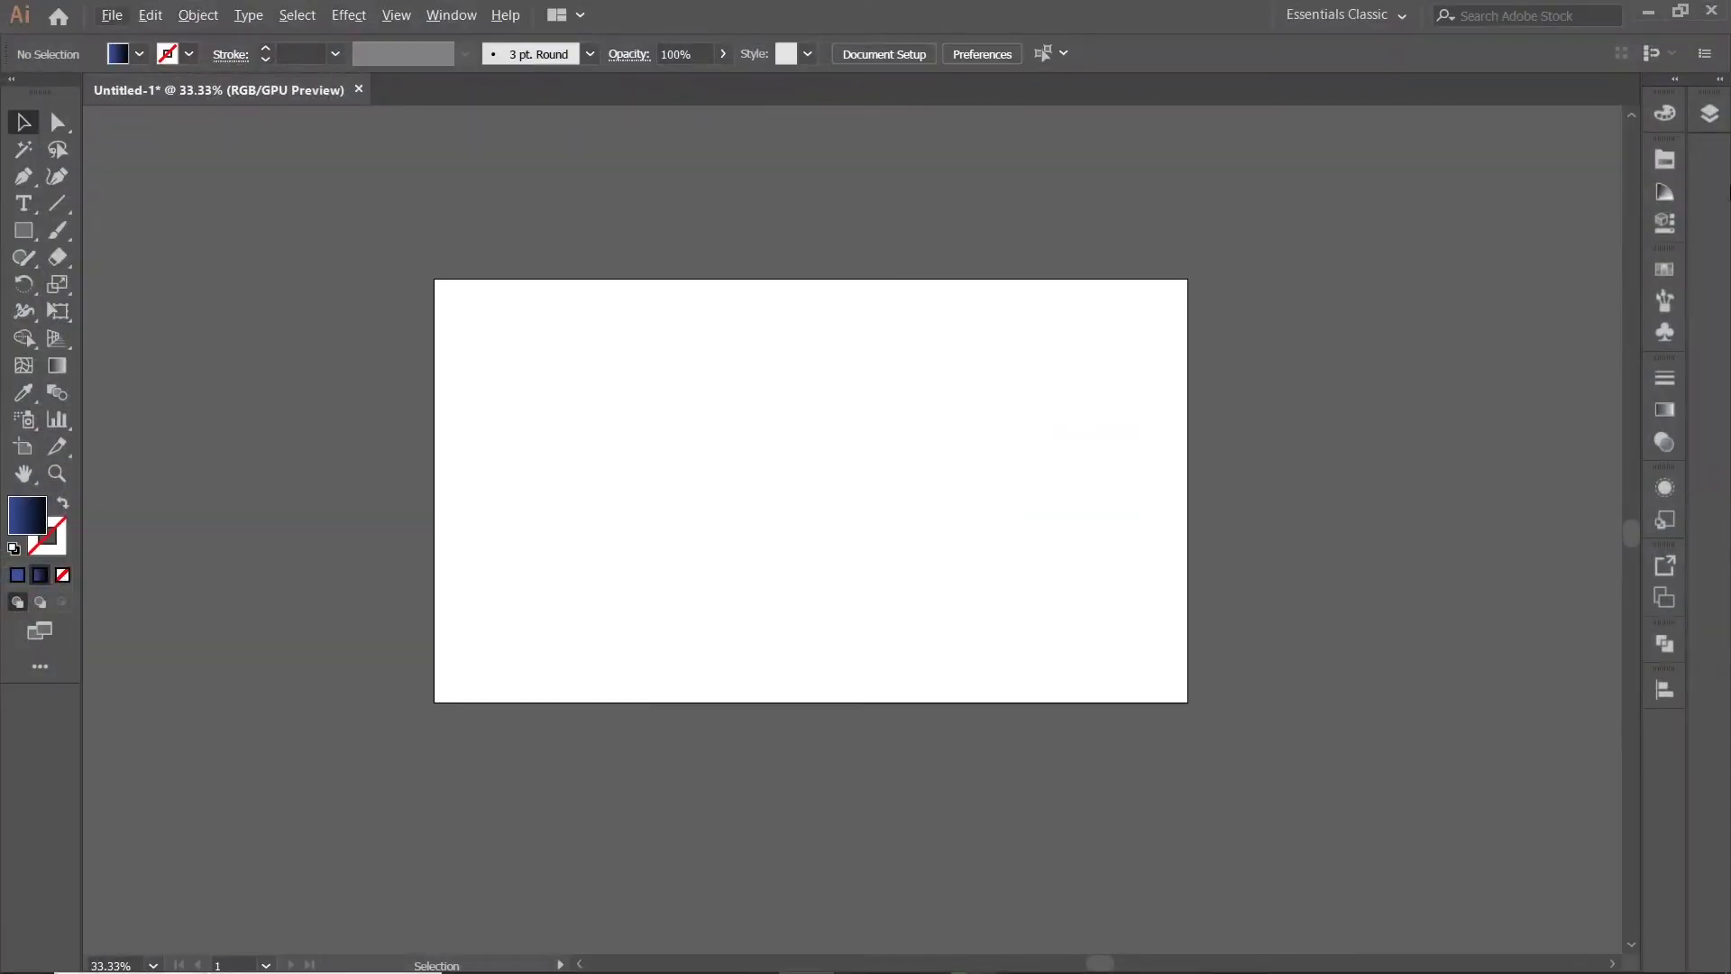
- Undock the flat color palette swatch library into a floating panel at the left and collapse the docked panels
left_click(1666, 160)
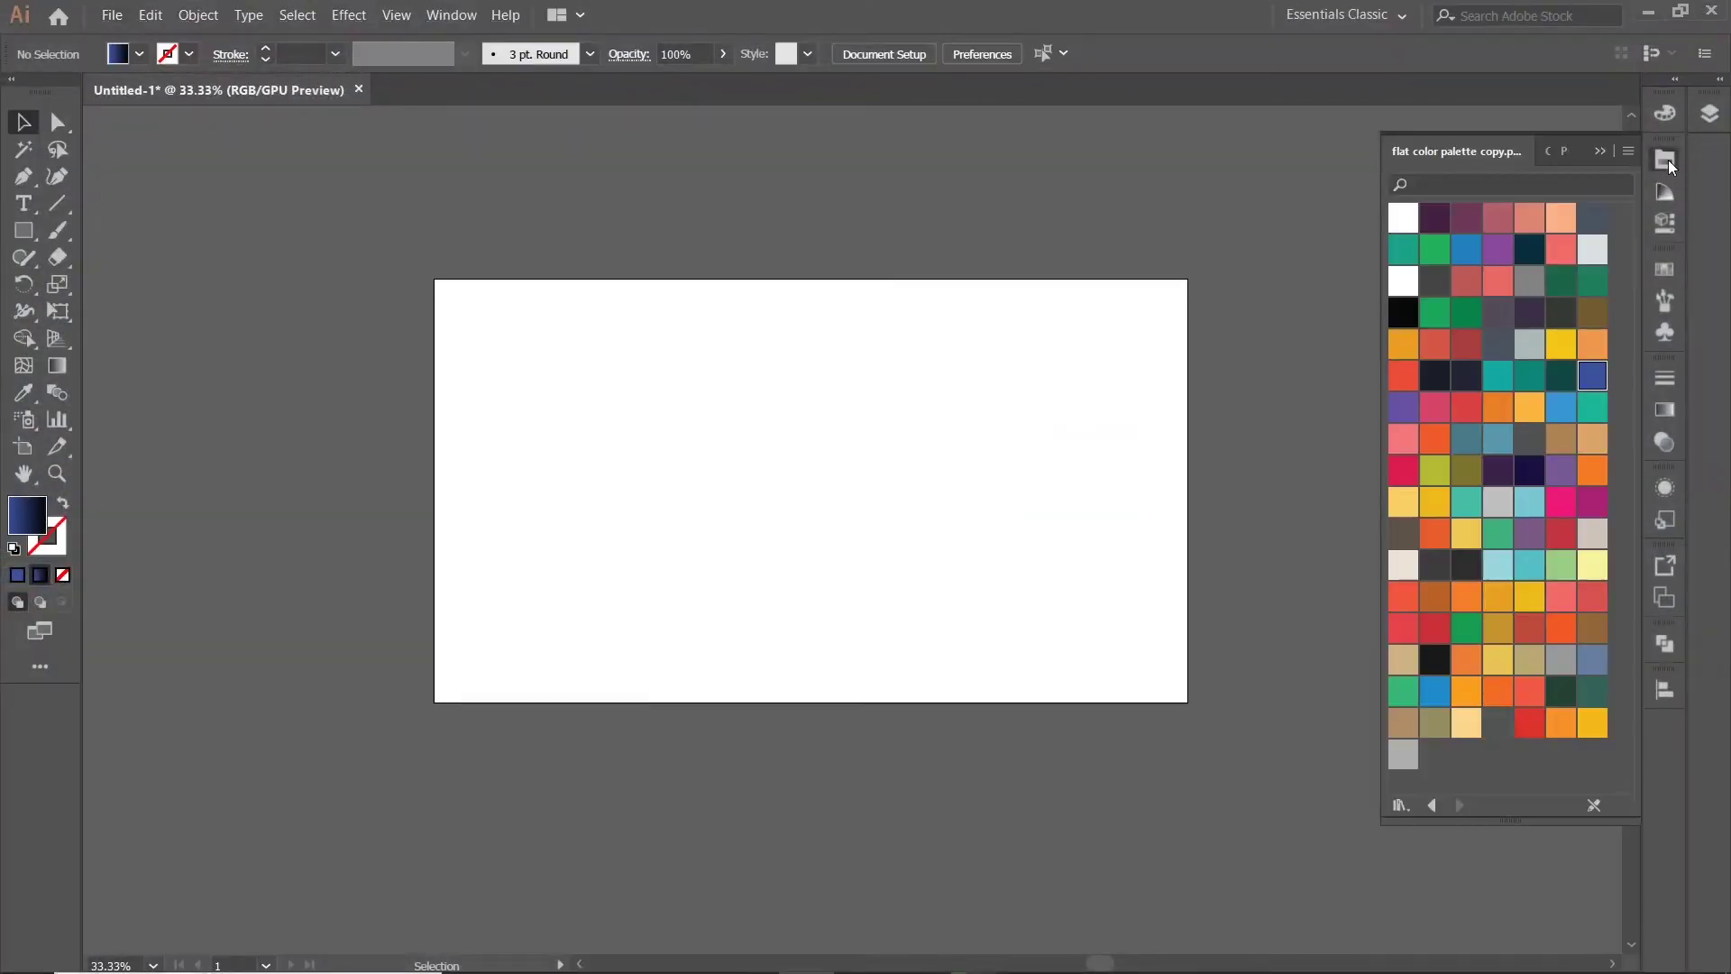
mouse_move(1522, 146)
left_mouse_down()
mouse_move(503, 127)
mouse_move(230, 173)
left_mouse_up()
left_click(1564, 151)
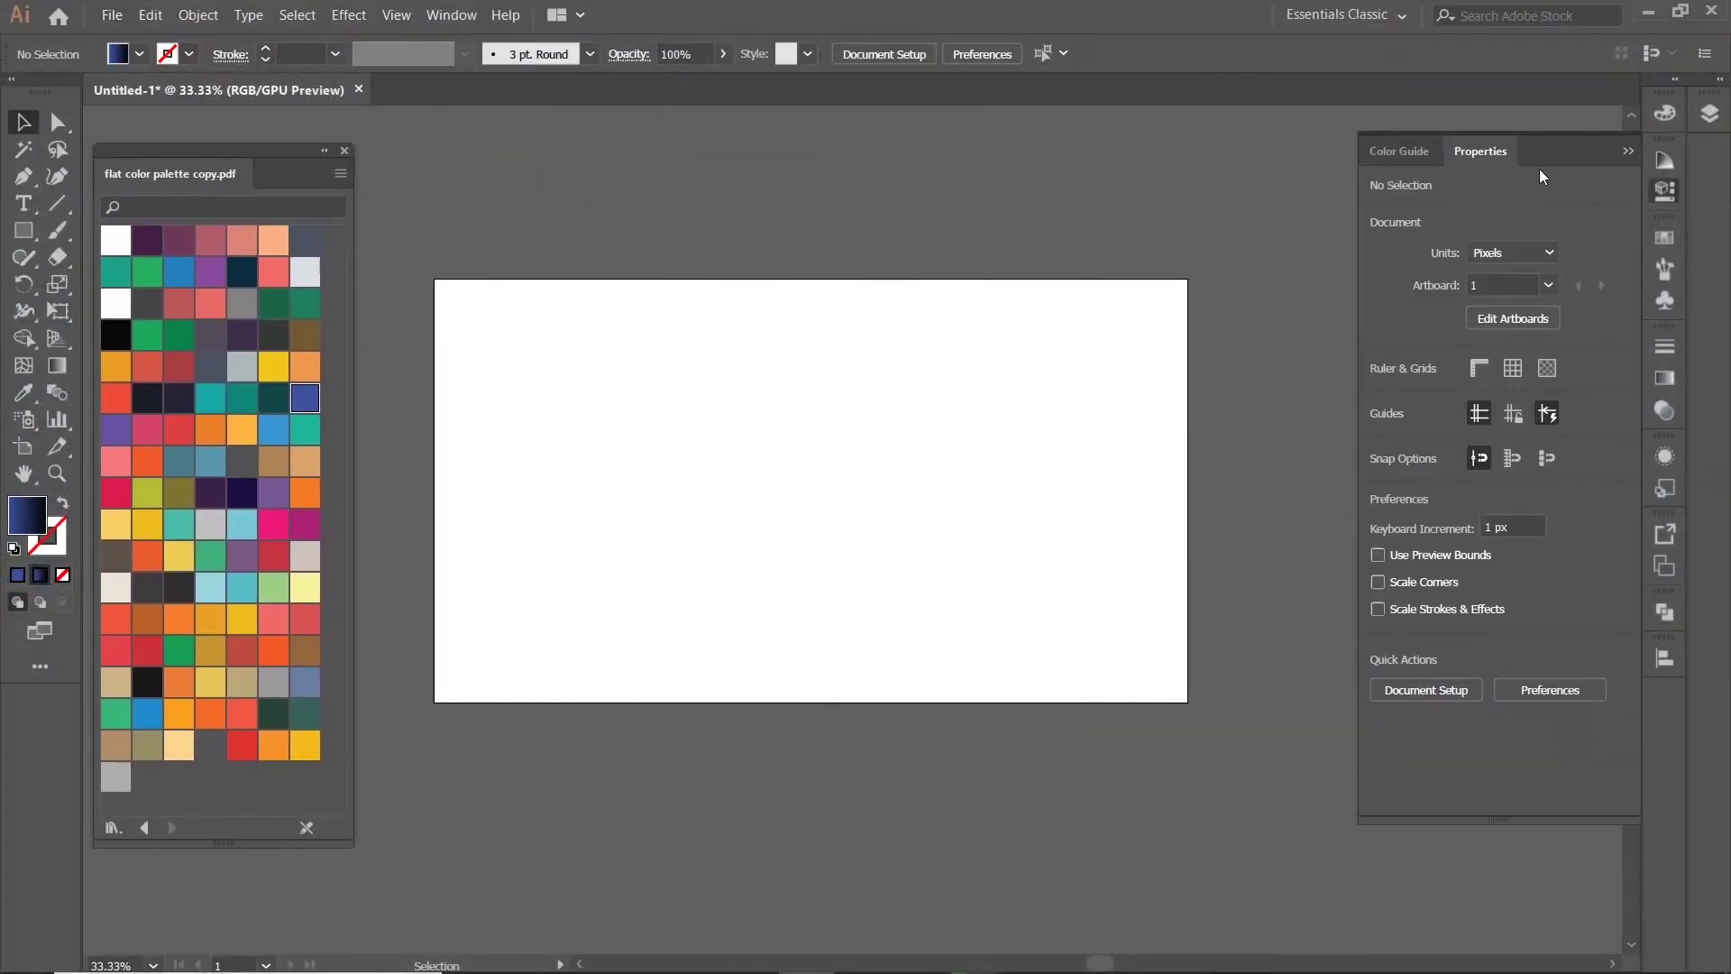
left_click(1630, 148)
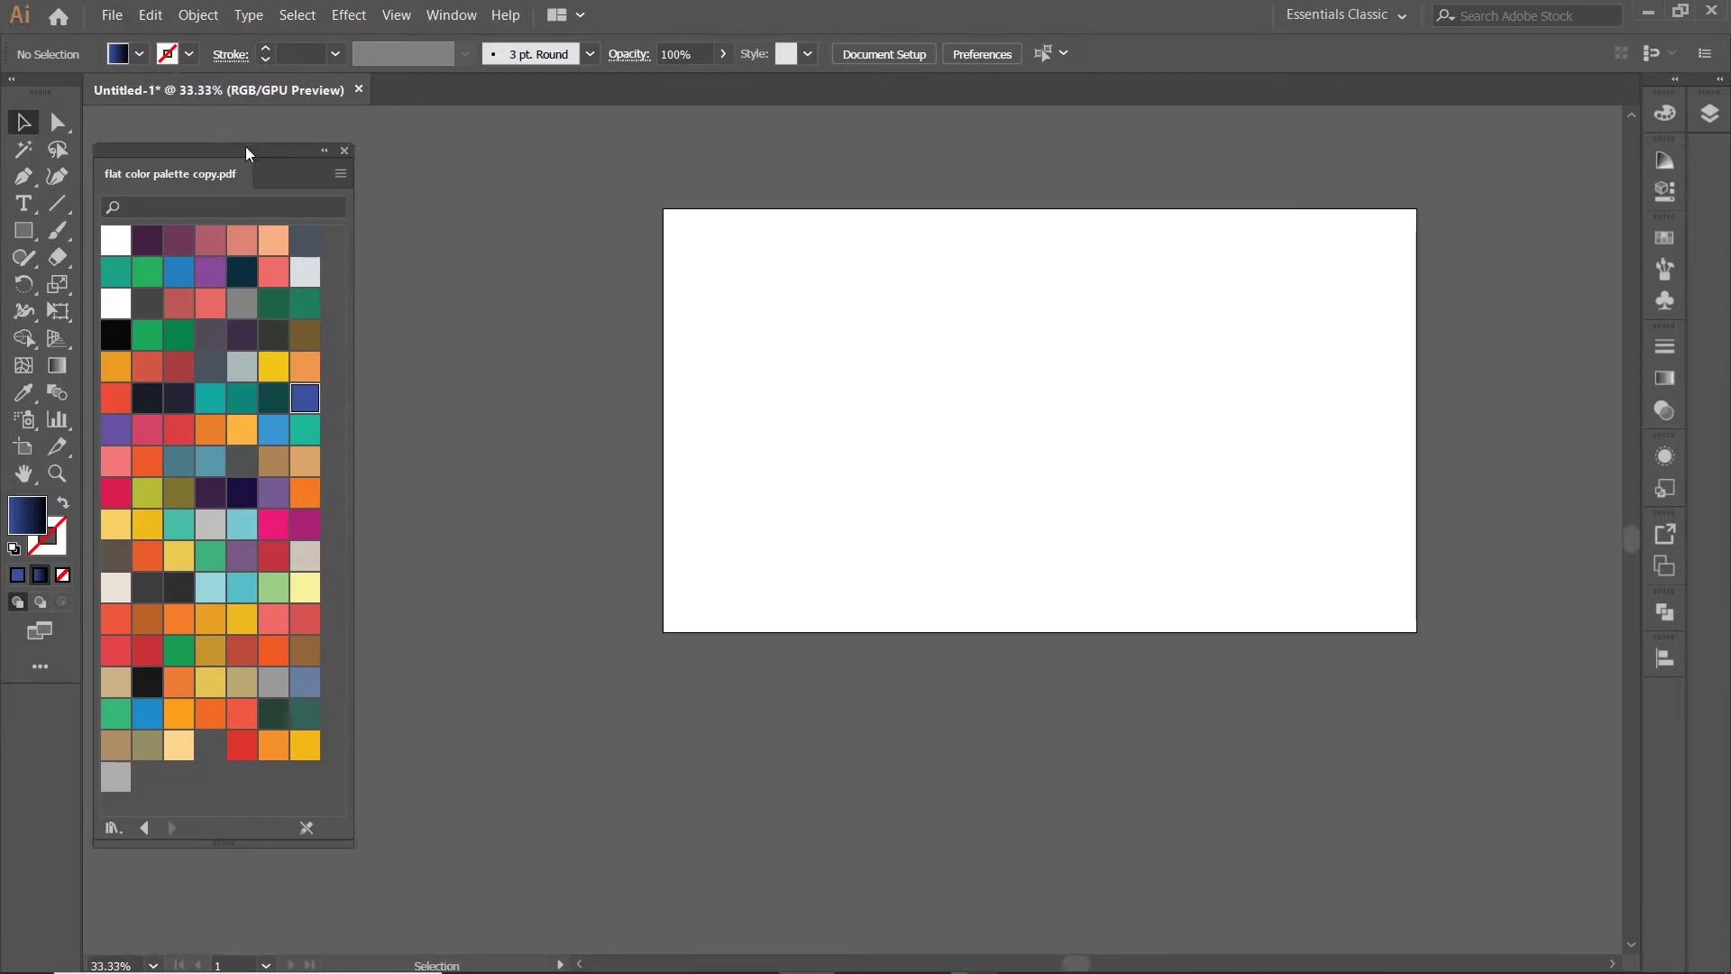
left_click_drag(245, 146, 240, 143)
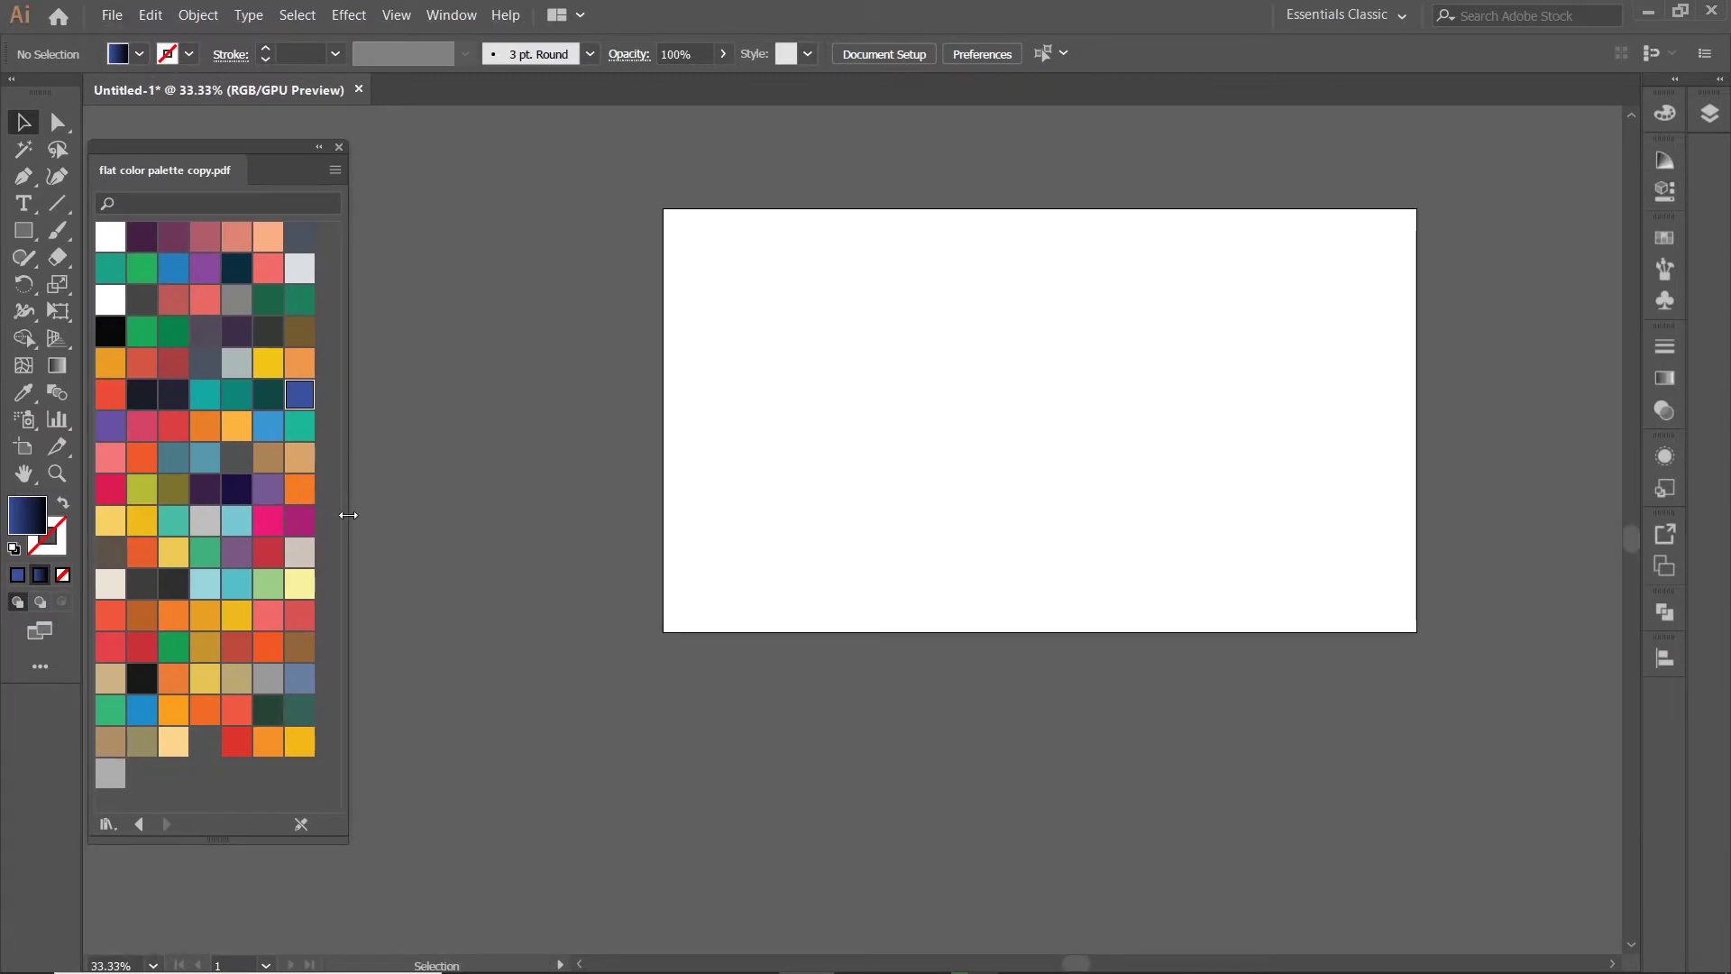
scroll(901, 505, "down", 1)
scroll(988, 403, "up", 1)
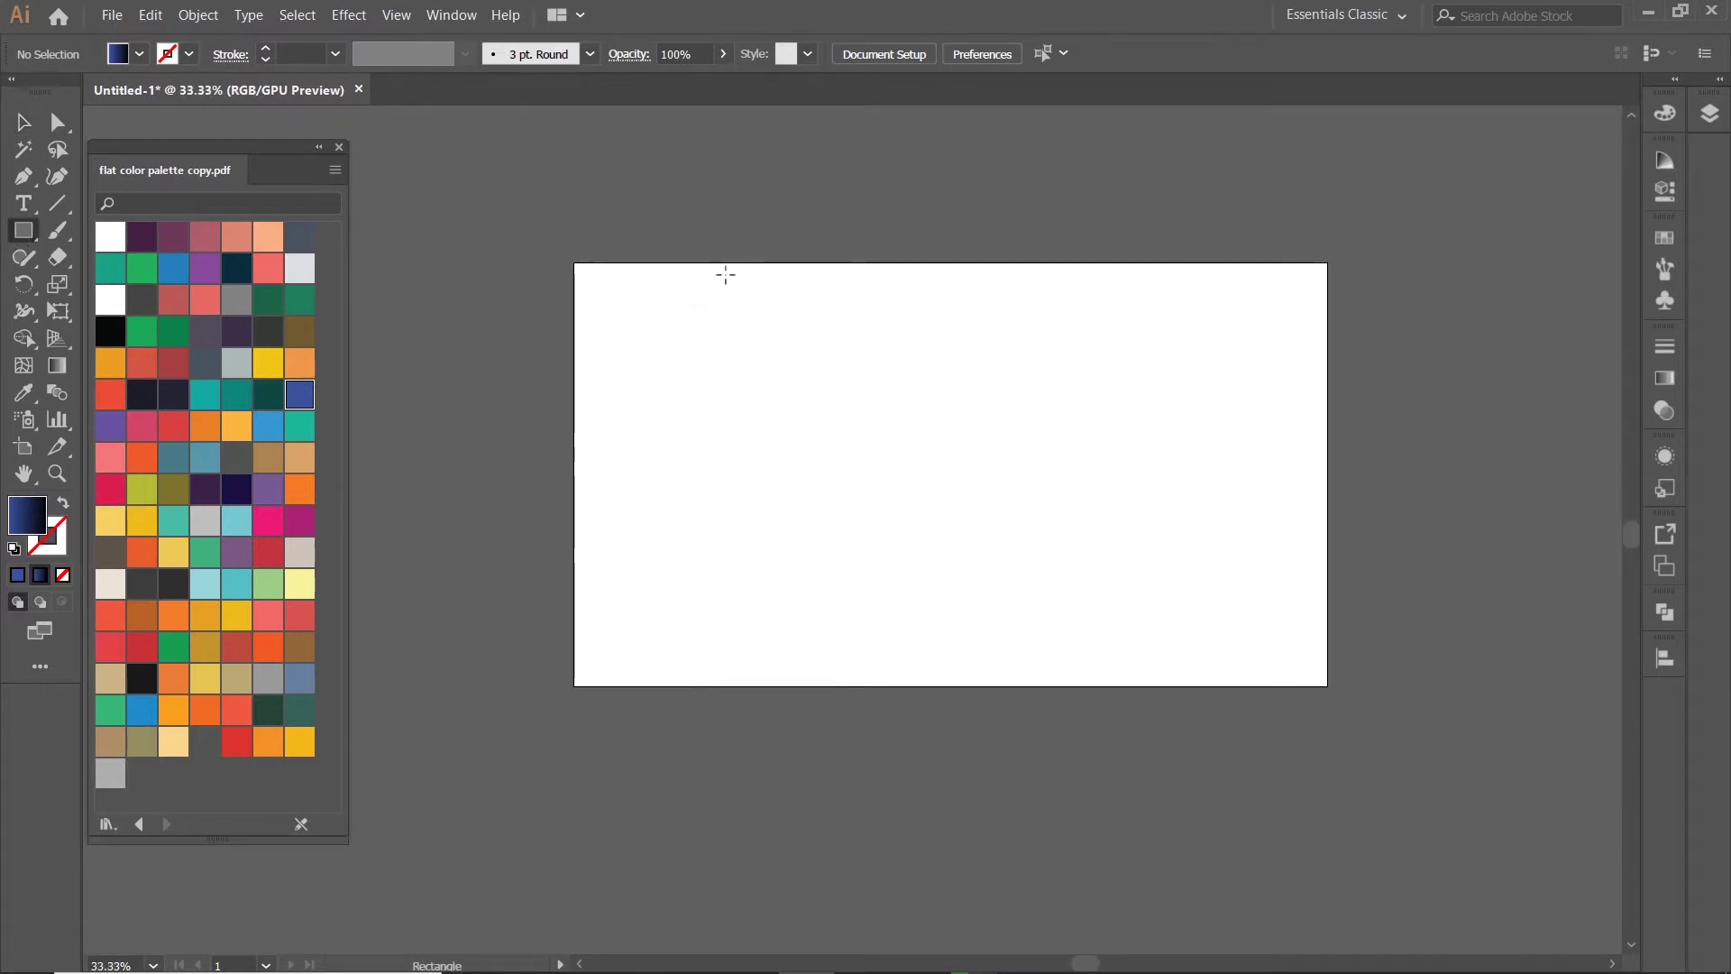
- Draw a rectangle over most of the artboard and widen it to about 1040 px
left_click_drag(732, 263, 1327, 685)
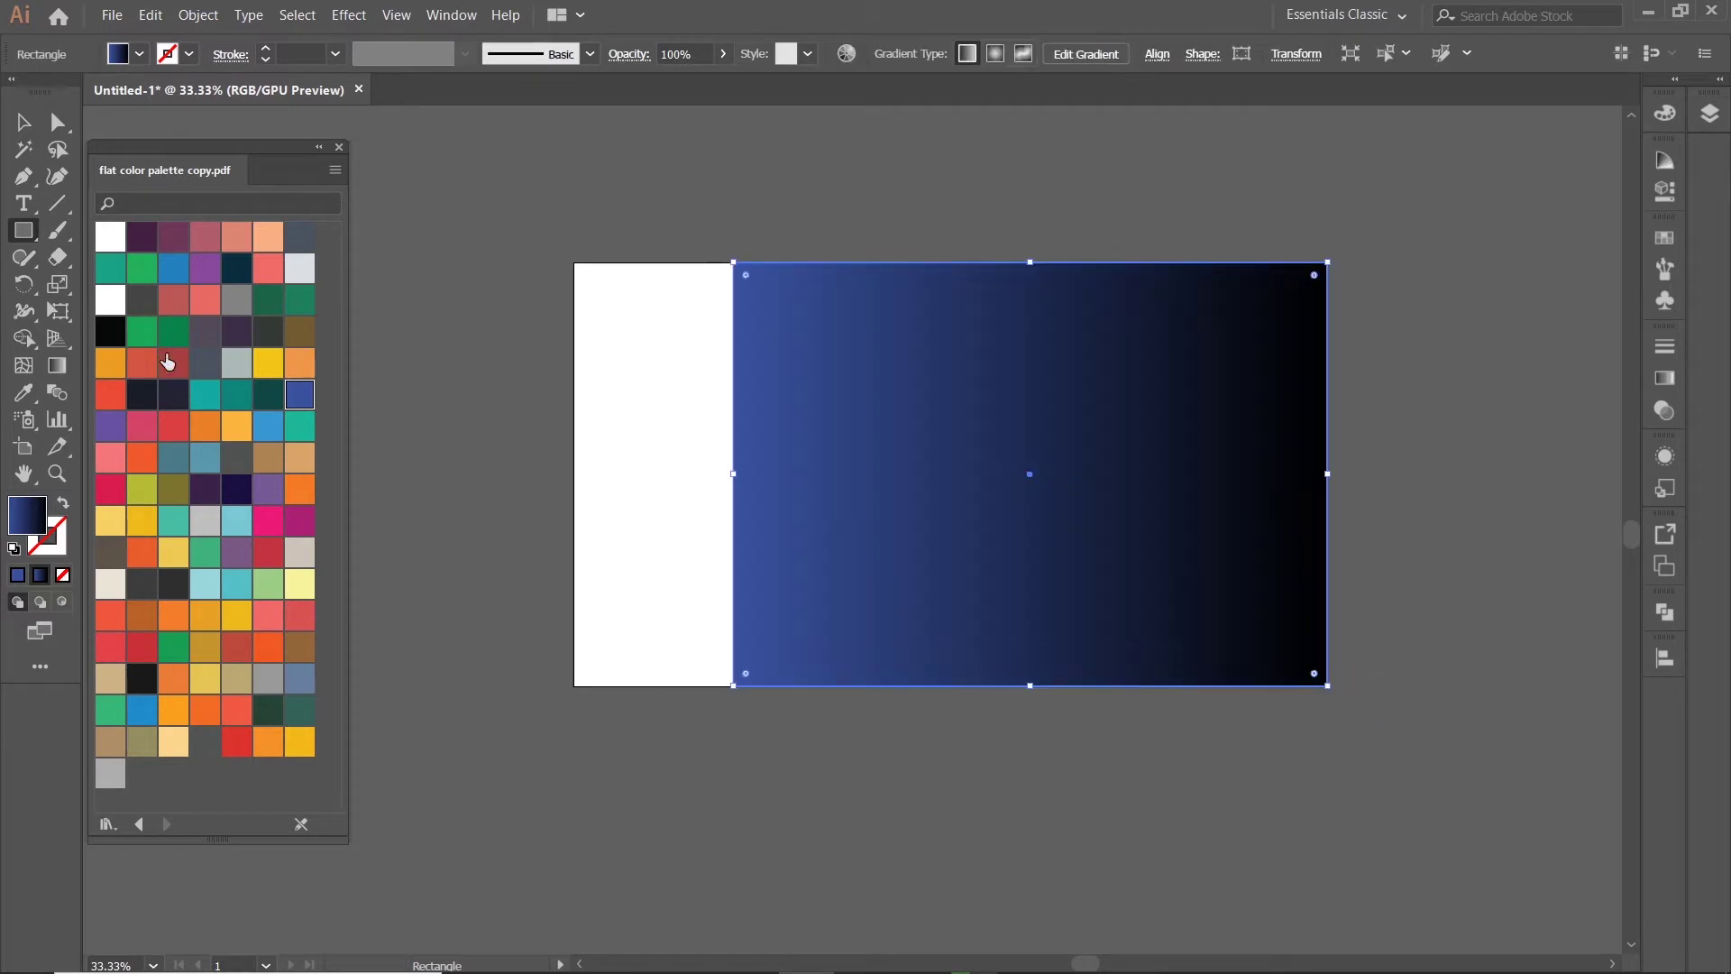
left_click(236, 300)
key("v")
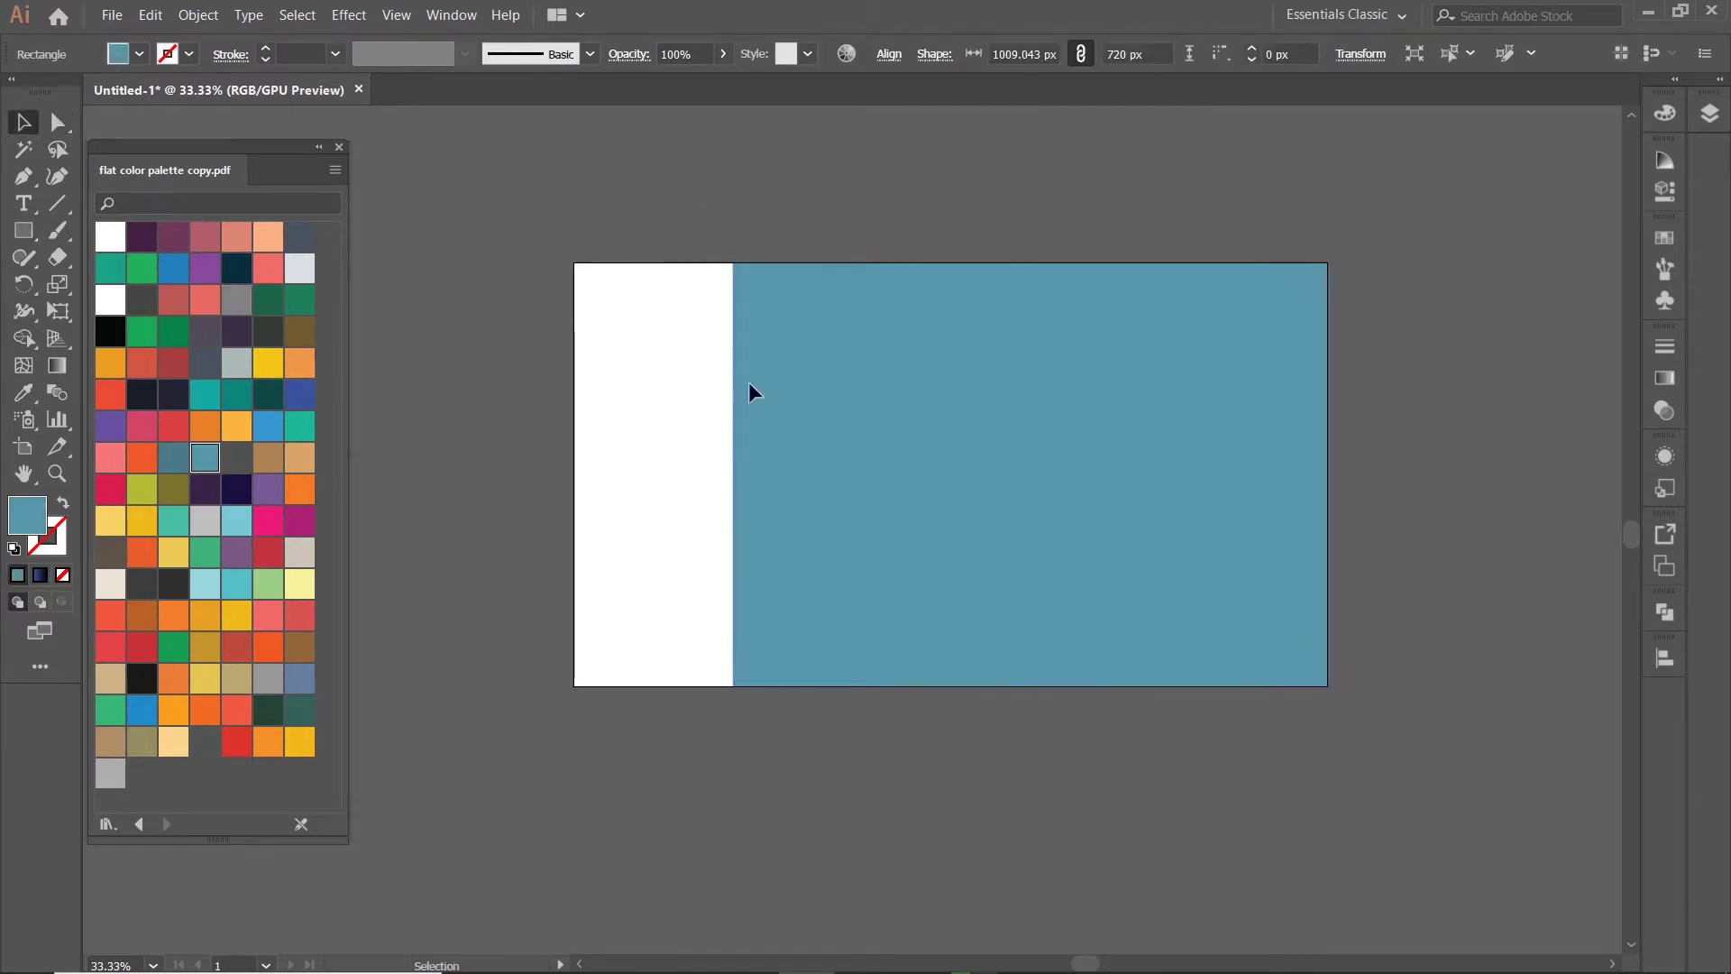
key("ctrl+1")
left_click_drag(677, 340, 640, 378)
key("ctrl+minus")
key("ctrl+minus")
key("ctrl+minus")
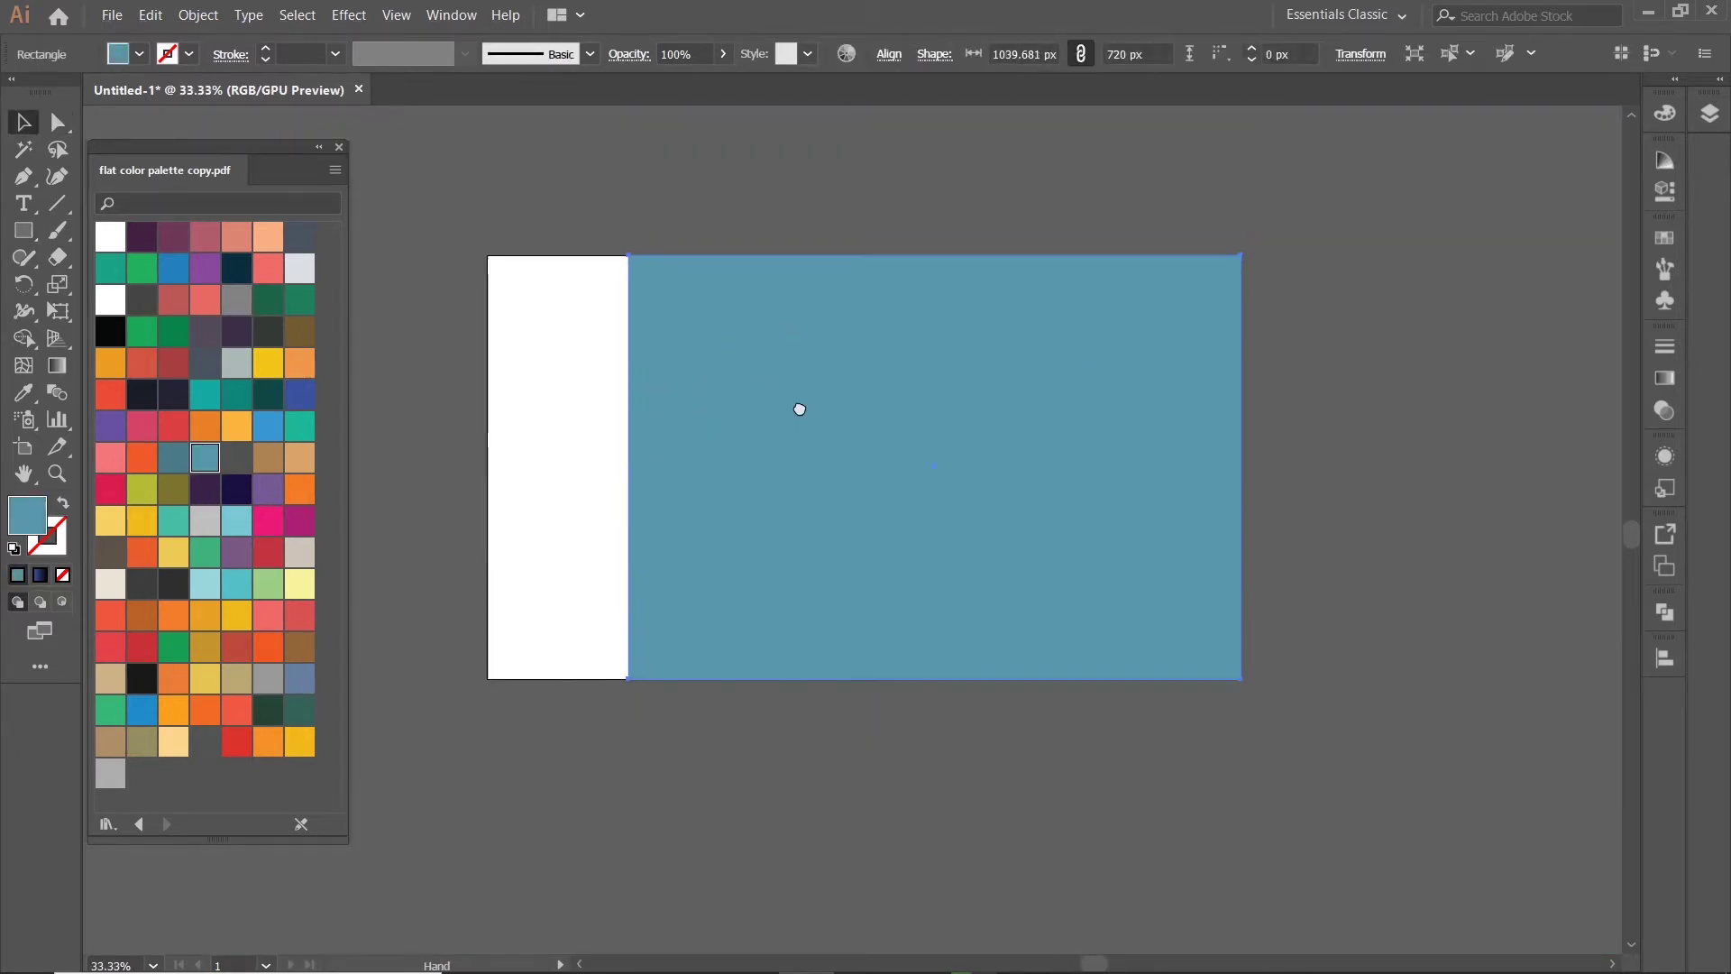
left_click_drag(935, 371, 962, 356)
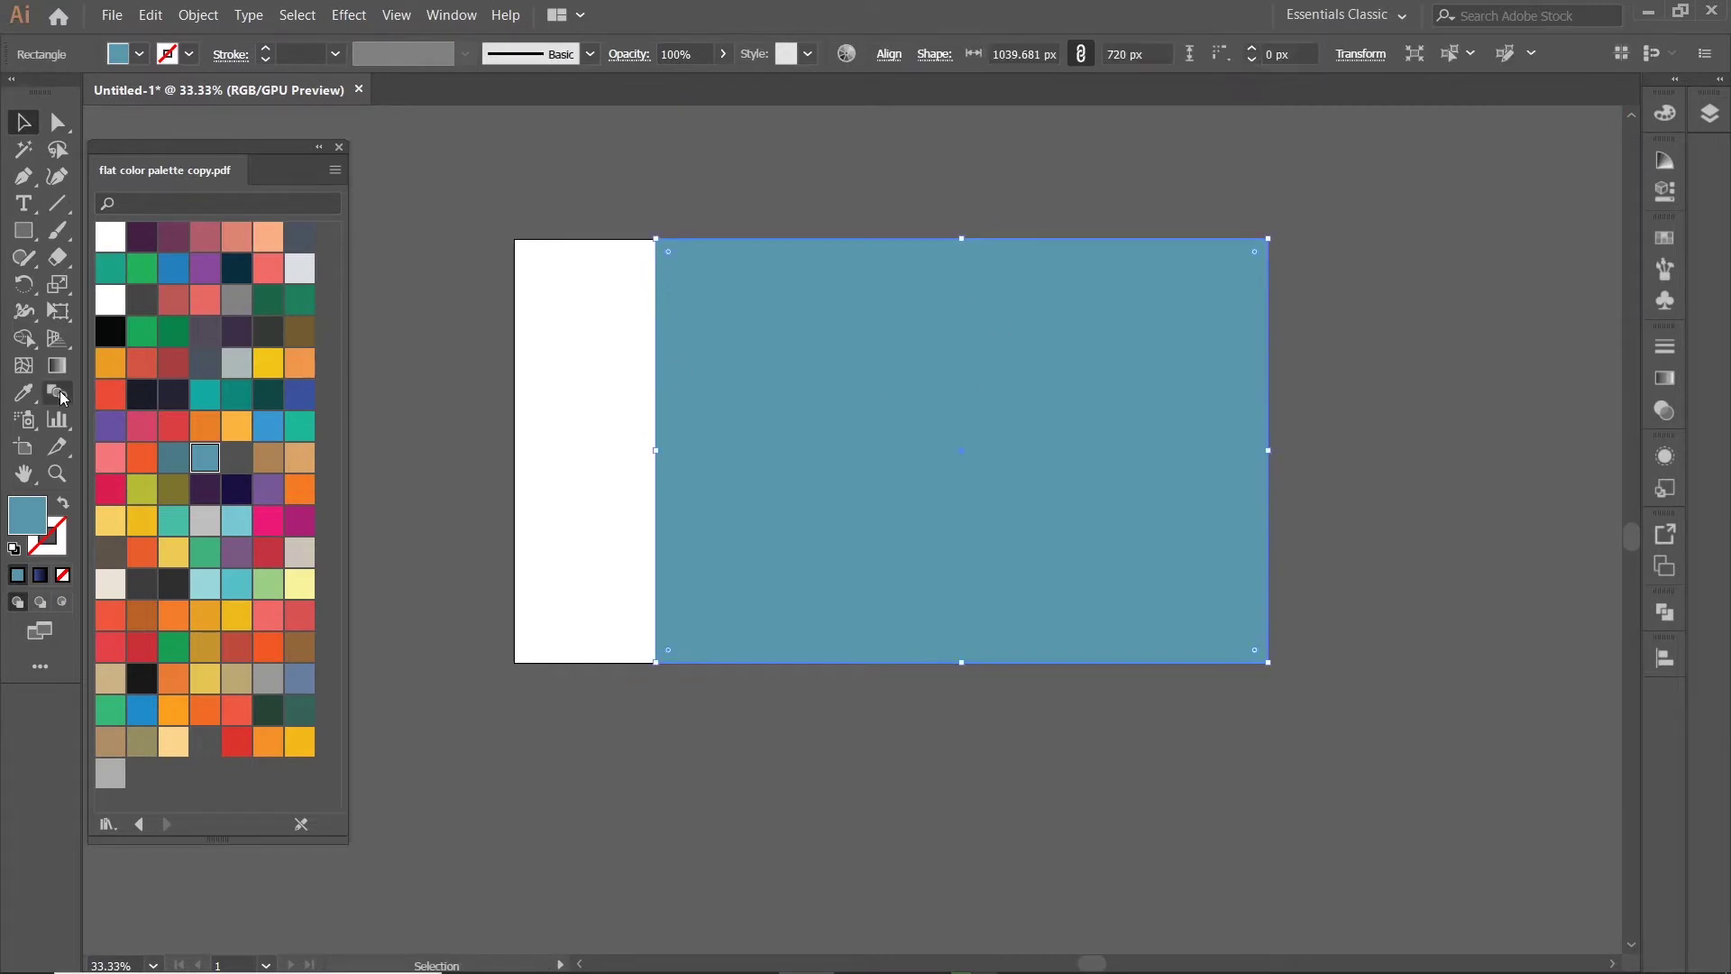
- Give the rectangle a vertical linear gradient from dark navy at top to blue at bottom
left_click(1665, 378)
left_click(1396, 386)
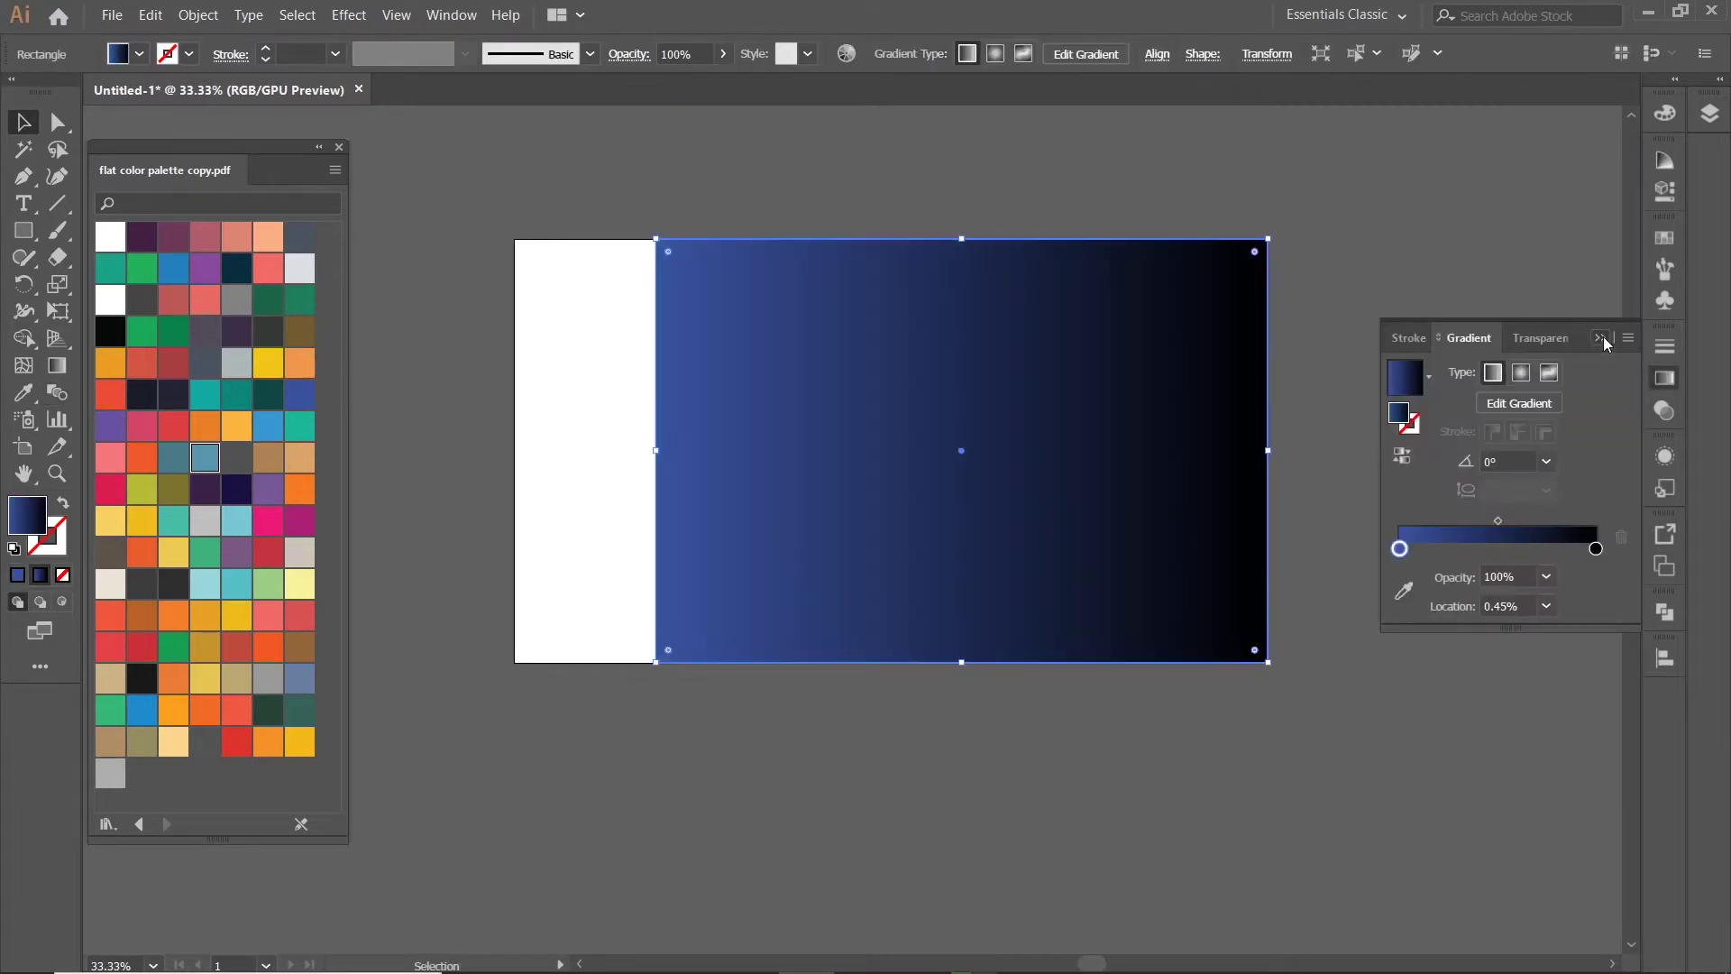
left_click(1601, 338)
left_click(56, 365)
mouse_move(920, 736)
left_mouse_down()
mouse_move(906, 165)
mouse_move(920, 161)
left_mouse_up()
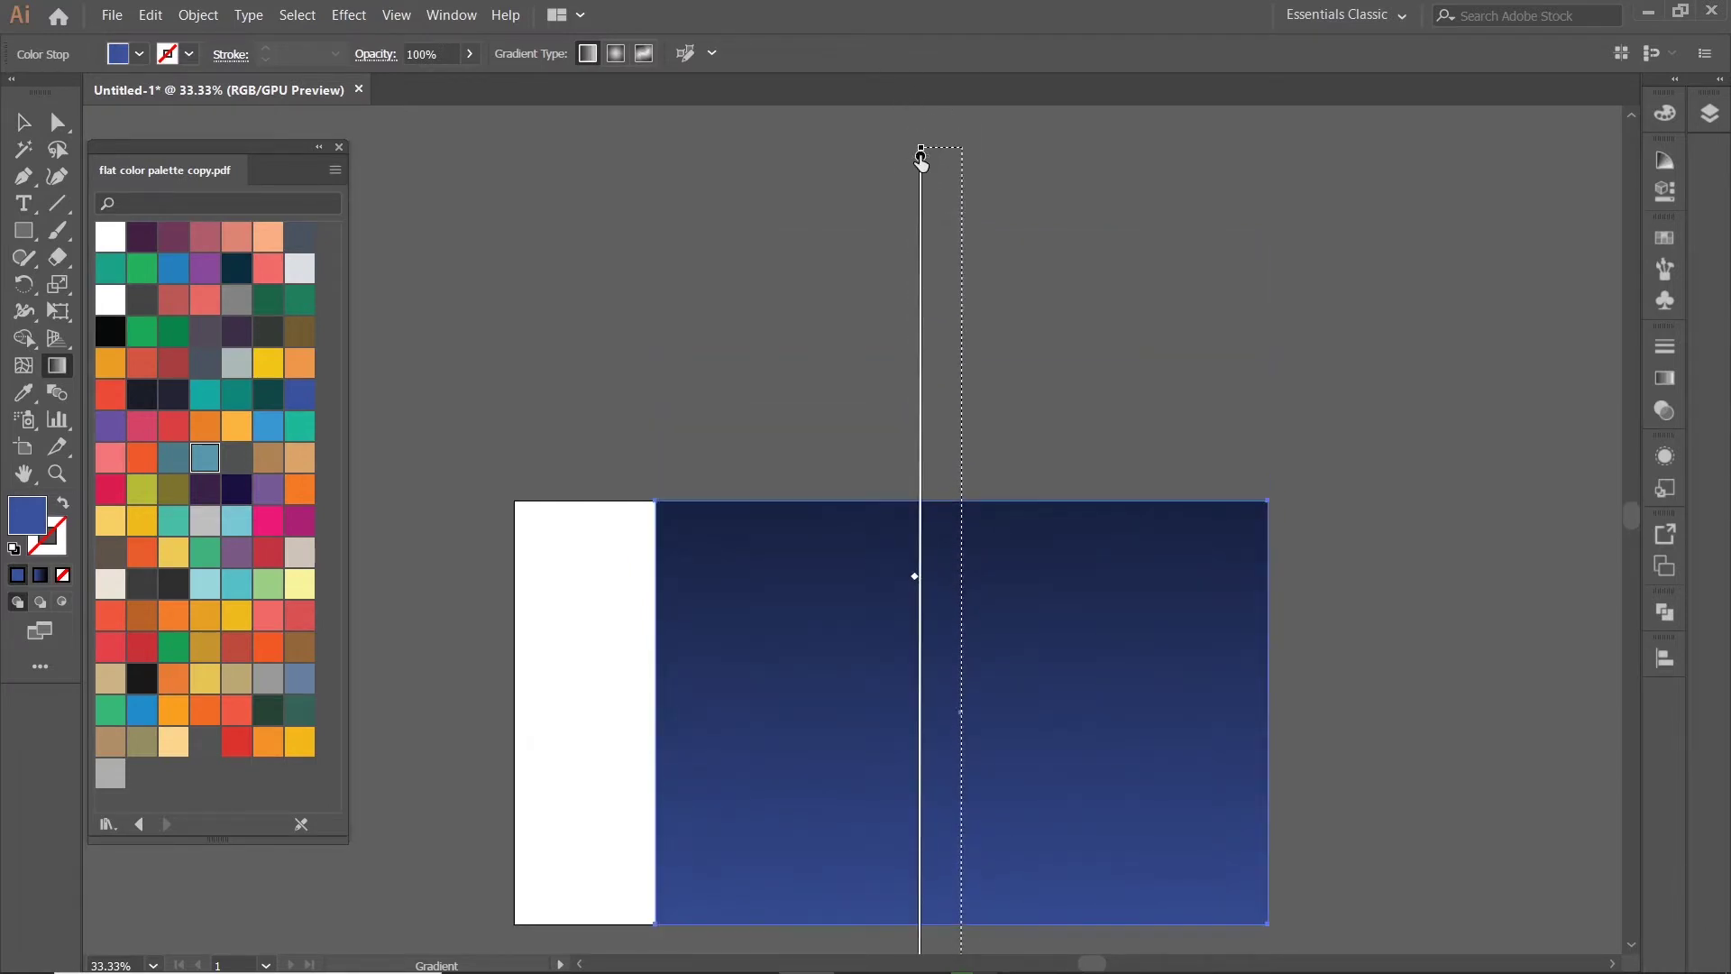
left_click(25, 126)
left_click(901, 371)
scroll(900, 371, "down", 3)
scroll(970, 317, "up", 2)
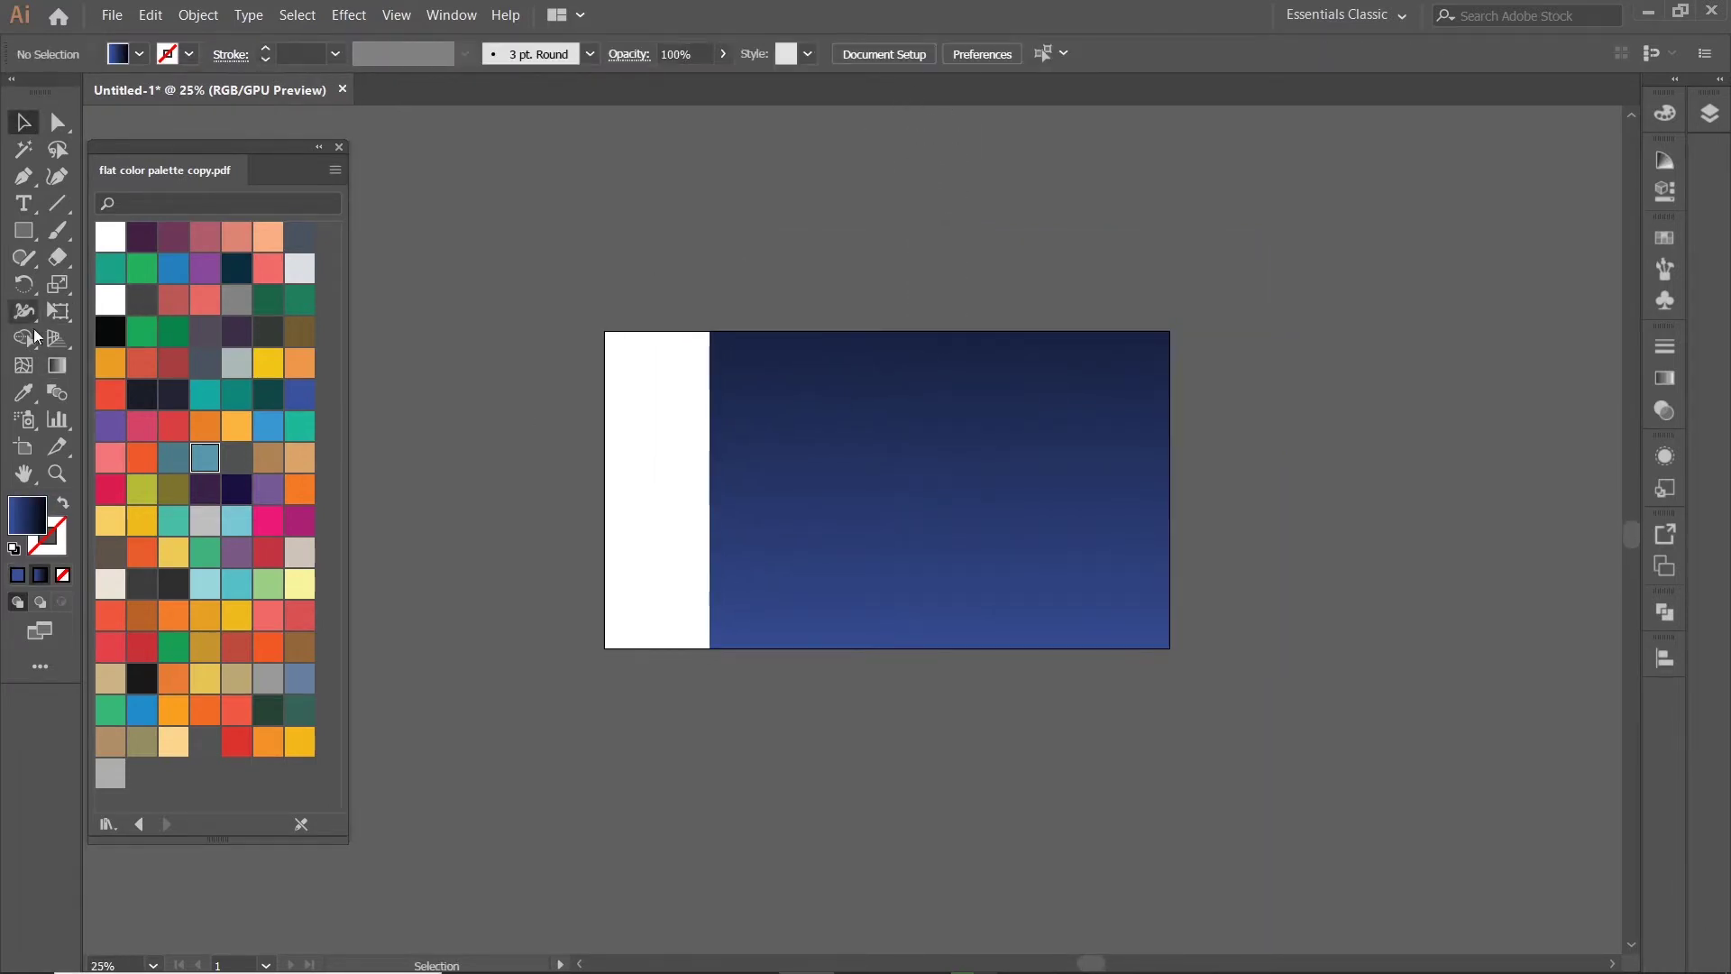
- Draw a wide strip along the bottom of the sky and try dark swatch fills on it
scroll(861, 575, "up", 1)
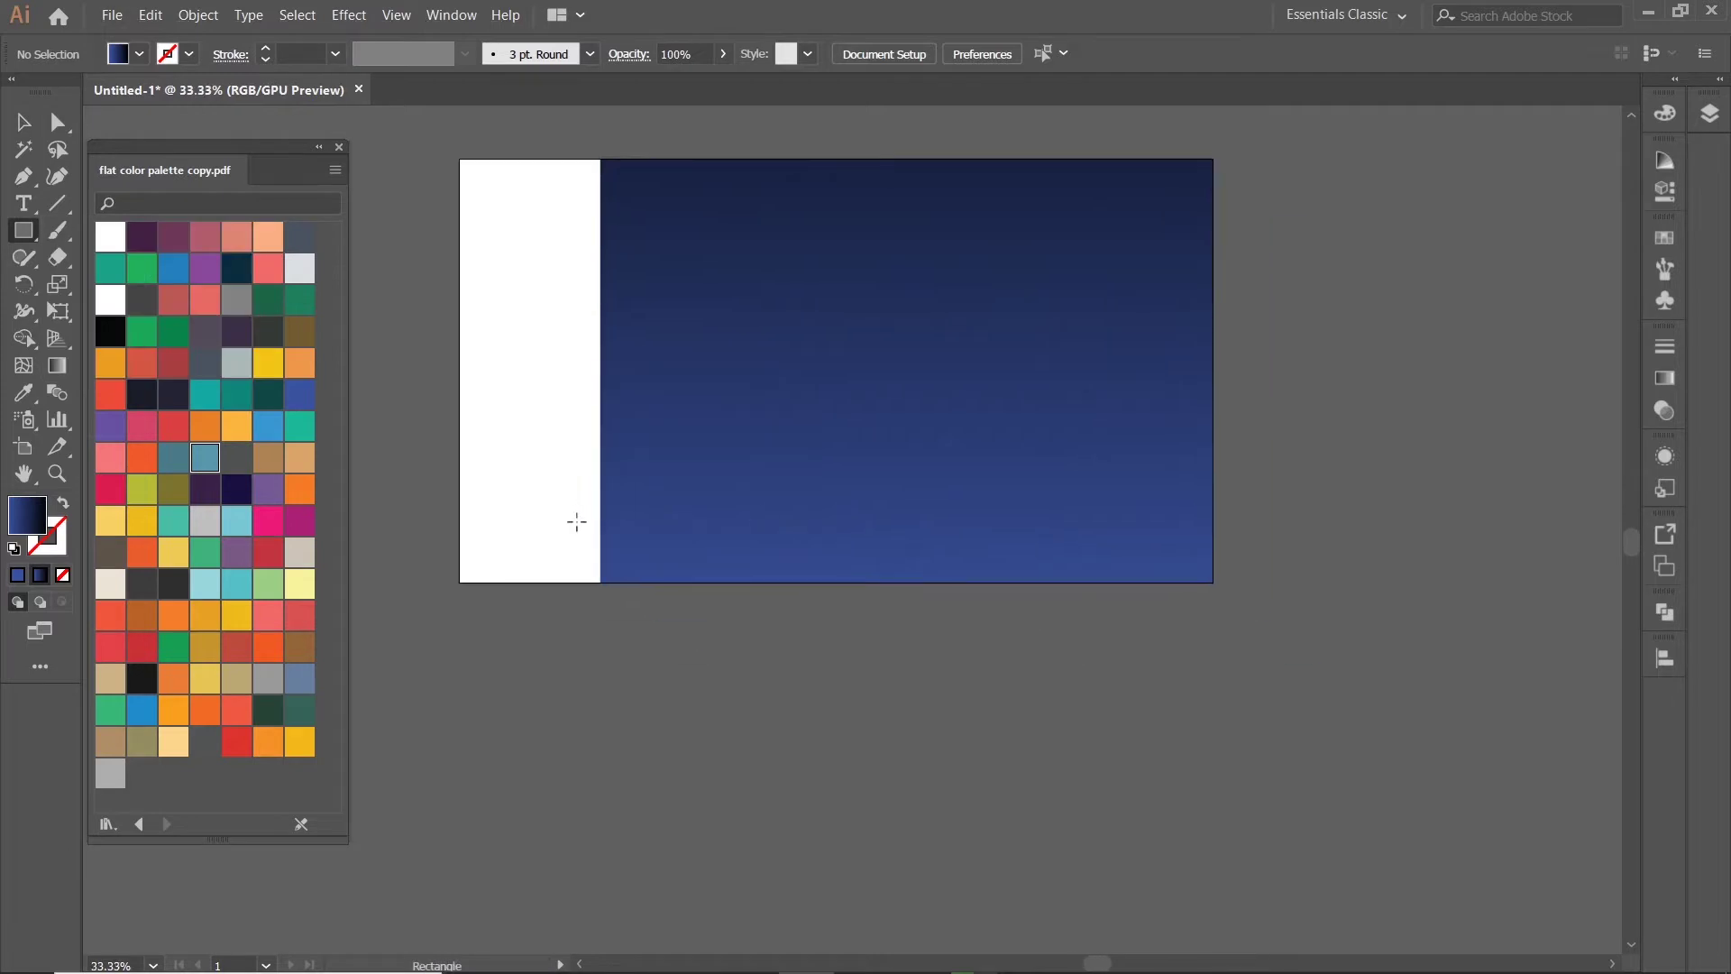
left_click_drag(579, 488, 586, 511)
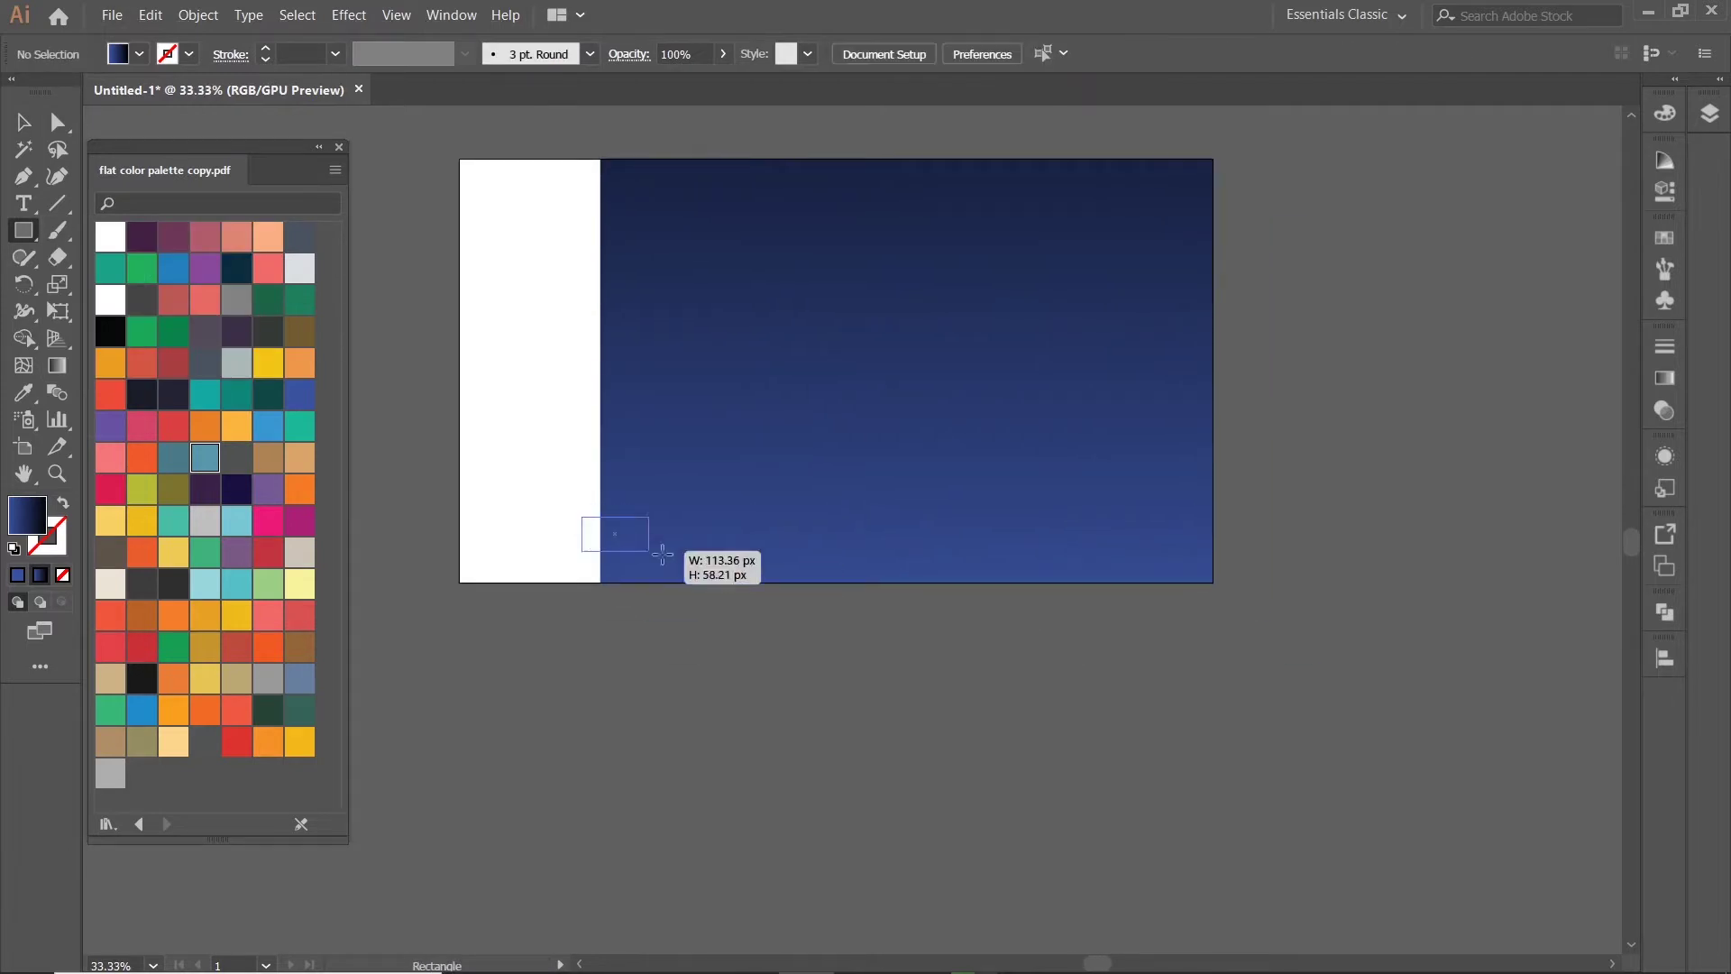
left_click_drag(662, 555, 1231, 588)
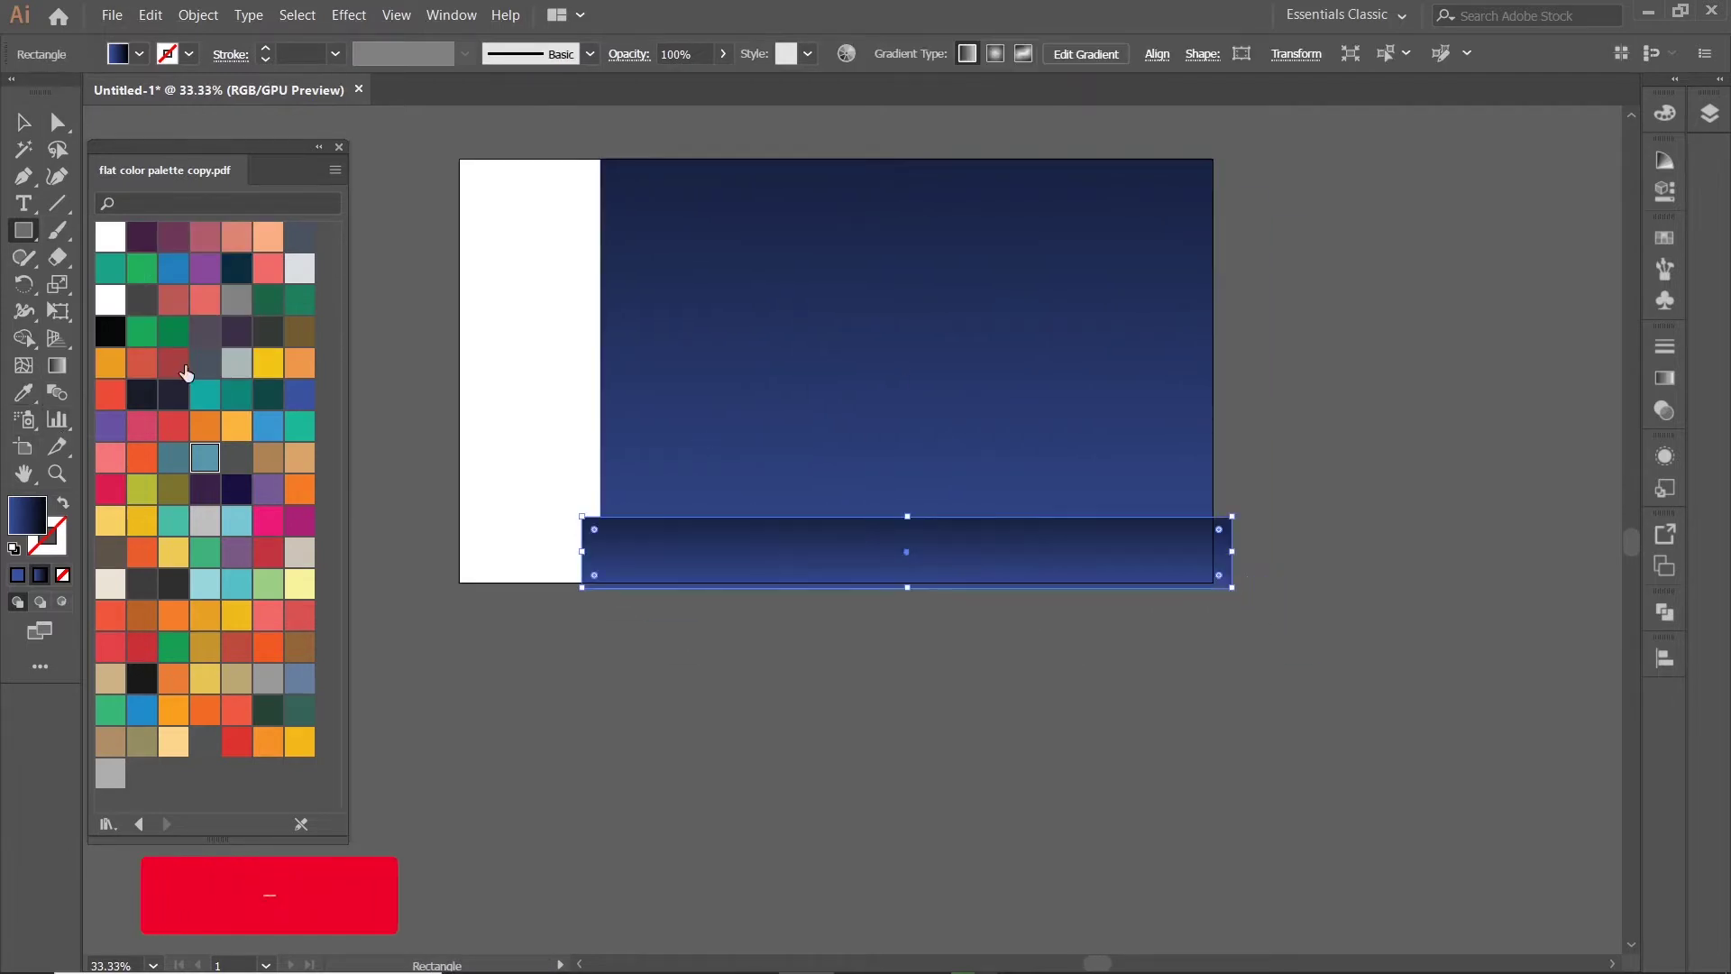
left_click(205, 363)
left_click(236, 488)
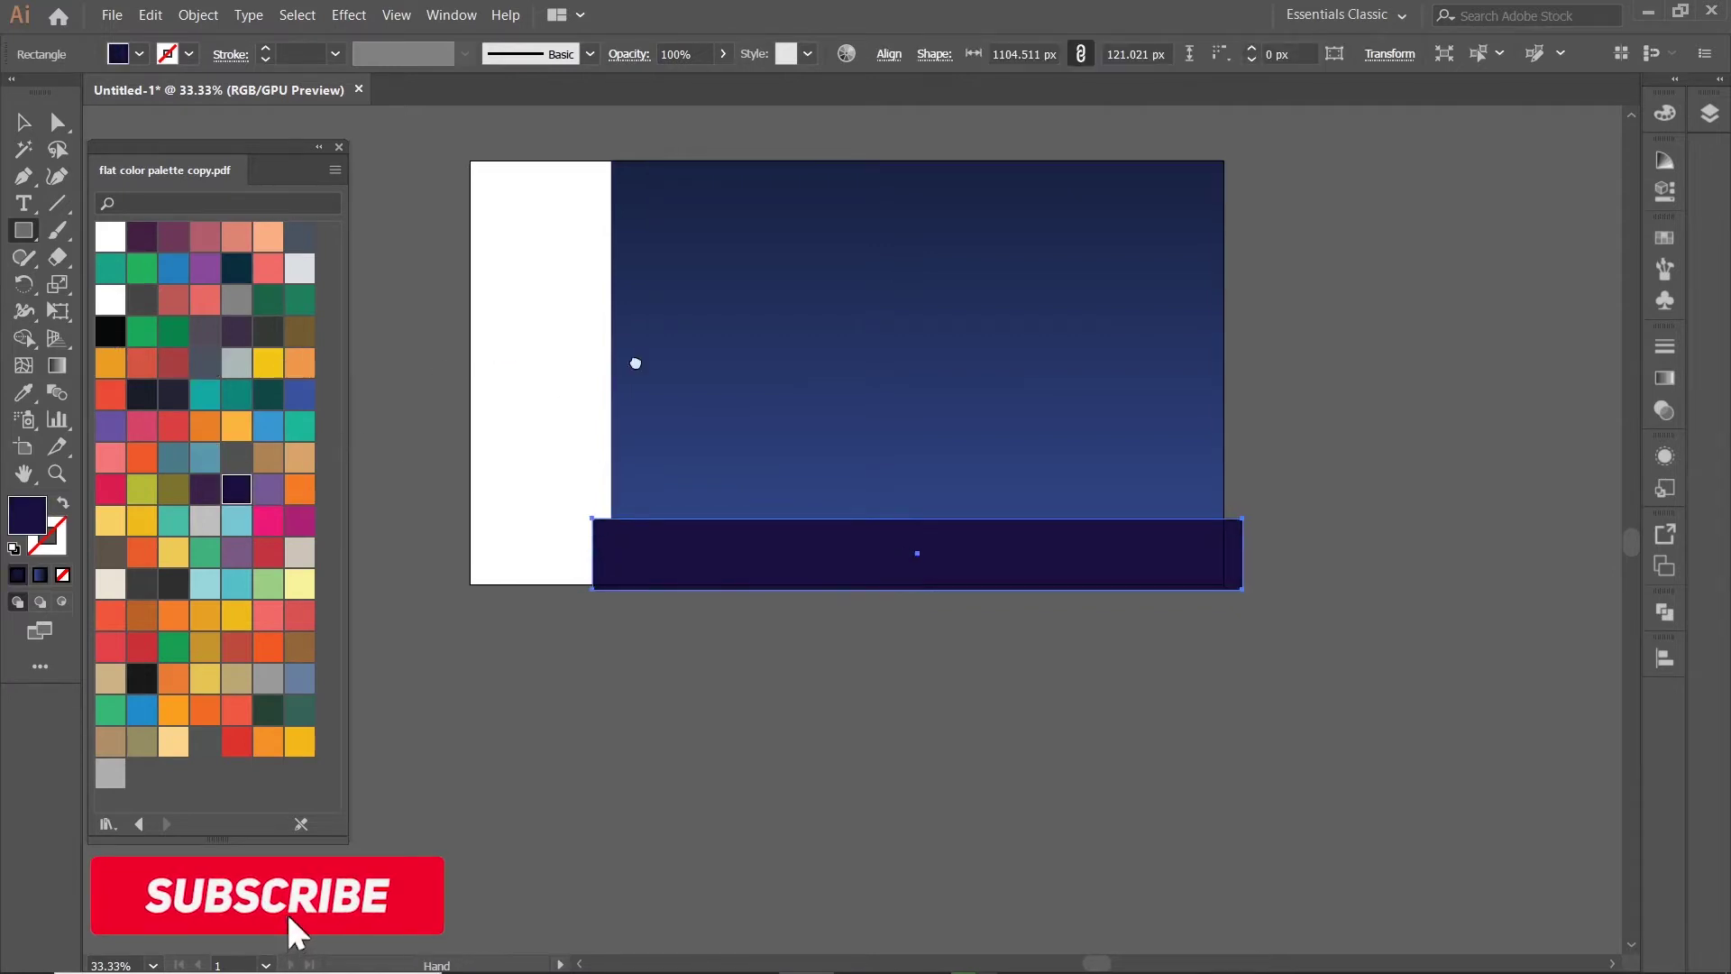
left_click(238, 268)
left_click(142, 236)
left_click(110, 331)
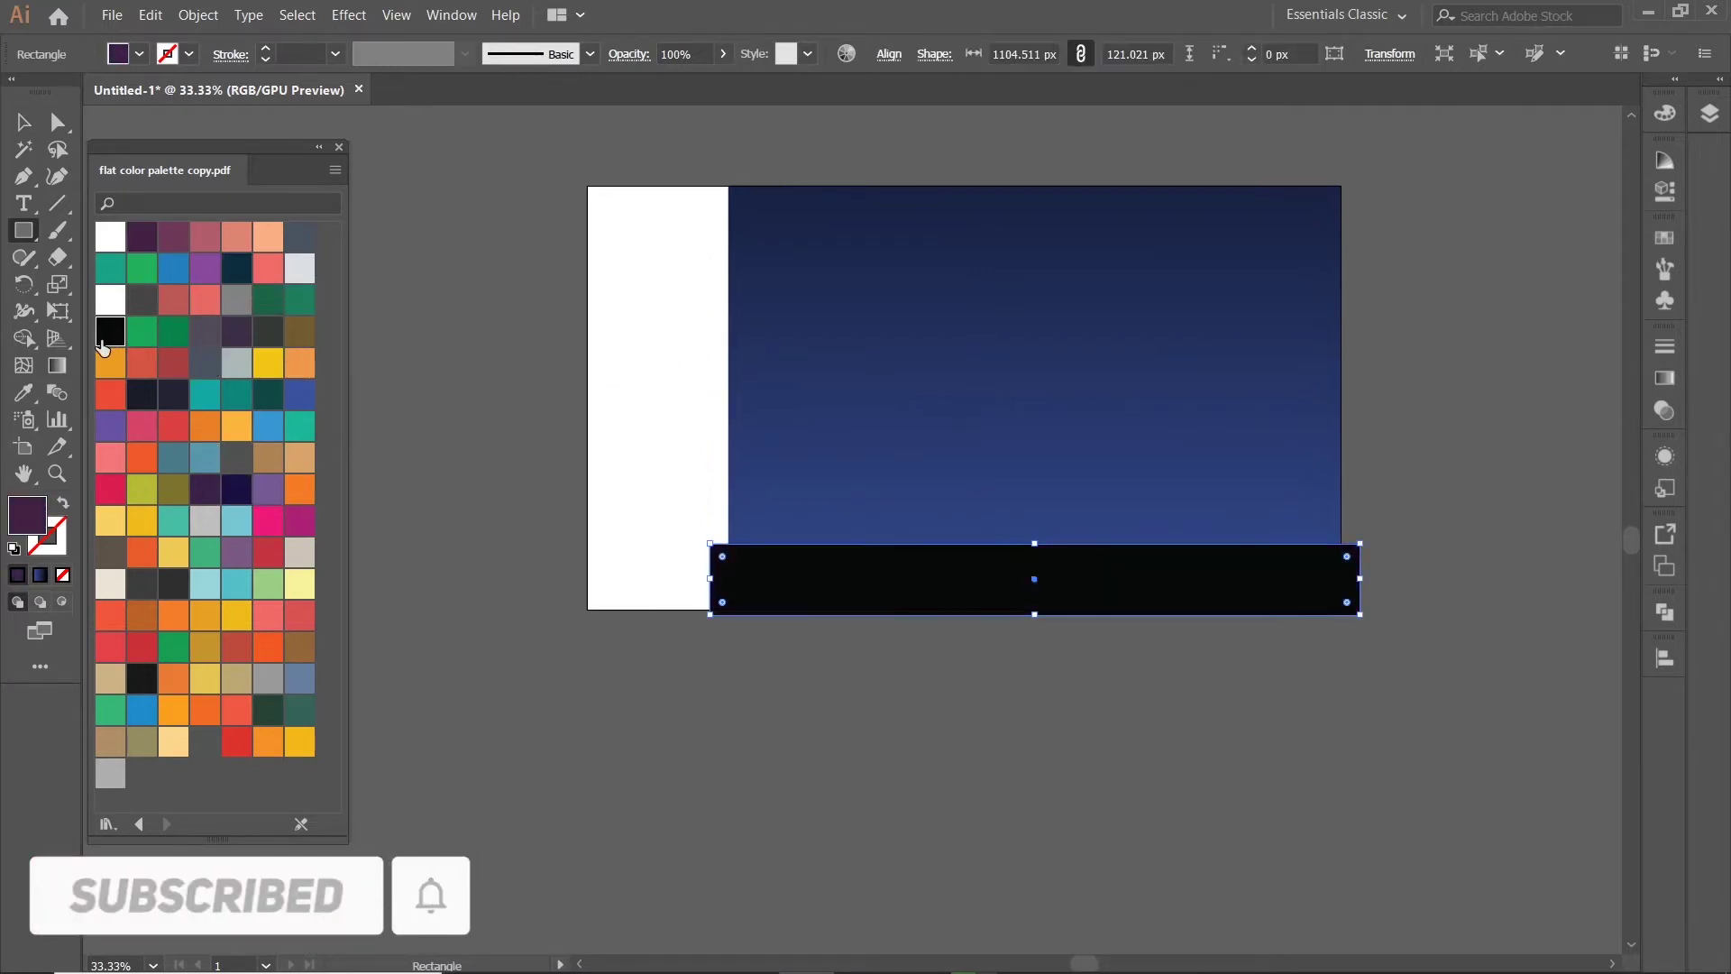
left_click(153, 586)
left_click(141, 680)
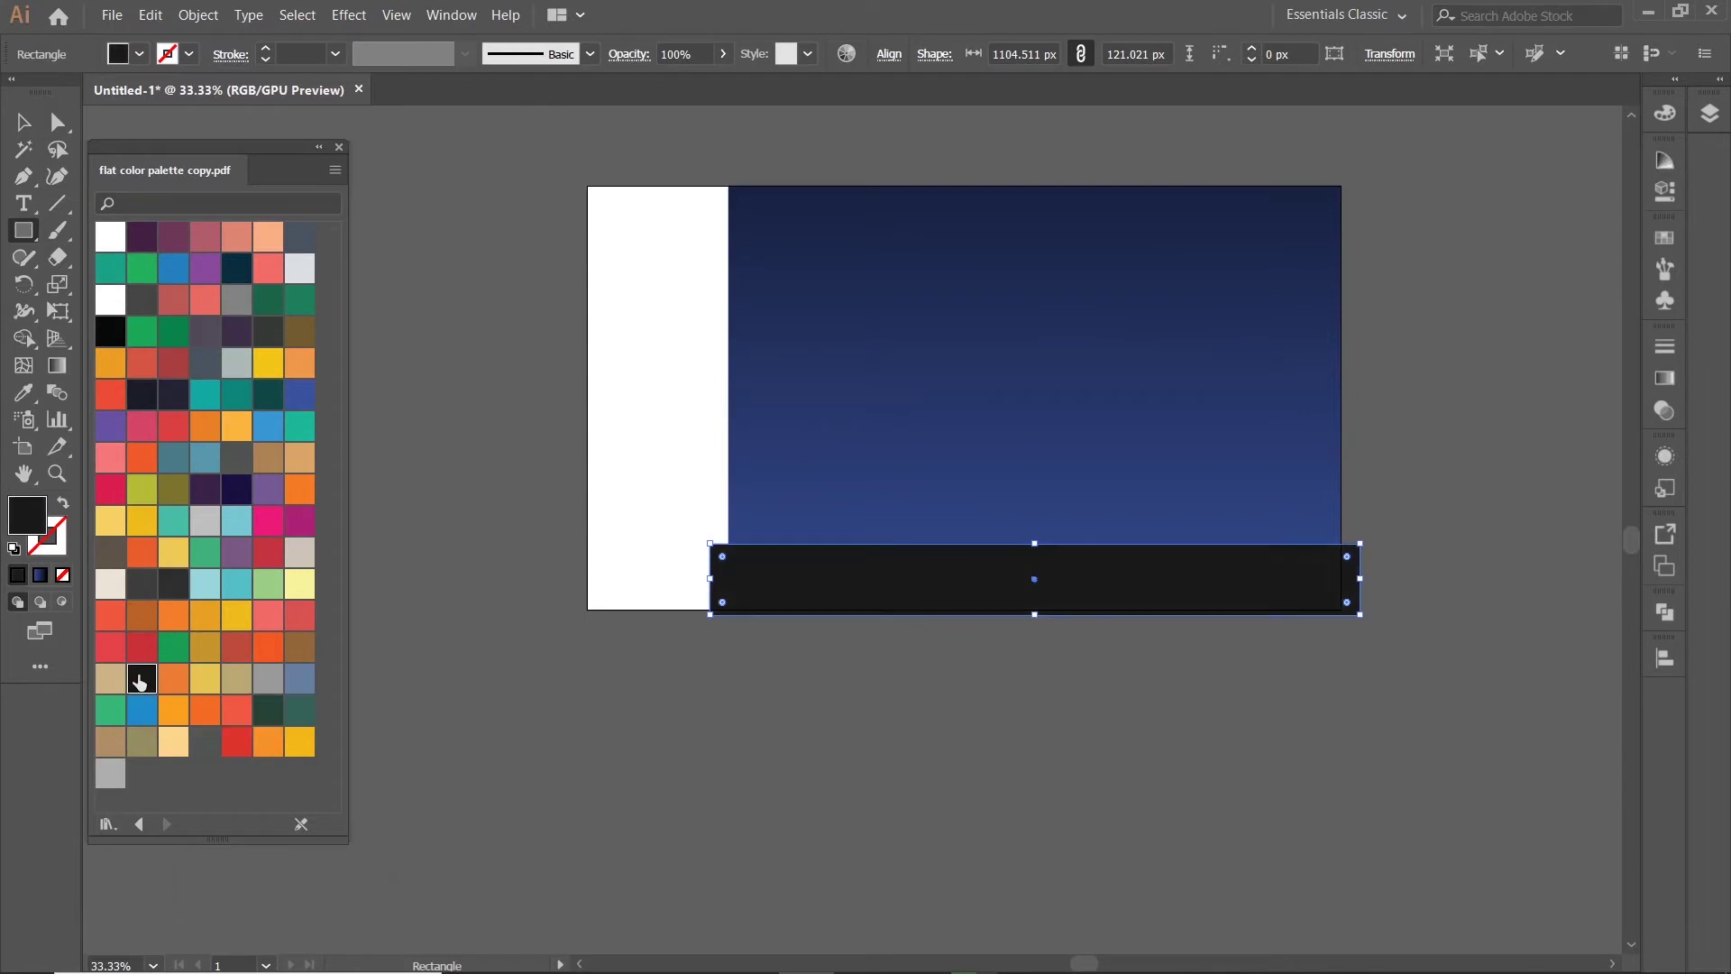
- Set the strip's fill to a near-black navy chosen in the Color Picker
key("ctrl+plus")
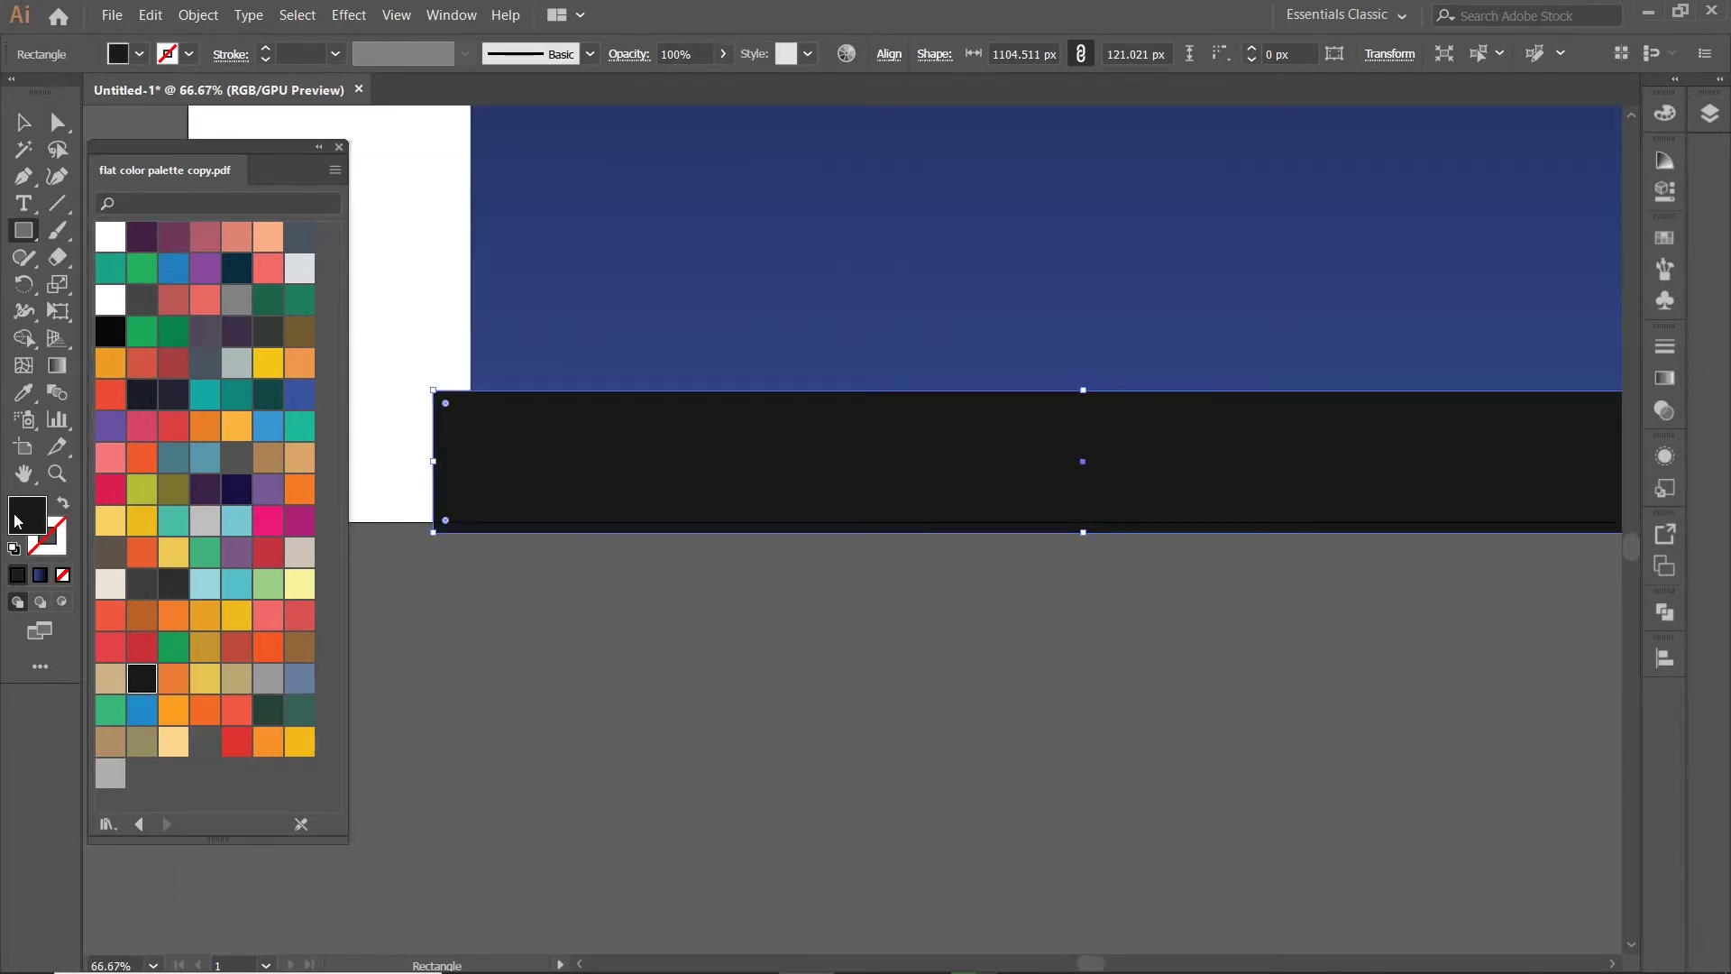
double_click(17, 521)
key("Escape")
left_click(268, 331)
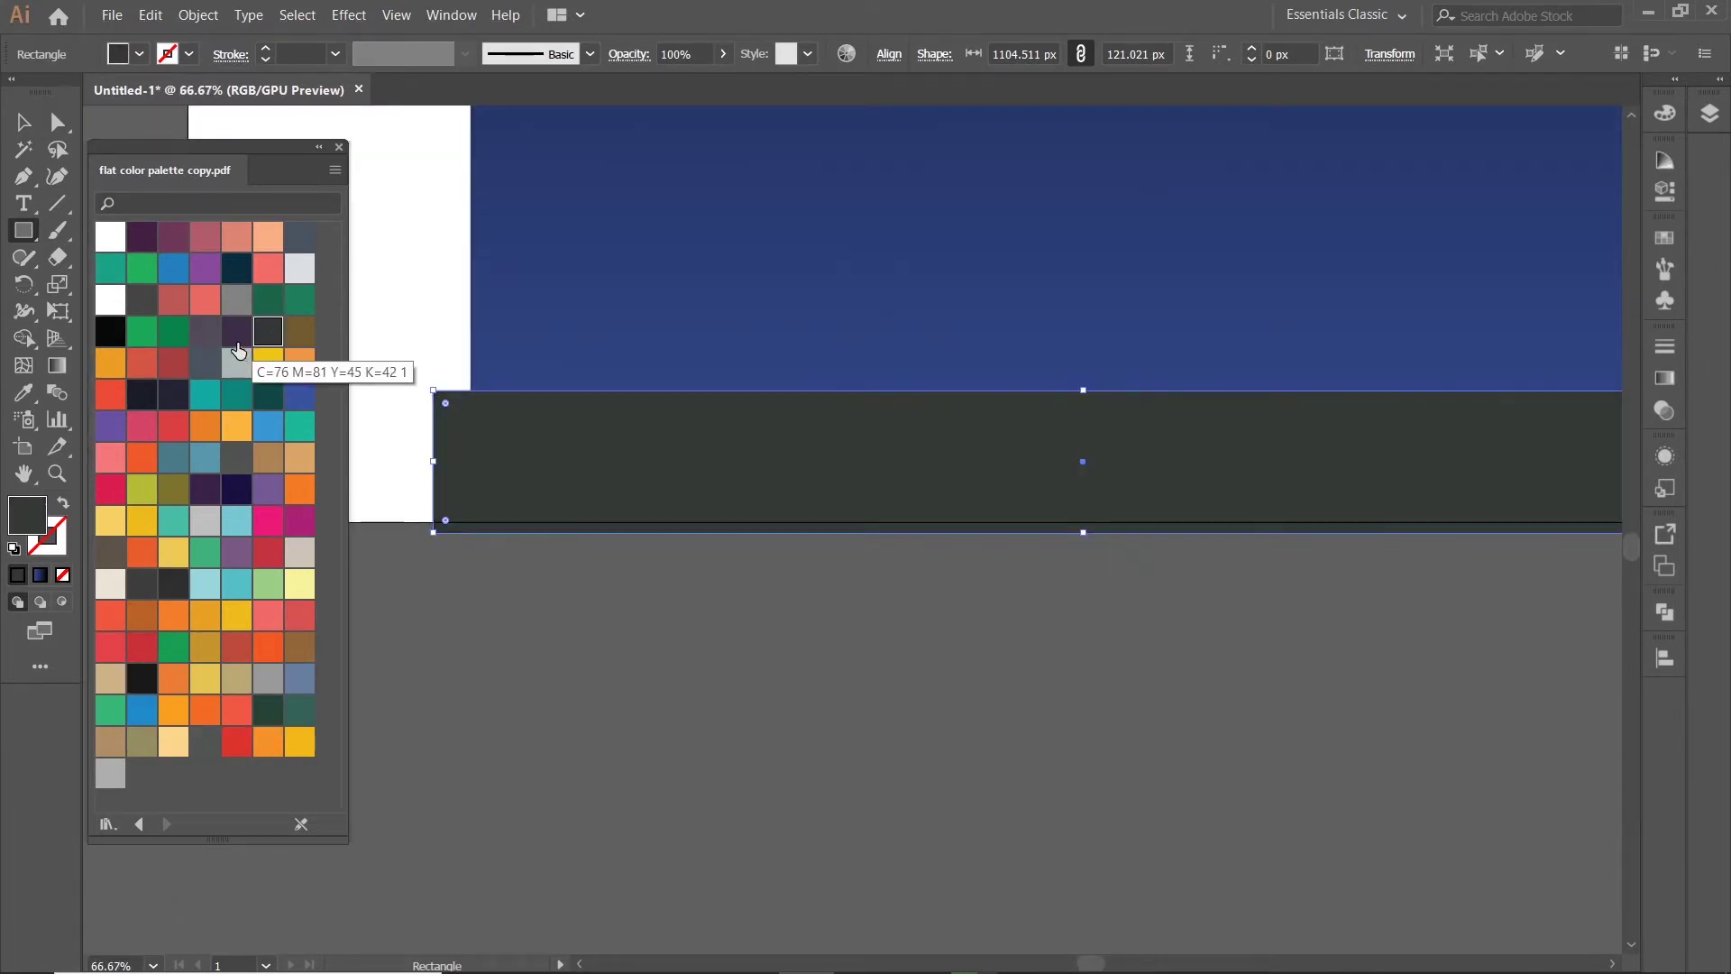
left_click(236, 489)
left_click_drag(664, 390, 614, 438)
double_click(27, 515)
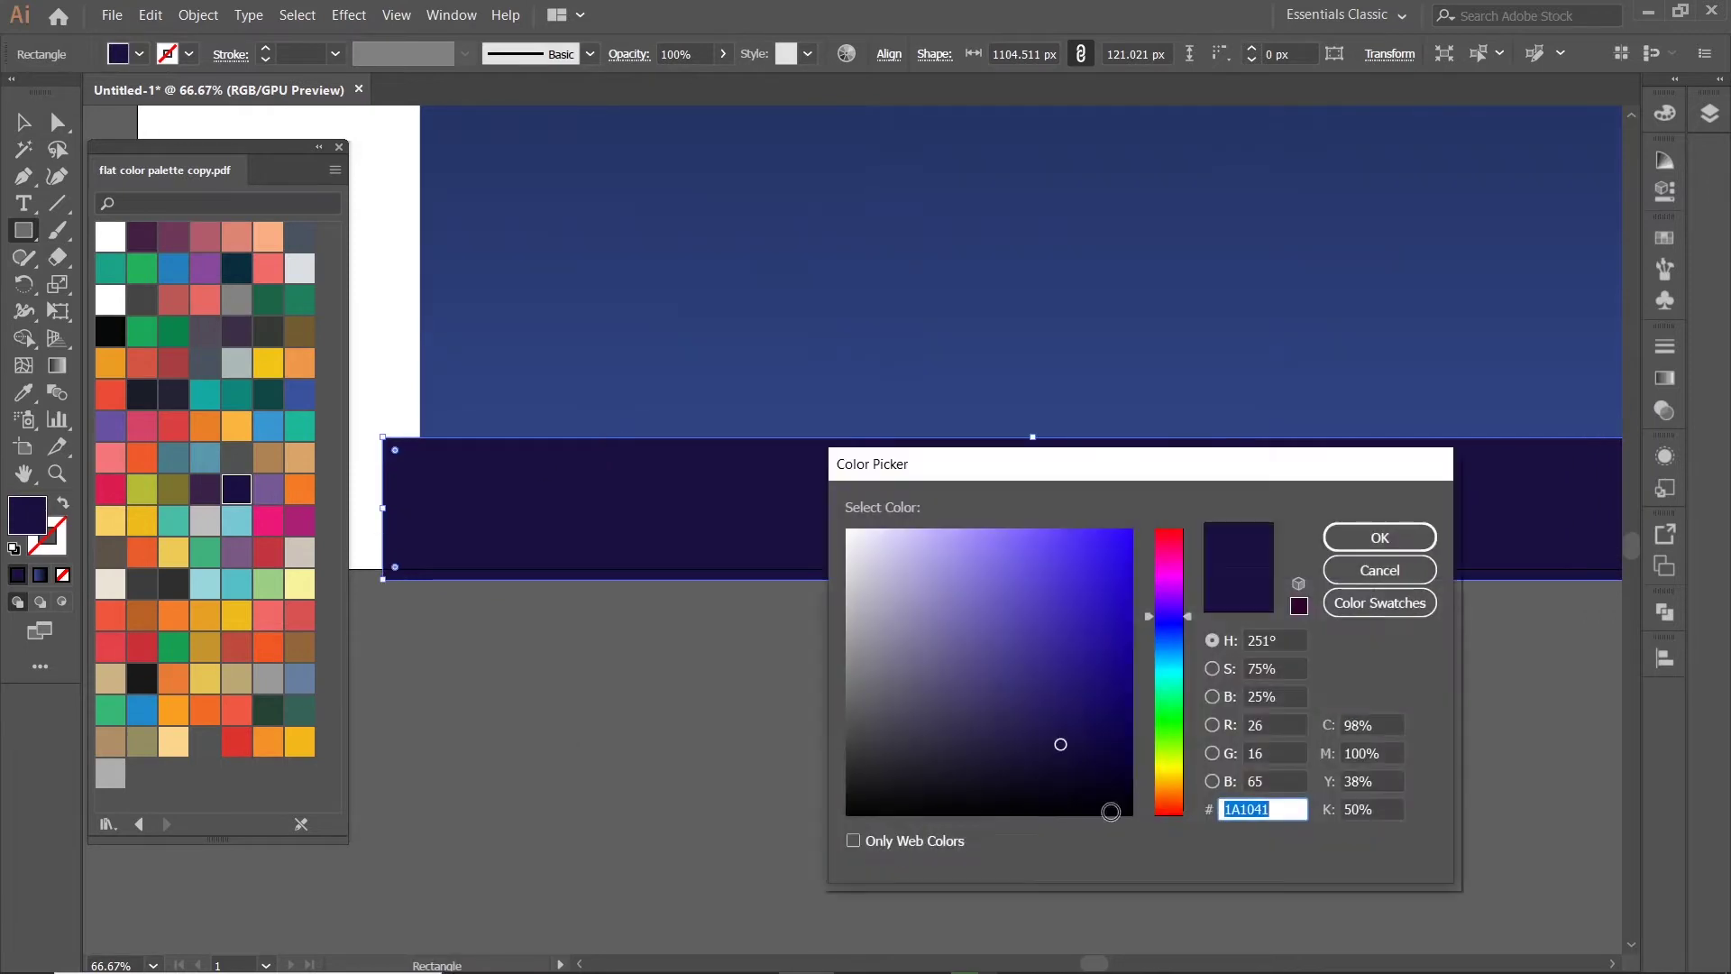
left_click(1073, 765)
left_click(1361, 538)
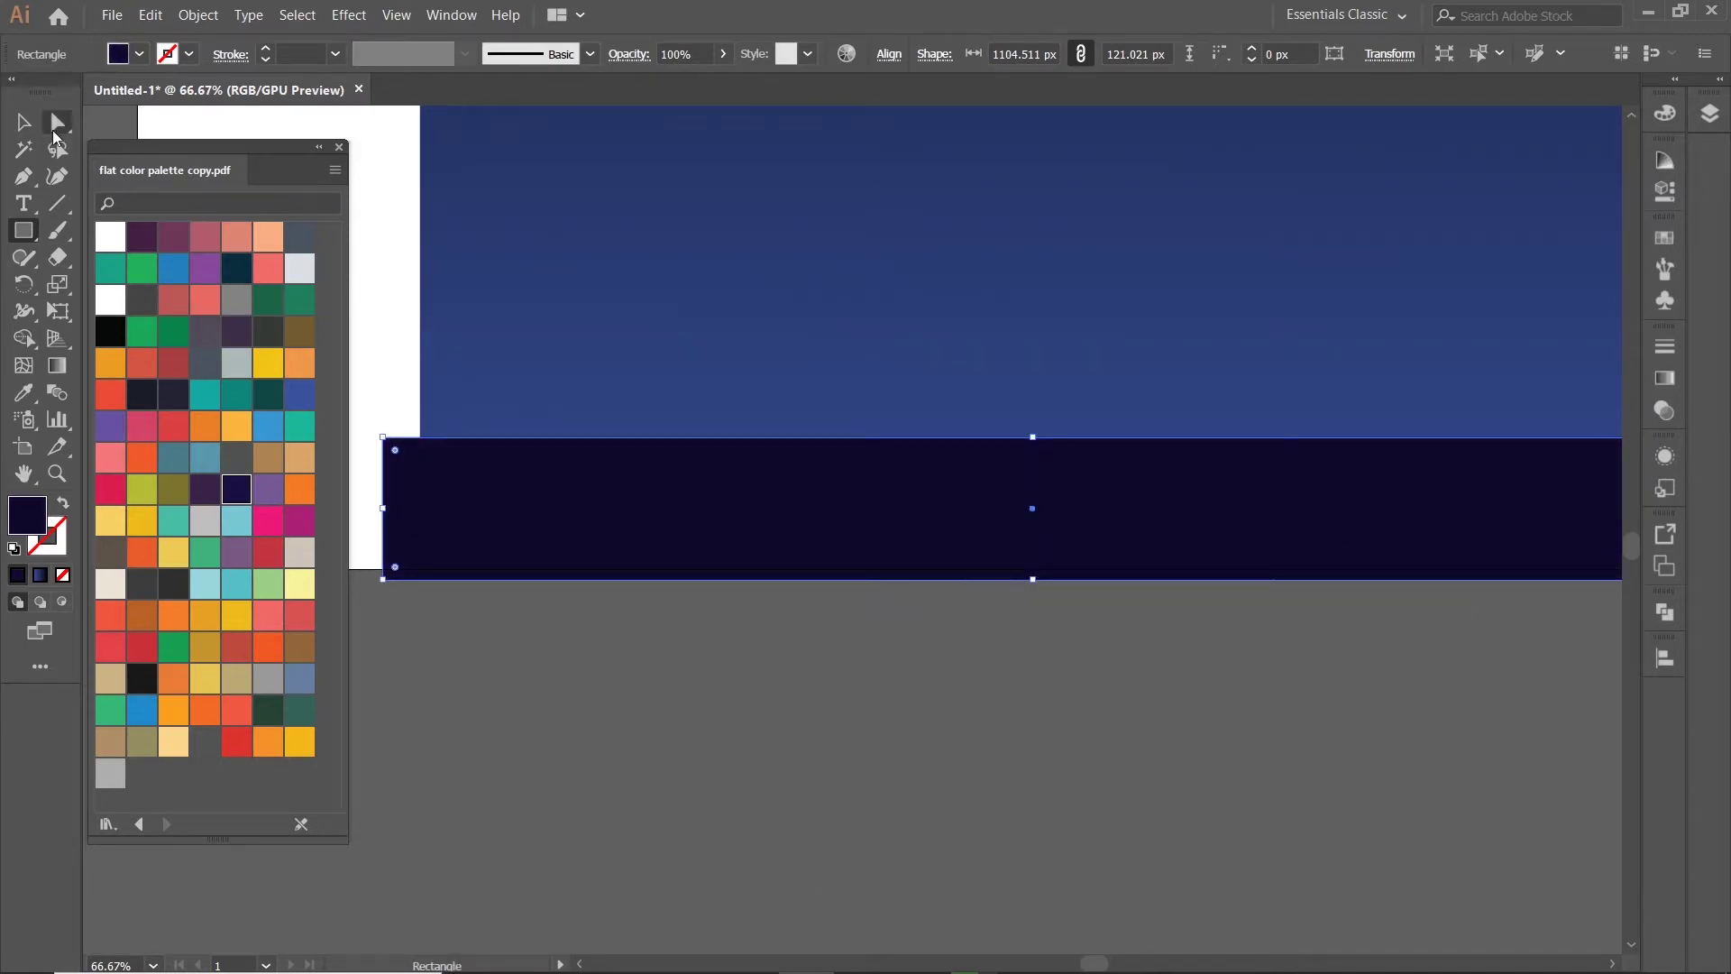
- Resize the ground strip to about 112 px tall and the sky's 1039.68 px width
left_click(22, 121)
scroll(824, 614, "down", 2)
scroll(1100, 587, "up", 1)
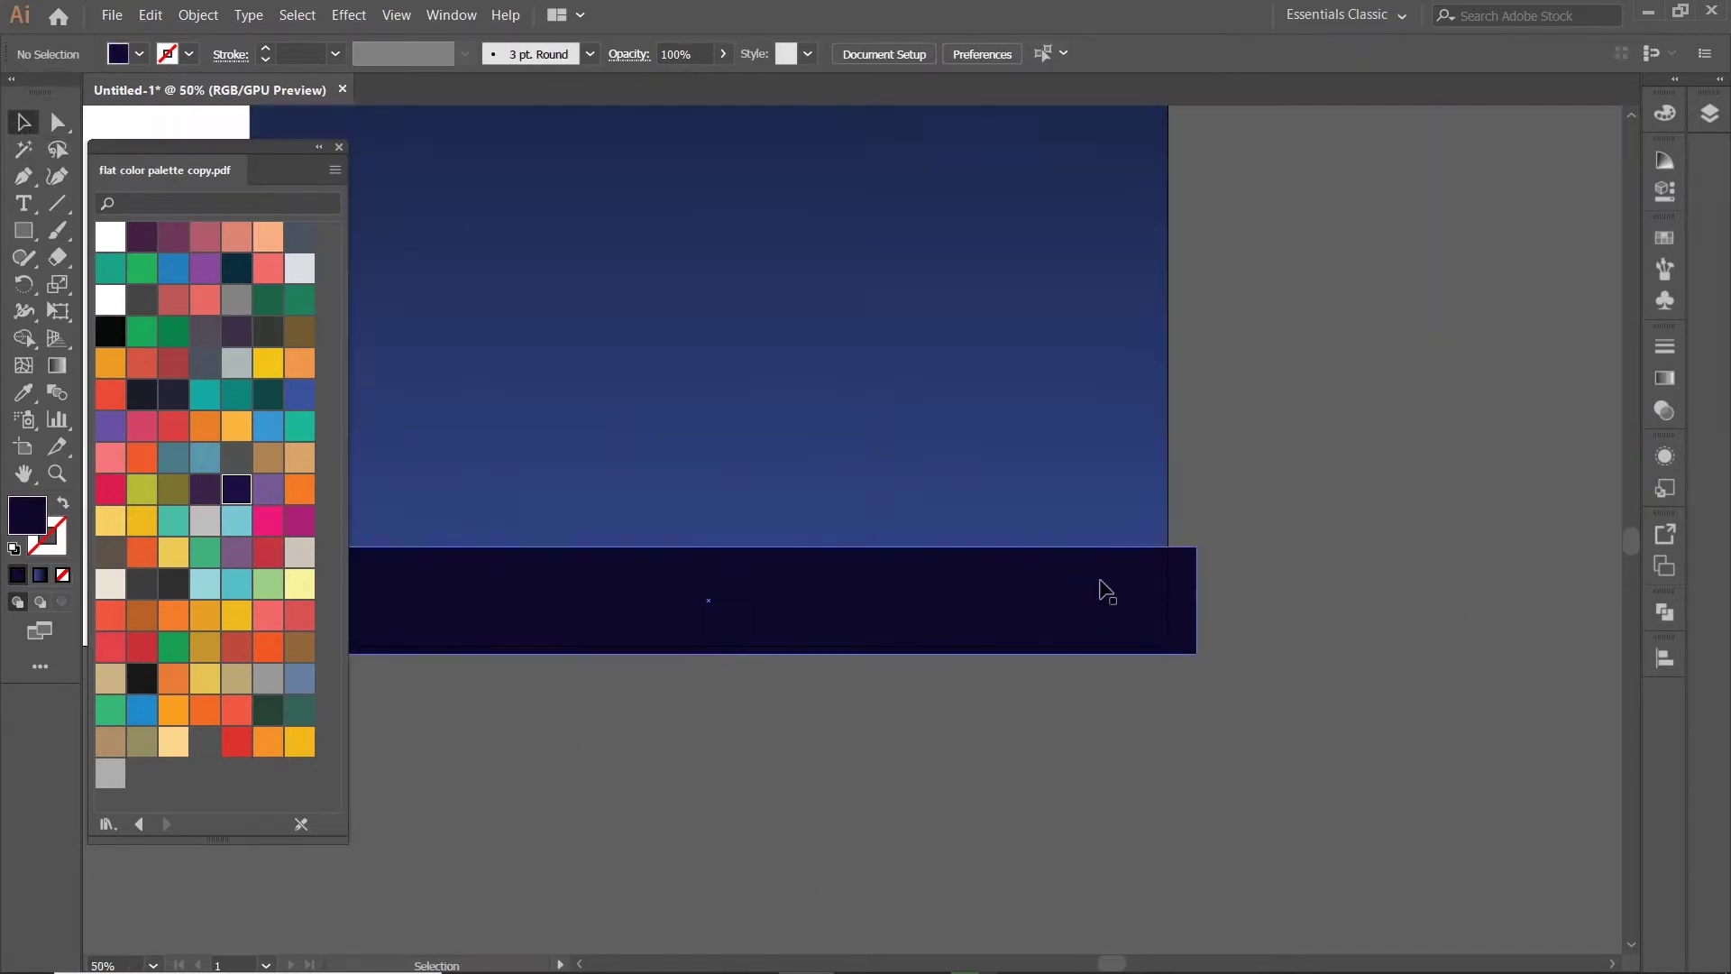
left_click_drag(1202, 600, 1187, 599)
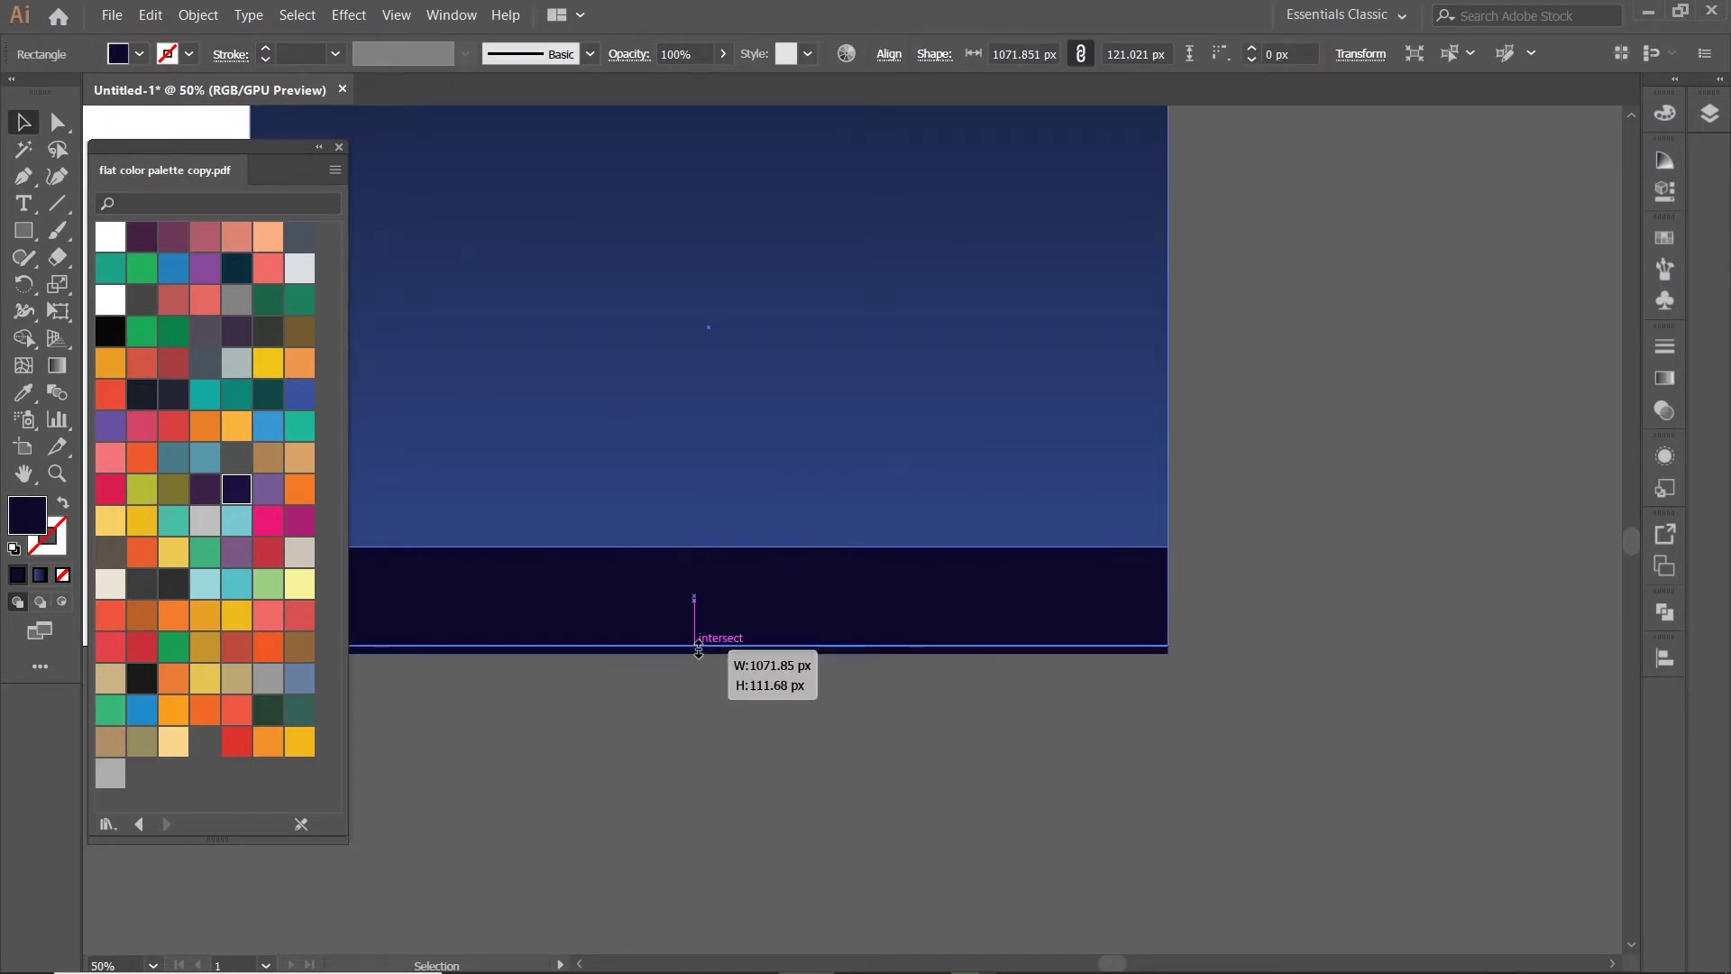
scroll(984, 633, "down", 3)
left_click_drag(709, 653, 664, 617)
scroll(777, 622, "up", 3)
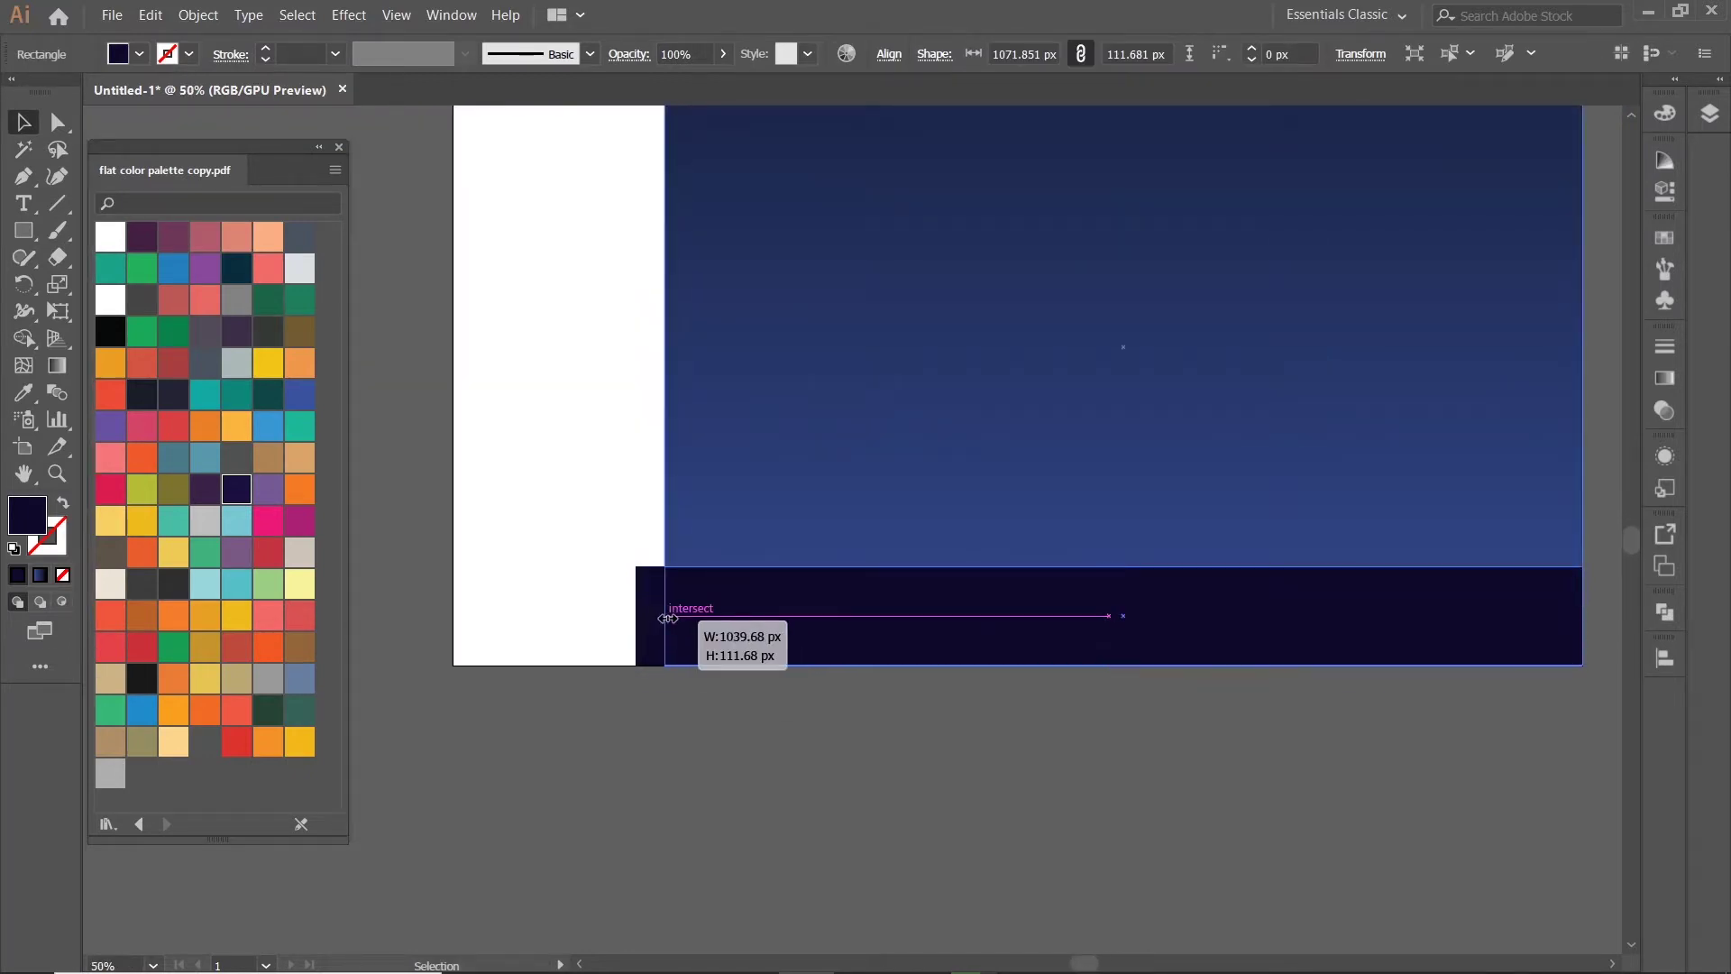
scroll(1108, 610, "down", 2)
scroll(985, 637, "up", 1)
left_click_drag(973, 608, 976, 598)
- Draw a dark building rectangle about 381 × 191 px and move it above the ground band
left_click(1300, 496)
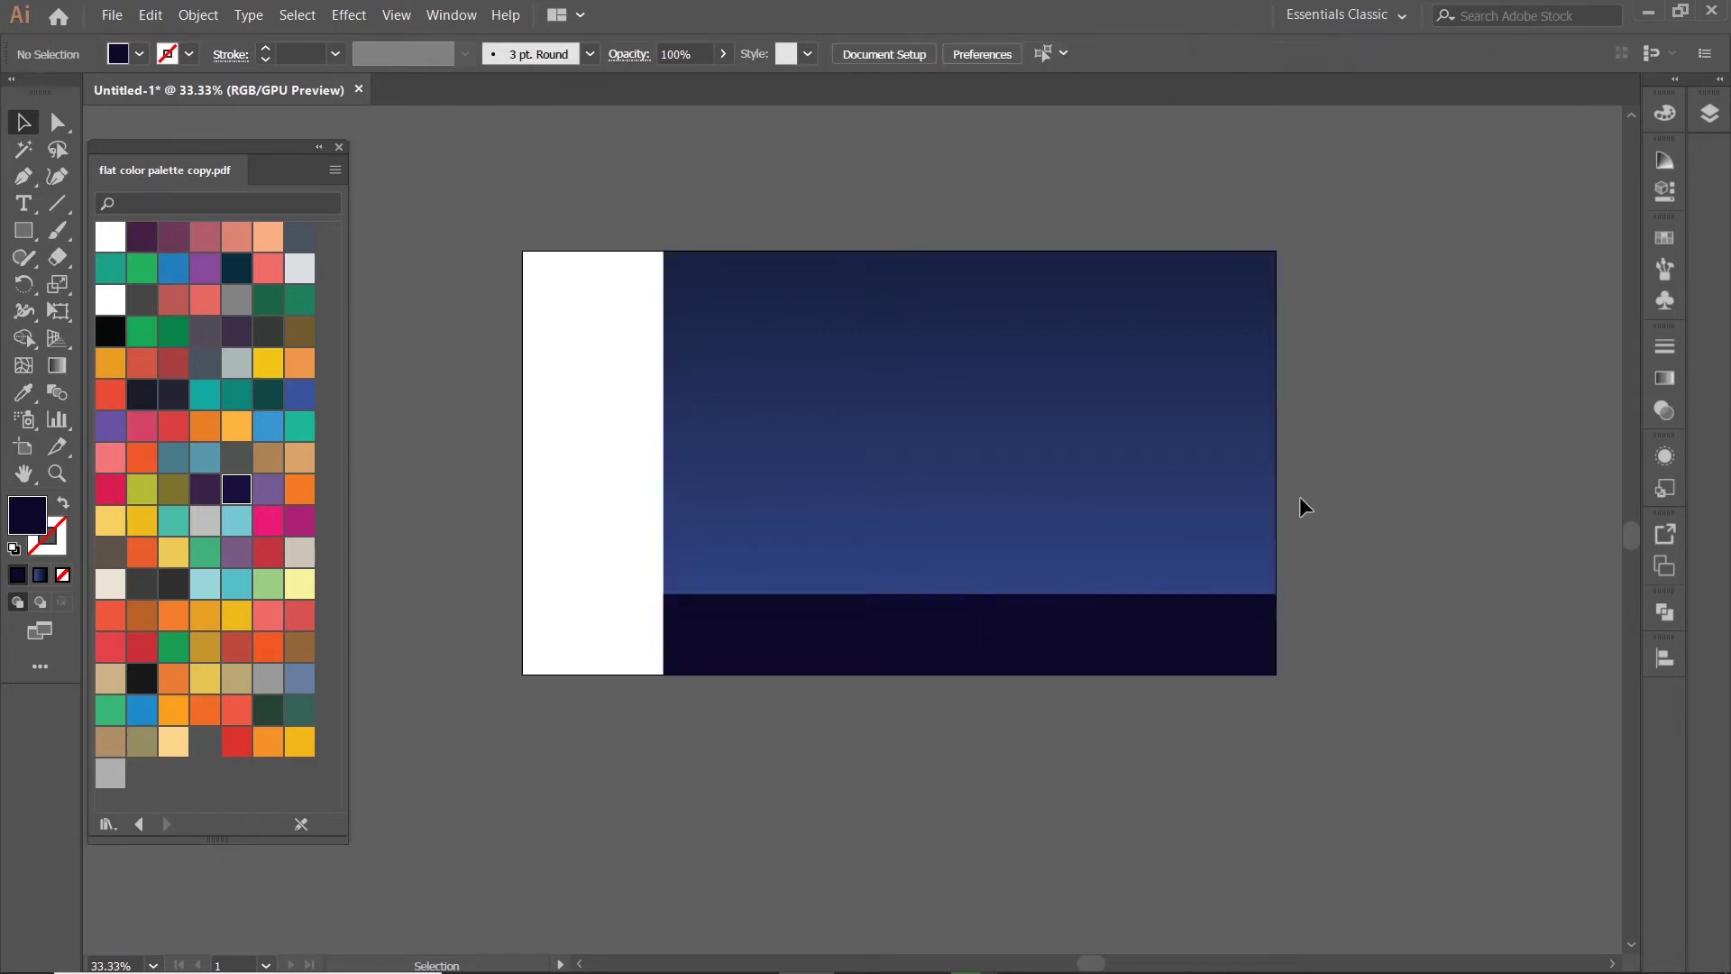
scroll(1299, 496, "left", 1)
left_click(25, 235)
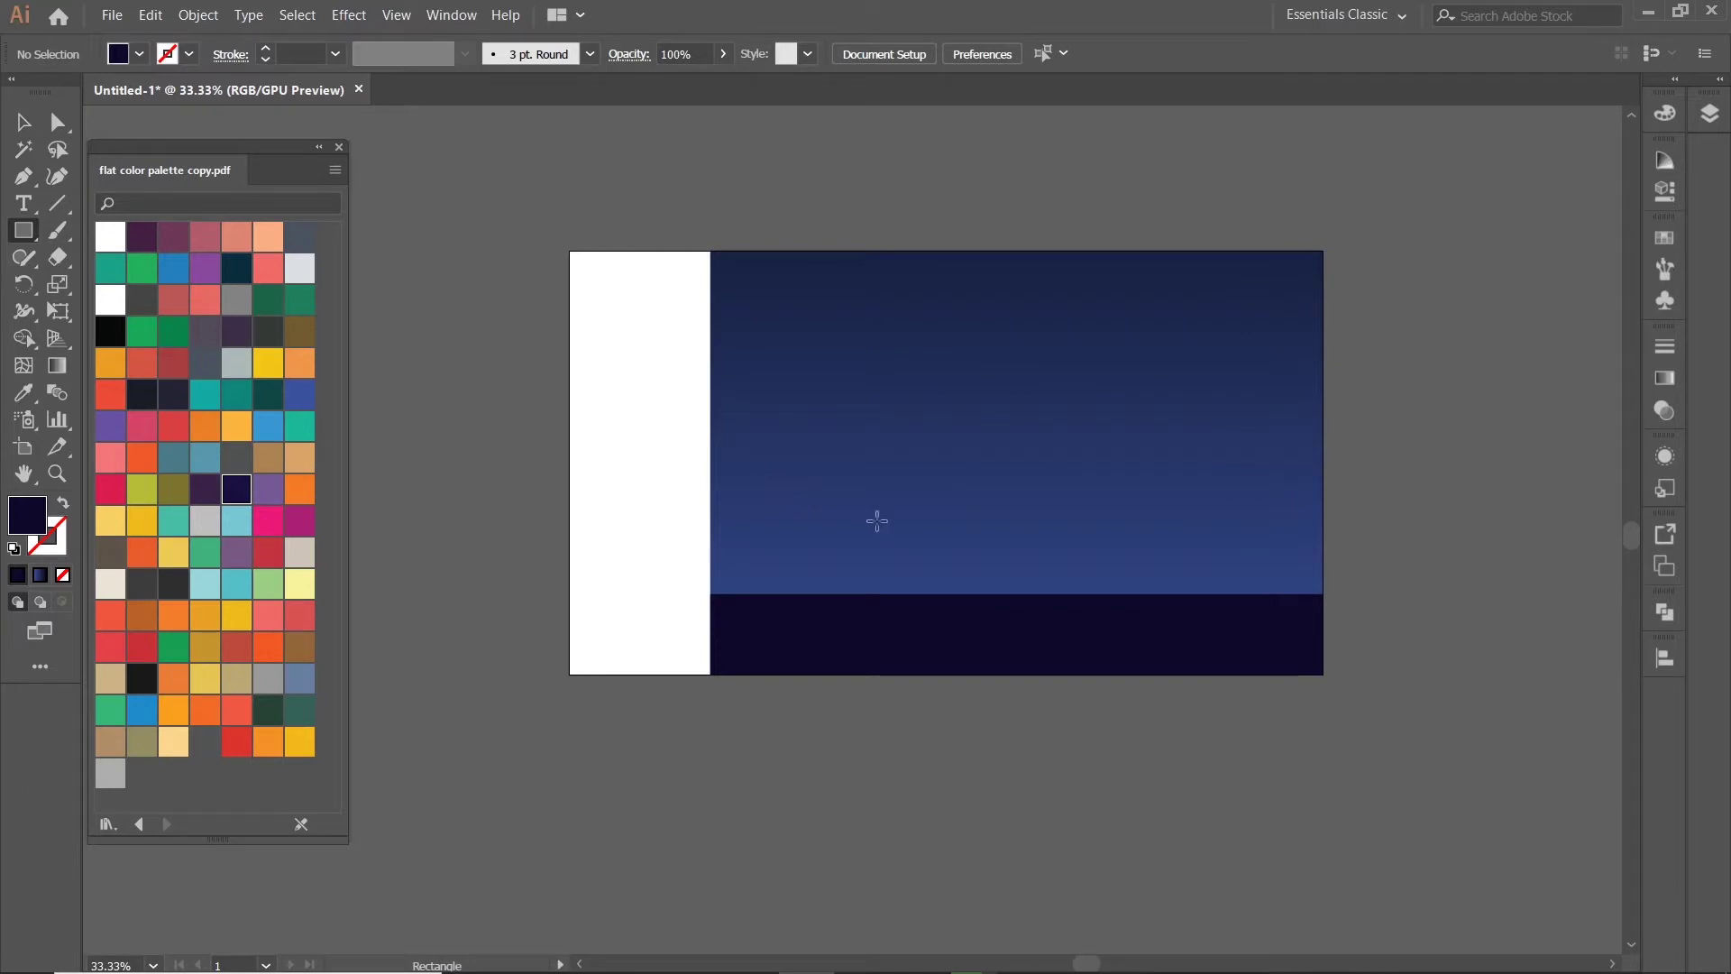
left_click_drag(857, 511, 1051, 603)
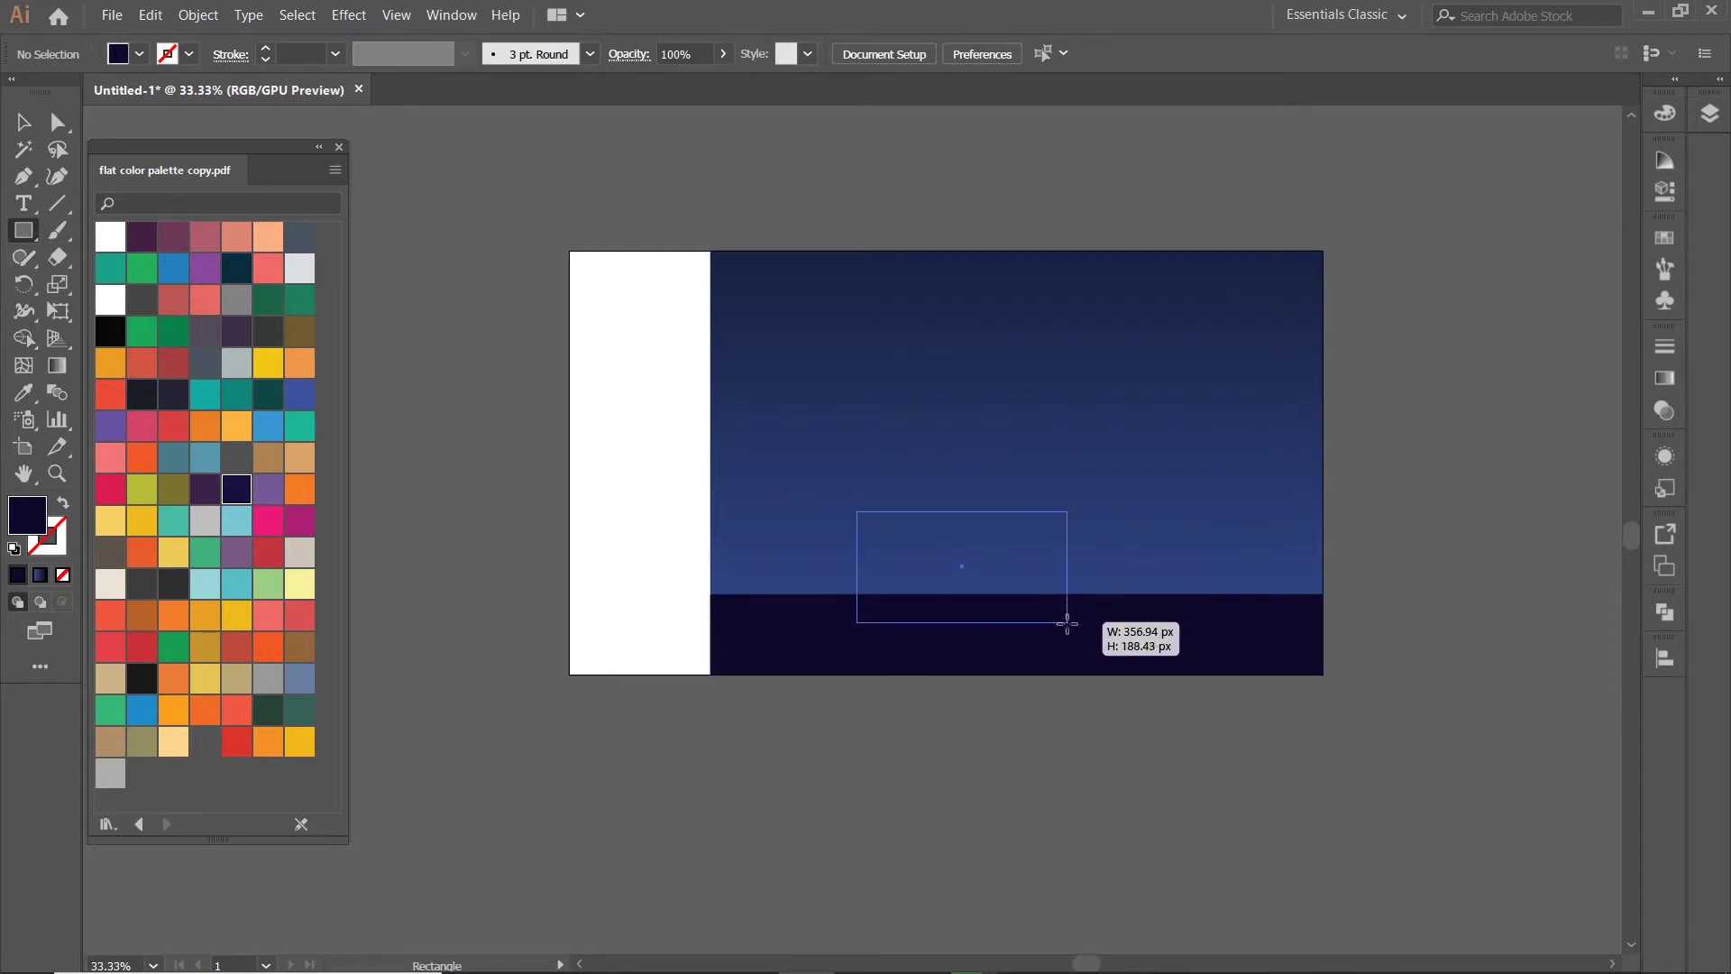
left_click_drag(1051, 603, 1082, 623)
left_click(25, 125)
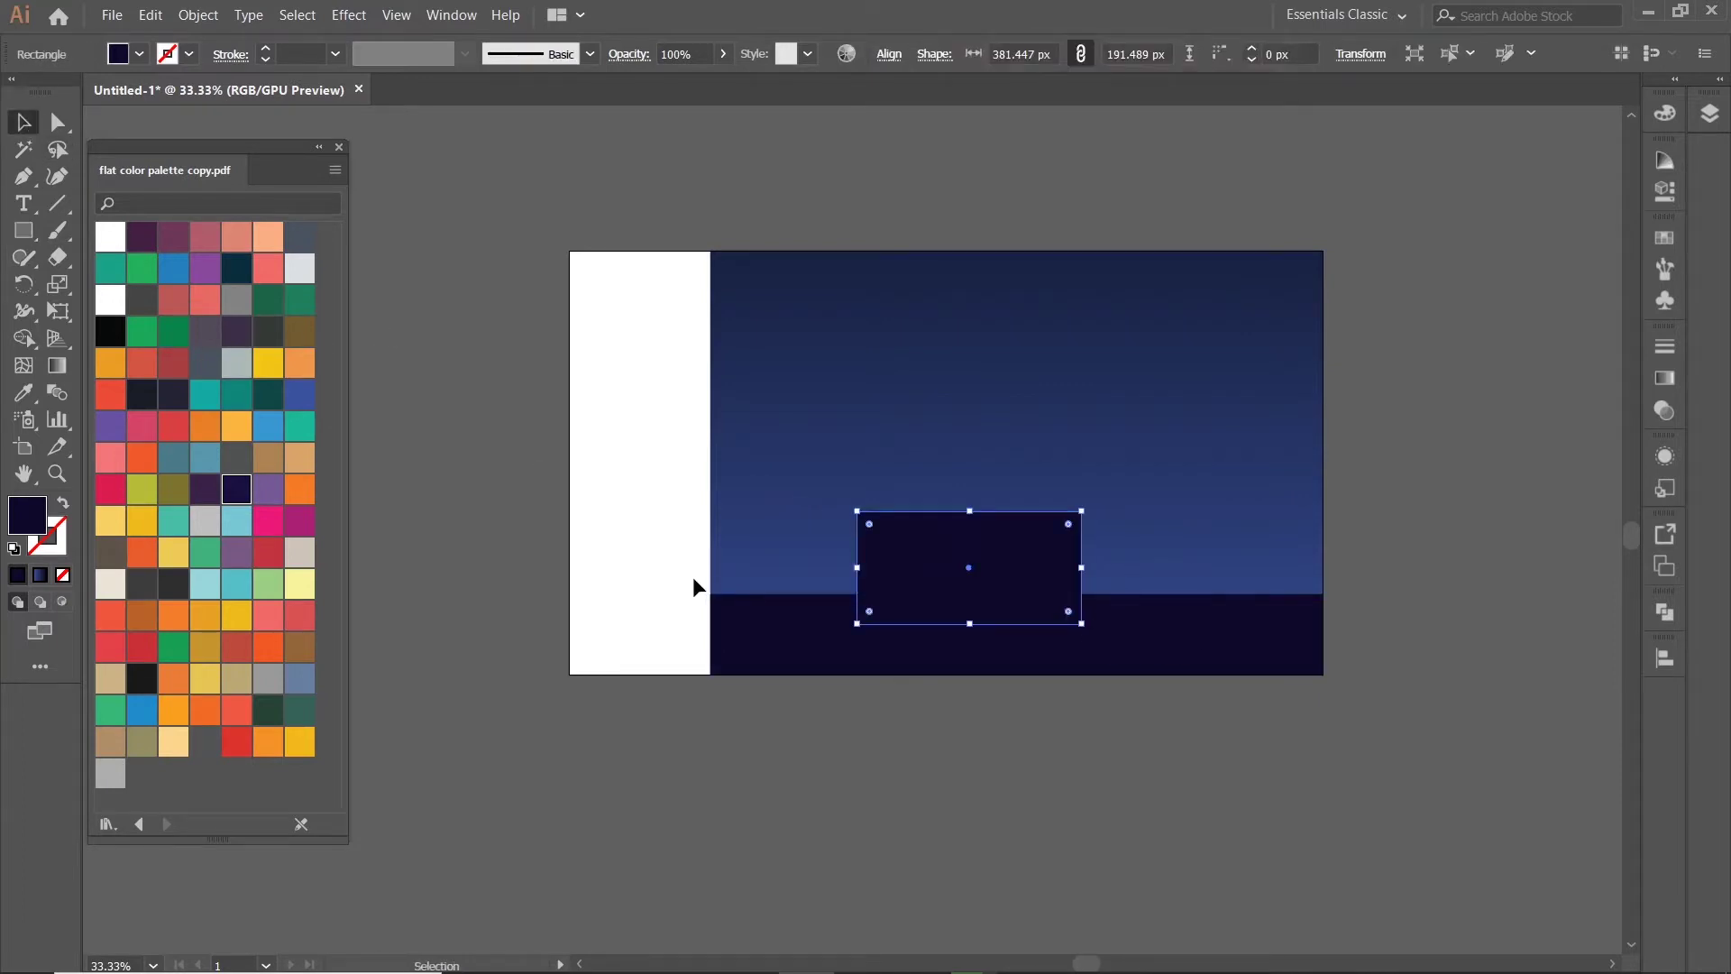
scroll(1003, 568, "up", 2)
mouse_move(985, 576)
left_mouse_down()
mouse_move(912, 475)
mouse_move(921, 195)
mouse_move(889, 373)
left_mouse_up()
- Lock the gradient sky and ground rectangles in the Layers panel
scroll(932, 466, "down", 2)
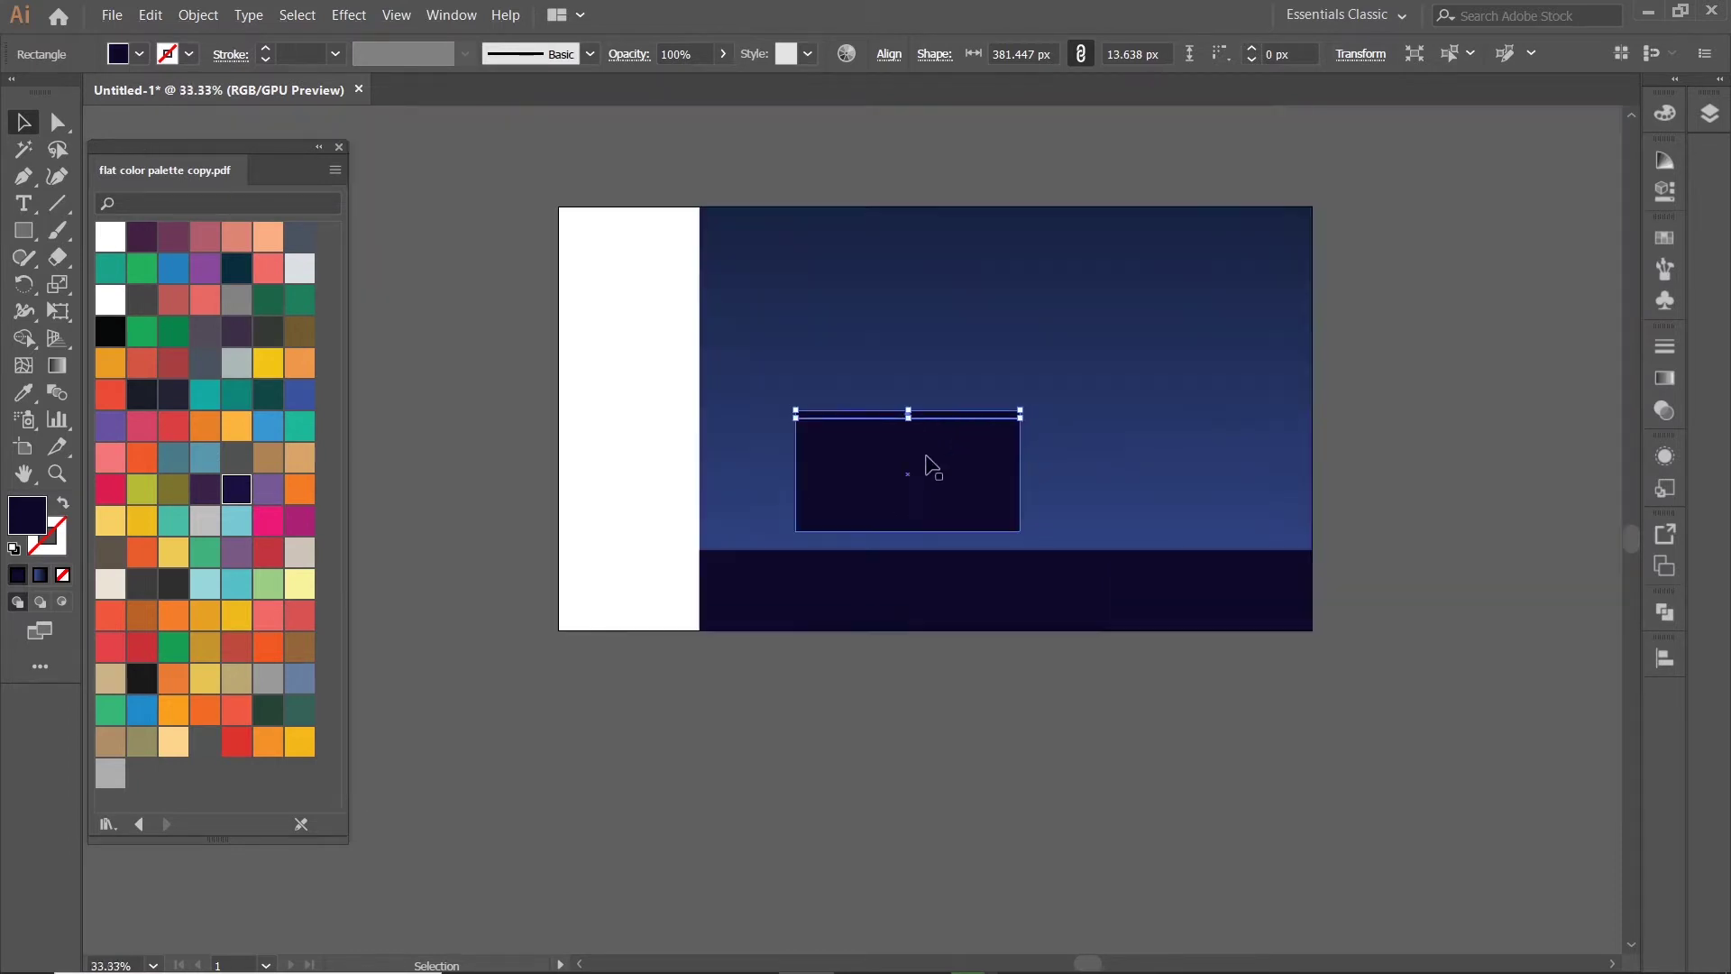
left_click(1082, 424)
left_click(1710, 113)
left_click(1485, 137)
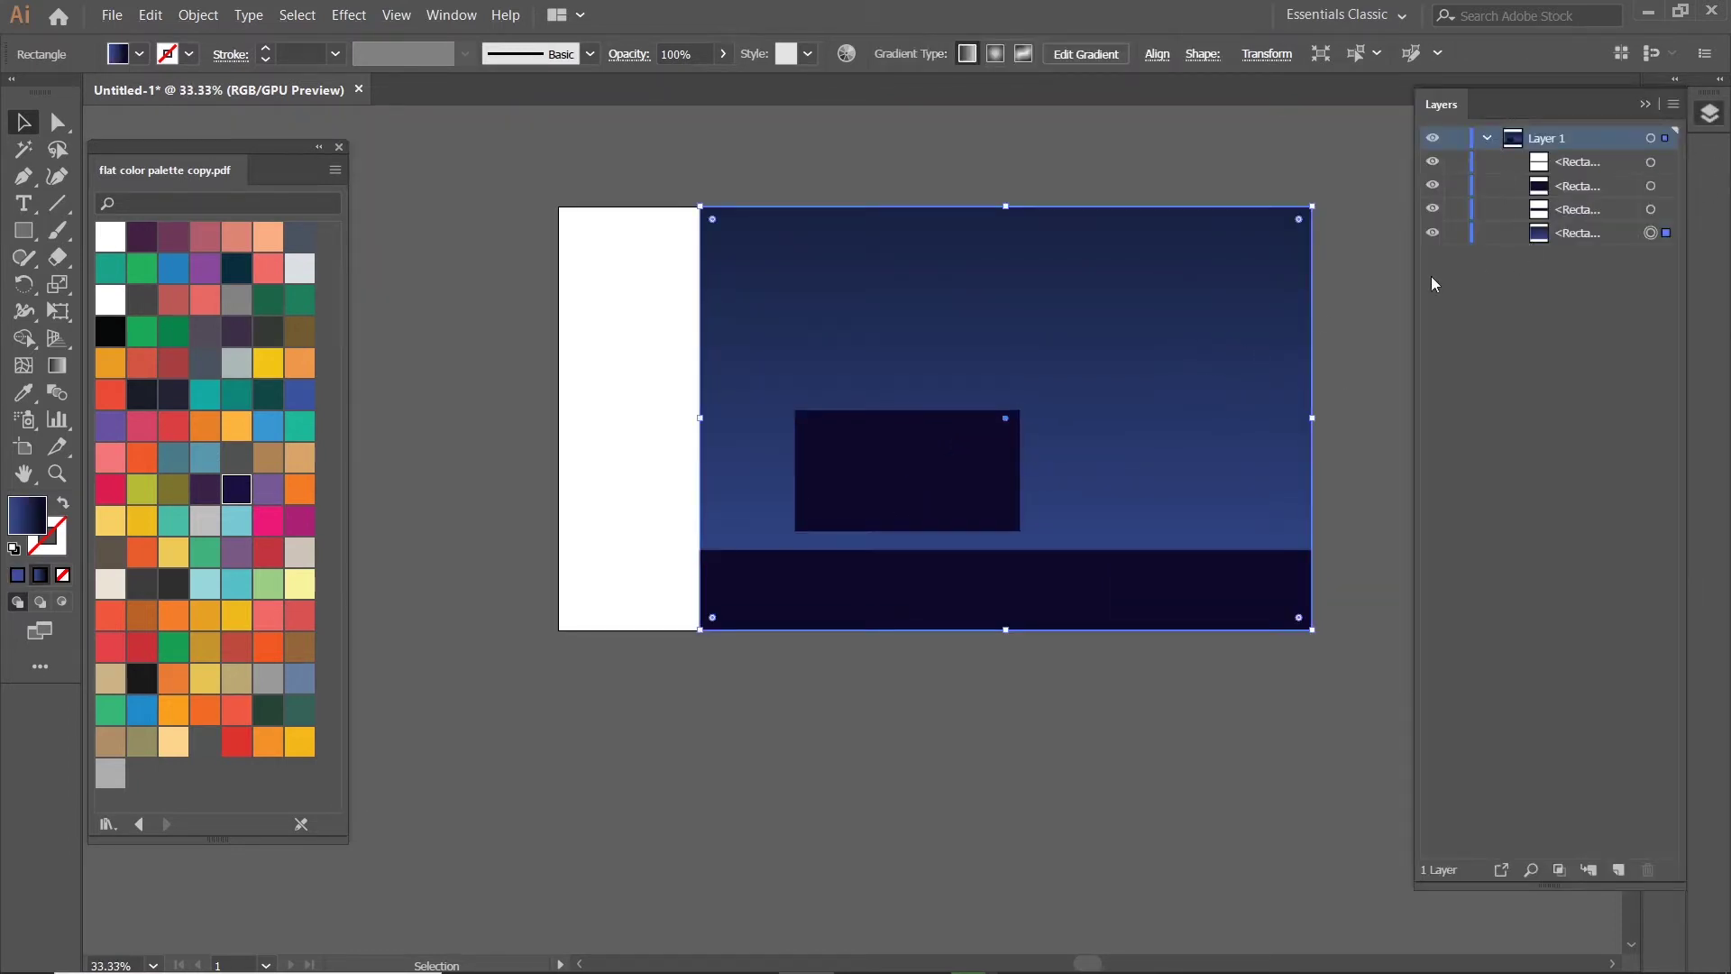
left_click(1455, 221)
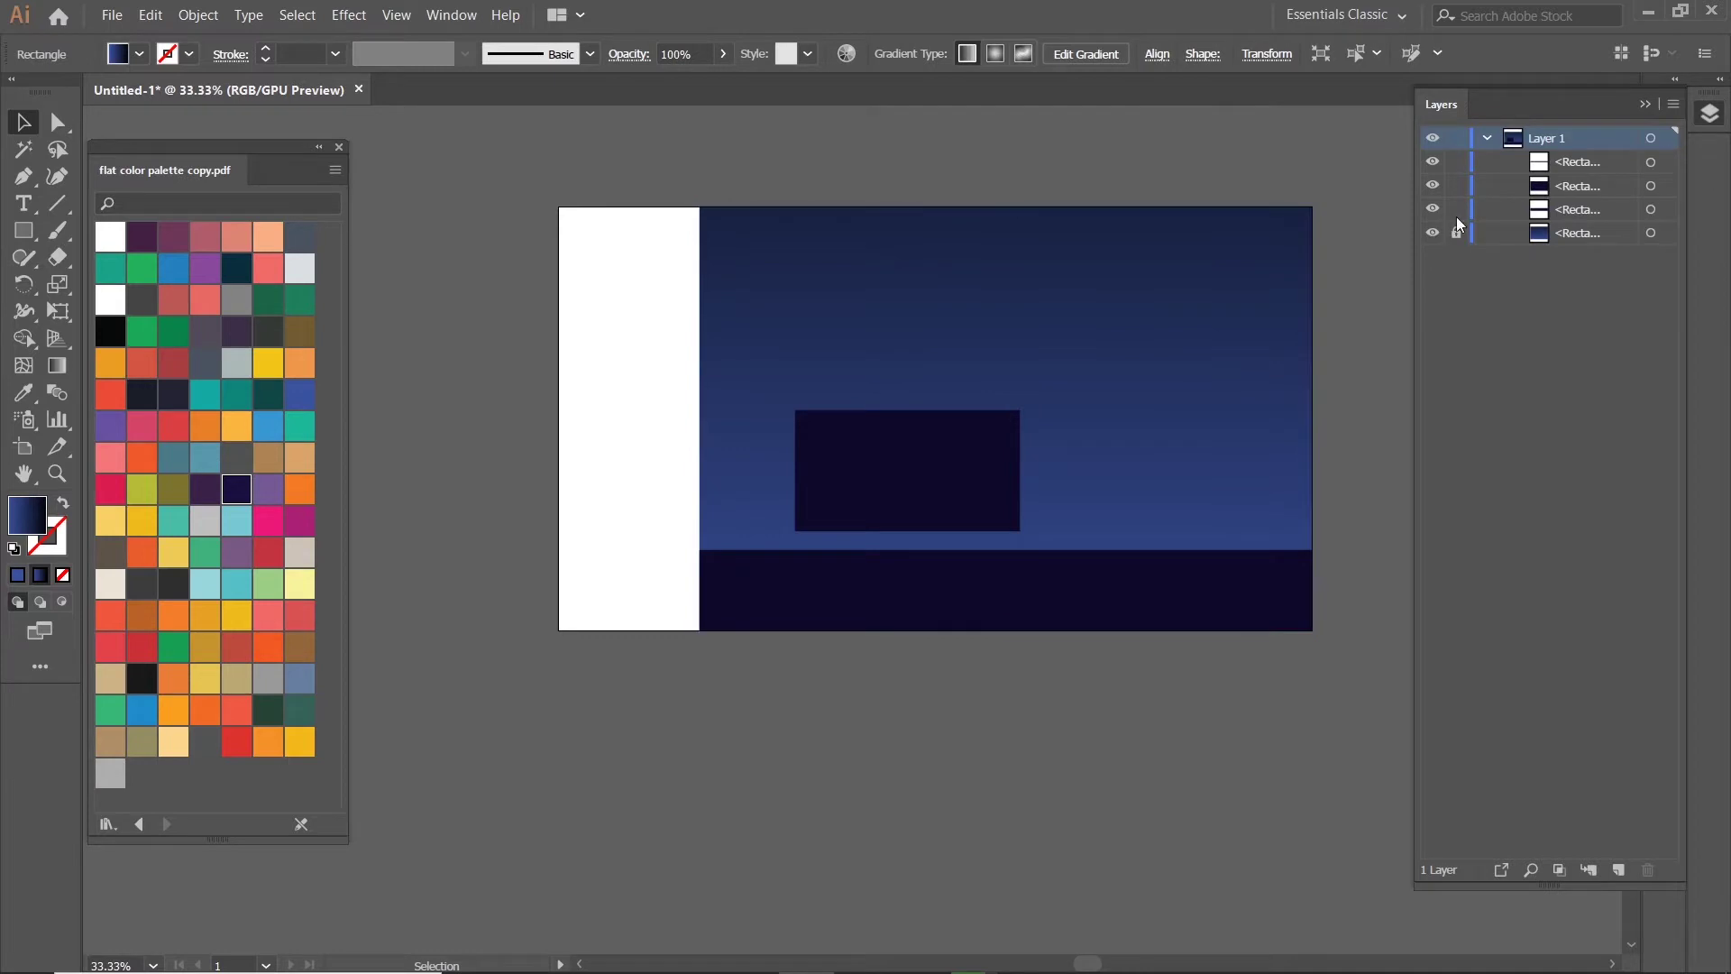
left_click(1646, 103)
- Scale the thin strip's top anchors wider into a flared trapezoid cornice
scroll(905, 481, "up", 2)
left_click(942, 348)
key("a")
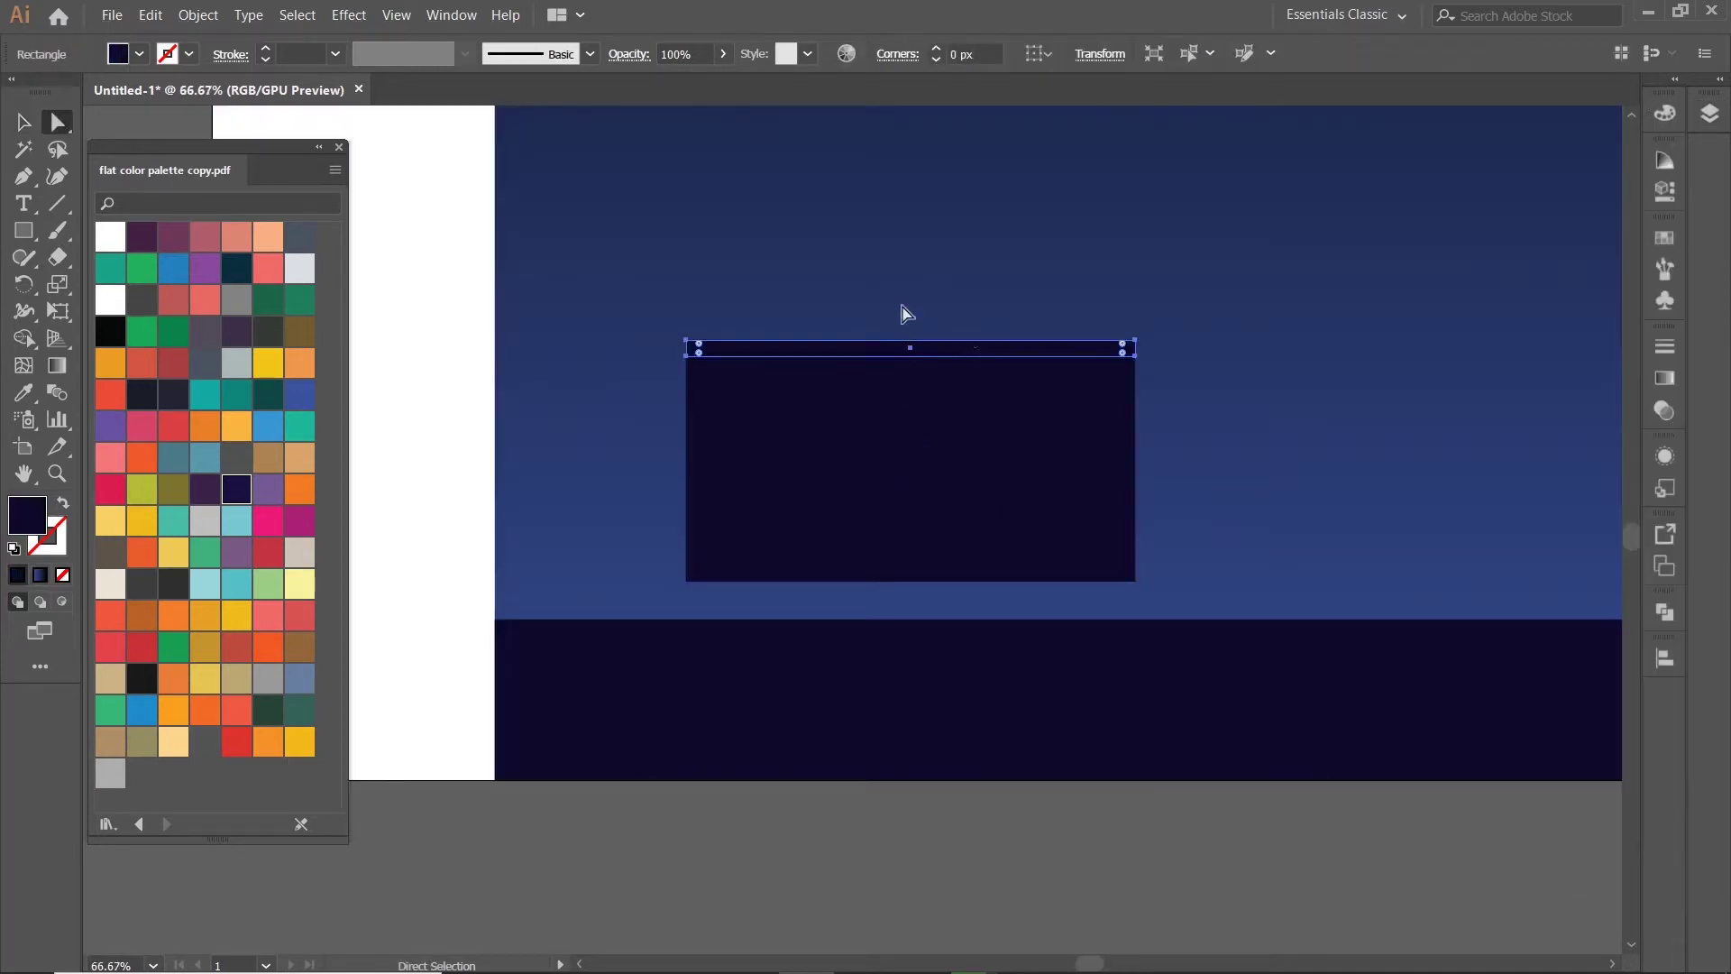
scroll(901, 311, "up", 2)
scroll(718, 331, "down", 1)
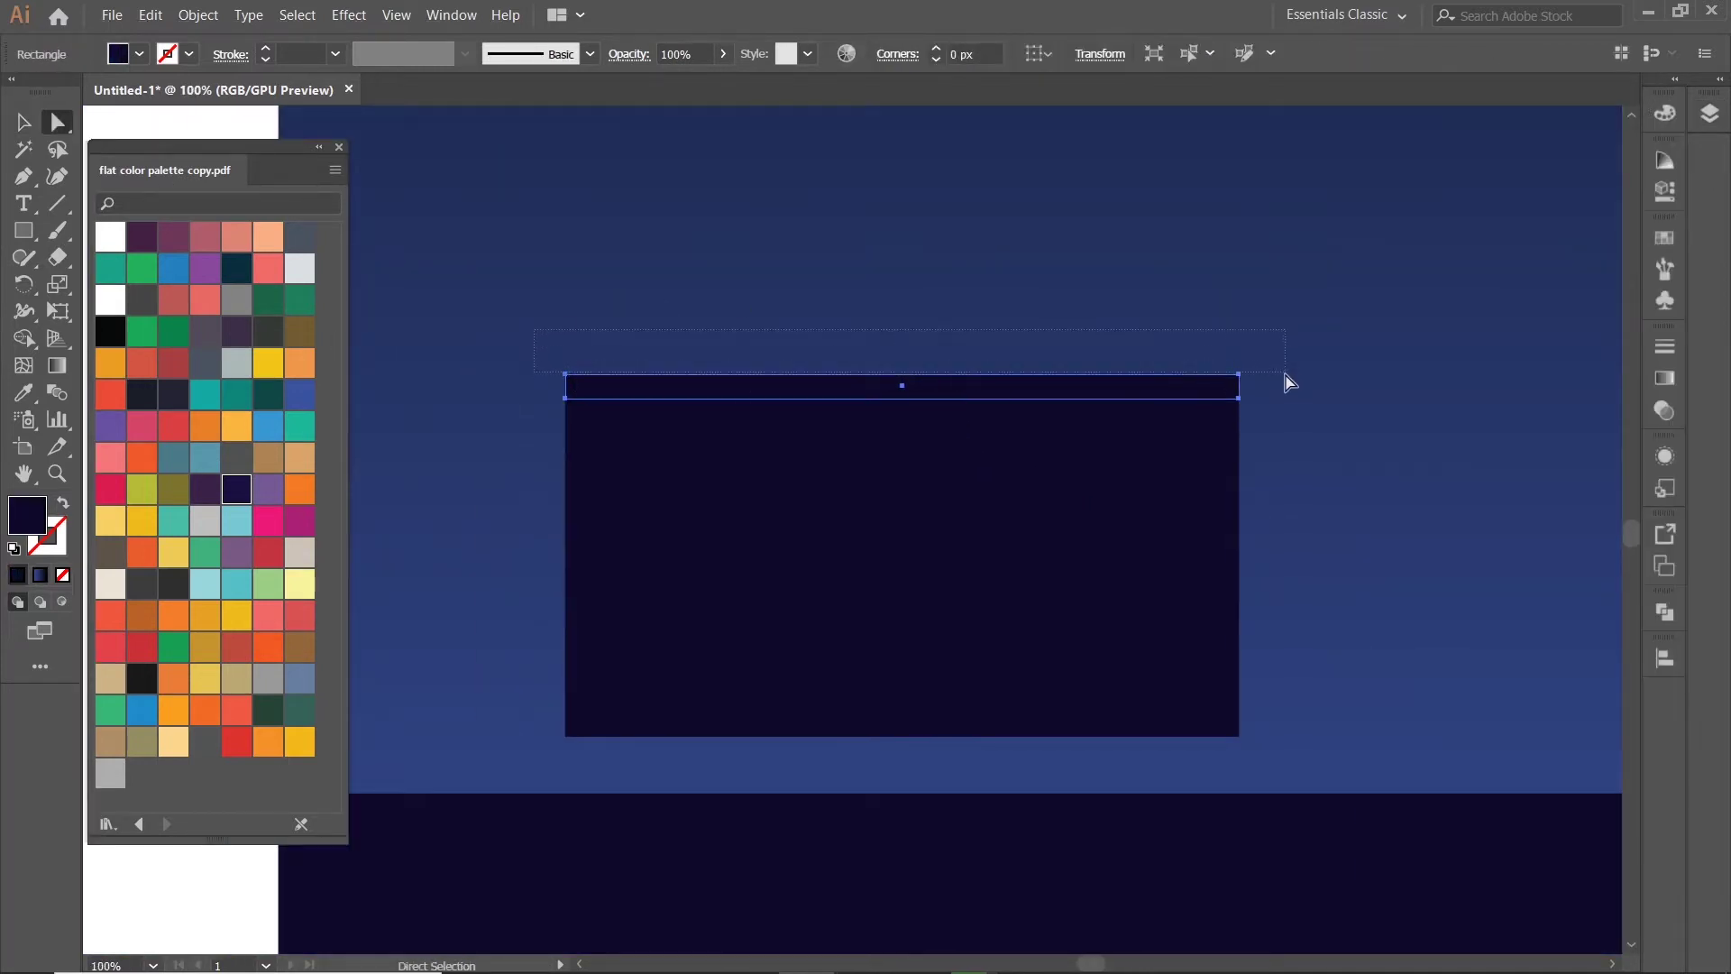
key("s")
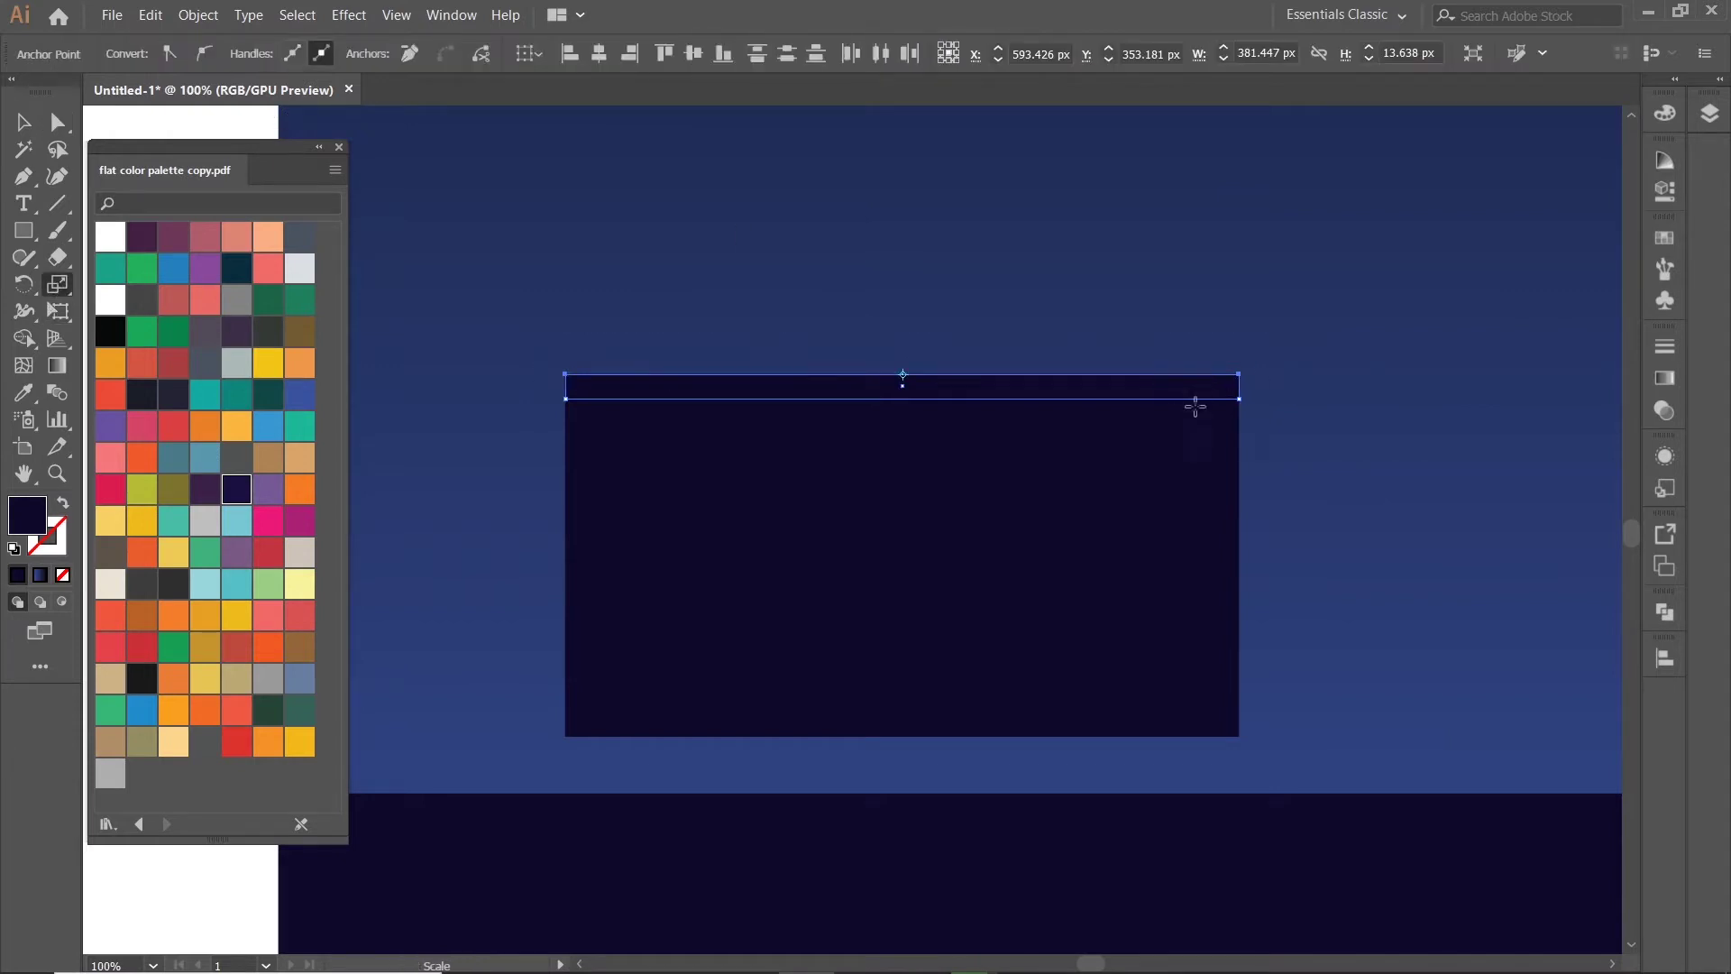
scroll(1262, 383, "up", 3)
mouse_move(1182, 360)
left_mouse_down()
mouse_move(1226, 365)
mouse_move(1193, 365)
left_mouse_up()
scroll(1194, 365, "down", 4)
- Make the cornice thinner and centre it horizontally over the building
key("v")
scroll(987, 361, "up", 2)
left_click(985, 434)
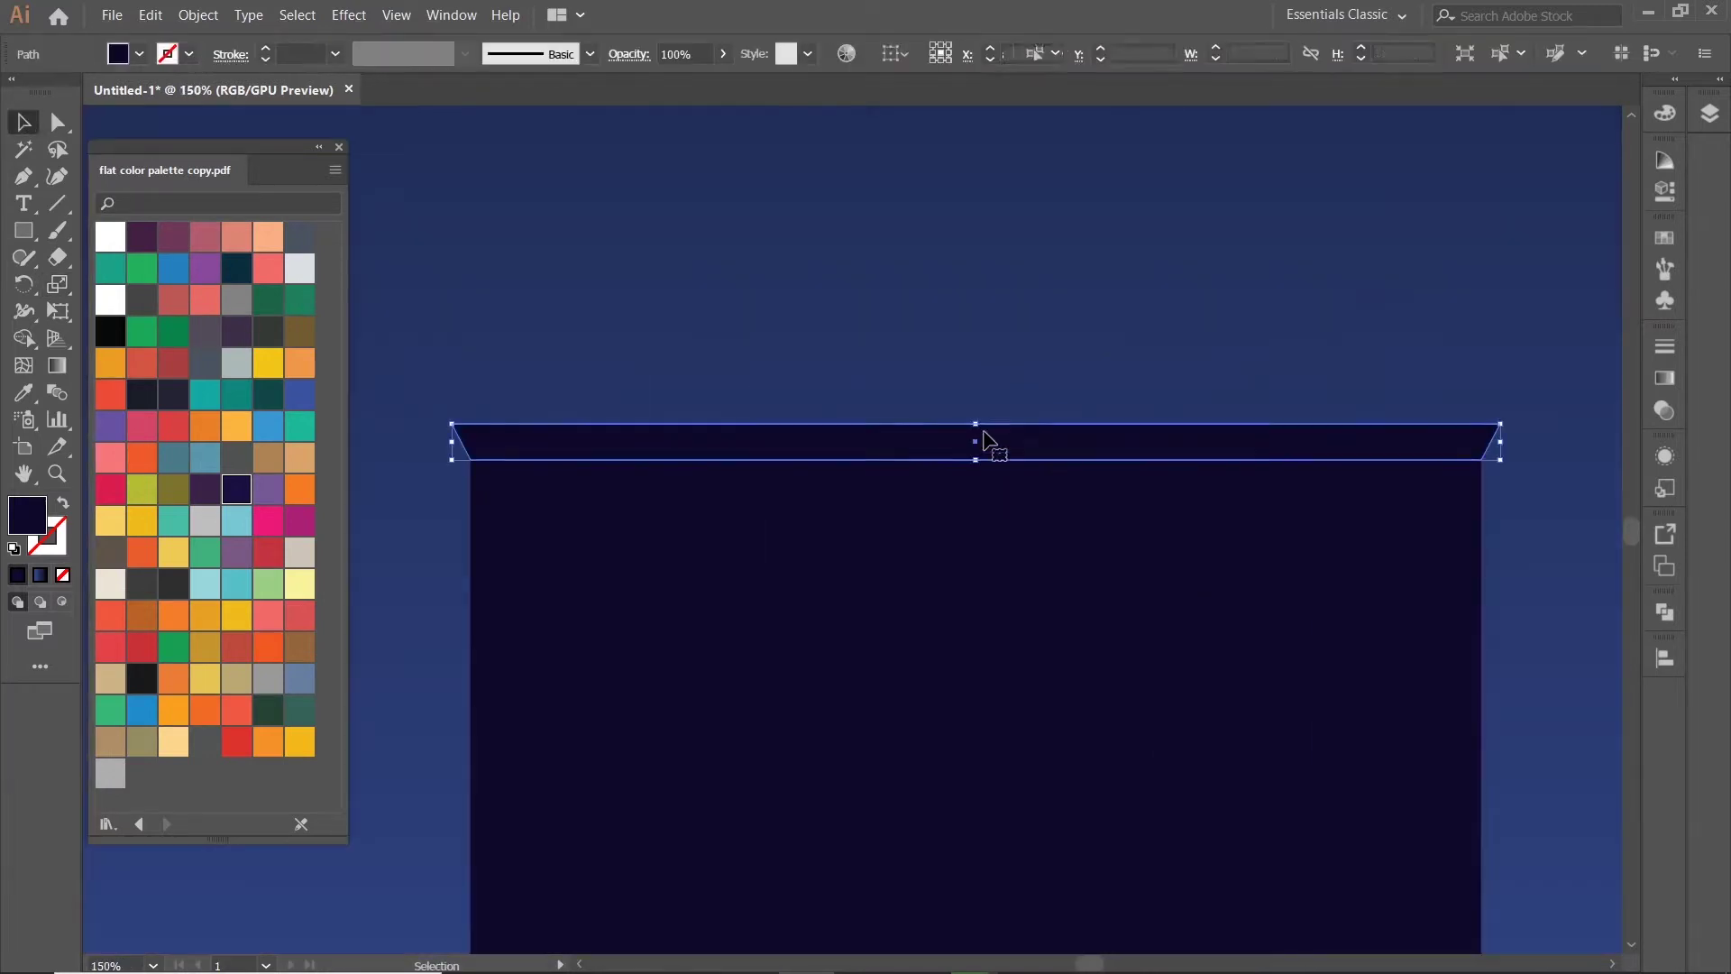
left_click_drag(981, 423, 983, 434)
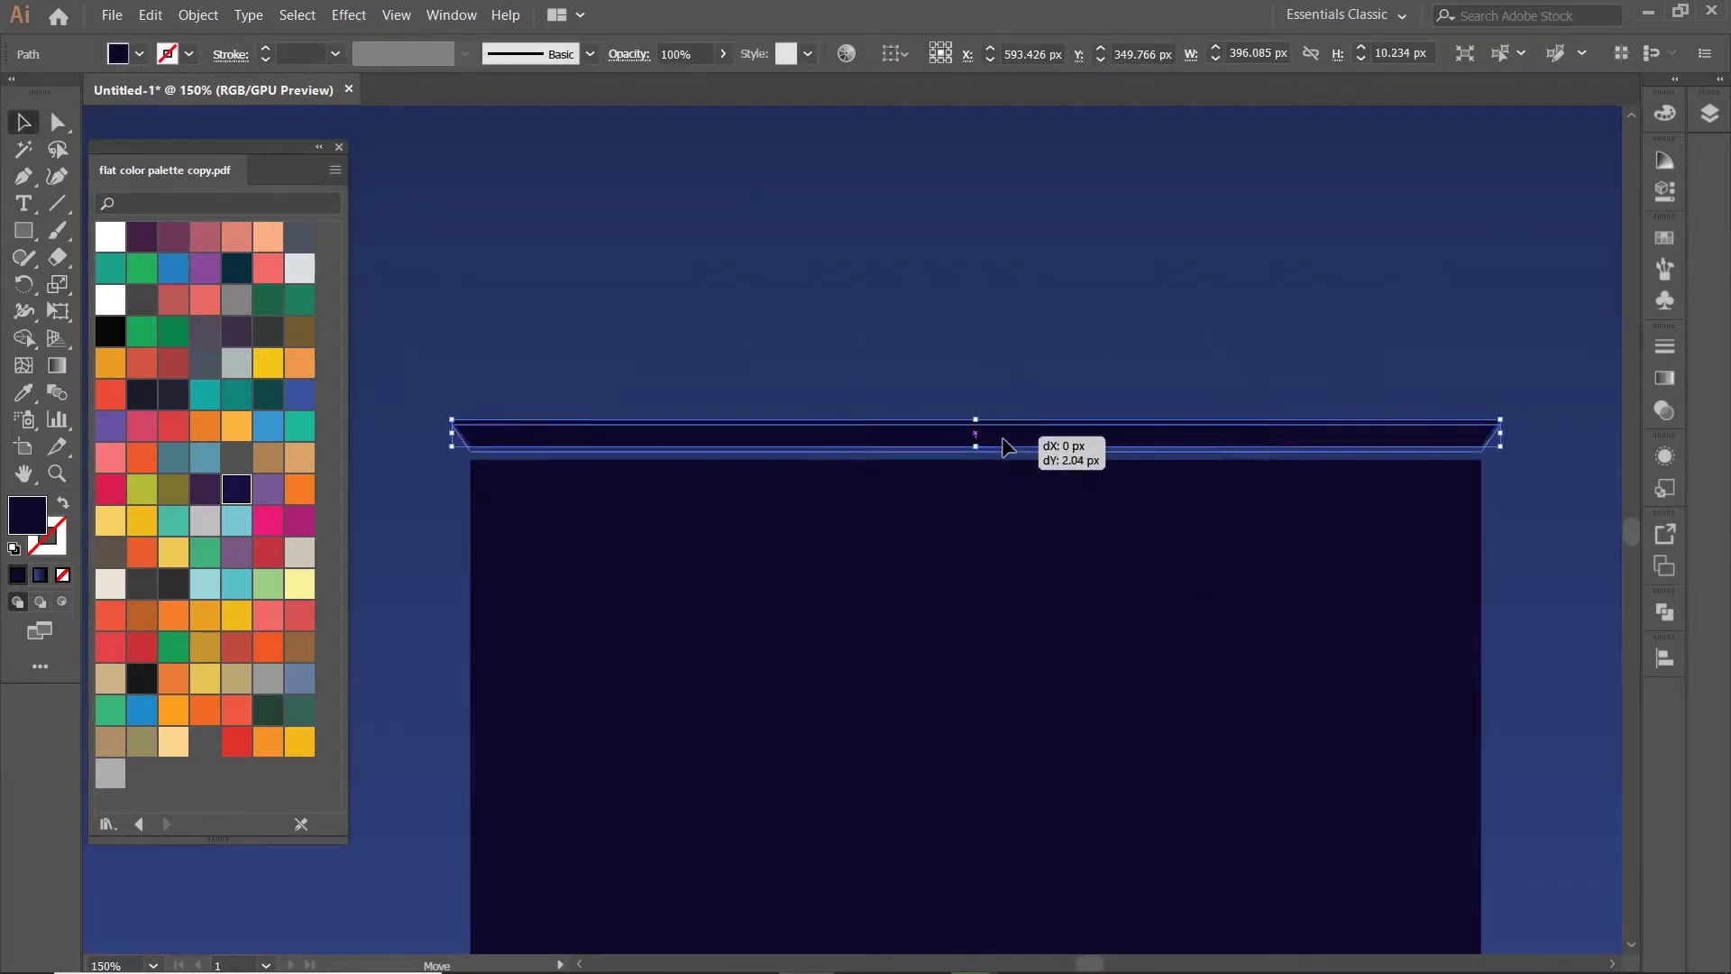
scroll(1012, 450, "down", 3)
left_click(1027, 514, "shift")
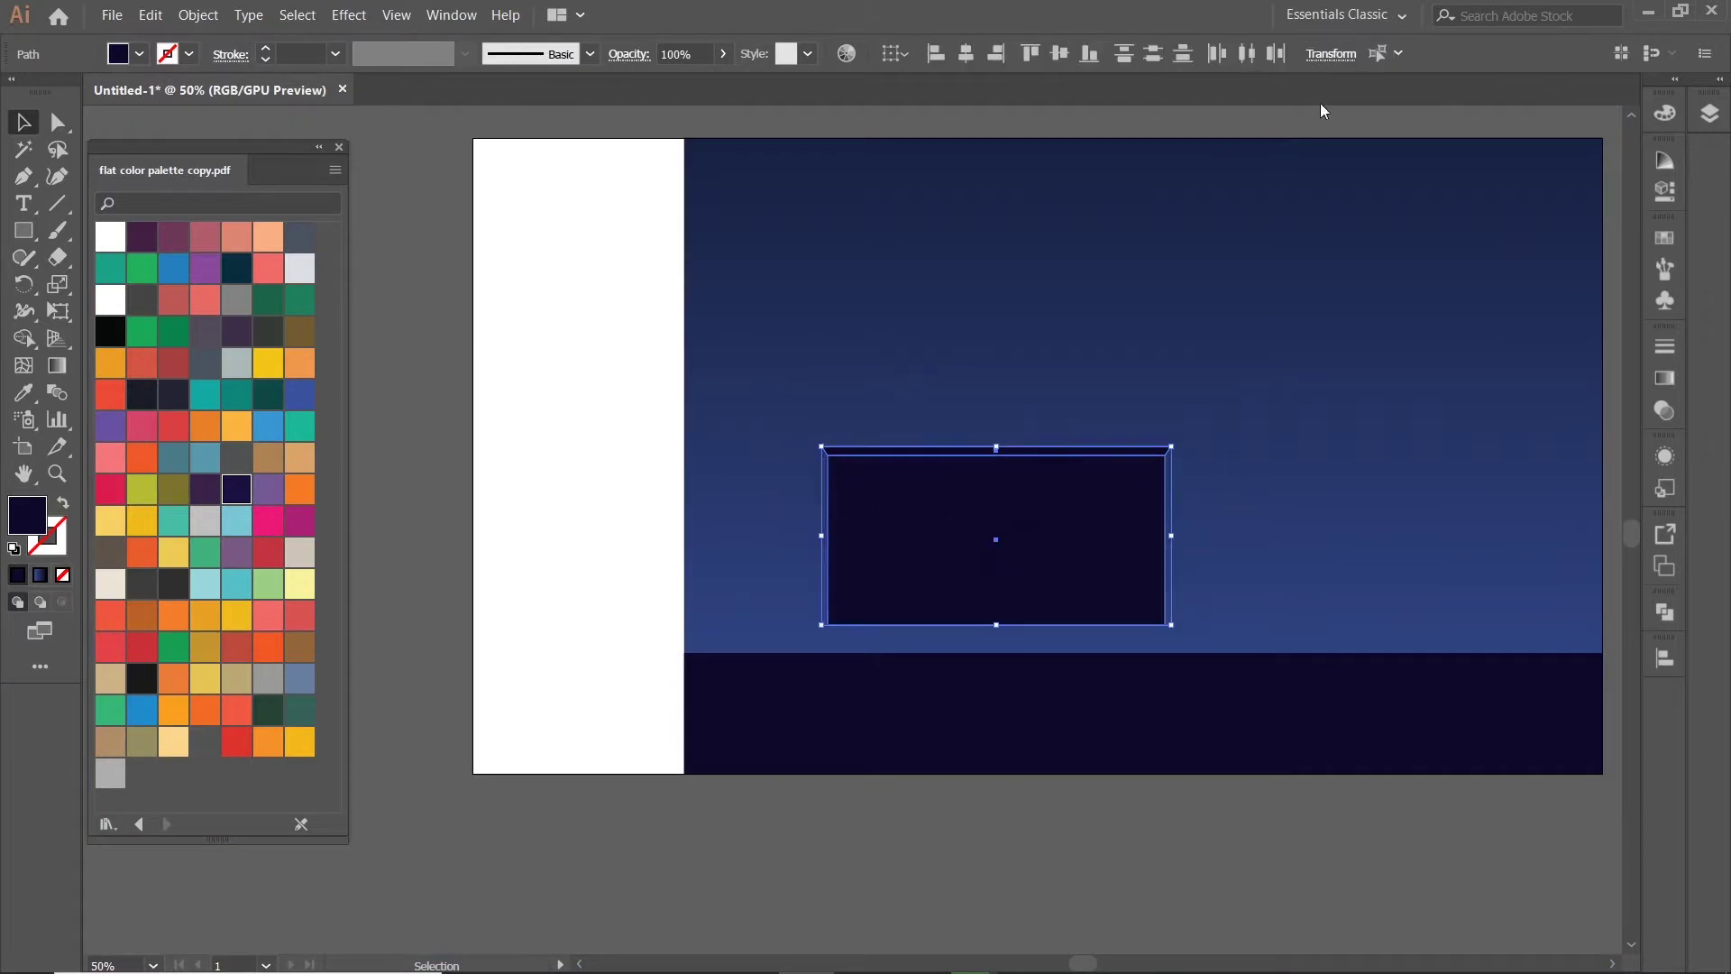
left_click(963, 59)
left_click(1216, 413)
- Shorten the building and set it down on the horizon line
scroll(1199, 424, "down", 3)
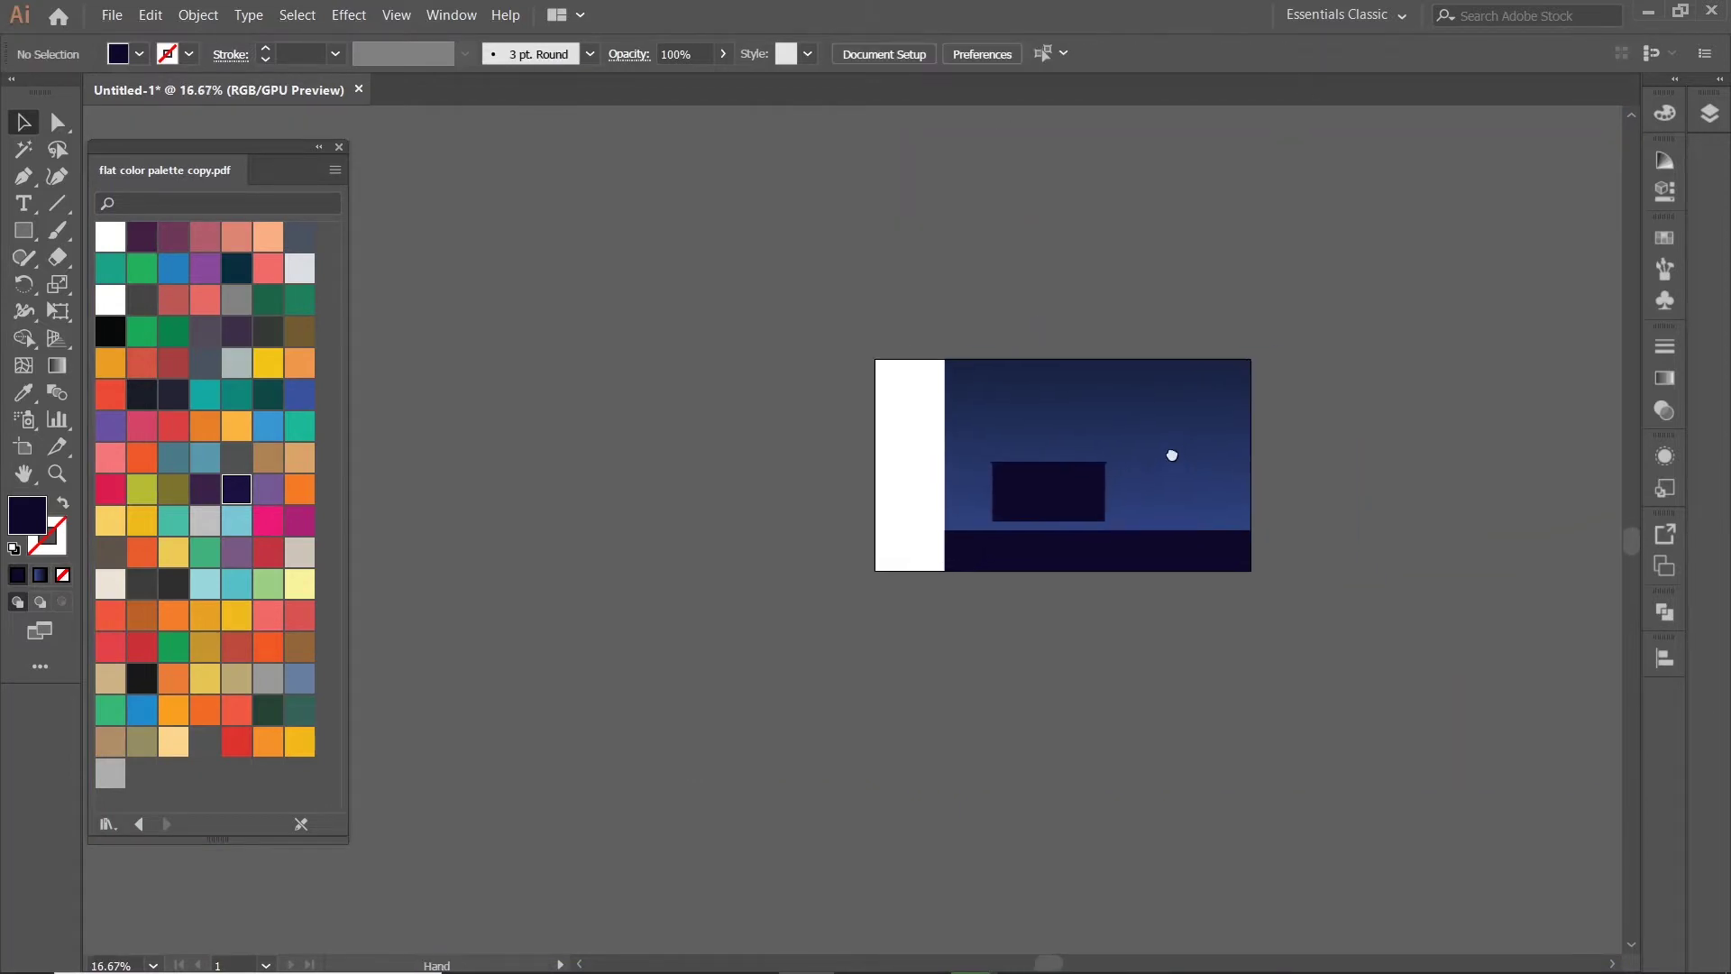
left_click(1061, 496)
scroll(1035, 531, "up", 2)
left_click_drag(1007, 541, 1009, 521)
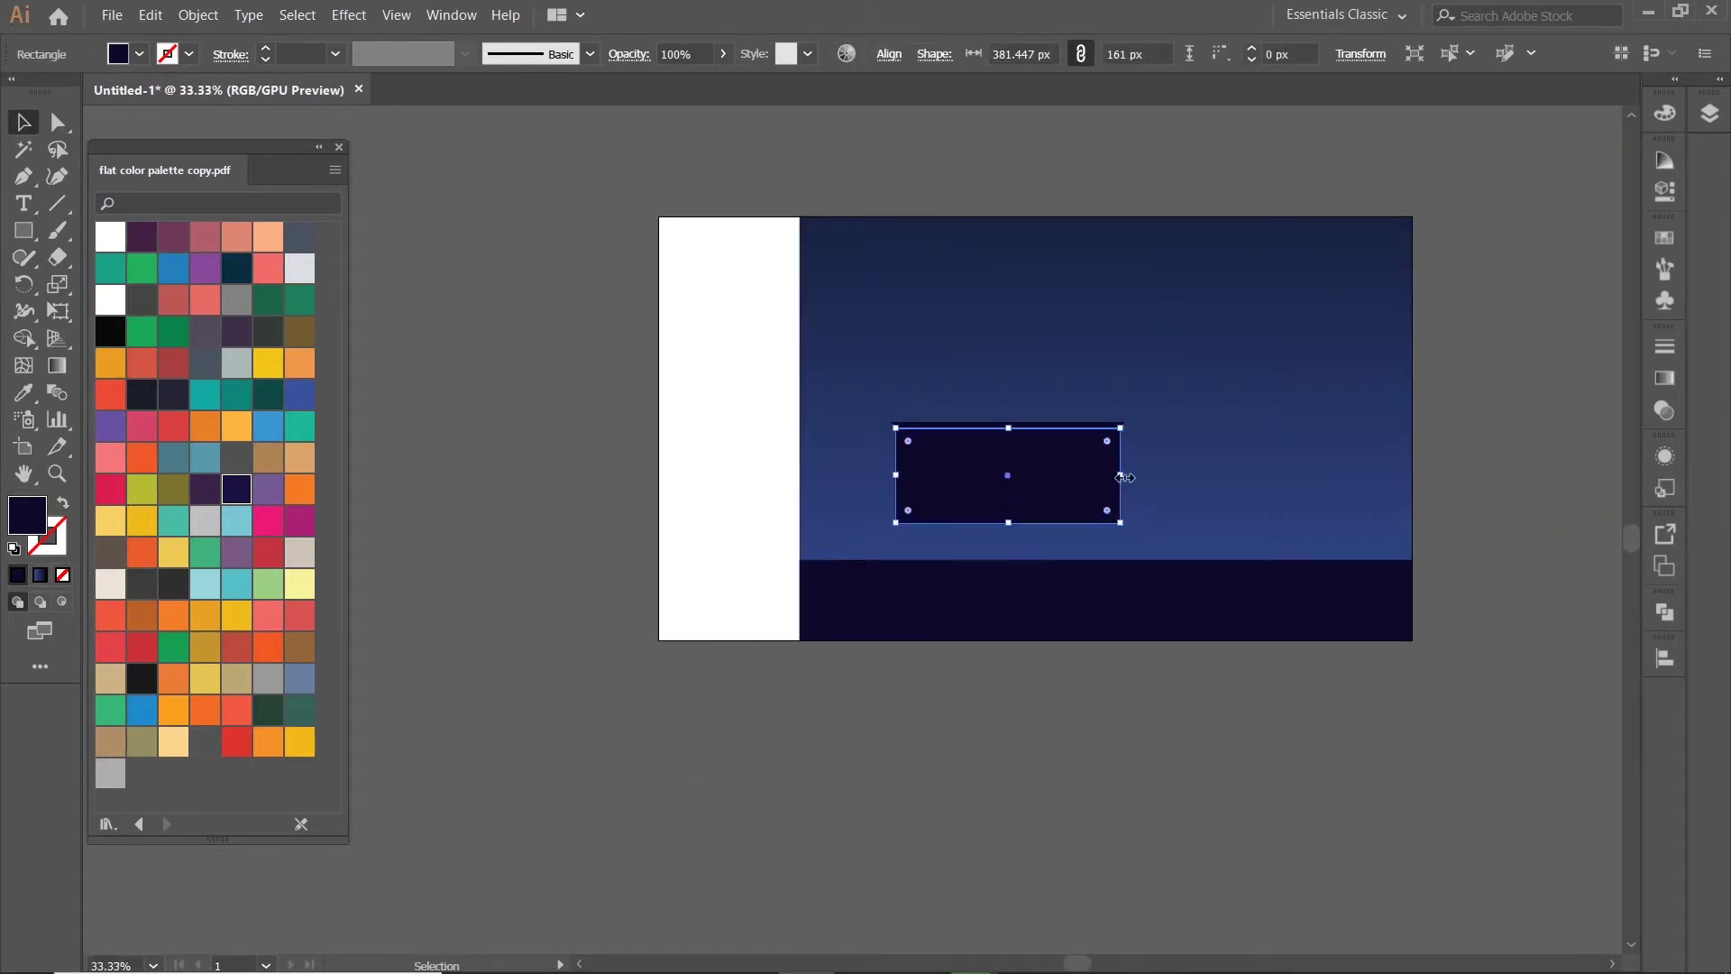
scroll(1124, 476, "down", 3)
scroll(1145, 496, "up", 2)
scroll(1133, 490, "up", 2)
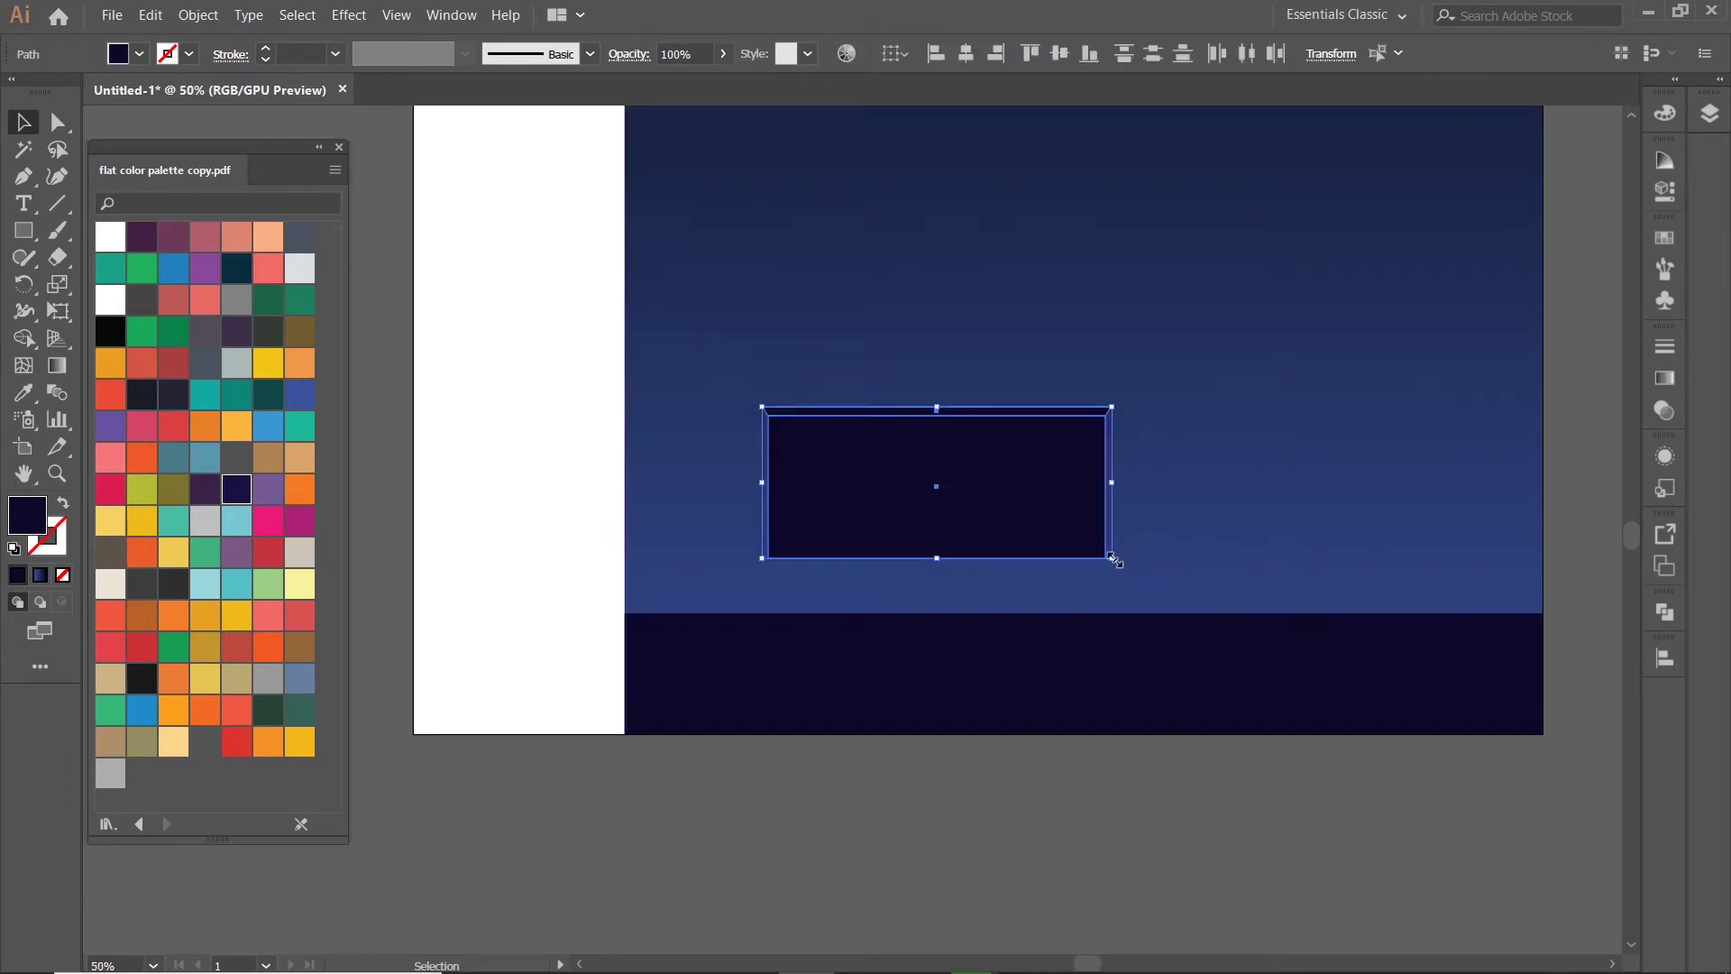
mouse_move(1115, 560)
left_mouse_down()
mouse_move(1091, 541)
mouse_move(995, 548)
left_mouse_up()
left_click_drag(1057, 484, 1045, 490)
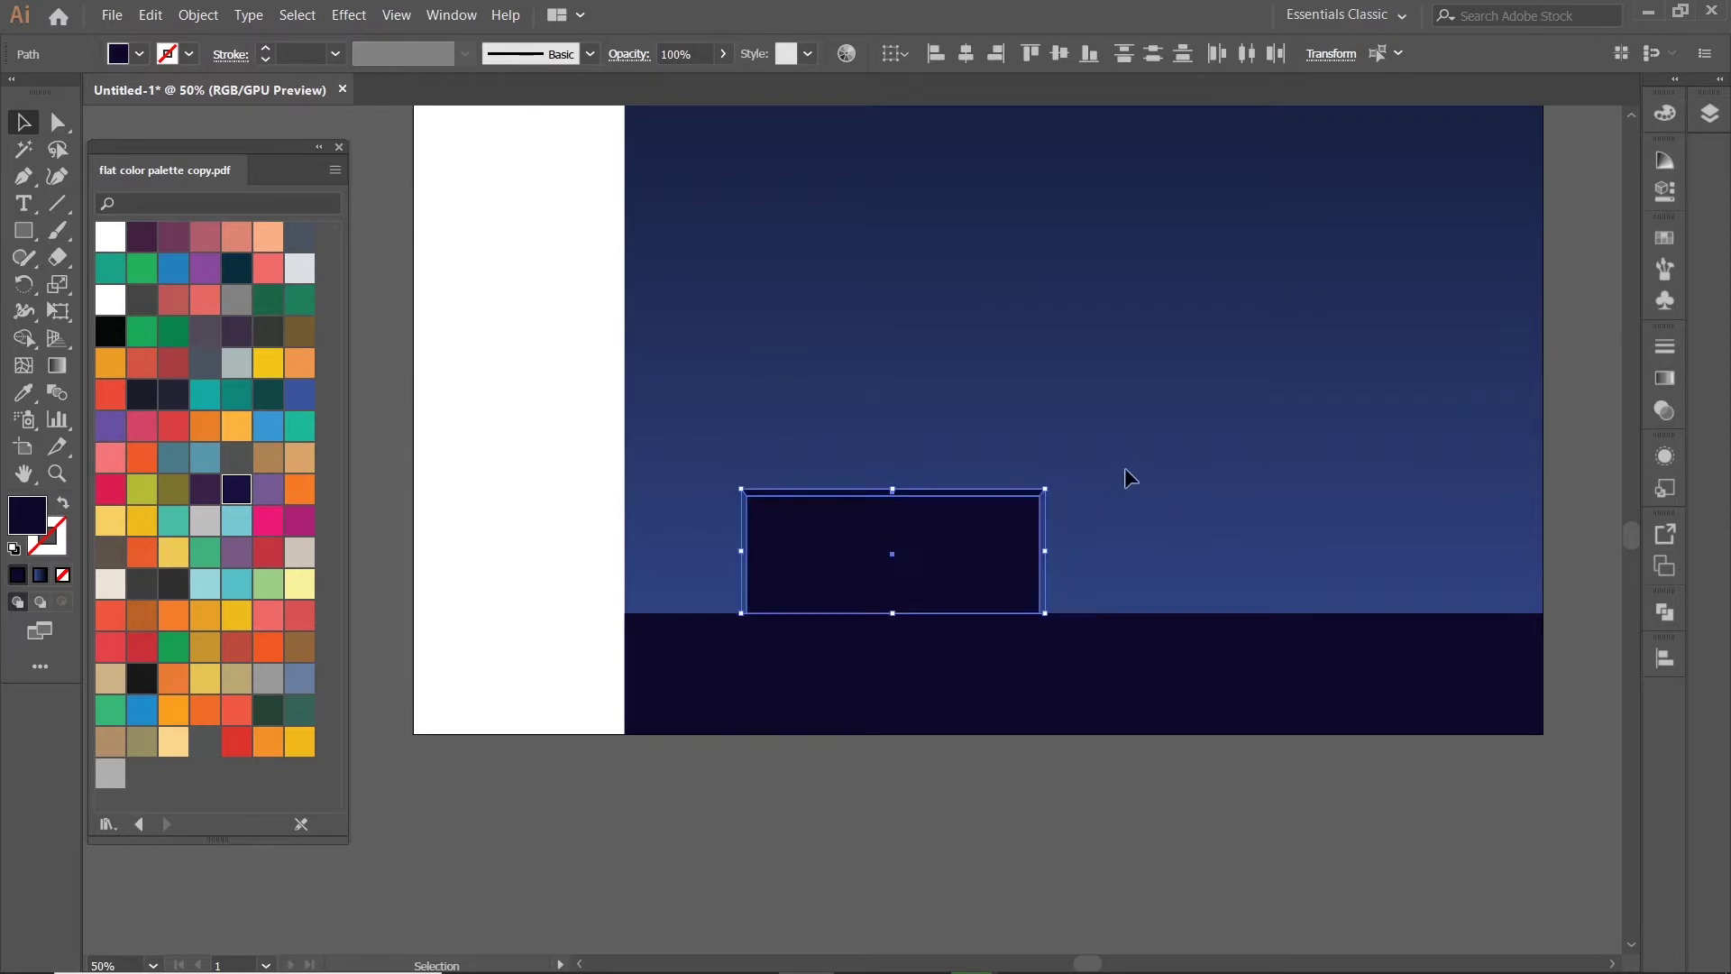
left_click(1127, 474)
- Draw a small 119 × 17.5 px rectangle above the cornice
scroll(1134, 519, "down", 3)
scroll(1132, 516, "up", 2)
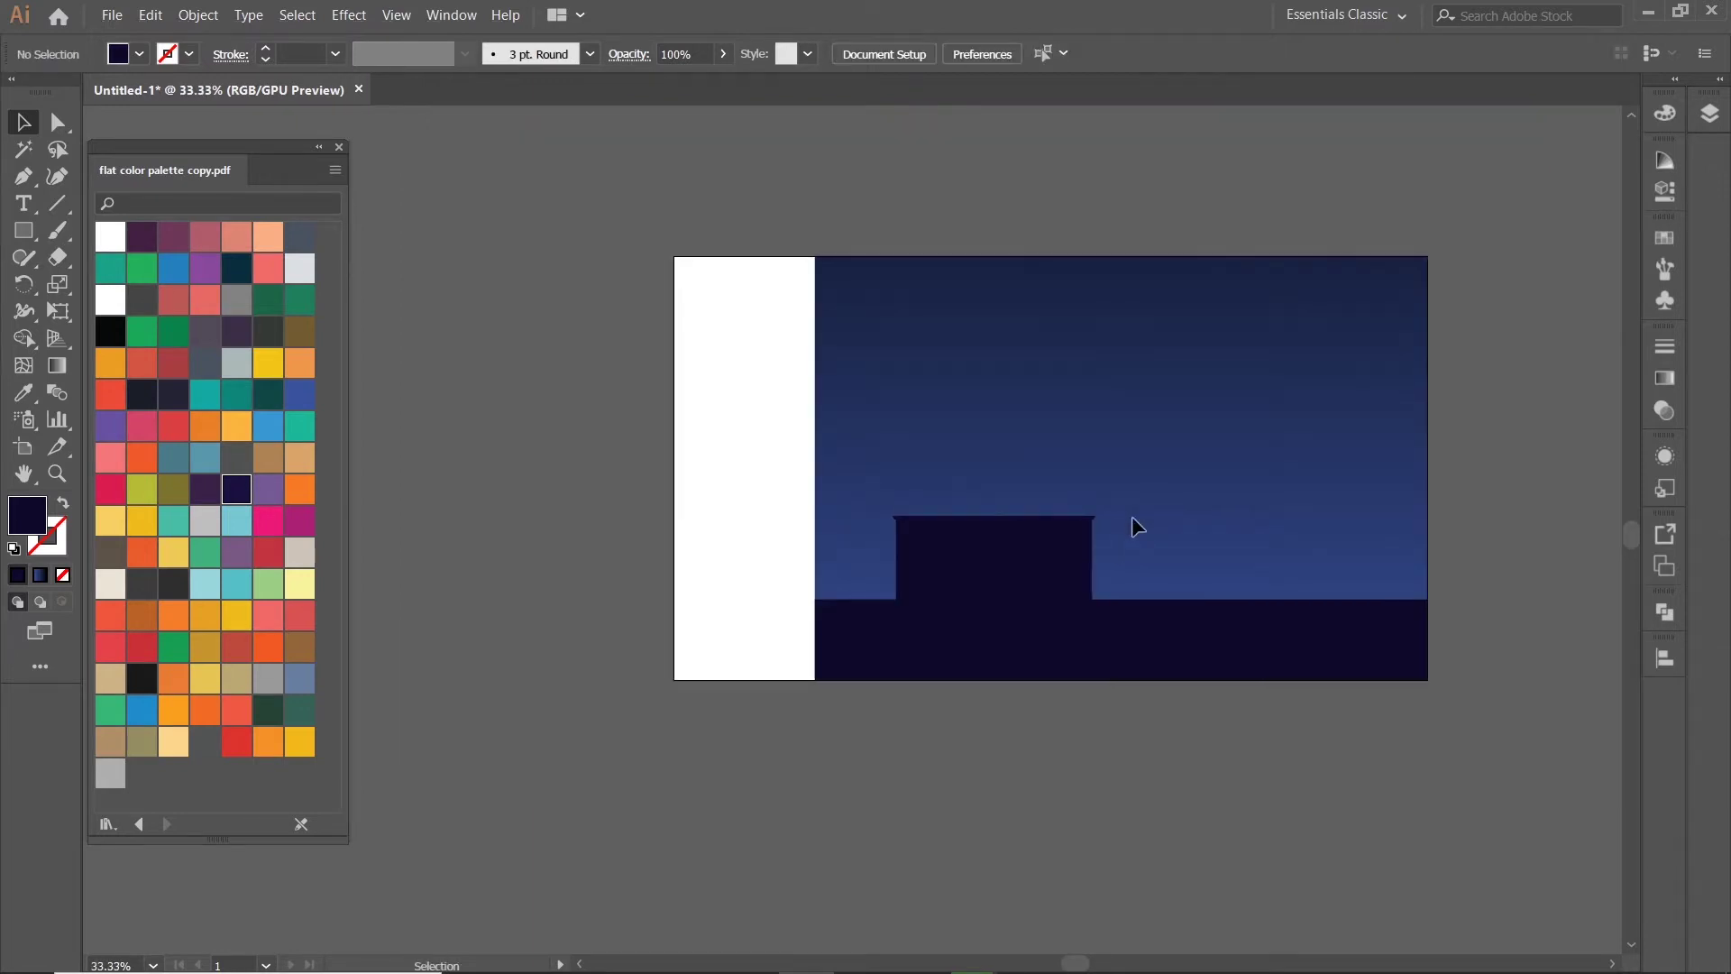
scroll(982, 509, "up", 2)
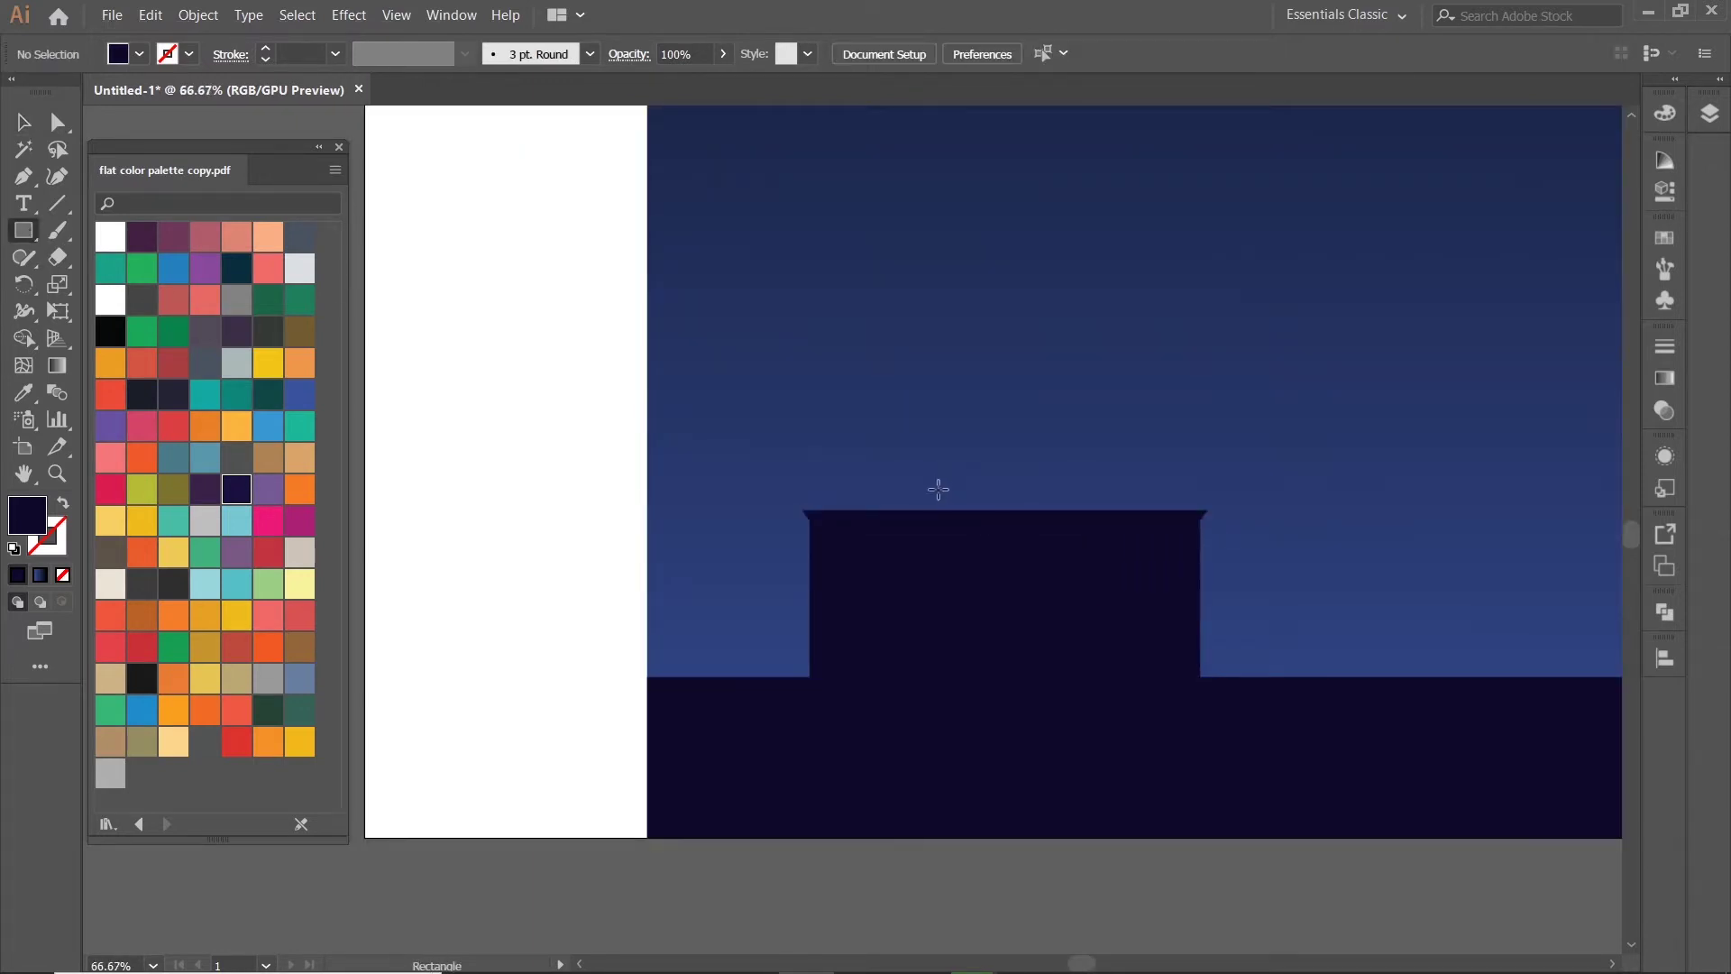
left_click_drag(937, 490, 1079, 511)
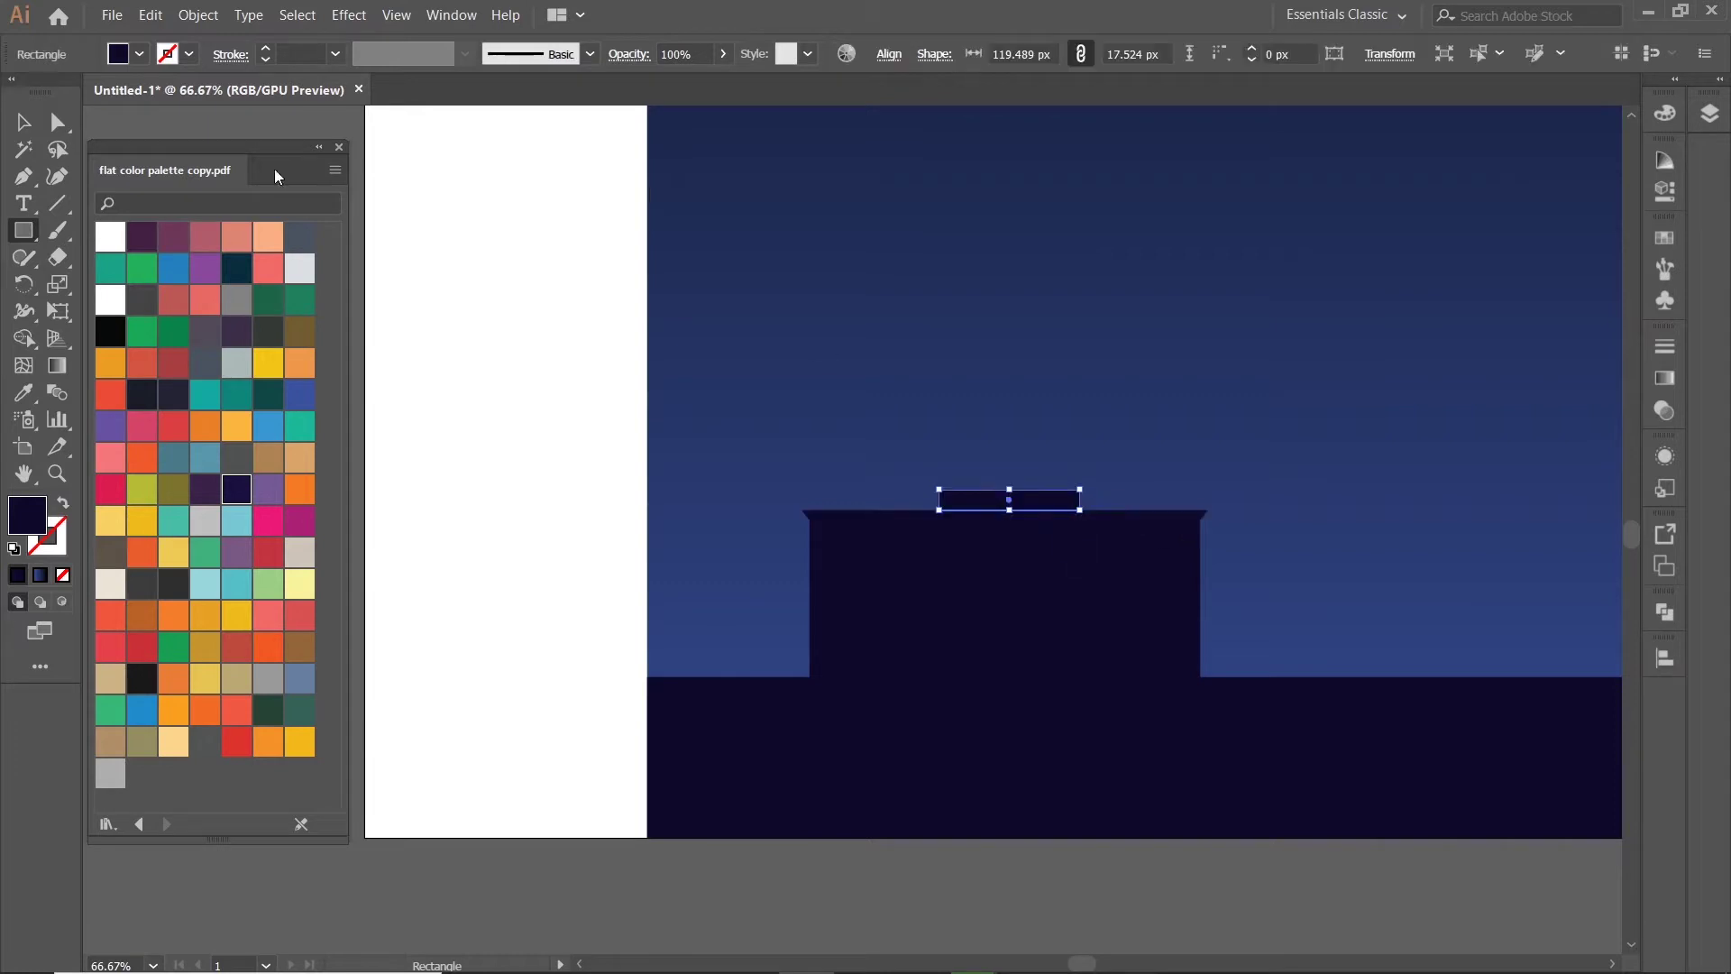
- Raise the small top block to 119 × 19 px and horizontally centre it over the building
left_click(24, 122)
scroll(1056, 493, "up", 2)
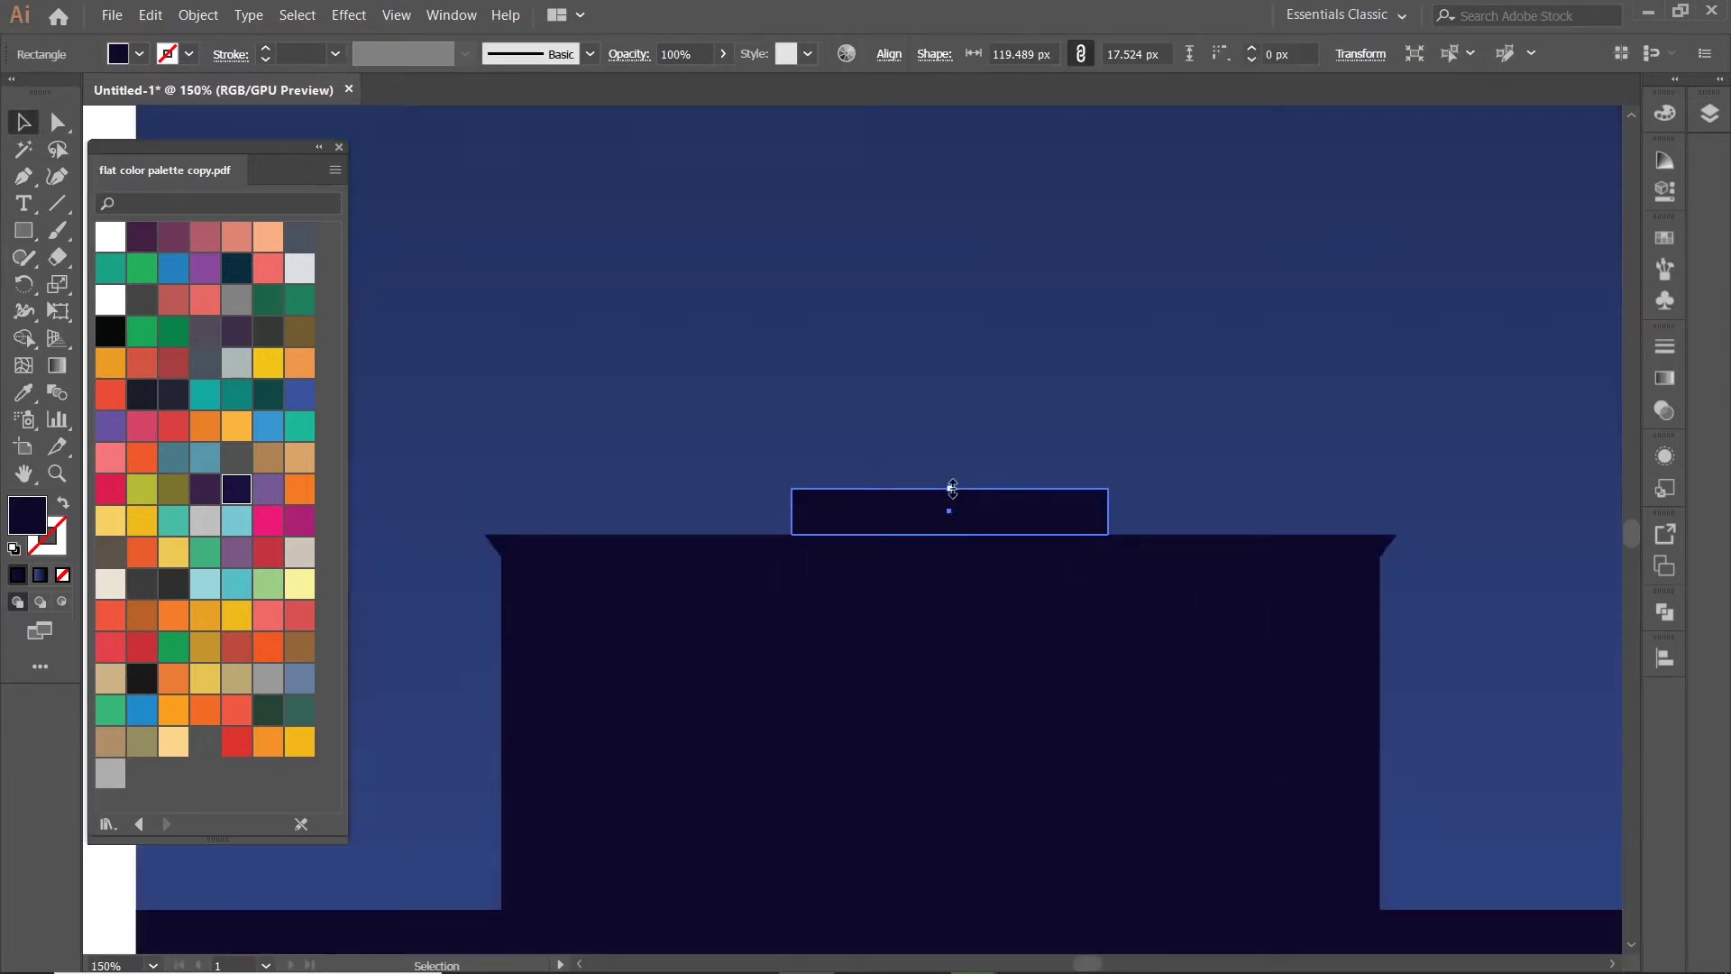
left_click_drag(950, 487, 952, 487)
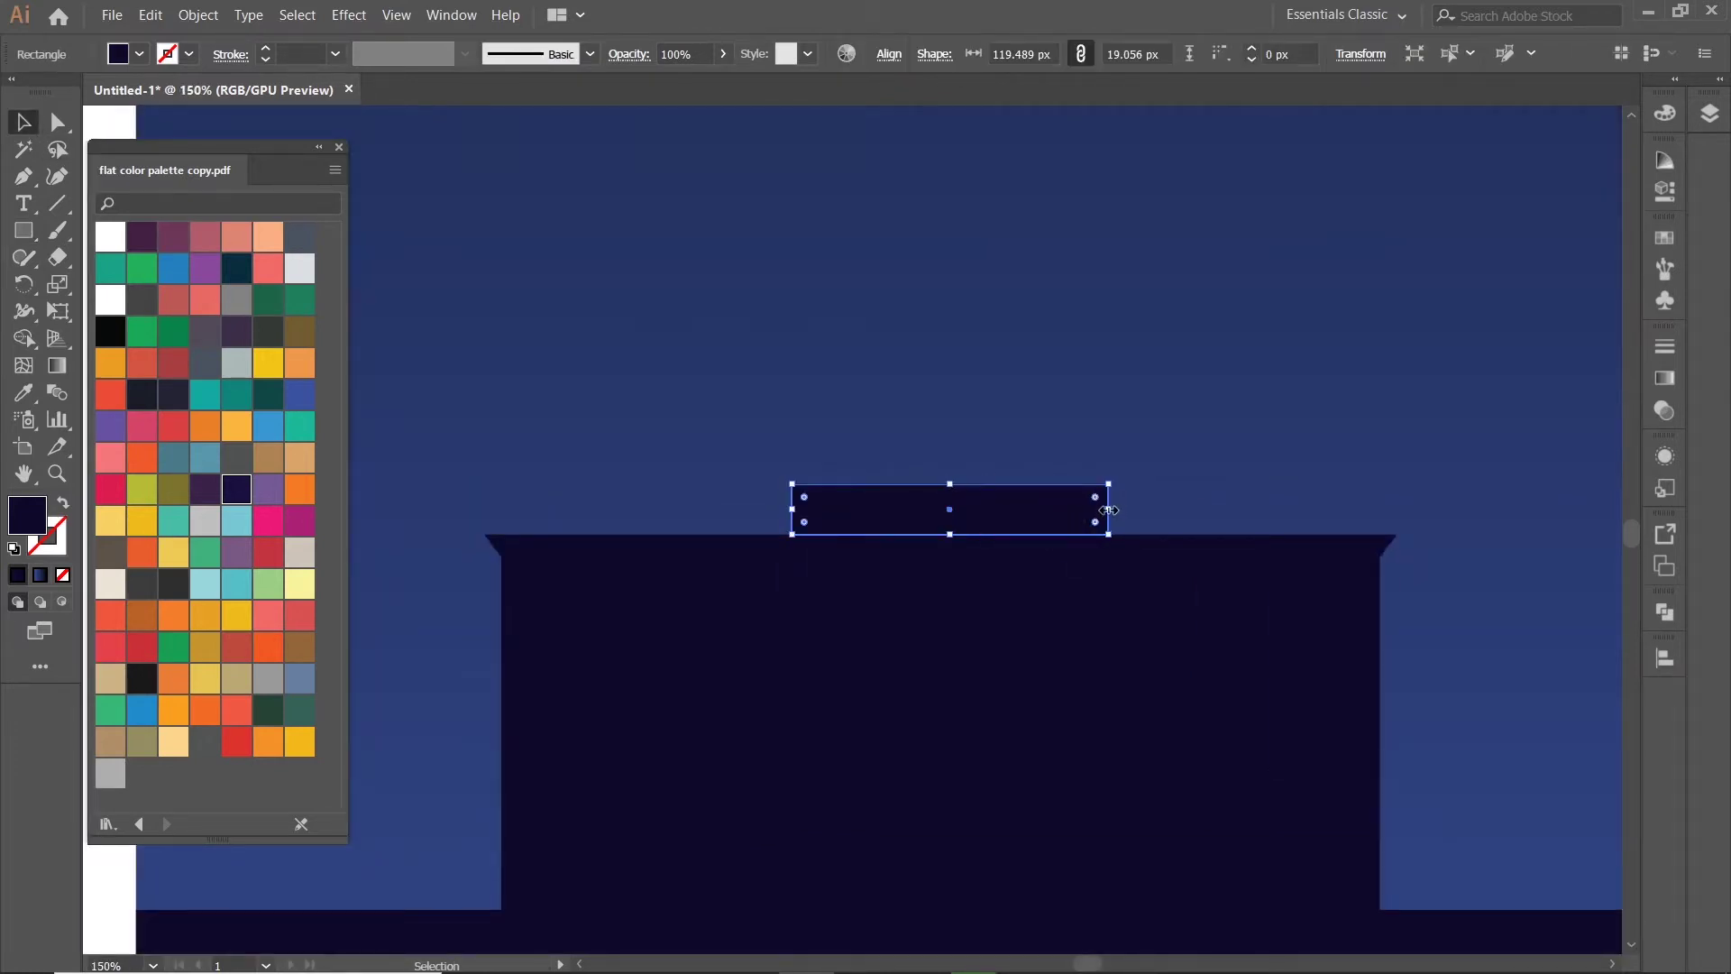
scroll(975, 468, "down", 3)
left_click(1174, 525)
left_click_drag(1174, 525, 992, 451)
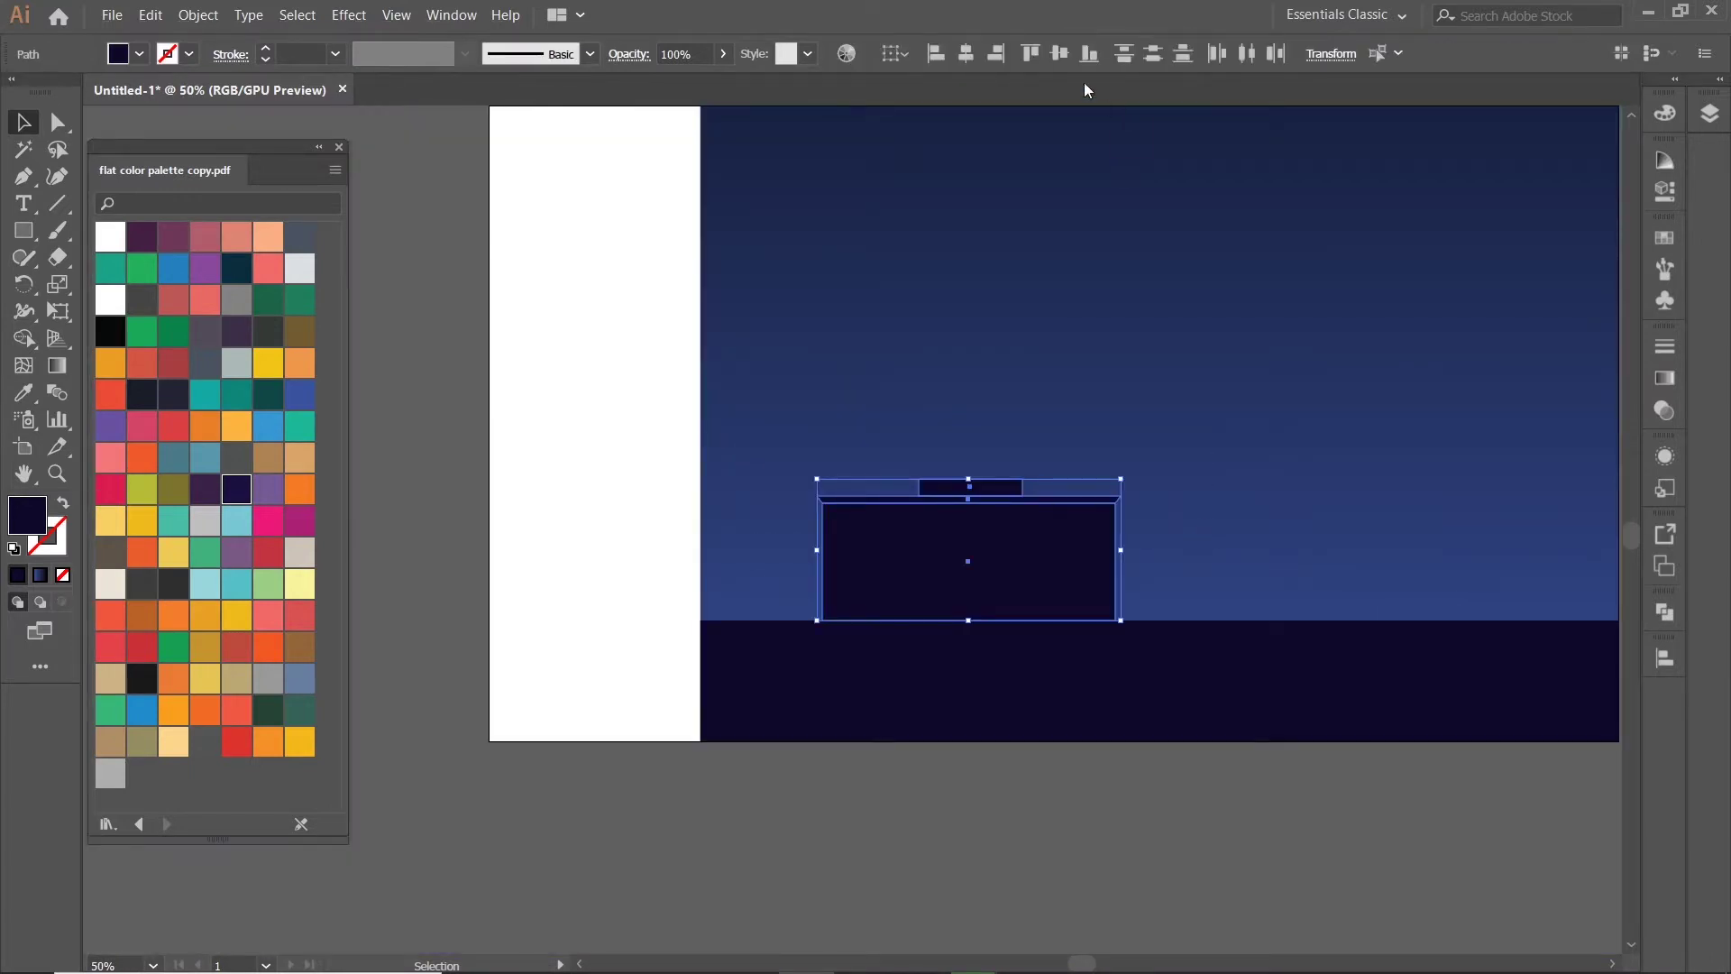
left_click(970, 58)
left_click(1154, 400)
scroll(1154, 400, "up", 3)
scroll(920, 572, "down", 3)
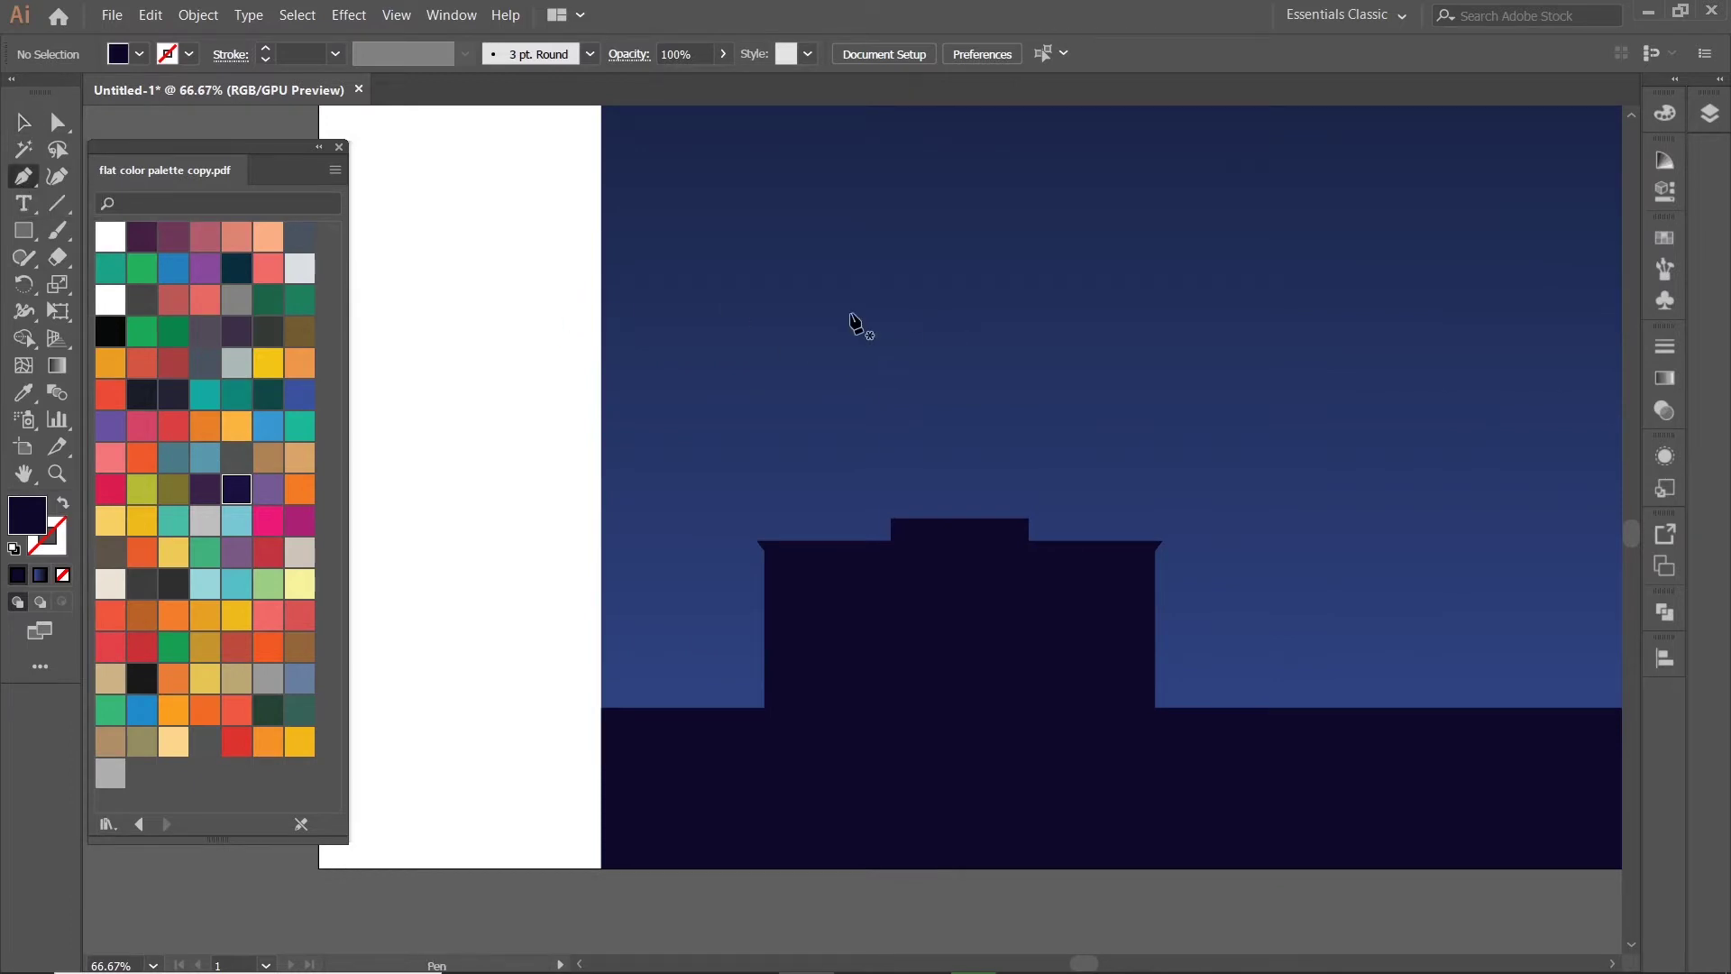
- Draw a circle and pull its top anchor into a pointed onion-dome tip
left_click_drag(27, 239, 108, 284)
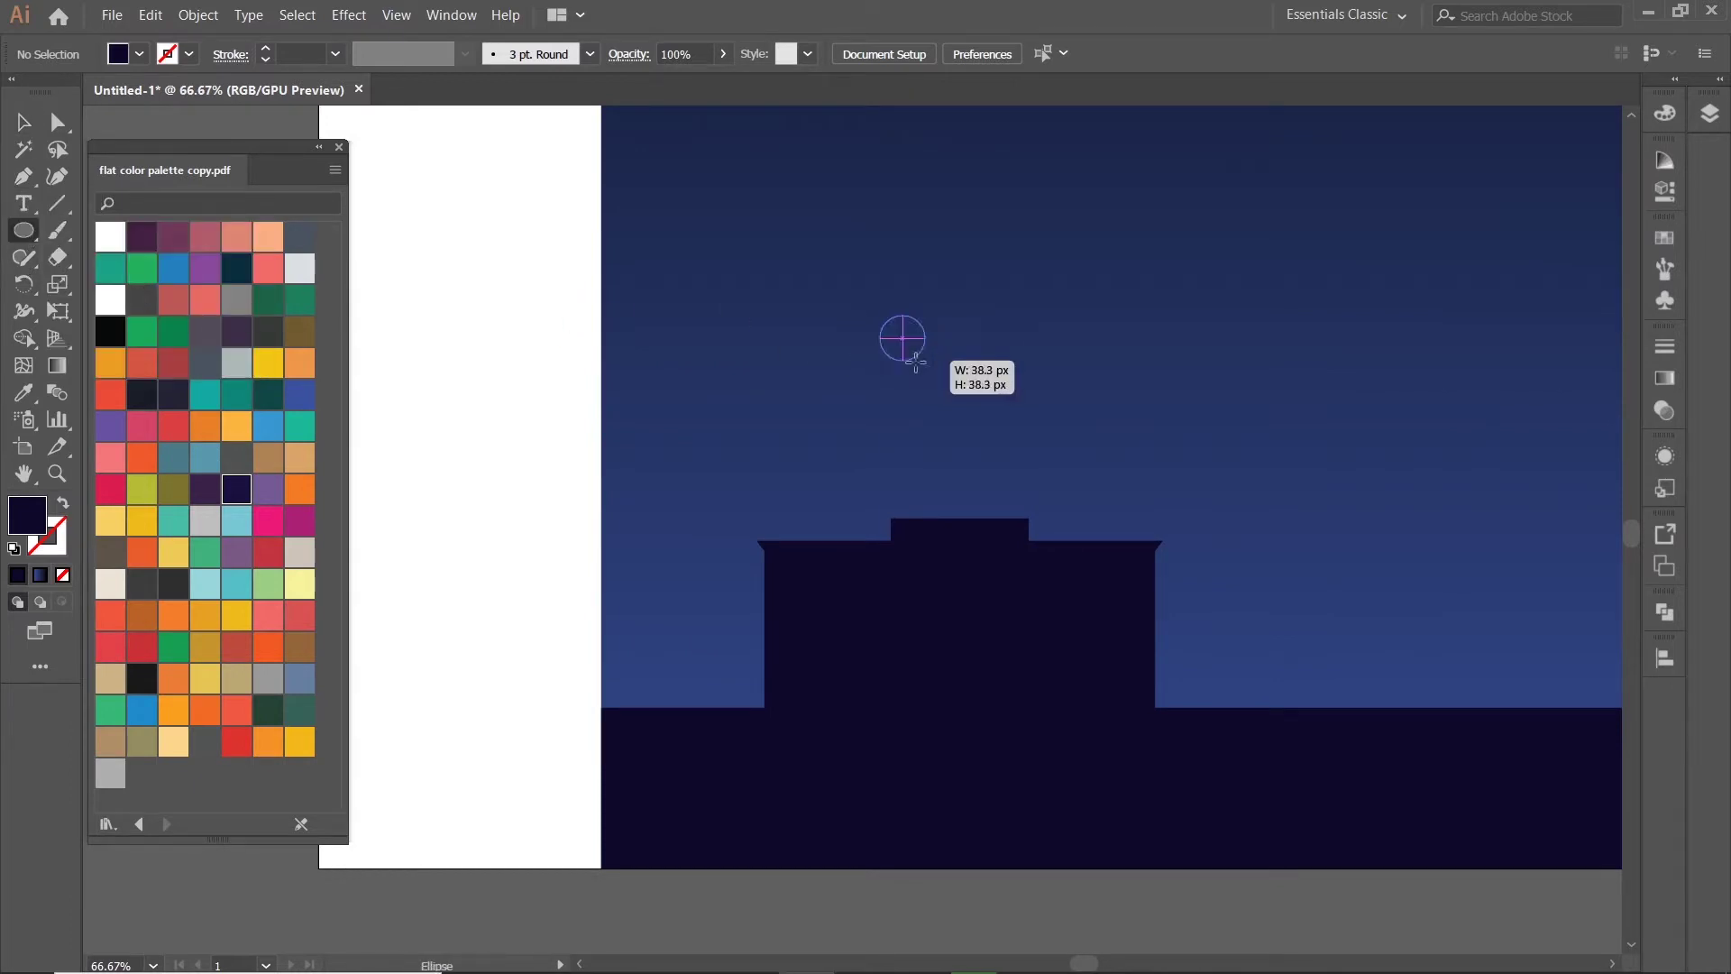
left_click_drag(915, 361, 973, 410)
key("a")
scroll(964, 338, "up", 2)
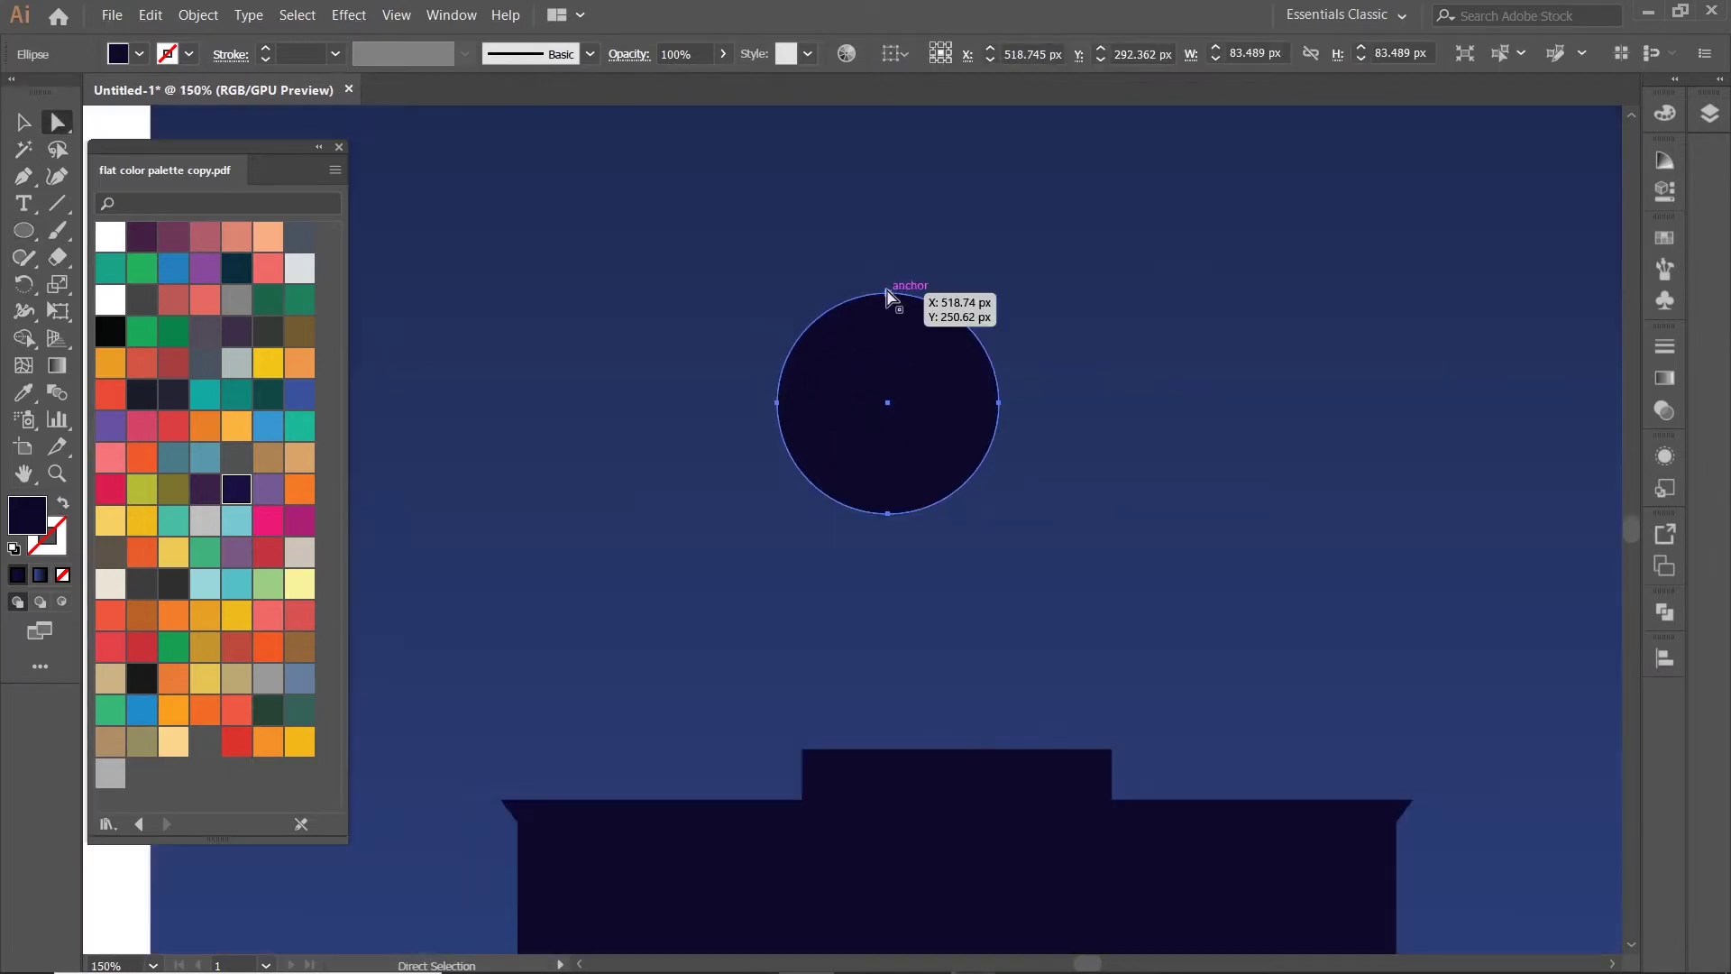
left_click_drag(888, 293, 888, 271)
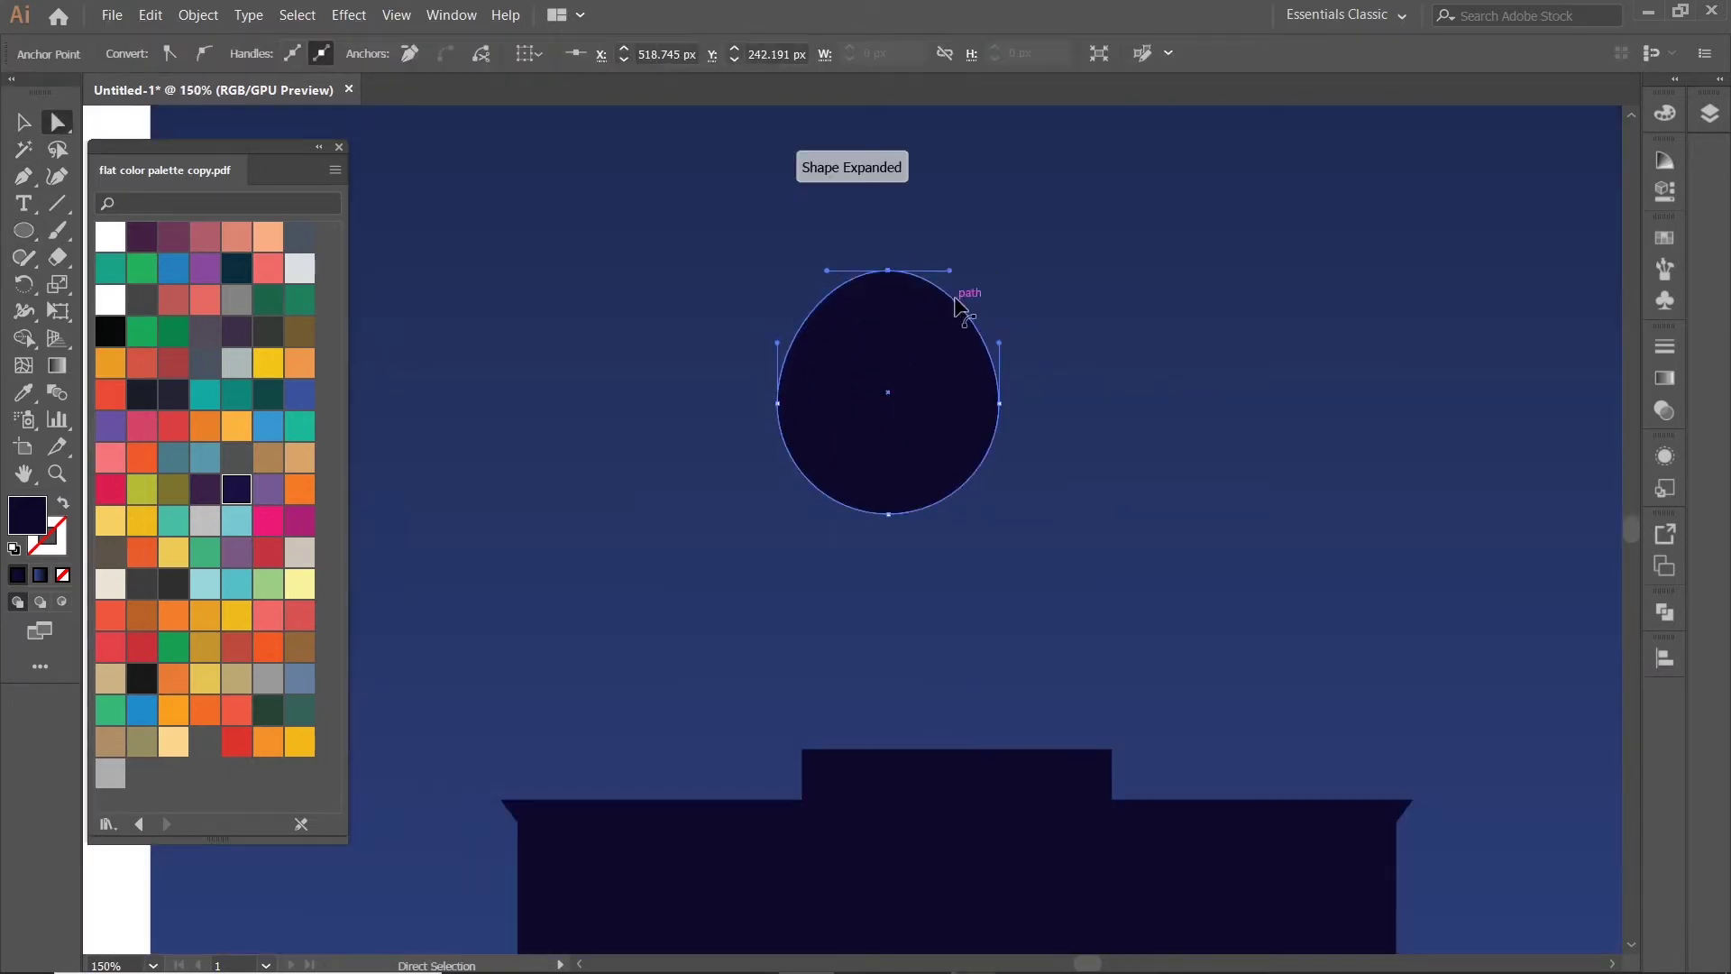
left_click(955, 281)
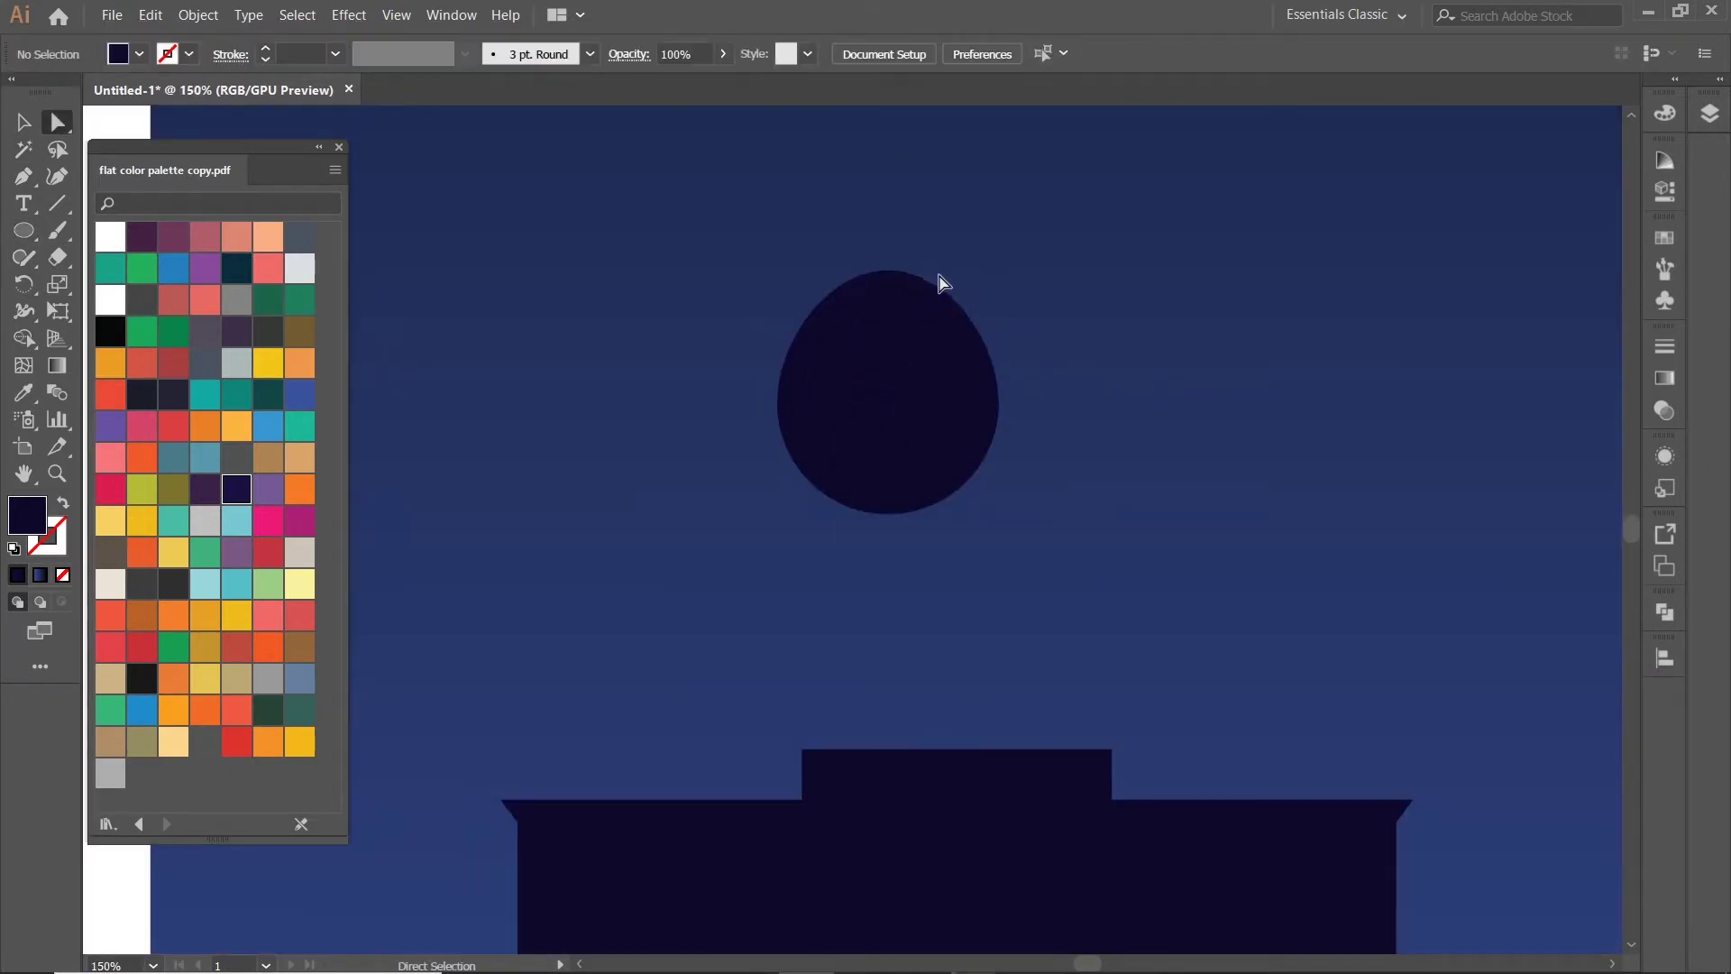
left_click(889, 271)
left_click_drag(951, 279, 855, 279)
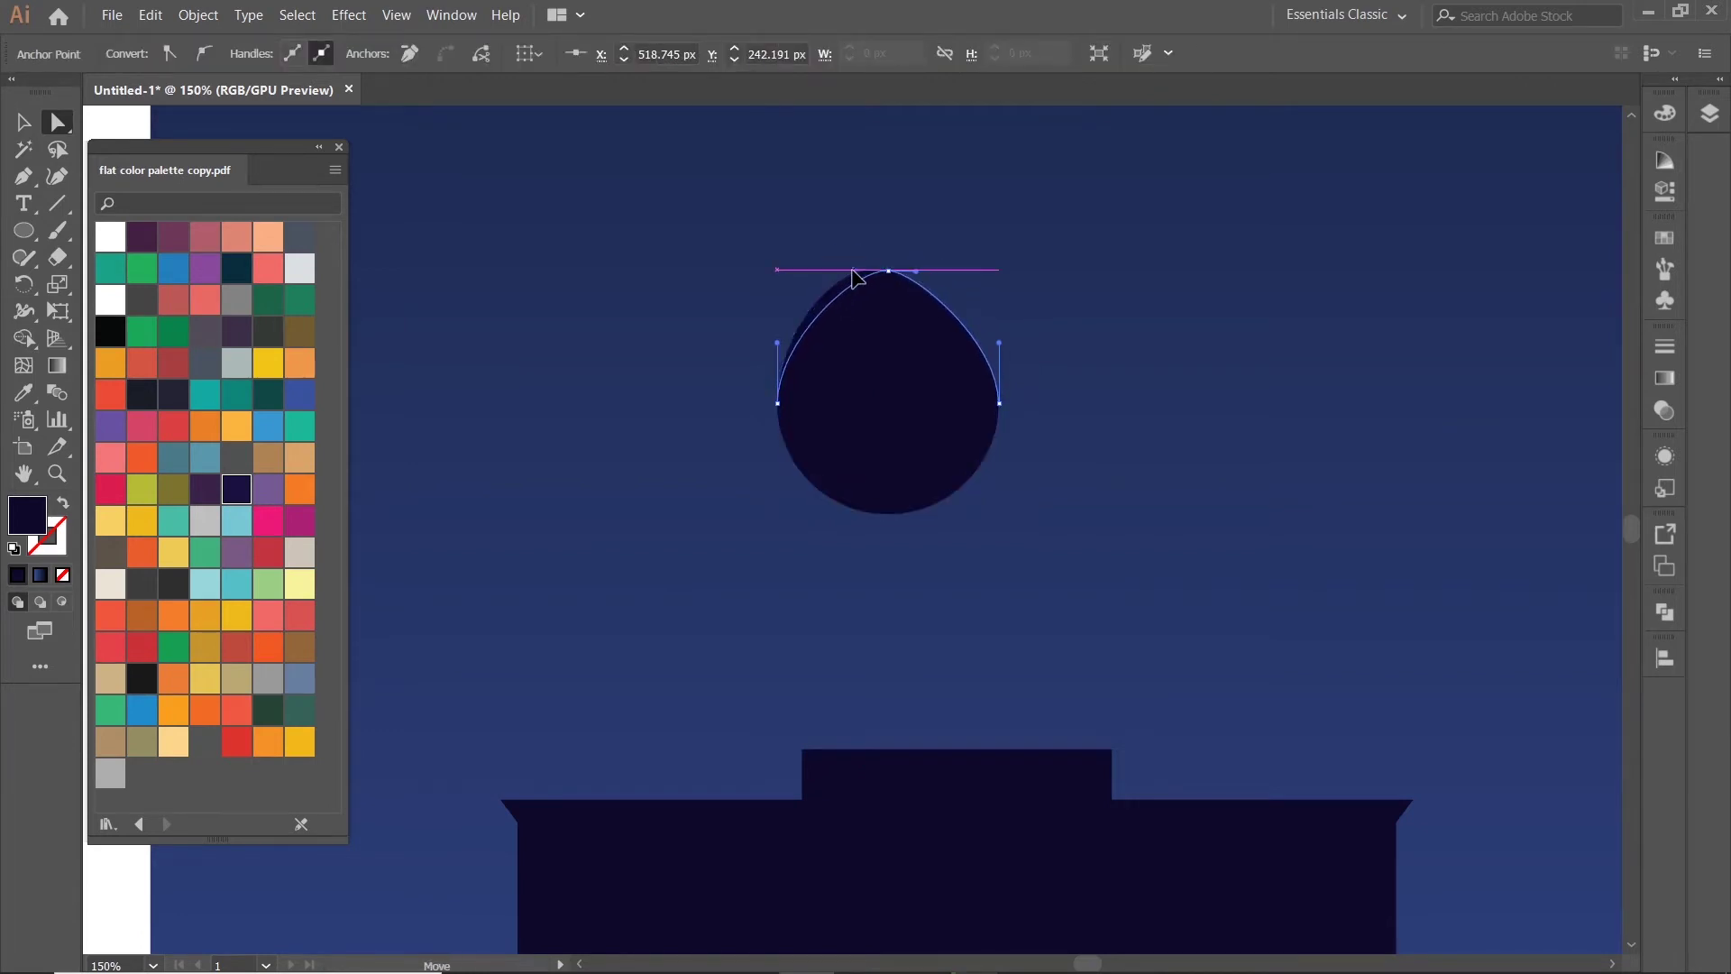
key("v")
- Resize the dome shorter and narrower and place it on the building's top block
left_click(1096, 272)
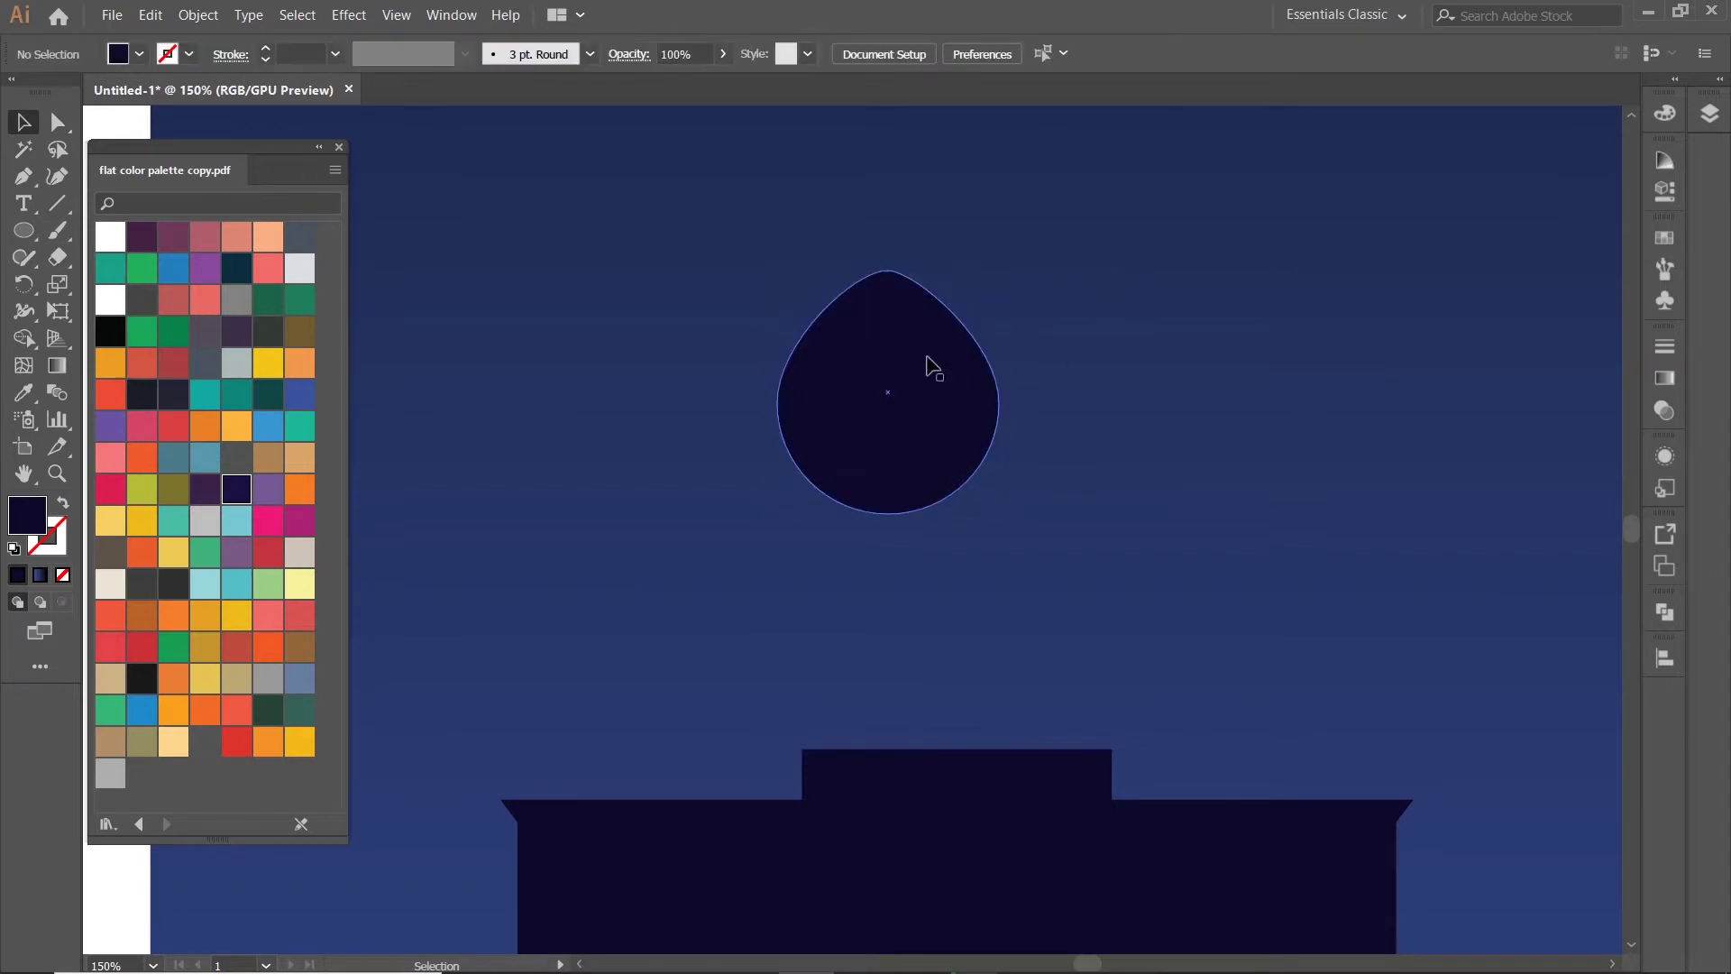
left_click(933, 370)
left_click_drag(892, 514, 896, 485)
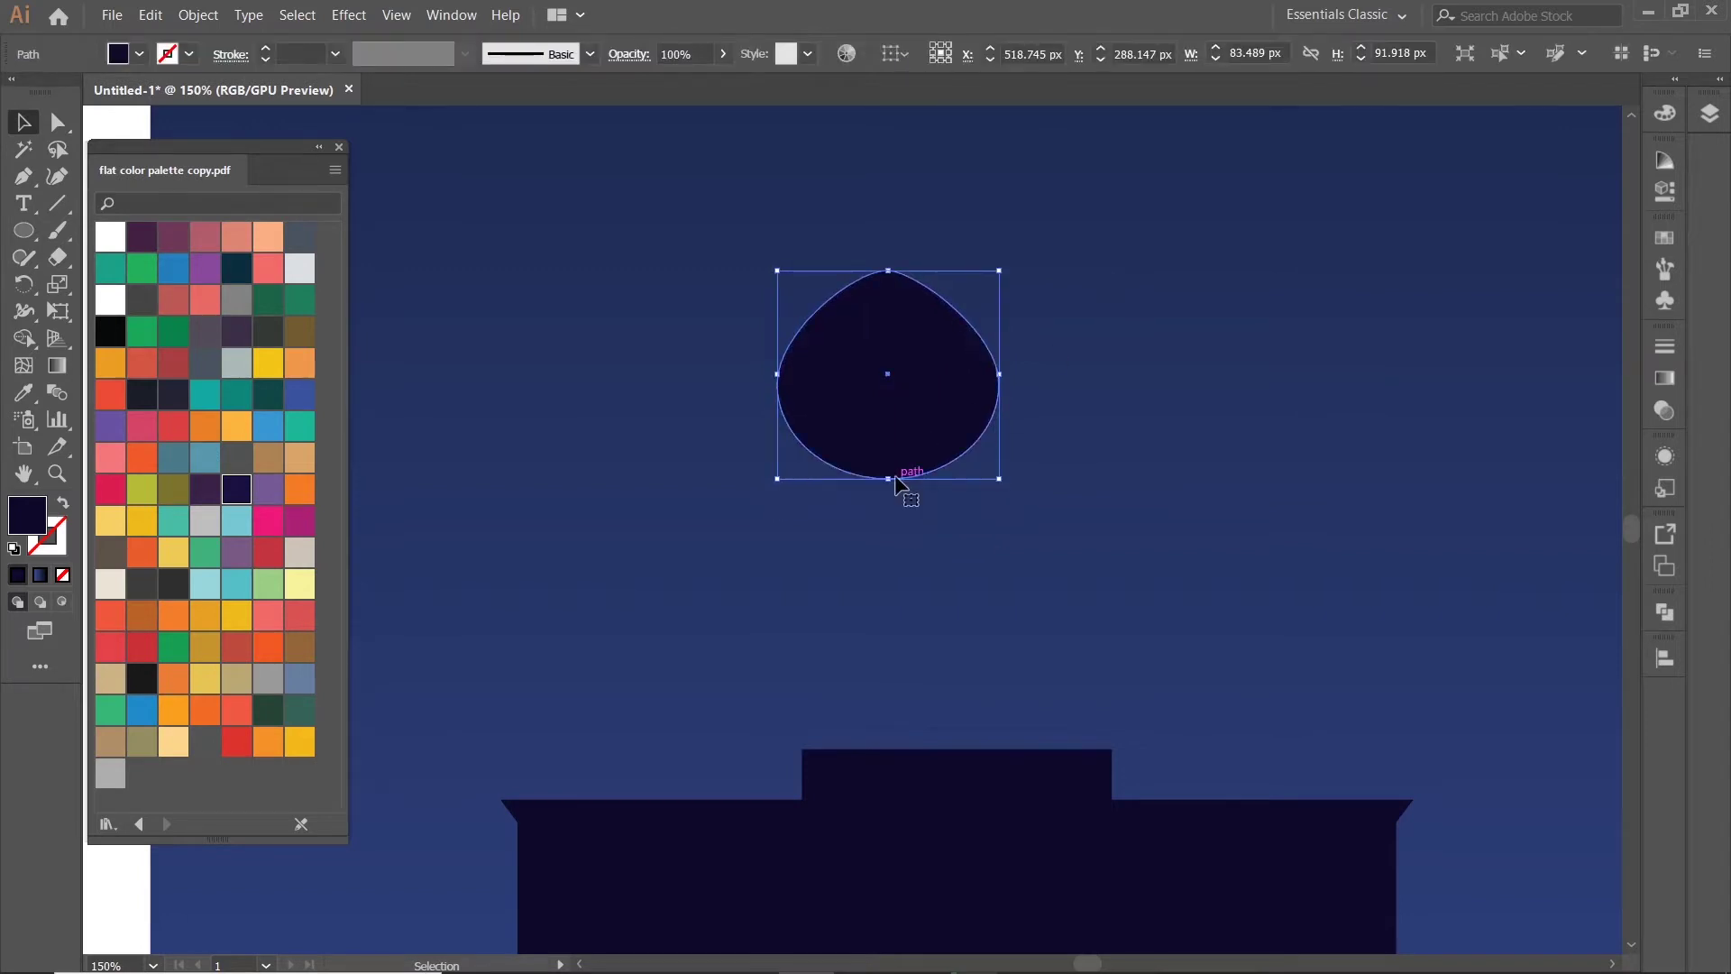
left_click_drag(777, 374, 830, 373)
left_click_drag(933, 420, 986, 732)
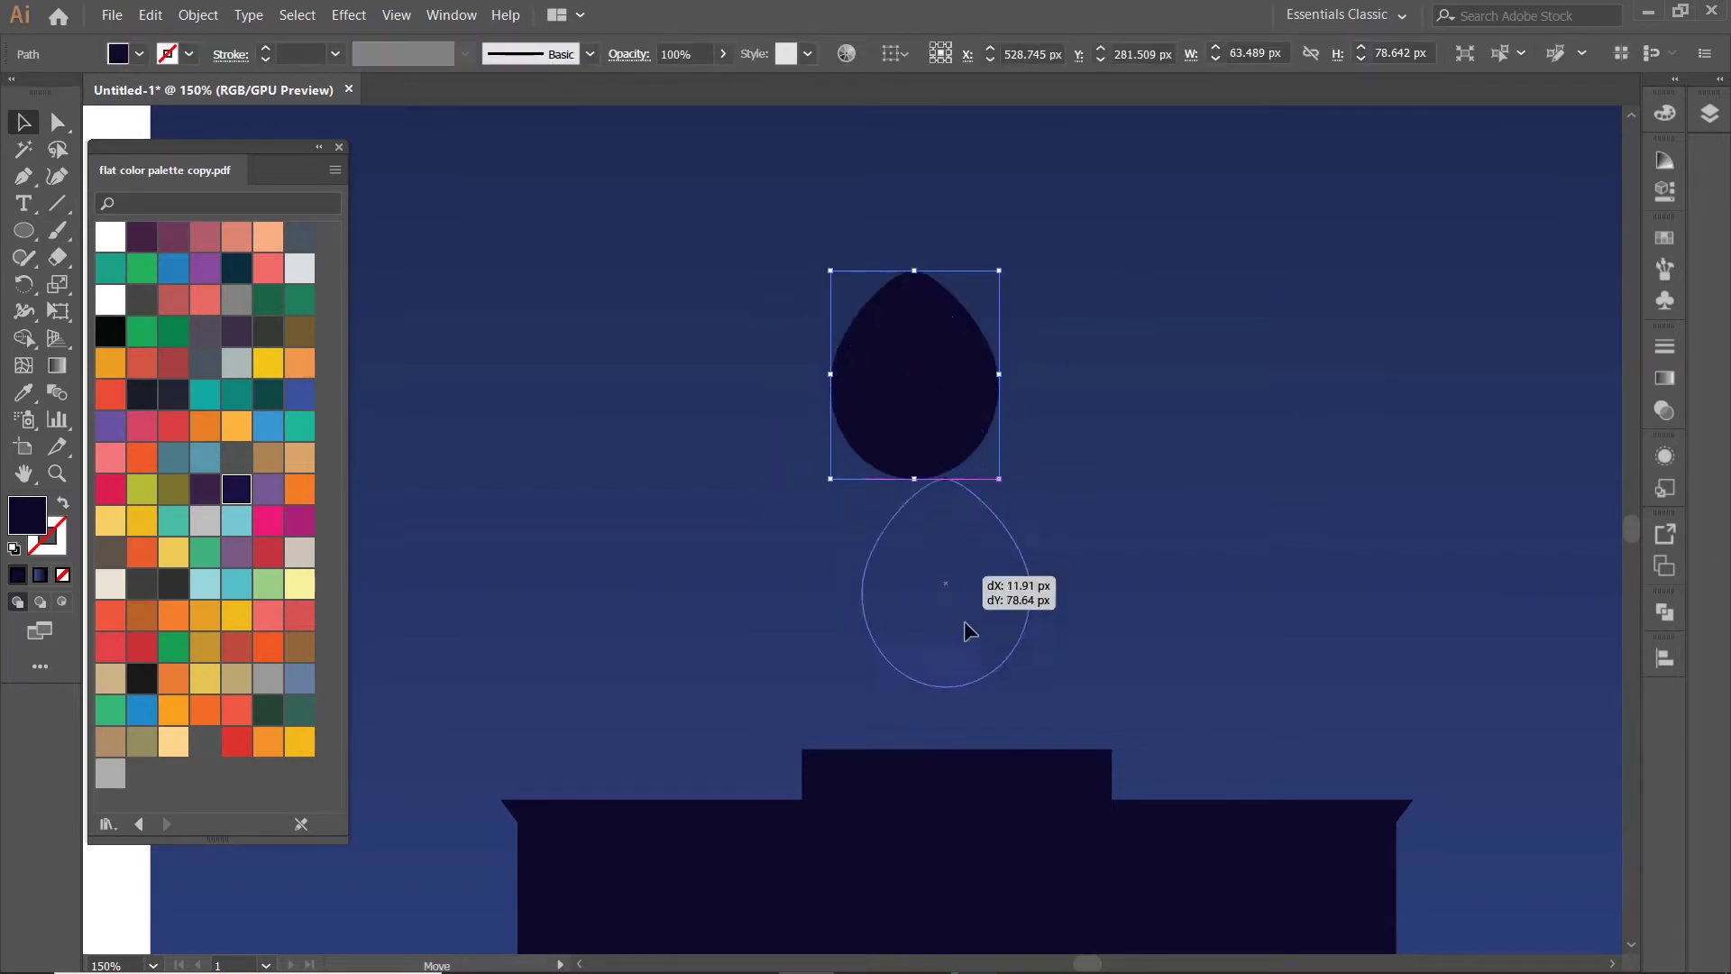
left_click_drag(1113, 586, 1048, 487)
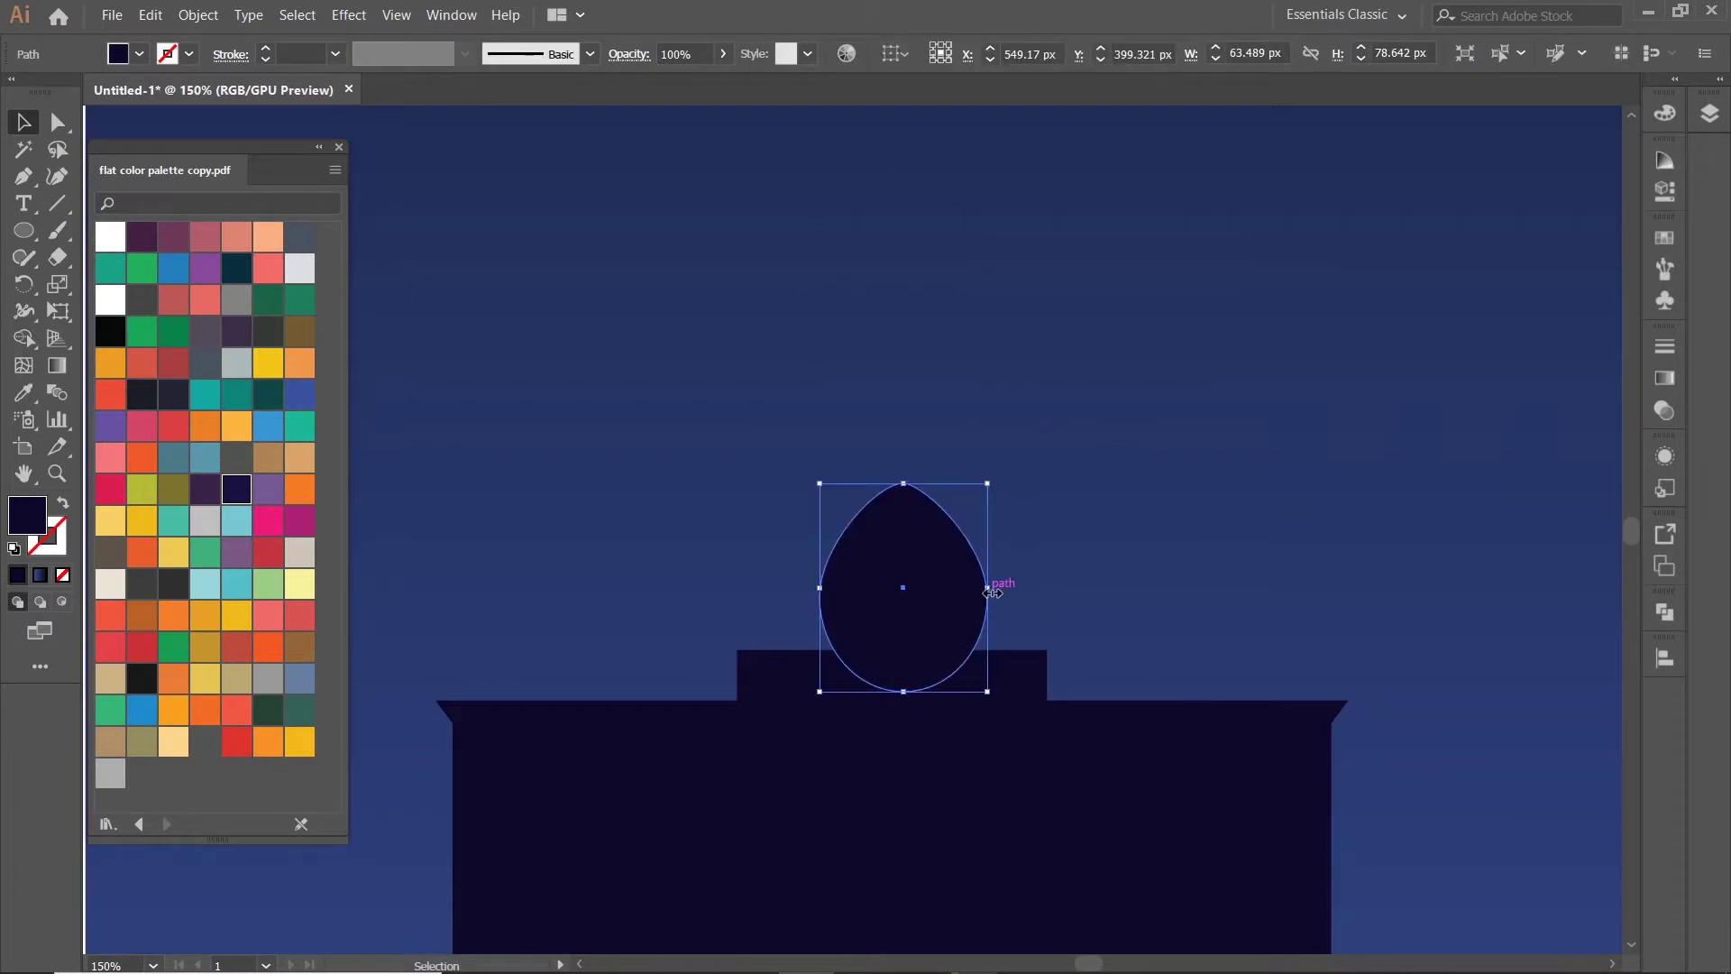
mouse_move(987, 587)
left_mouse_down()
mouse_move(1034, 587)
mouse_move(911, 604)
left_mouse_up()
left_click(1132, 510)
- Align the dome, its base and the building on their horizontal centres
key("ctrl+1")
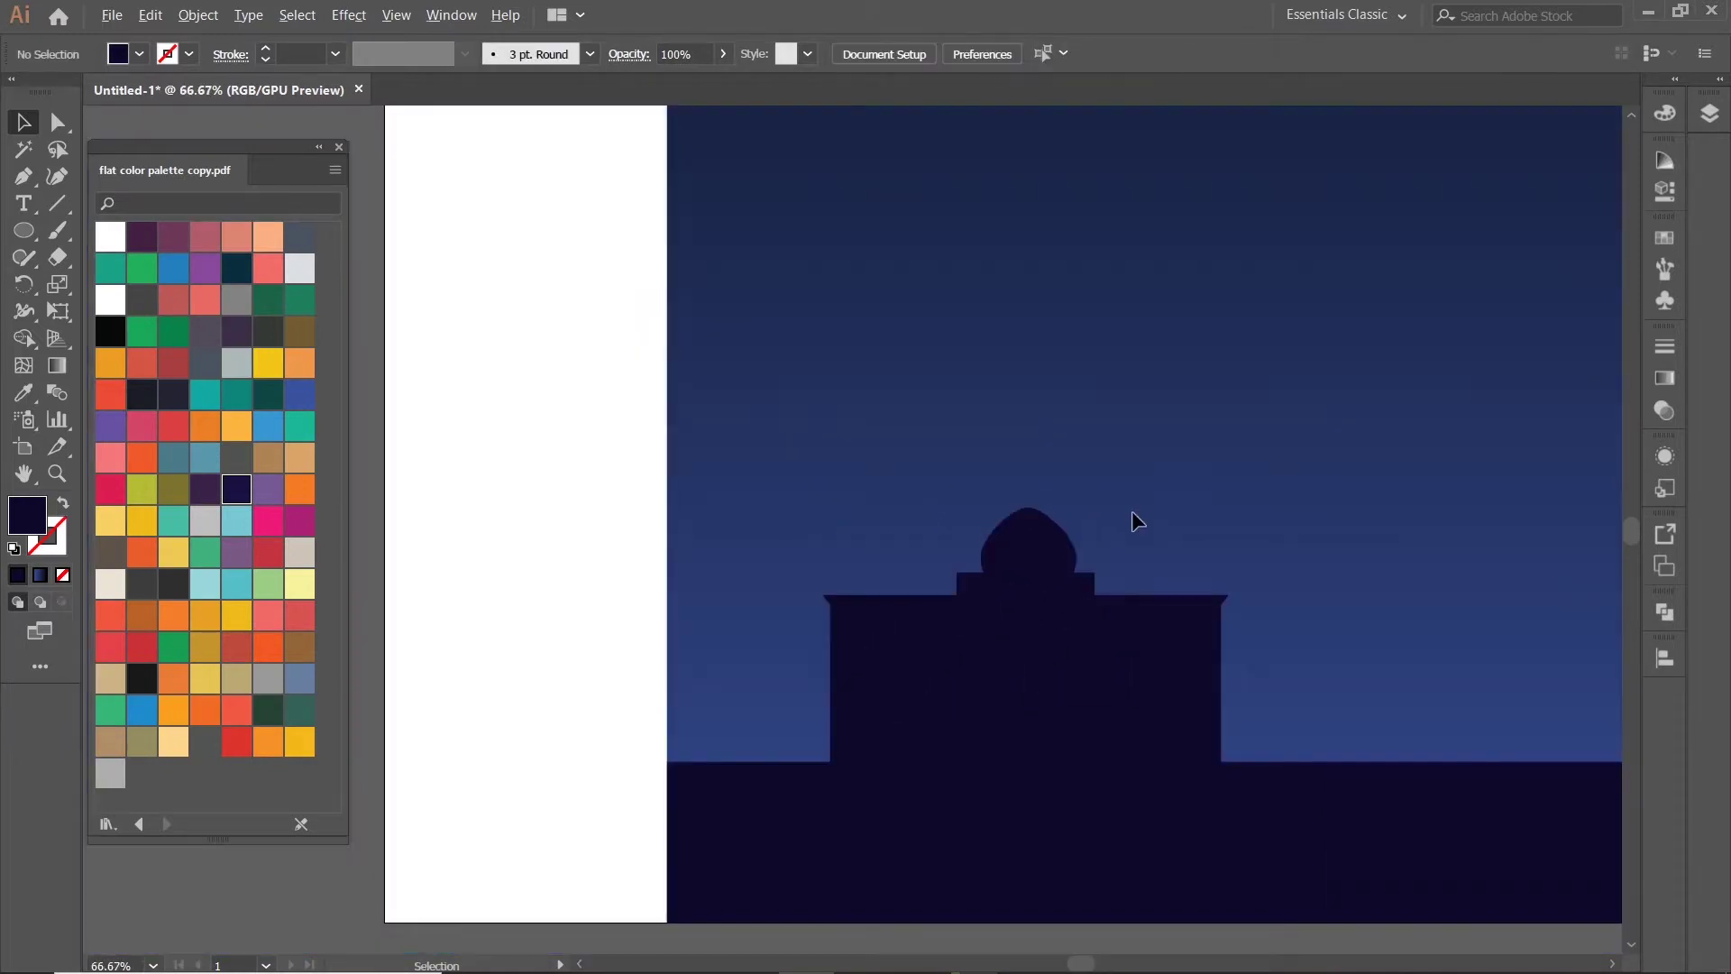
left_click_drag(1360, 781, 1362, 782)
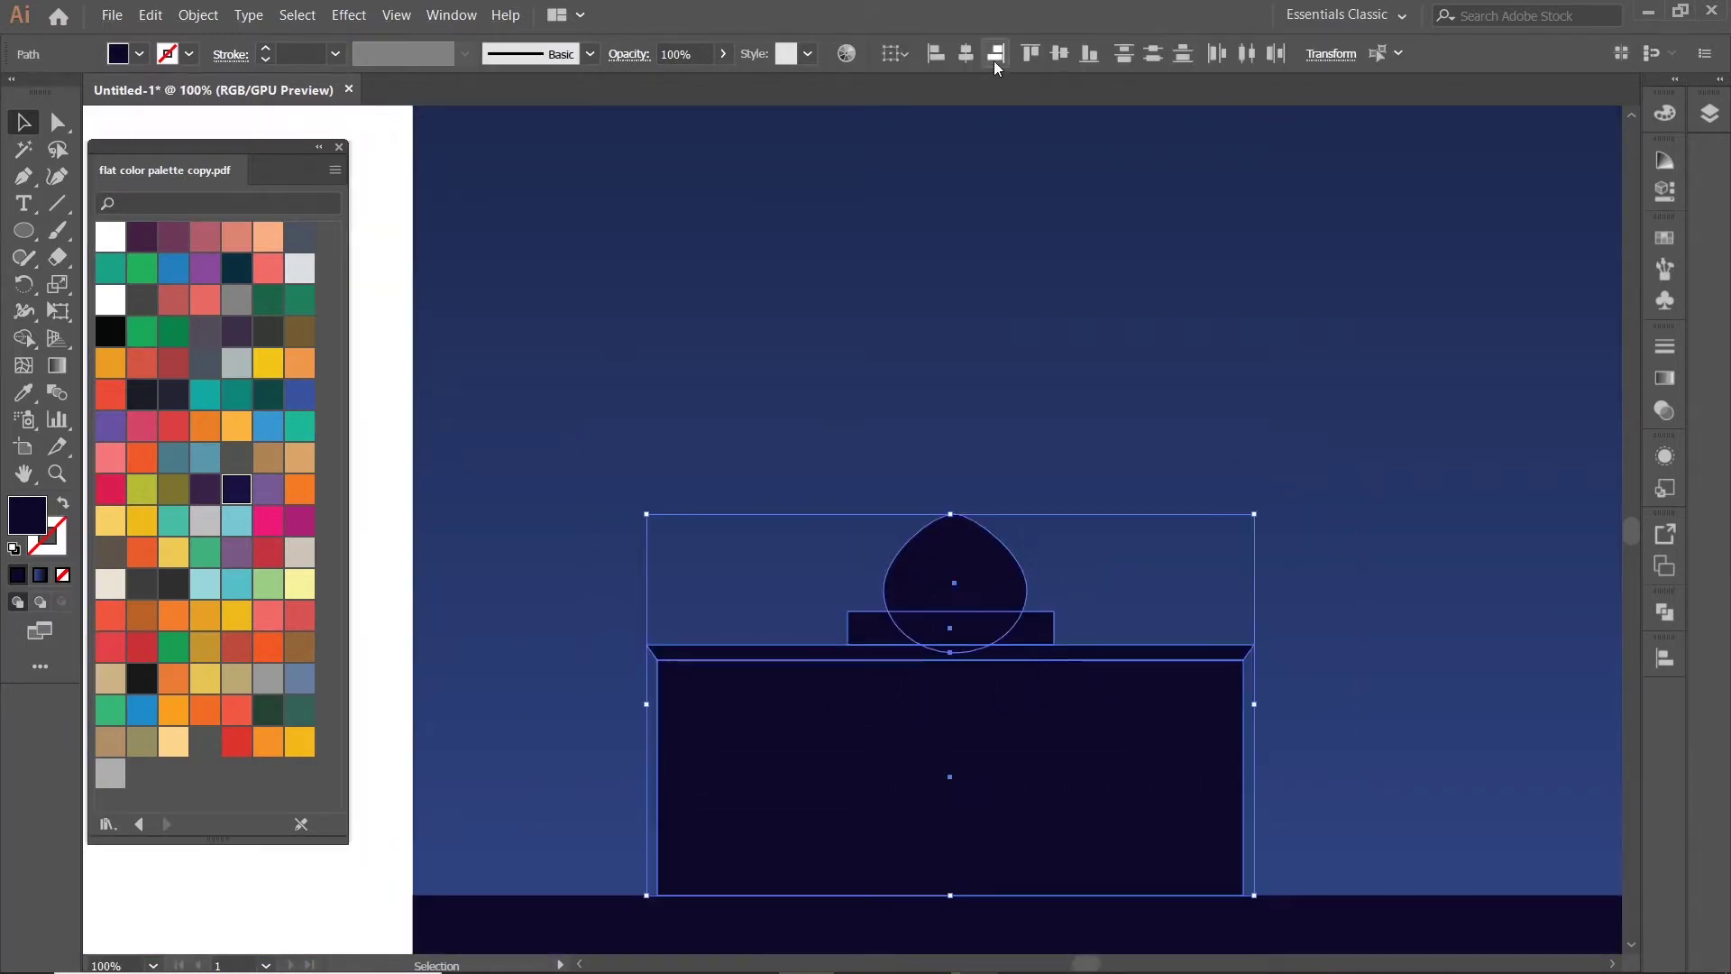
left_click(994, 54)
left_click(1171, 365)
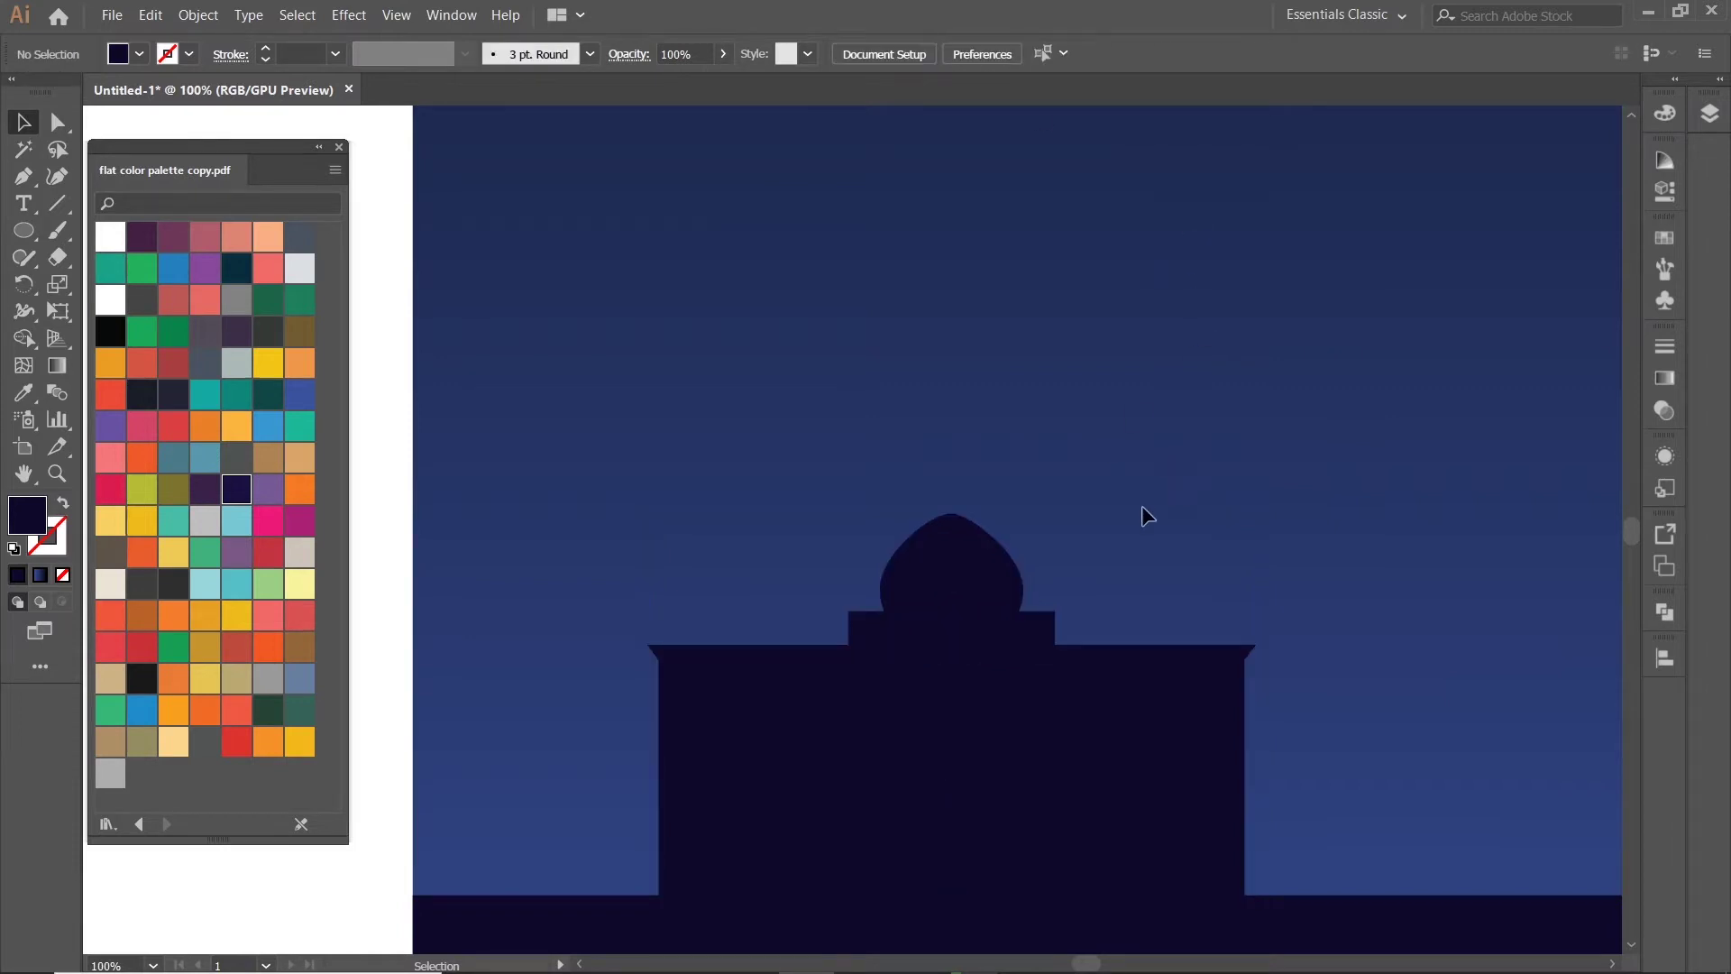
- Draw a tall narrow rectangle at the roof's right end as the minaret base, slightly shortened
scroll(1118, 442, "down", 1)
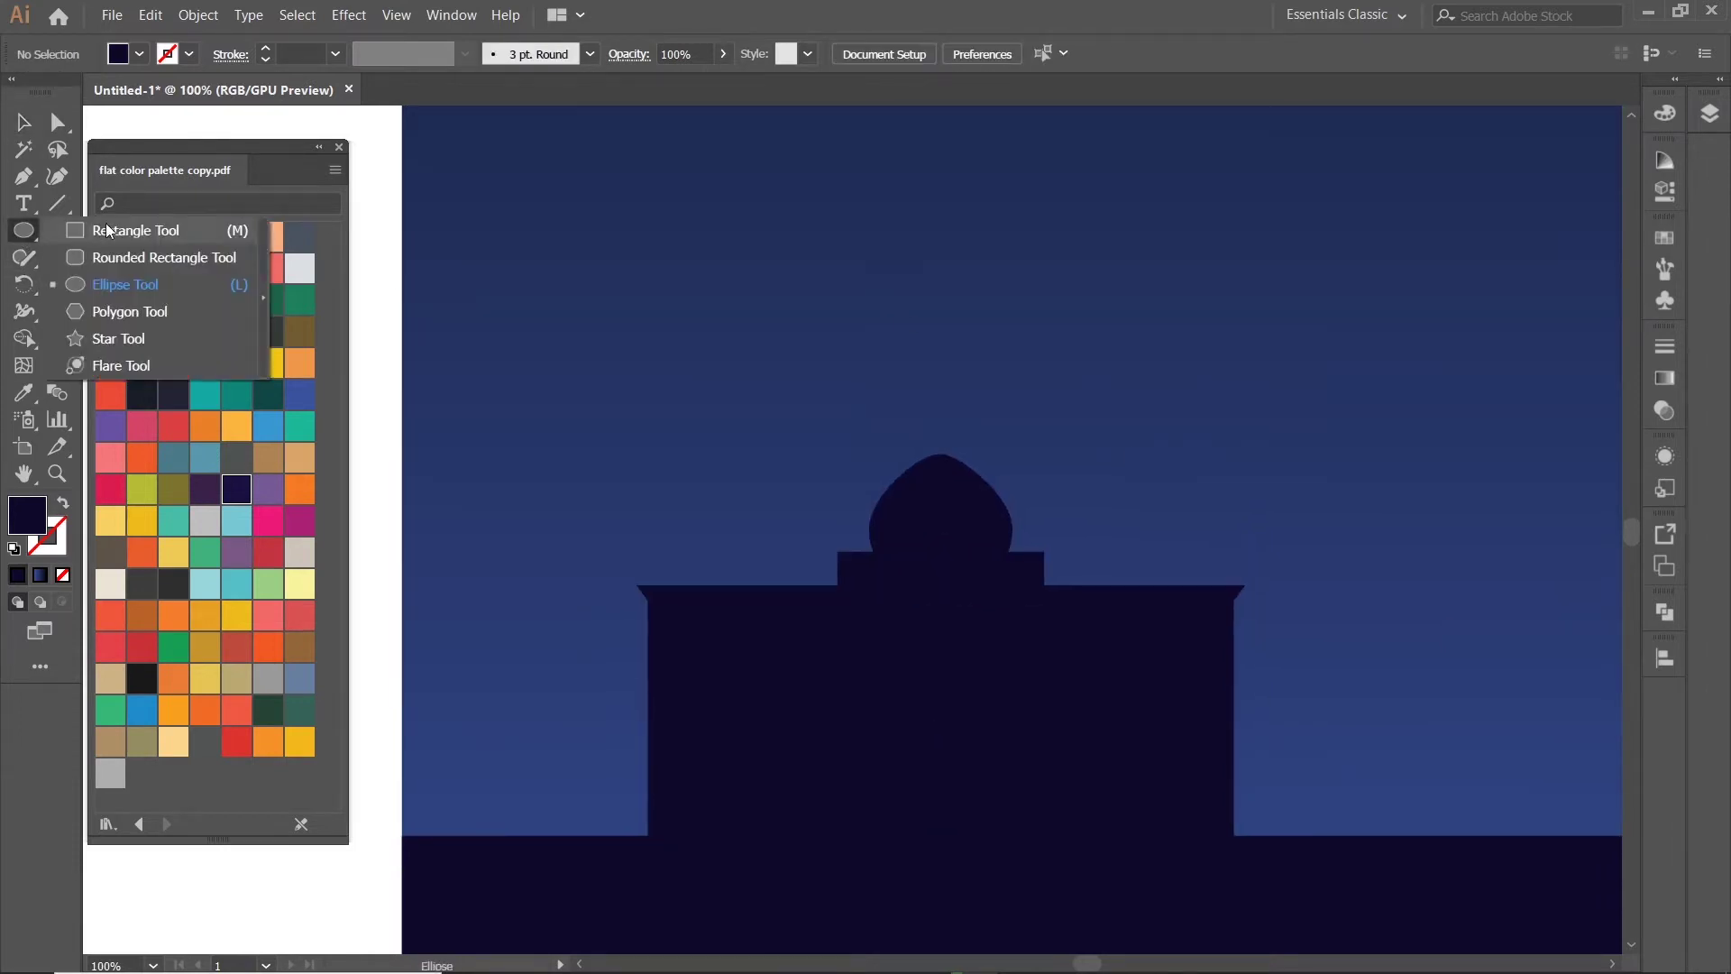
left_click_drag(24, 239, 117, 233)
scroll(1158, 592, "down", 1)
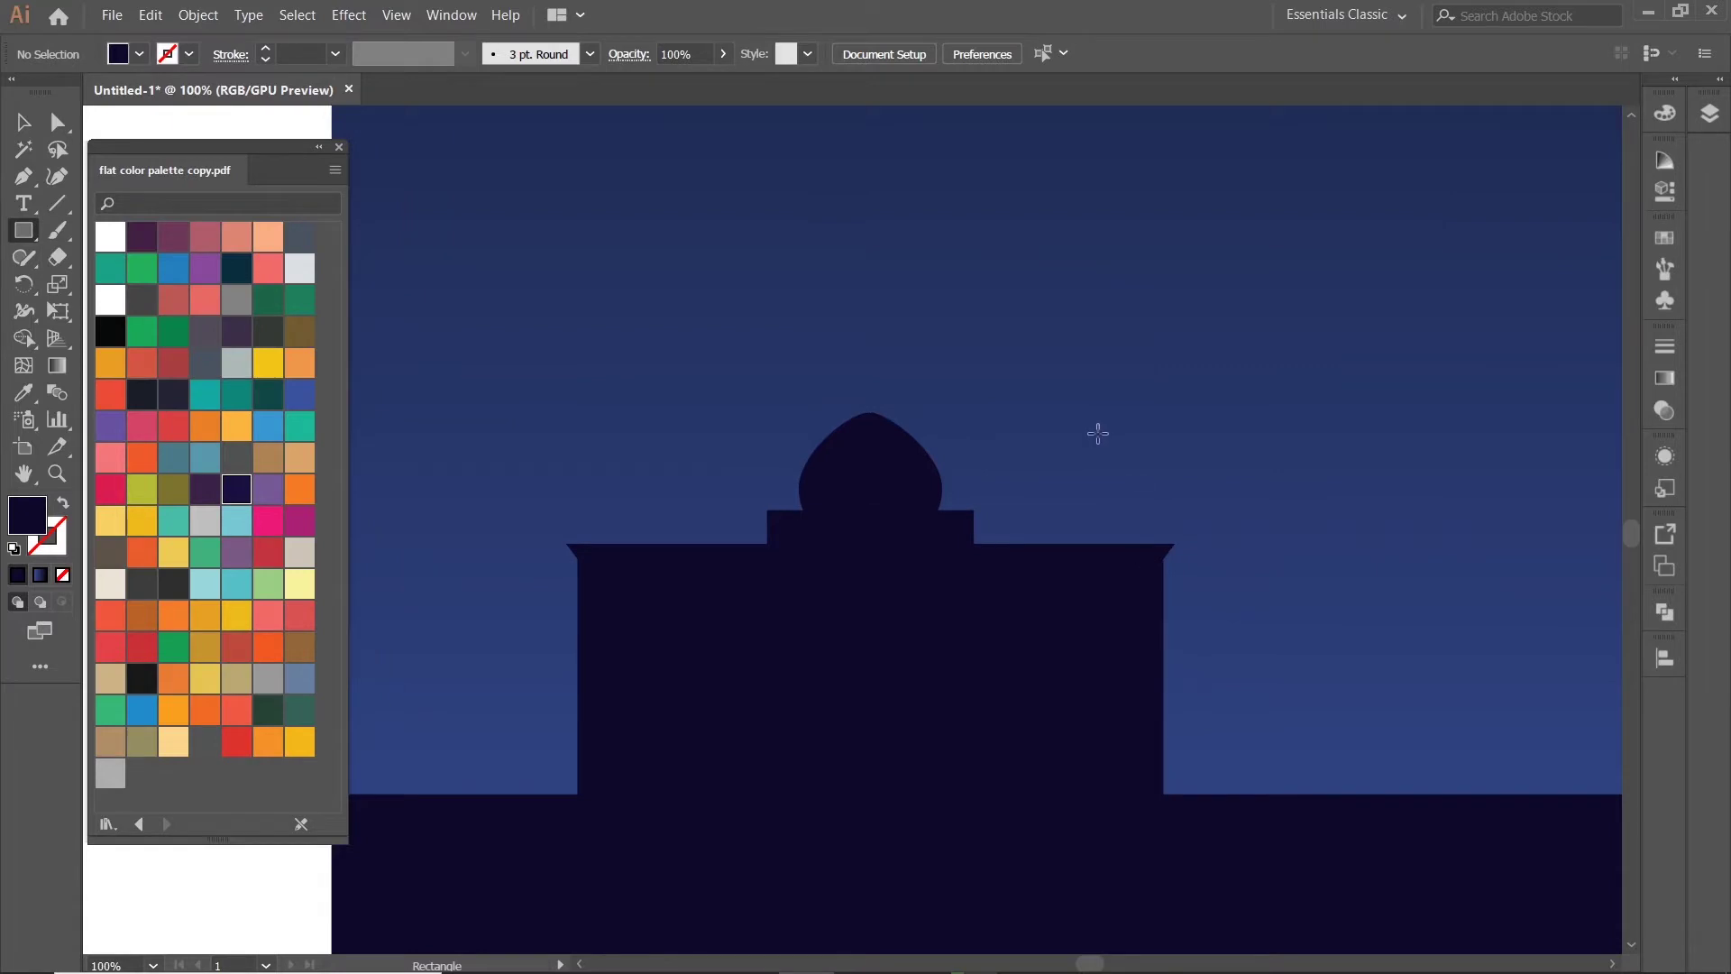
mouse_move(1098, 473)
left_mouse_down()
mouse_move(1130, 544)
mouse_move(1137, 520)
left_mouse_up()
left_click(24, 122)
scroll(1120, 514, "up", 2)
left_click(1278, 467)
scroll(1189, 529, "down", 3)
scroll(1026, 578, "up", 3)
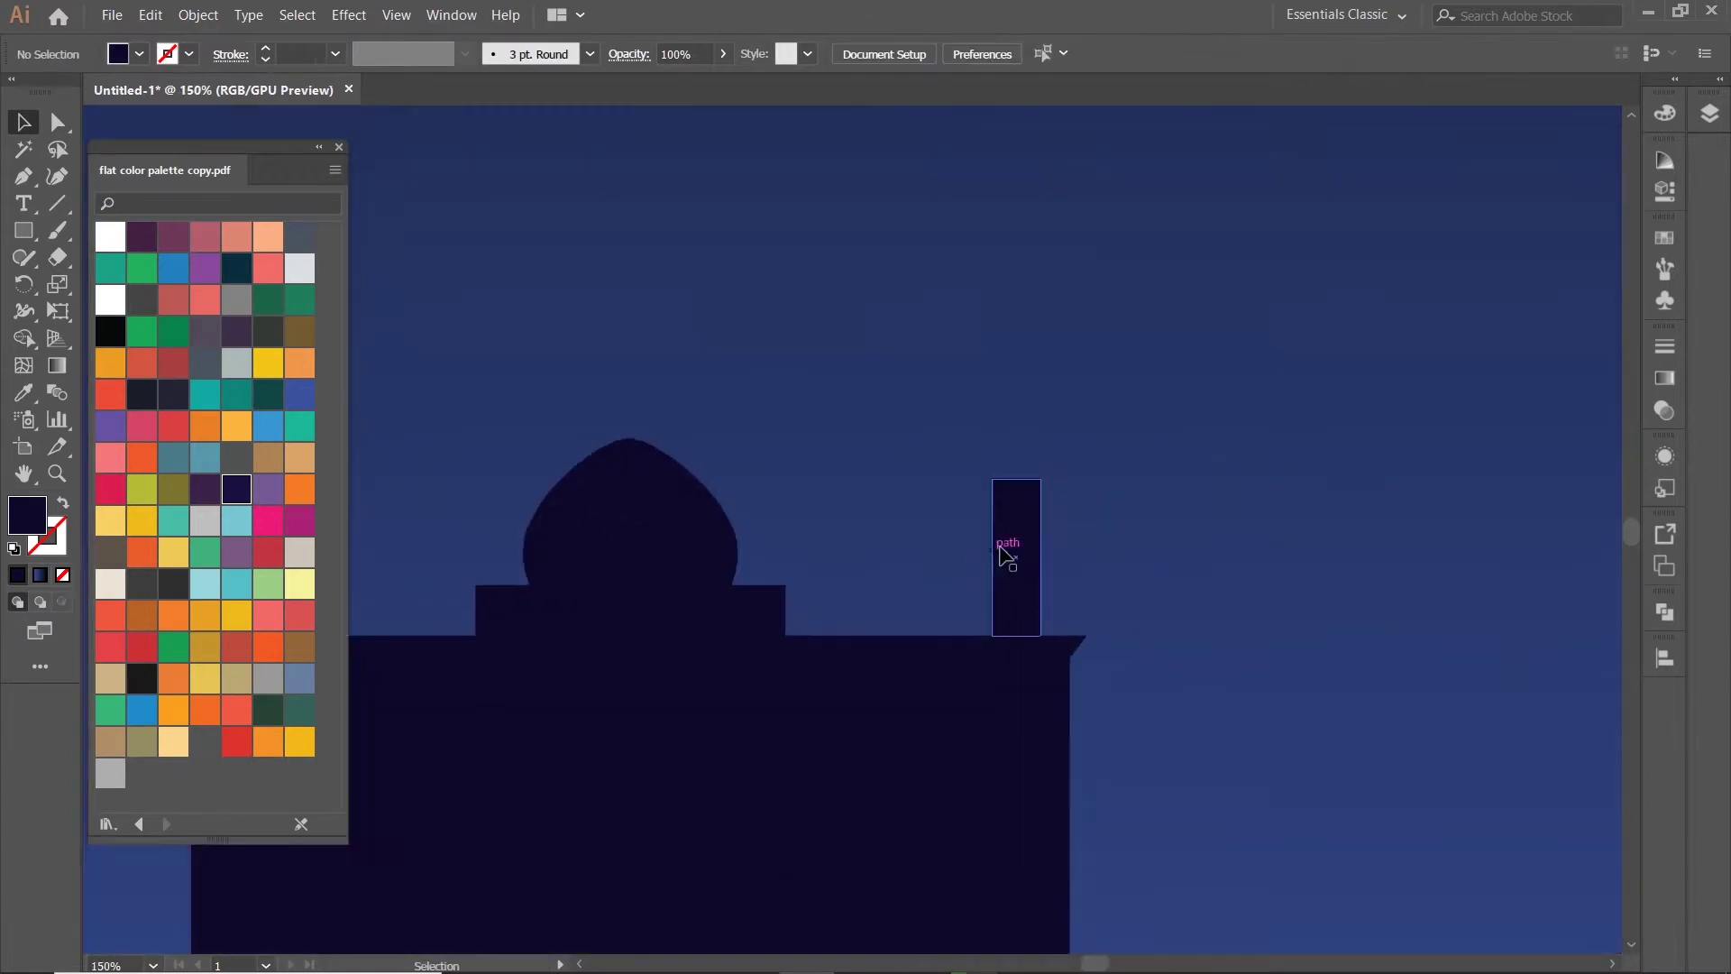
left_click(1030, 620)
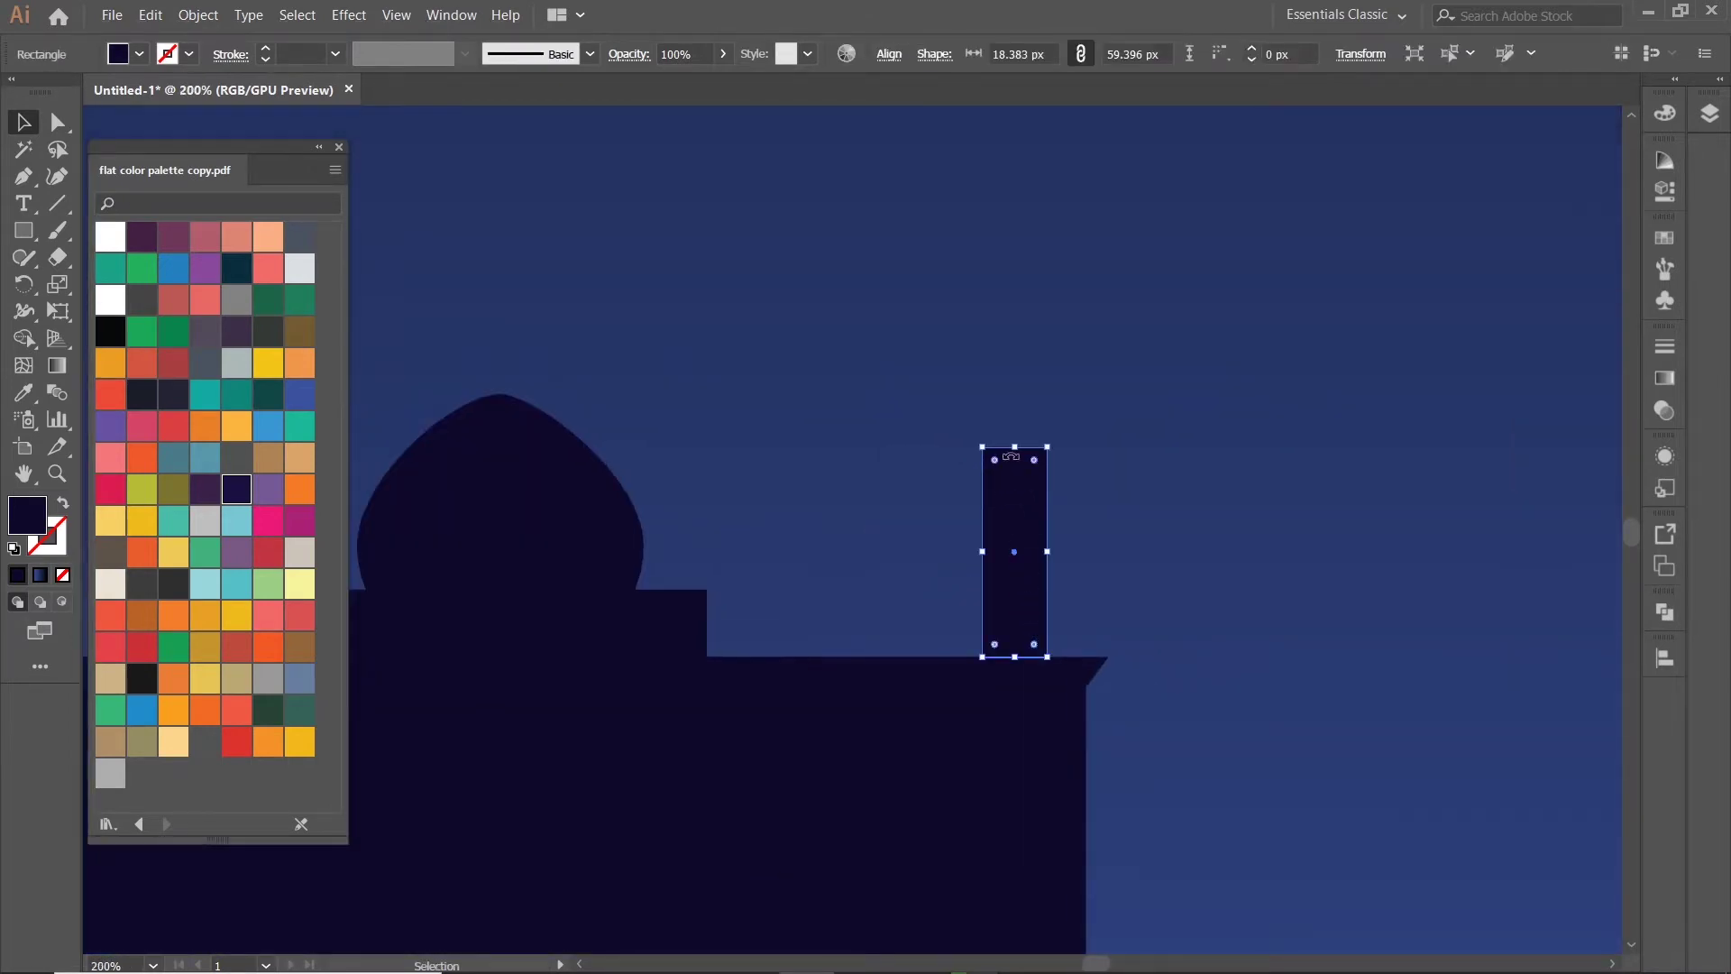
left_click_drag(1014, 447, 1012, 458)
- Add a copy above the base as the second tier, centre-aligned and seated on it
scroll(1035, 685, "up", 2)
mouse_move(998, 746)
left_mouse_down()
mouse_move(997, 517)
mouse_move(964, 477)
mouse_move(945, 527)
mouse_move(1005, 595)
left_mouse_up()
left_click(988, 618, "shift")
left_click(965, 52)
key("ctrl+equal")
key("ctrl+equal")
key("ctrl+1")
left_click(957, 541)
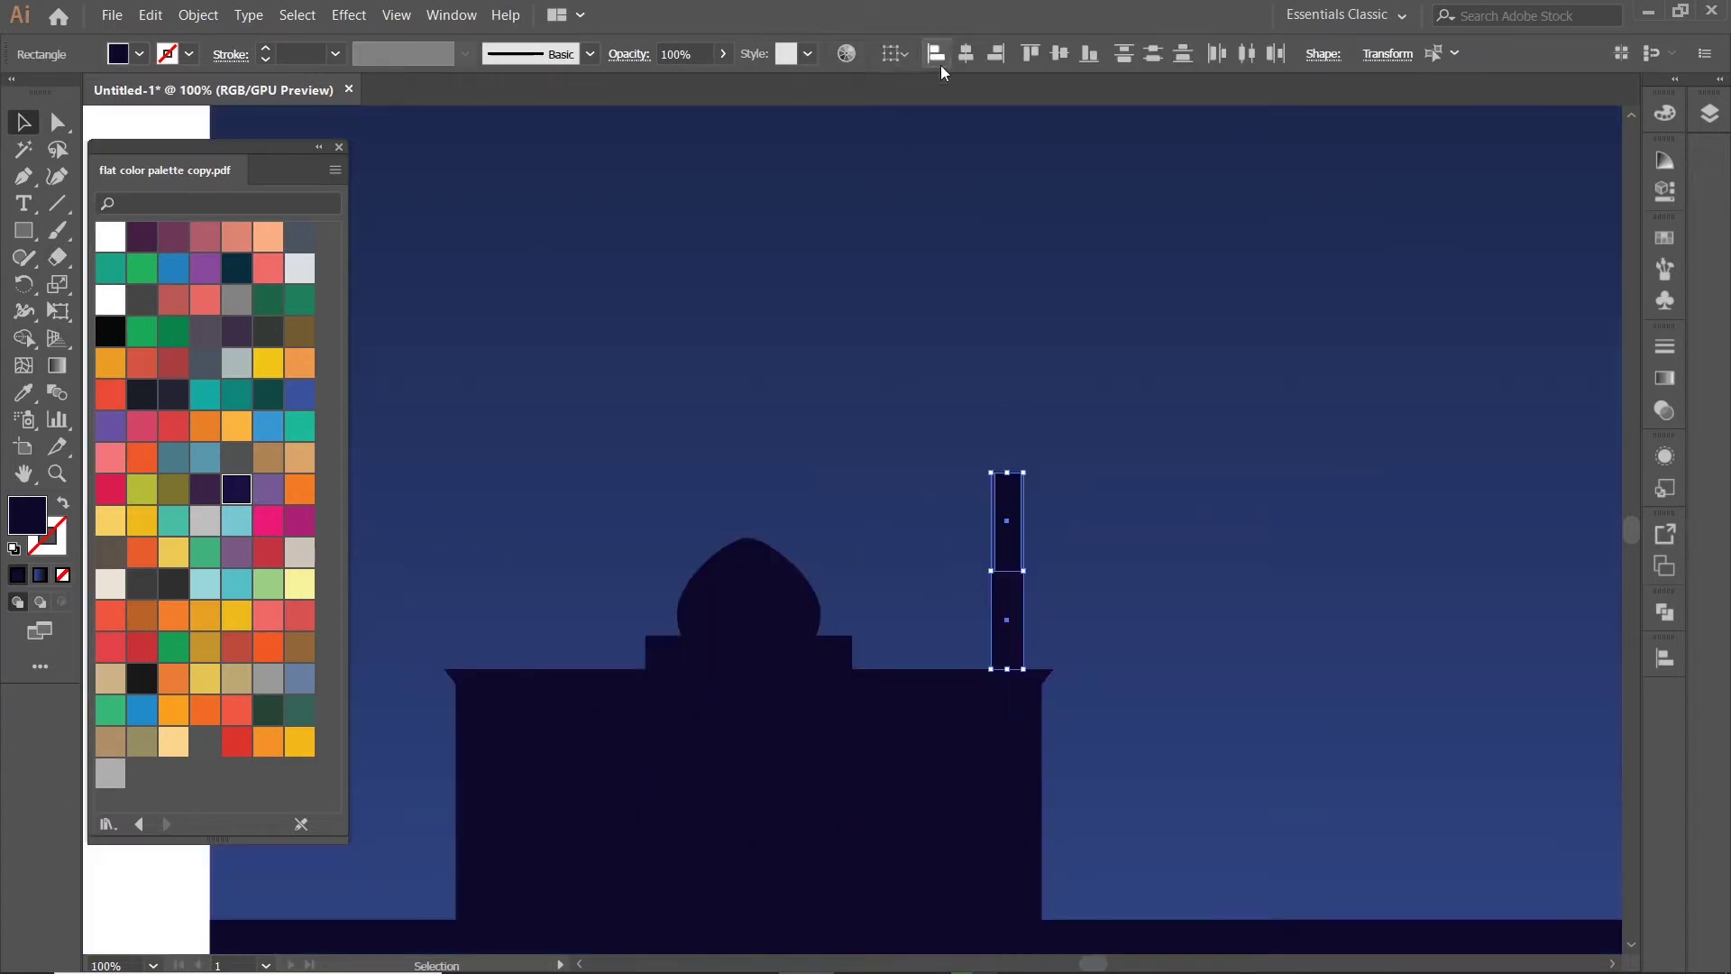
left_click(1159, 453)
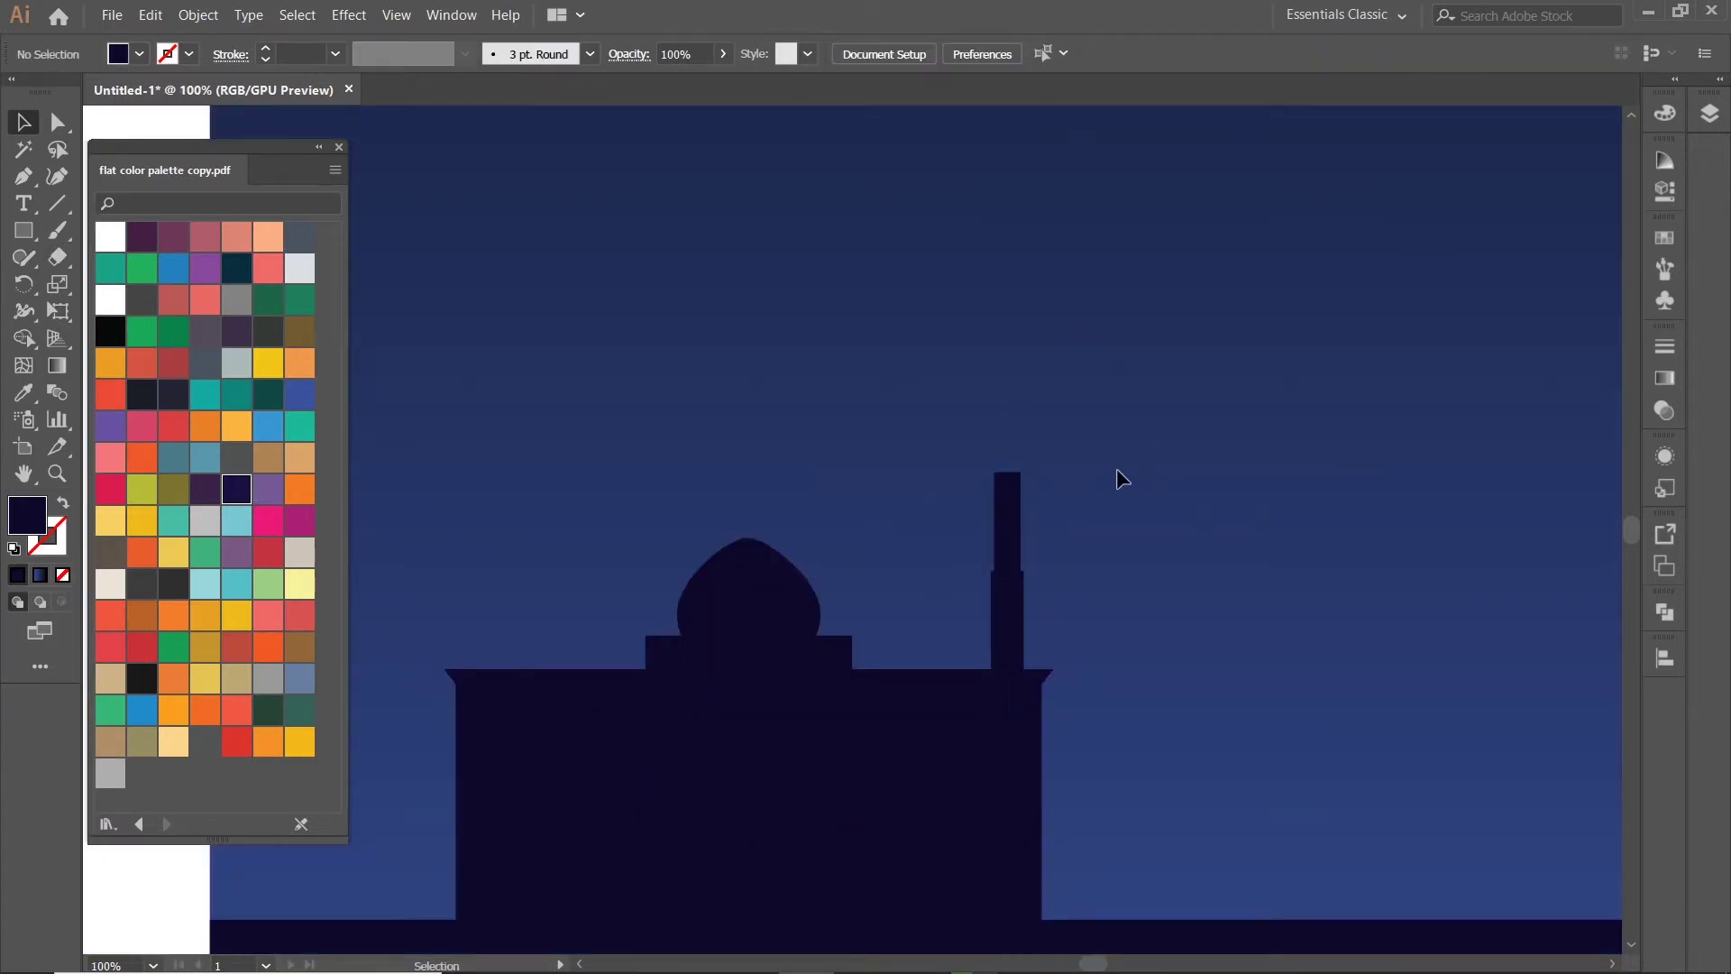
- Add a copy of the upper tier above it as a narrower top tier
left_click(1016, 539)
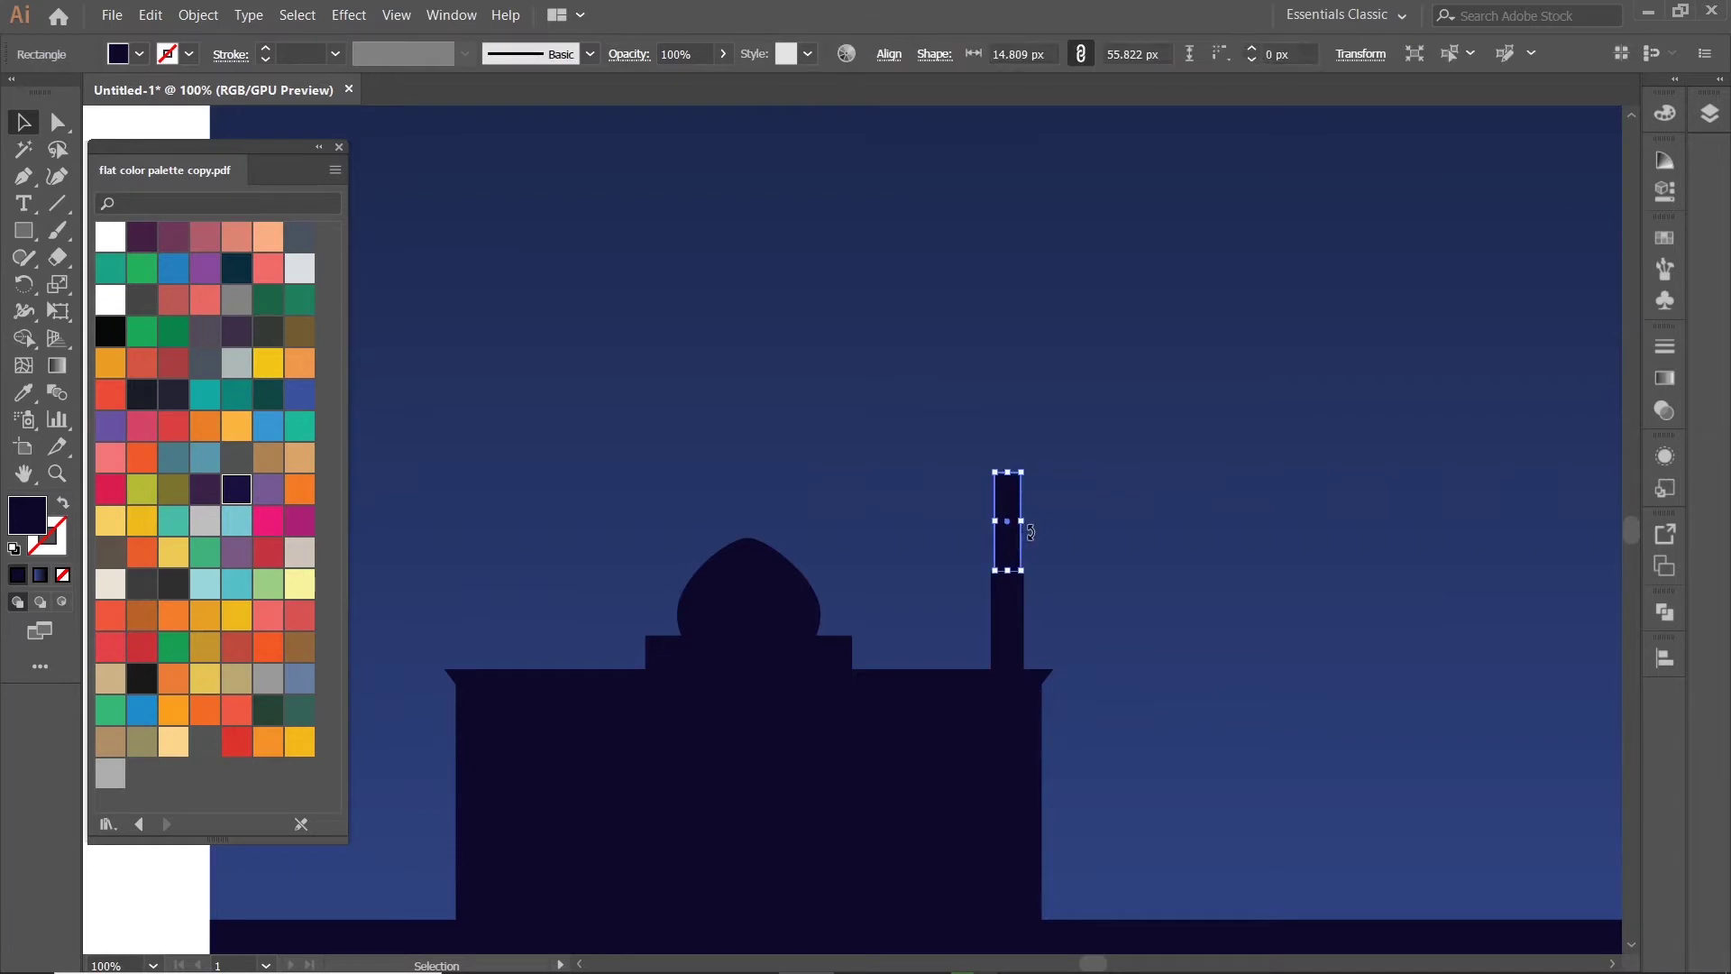
scroll(1030, 532, "up", 2)
mouse_move(988, 482)
left_mouse_down()
mouse_move(990, 265)
mouse_move(938, 272)
left_mouse_up()
scroll(992, 343, "up", 2)
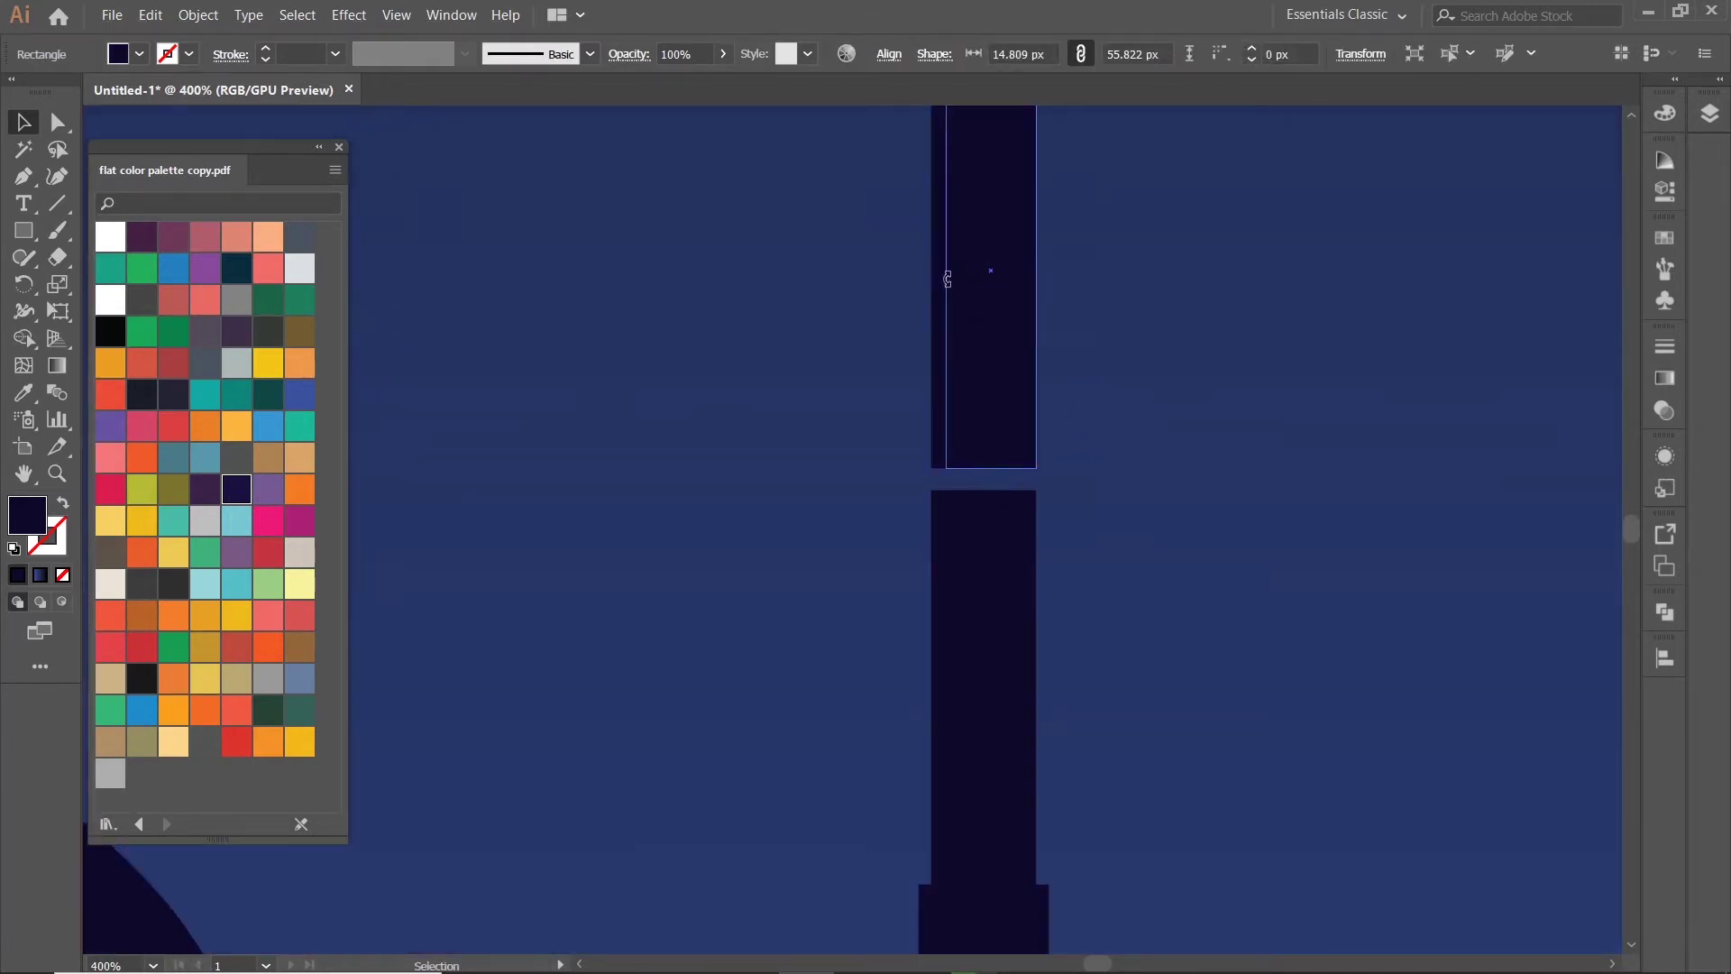
scroll(1015, 398, "down", 2)
scroll(1016, 397, "up", 3)
mouse_move(1017, 402)
left_mouse_down()
mouse_move(1007, 438)
mouse_move(1181, 700)
left_mouse_up()
- Shorten the whole stacked minaret slightly
scroll(1136, 436, "down", 3)
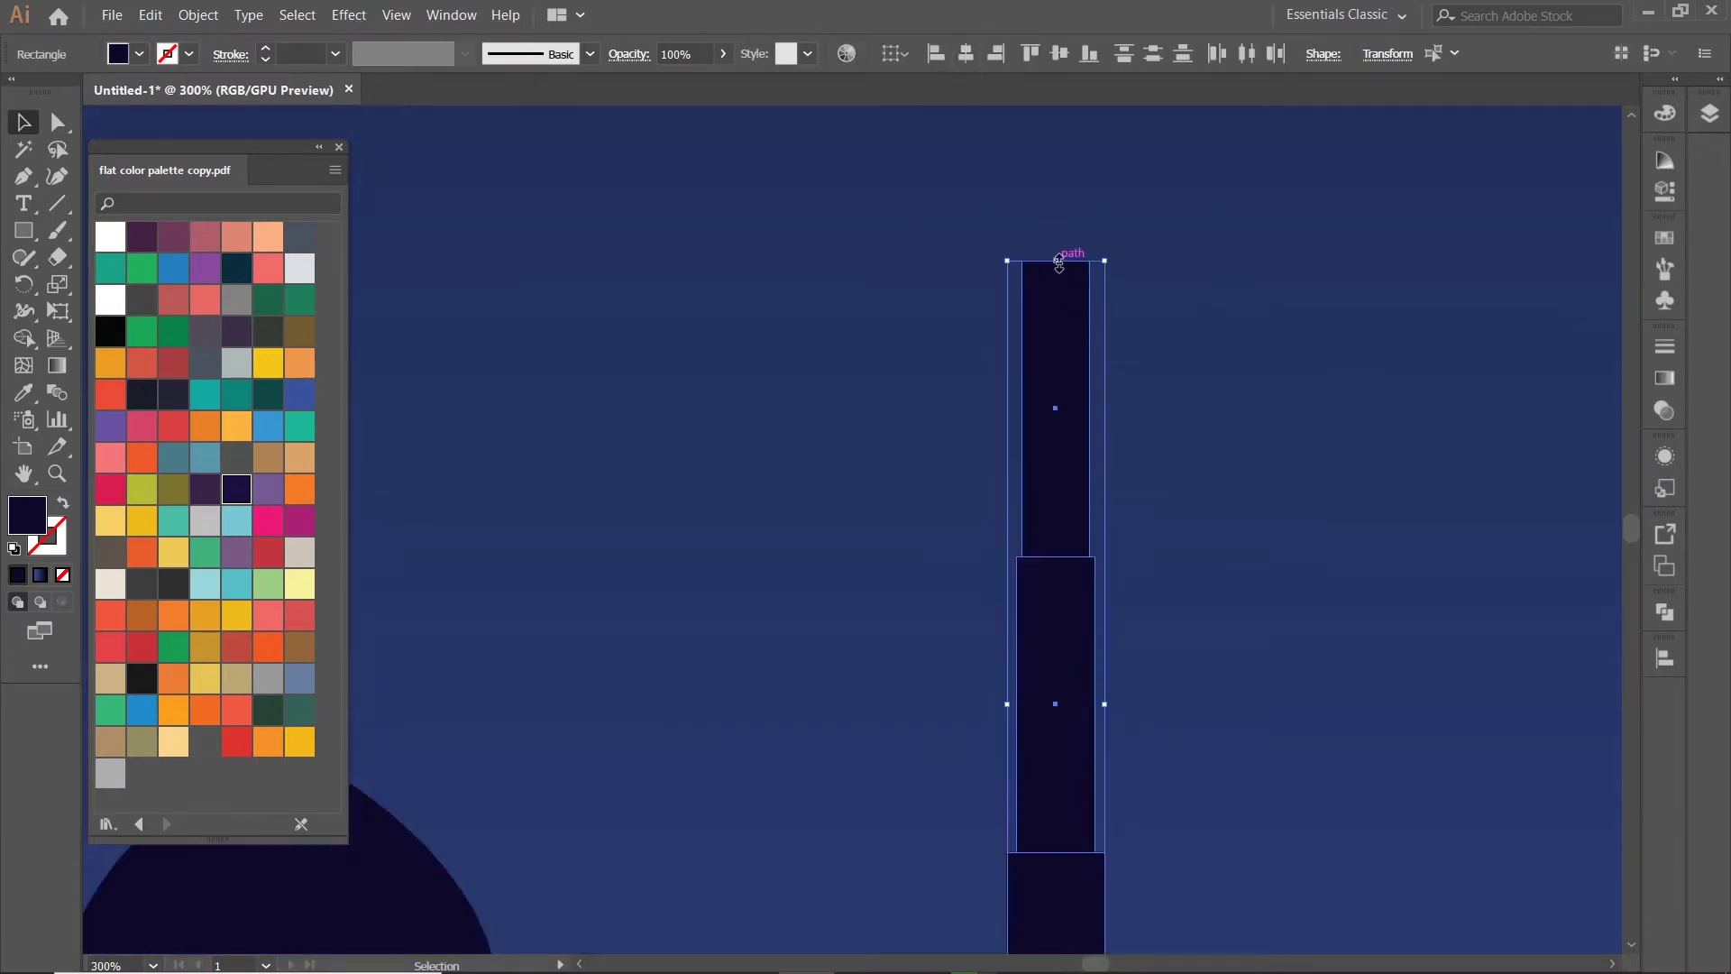
left_click_drag(1061, 271, 1061, 306)
scroll(1117, 356, "down", 2)
scroll(1118, 350, "down", 2)
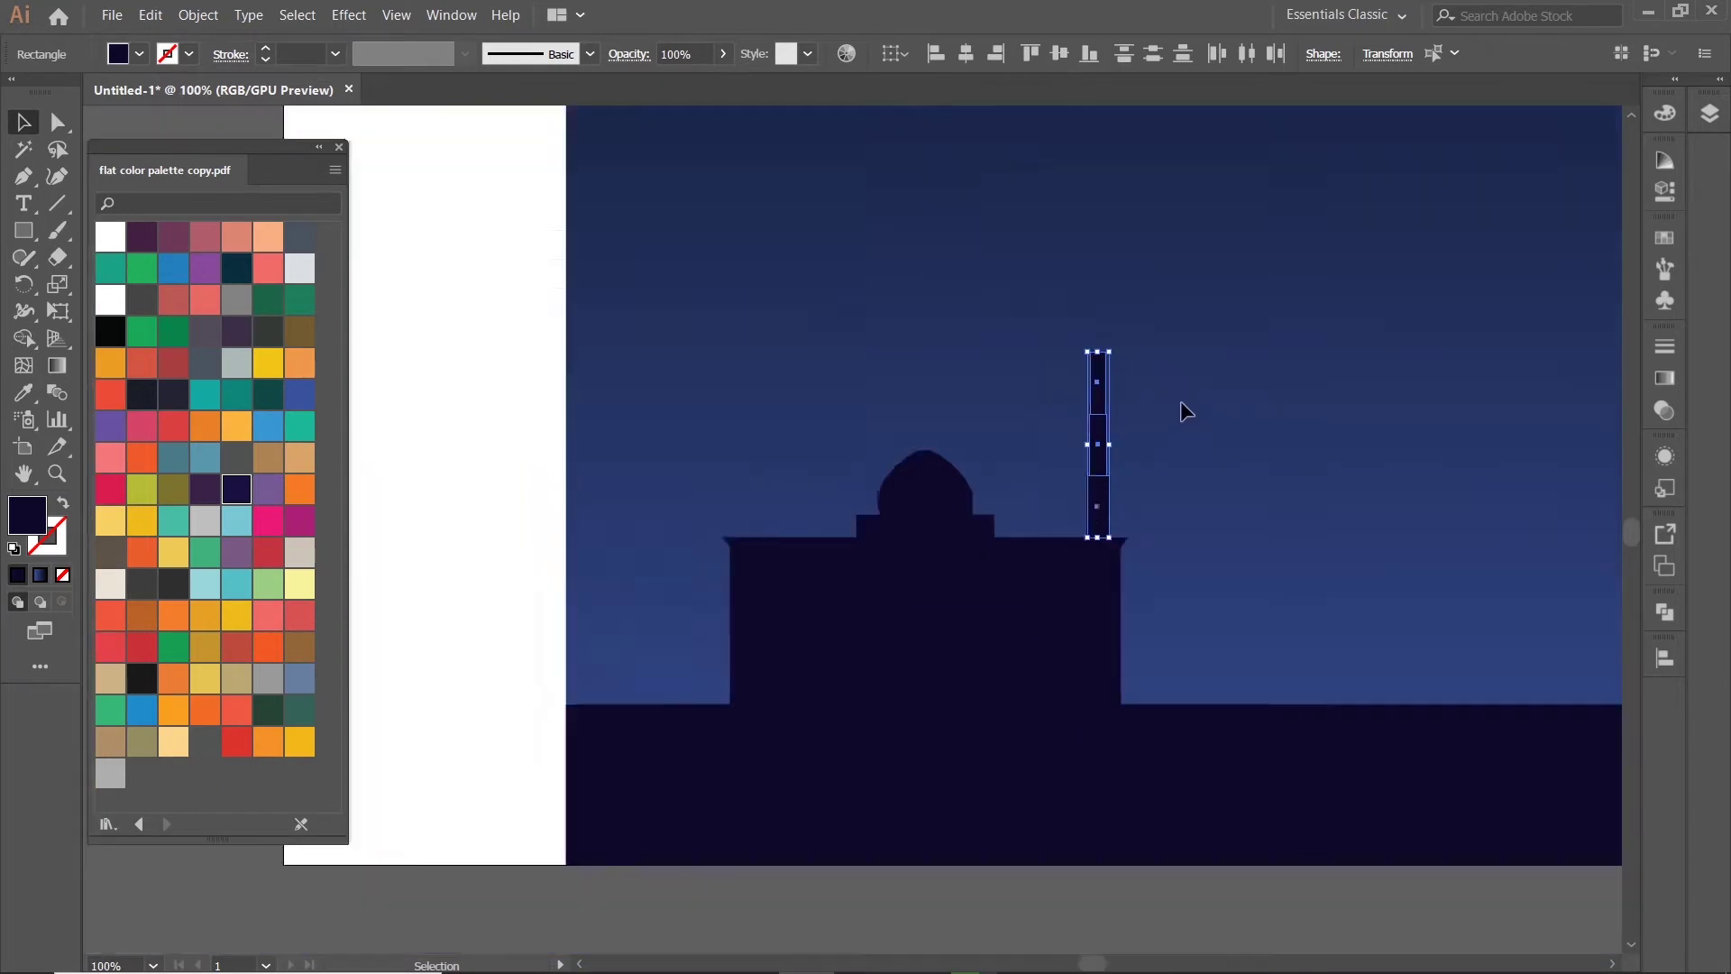
scroll(1181, 400, "up", 2)
left_click(1176, 419)
scroll(983, 442, "up", 2)
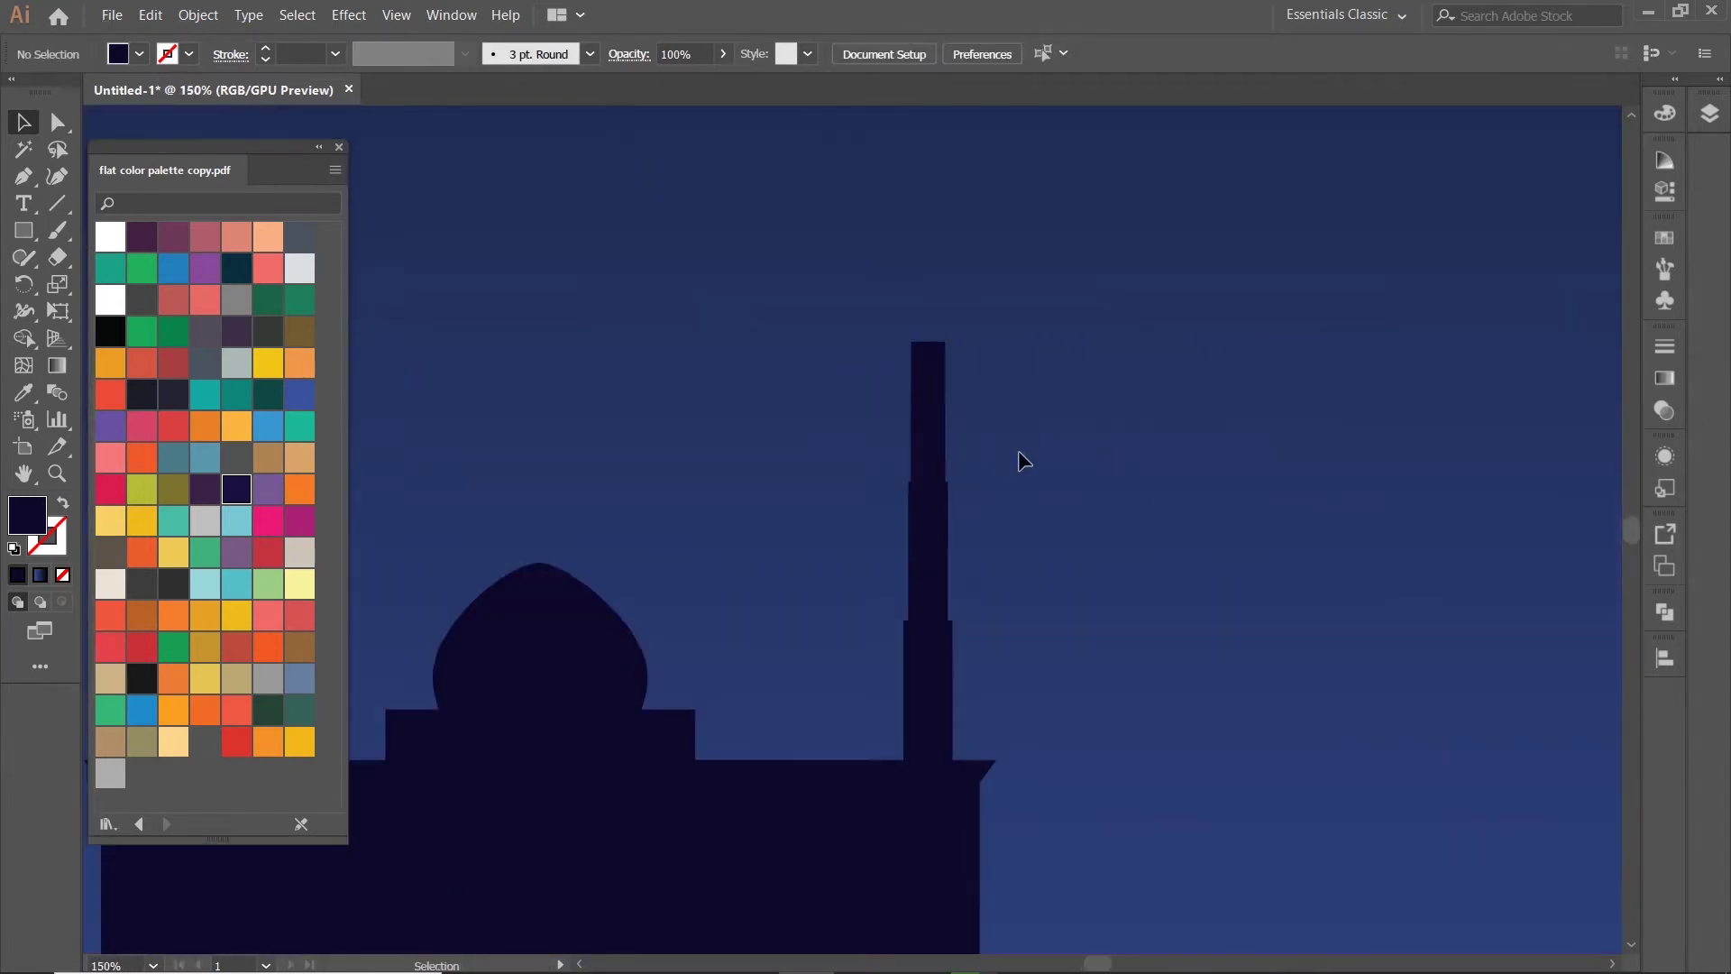
scroll(1014, 437, "up", 1)
- Draw a thin ledge bar across the minaret's top and centre it on the column
left_click(963, 360)
scroll(1054, 429, "up", 2)
left_click_drag(1068, 416, 1106, 400)
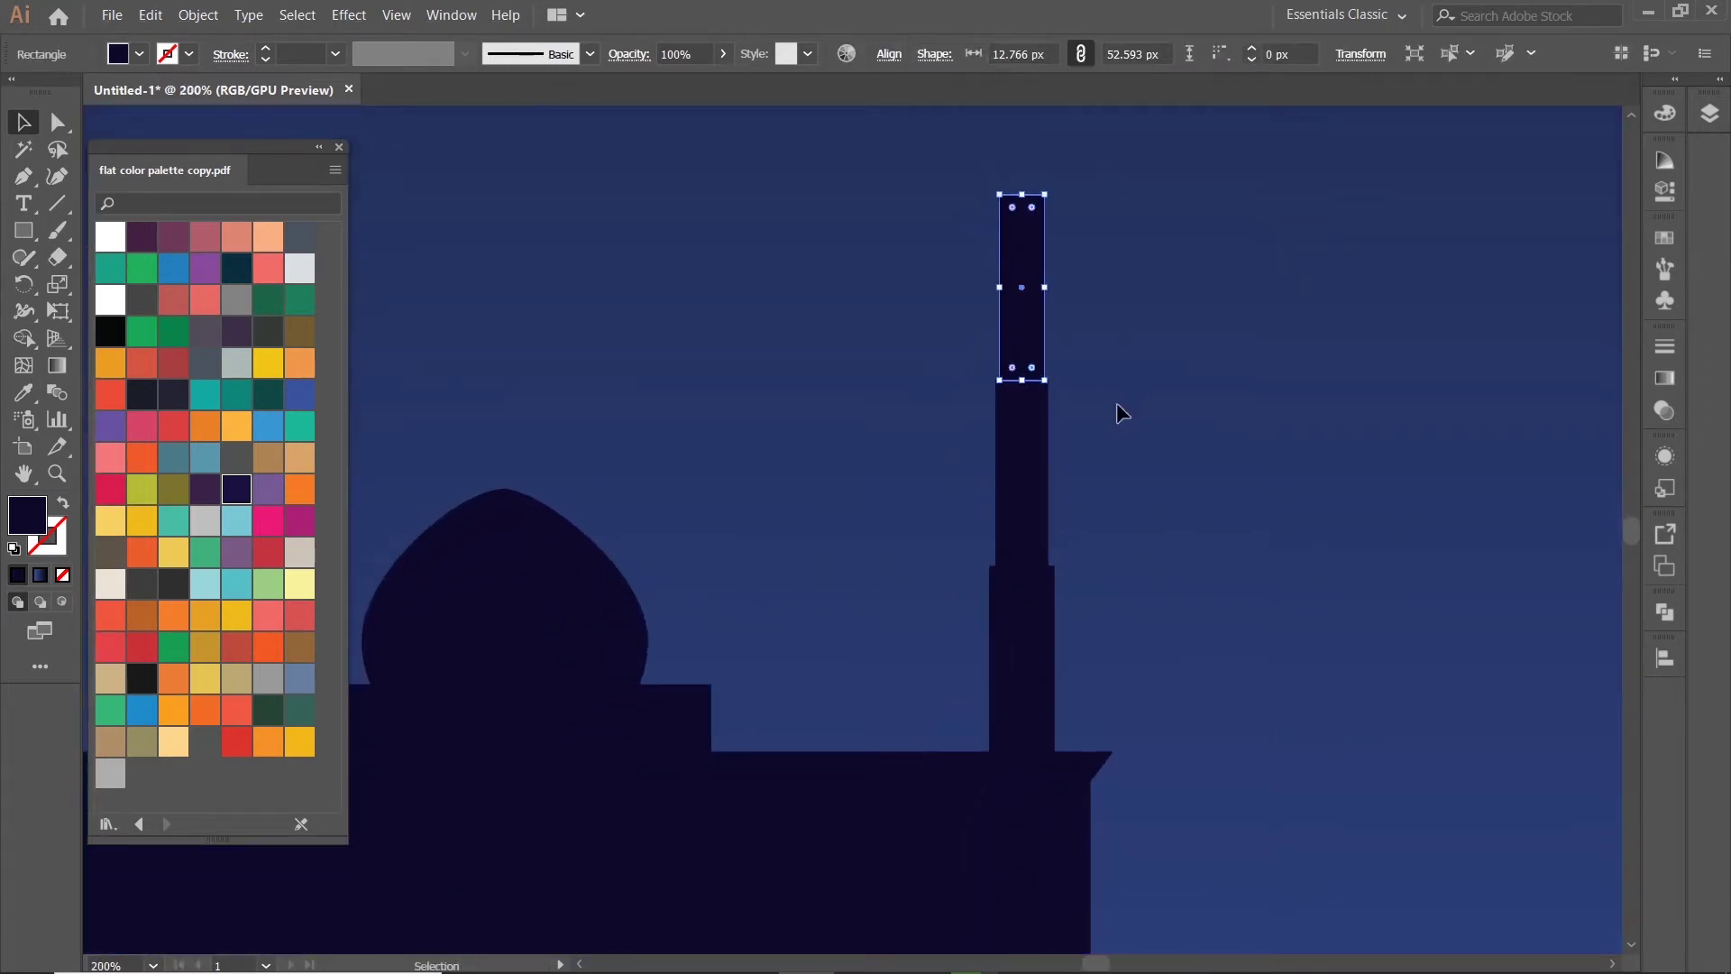
left_click(13, 230)
scroll(759, 314, "down", 1)
left_click_drag(731, 384, 736, 452)
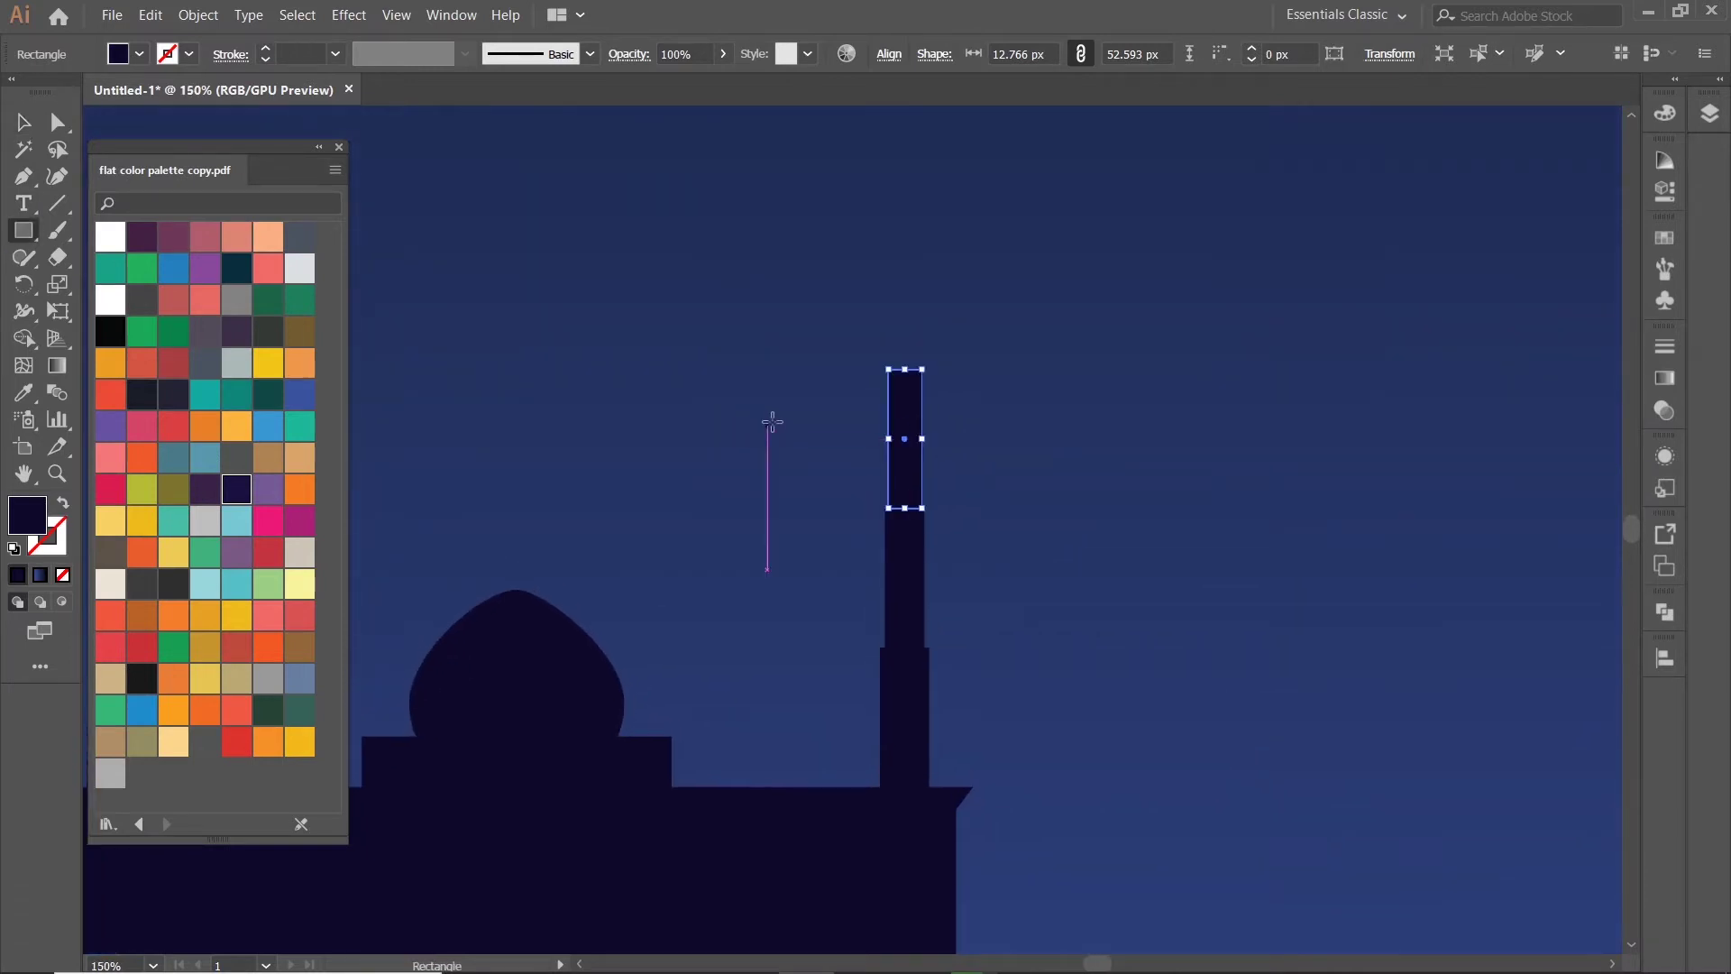
scroll(893, 379, "up", 3)
scroll(929, 363, "up", 2)
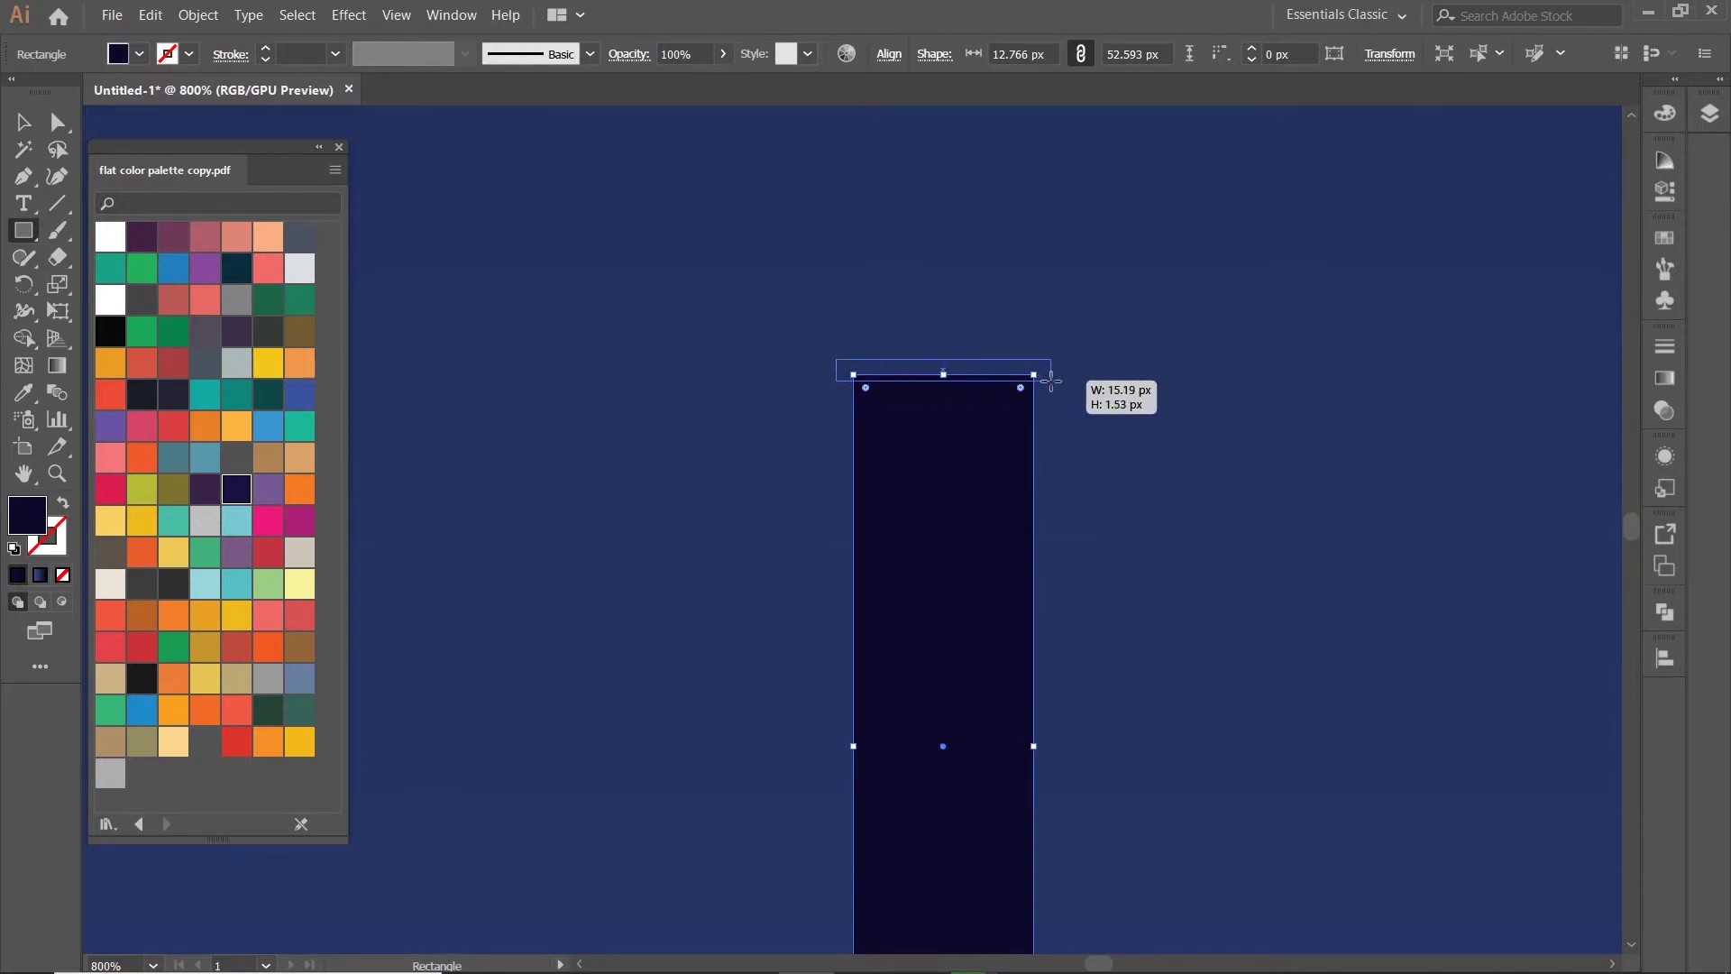
left_click_drag(1050, 380, 1051, 380)
scroll(1000, 297, "up", 2)
left_click_drag(954, 445, 938, 422)
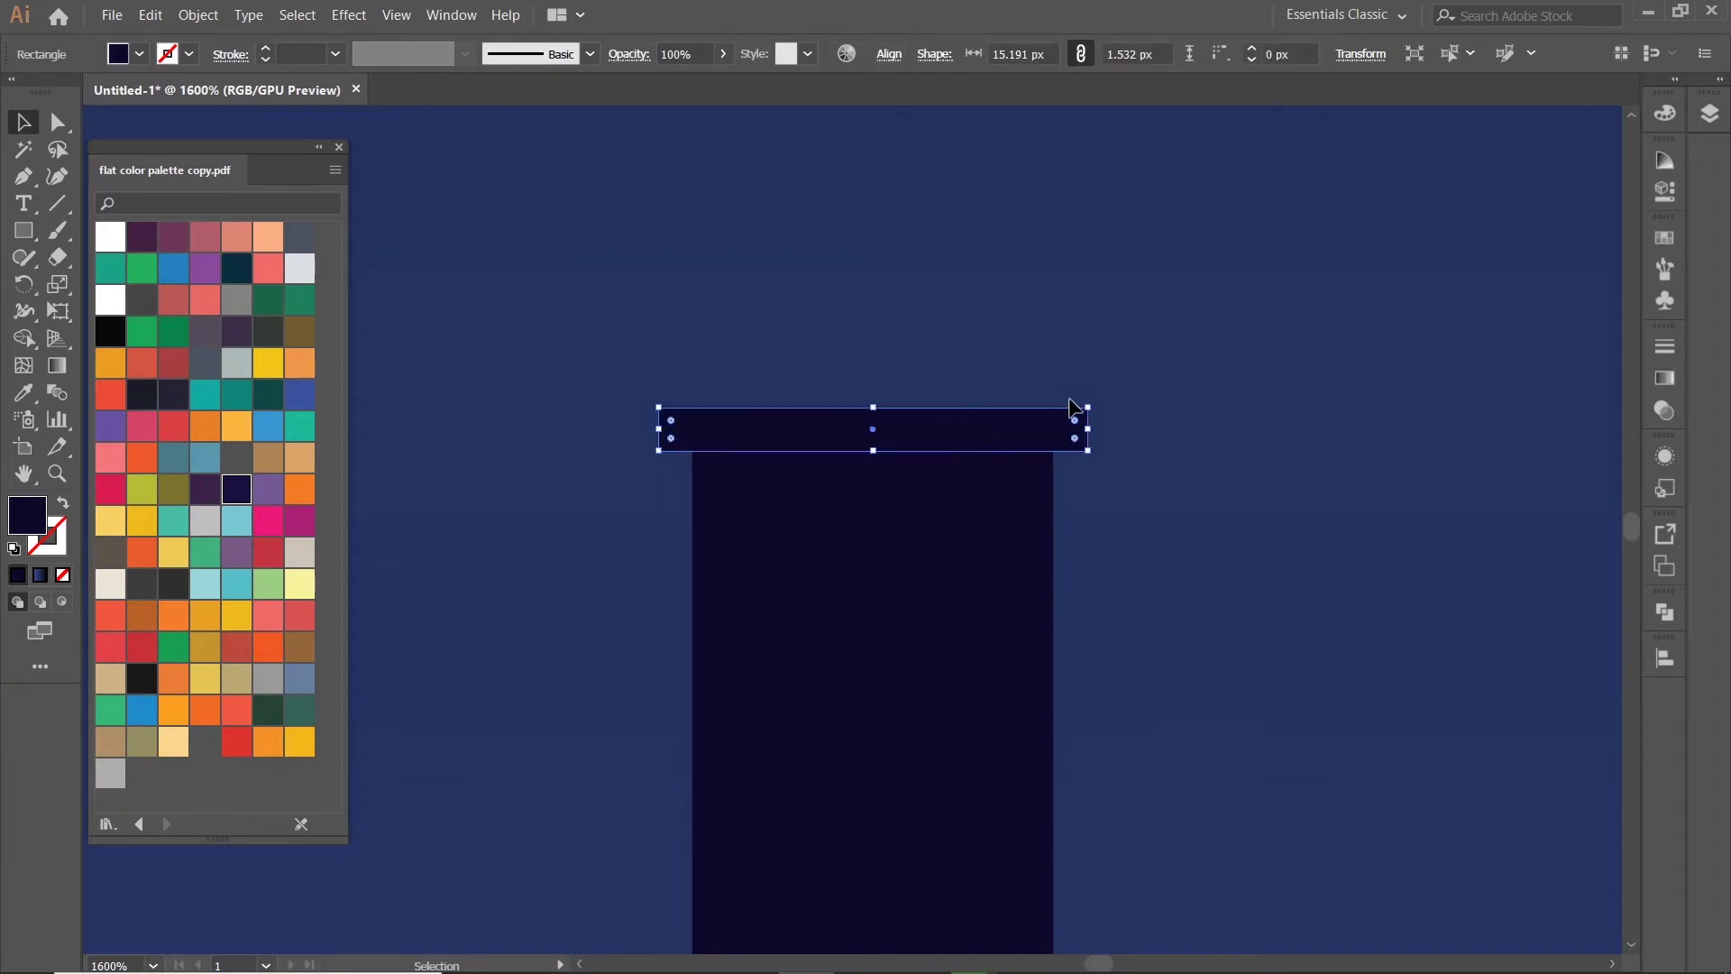
scroll(1102, 405, "down", 1)
left_click(1305, 398)
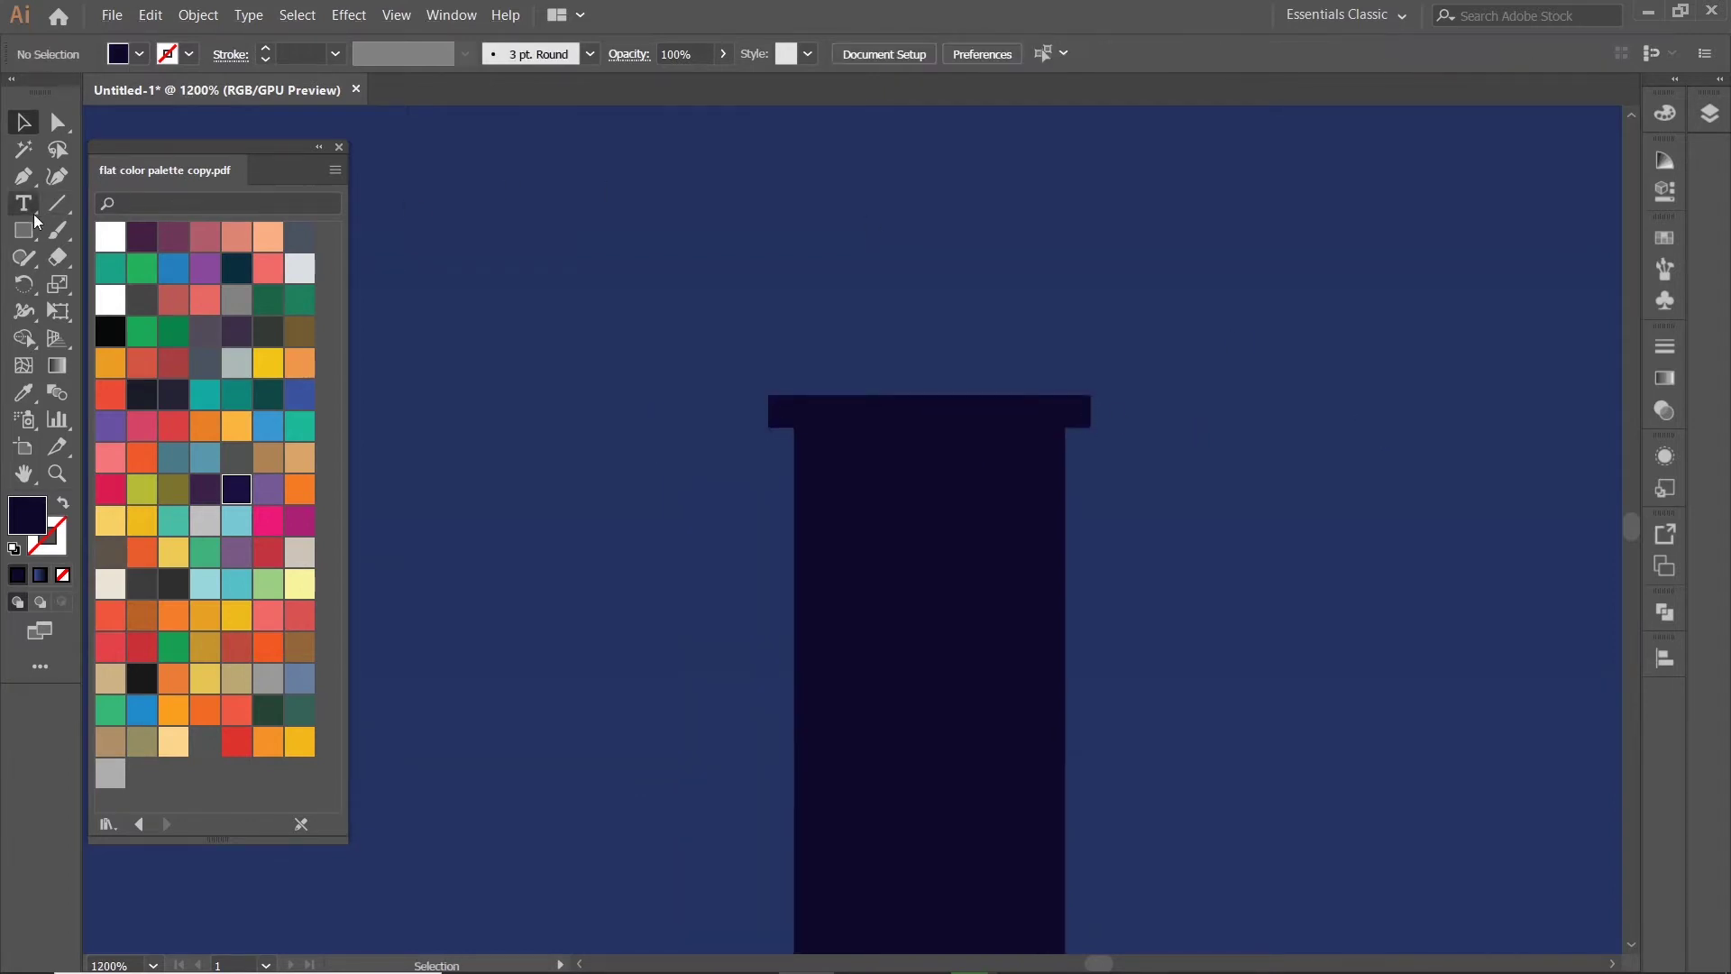
- Extend the column above the ledge with a new rectangle section
scroll(815, 255, "down", 1)
scroll(966, 221, "down", 2)
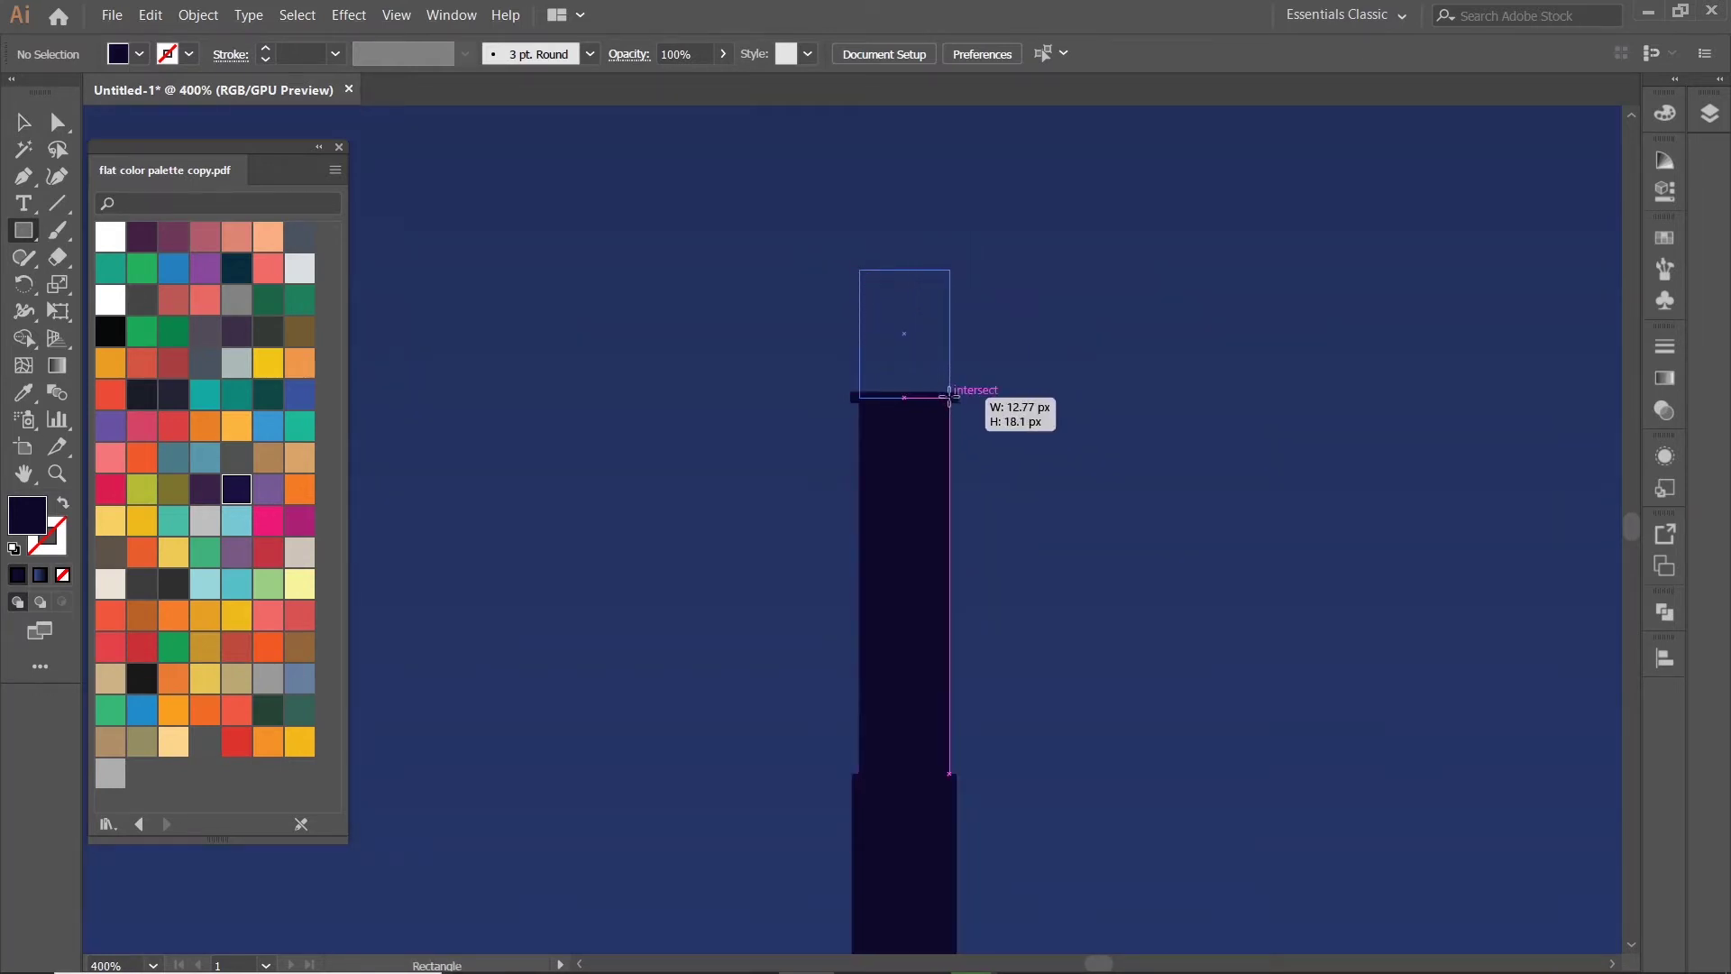
left_click_drag(949, 397, 949, 396)
left_click(1139, 289)
scroll(1019, 360, "up", 1)
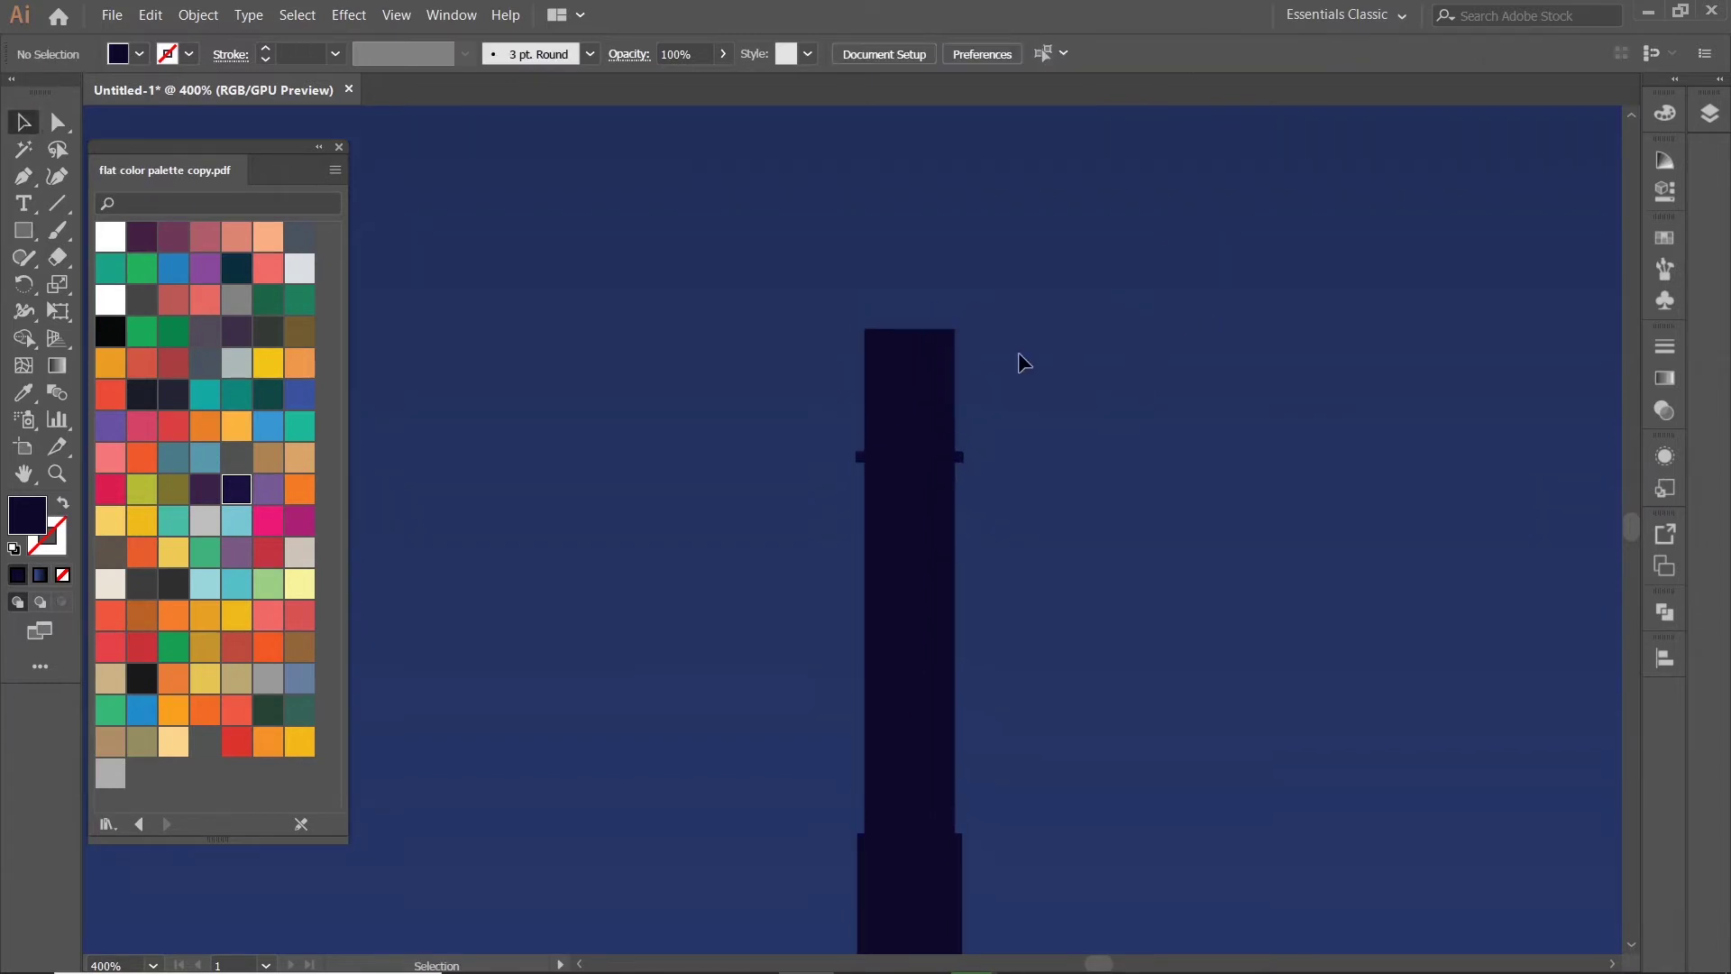
scroll(1019, 360, "up", 2)
- Place a copy of the ledge bar atop the tower as its cap
left_click(854, 552)
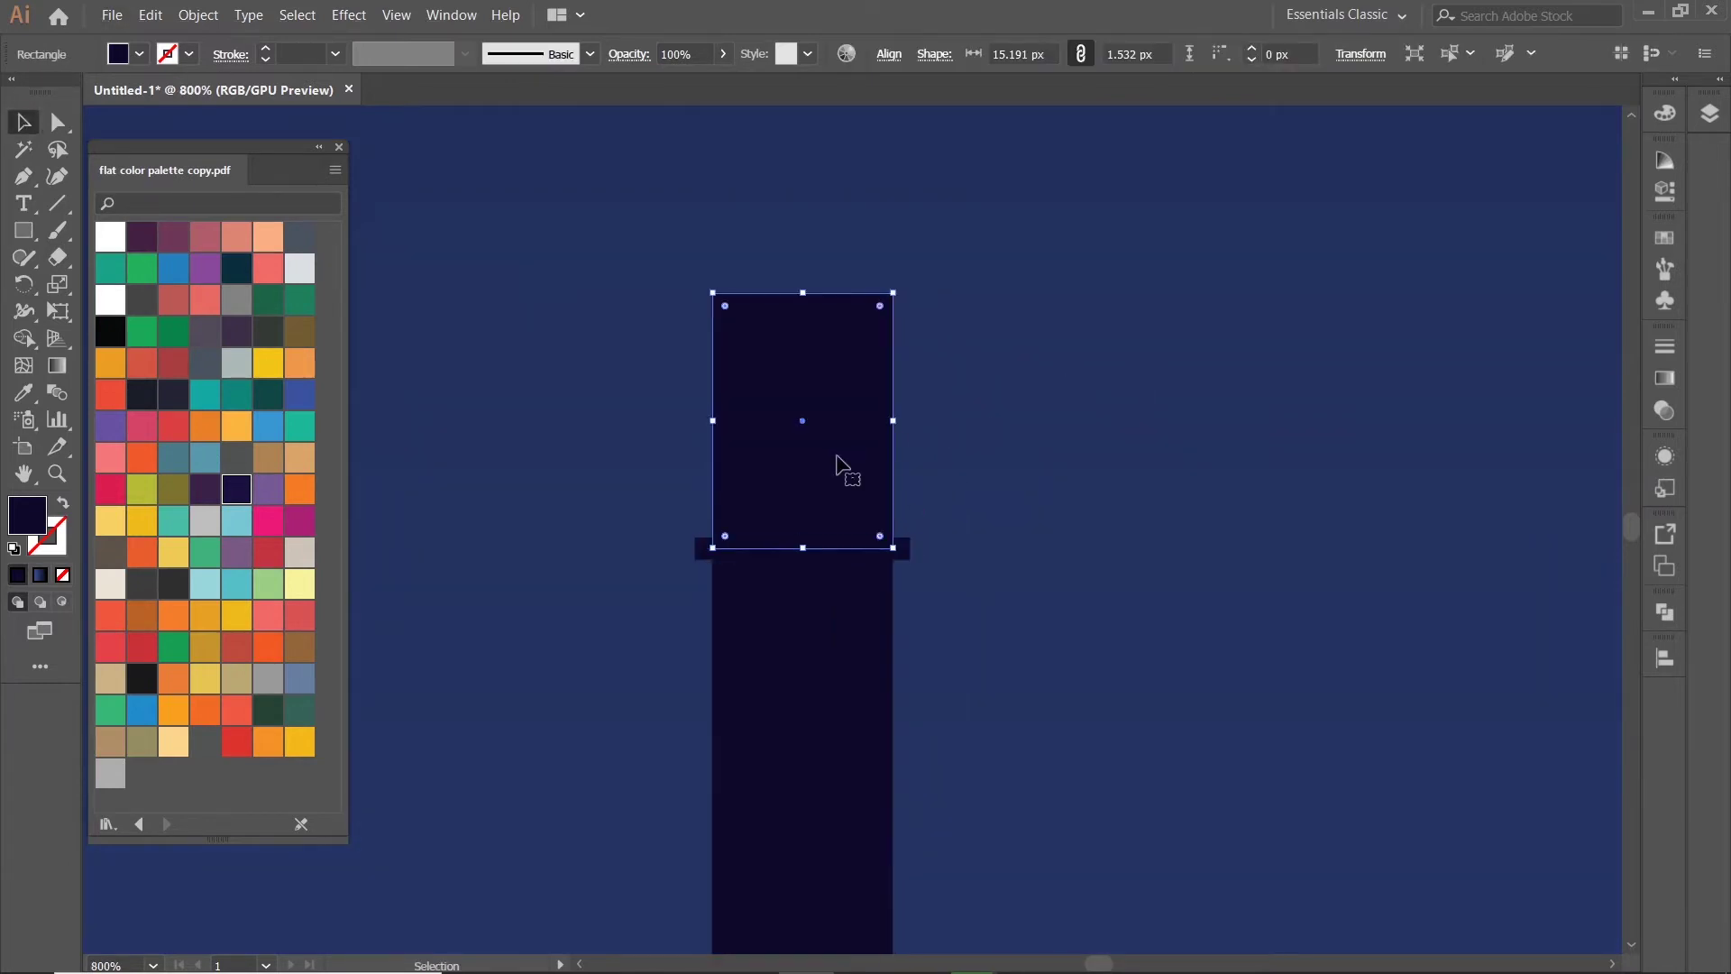
left_click(906, 550)
scroll(906, 550, "up", 3)
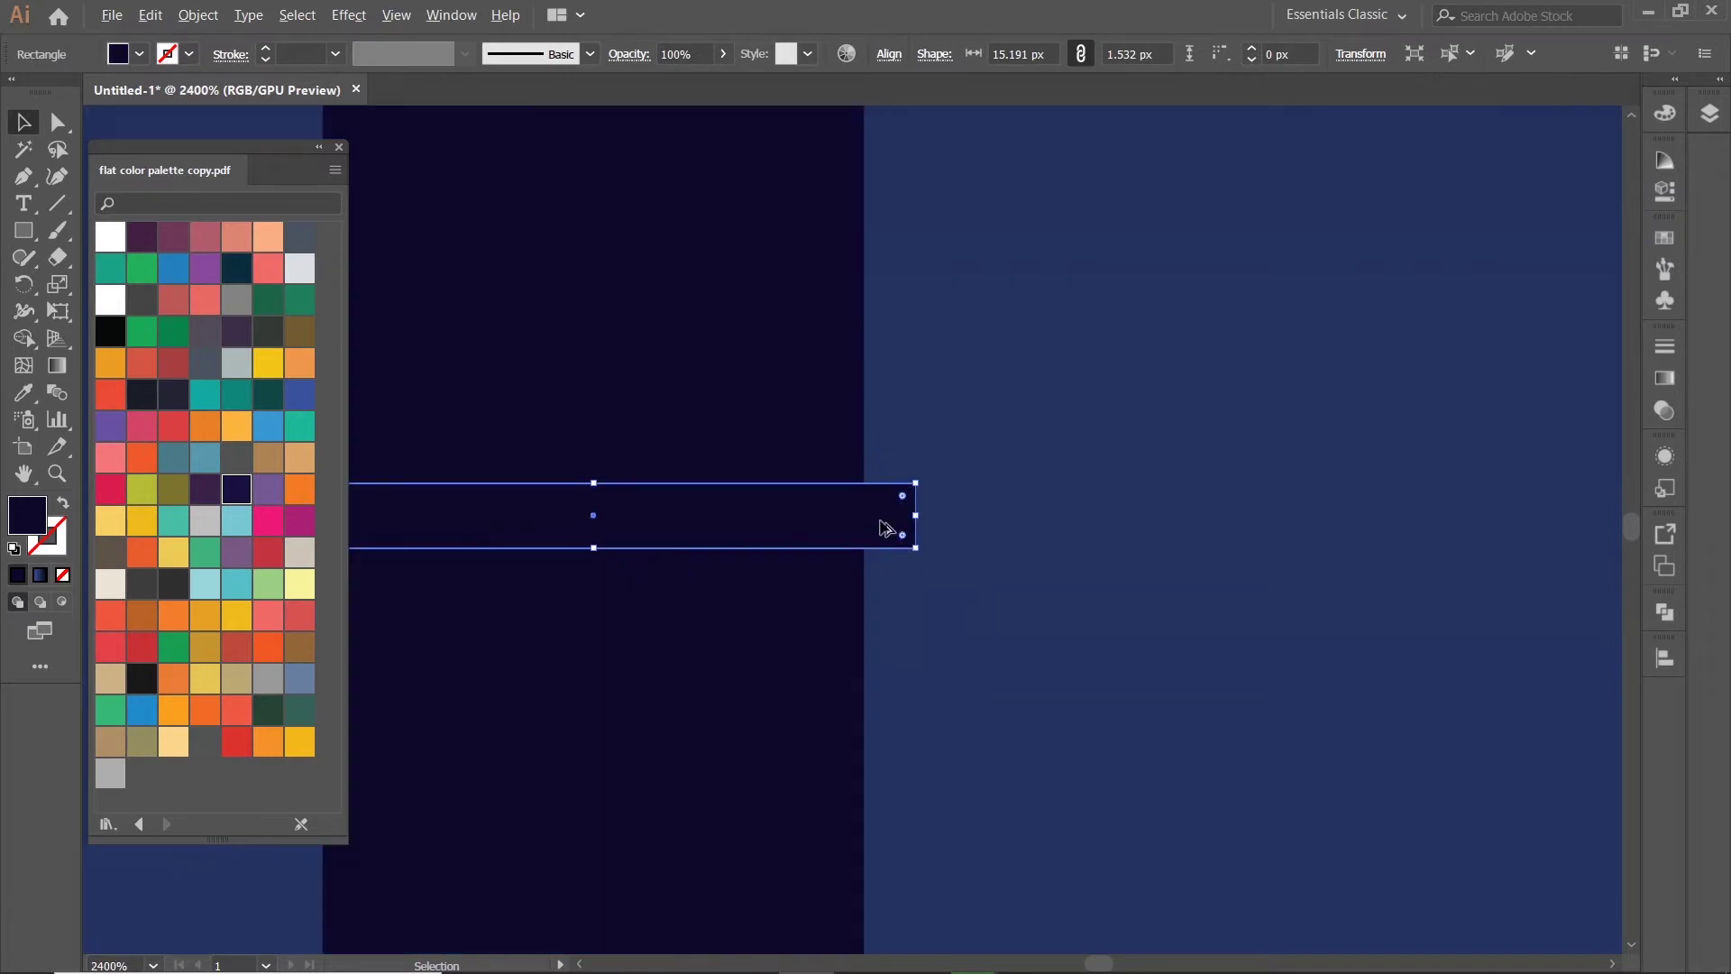
scroll(890, 525, "down", 5)
scroll(1163, 307, "up", 3)
mouse_move(1092, 478)
left_mouse_down()
mouse_move(1003, 236)
mouse_move(965, 204)
left_mouse_up()
scroll(1111, 336, "down", 5)
scroll(1148, 339, "down", 3)
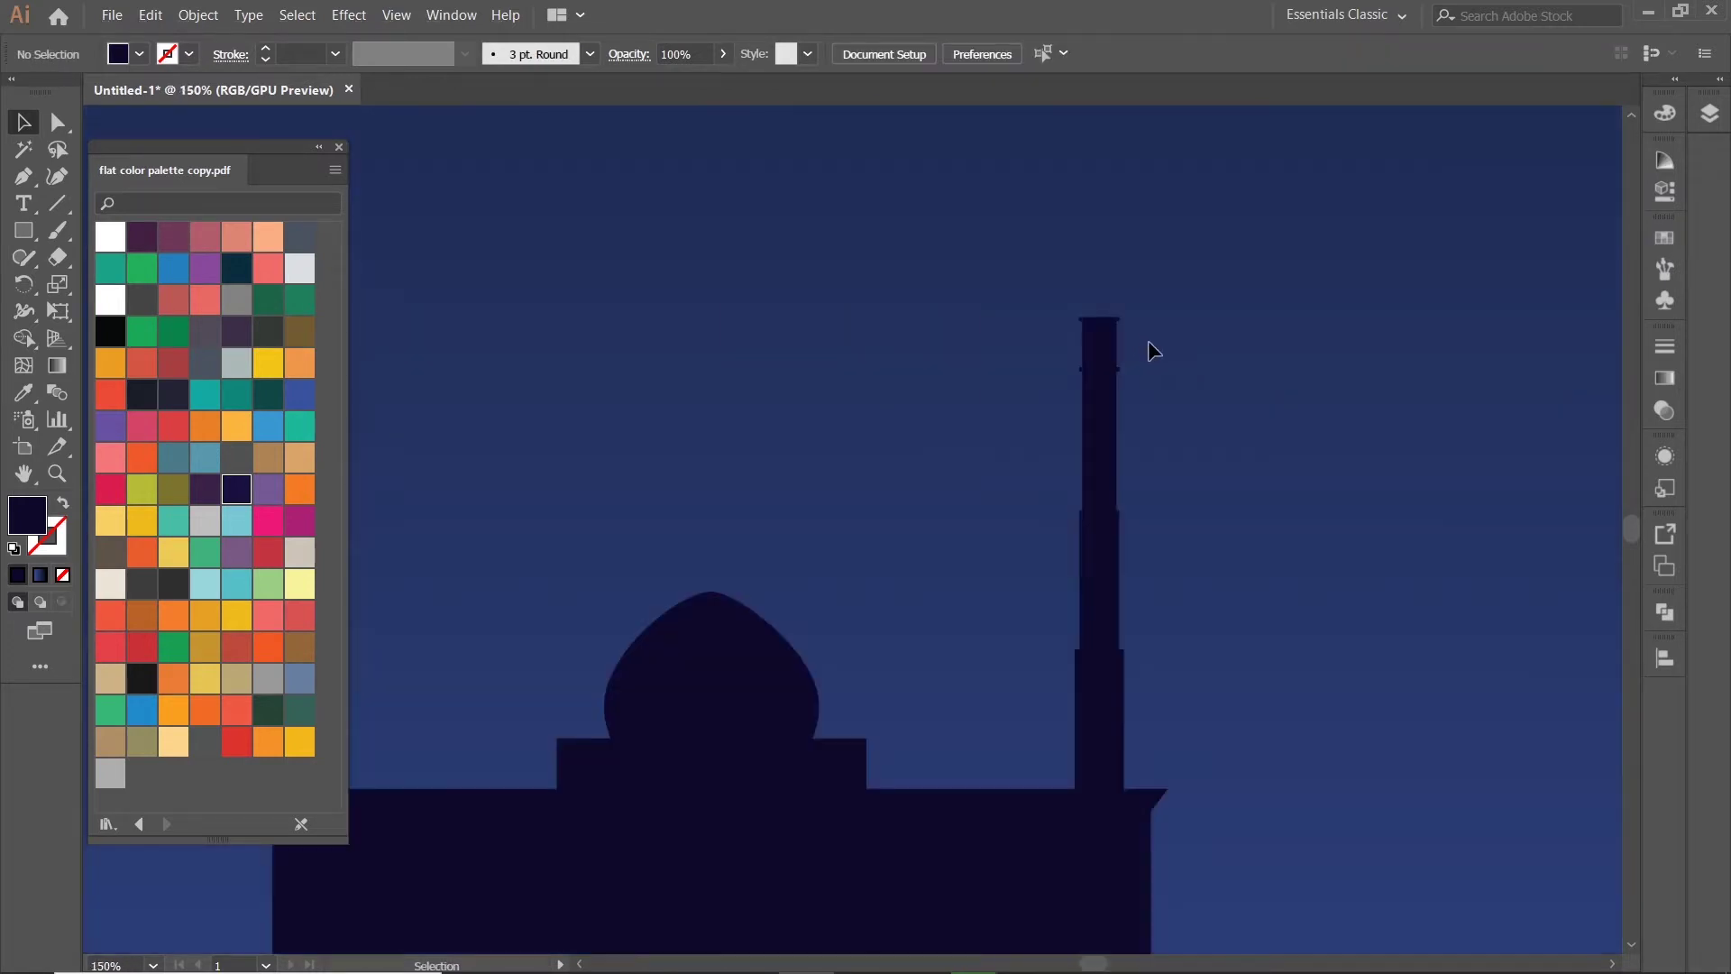
scroll(1164, 325, "down", 1)
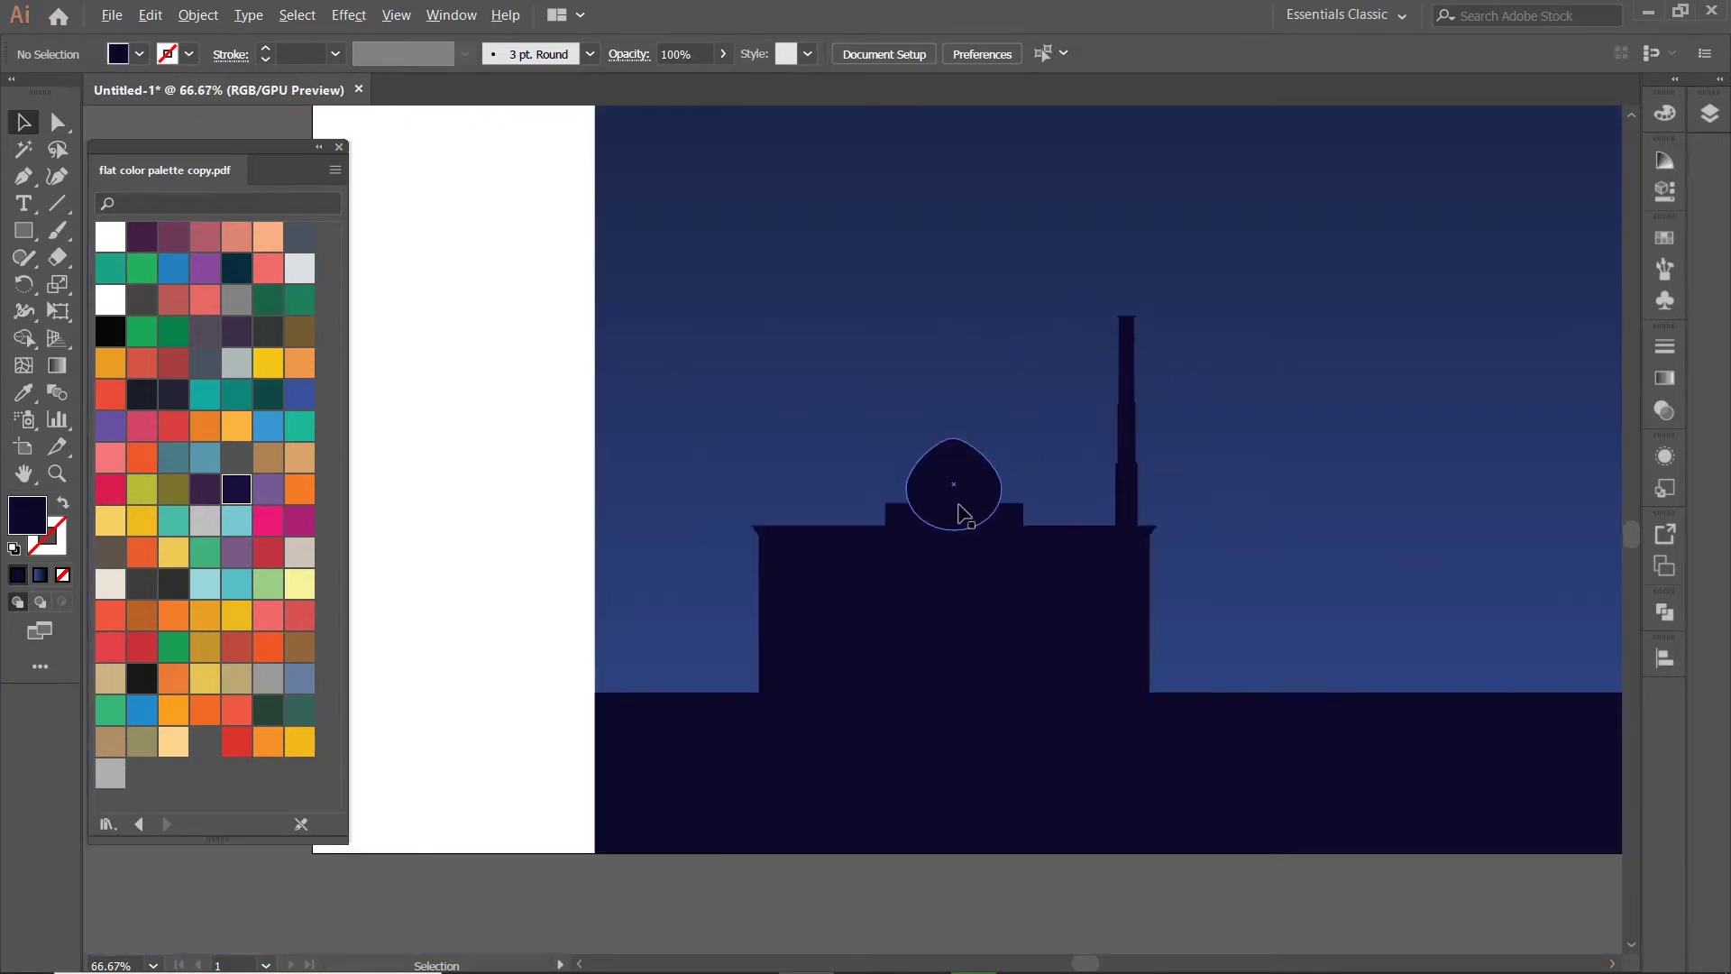
scroll(962, 514, "up", 2)
- Copy the dome above the mosque and shrink it into a small finial
scroll(1163, 371, "up", 2)
left_click(1016, 559)
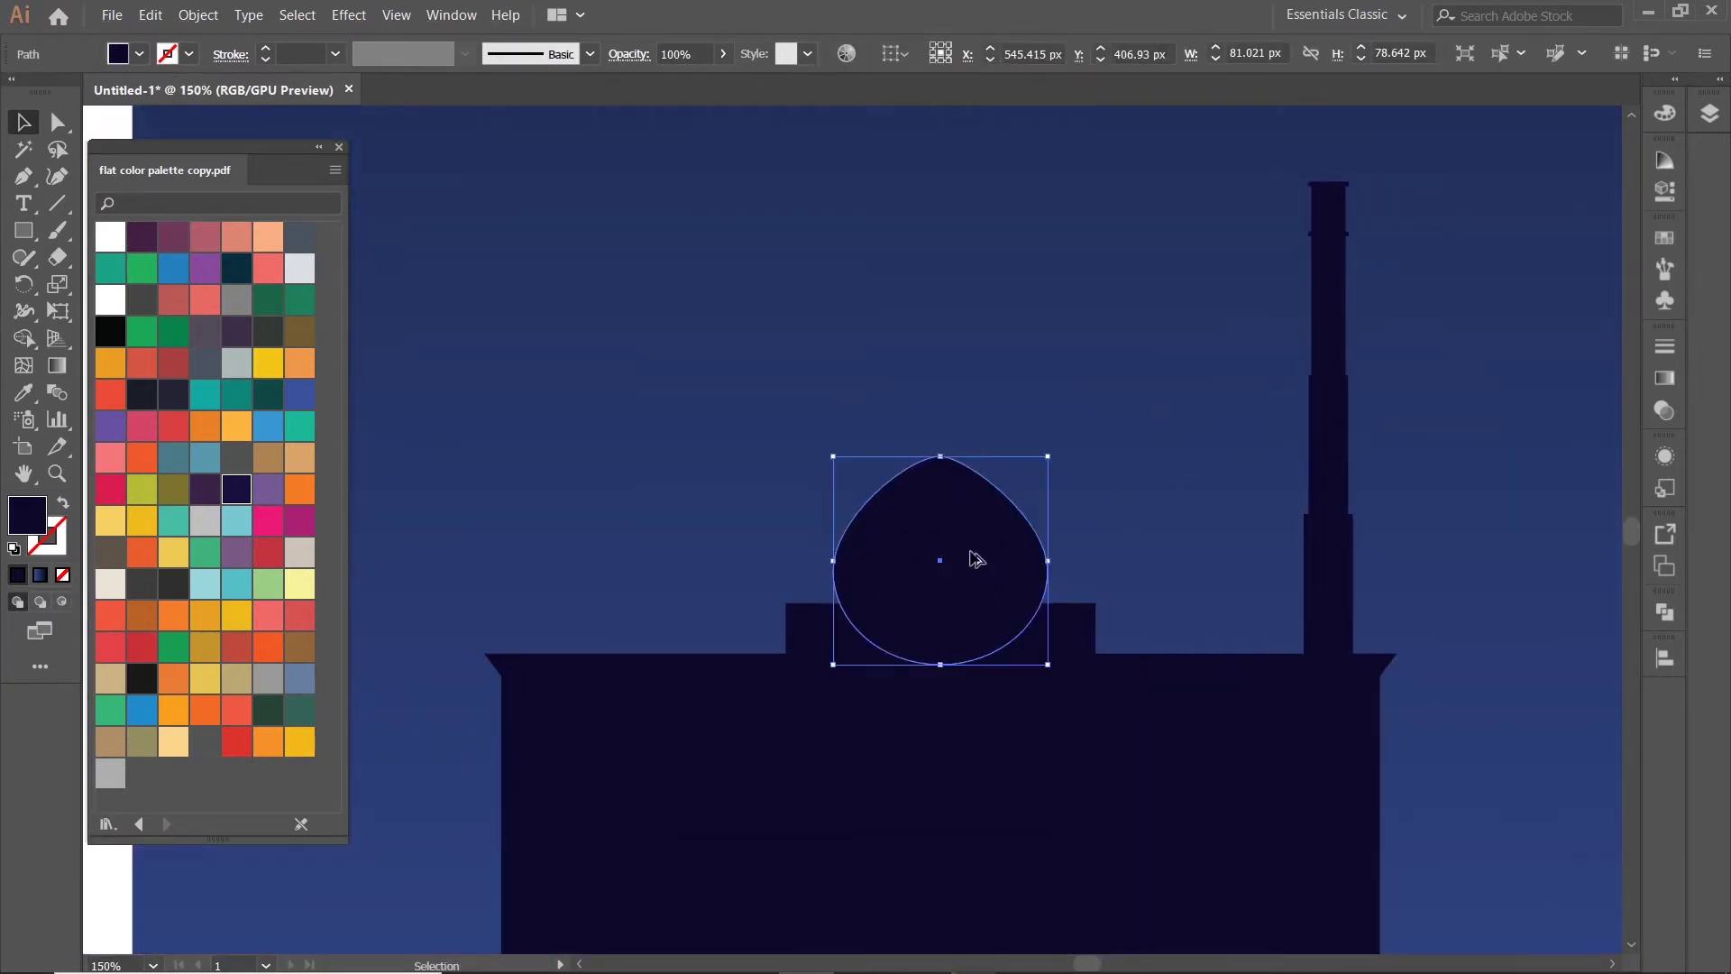
left_click_drag(976, 558, 976, 269)
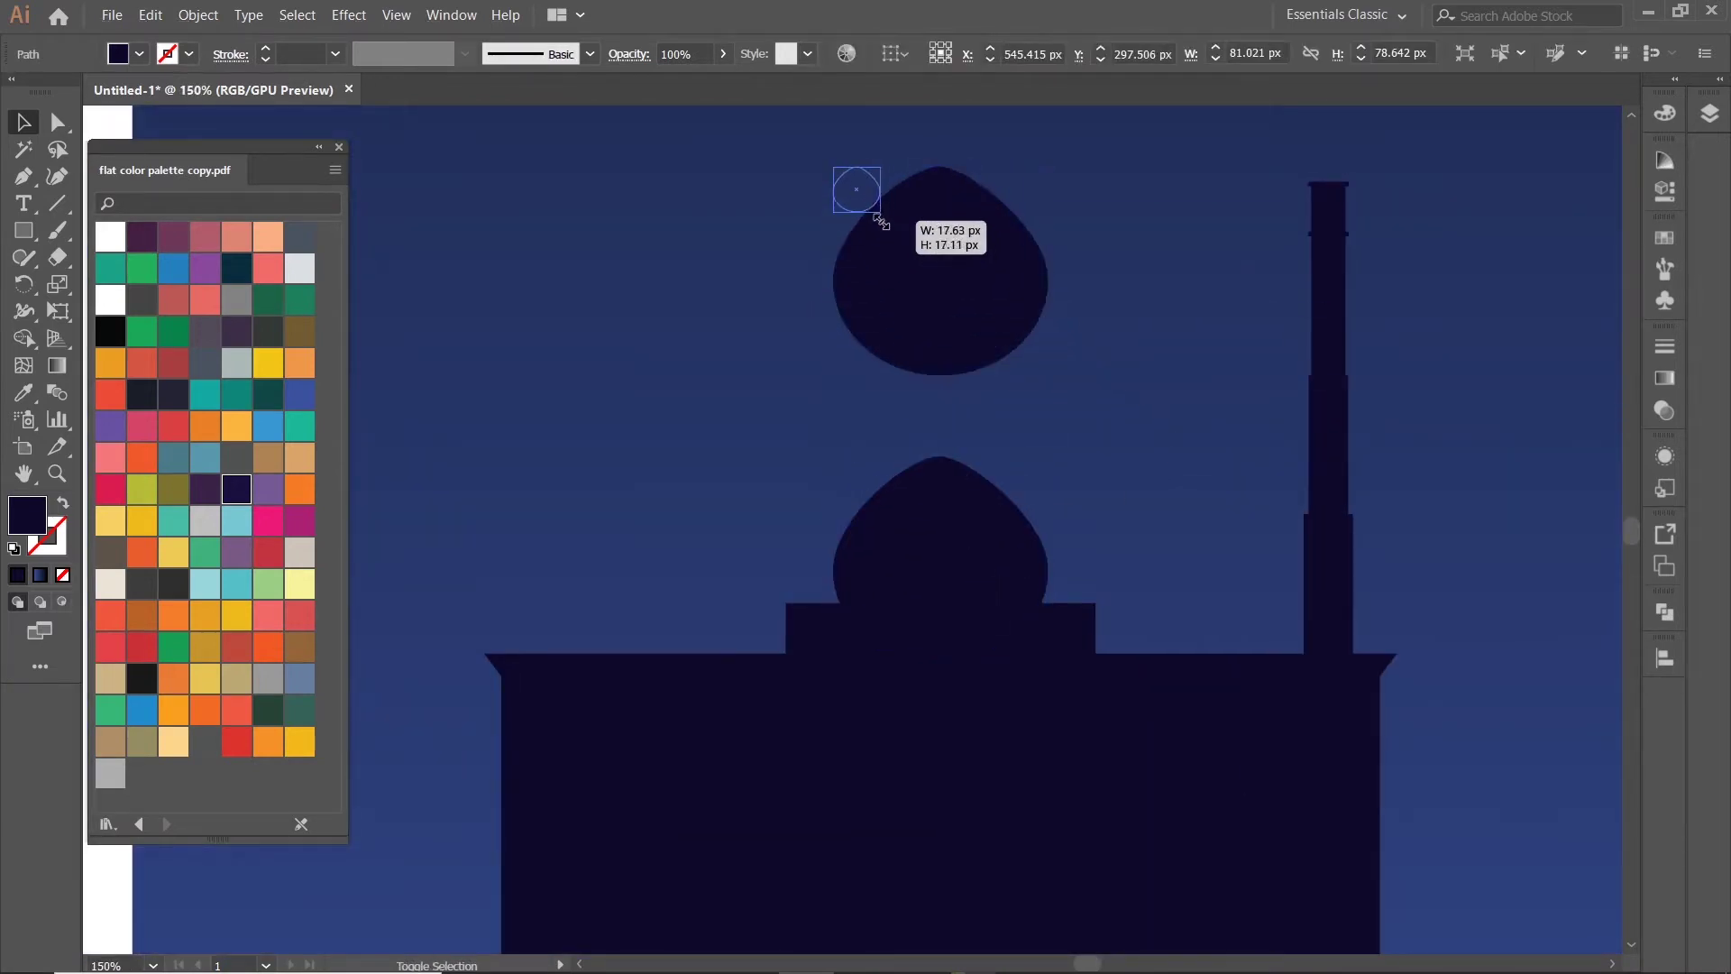
mouse_move(1046, 375)
left_mouse_down()
mouse_move(872, 205)
mouse_move(938, 381)
left_mouse_up()
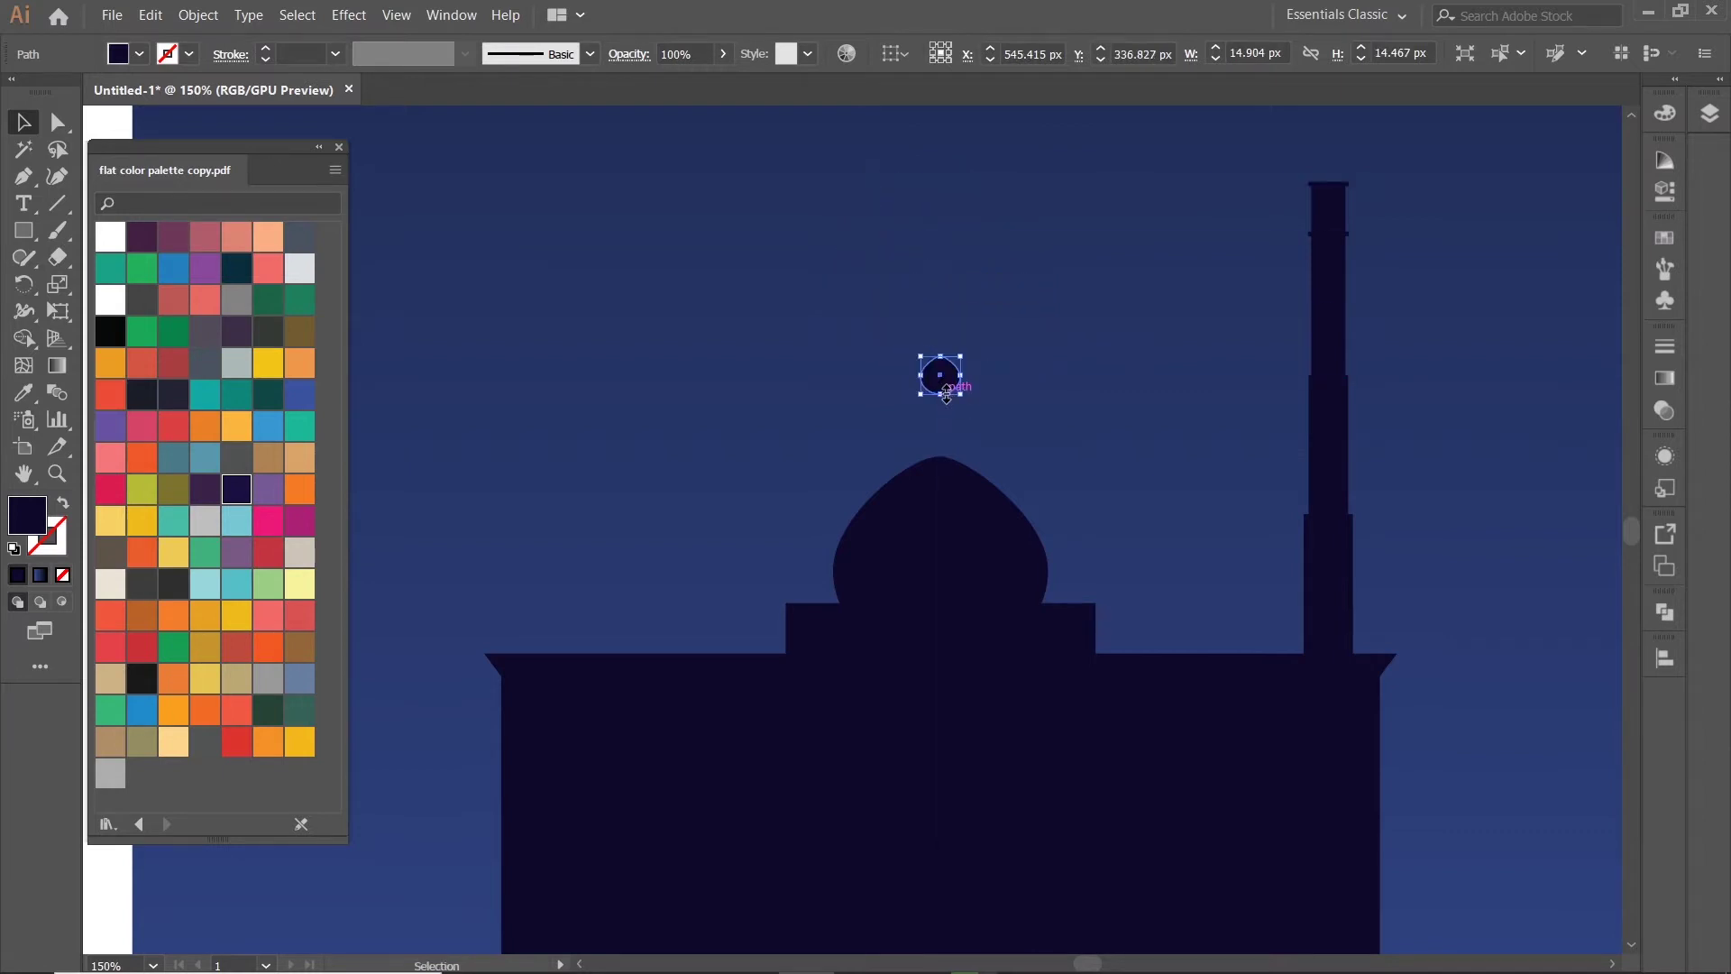
left_click(1042, 377)
scroll(1040, 380, "down", 2)
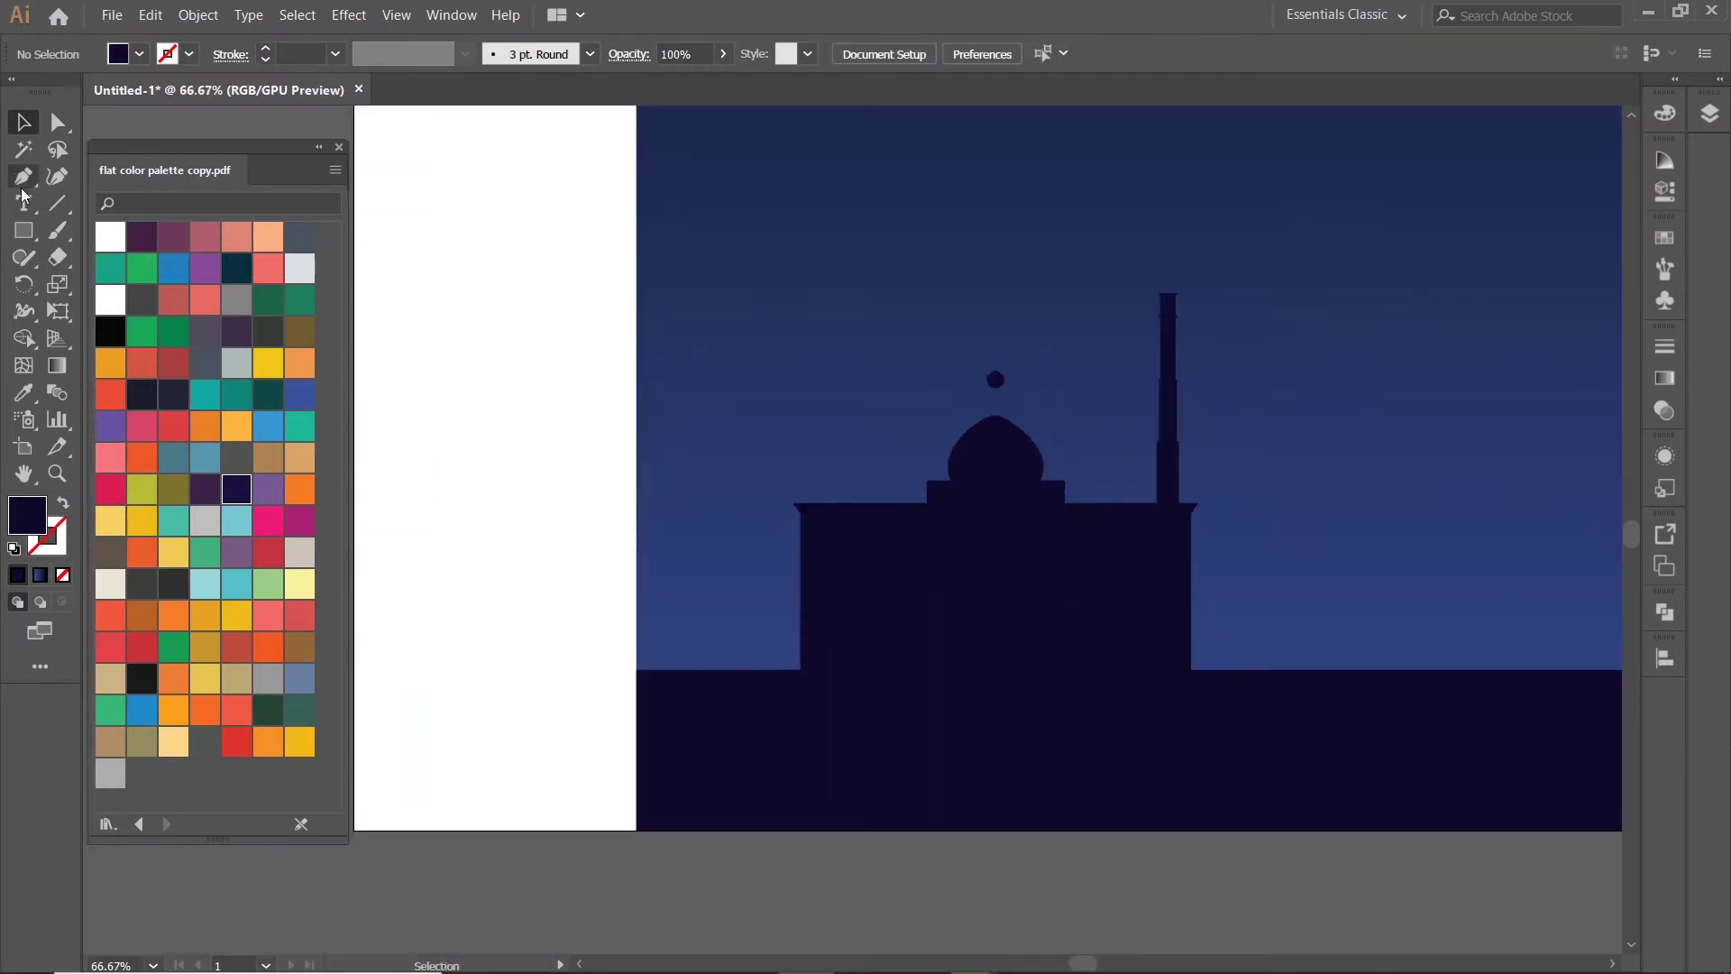
scroll(798, 399, "up", 2)
scroll(982, 410, "down", 1)
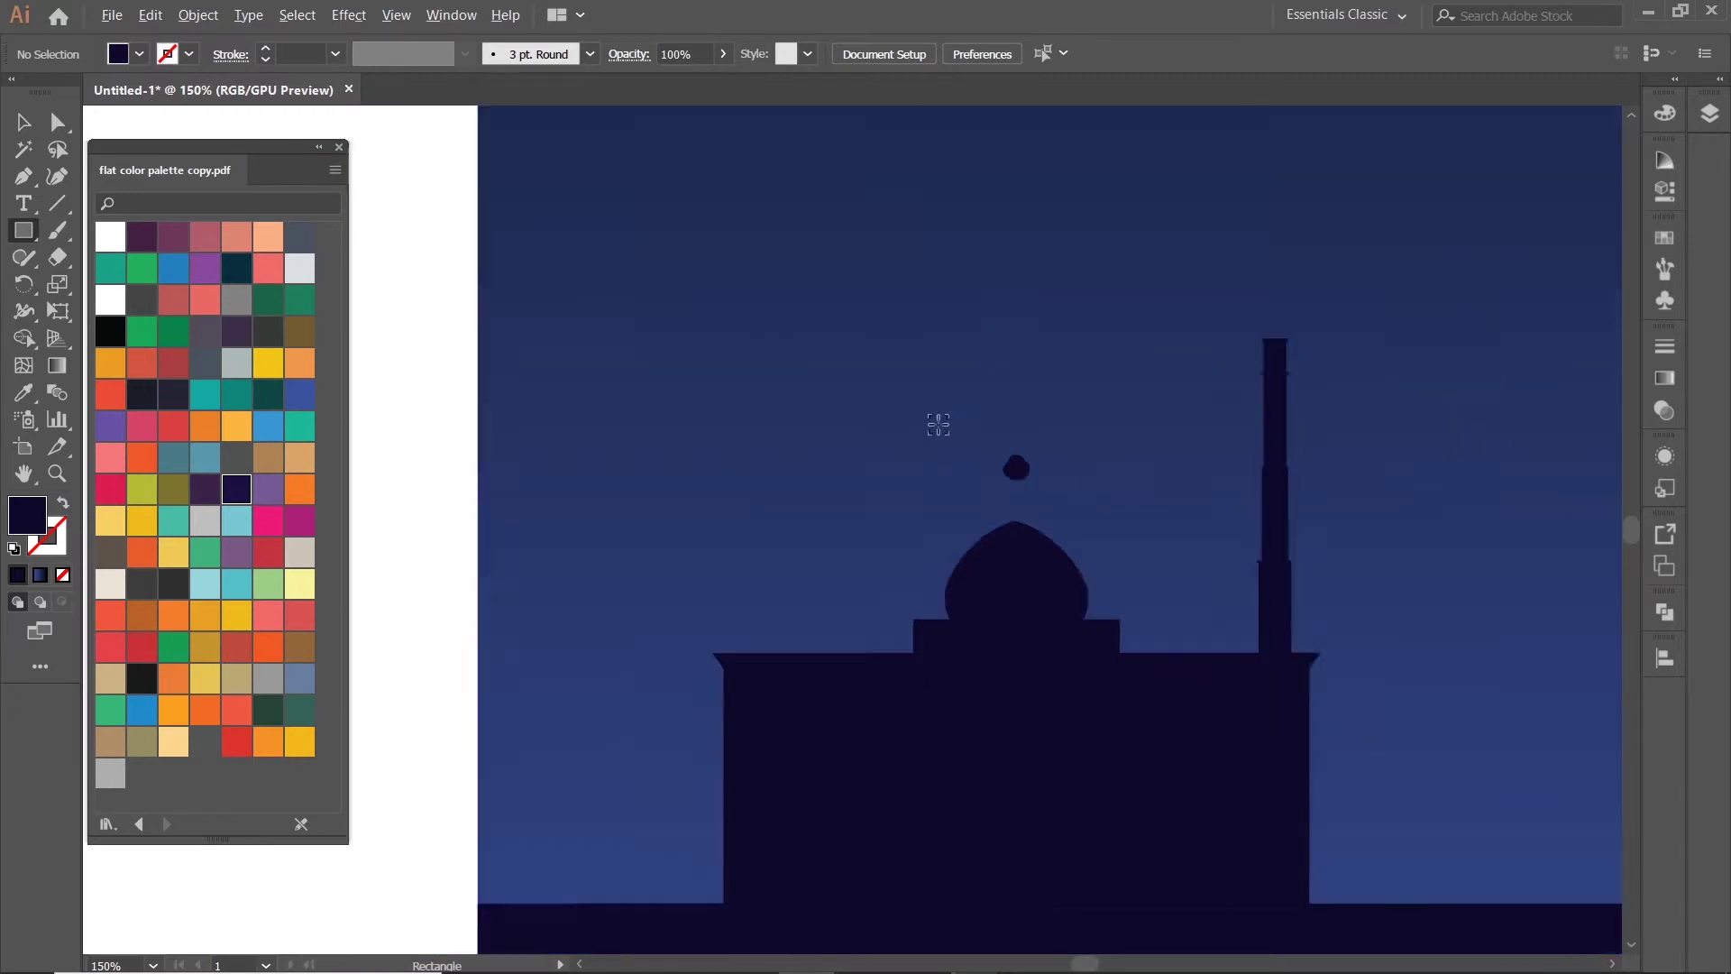
scroll(940, 421, "down", 1)
- Draw a thin tall spire bar above the finial and shorten it by lowering its top
left_click_drag(961, 225, 971, 408)
key("a")
scroll(990, 230, "up", 3)
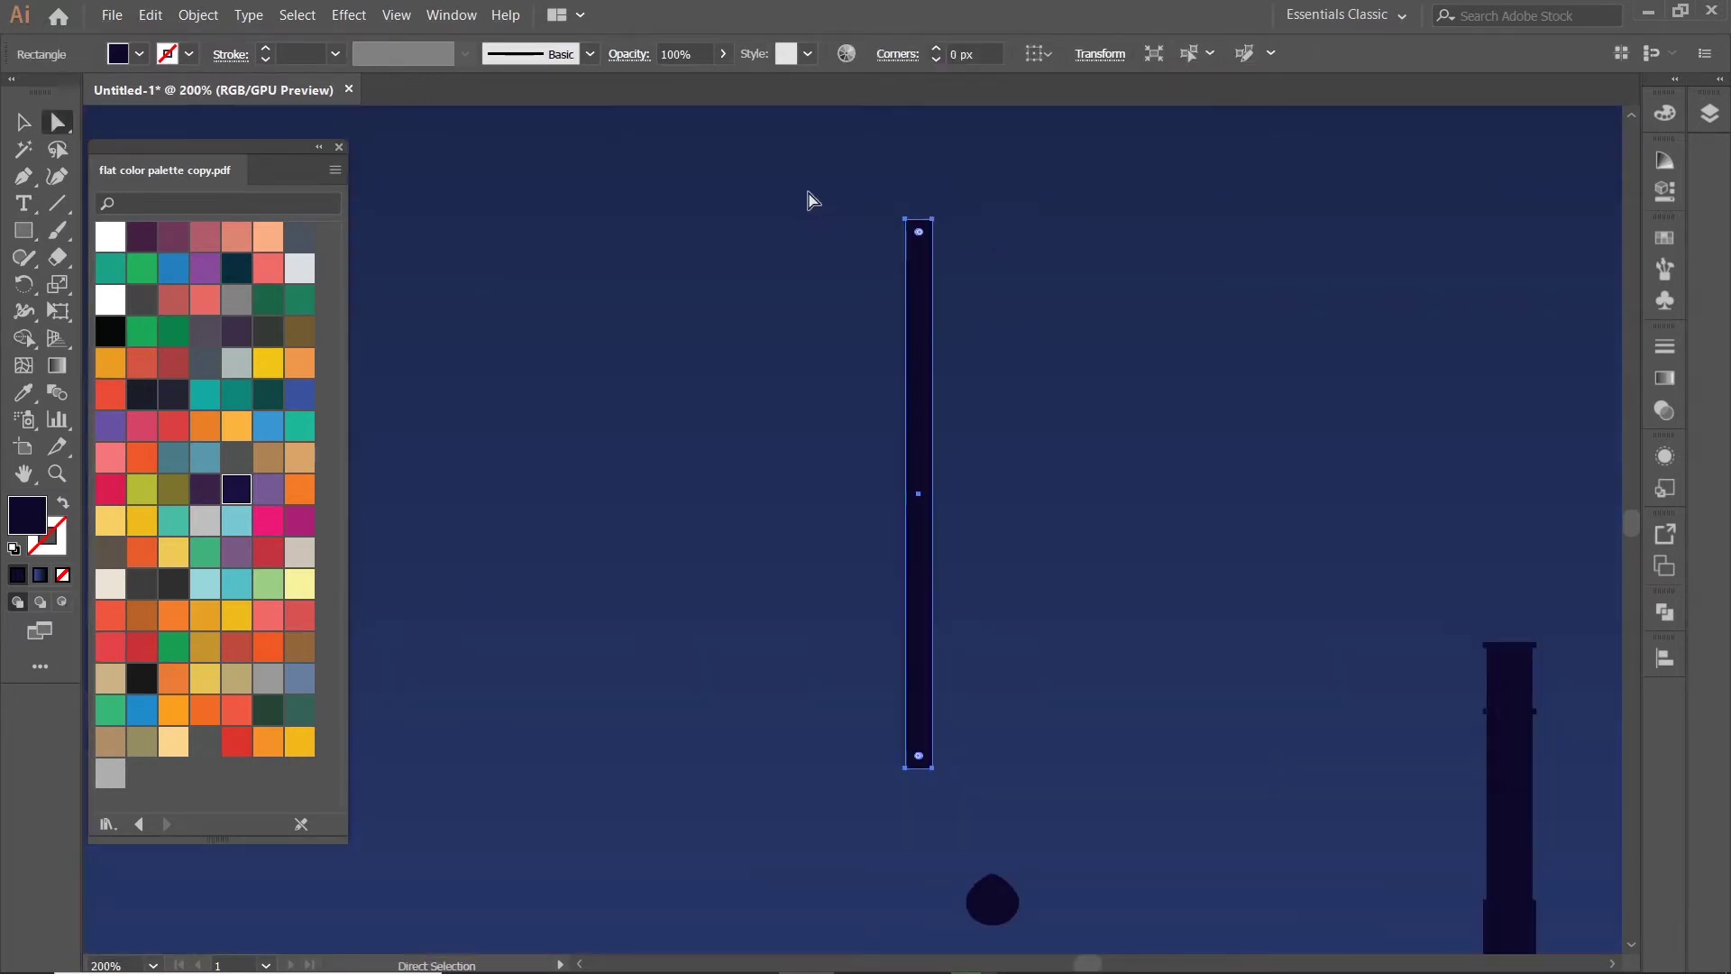
key("v")
left_click_drag(921, 220, 921, 283)
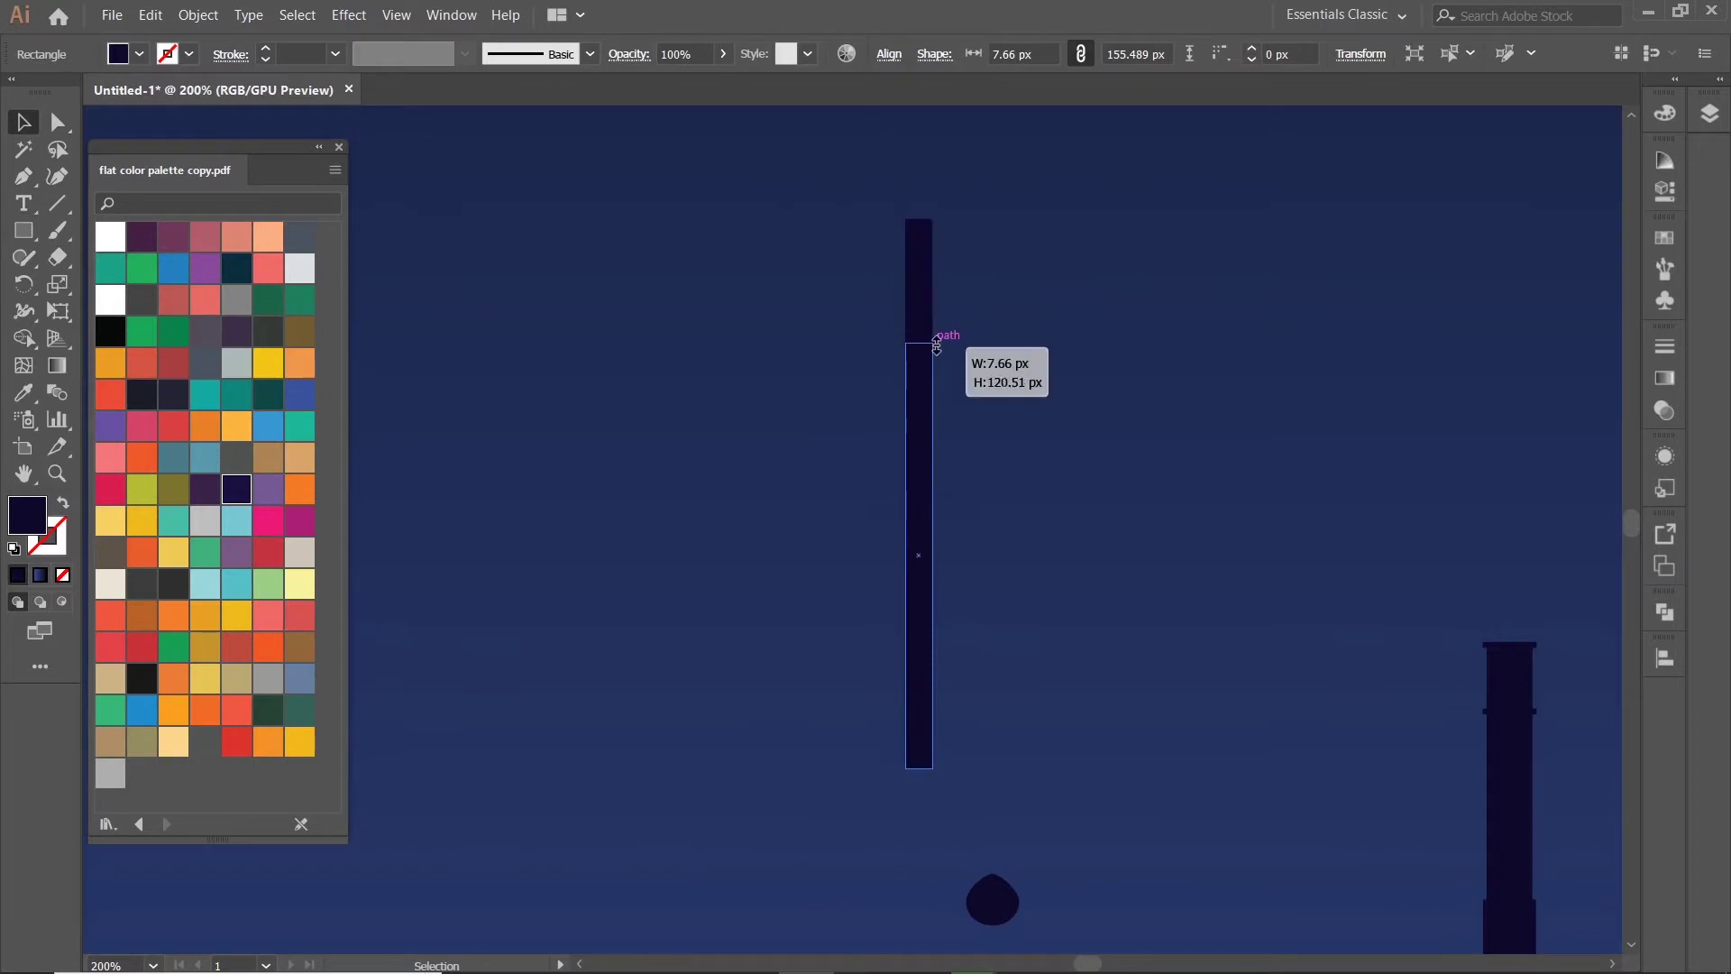
scroll(947, 347, "down", 2)
scroll(916, 282, "up", 2)
scroll(910, 289, "up", 1)
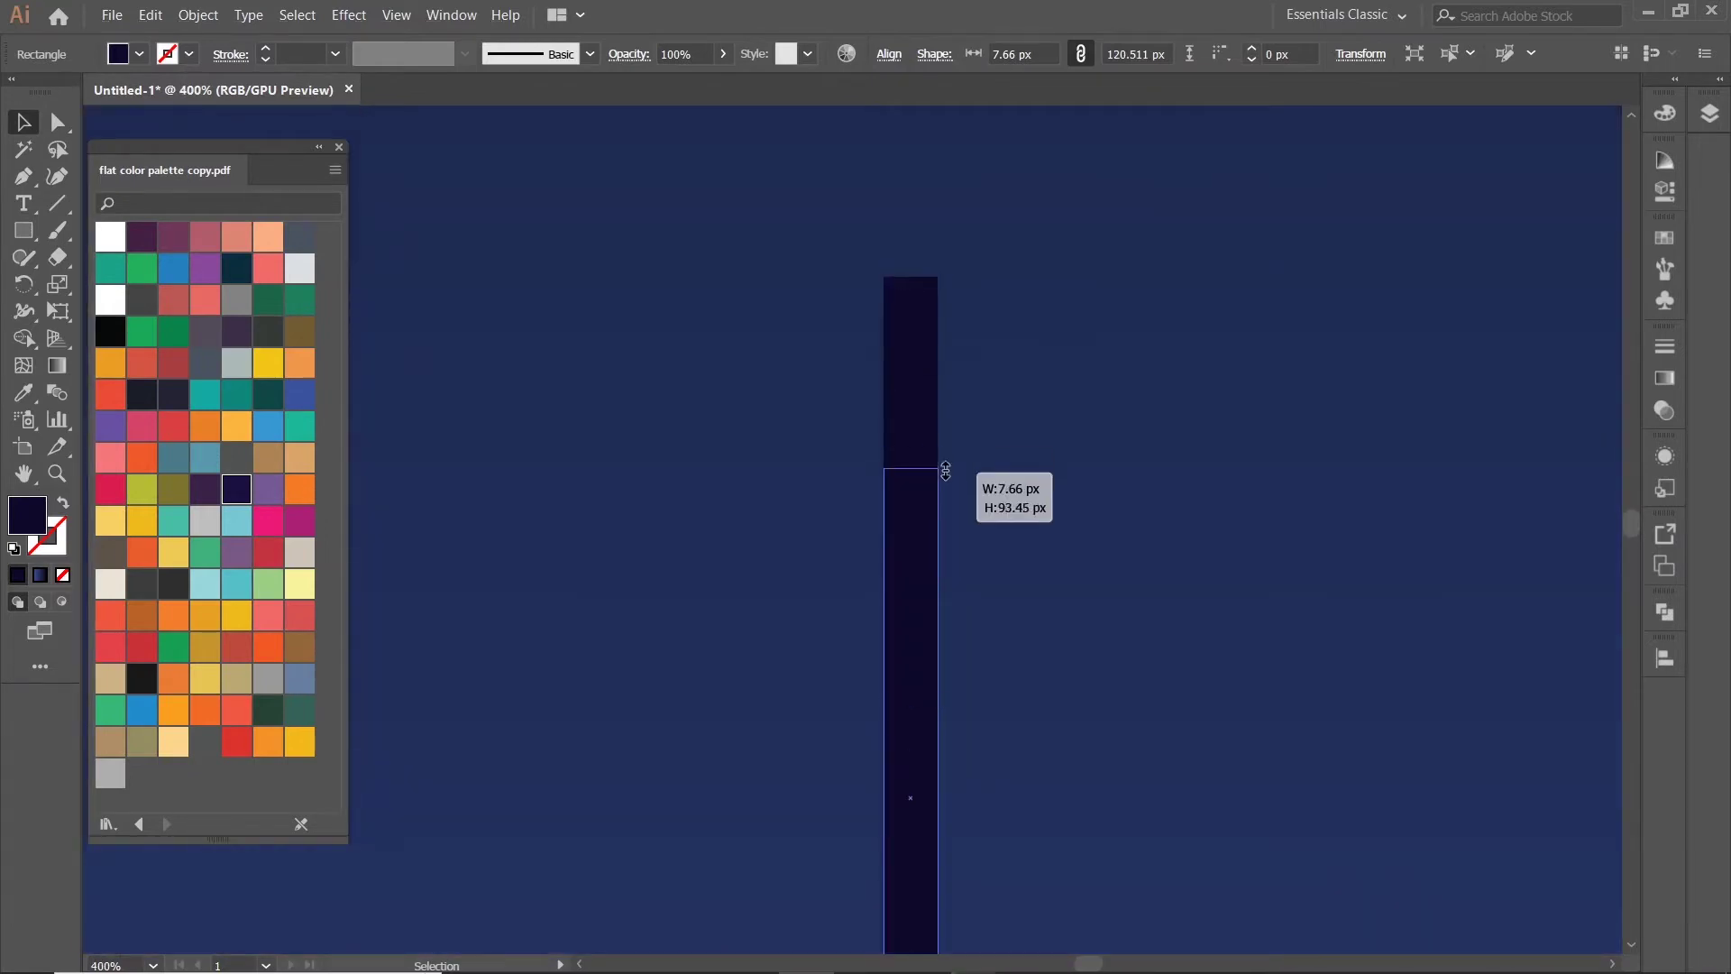
left_click_drag(944, 471, 945, 470)
scroll(945, 471, "down", 3)
scroll(947, 460, "up", 3)
- Pinch the bar's top anchors into a point and draw a 50 px circle above the spire
key("a")
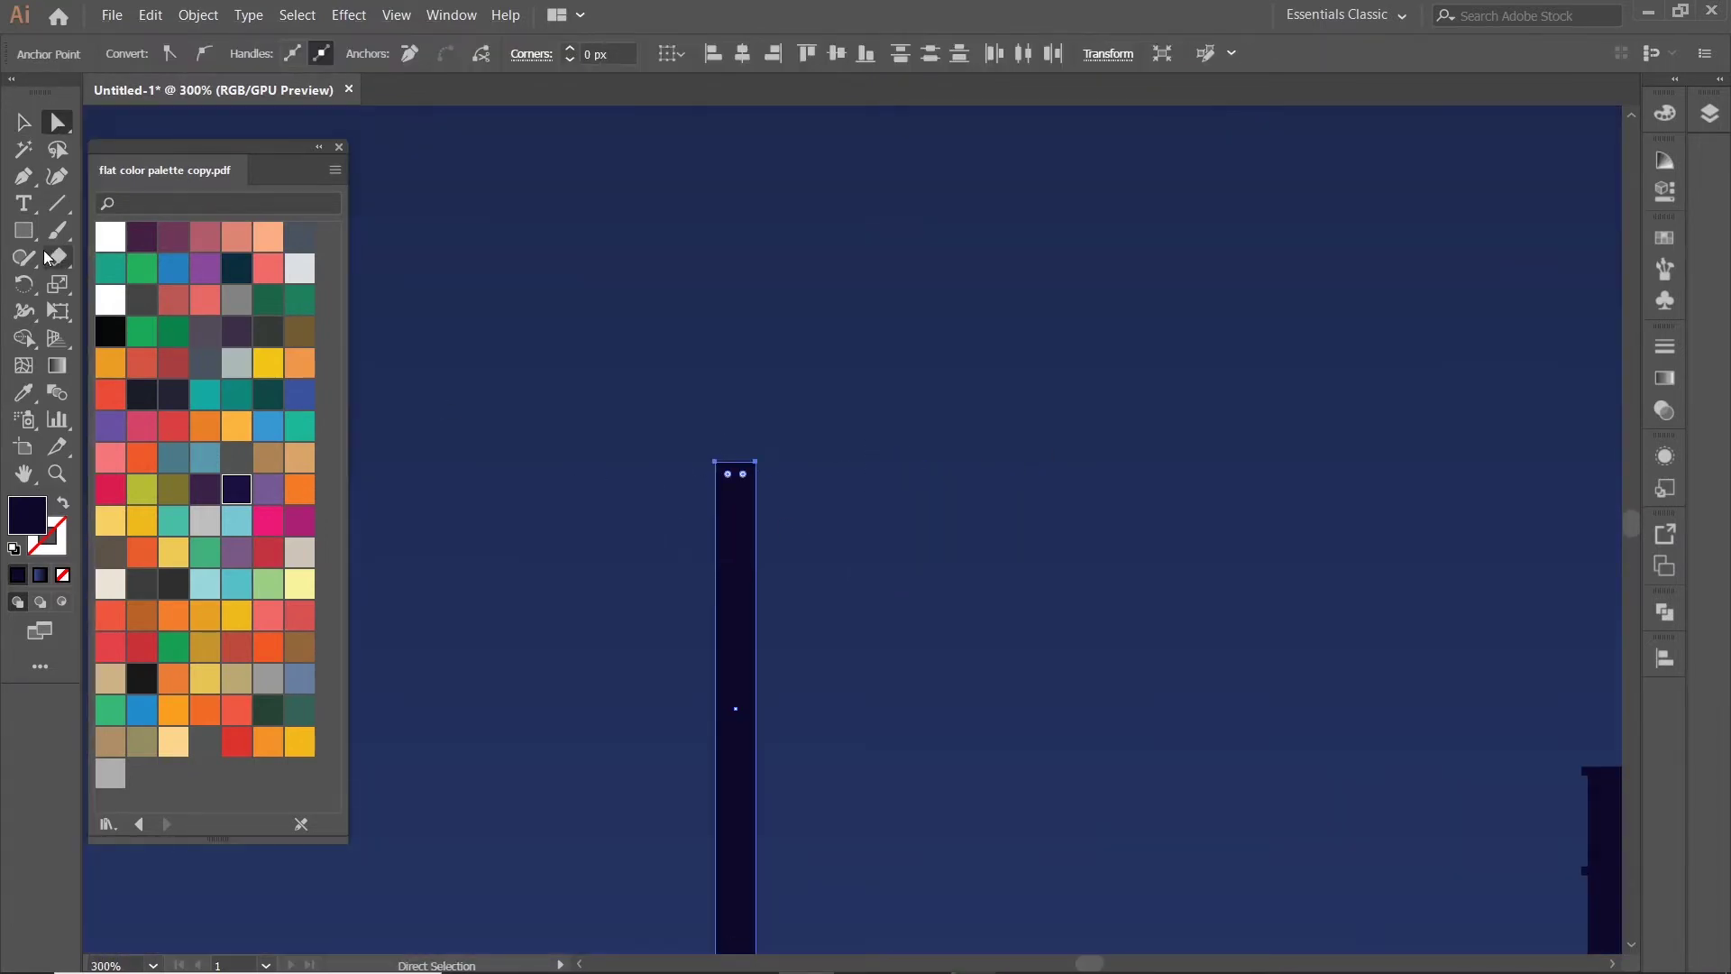
left_click(57, 283)
scroll(718, 466, "up", 4)
left_click_drag(868, 445, 824, 448)
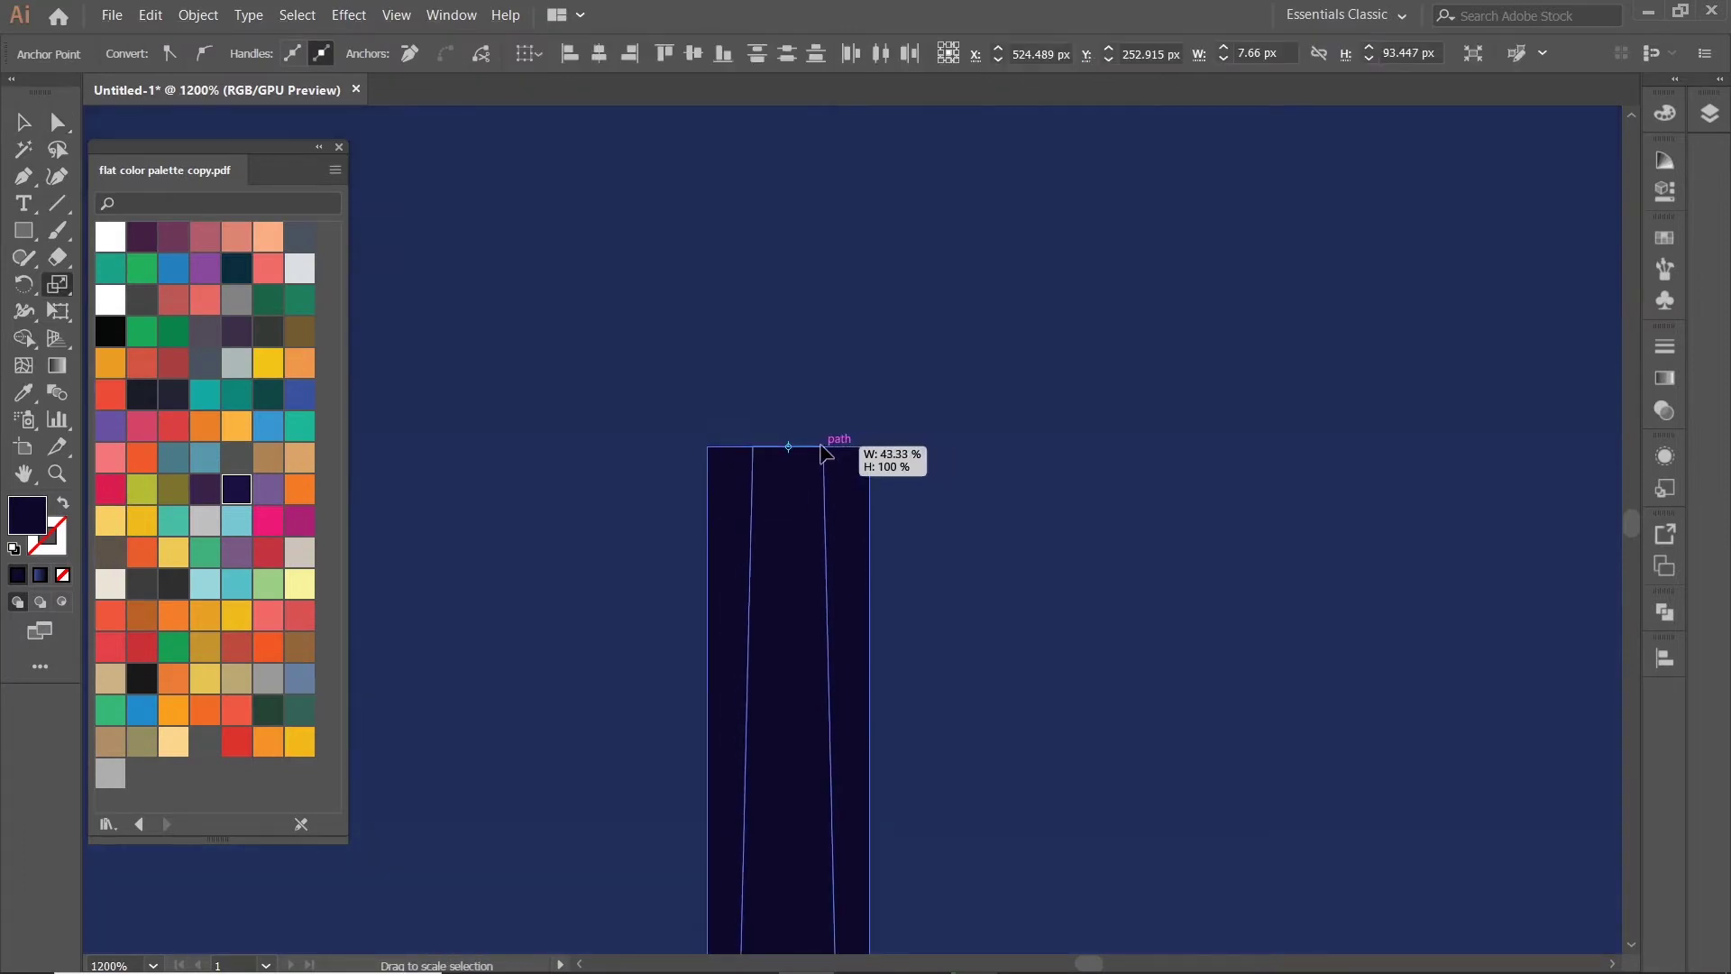
scroll(823, 448, "down", 6)
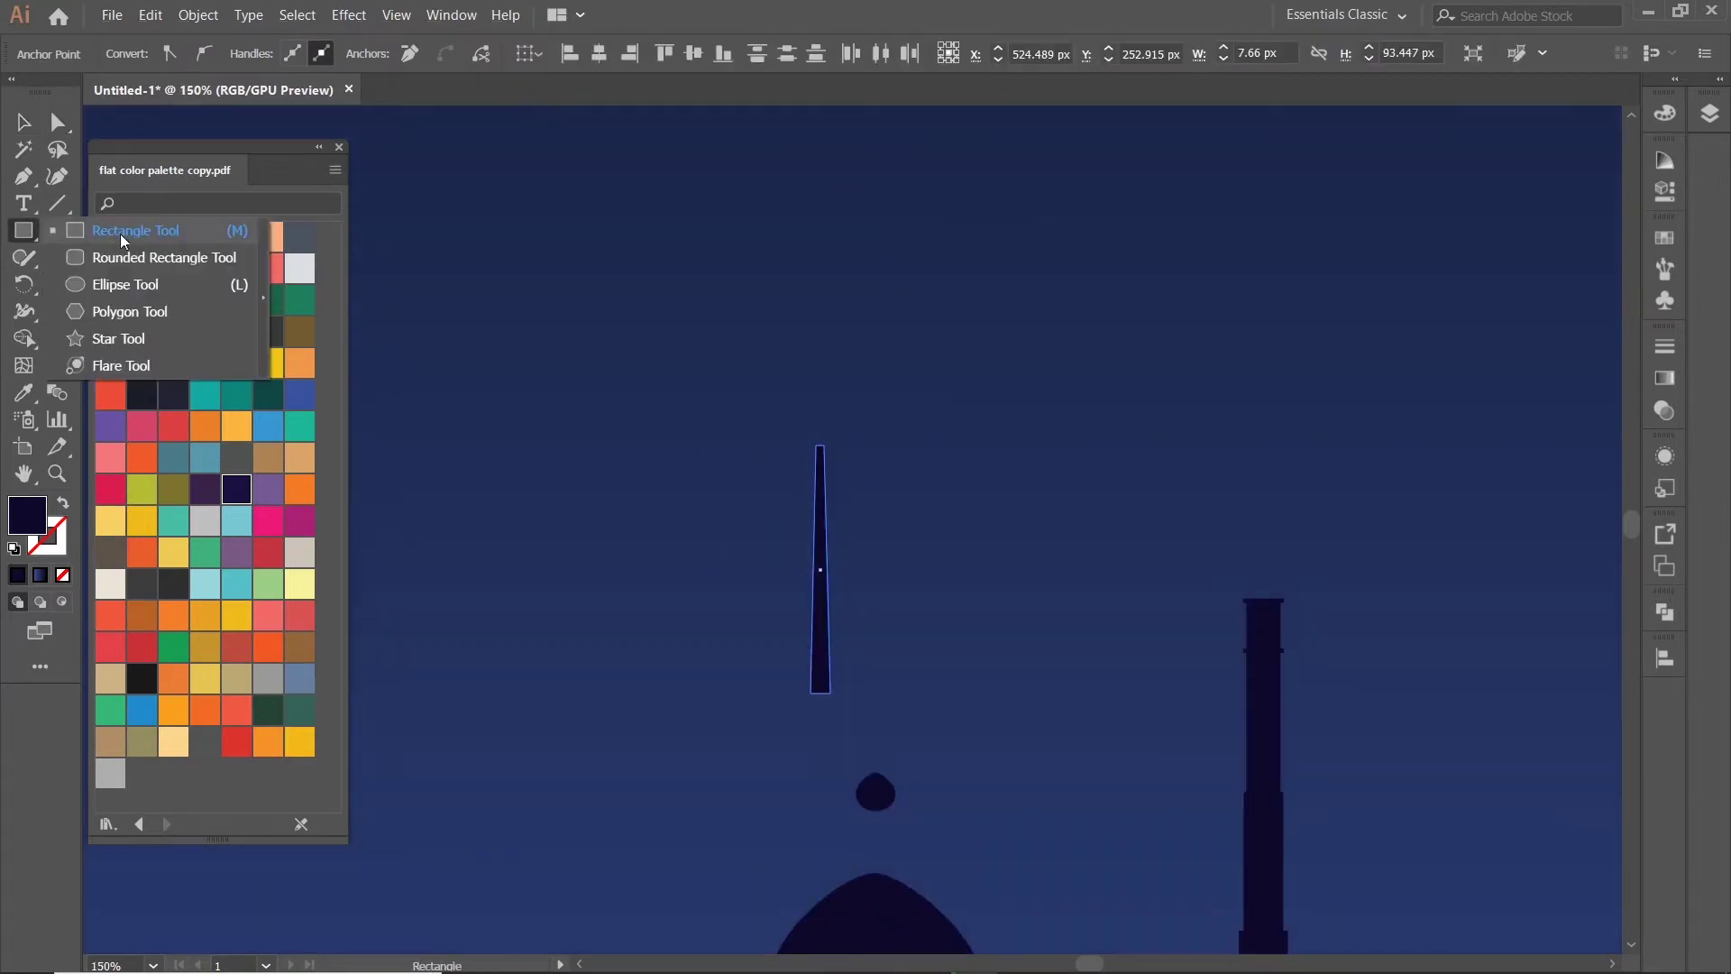
left_click_drag(24, 230, 136, 282)
mouse_move(852, 282)
left_mouse_down()
mouse_move(919, 327)
mouse_move(845, 262)
left_mouse_up()
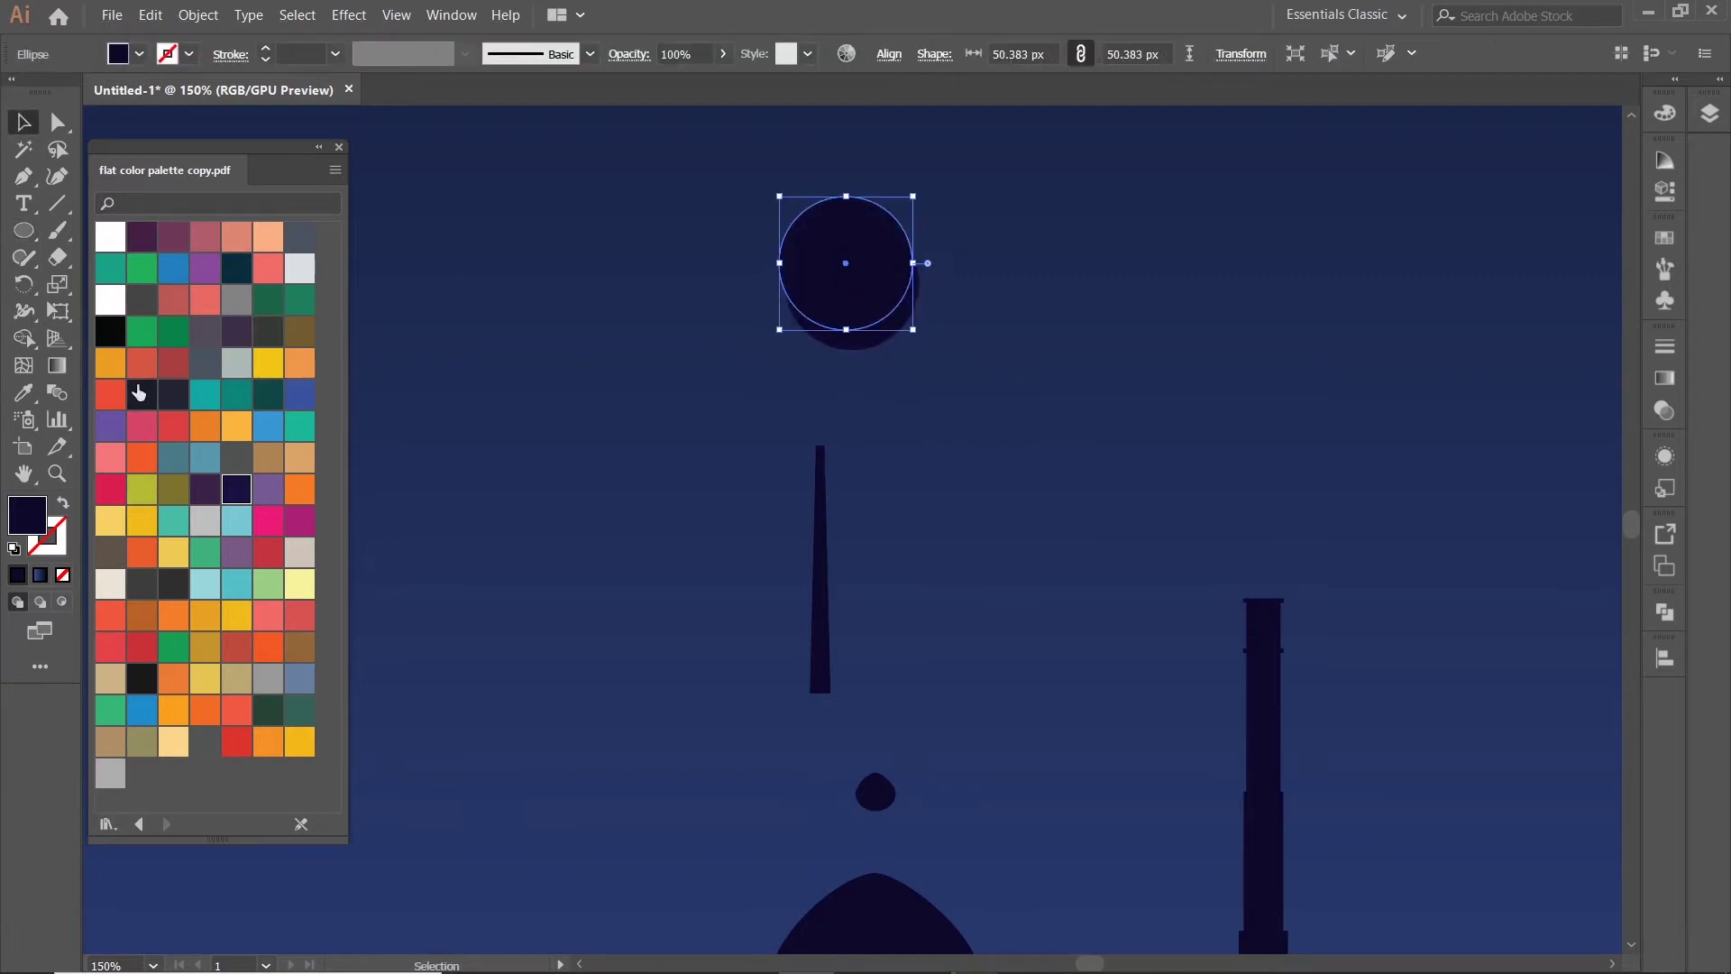
- Colour the duplicate circle red, offset it up-left and shrink it proportionally
left_click(173, 363)
scroll(981, 294, "up", 2)
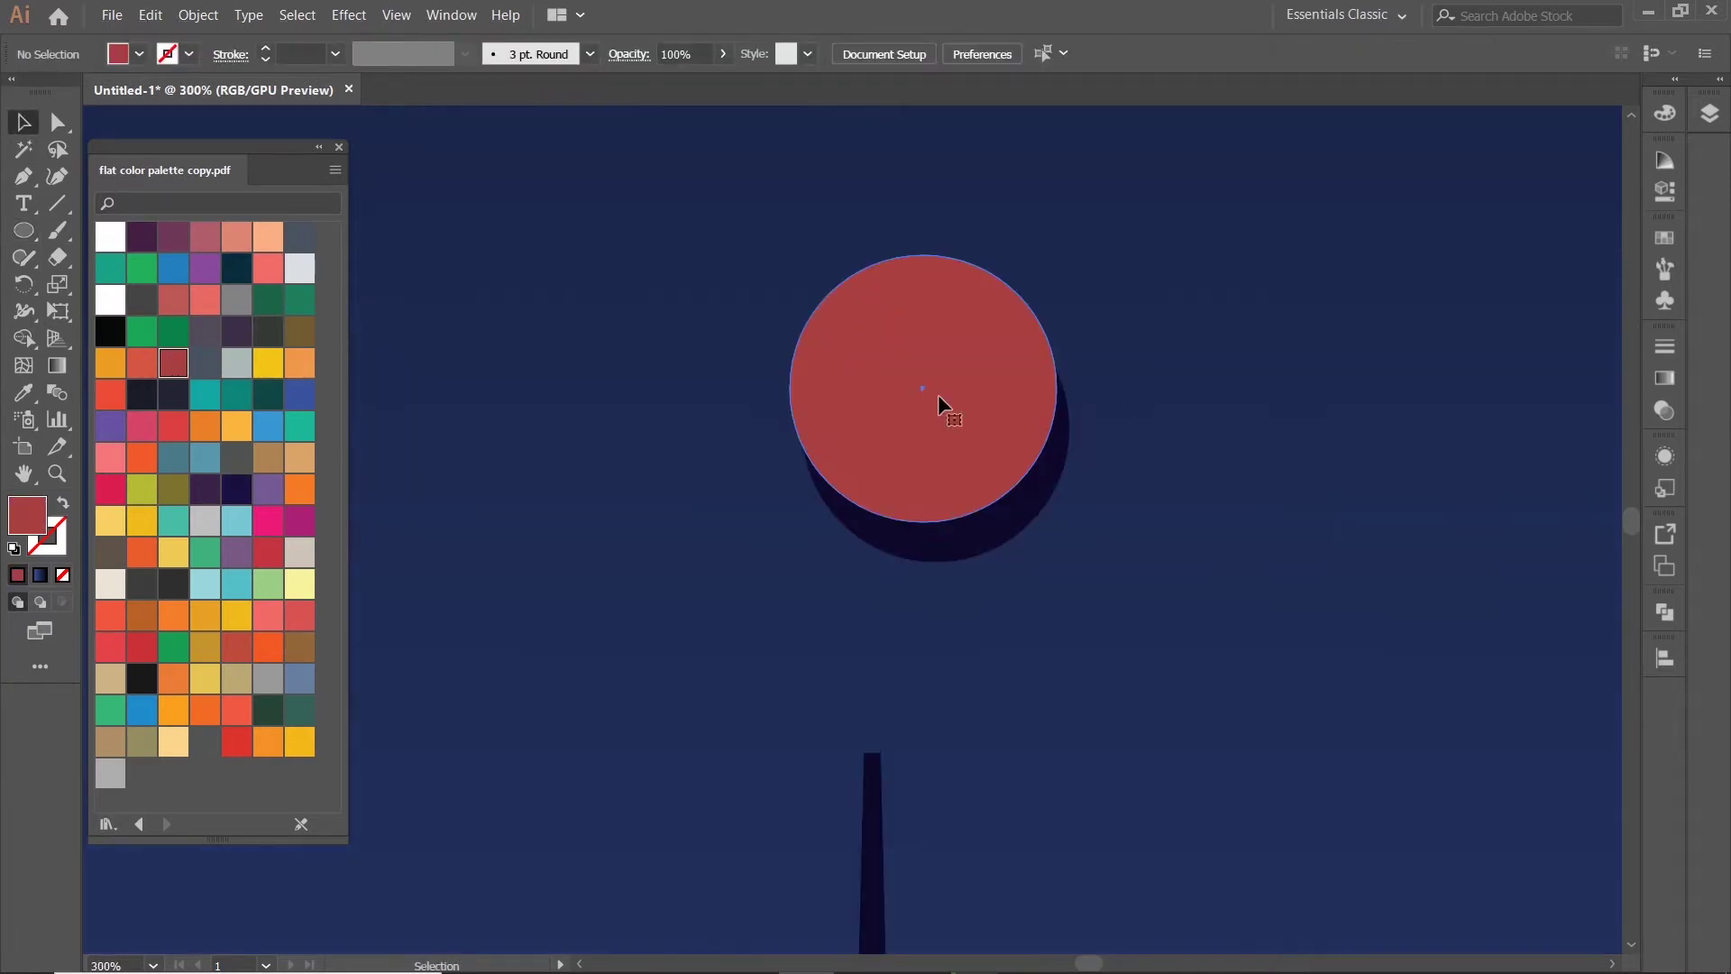
left_click_drag(973, 388, 989, 379)
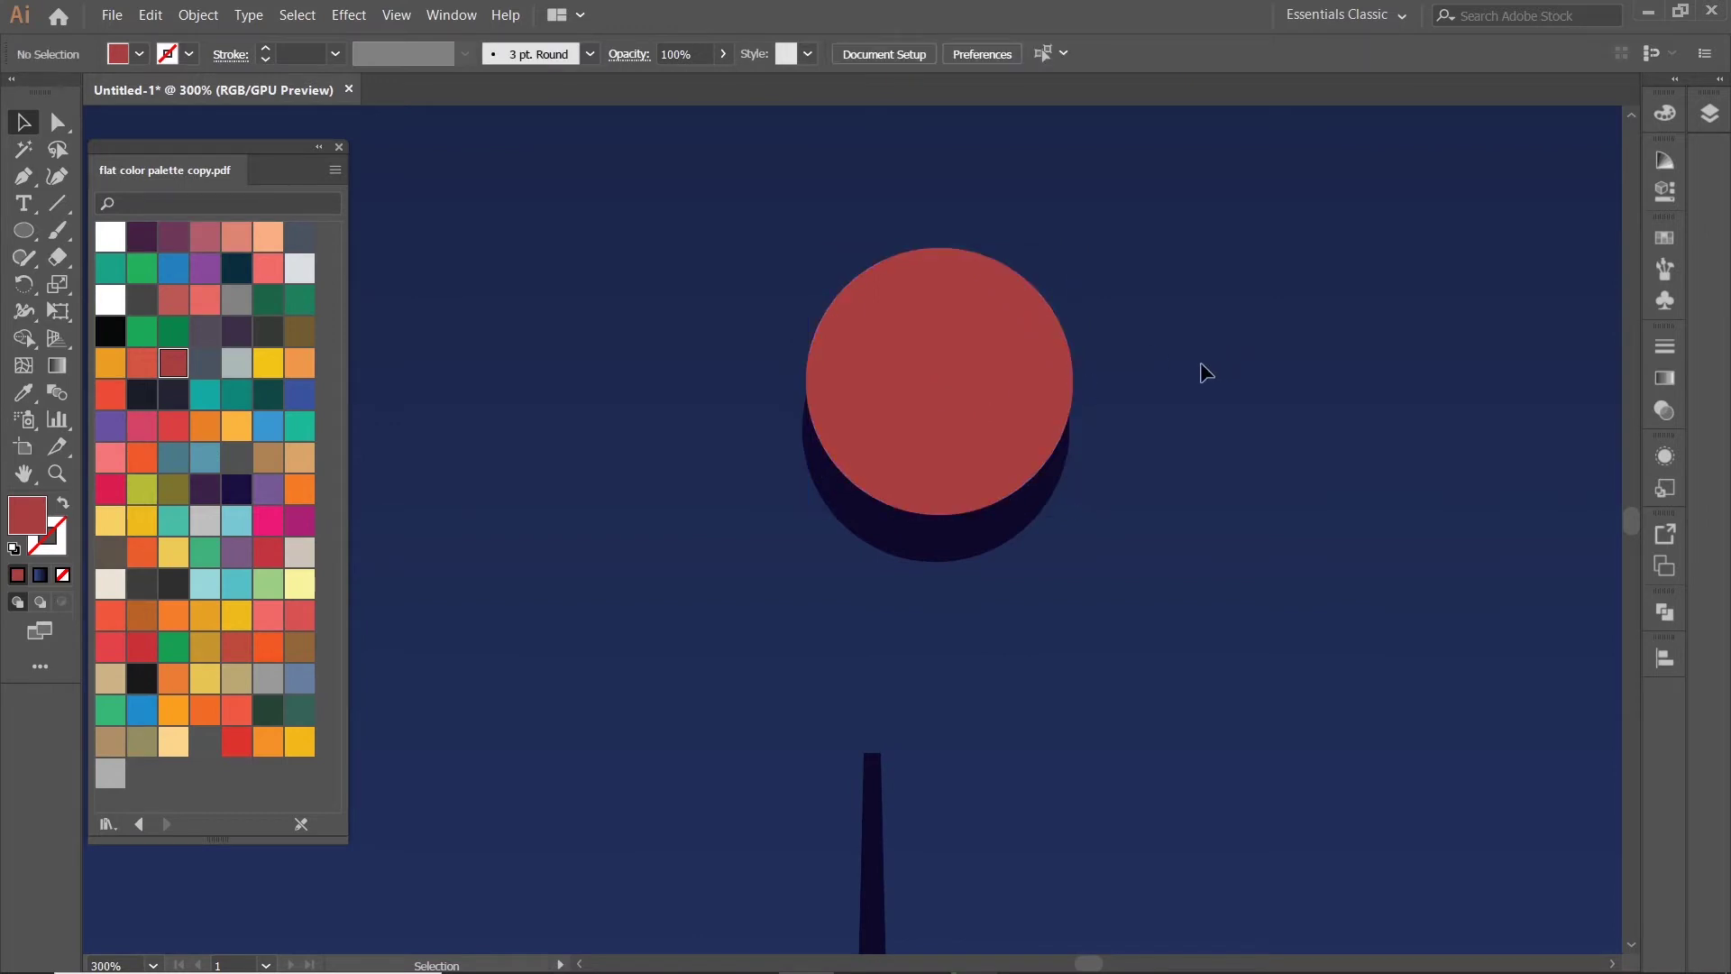
scroll(1190, 379, "right", 1)
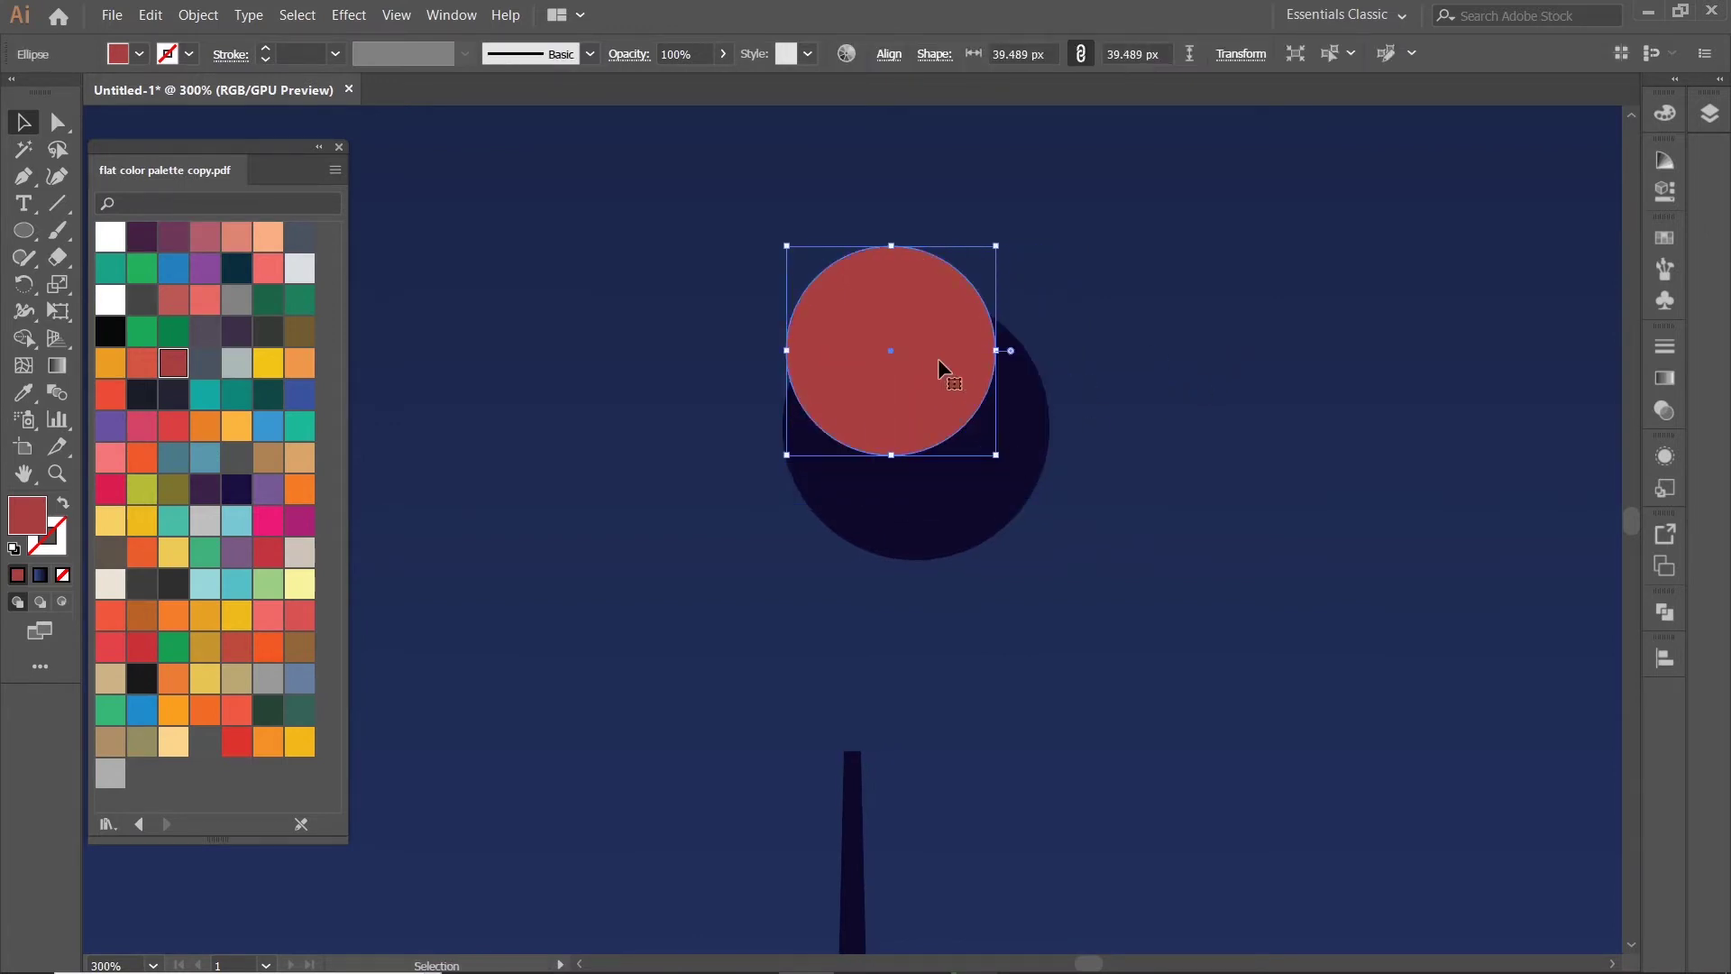
key("ctrl+shift+a")
mouse_move(1053, 512)
left_mouse_down()
mouse_move(954, 393)
mouse_move(901, 364)
left_mouse_up()
scroll(937, 370, "up", 2)
scroll(1201, 382, "down", 4)
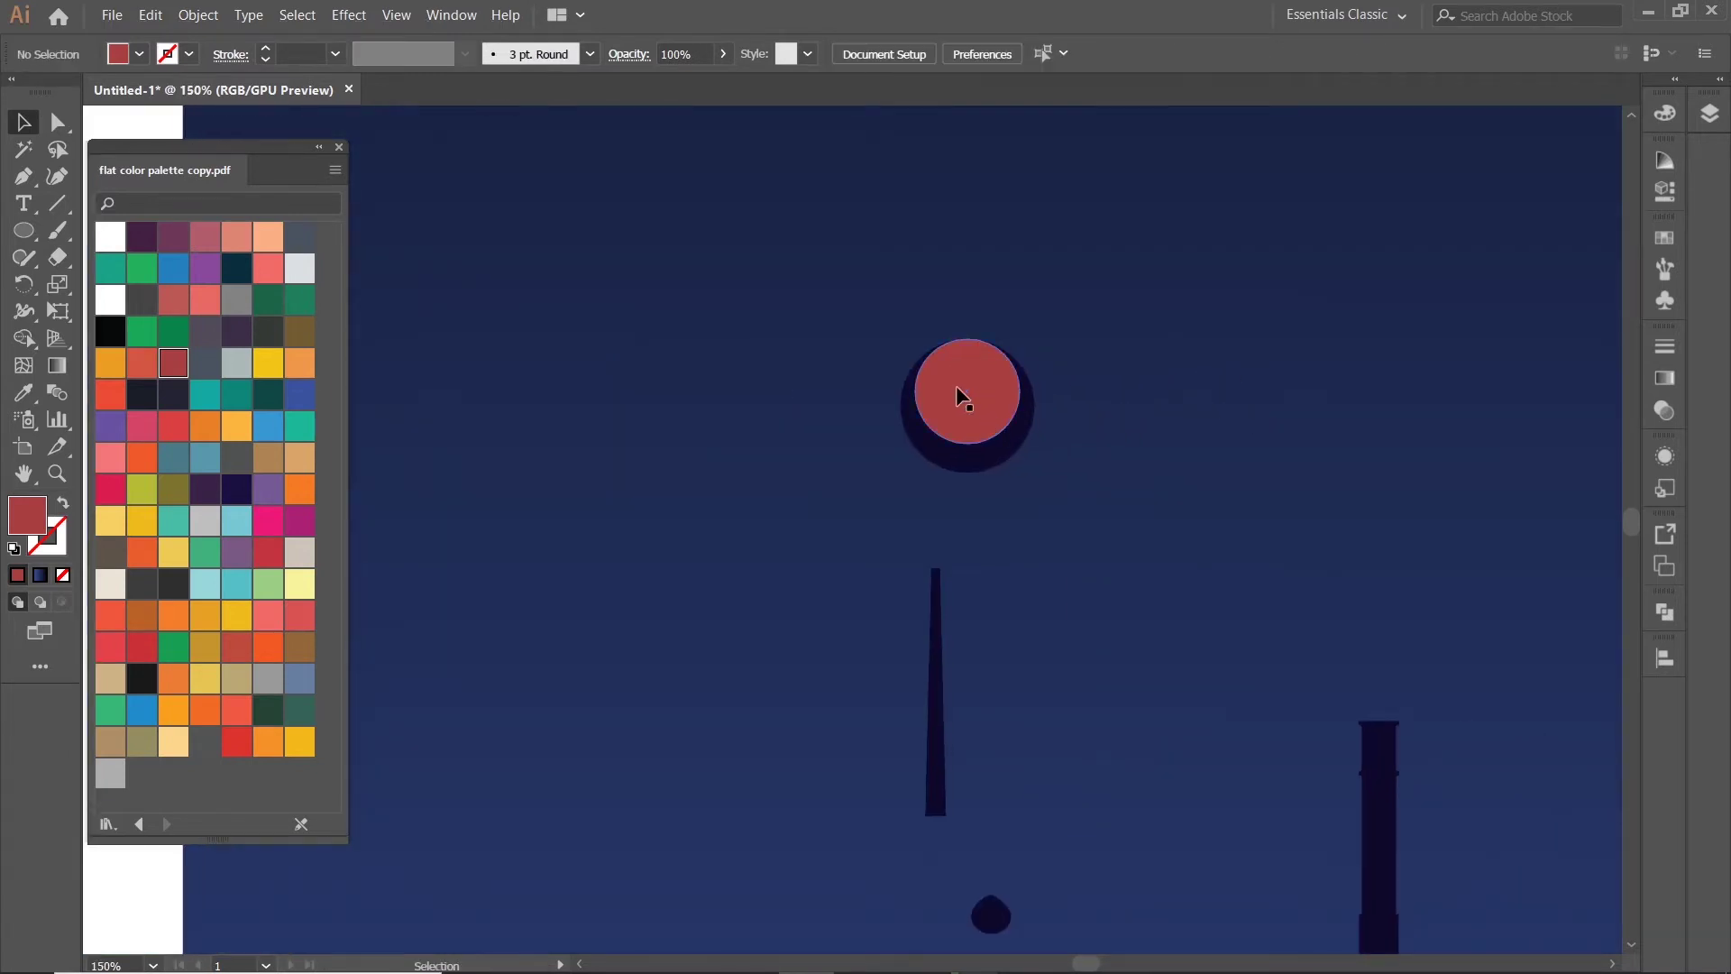
scroll(1006, 385, "up", 3)
scroll(1006, 386, "up", 2)
scroll(1006, 385, "down", 5)
- After undoing a trial cut, nudge, enlarge and horizontally centre the red circle on the dark one
left_click_drag(914, 316, 1145, 454)
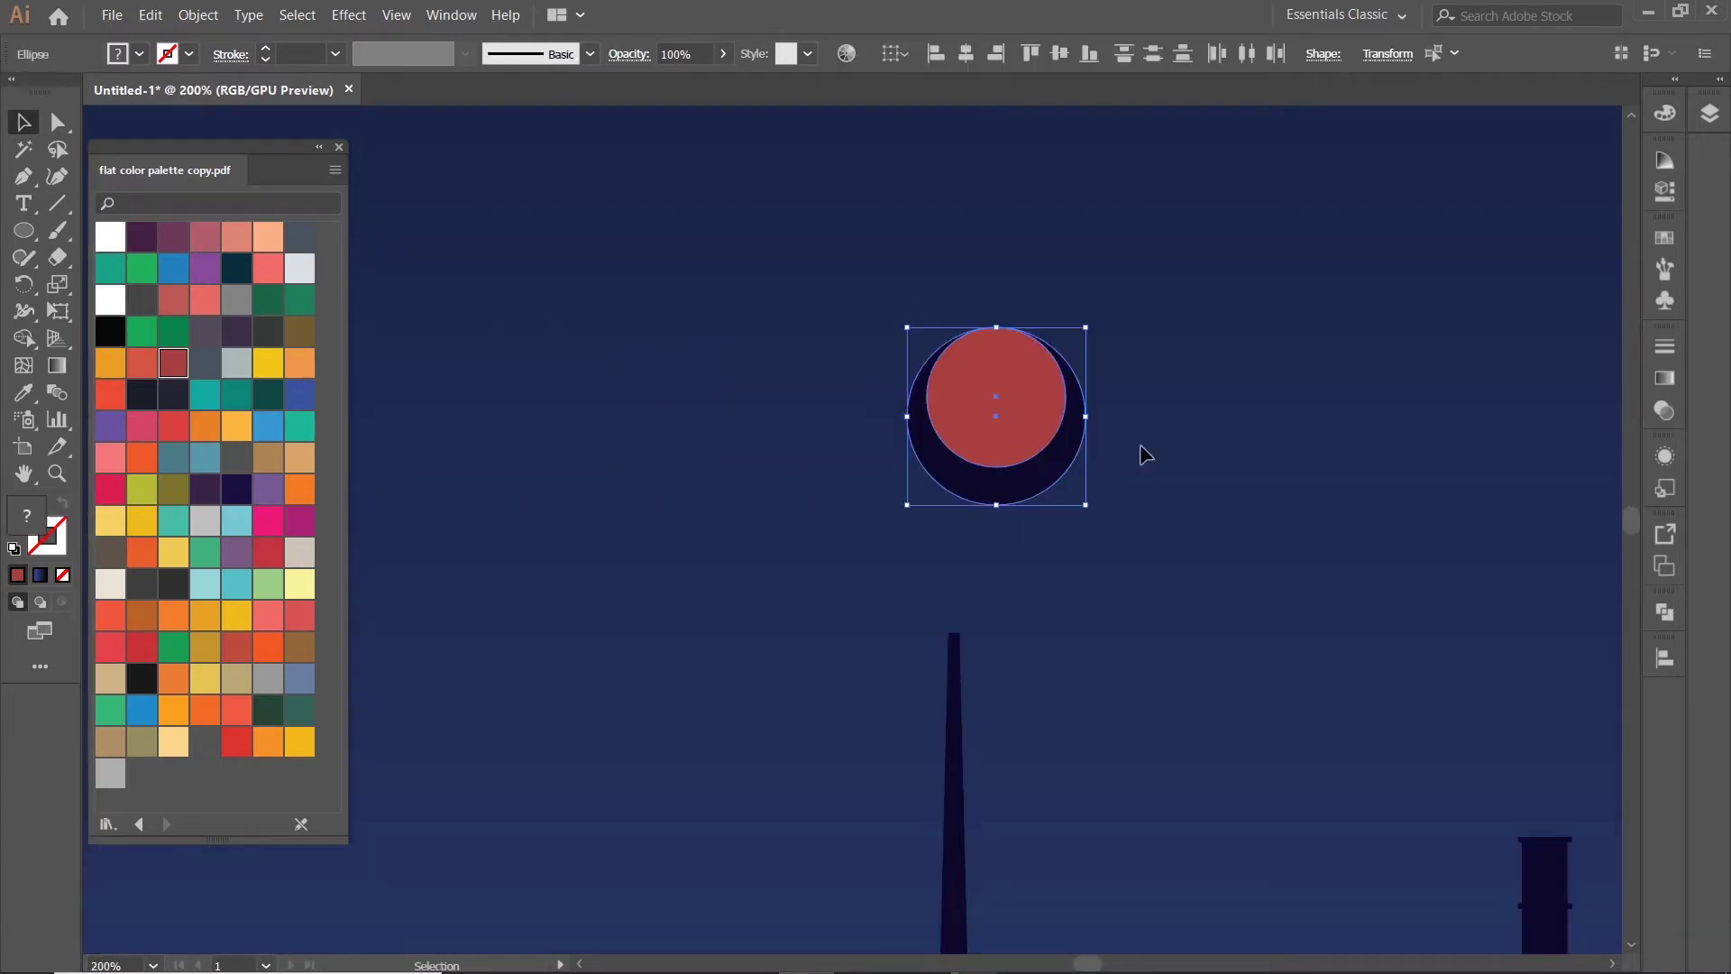
left_click(25, 338)
left_click(982, 388, "alt")
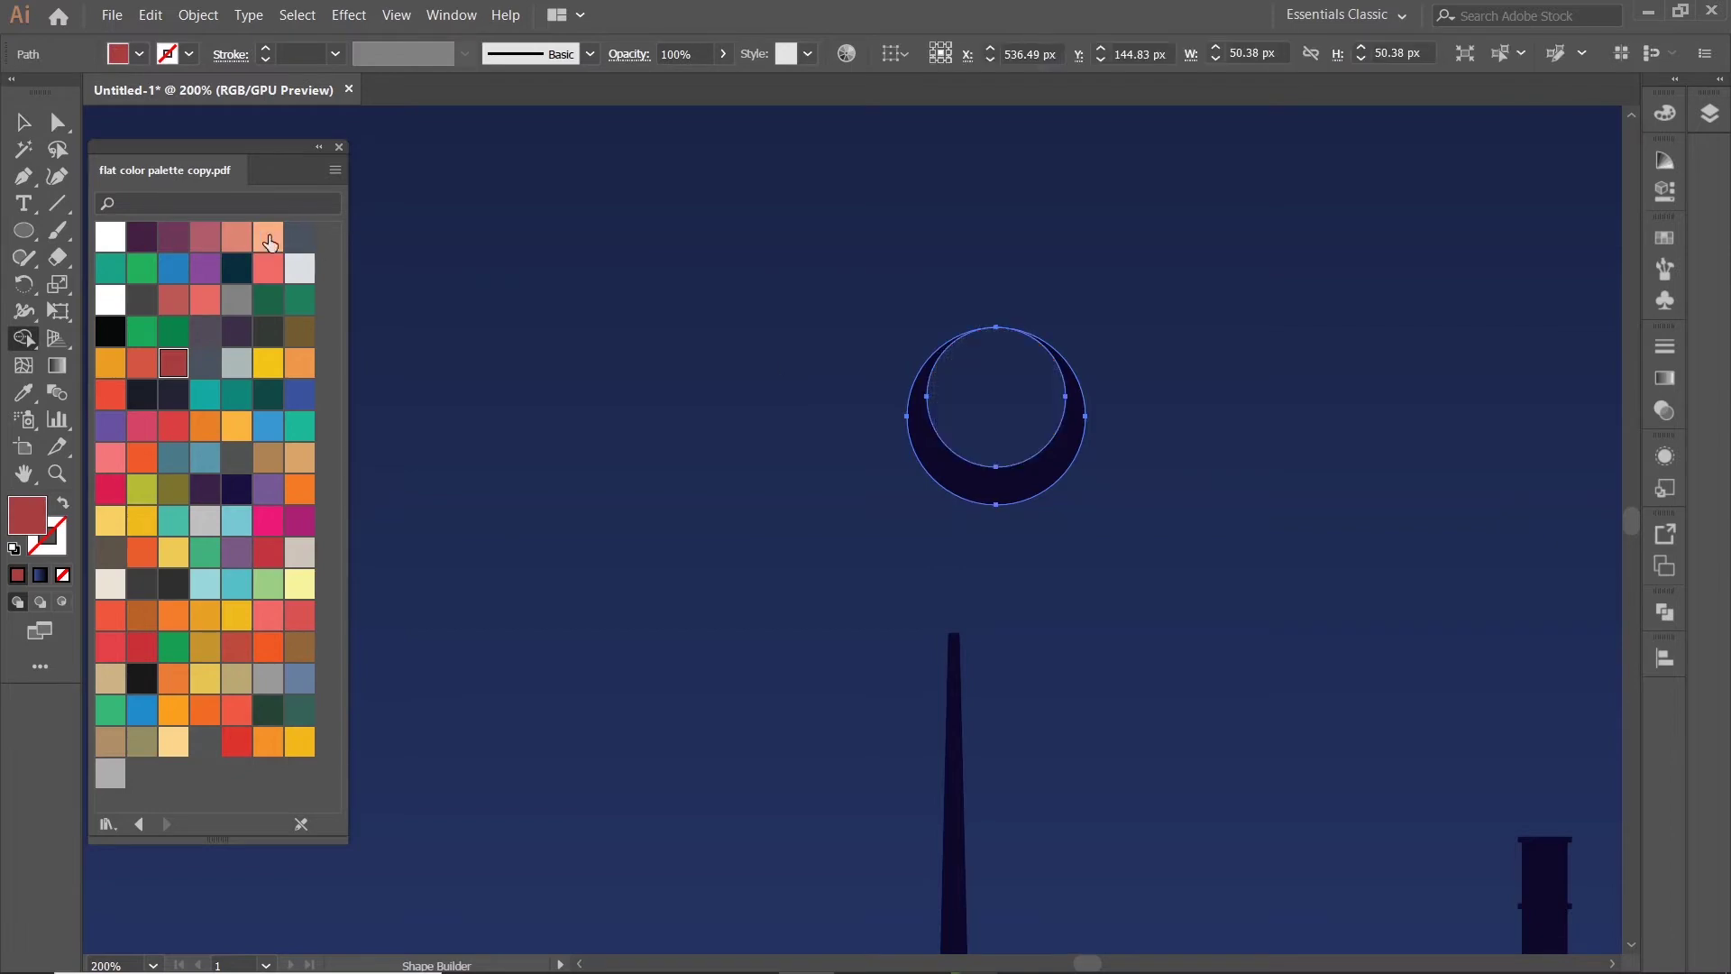
scroll(1006, 340, "up", 5)
key("ctrl+z")
key("v")
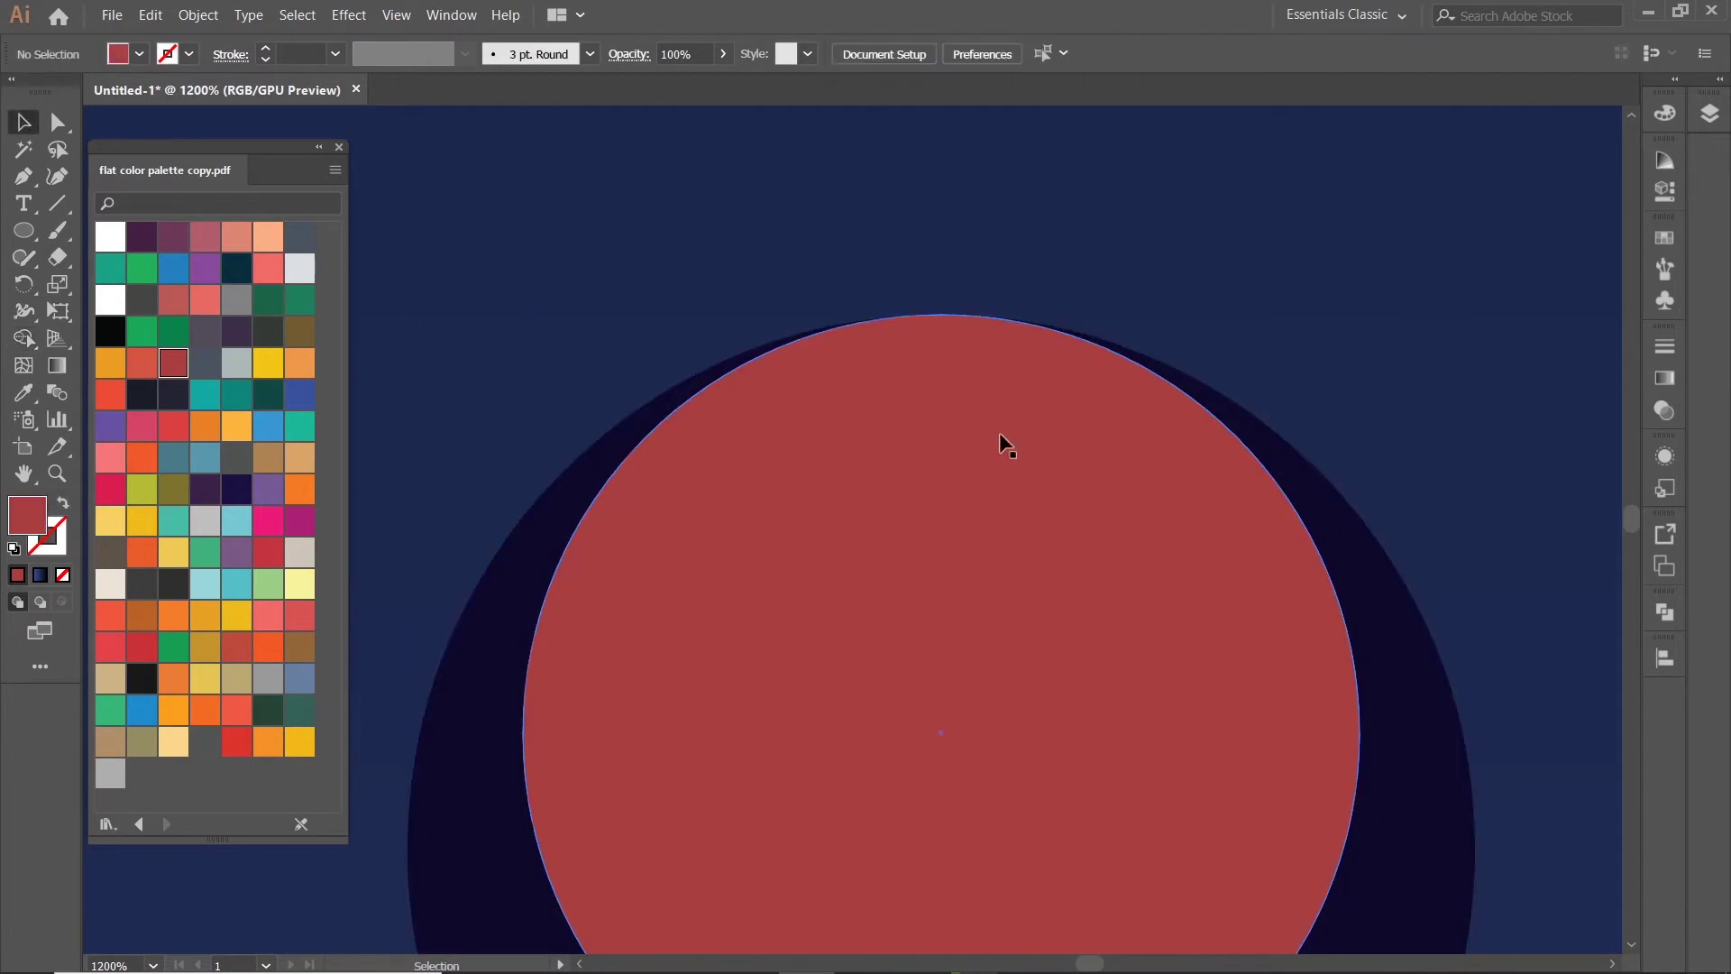
left_click(999, 433)
key("Up")
key("Up")
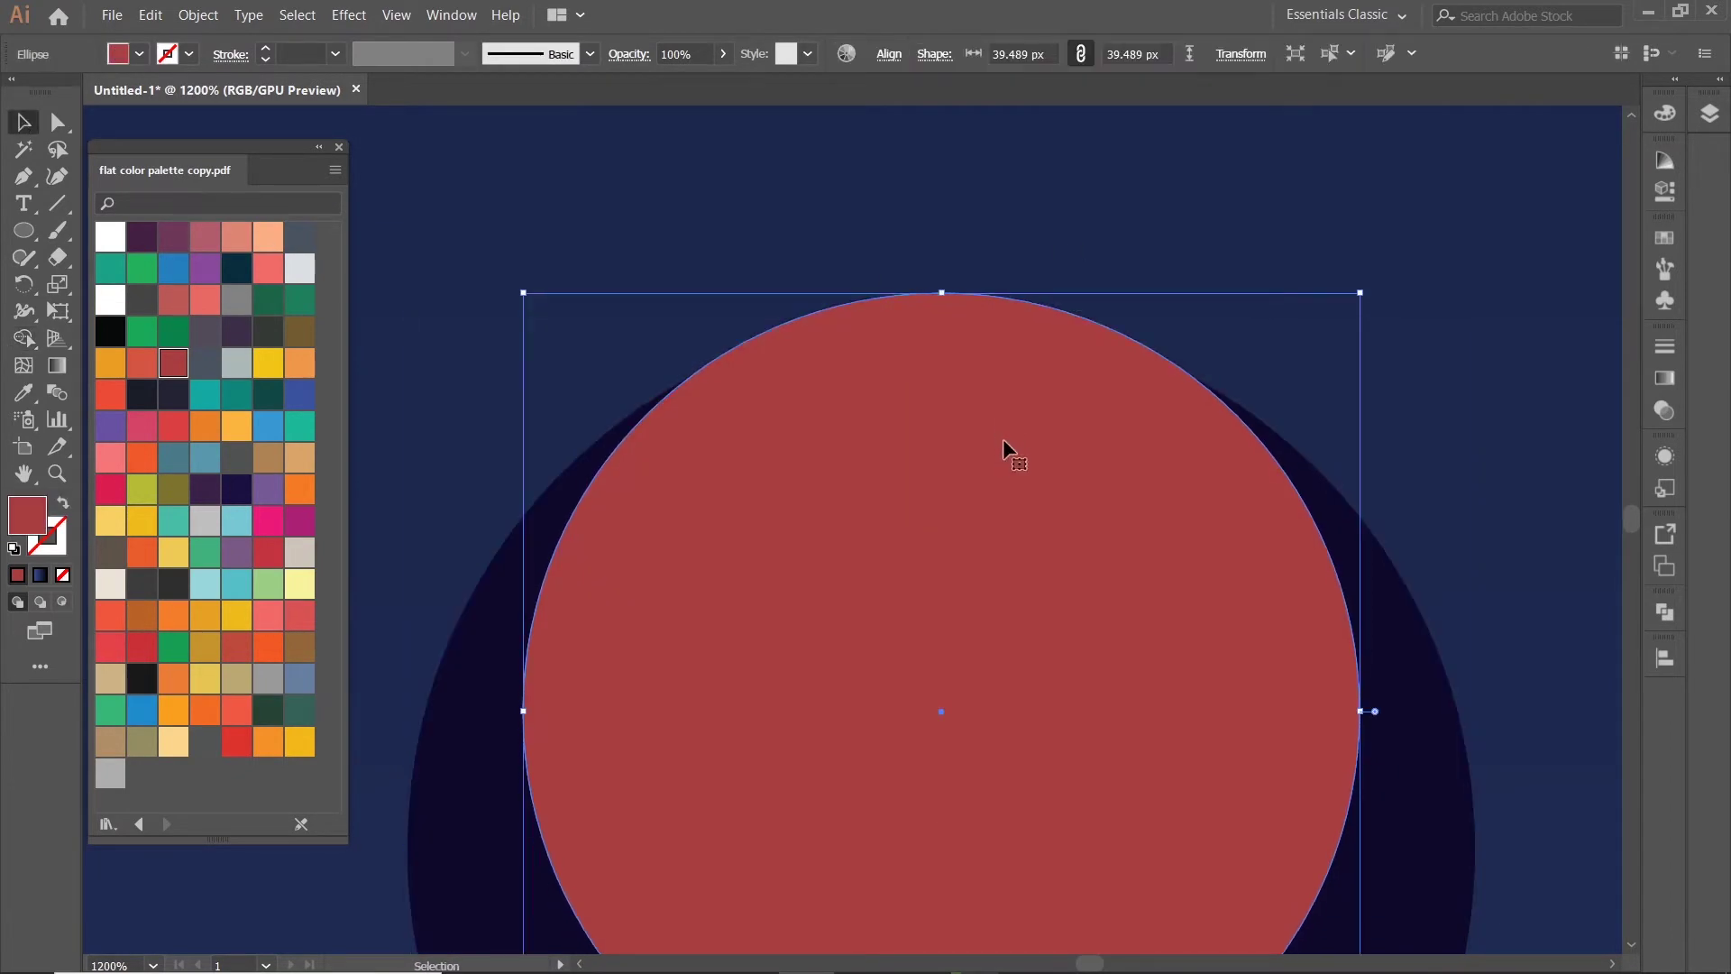
scroll(1002, 439, "down", 5)
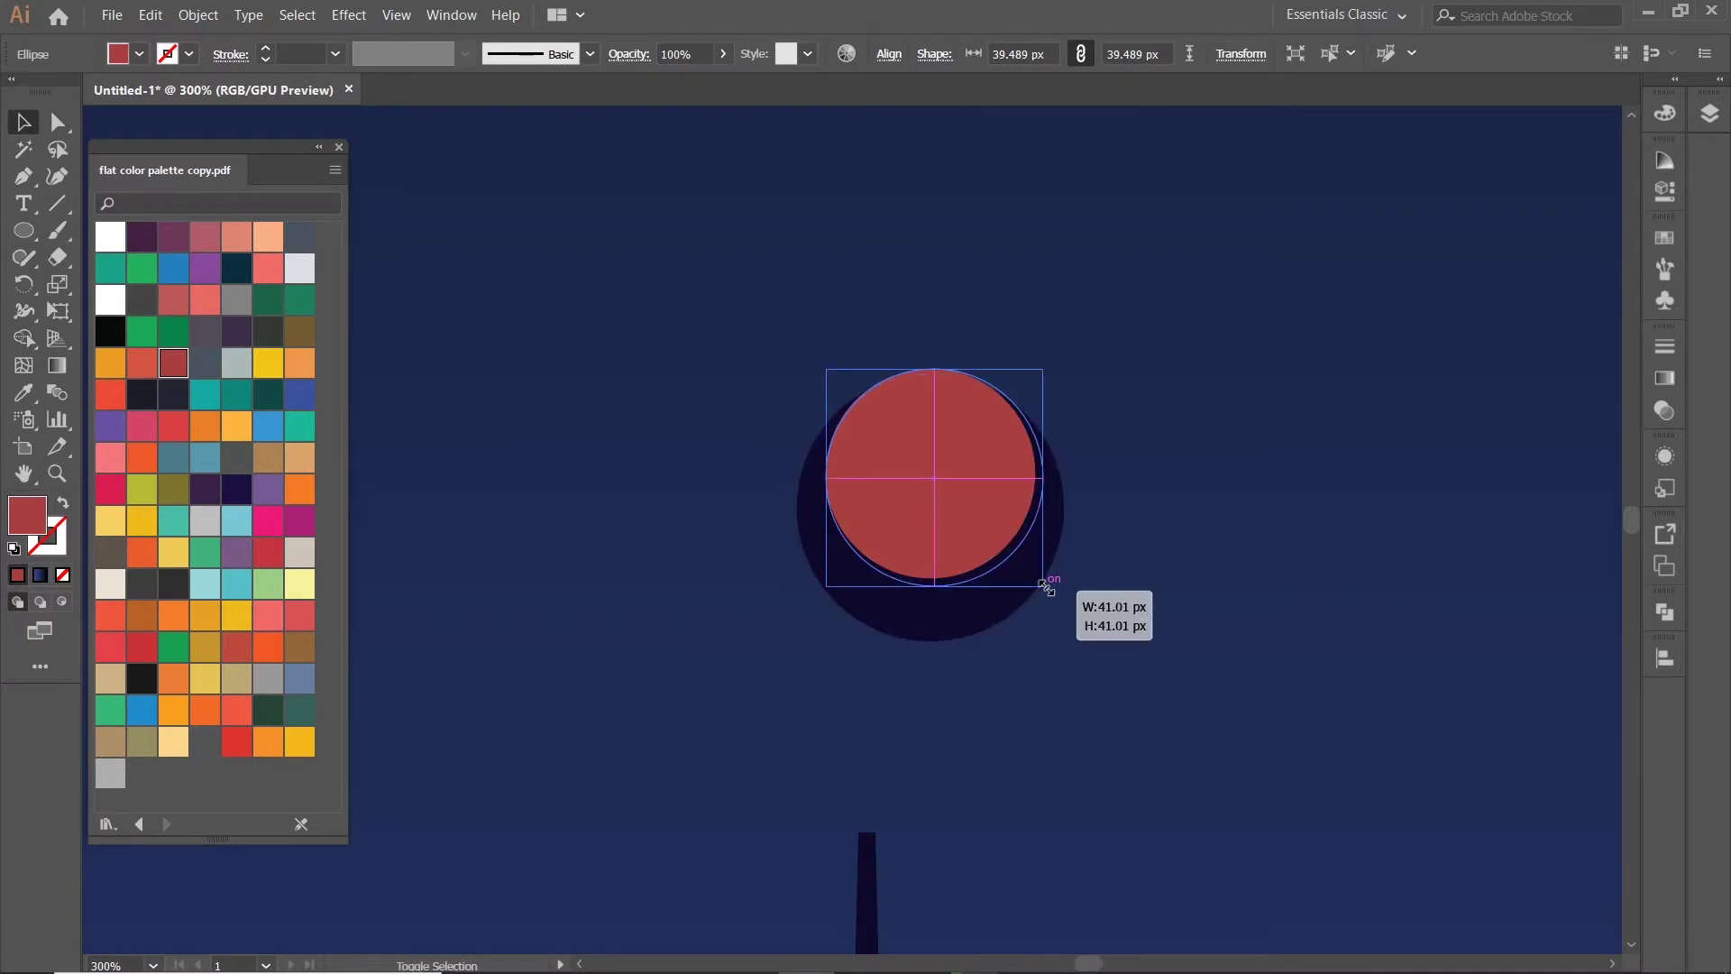
left_click_drag(1041, 580, 1046, 588)
left_click_drag(1159, 521, 1015, 220)
left_click(965, 56)
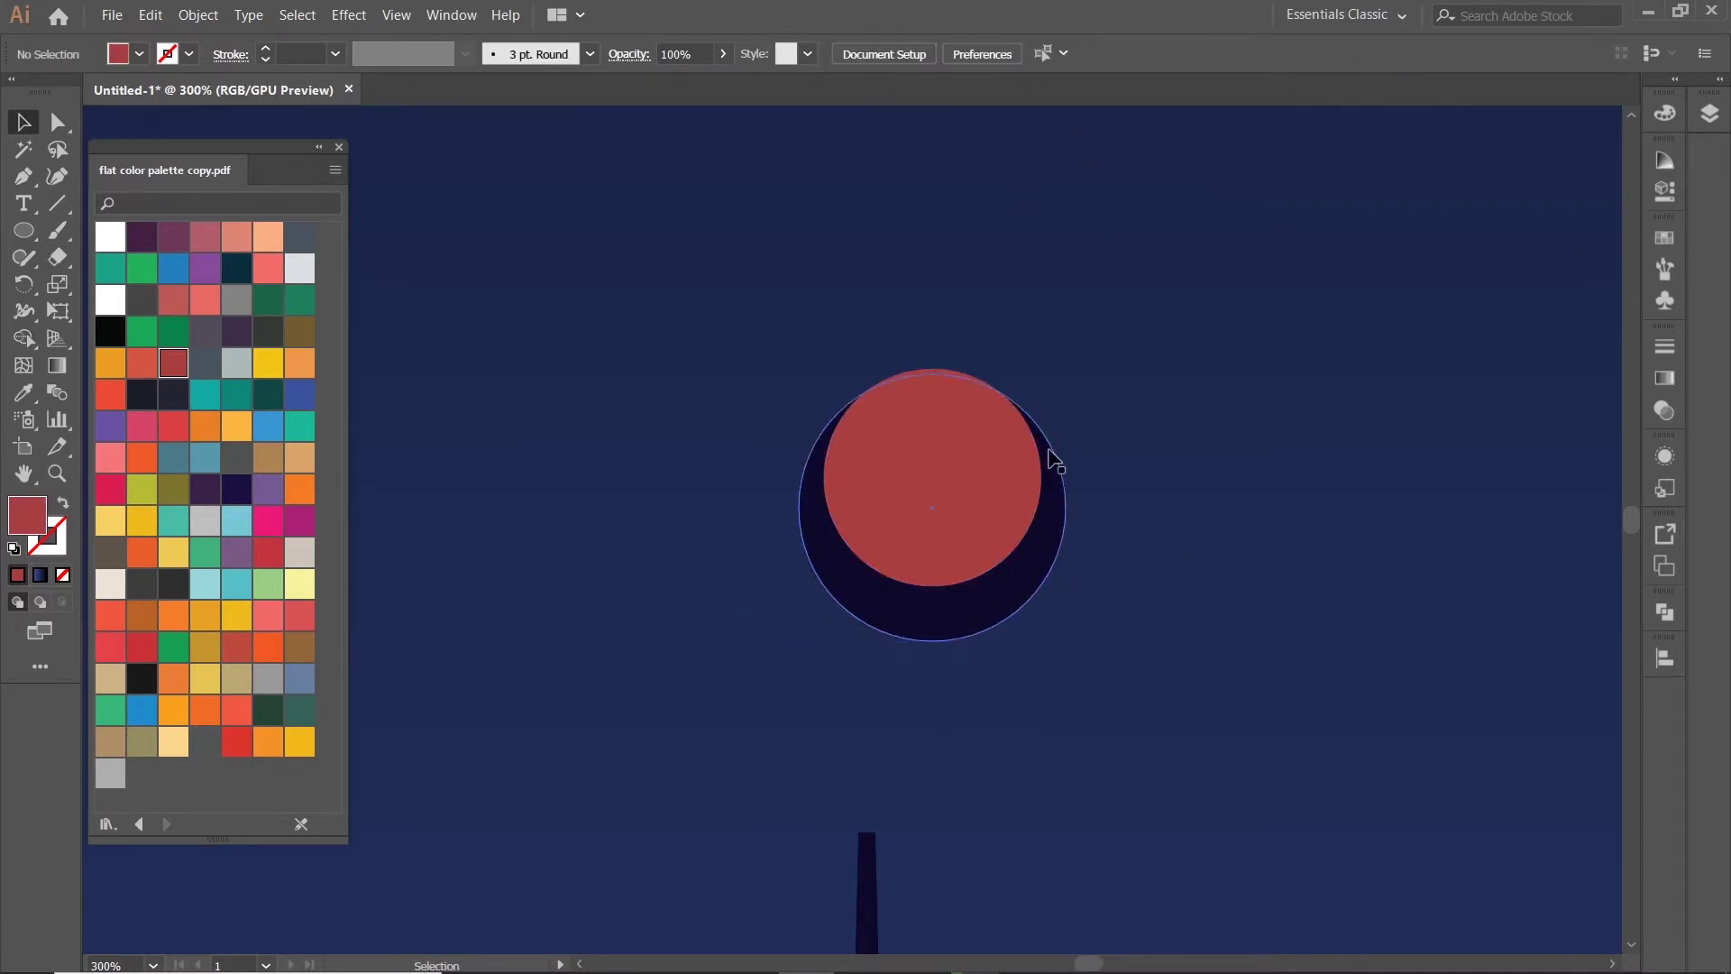
- Remove the red circle with Shape Builder, leaving a crescent shrunk to about 26 px wide
scroll(965, 460, "up", 2)
left_click(23, 338)
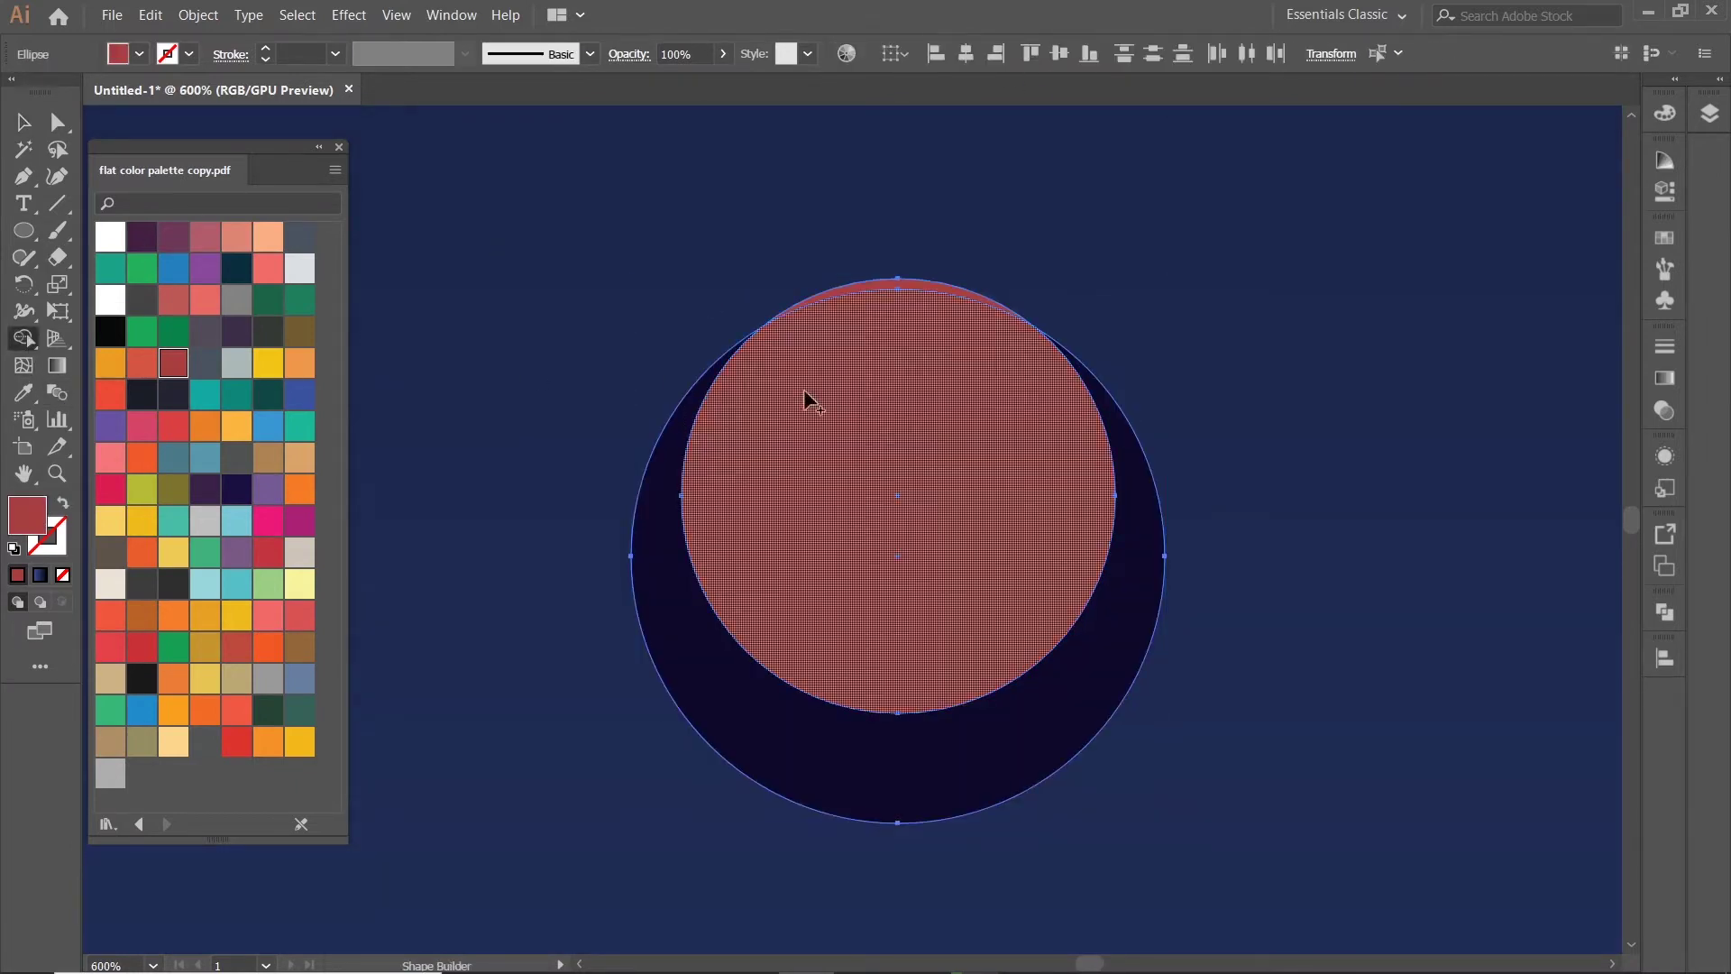
left_click(883, 334, "alt")
scroll(896, 225, "down", 4)
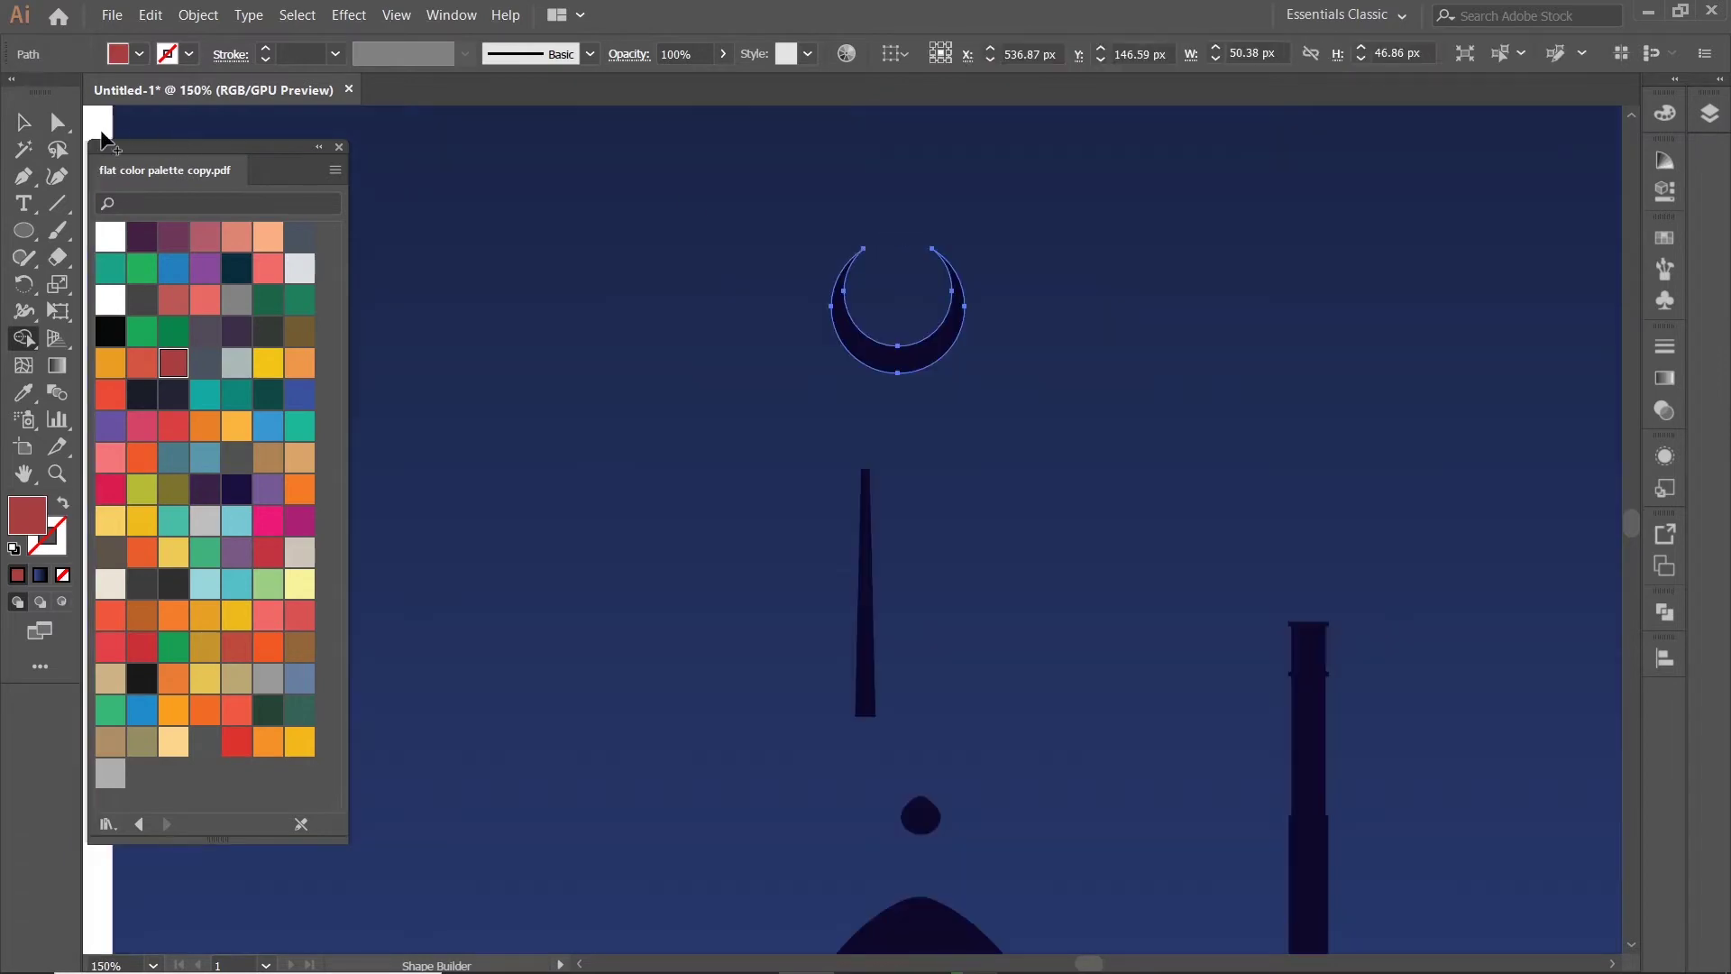
left_click(1031, 429)
left_click(944, 356)
mouse_move(964, 372)
left_mouse_down()
mouse_move(902, 313)
mouse_move(873, 469)
left_mouse_up()
- Move the drop shape onto the spire beneath the crescent and shrink it to about 9 px wide
scroll(1006, 498, "down", 3)
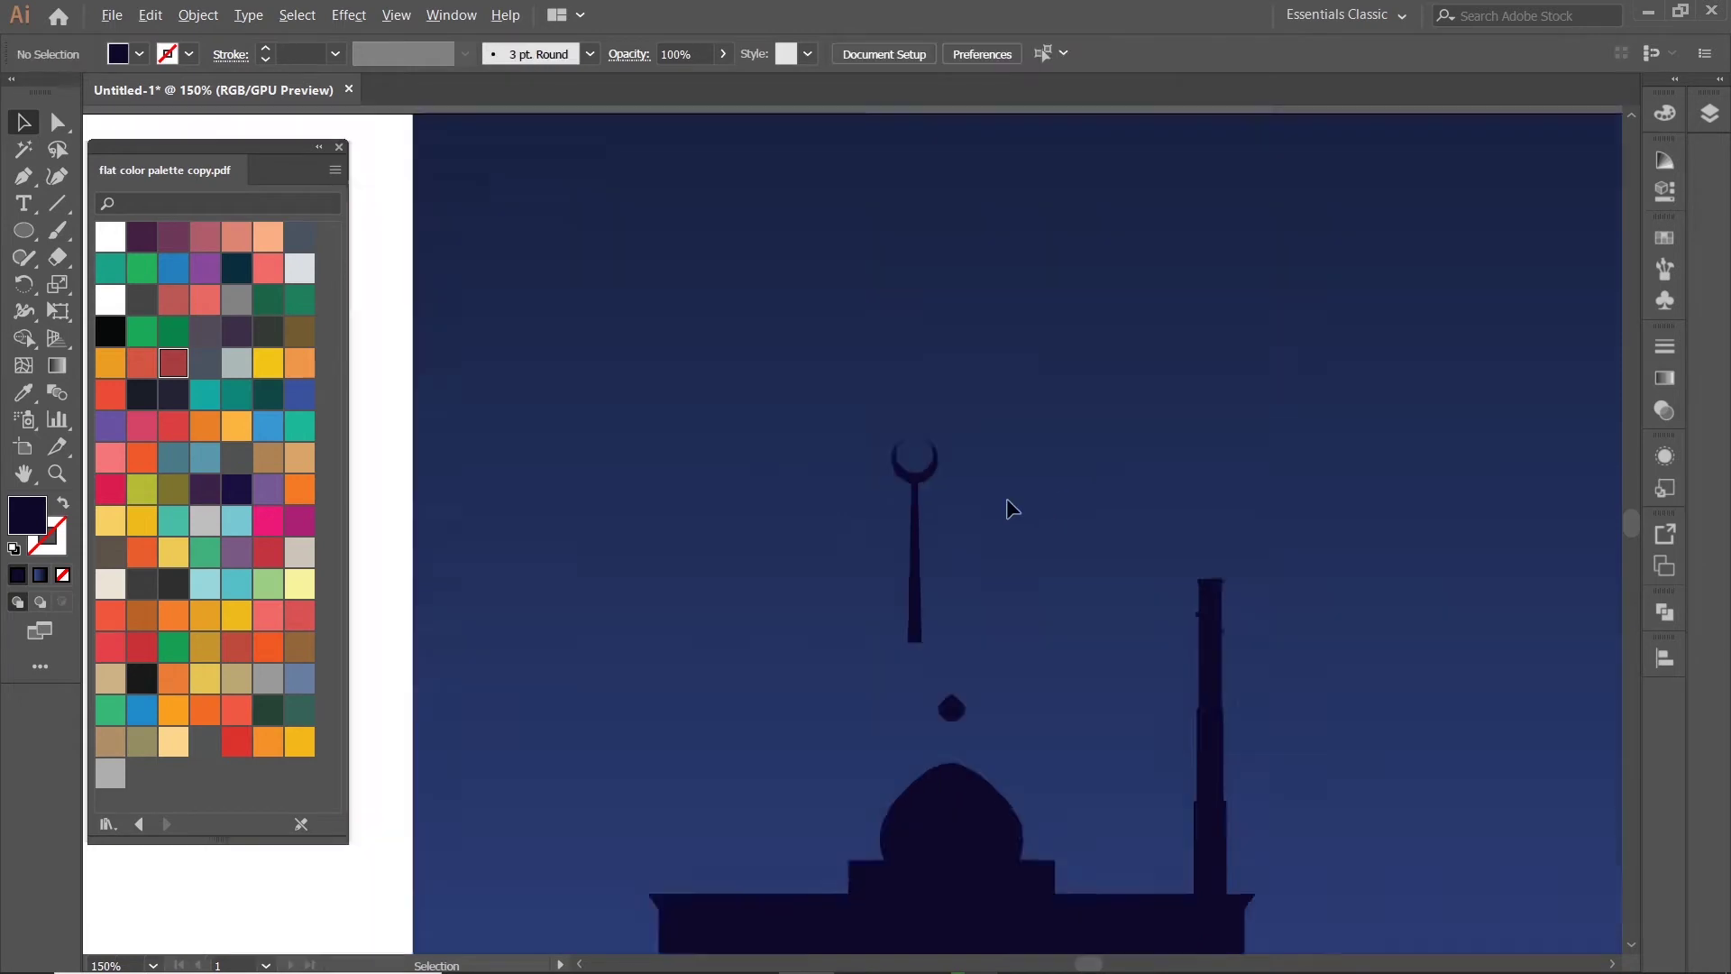
scroll(937, 619, "up", 4)
left_click(1118, 735)
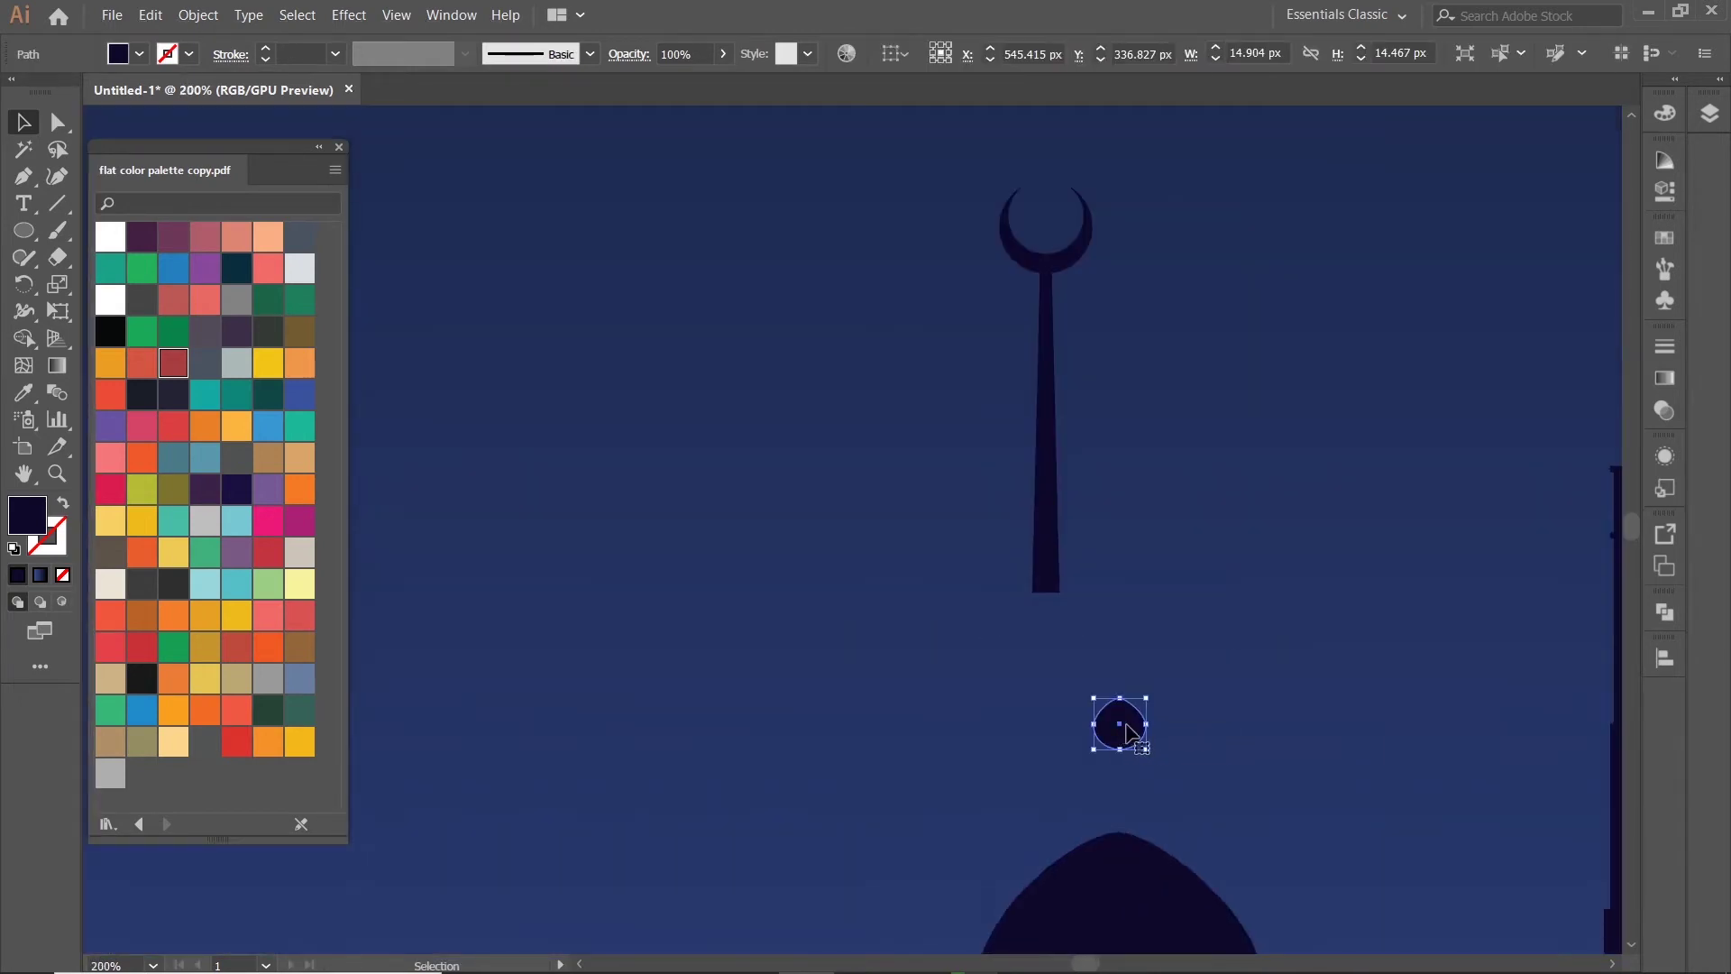
left_click_drag(1118, 743, 1056, 338)
scroll(1057, 338, "up", 3)
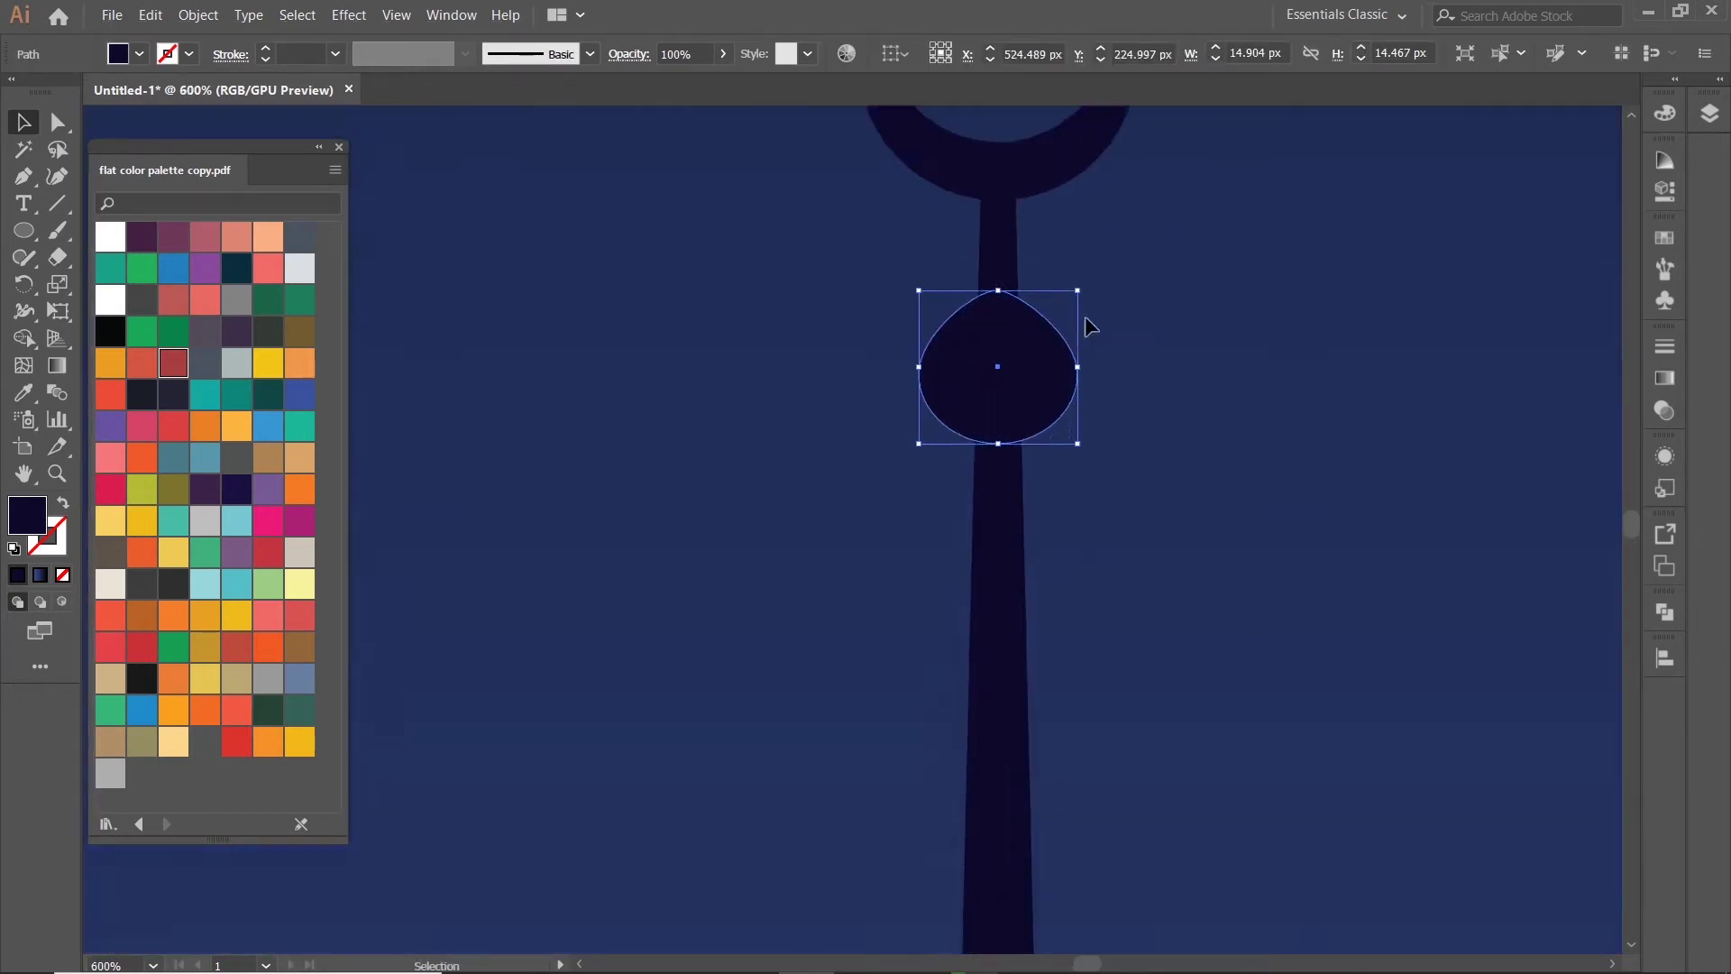
scroll(1086, 325, "up", 2)
left_click_drag(985, 587, 986, 552)
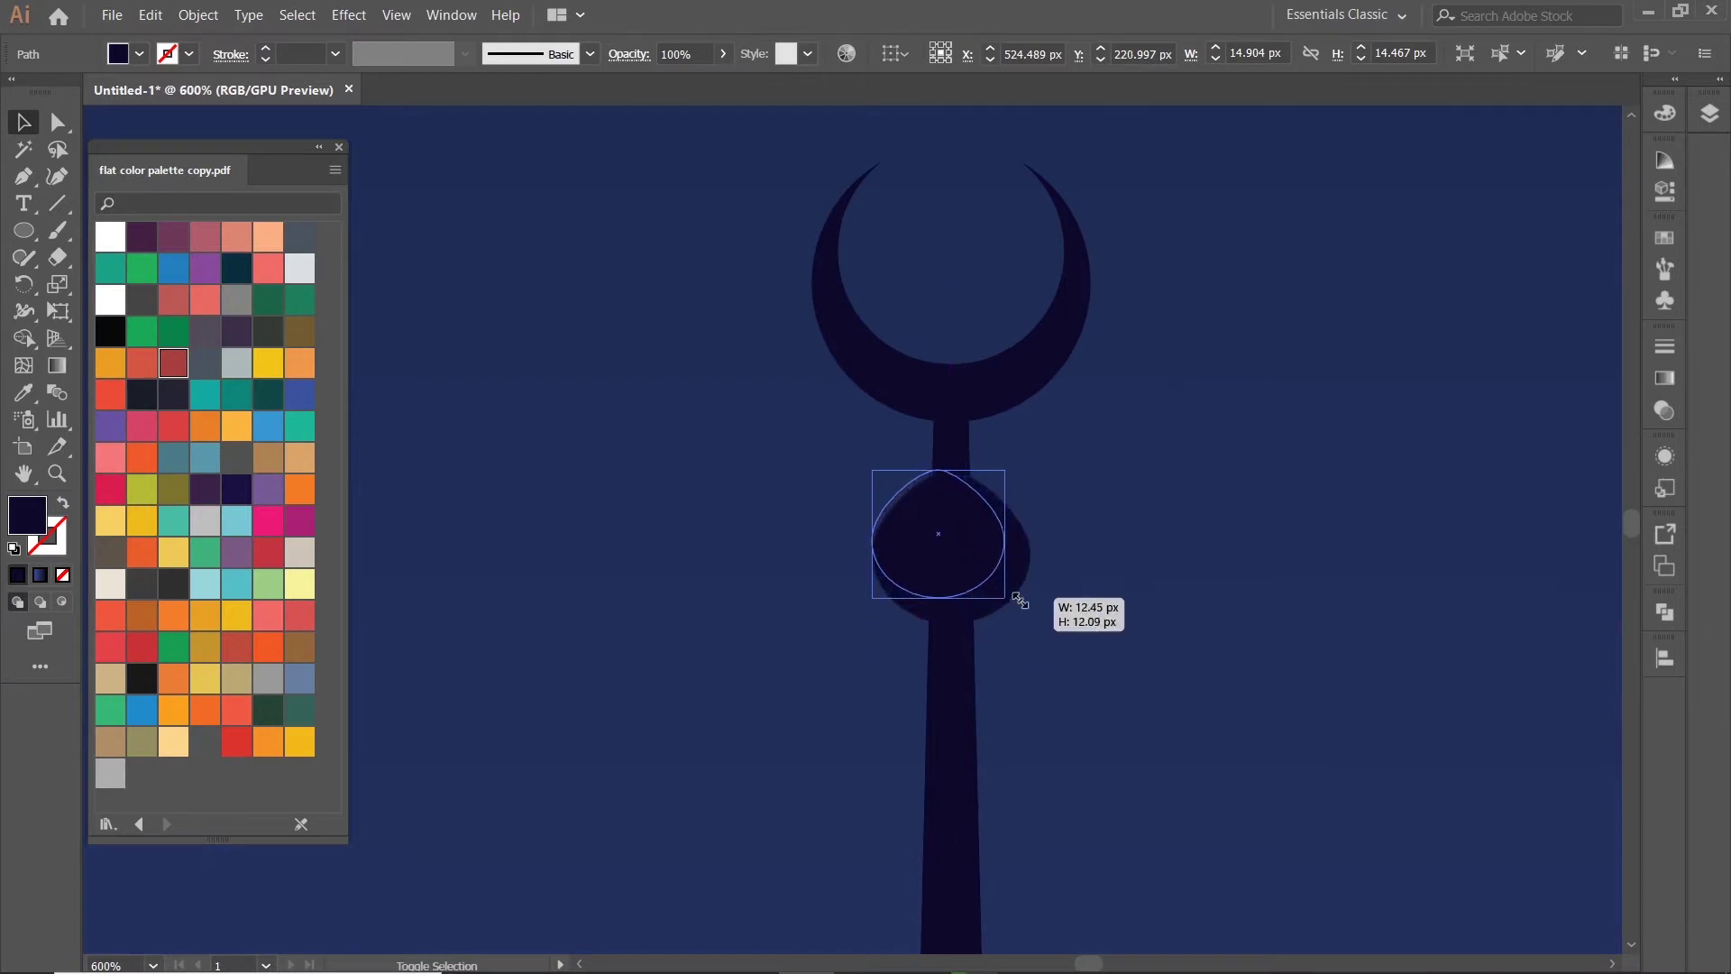
left_click_drag(1031, 625, 995, 587)
key("ctrl+shift+a")
left_click_drag(892, 547, 908, 547)
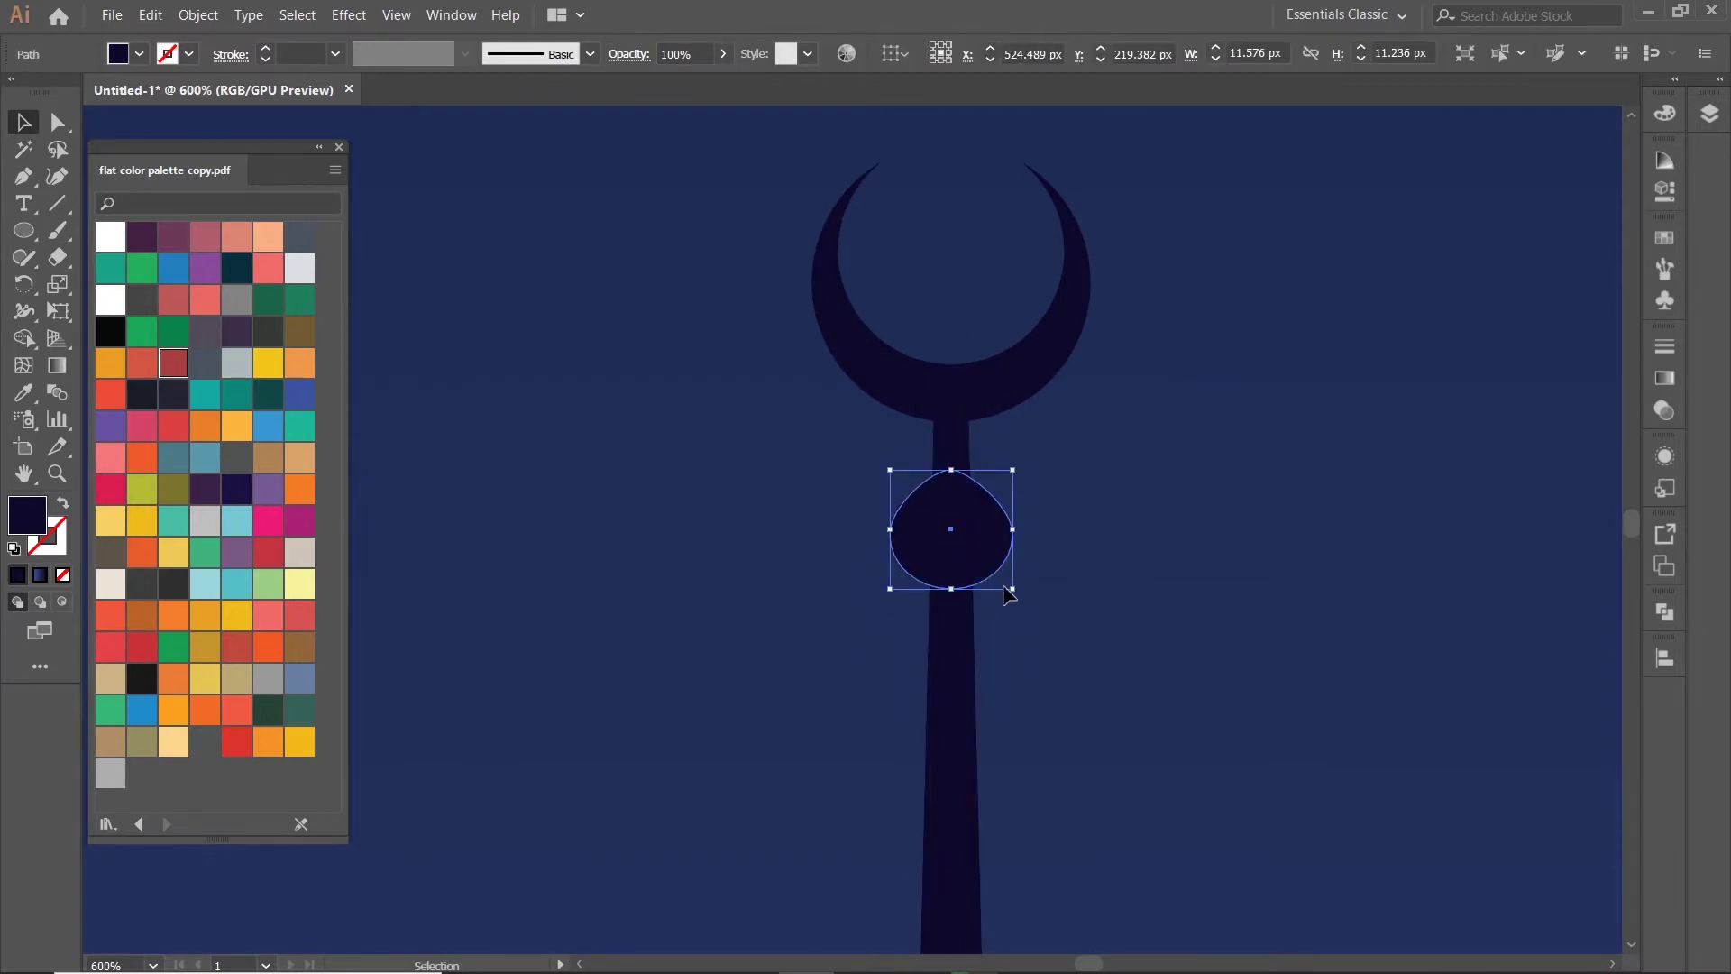
left_click_drag(1012, 586, 943, 525)
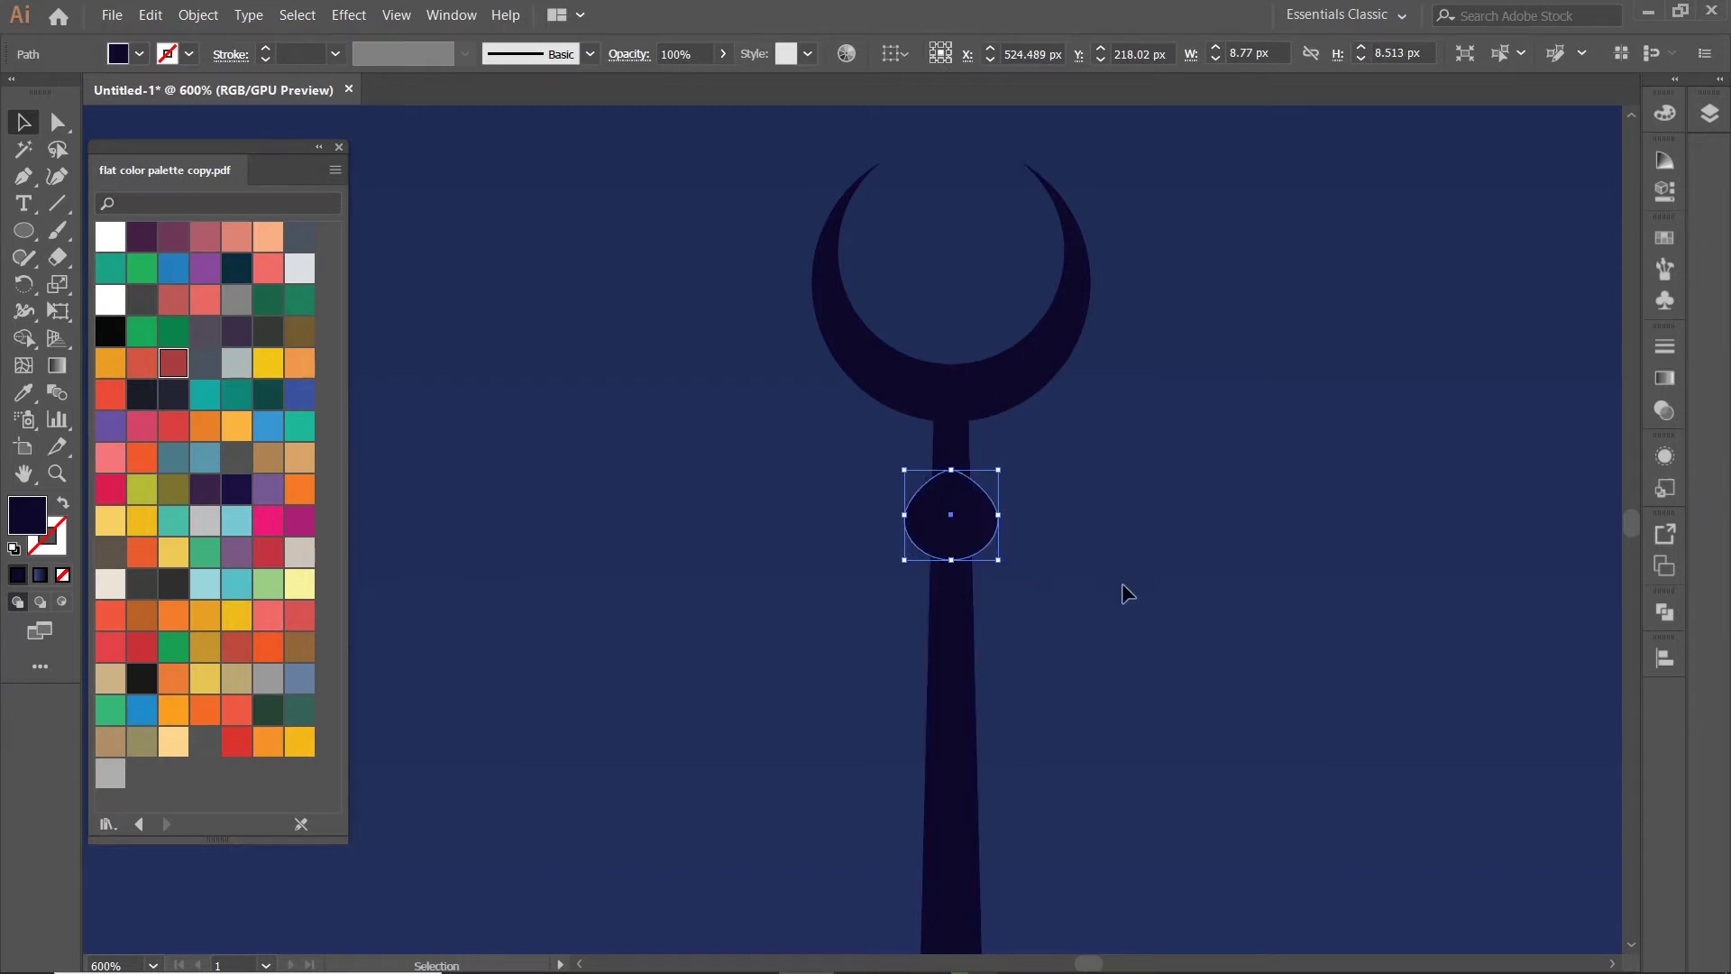
left_click(1121, 582)
- Move a bead further down the spire
scroll(1041, 545, "down", 5)
scroll(955, 559, "up", 4)
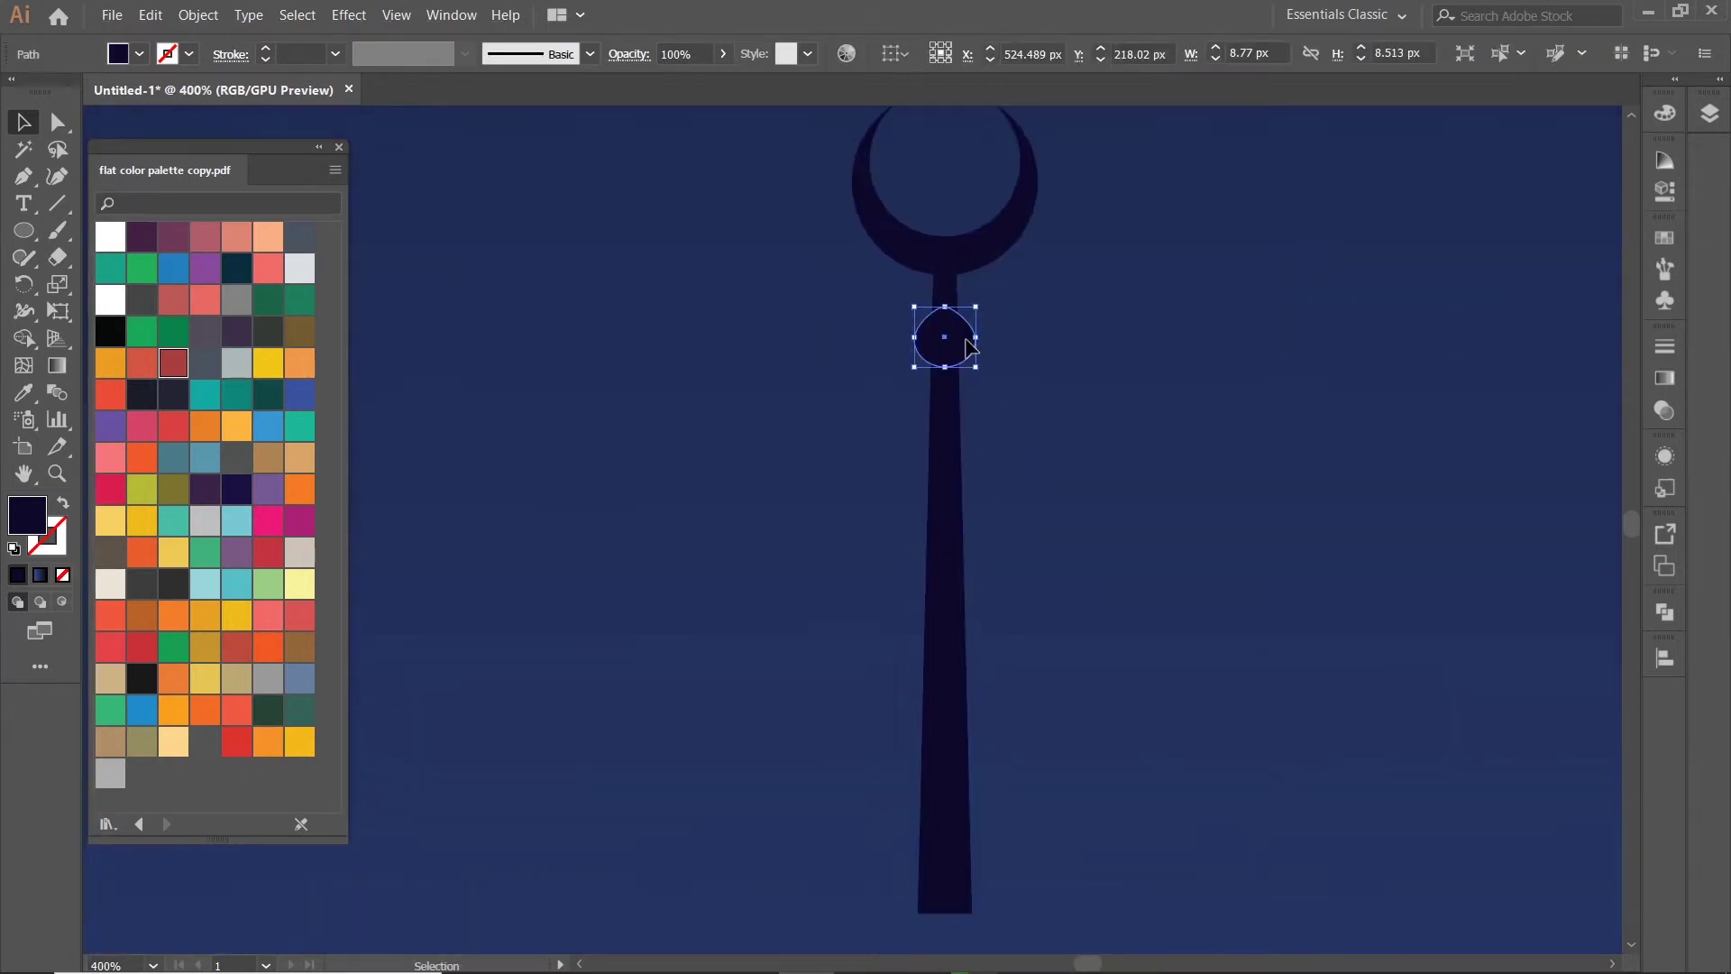
mouse_move(942, 341)
left_mouse_down()
mouse_move(944, 493)
mouse_move(970, 507)
left_mouse_up()
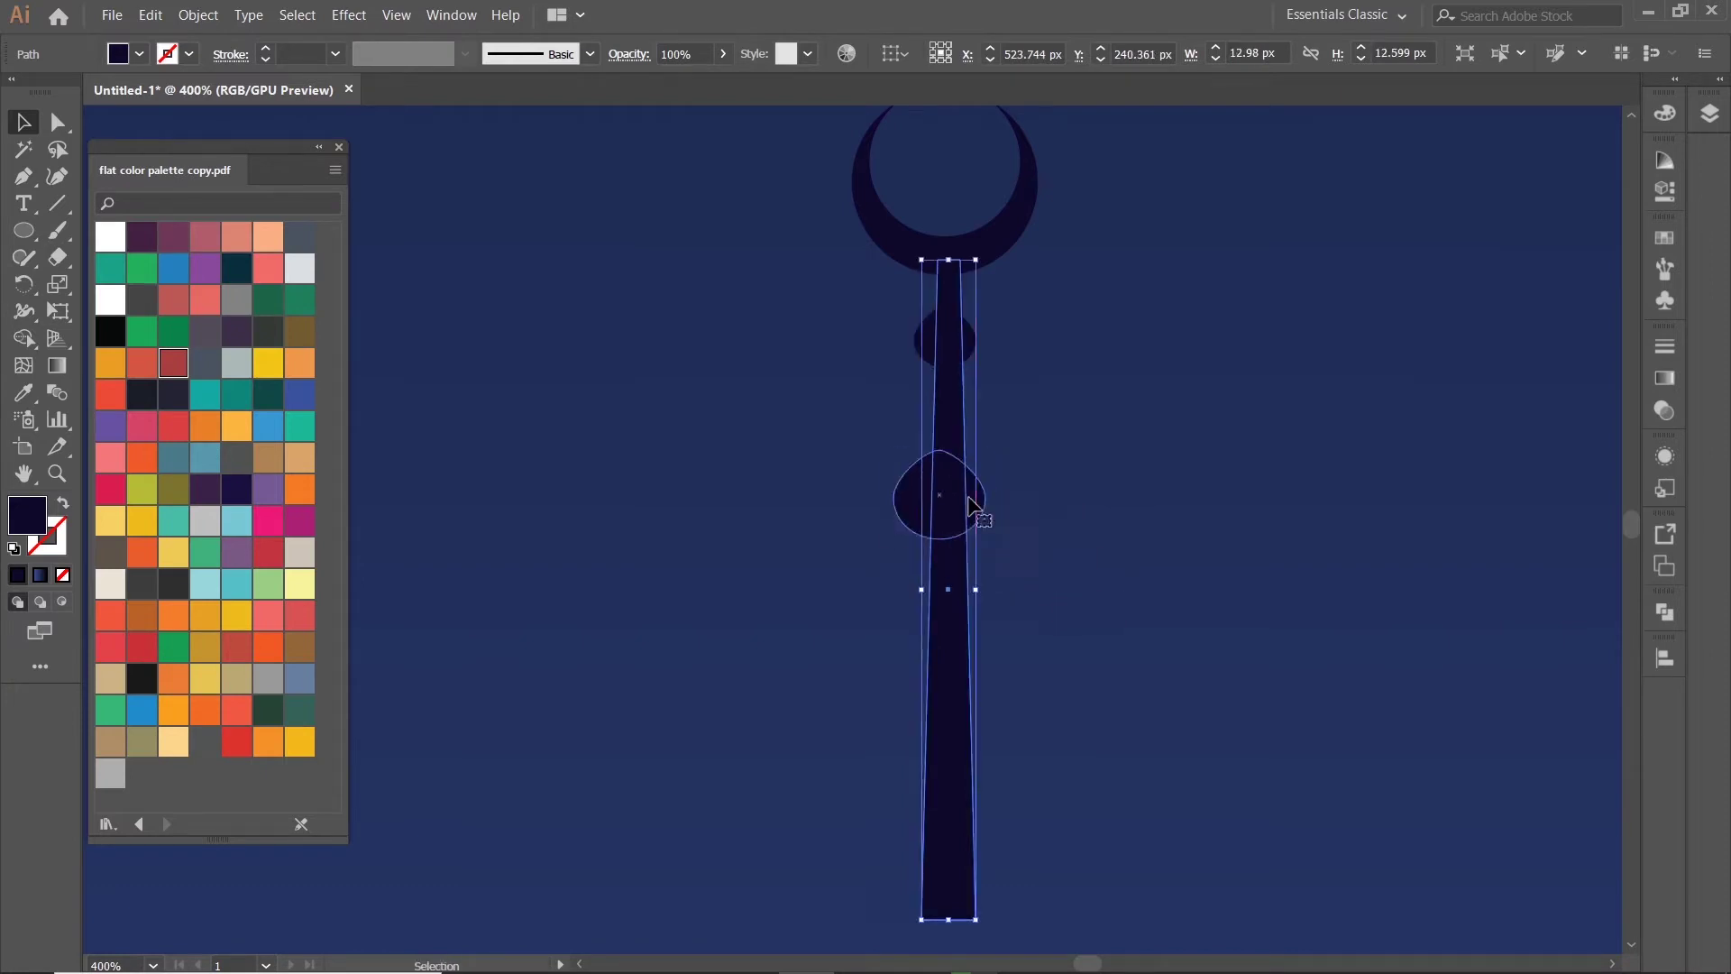
key("ctrl+shift+a")
left_click(899, 502)
scroll(901, 502, "up", 2)
left_click(1082, 545)
scroll(1086, 545, "down", 5)
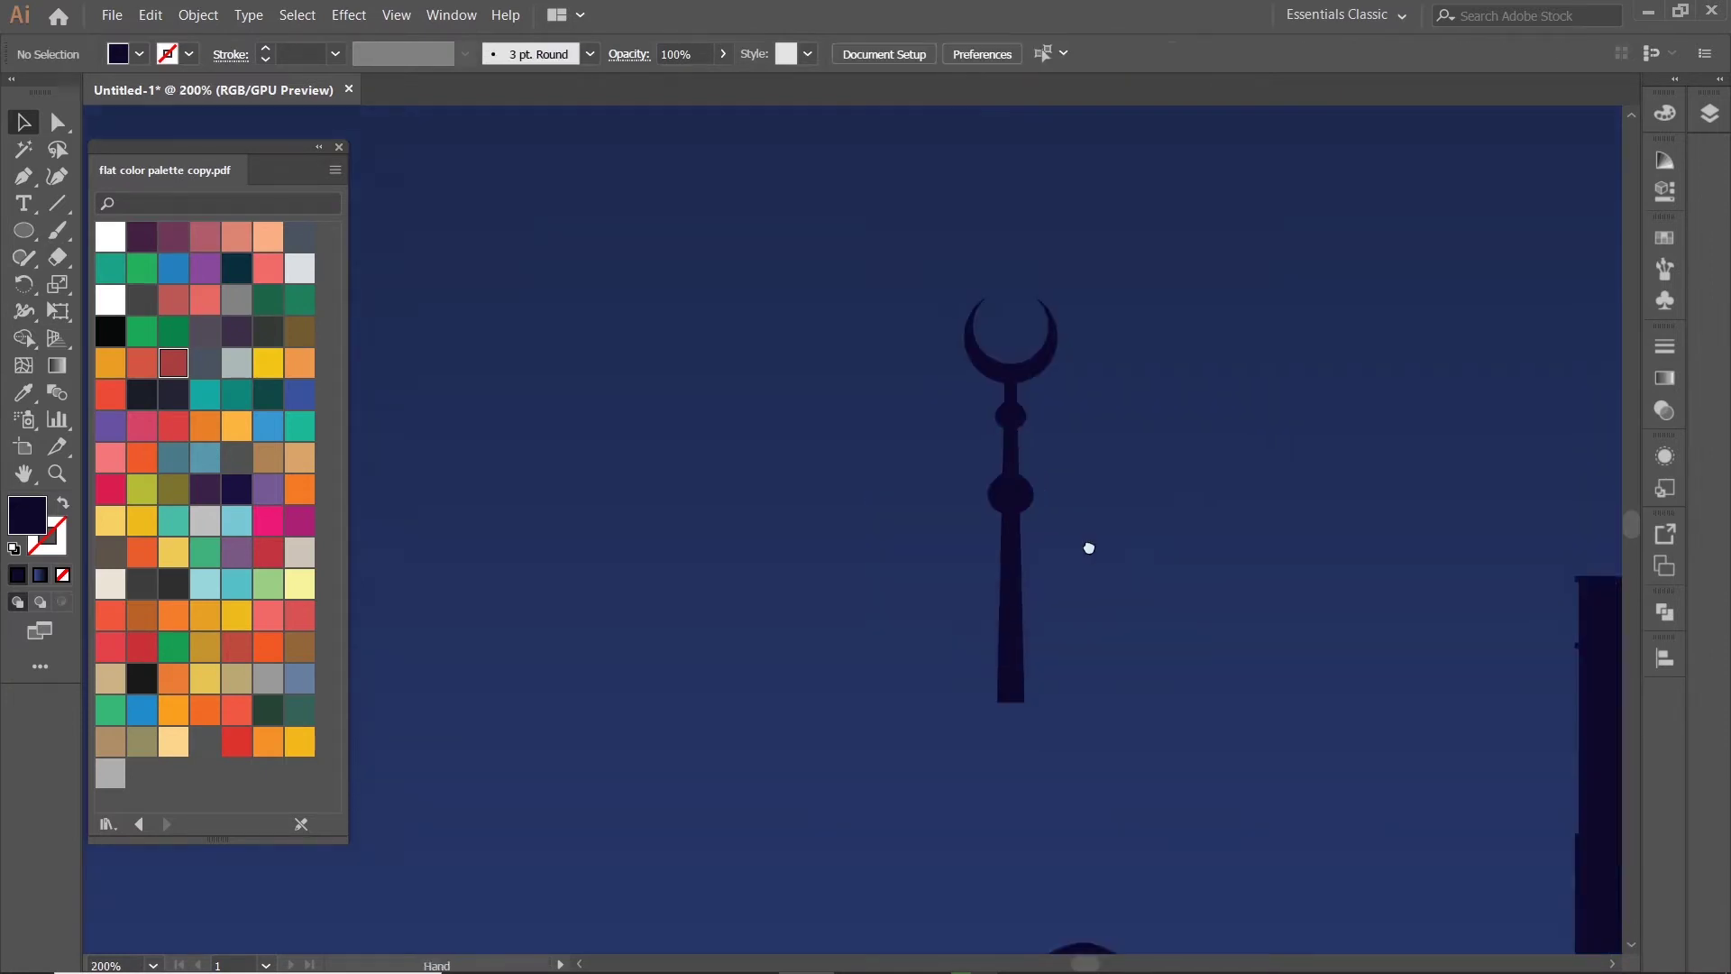
scroll(925, 385, "up", 3)
- Duplicate the bead lower on the spire and enlarge the copy
left_click(929, 393)
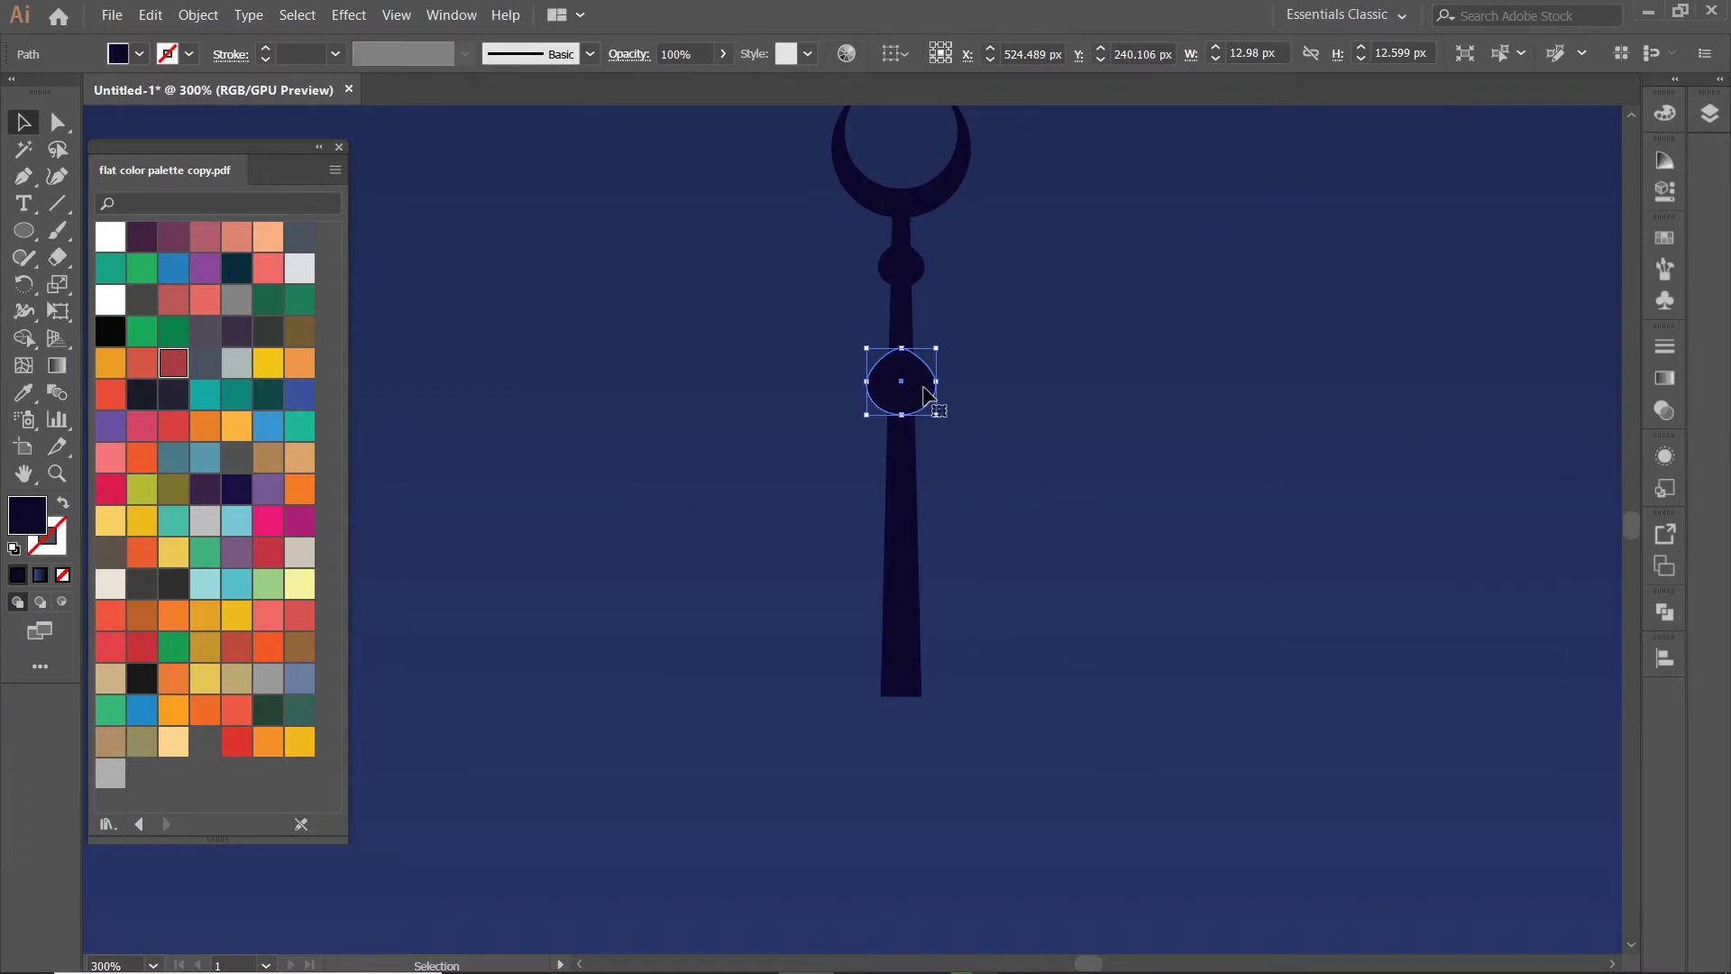
left_click(966, 475)
left_click(931, 394)
left_click_drag(931, 571, 933, 573)
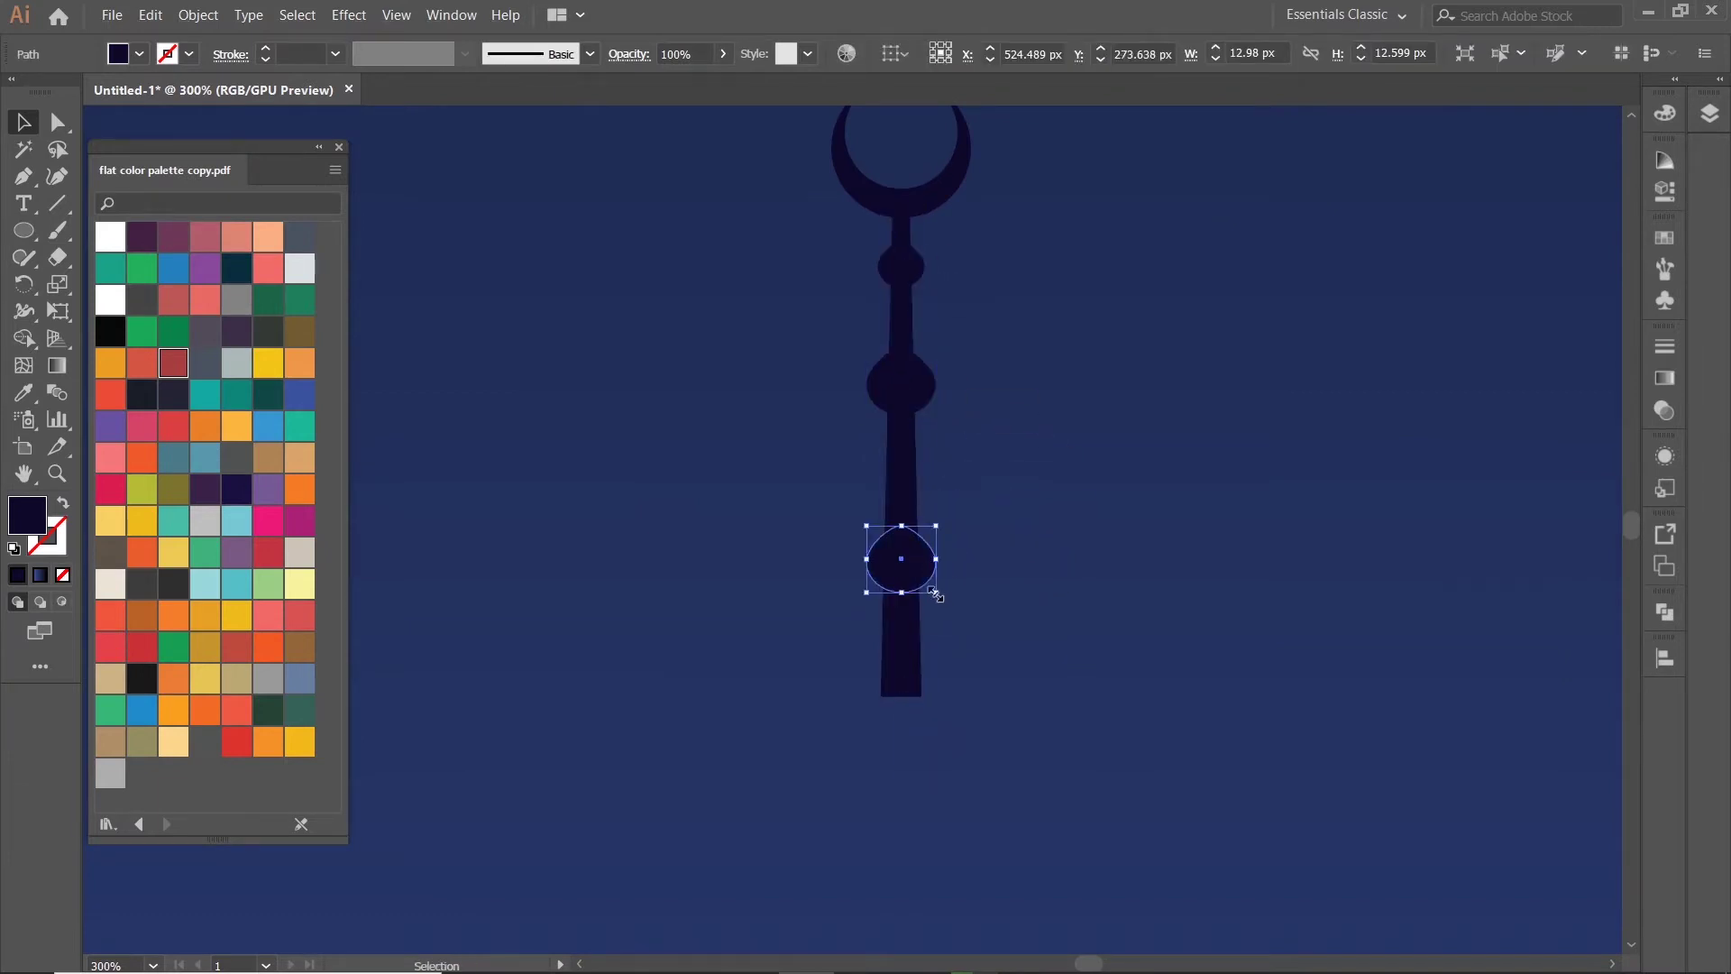
left_click_drag(964, 647, 936, 584)
left_click(1015, 593)
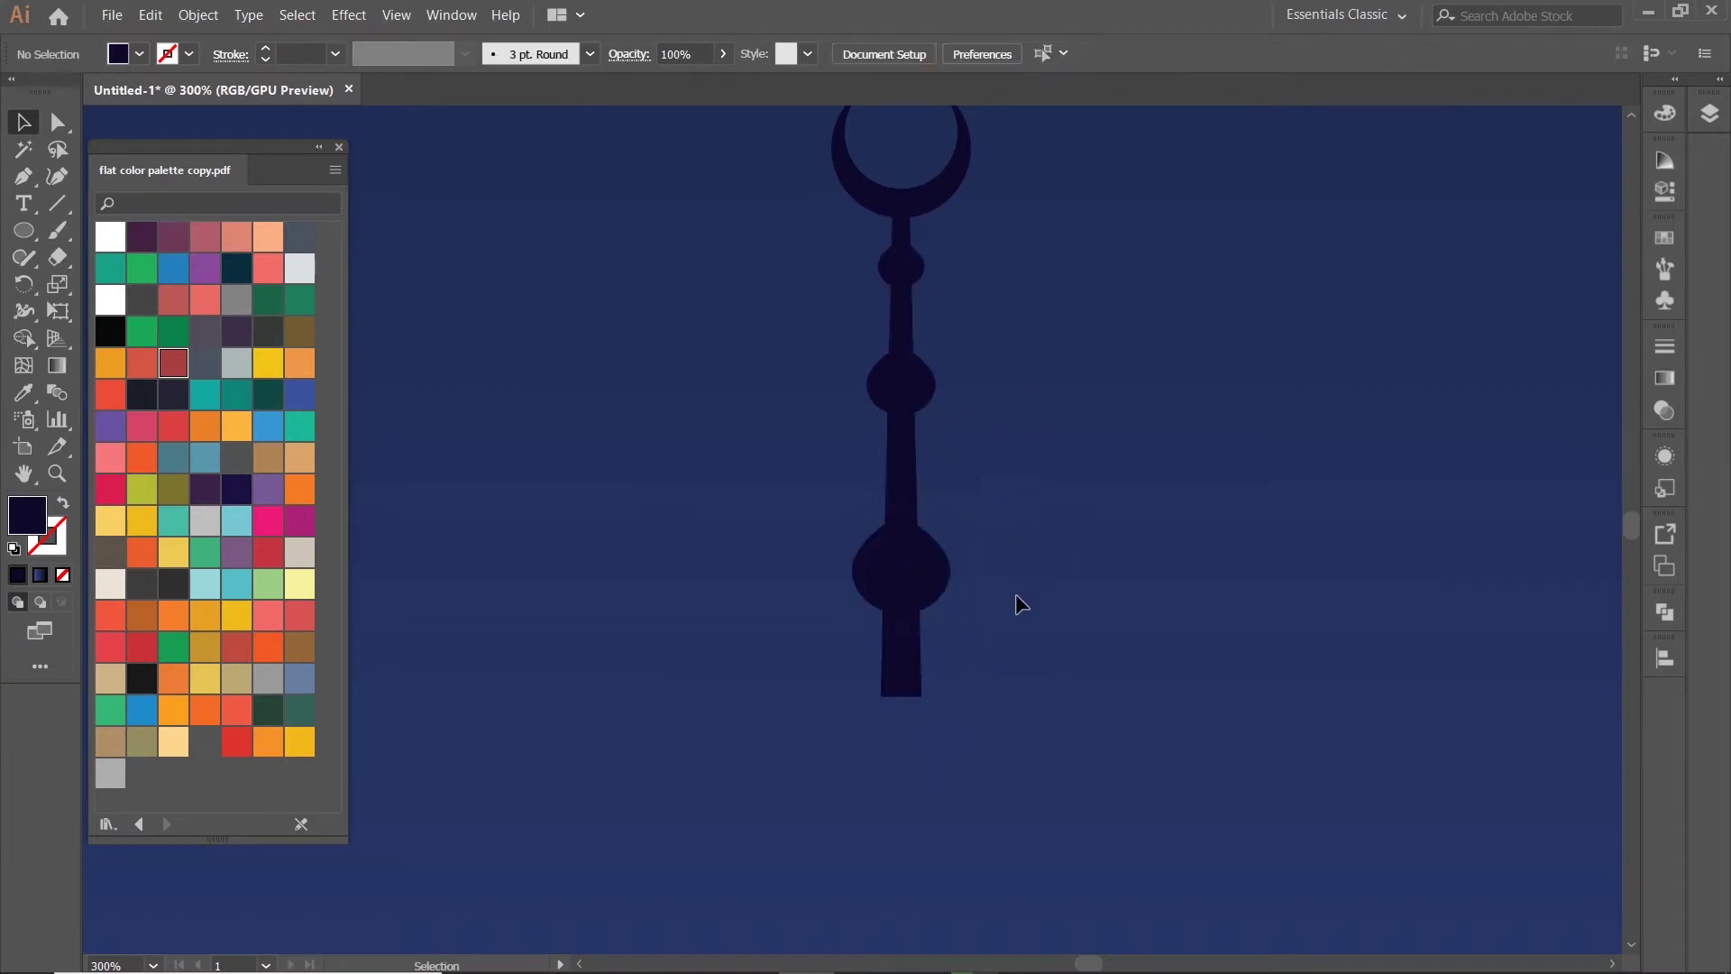
scroll(1015, 593, "down", 3)
scroll(1055, 631, "up", 2)
- Shorten the spire stem by raising its bottom end
left_click(969, 602)
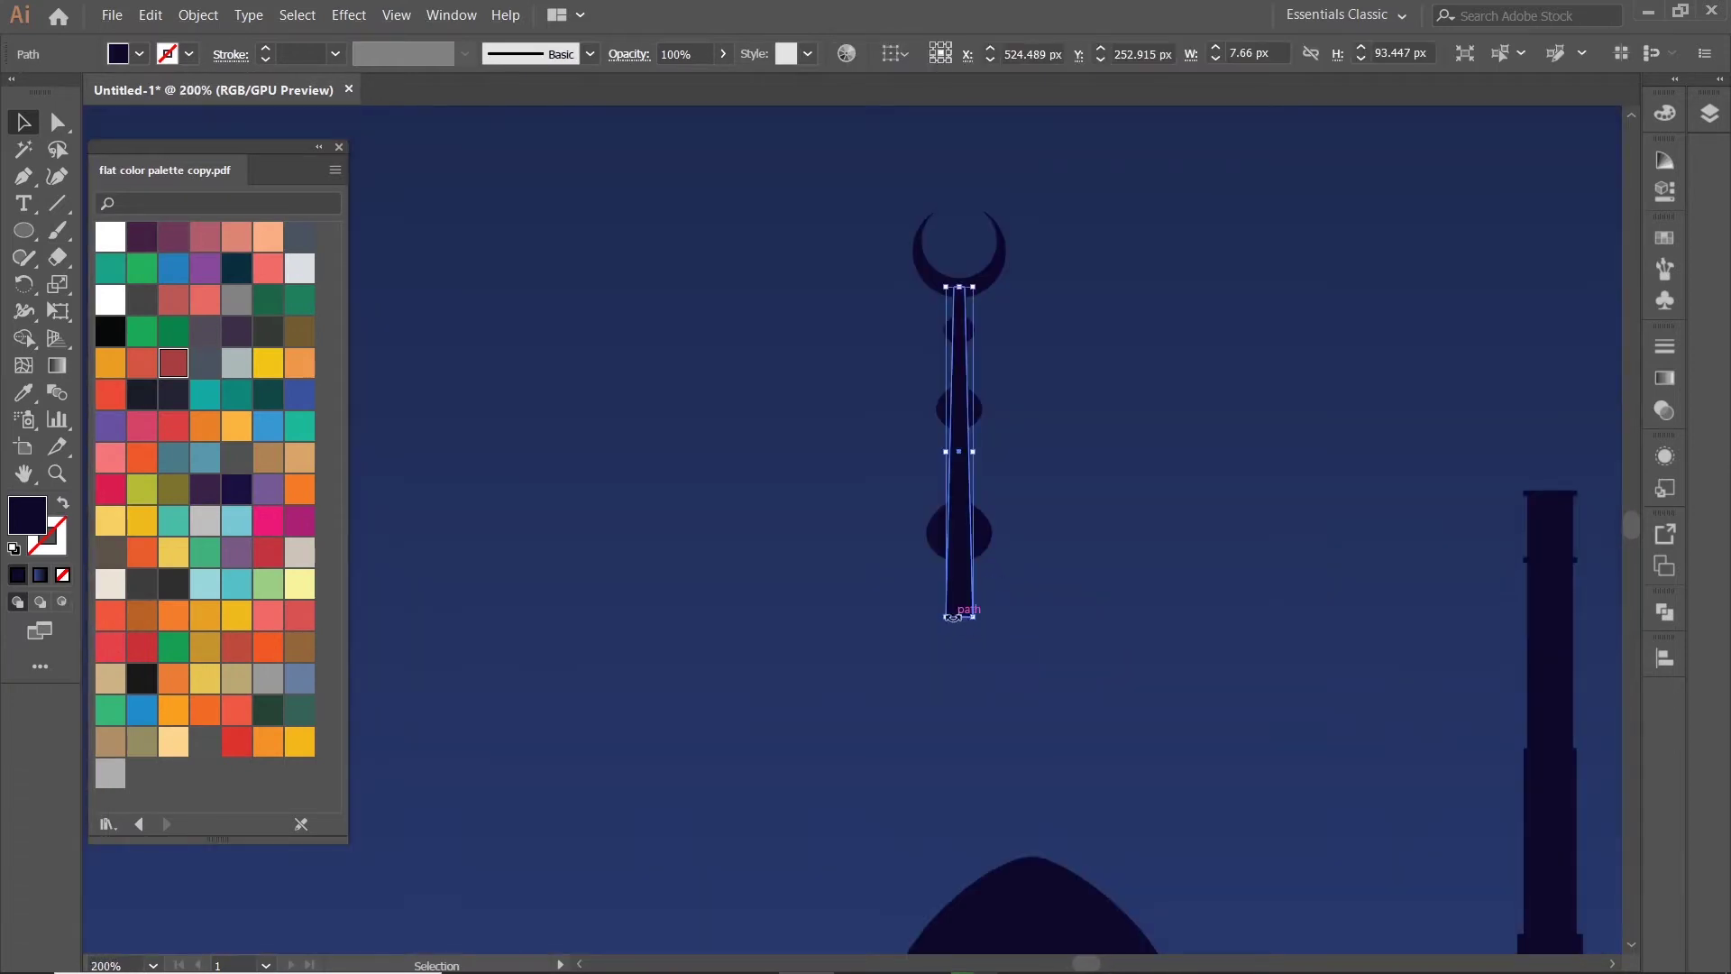
scroll(969, 602, "up", 2)
mouse_move(966, 611)
left_mouse_down()
mouse_move(967, 541)
mouse_move(929, 565)
left_mouse_up()
scroll(1079, 484, "down", 4)
left_click(1080, 484)
- Raise the lowest bulb higher along the stem
scroll(1080, 486, "up", 3)
scroll(1001, 566, "up", 2)
left_click(916, 928)
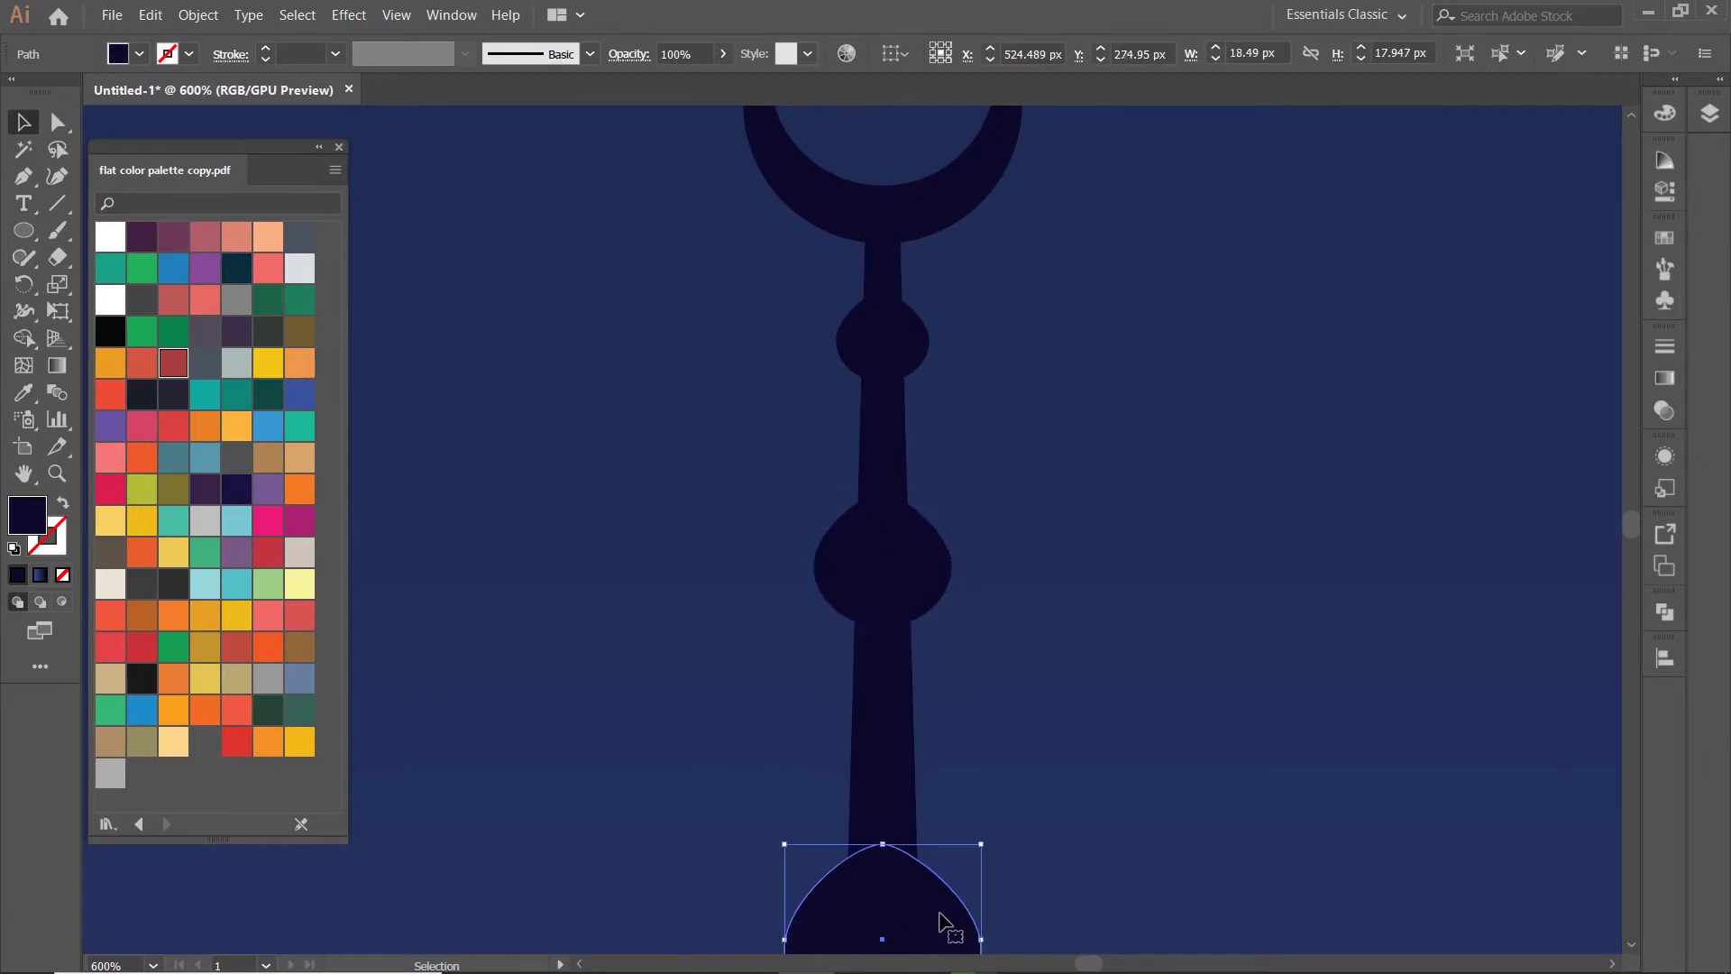
left_click_drag(938, 926, 954, 850)
left_click(1044, 846)
scroll(1044, 846, "down", 3)
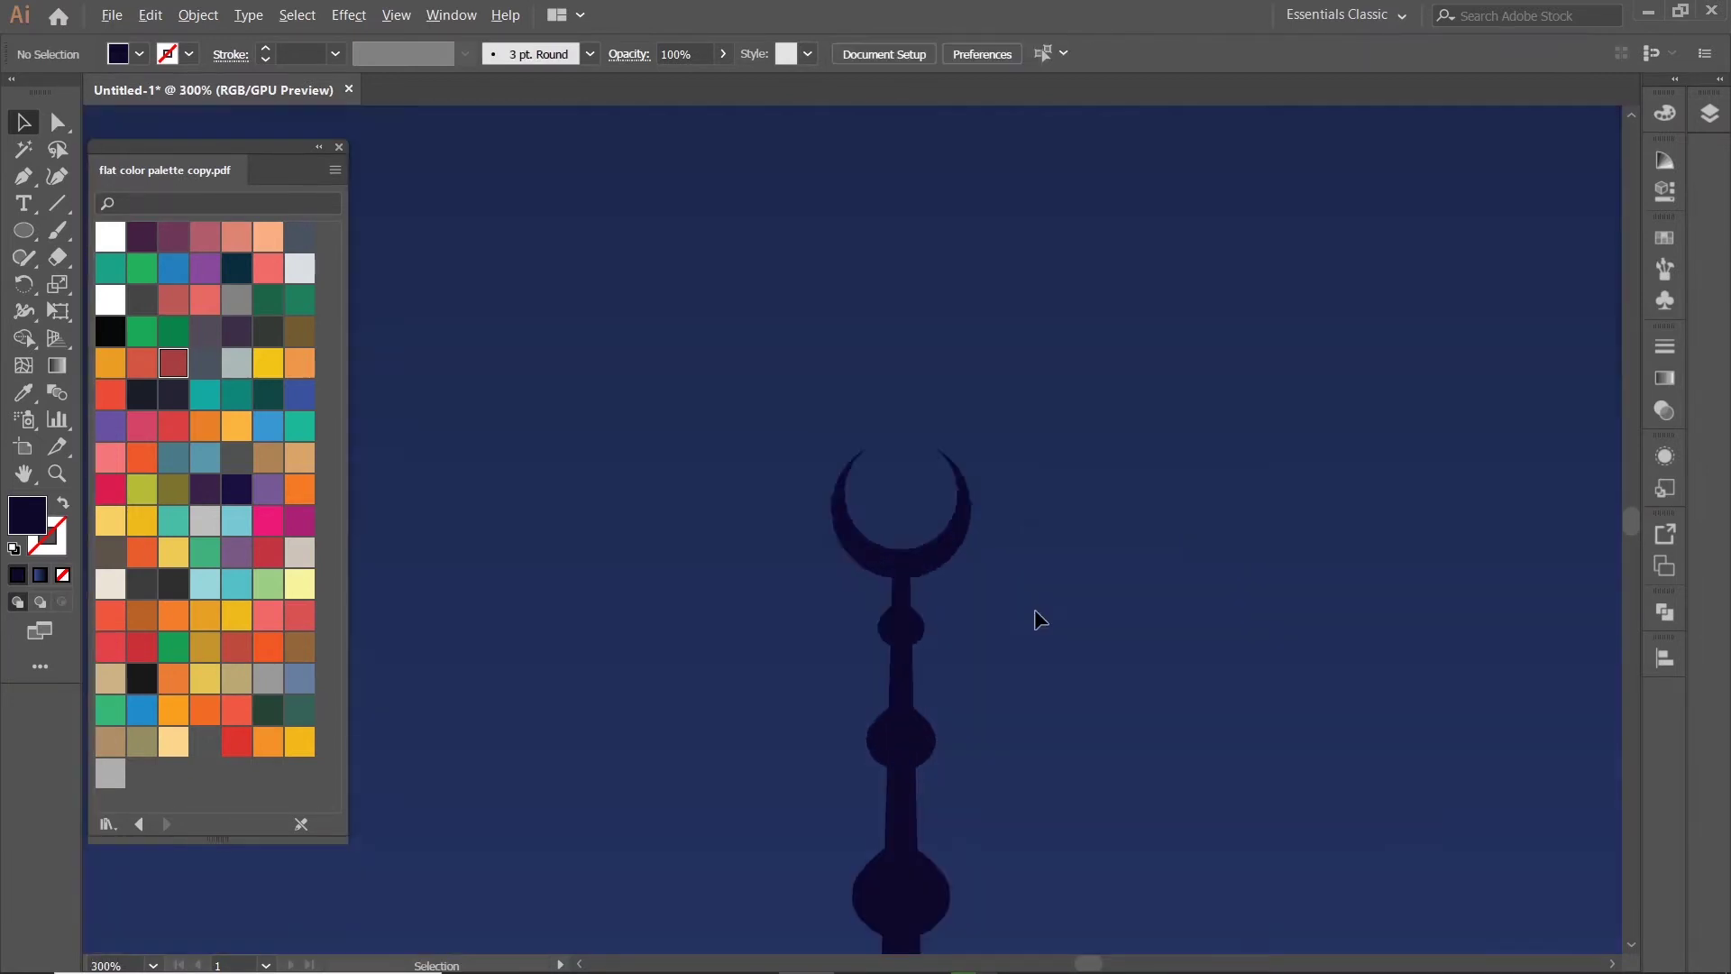
scroll(1030, 617, "down", 2)
- Shorten the spire stem so it ends at the bottom bulb
left_click(906, 631)
scroll(995, 504, "down", 1)
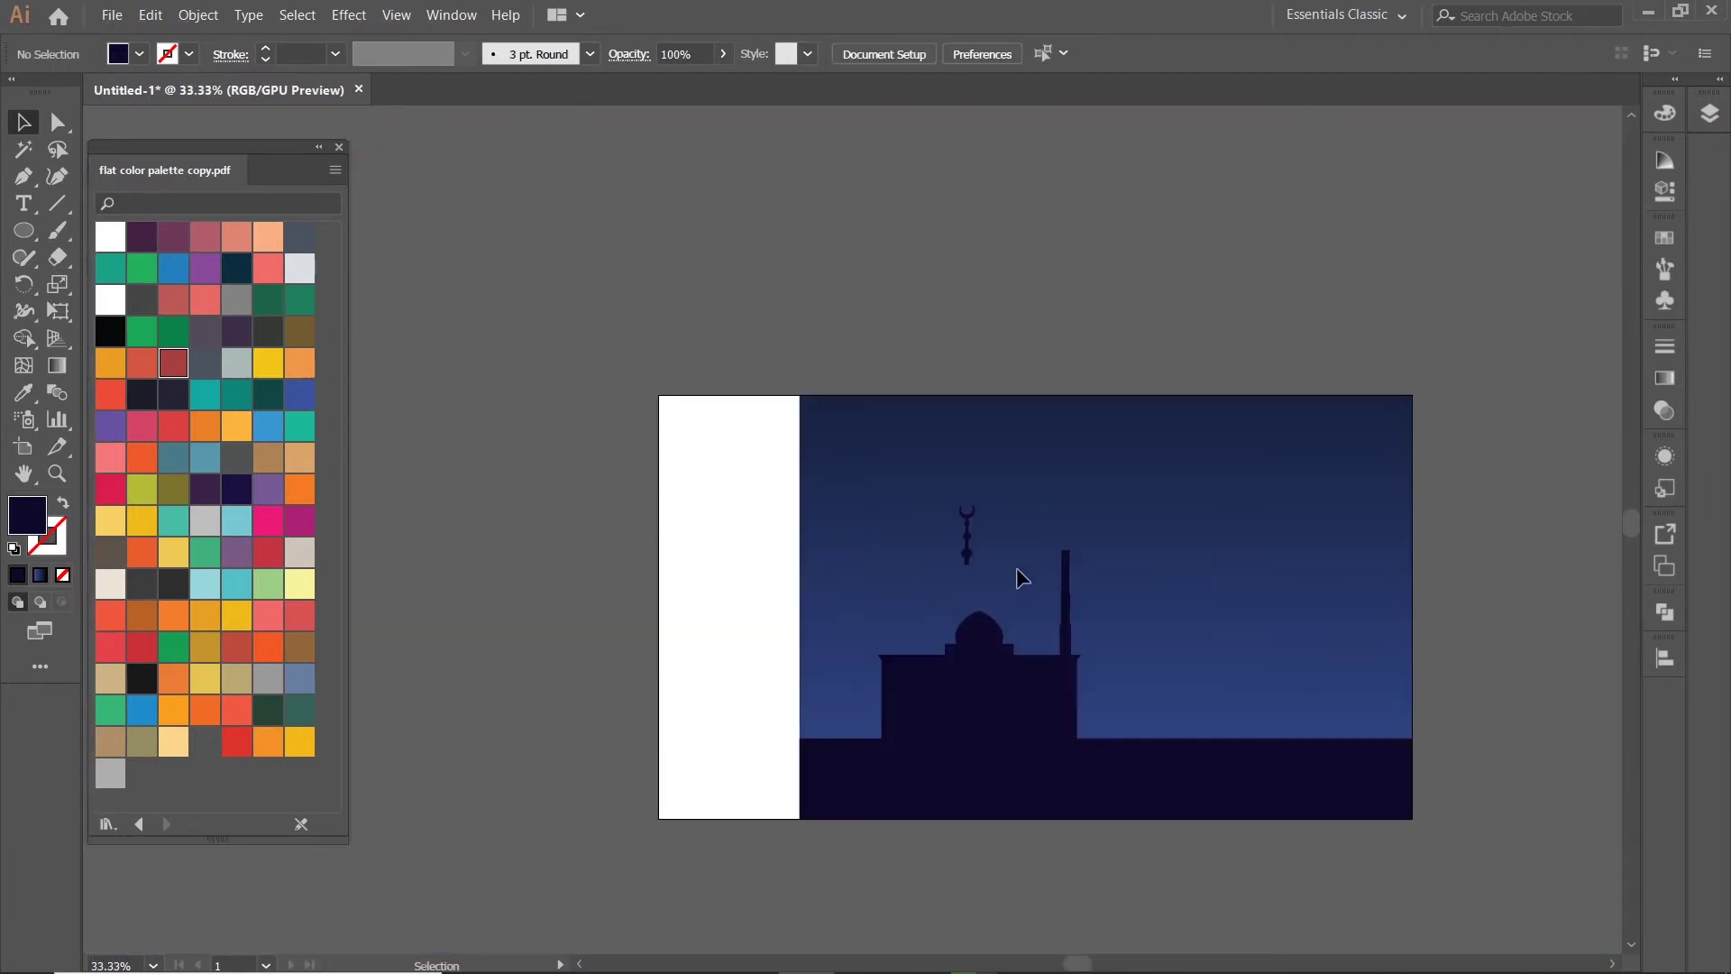
scroll(966, 557, "up", 2)
scroll(901, 451, "up", 2)
scroll(902, 541, "up", 1)
left_click(917, 631)
left_click_drag(920, 641, 916, 687)
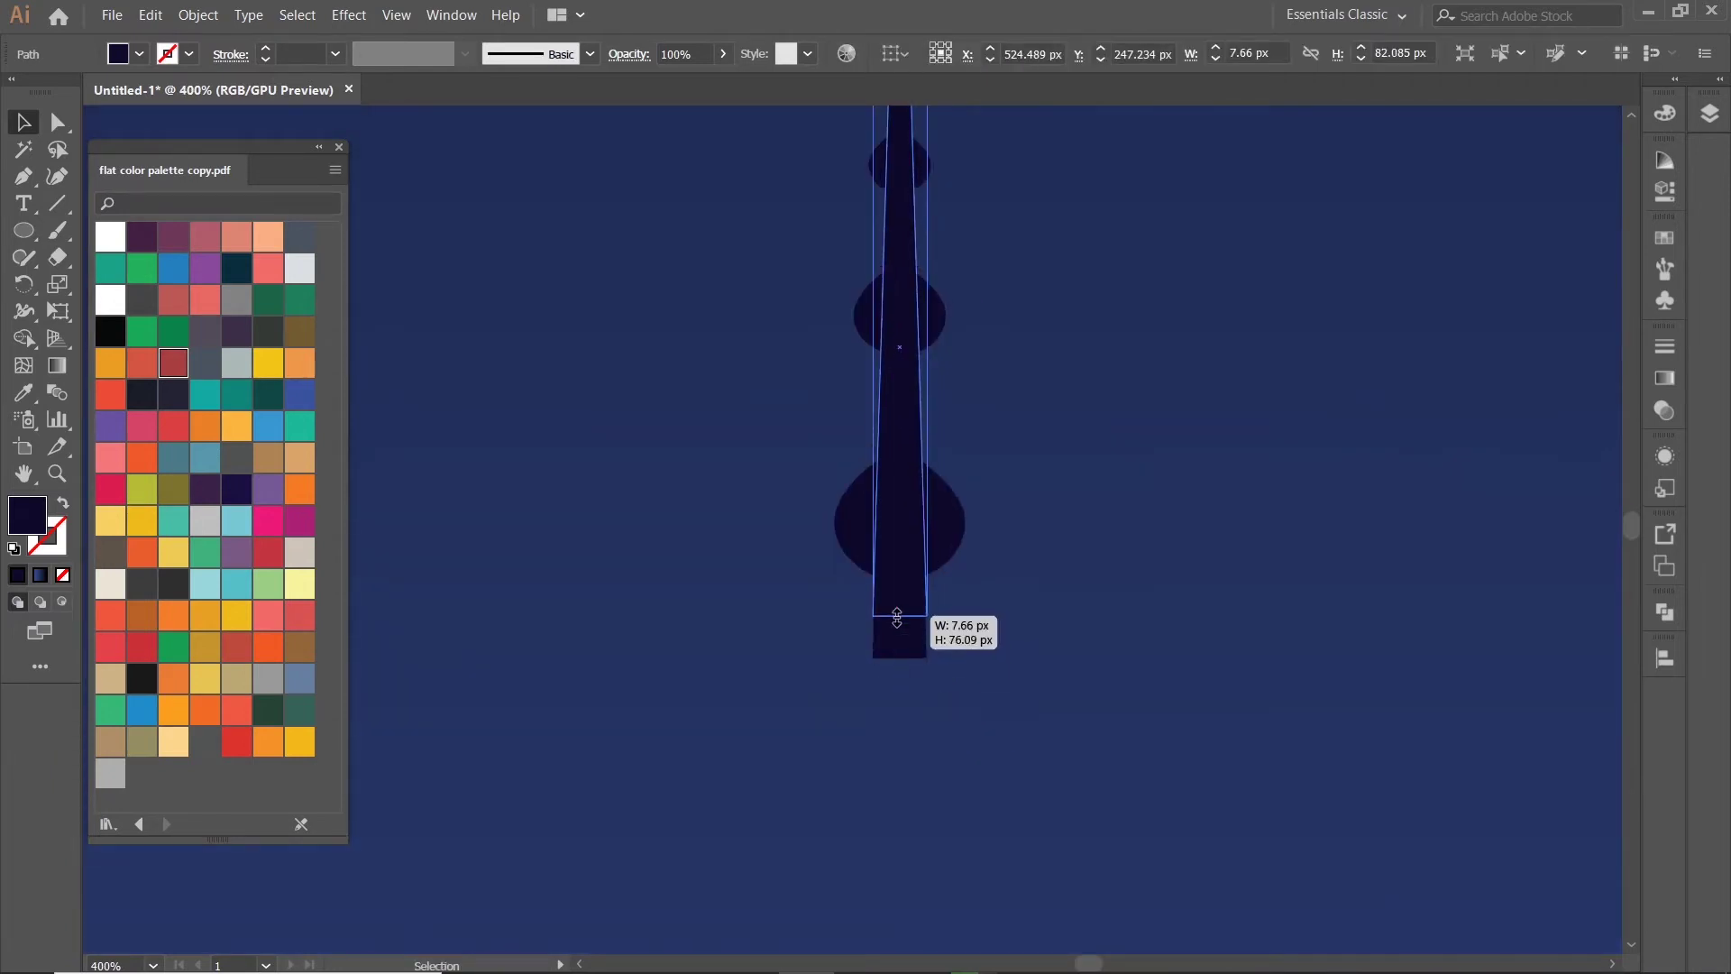
left_click_drag(897, 617, 892, 597)
scroll(893, 597, "down", 4)
left_click(951, 527)
scroll(872, 532, "up", 3)
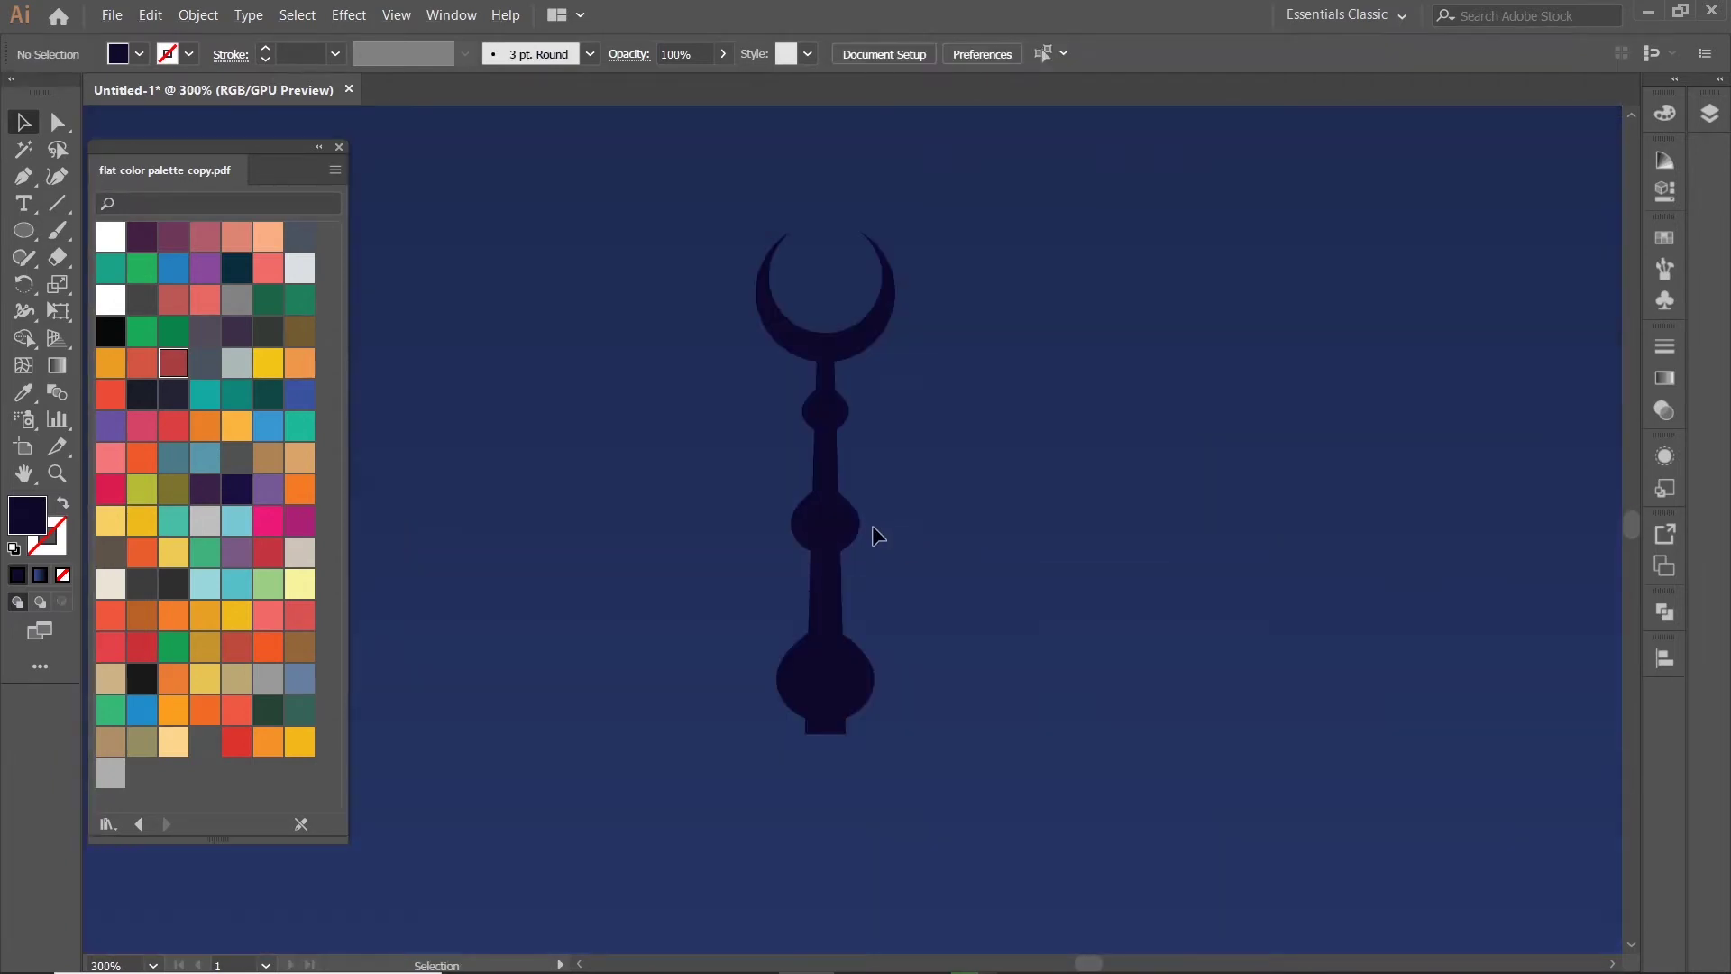
scroll(872, 532, "up", 3)
- Nudge the middle bulb of the spire up slightly
left_click(906, 595)
key("Up")
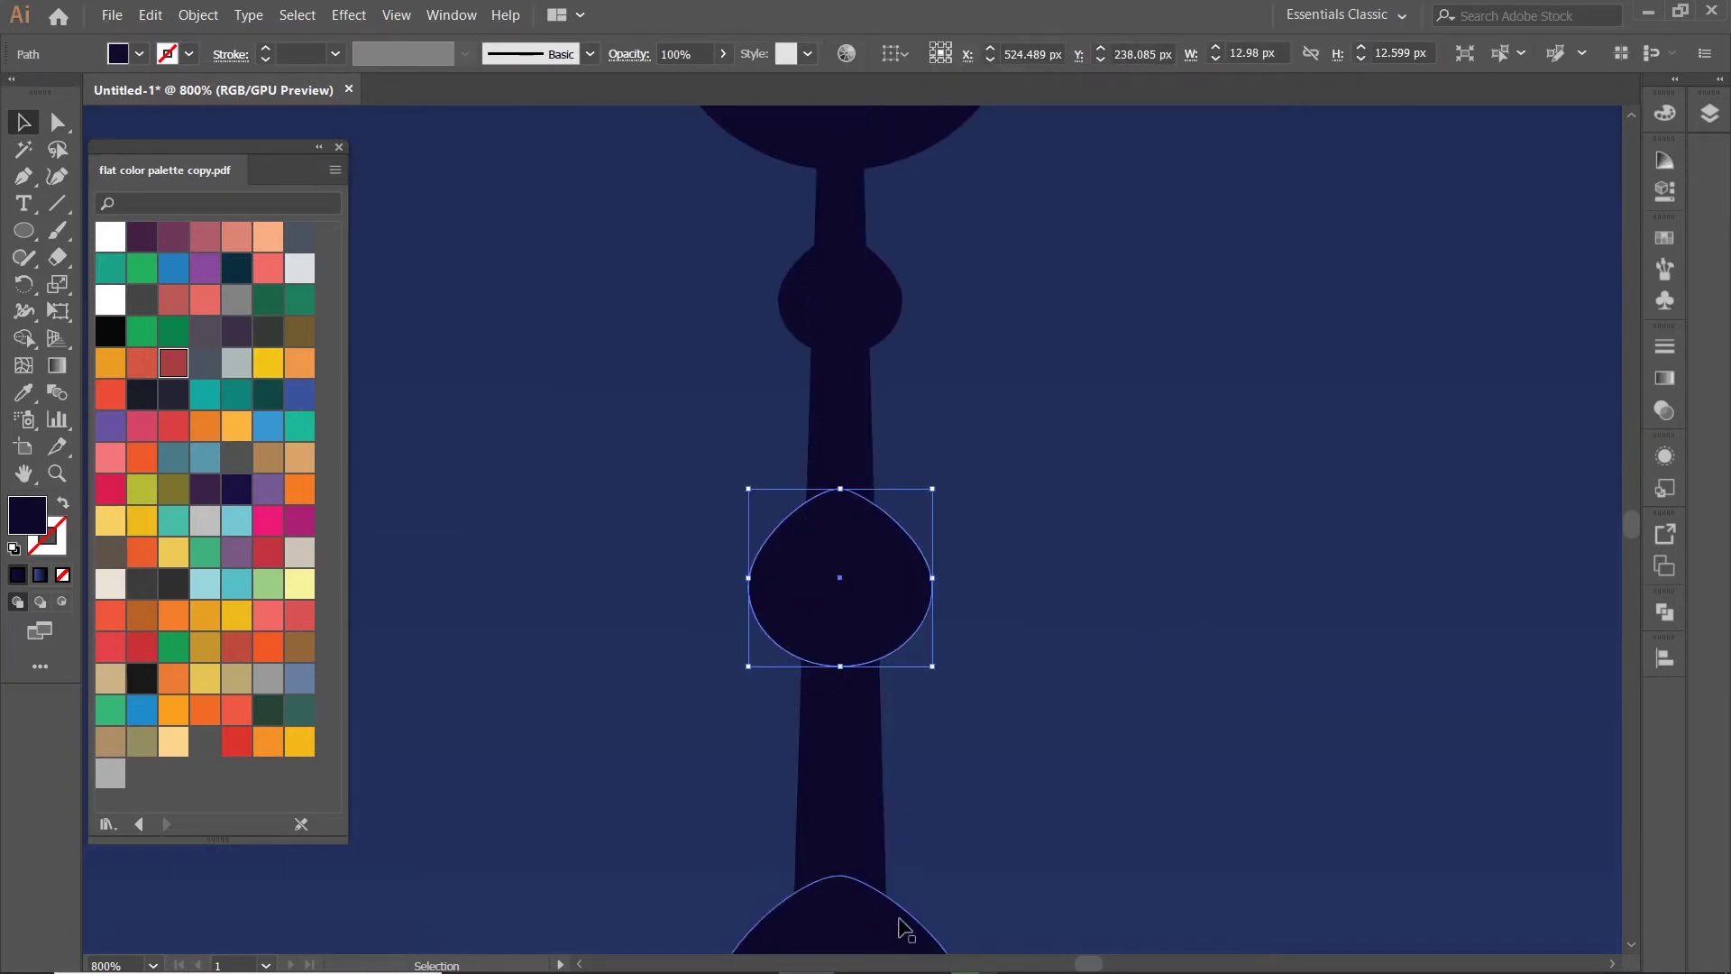
left_click(1072, 680)
scroll(1081, 685, "down", 5)
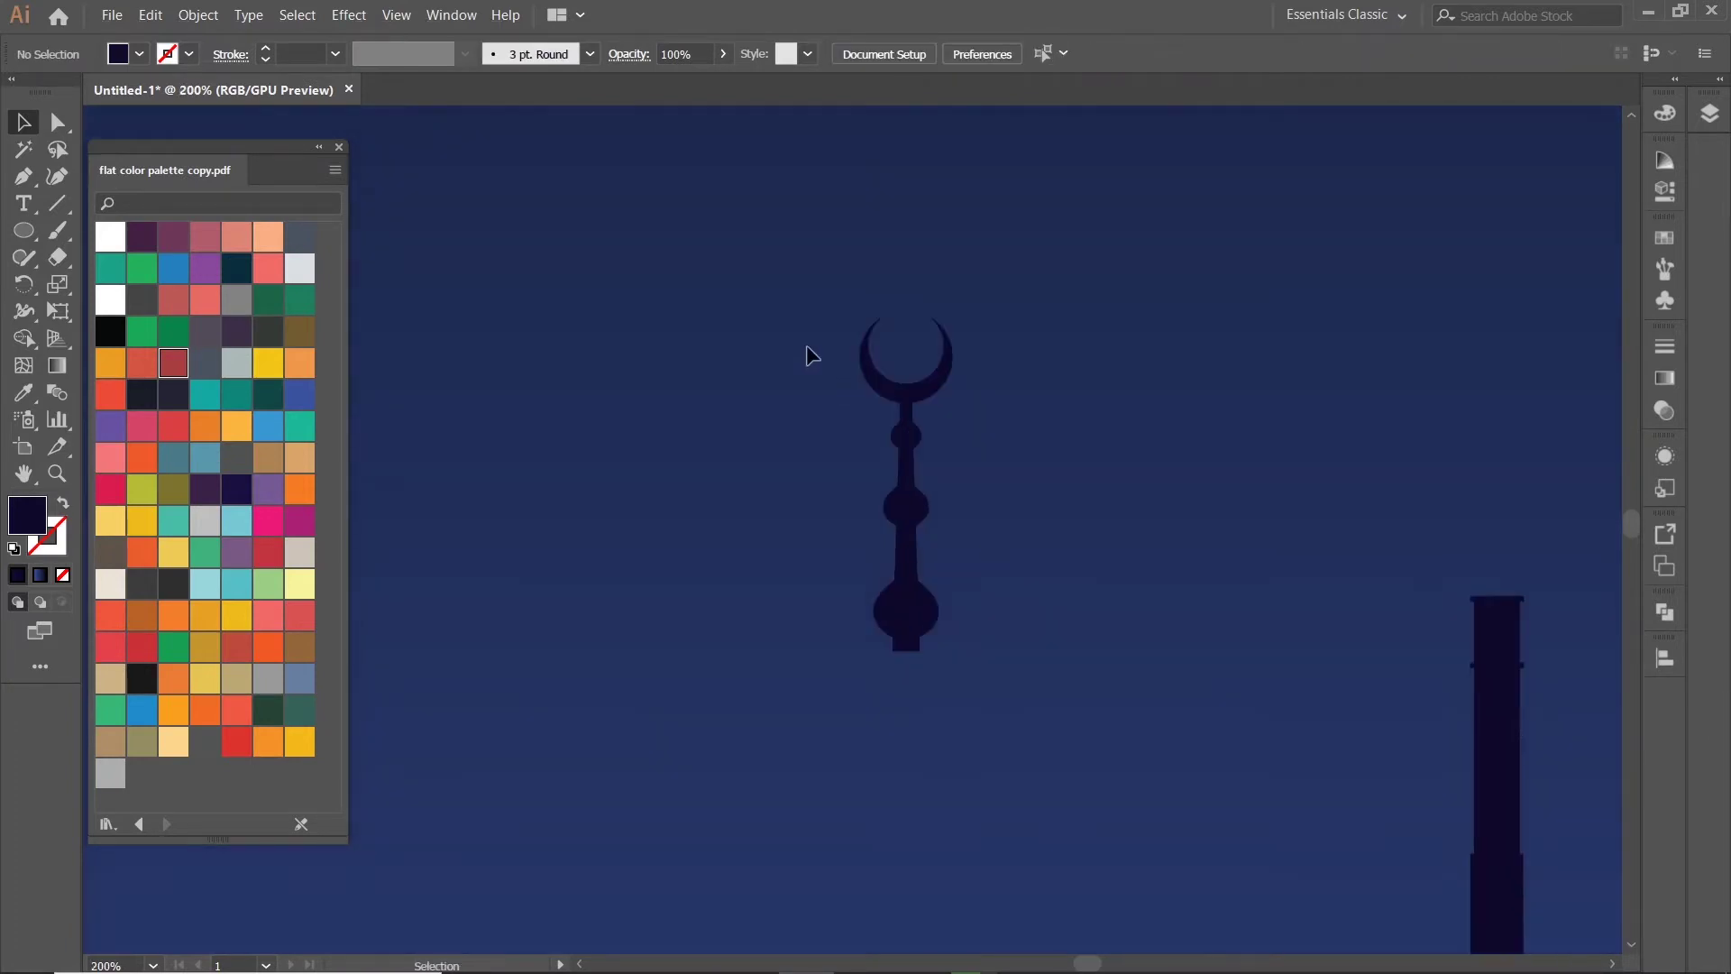
- Group the spire pieces and move the group down toward the dome
left_click_drag(971, 673, 971, 674)
right_click(901, 520)
left_click(946, 640)
scroll(1010, 537, "down", 4)
scroll(949, 433, "up", 3)
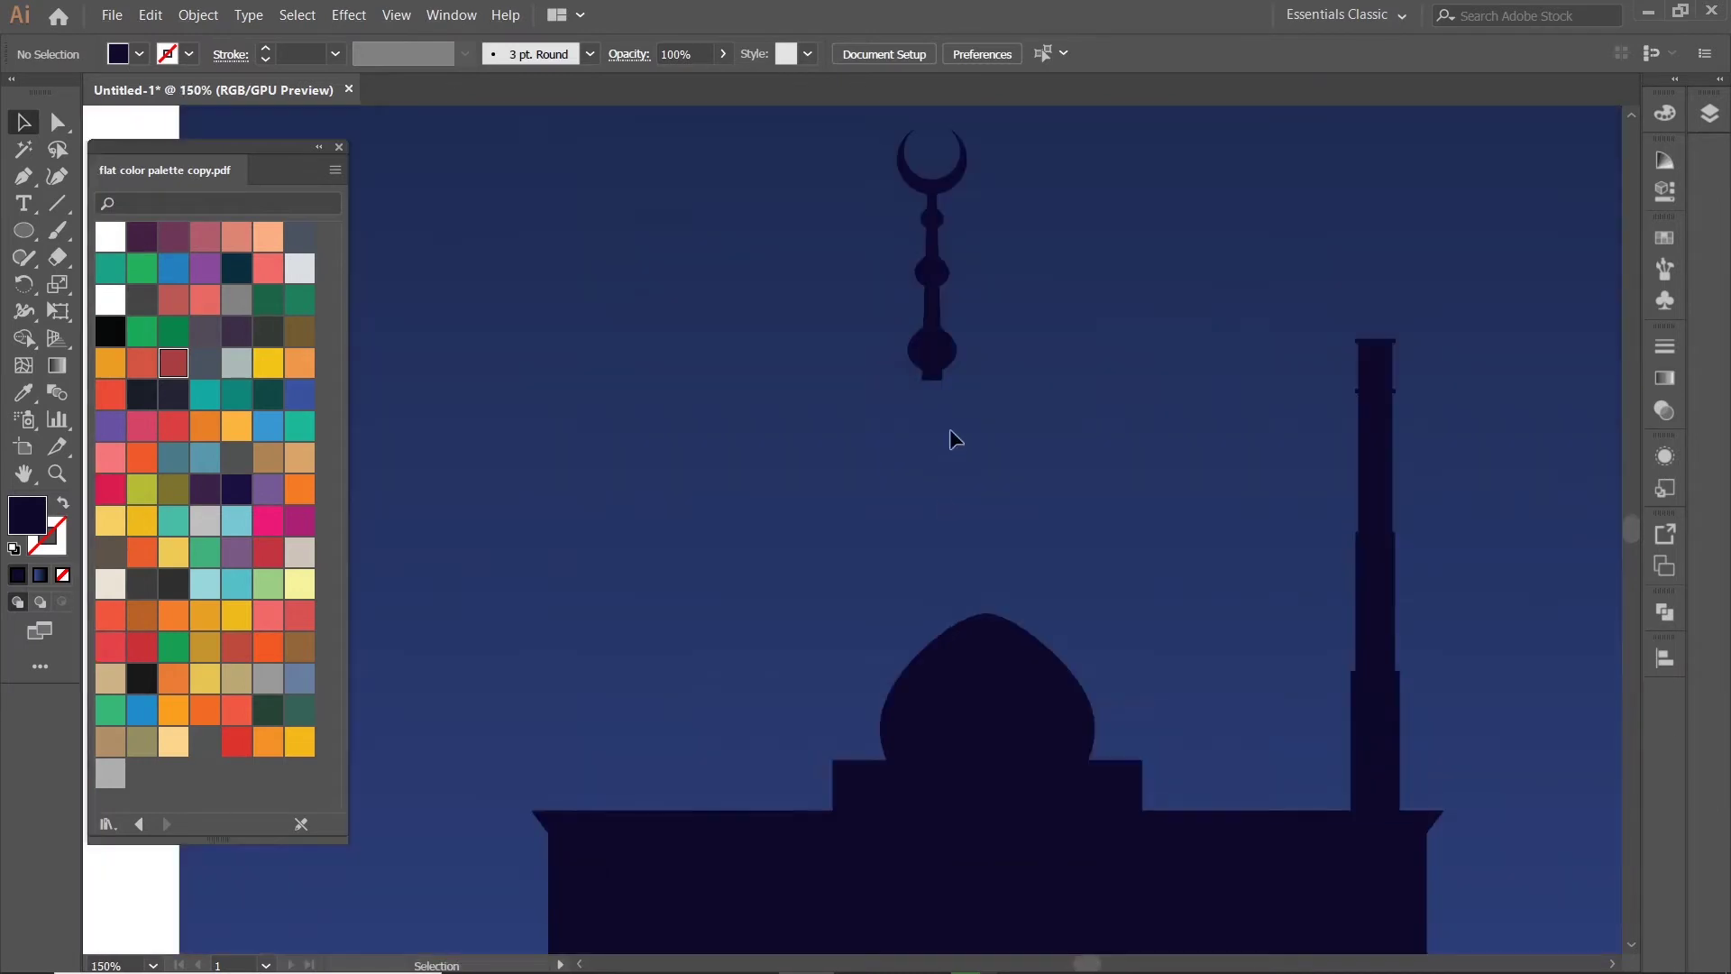
left_click_drag(940, 352, 987, 577)
left_click(1069, 539)
scroll(1138, 554, "down", 4)
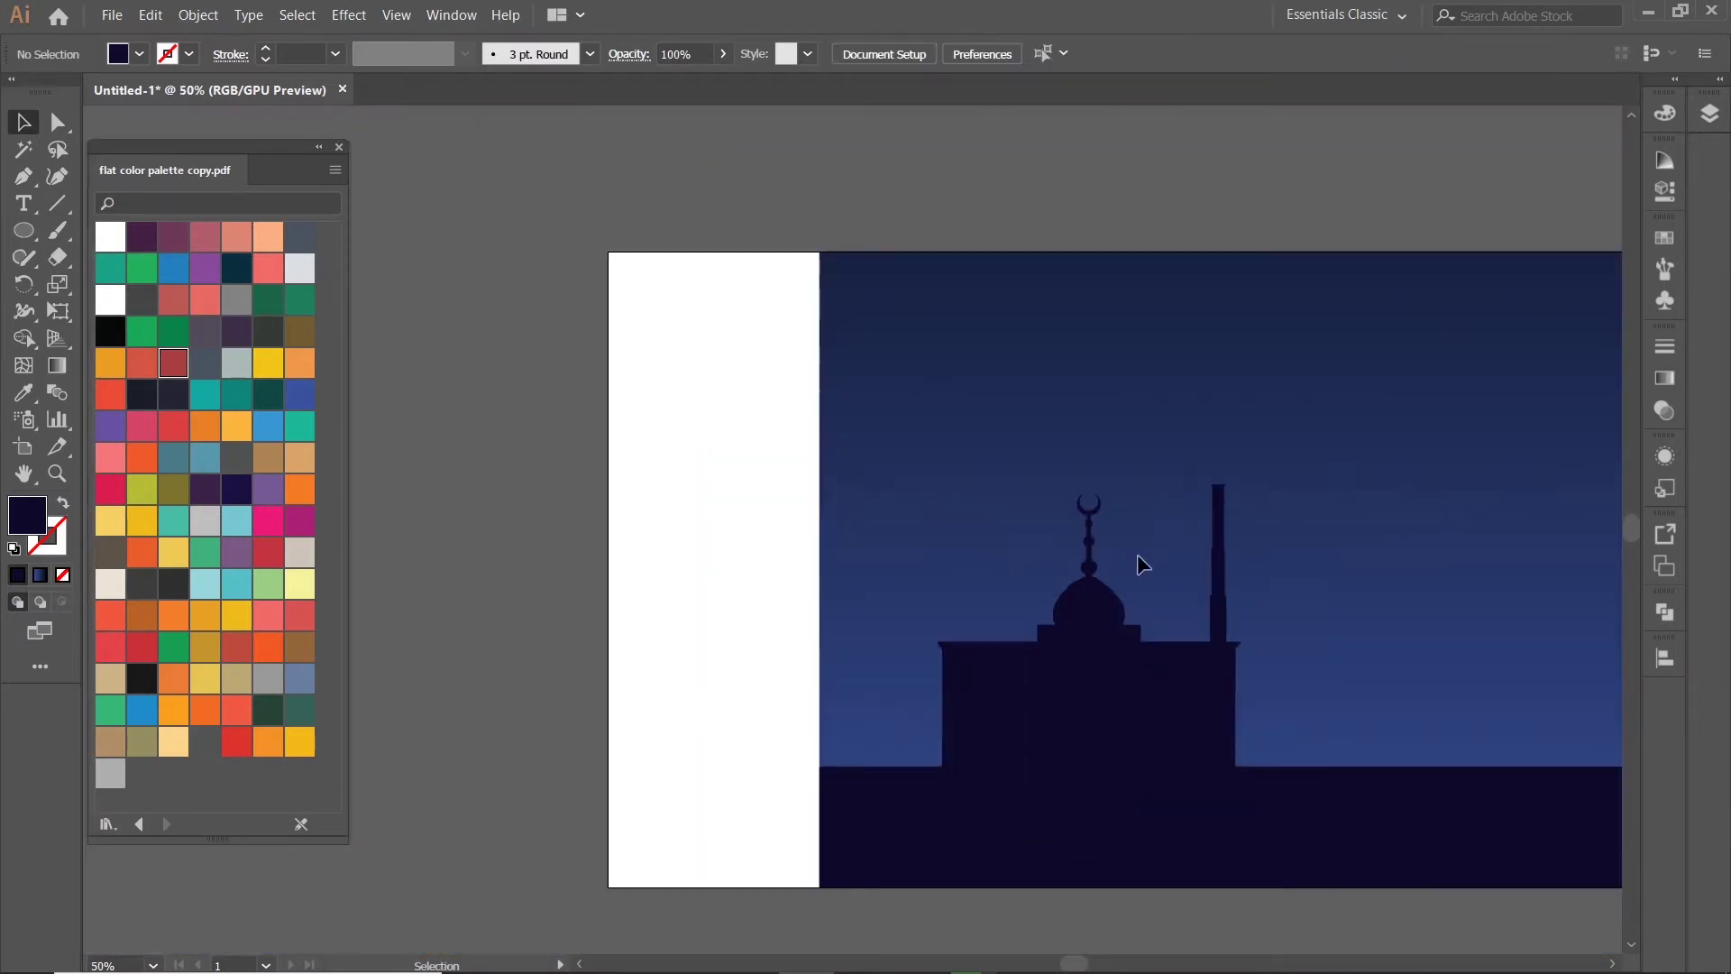
scroll(959, 573, "up", 3)
scroll(977, 564, "up", 3)
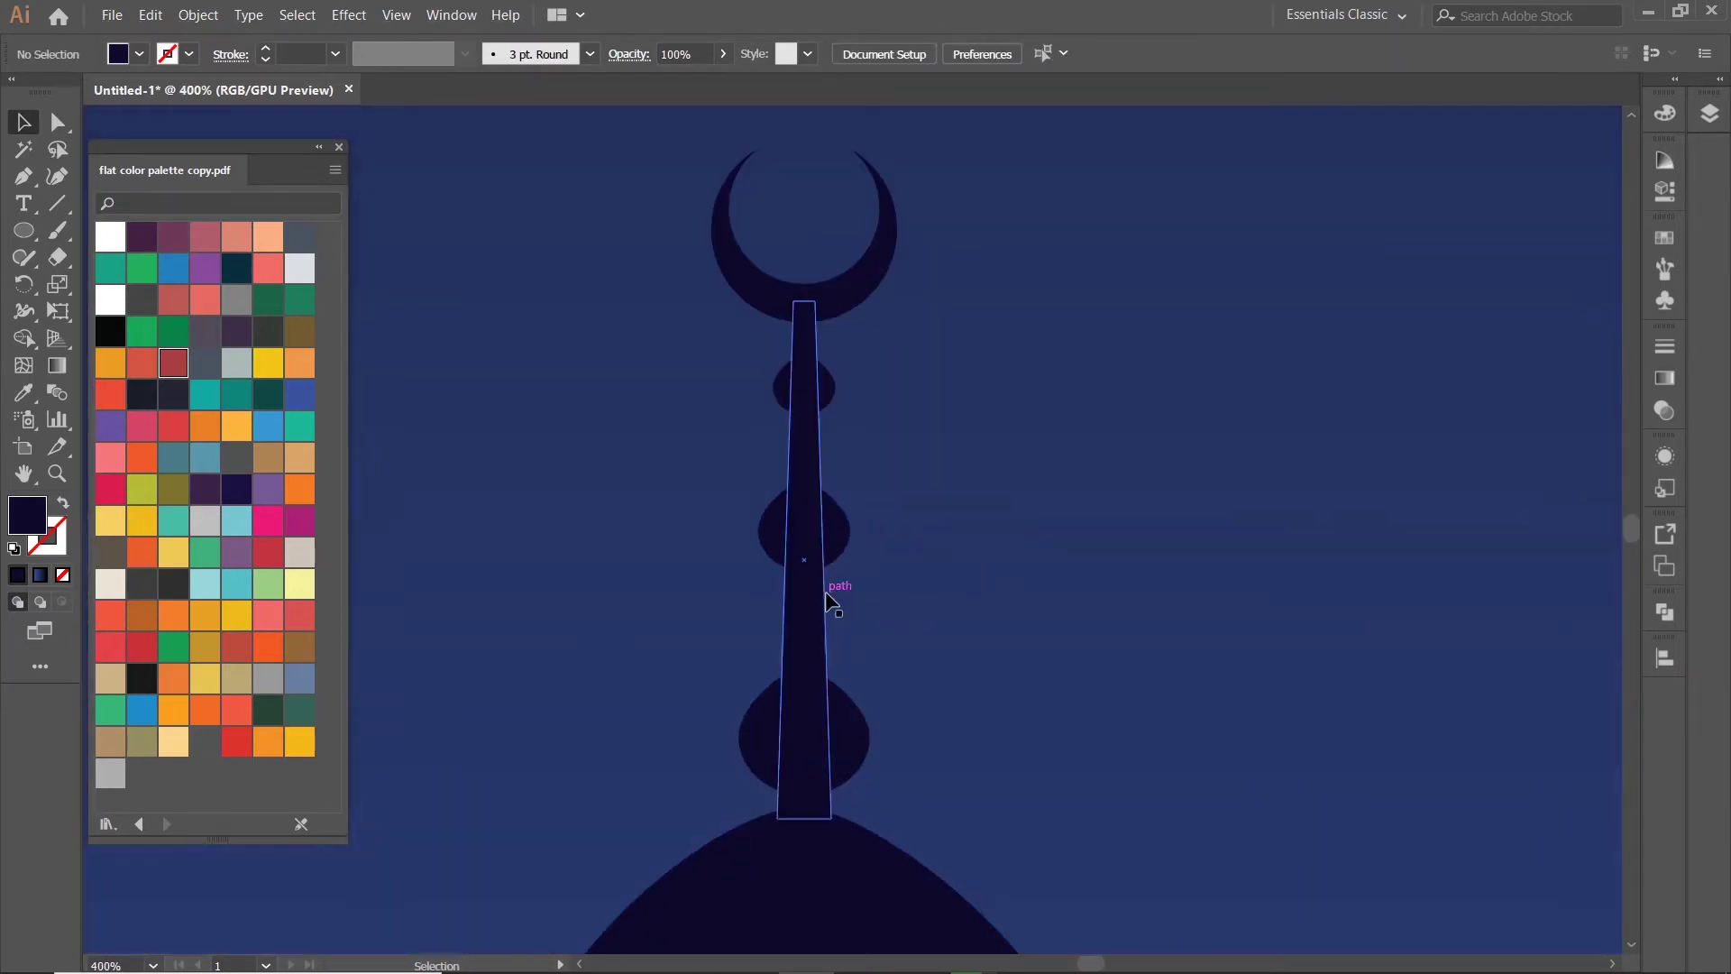
- Ungroup the spire pieces to edit them individually
right_click(821, 587)
left_click(910, 728)
scroll(964, 604, "down", 5)
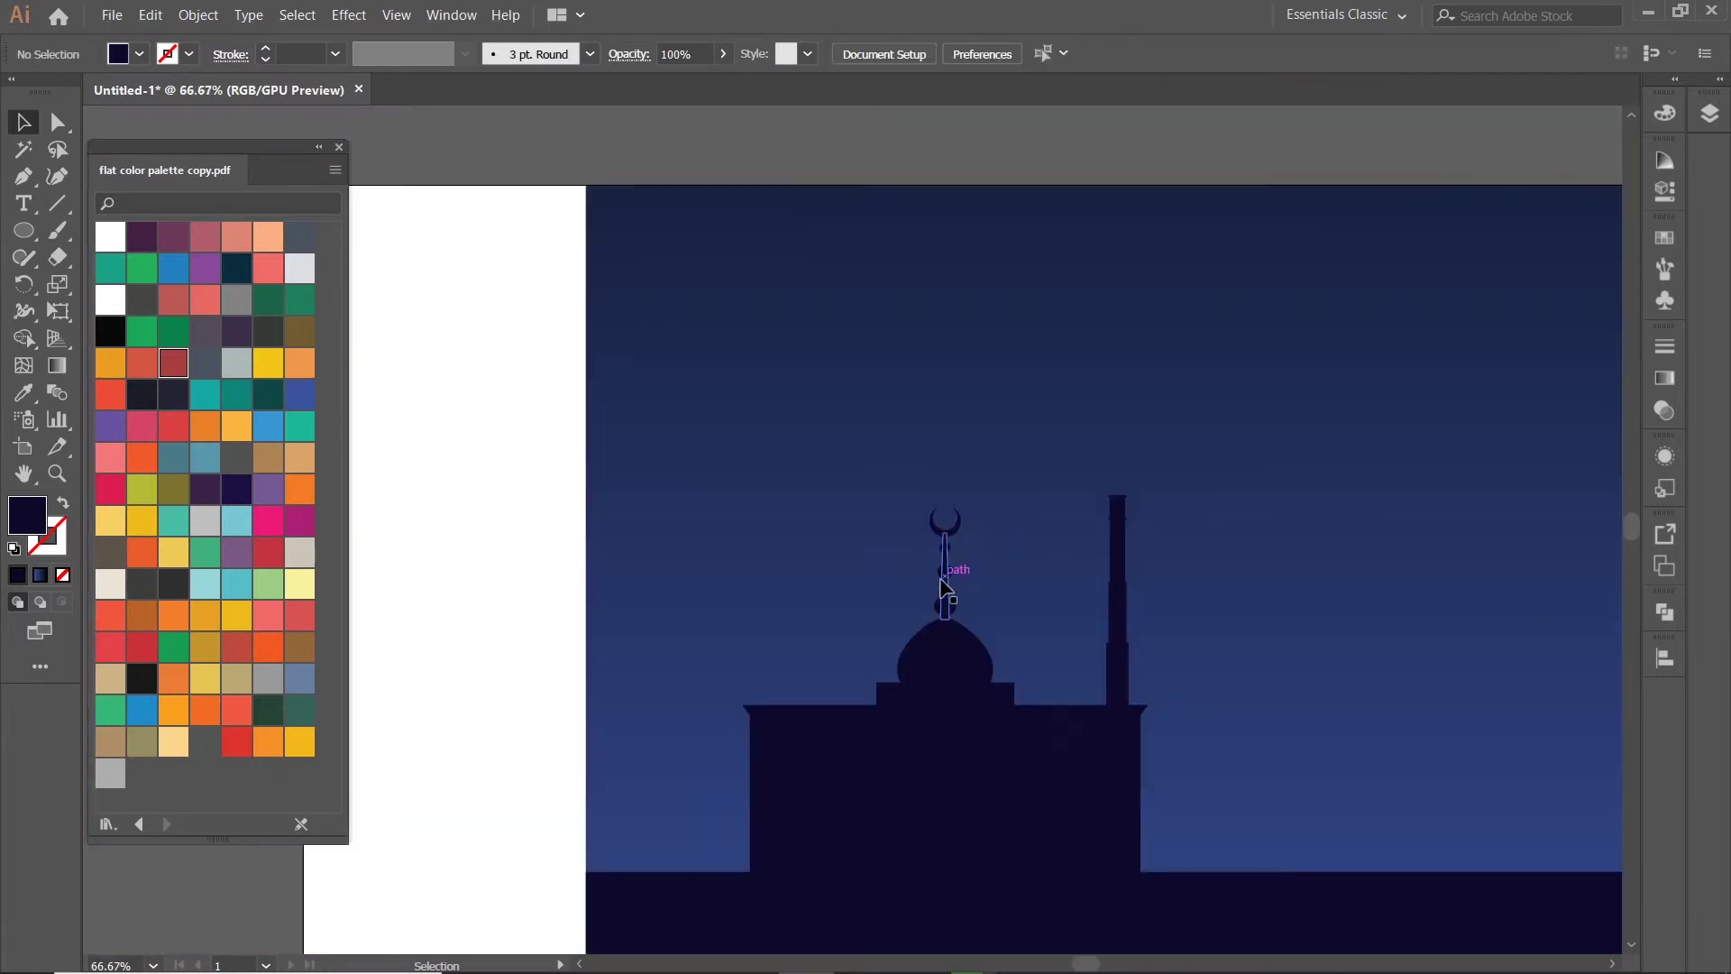
scroll(973, 577, "up", 6)
right_click(952, 511)
left_click(992, 662)
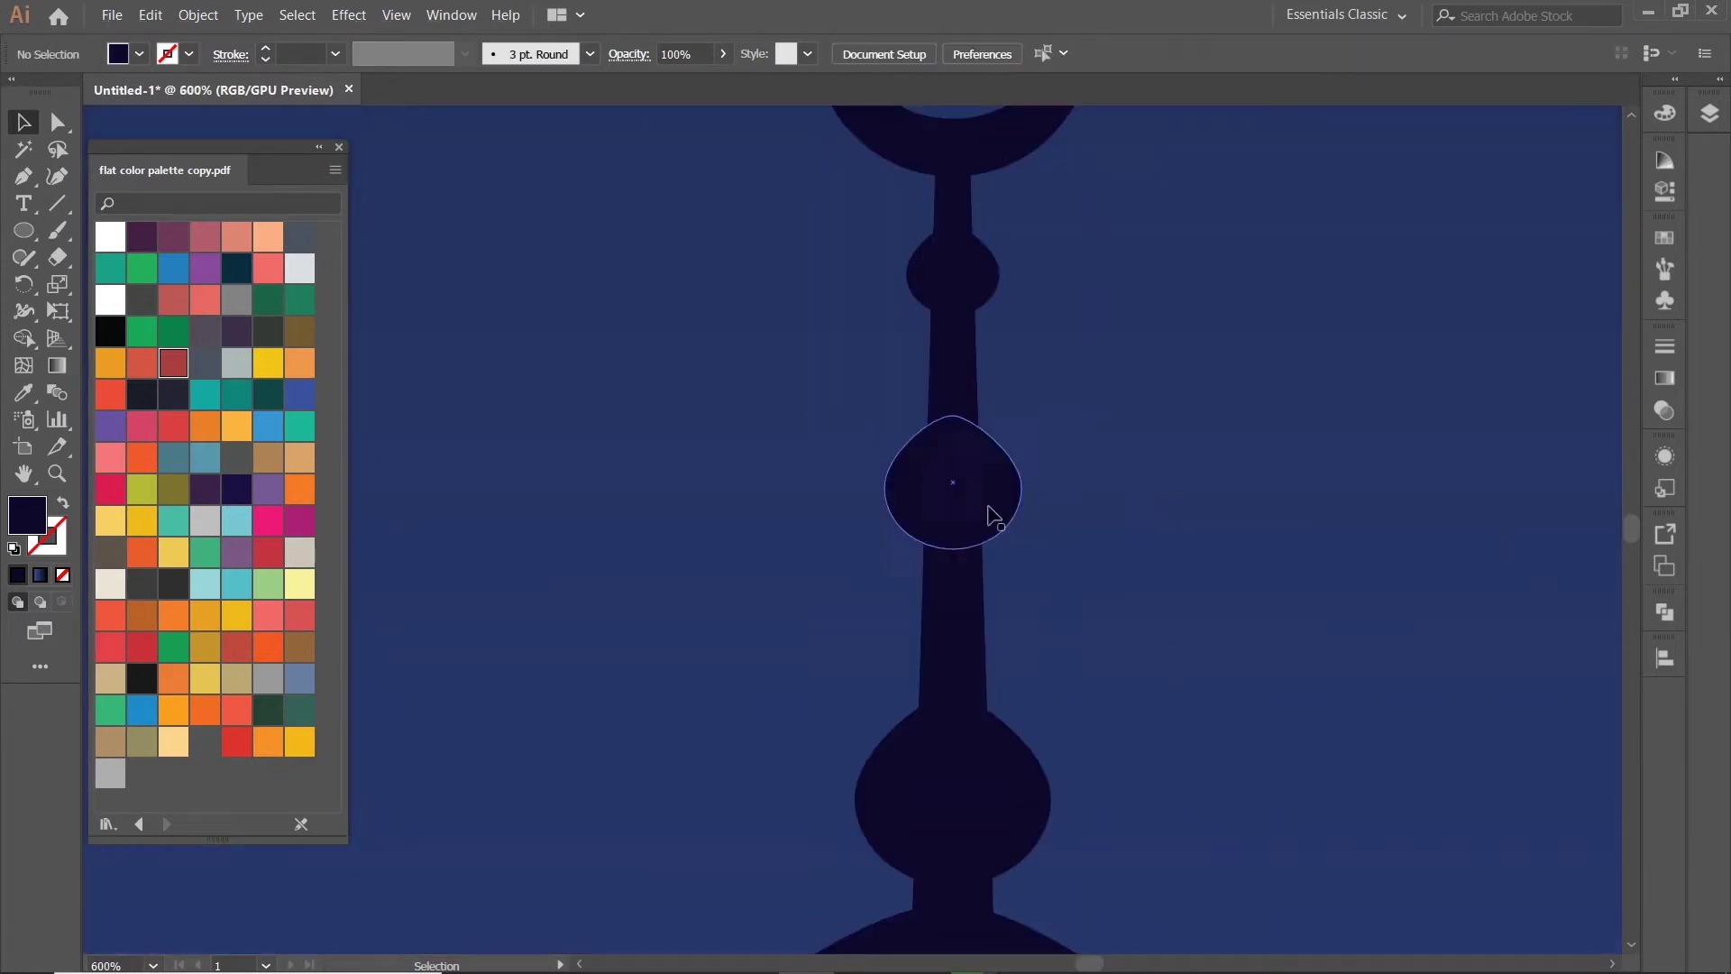
- Narrow the stem to about 6.27 px and end it inside the bottom bulb
left_click(982, 506)
scroll(991, 531, "up", 3)
left_click_drag(994, 513, 980, 528)
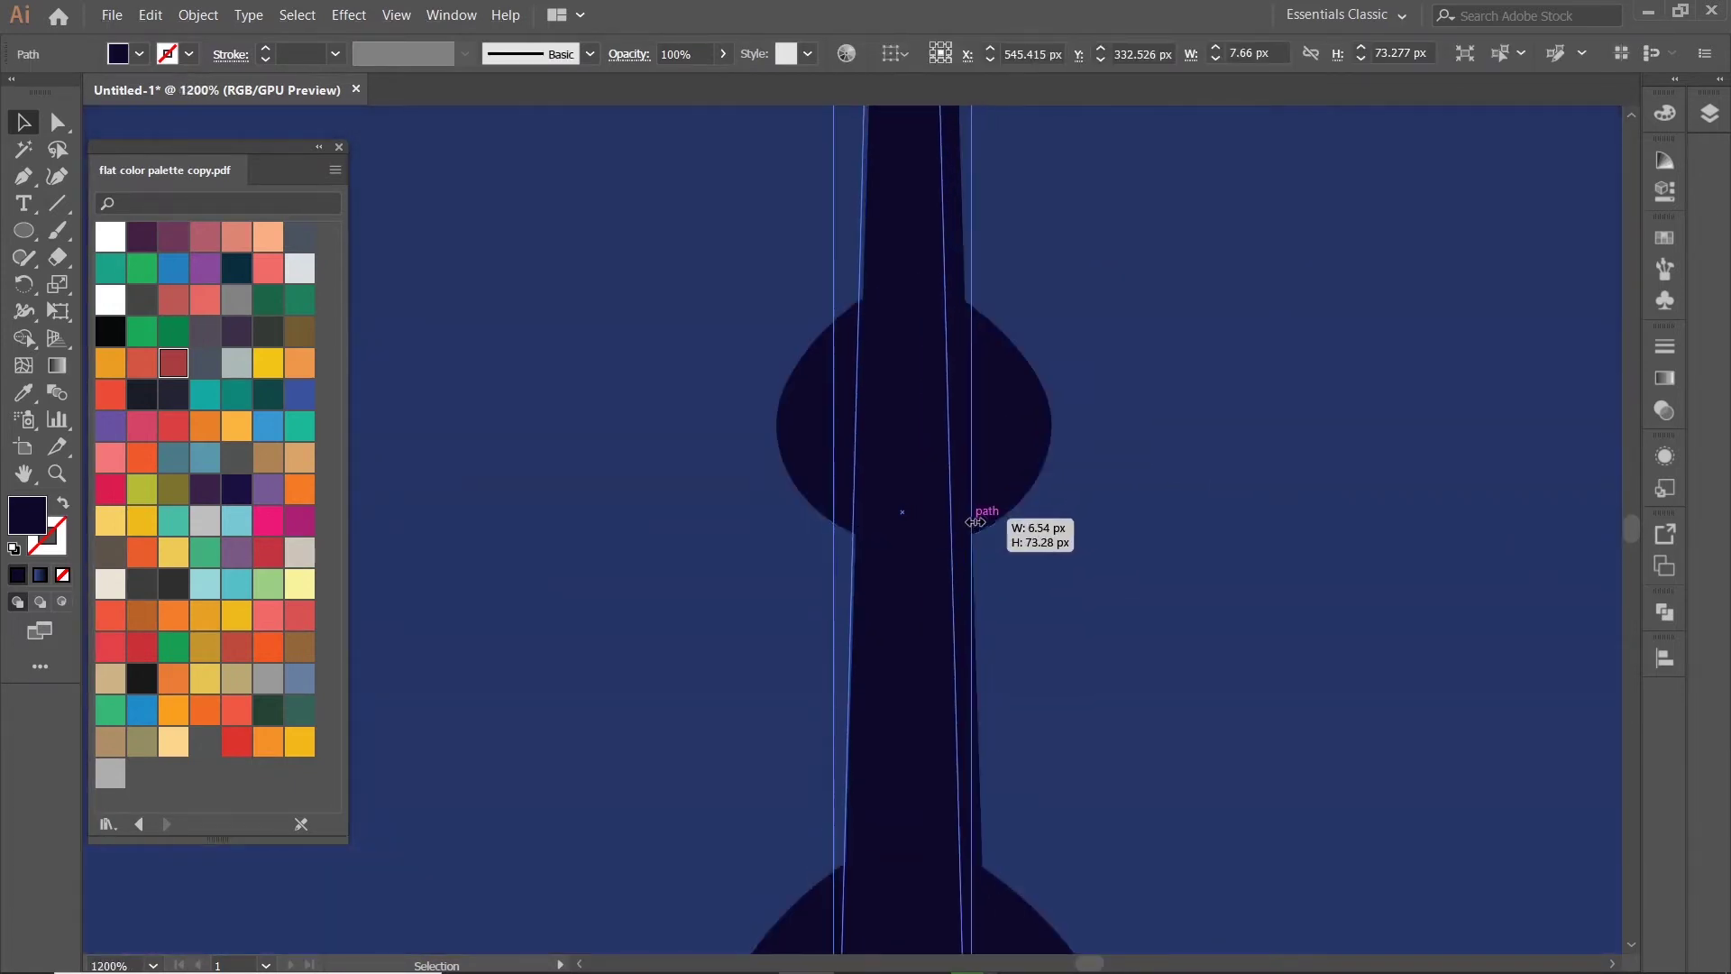
scroll(958, 730, "down", 3)
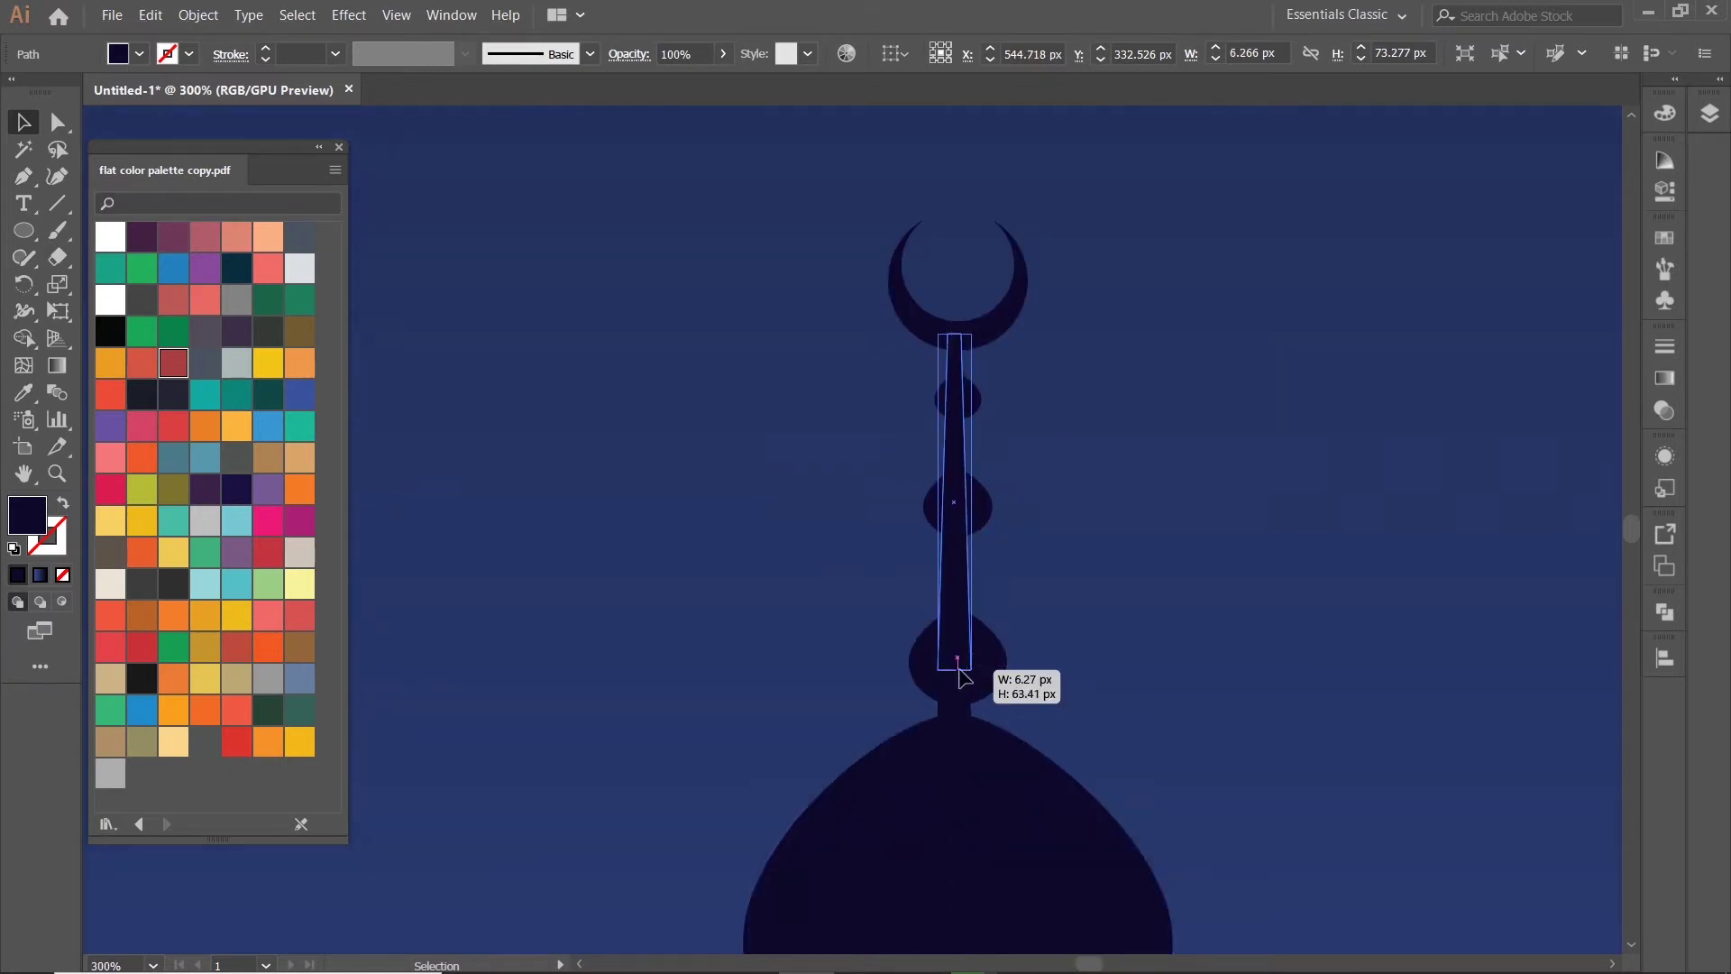
left_click_drag(961, 674, 961, 672)
scroll(978, 502, "up", 3)
- Reposition the upper bulb and move the middle and bottom bulbs up the stem
left_click(992, 339)
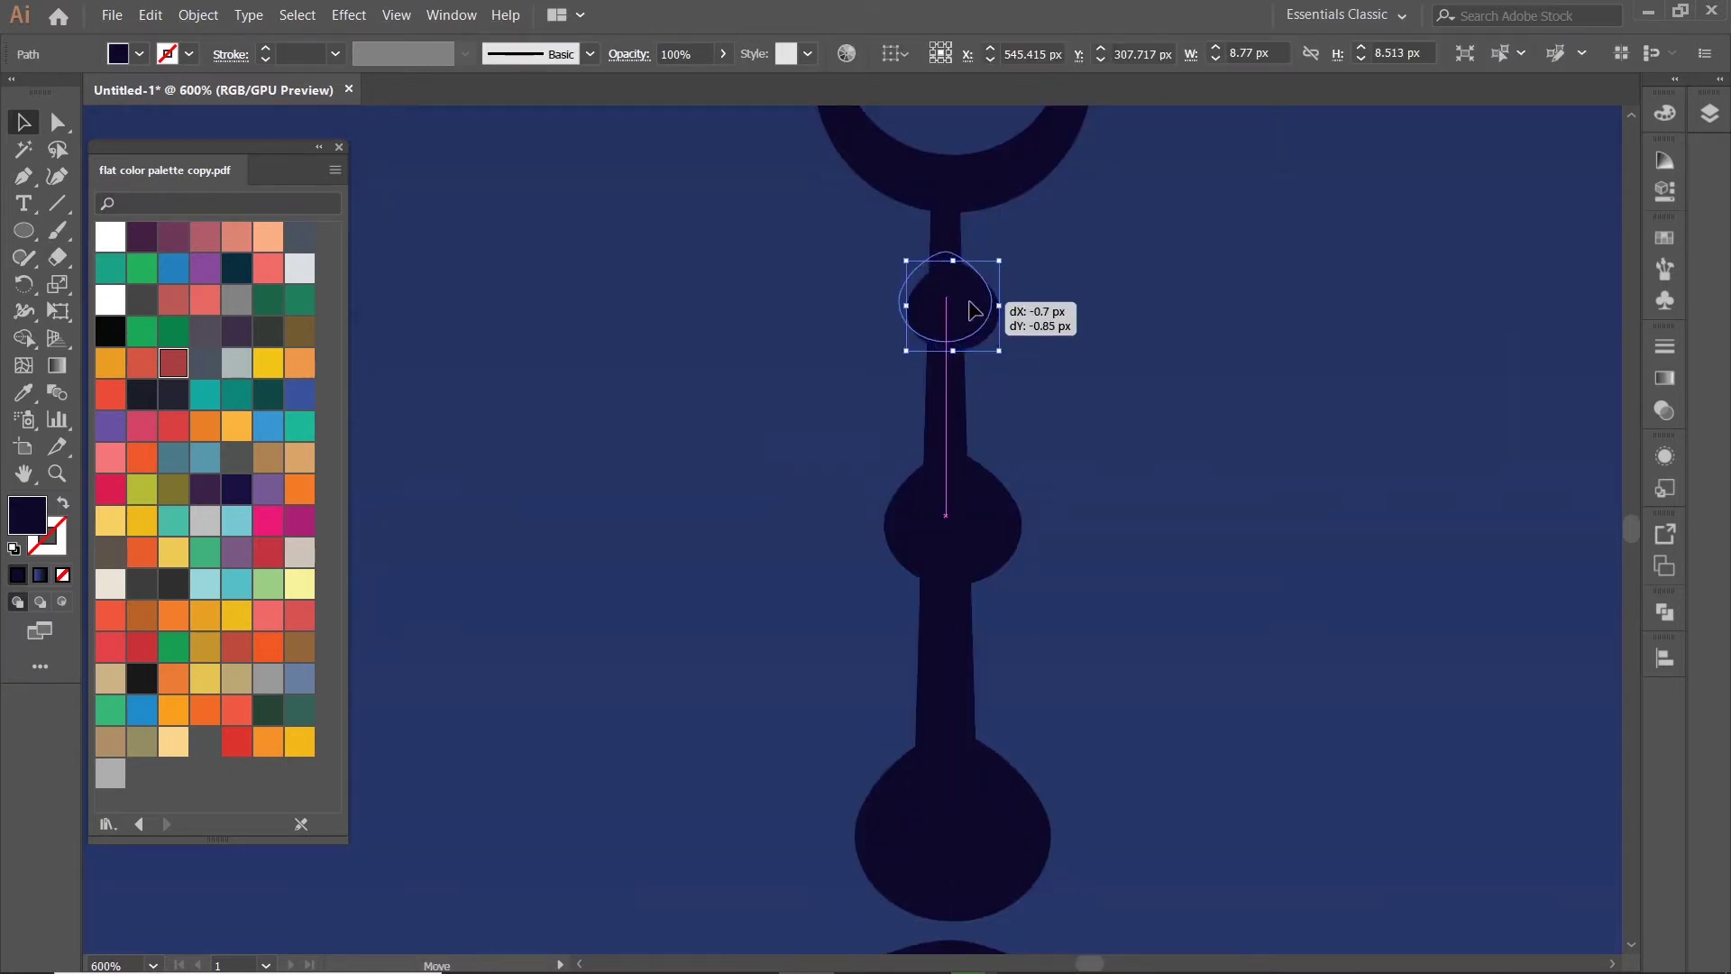
left_click_drag(972, 311, 972, 311)
left_click_drag(997, 522, 992, 494)
left_click(958, 823)
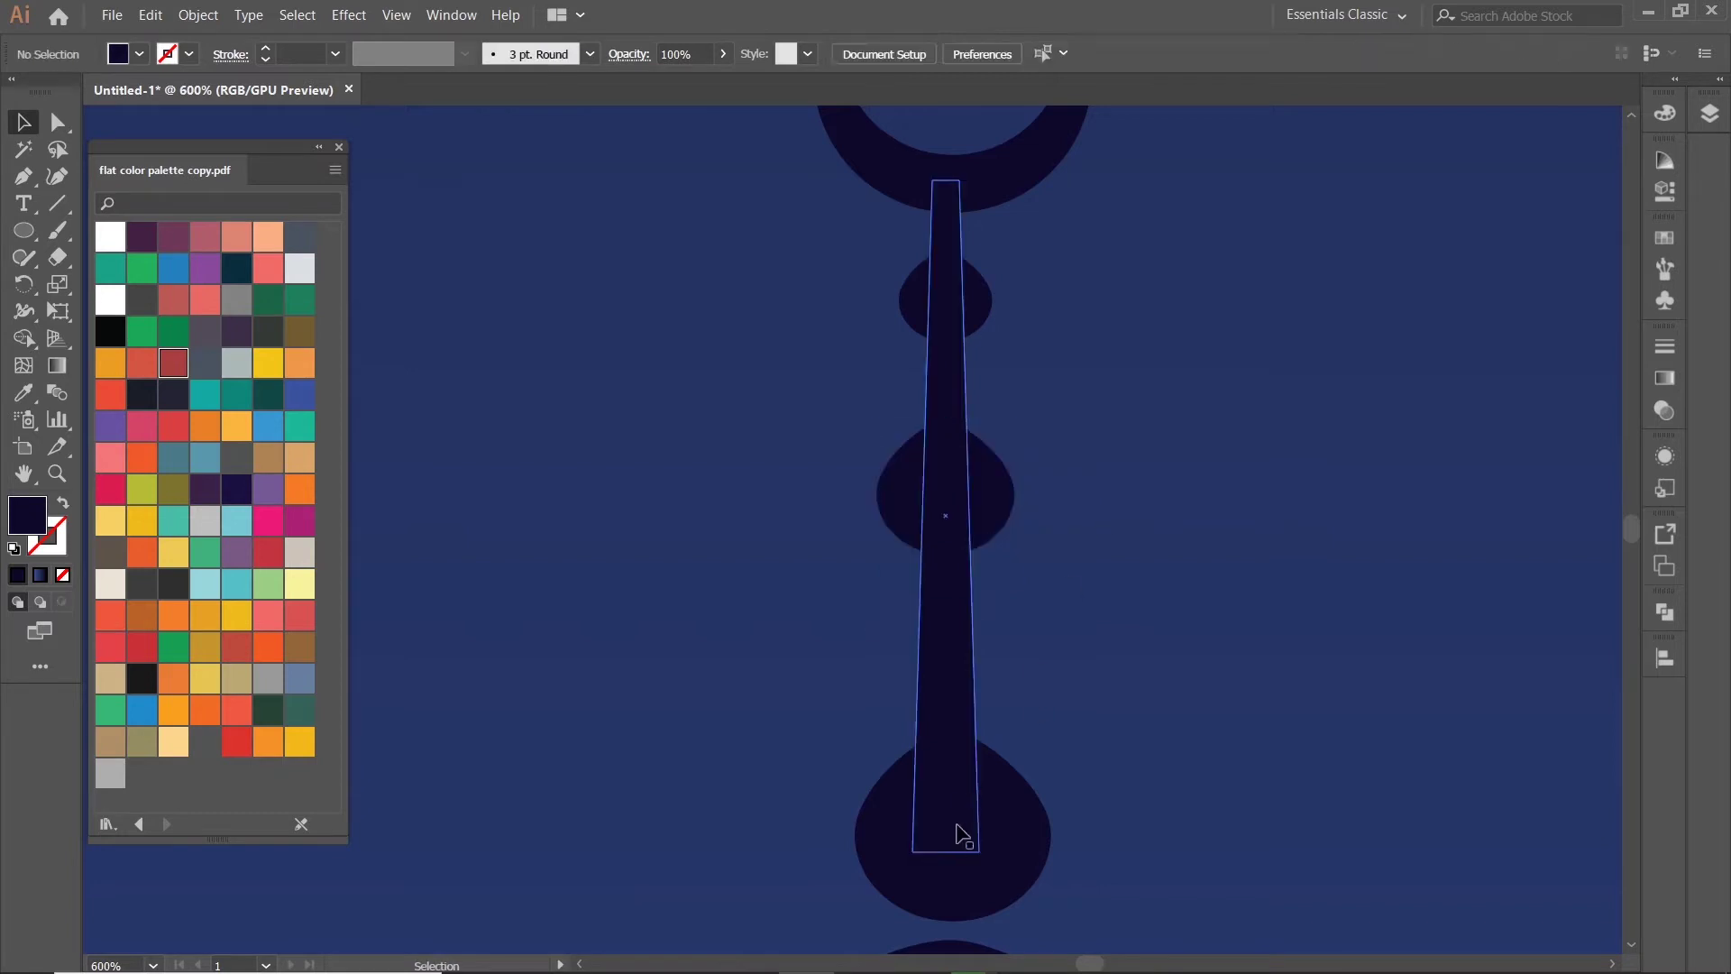
left_click(1018, 847)
left_click_drag(1019, 847, 1000, 722)
scroll(1090, 658, "down", 3)
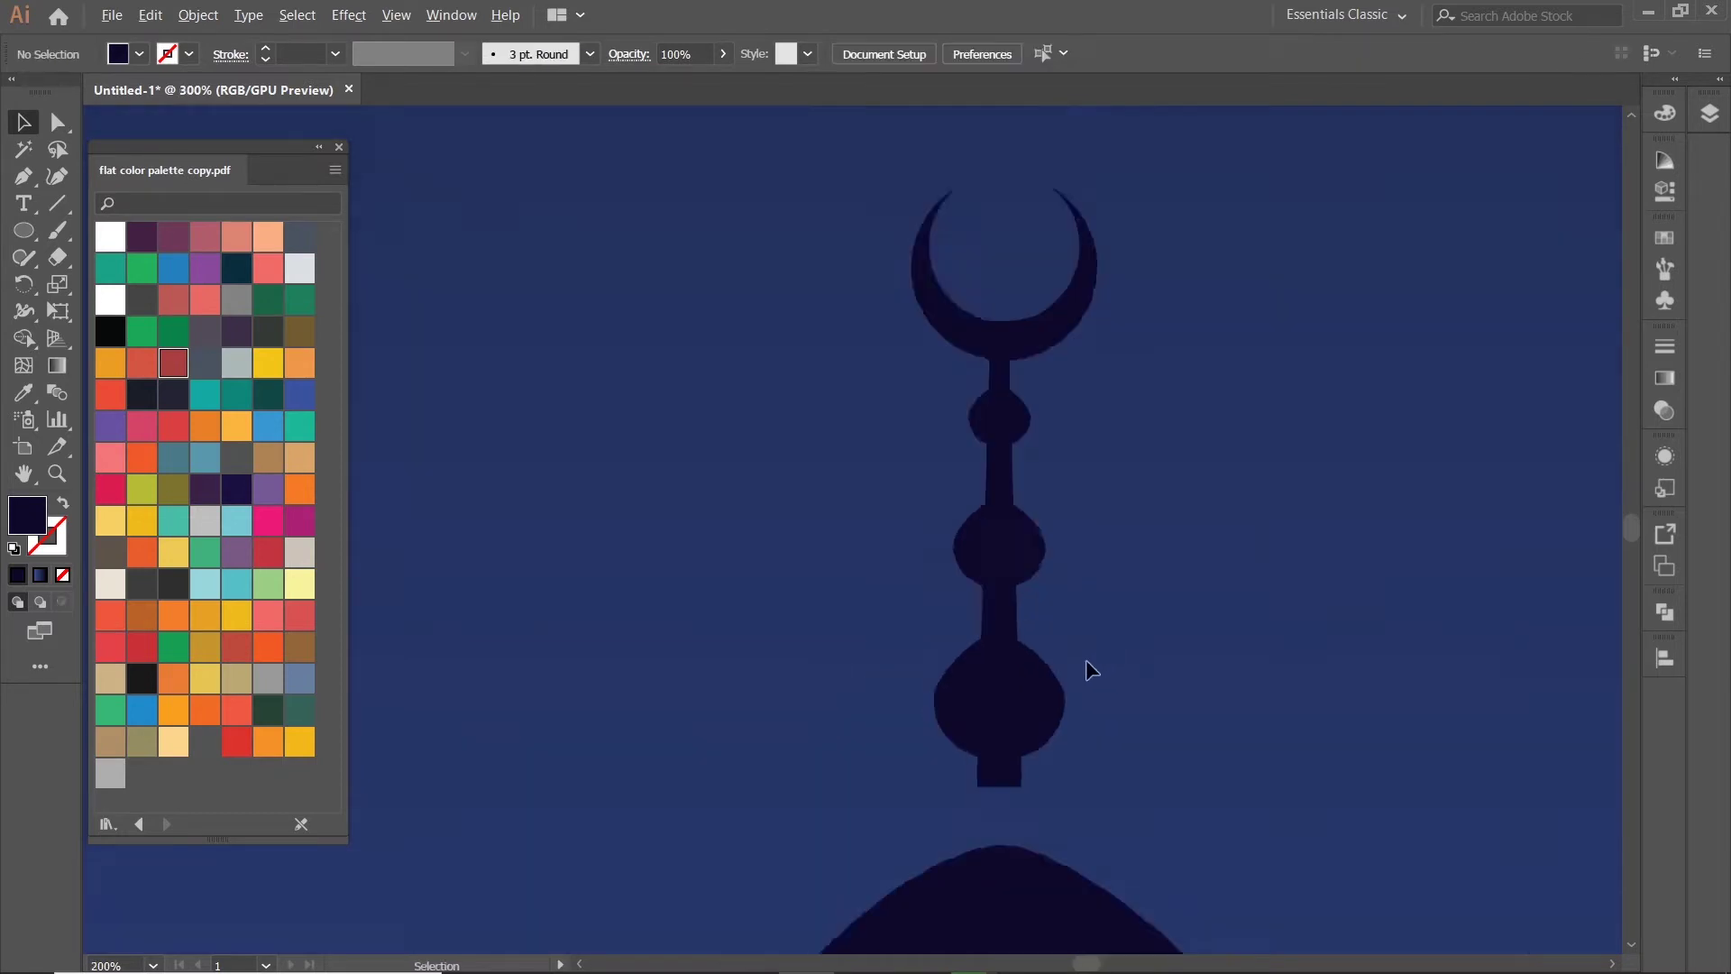
scroll(1035, 509, "up", 3)
- Raise the bottom bulb slightly higher on the stem
left_click(988, 313)
scroll(986, 311, "up", 2)
left_click_drag(1036, 702, 1032, 691)
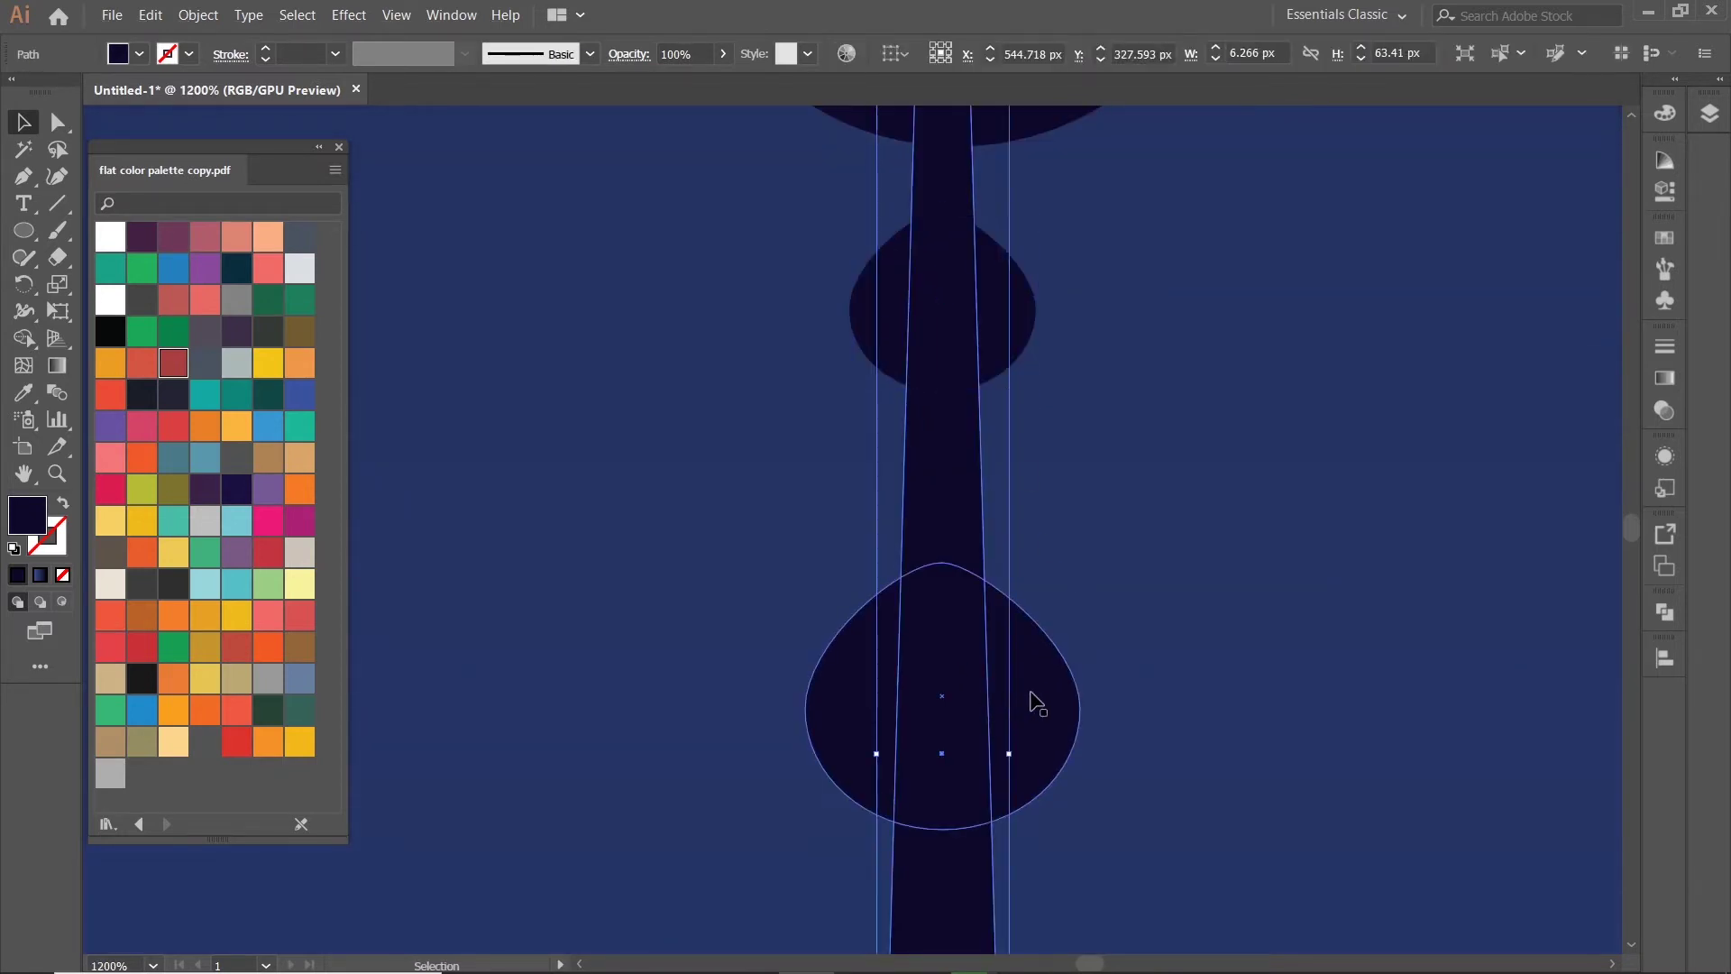
scroll(1097, 700, "down", 5)
scroll(1094, 689, "up", 1)
scroll(1012, 664, "up", 2)
left_click(1012, 665)
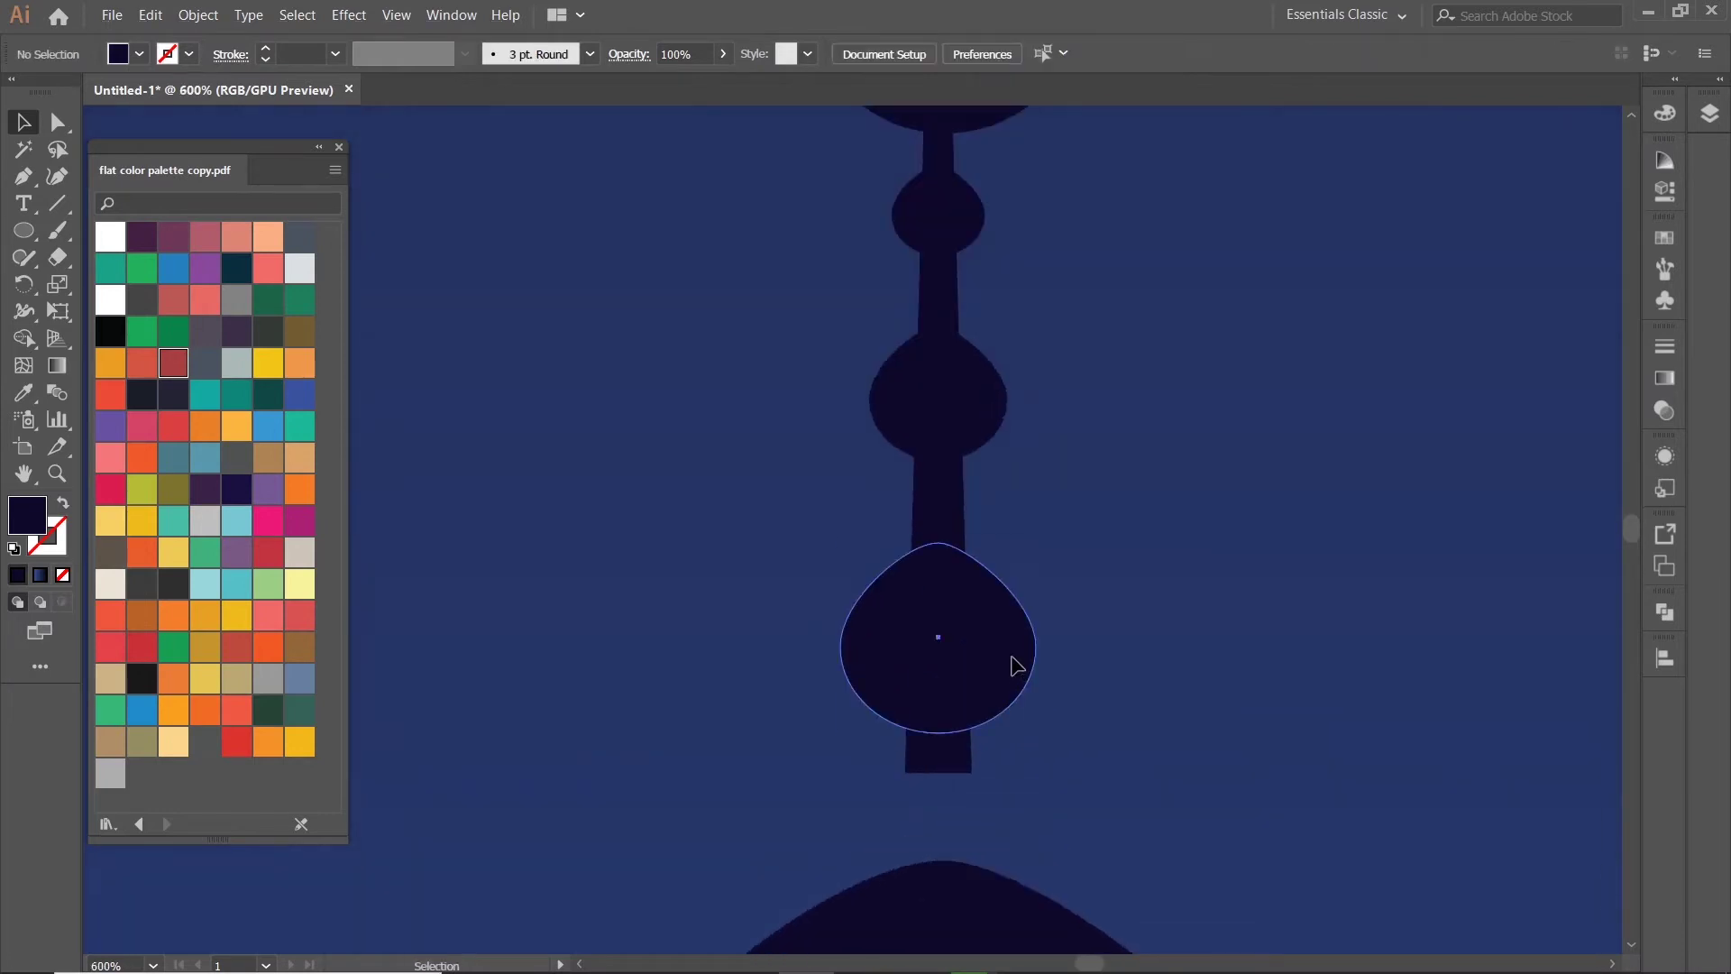
scroll(996, 645, "up", 2)
scroll(996, 644, "down", 4)
- Centre all spire pieces horizontally, group them, and move the group onto the dome
left_click(1073, 459)
left_click(975, 505)
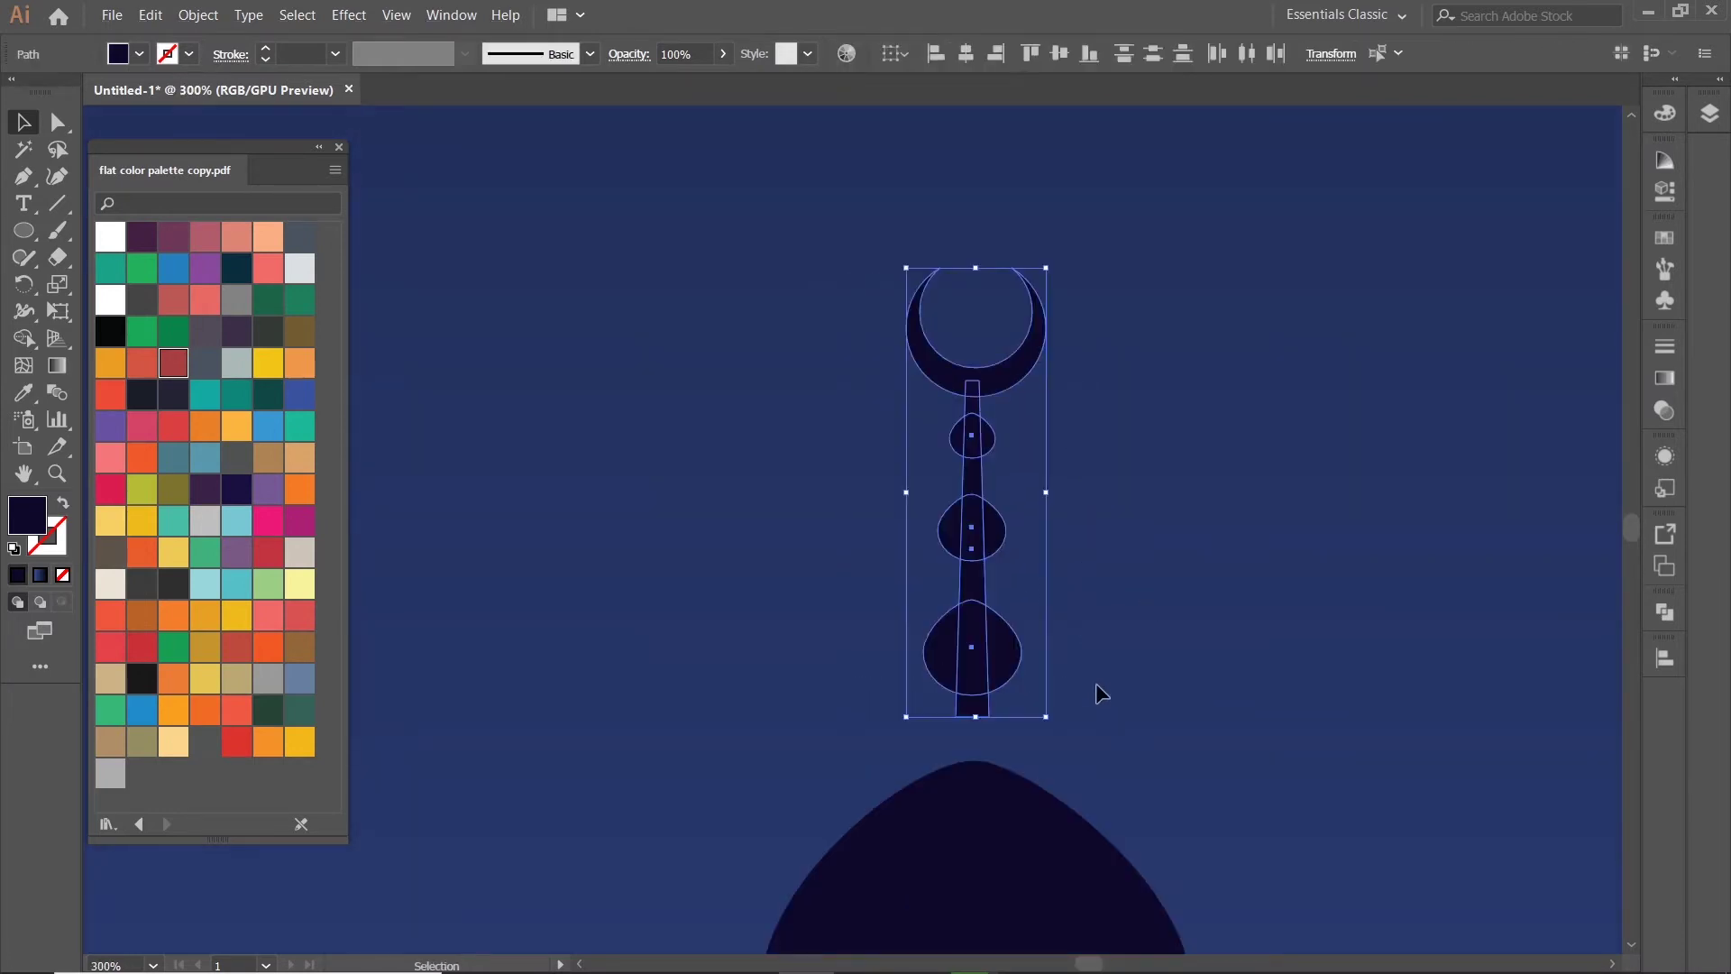
left_click(972, 52)
right_click(1009, 369)
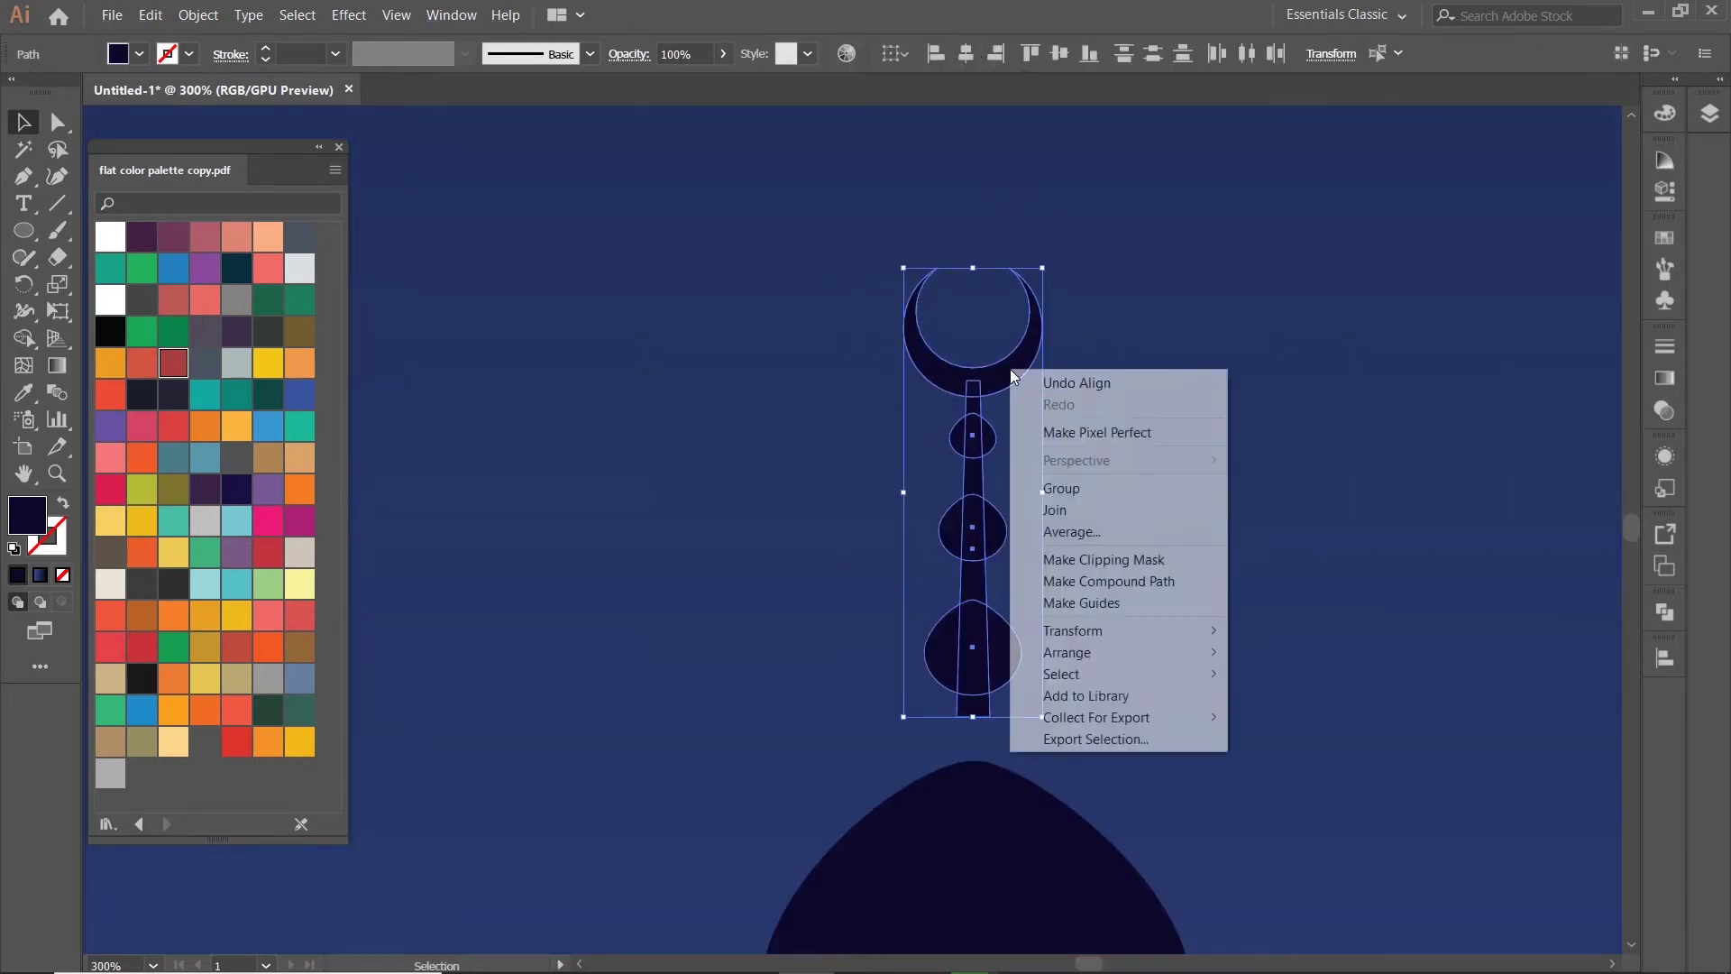
left_click(1101, 486)
scroll(1109, 487, "down", 3)
scroll(1197, 614, "up", 3)
left_click_drag(1019, 377, 1024, 410)
- Try moving the dome upward, then undo the move
left_click(1145, 440)
scroll(1145, 440, "down", 2)
scroll(1225, 440, "down", 2)
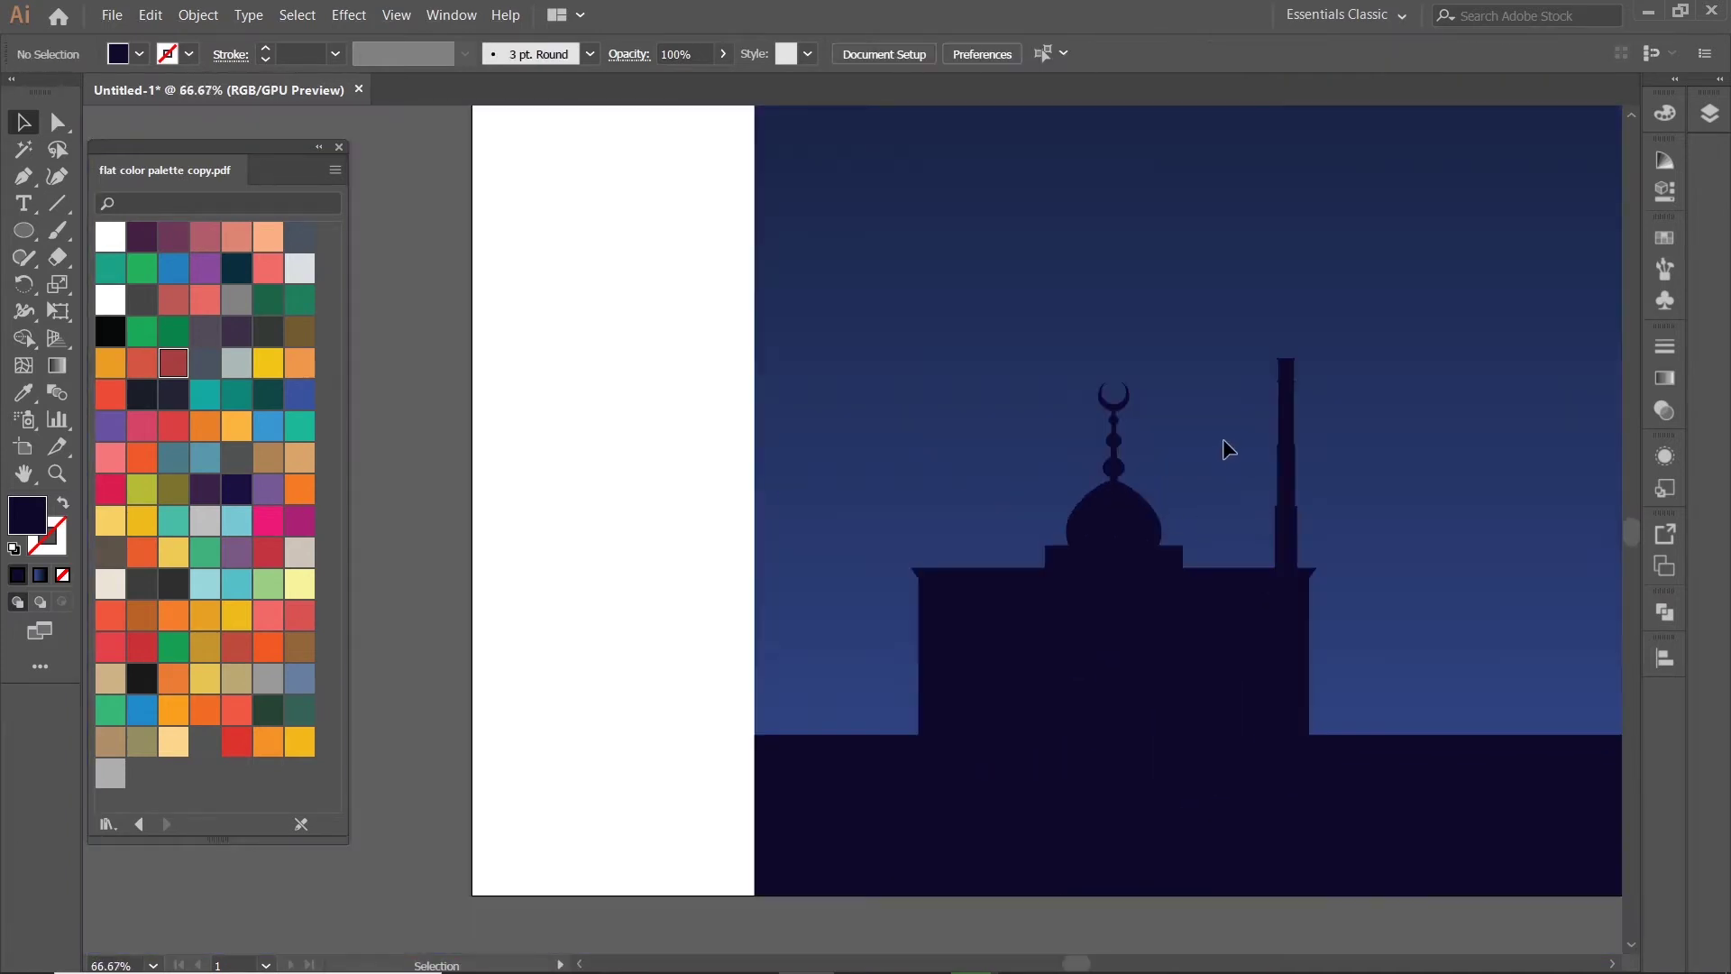
scroll(1109, 397, "up", 3)
scroll(1019, 392, "up", 2)
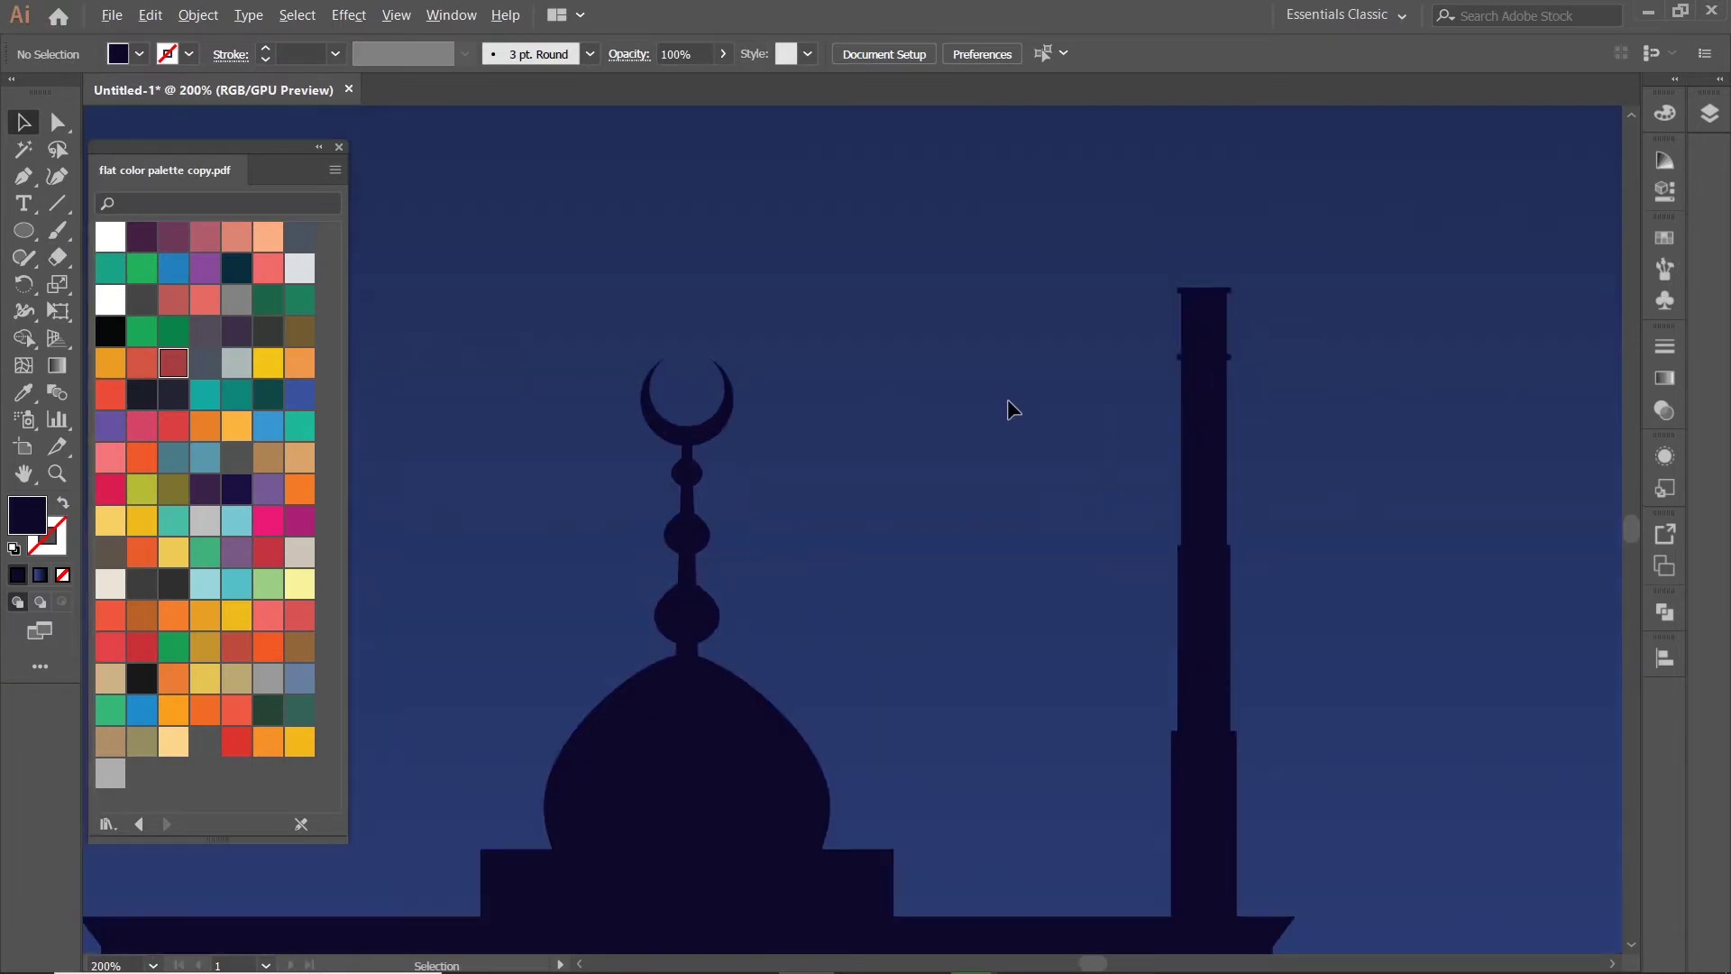
left_click(746, 799)
left_click_drag(746, 799, 1043, 279)
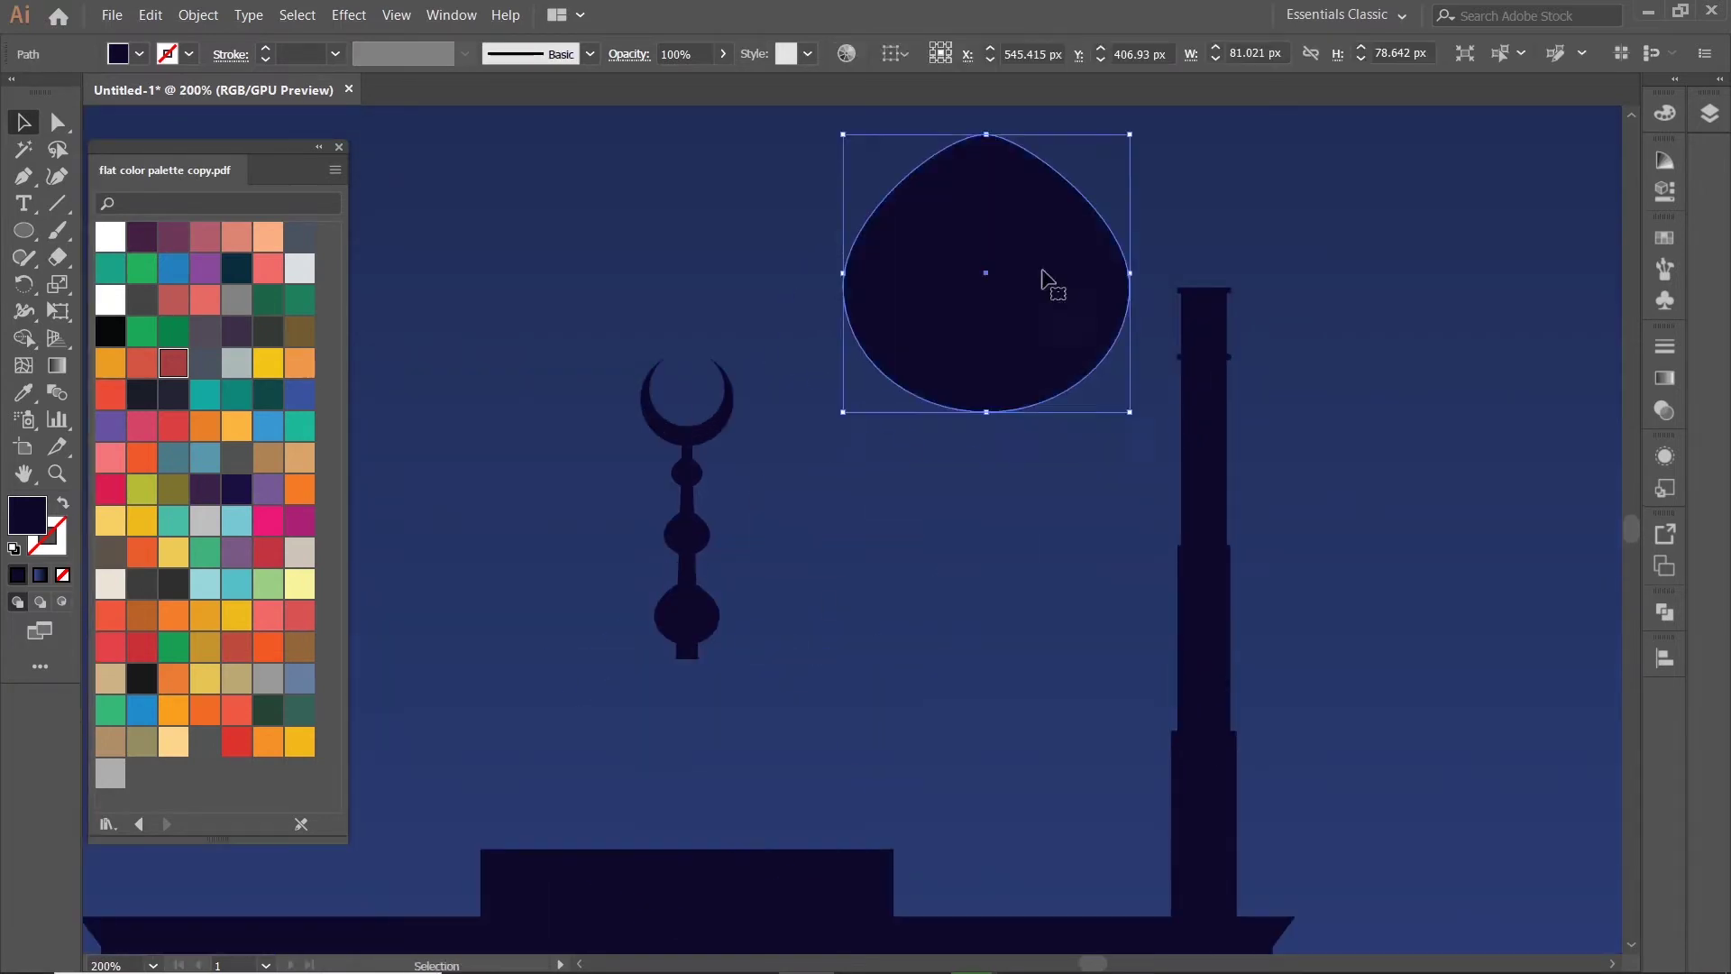
key("ctrl+z")
- Copy the dome into the sky as a small bulb, then undo the copy
left_click_drag(582, 928, 995, 243)
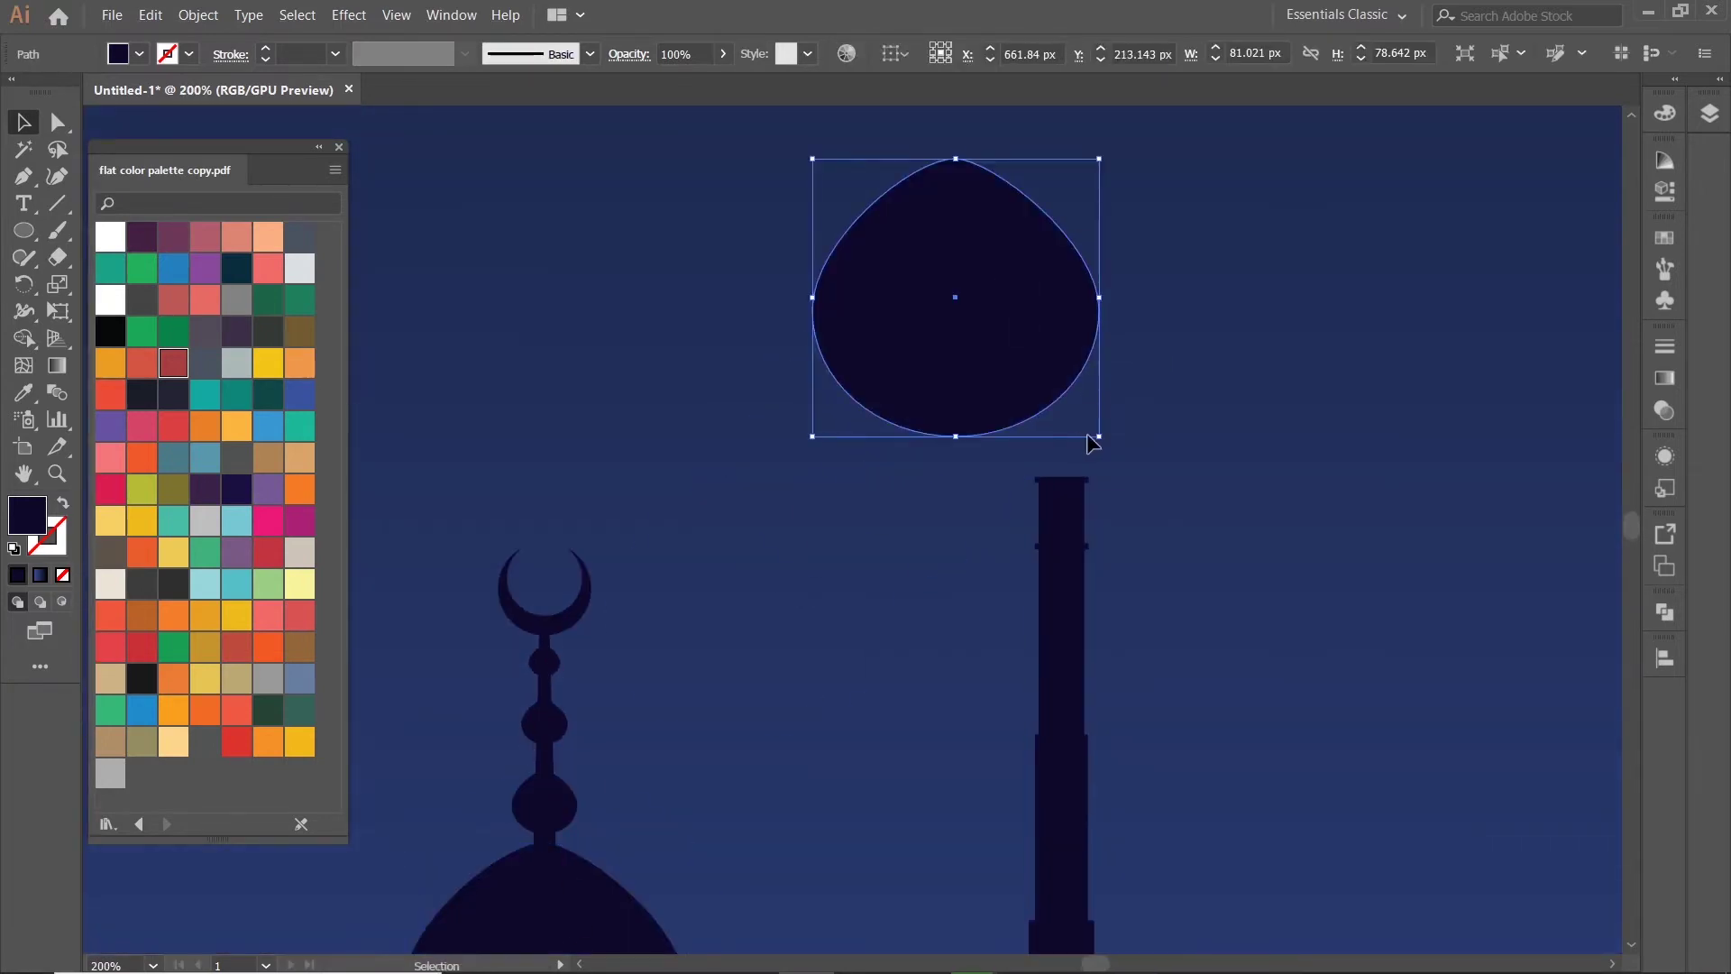
left_click_drag(1093, 433, 934, 241)
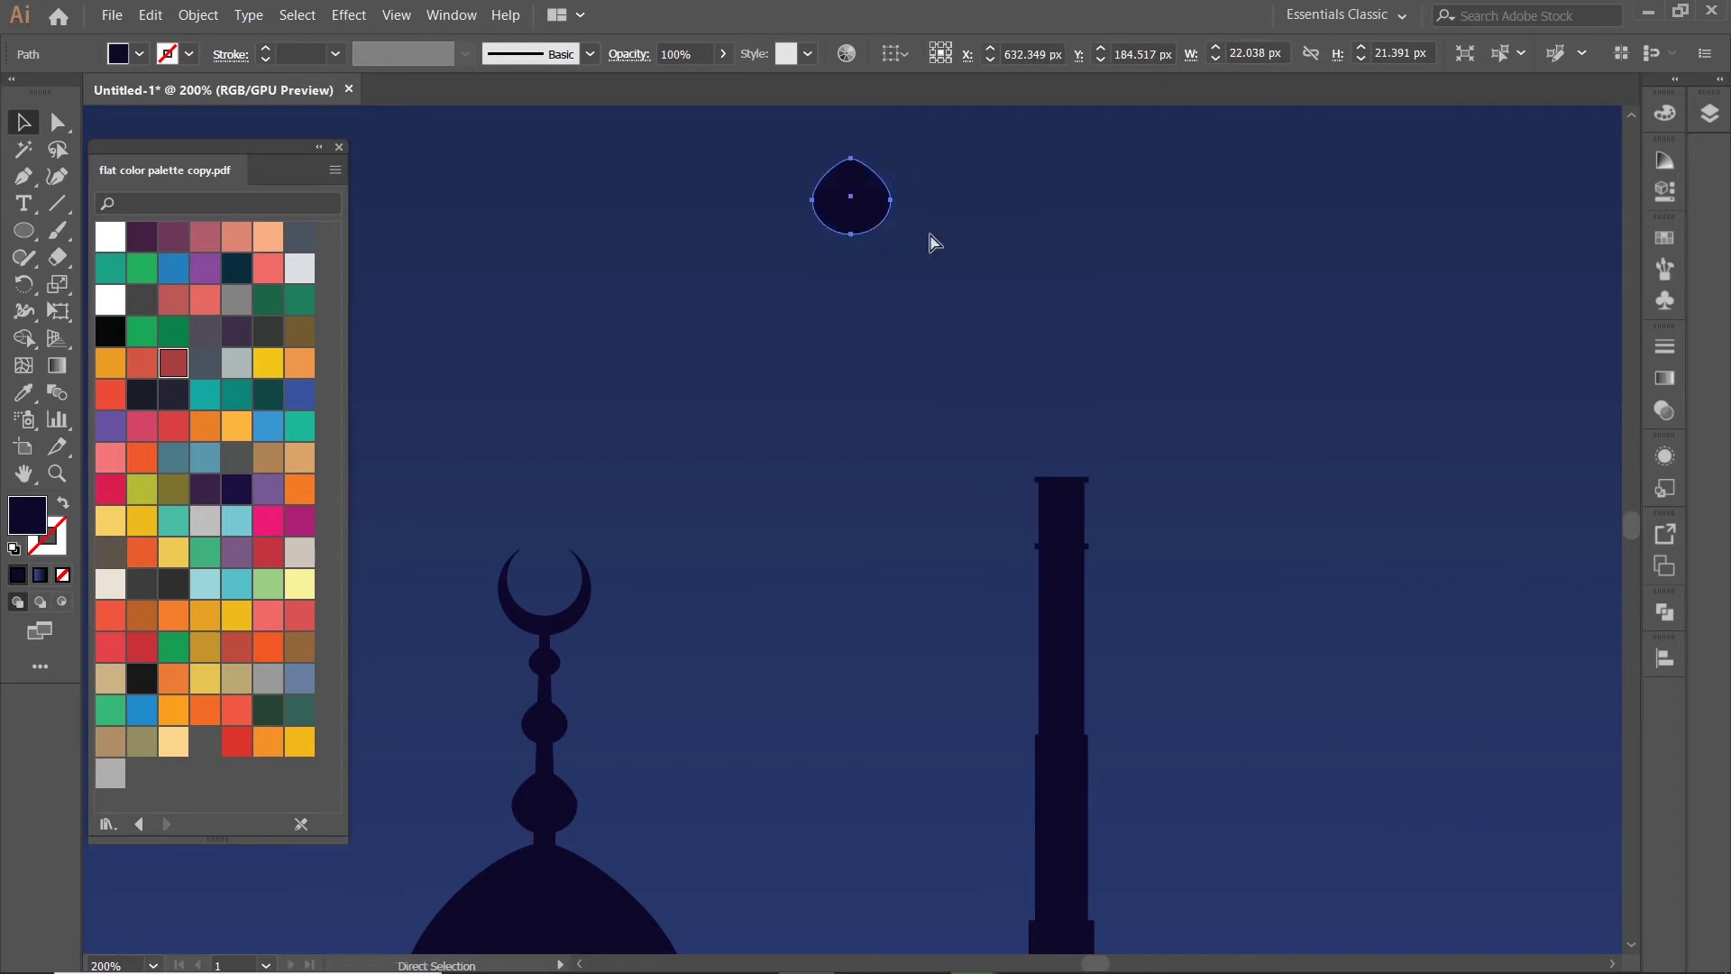
key("ctrl+z")
key("ctrl+0")
left_click(640, 350)
key("ctrl+1")
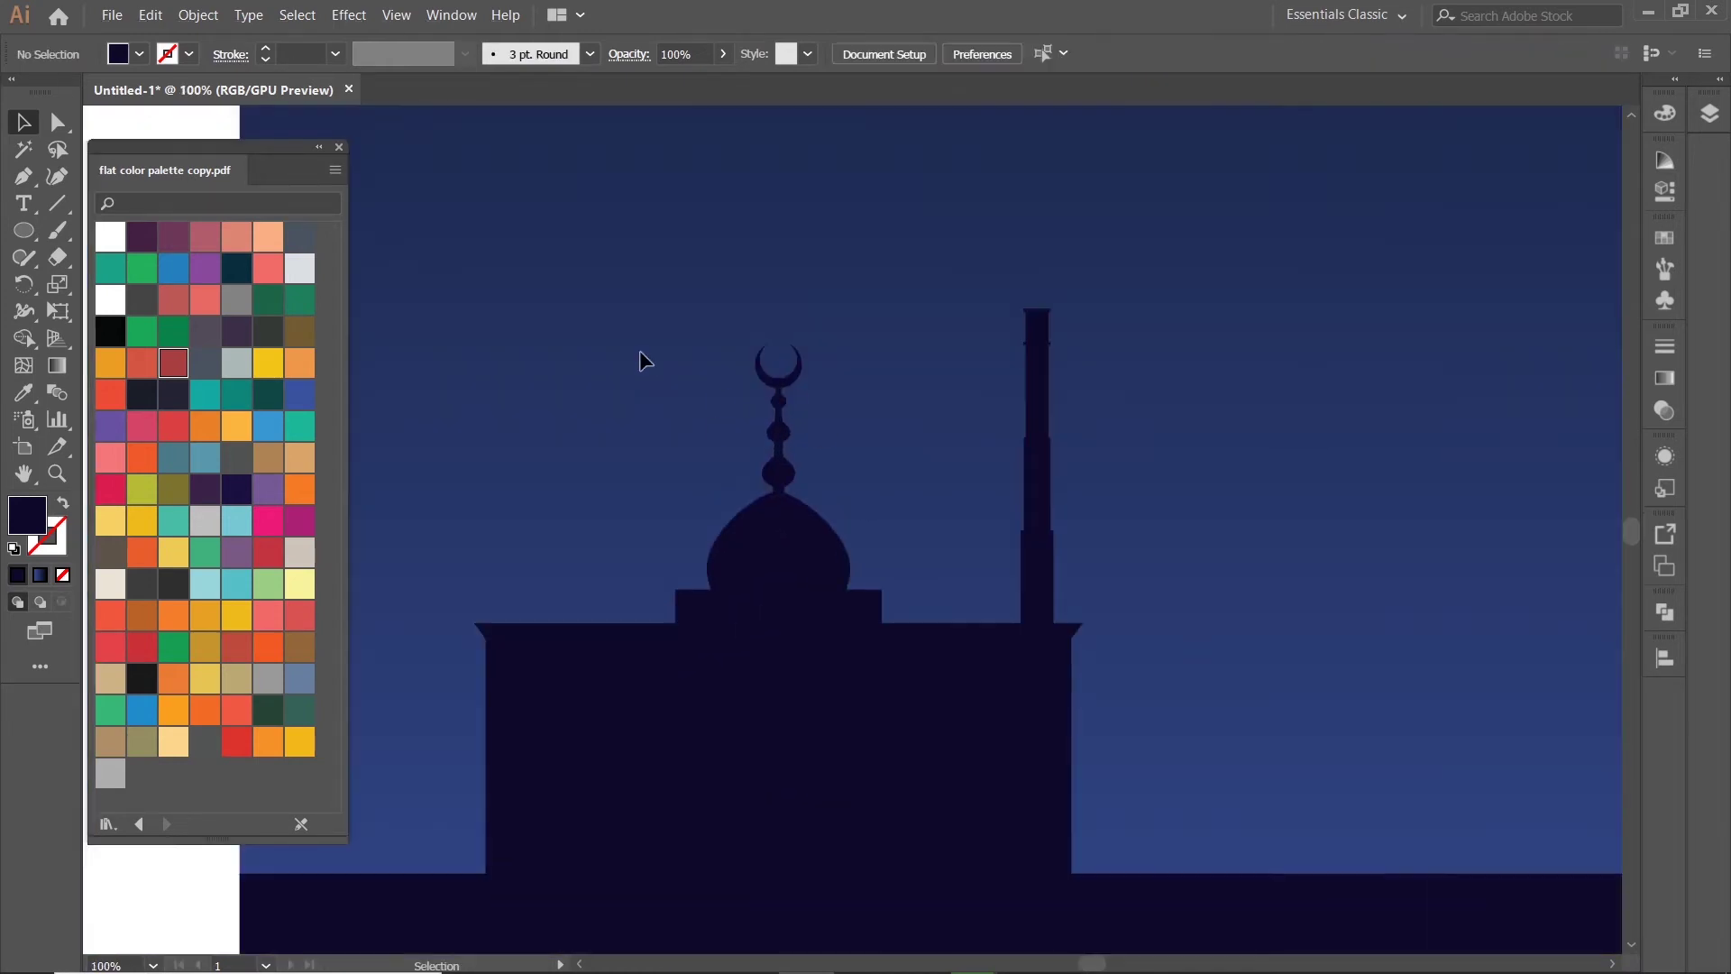
- Group the dome with its spire and copy the group up toward the minaret
left_click_drag(847, 546, 849, 548)
right_click(791, 521)
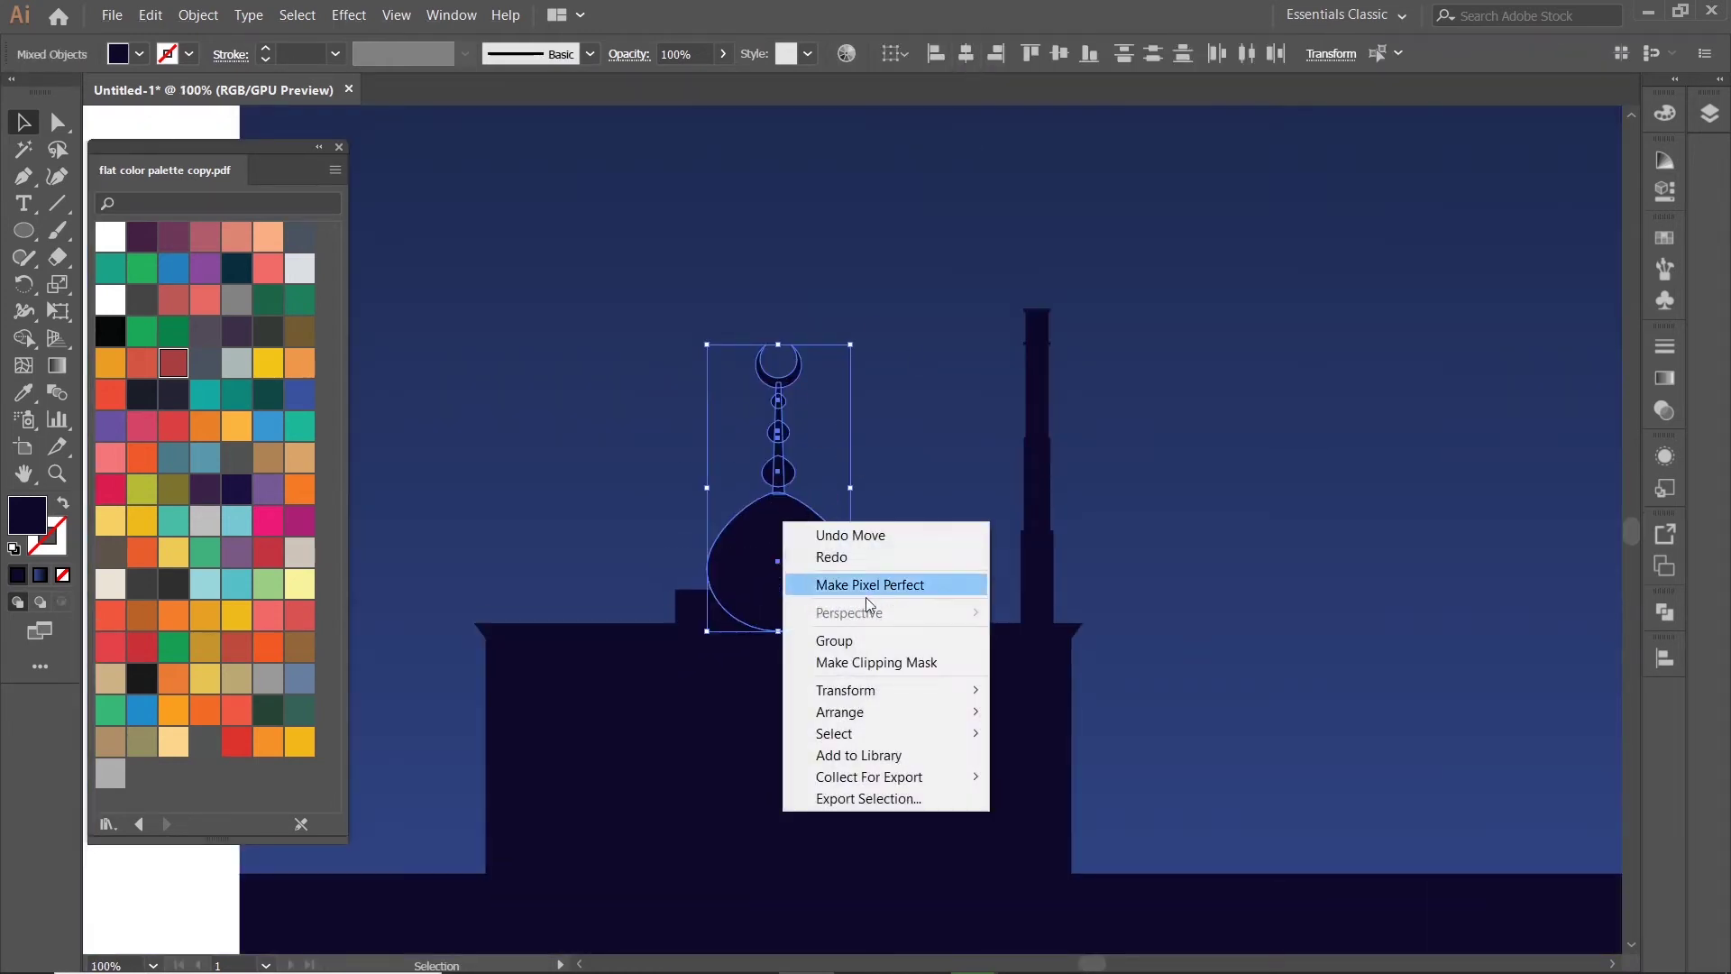
left_click(923, 409)
left_click_drag(708, 659, 983, 332)
key("ctrl+plus")
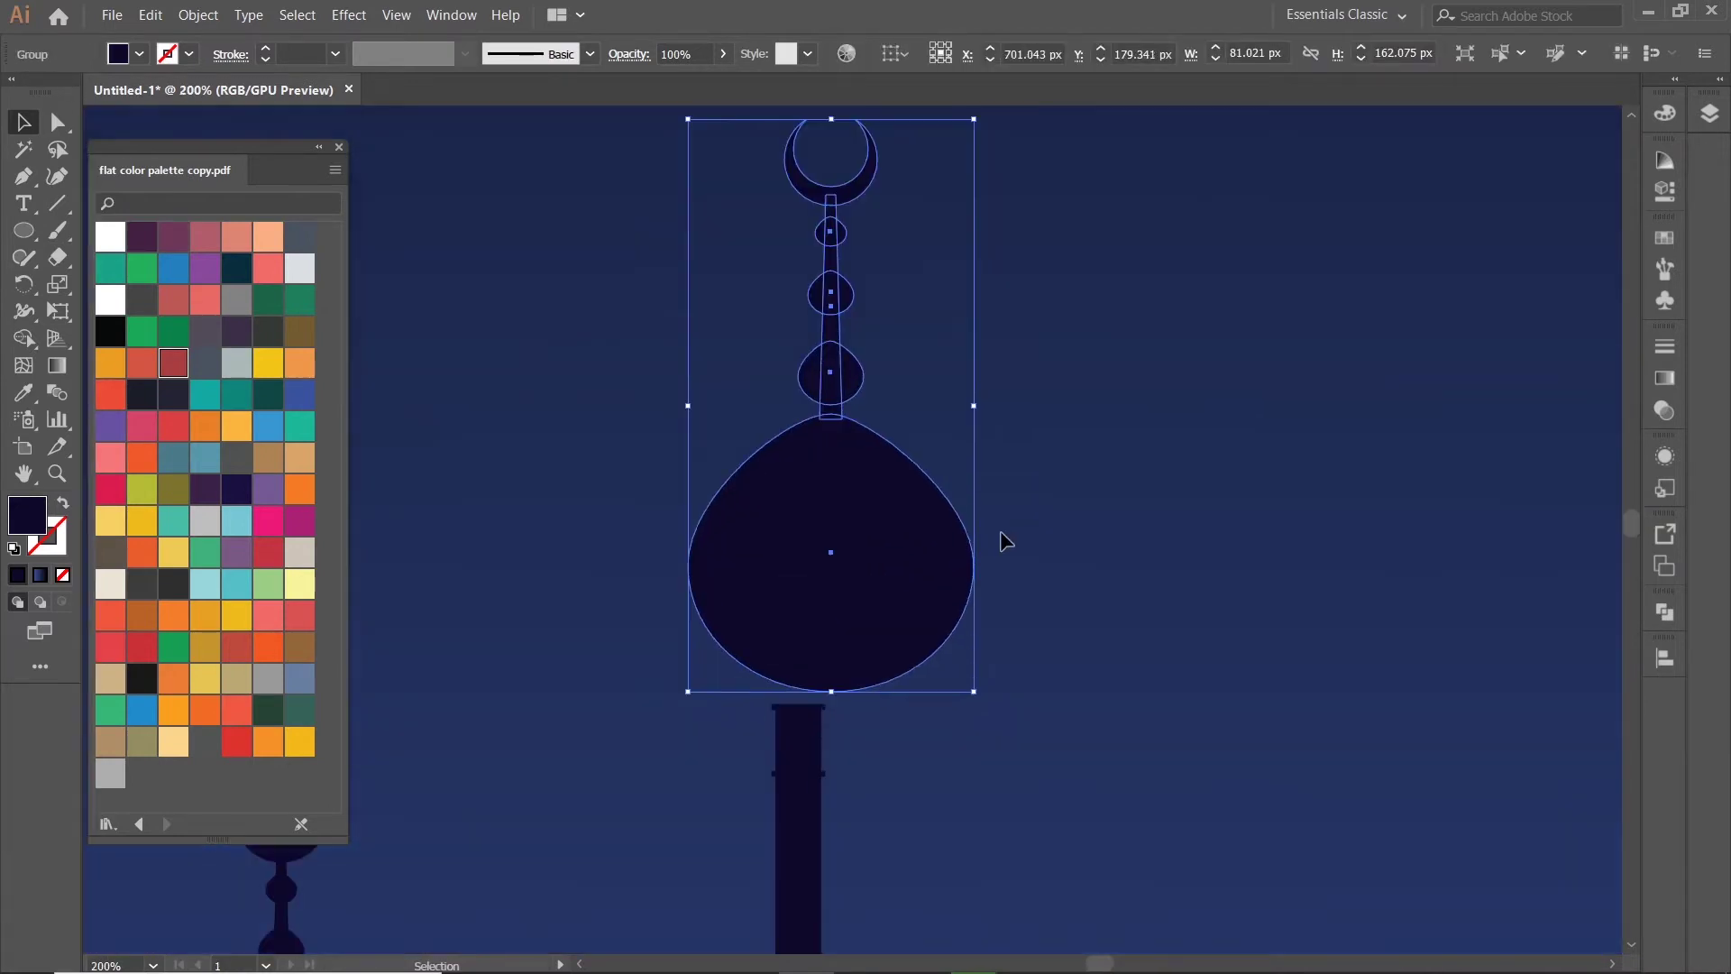
- Scale the finial copy down and seat it on the minaret top
left_click_drag(971, 694, 762, 341)
left_click_drag(729, 211, 798, 663)
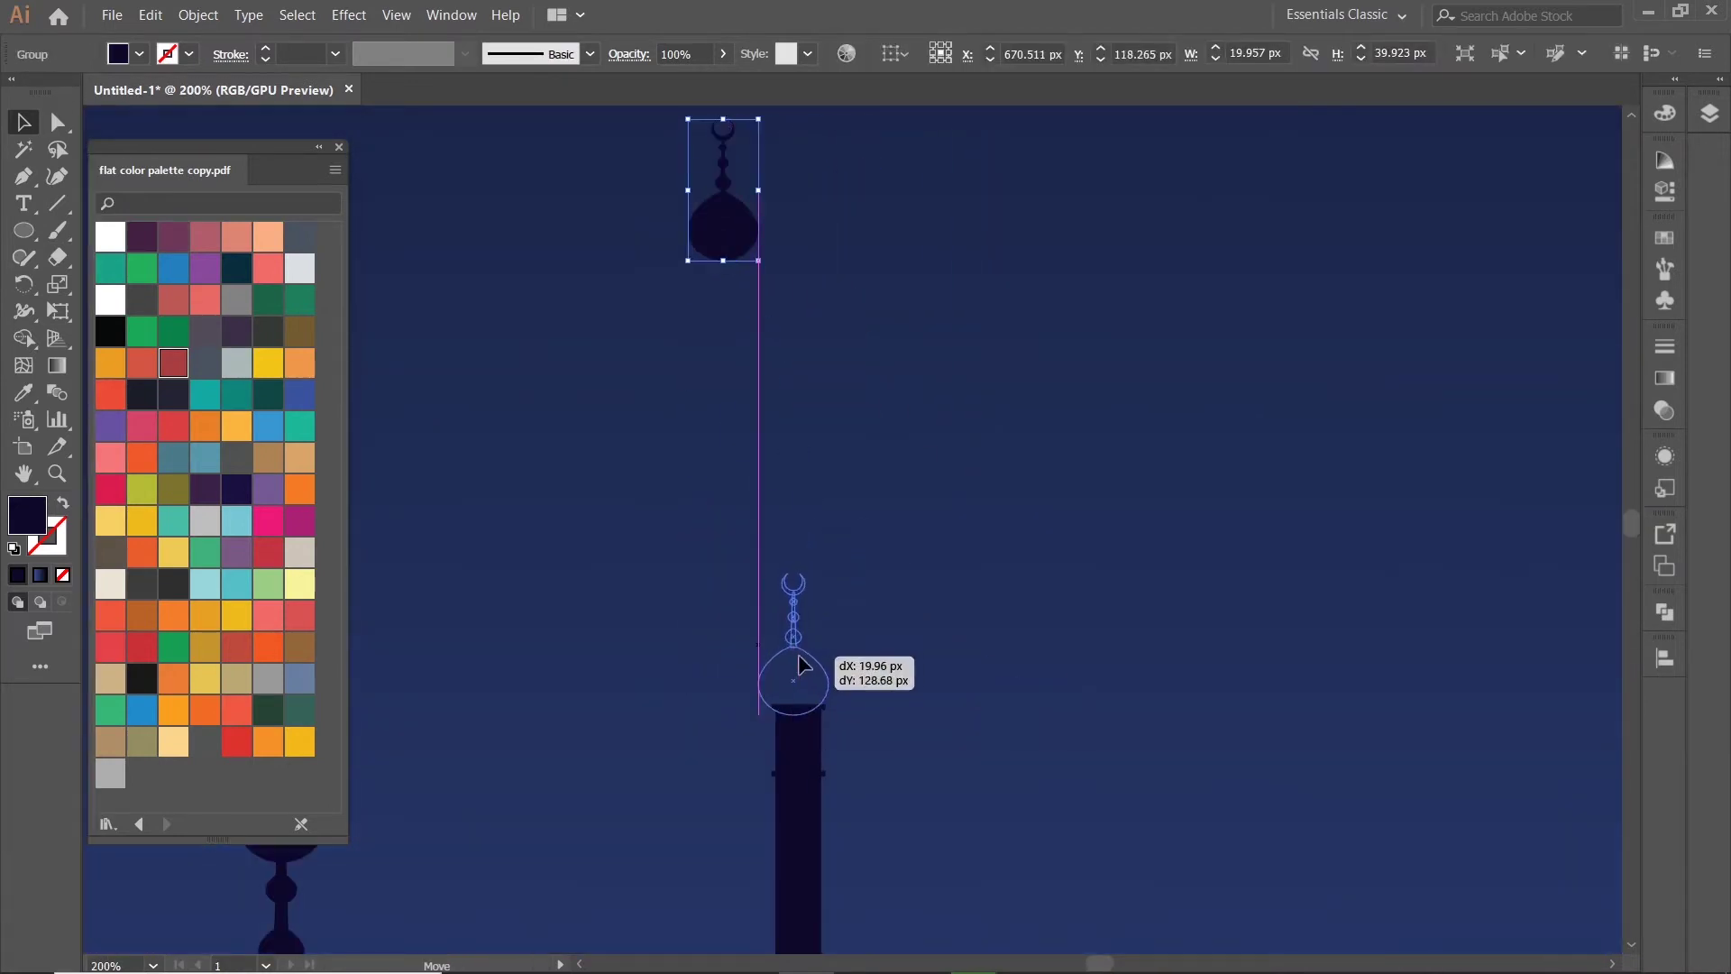
key("ctrl+plus")
left_click_drag(883, 581, 902, 496)
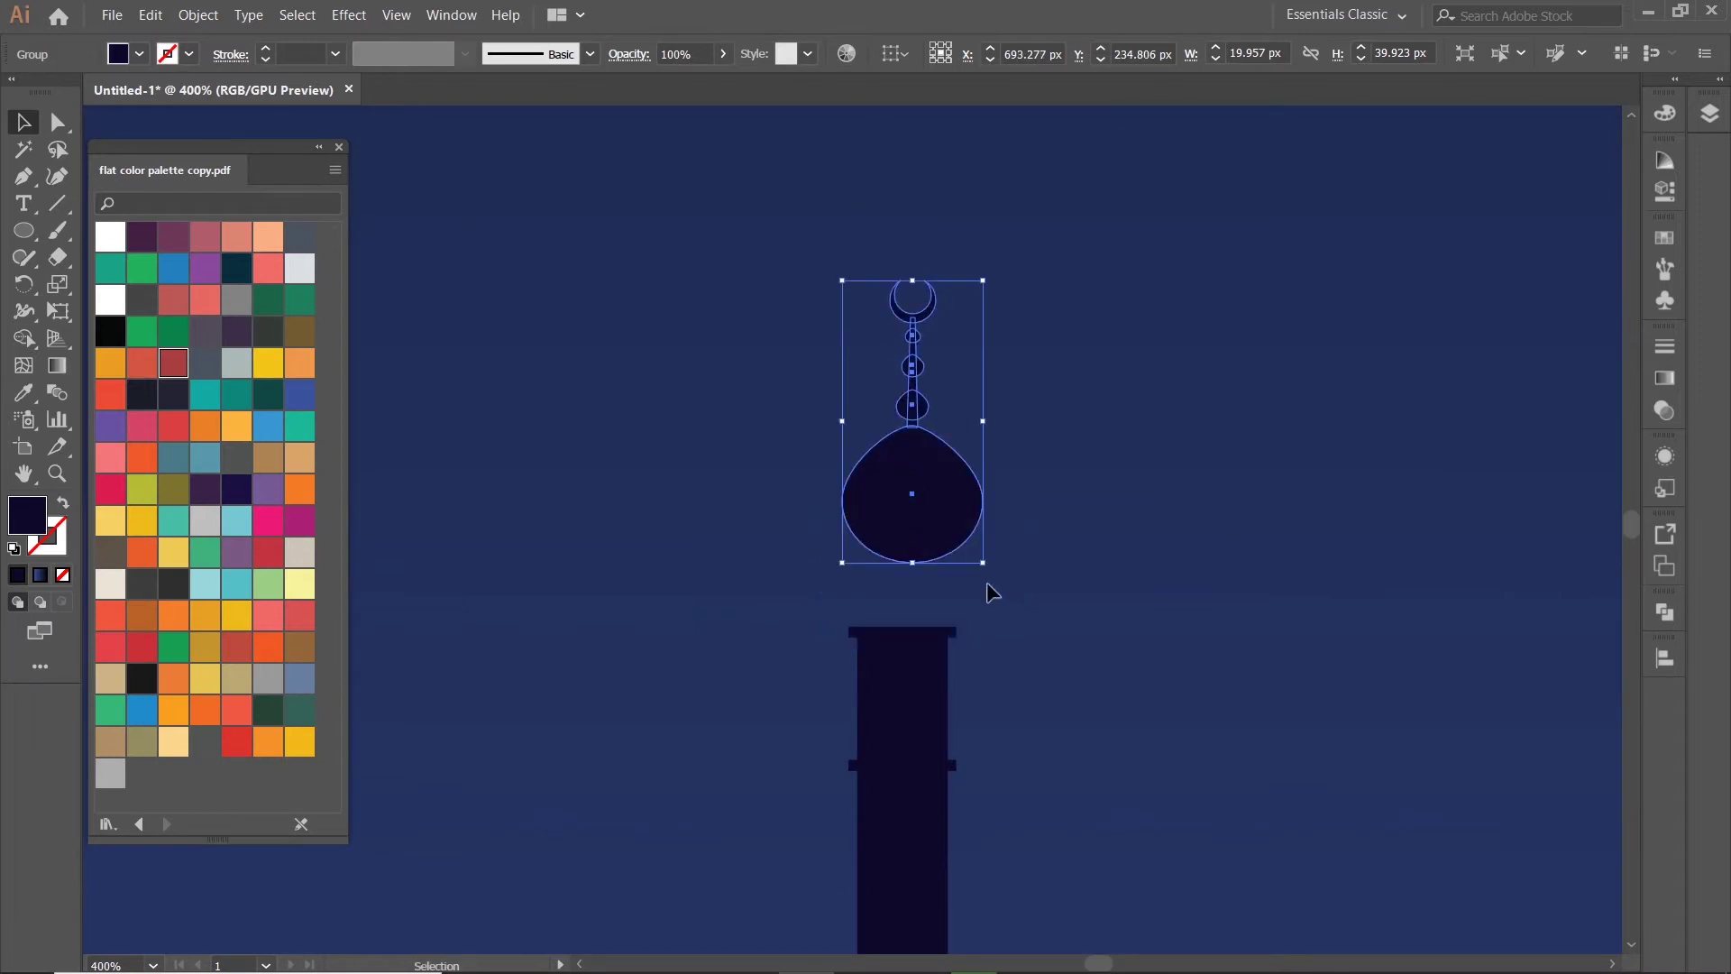
mouse_move(982, 586)
left_mouse_down()
mouse_move(901, 400)
mouse_move(897, 622)
left_mouse_up()
key("ctrl+shift+a")
key("ctrl+minus")
key("ctrl+minus")
key("ctrl+minus")
- Enlarge the minaret finial slightly to about 8 × 16 px
scroll(955, 559, "up", 4)
left_click(965, 445)
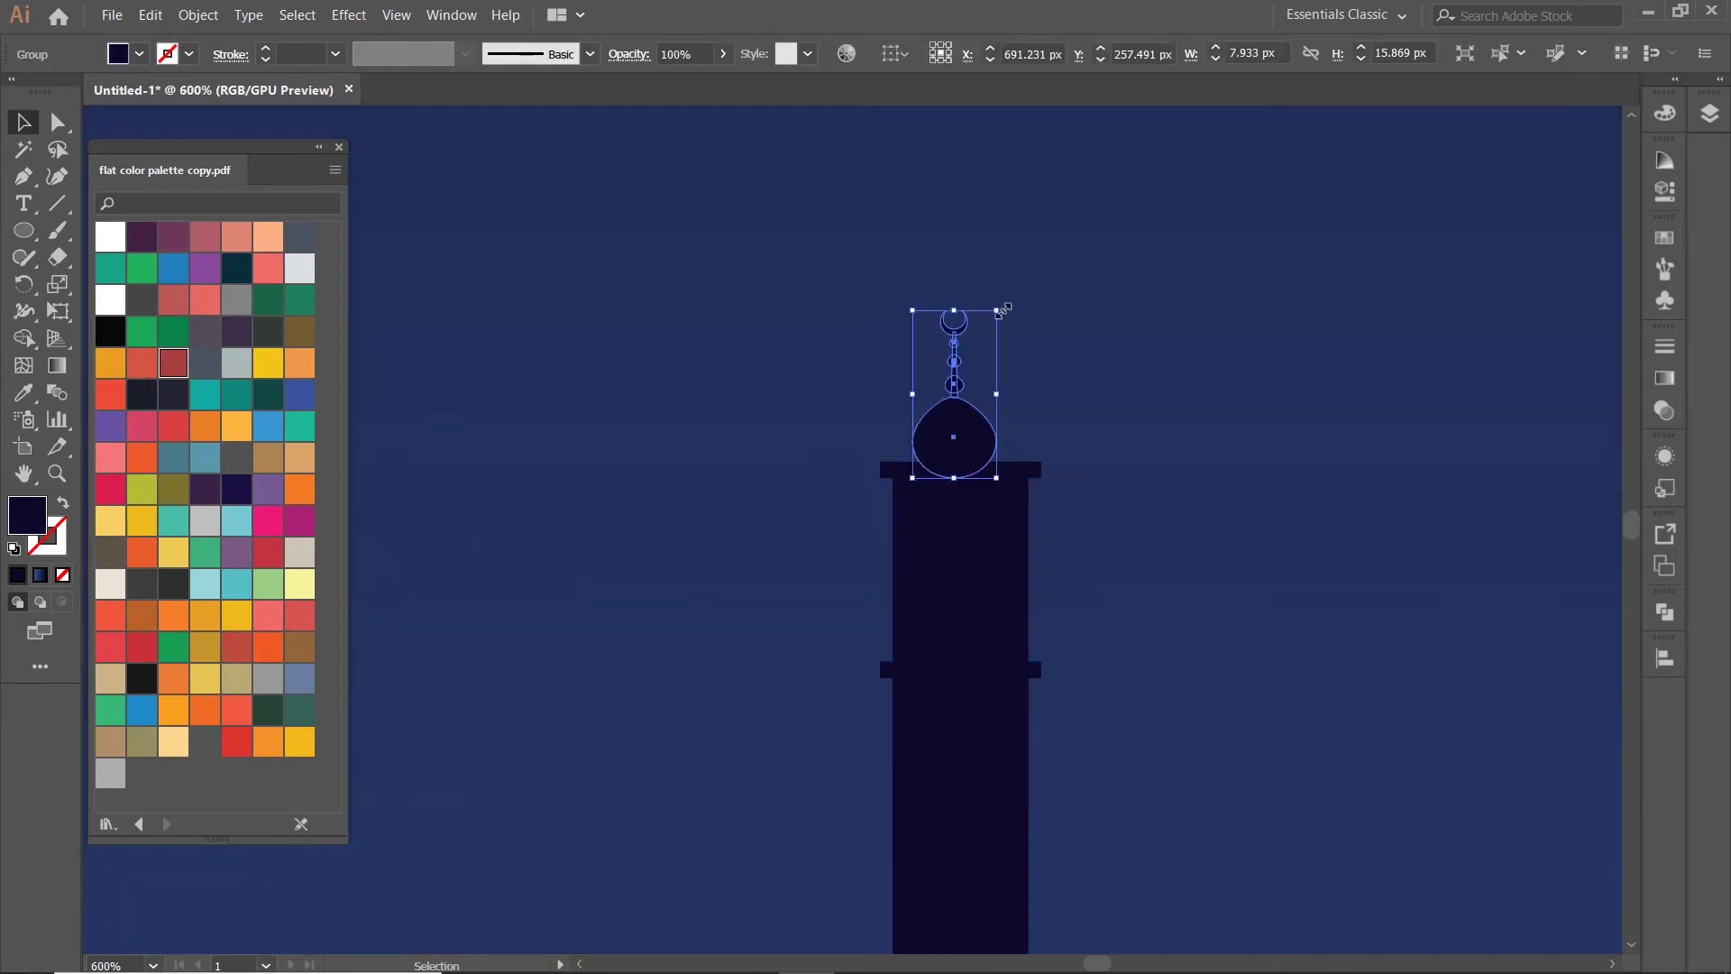
left_click_drag(1012, 301, 1046, 279)
scroll(1084, 446, "down", 3)
scroll(966, 417, "up", 3)
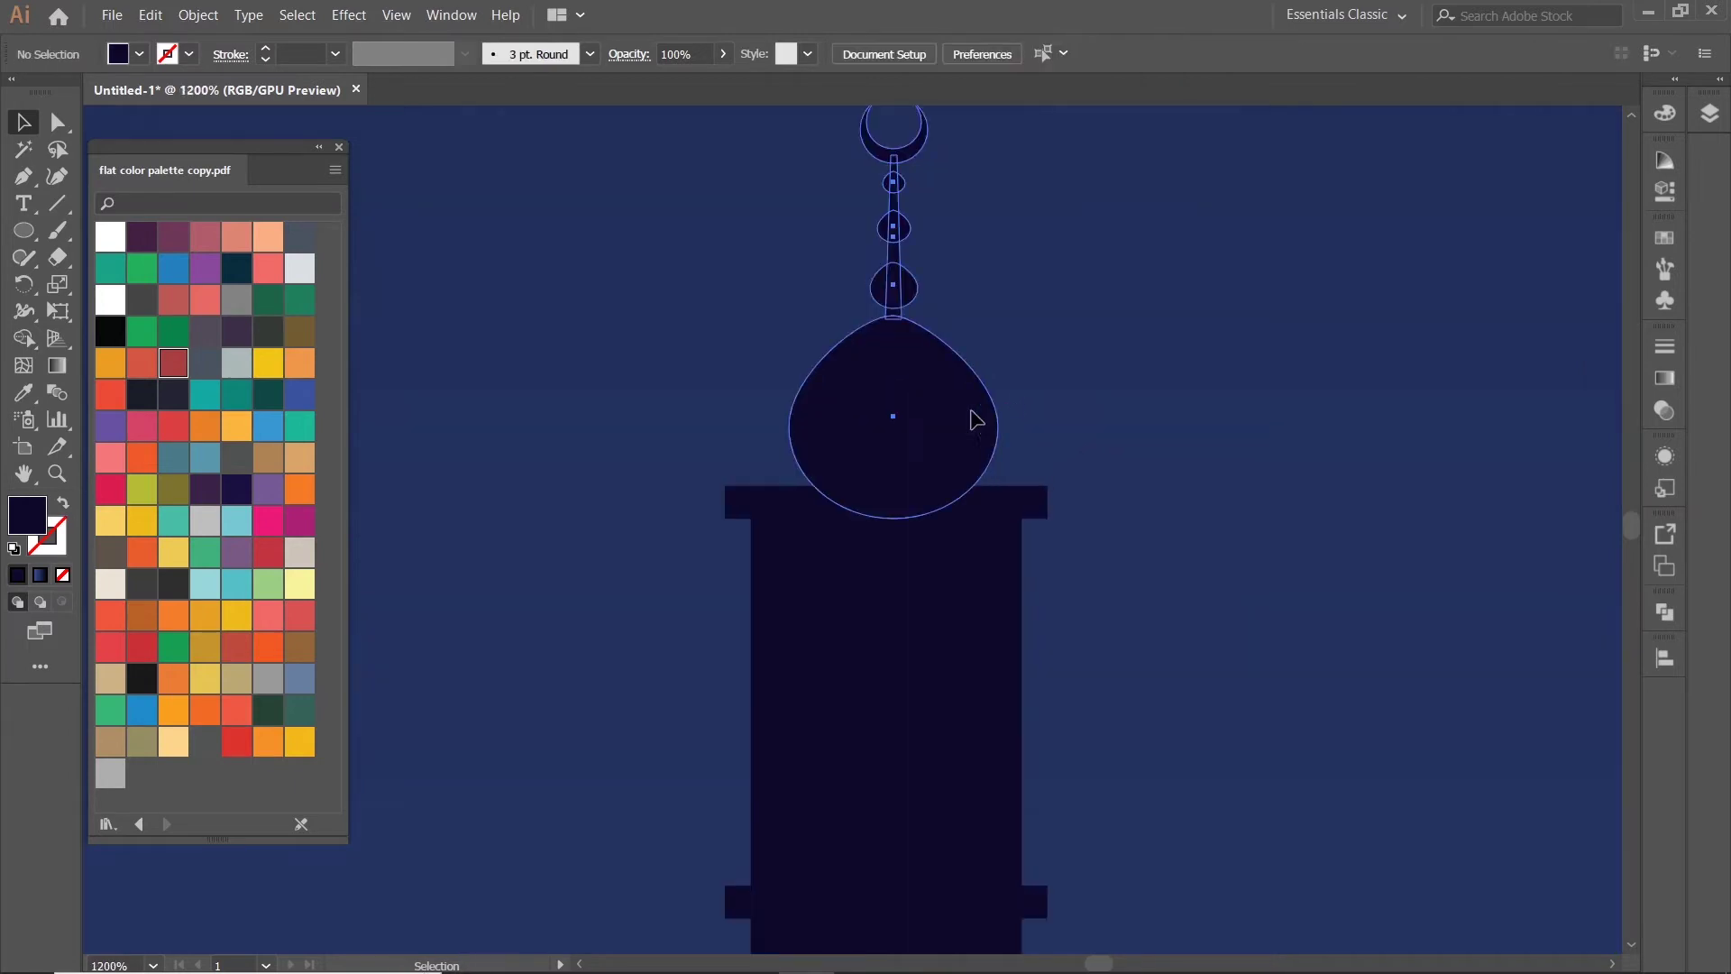
left_click_drag(967, 417, 959, 413)
scroll(1132, 398, "down", 3)
- Centre the finial horizontally over the minaret
left_click_drag(1043, 370, 1153, 610)
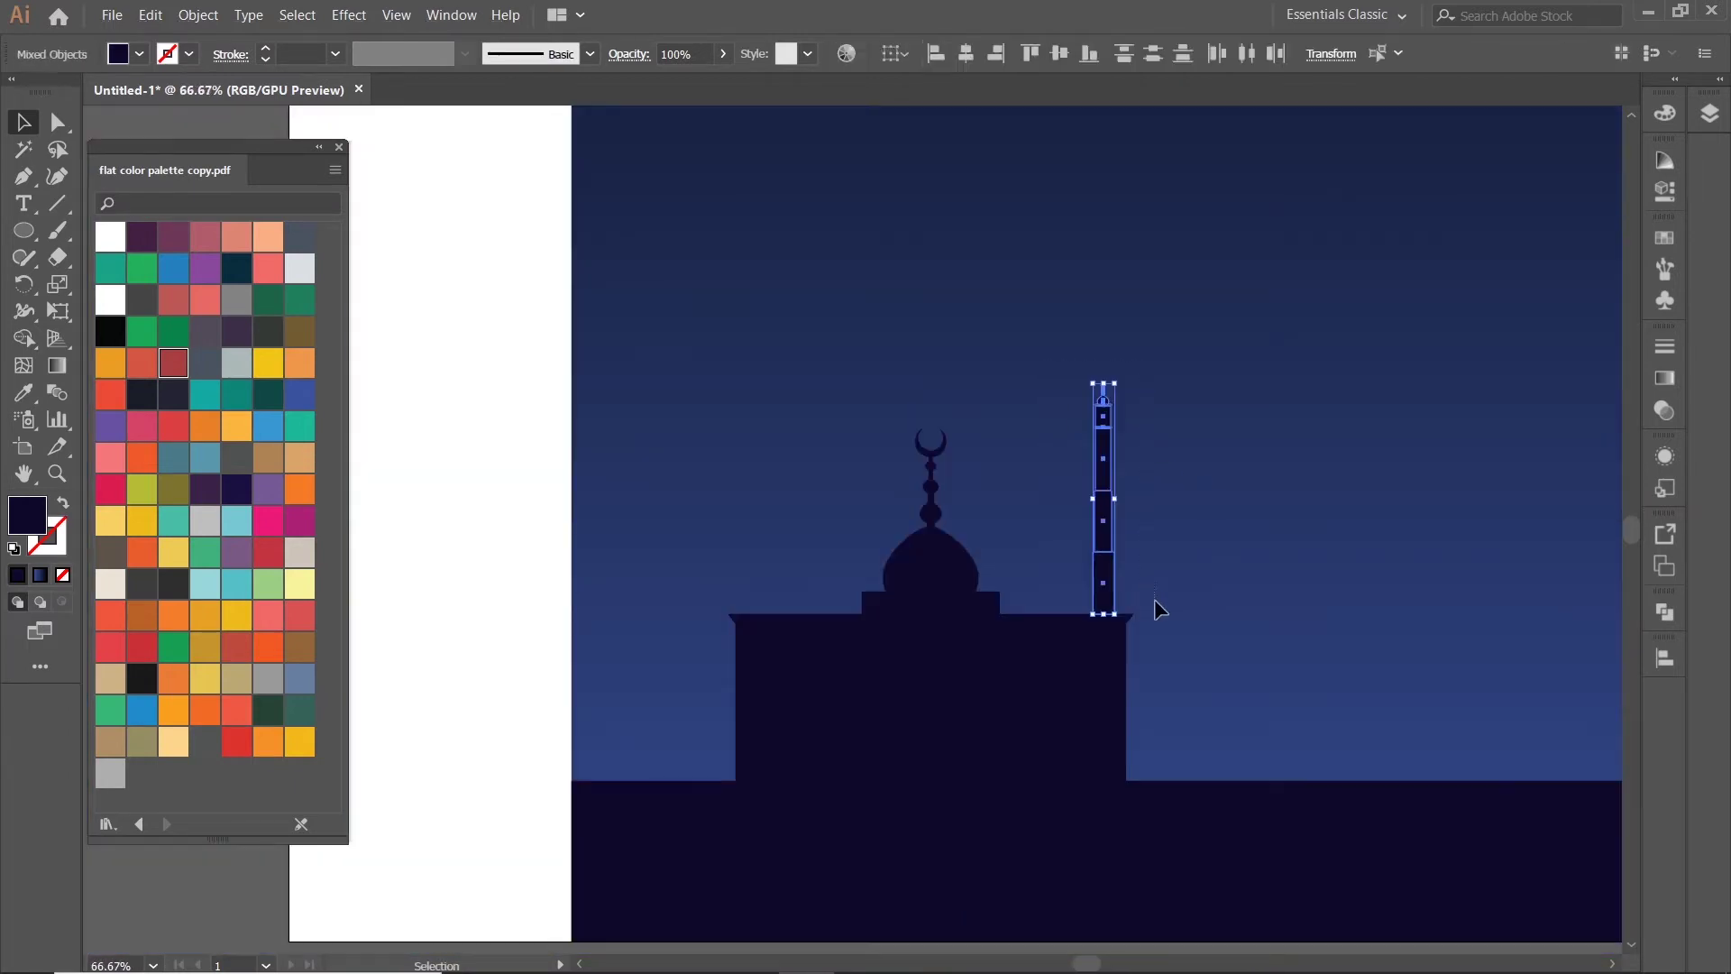
left_click(963, 54)
left_click(1159, 463)
scroll(1159, 462, "up", 2)
scroll(1003, 300, "up", 2)
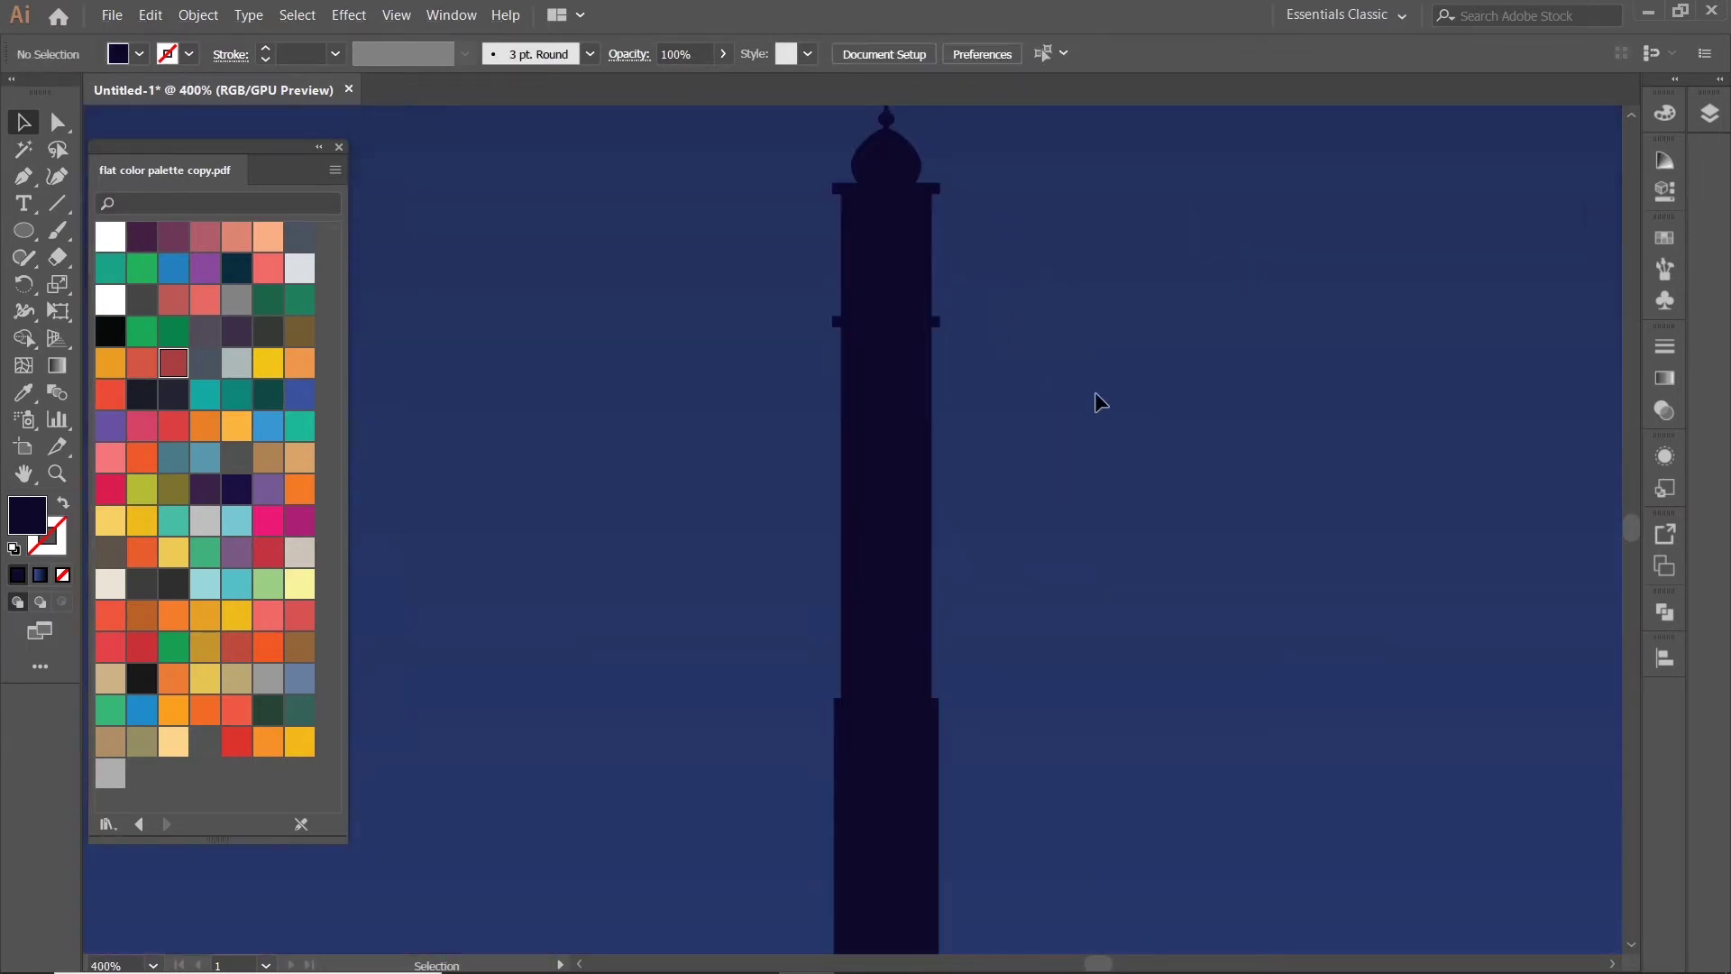
scroll(1099, 402, "down", 3)
scroll(1100, 472, "up", 1)
scroll(1079, 468, "up", 1)
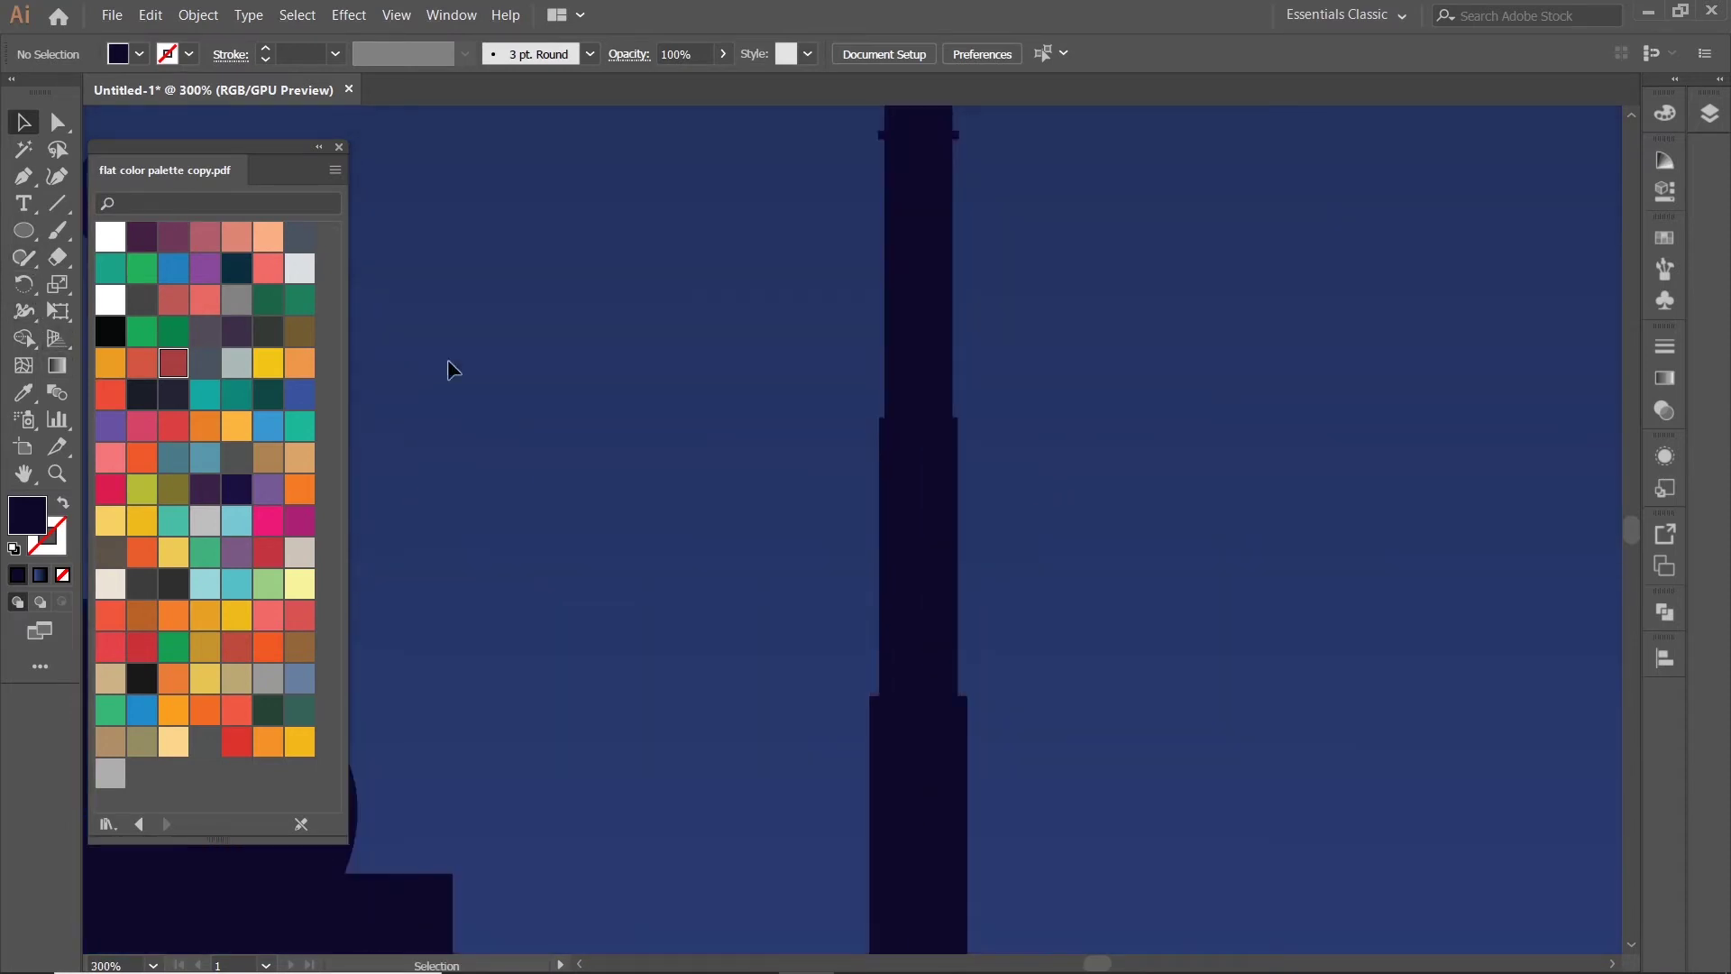
- Draw two thin ledge band rectangles across the minaret shaft
left_click(28, 237)
left_click(136, 224)
scroll(989, 456, "up", 1)
scroll(735, 348, "up", 1)
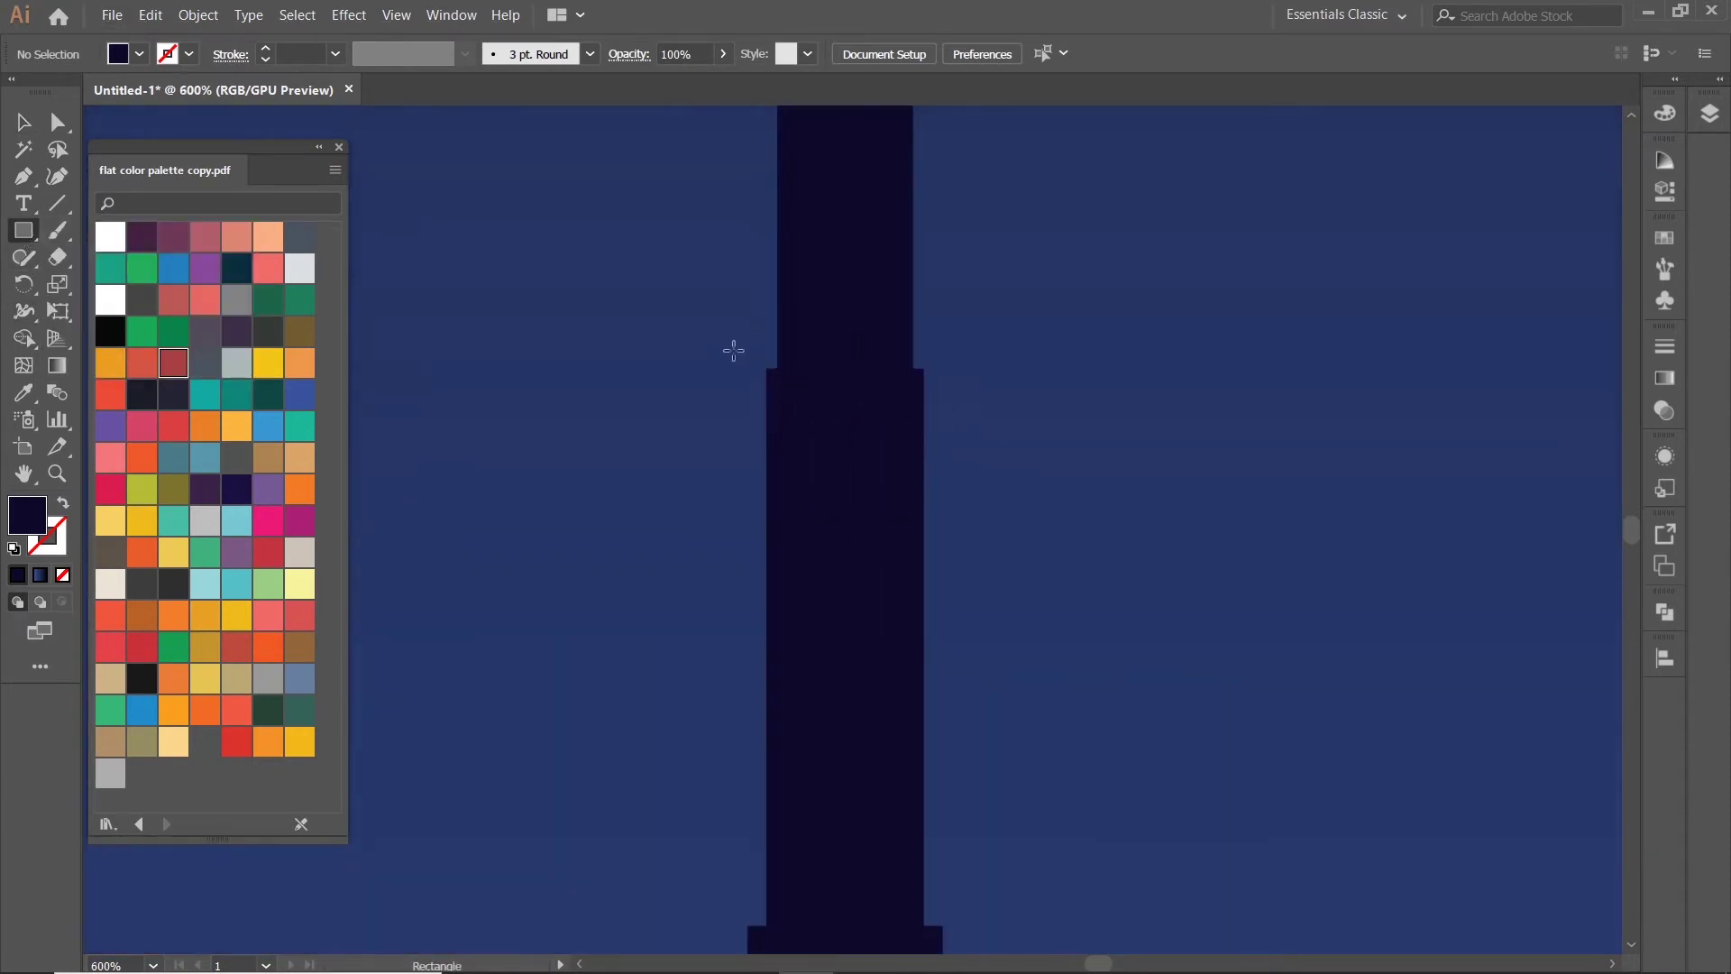
left_click_drag(730, 352, 957, 379)
left_click_drag(957, 378, 957, 379)
scroll(958, 378, "down", 5)
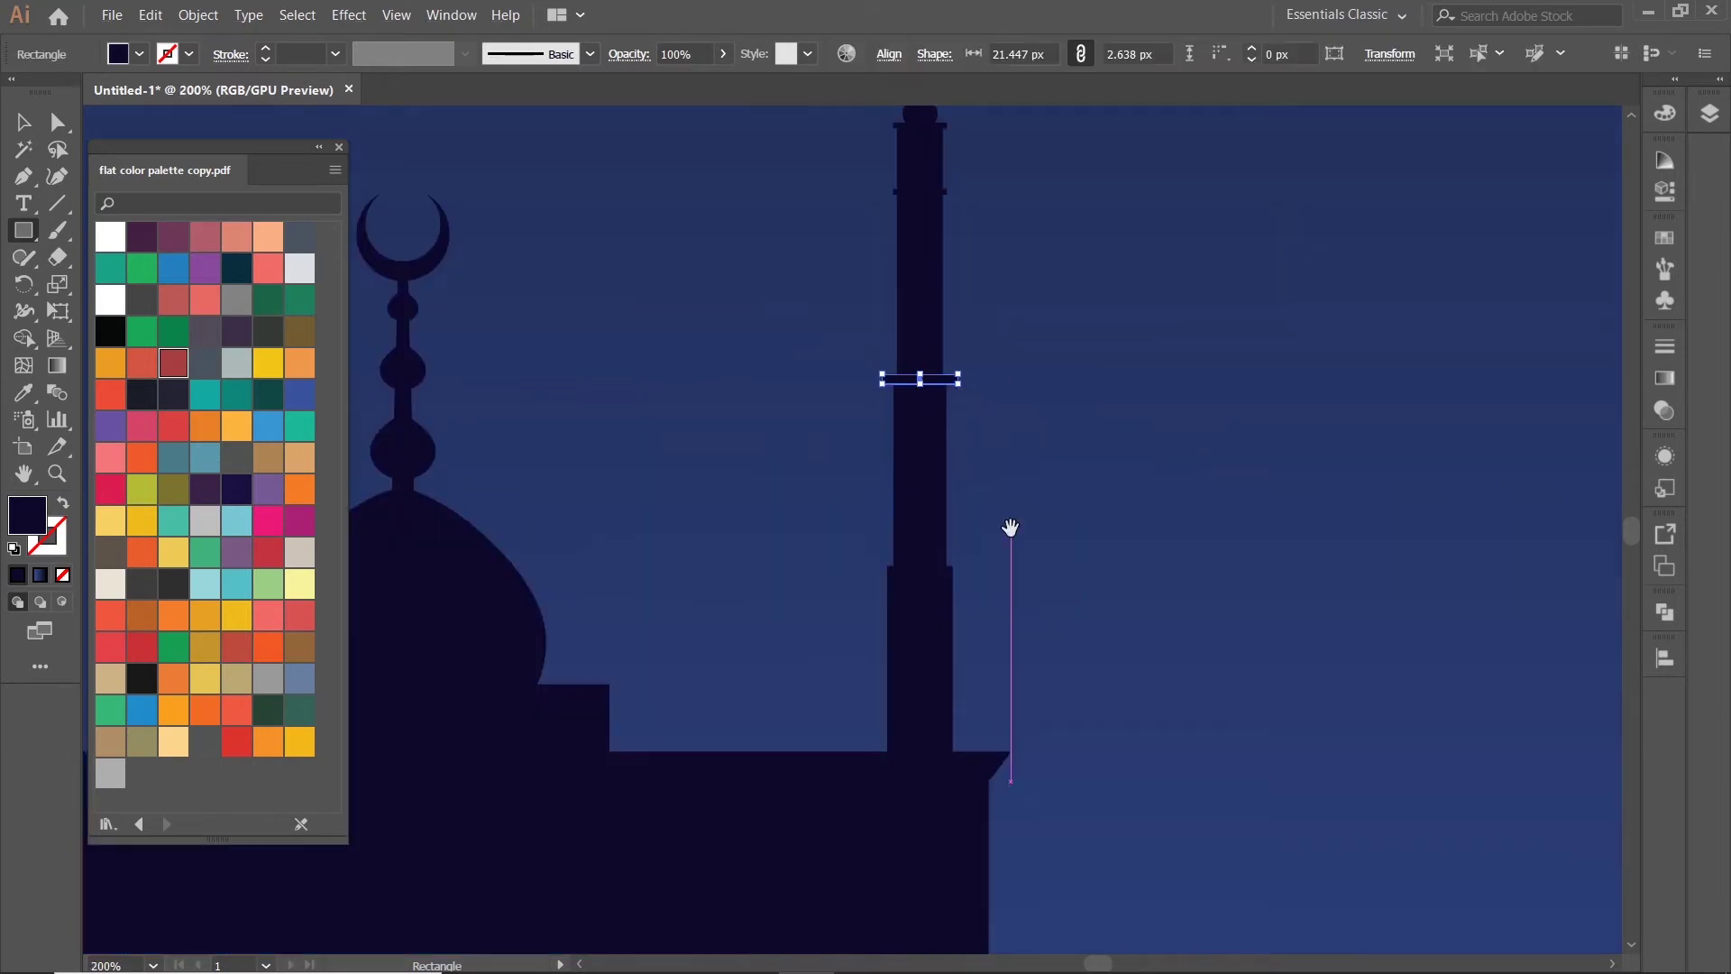
scroll(1000, 528, "up", 3)
left_click_drag(790, 444, 957, 470)
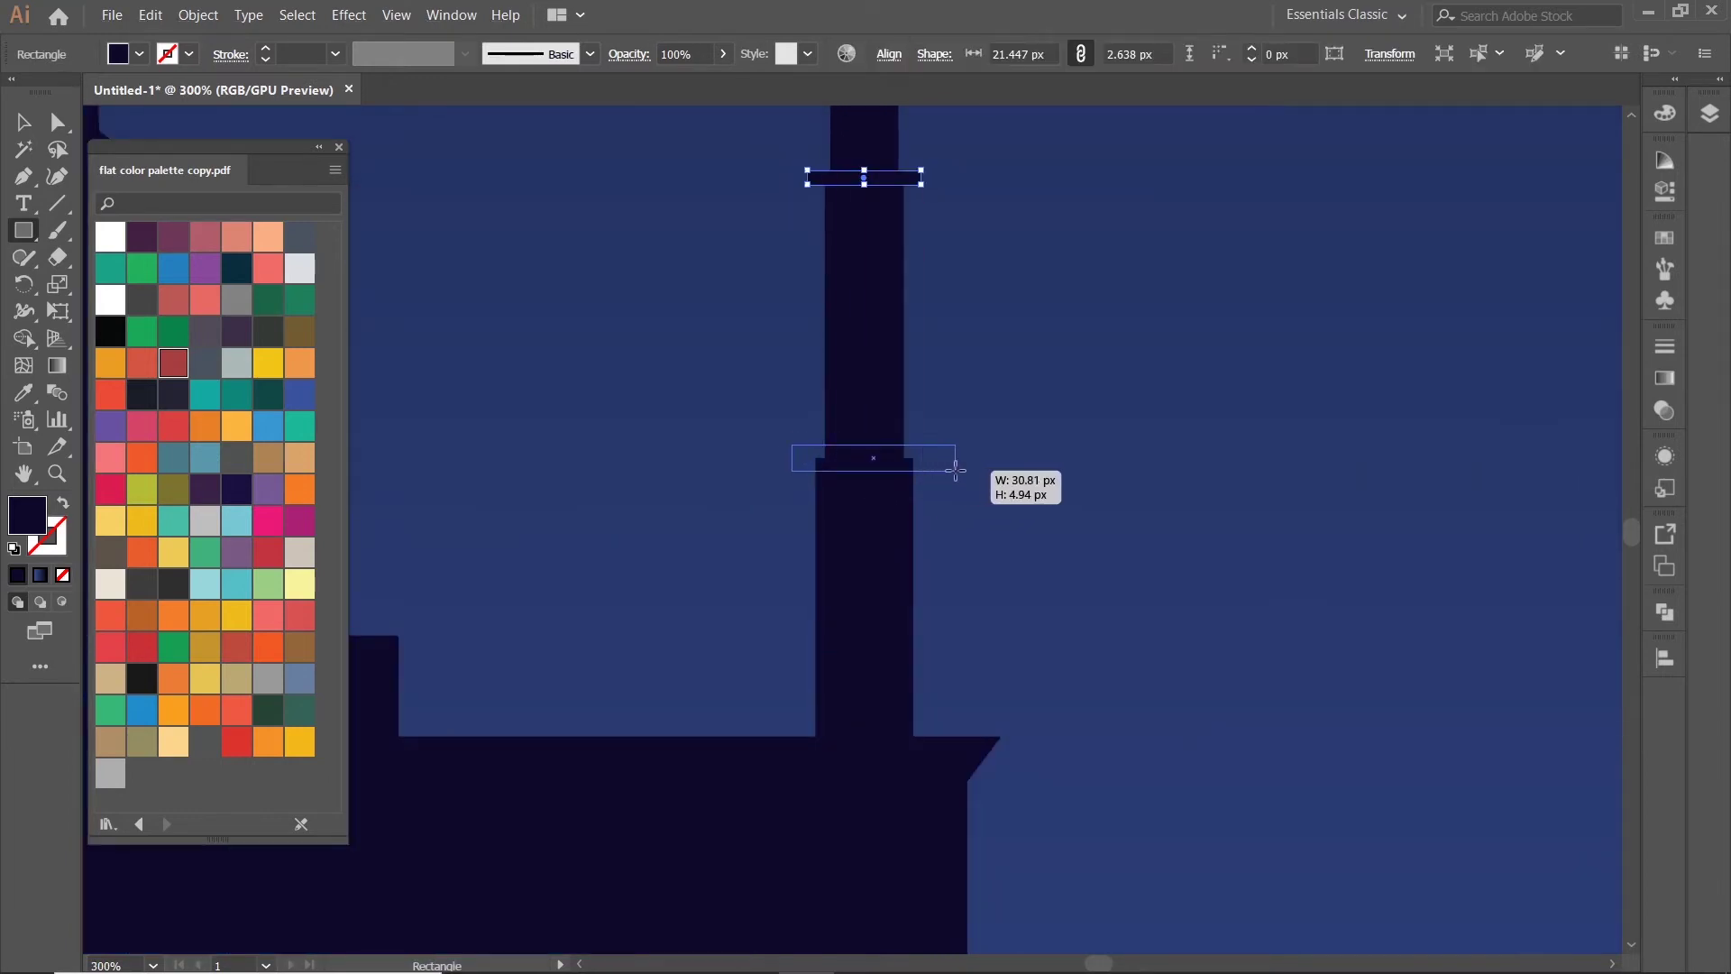
scroll(957, 471, "down", 3)
- Widen the thin band rectangle on the minaret
left_click(26, 131)
left_click(854, 227)
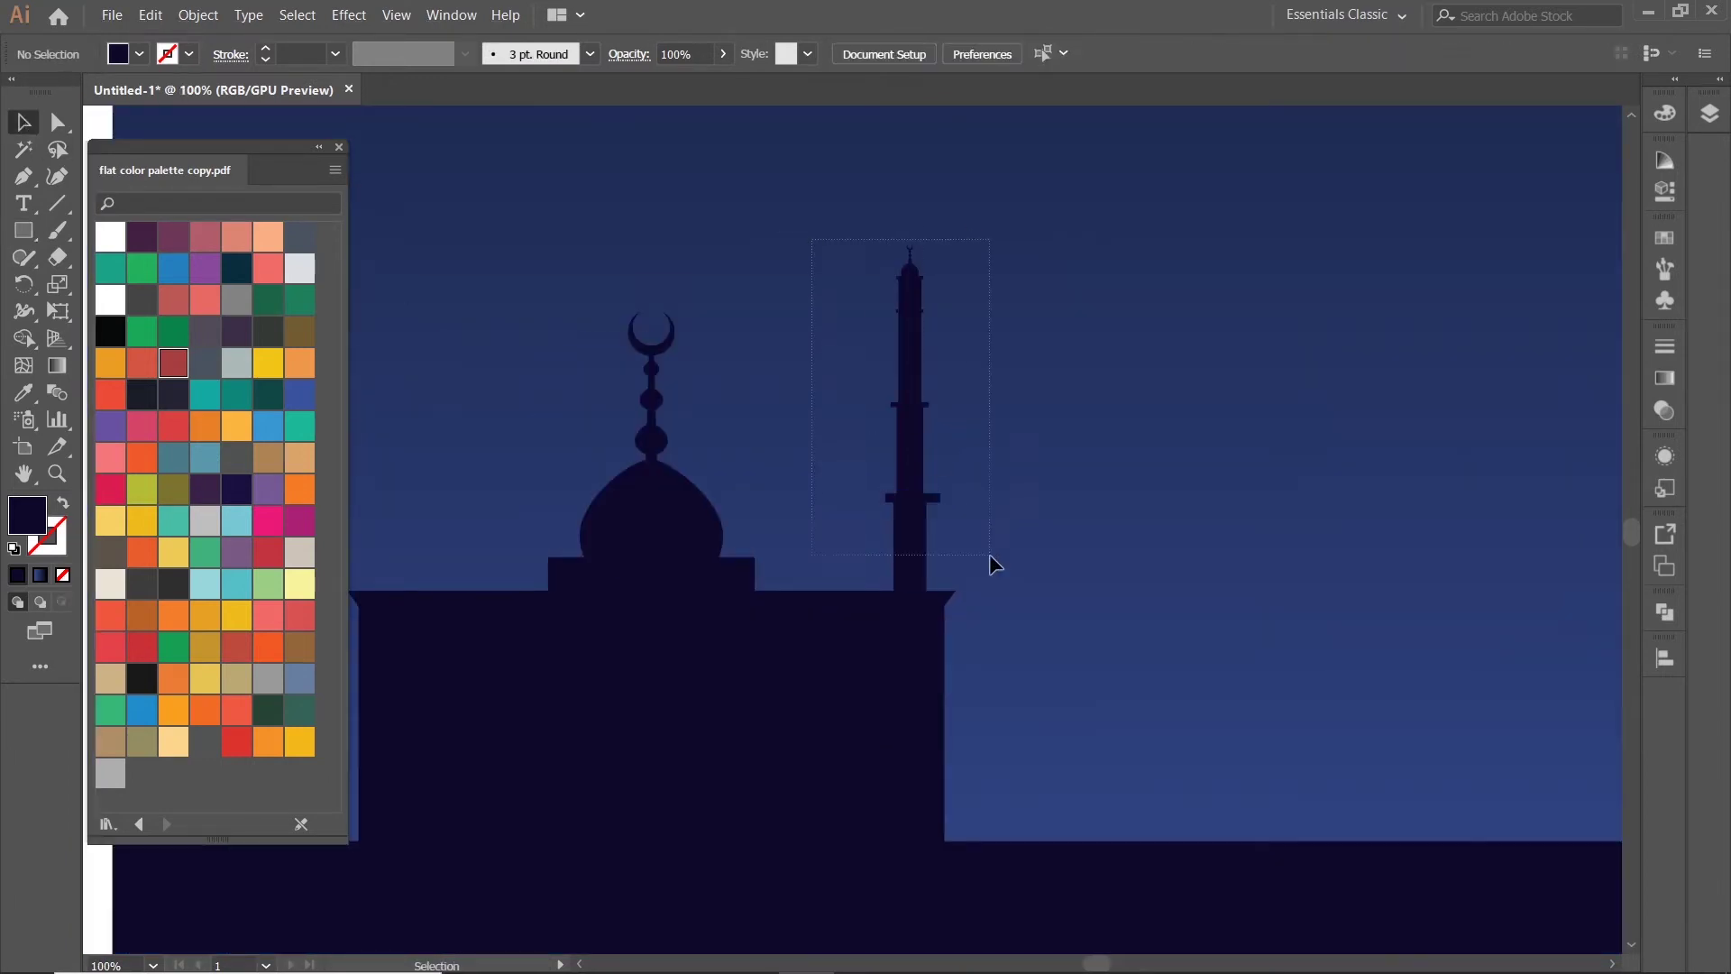
left_click_drag(811, 239, 989, 563)
left_click(1055, 396)
scroll(1132, 345, "up", 3)
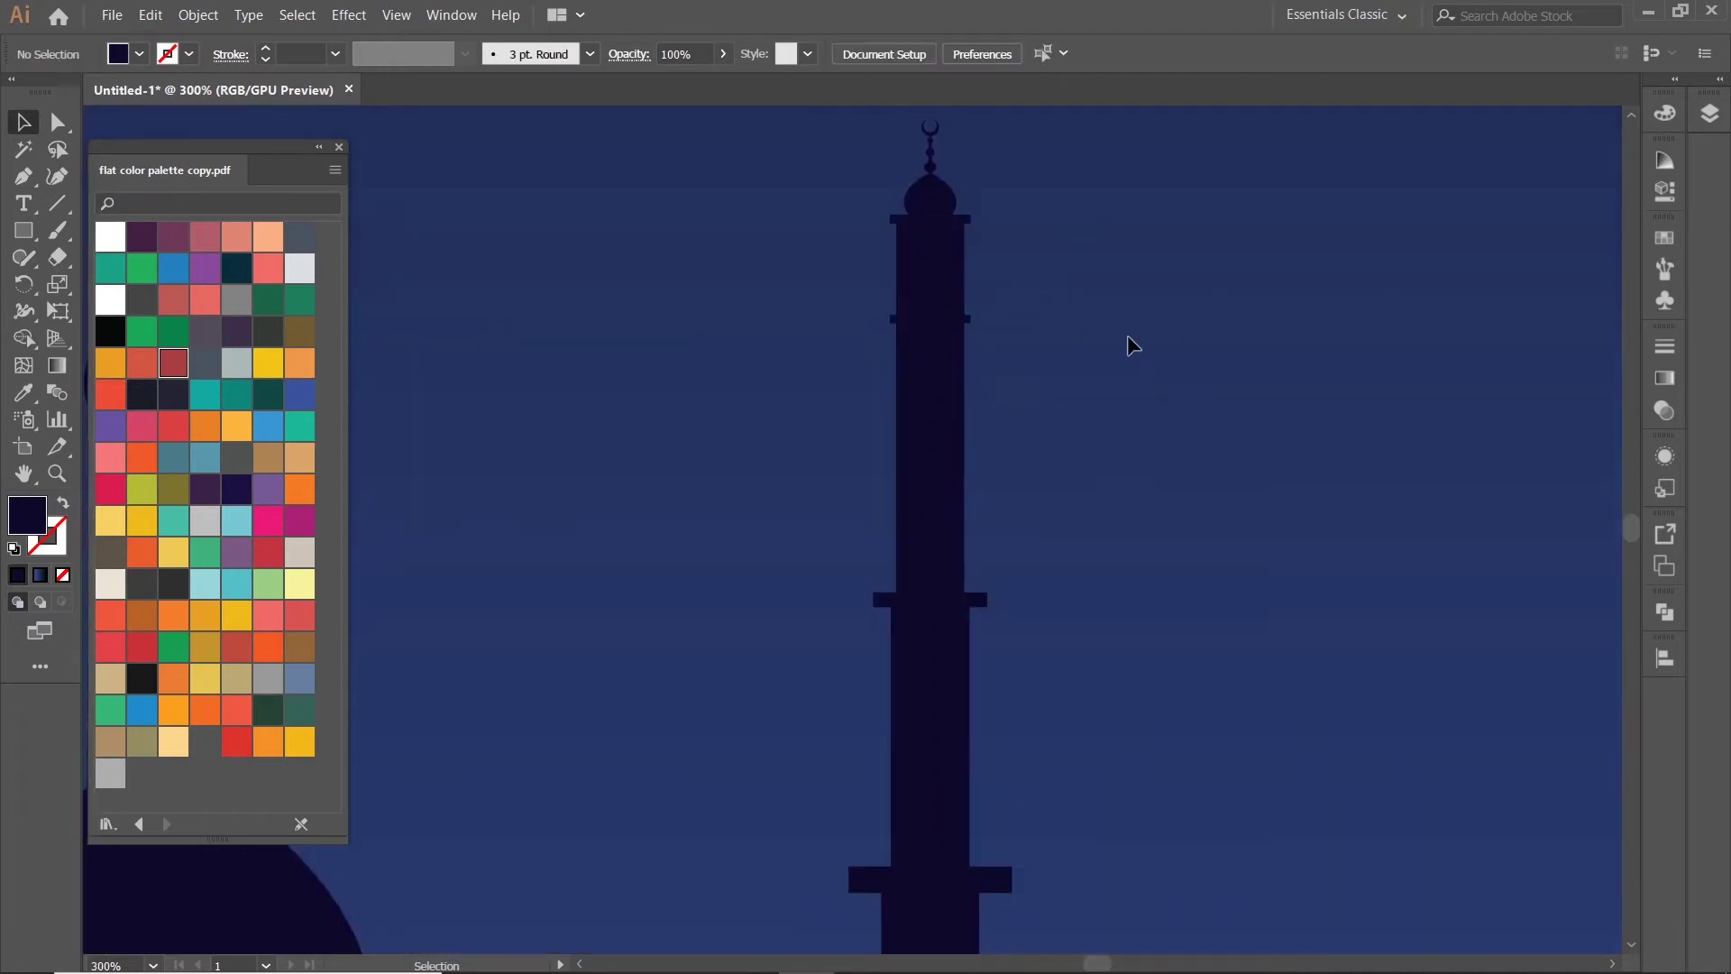
scroll(995, 332, "up", 3)
left_click(915, 309)
scroll(928, 315, "up", 3)
left_click_drag(938, 321, 958, 326)
- Reposition the band onto the minaret shaft
scroll(1012, 370, "down", 4)
scroll(1040, 477, "down", 1)
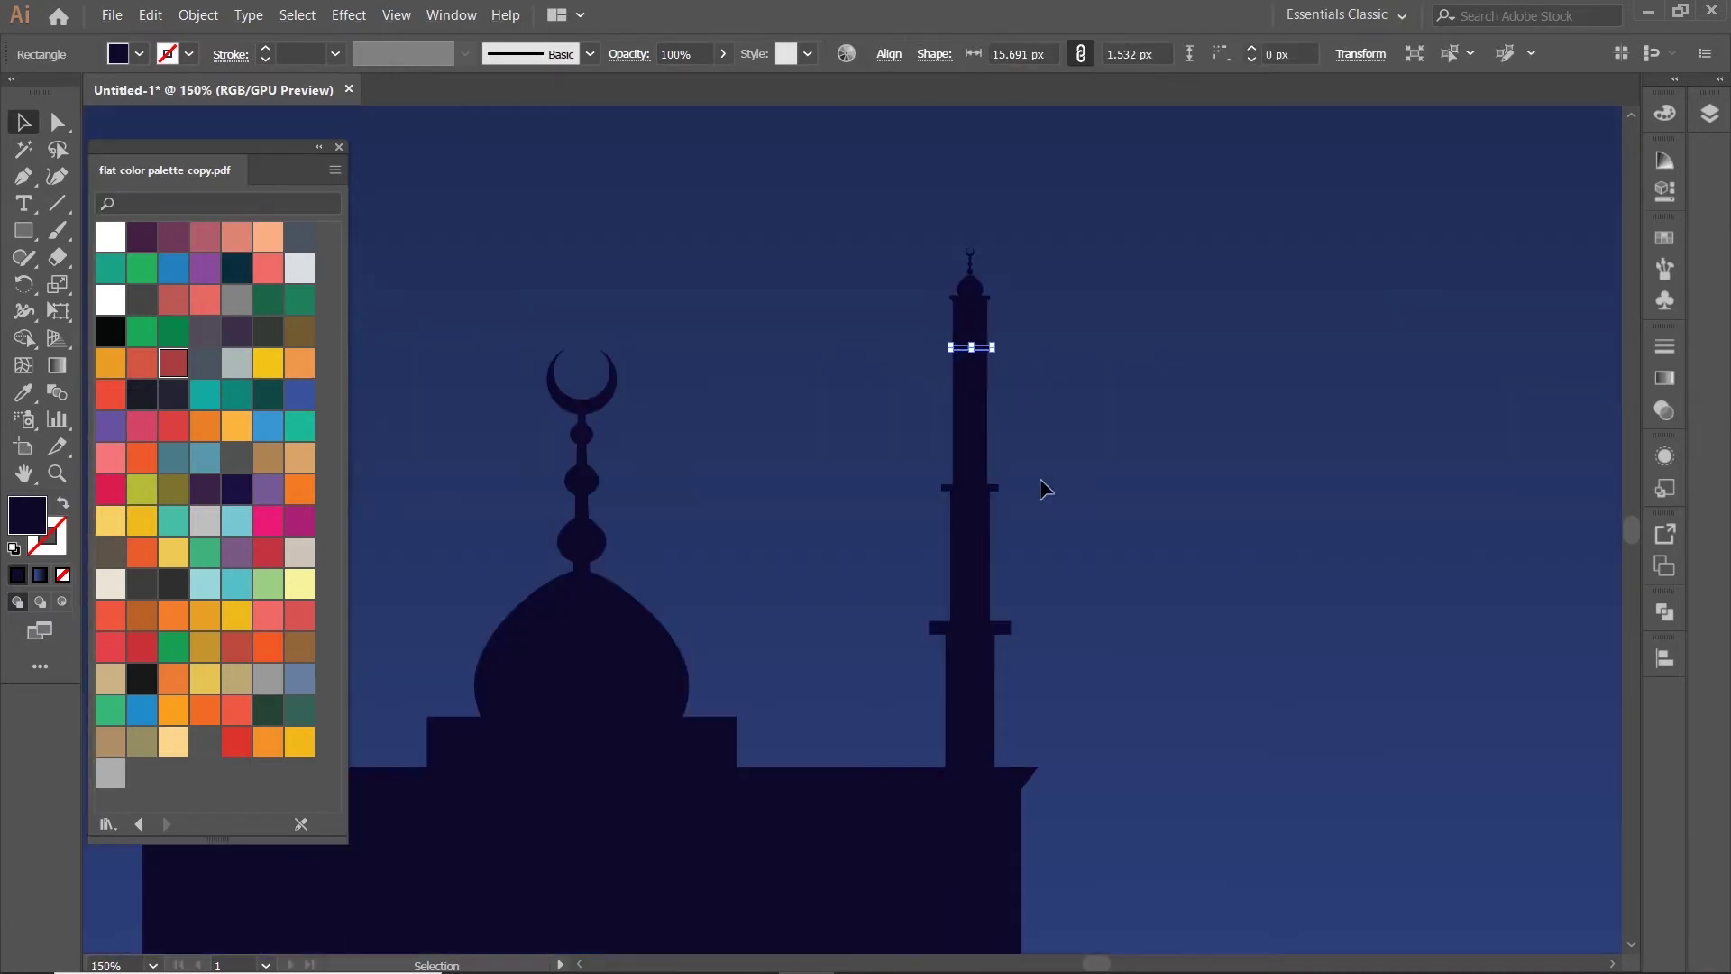
scroll(1040, 478, "up", 1)
scroll(1018, 472, "up", 1)
scroll(946, 442, "up", 1)
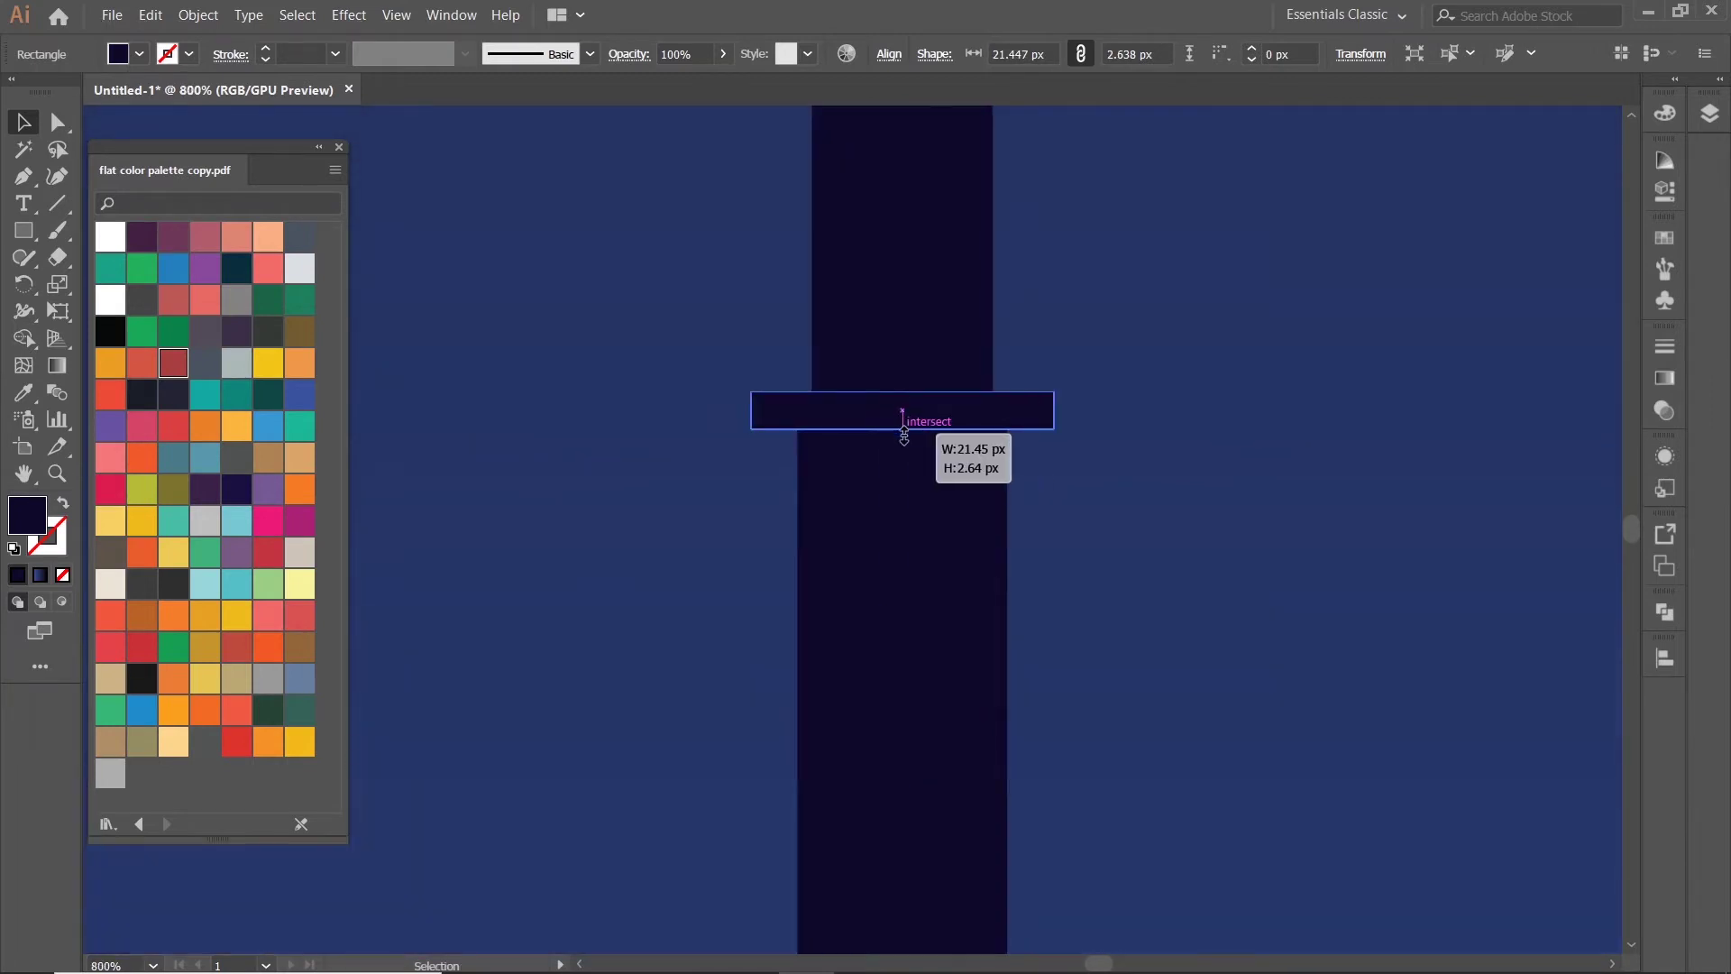
left_click_drag(901, 438, 947, 448)
scroll(947, 448, "down", 1)
scroll(983, 577, "down", 3)
left_click_drag(790, 489, 757, 471)
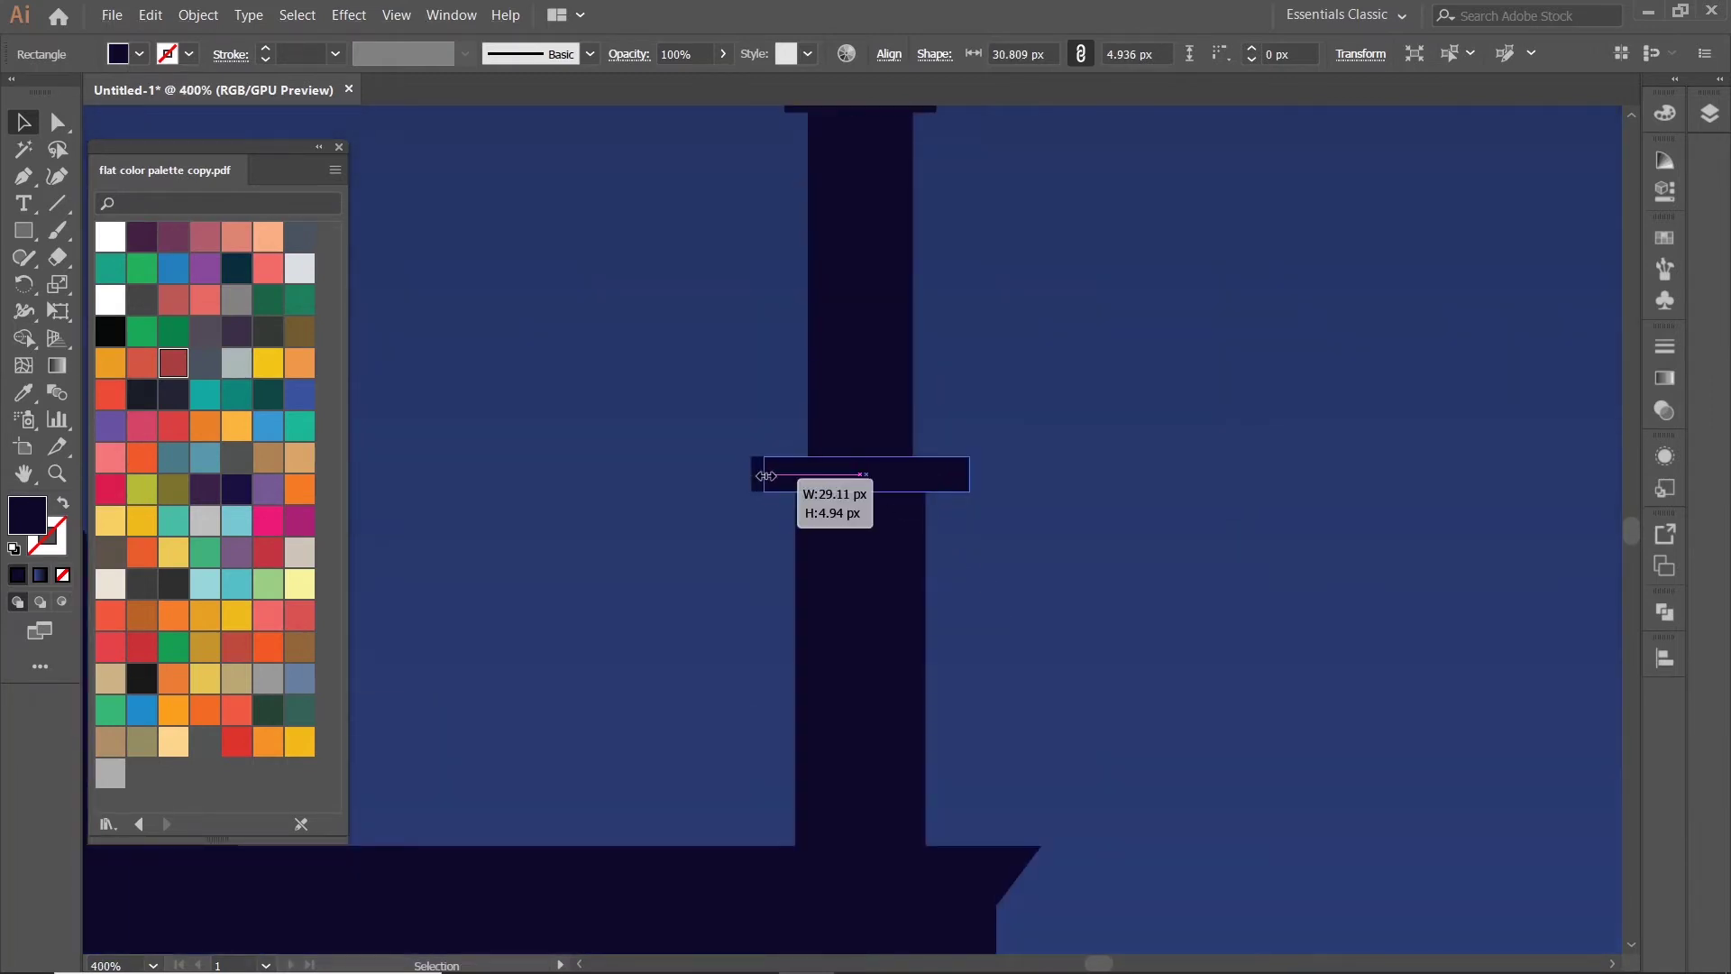
scroll(984, 516, "down", 5)
- Align all minaret parts on one horizontal centre
mouse_move(805, 406)
left_mouse_down()
mouse_move(922, 590)
mouse_move(1020, 617)
left_mouse_up()
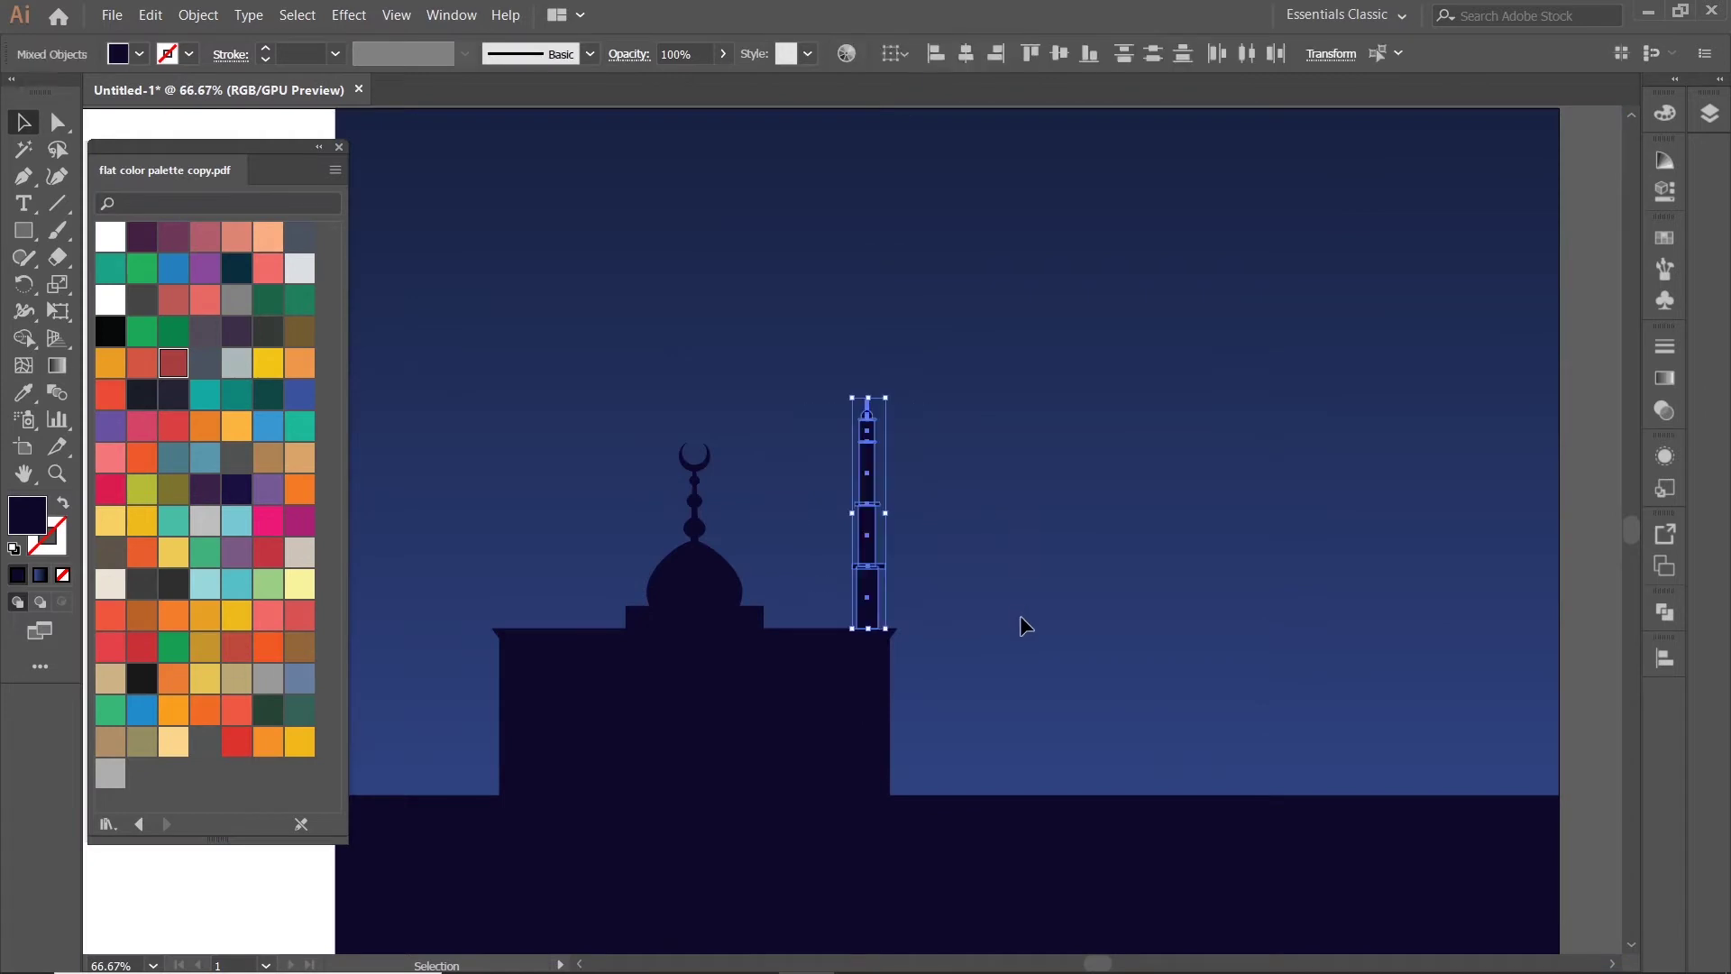
left_click(966, 61)
scroll(946, 595, "up", 2)
scroll(916, 568, "up", 3)
scroll(934, 514, "up", 2)
- Shrink the minaret's middle band slightly
left_click(934, 514)
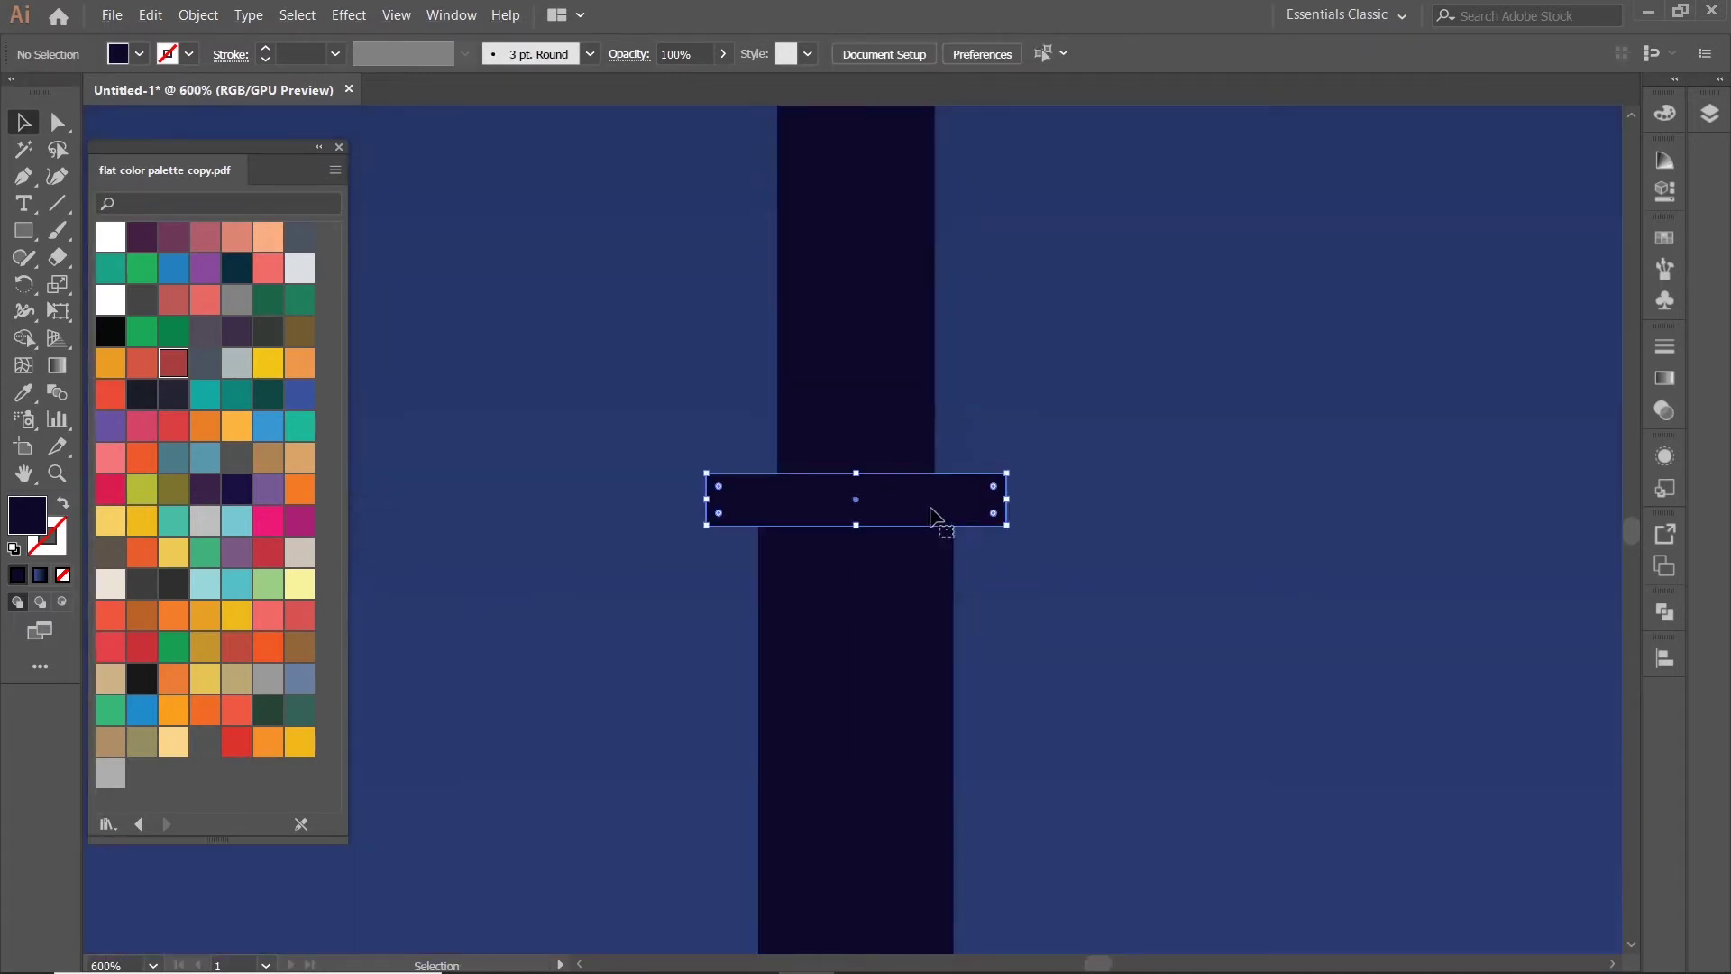
scroll(863, 478, "up", 1)
left_click_drag(661, 541, 696, 536)
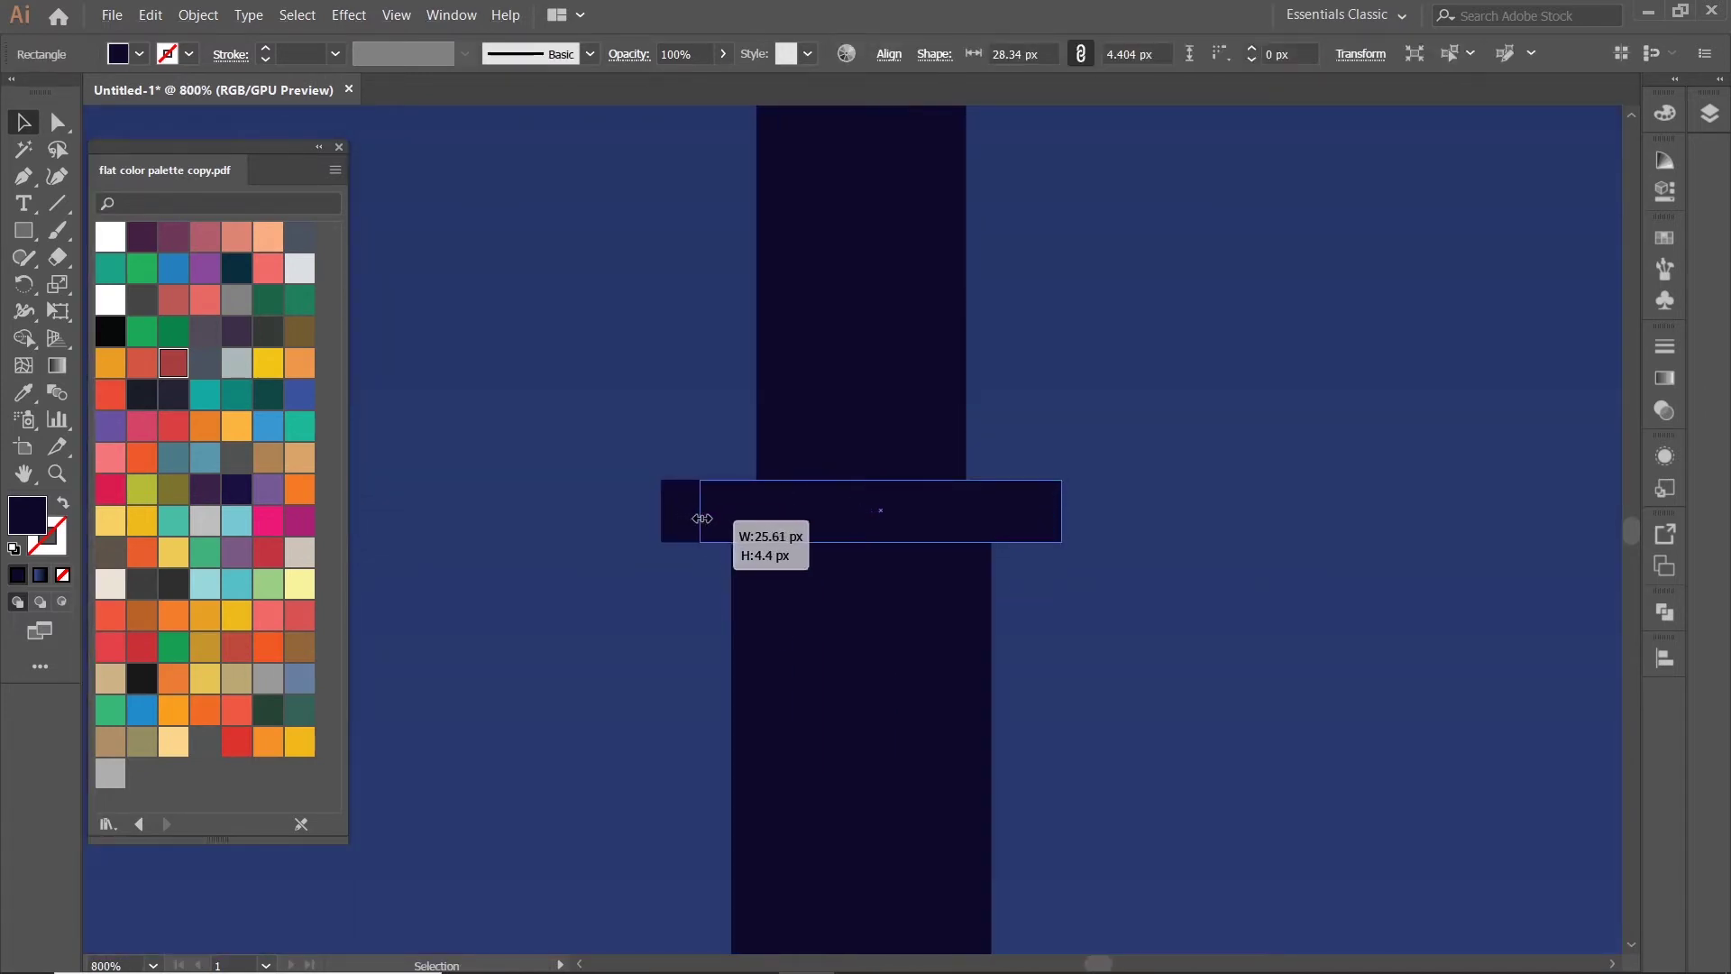
scroll(734, 555, "down", 1)
scroll(732, 554, "down", 5)
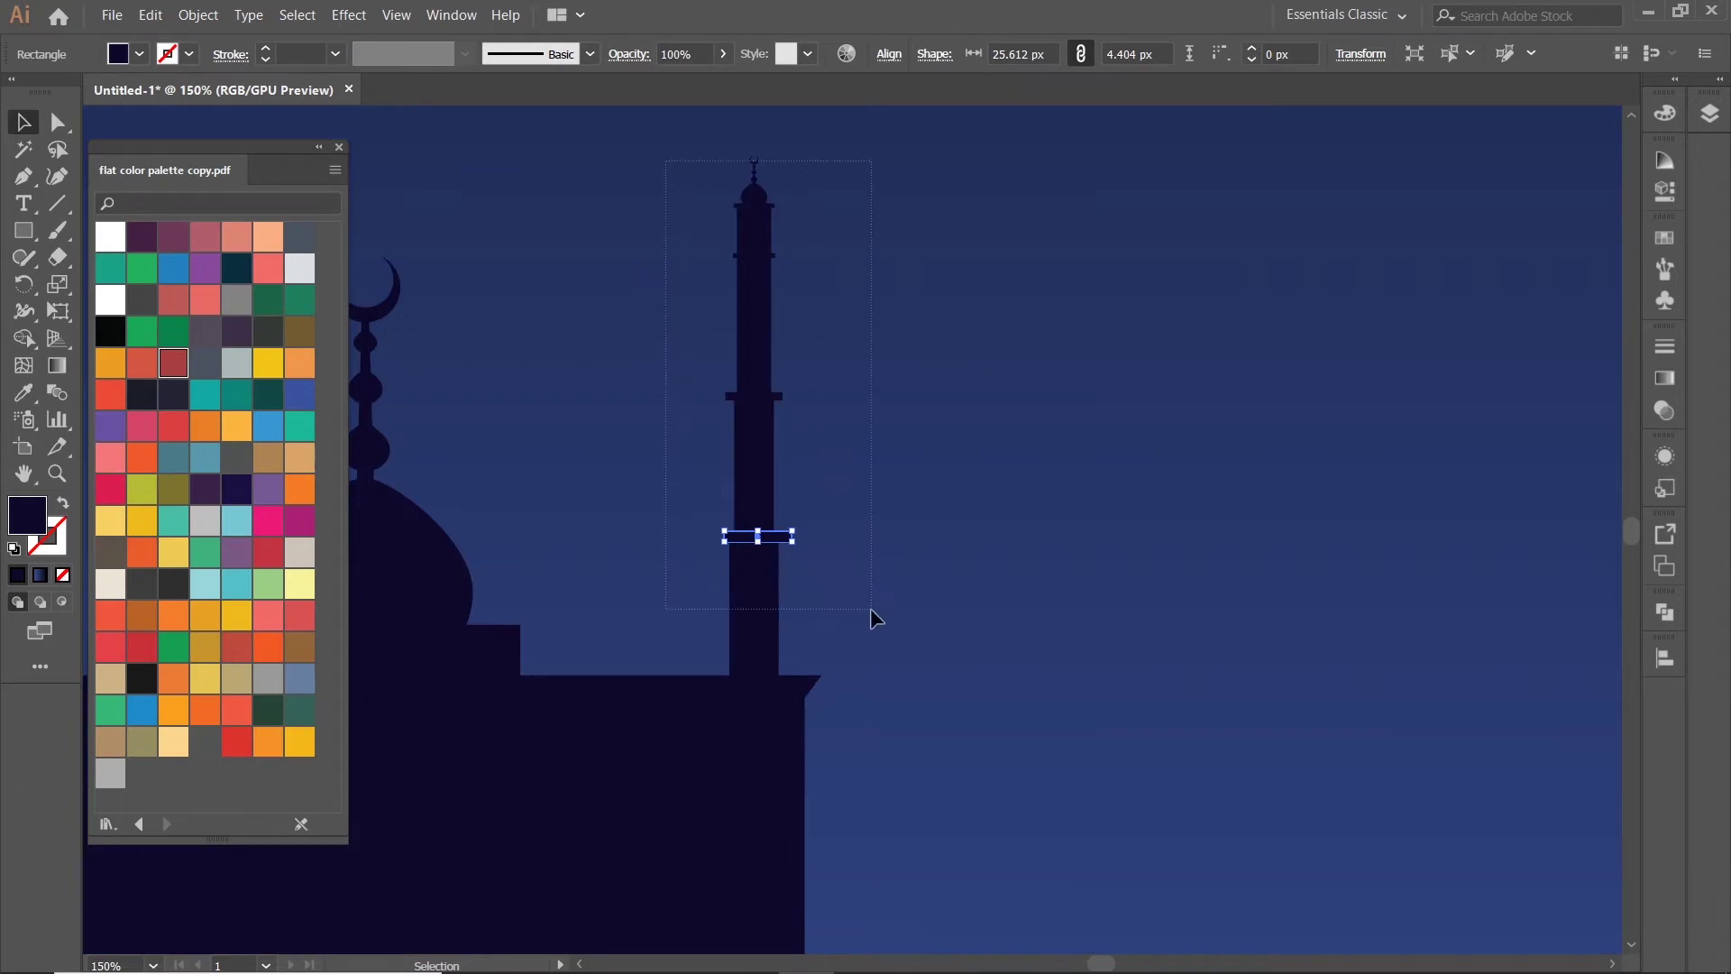
- Re-centre the minaret parts horizontally and select a ledge rectangle
left_click_drag(870, 610, 872, 611)
left_click(962, 56)
left_click(982, 256)
scroll(1033, 404, "down", 5)
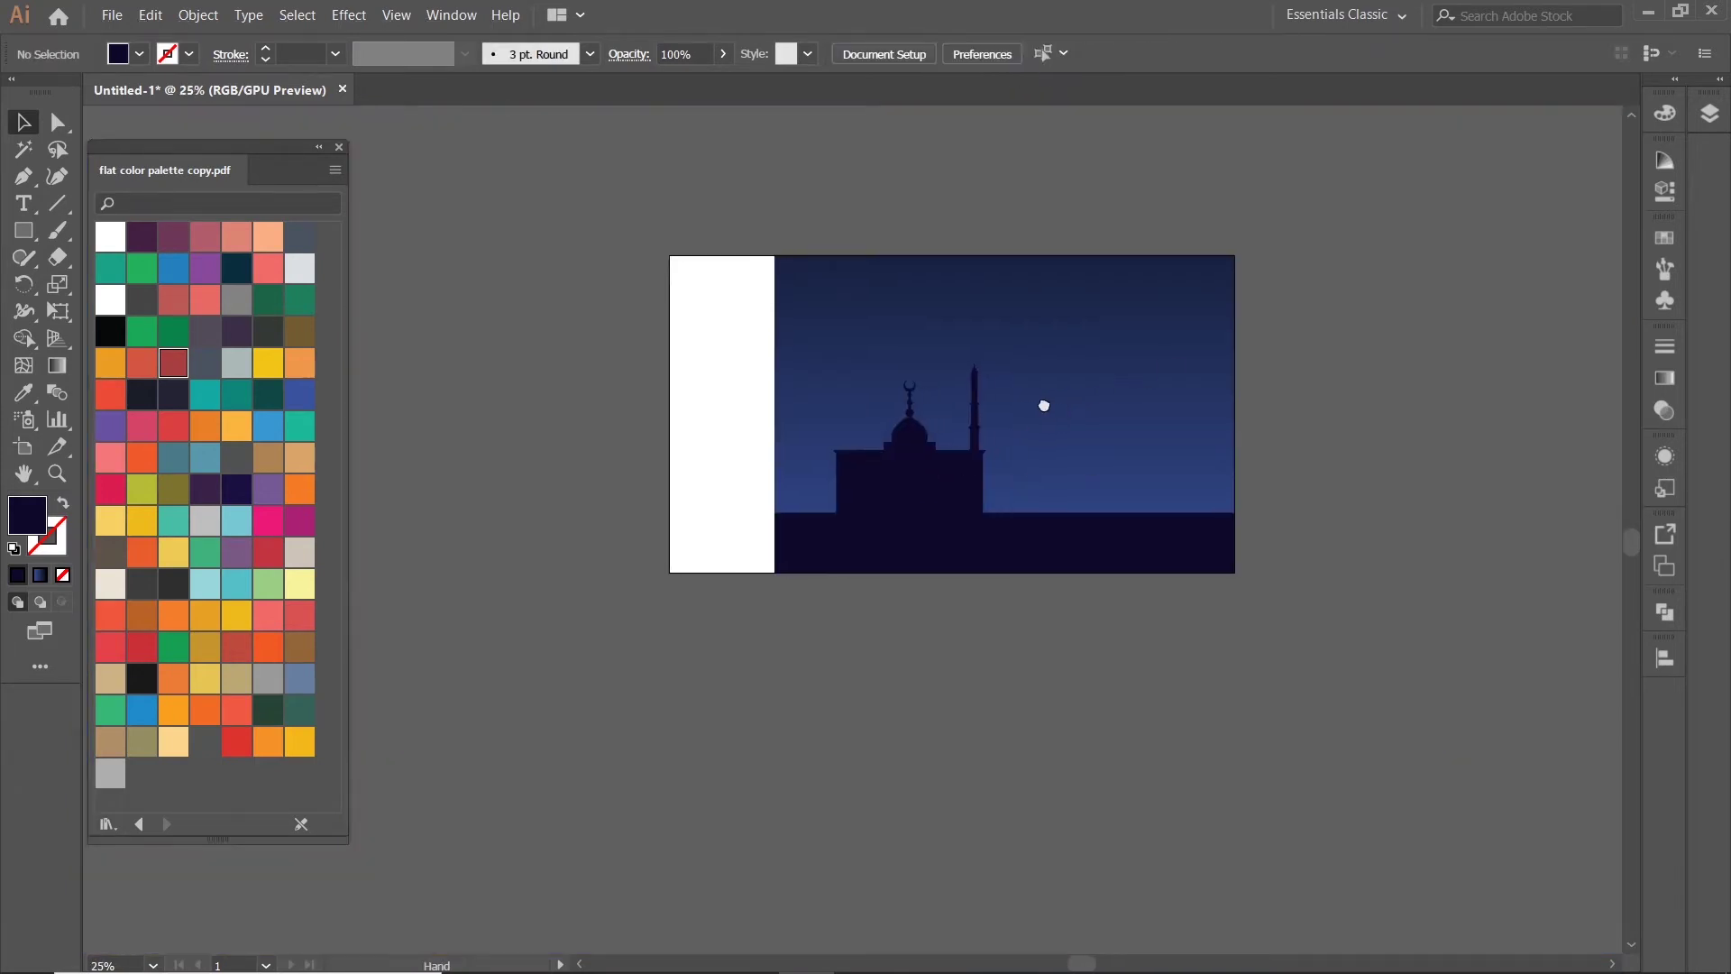
scroll(979, 402, "up", 5)
left_click_drag(1124, 534, 1020, 448)
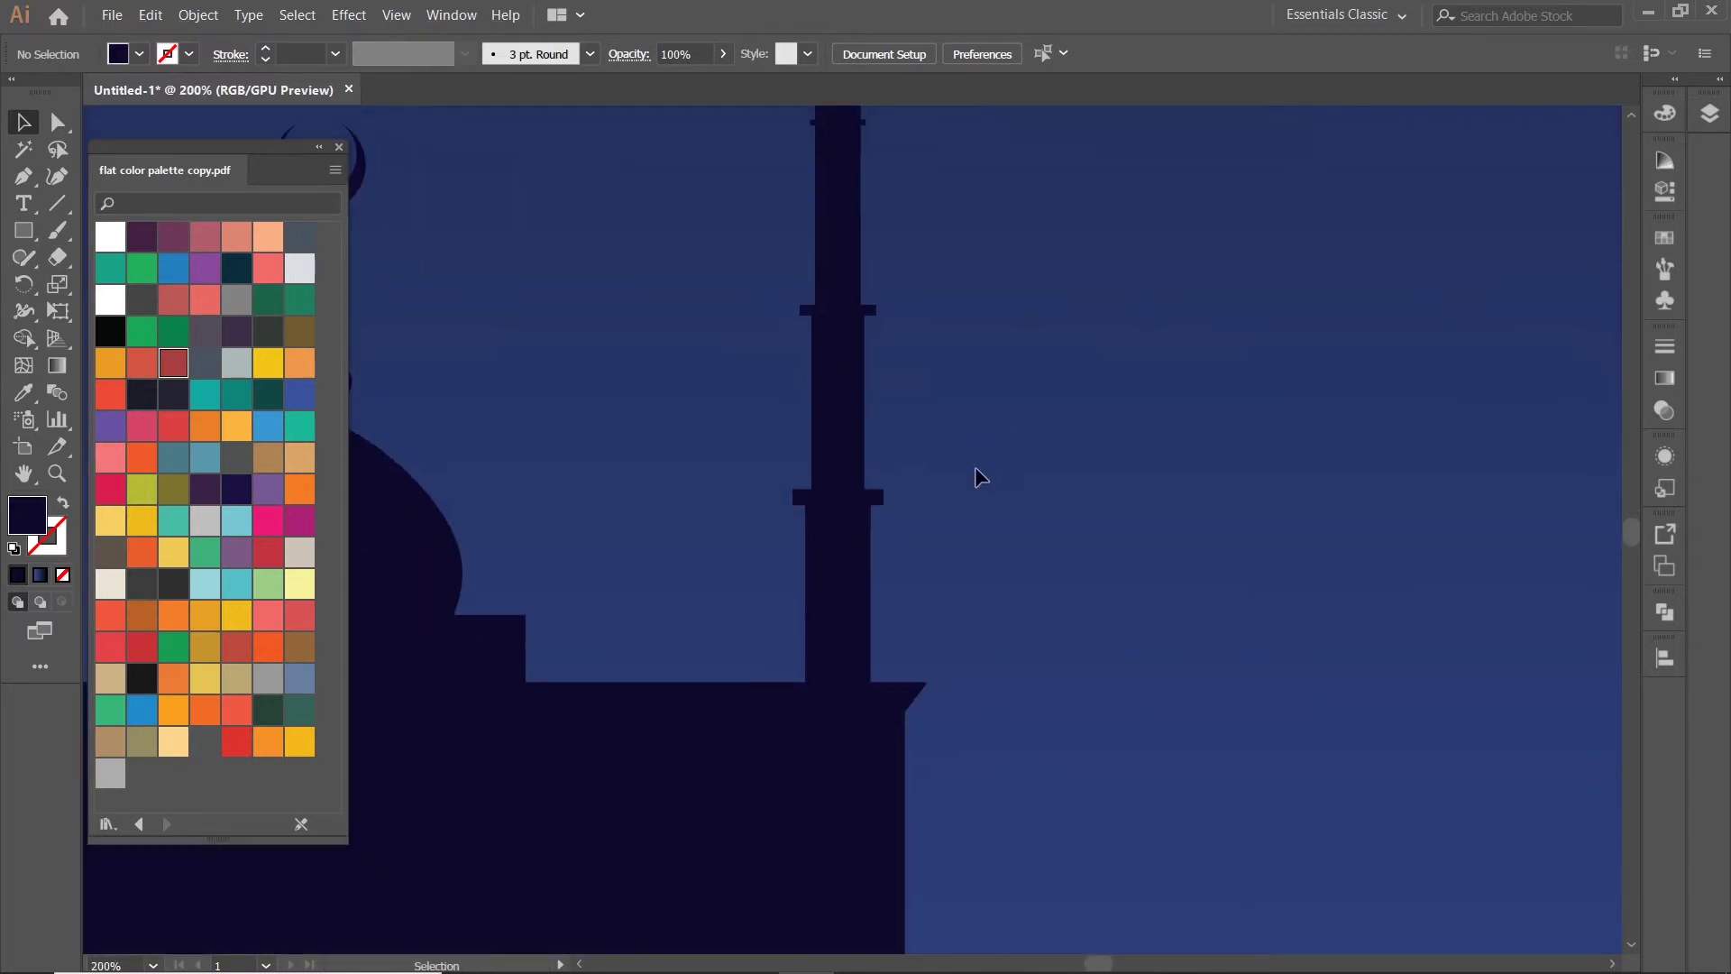
scroll(977, 479, "up", 2)
left_click(791, 521)
- Move the dark bar beside the minaret and draw a small orange window rectangle
left_click_drag(789, 523, 1102, 481)
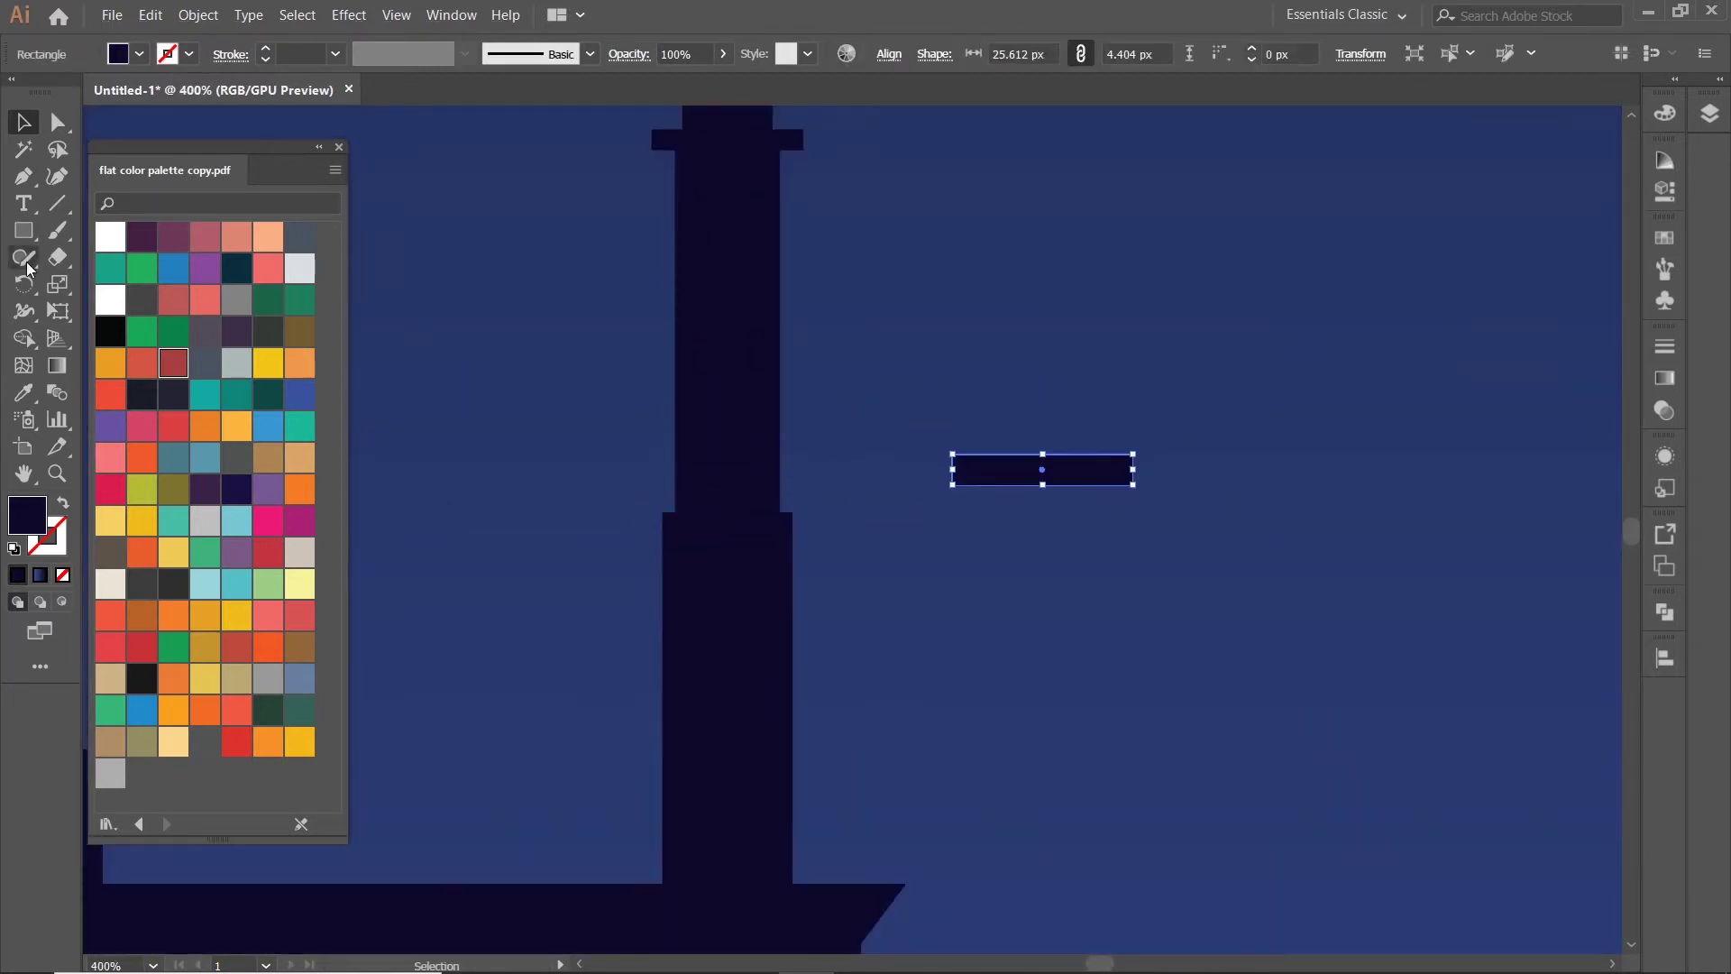
key("m")
scroll(985, 512, "up", 2)
mouse_move(960, 481)
left_mouse_down()
mouse_move(1027, 502)
mouse_move(1004, 501)
left_mouse_up()
left_click(300, 362)
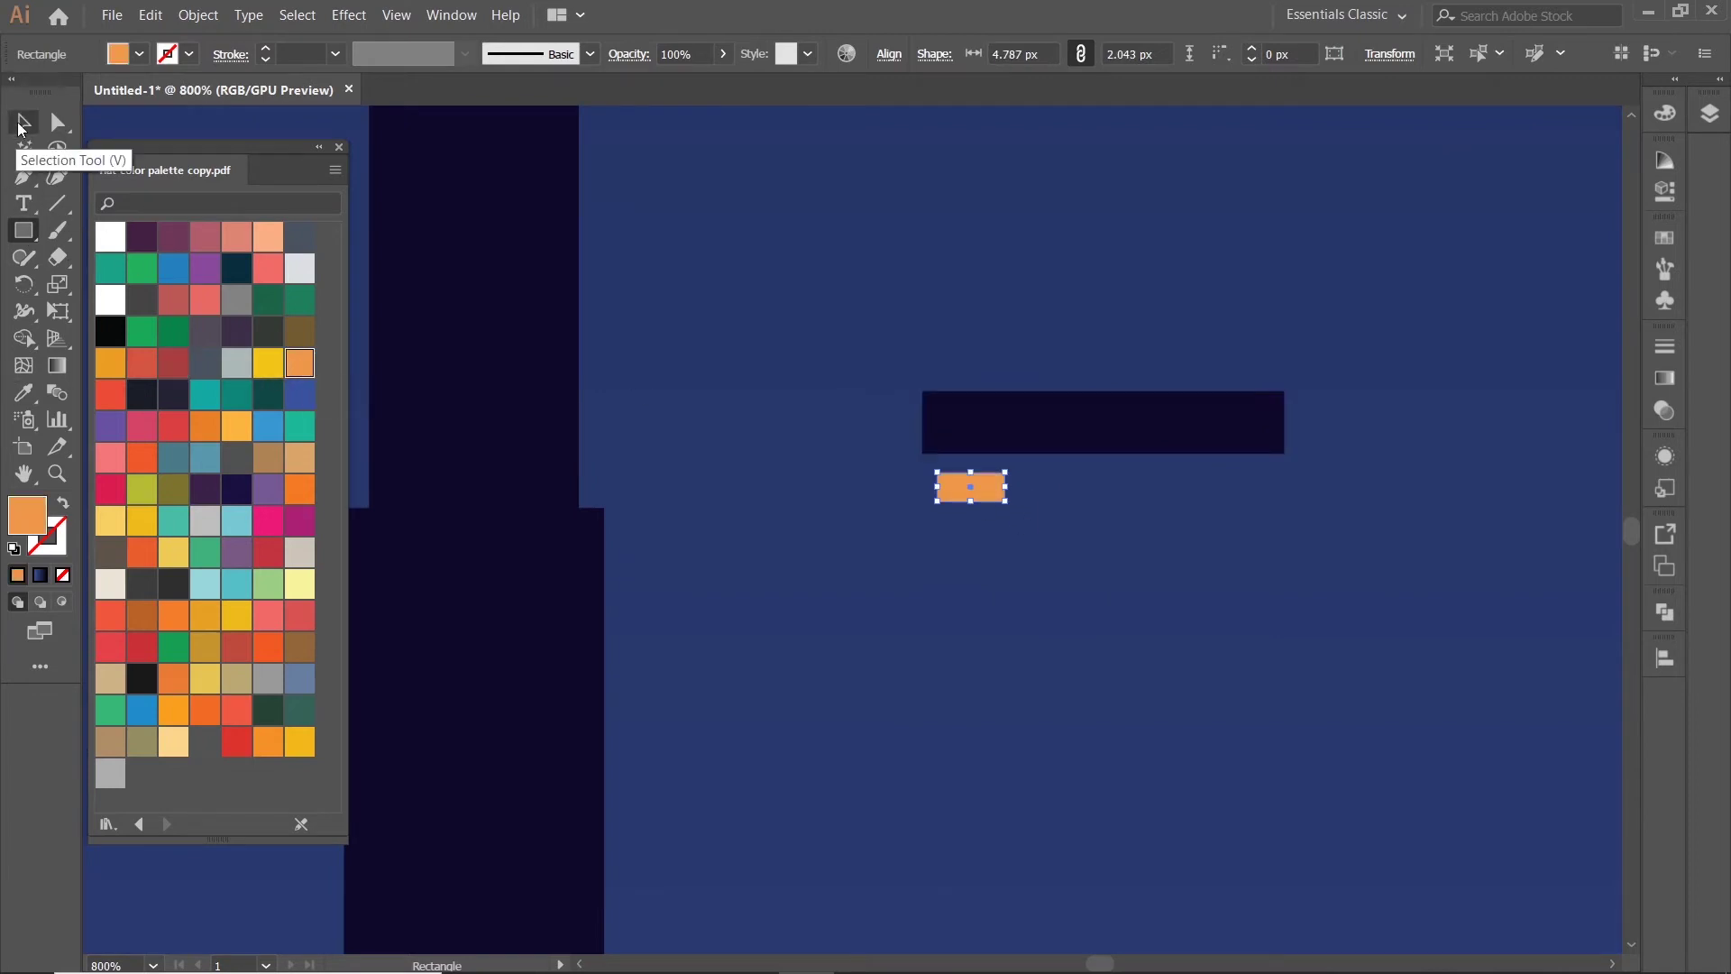
- Place orange window rectangles inside the dark bar
left_click(18, 126)
key("ctrl+plus")
mouse_move(969, 494)
left_mouse_down()
mouse_move(966, 413)
mouse_move(1350, 400)
left_mouse_up()
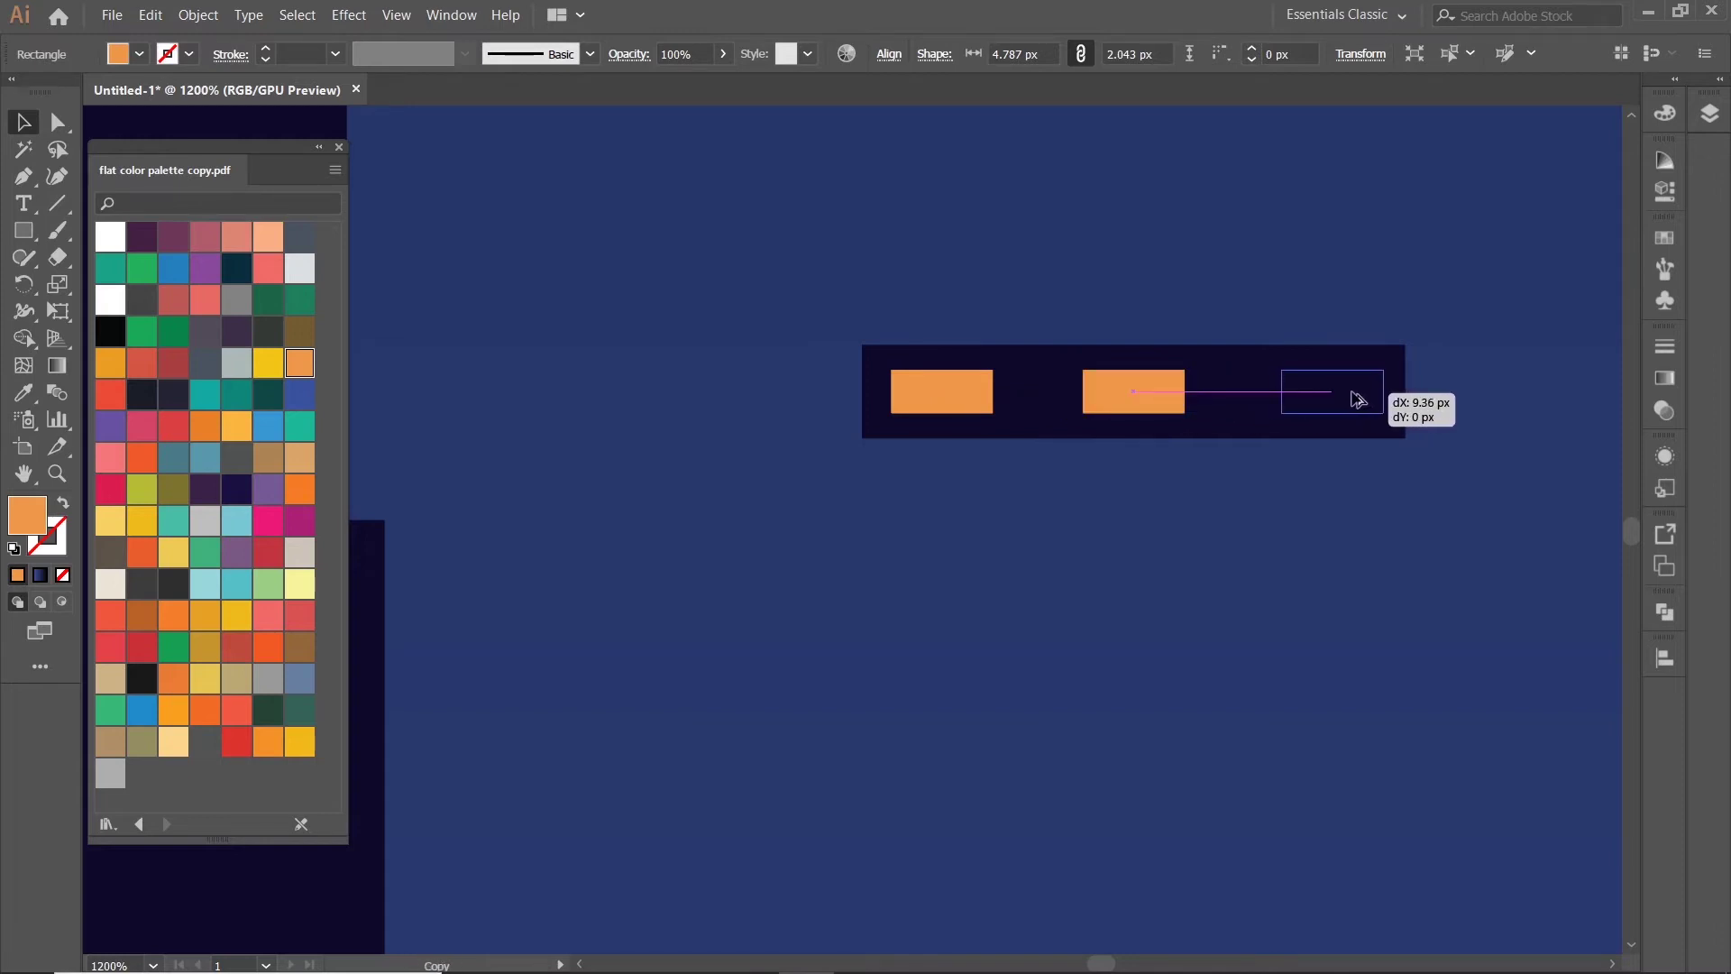
left_click_drag(1350, 399, 1349, 399)
left_click(1229, 548)
scroll(1122, 611, "down", 5)
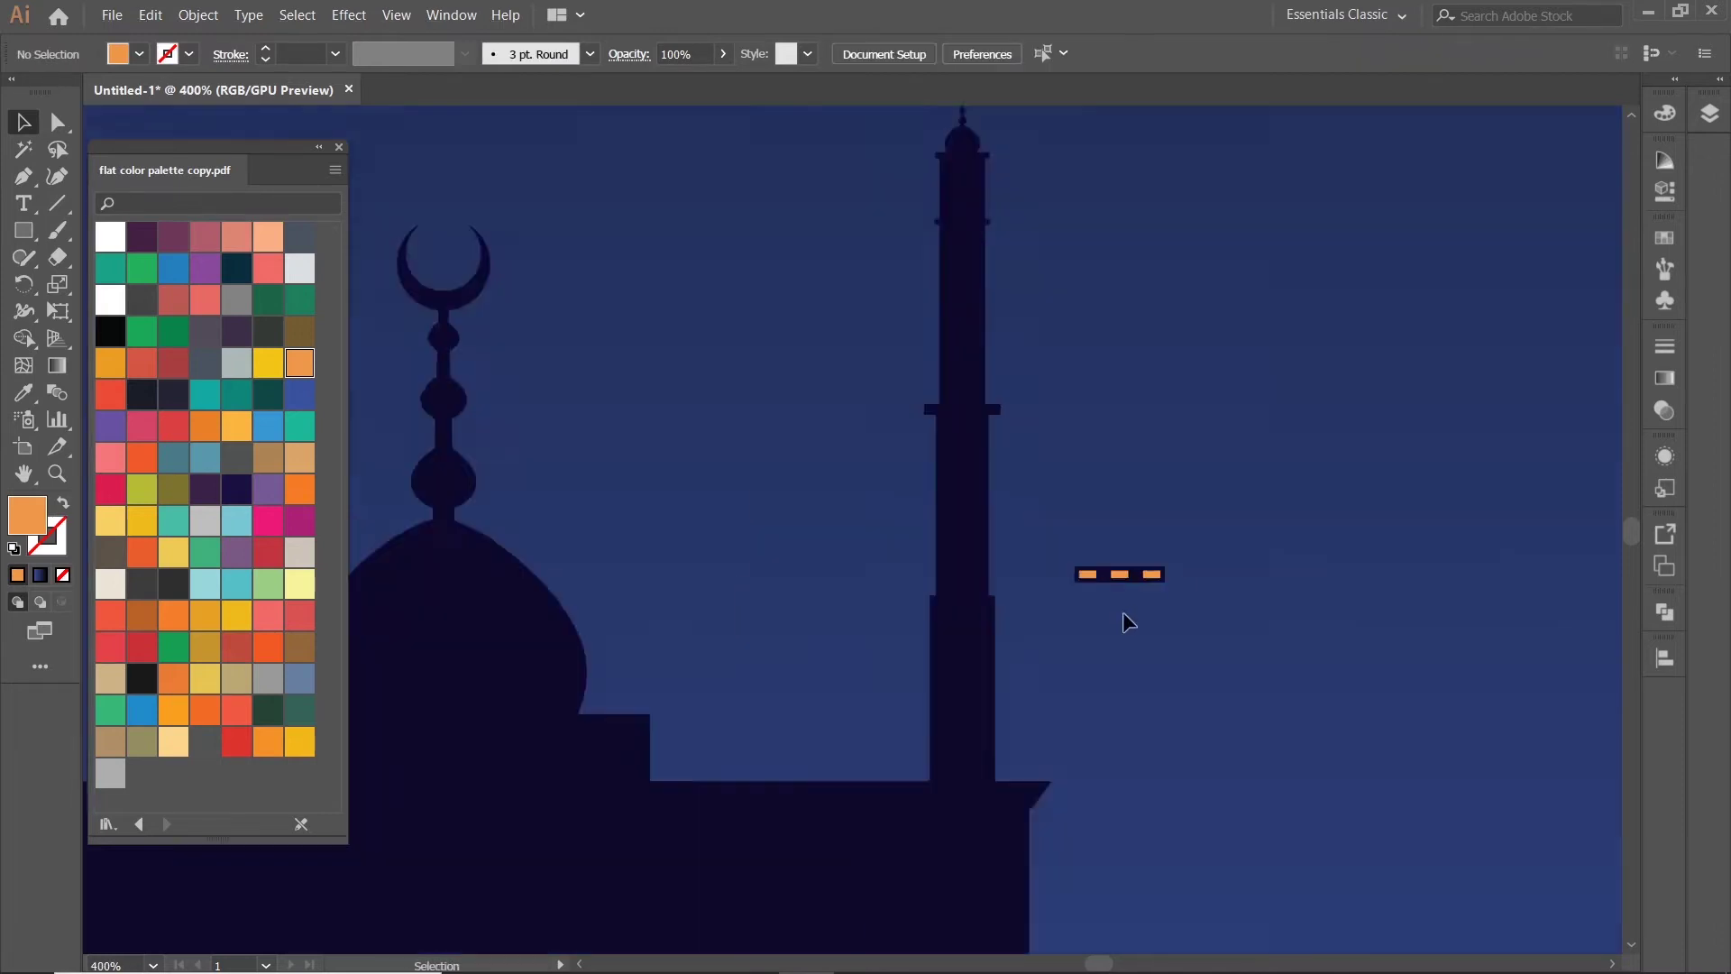
scroll(1122, 611, "down", 3)
scroll(1129, 577, "up", 8)
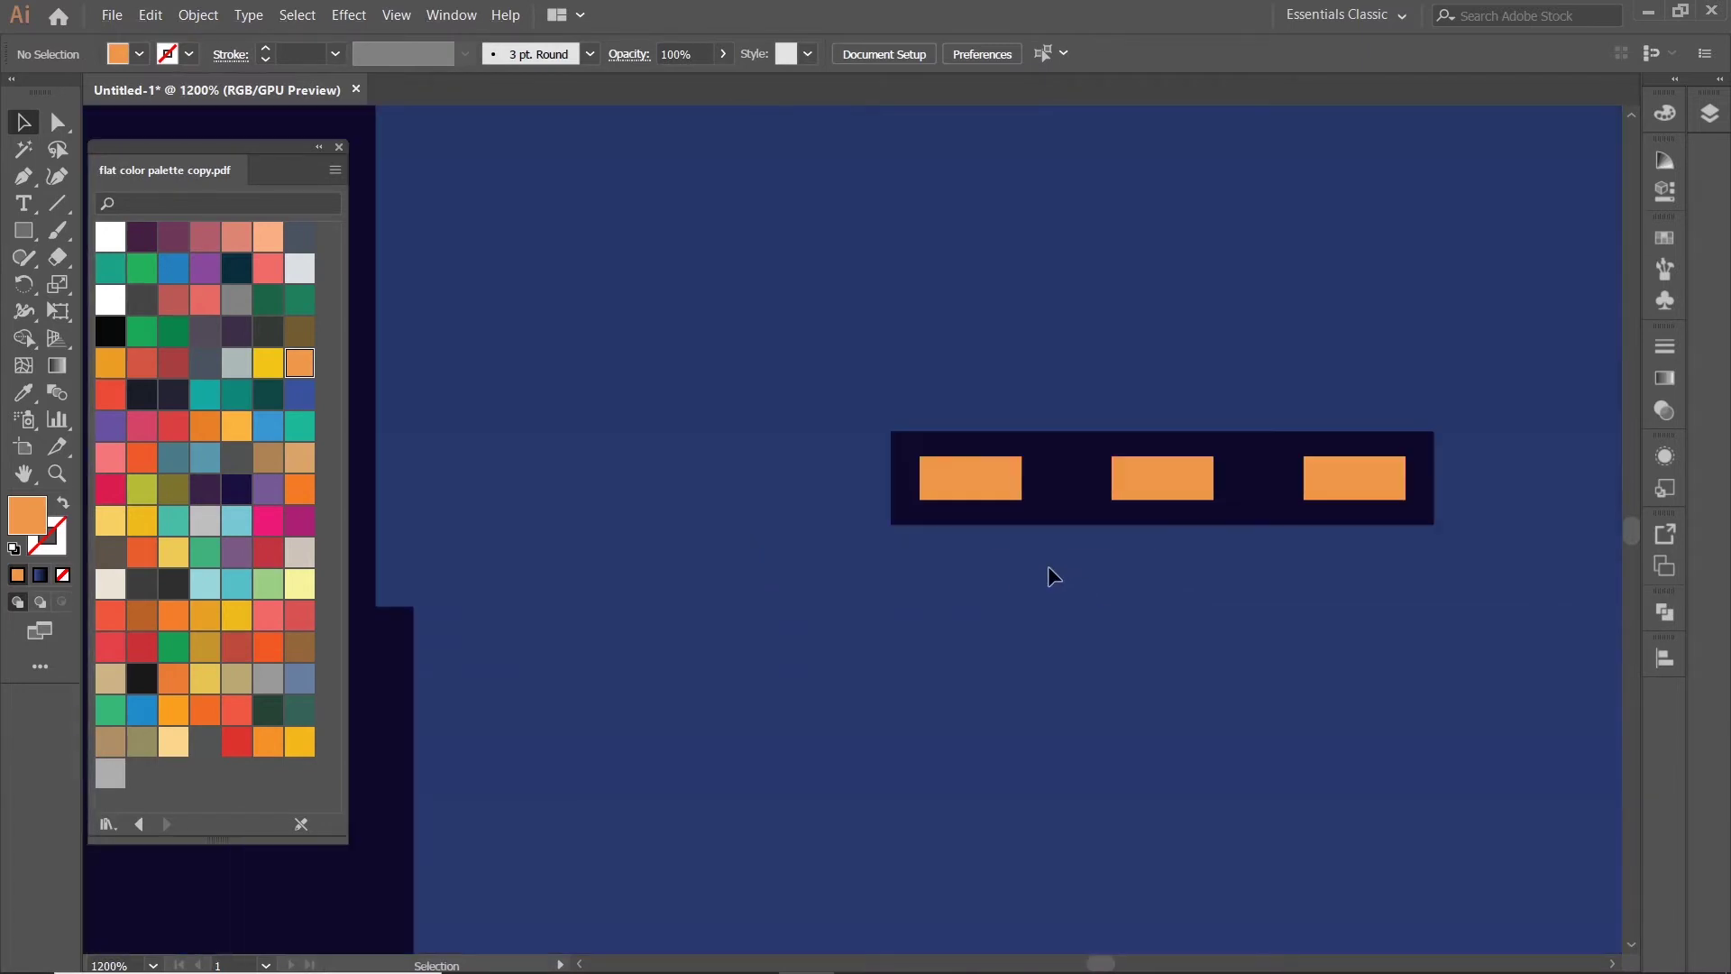
- Keep only an enlarged left window and copy it across the bar
left_click(970, 491)
left_click_drag(971, 506, 970, 506)
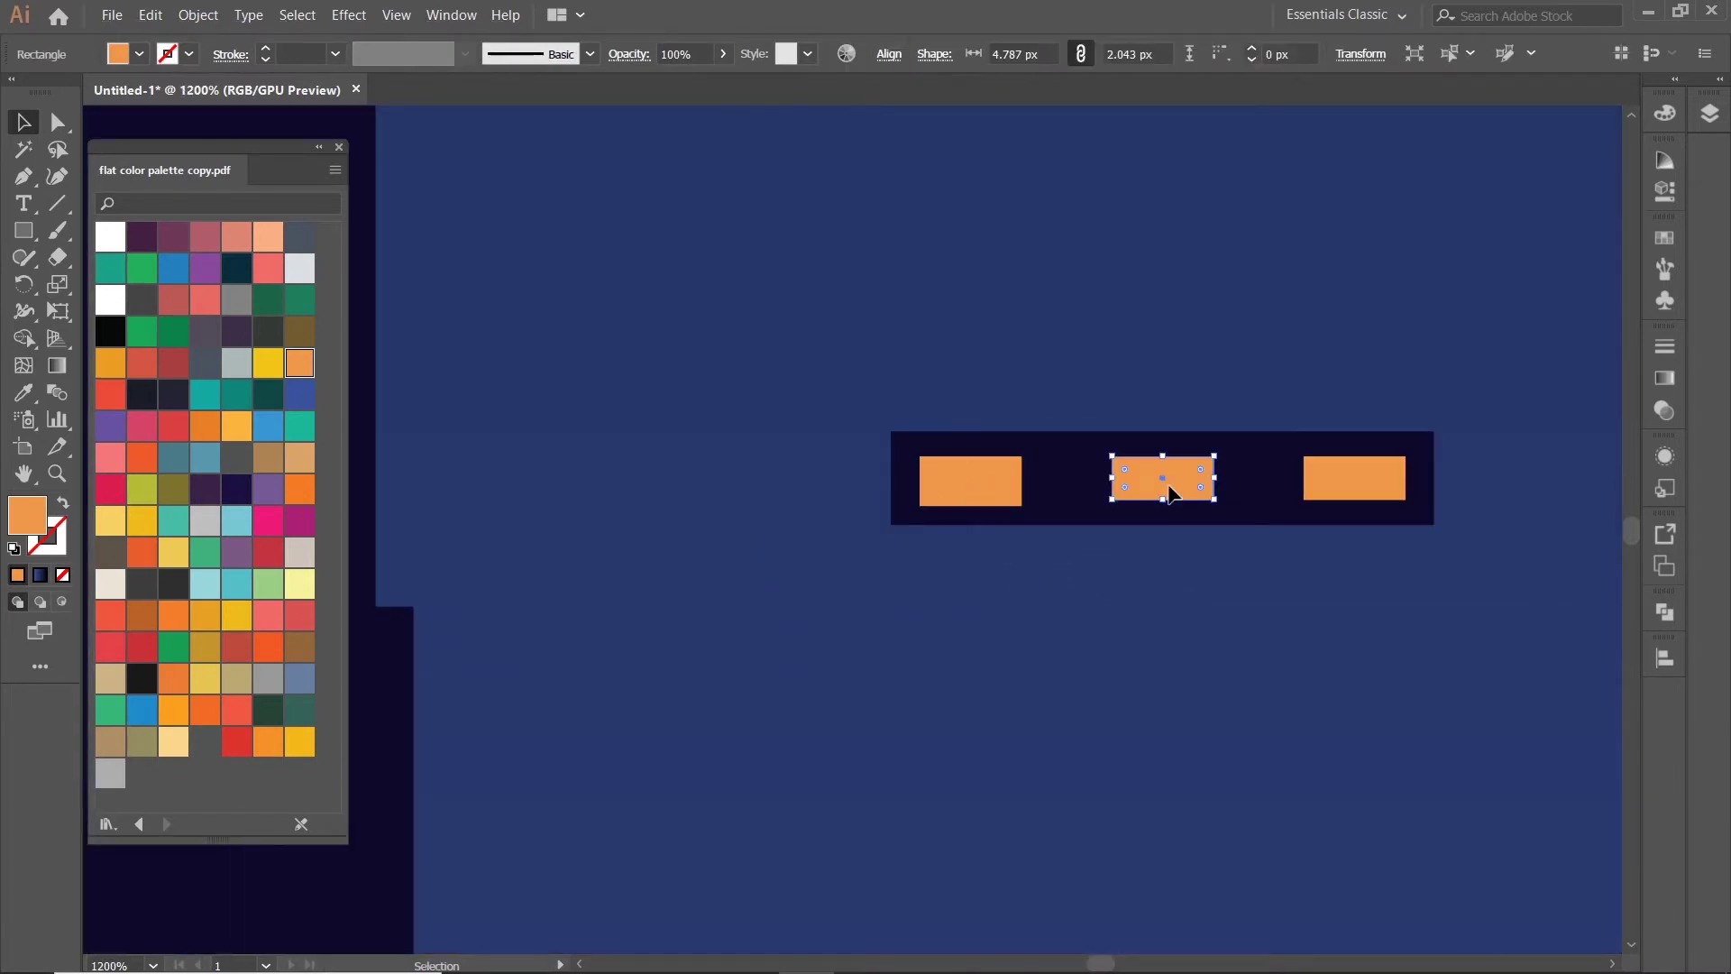
key("Delete")
left_click(1354, 478)
key("Delete")
left_click(1014, 483)
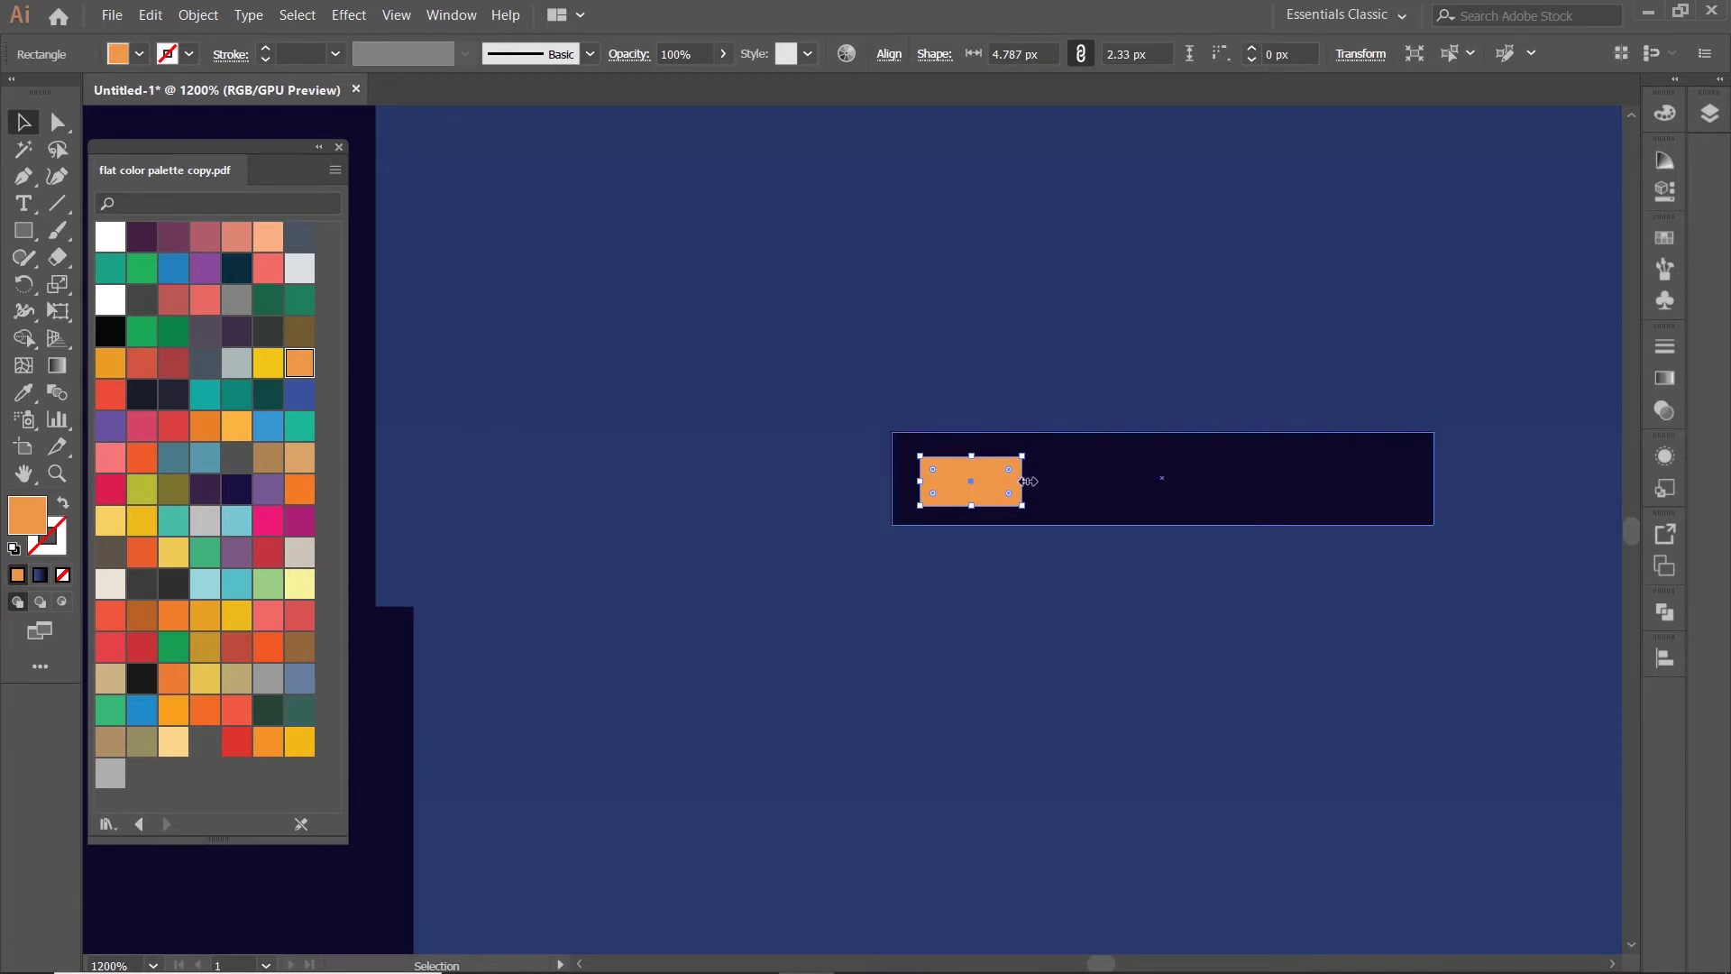
left_click_drag(1029, 481, 1361, 484)
left_click_drag(1516, 465, 985, 108)
left_click(1256, 354)
- Shift the third orange window slightly right within the bar
scroll(1257, 361, "down", 2)
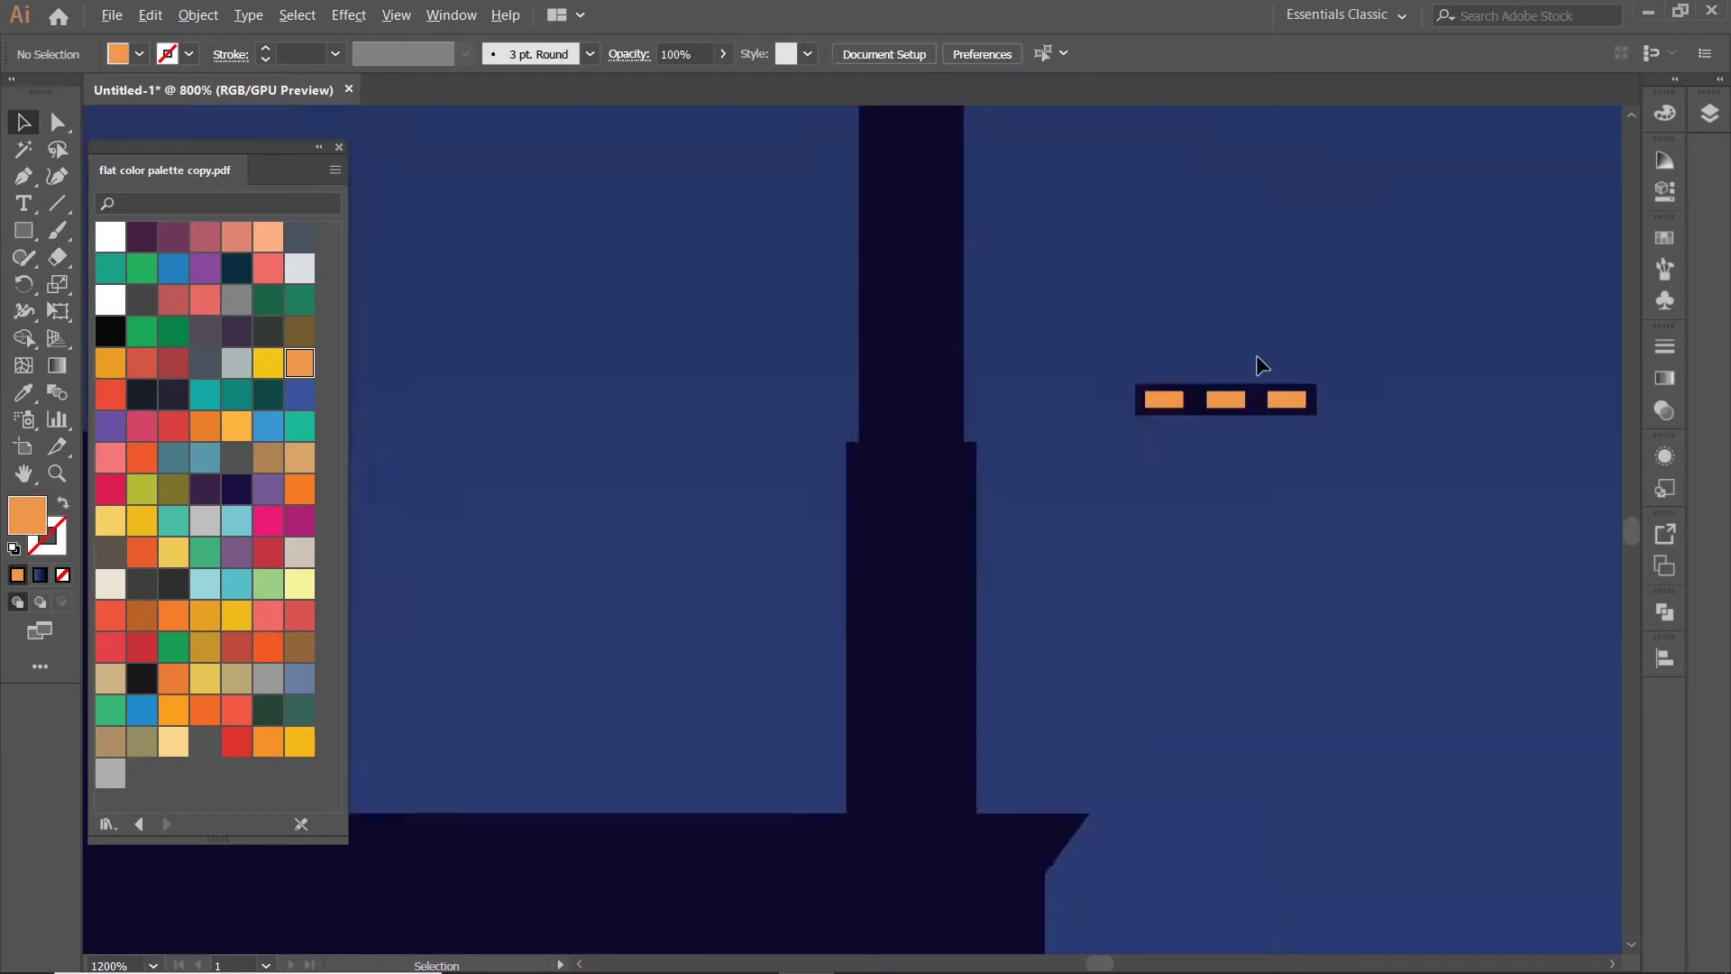
scroll(1257, 354, "up", 1)
scroll(1325, 387, "up", 1)
left_click(1414, 360)
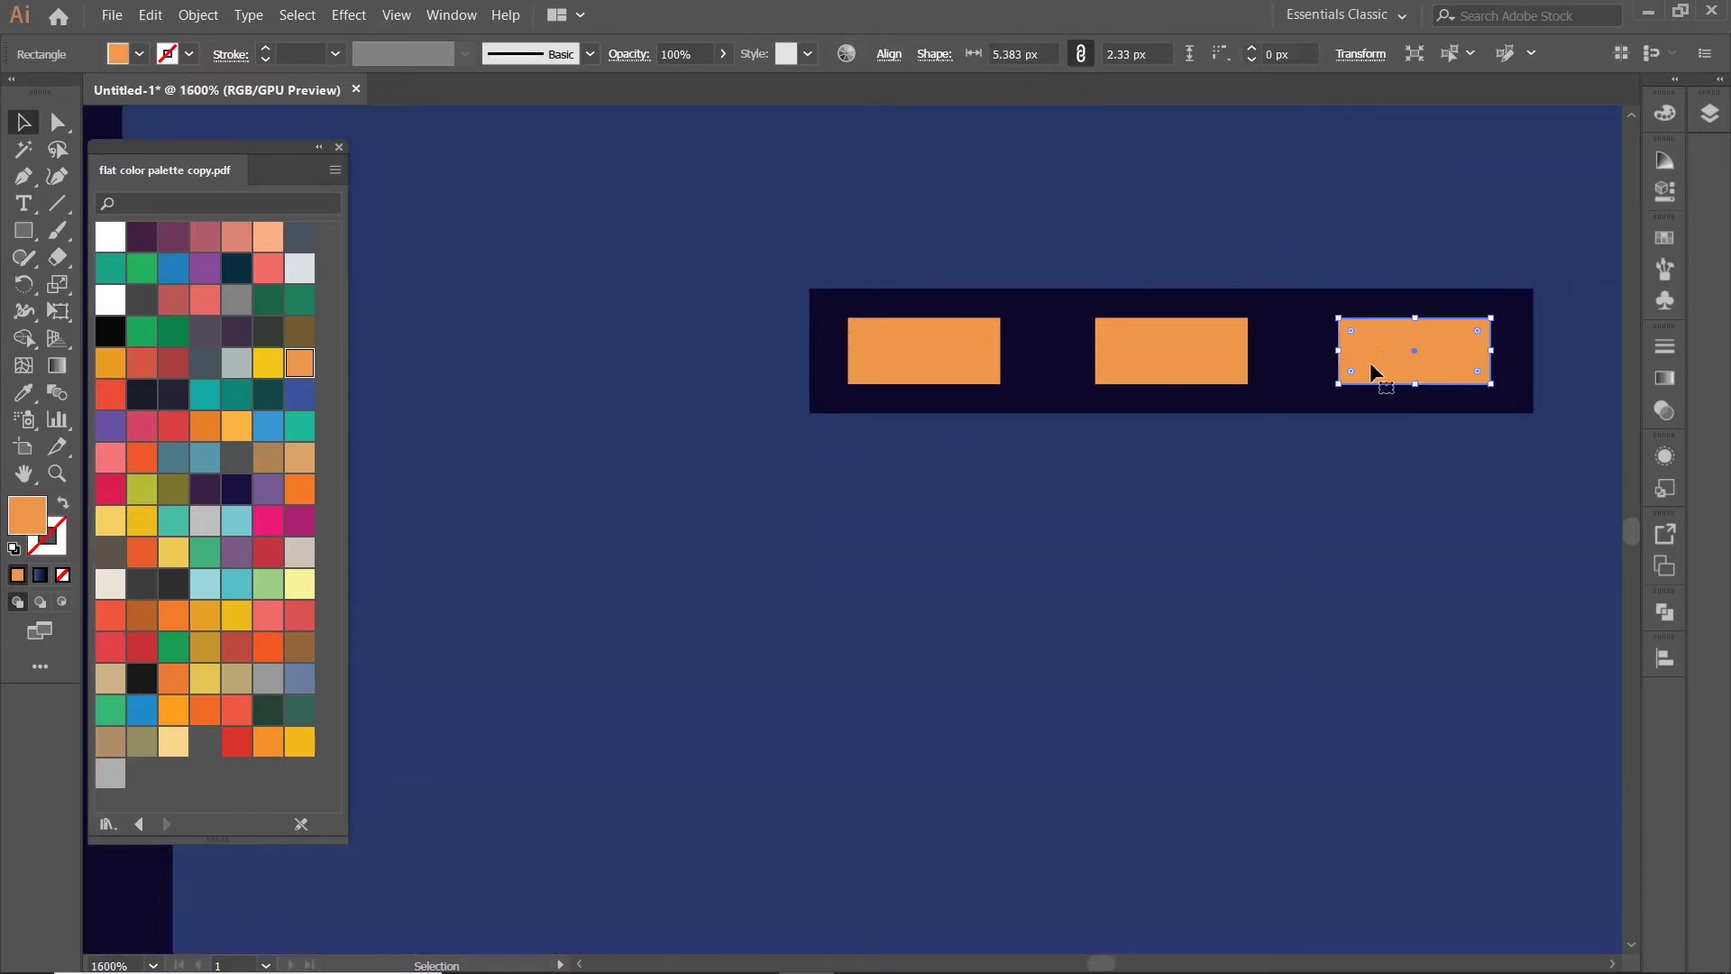
key("Right")
key("Left")
left_click_drag(1442, 349, 1447, 350)
left_click(1393, 449)
- Widen the middle orange pane on both sides
left_click(1242, 356)
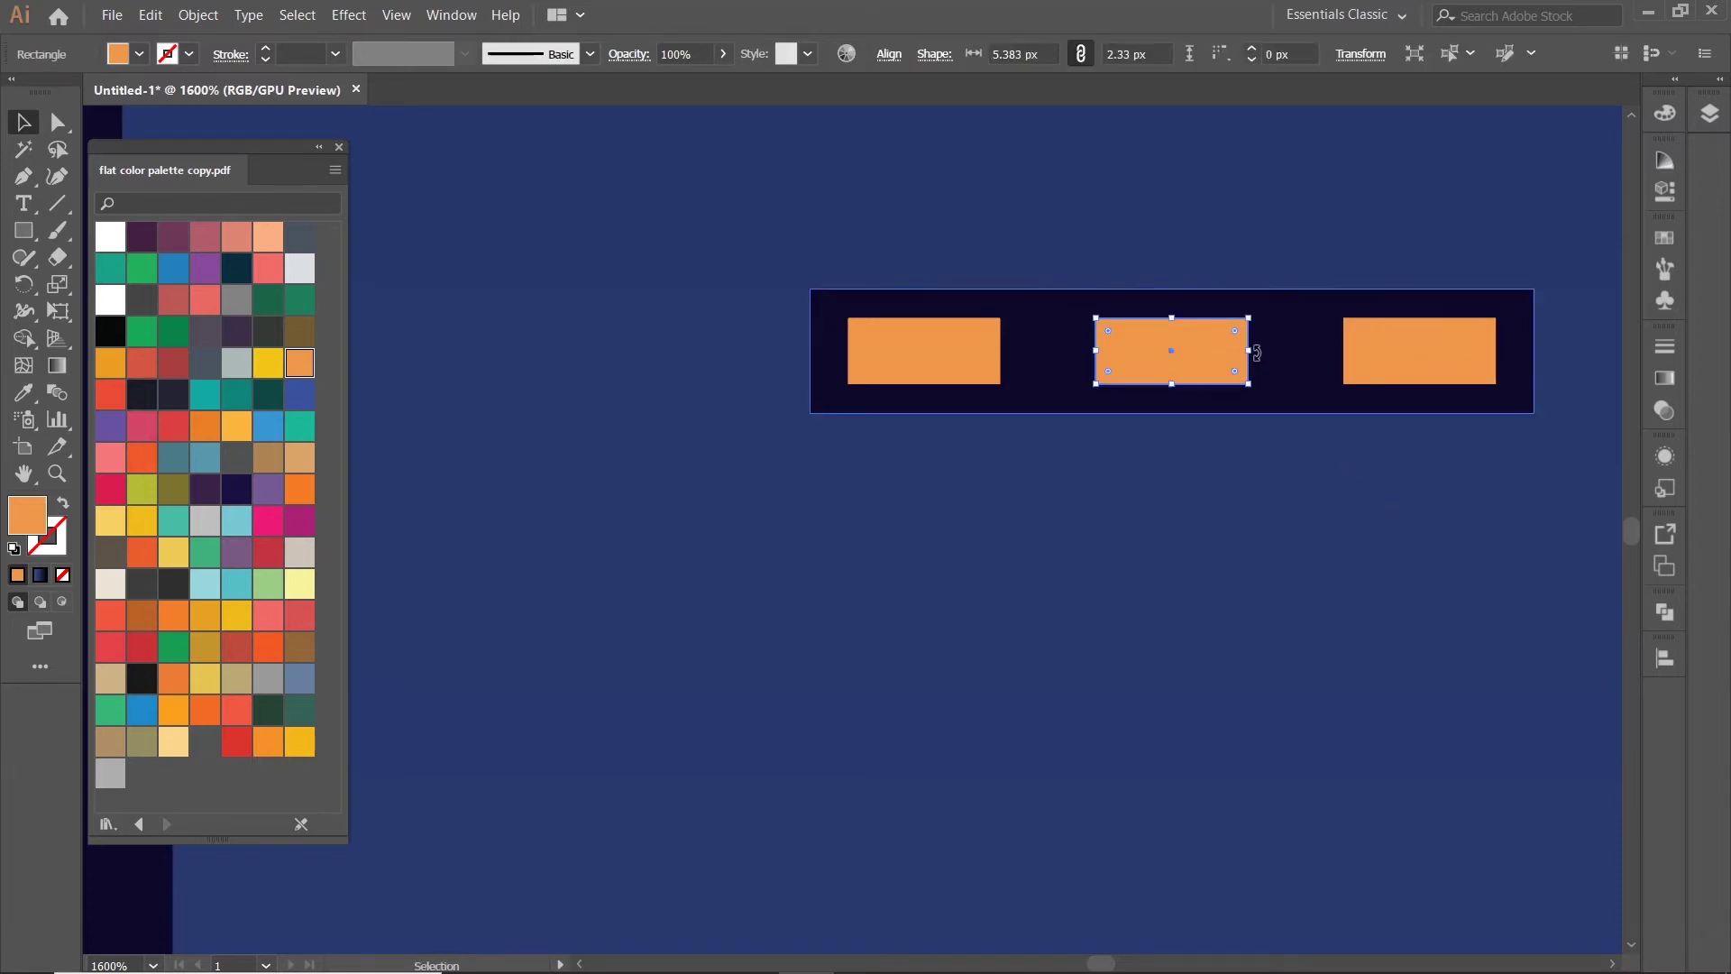
left_click_drag(1255, 351, 1263, 352)
left_click_drag(1095, 352, 1084, 353)
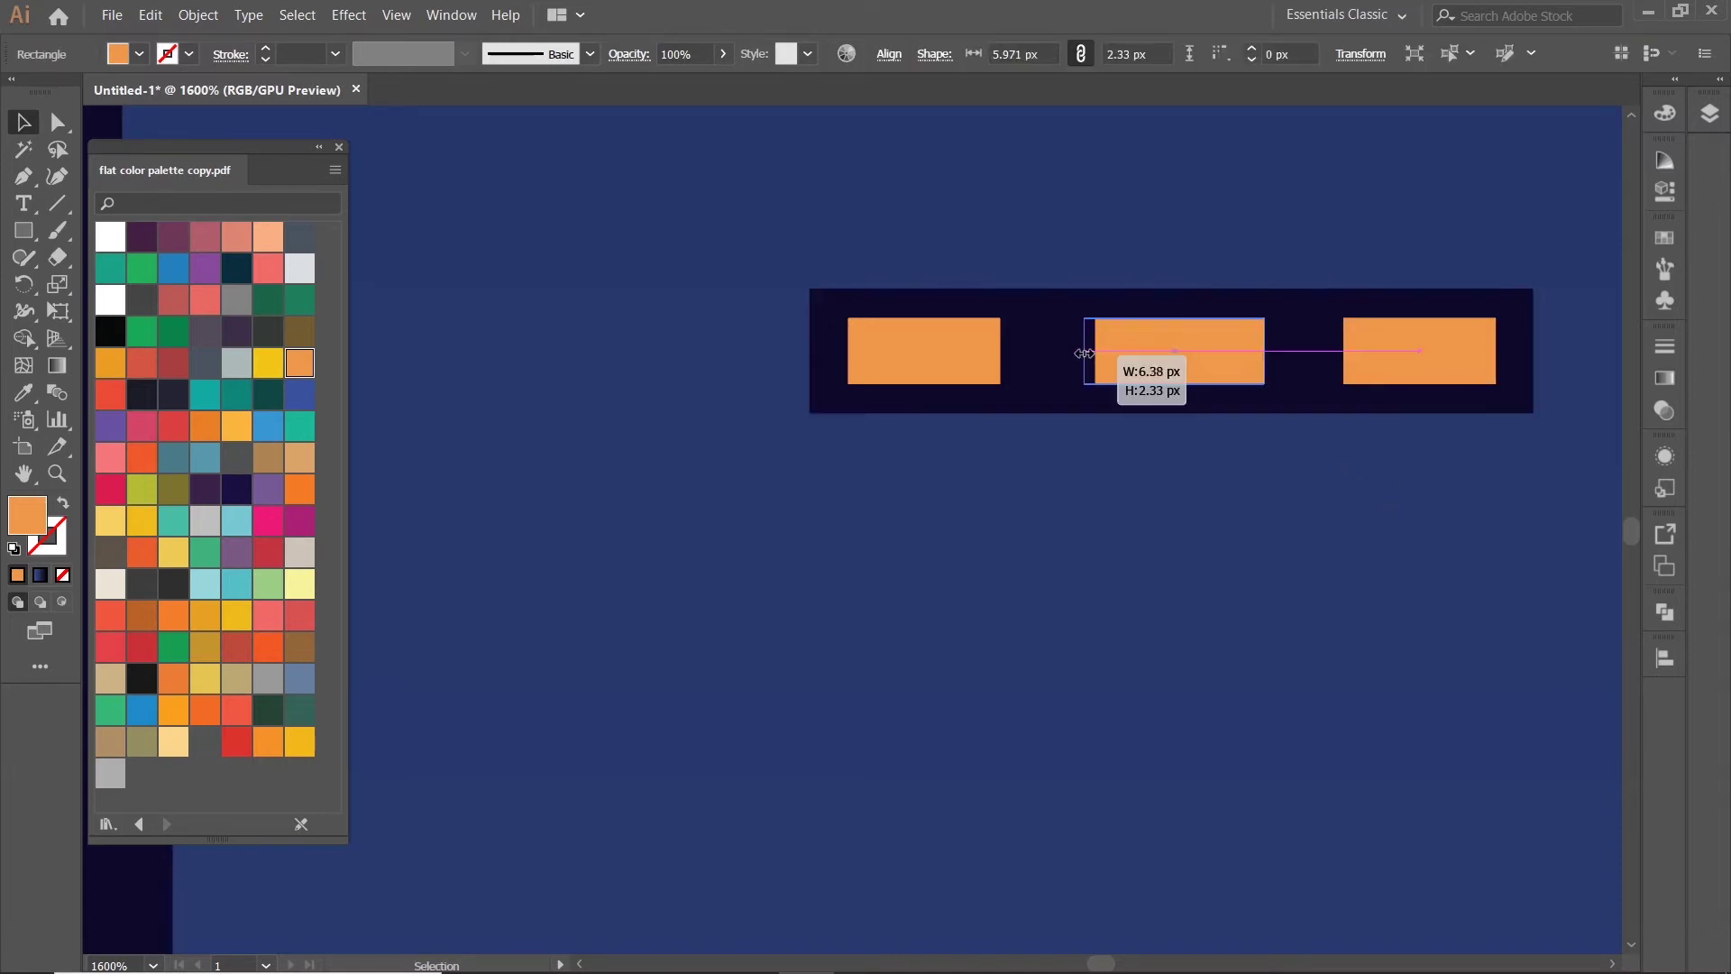
scroll(1209, 503, "down", 5)
scroll(1197, 516, "up", 4)
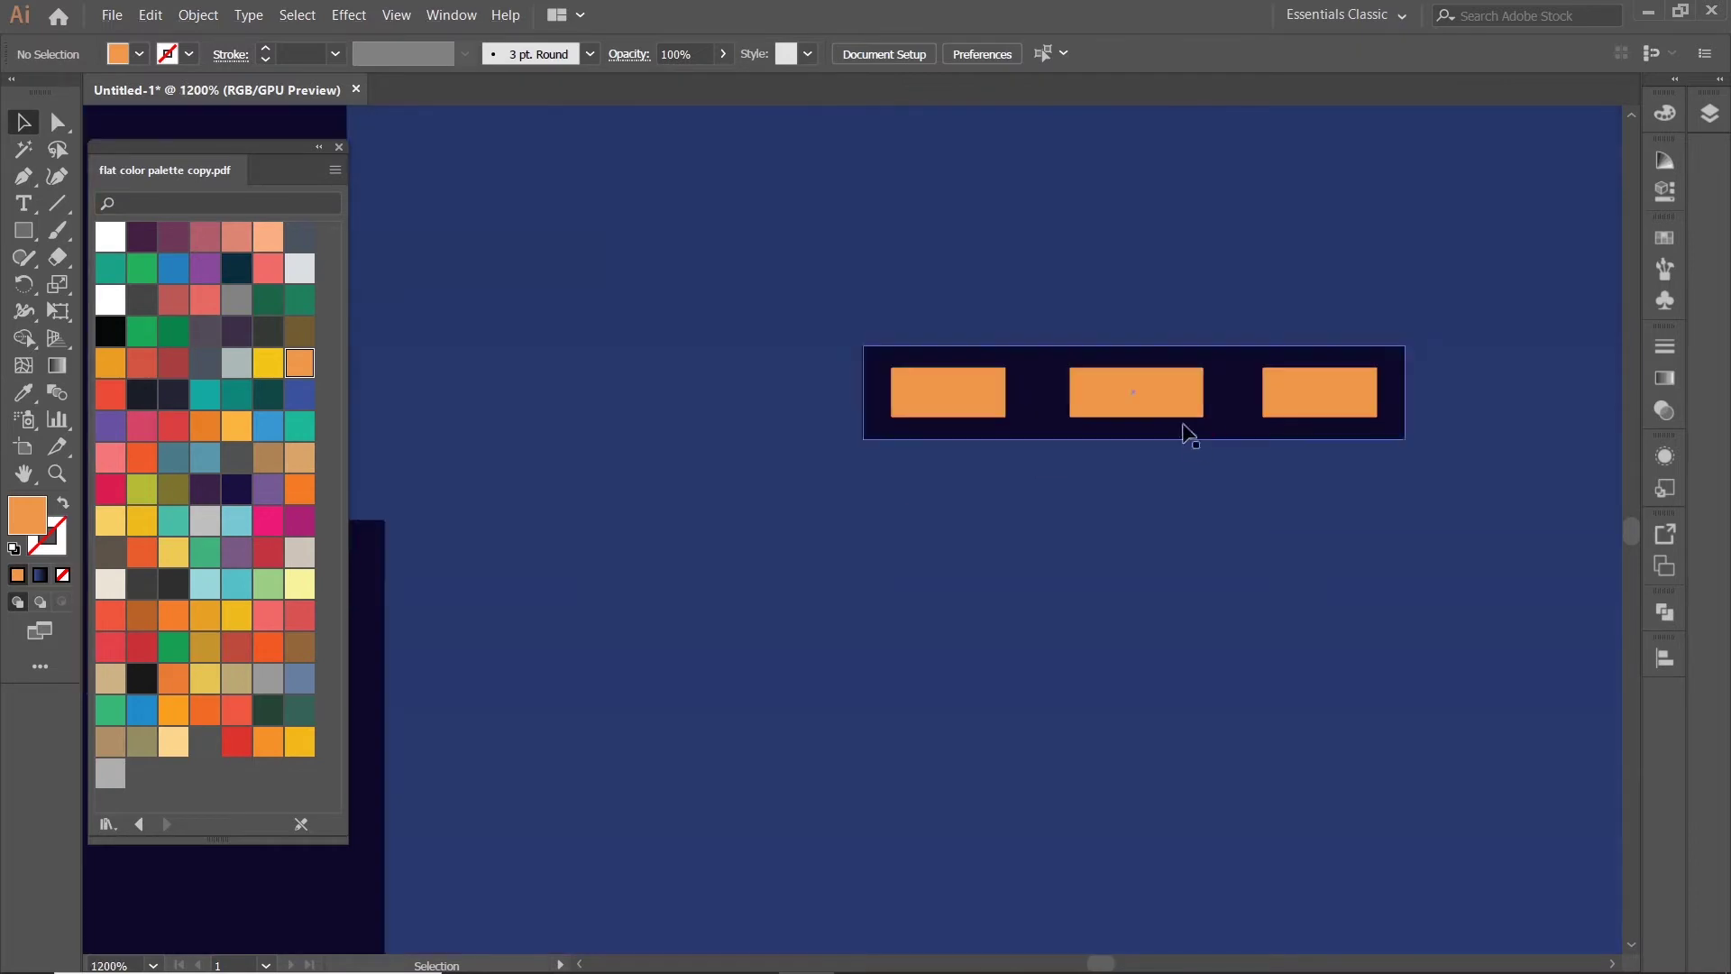
left_click_drag(1204, 395, 1217, 395)
left_click_drag(1069, 394, 1044, 398)
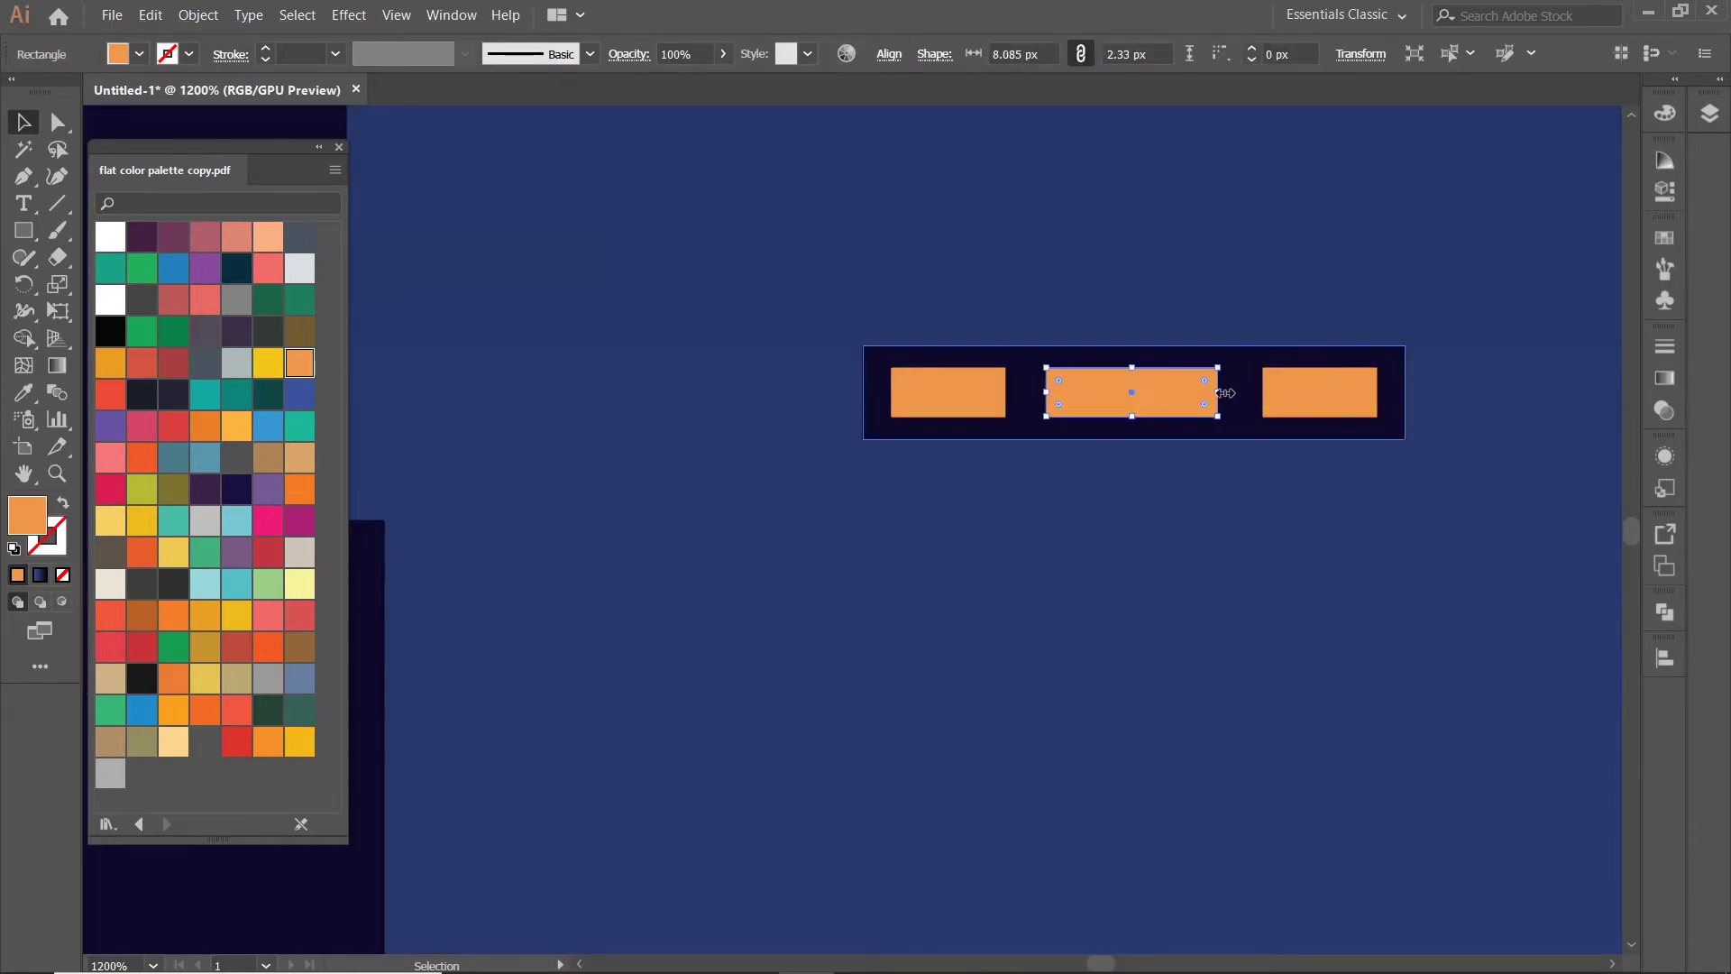
left_click_drag(1217, 393, 1234, 392)
- Trim the middle pane slightly, then select all three panes with the dark bar
scroll(1175, 523, "down", 5)
scroll(1172, 559, "down", 3)
scroll(1175, 589, "up", 5)
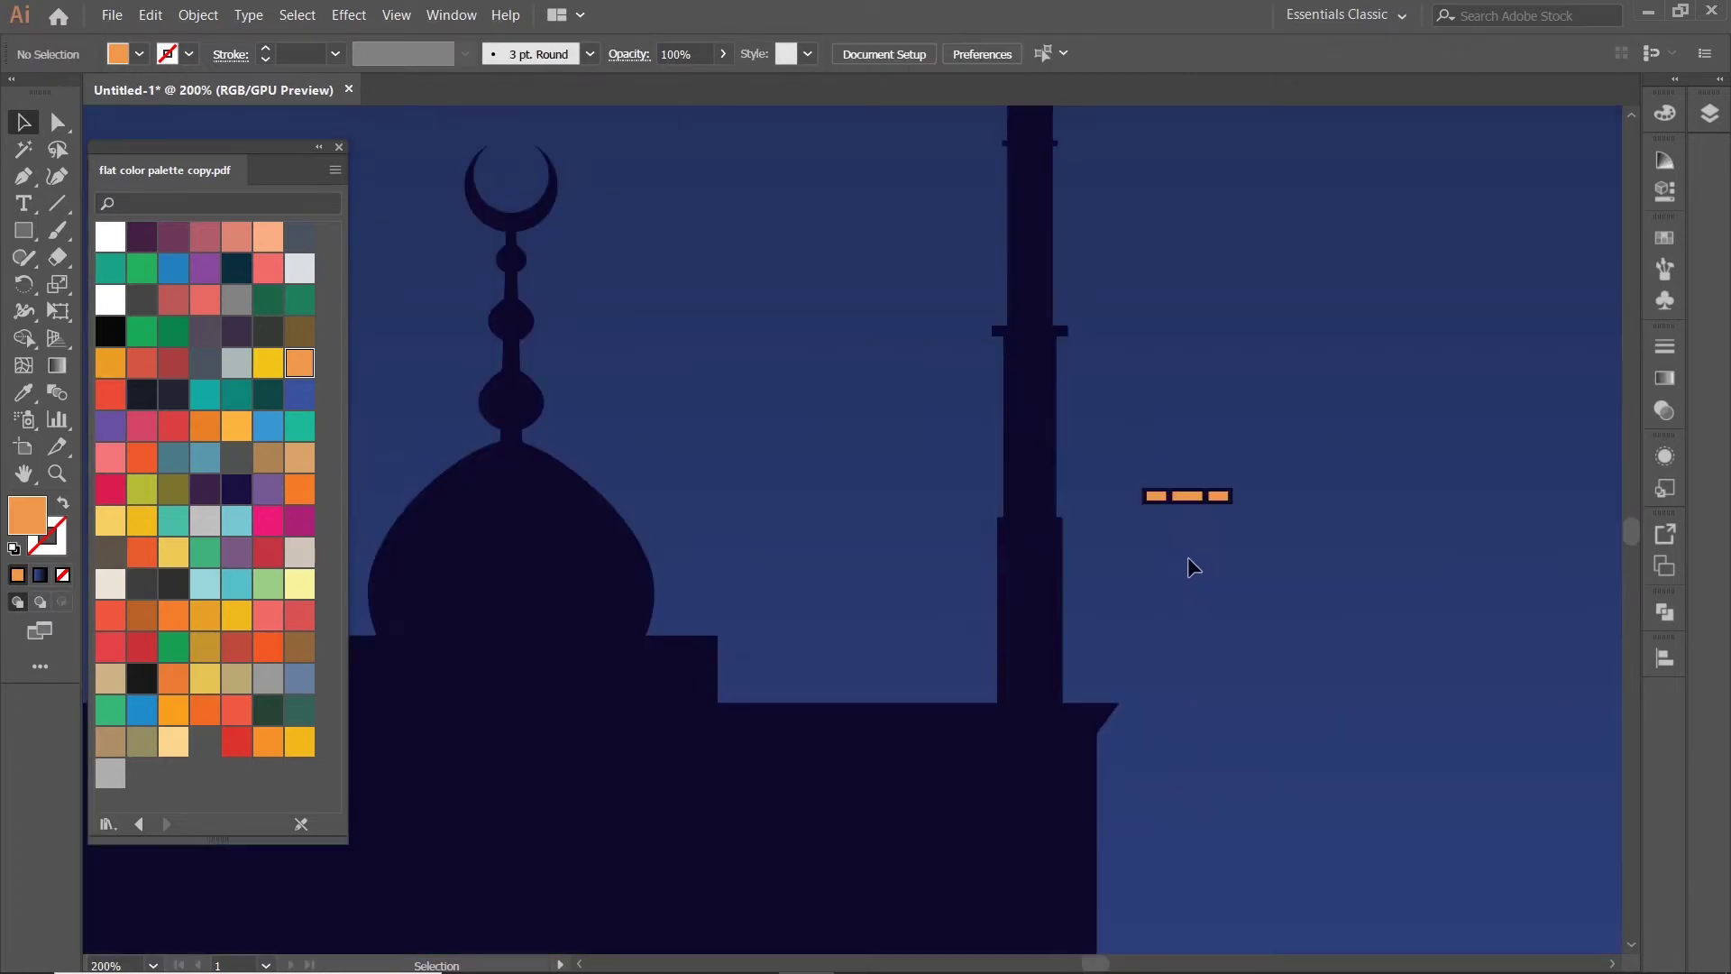
scroll(1187, 568, "up", 3)
left_click(1073, 407)
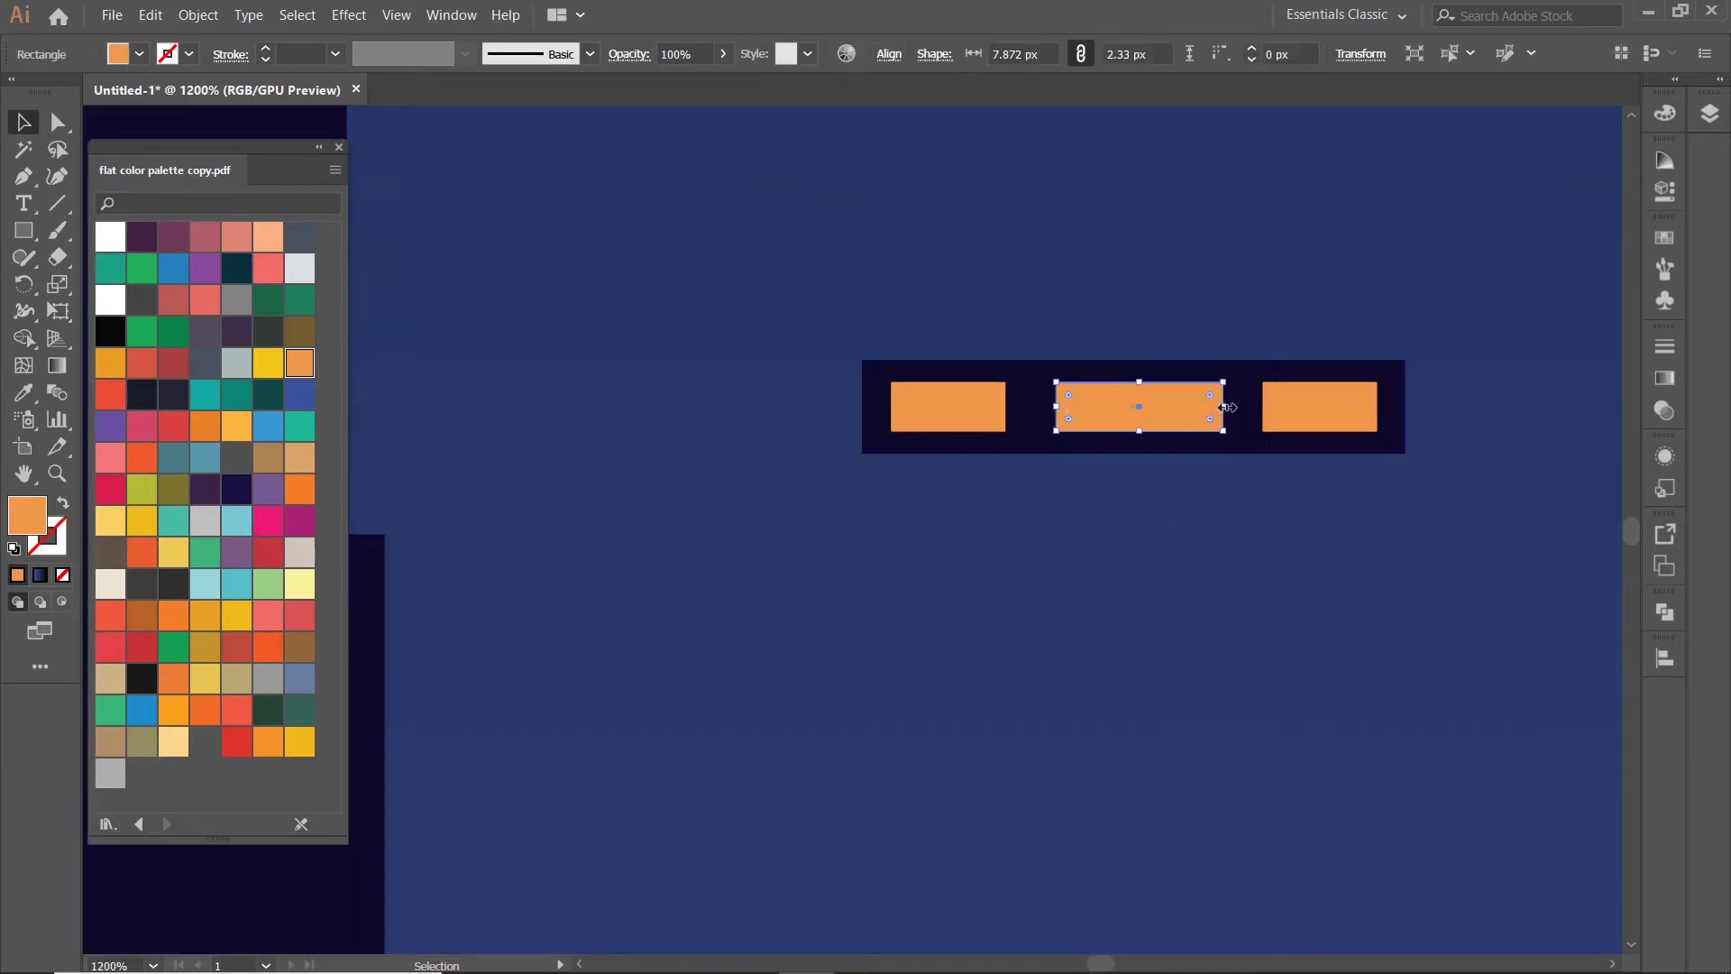
left_click_drag(1228, 408, 1219, 408)
scroll(1183, 484, "down", 4)
left_click_drag(1073, 509, 1255, 451)
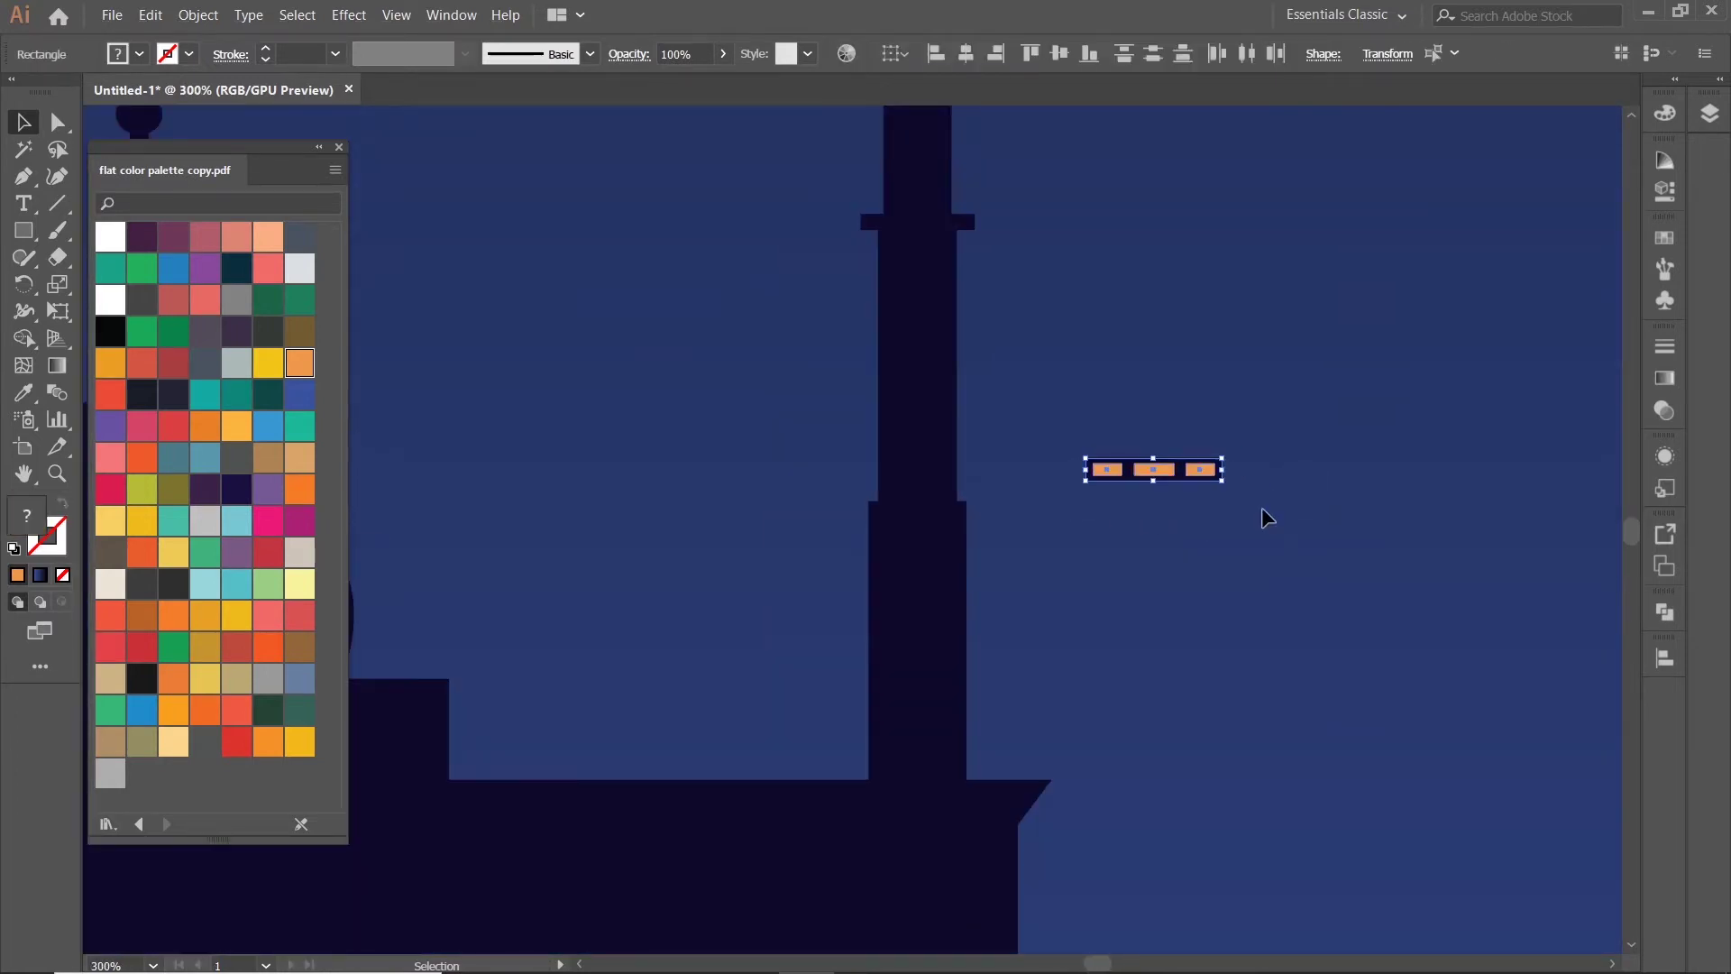
right_click(1202, 487)
- Group the window strip and place a copy on the lower minaret ledge
left_click(1334, 586)
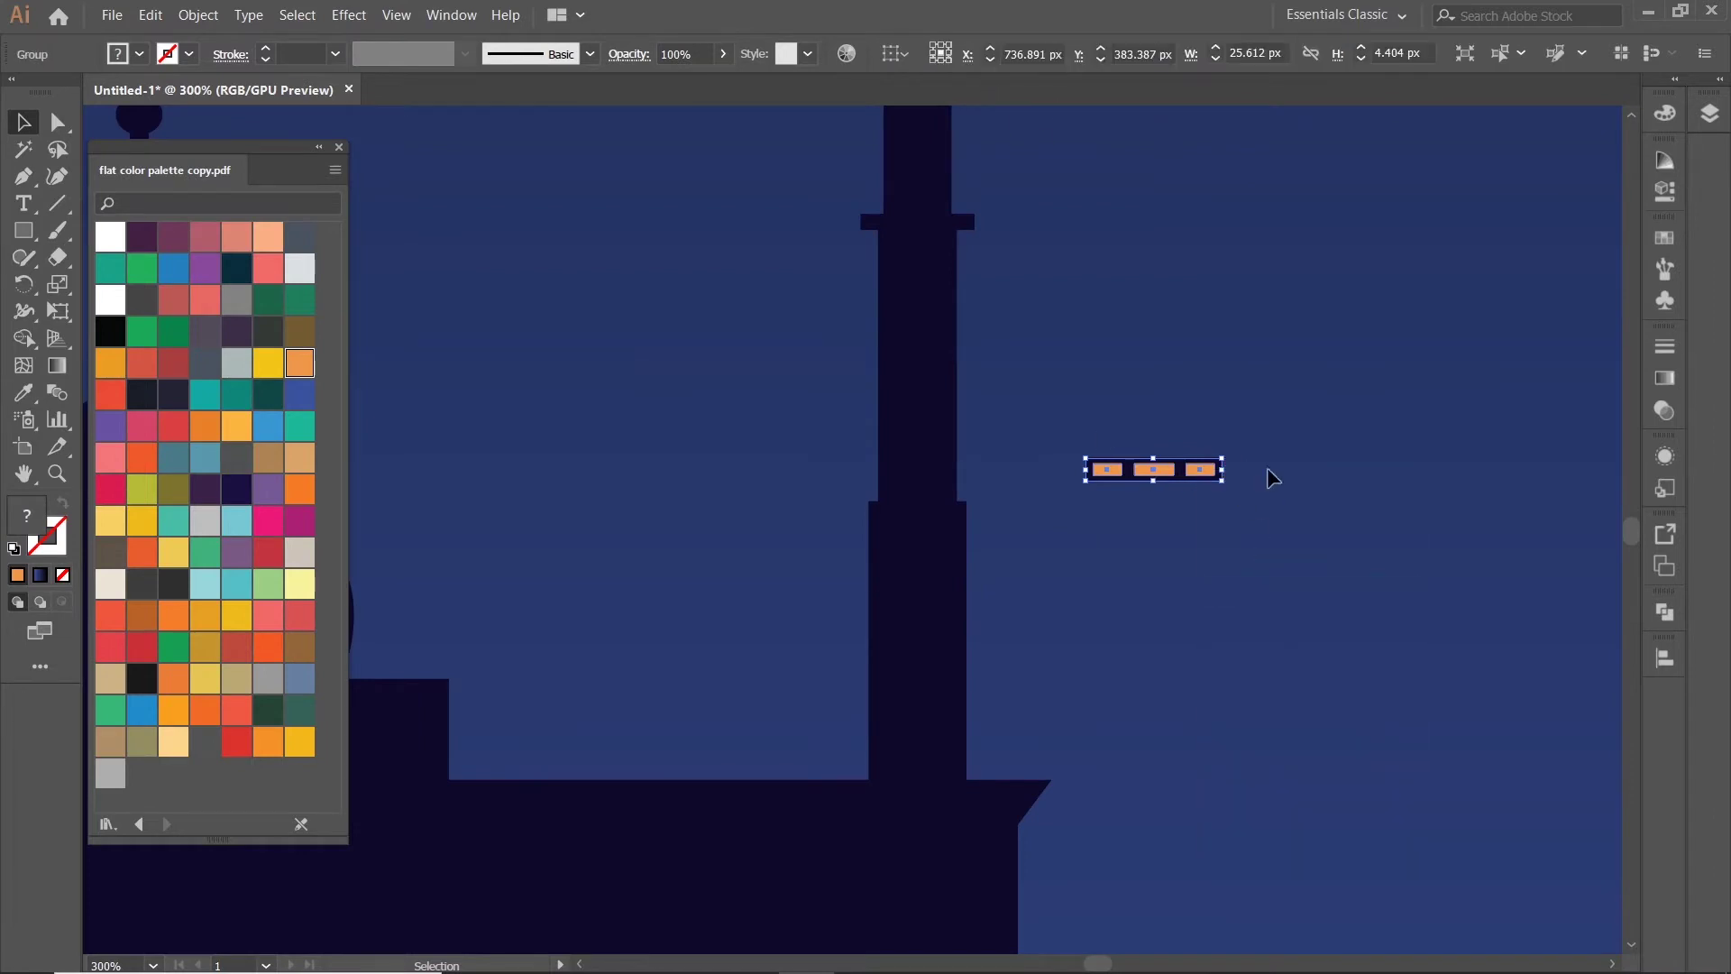
scroll(1176, 473, "up", 2)
left_click_drag(1228, 446, 761, 507)
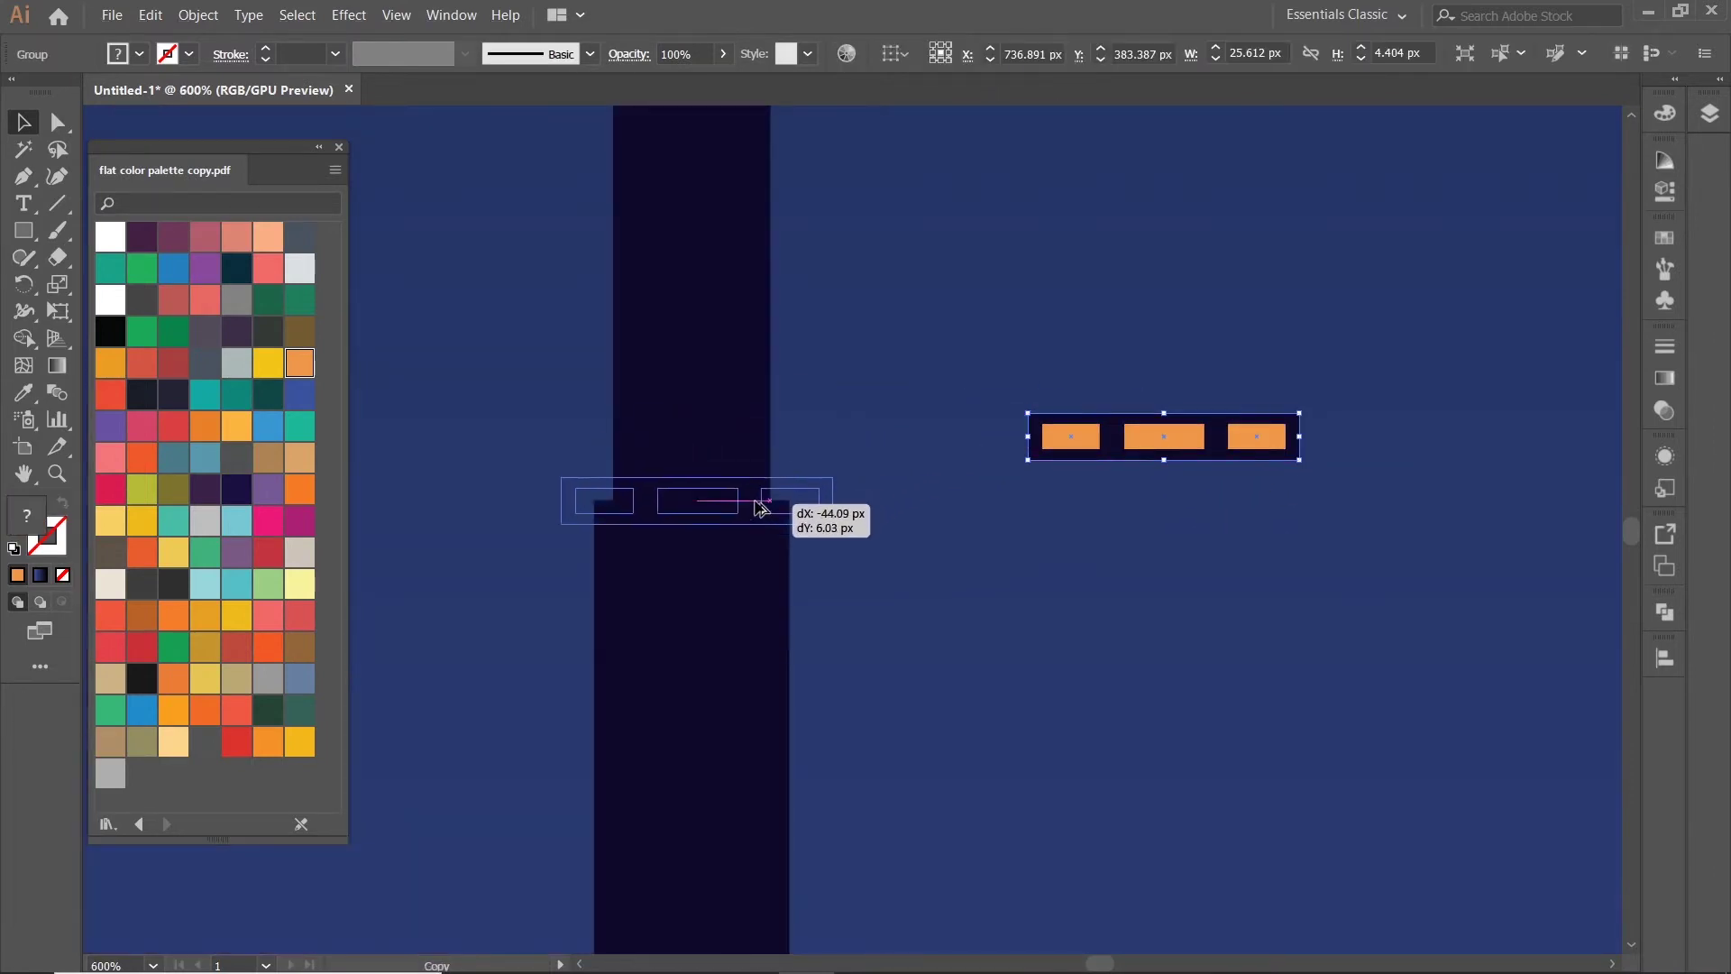
scroll(928, 500, "down", 4)
left_click(1042, 510)
- Place a second, smaller window strip copy on the upper minaret ledge
scroll(1081, 487, "up", 2)
scroll(1118, 467, "left", 2)
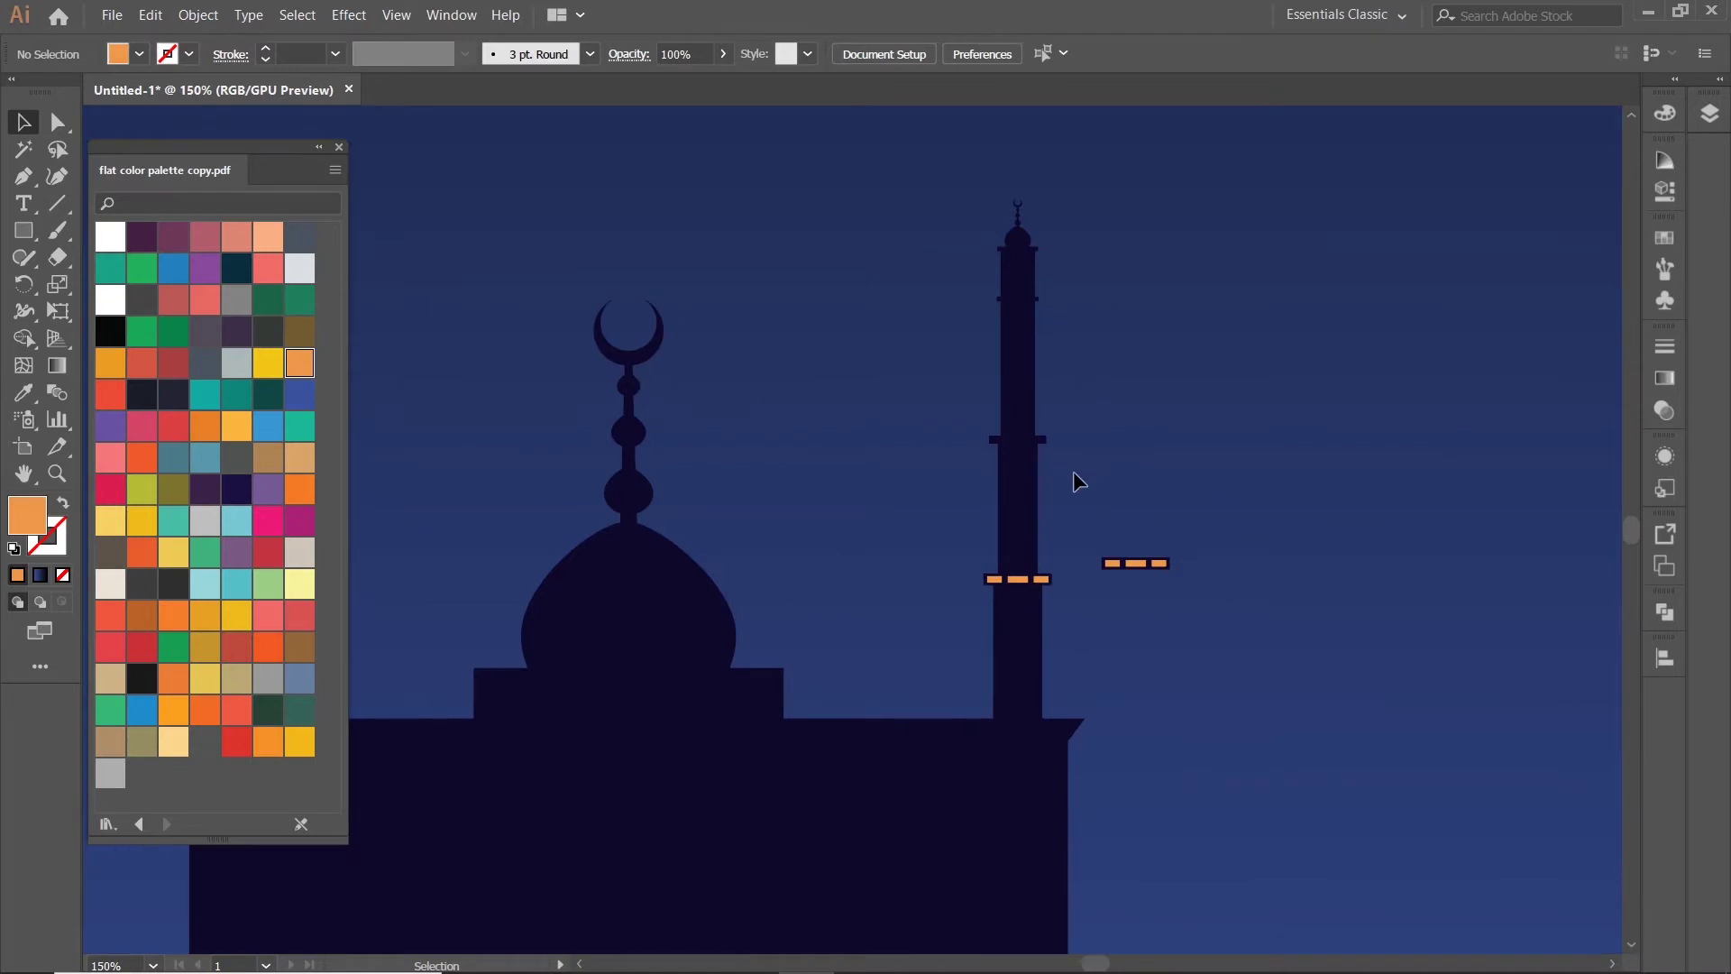
scroll(1073, 479, "up", 2)
left_click(958, 402)
left_click(1230, 655)
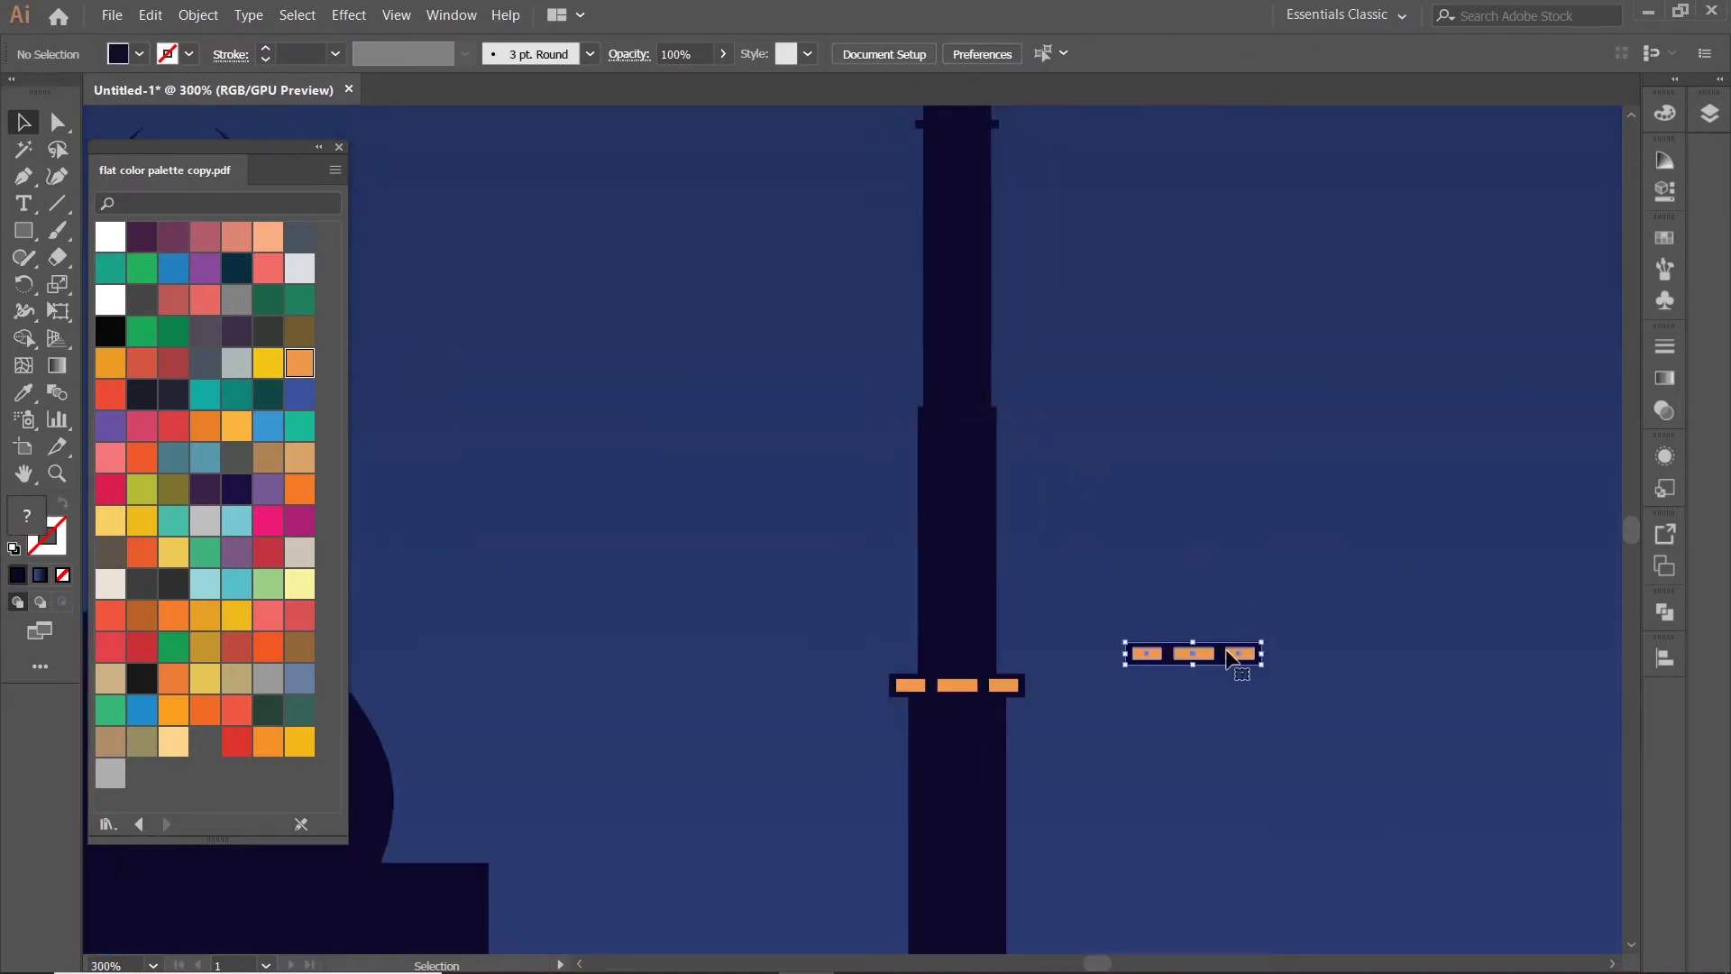
mouse_move(1231, 658)
left_mouse_down()
mouse_move(988, 412)
mouse_move(931, 416)
mouse_move(946, 402)
left_mouse_up()
scroll(1035, 417, "up", 2)
left_click(1179, 448)
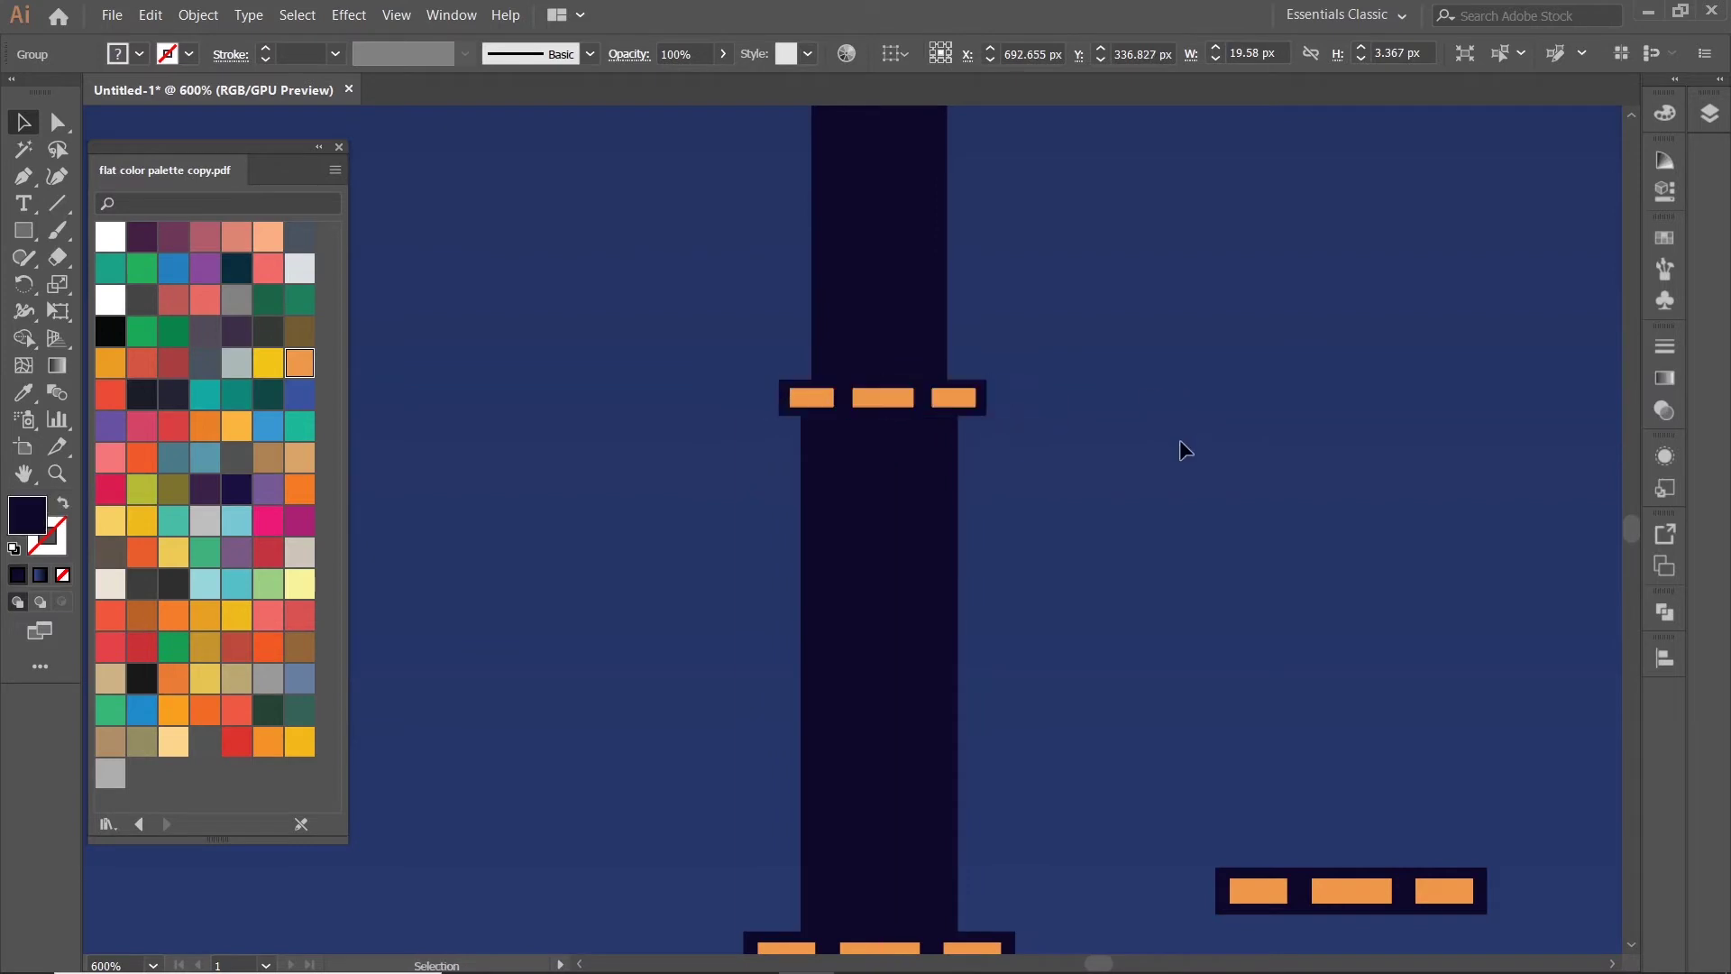
scroll(1179, 448, "down", 5)
- Copy the dark minaret-top block into the empty sky area
scroll(1238, 374, "up", 2)
left_click(952, 284)
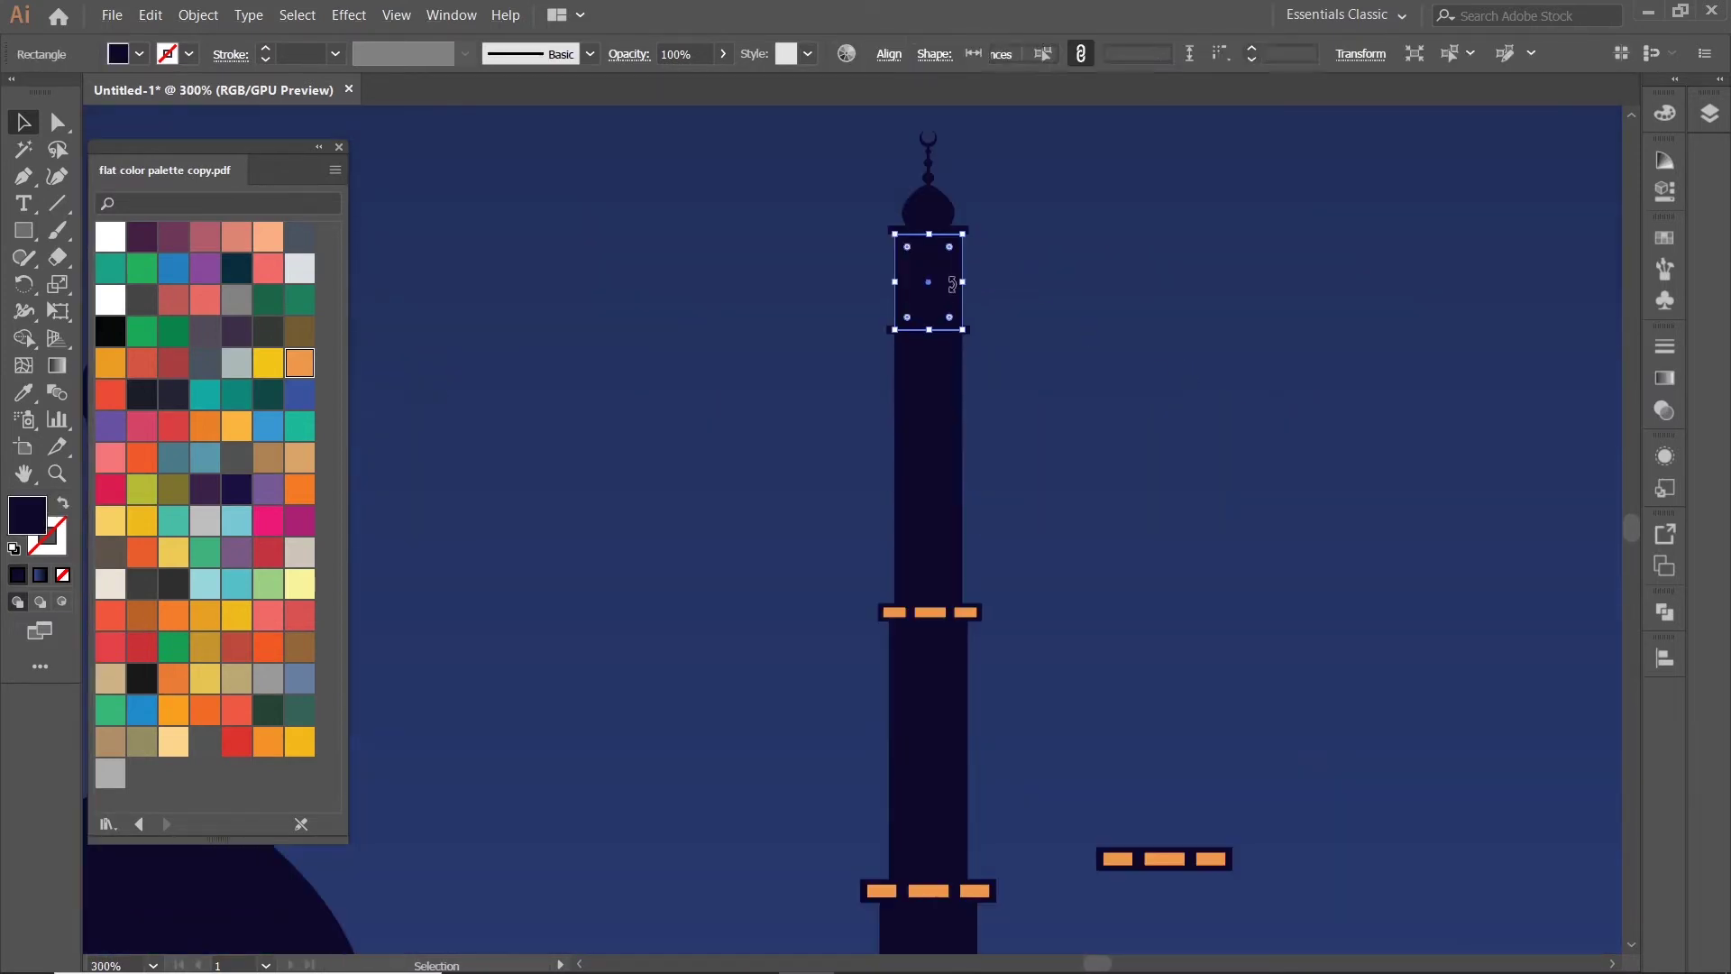
left_click_drag(952, 279, 1266, 471)
- Draw a narrow dark rectangle, round its top into a semicircle, and nudge it slightly left
key("m")
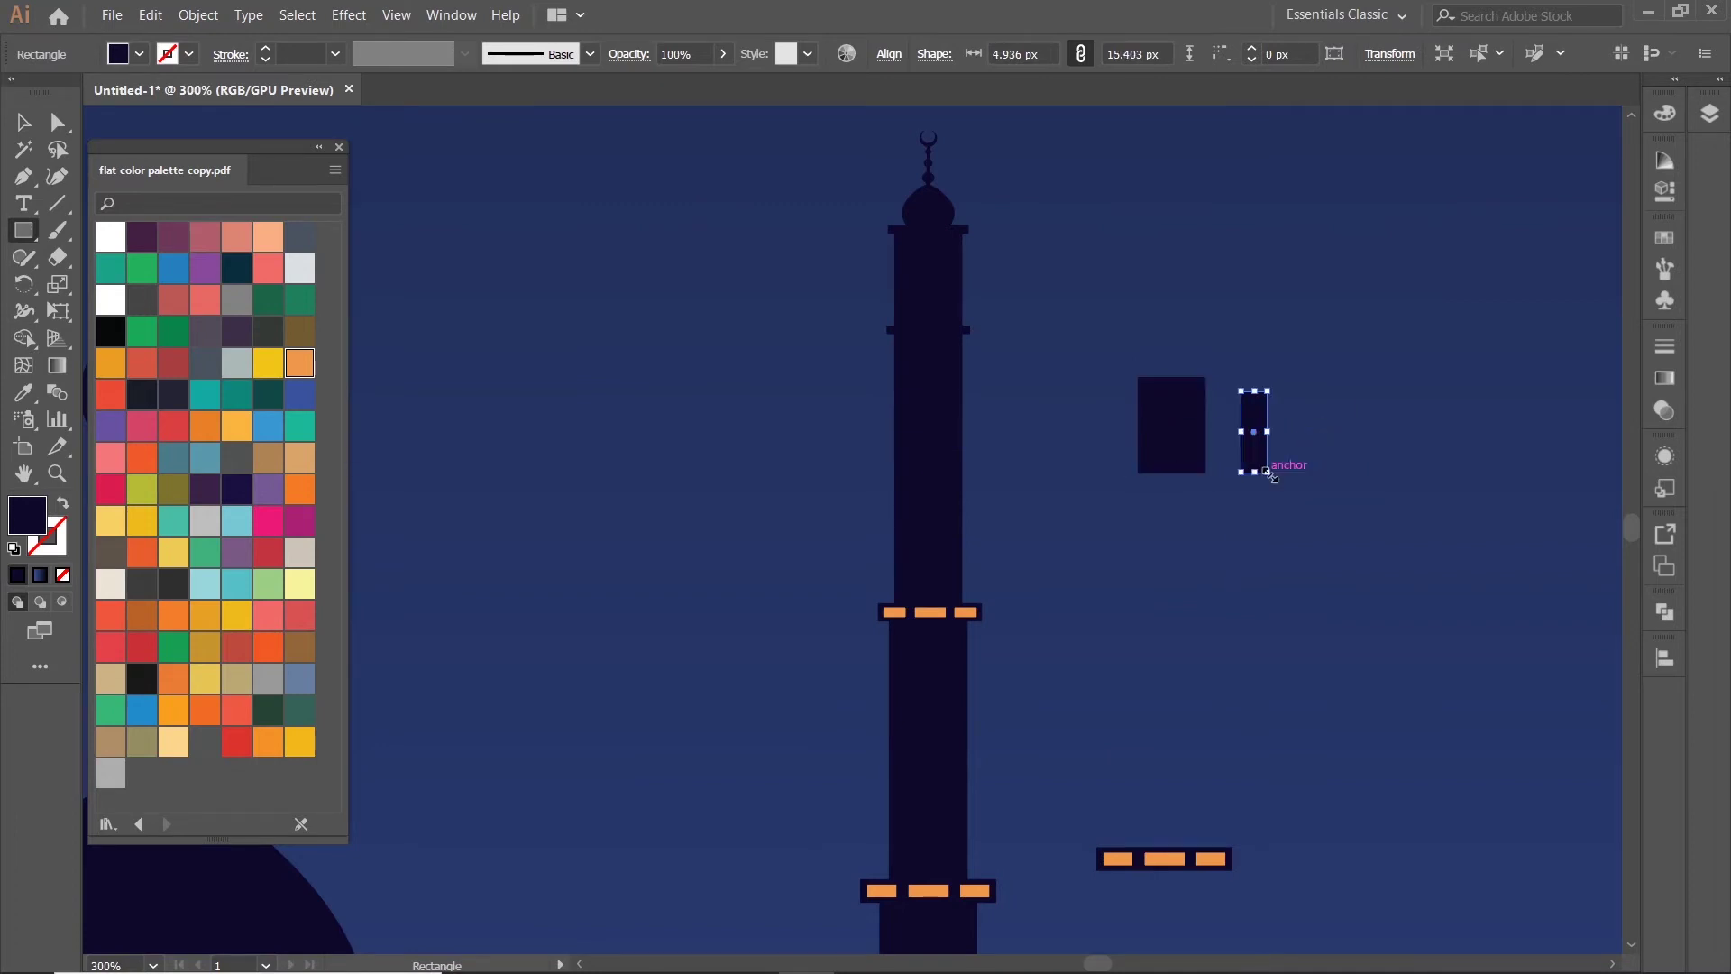
key("a")
scroll(1248, 402, "up", 7)
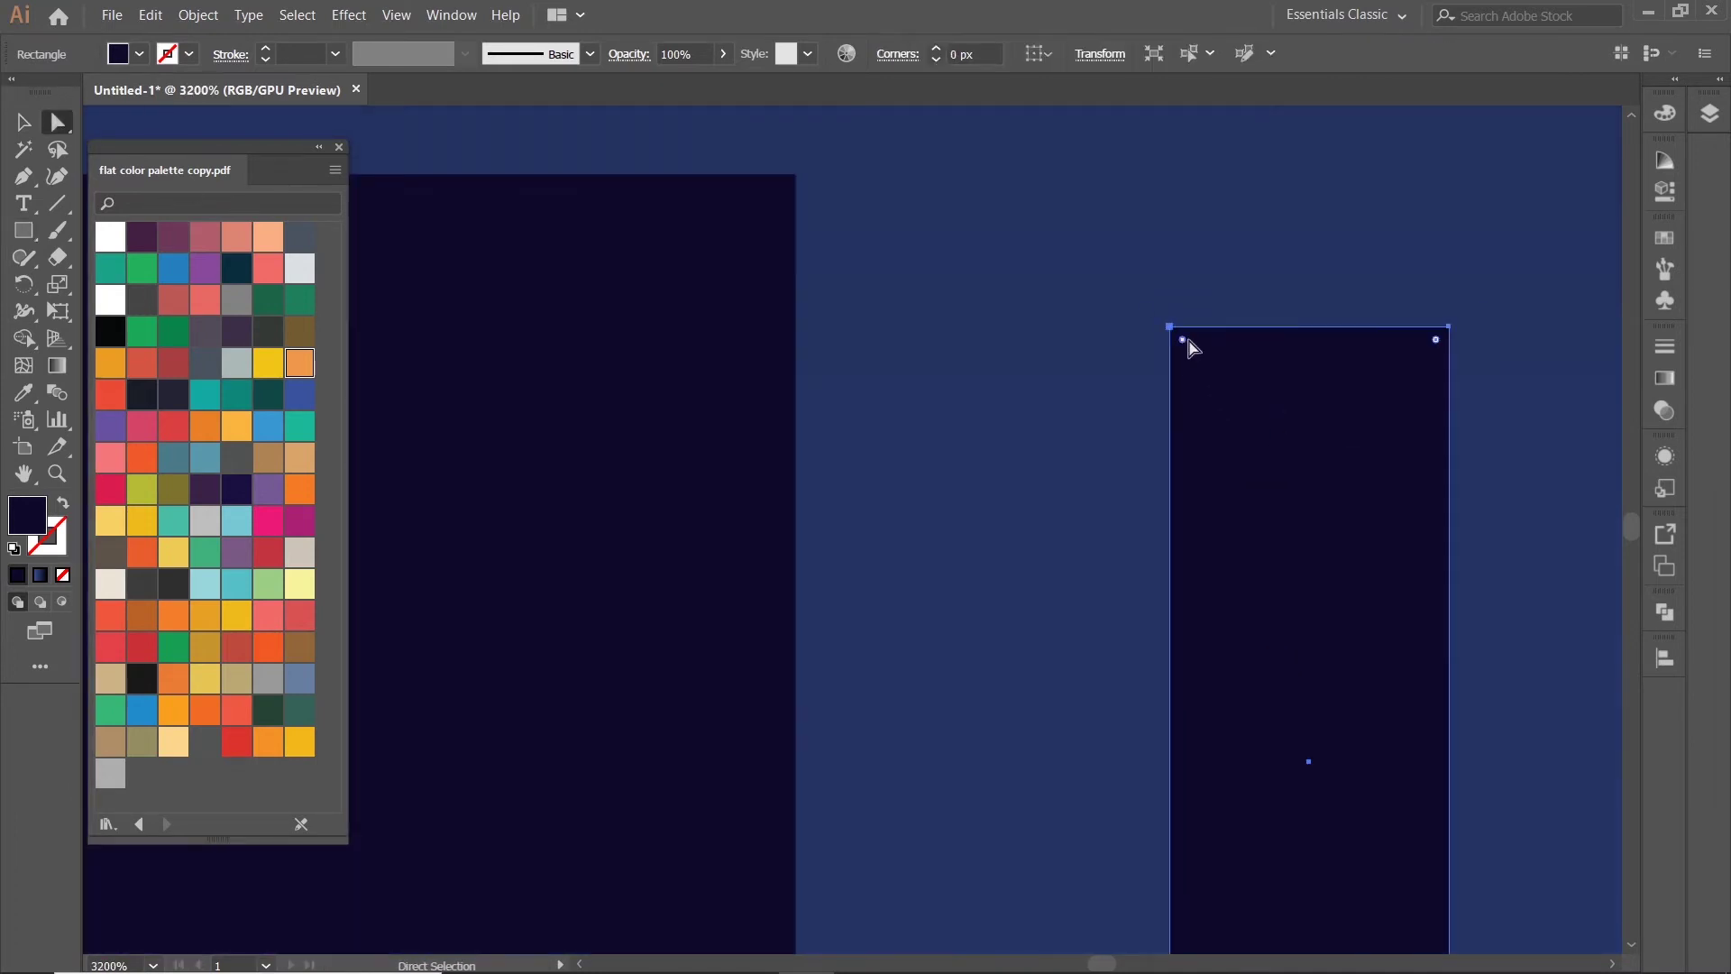
left_click_drag(1436, 346, 1391, 805)
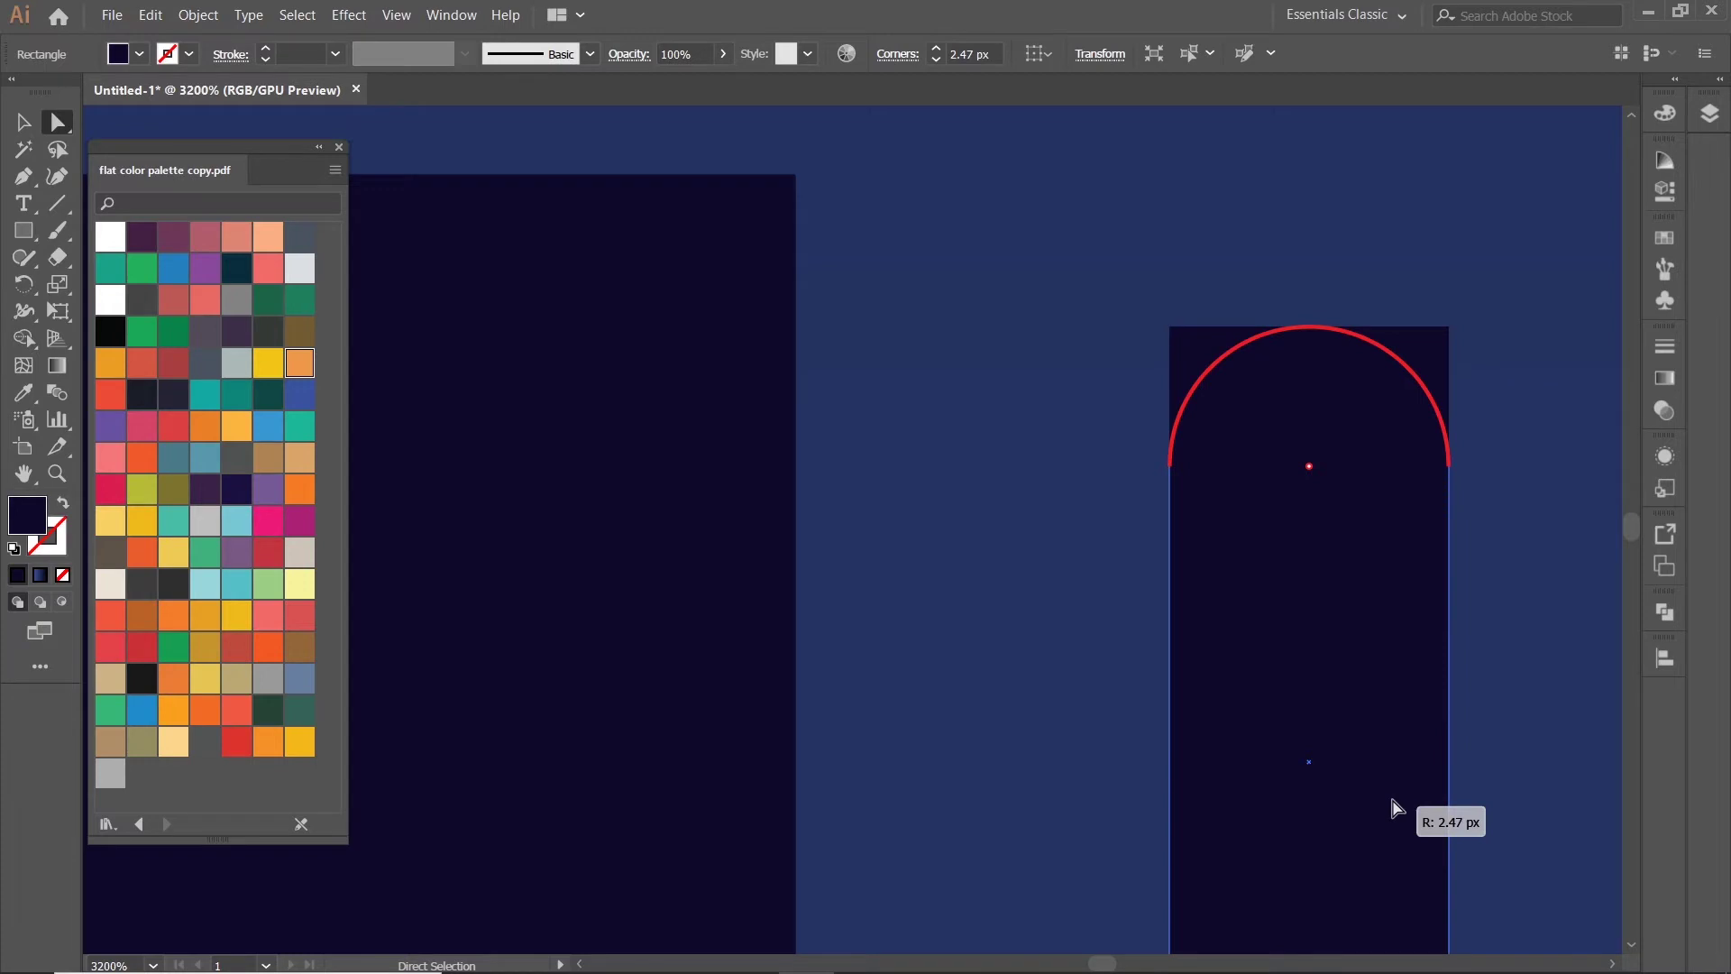
scroll(1391, 805, "down", 5)
key("v")
left_click(1411, 657)
left_click(1280, 646)
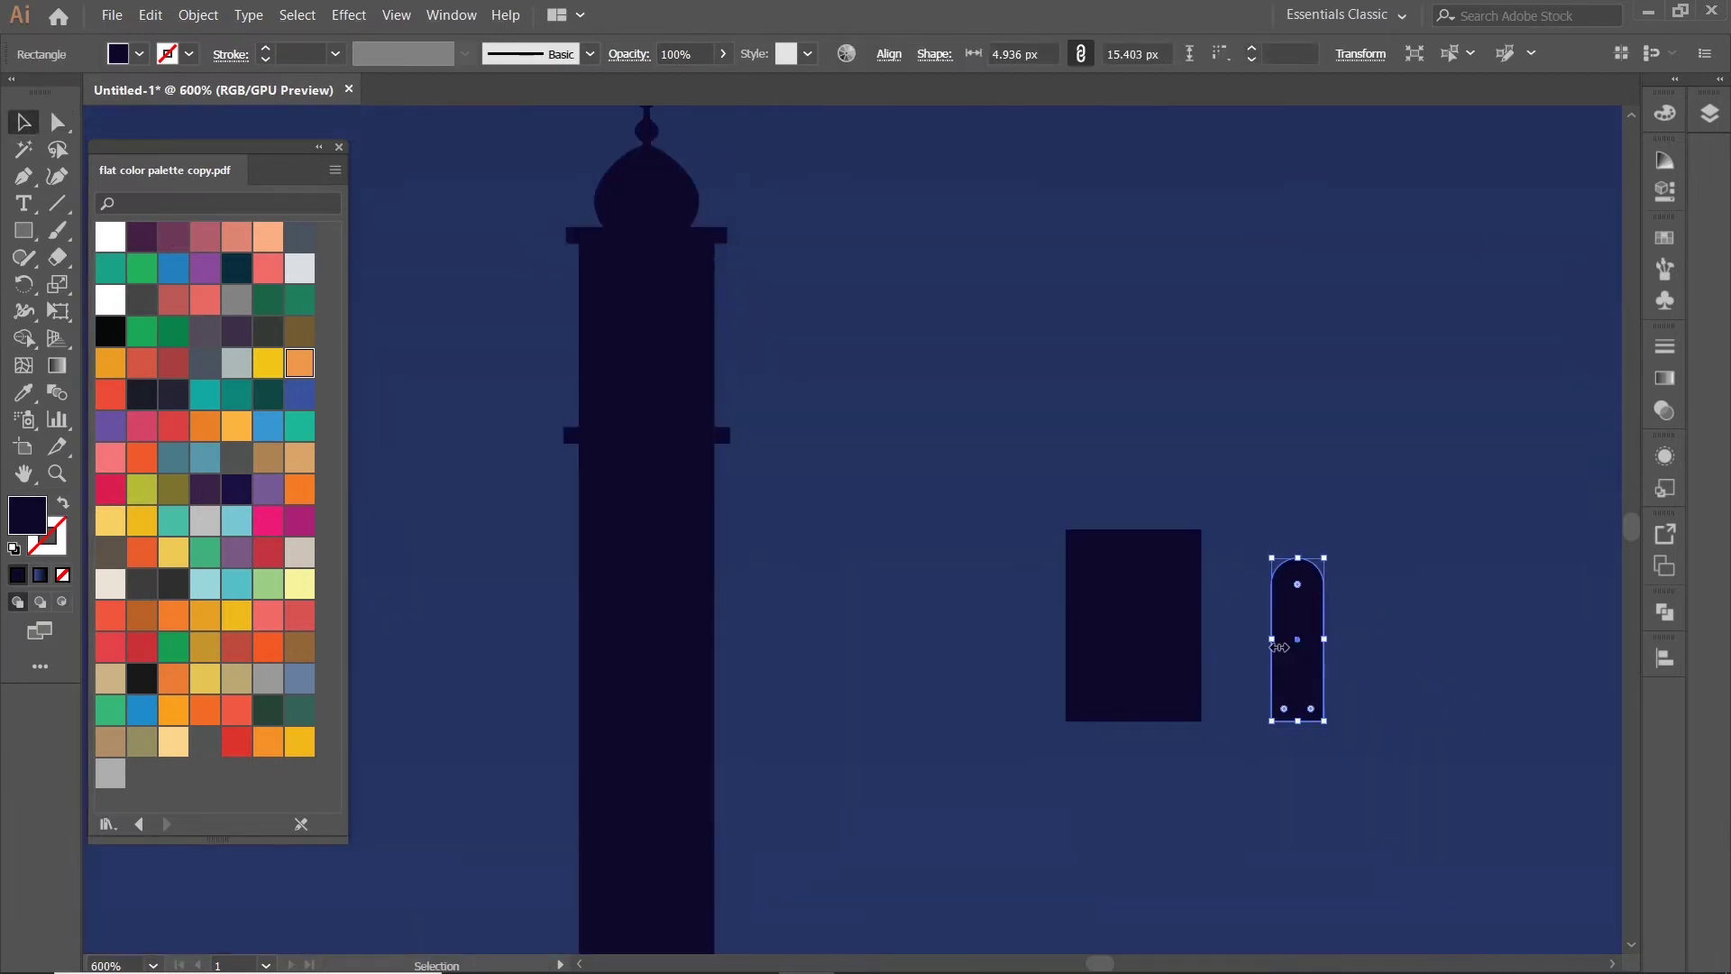
left_click_drag(1280, 646, 1271, 646)
- Narrow the arch, round its top corners again, and shorten it to 14 px tall
scroll(1262, 646, "up", 2)
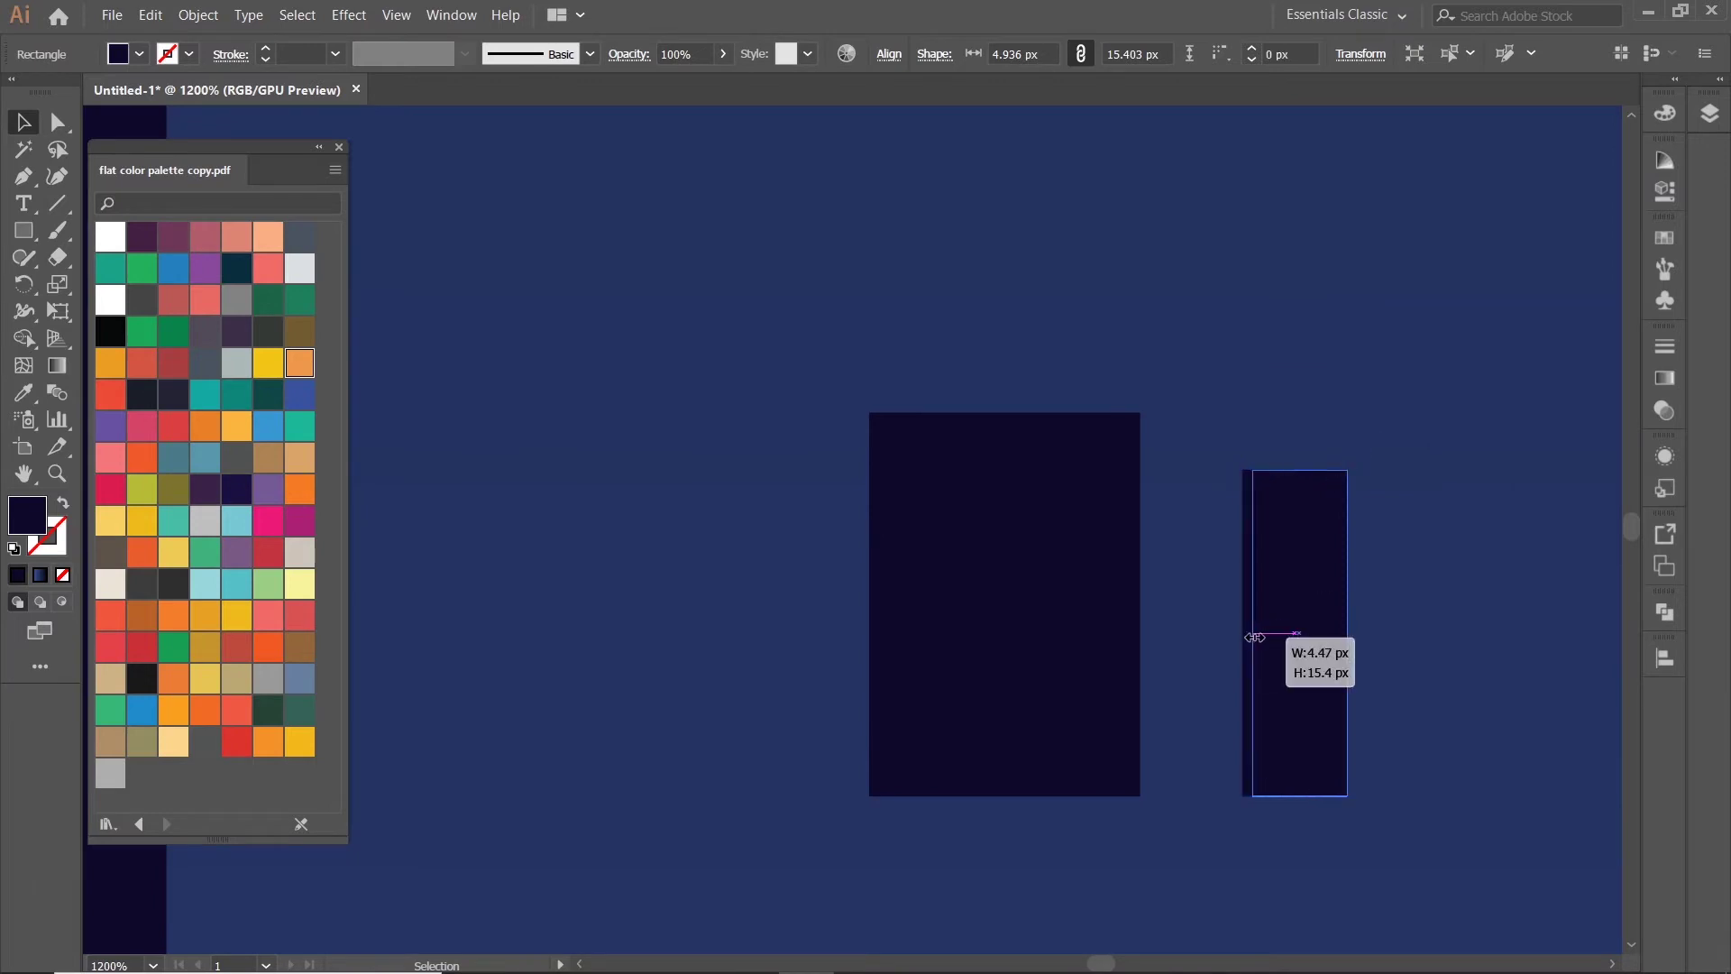
left_click_drag(1242, 636, 1257, 631)
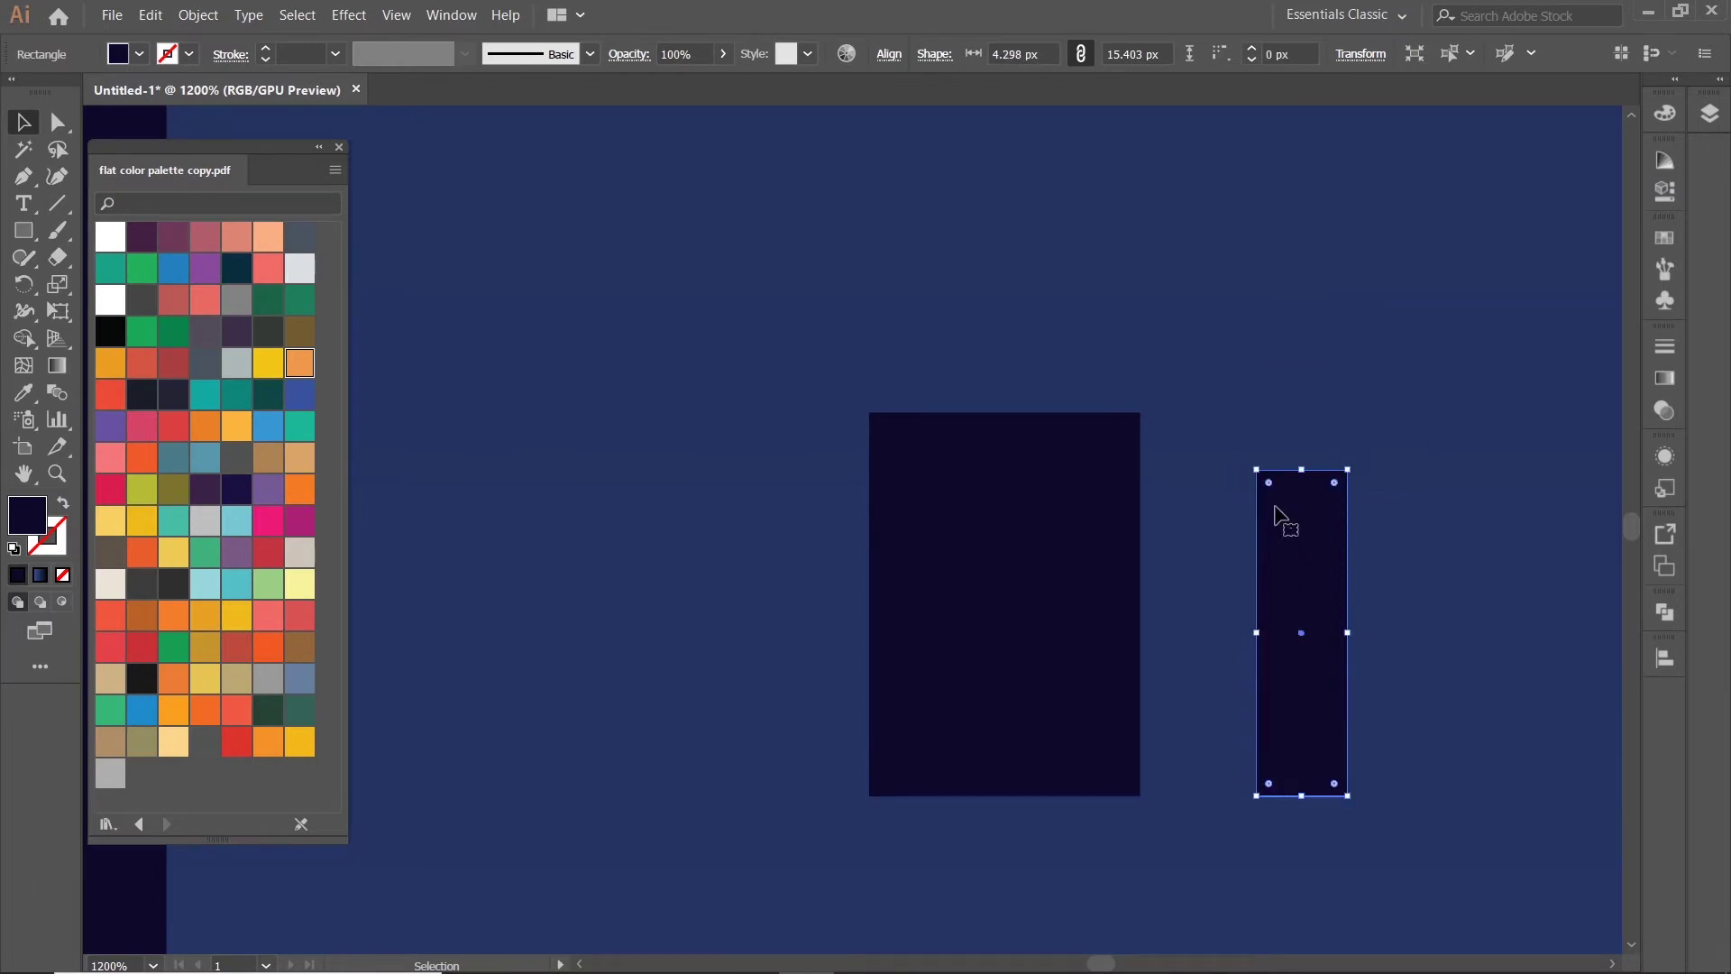
left_click_drag(1271, 487, 1280, 509)
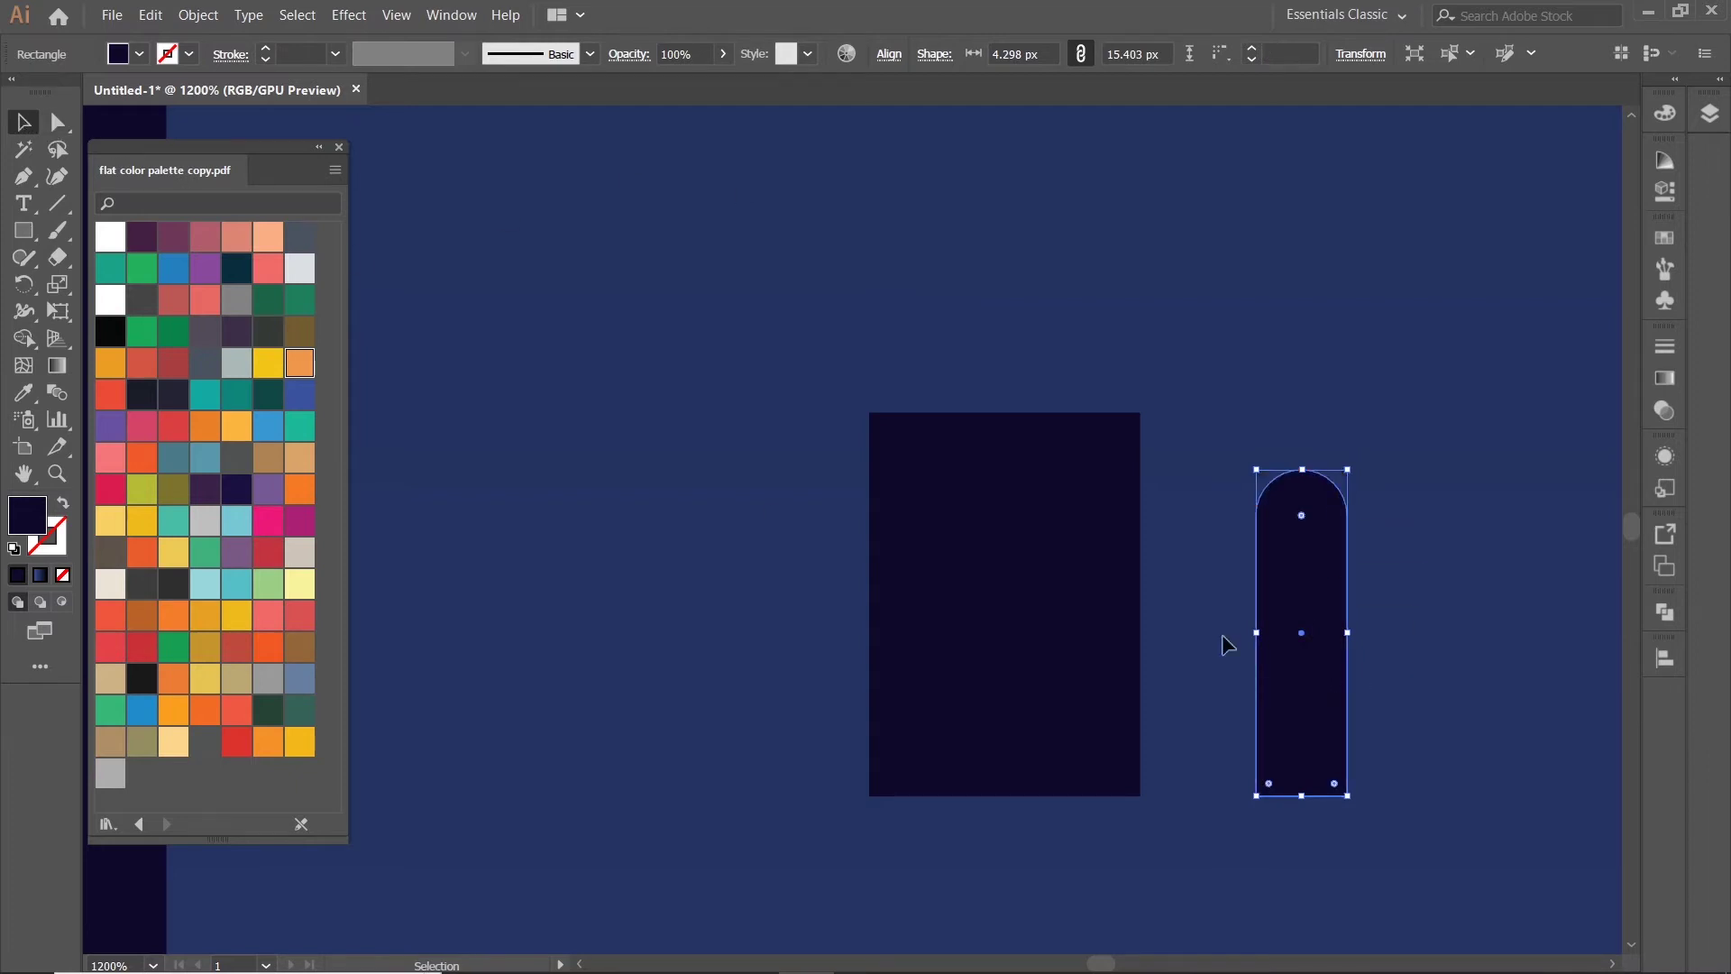
left_click_drag(1300, 795, 1301, 765)
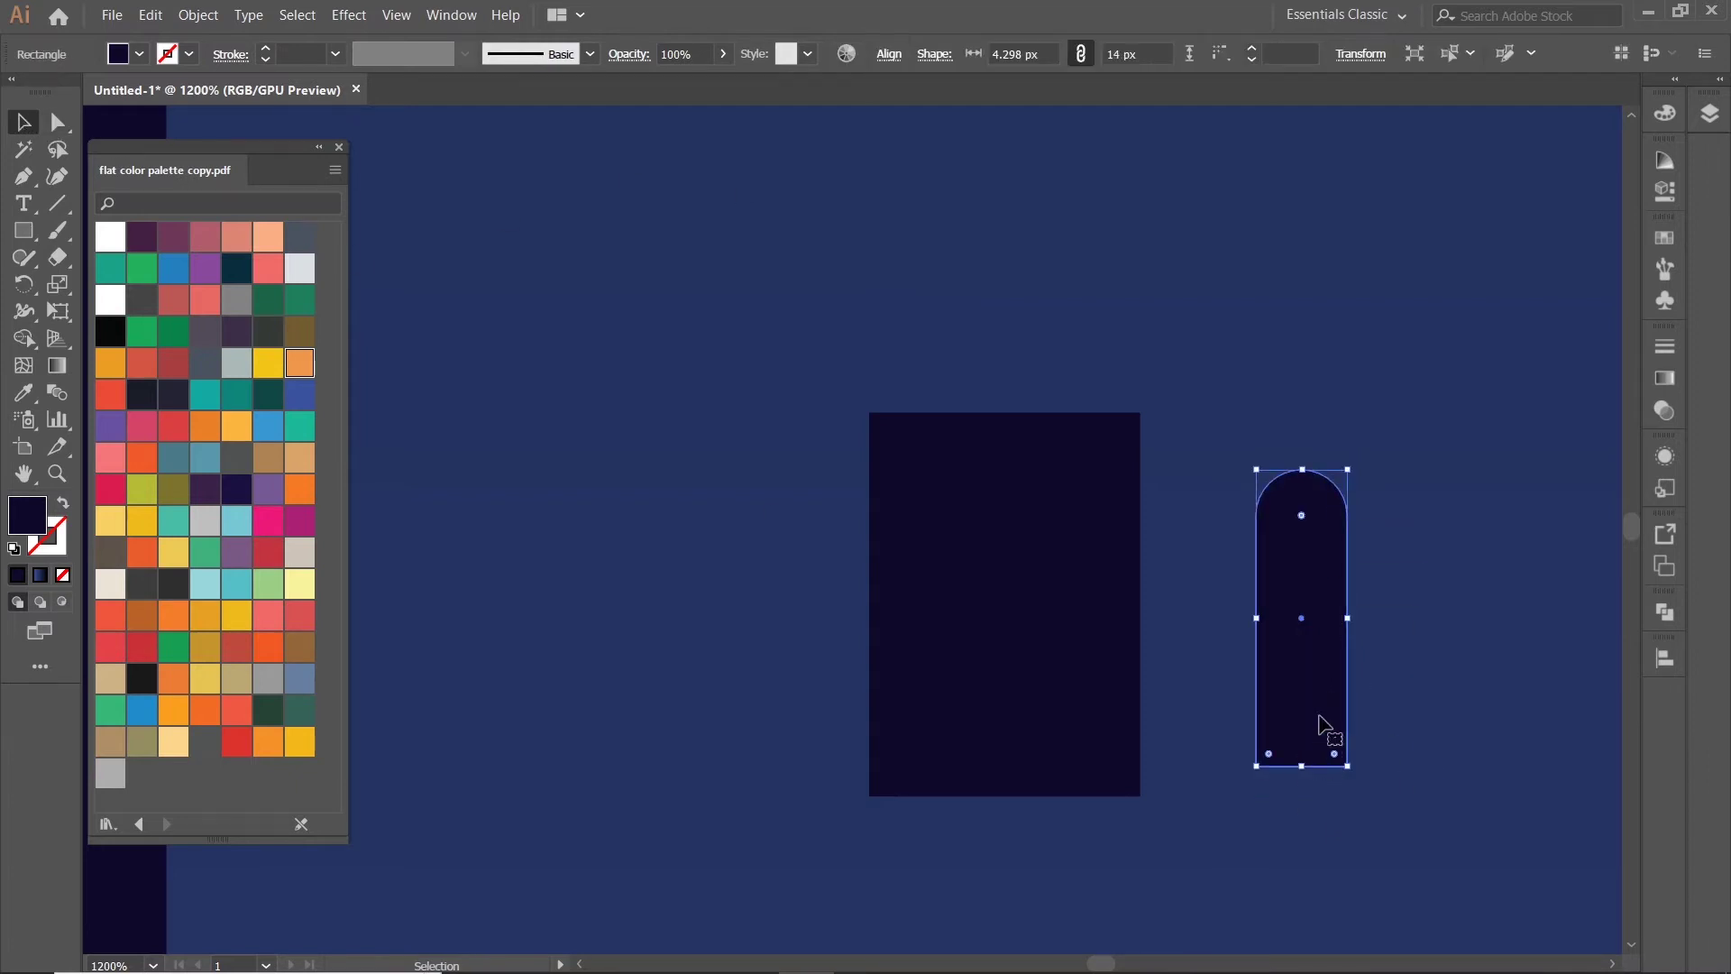
- Add a wider arch copy to the right and a narrow arch copy beside it
left_click_drag(1321, 680, 1441, 681)
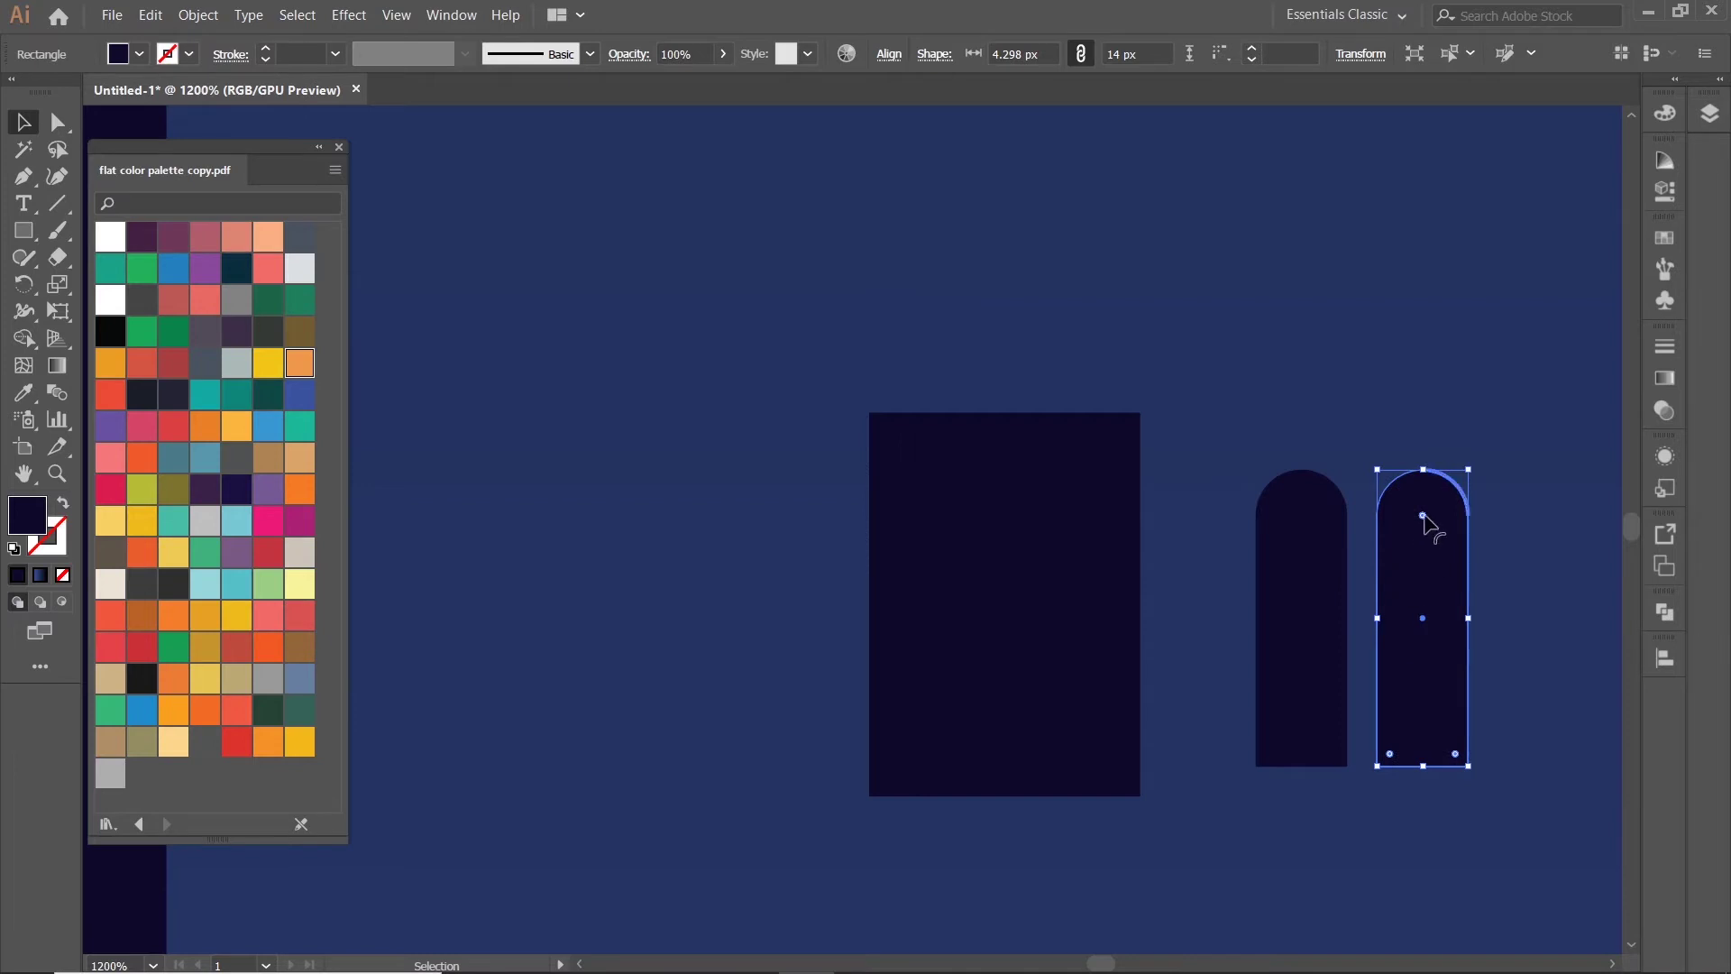
left_click_drag(1423, 518, 1469, 475)
left_click_drag(1378, 619, 1400, 619)
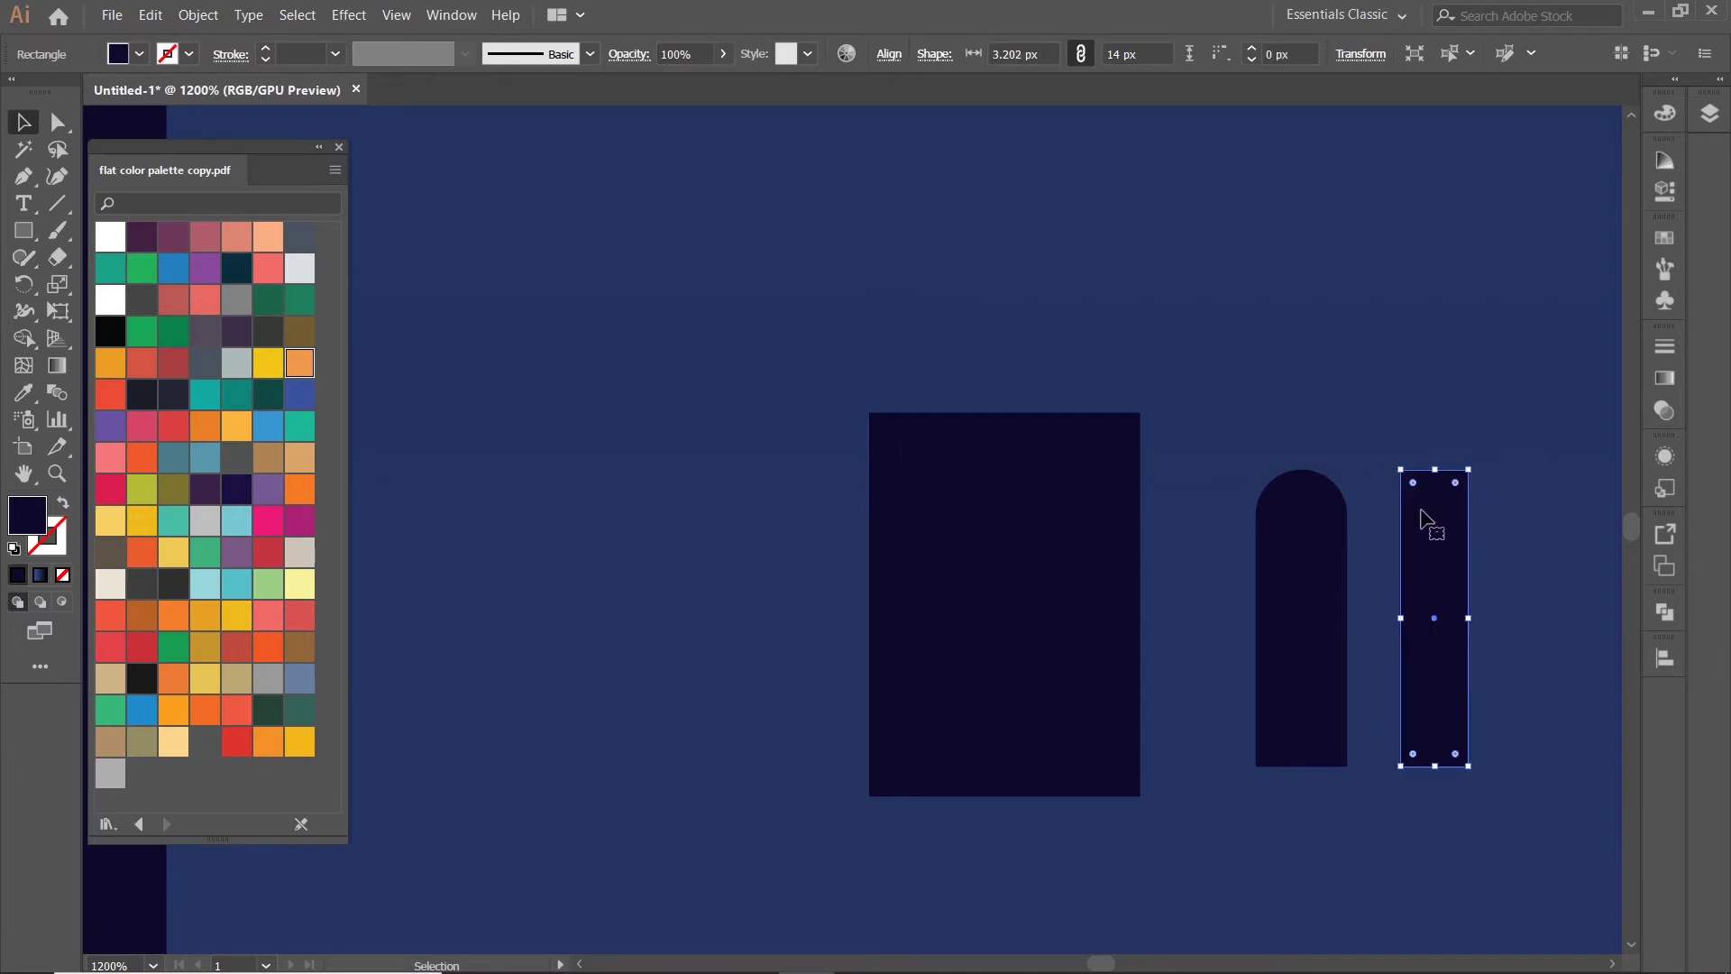
mouse_move(1456, 485)
left_mouse_down()
mouse_move(1487, 656)
mouse_move(1219, 706)
left_mouse_up()
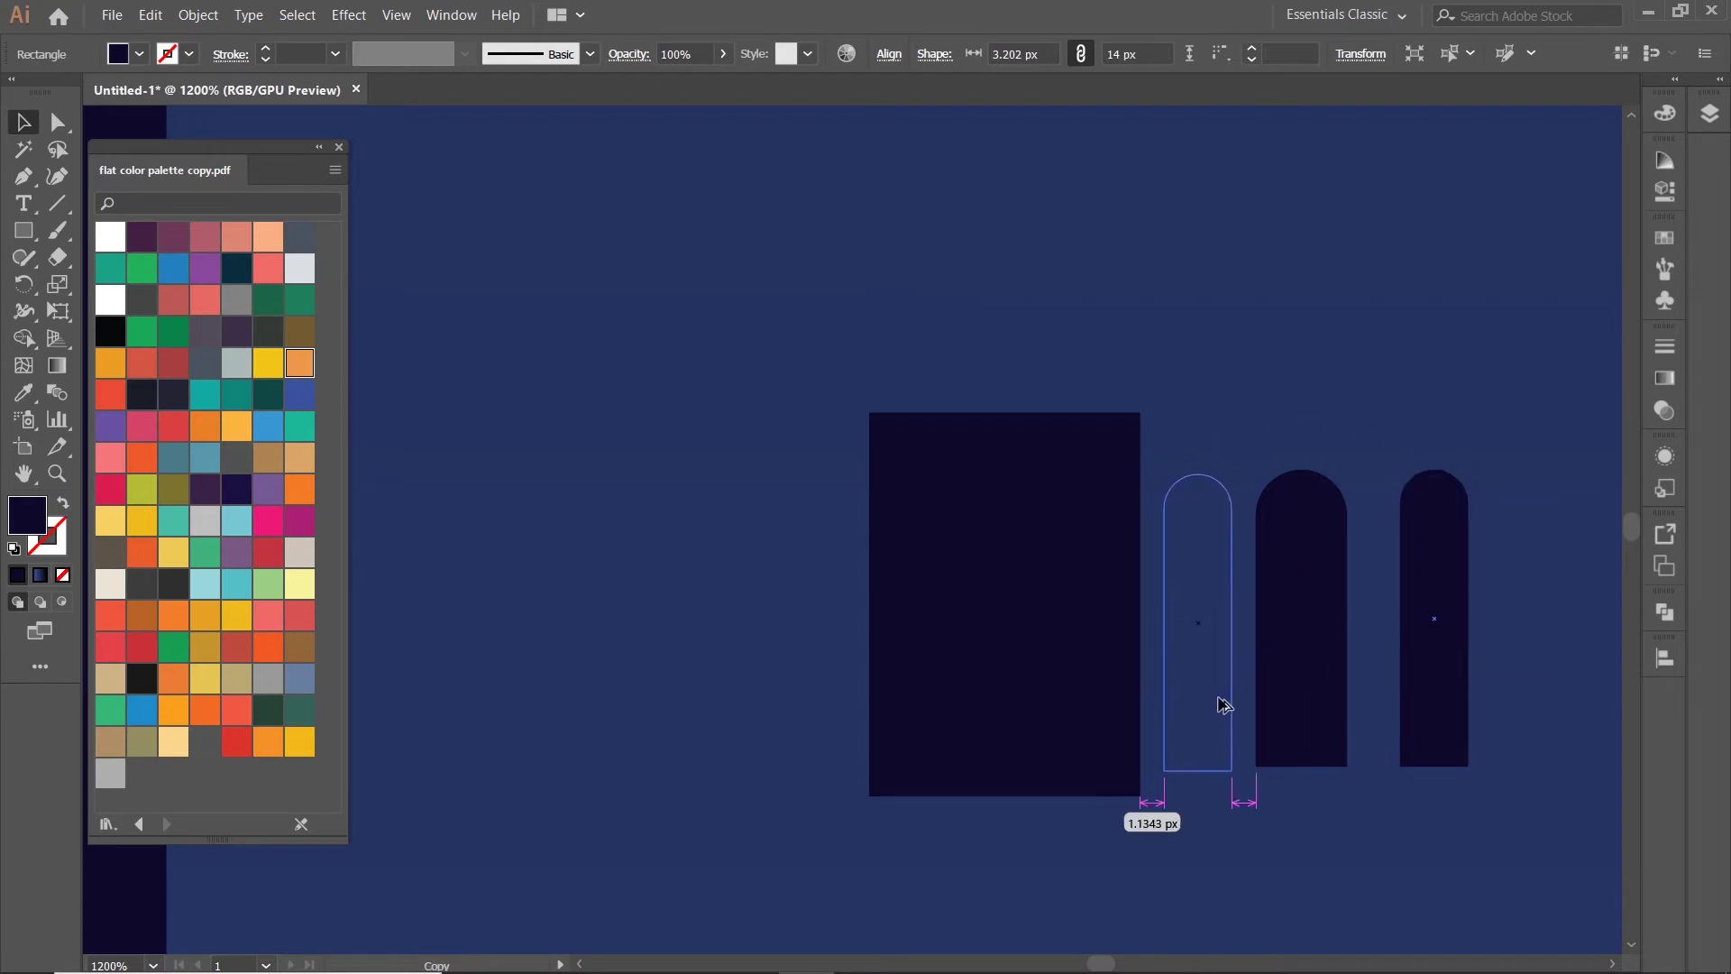
left_click_drag(1452, 706, 1413, 706)
- Align the three arches' vertical centres and distribute them evenly horizontally
left_click(1338, 809)
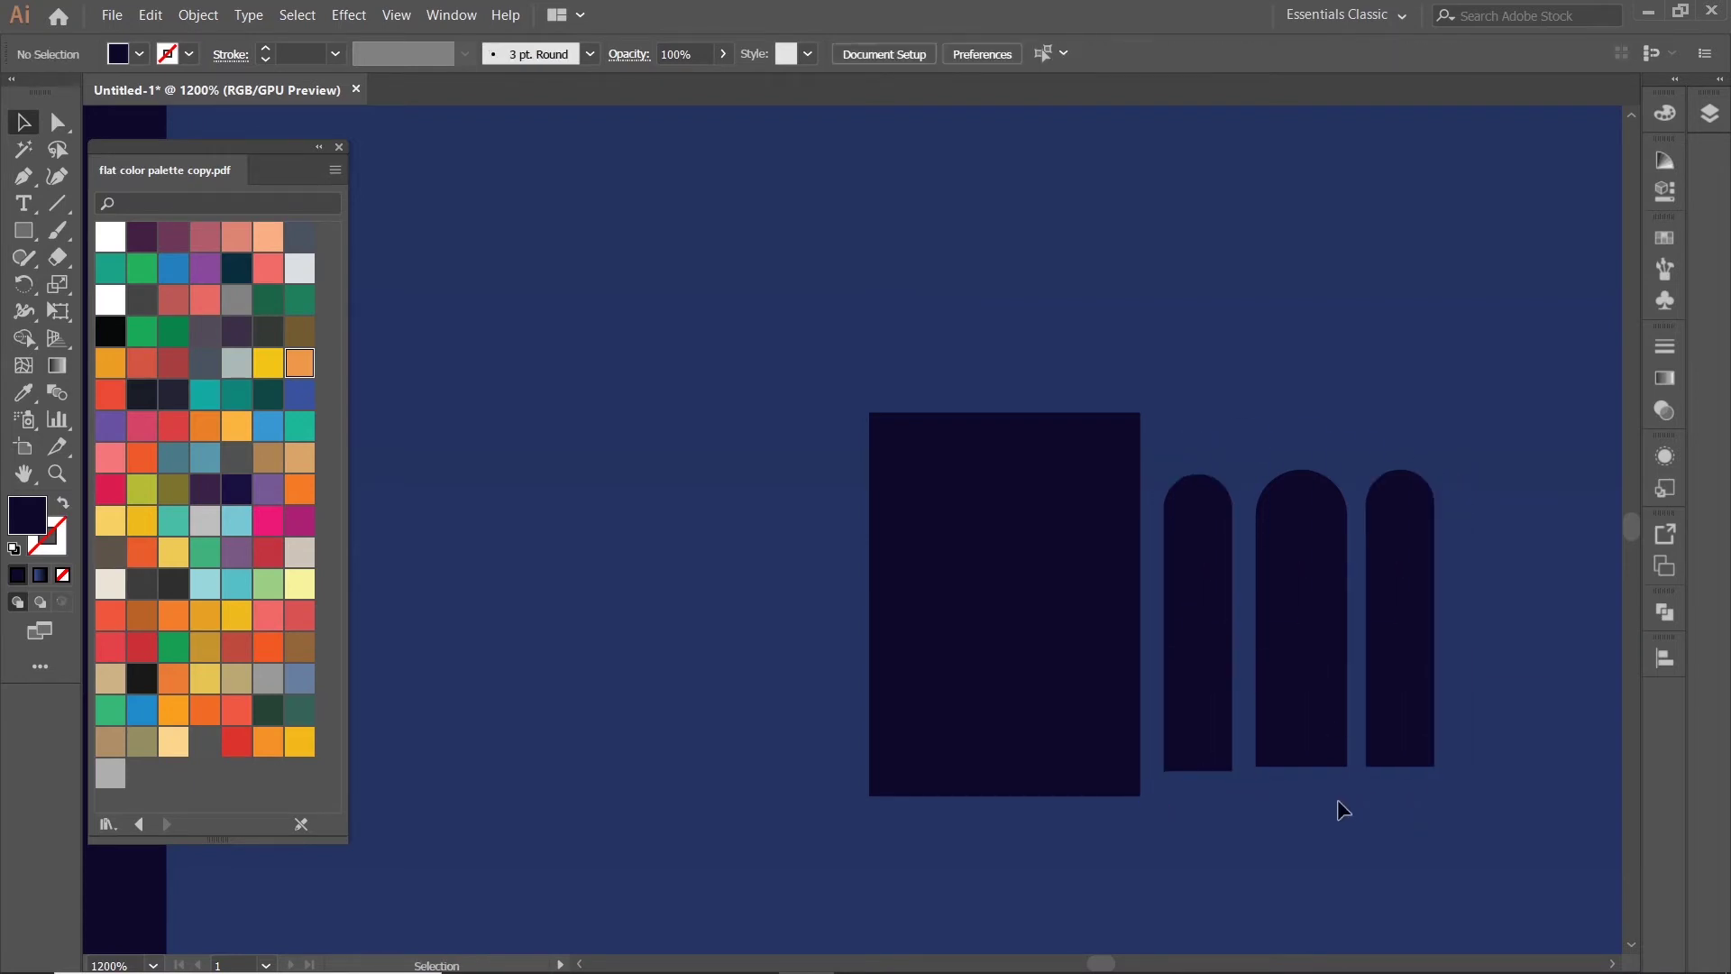
scroll(1337, 802, "up", 2)
left_click_drag(1070, 791, 1406, 631)
left_click(1059, 53)
left_click(1294, 793)
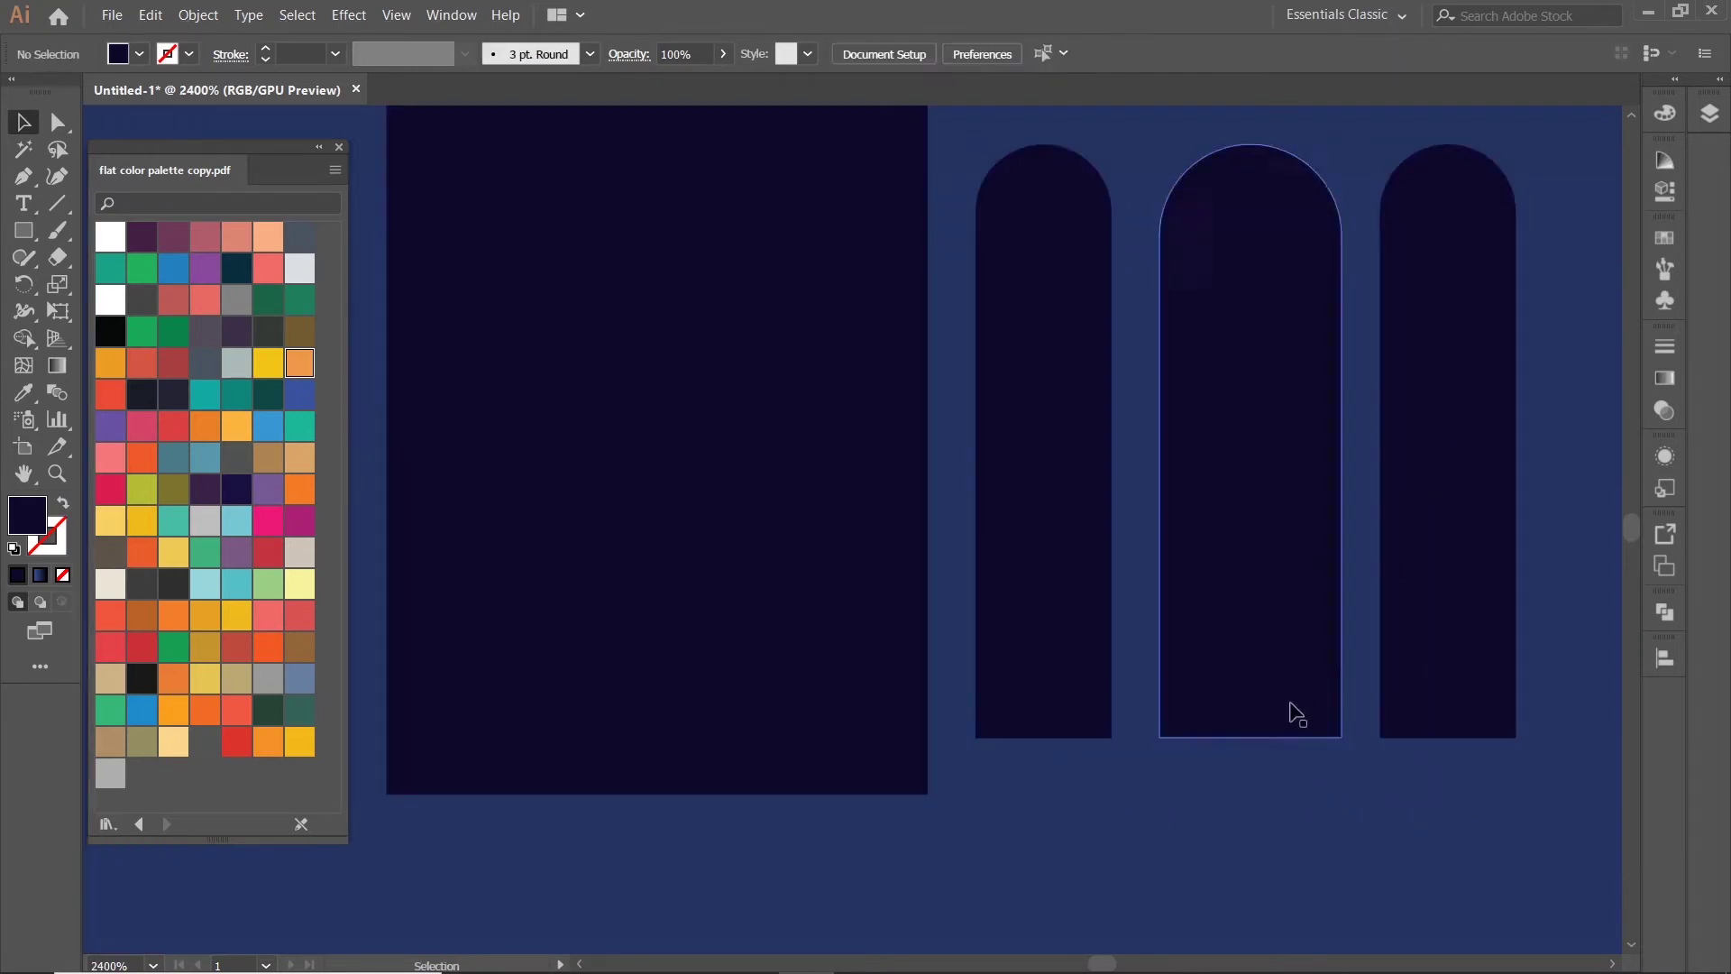
left_click_drag(1063, 792, 1430, 649)
left_click(1246, 54)
- Group the three arches, narrow the group, and place it on the dark rectangle
scroll(1247, 271, "down", 3)
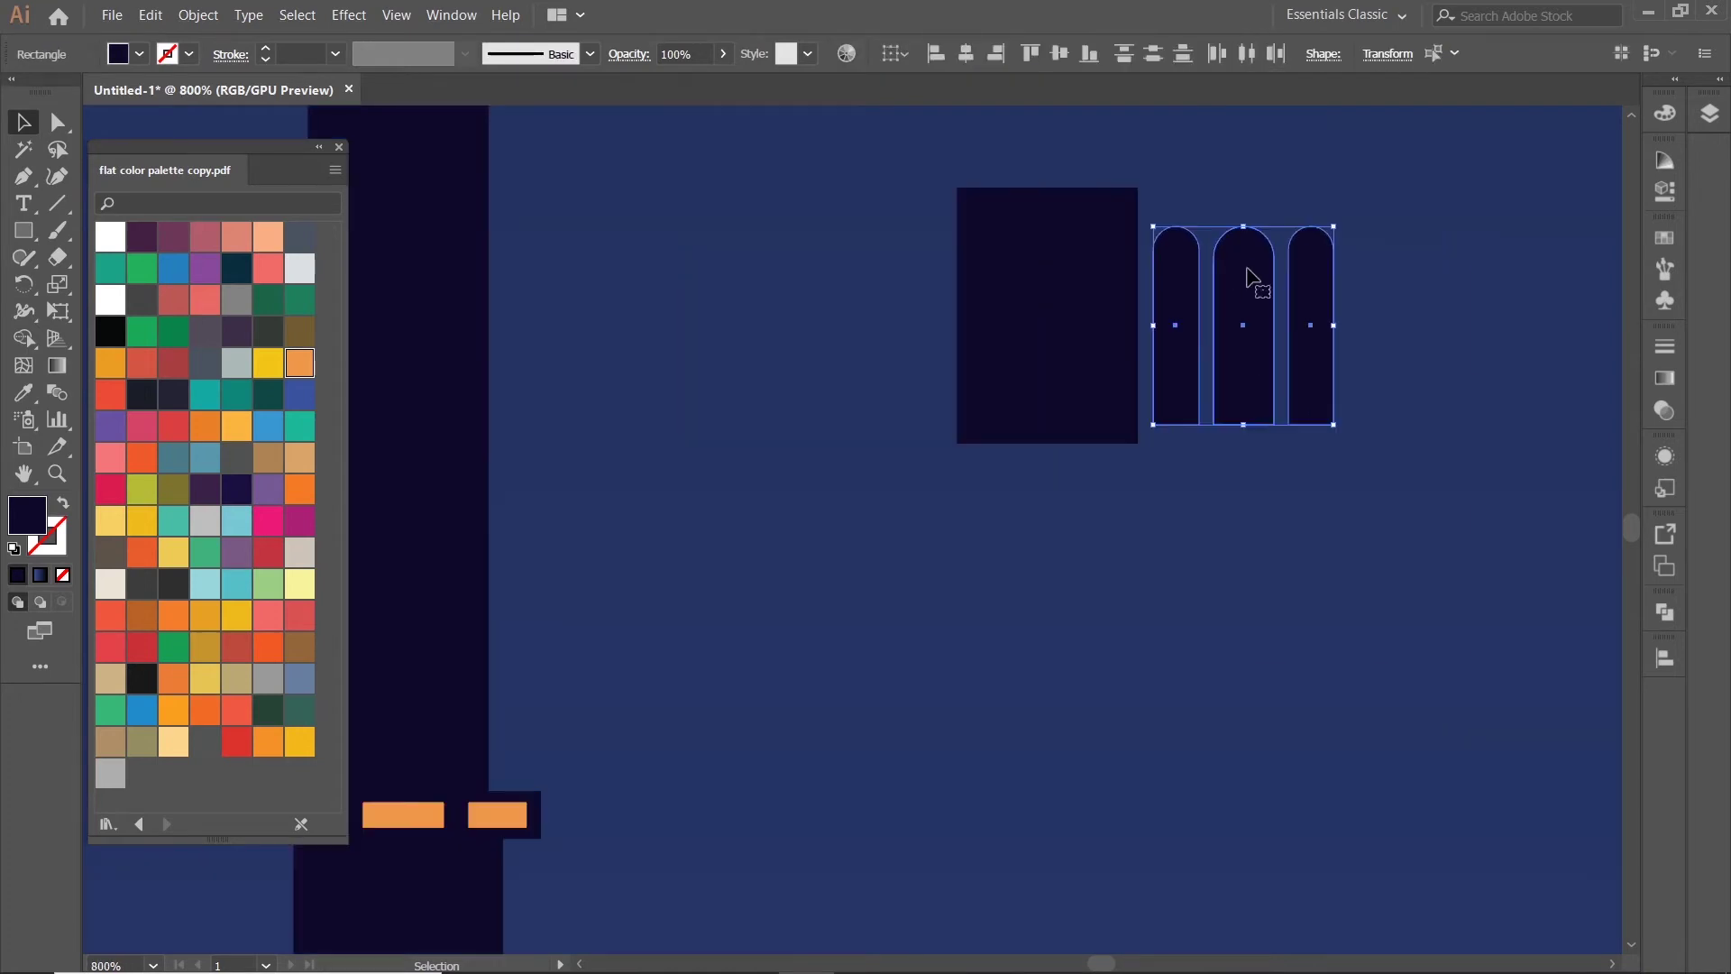
right_click(1246, 267)
left_click(1332, 386)
mouse_move(1156, 374)
left_mouse_down()
mouse_move(1056, 373)
mouse_move(1157, 374)
left_mouse_up()
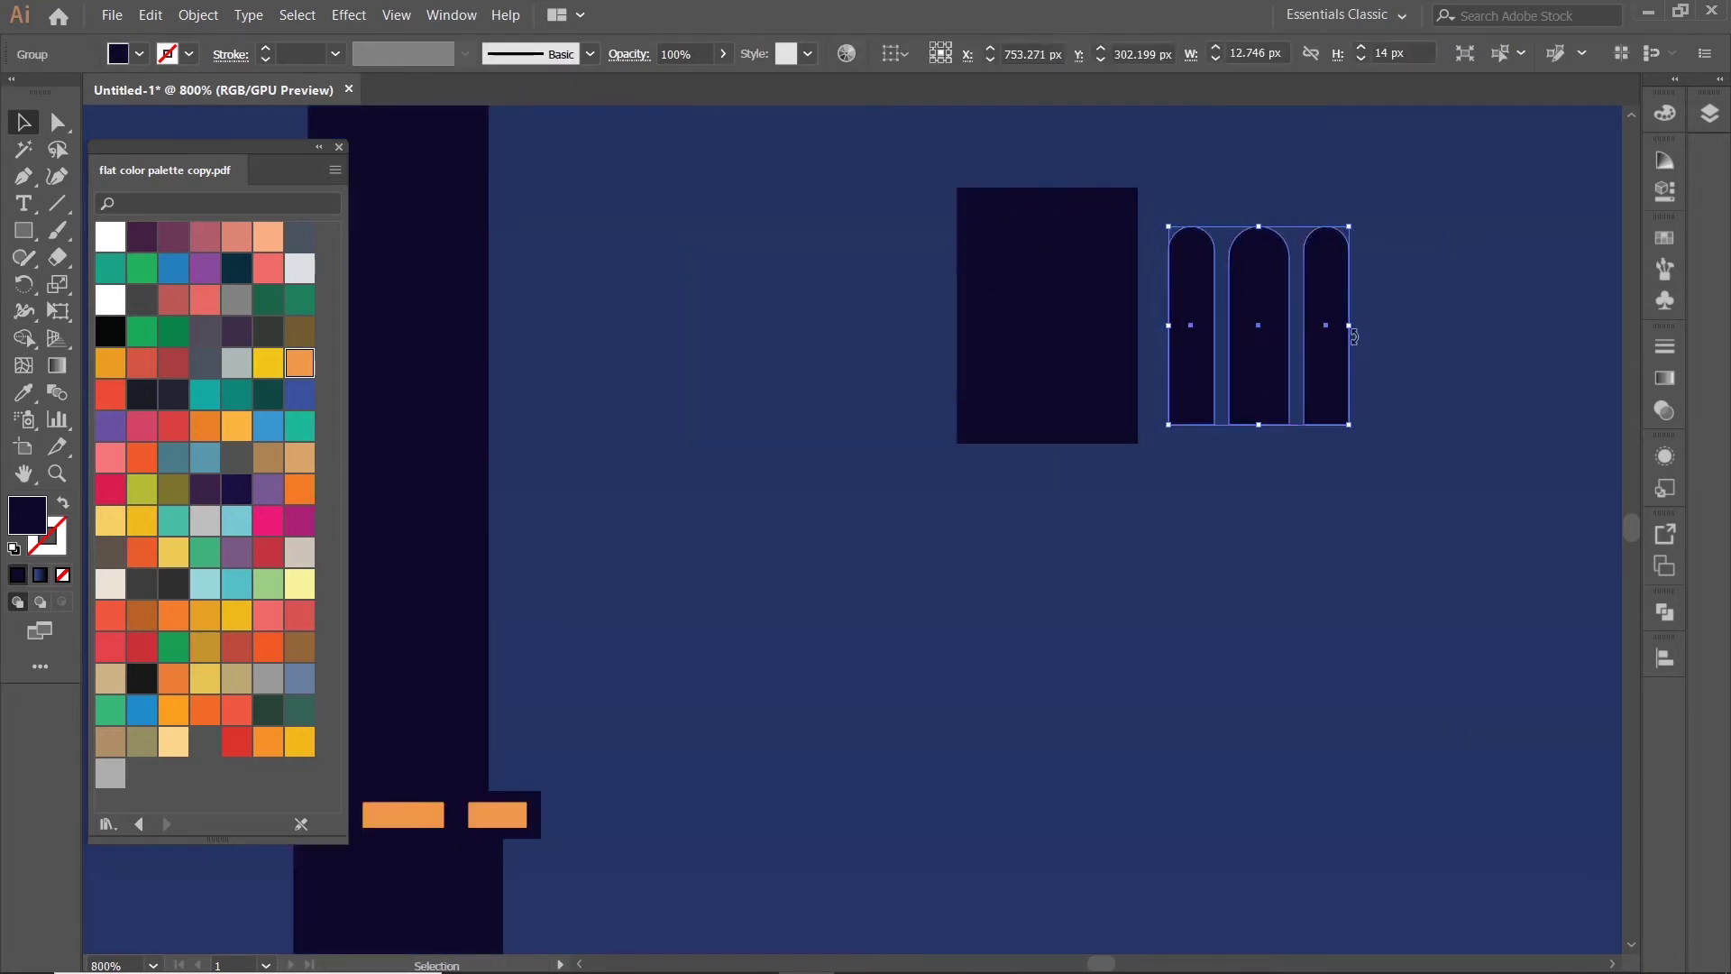
mouse_move(1334, 326)
left_mouse_down()
mouse_move(1084, 341)
mouse_move(1301, 361)
mouse_move(1369, 323)
left_mouse_up()
left_click_drag(1351, 350, 1102, 375)
- Colour the arches with the orange window colour using the Eyedropper
left_click(24, 392)
left_click(494, 814)
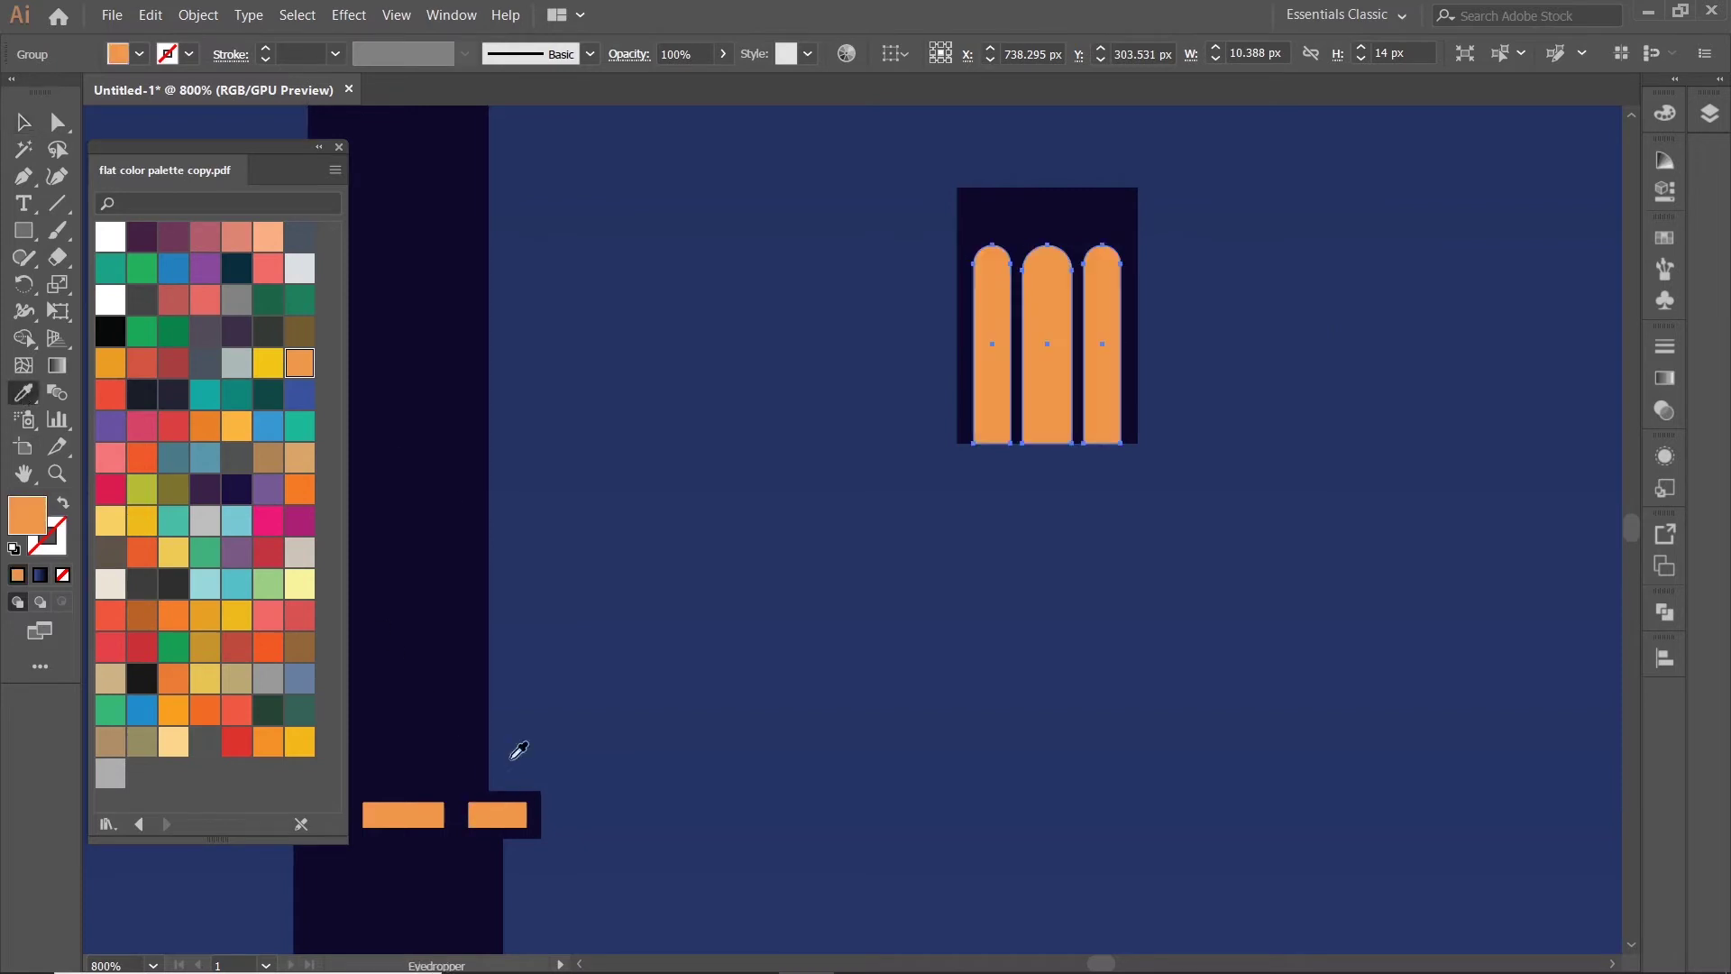
key("v")
key("ctrl+shift+a")
key("ctrl+minus")
key("ctrl+minus")
key("ctrl+minus")
- Group the orange arches together with their dark rectangle frame
scroll(887, 462, "up", 3)
left_click(974, 374)
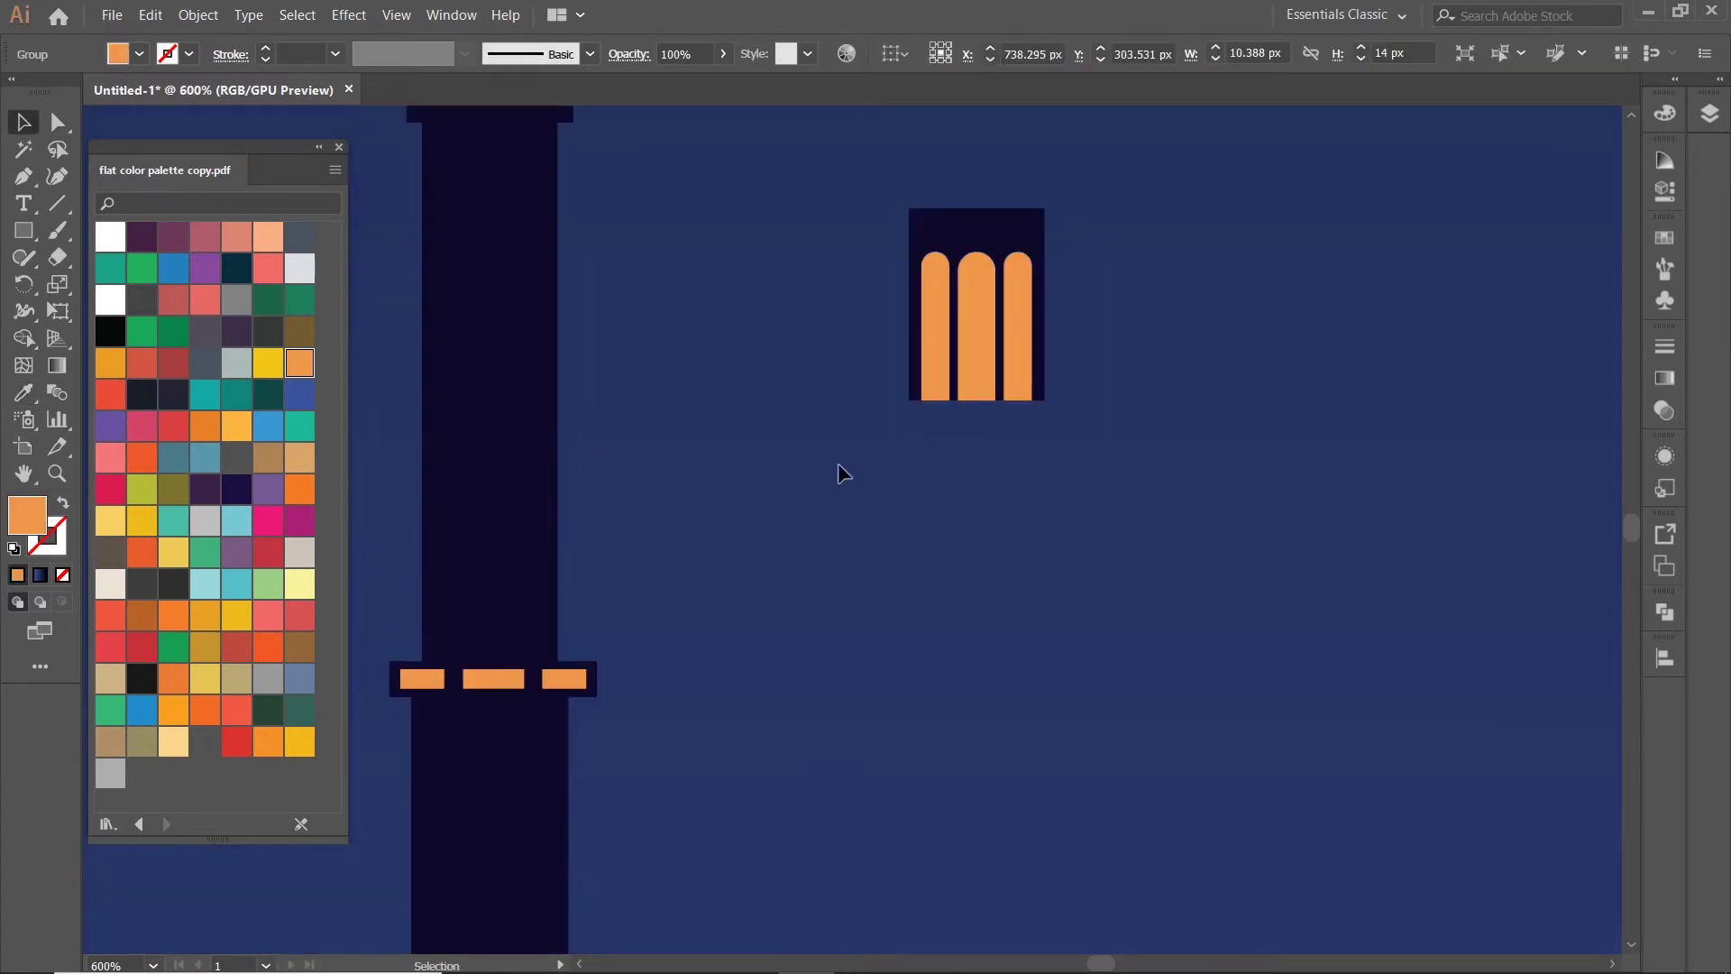
scroll(997, 343, "up", 2)
scroll(923, 419, "down", 4)
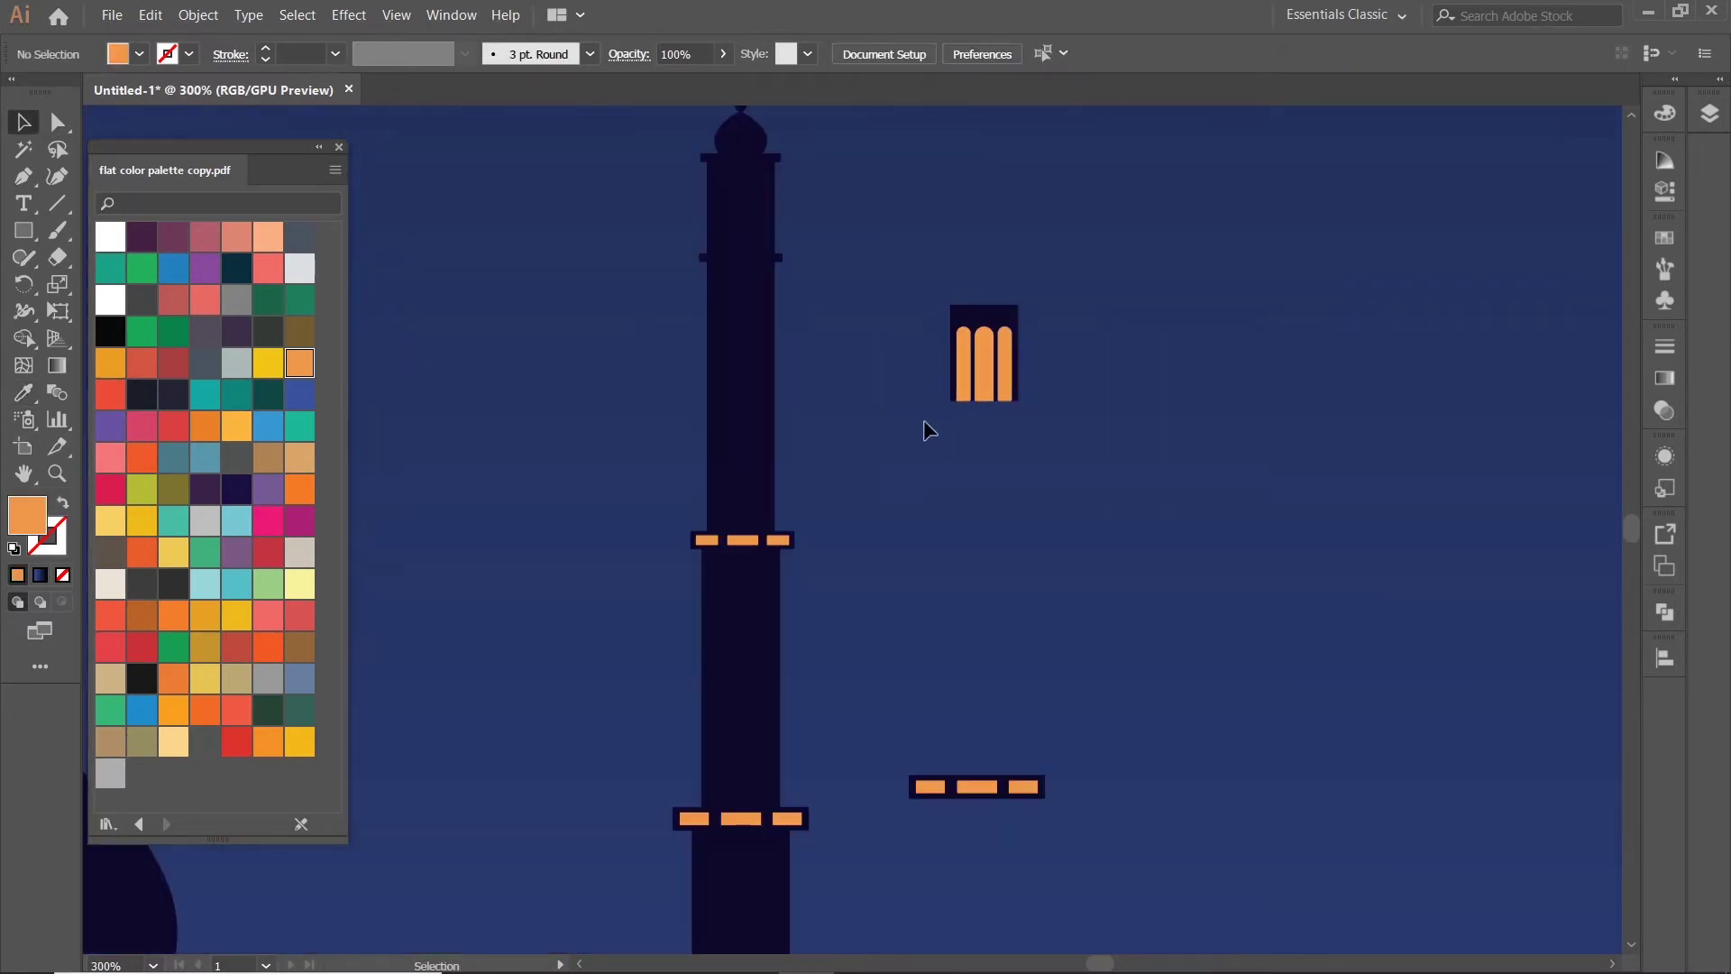
left_click(1032, 342)
right_click(1031, 340)
left_click(1024, 451)
- Delete the upper minaret shaft section and move the arch window onto the minaret top
left_click(748, 217)
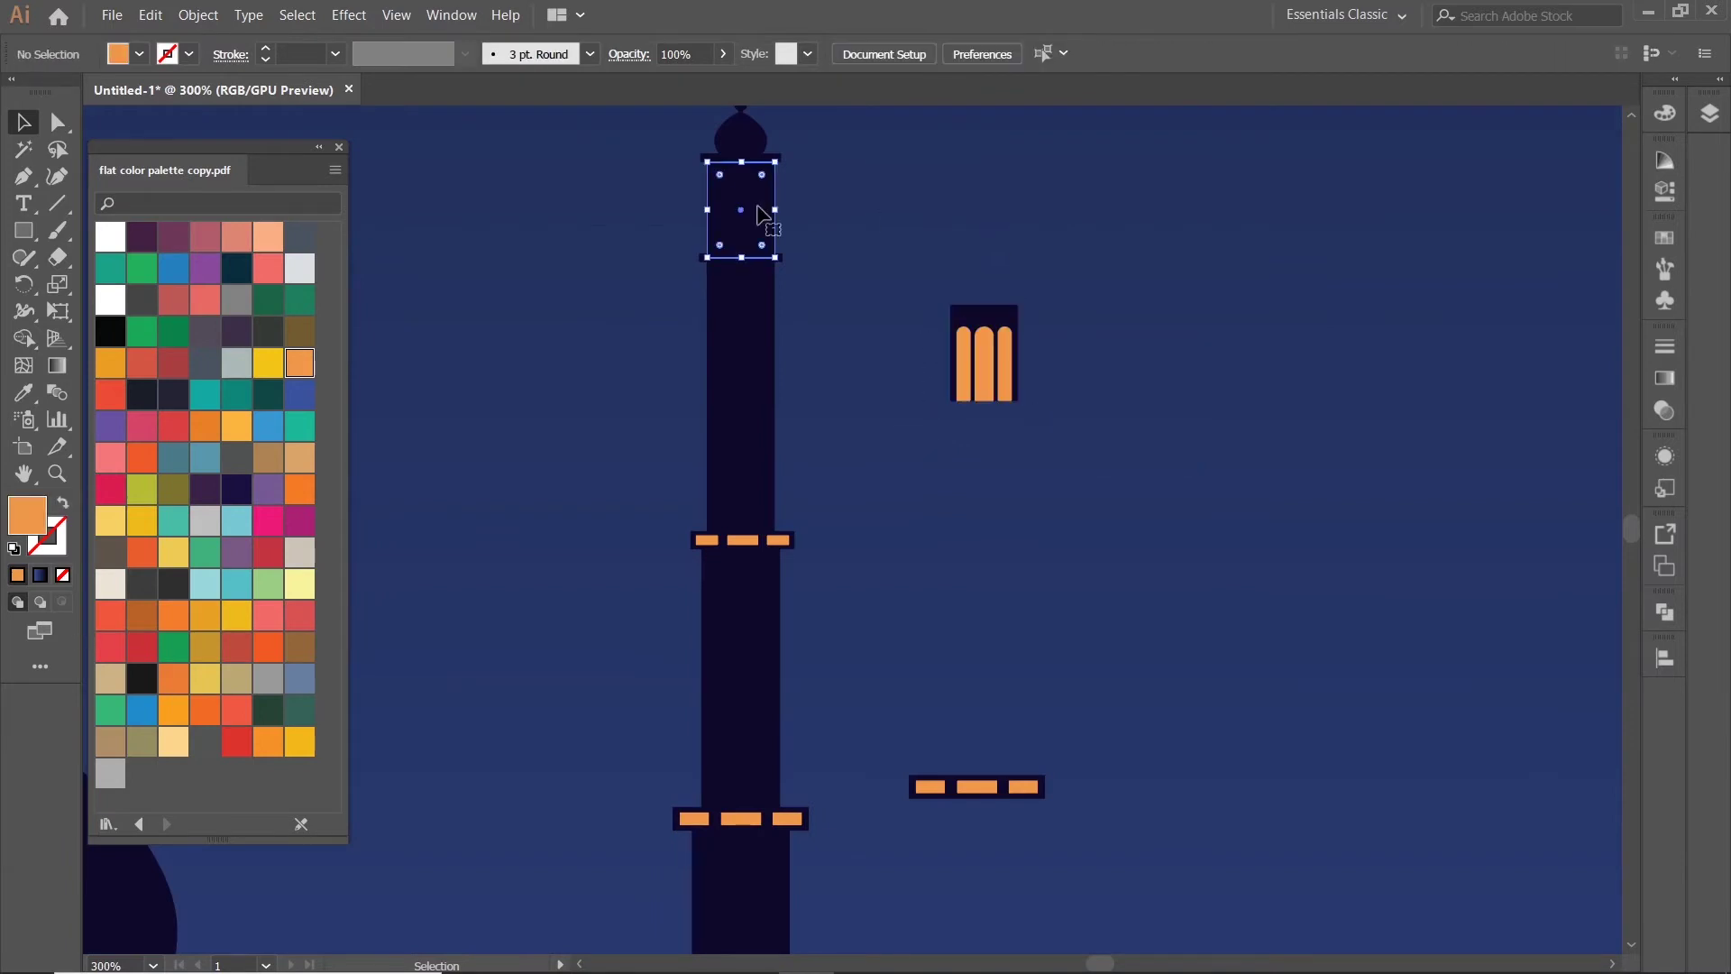
key("Delete")
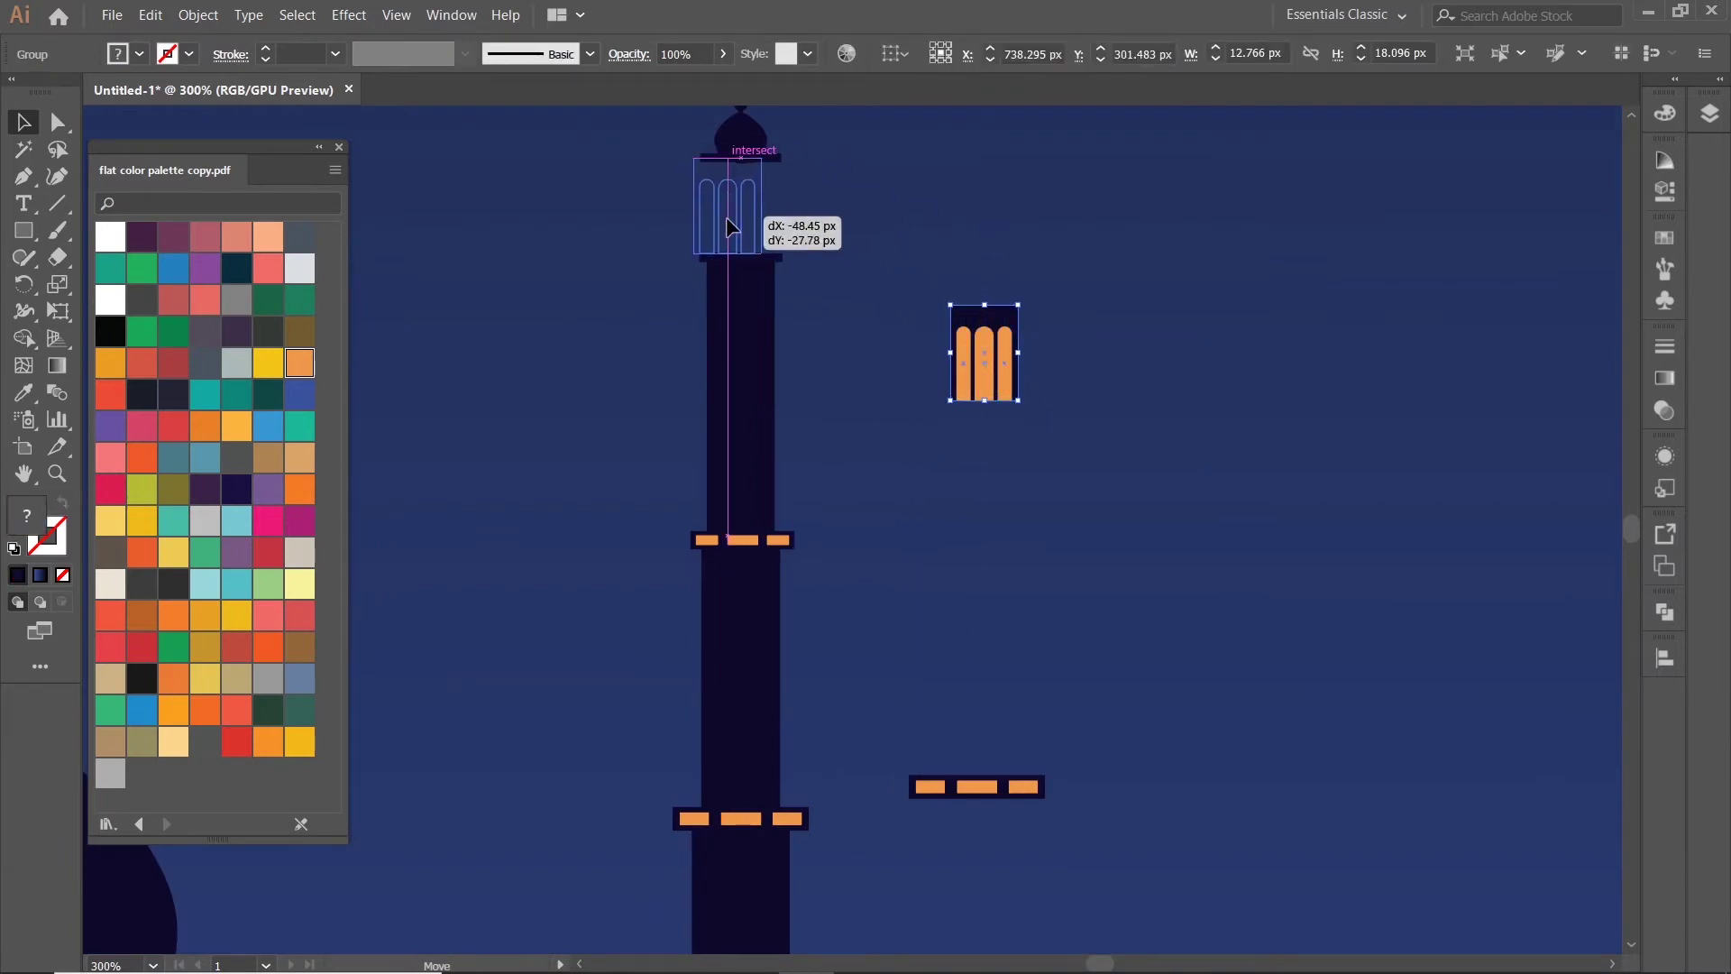
left_click_drag(986, 352, 745, 216)
left_click(861, 298)
scroll(861, 297, "down", 5)
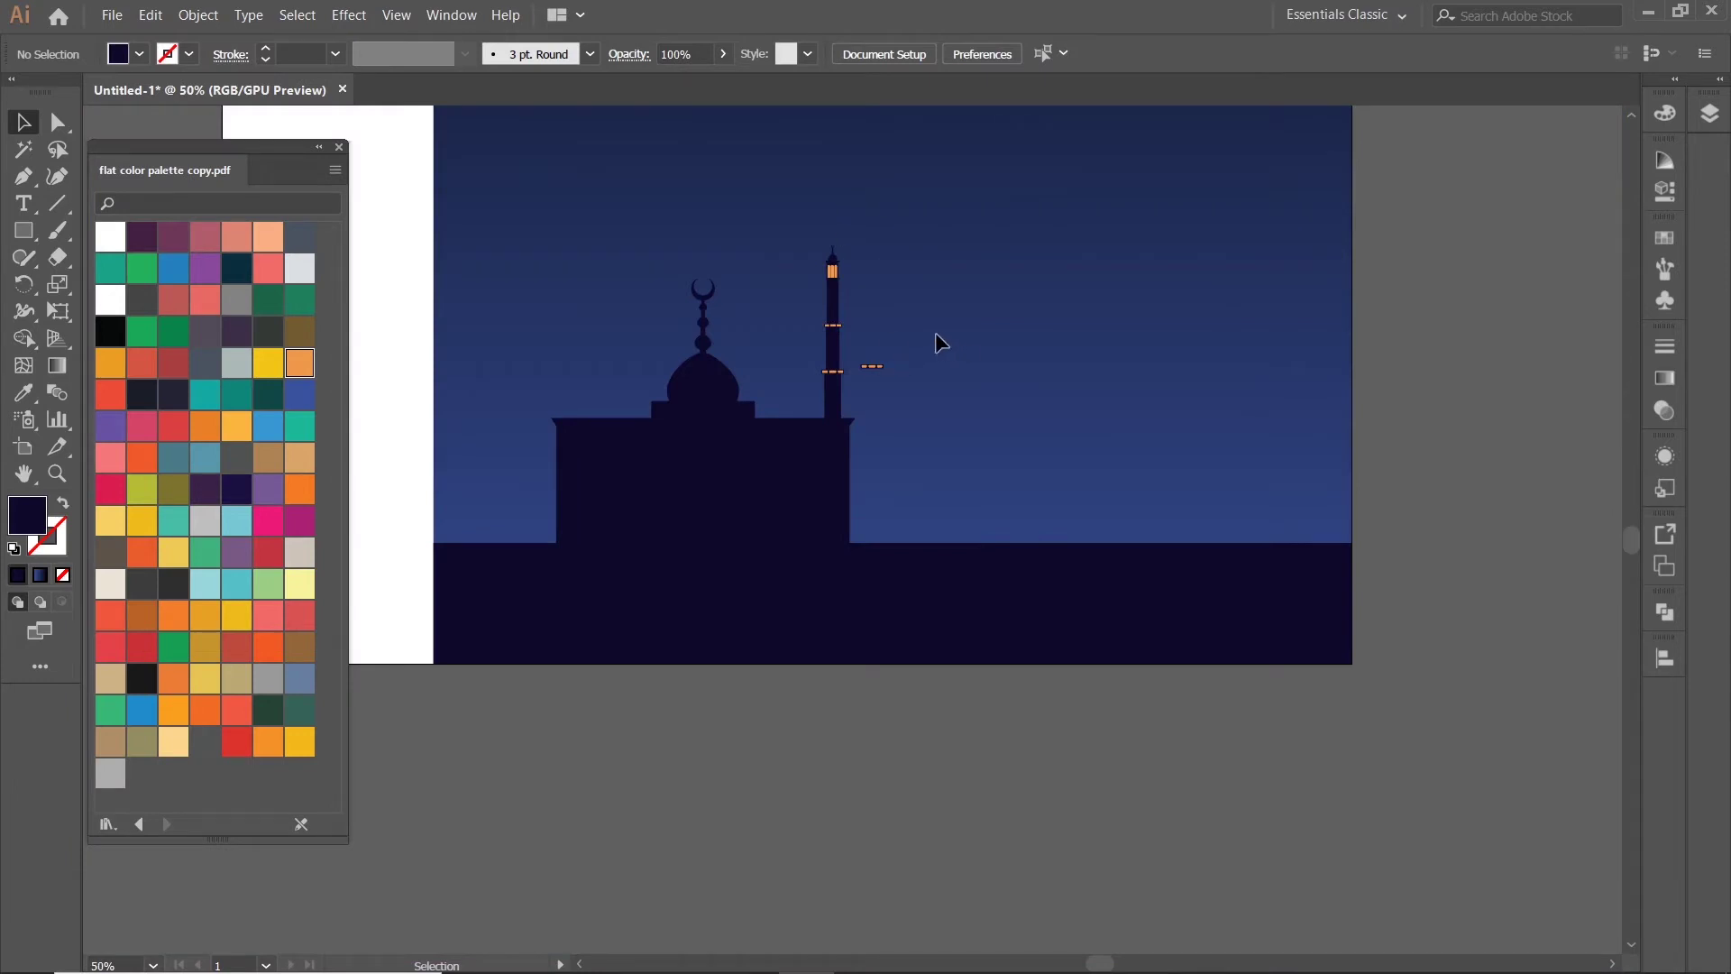
- Move the arch window off the minaret to the right
scroll(934, 331, "down", 2)
scroll(901, 316, "up", 4)
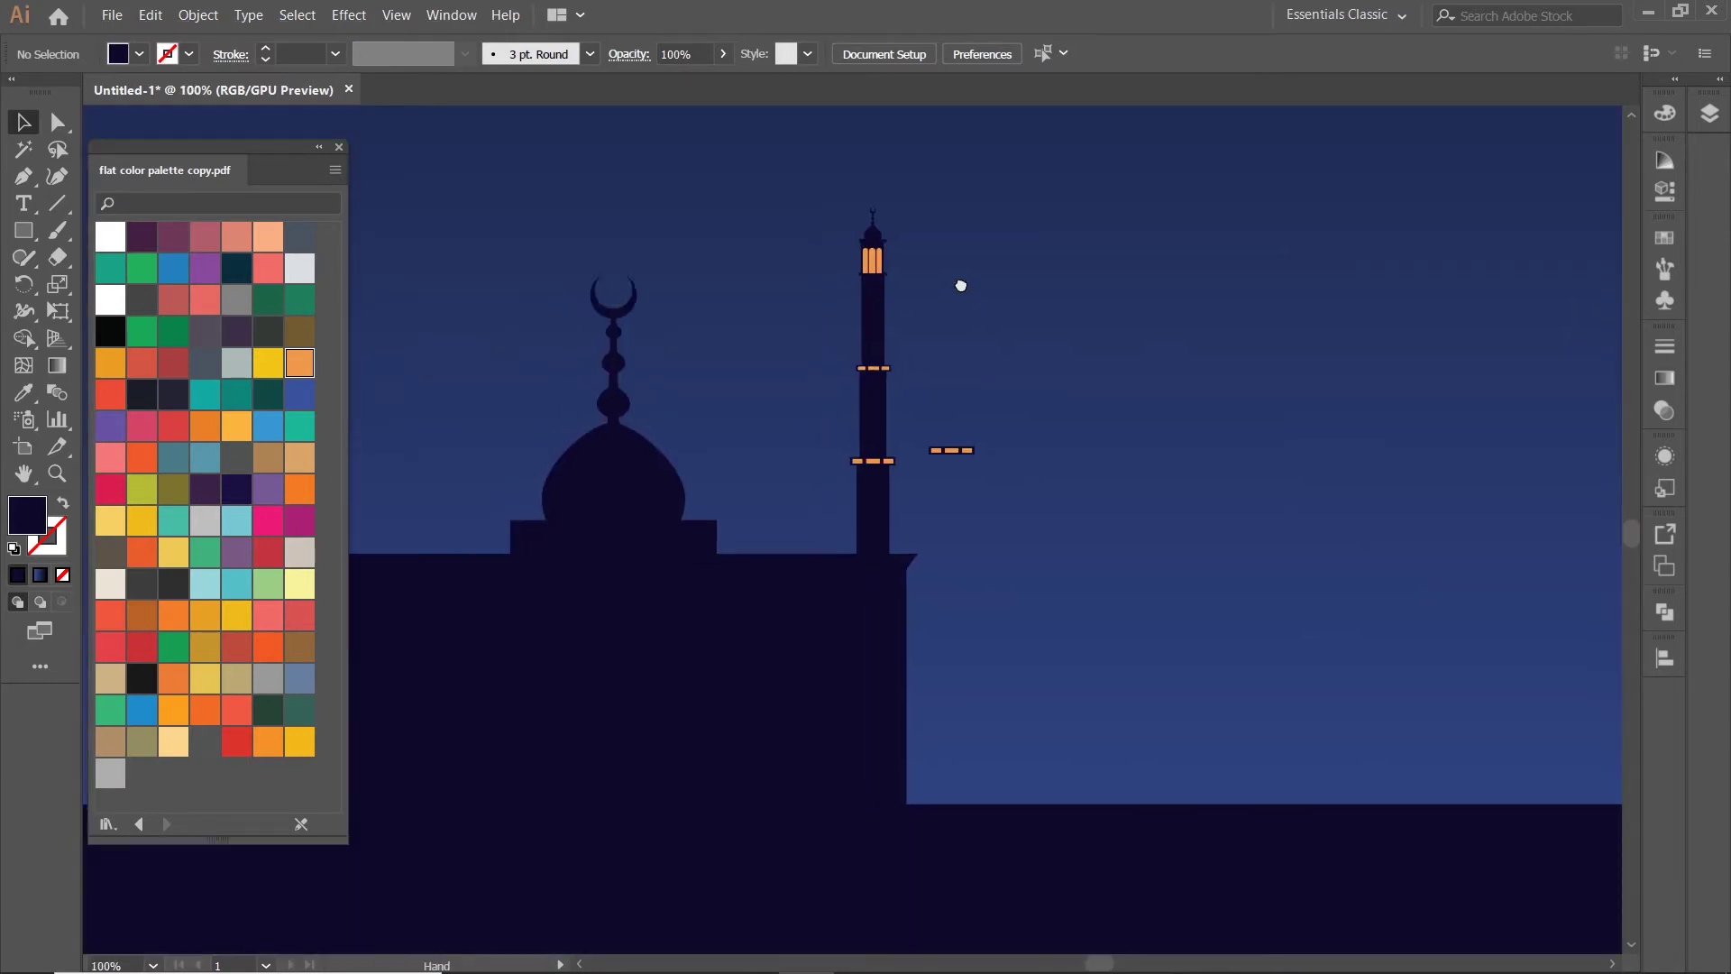
scroll(878, 233, "up", 3)
right_click(831, 221)
key("Escape")
left_click_drag(829, 233, 1027, 261)
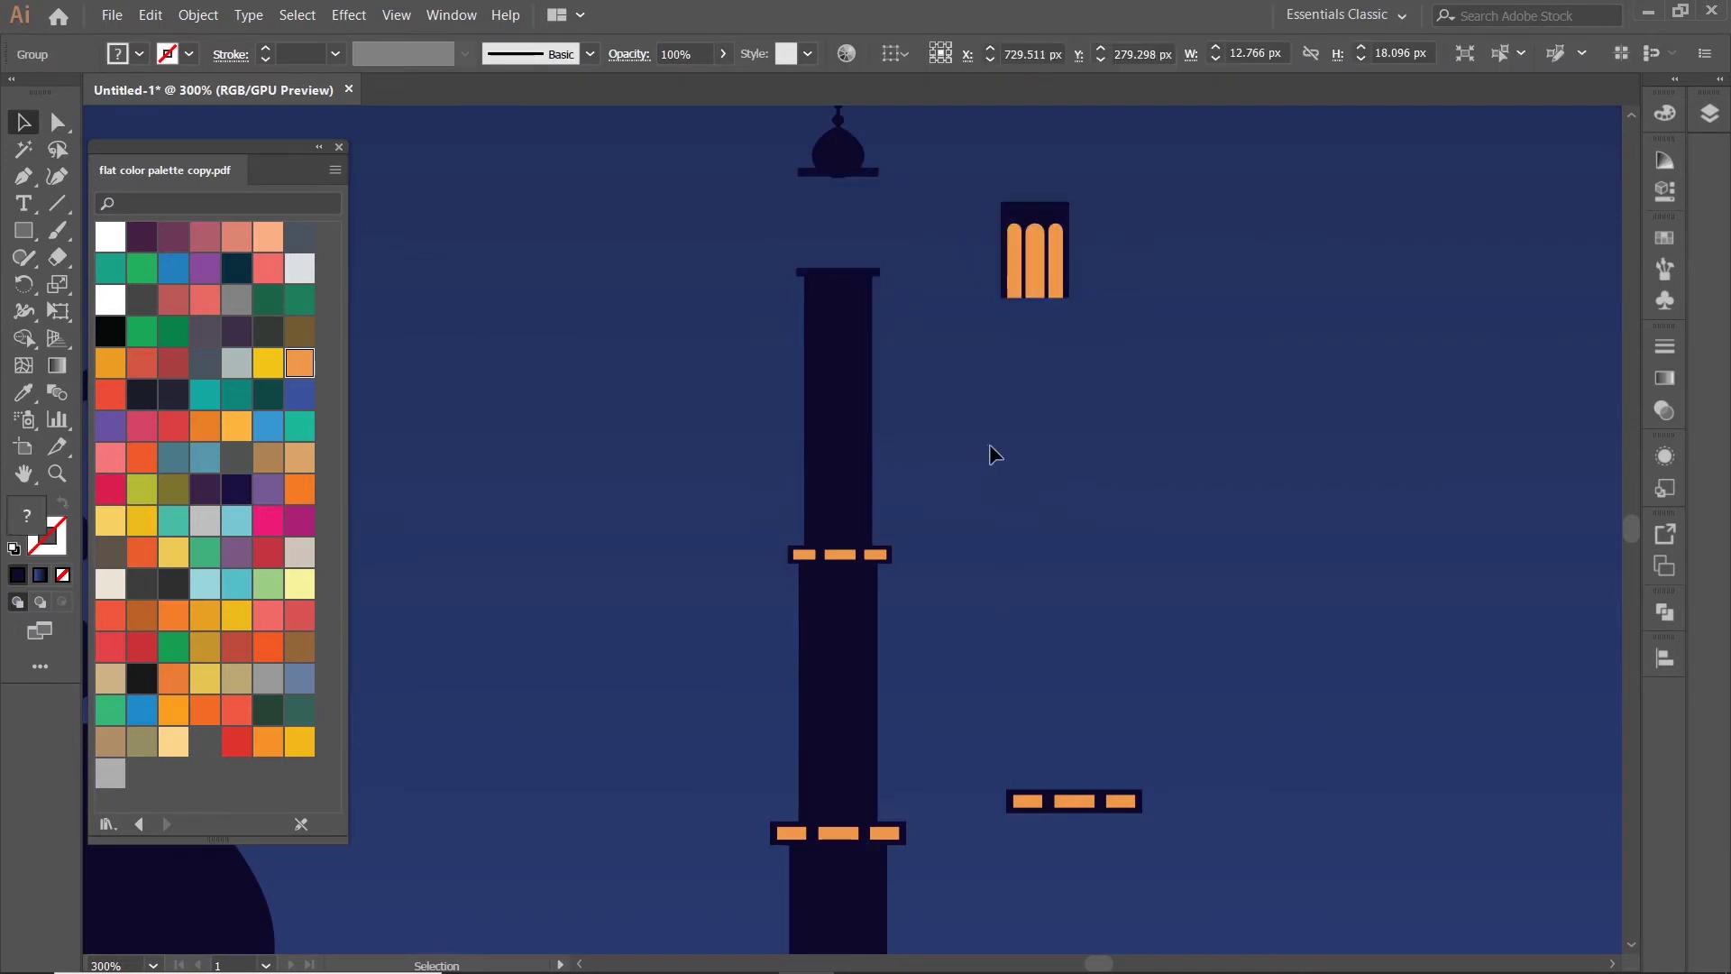
- Ungroup the right orange bar group
left_click_drag(986, 708, 1187, 895)
left_click(1076, 861)
scroll(1064, 852, "up", 2)
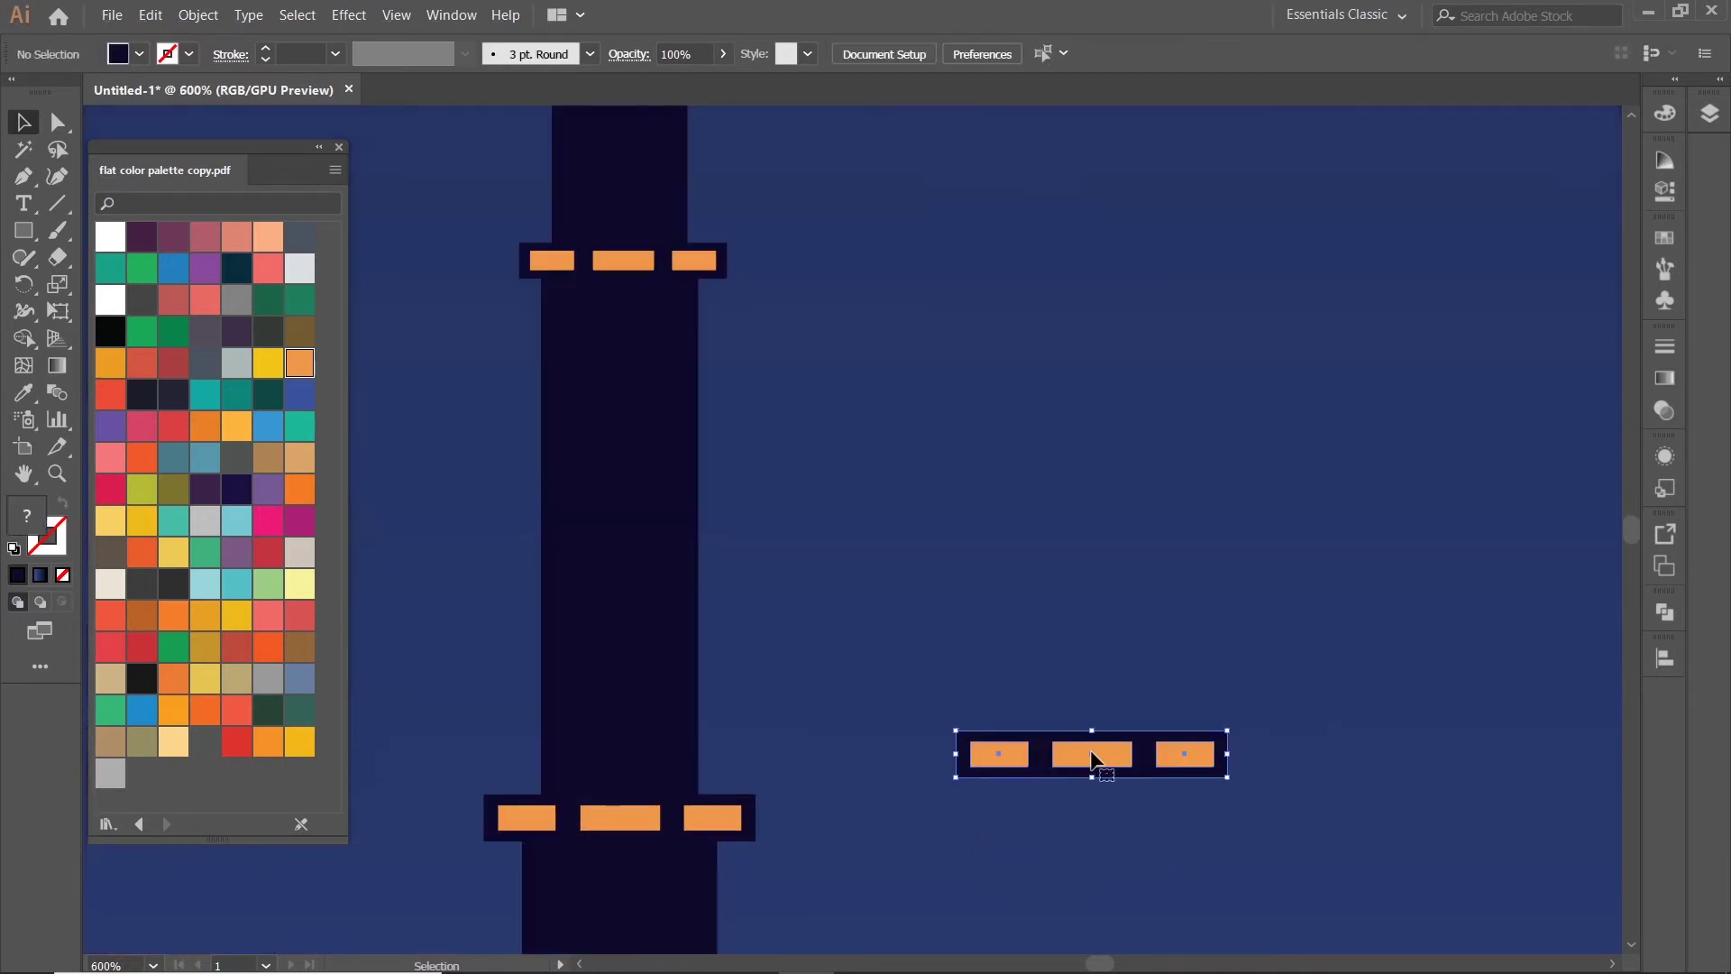
right_click(1092, 768)
left_click(1140, 599)
scroll(1190, 857, "up", 2)
- Resize the right orange rectangle, delete the left one, and nudge the remaining bar right
left_click(1127, 637)
left_click_drag(1127, 636, 805, 647)
left_click(822, 642)
key("Delete")
left_click(1197, 643)
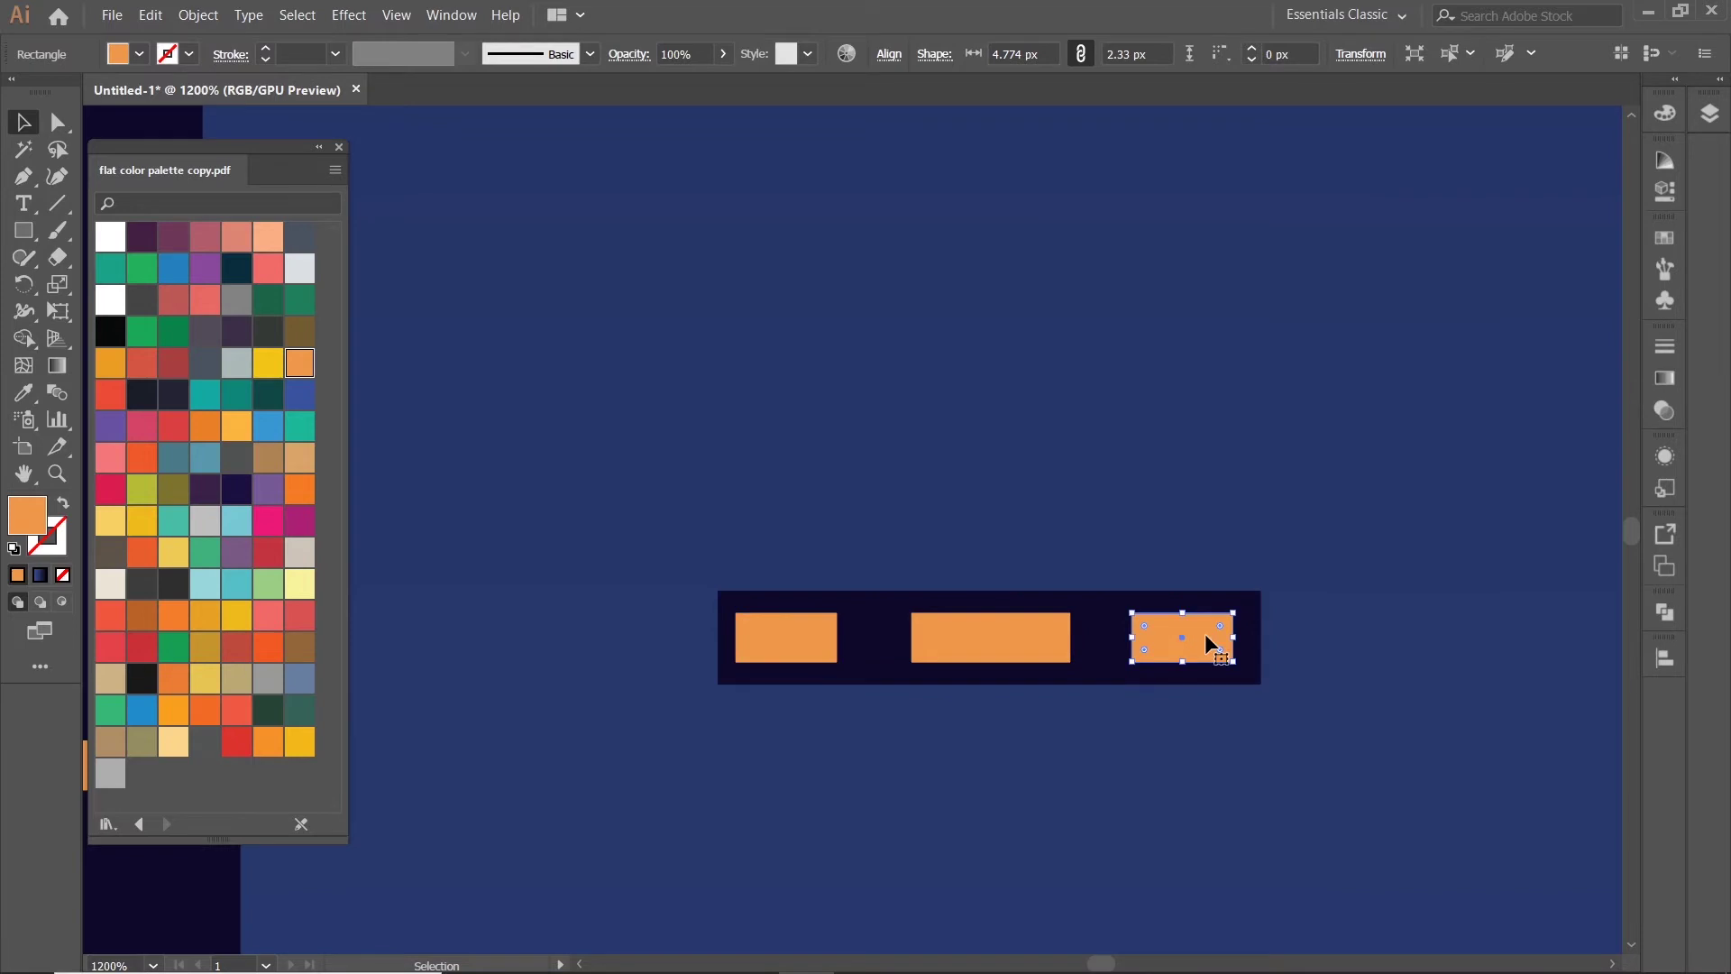
left_click_drag(1204, 633, 1213, 639)
left_click(795, 786)
- Group the reworked orange bar pieces and delete the old lower minaret bar group
scroll(844, 766, "down", 6)
scroll(759, 700, "up", 3)
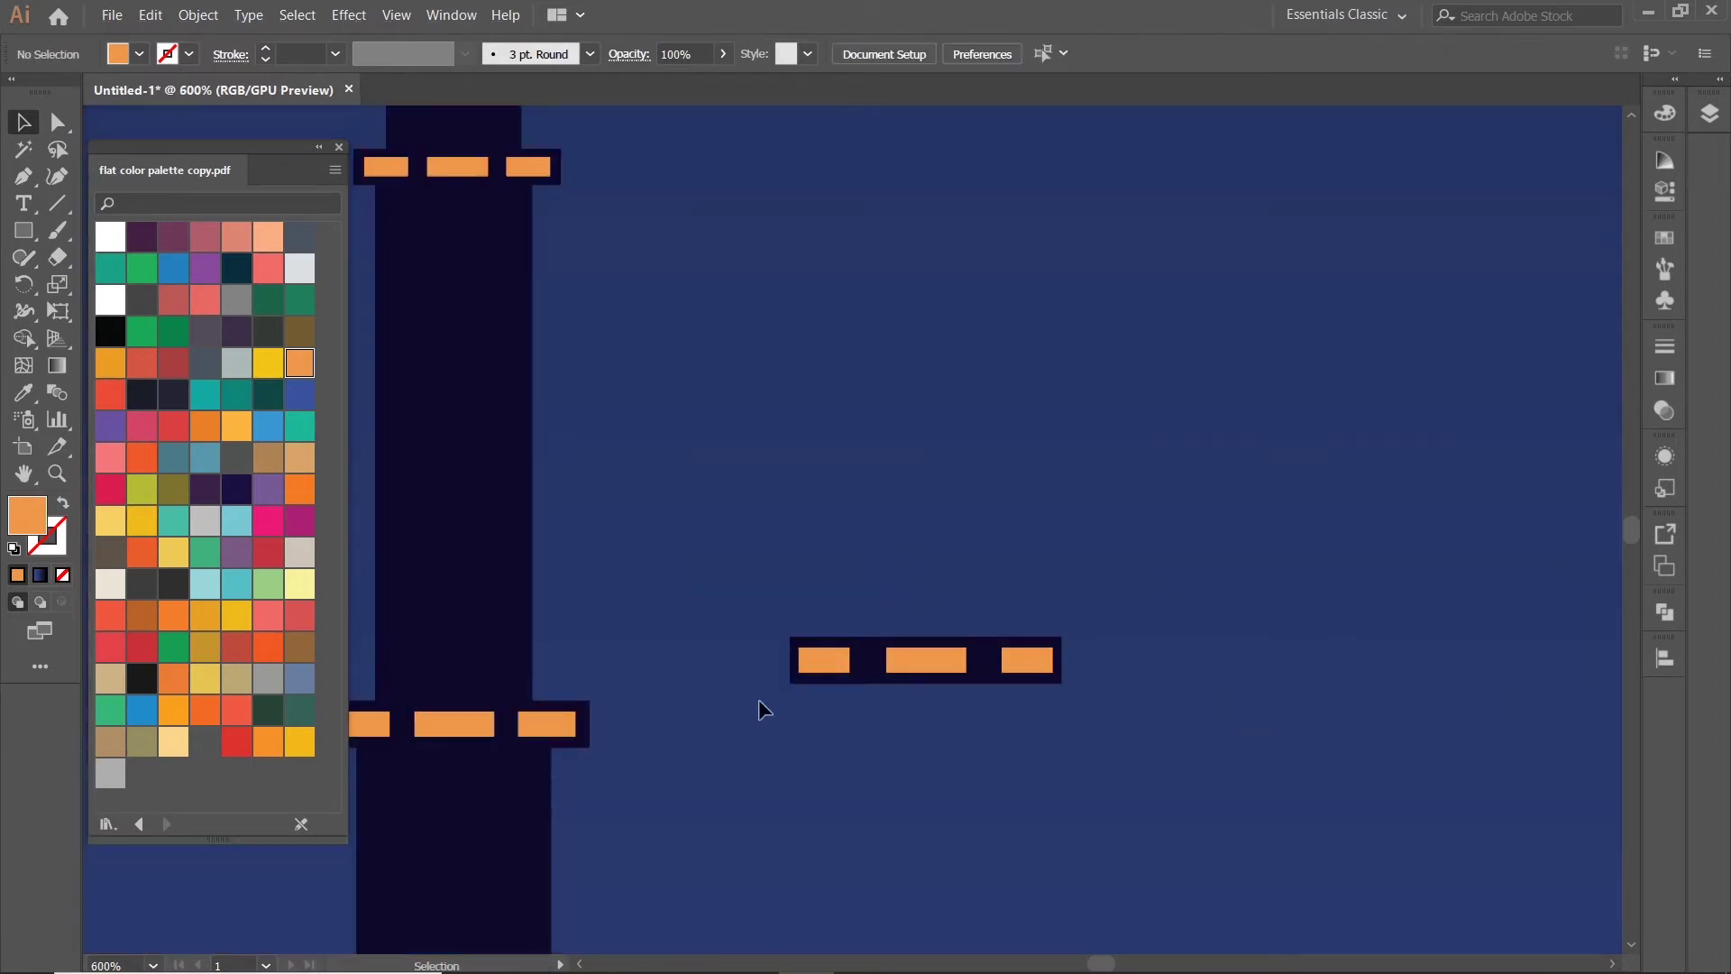
left_click(1009, 663)
right_click(1008, 665)
scroll(958, 568, "down", 3)
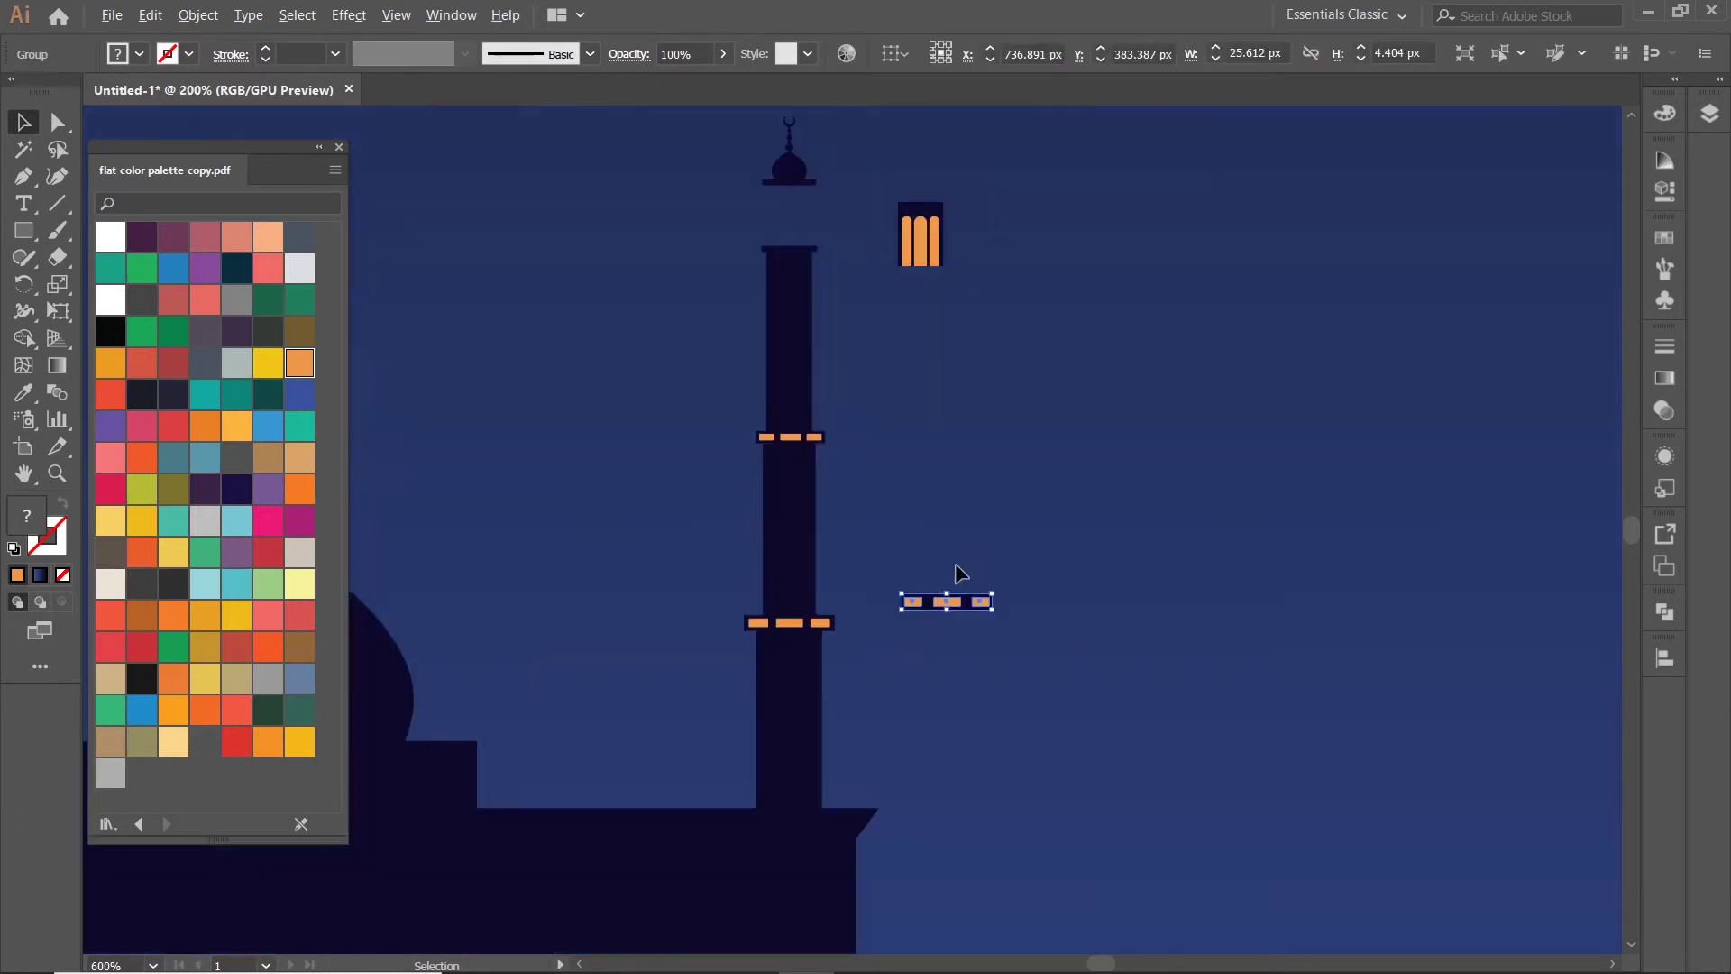
scroll(955, 563, "up", 2)
left_click(942, 532)
key("Delete")
- Place the new orange bar group on the lower minaret shaft and fine-tune its position
left_click(1214, 496)
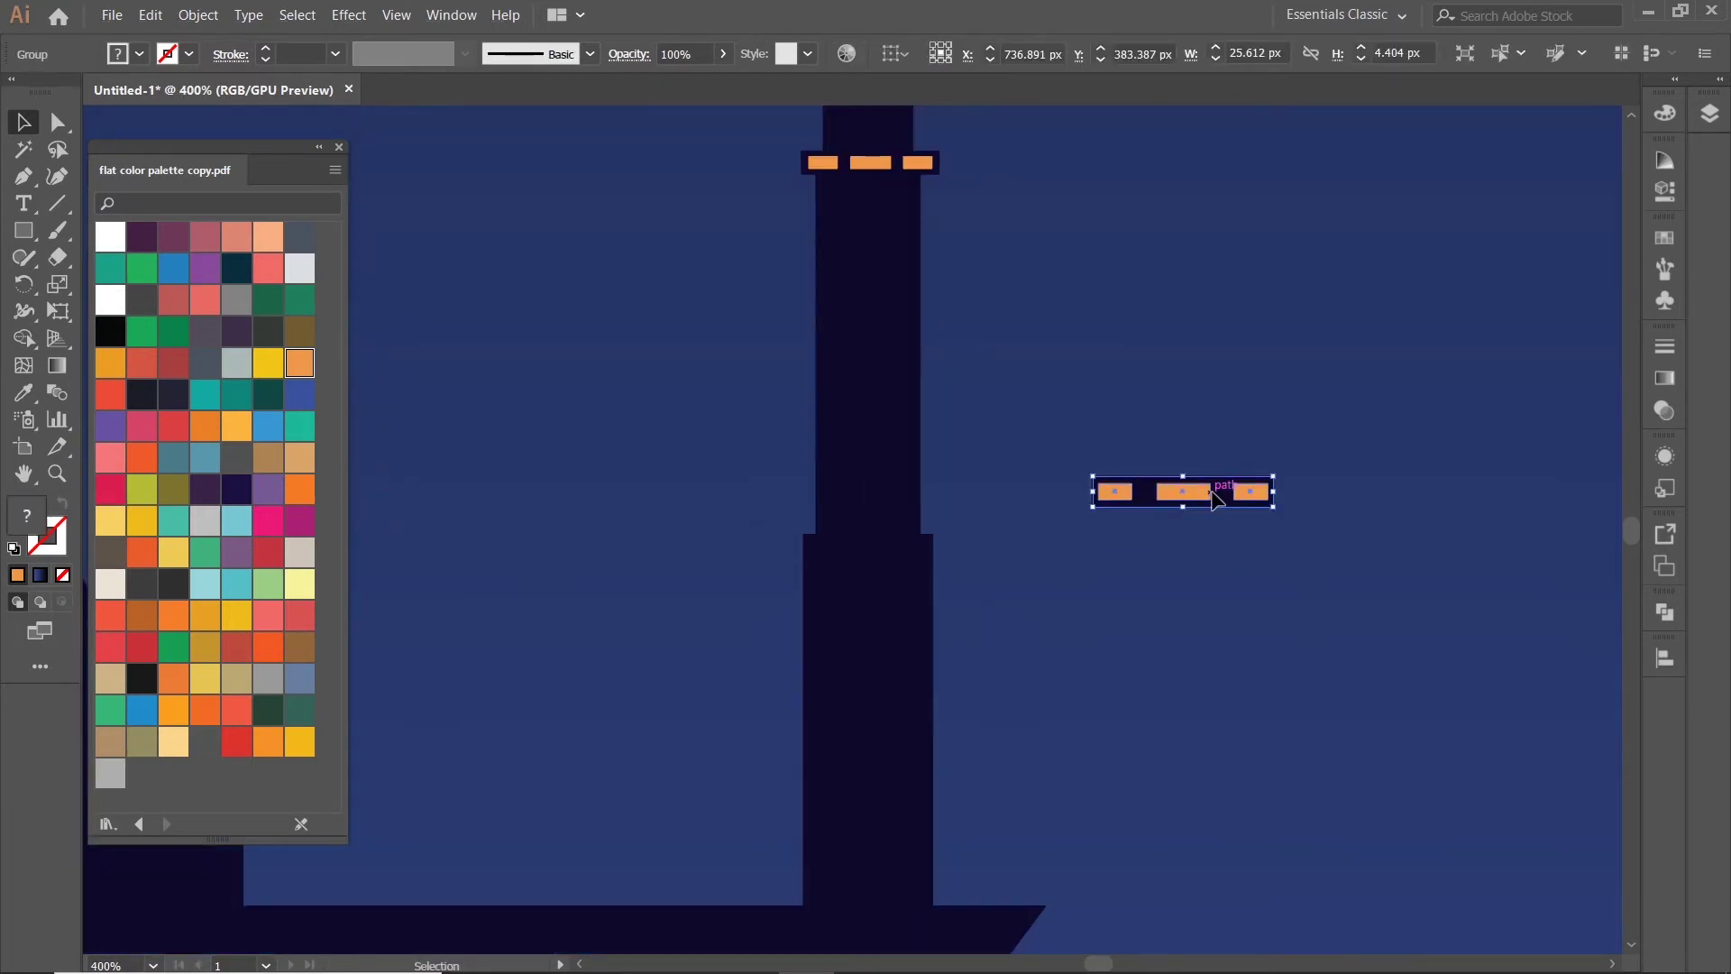
left_click_drag(1214, 497, 893, 536)
left_click(1067, 533)
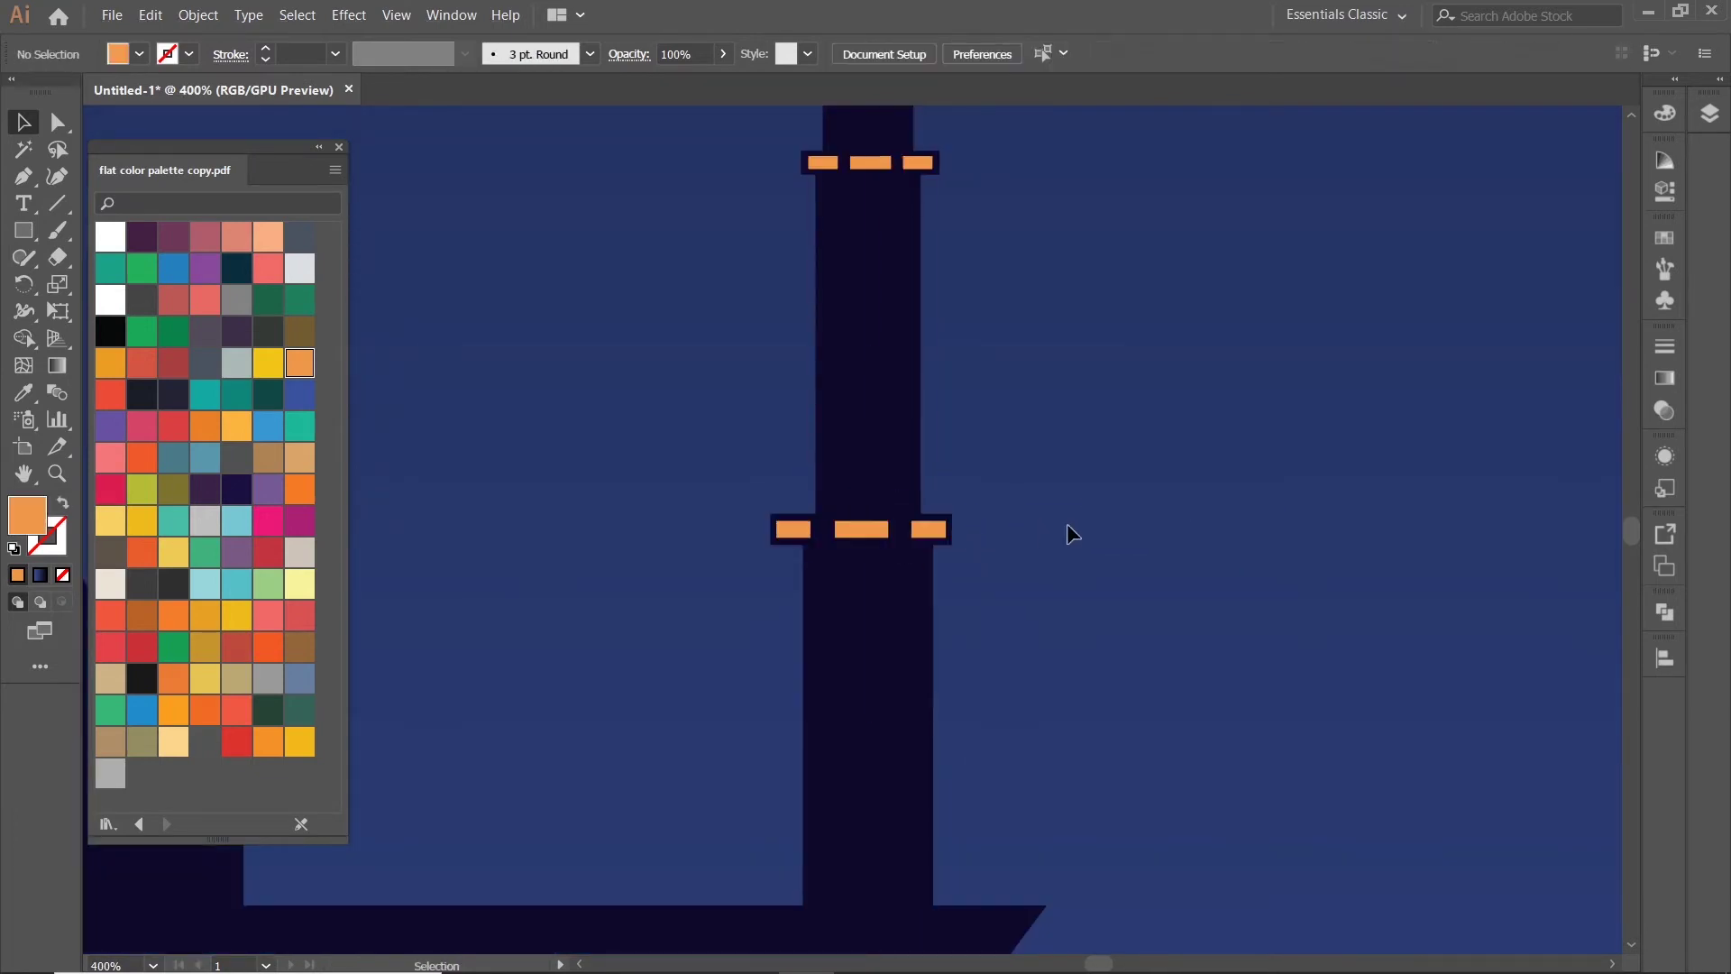
scroll(1070, 533, "down", 3)
scroll(1036, 532, "up", 4)
left_click_drag(1050, 498, 1050, 505)
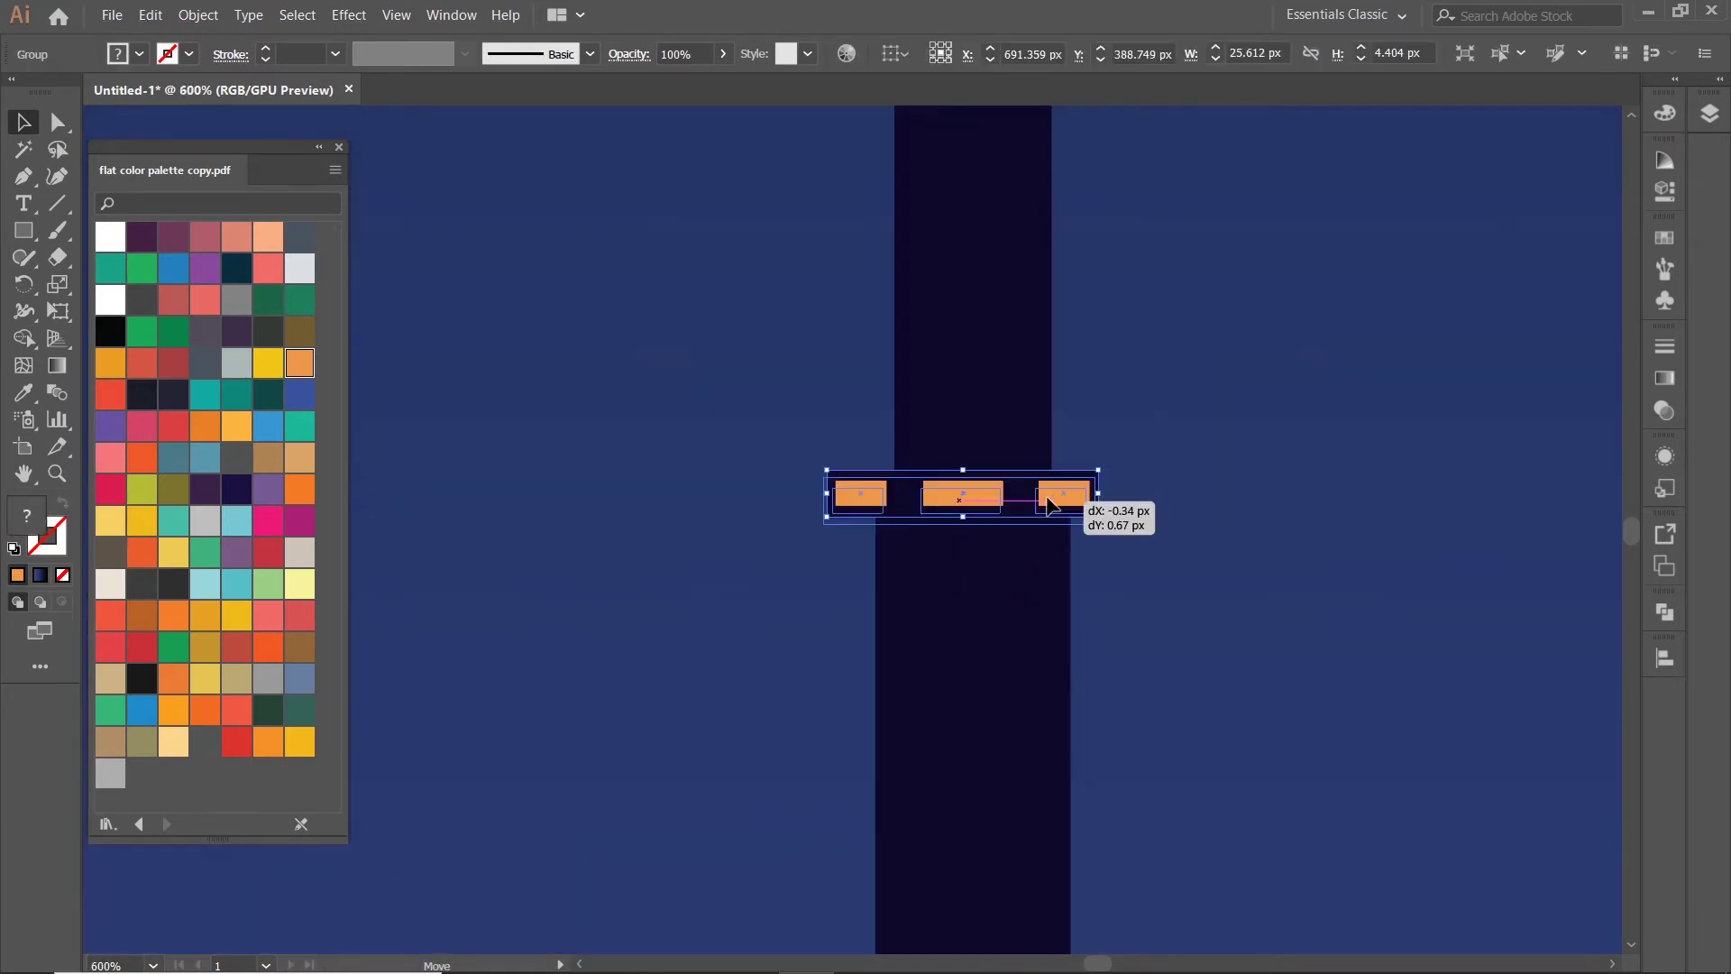
left_click(1199, 580)
- Ungroup the arch window and pull the orange arches out of their dark frame, narrowing them
scroll(1172, 559, "down", 5)
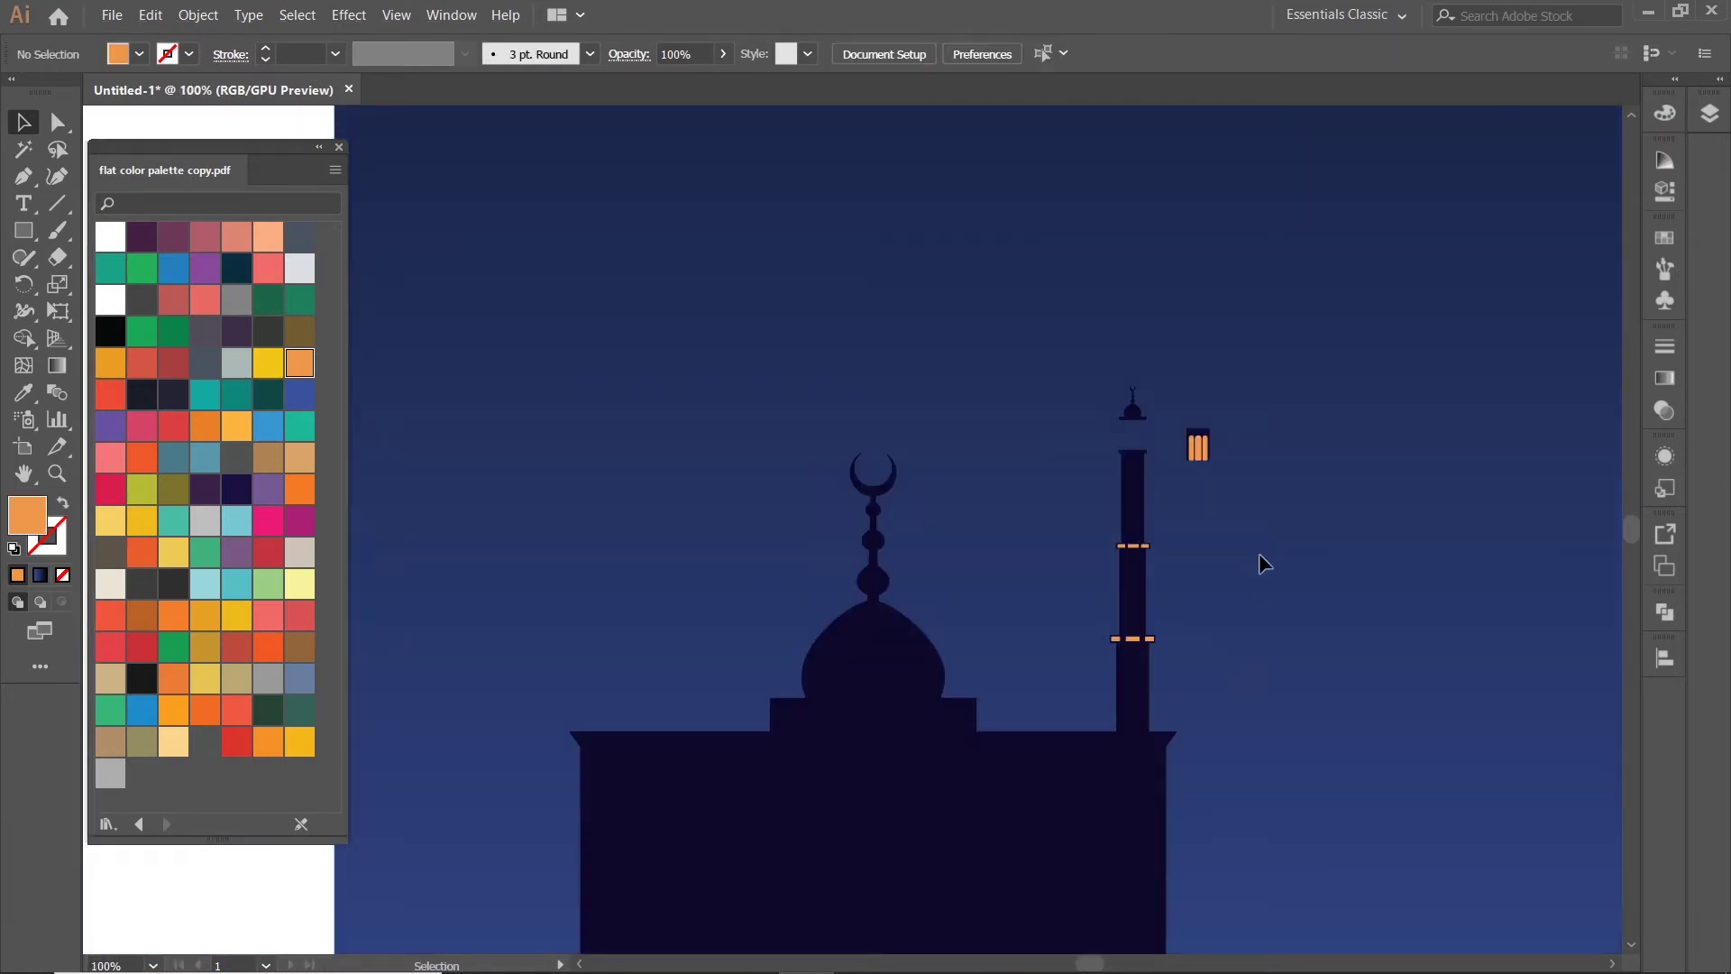
scroll(1123, 597, "up", 2)
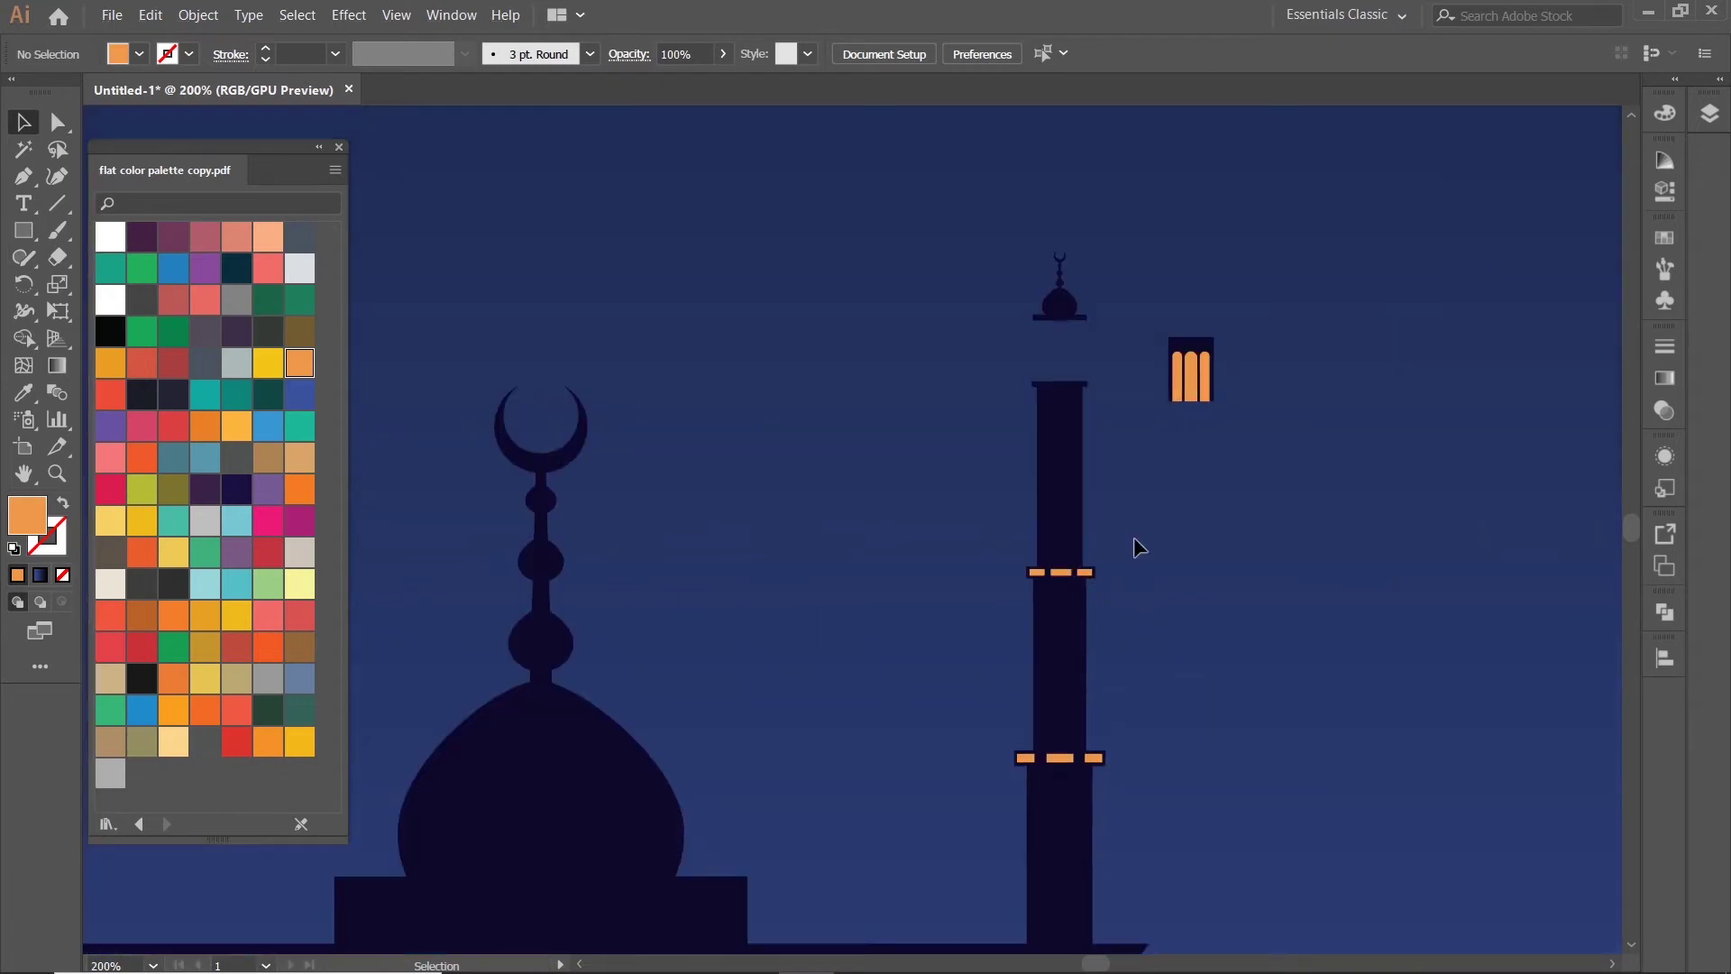
scroll(1191, 390, "up", 3)
right_click(1188, 380)
left_click(1282, 396)
scroll(1282, 397, "up", 2)
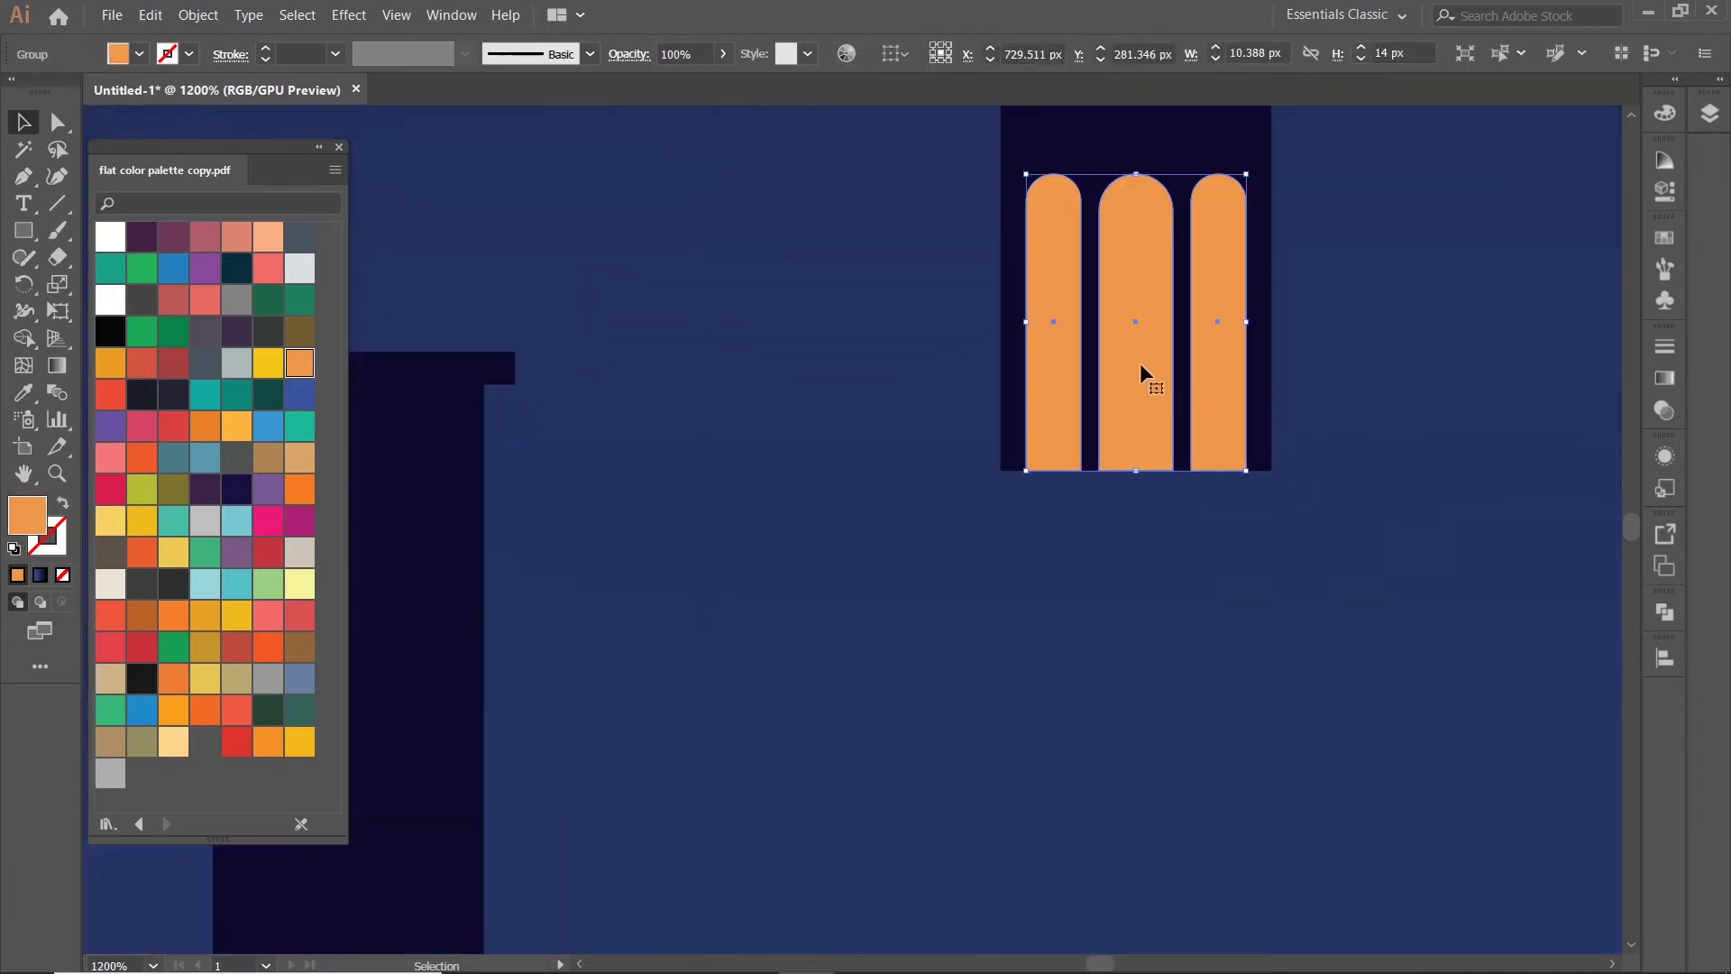
mouse_move(1139, 375)
left_mouse_down()
mouse_move(965, 622)
mouse_move(939, 622)
left_mouse_up()
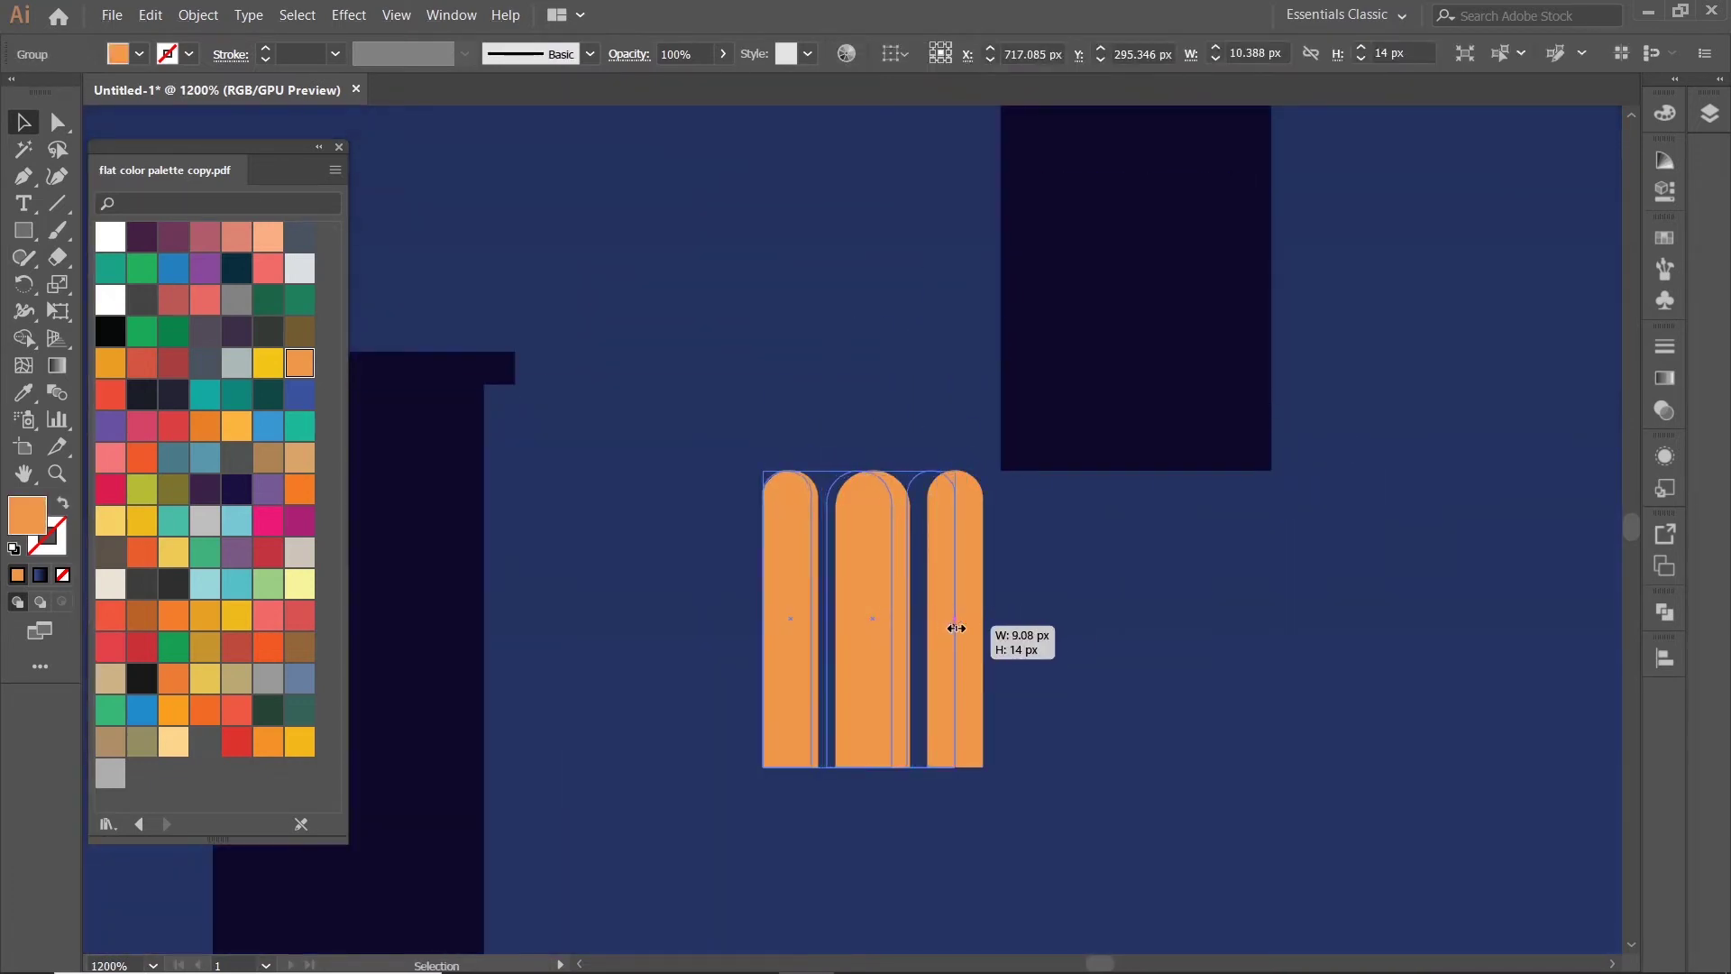
left_click(975, 627)
- Spread the outer arches slightly apart and regroup the three orange arches
right_click(925, 622)
left_click(1011, 664)
left_click(937, 668)
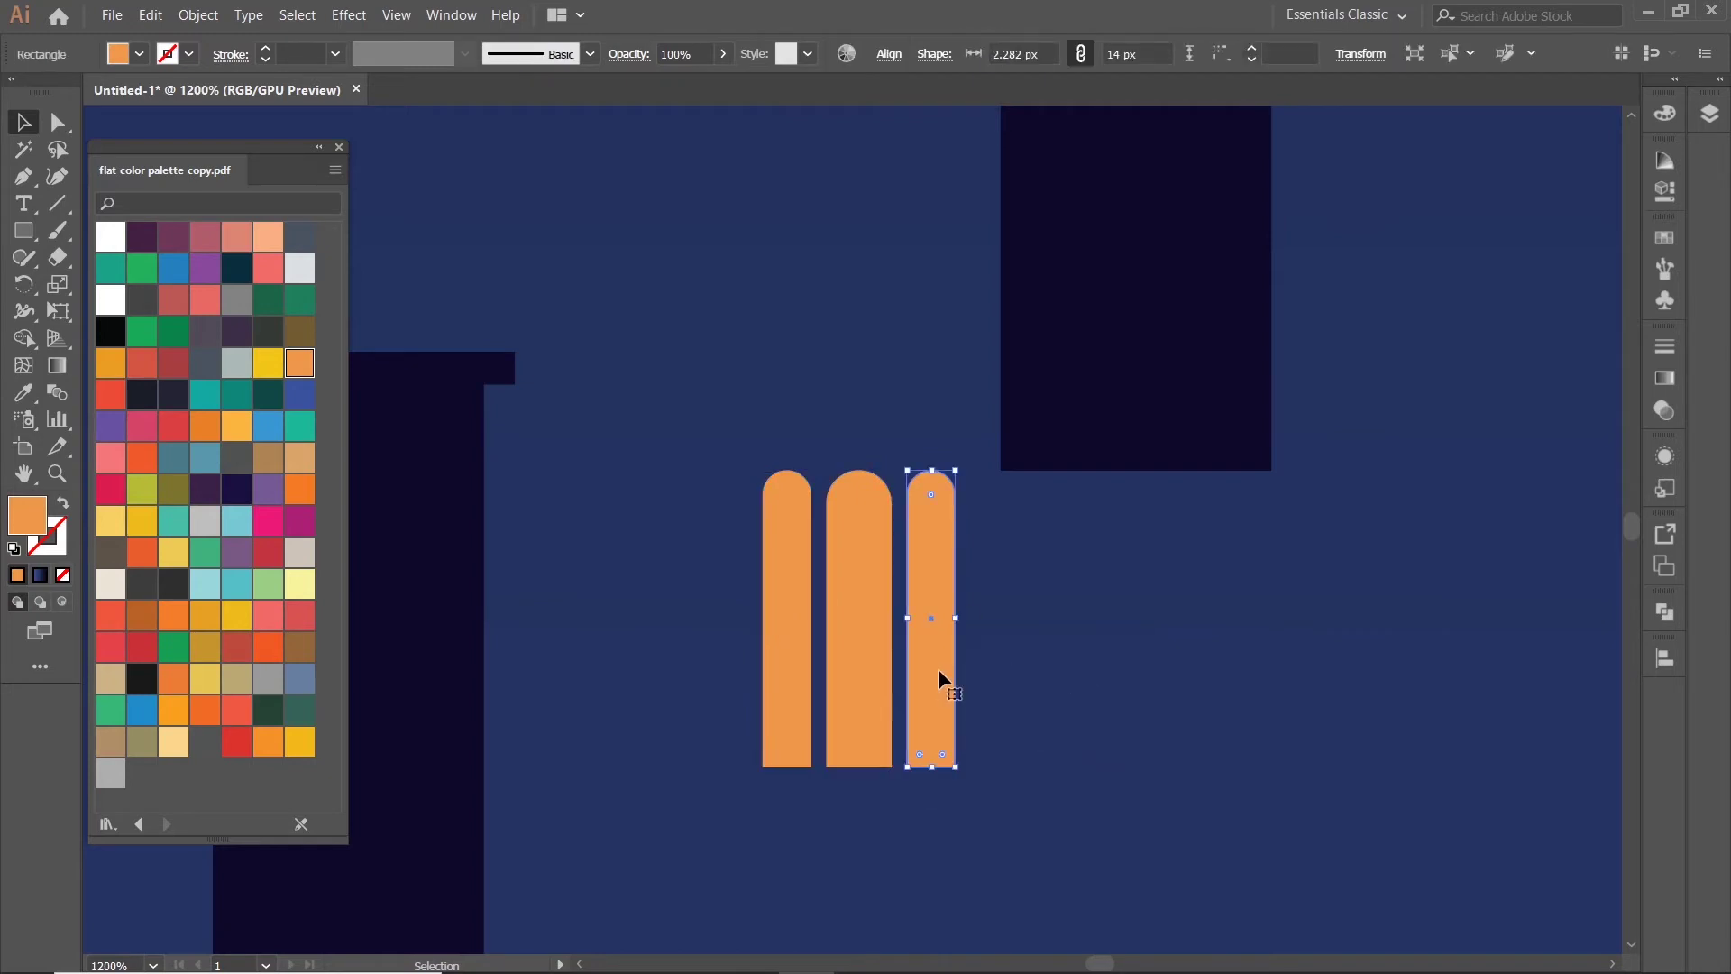
key("Right")
key("Right")
left_click(802, 681)
key("Left")
key("Left")
mouse_move(721, 814)
left_mouse_down()
mouse_move(959, 674)
mouse_move(1208, 379)
left_mouse_up()
right_click(955, 662)
left_click(991, 388)
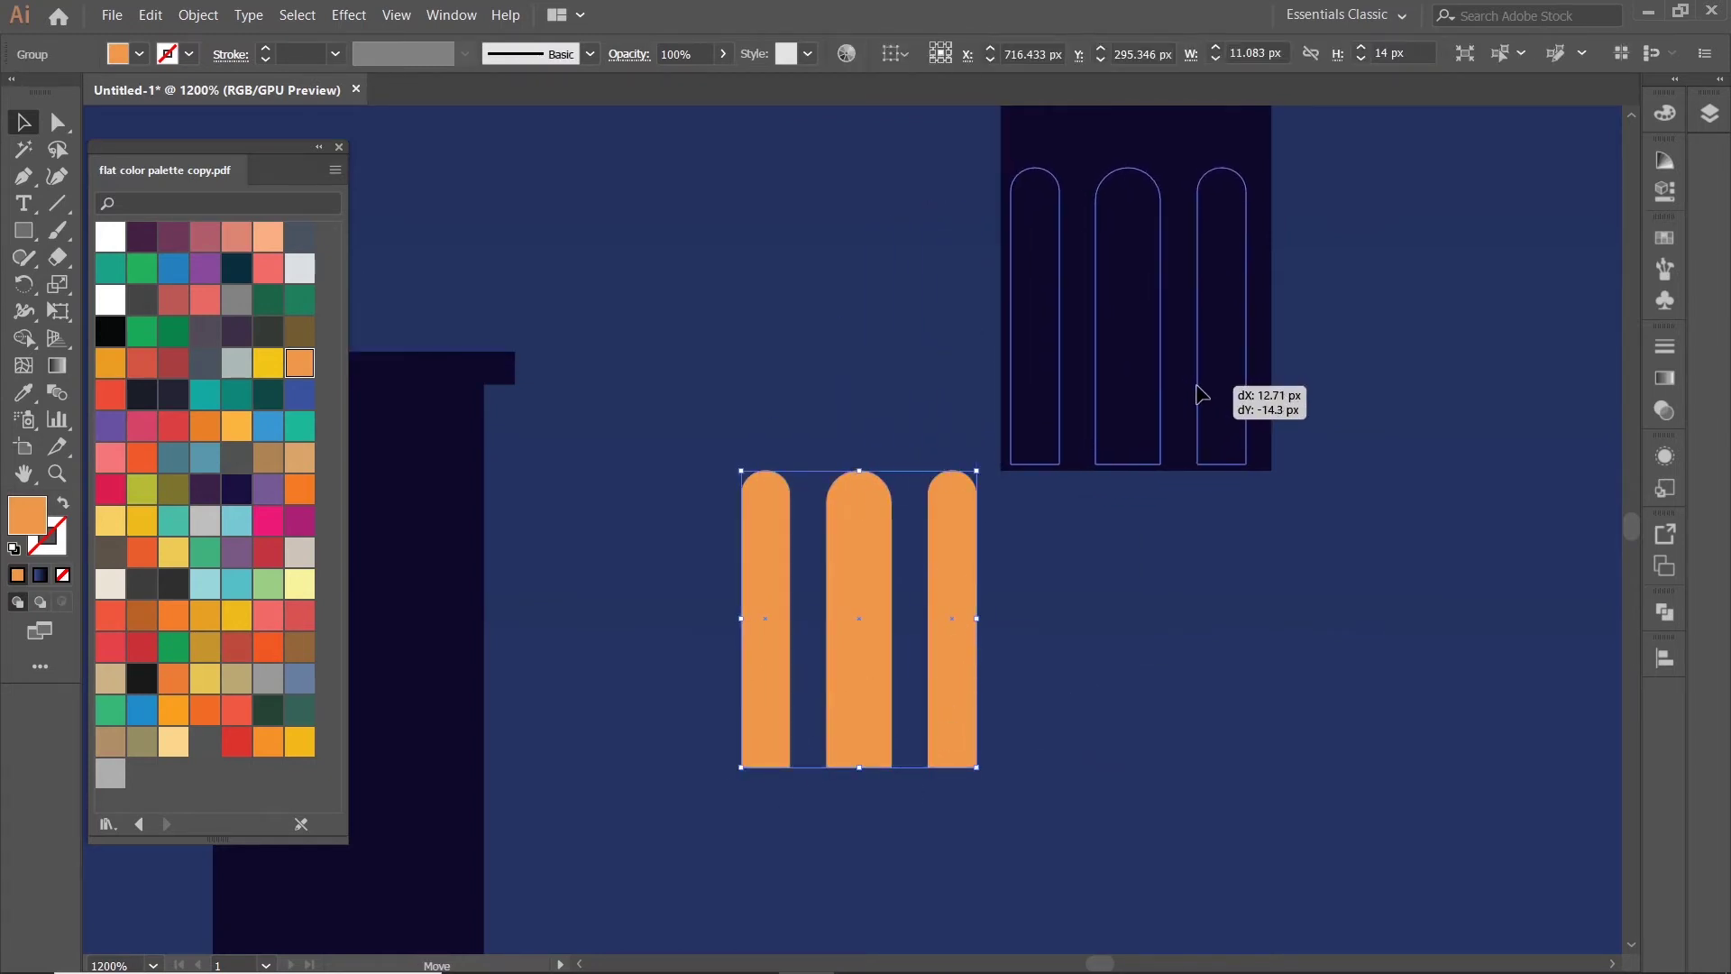
- Group the arches back inside their dark frame and move the window into the minaret top
left_click_drag(1174, 489, 1332, 401)
right_click(1176, 225)
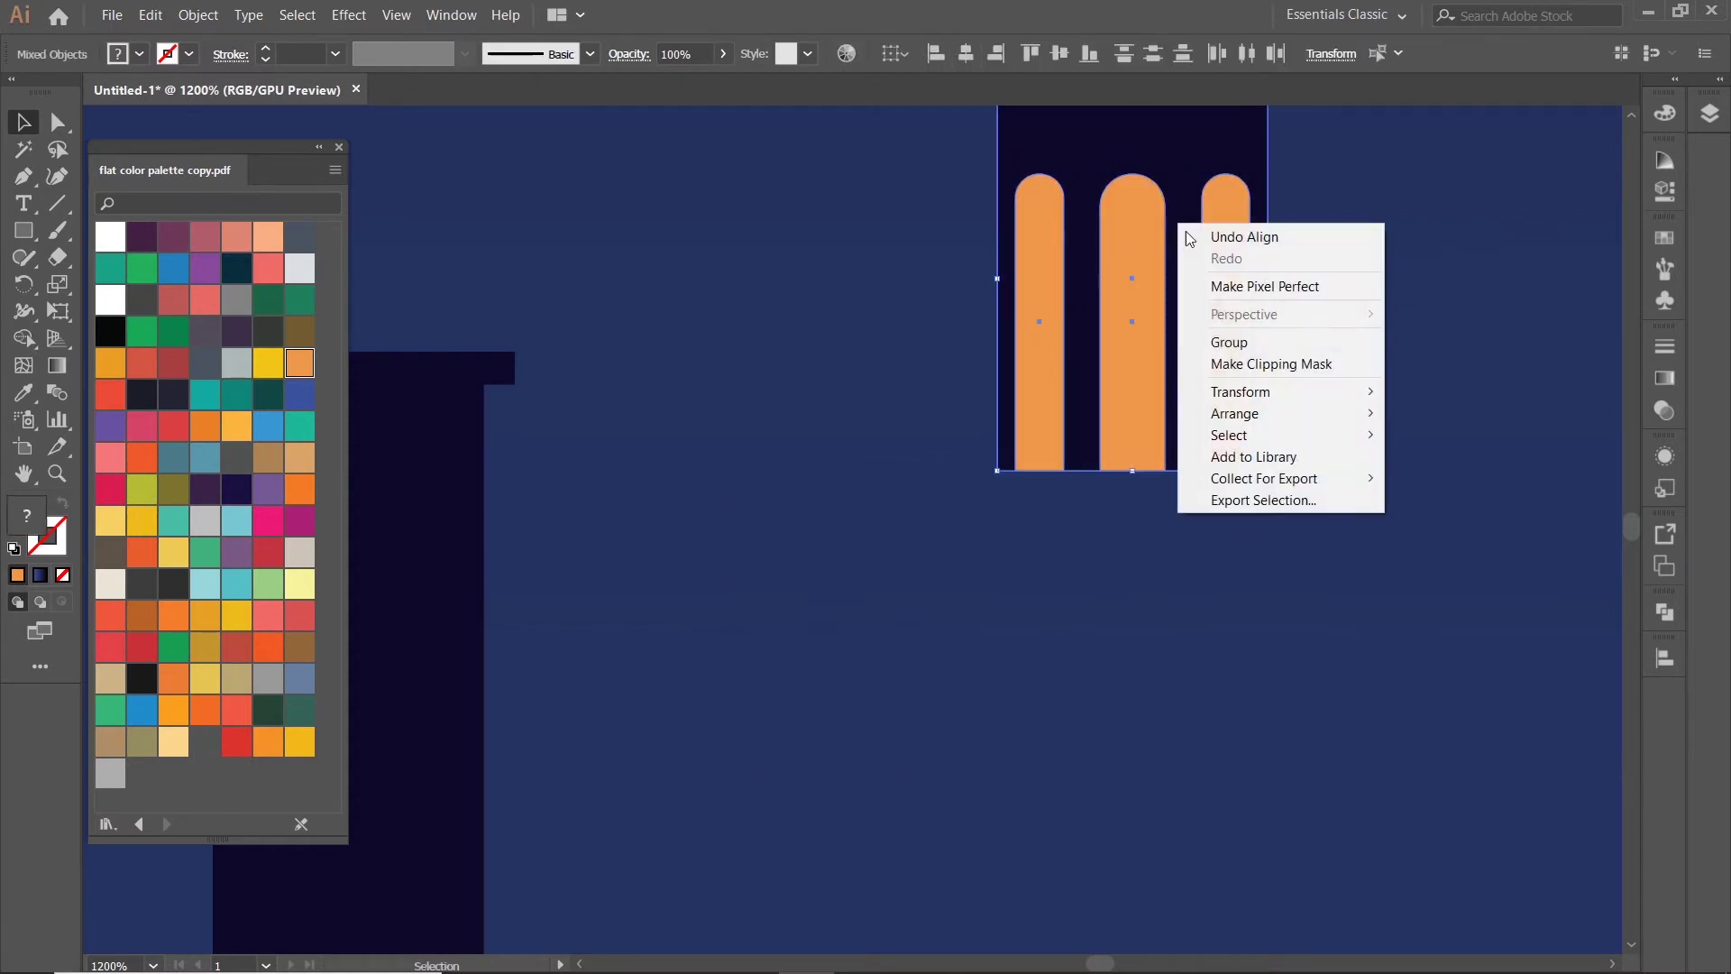
left_click(1208, 341)
scroll(814, 496, "down", 3)
left_click(811, 546)
scroll(1137, 437, "up", 2)
left_click_drag(1137, 437, 745, 378)
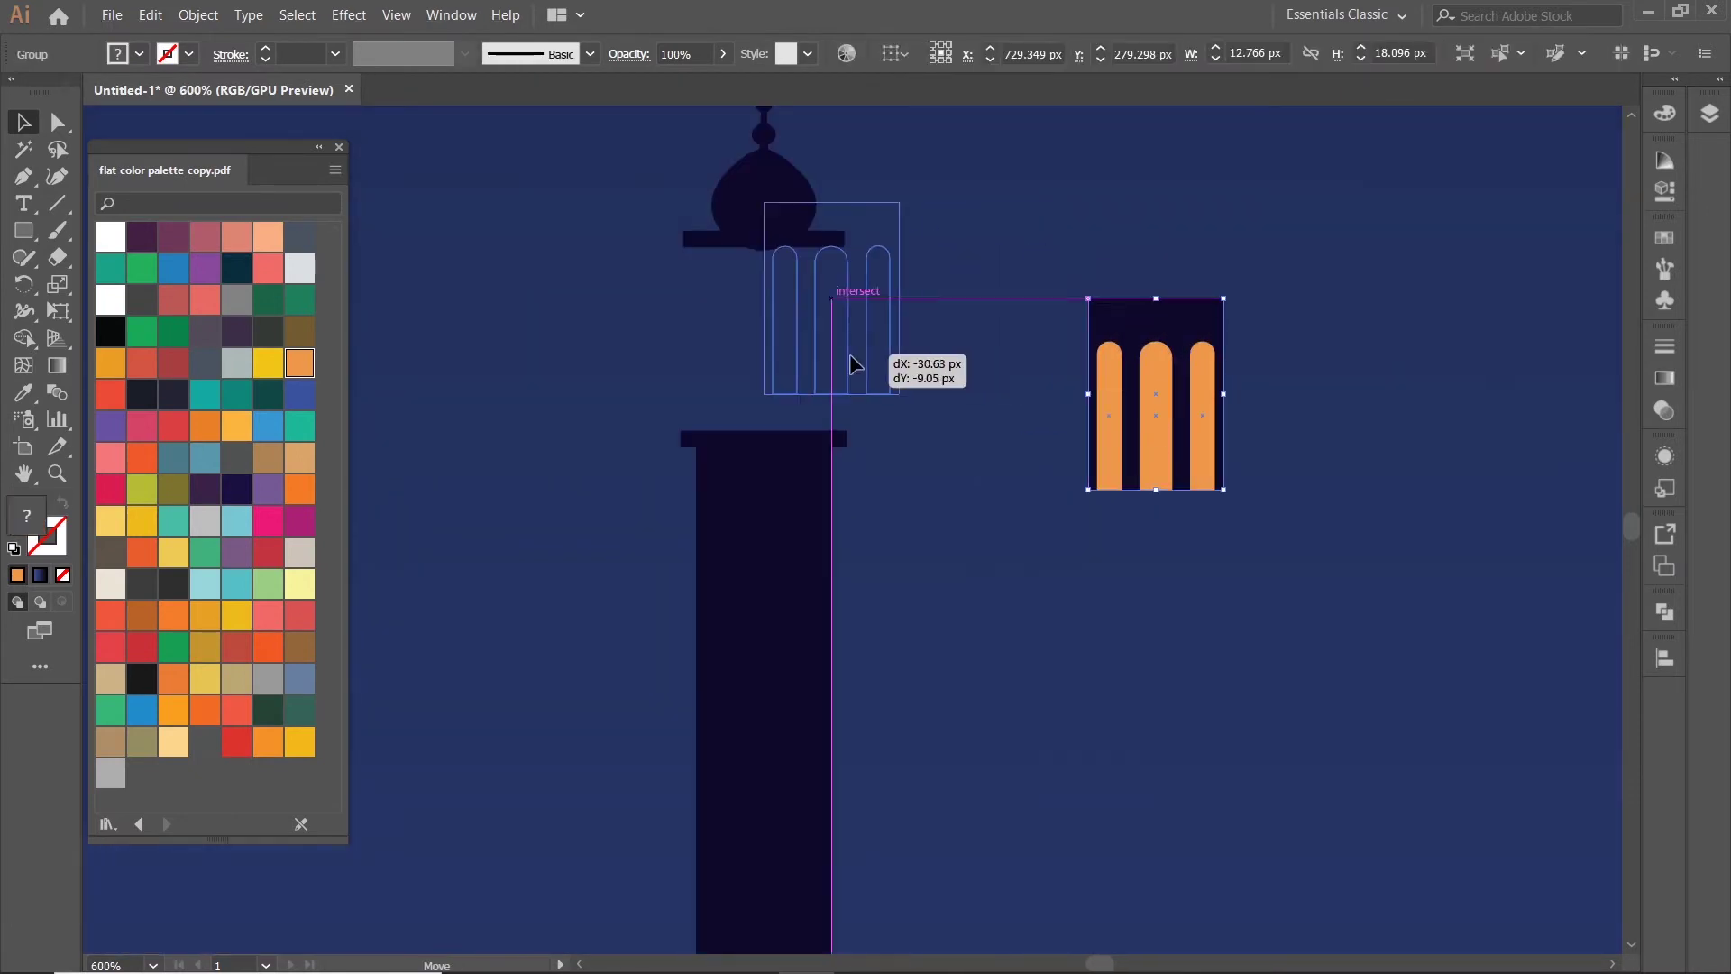
left_click(1013, 408)
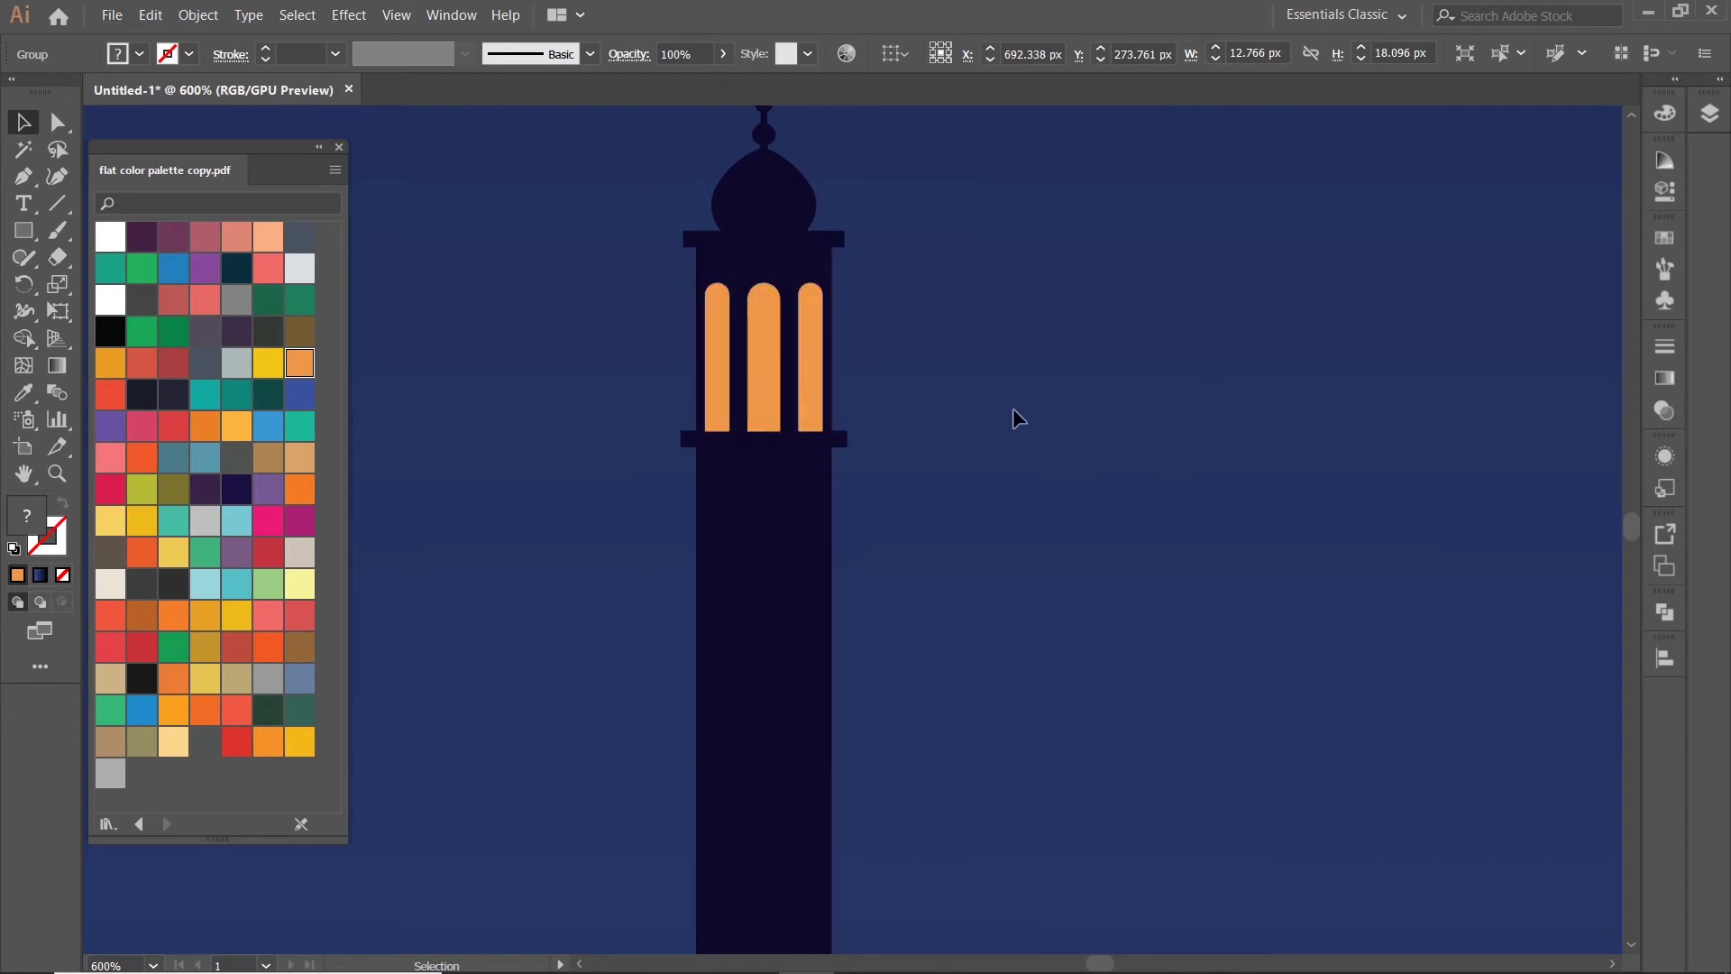
- Align all minaret parts on their horizontal centres
scroll(1013, 408, "down", 4)
left_click_drag(1112, 761, 1112, 764)
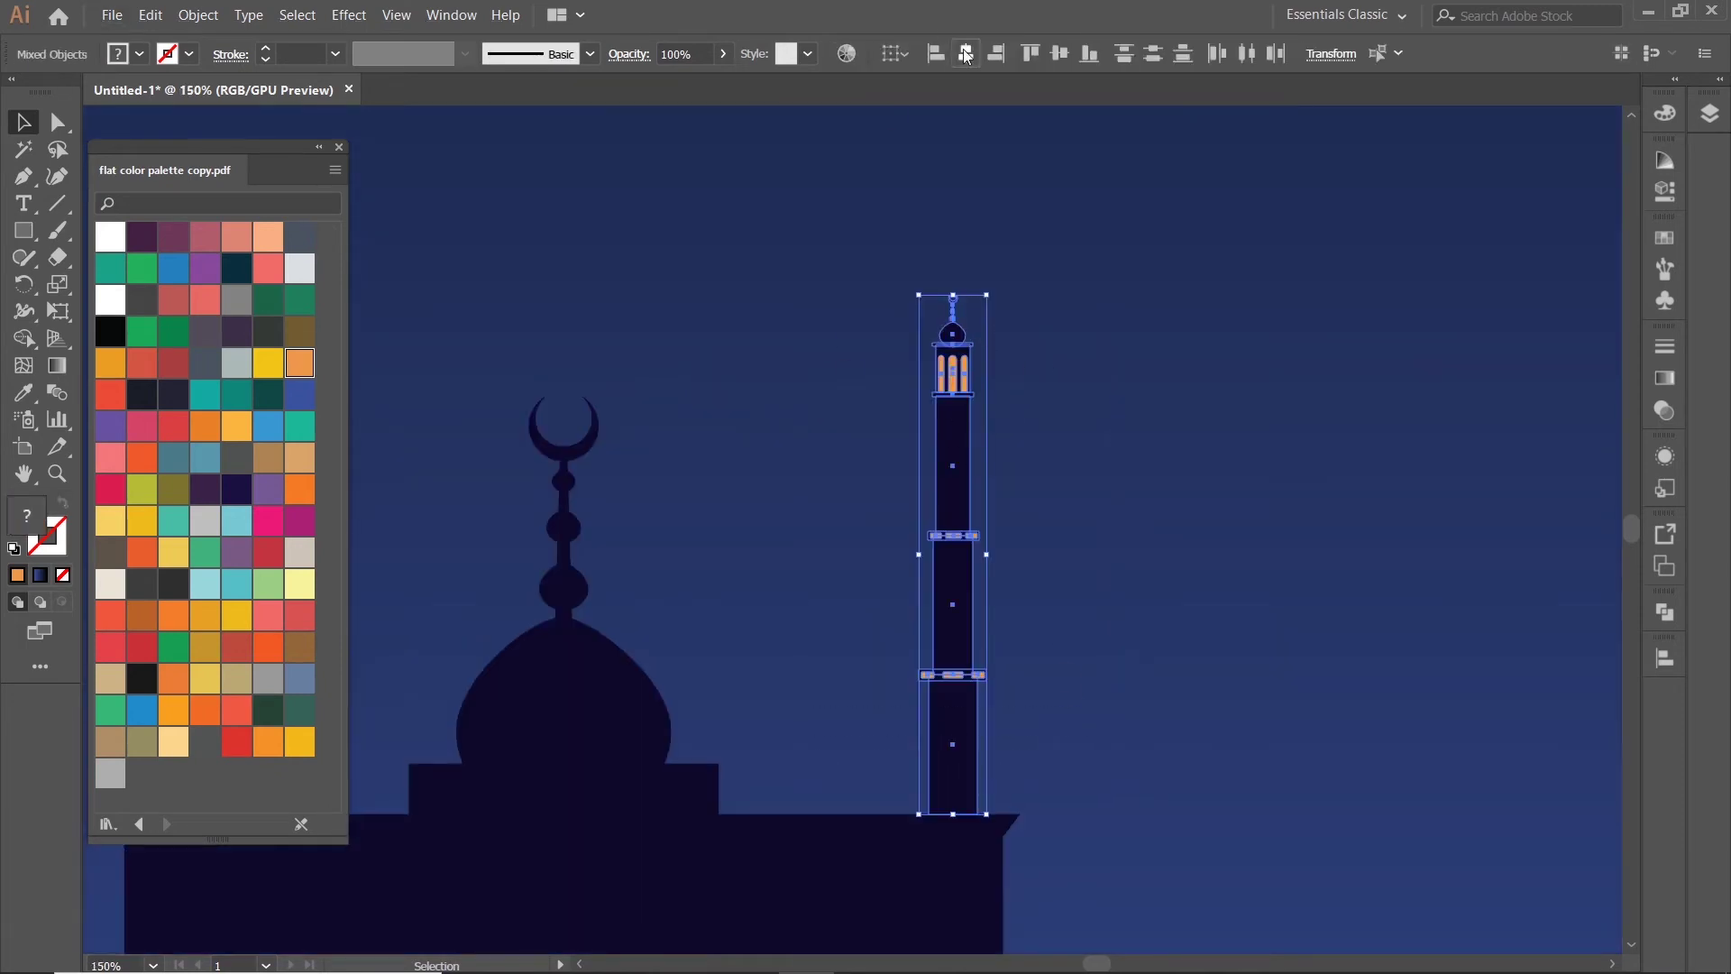
left_click(965, 55)
left_click(1129, 403)
- Zoom out to the whole mosque and group all the minaret parts together
scroll(1128, 403, "down", 4)
scroll(1083, 421, "up", 6)
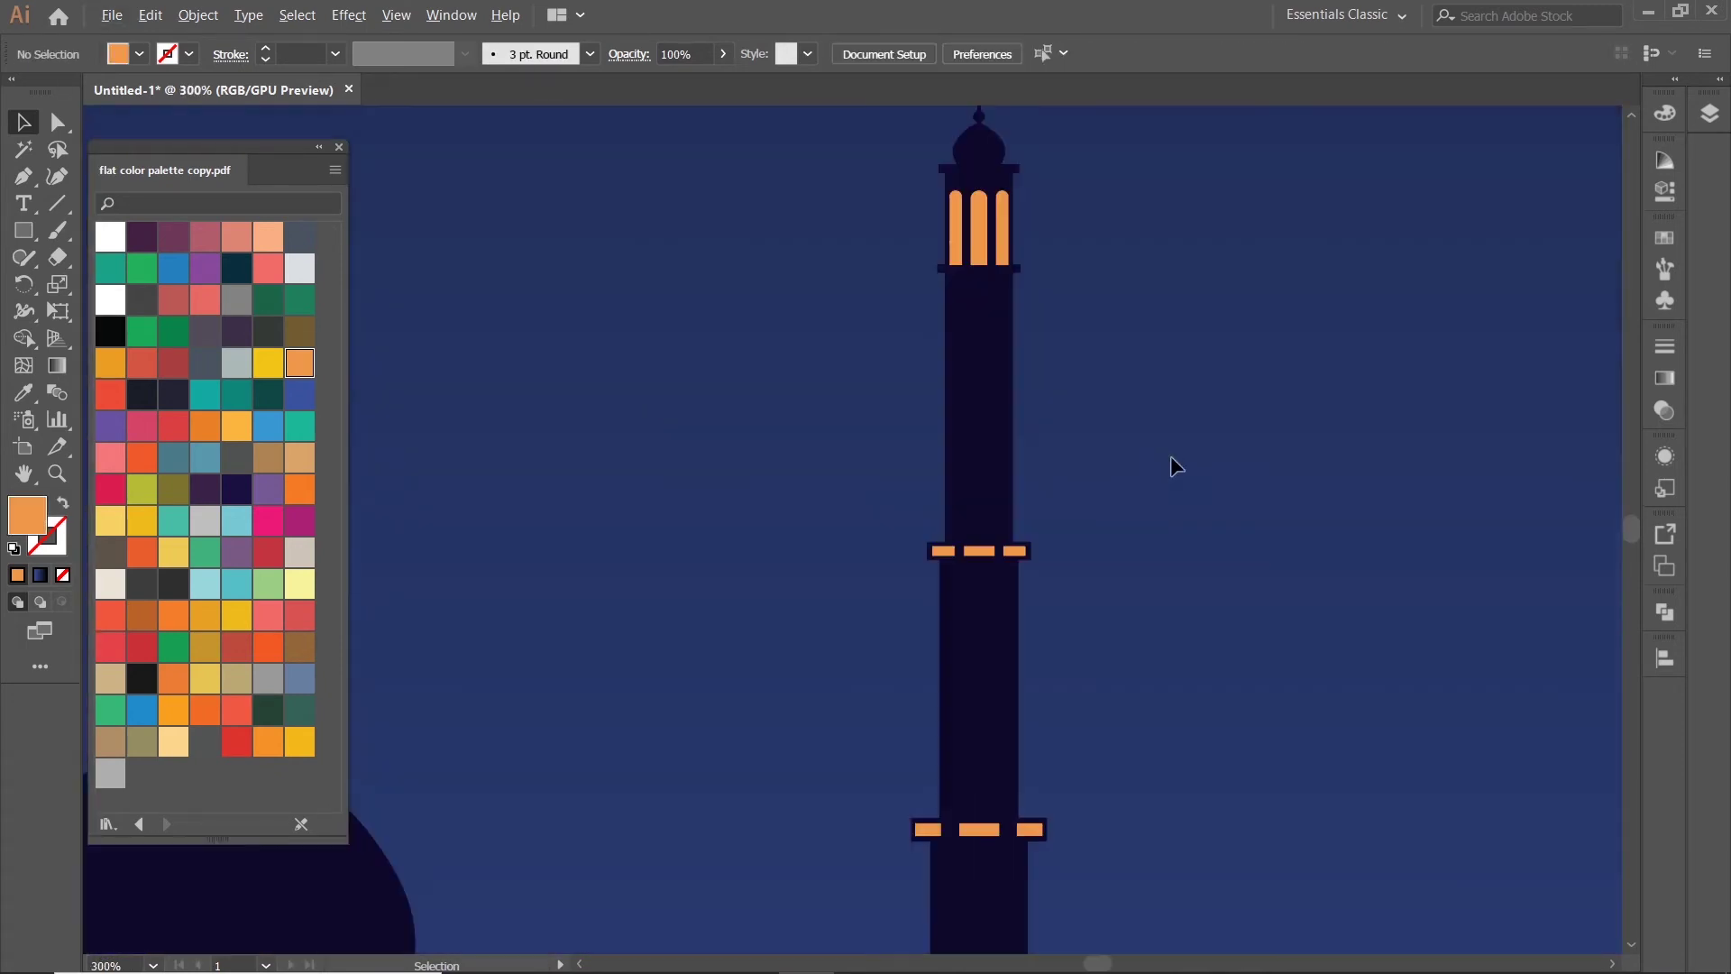
left_click_drag(1129, 566, 1144, 464)
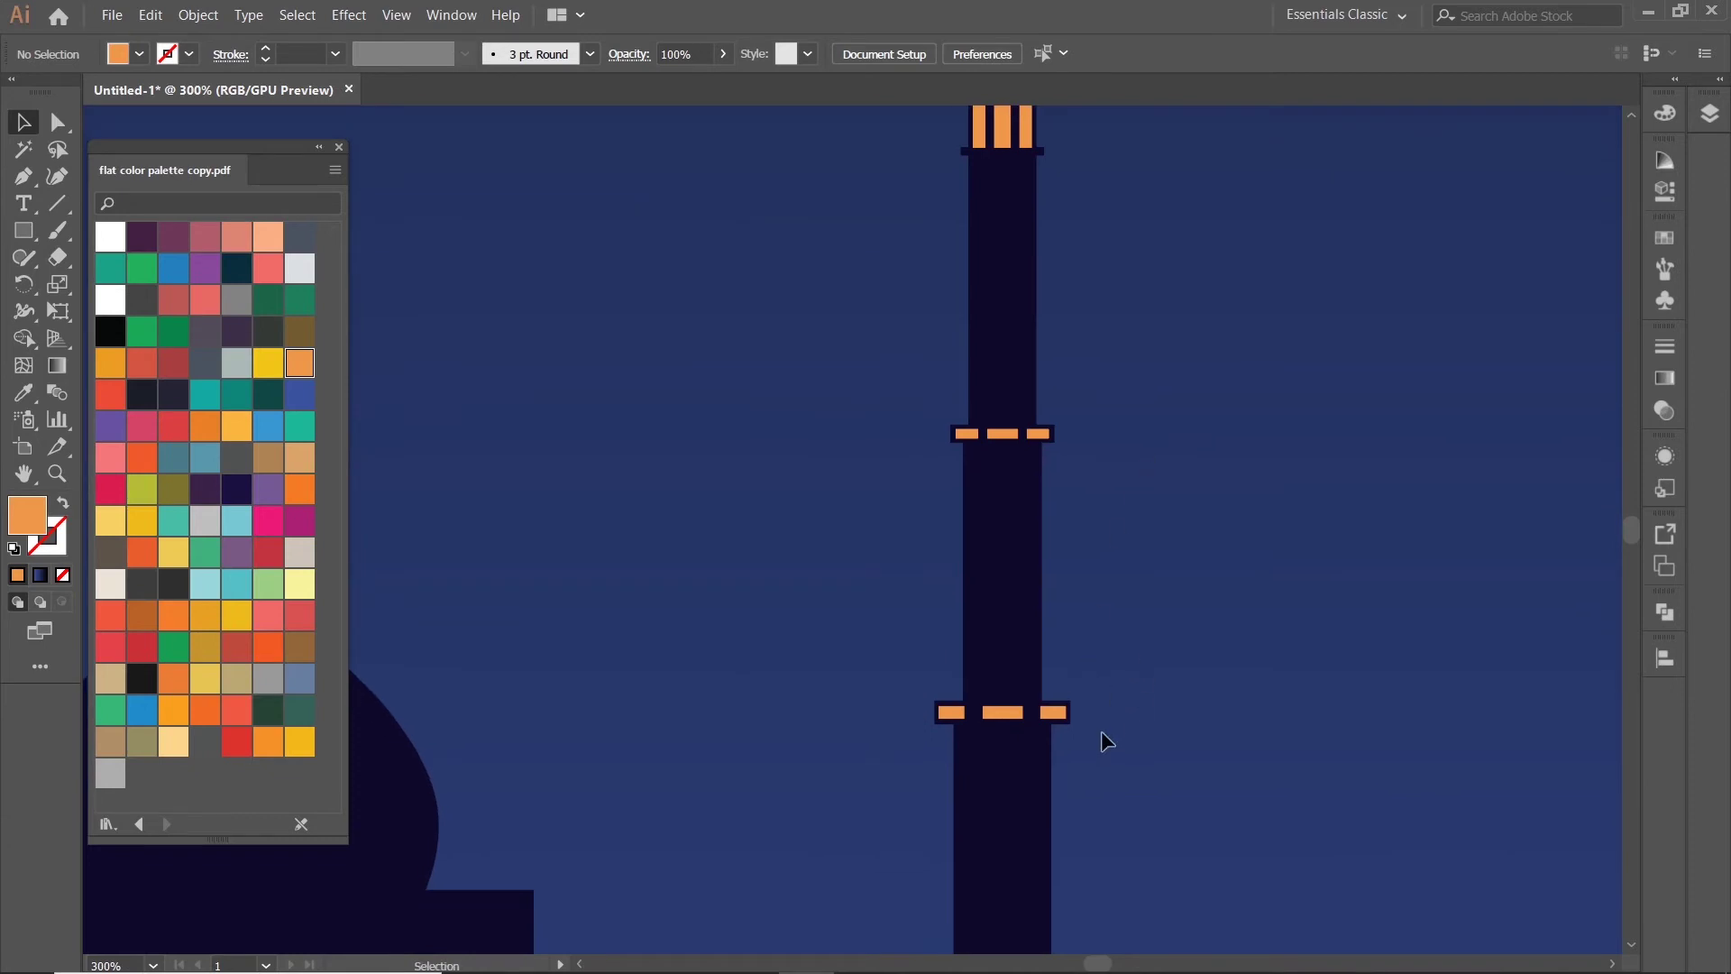
scroll(1099, 731, "up", 3)
left_click_drag(1099, 732, 1166, 539)
key("ctrl+0")
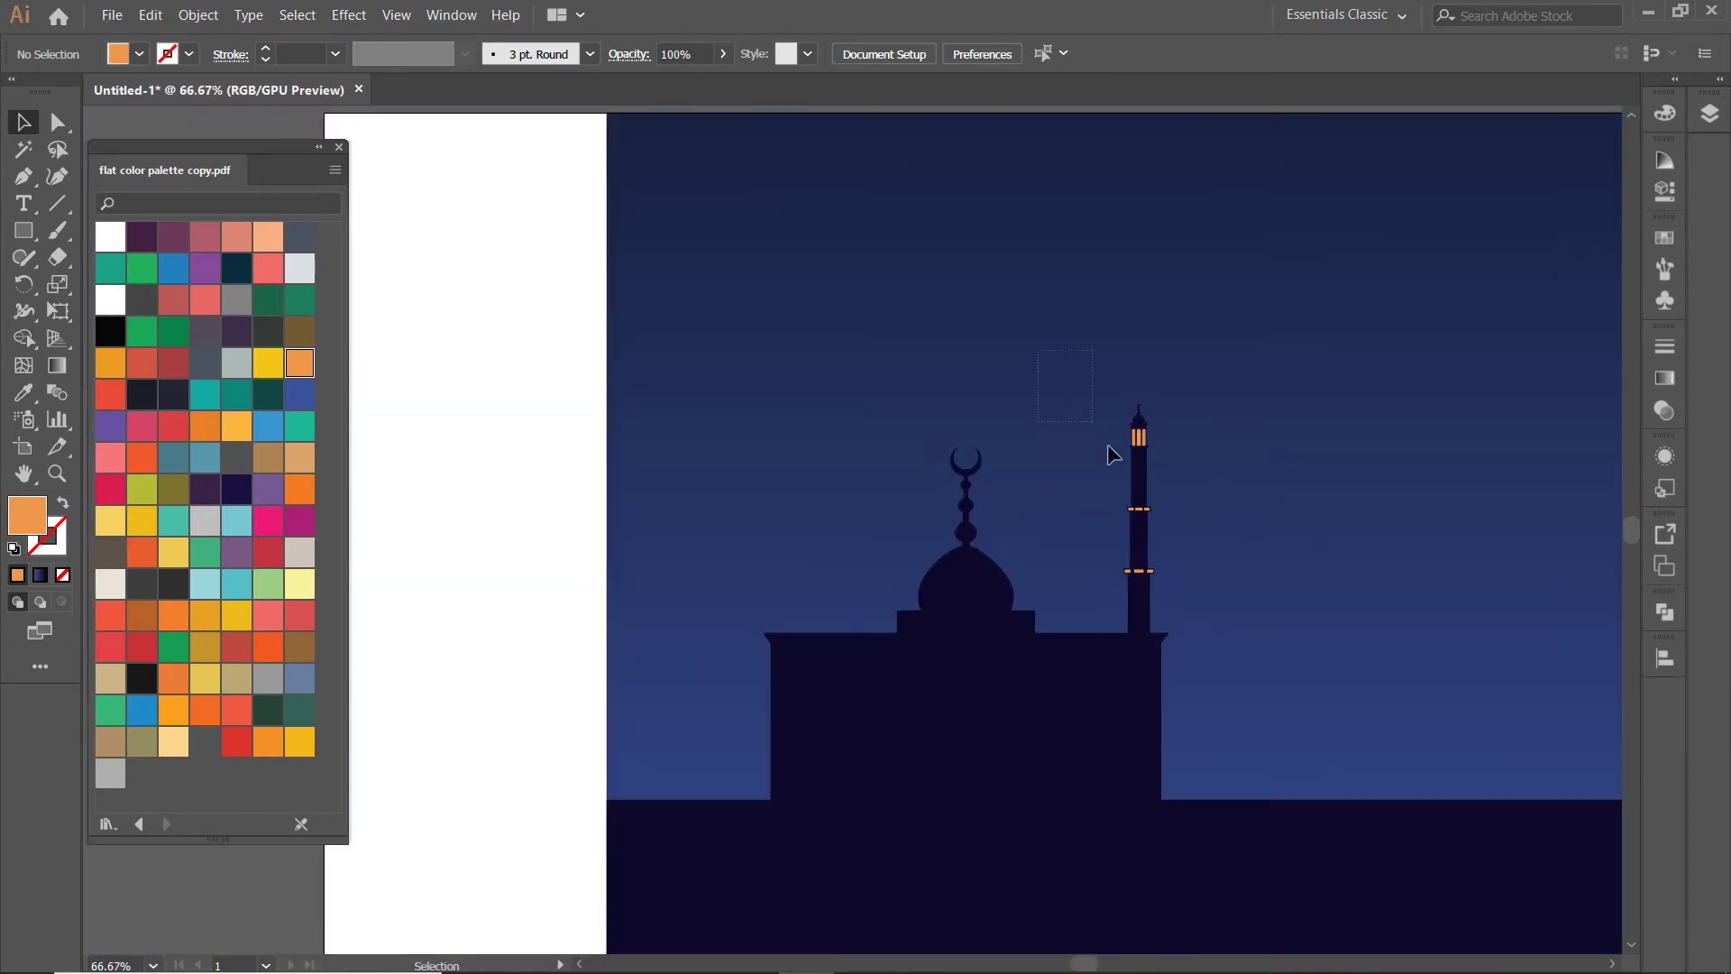
left_click_drag(1107, 444, 1263, 554)
left_click_drag(1085, 378, 1203, 571)
right_click(1141, 514)
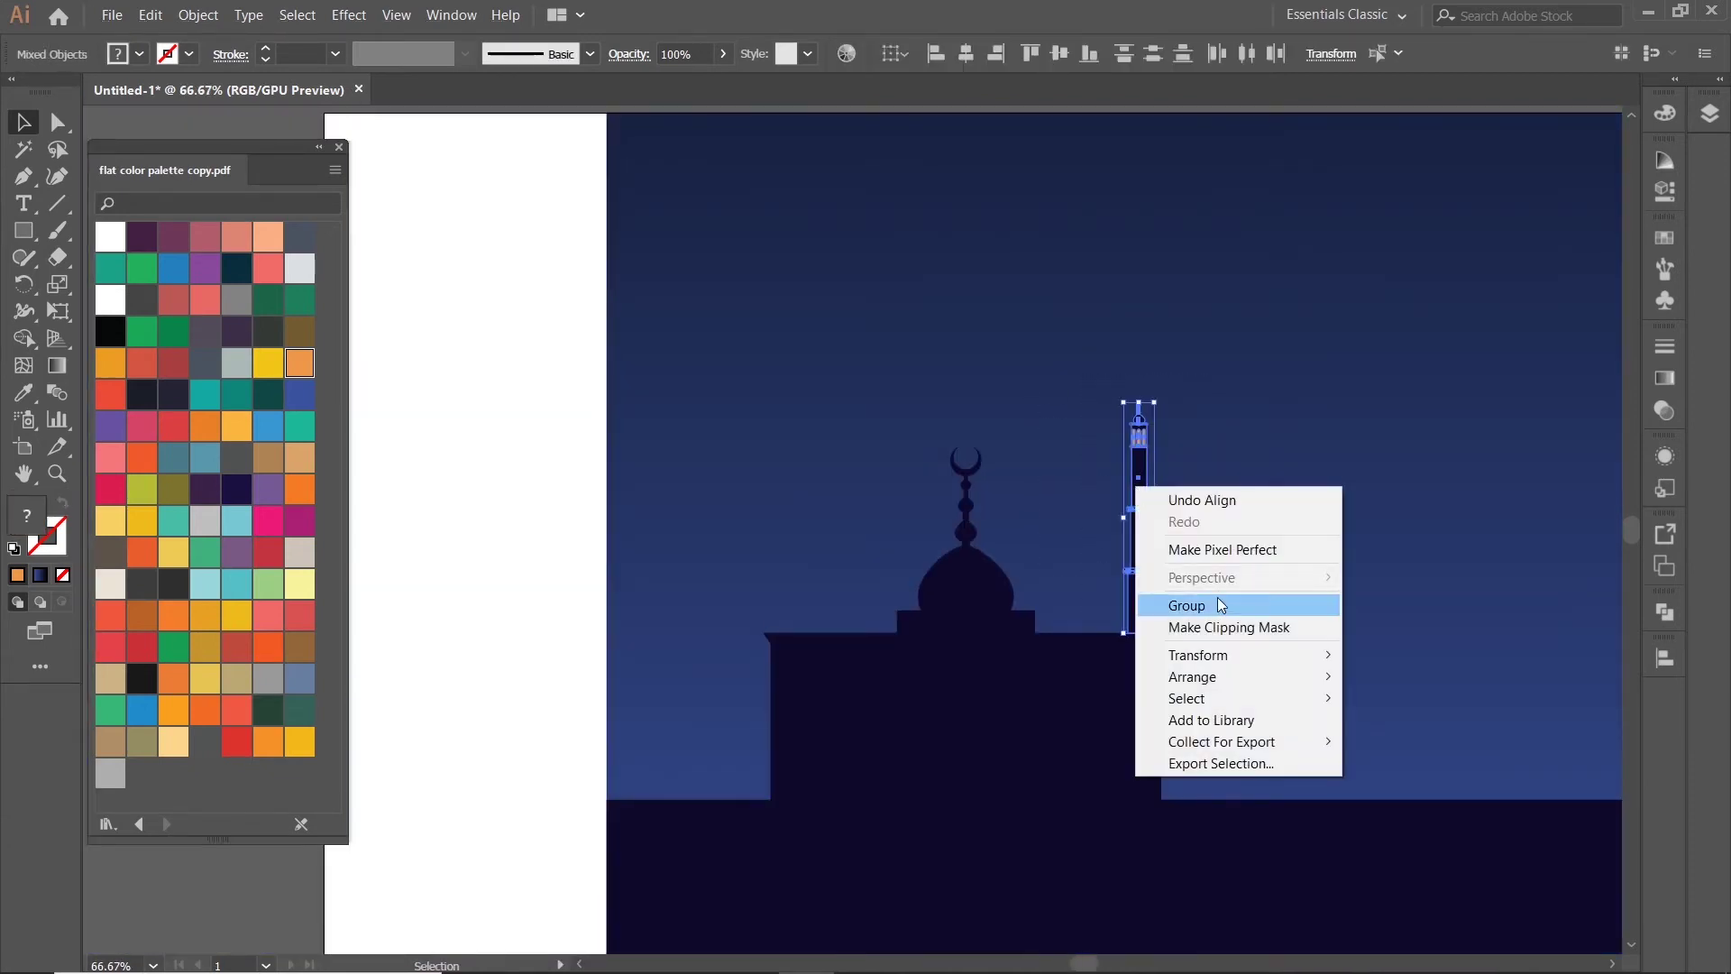
left_click(1225, 602)
left_click(1255, 507)
- Place a copy of the dark dome-base rectangle to the right of the minaret
scroll(1082, 604, "up", 2)
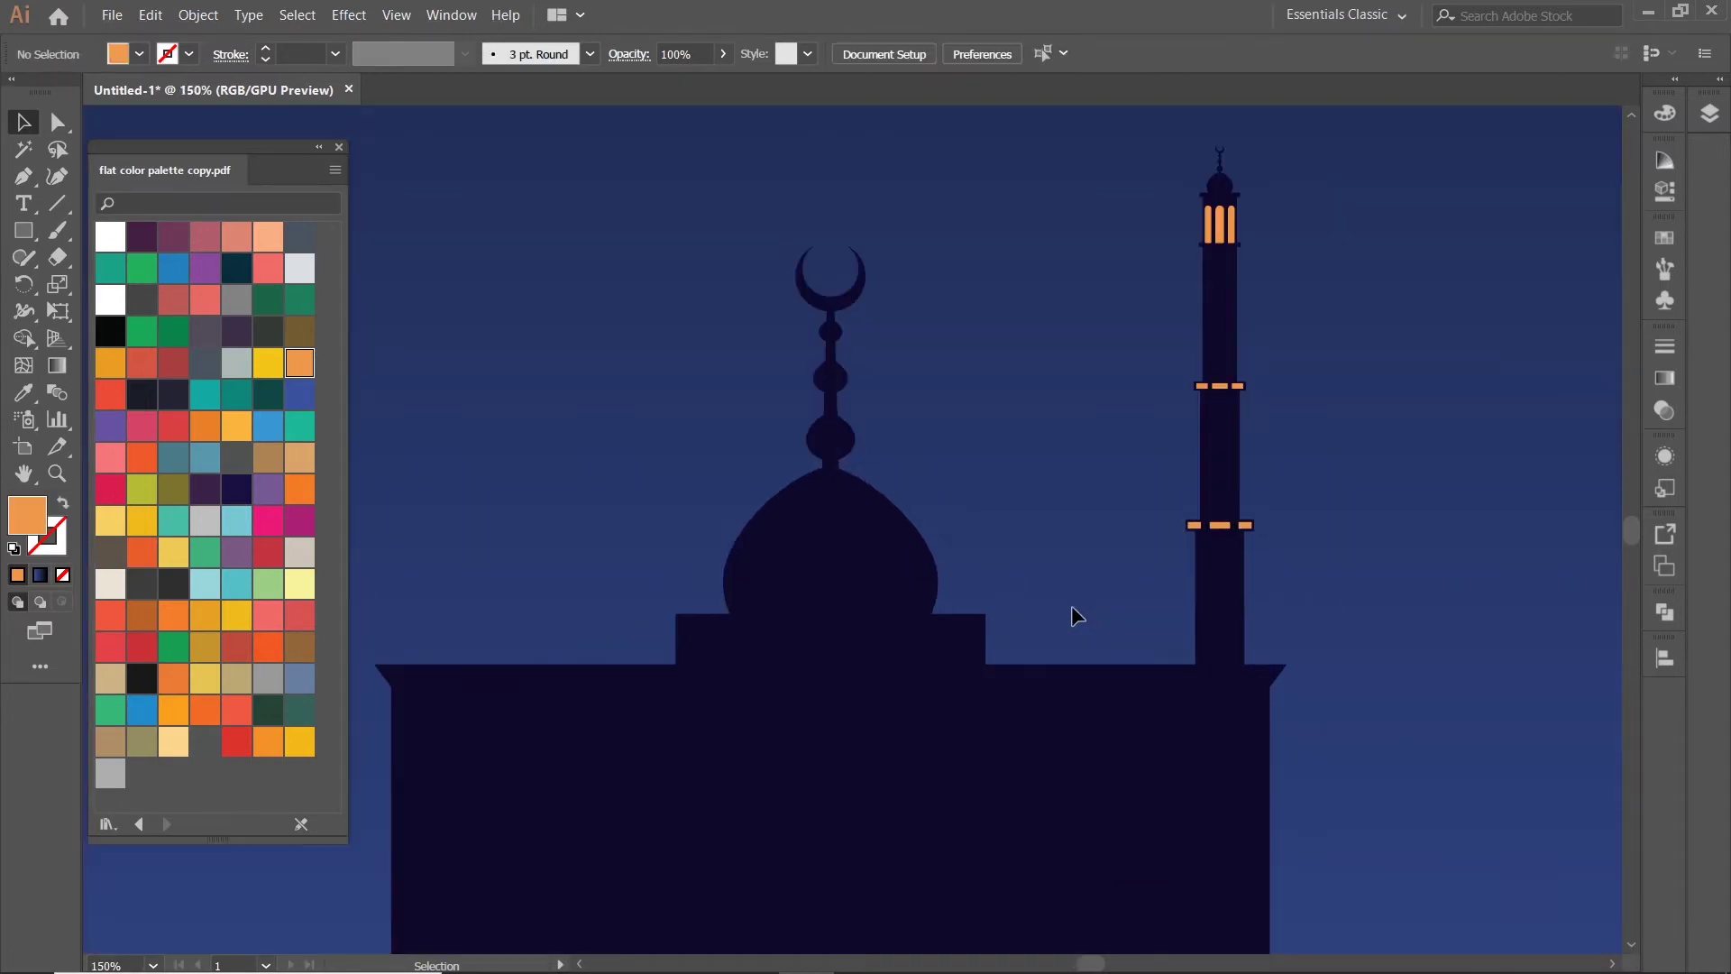
left_click(918, 579)
scroll(918, 579, "down", 1)
left_click_drag(896, 592, 1418, 506)
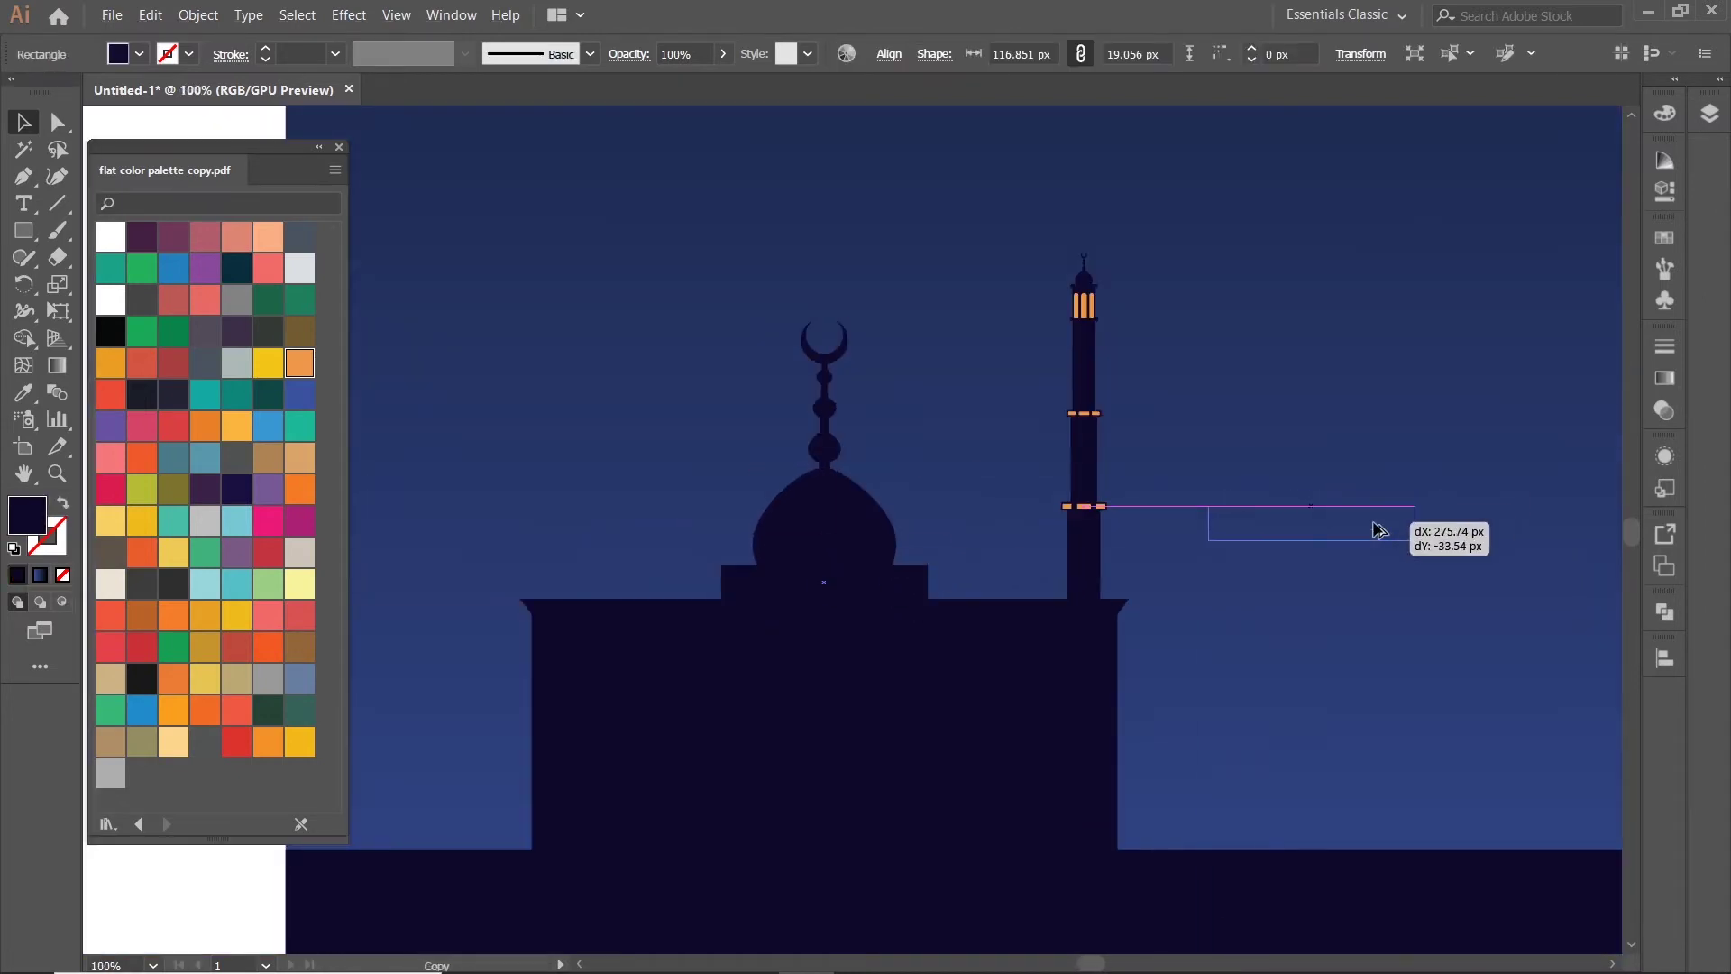
key("ctrl+z")
left_click_drag(839, 565, 1309, 508)
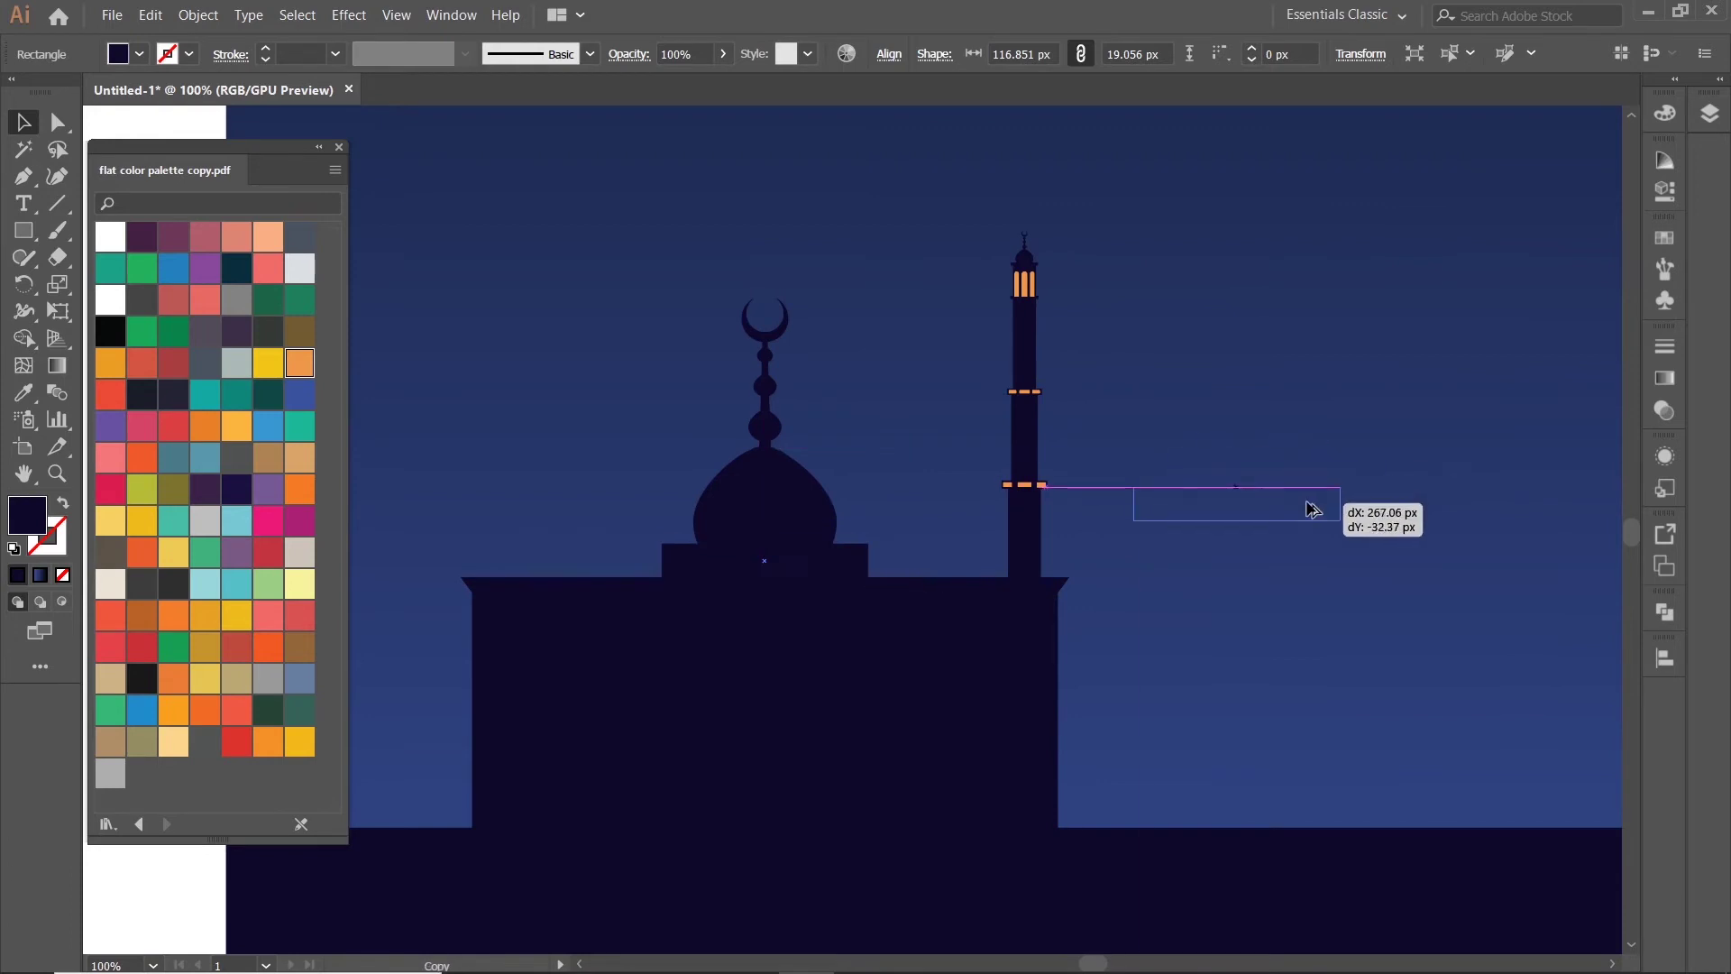
left_click_drag(1404, 472, 1364, 454)
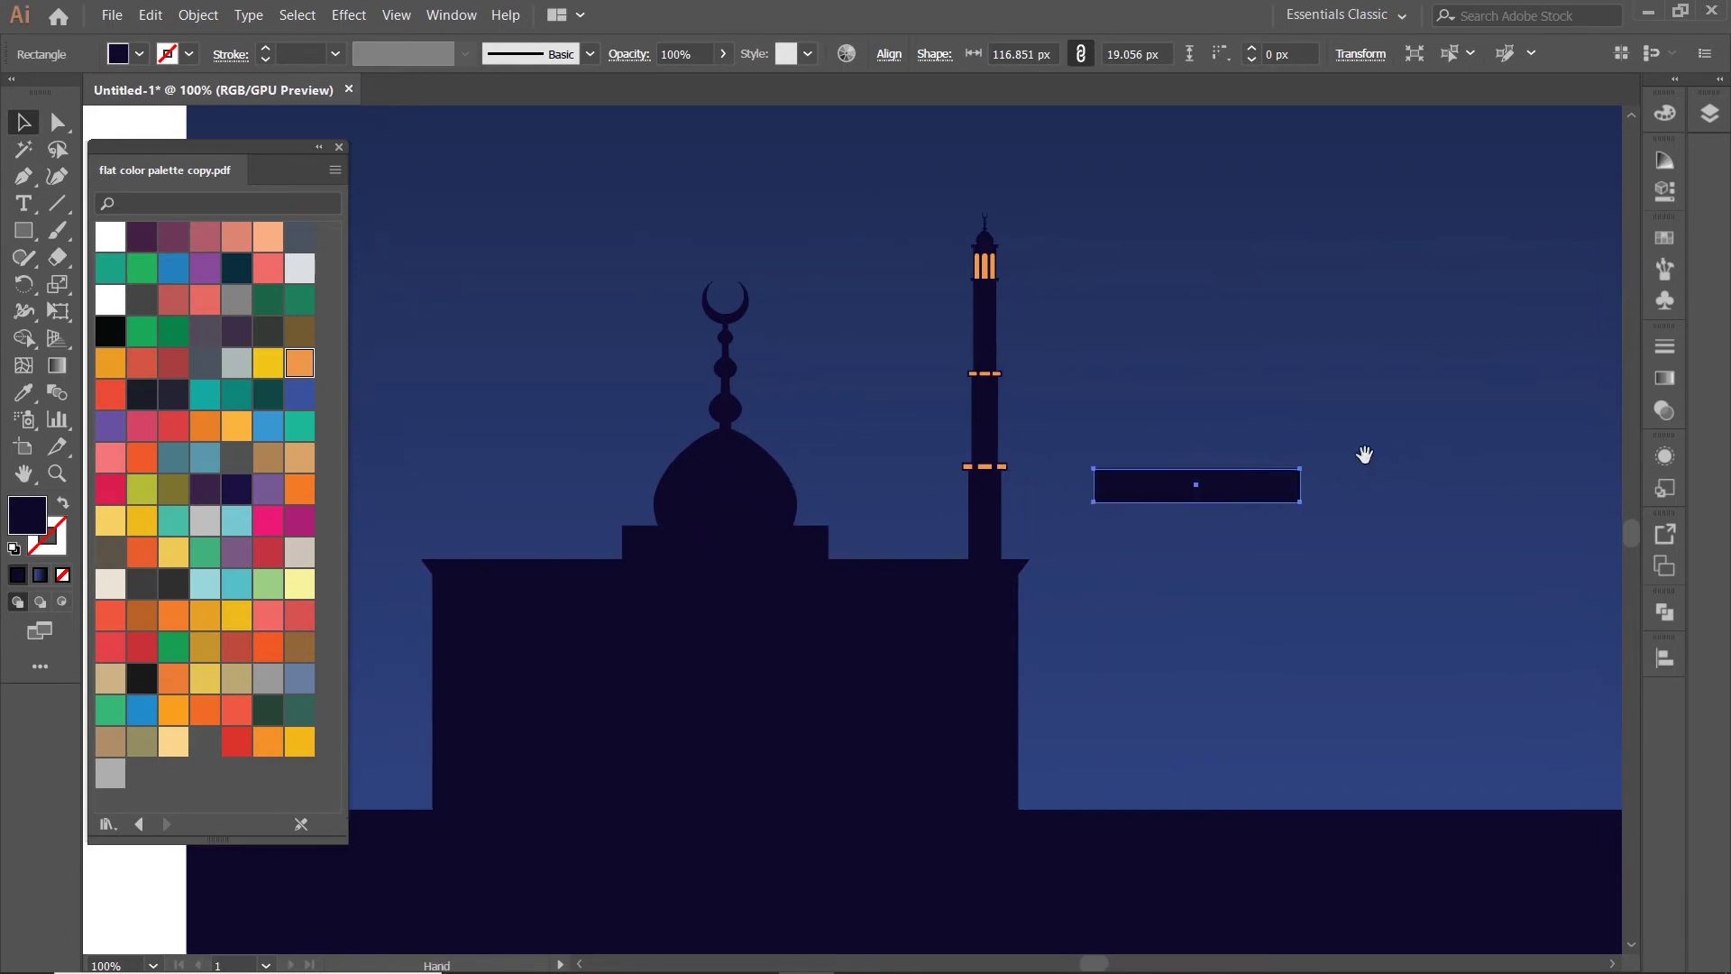
- Draw a tall narrow rectangle and pull its top-middle anchor up into a point
left_click(25, 231)
left_click_drag(1133, 549, 1168, 660)
scroll(1172, 572, "up", 2)
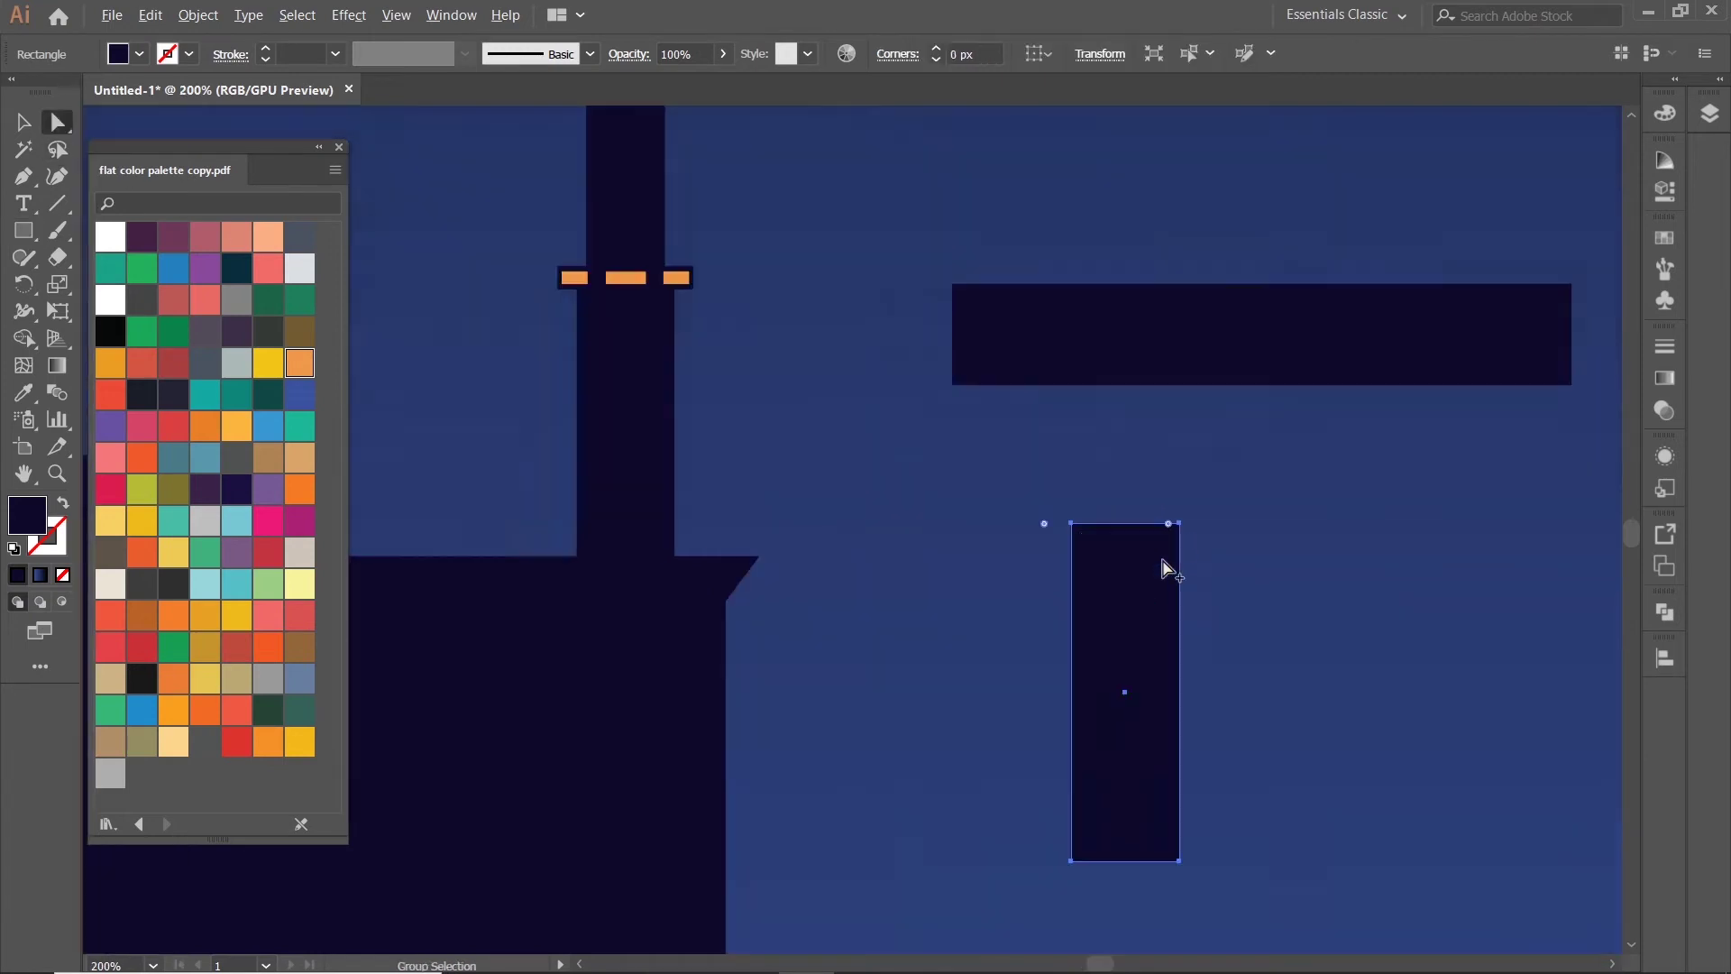
left_click(25, 181)
scroll(1081, 568, "up", 2)
left_click(1174, 471)
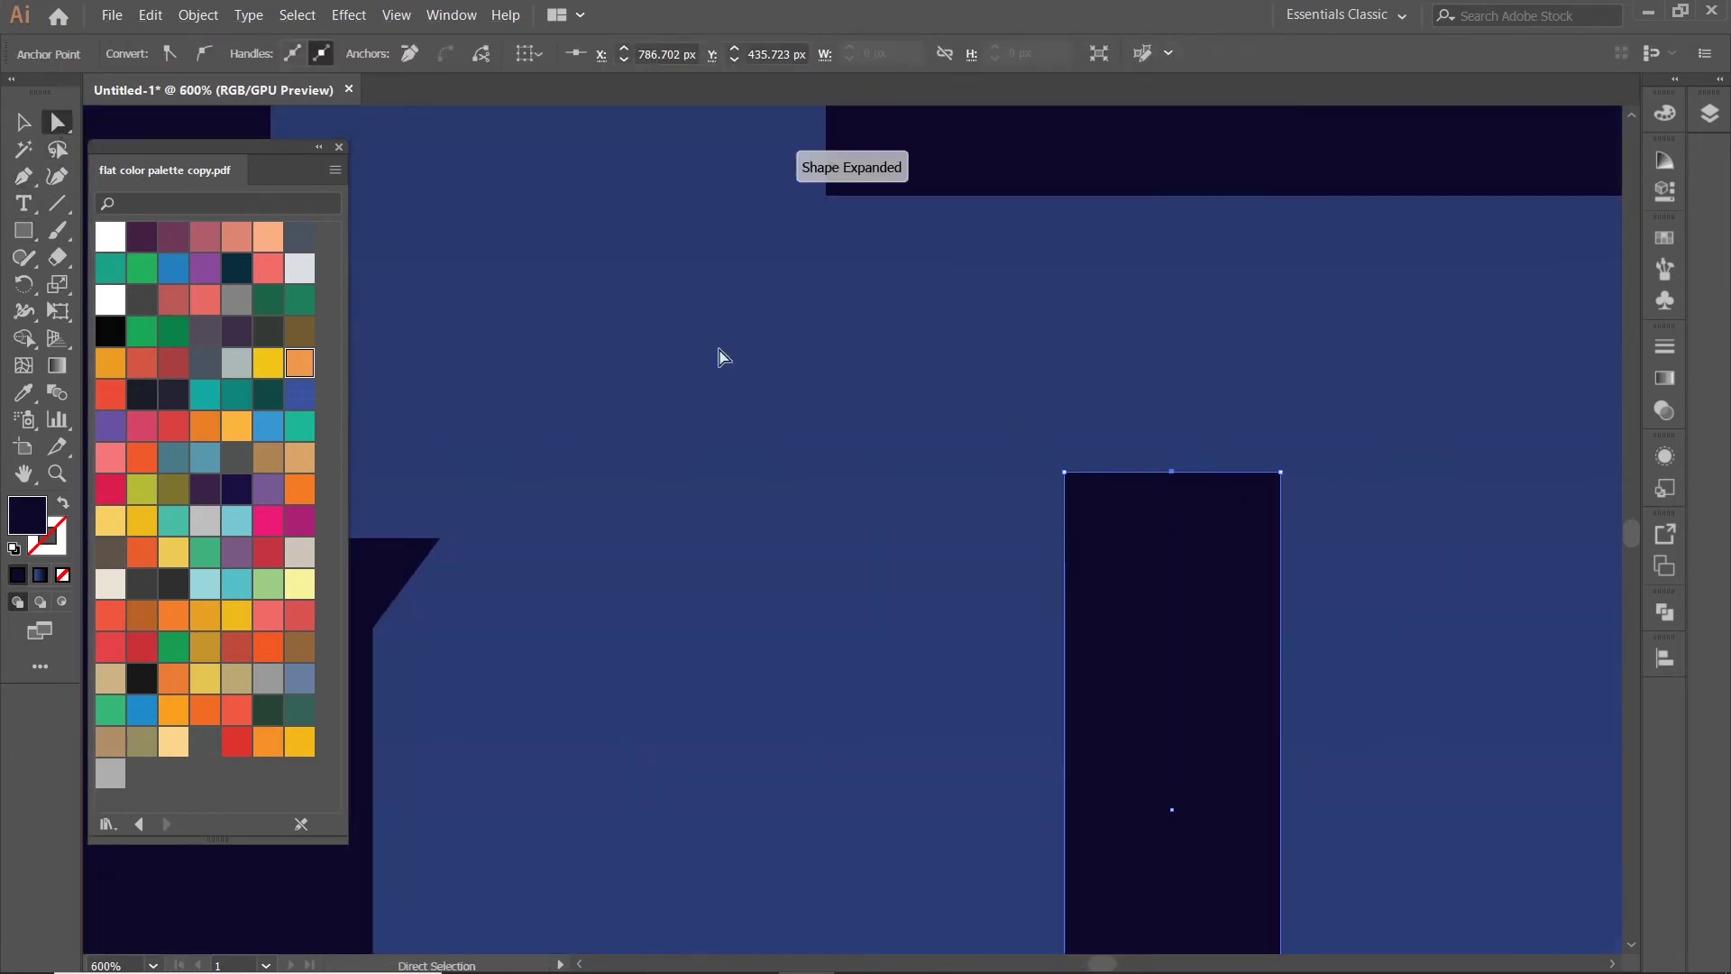
left_click_drag(1171, 471, 1172, 349)
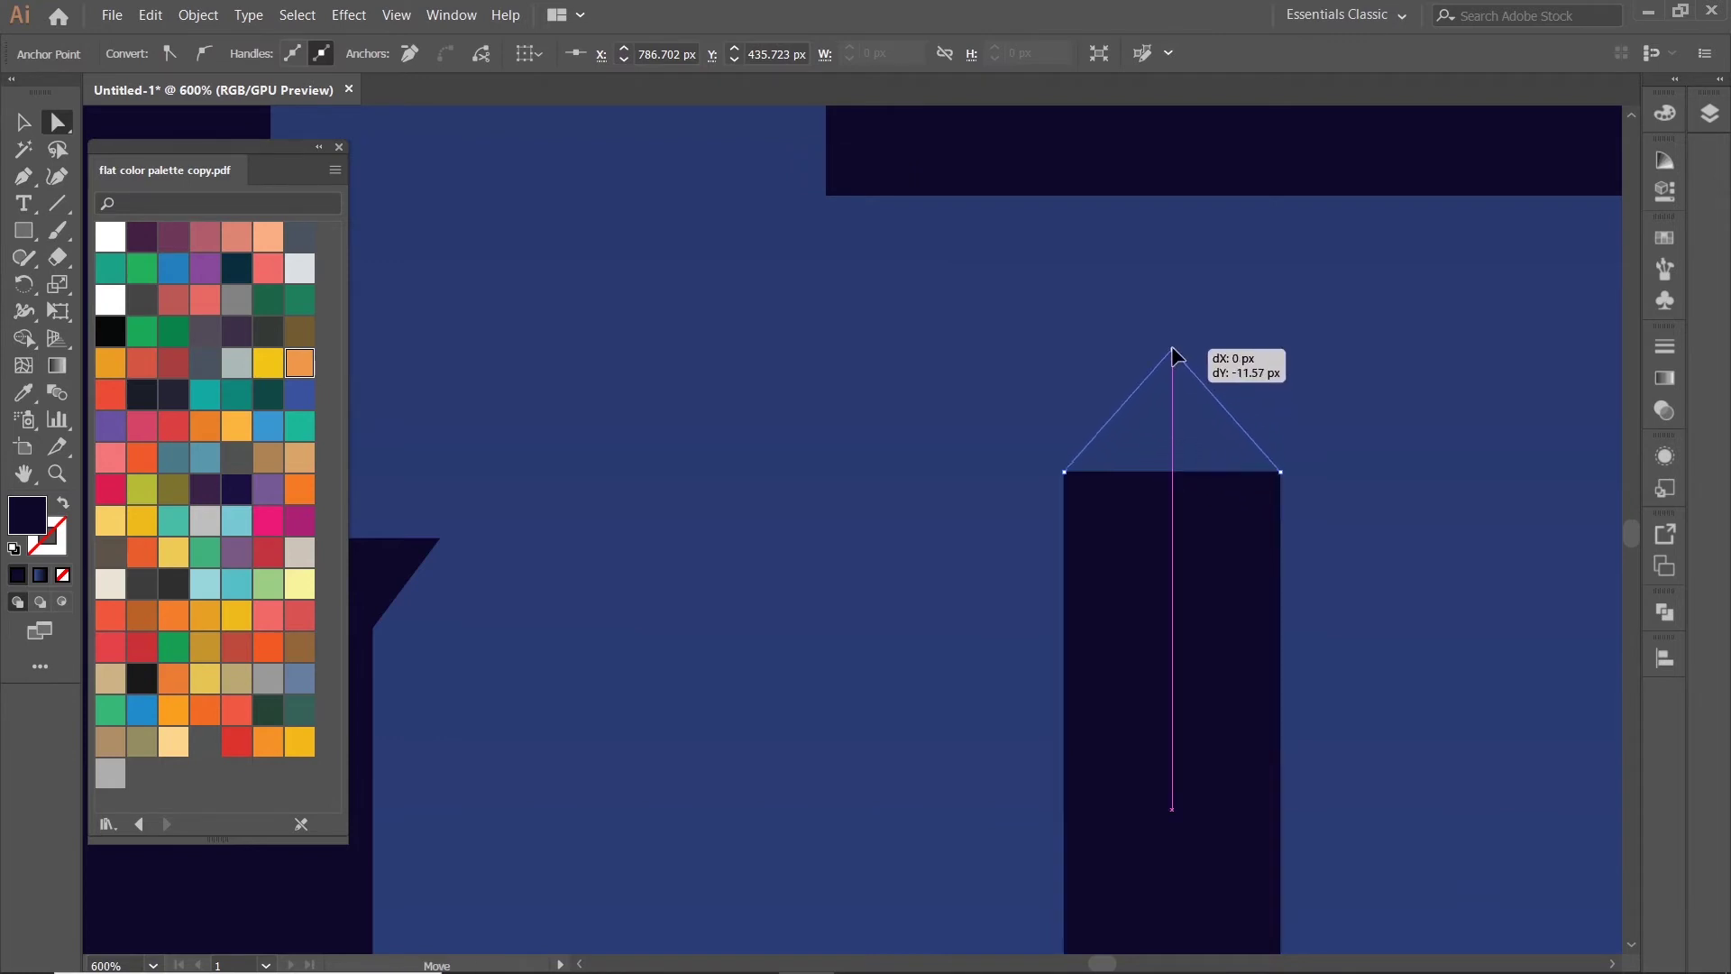
- Round the arch's shoulder corners and shorten the shape from its bottom
scroll(1175, 354, "down", 4)
left_click(24, 126)
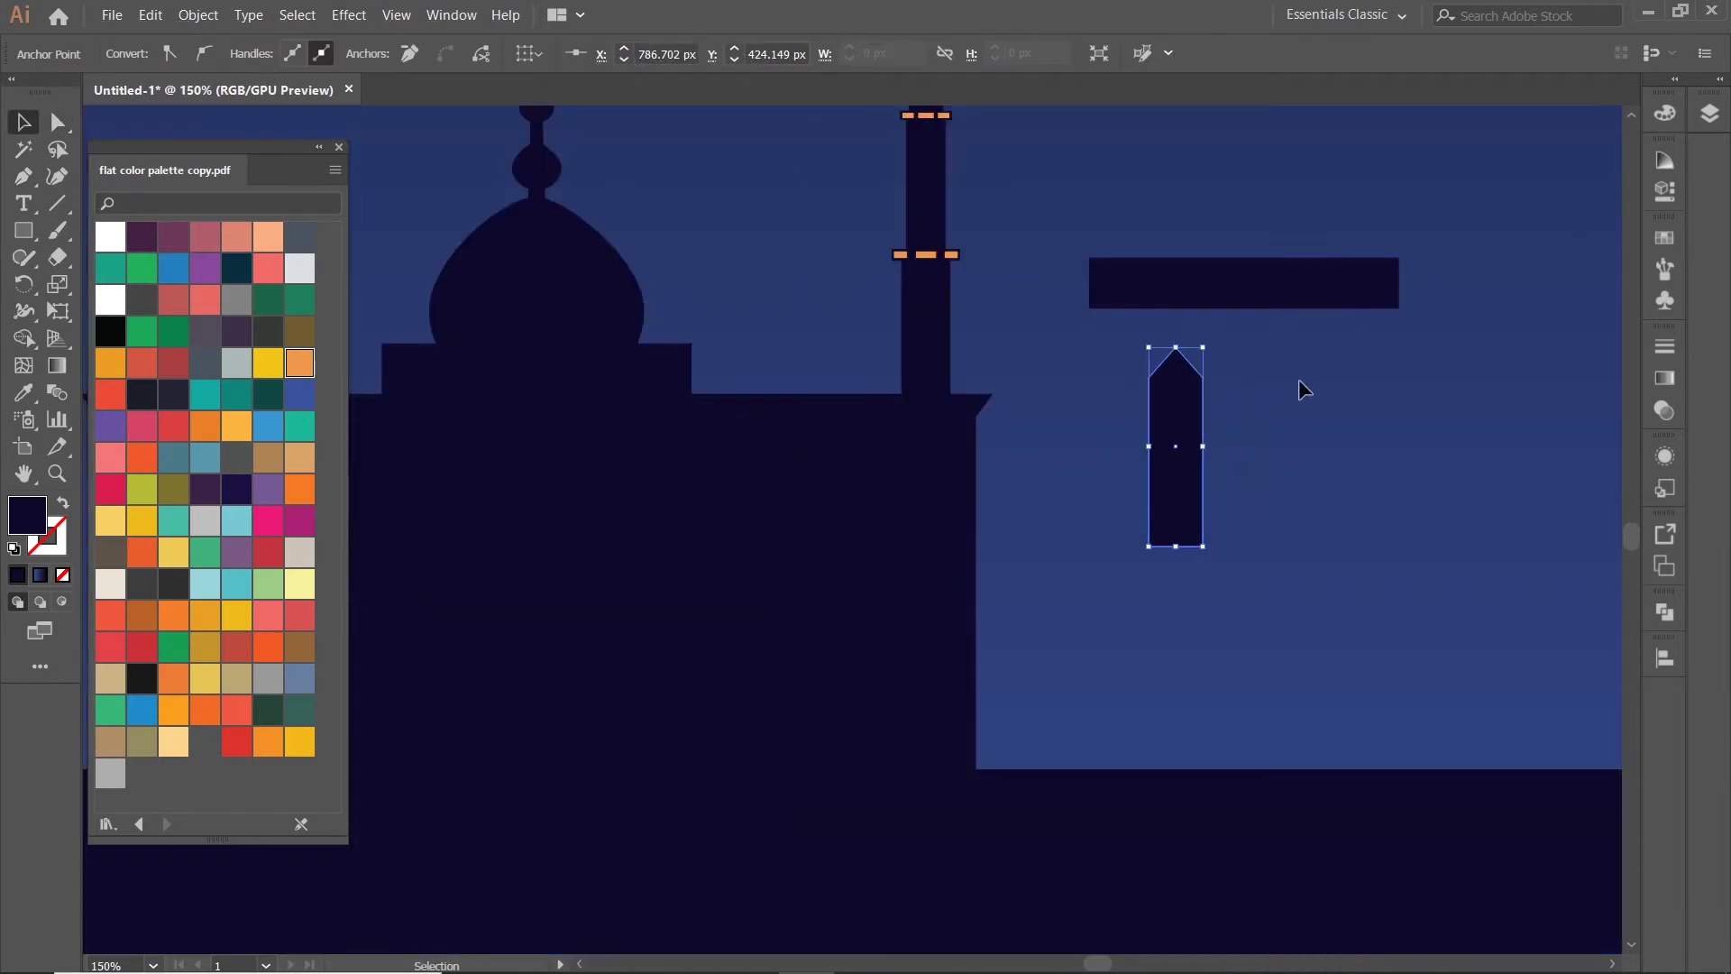
scroll(1188, 413, "up", 3)
left_click(58, 122)
scroll(1179, 307, "up", 1)
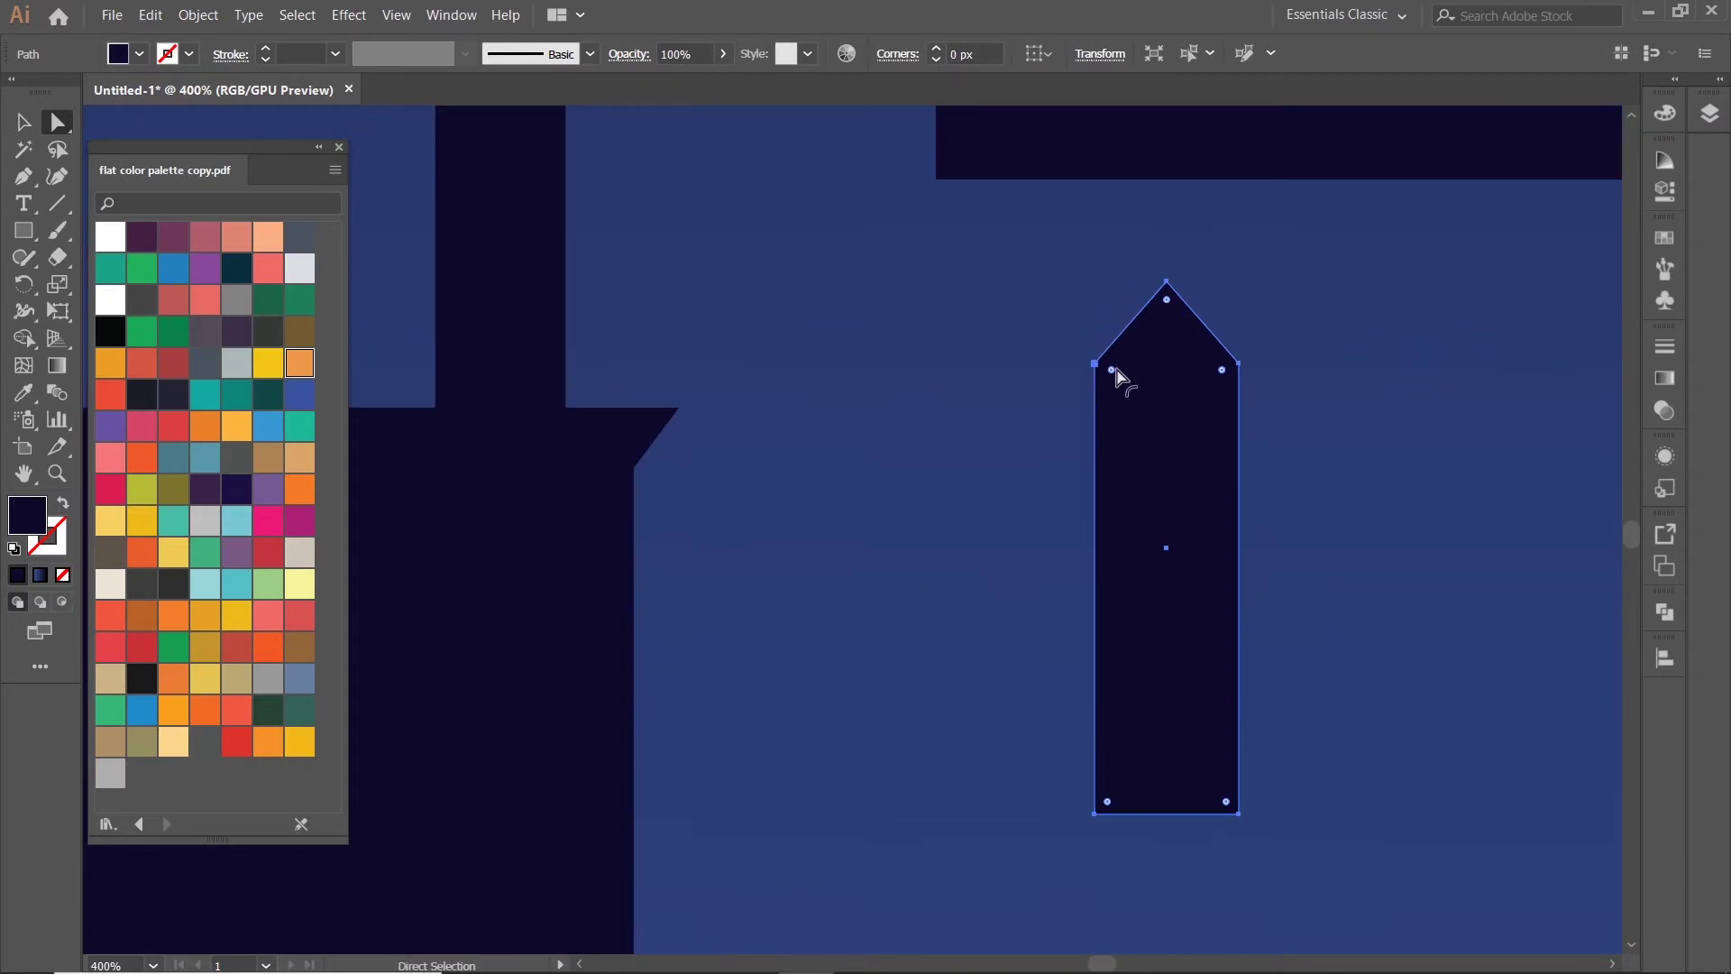
left_click_drag(1223, 369, 1192, 388)
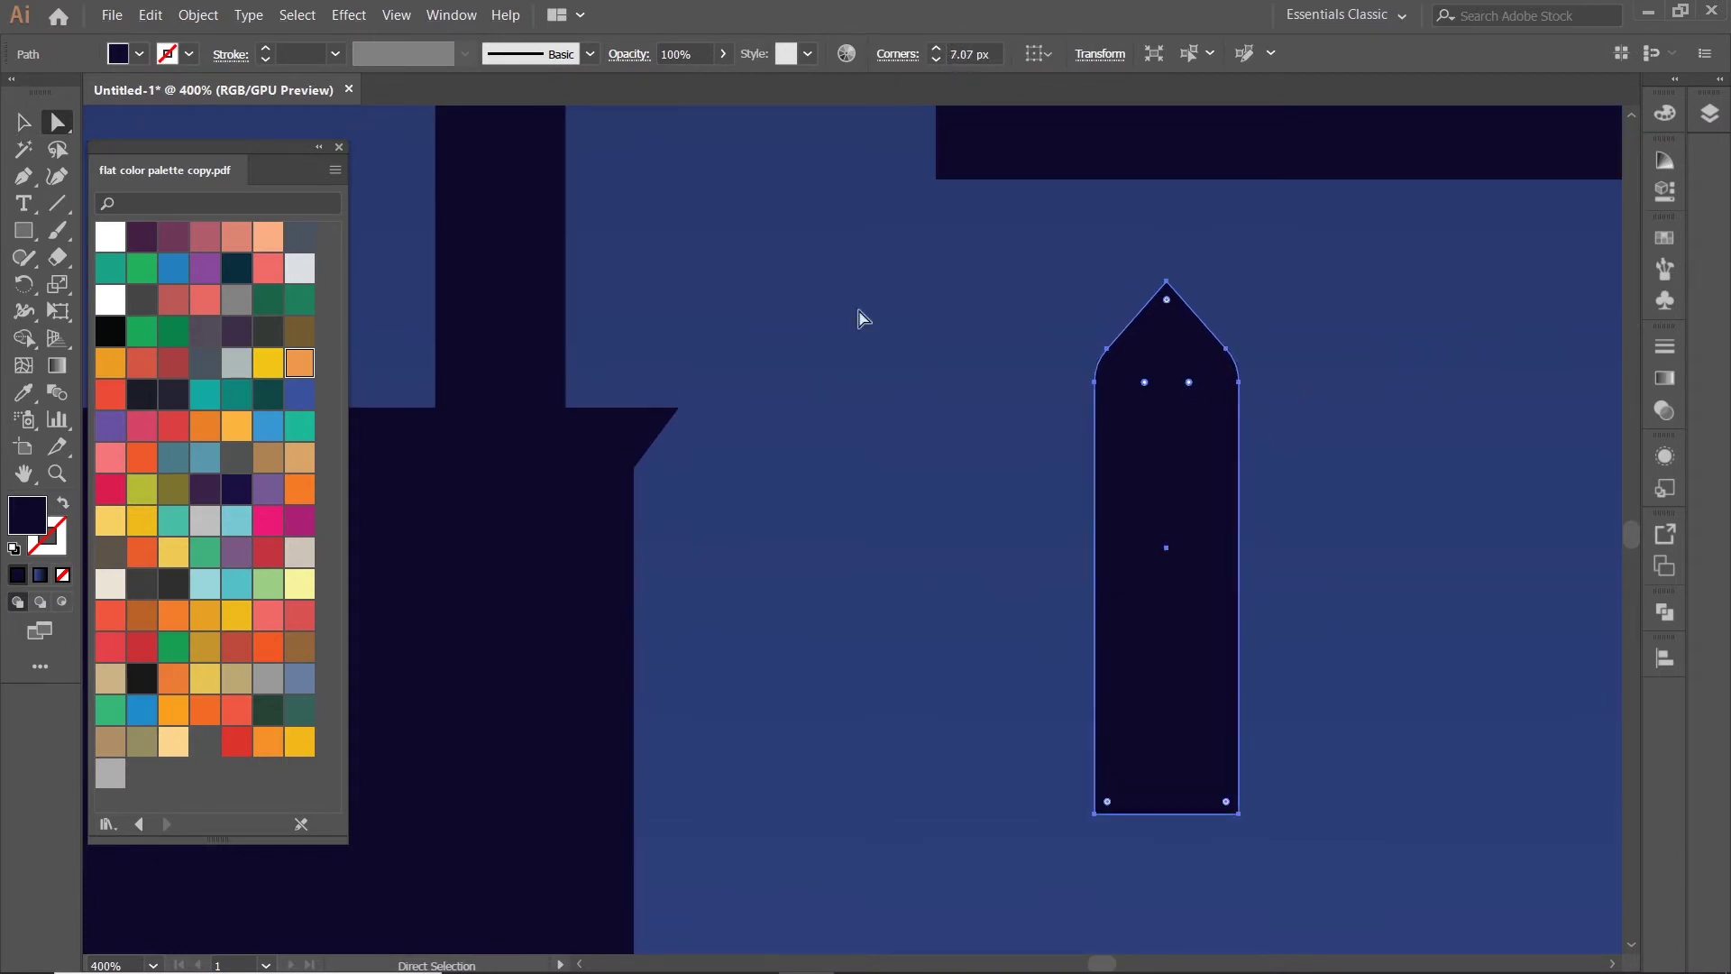
left_click(25, 126)
scroll(1258, 366, "down", 1)
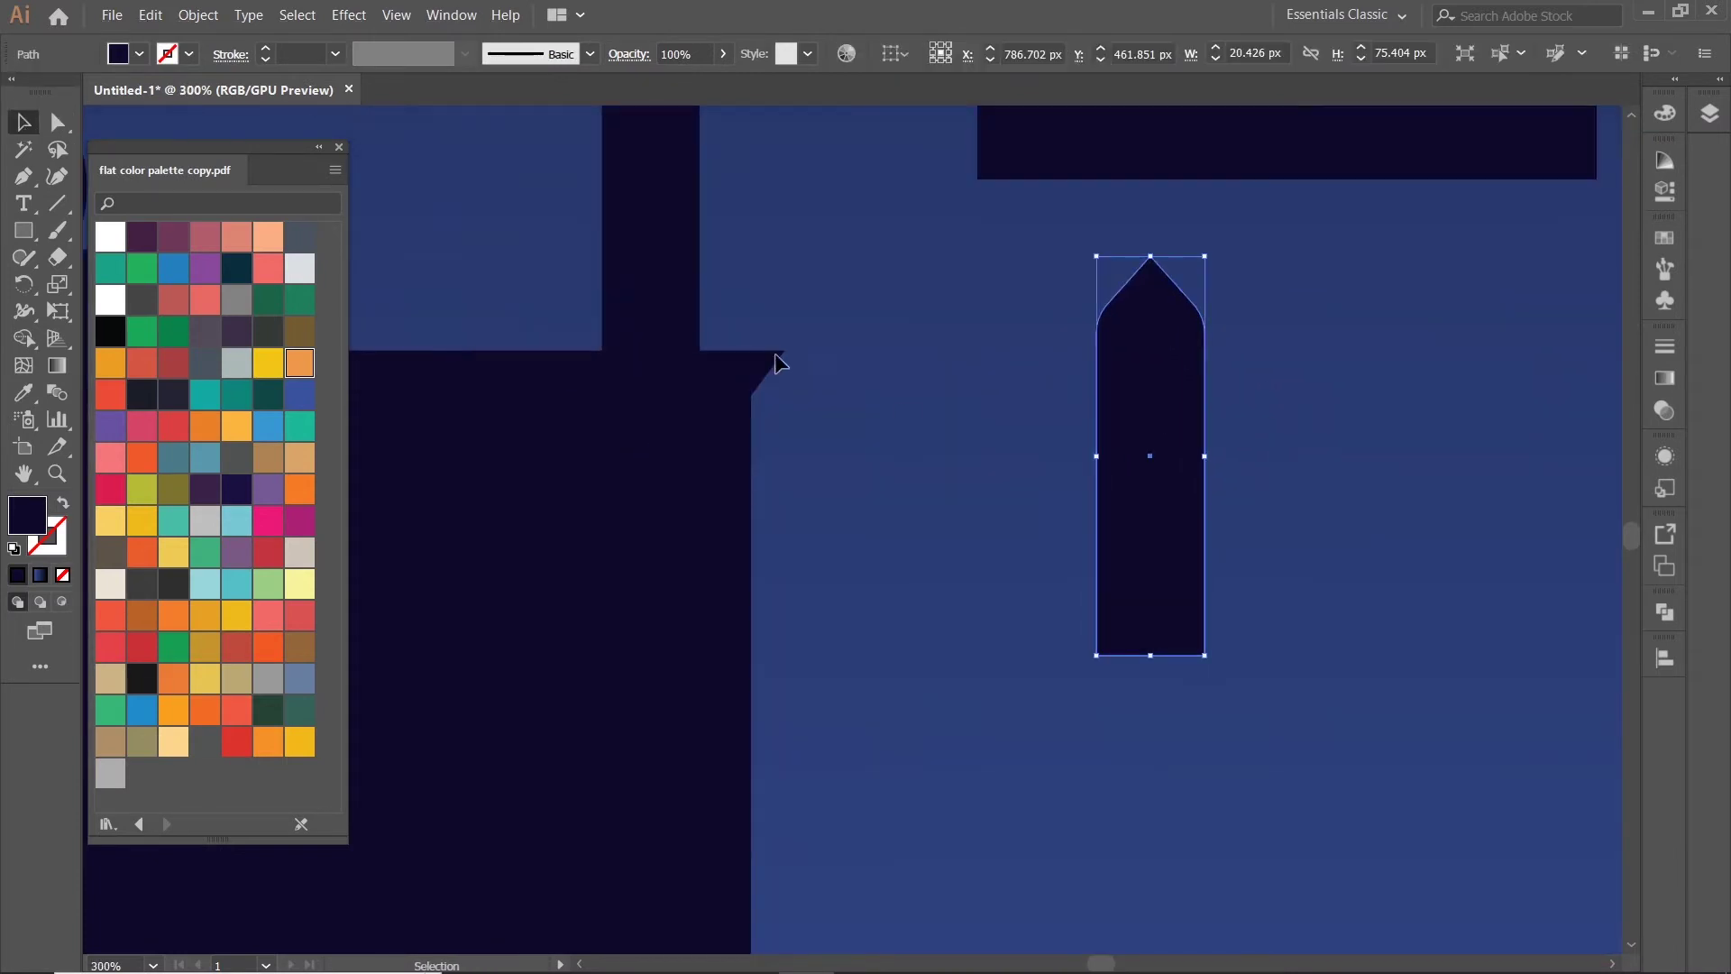
left_click_drag(1152, 652, 1150, 561)
key("ctrl+z")
left_click_drag(1149, 628, 1149, 603)
- Draw a wide rectangle below the arch and position it over the arch's lower part
key("ctrl+1")
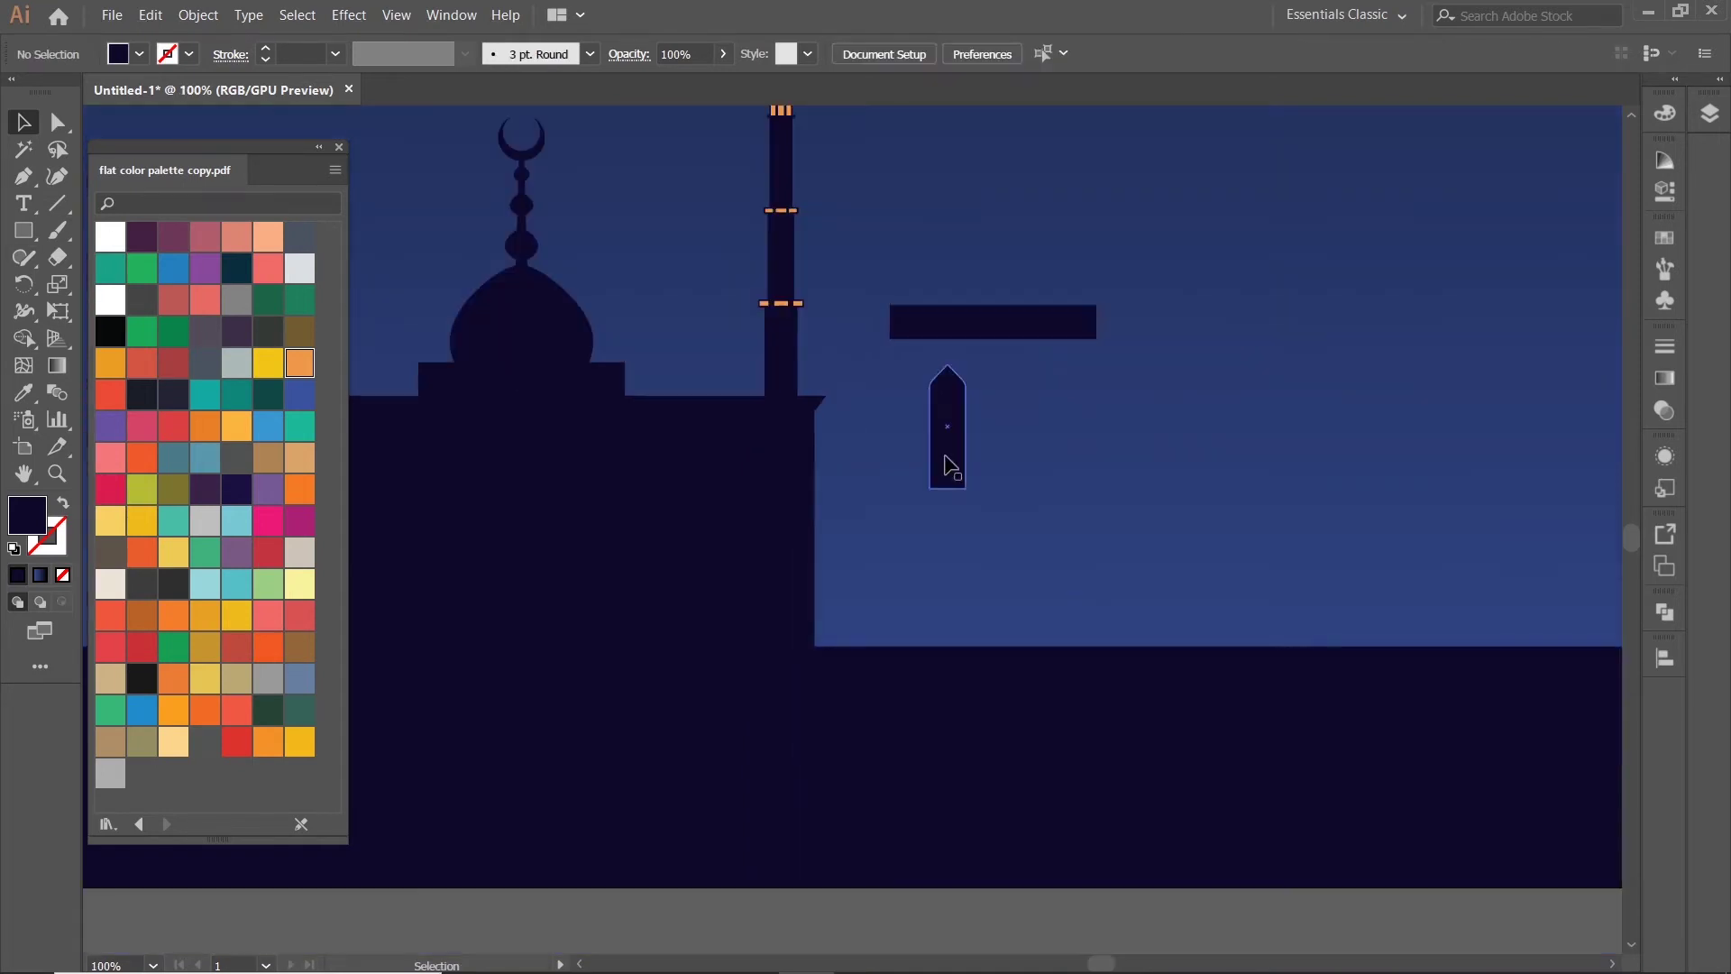
mouse_move(911, 459)
left_mouse_down()
mouse_move(1024, 504)
mouse_move(984, 479)
left_mouse_up()
key("v")
left_click(906, 525)
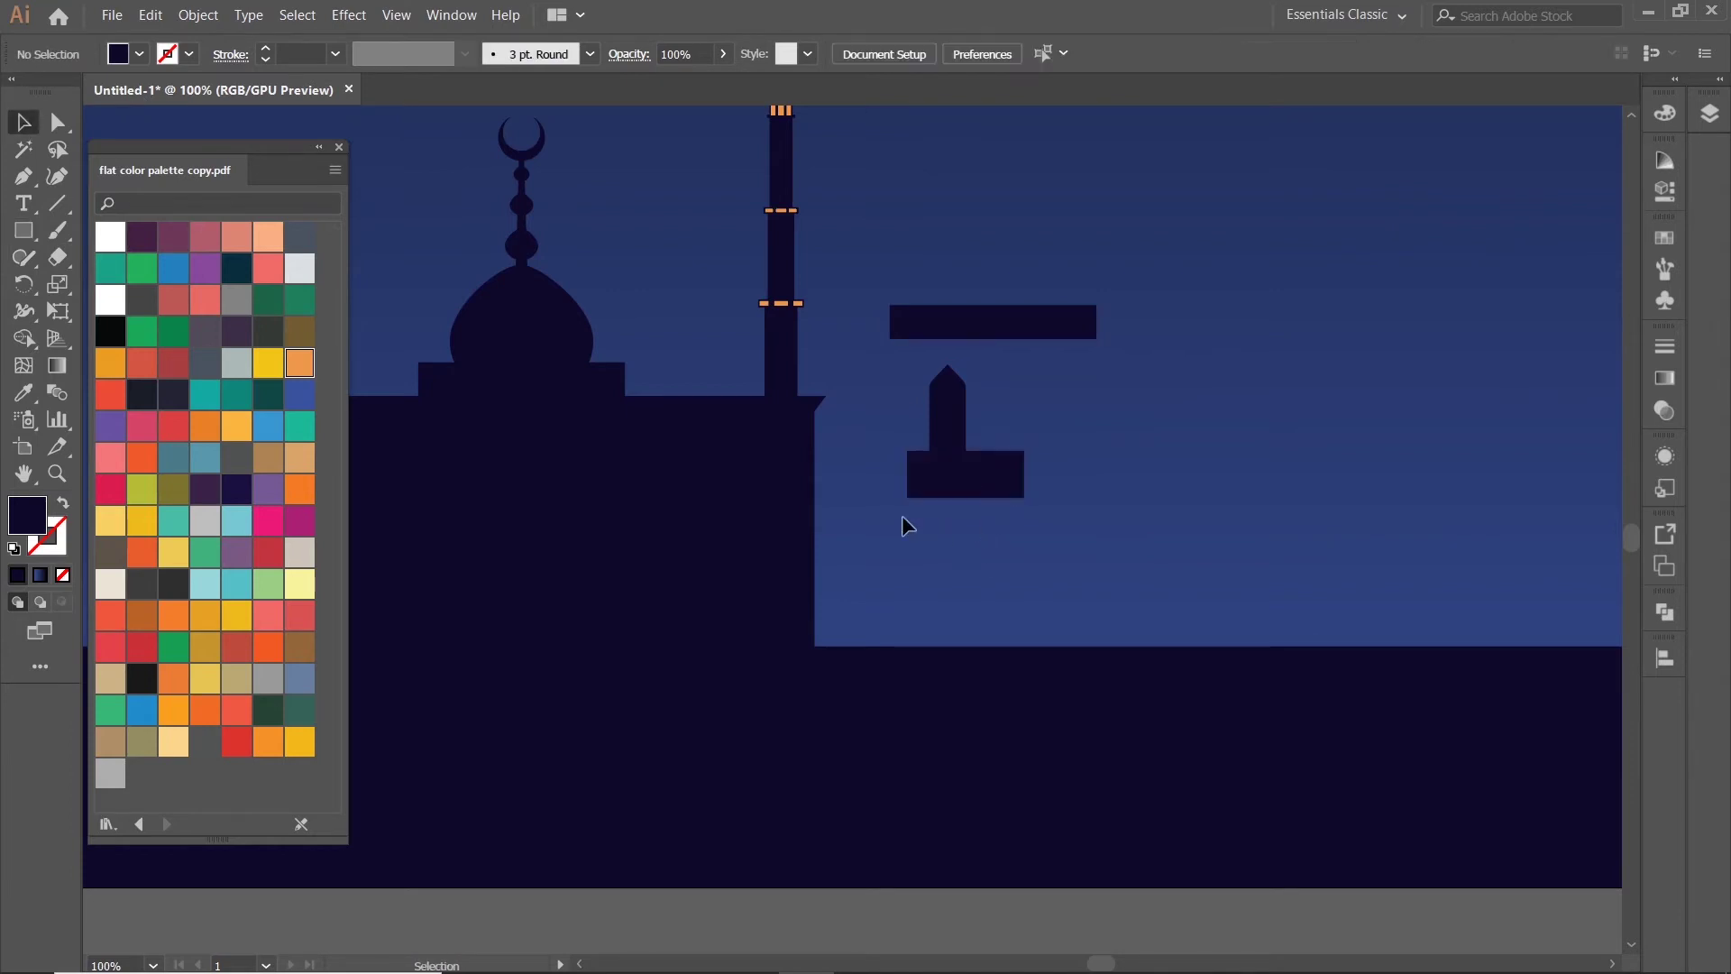
left_click(982, 478)
key("ctrl+plus")
double_click(989, 483)
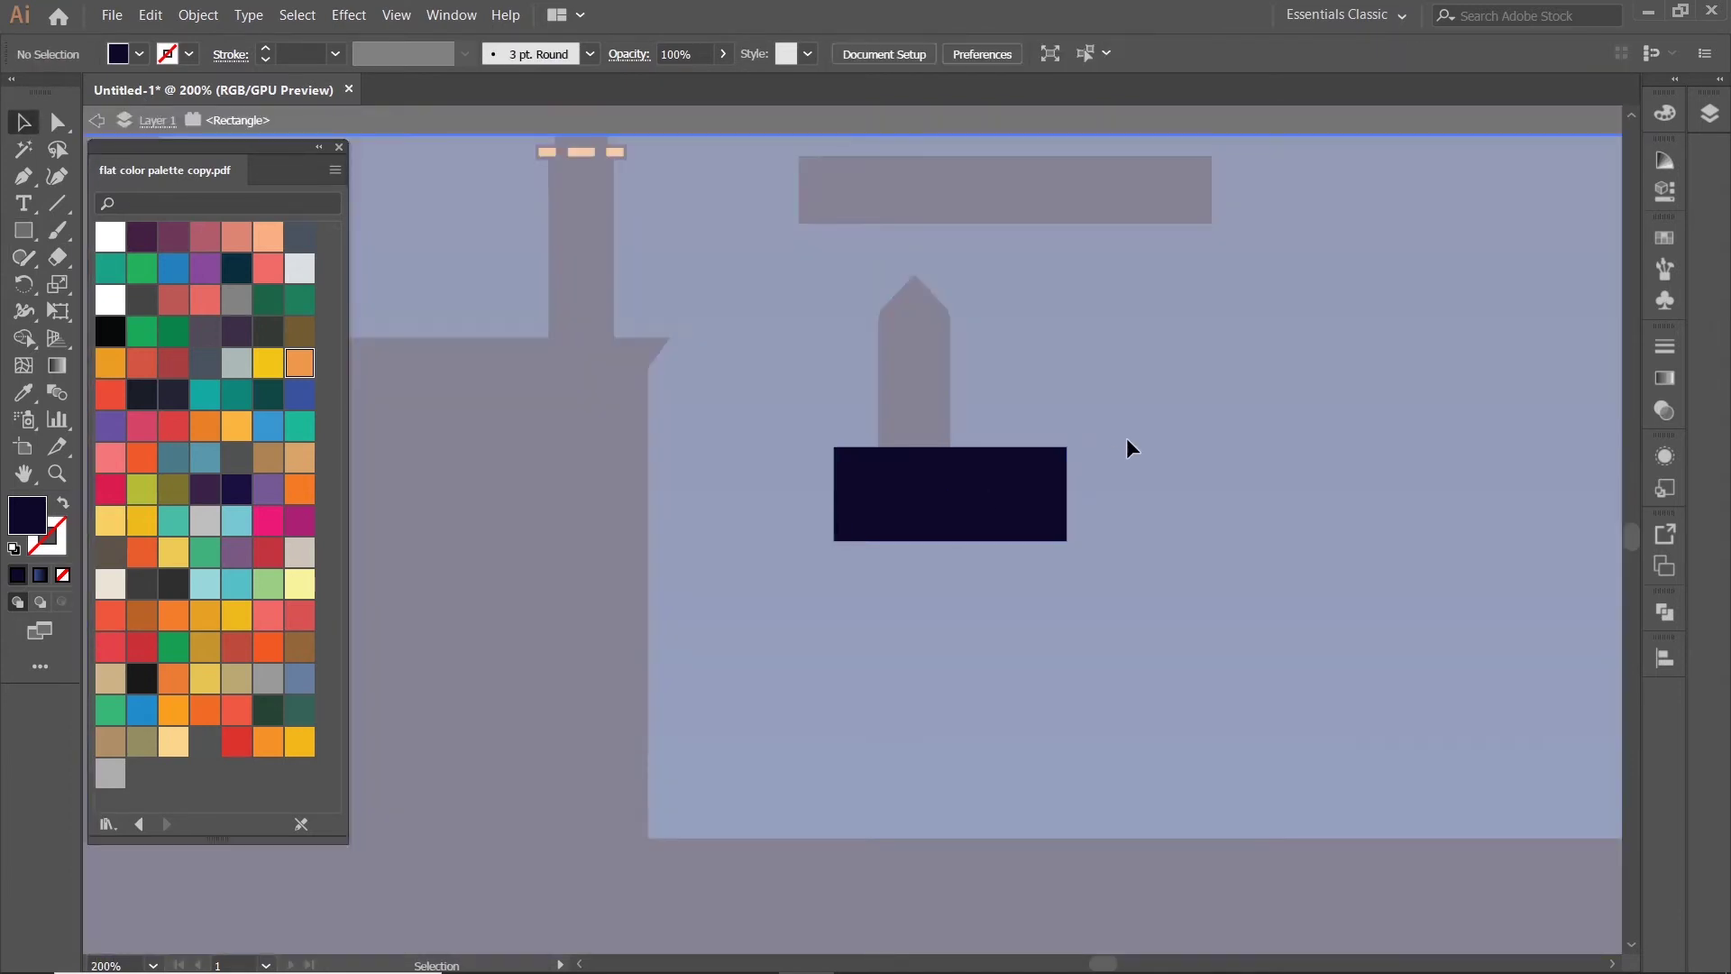
key("Escape")
scroll(1127, 441, "down", 2)
scroll(1074, 475, "up", 2)
scroll(1066, 456, "up", 2)
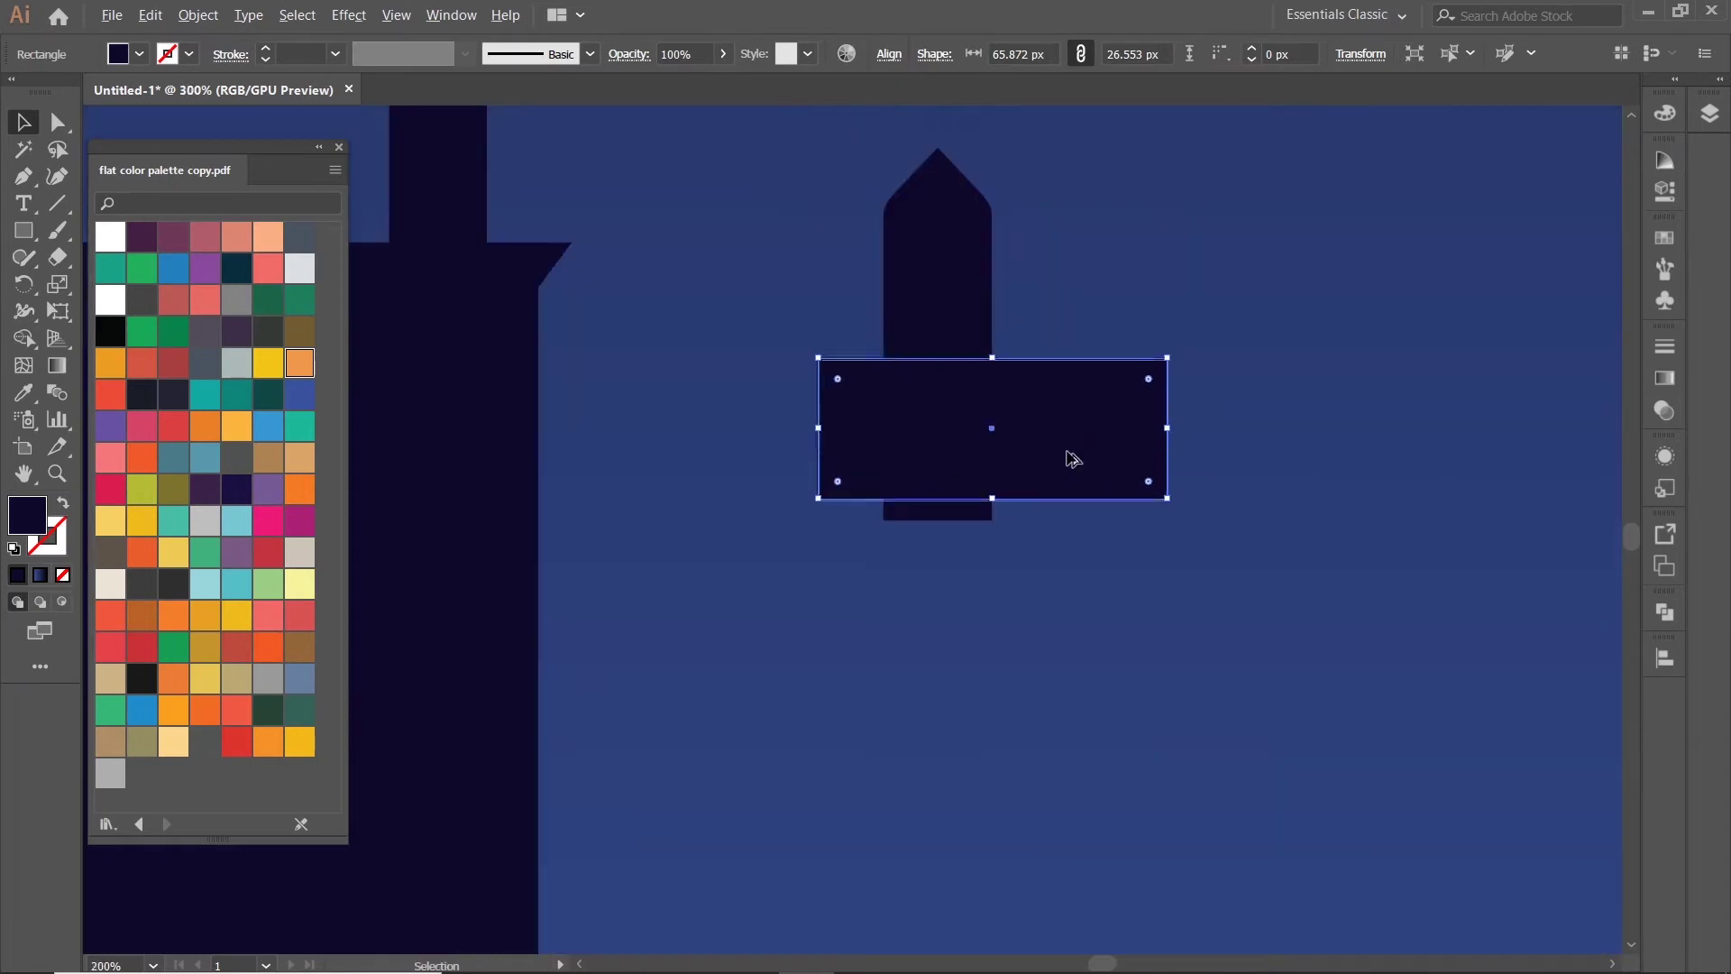
left_click_drag(1067, 456, 1073, 483)
- Trim away the lower parts with Shape Builder, leaving a small 20.4 × 43.7 px arch
left_click_drag(1190, 568, 671, 267)
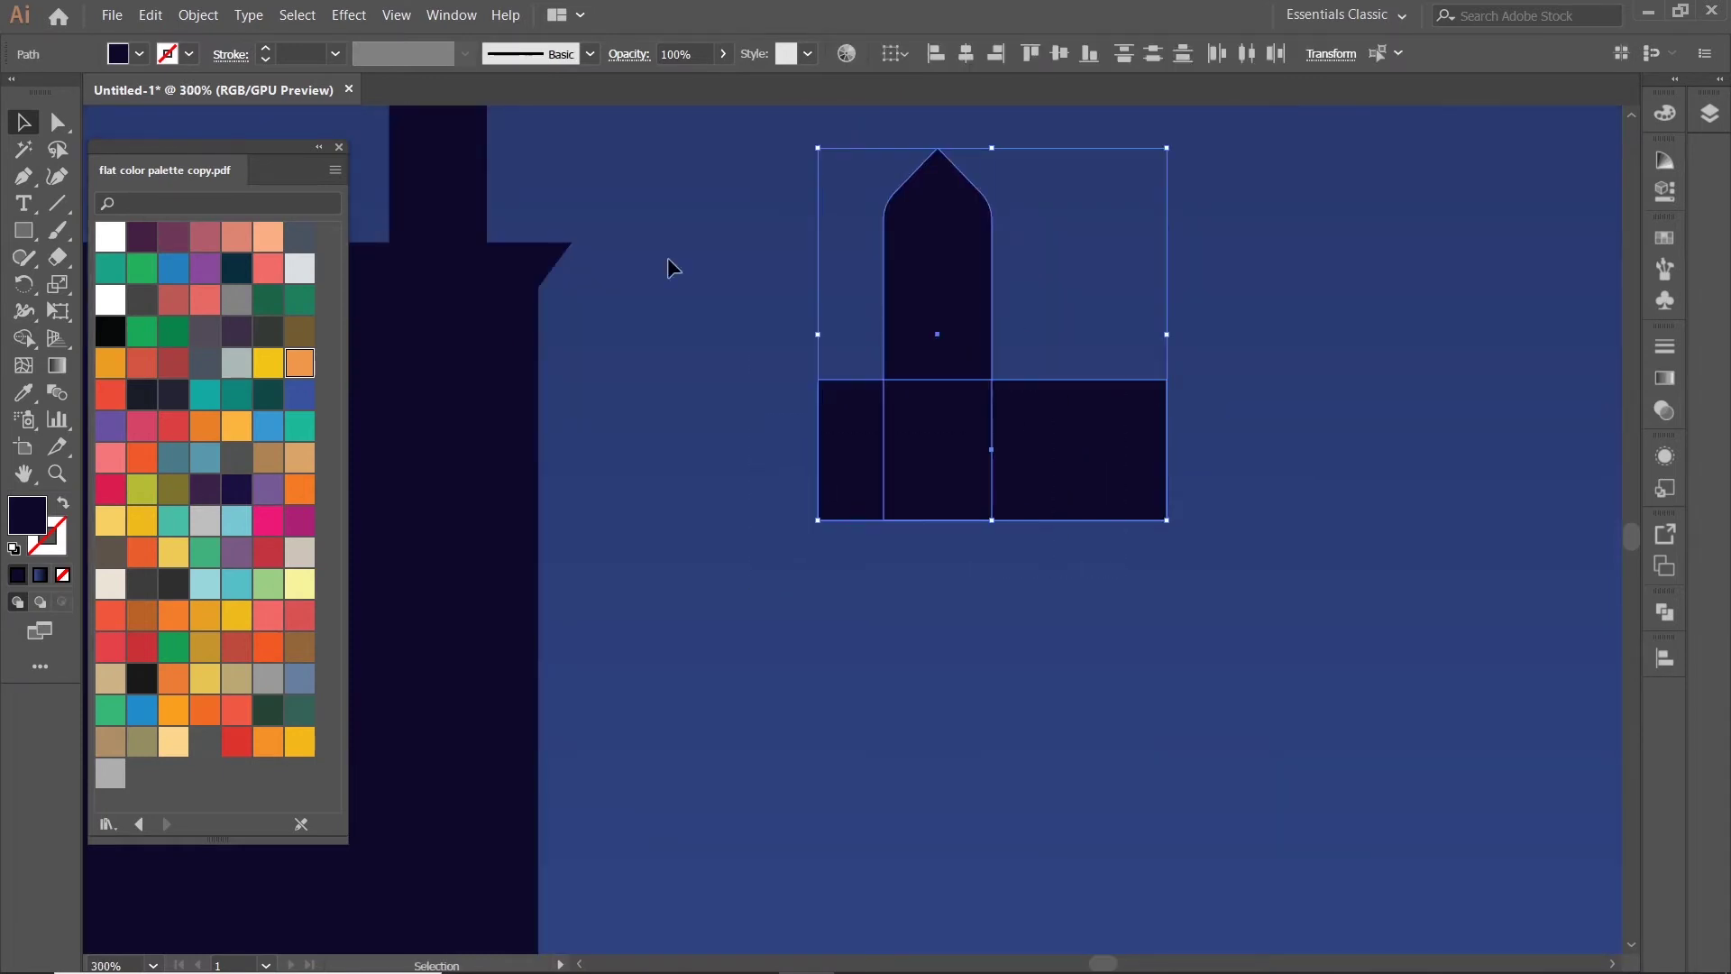
left_click(30, 335)
left_click(1195, 425, "alt")
scroll(1195, 425, "down", 3)
- Give the small arch the minaret windows' orange fill using the Eyedropper
key("v")
scroll(1017, 322, "up", 2)
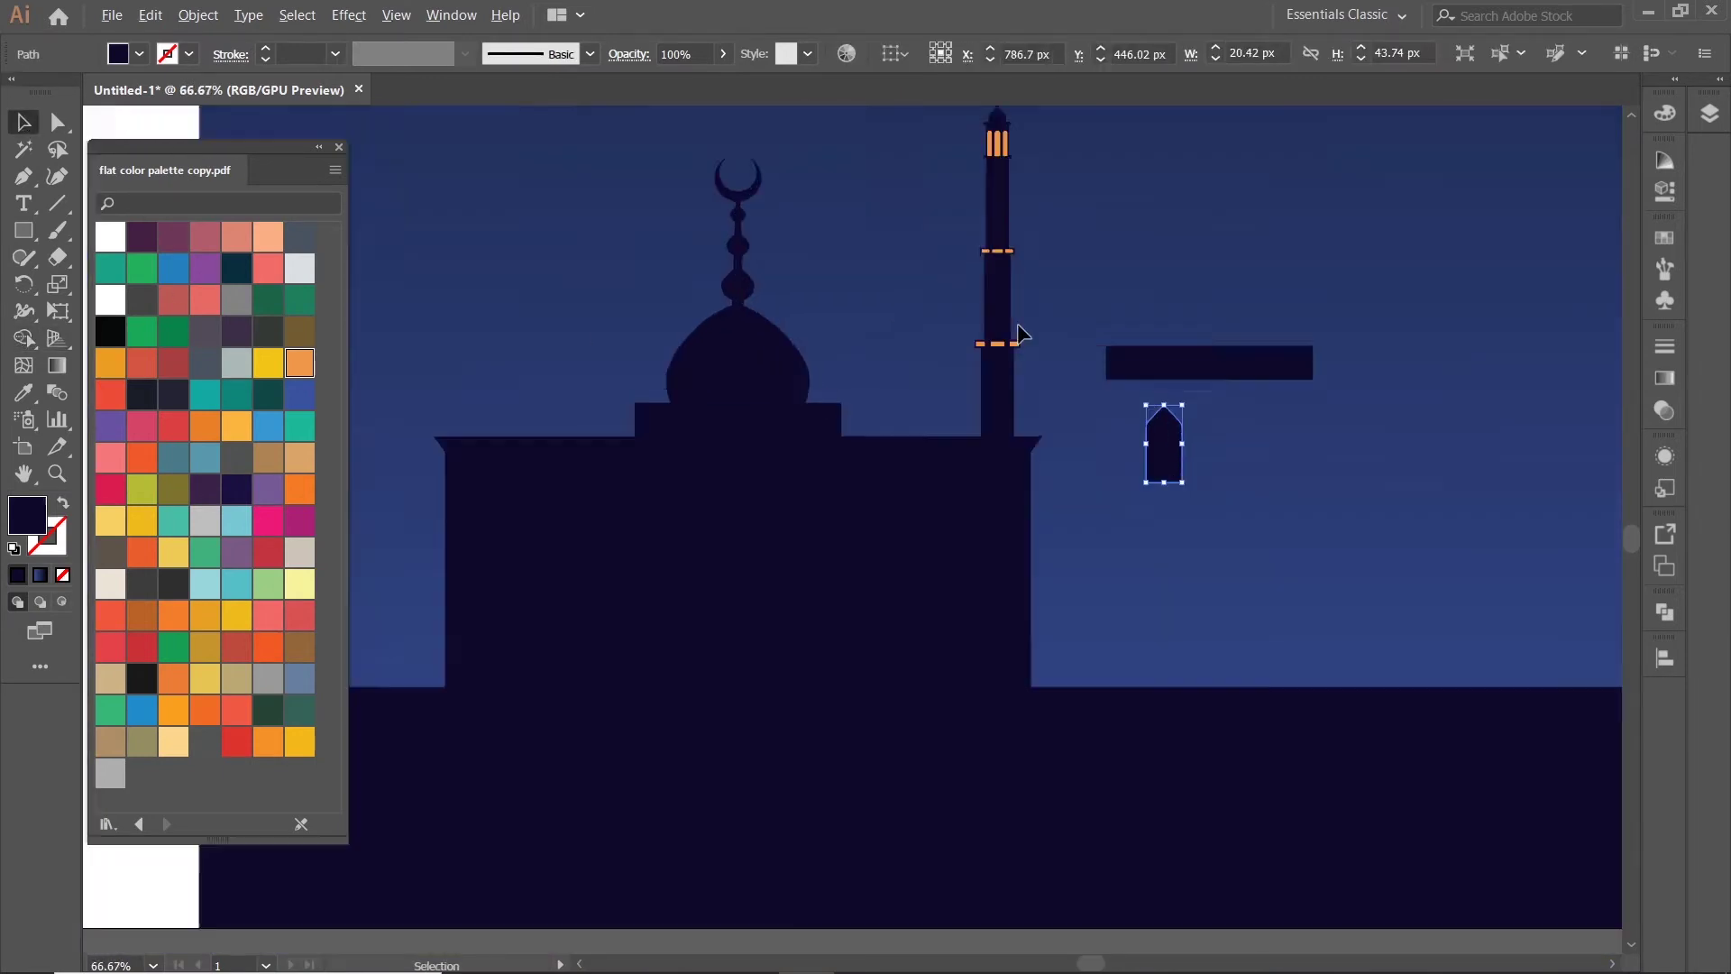
left_click_drag(1212, 486, 1175, 471)
key("i")
scroll(997, 340, "up", 3)
left_click(1046, 336)
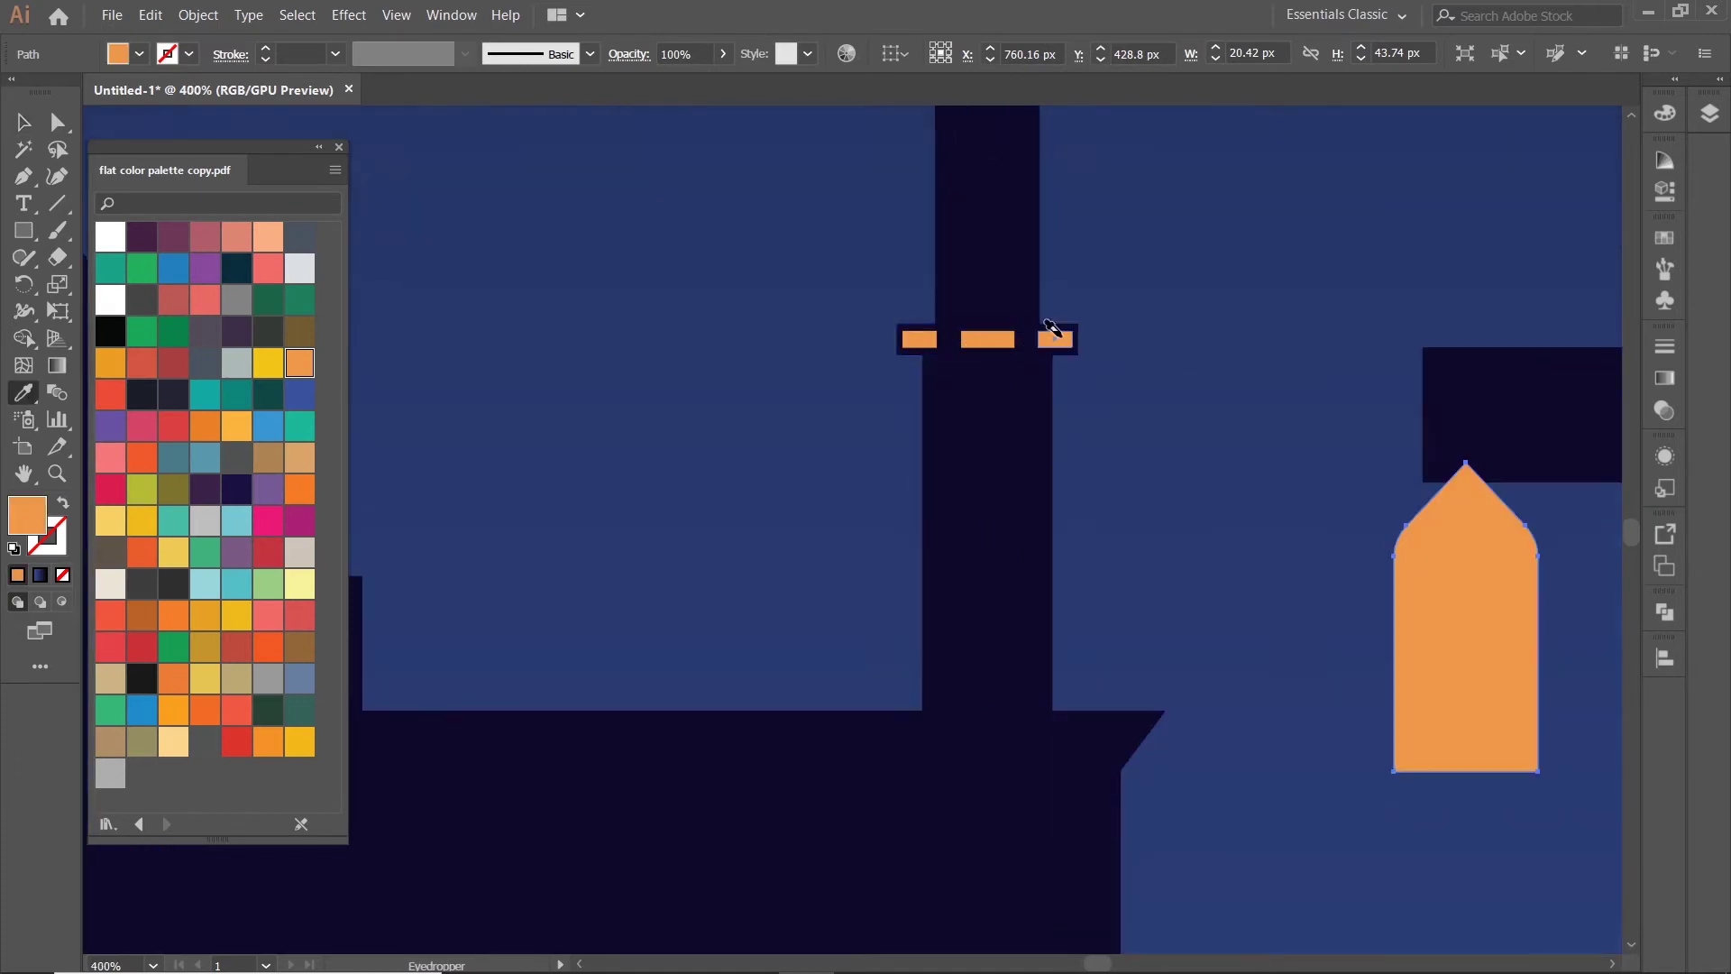
scroll(1046, 337, "down", 3)
- Scale the orange arch down to a tiny size and place it at the dark bar's left end
left_click(24, 123)
scroll(1056, 532, "up", 2)
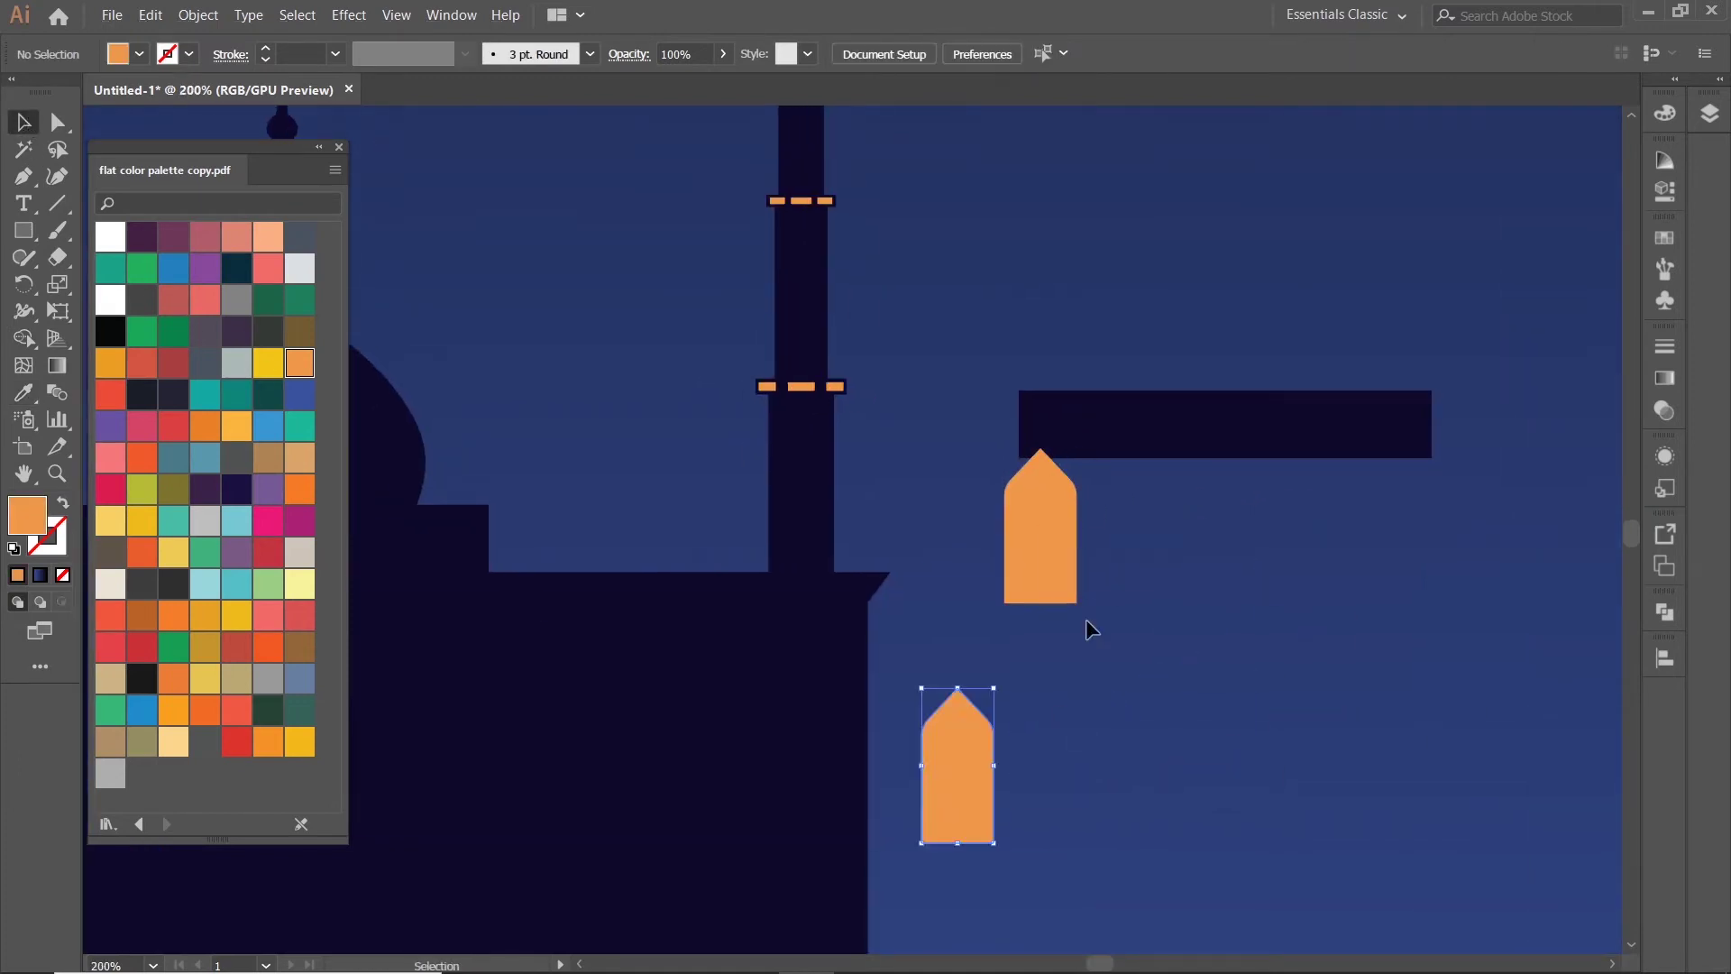
scroll(1085, 619, "up", 3)
left_click_drag(1107, 709, 931, 332)
scroll(977, 414, "up", 3)
scroll(977, 414, "right", 2)
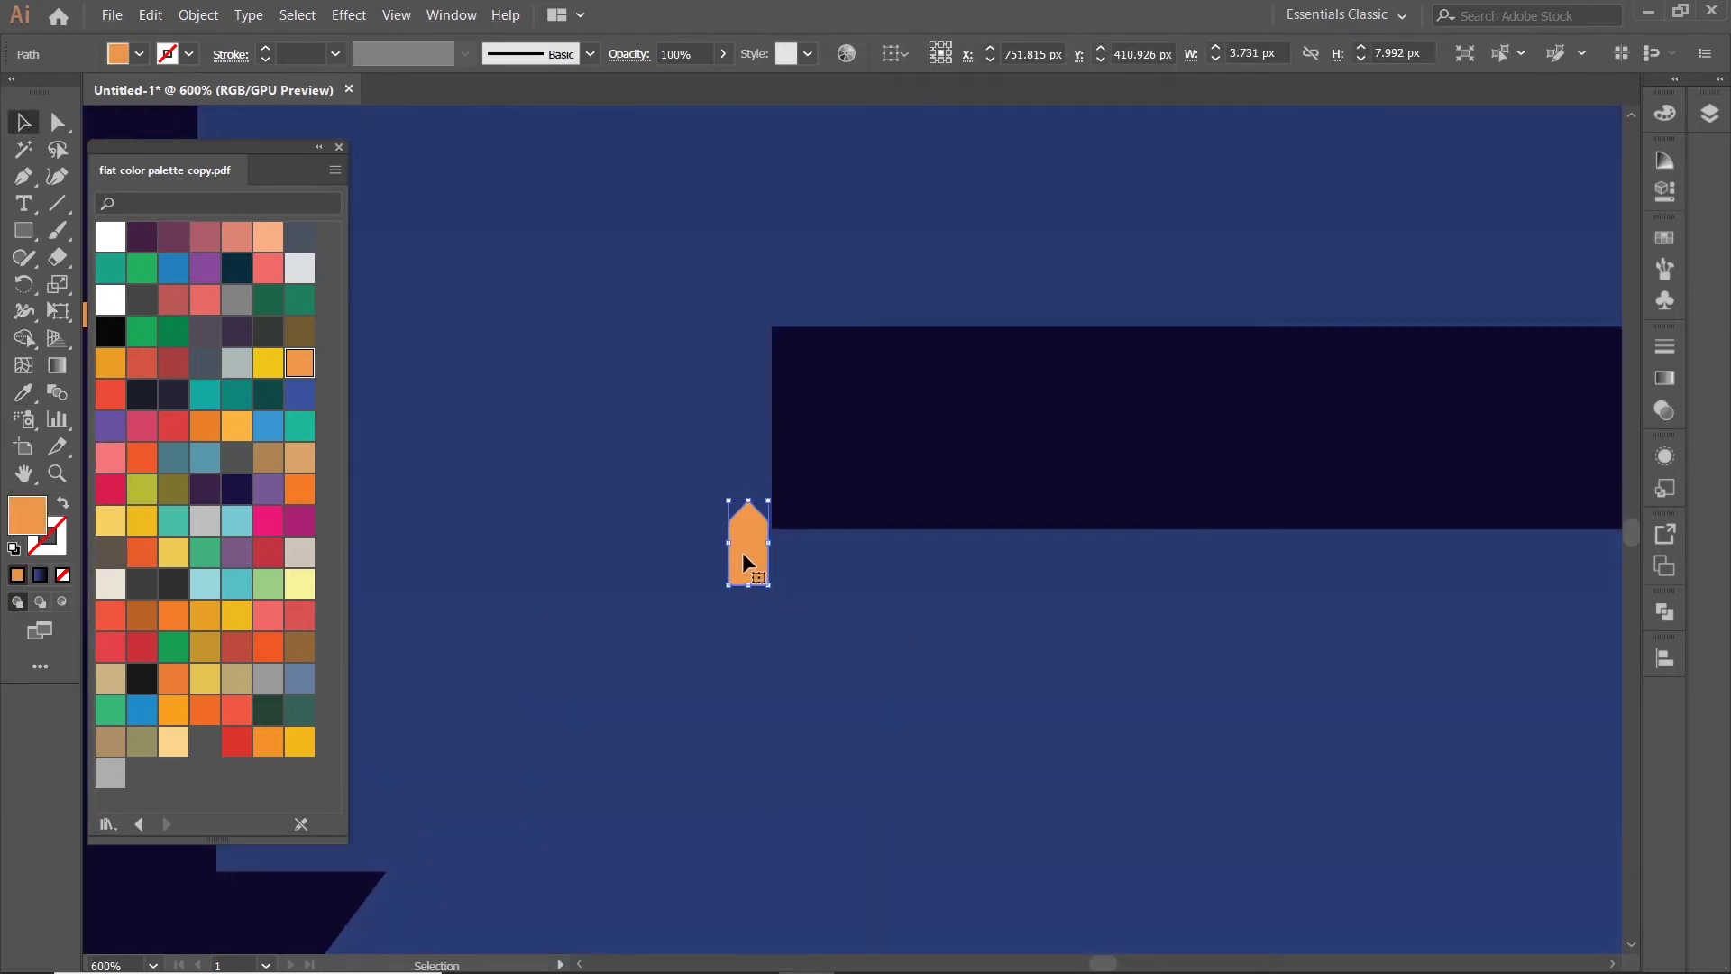
mouse_move(747, 559)
left_mouse_down()
mouse_move(859, 444)
mouse_move(904, 523)
left_mouse_up()
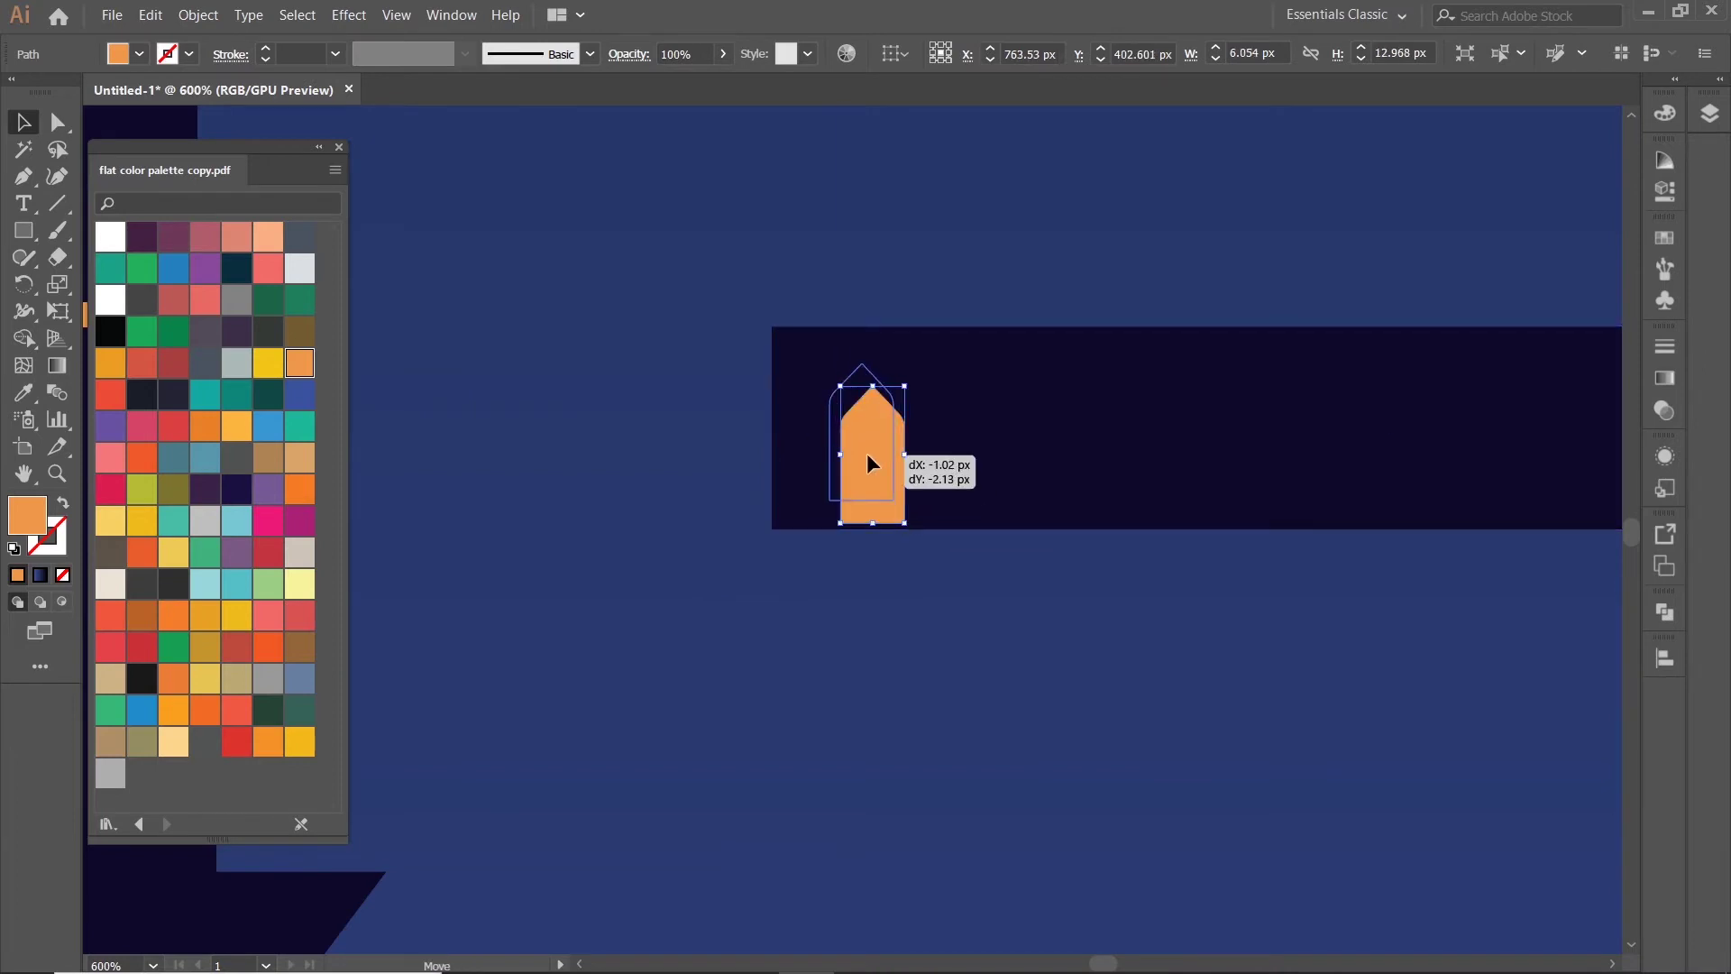
left_click_drag(867, 463, 873, 475)
- Repeat the arch along the bar, deleting the extras to leave nine windows
scroll(1036, 667, "left", 2)
left_click_drag(728, 478, 858, 478)
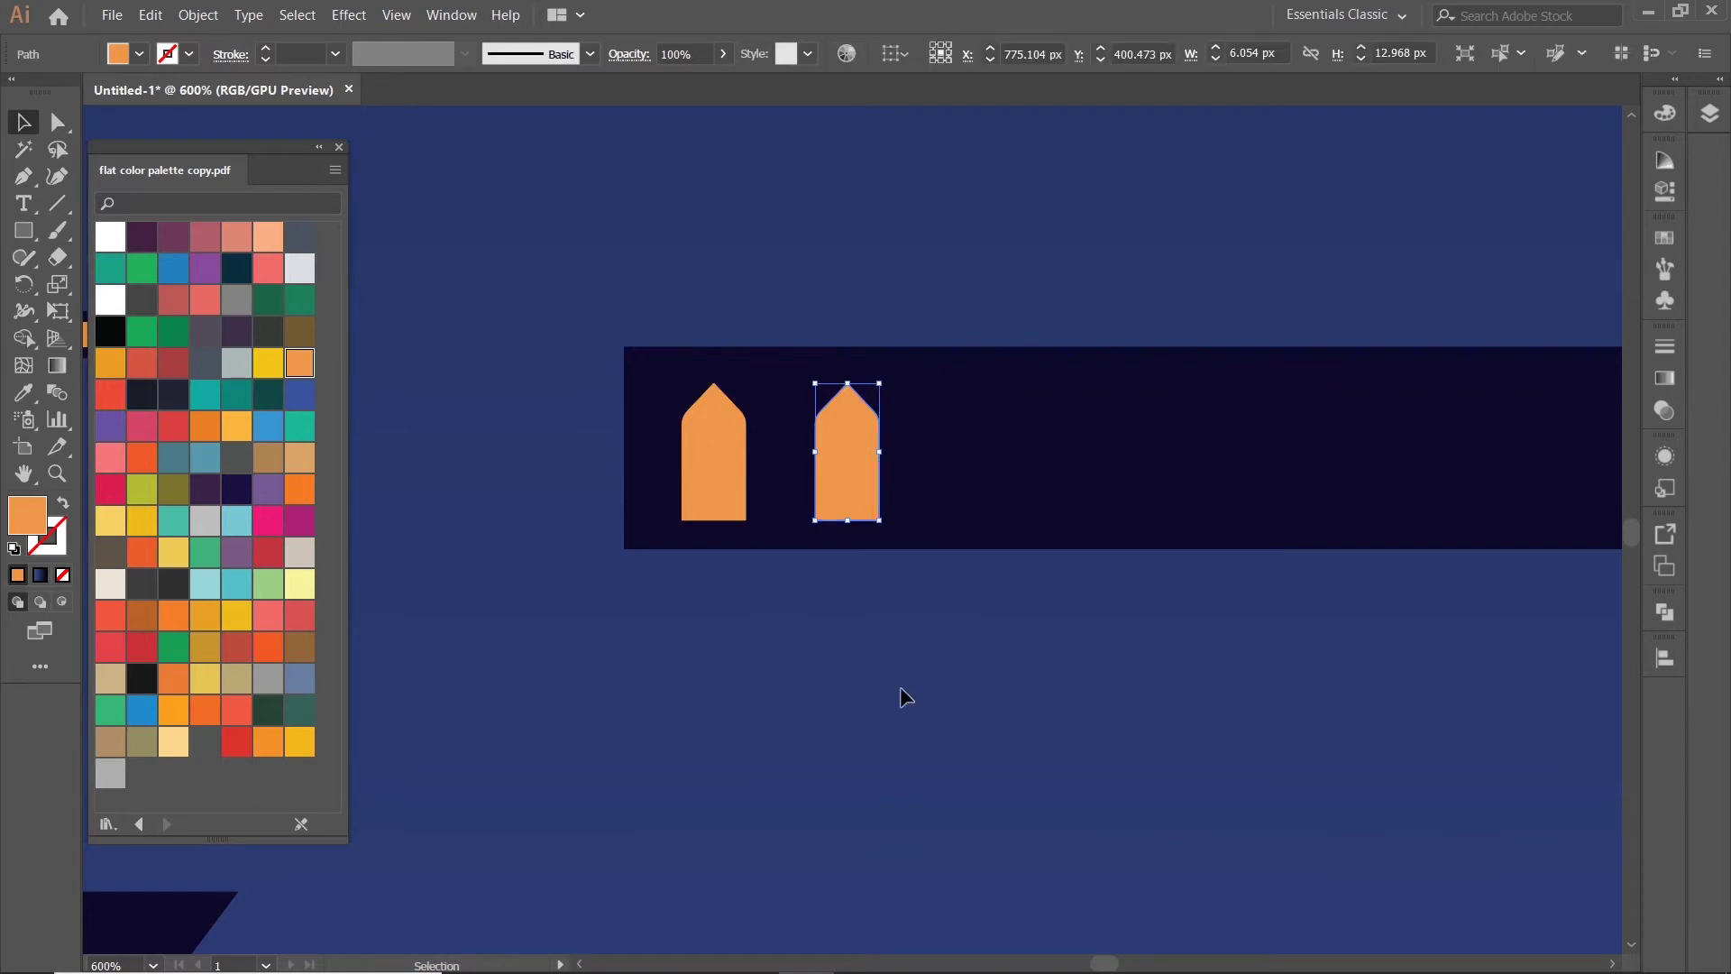
key("ctrl+d")
key("ctrl+d")
key("ctrl+d")
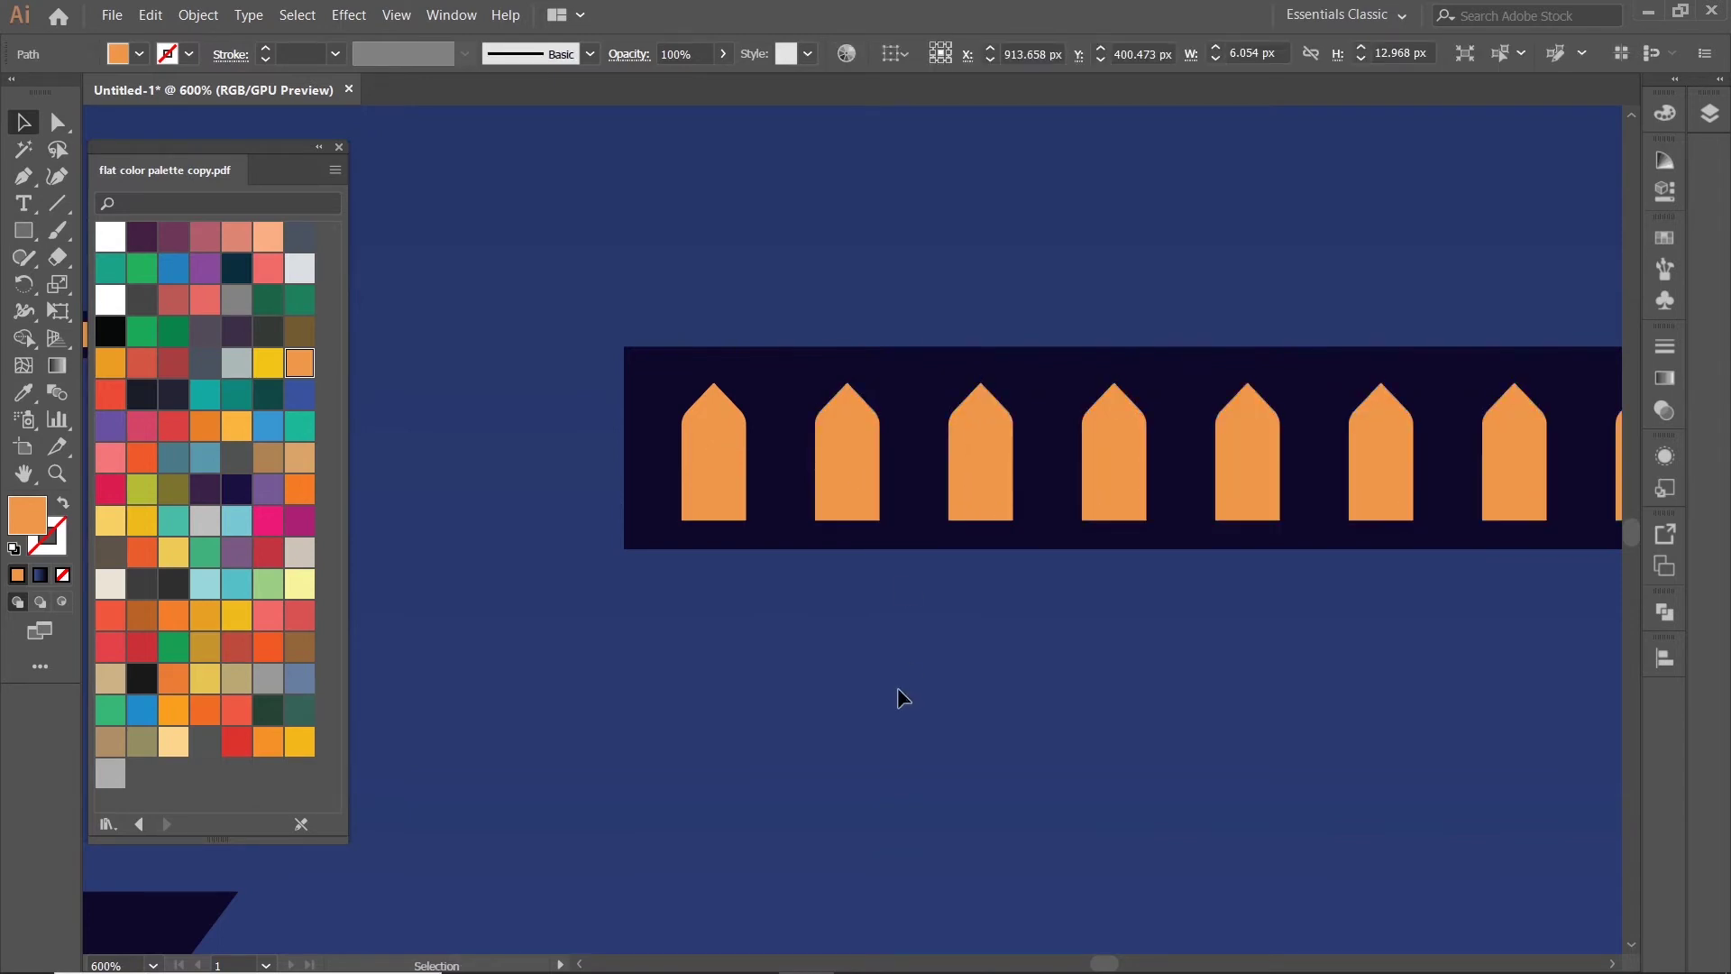
scroll(896, 687, "down", 3)
left_click_drag(1206, 719, 1048, 703)
left_click(1073, 631)
left_click_drag(1073, 630, 1222, 593)
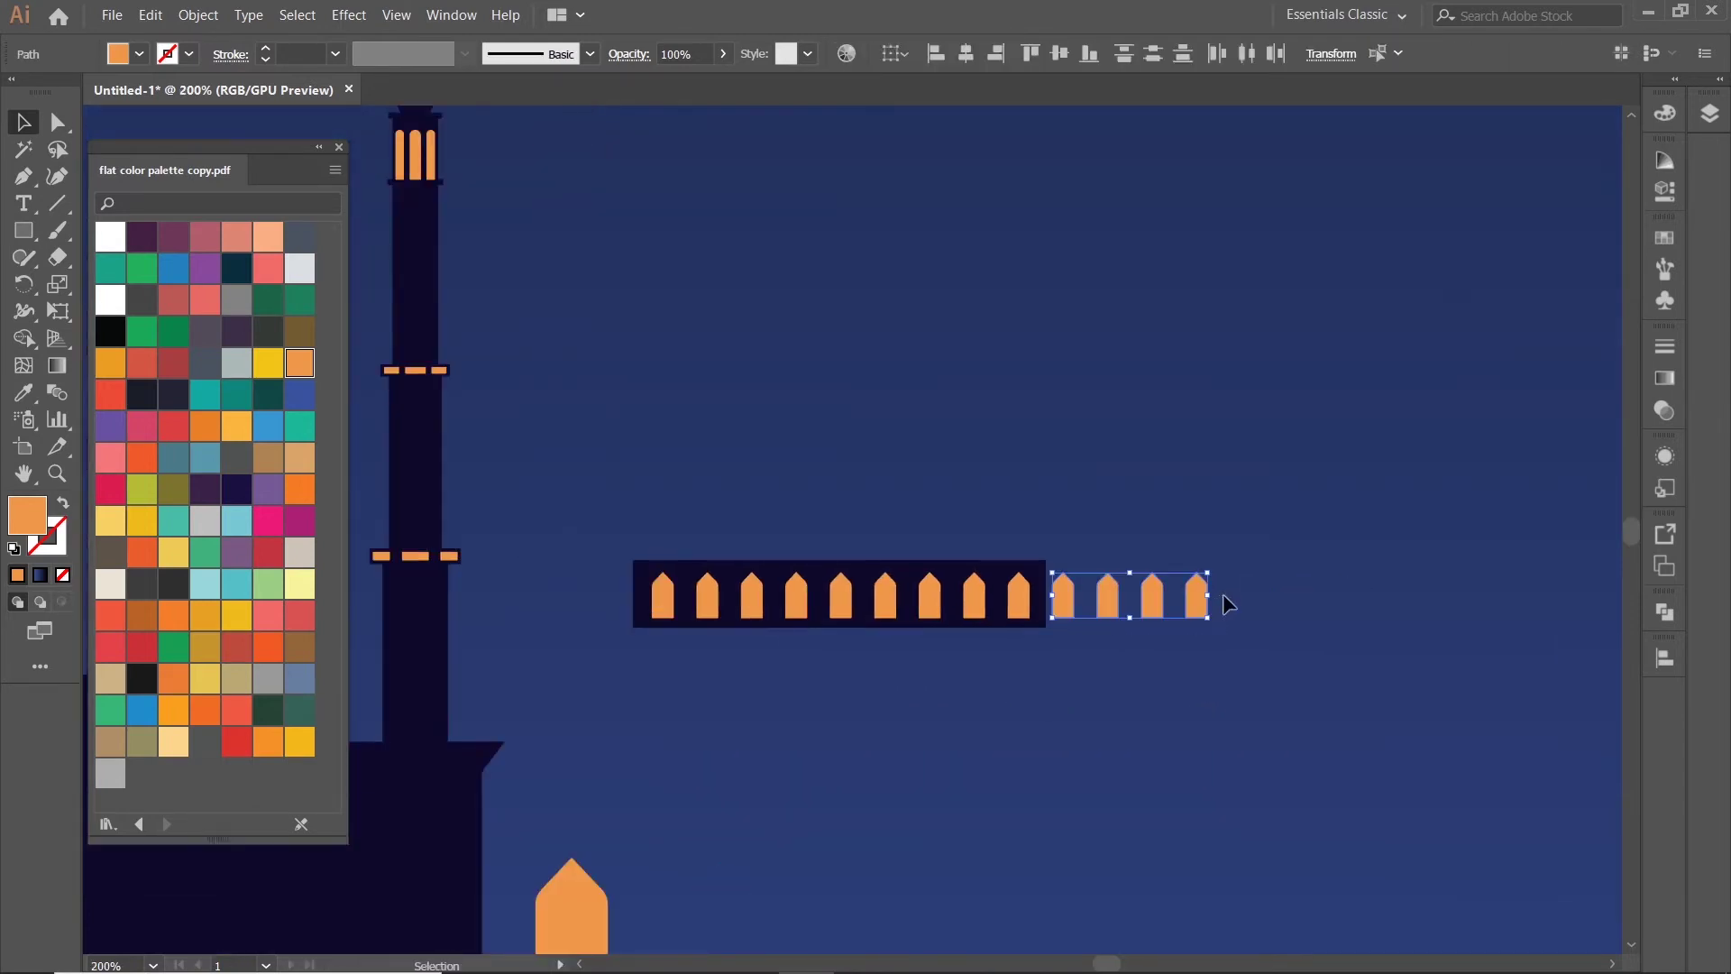
key("Delete")
- Group the bar with its arches and move the strip onto the dome's base
left_click_drag(1026, 649, 1026, 649)
right_click(996, 649)
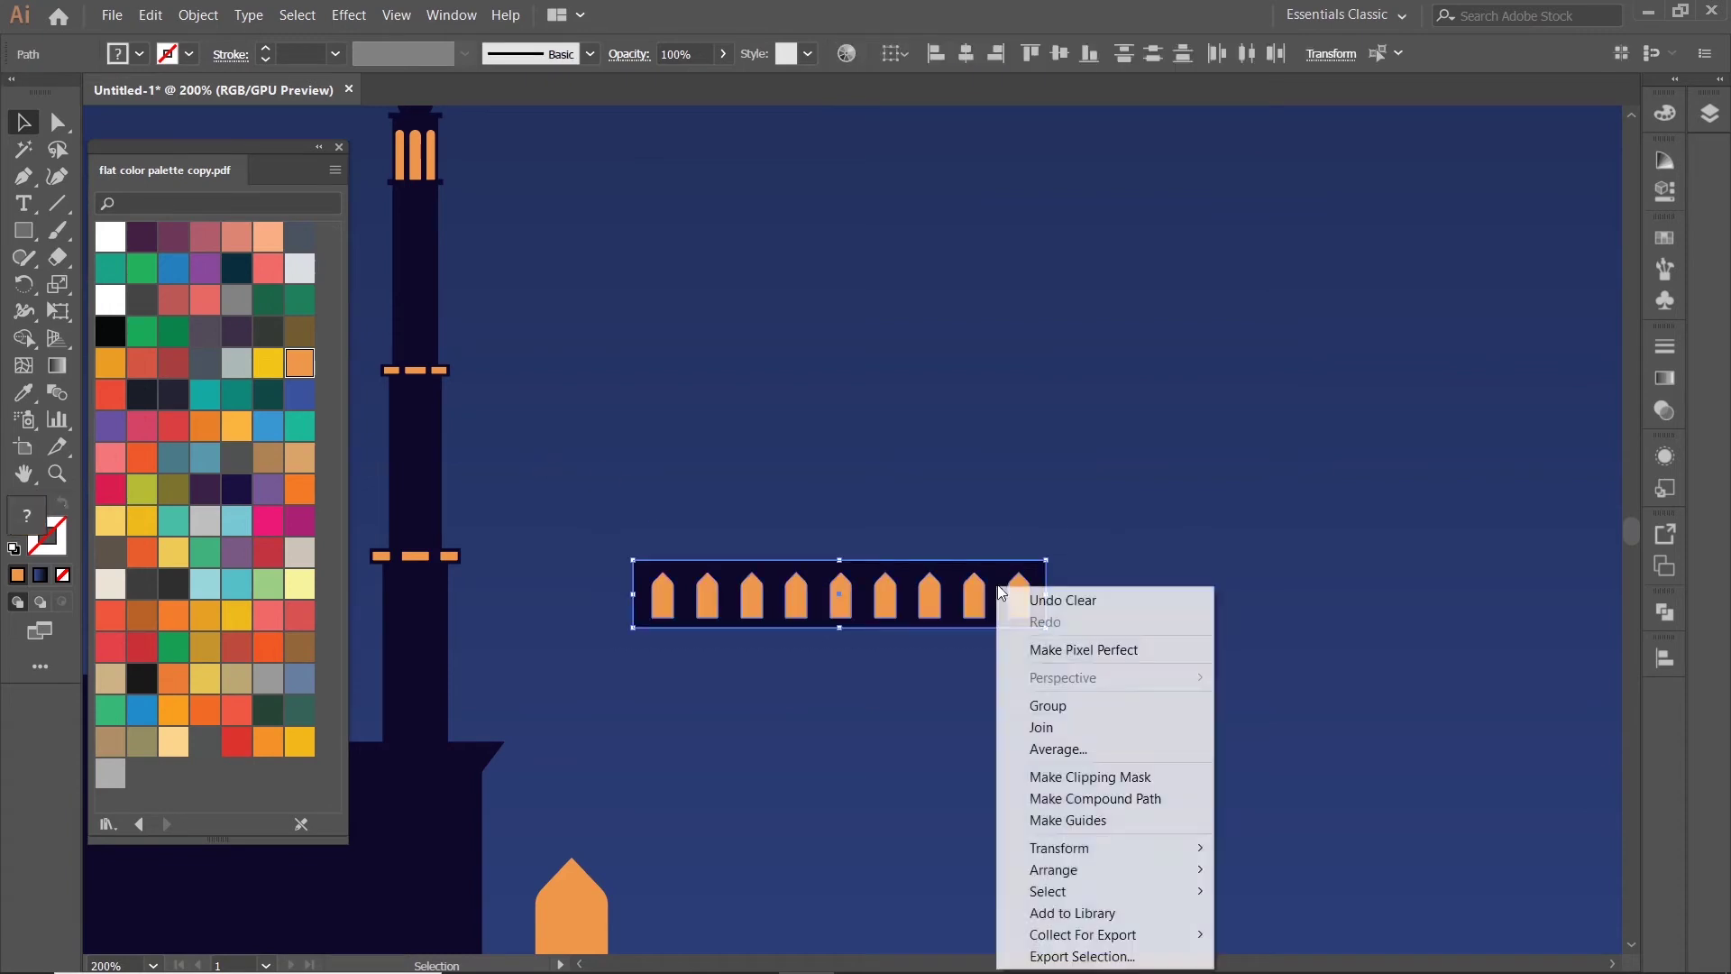
left_click(1063, 705)
scroll(1163, 630, "down", 3)
scroll(1149, 642, "up", 2)
left_click_drag(1234, 561, 761, 619)
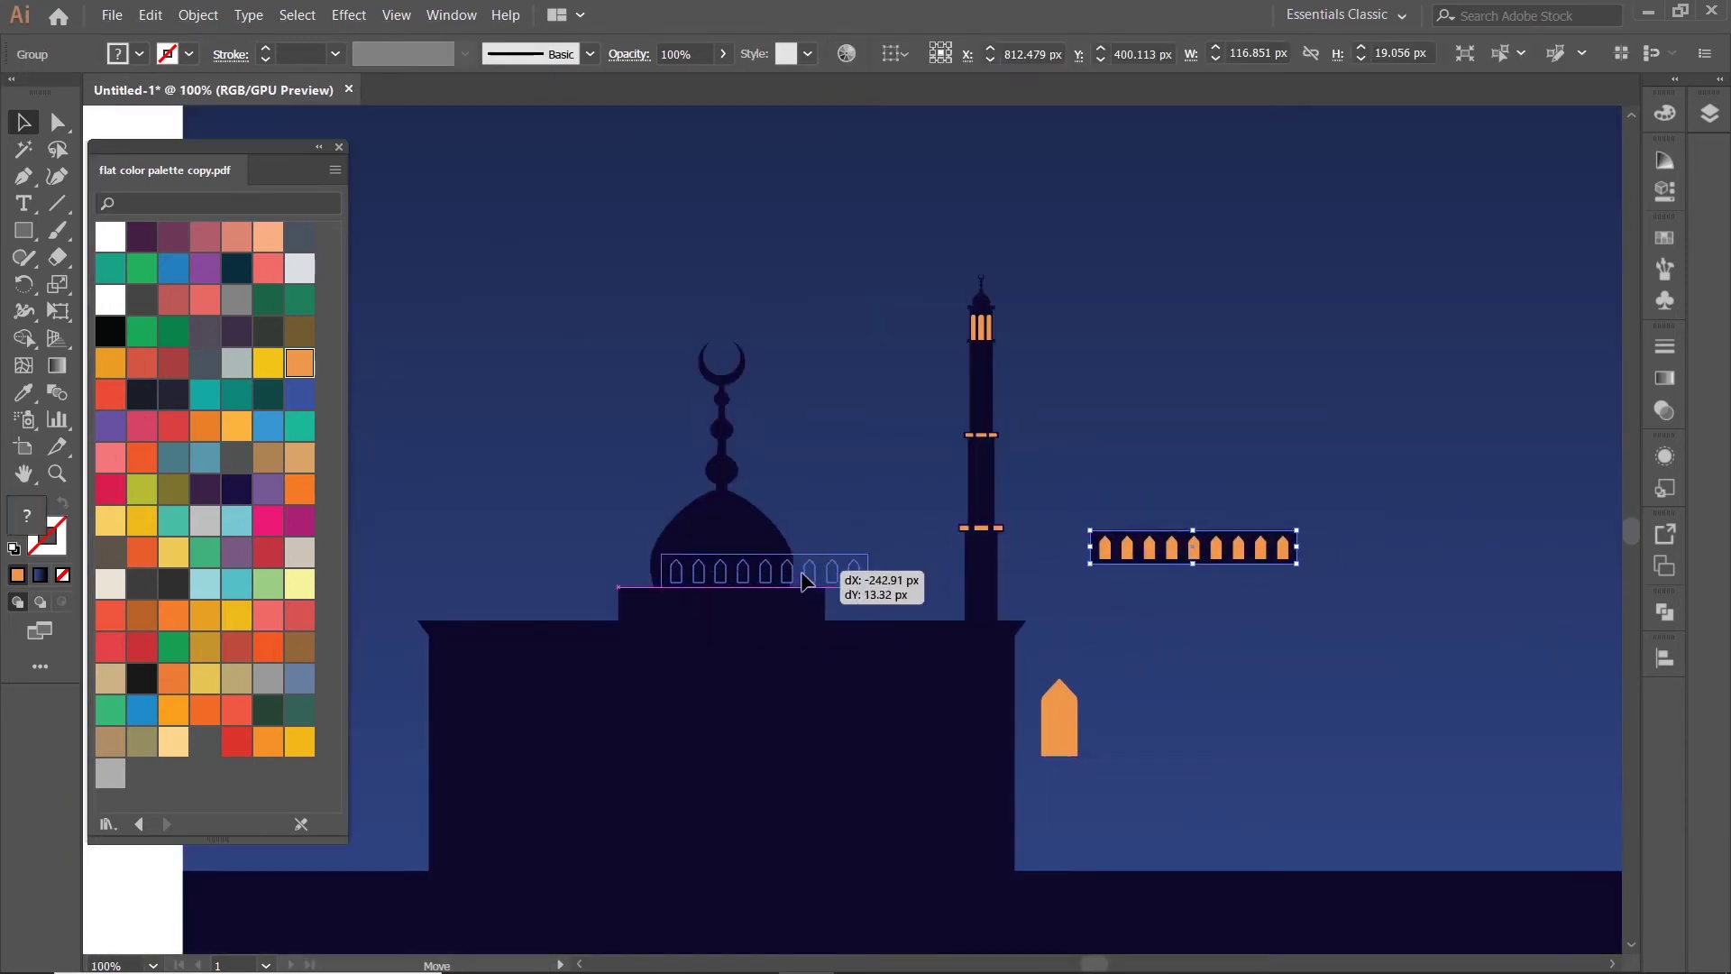
- Move the larger orange arch onto the mosque's front wall, enlarge it into a tall door, and centre it
left_click(1323, 467)
left_click_drag(1324, 467, 1519, 372)
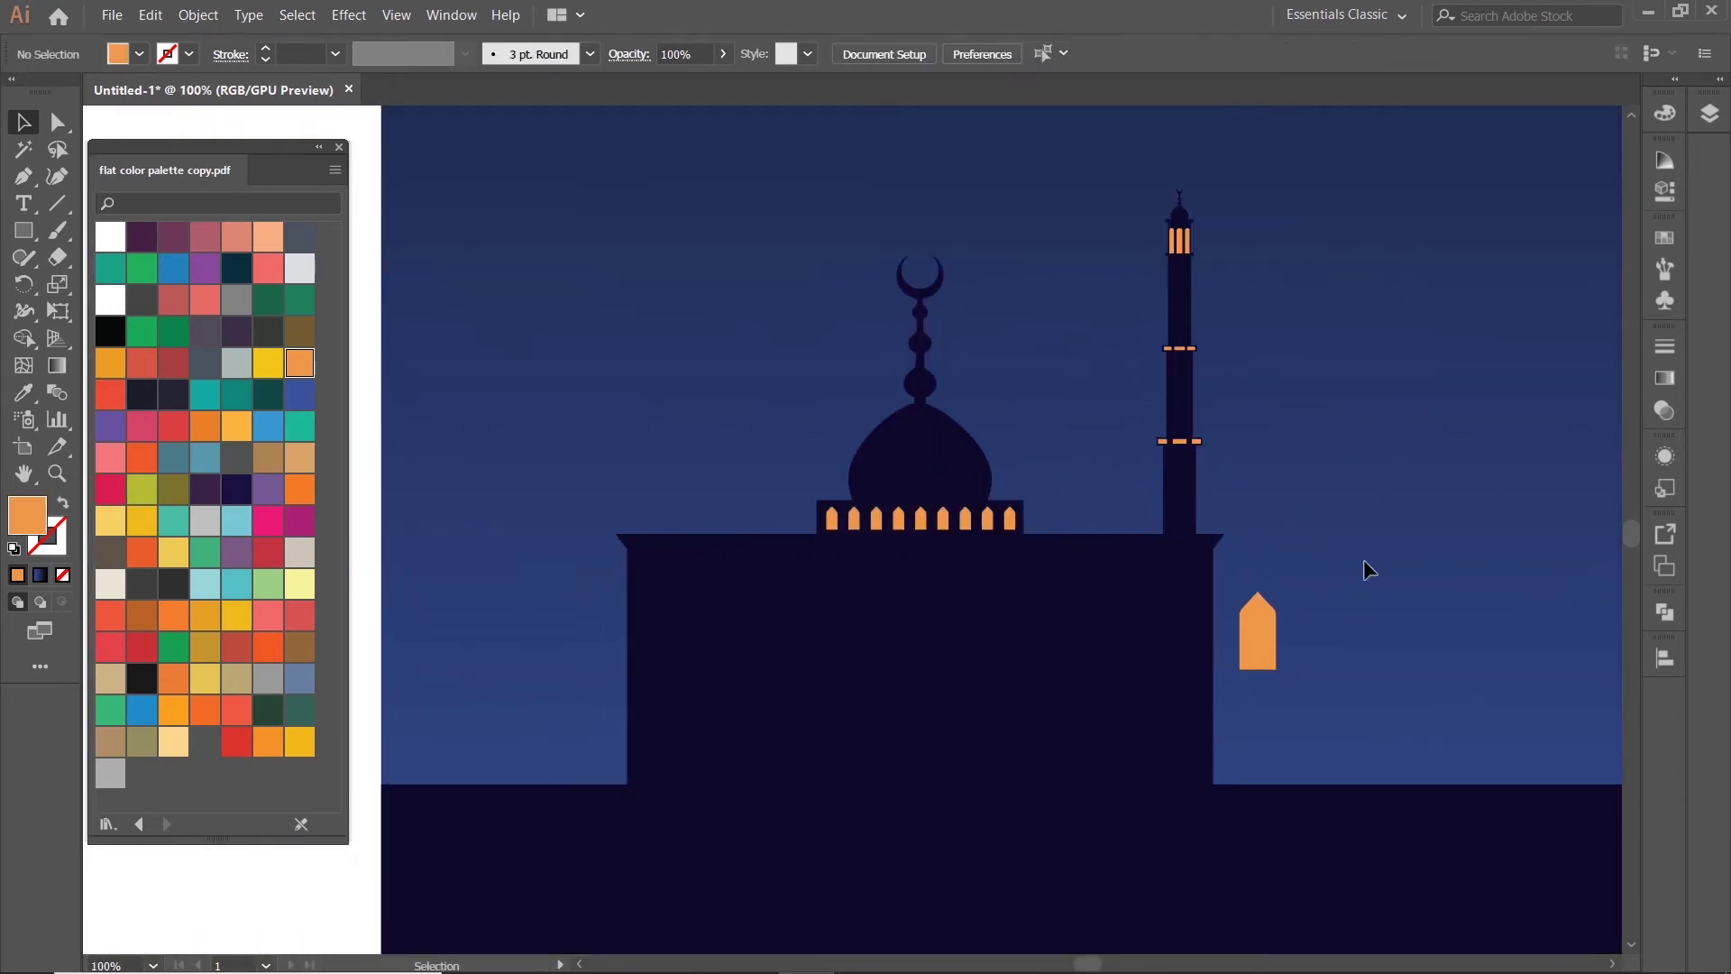
left_click_drag(997, 668, 1031, 654)
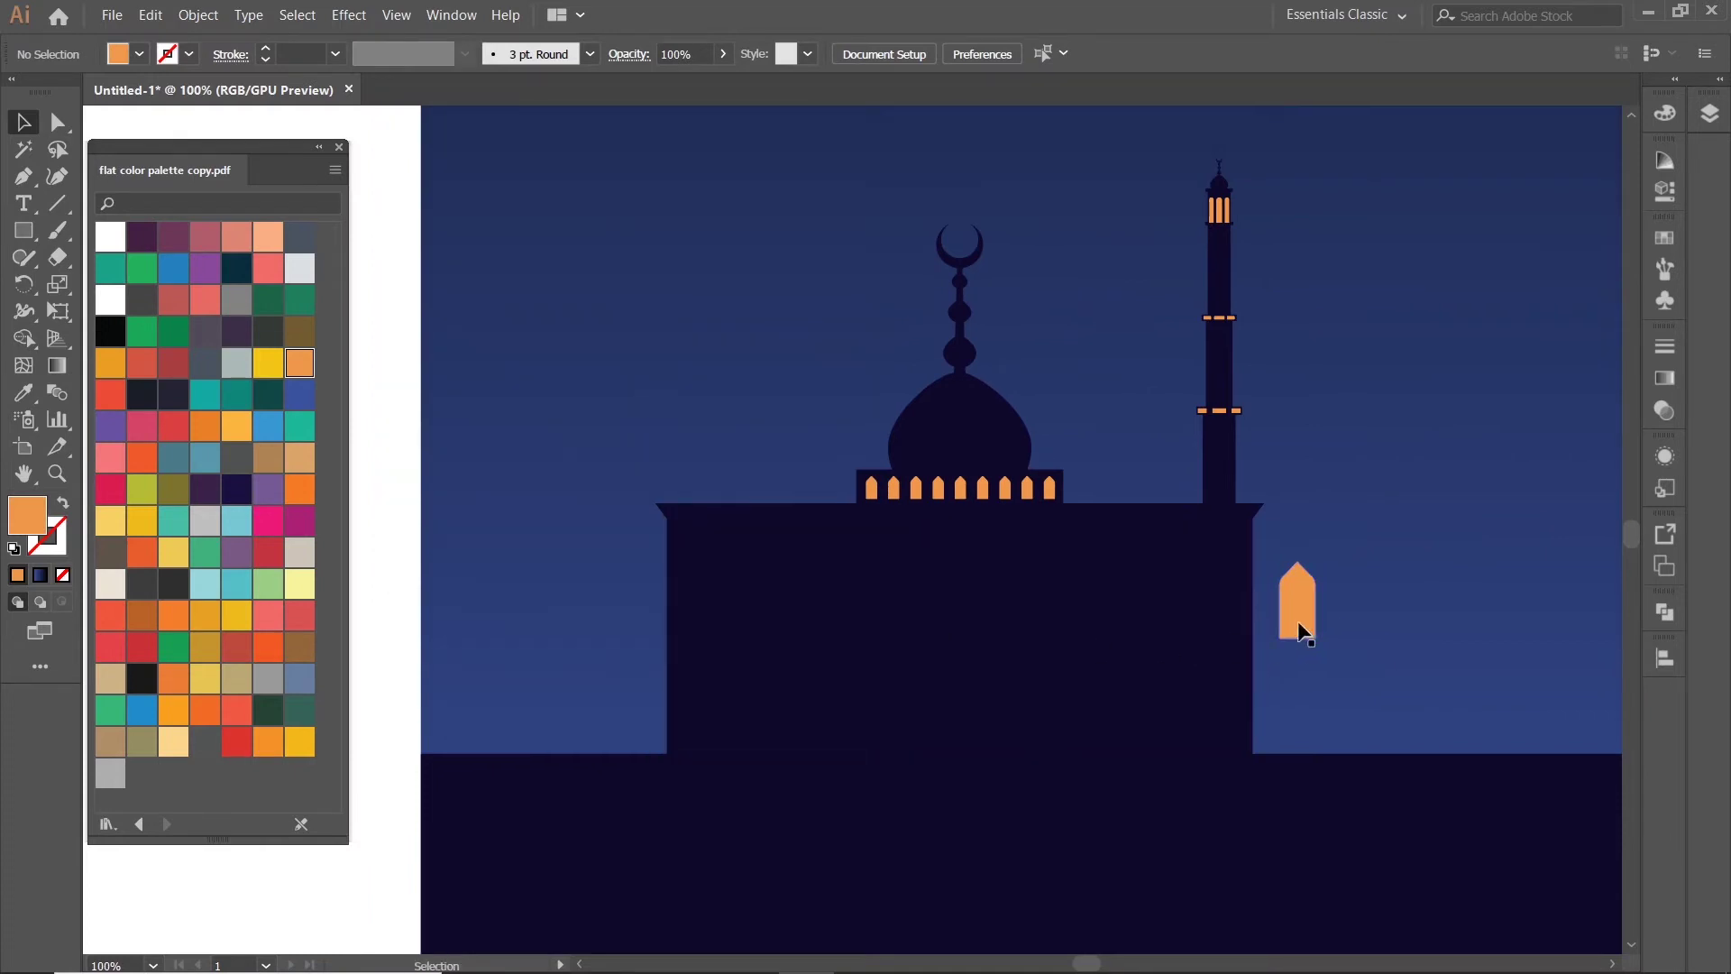
left_click(1298, 622)
left_click_drag(1304, 626, 971, 746)
left_click_drag(979, 673, 1030, 574)
left_click_drag(992, 681, 979, 682)
key("ctrl+shift+a")
- Widen the orange door
key("ctrl+minus")
key("ctrl+minus")
key("ctrl+minus")
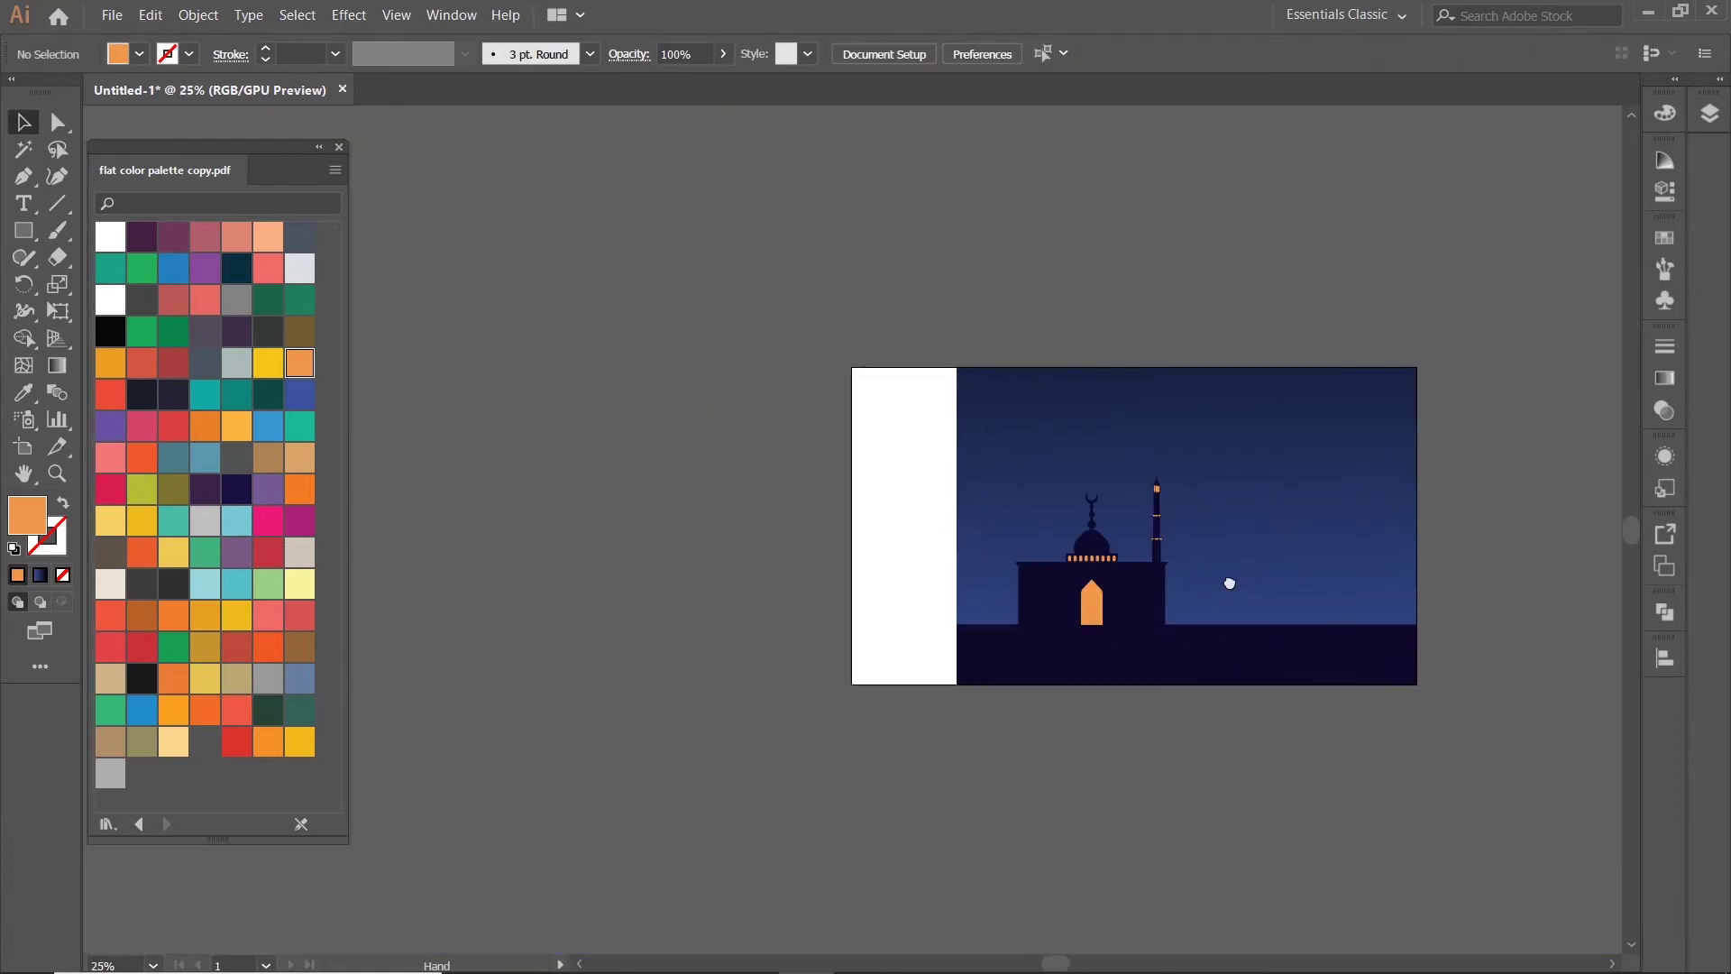
scroll(1082, 631, "up", 4)
scroll(1037, 649, "up", 1)
left_click(1004, 586)
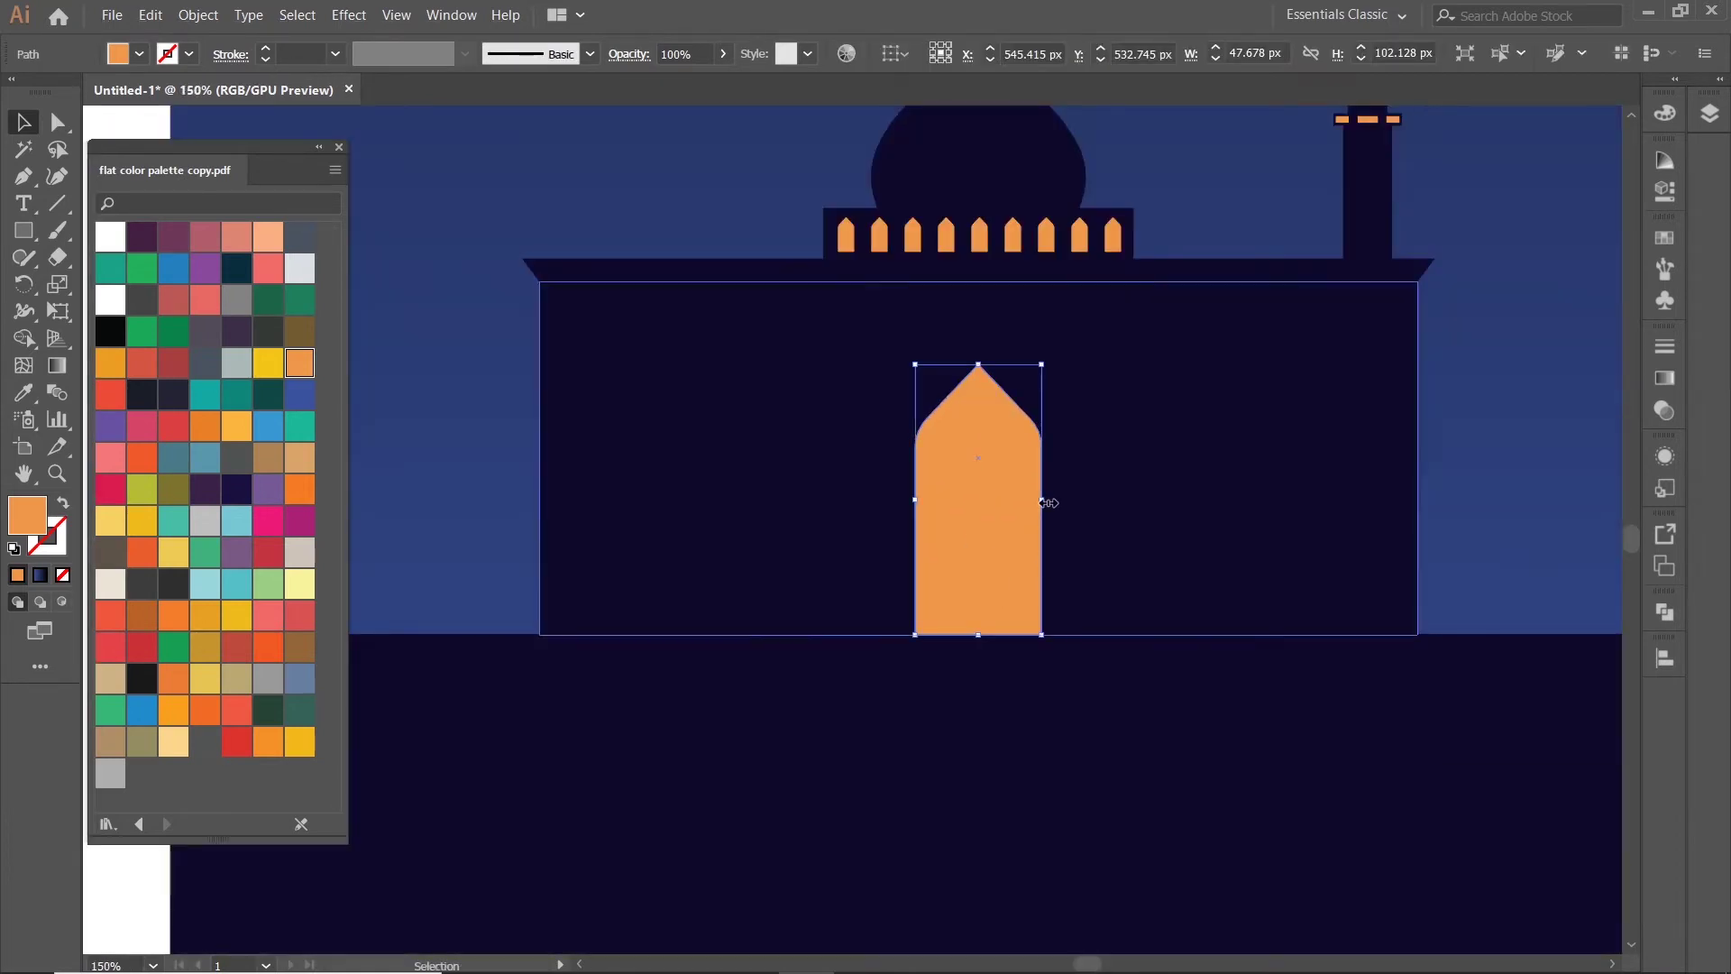
left_click_drag(1042, 501, 1365, 490)
- Add a smaller copy of the door beside the main door
scroll(1013, 534, "down", 3)
scroll(1013, 534, "up", 2)
scroll(1307, 532, "right", 3)
left_click_drag(1247, 551, 1217, 516)
mouse_move(1199, 451)
left_mouse_down()
mouse_move(969, 563)
mouse_move(1073, 562)
left_mouse_up()
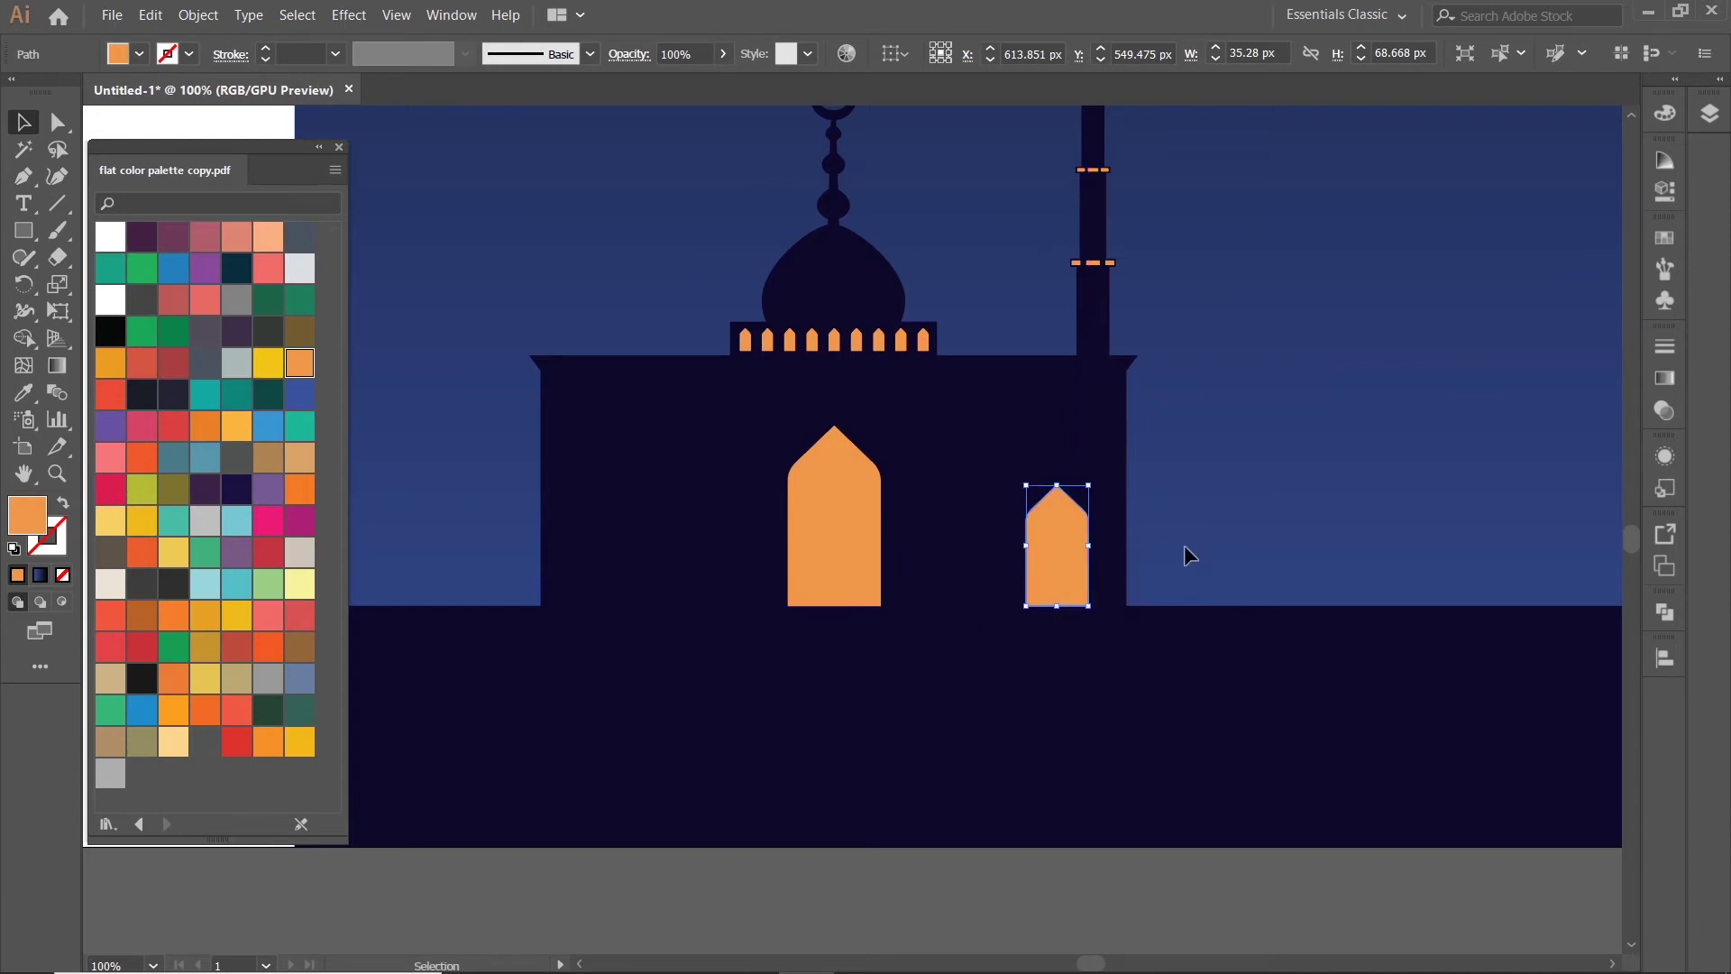
key("ctrl+shift+a")
key("ctrl+z")
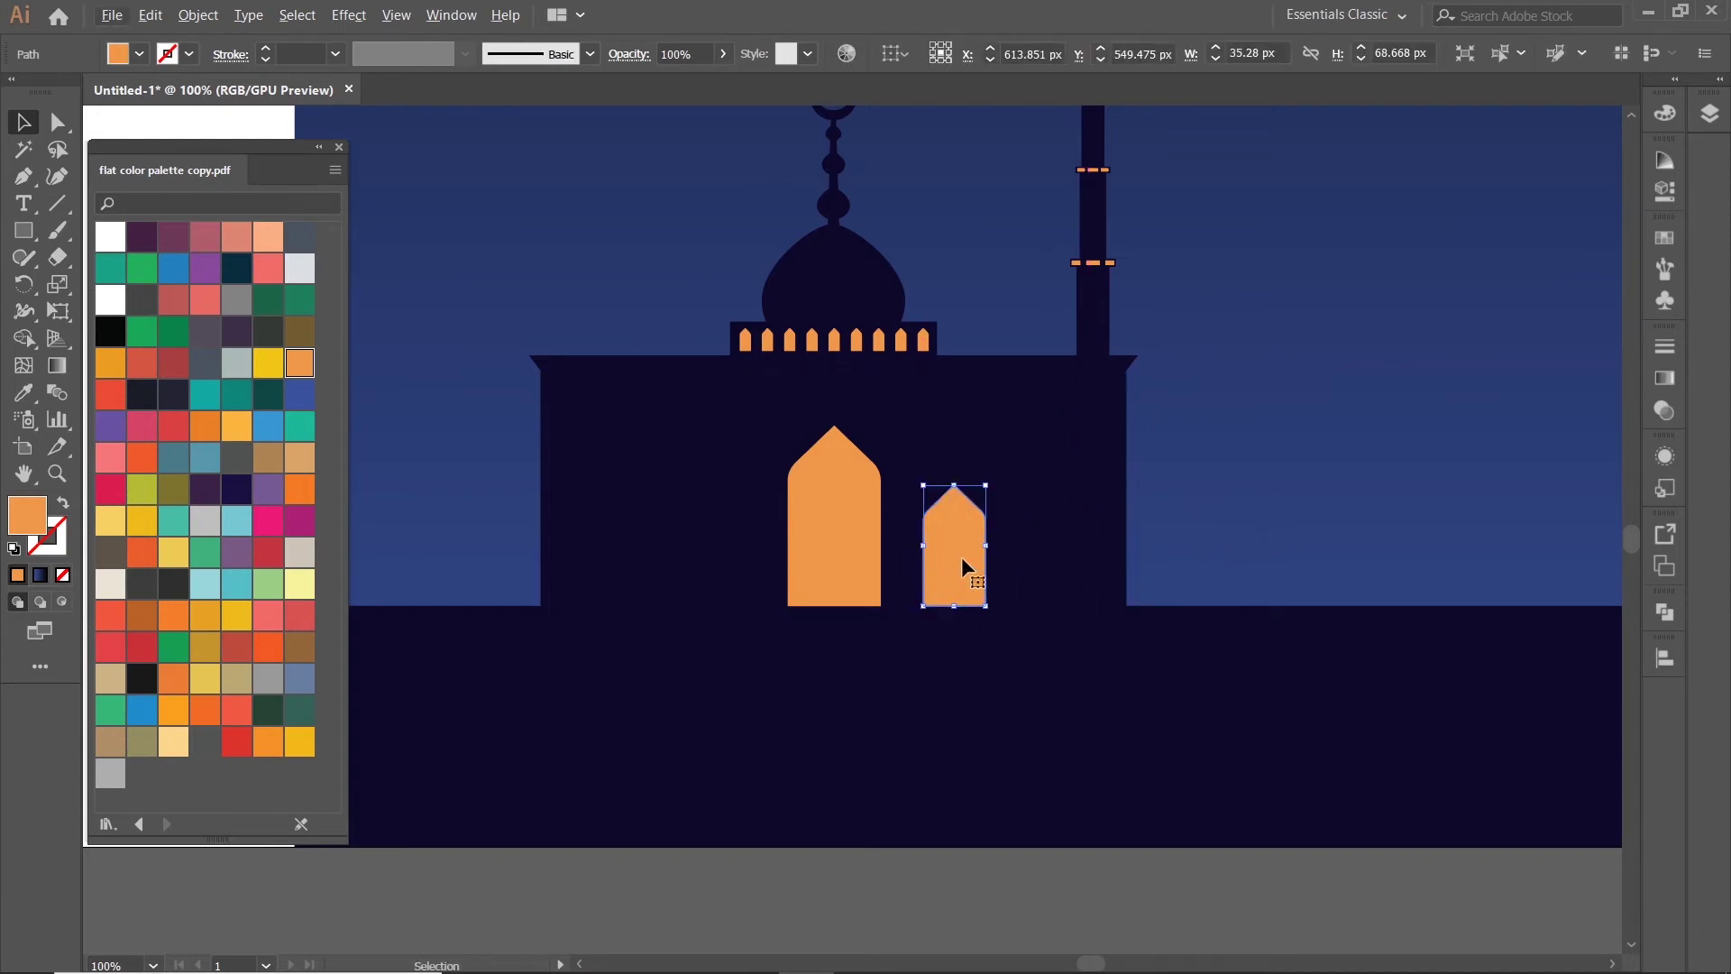
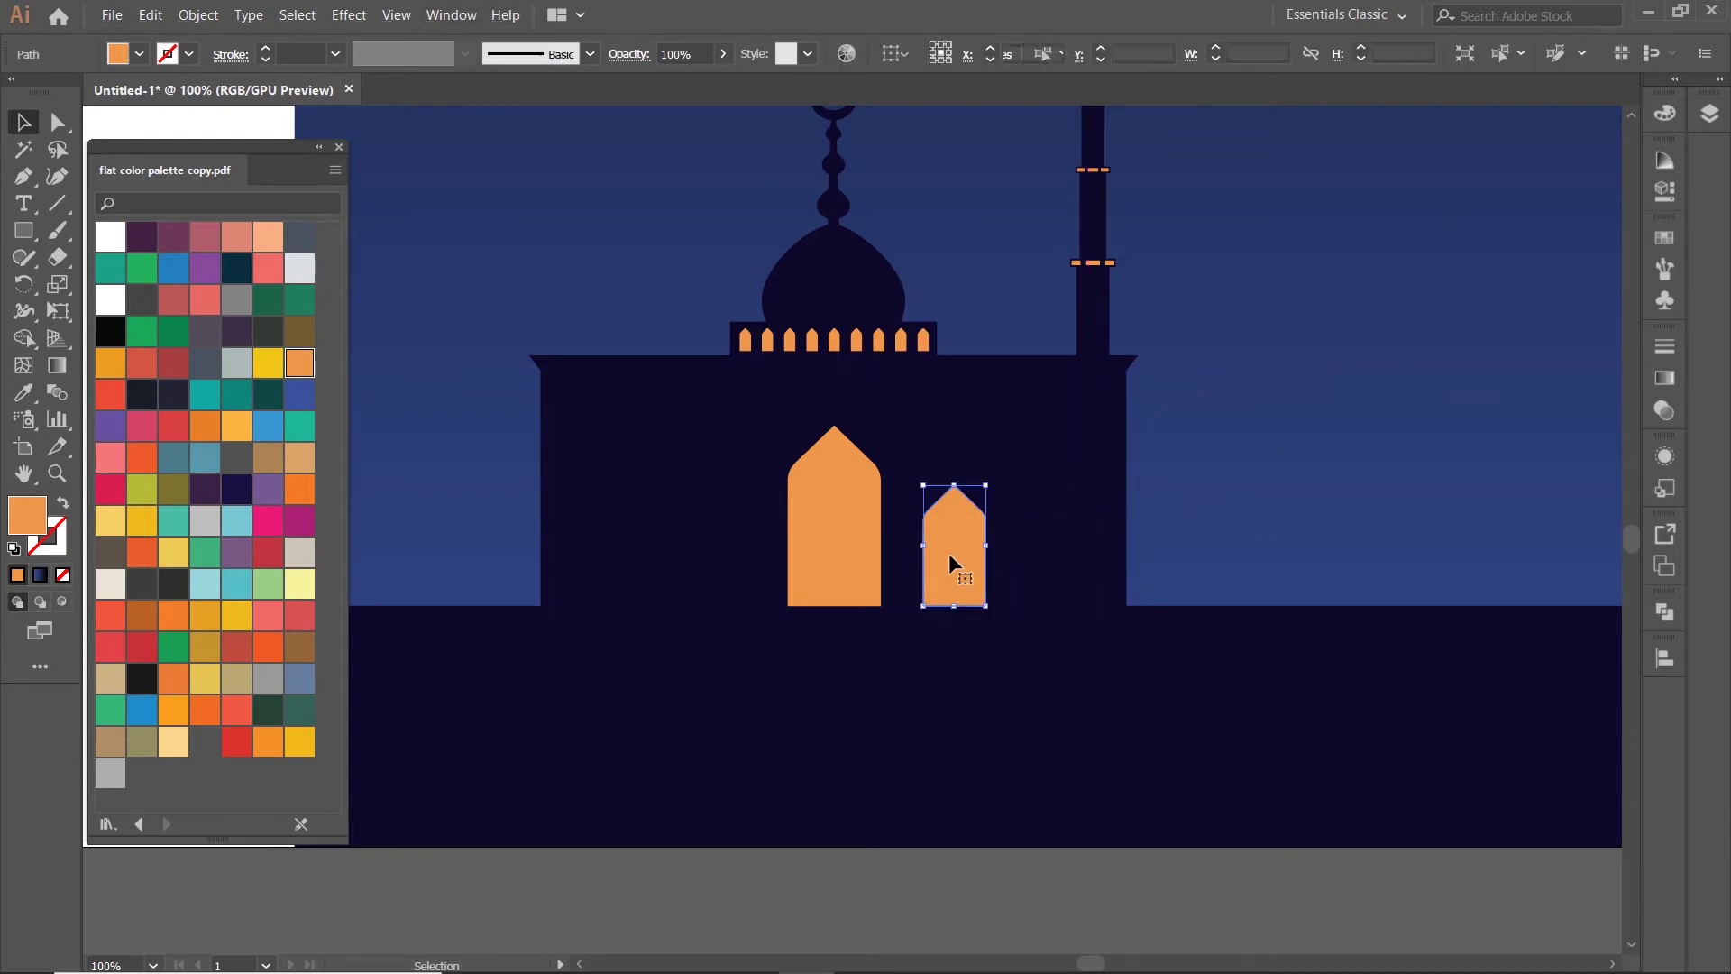
- Nudge the small arch left and Alt-drag a copy to the right as a third window
key("Left")
key("Left")
key("Left")
left_click_drag(948, 553, 1051, 553)
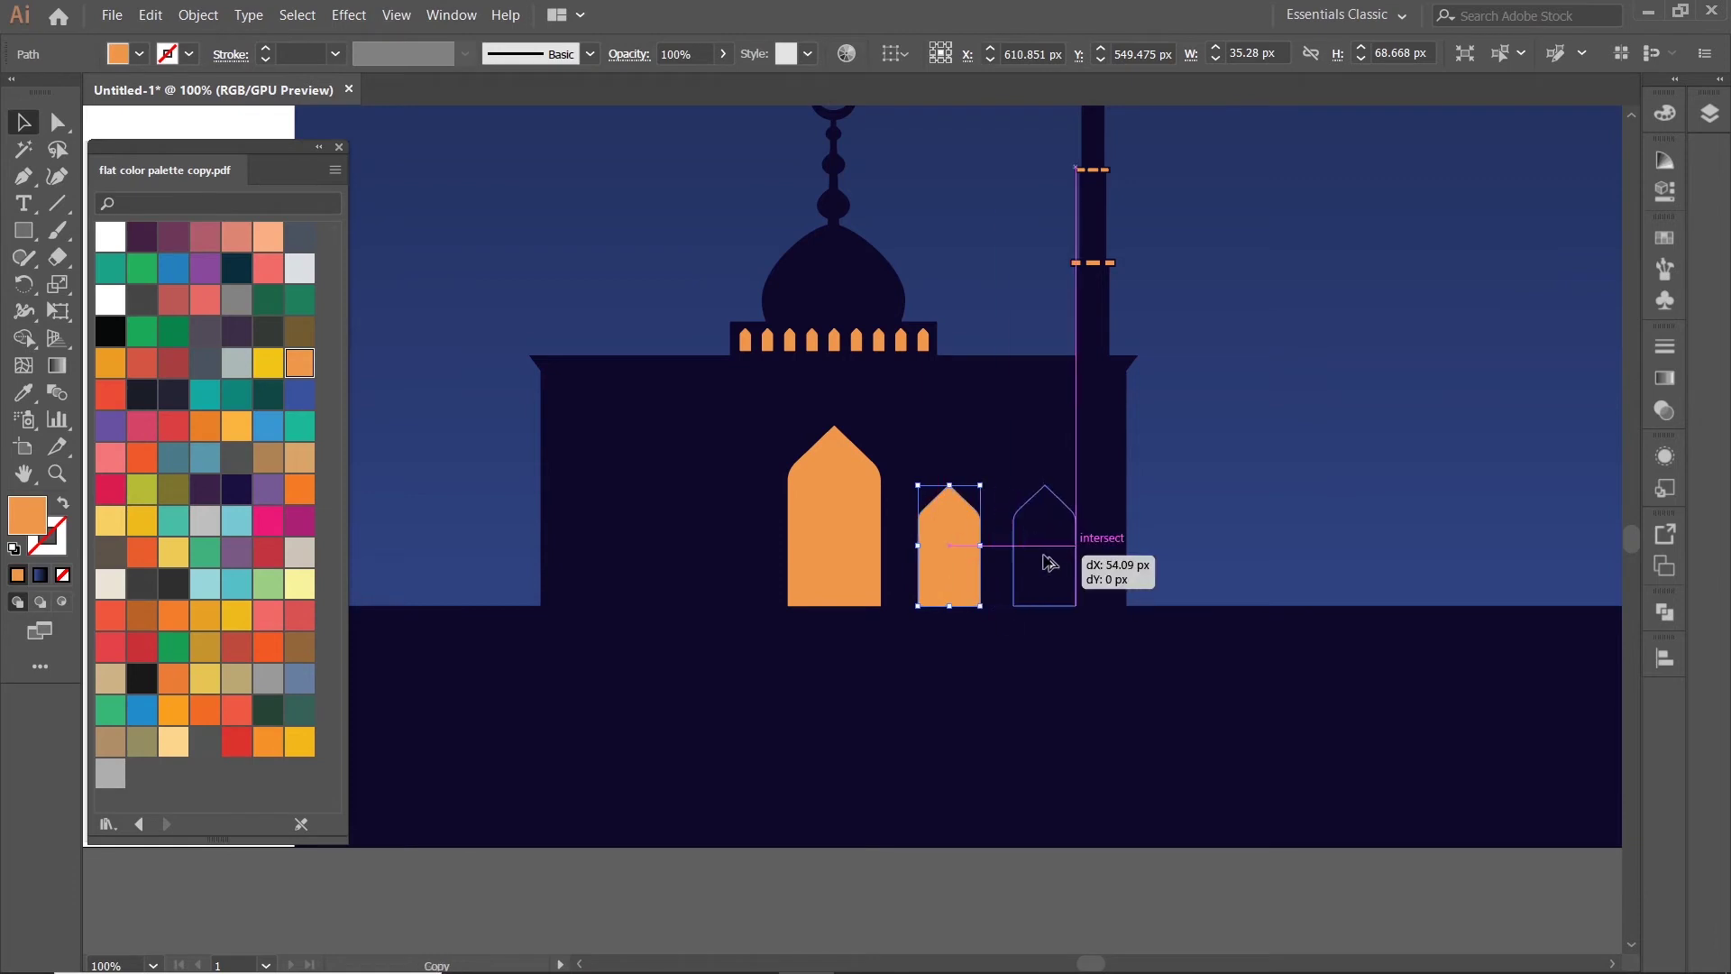
key("ctrl+shift+a")
scroll(1238, 548, "down", 4)
scroll(1238, 547, "up", 2)
scroll(1273, 448, "up", 2)
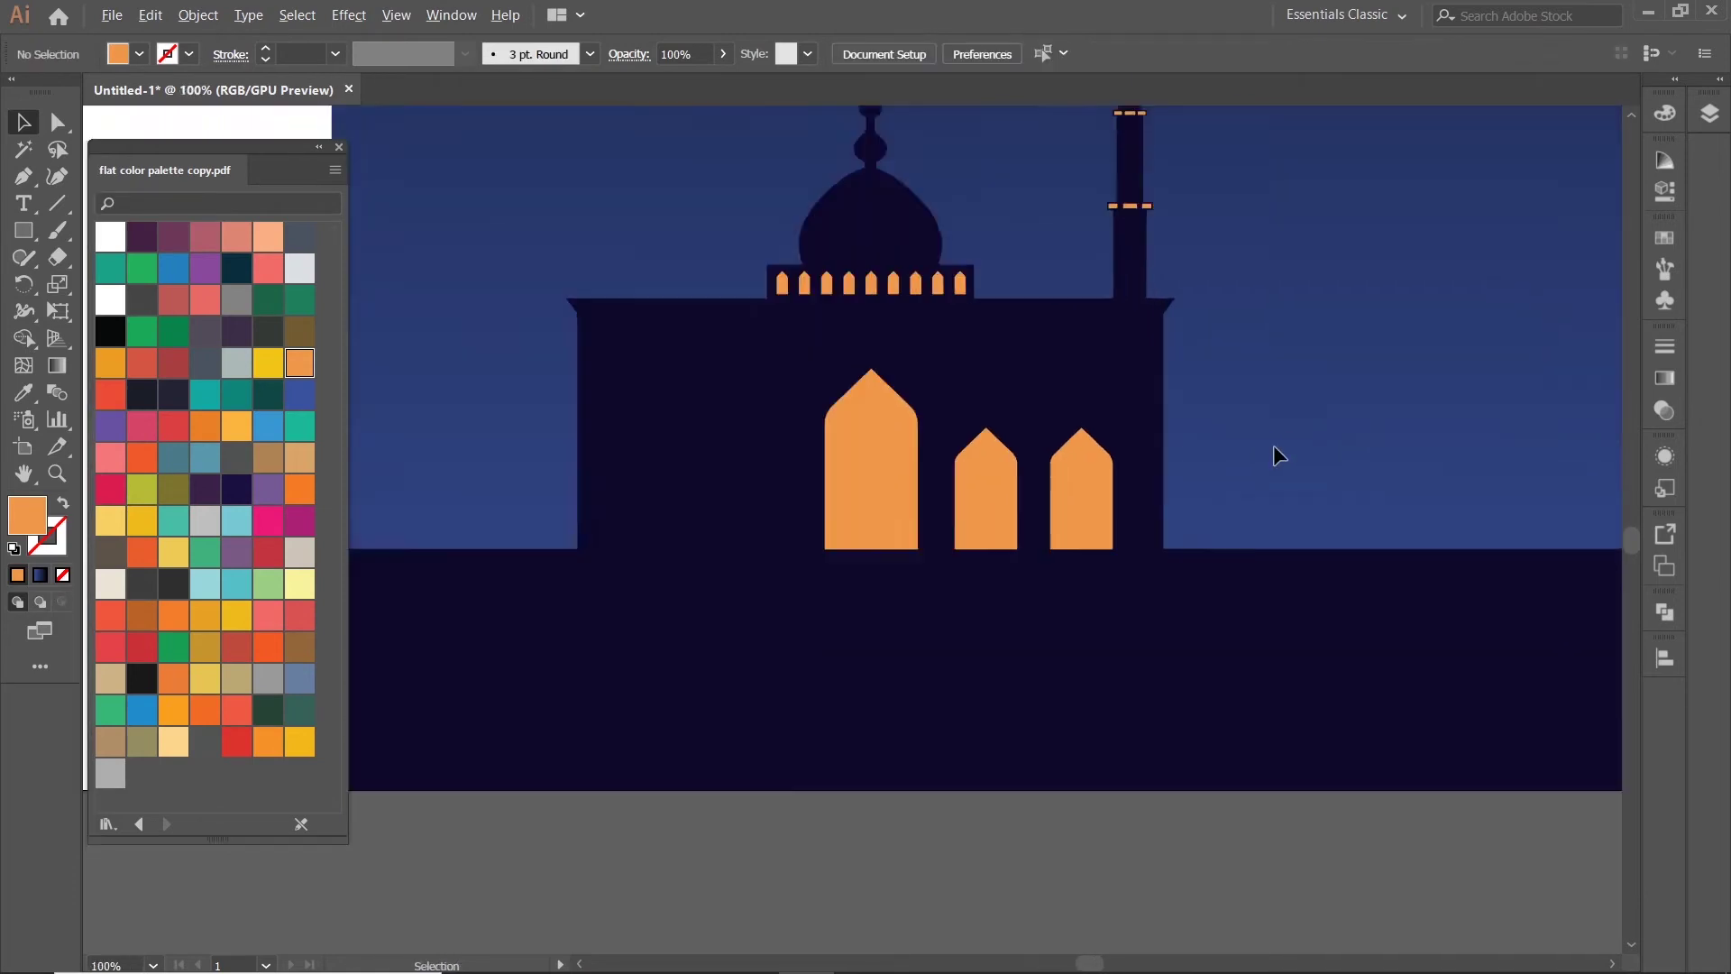
scroll(1272, 448, "up", 2)
- Group the two small arches beside the central arch into one pair
left_click(843, 505)
left_click(849, 516)
left_click(975, 503, "shift")
right_click(973, 500)
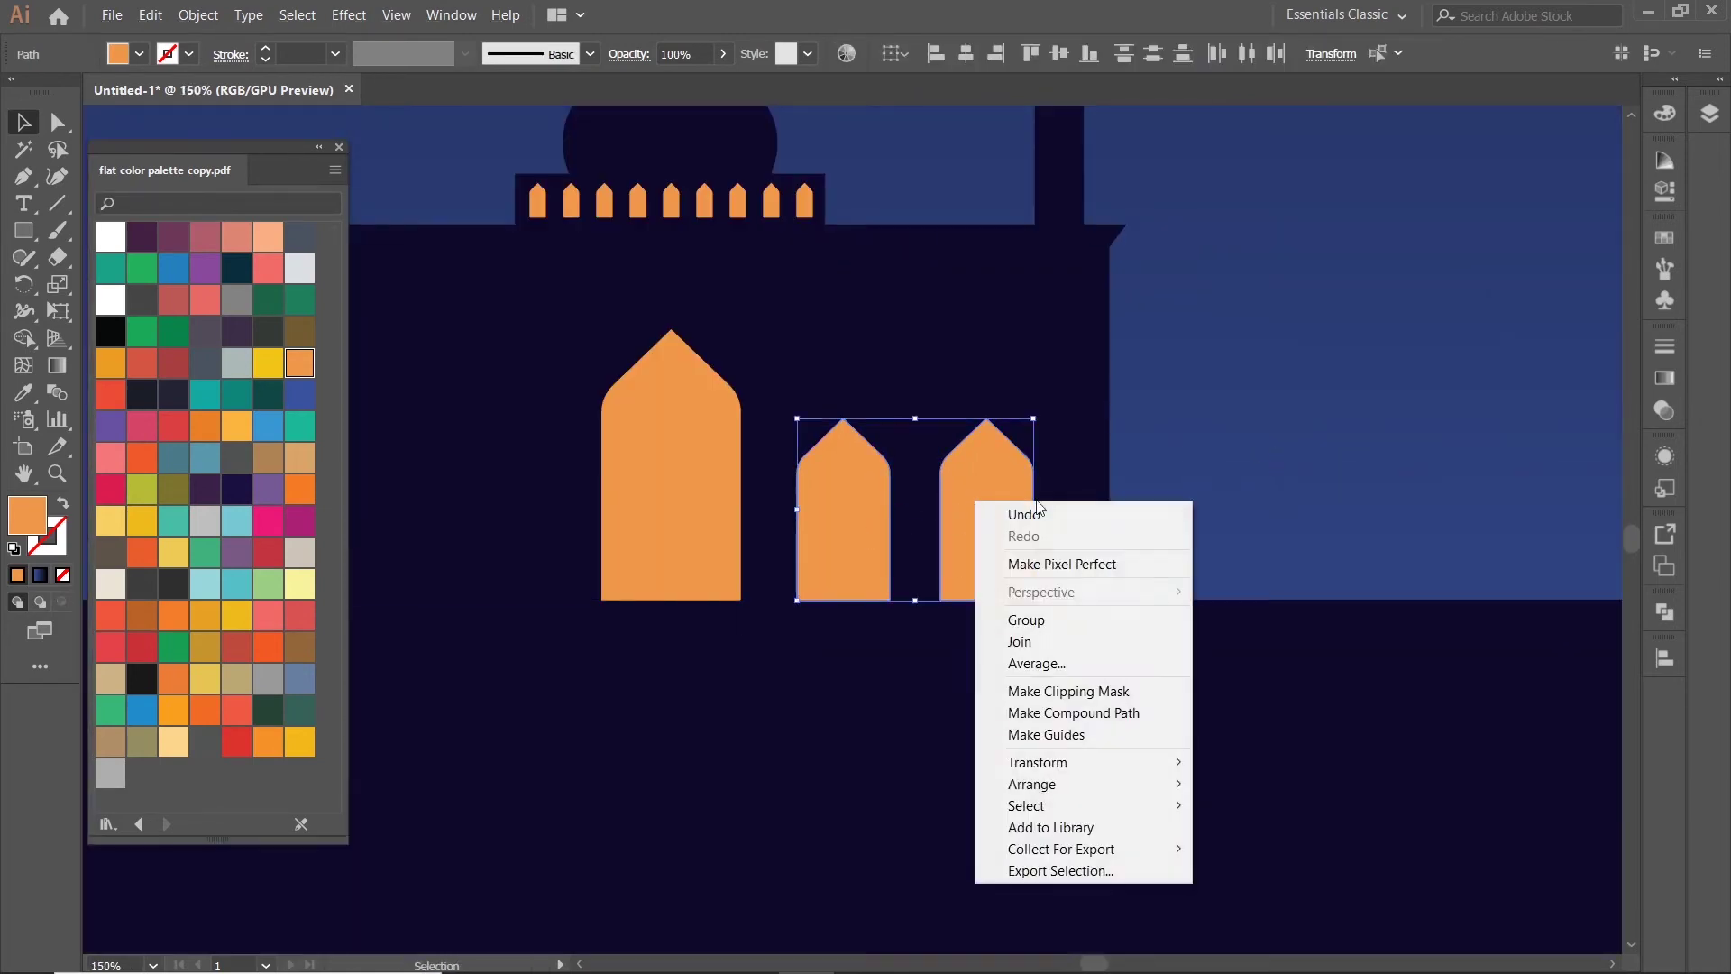
left_click(1001, 619)
key("ctrl+shift+a")
scroll(1391, 392, "down", 4)
scroll(1392, 392, "up", 2)
- Alt-drag a copy of the two-arch pair to the left of the big central arch
left_click_drag(1301, 428, 1083, 427)
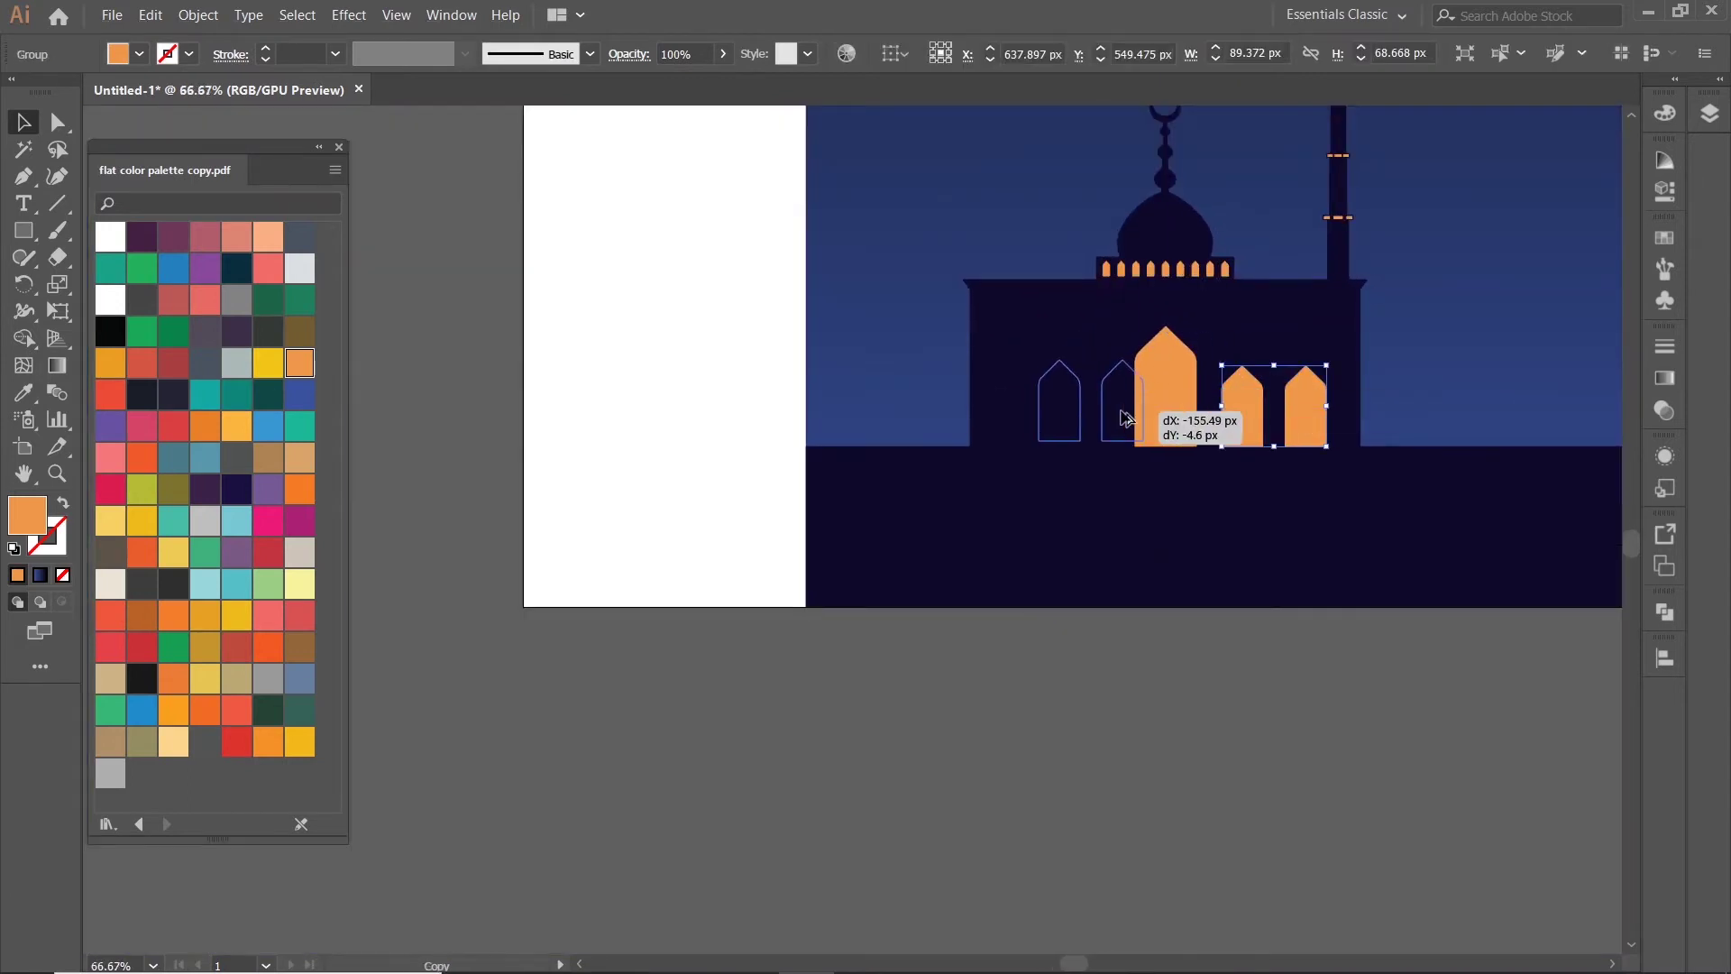
key("ctrl+shift+a")
scroll(841, 471, "down", 1)
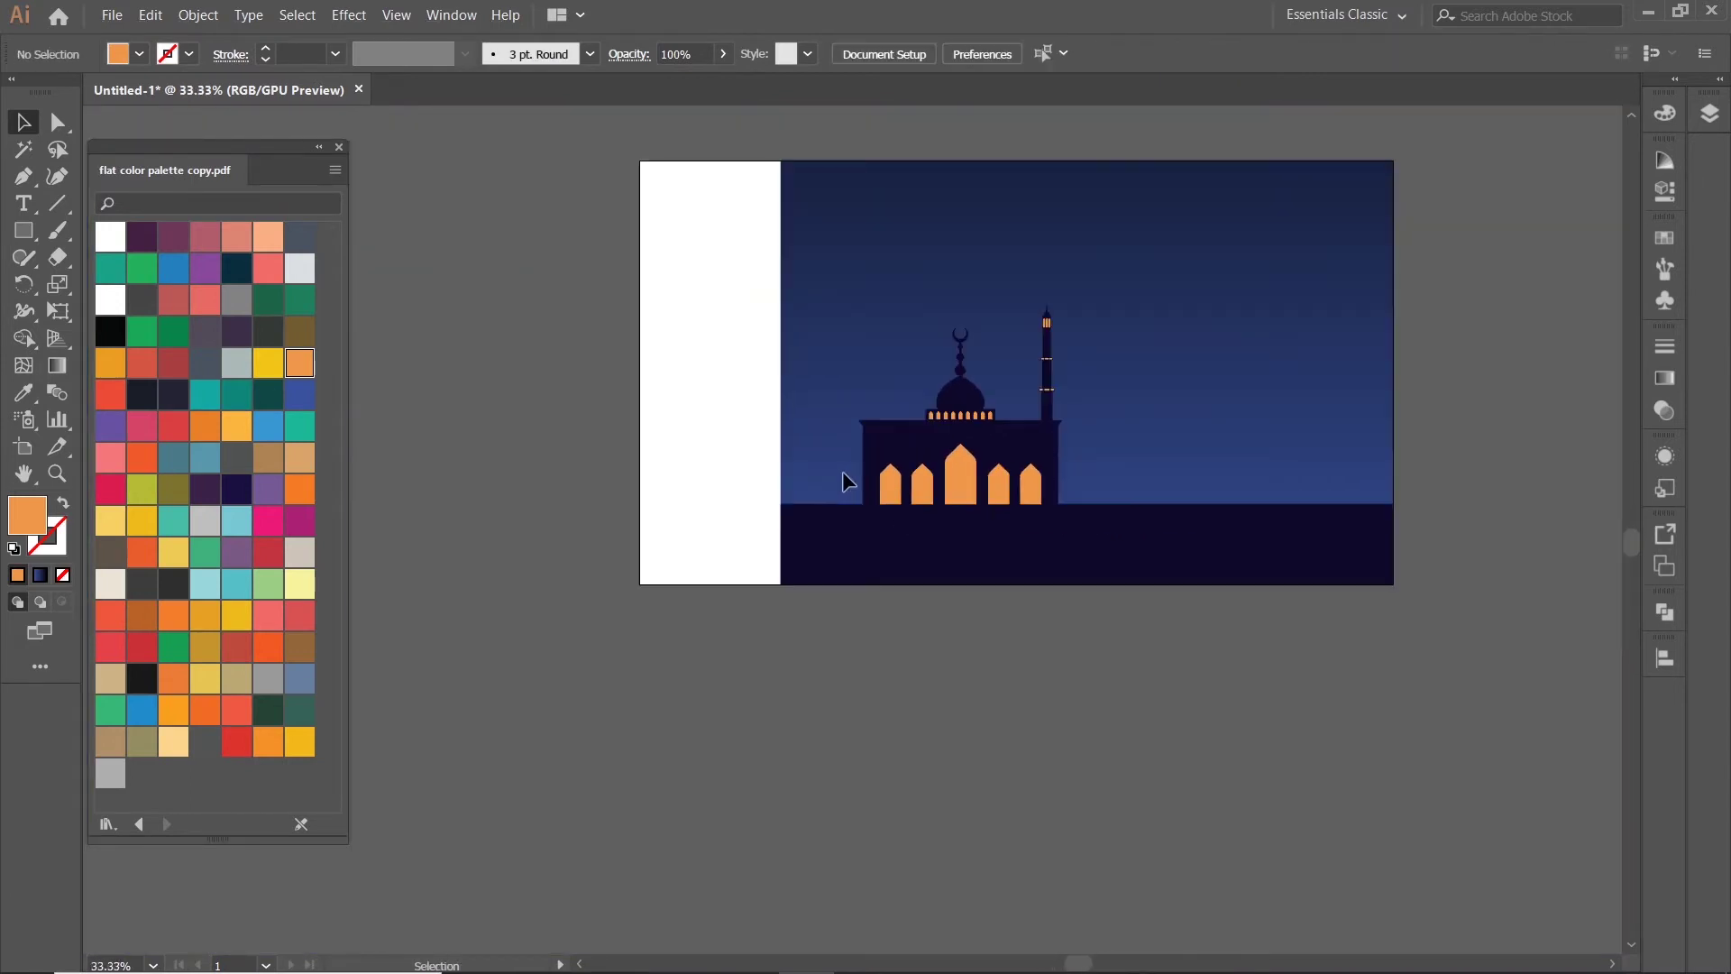
scroll(841, 469, "up", 1)
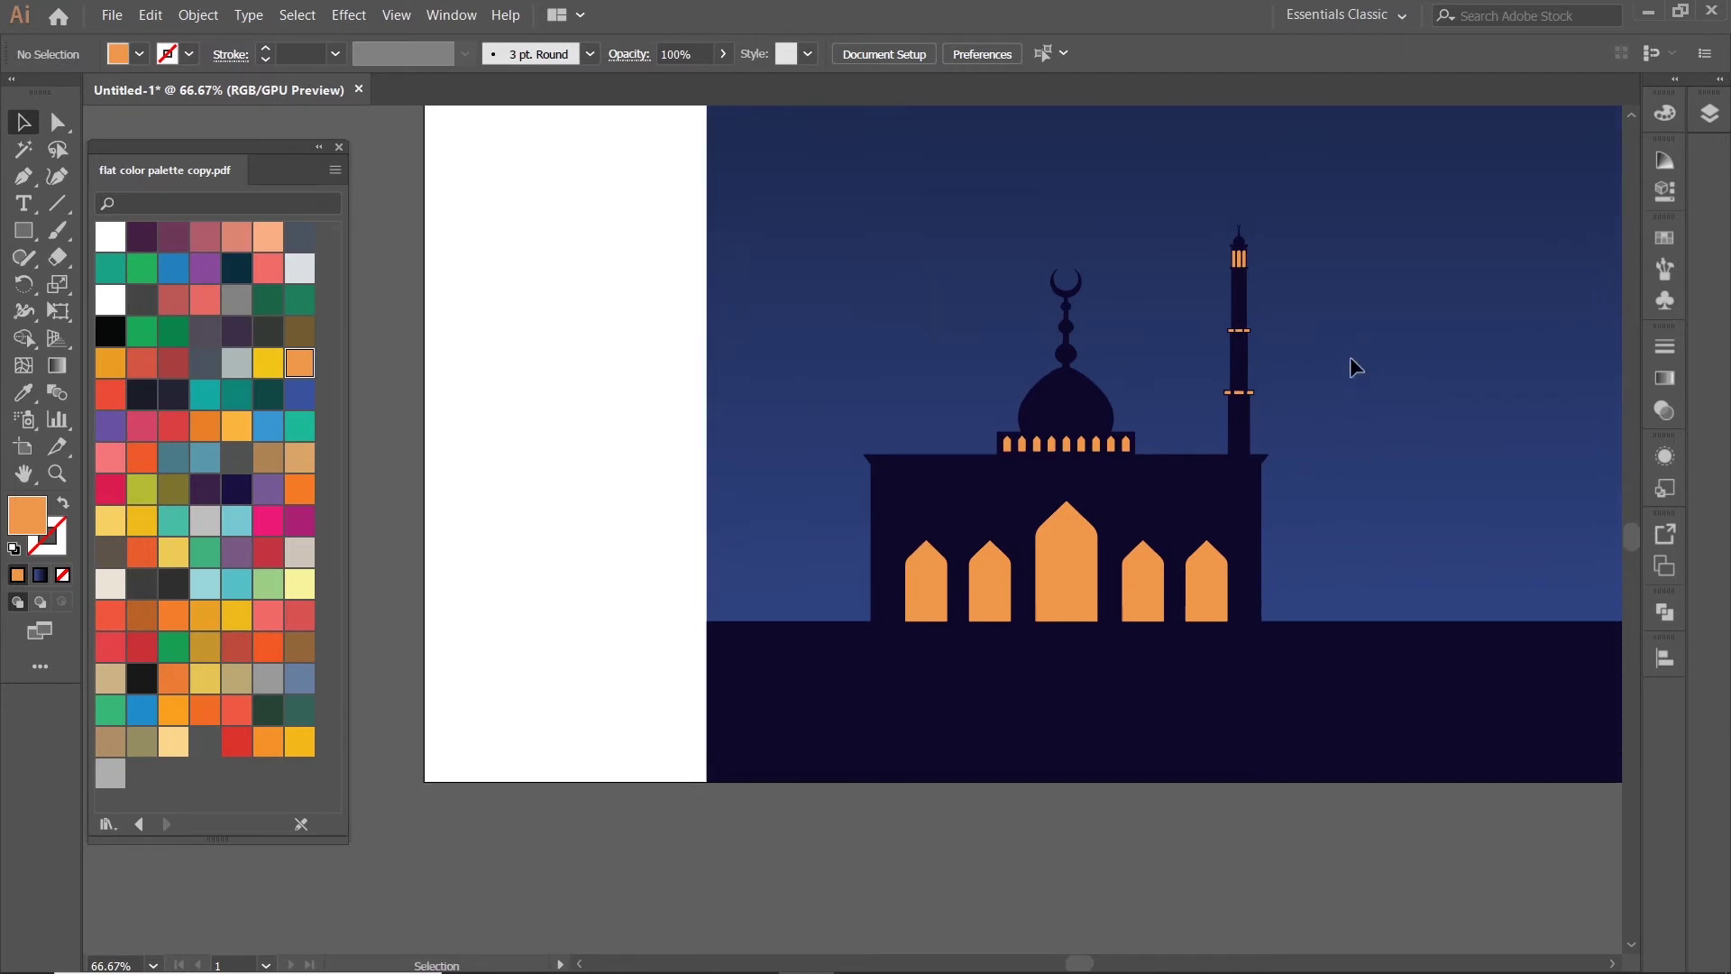
scroll(1230, 238, "up", 3)
scroll(1229, 238, "down", 2)
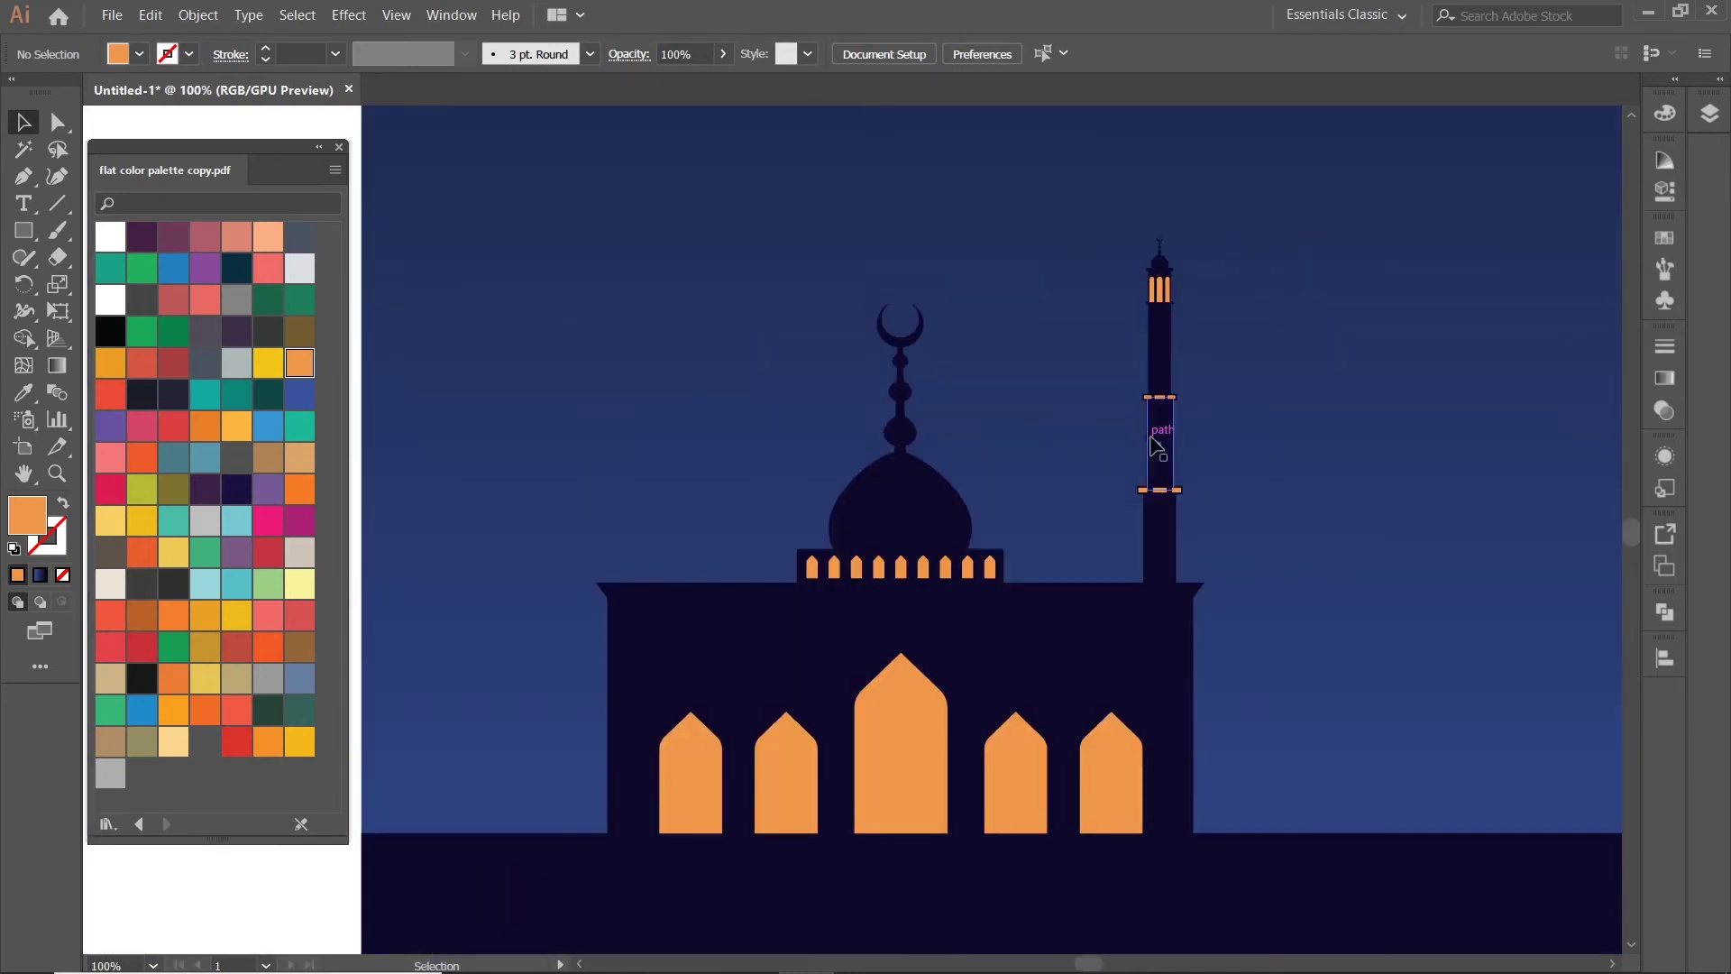
- Alt-drag a copy of the right minaret to the left end of the mosque
left_click_drag(1161, 448, 636, 448)
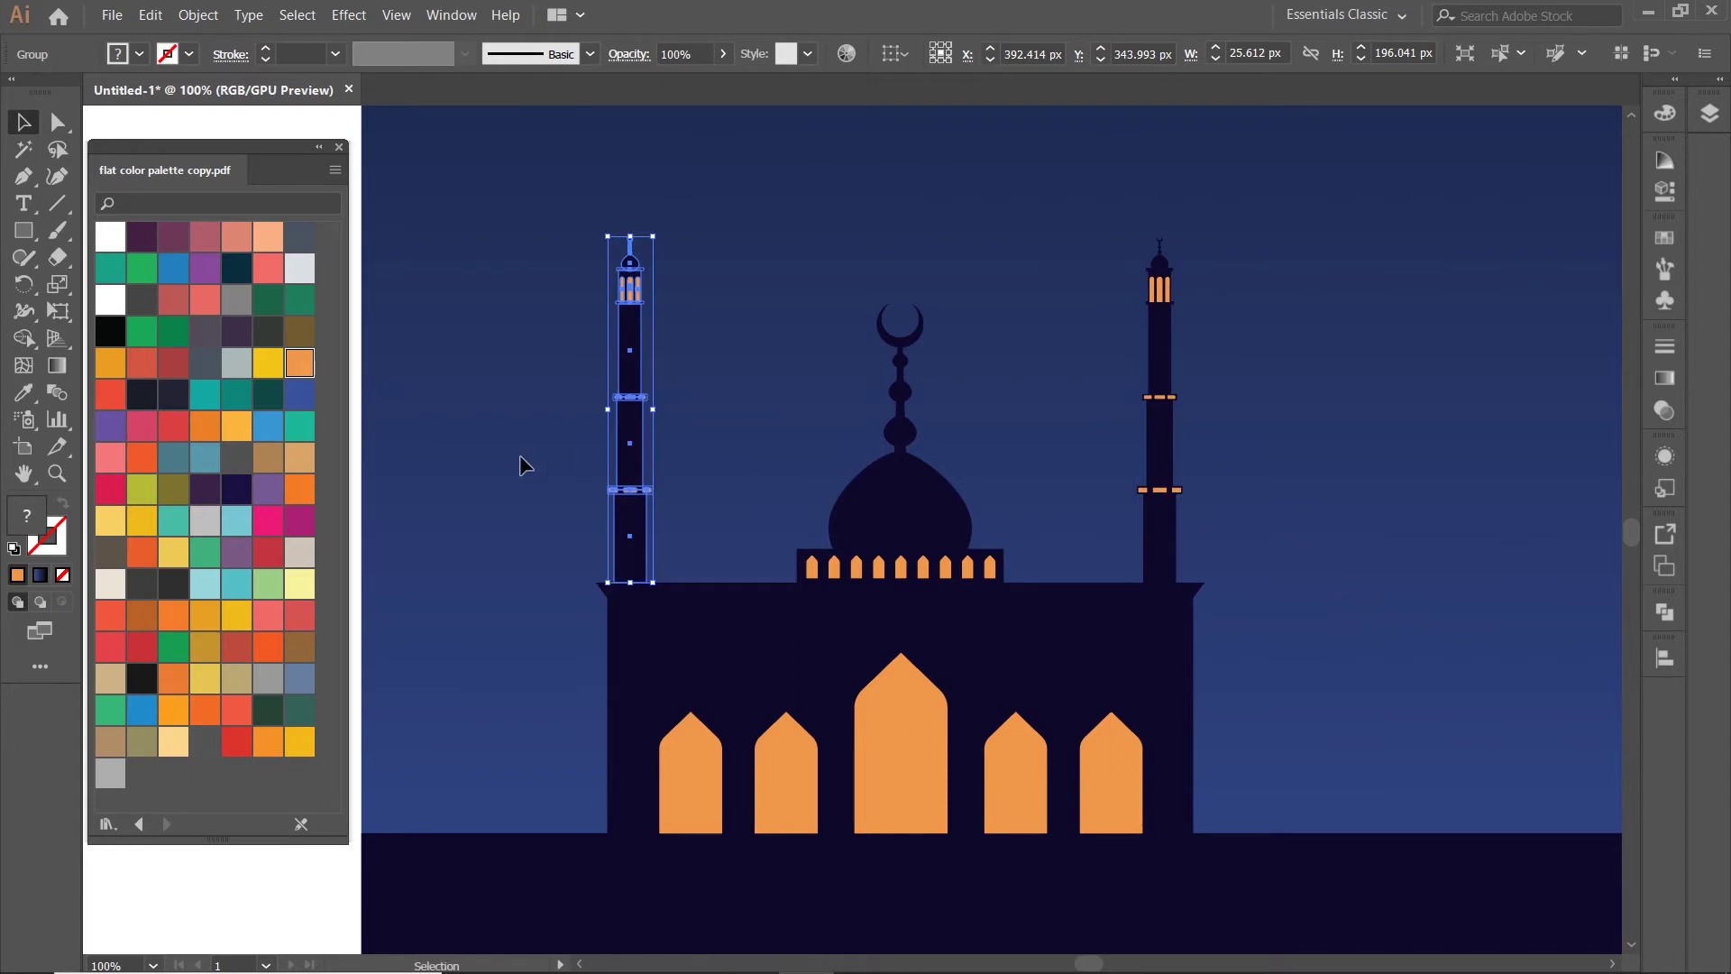
left_click(564, 503)
left_click(645, 505)
left_click(564, 501)
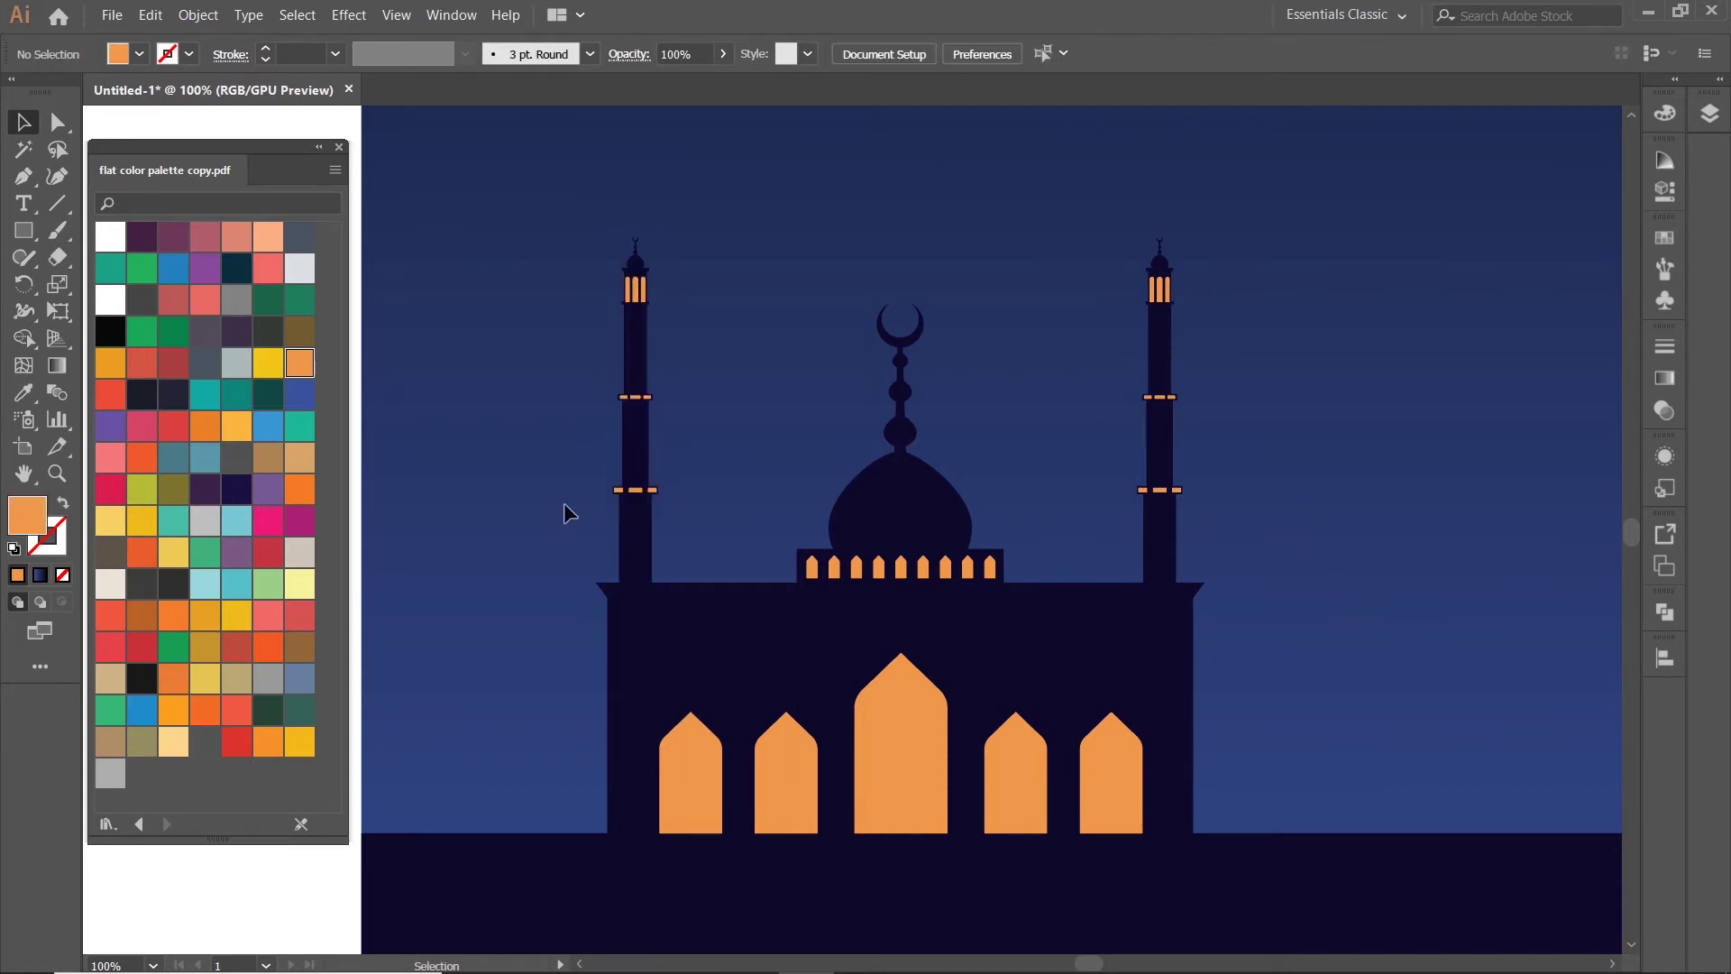
scroll(645, 551, "up", 3)
left_click_drag(598, 572, 606, 575)
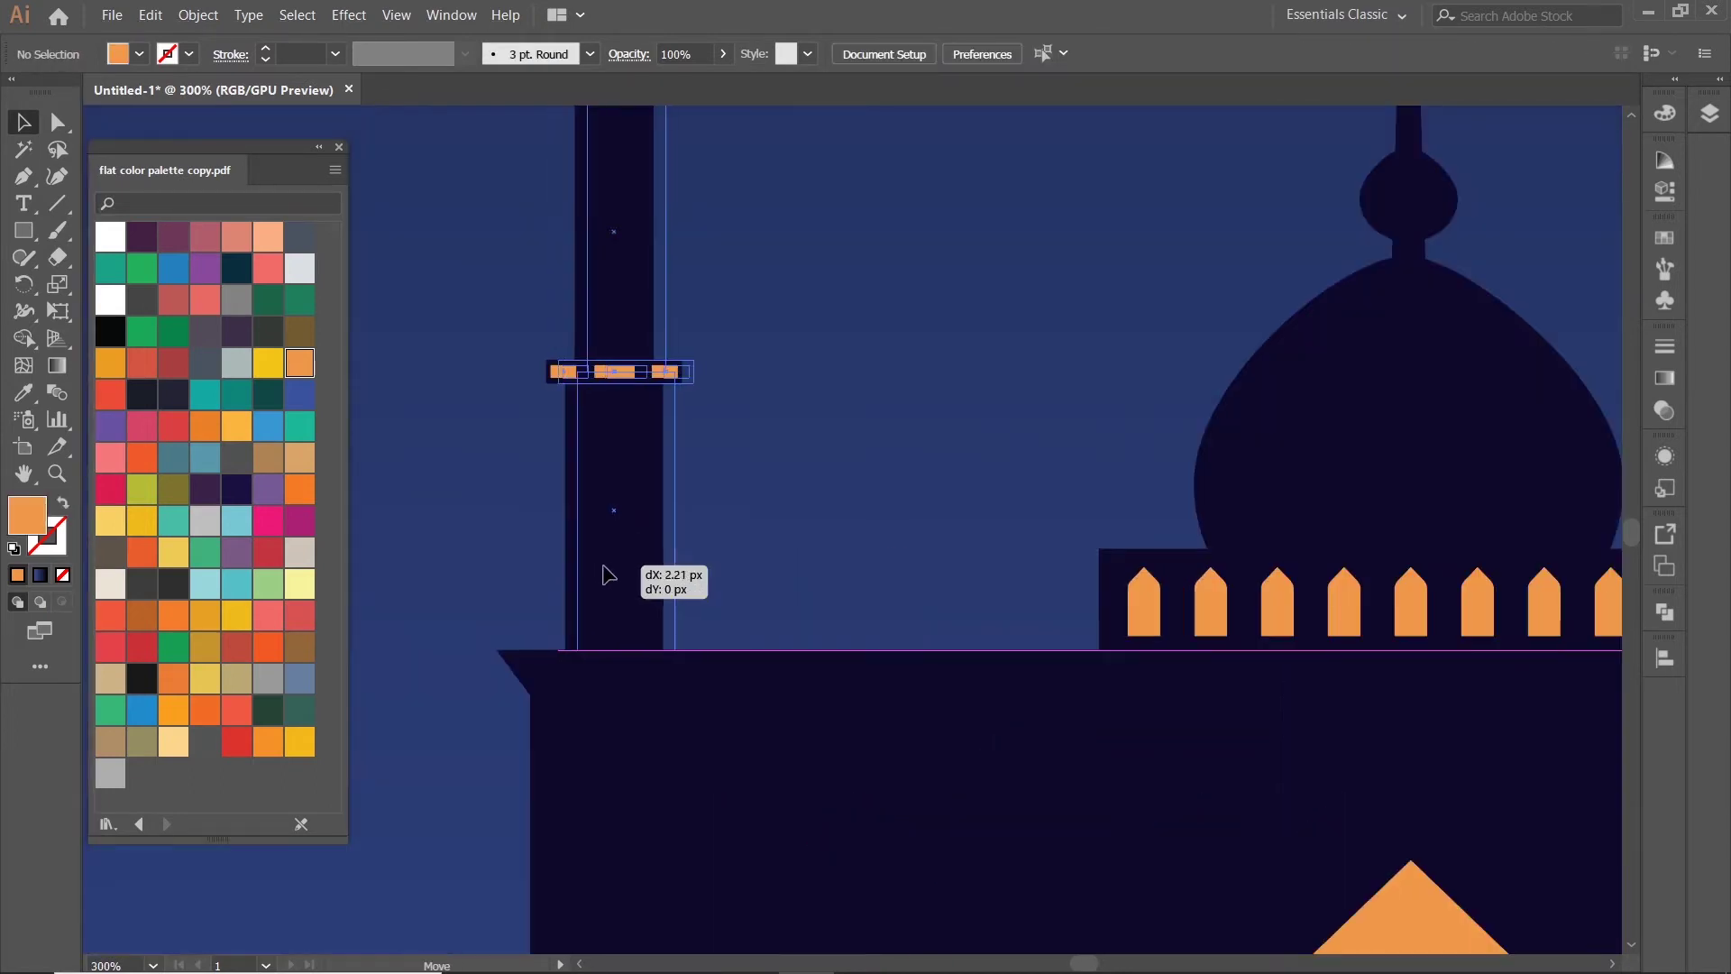
scroll(607, 574, "down", 3)
scroll(672, 506, "up", 2)
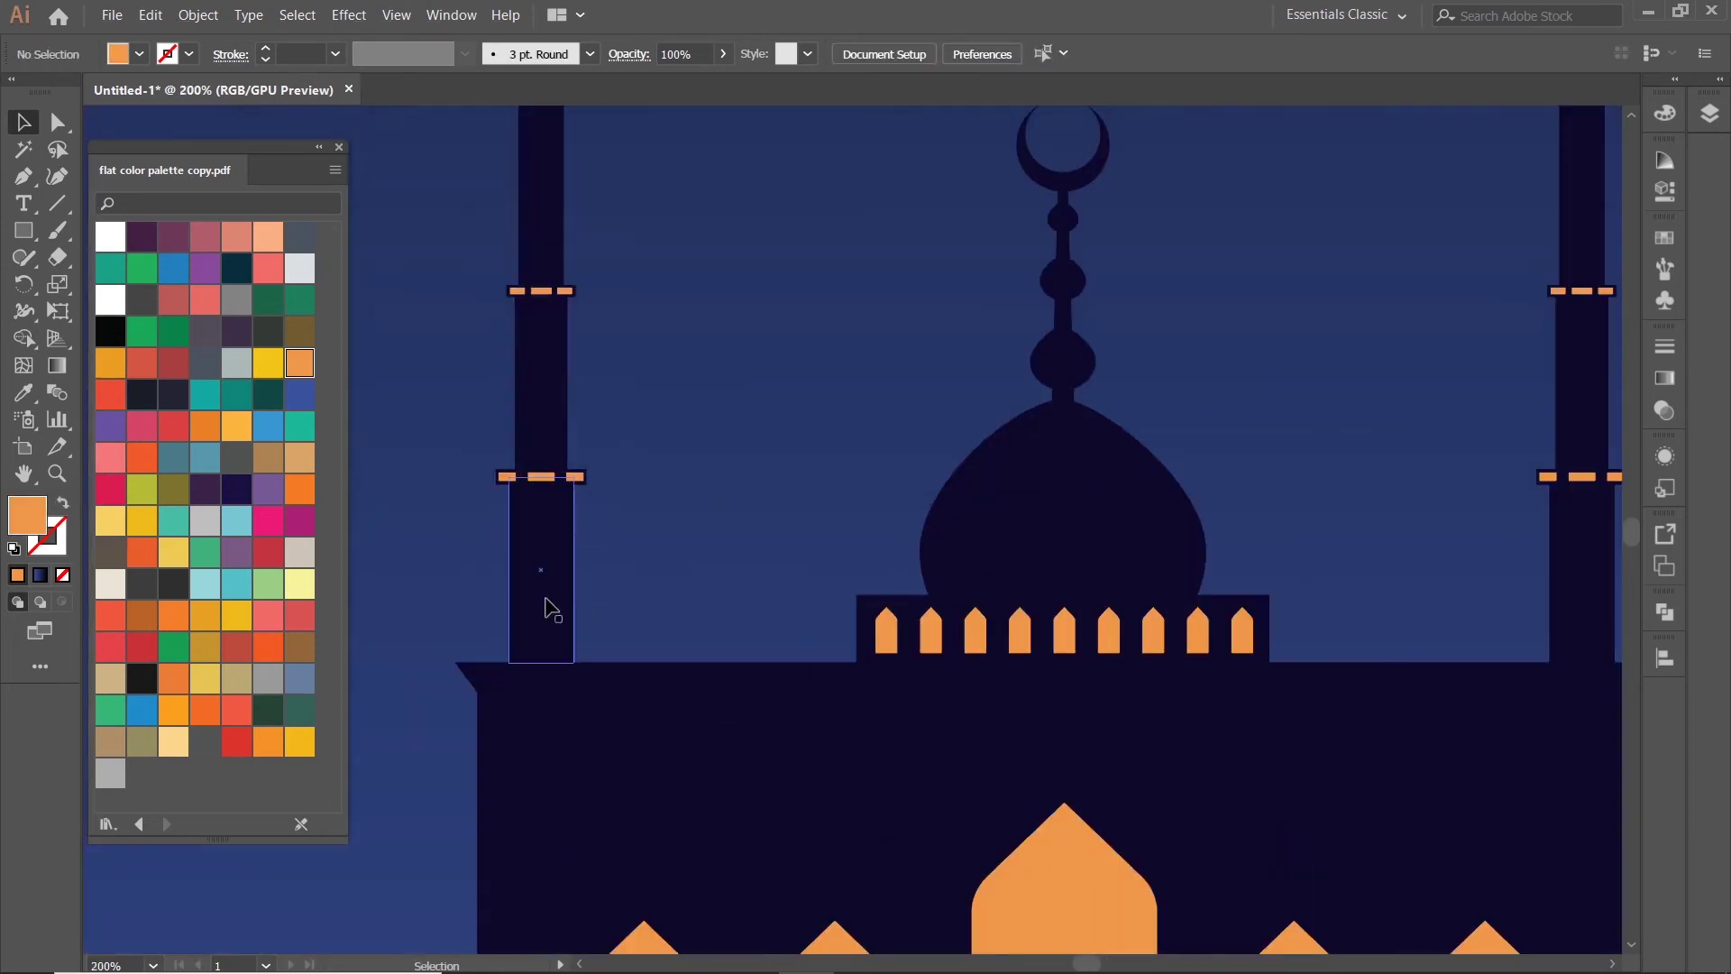
- Fine-tune the left minaret's position so it aligns with the mosque
double_click(544, 609)
scroll(642, 566, "up", 1)
key("Escape")
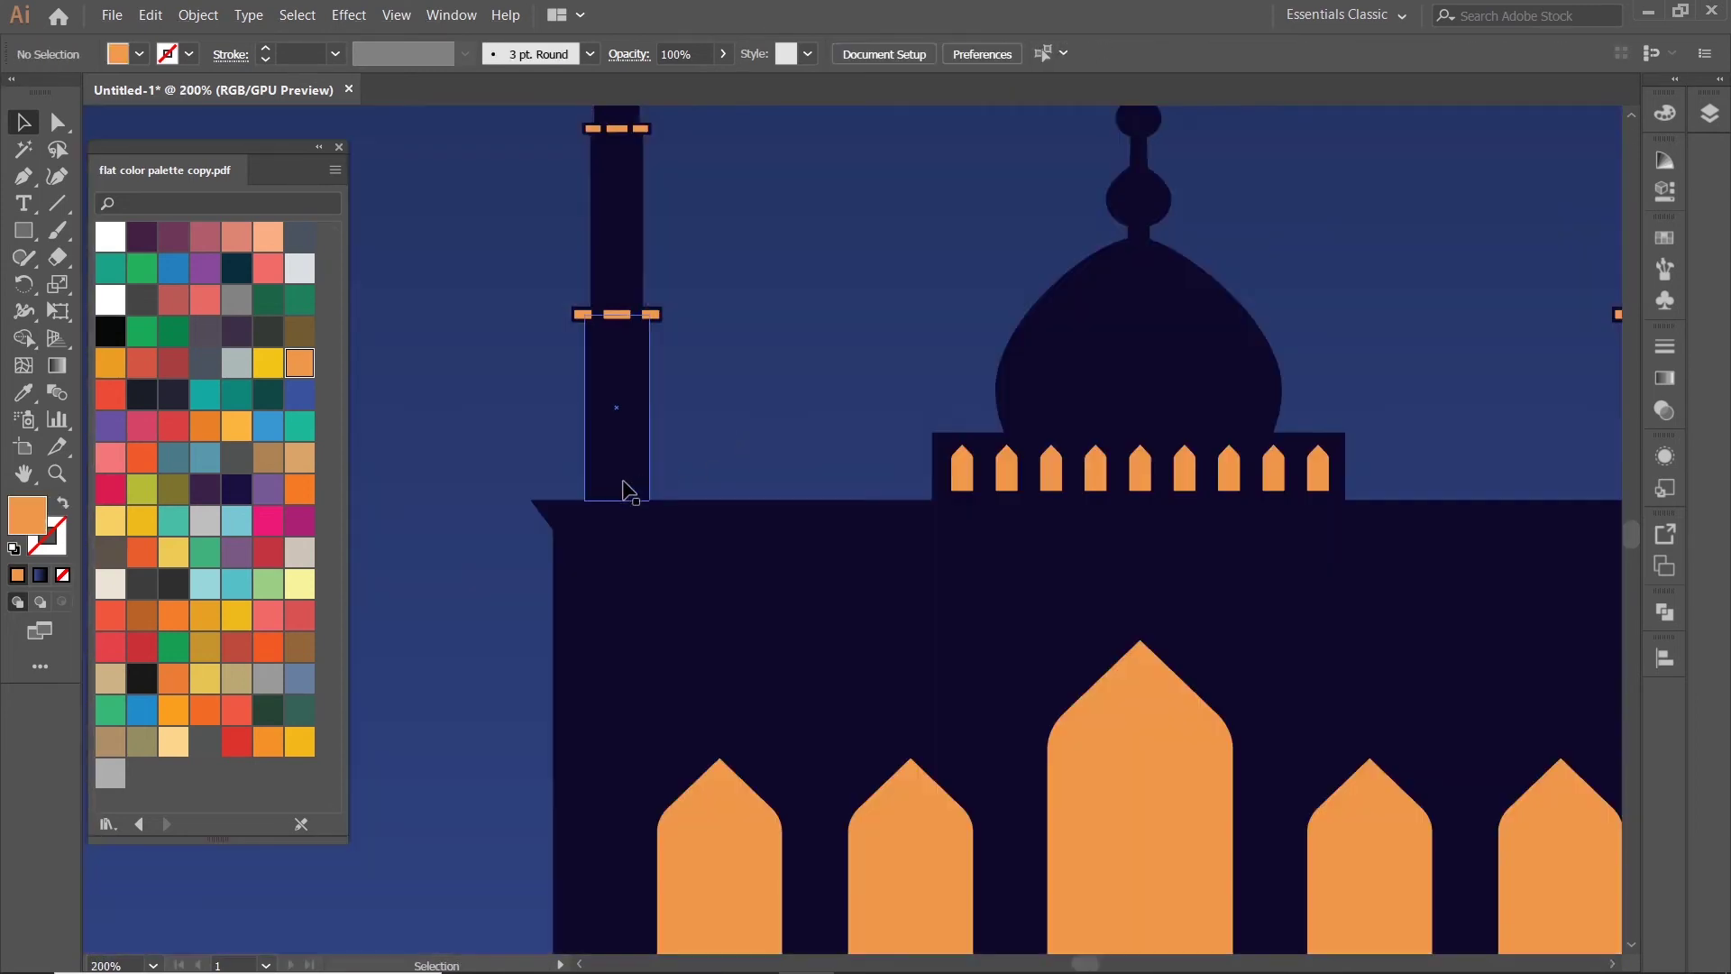
scroll(623, 491, "up", 2)
left_click_drag(634, 484, 640, 484)
scroll(640, 484, "down", 6)
left_click(1210, 468)
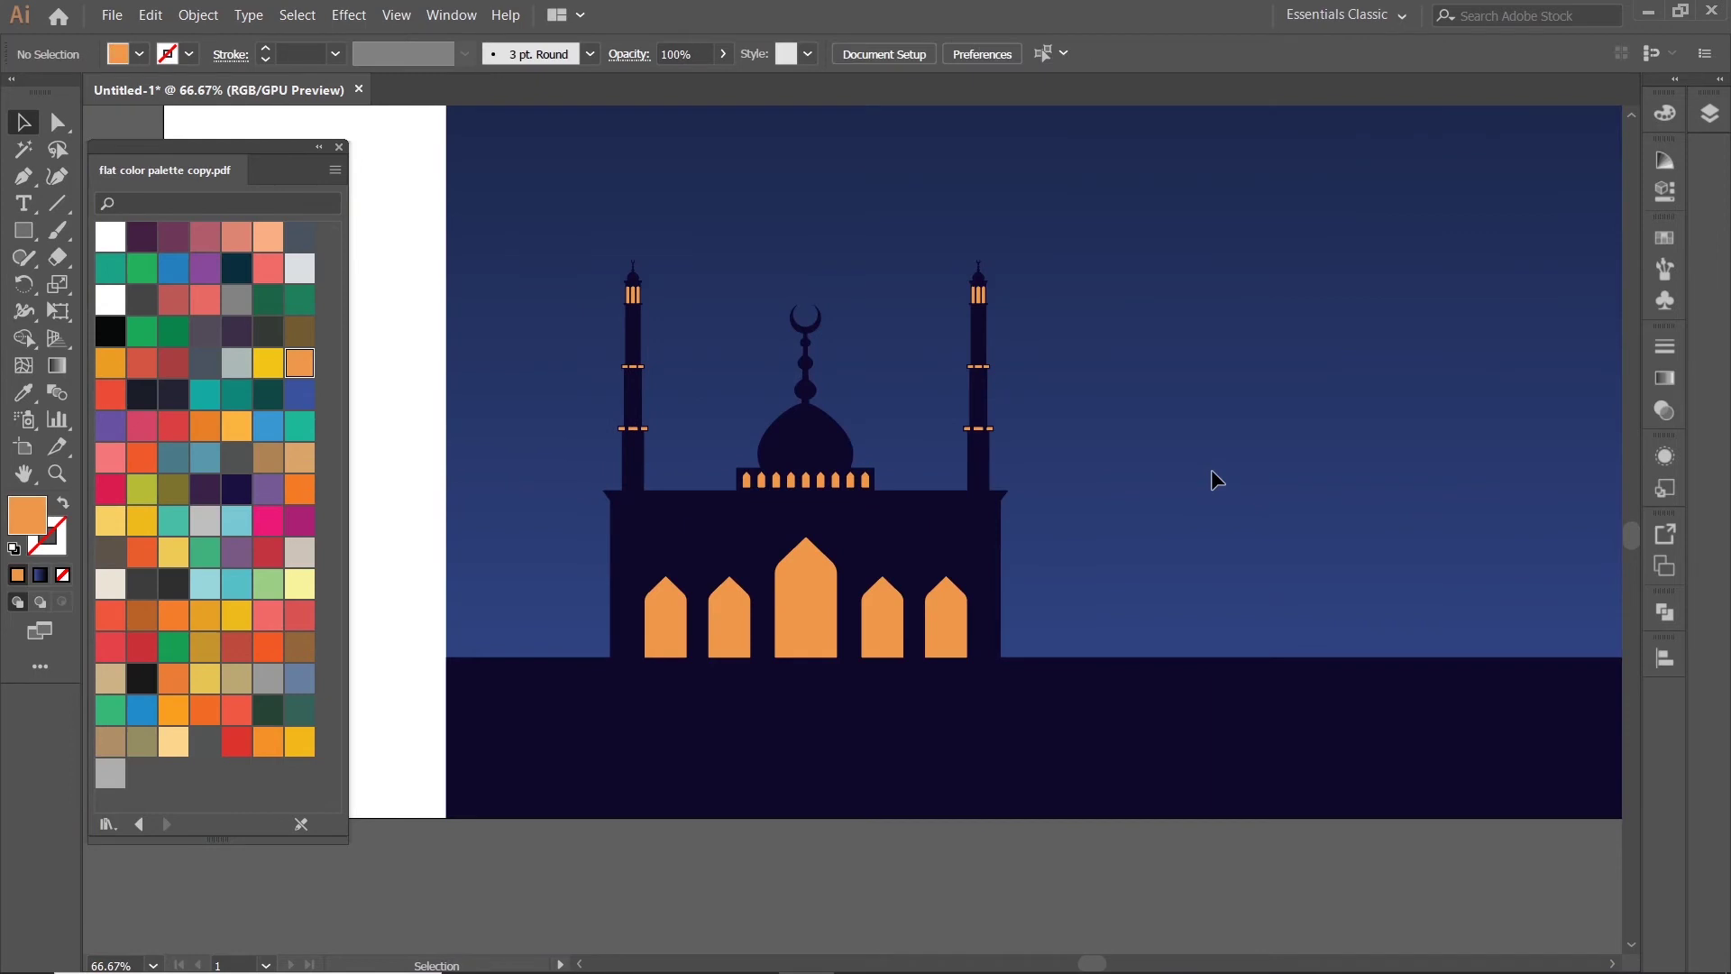
scroll(1209, 469, "down", 3)
scroll(1154, 478, "up", 3)
- Copy the minaret to make a shorter inner minaret on the right of the dome
left_click(1046, 436)
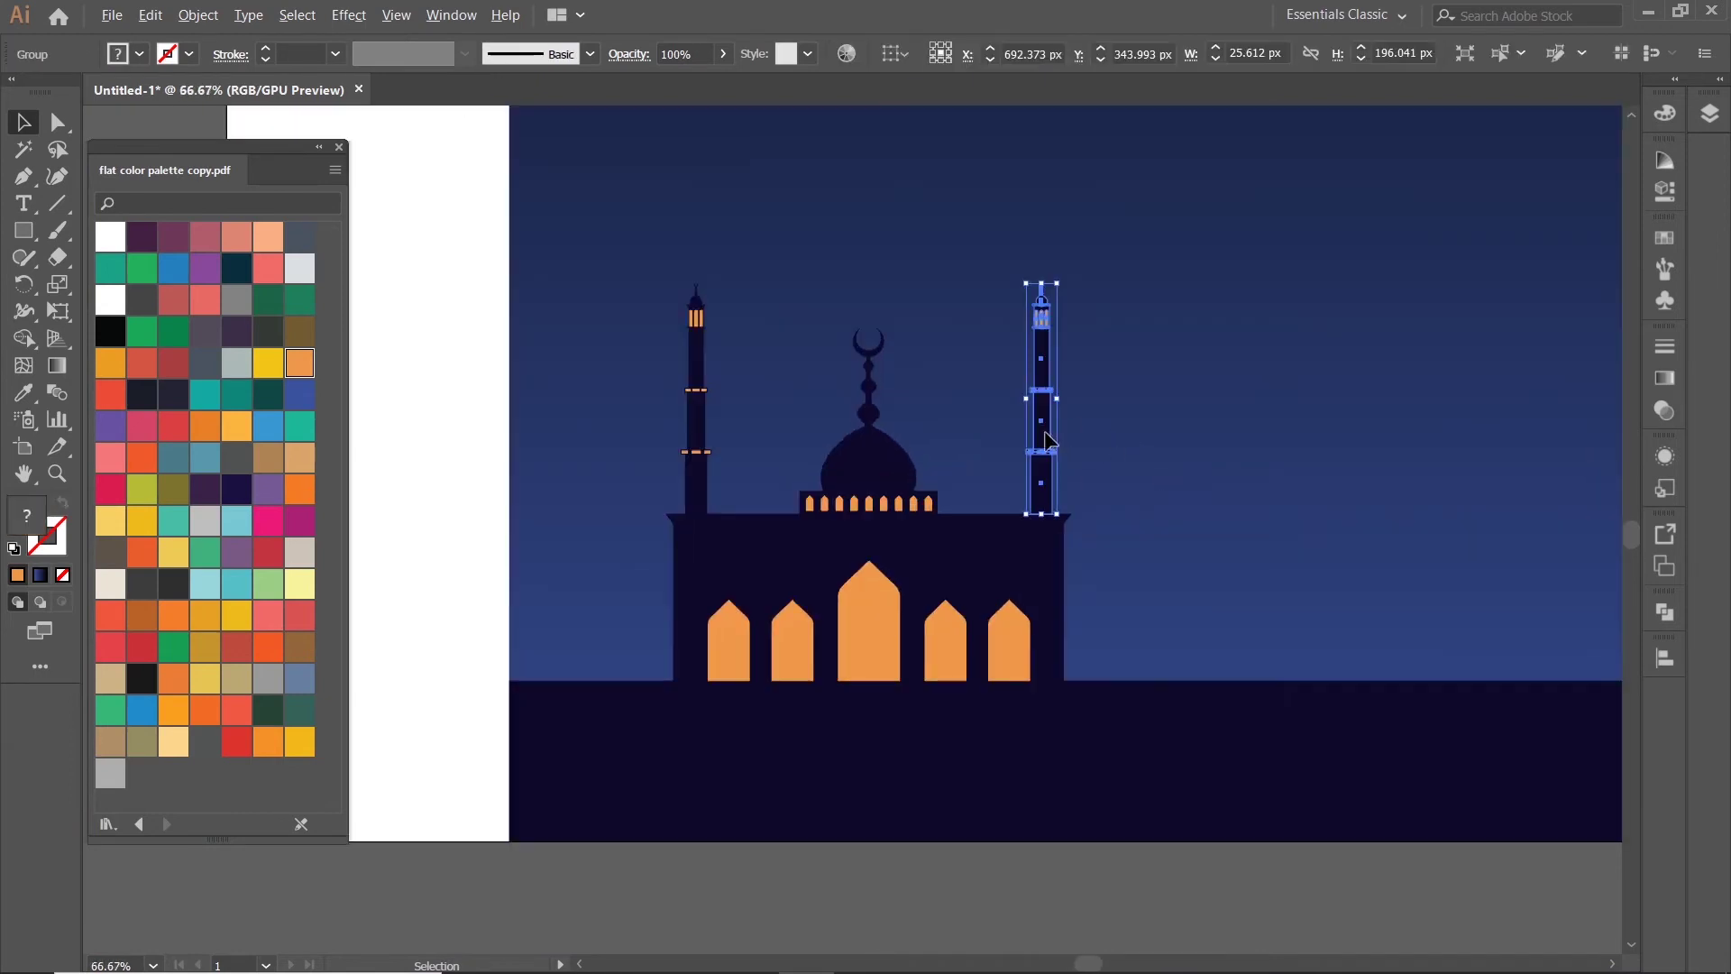
mouse_move(1045, 436)
left_mouse_down()
mouse_move(1236, 413)
mouse_move(766, 595)
left_mouse_up()
scroll(1180, 431, "up", 2)
left_click(1089, 539)
scroll(1138, 548, "down", 3)
scroll(1162, 555, "up", 2)
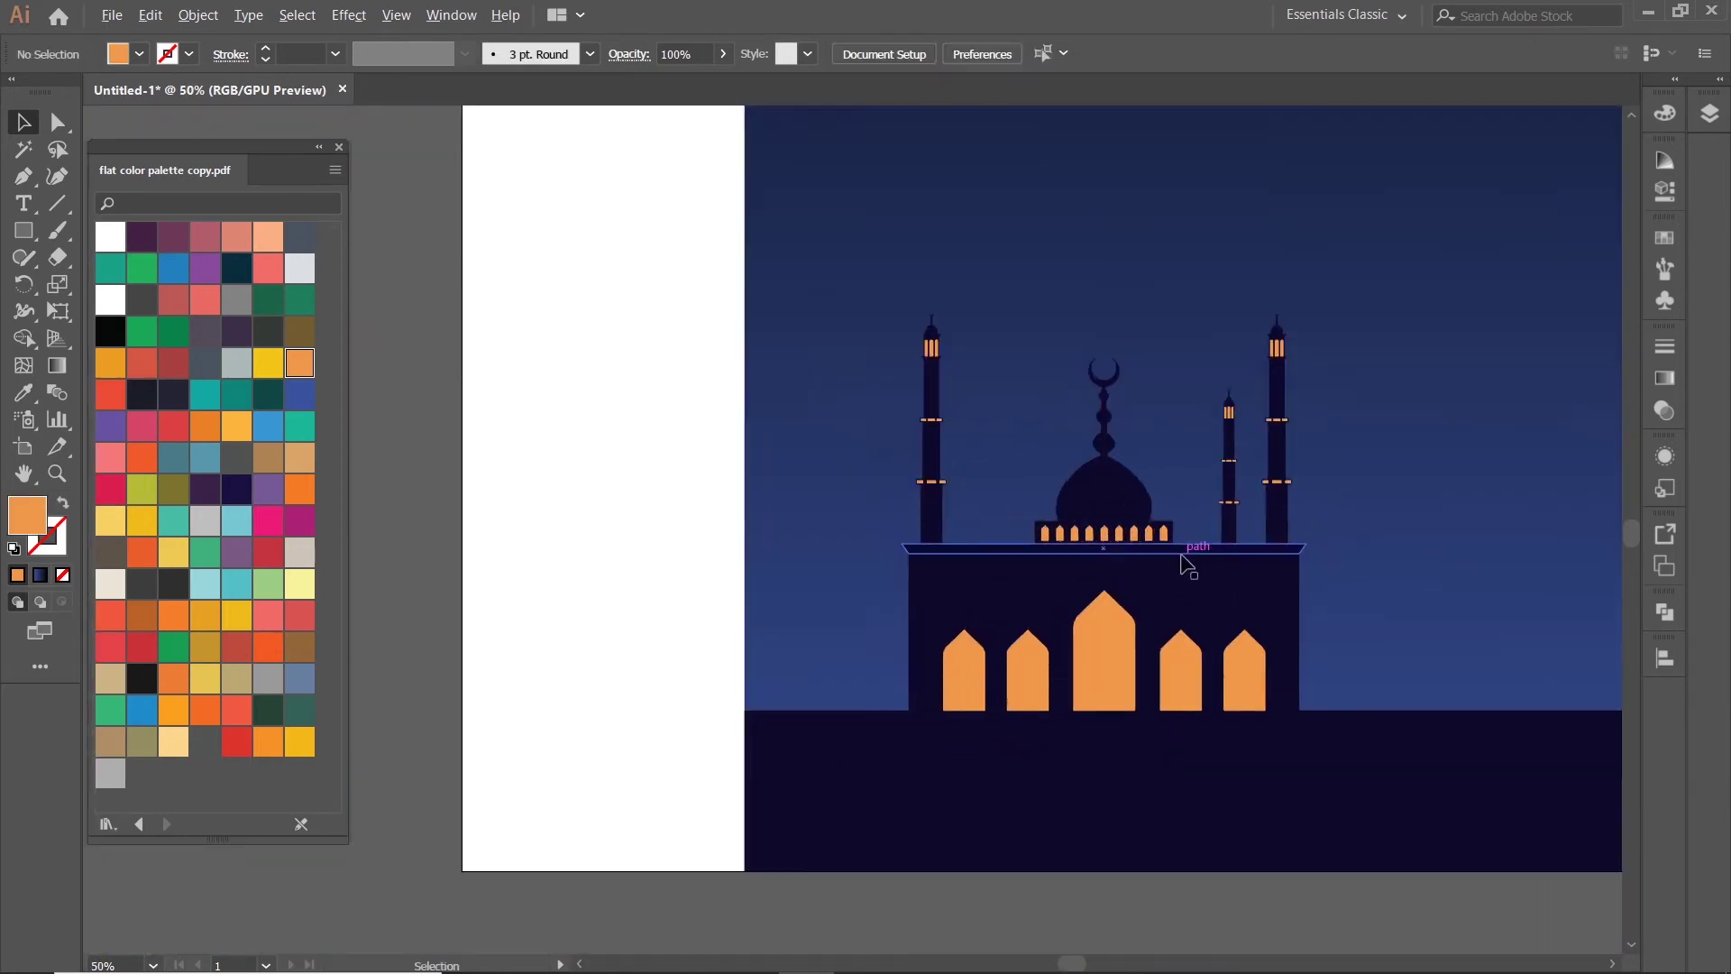
scroll(1244, 540, "up", 1)
- Alt-drag a copy of the small minaret to the left of the dome
left_click(1259, 538)
scroll(1259, 538, "up", 1)
mouse_move(1257, 539)
left_mouse_down()
mouse_move(757, 505)
mouse_move(686, 557)
left_mouse_up()
scroll(1244, 540, "down", 1)
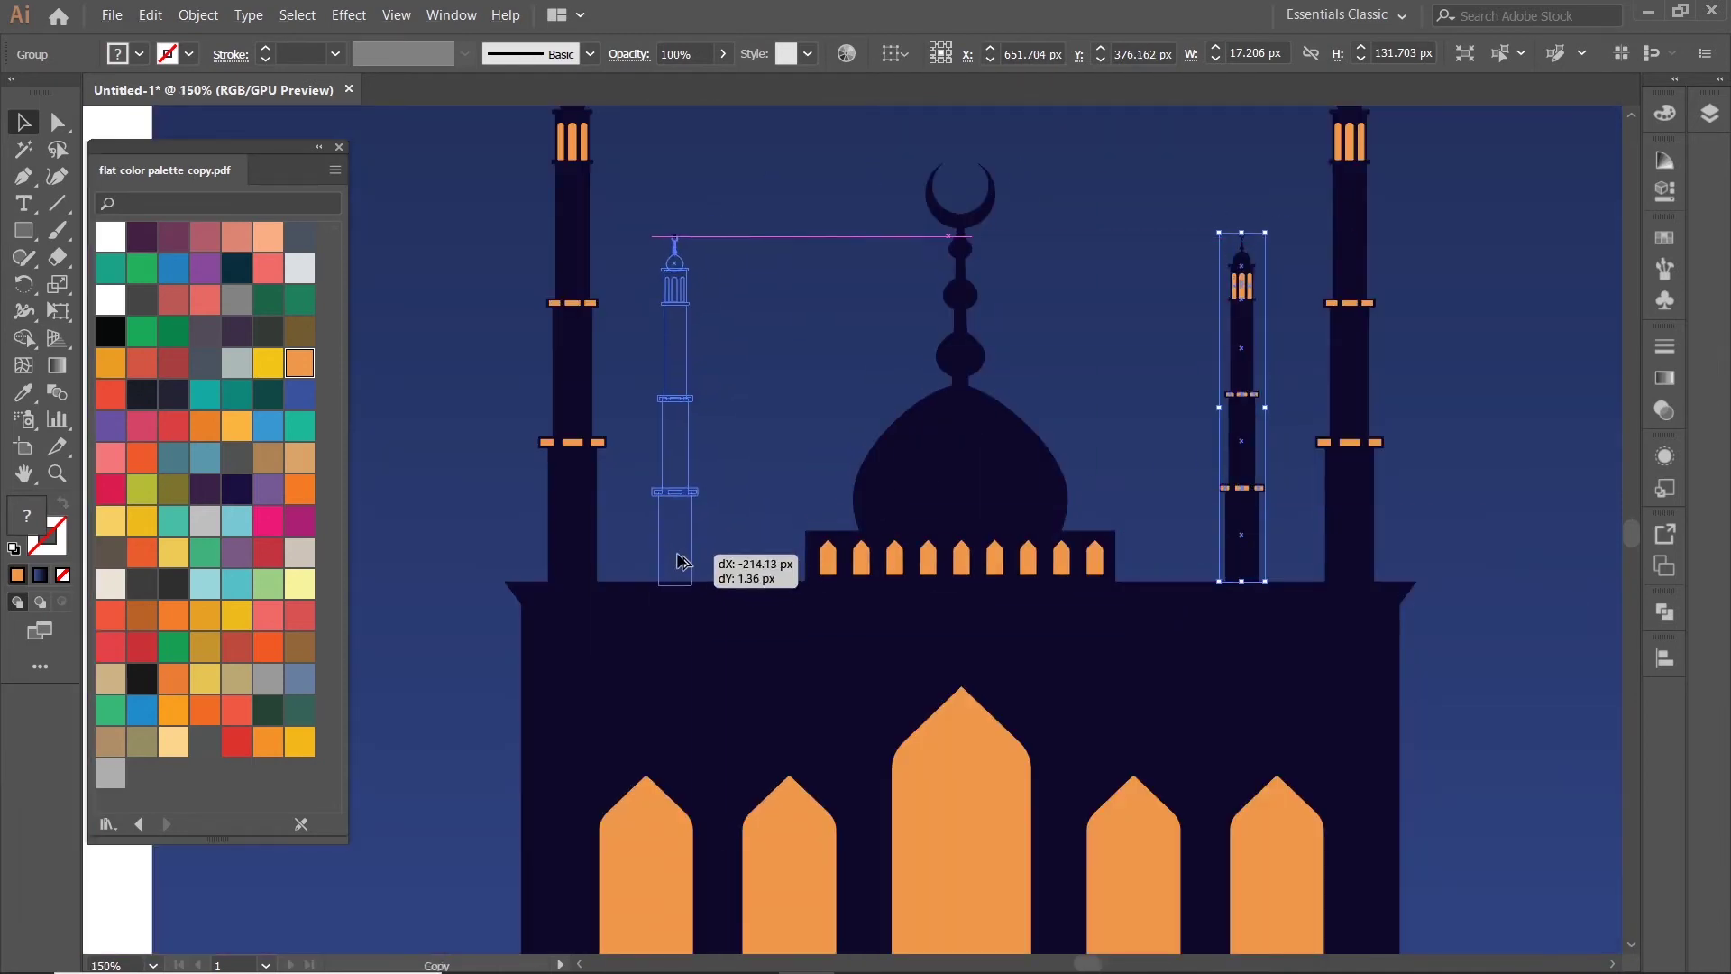
left_click(456, 577)
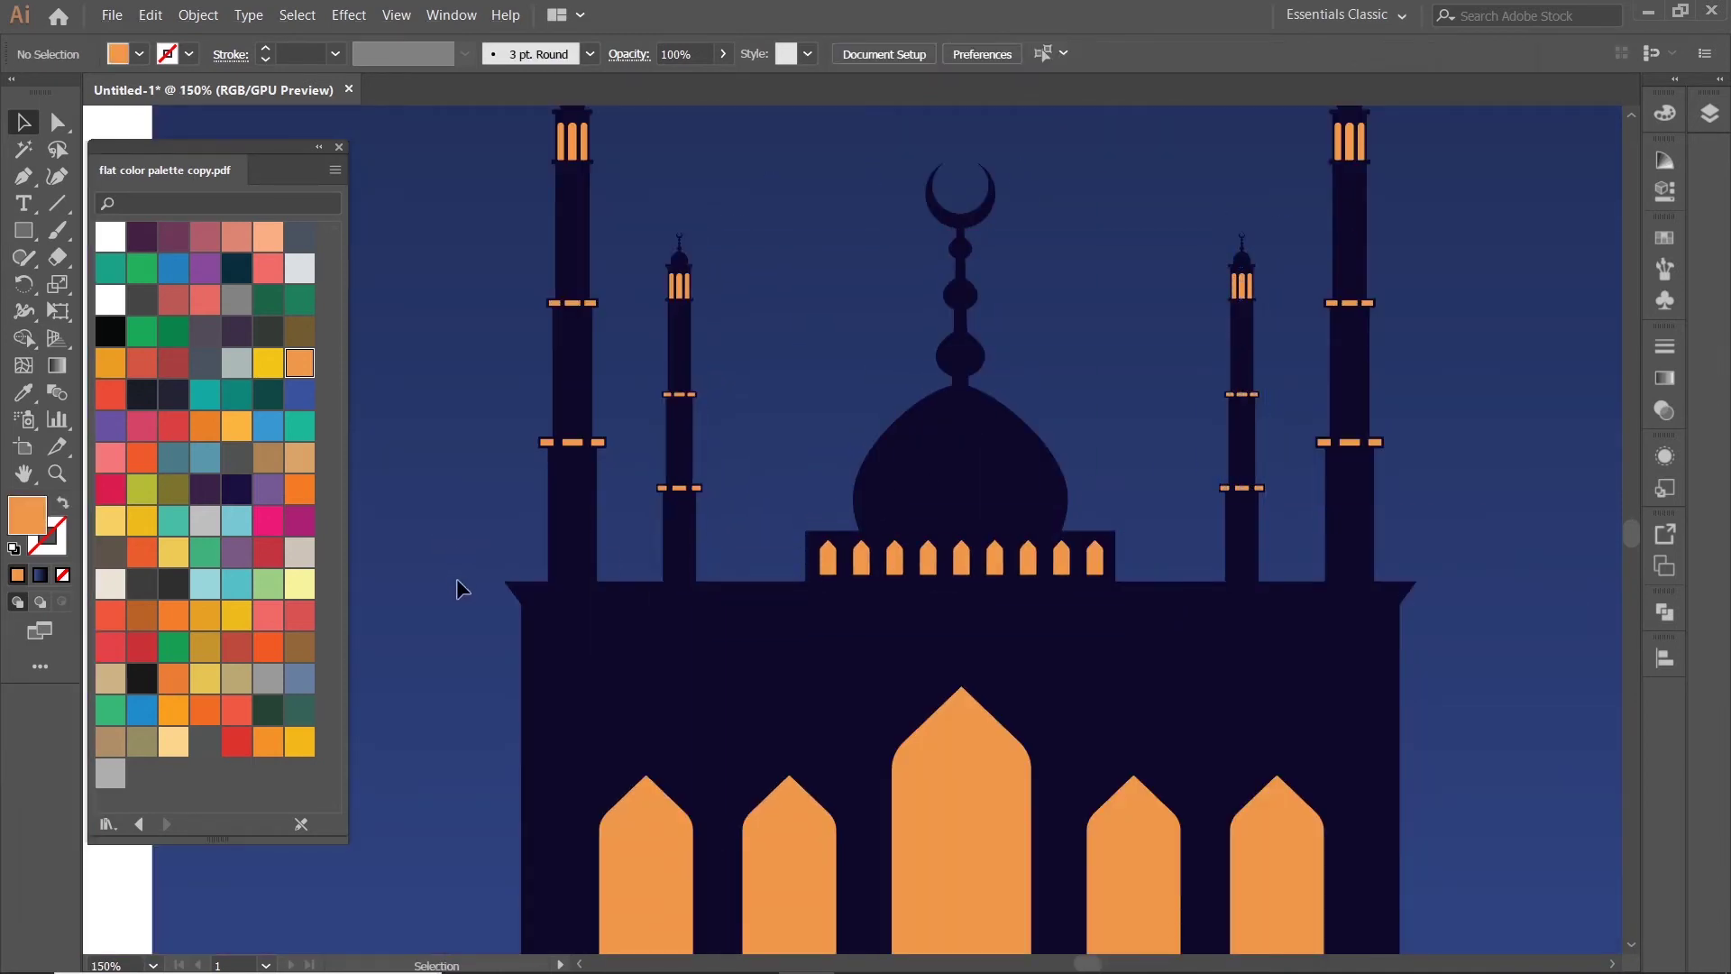
scroll(456, 577, "down", 5)
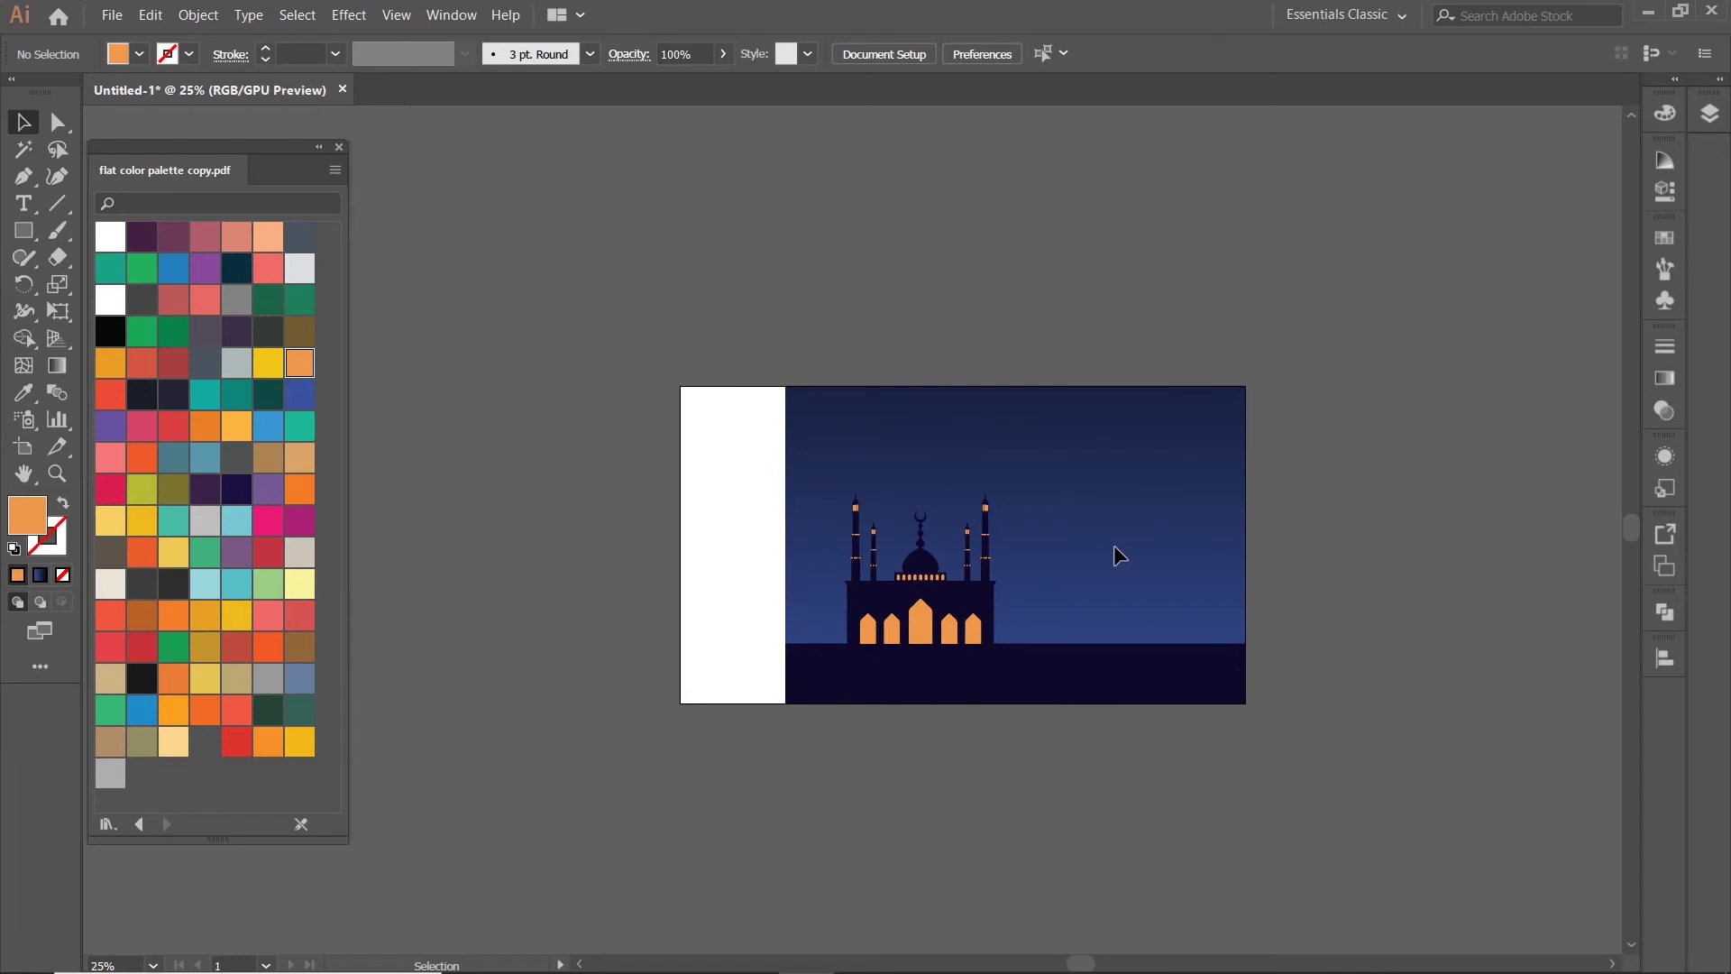
scroll(1112, 545, "up", 3)
- Pan and zoom around the mosque to review the four-minaret layout
left_click_drag(1021, 559, 1125, 544)
scroll(1225, 539, "up", 2)
scroll(1244, 541, "down", 4)
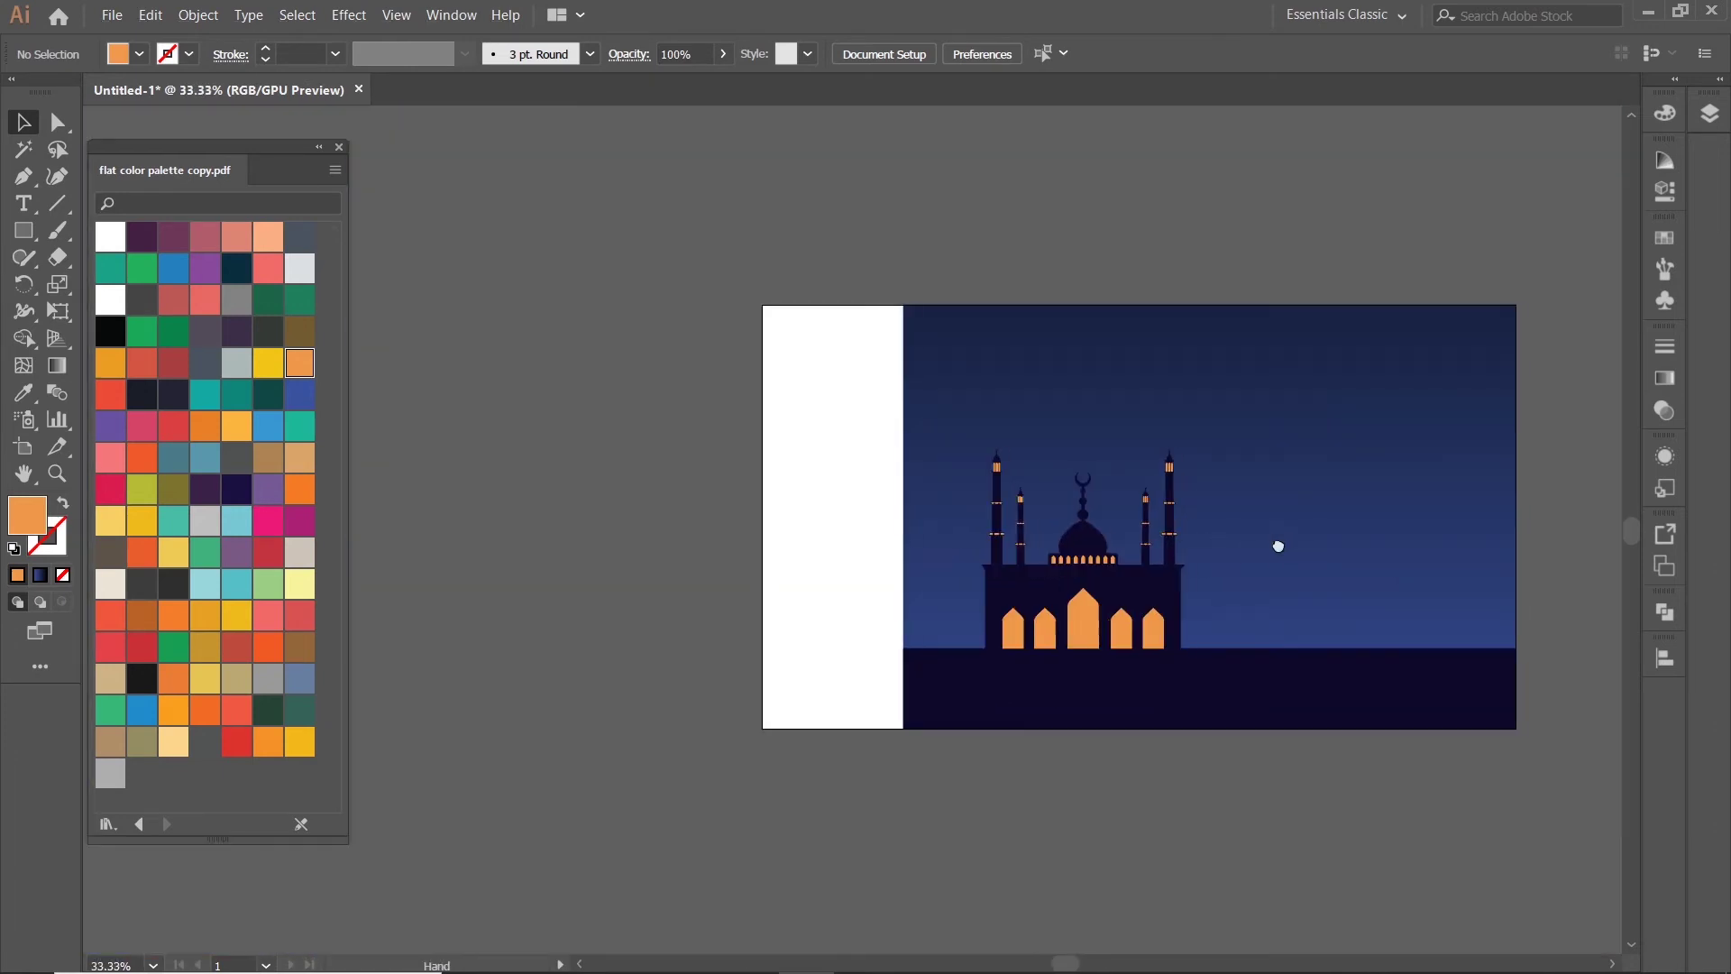
scroll(1151, 537, "up", 2)
scroll(1163, 541, "down", 1)
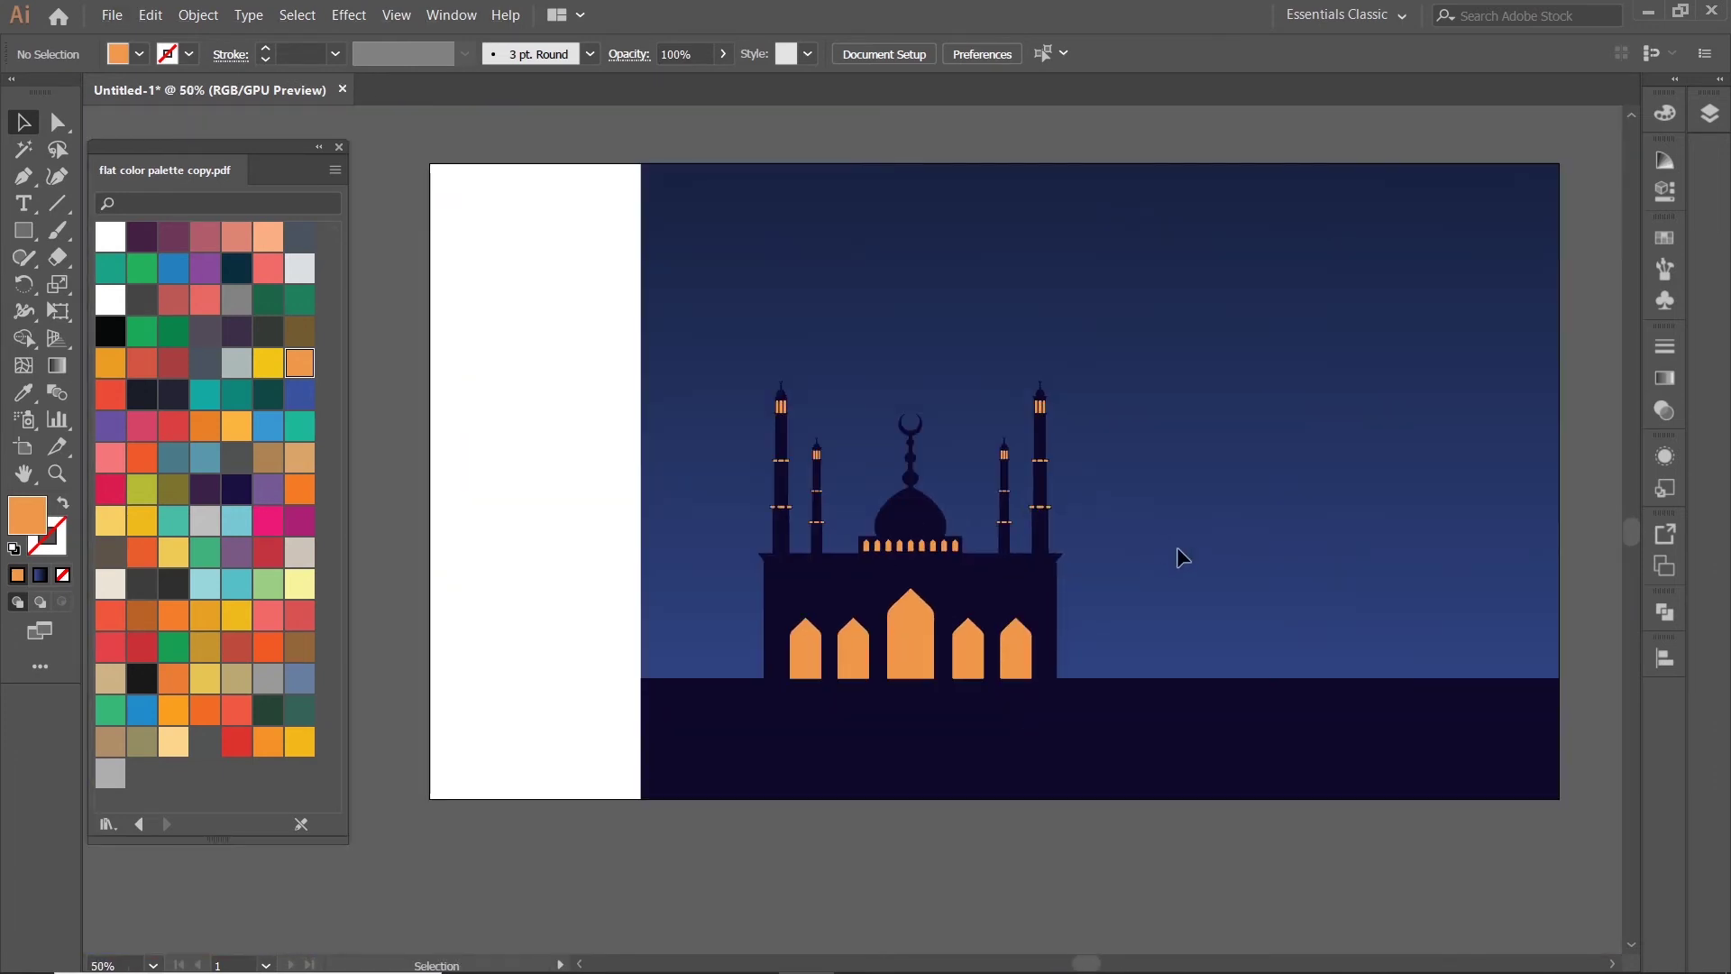
scroll(1208, 523, "down", 1)
scroll(1199, 548, "up", 1)
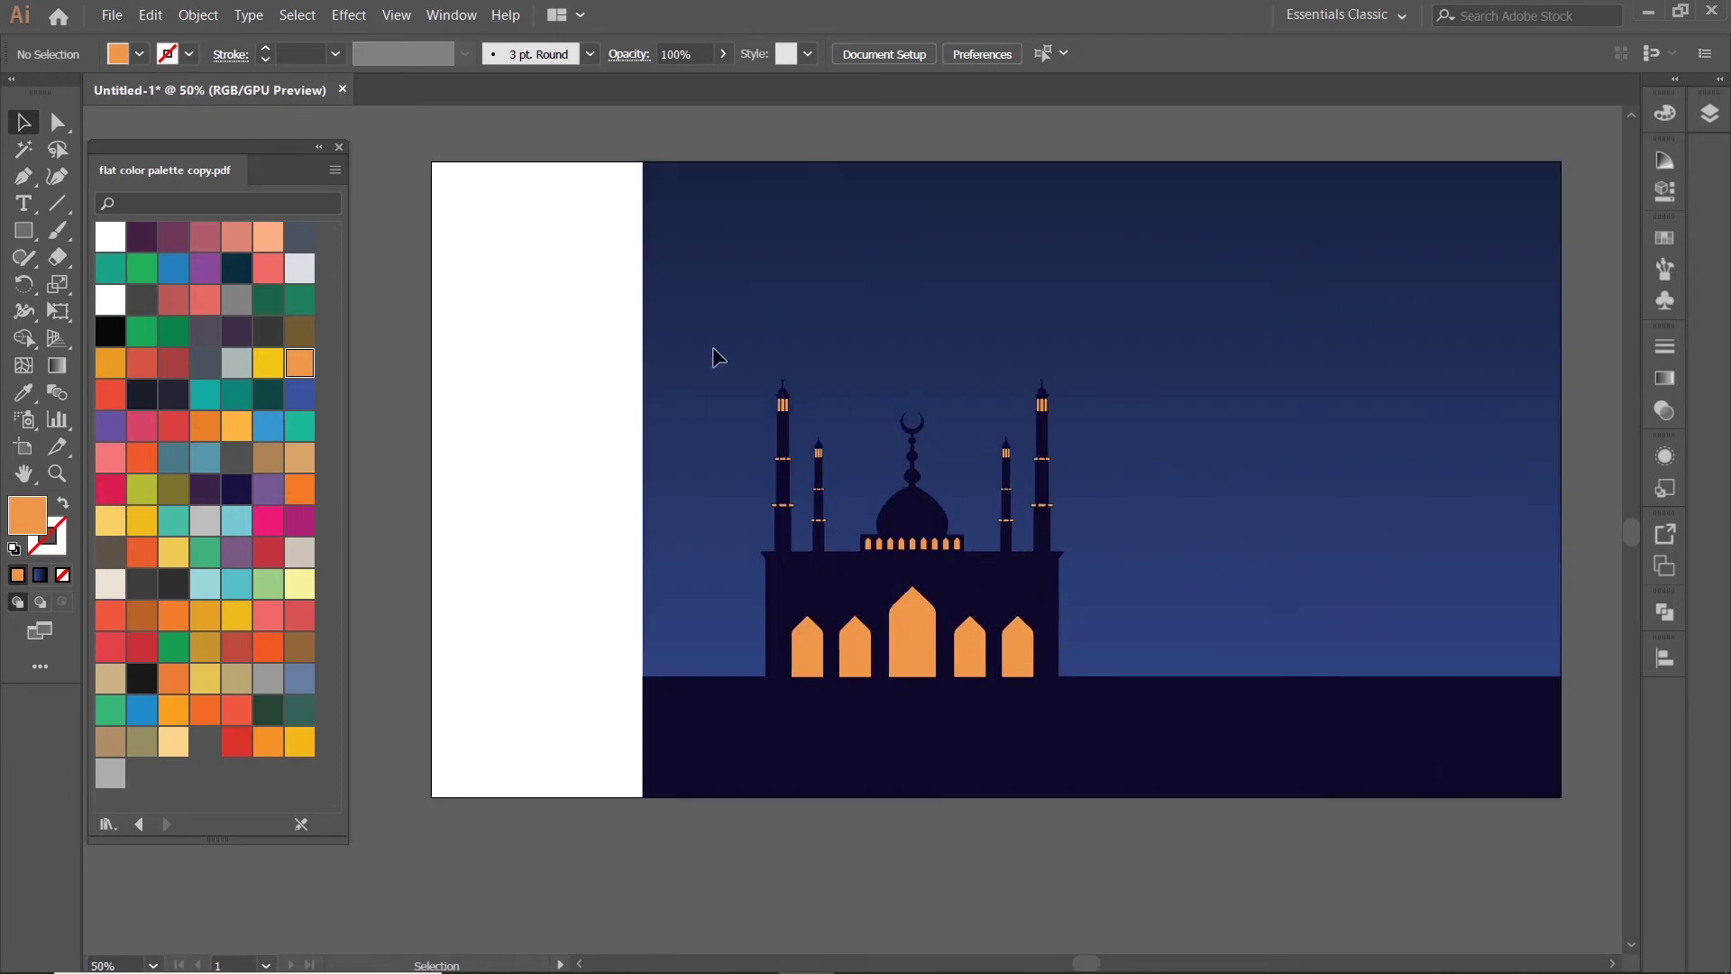
scroll(781, 417, "up", 3)
scroll(905, 448, "down", 3)
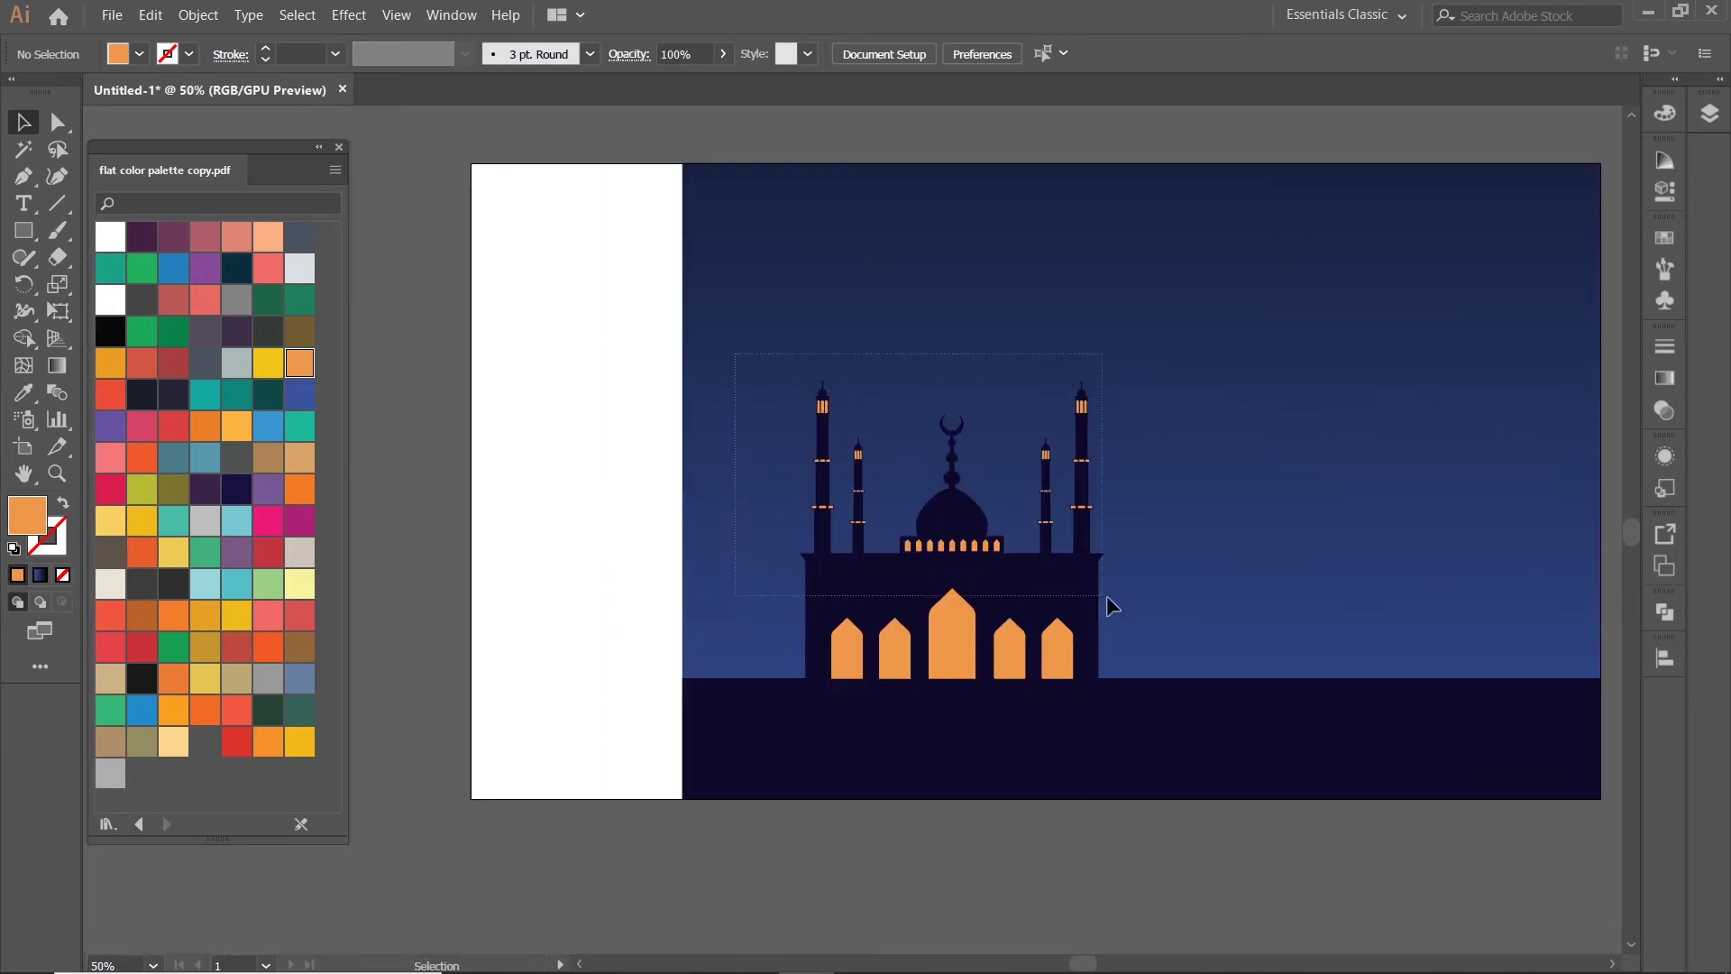
- Select all the mosque parts and group them into one object
left_click_drag(1172, 667, 1170, 661)
right_click(1043, 581)
left_click(1064, 707)
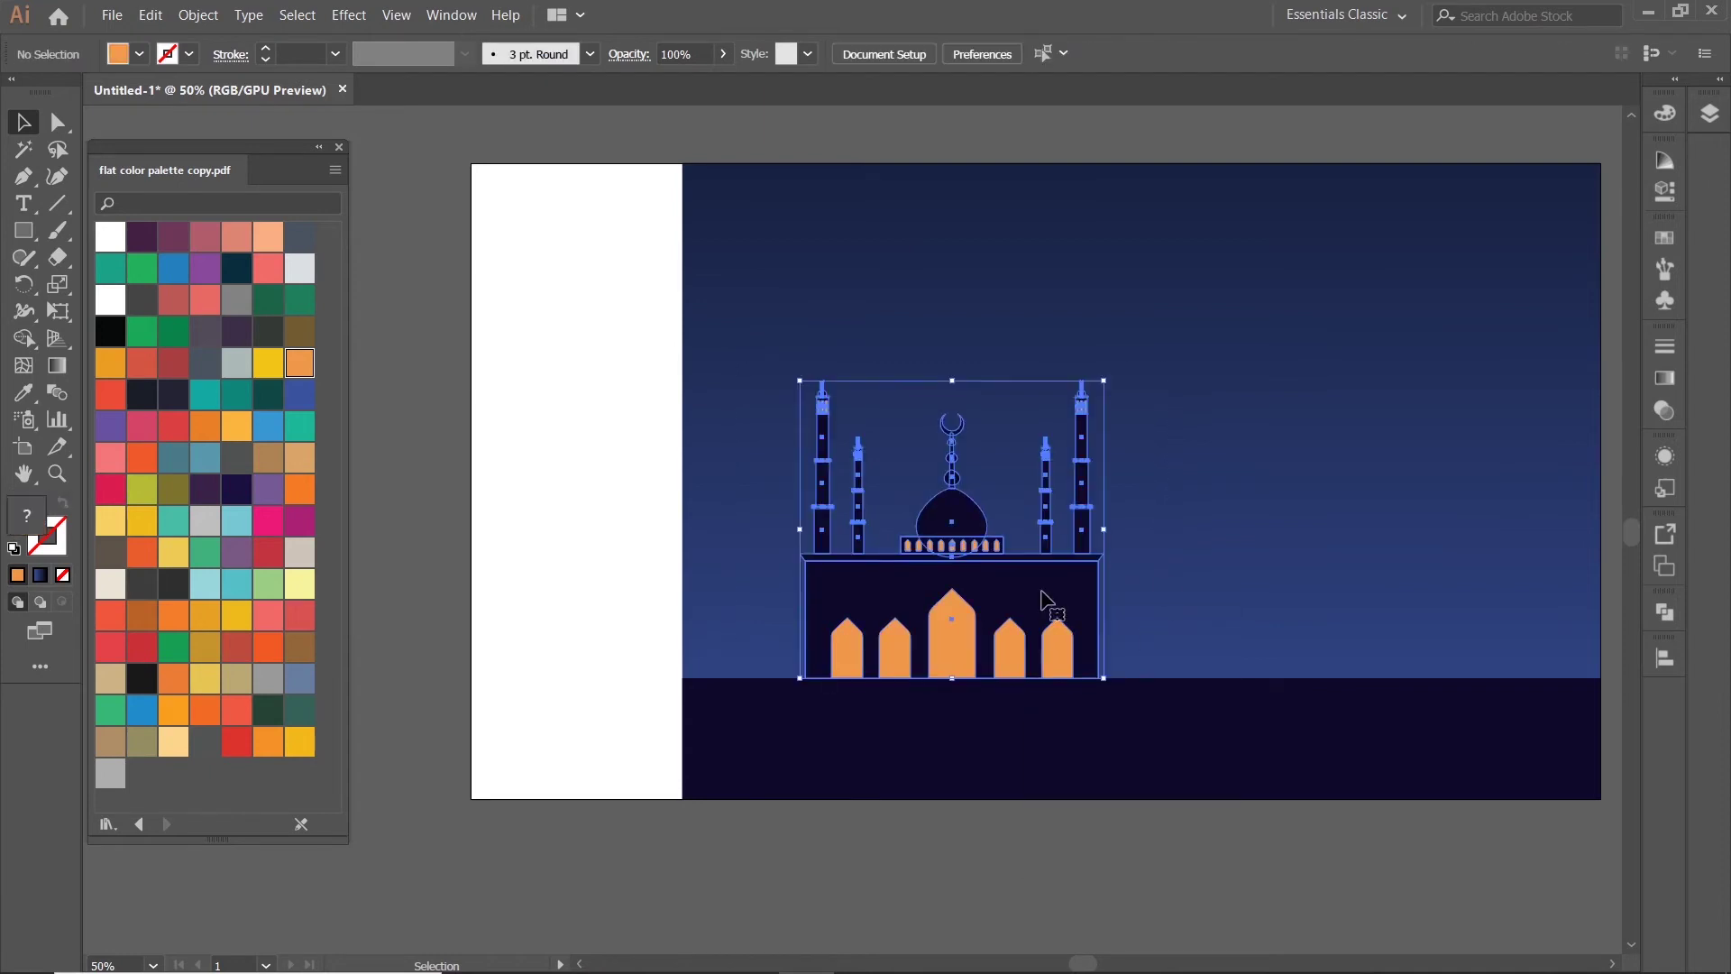
double_click(1043, 599)
key("Escape")
left_click(1206, 598)
scroll(1206, 597, "down", 1)
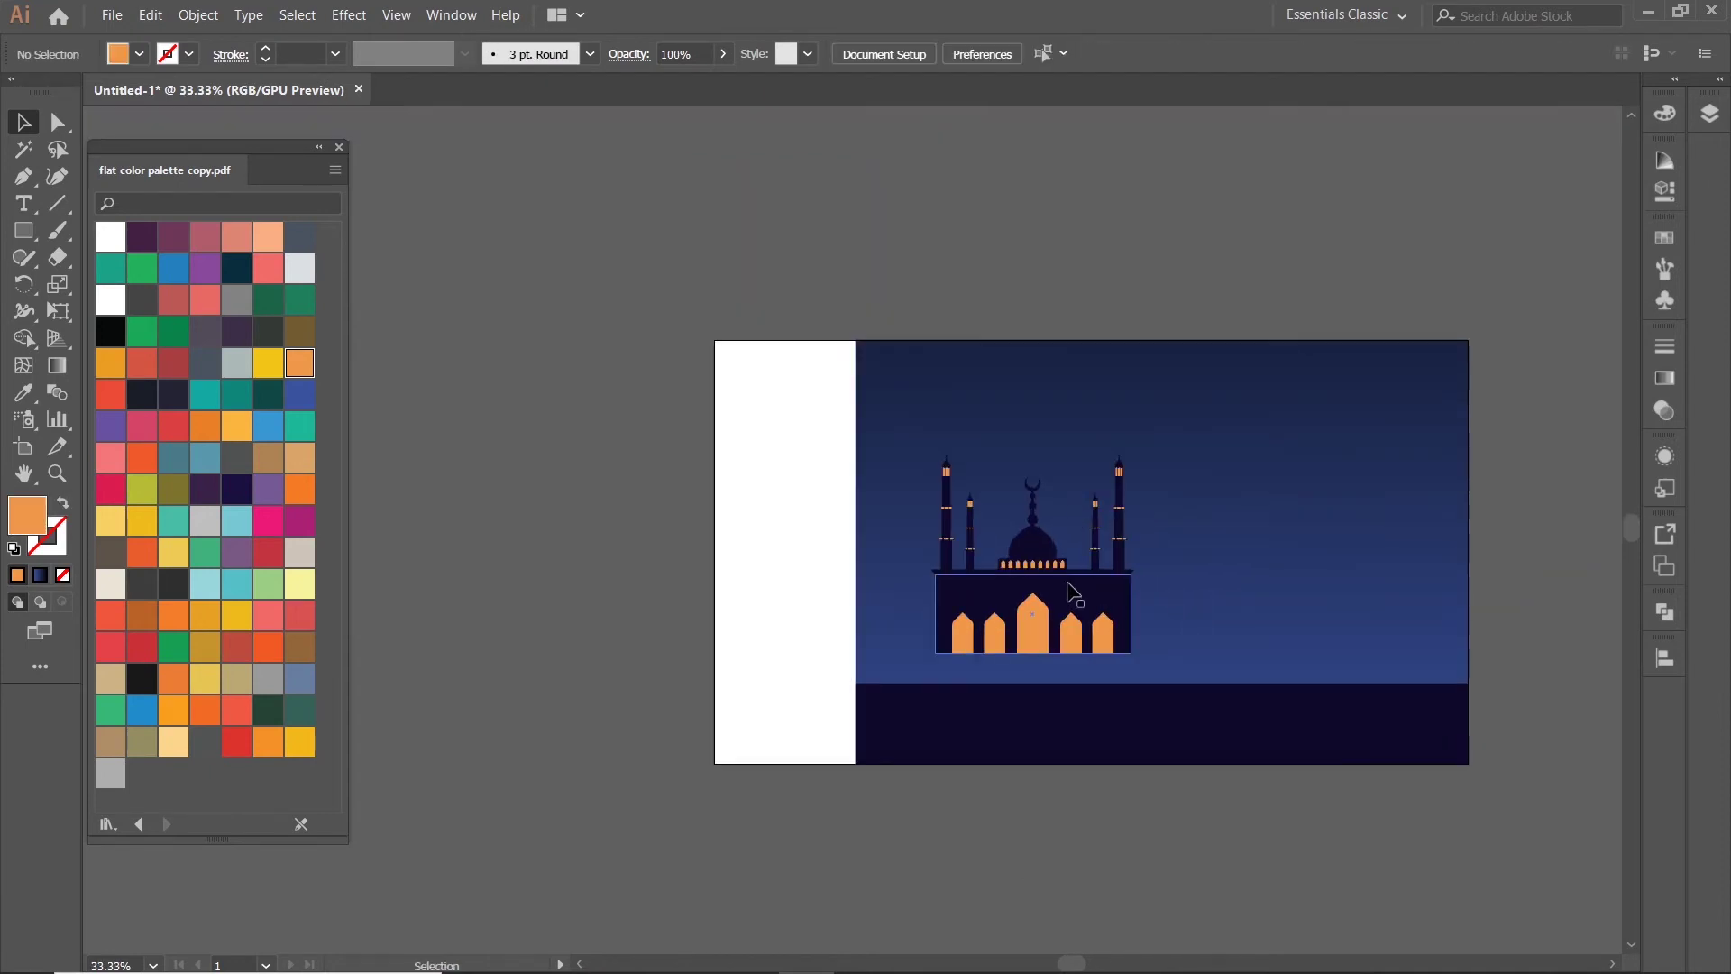
scroll(1109, 581, "up", 2)
- Move the mosque group right and down, then scale it slightly smaller
left_click(1073, 577)
left_click_drag(1072, 578, 1168, 624)
scroll(1176, 645, "down", 4)
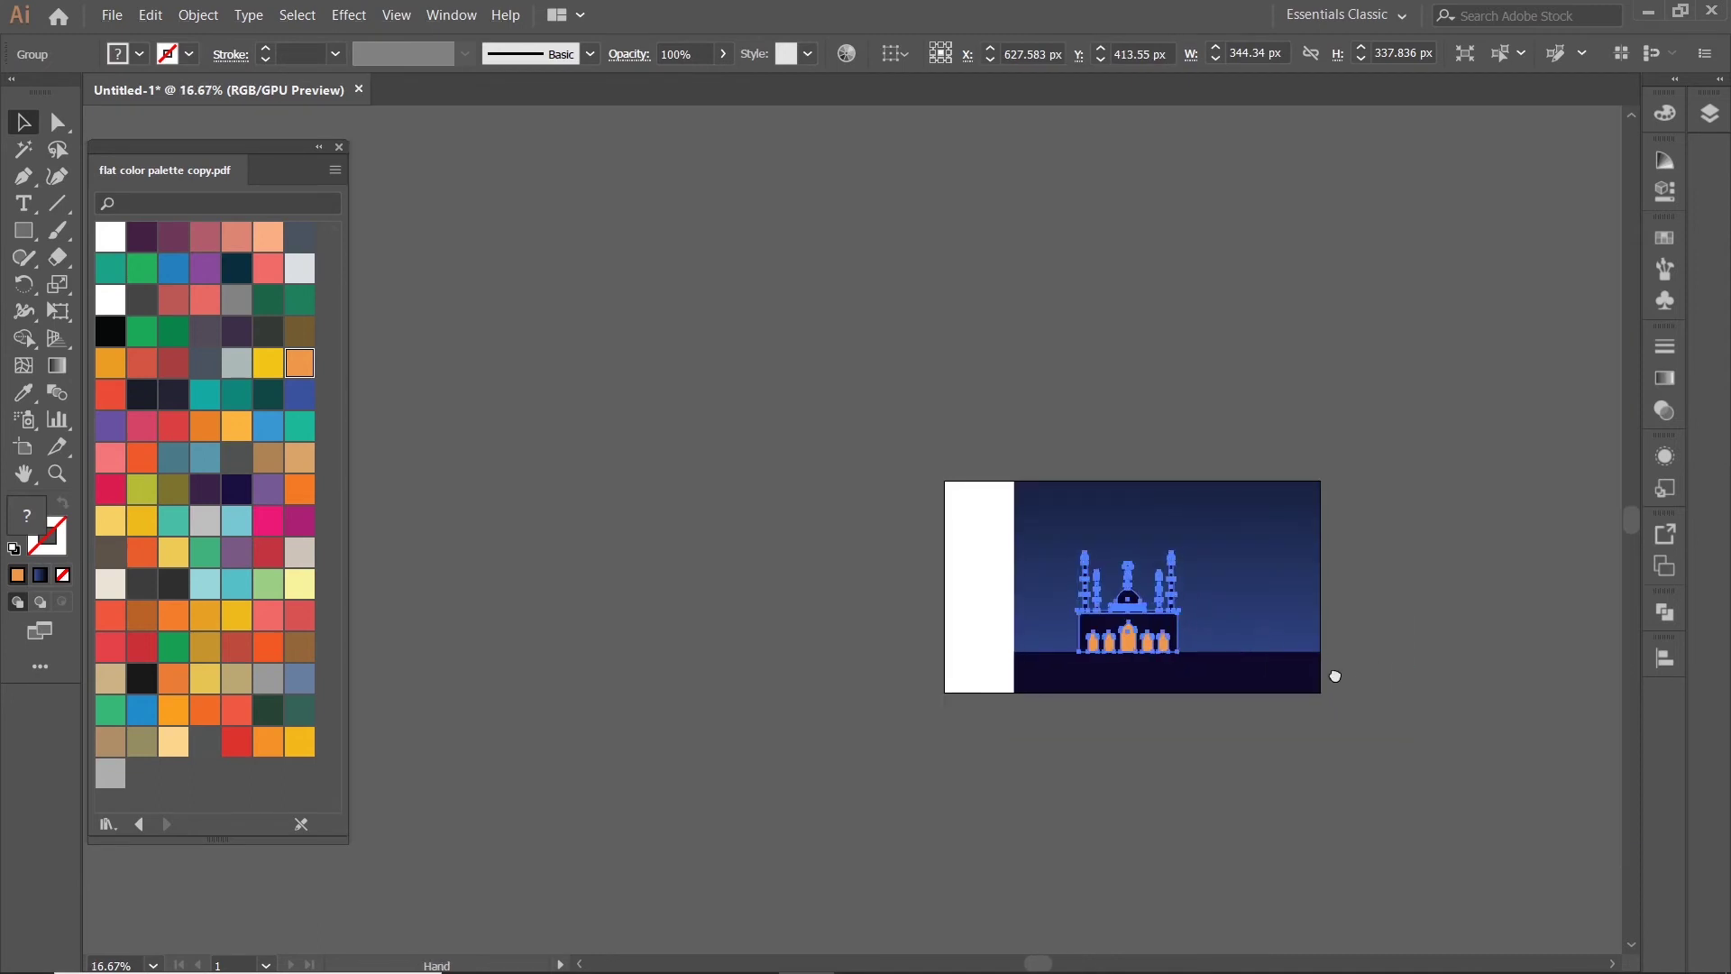
left_click(1334, 676)
scroll(1011, 601, "up", 3)
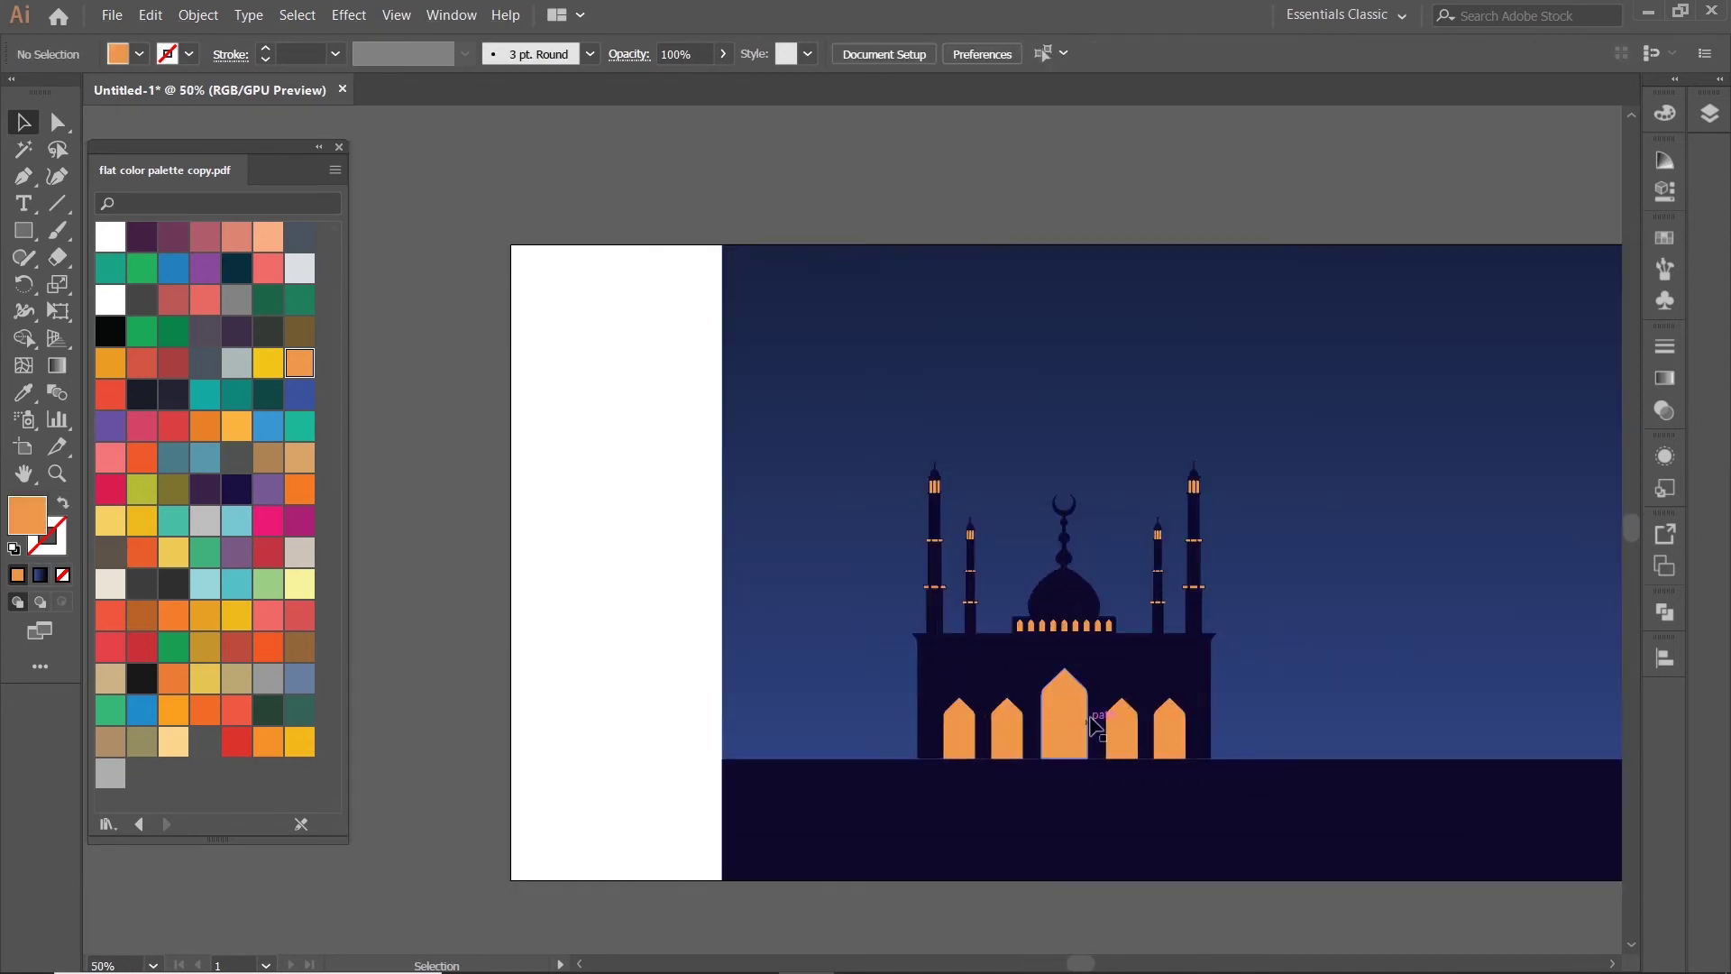
left_click(1098, 731)
left_click_drag(1217, 457, 1197, 489)
left_click(1247, 572)
- Shift the mosque group slightly to the left
scroll(1089, 565, "up", 2)
left_click(1089, 565)
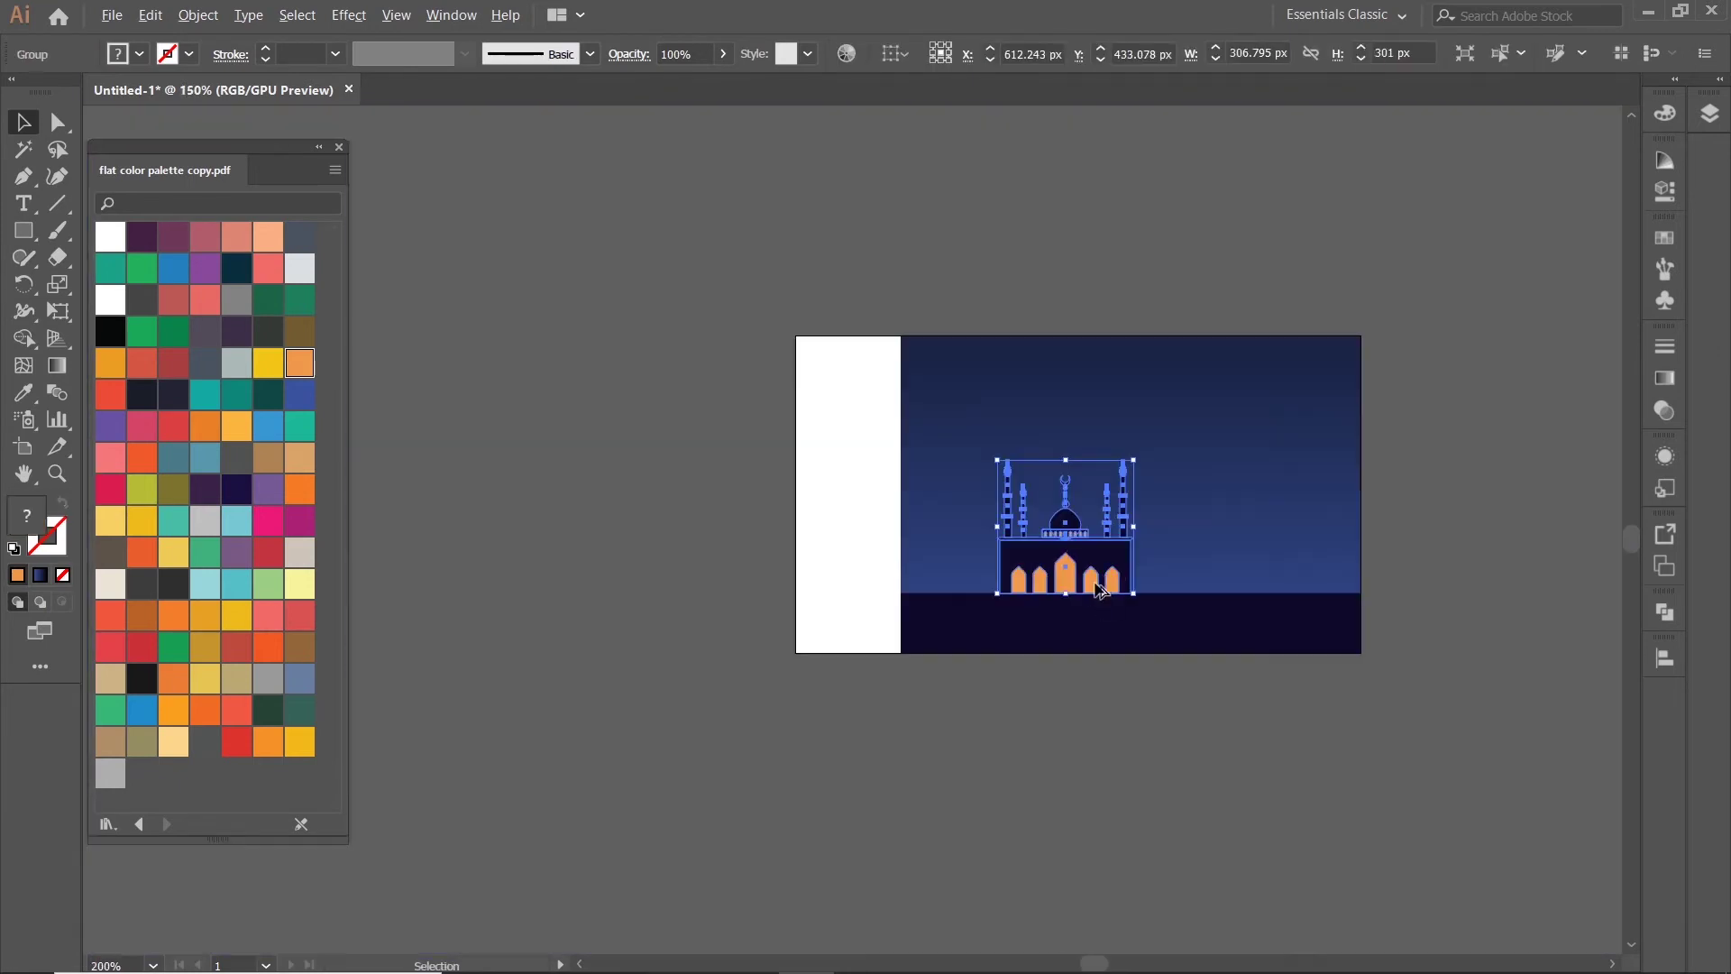
scroll(1099, 575, "down", 4)
left_click(1443, 518)
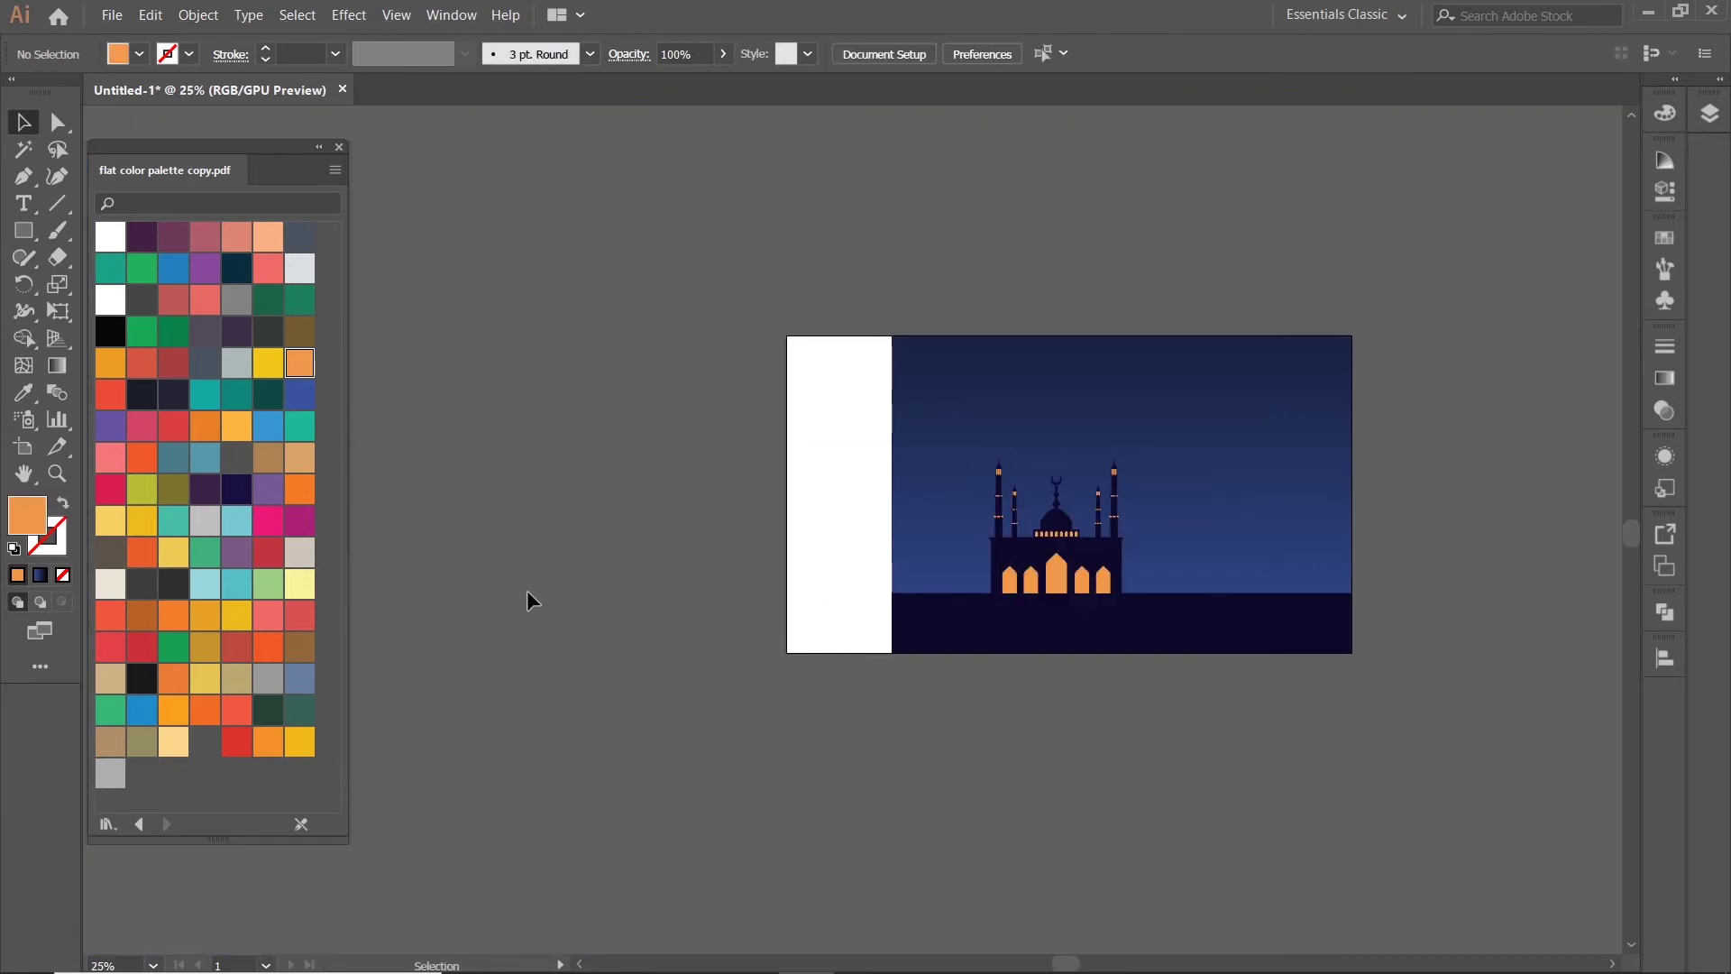
scroll(1067, 574, "up", 1)
left_click_drag(1074, 560, 1042, 561)
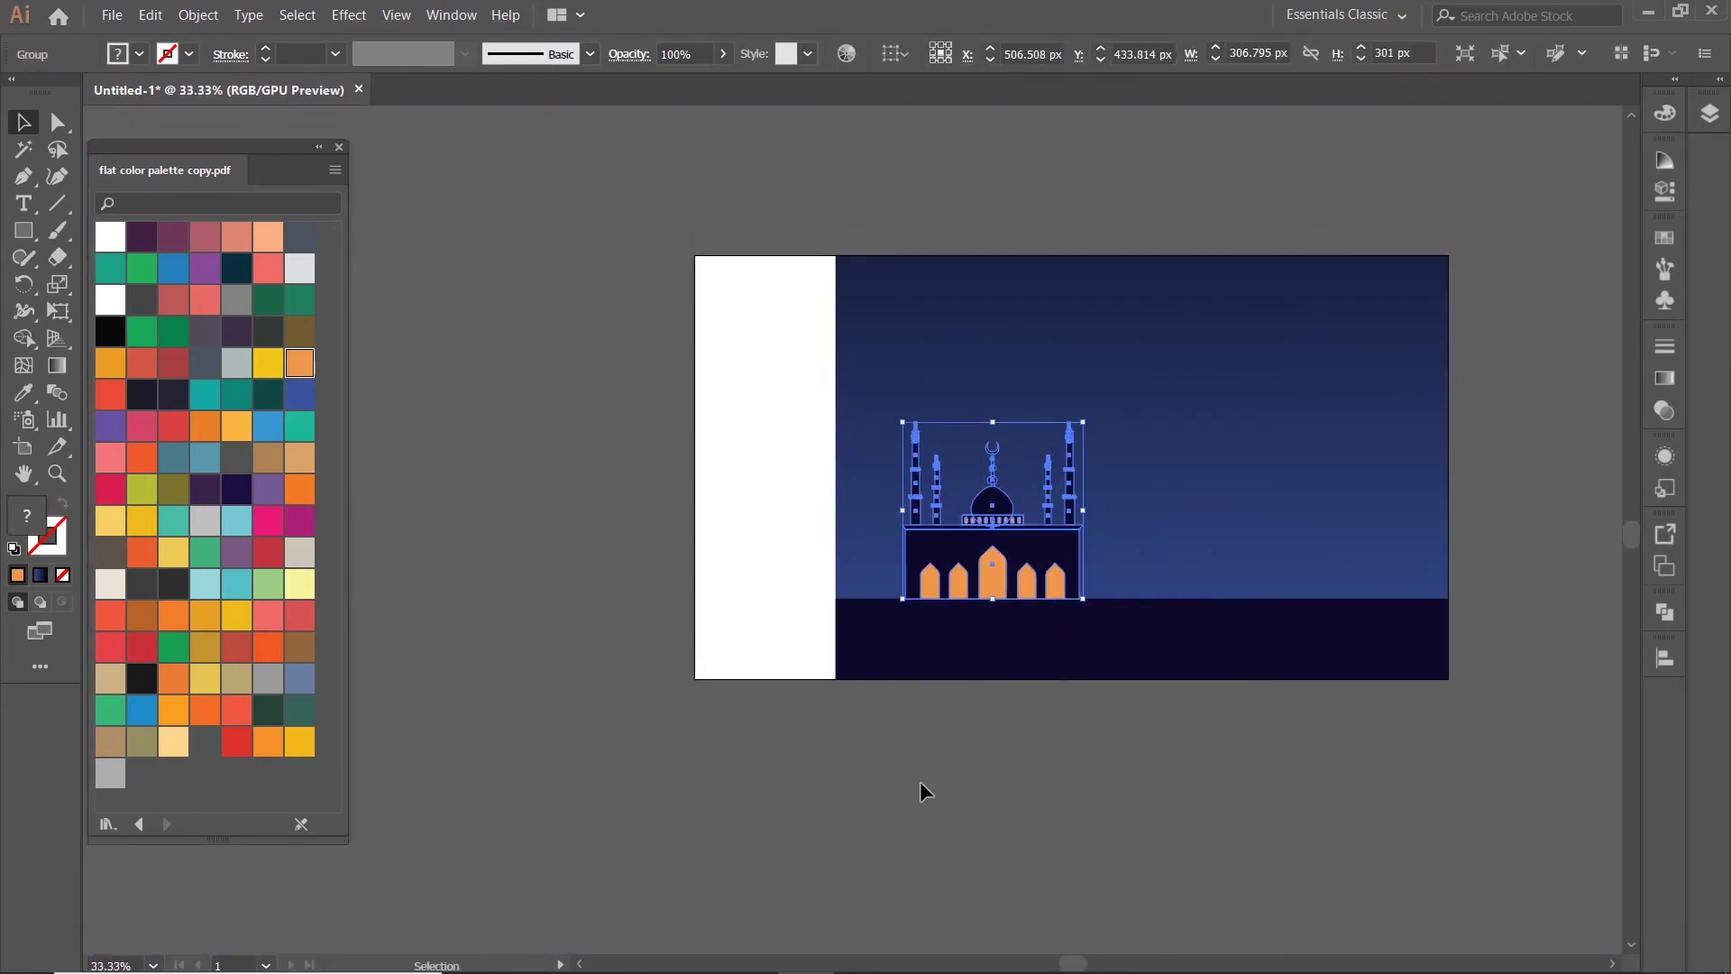
scroll(981, 633, "right", 2)
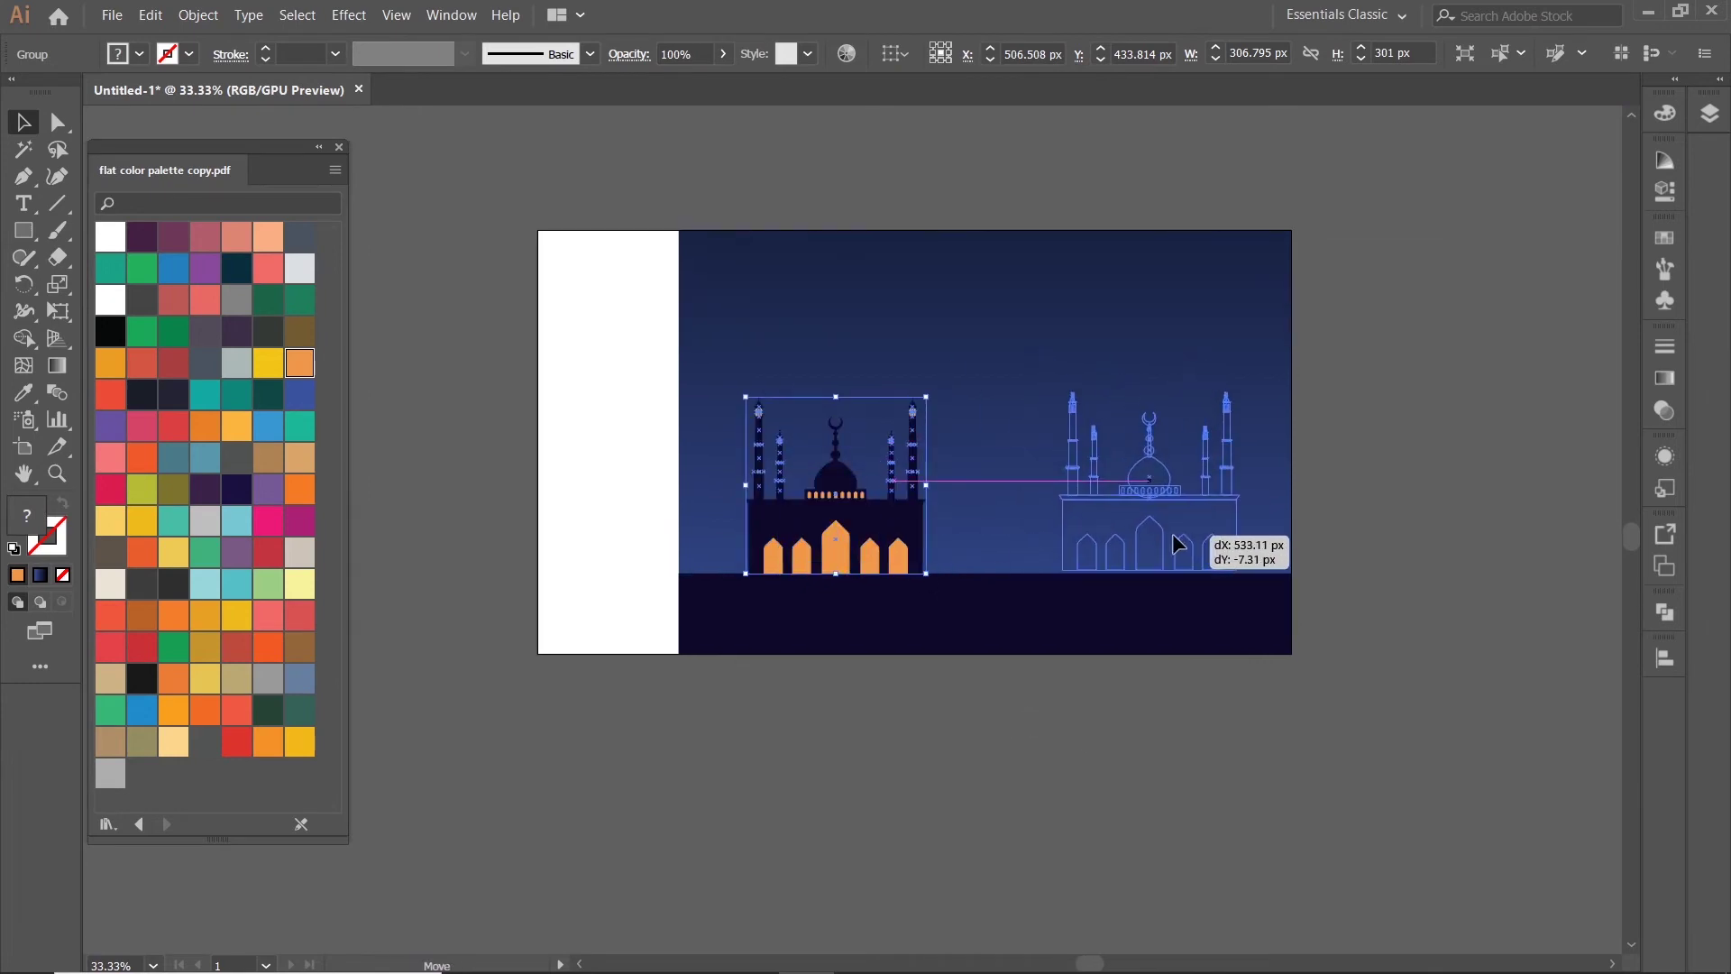
scroll(1170, 541, "up", 3)
- Move the mosque to the right of the scene with its base on the dark ground
mouse_move(861, 542)
left_mouse_down()
mouse_move(1186, 544)
mouse_move(1206, 517)
mouse_move(1152, 539)
left_mouse_up()
scroll(1199, 537, "down", 3)
scroll(1160, 538, "up", 2)
scroll(1127, 538, "up", 2)
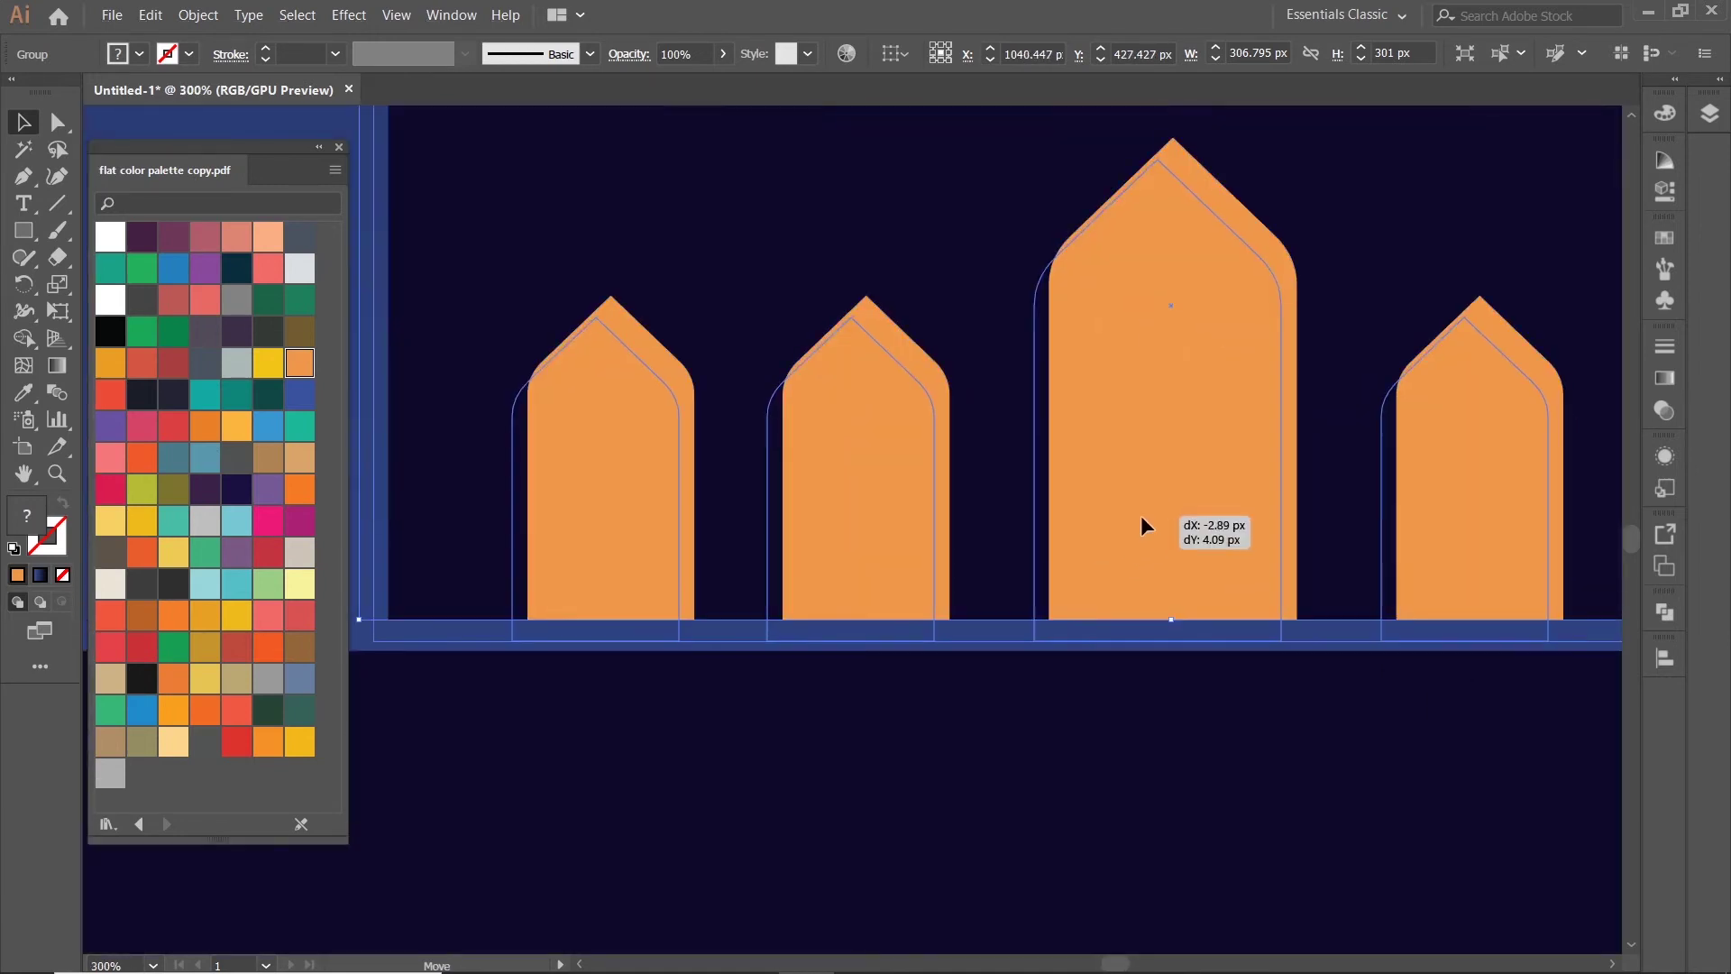
scroll(1139, 532, "down", 5)
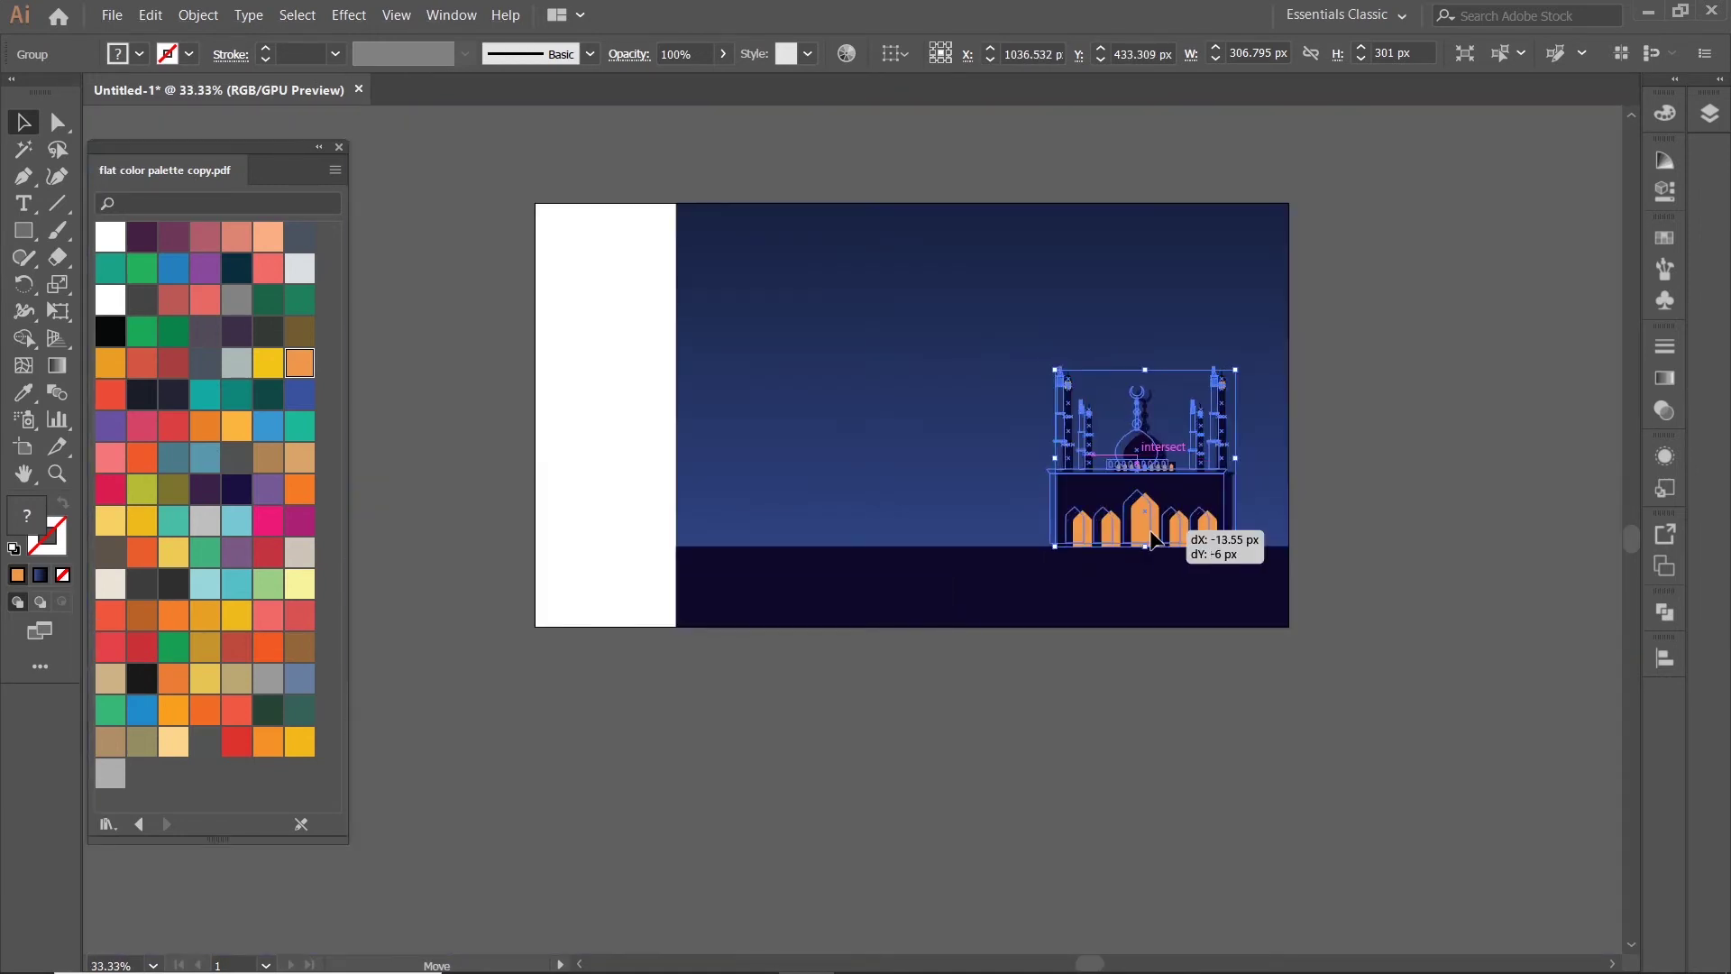
scroll(1154, 538, "up", 3)
left_click_drag(1154, 539, 1132, 510)
scroll(1132, 510, "down", 3)
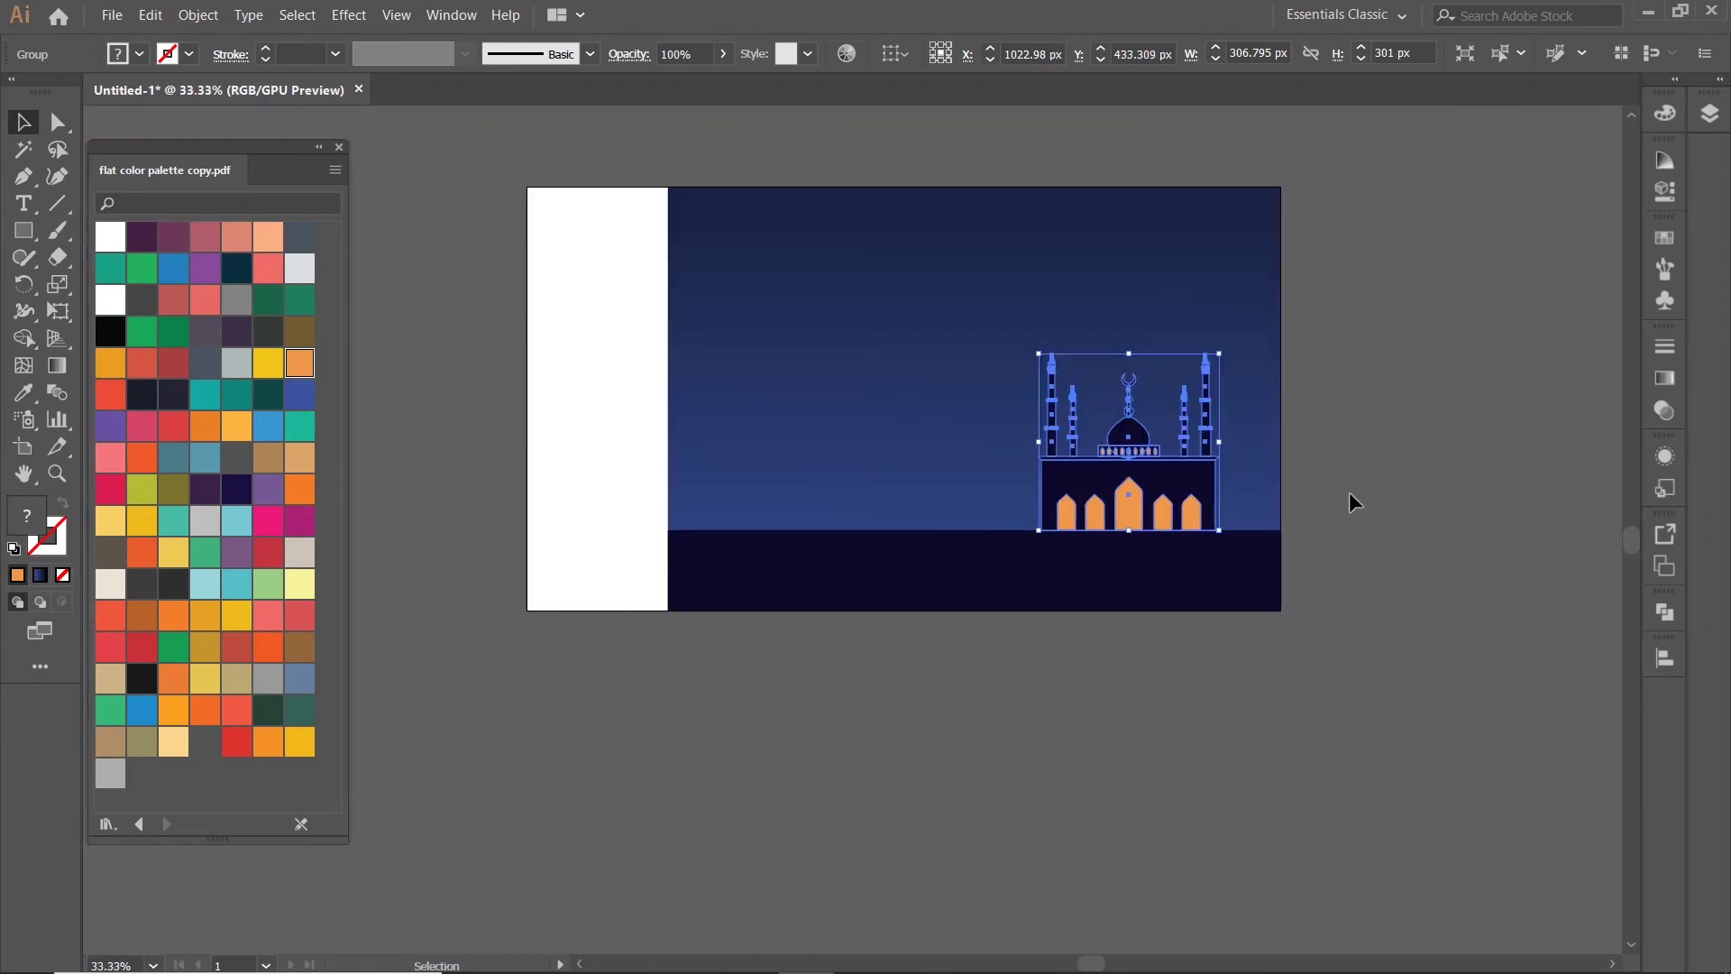
left_click(1352, 496)
left_click_drag(1328, 484, 1360, 490)
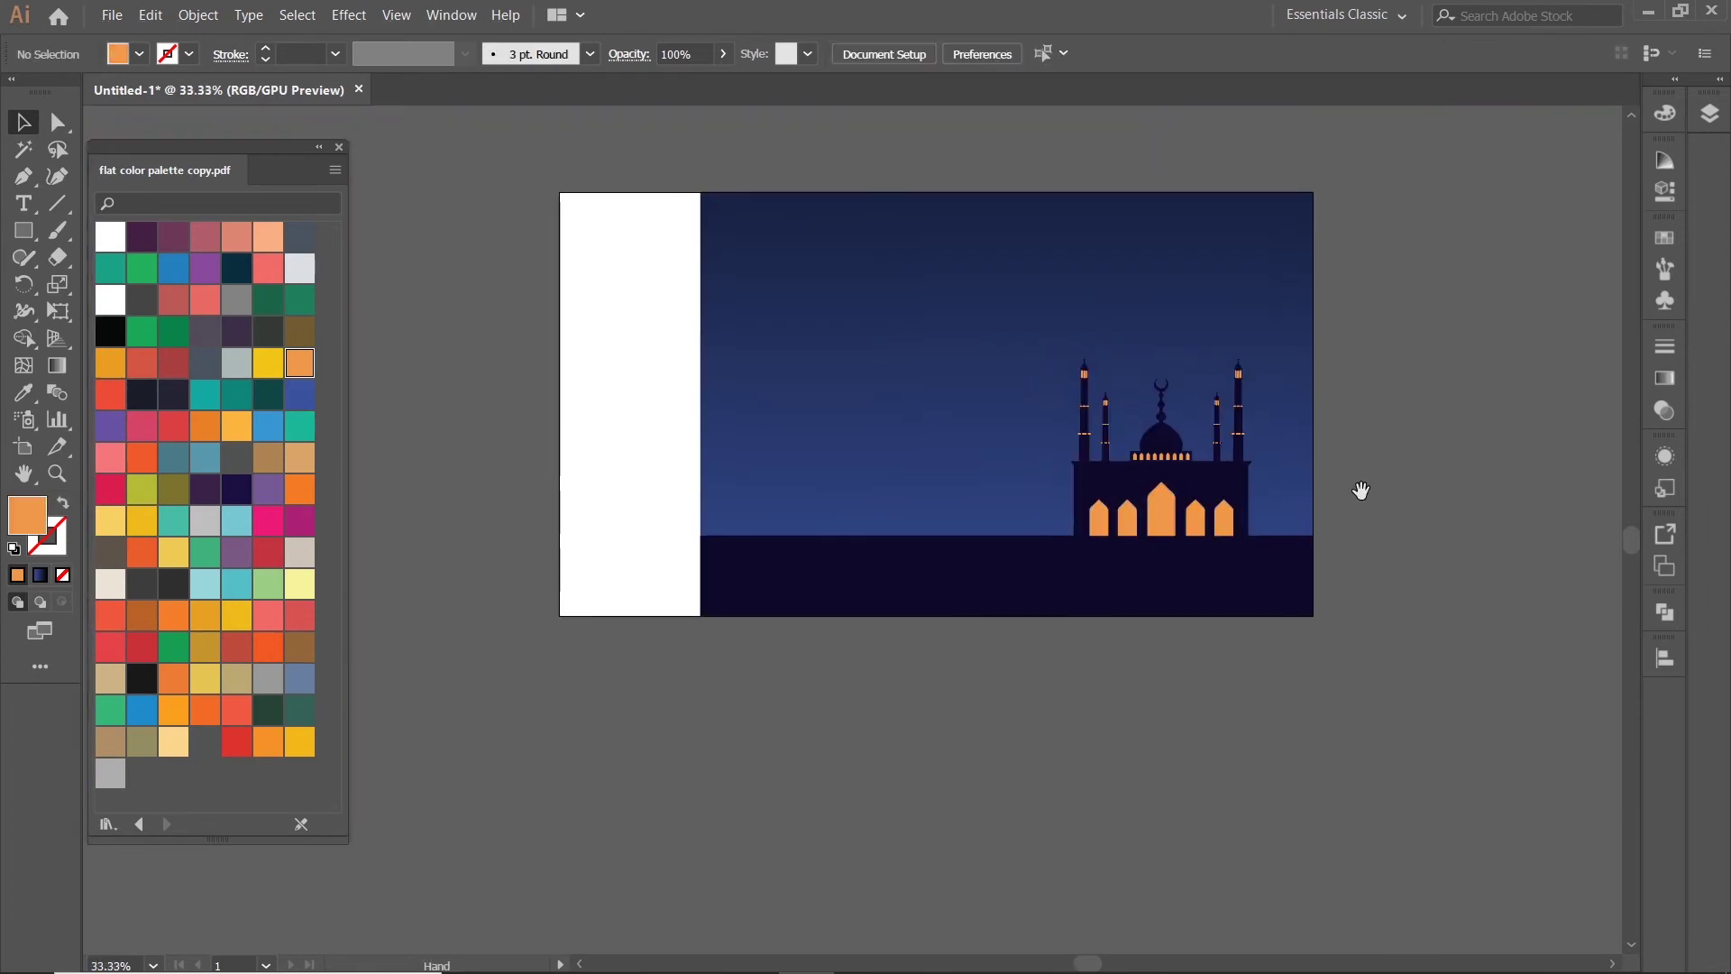
- Draw a curved, tapering palm trunk shape with the Pen tool
left_click(24, 177)
scroll(738, 495, "up", 3)
scroll(744, 631, "up", 1)
left_click(744, 707)
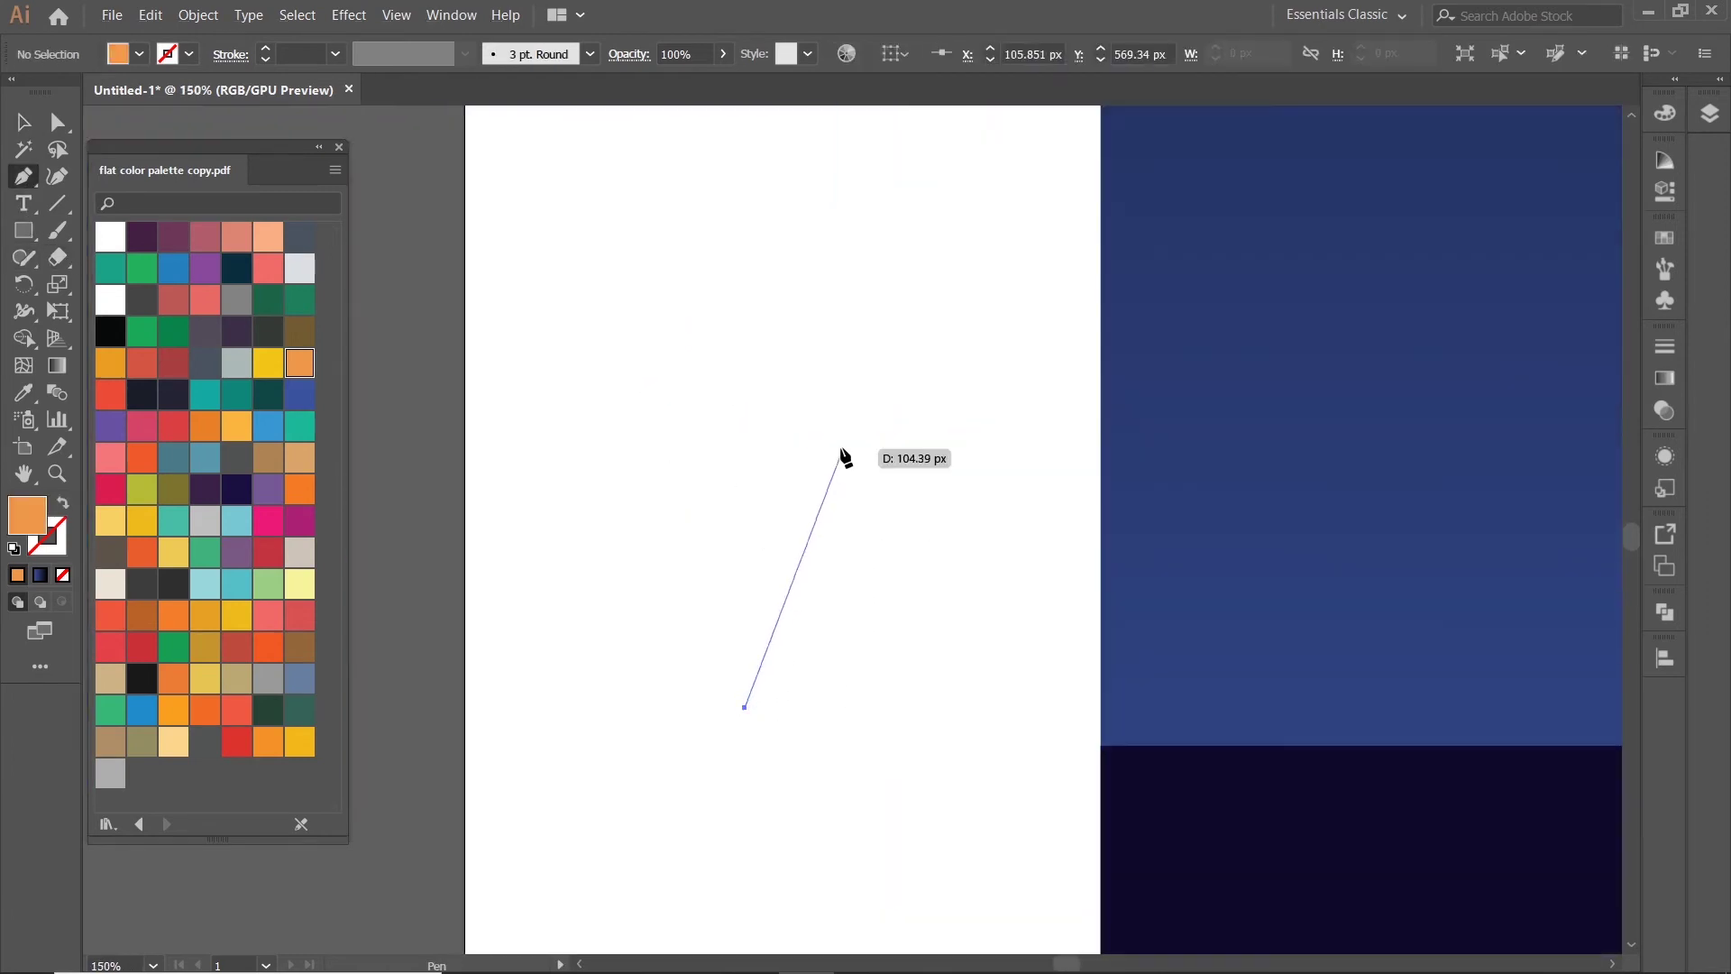
left_click_drag(829, 434, 851, 404)
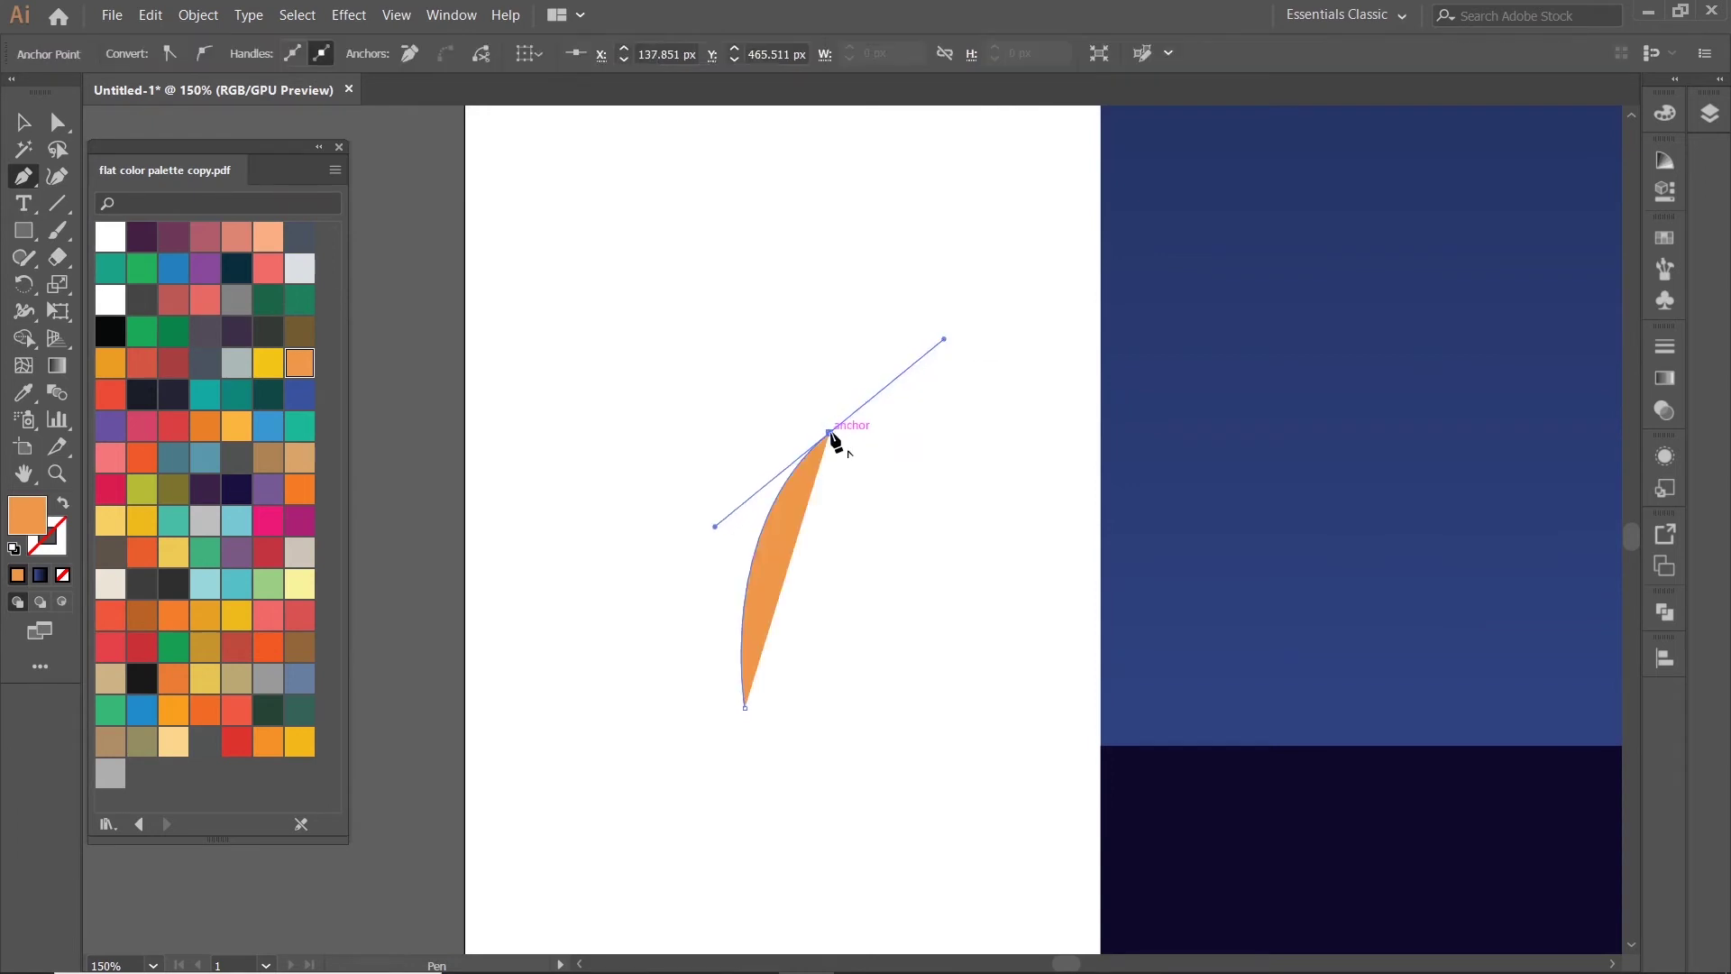
left_click(834, 436)
left_click_drag(747, 688, 760, 530)
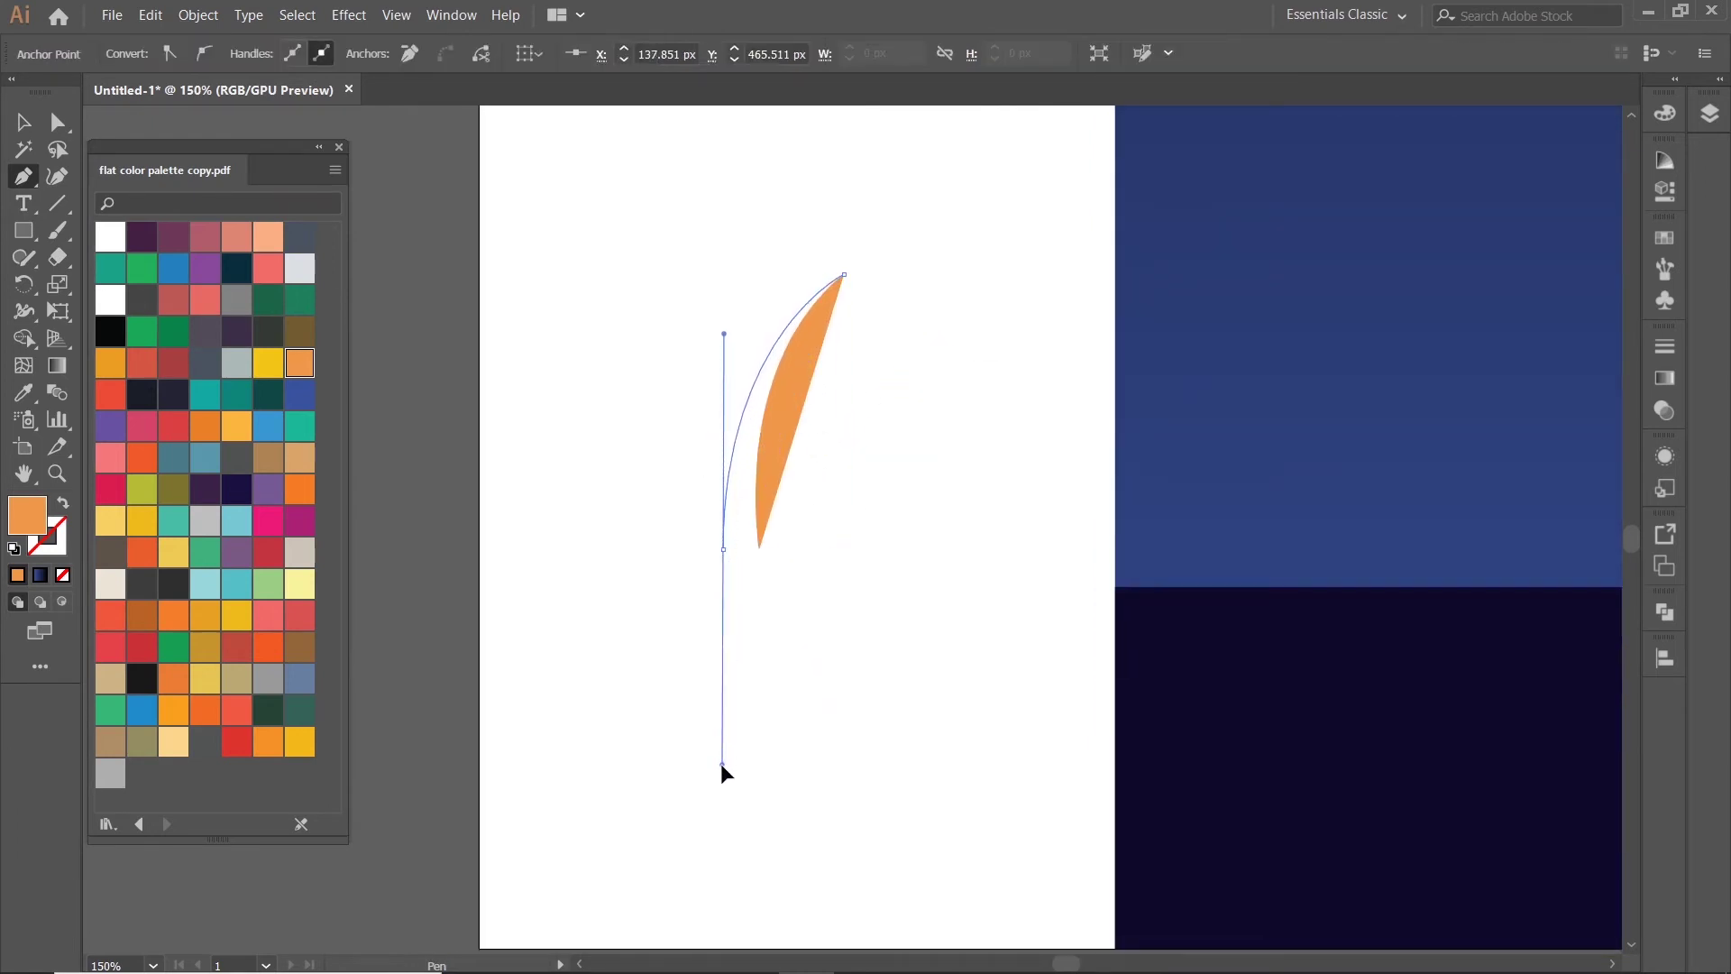
left_click_drag(723, 549, 726, 559)
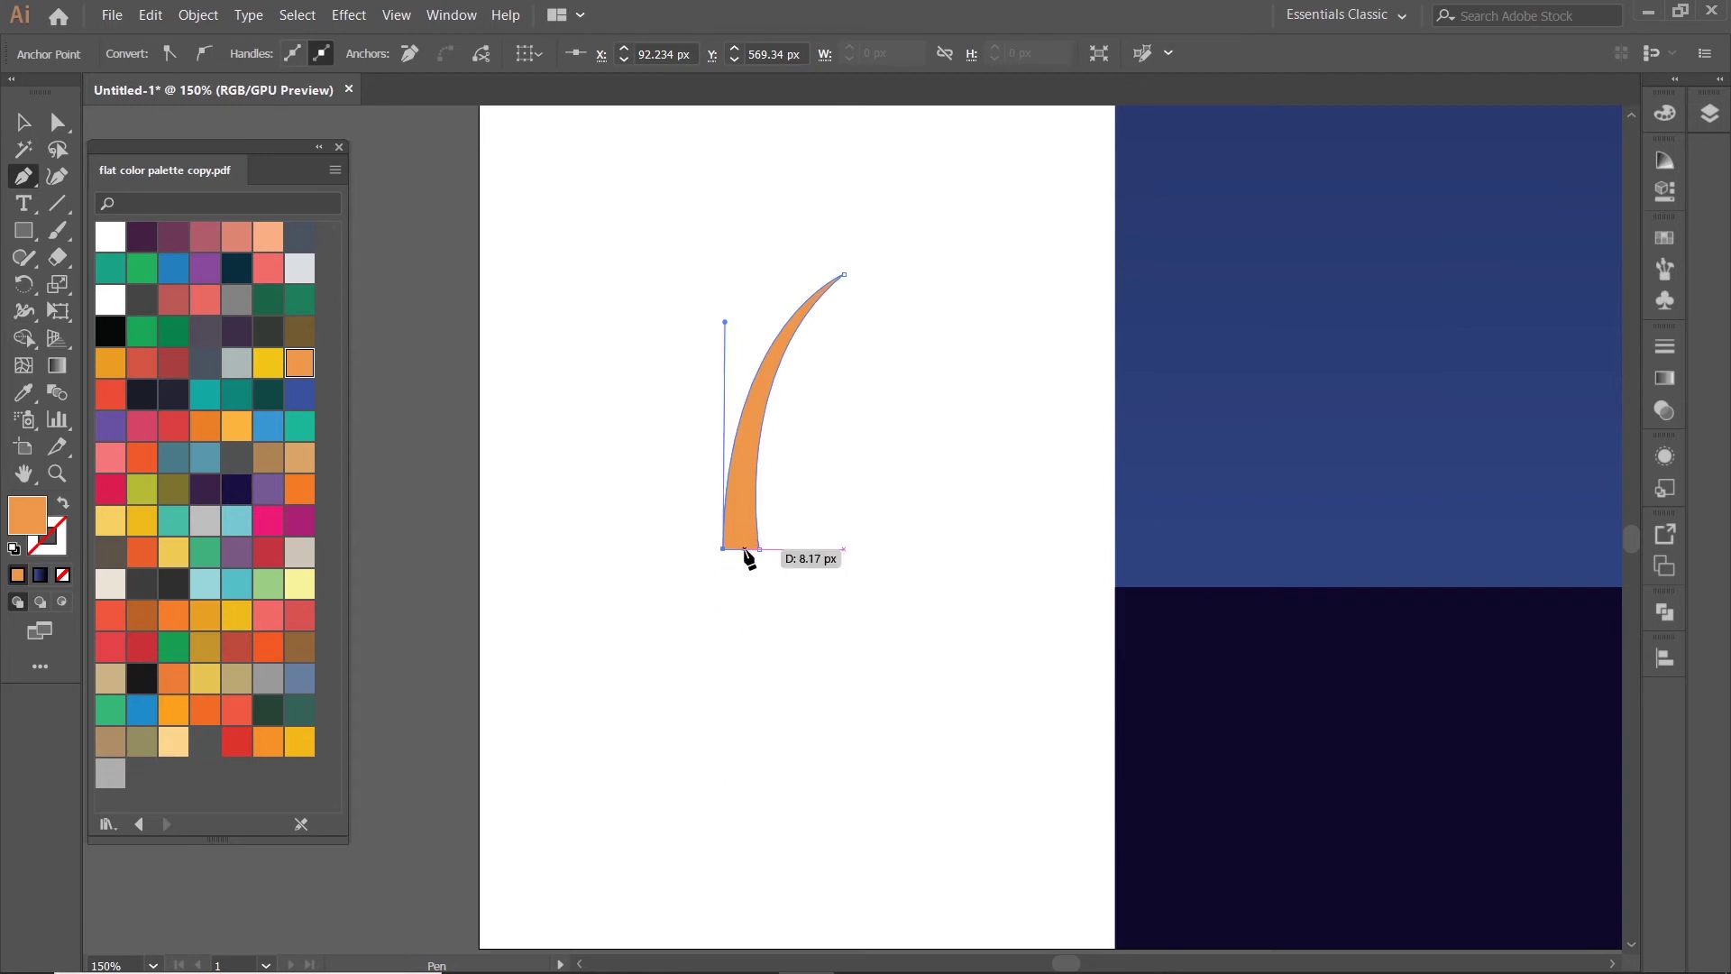
- Fill the trunk with the dark navy ground colour using the Eyedropper, then deselect
left_click(23, 392)
left_click(1262, 721)
left_click(23, 123)
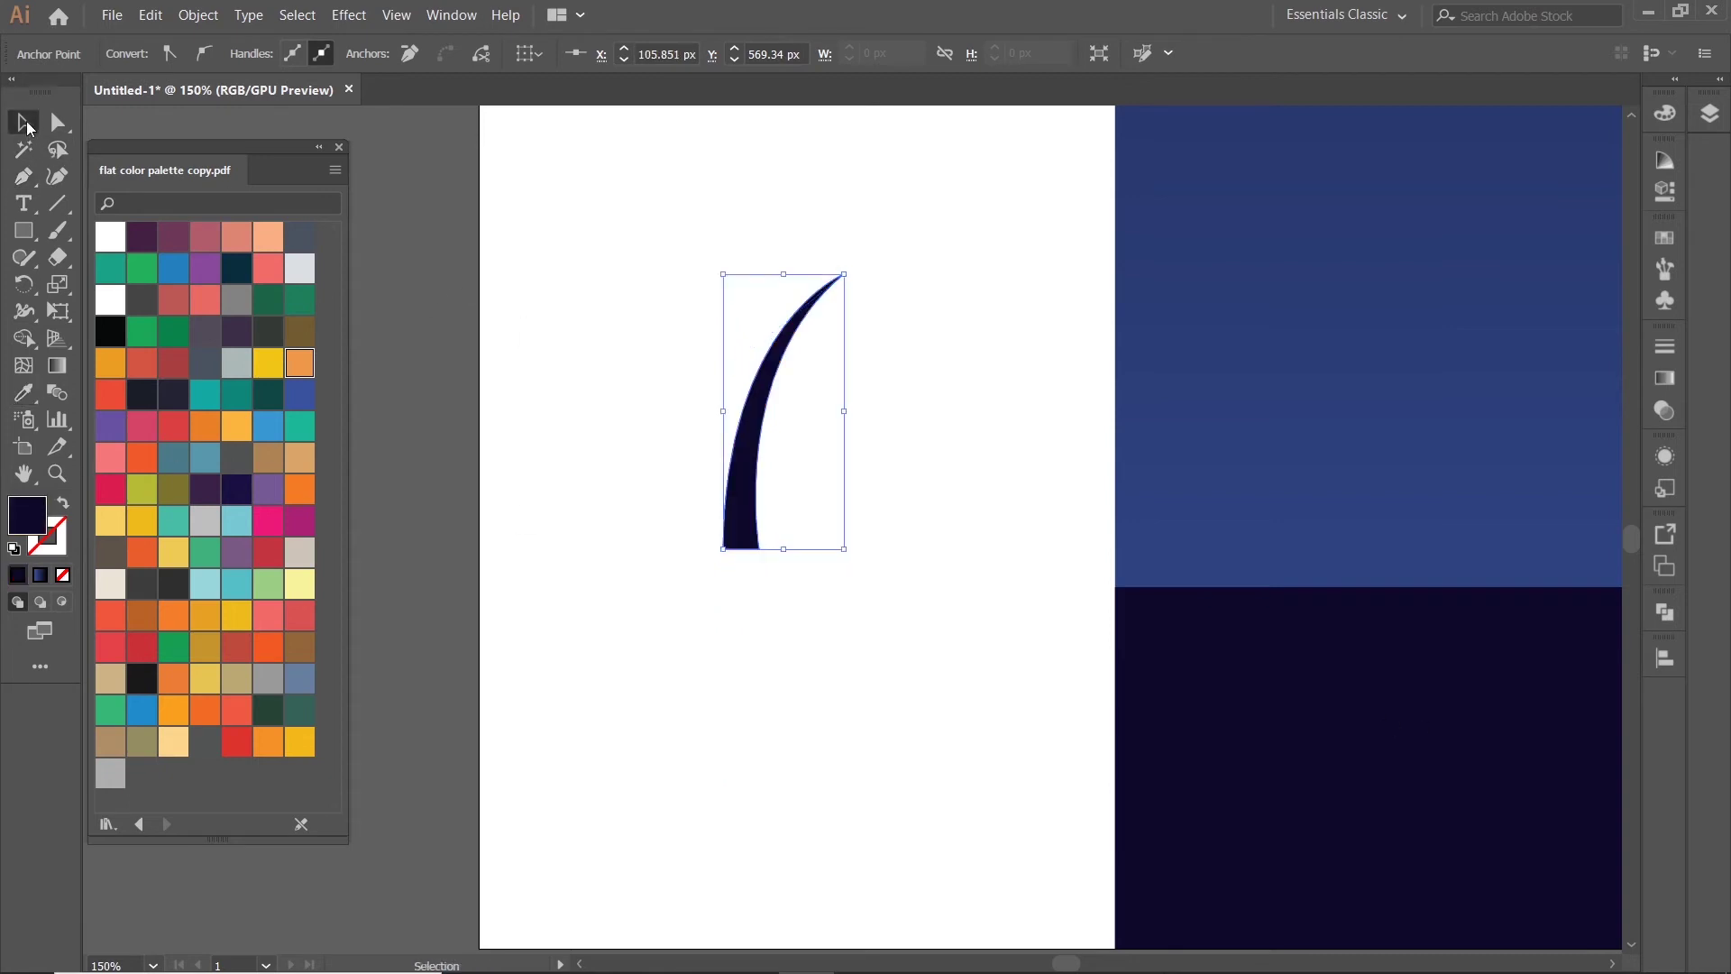
left_click(886, 422)
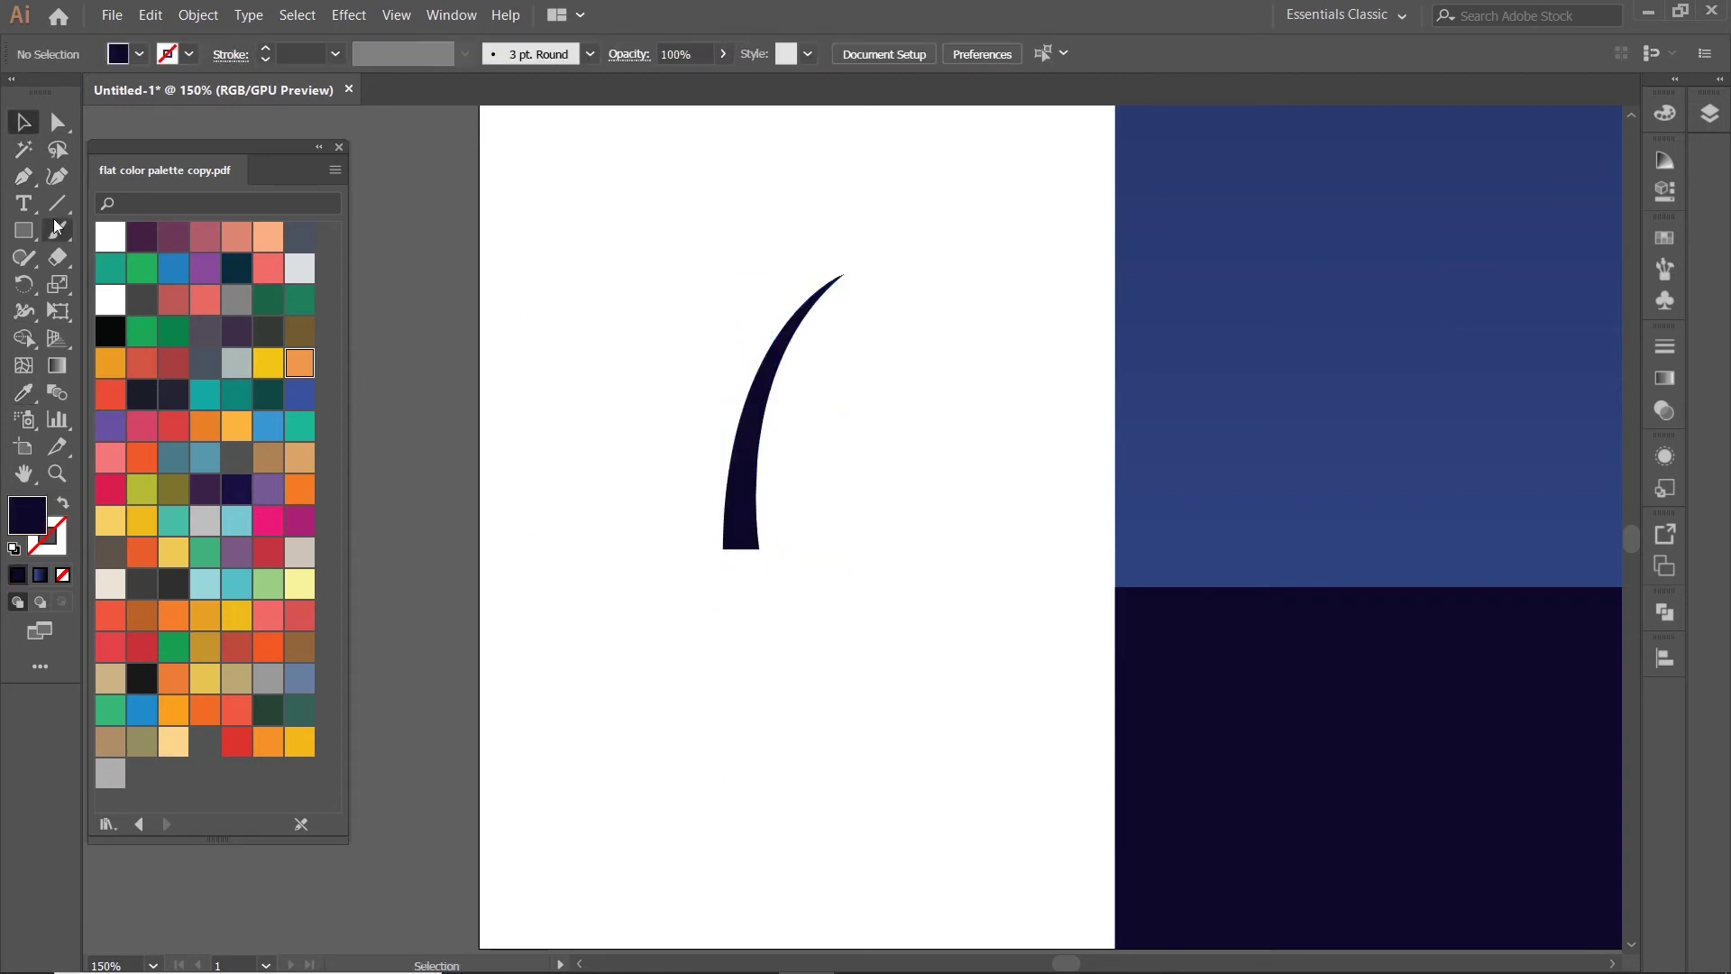
- Draw curved leaves drooping downward and out to the right from the palm trunk's tip
scroll(851, 309, "up", 2)
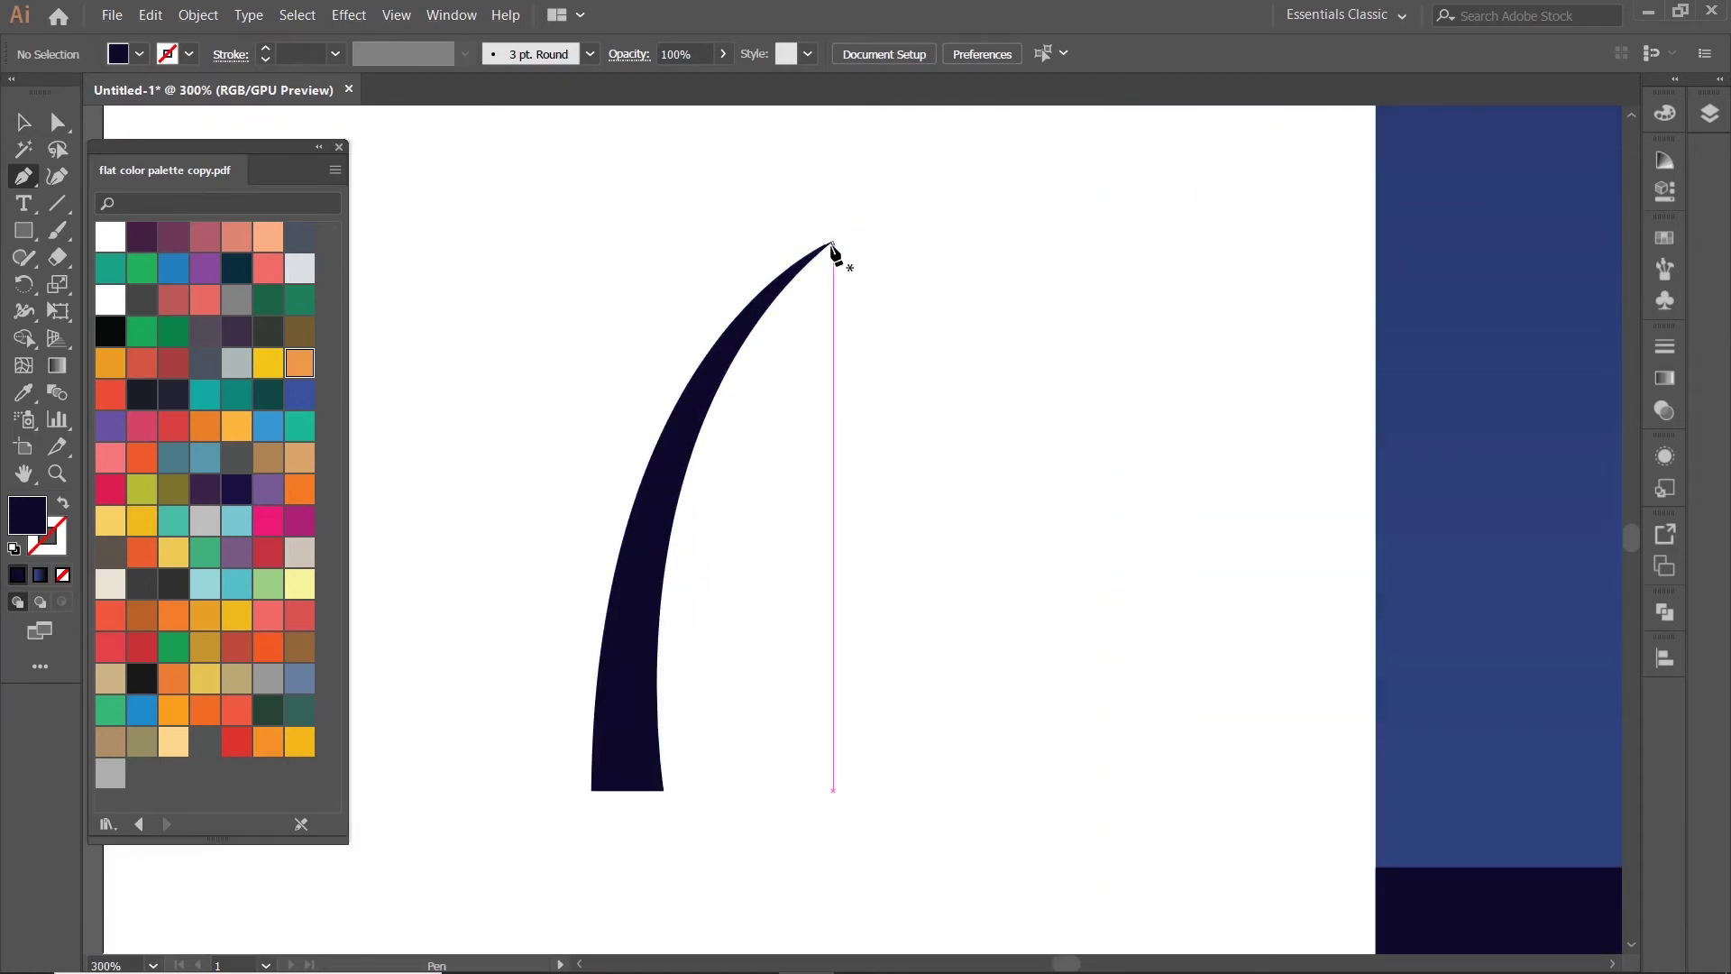
left_click(833, 249)
mouse_move(870, 424)
left_mouse_down()
mouse_move(824, 476)
mouse_move(843, 477)
left_mouse_up()
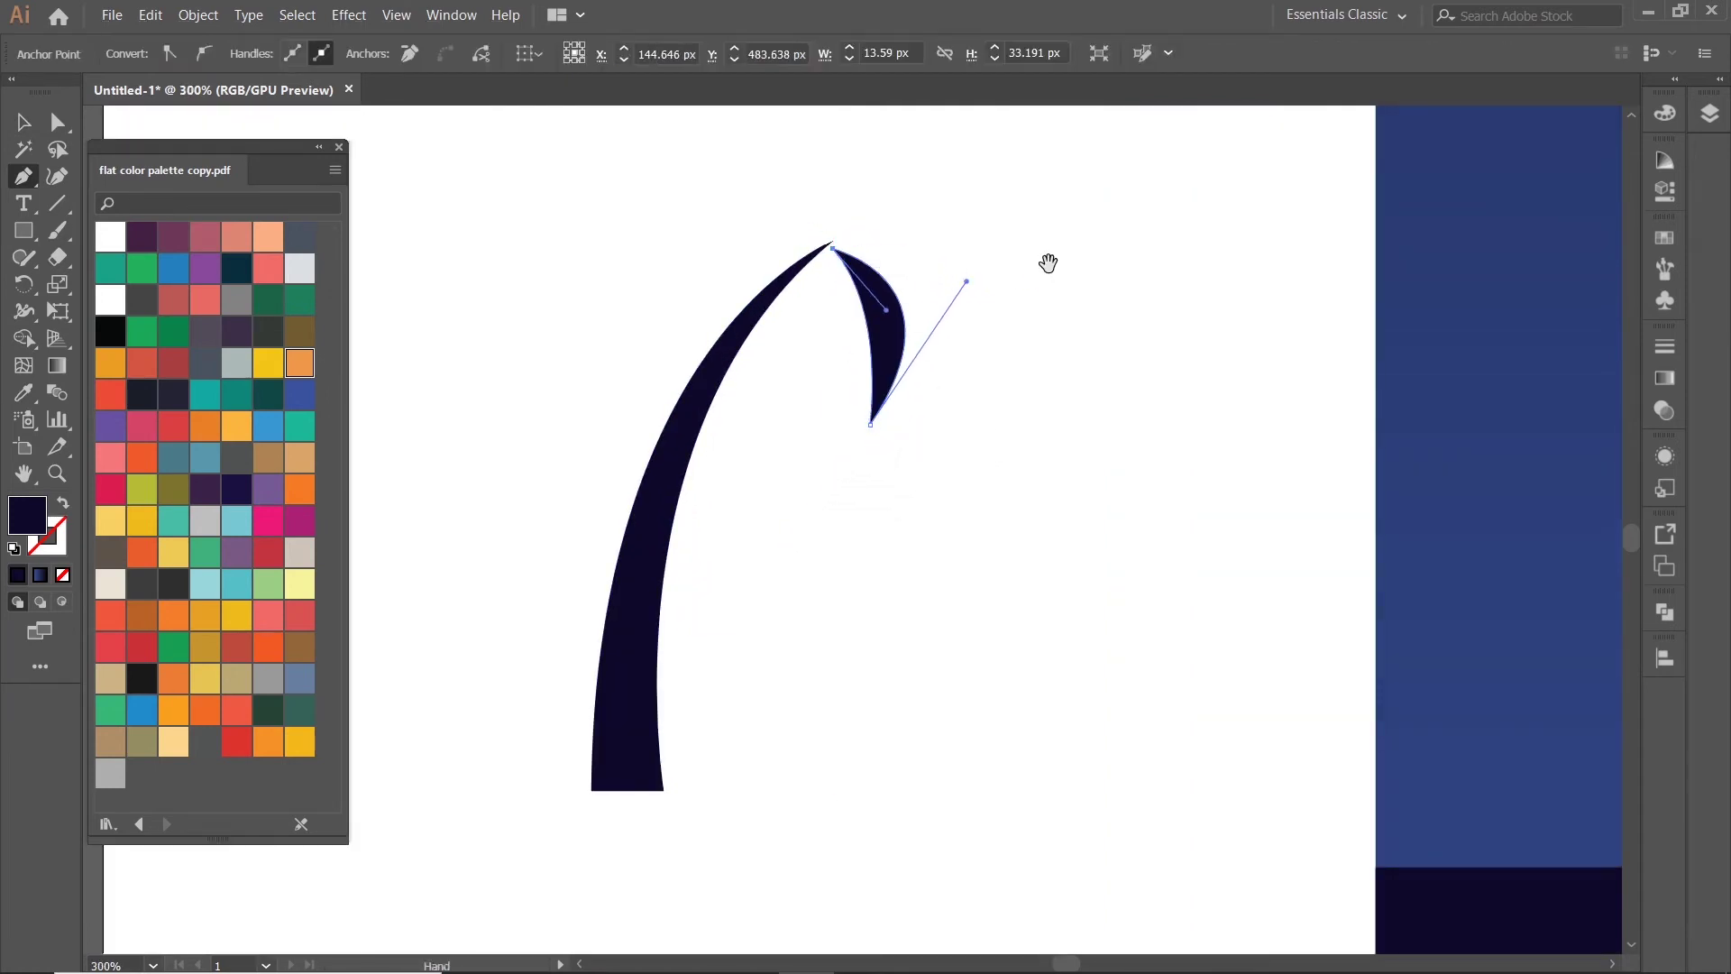
scroll(881, 289, "up", 1)
scroll(882, 289, "right", 1)
left_click(755, 294)
left_click_drag(1013, 367, 1127, 552)
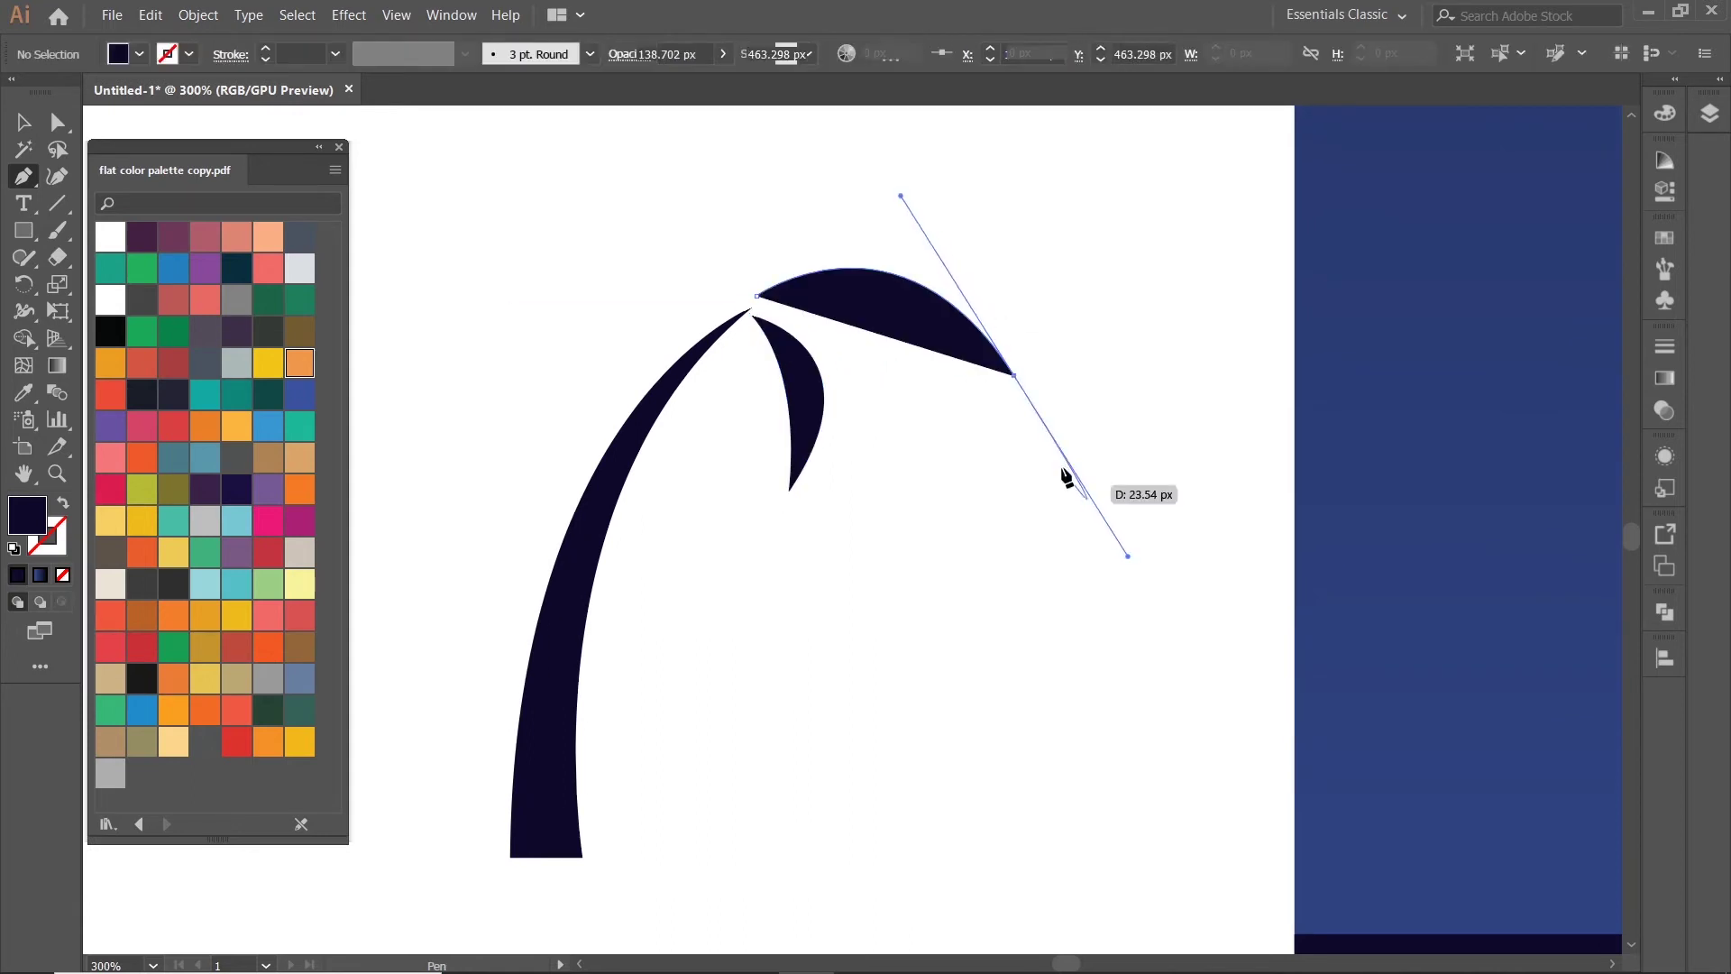
key("ctrl+z")
left_click_drag(1003, 387, 1096, 544)
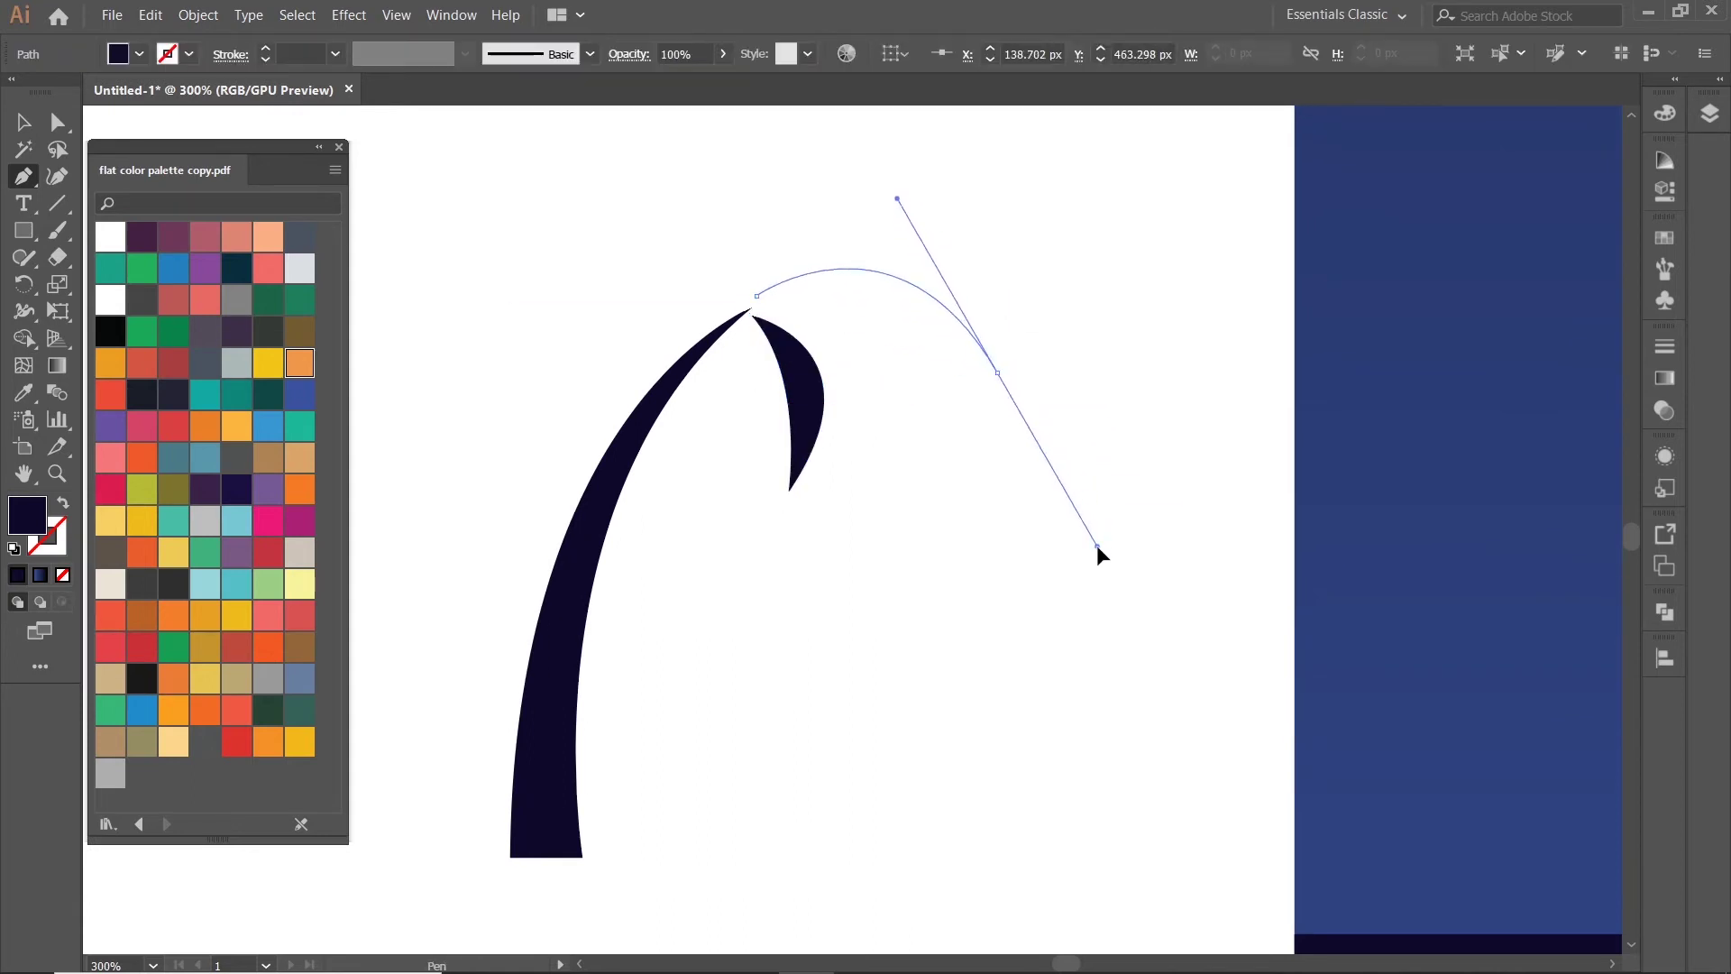
left_click(997, 371)
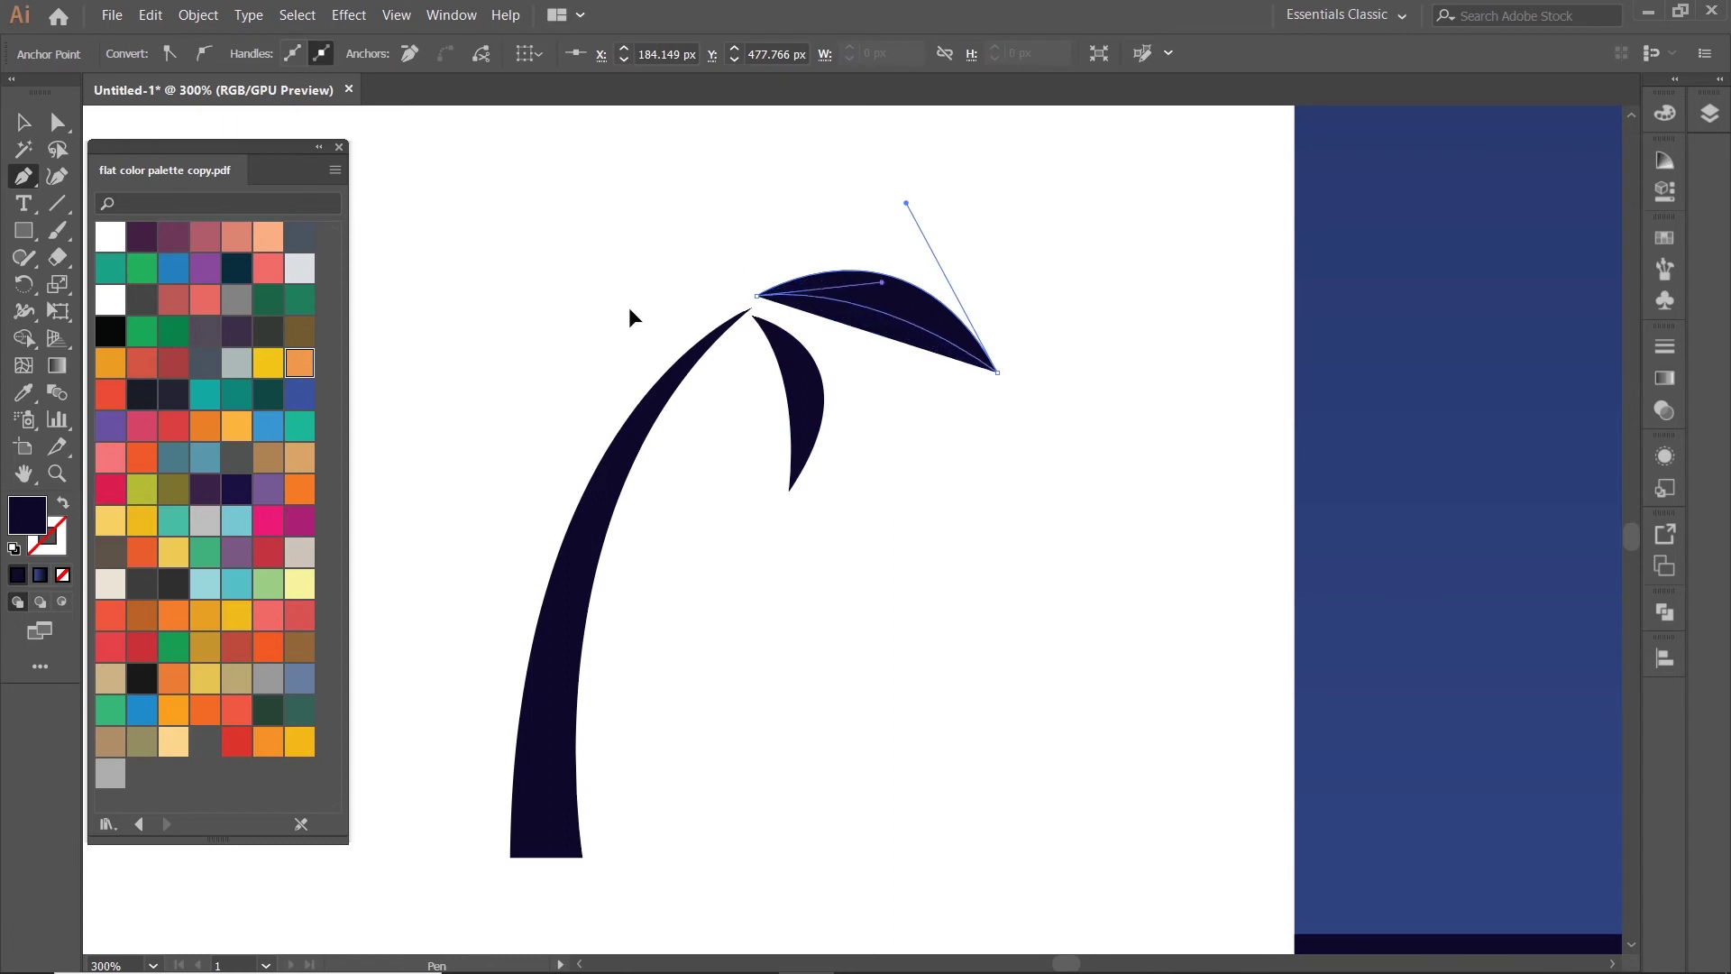
scroll(917, 326, "down", 2)
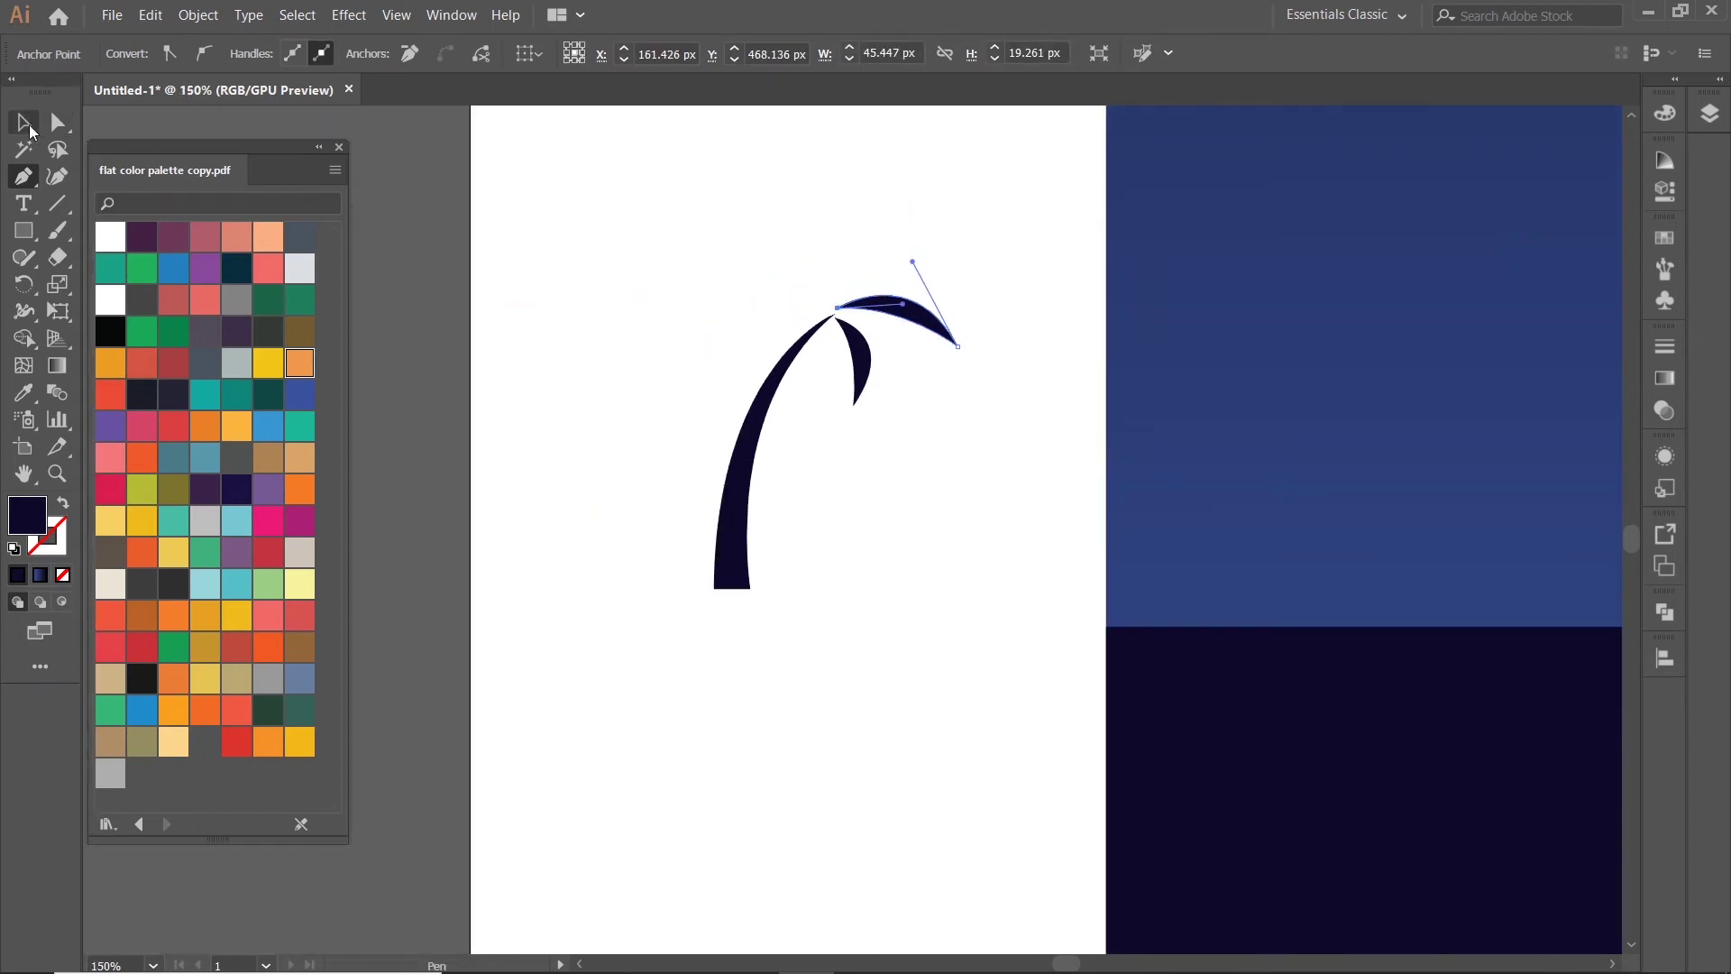
- Add a leaf curving to the upper right from the junction and rotate it slightly clockwise
left_click(30, 129)
scroll(894, 347, "up", 2)
scroll(895, 346, "up", 2)
left_click(901, 271)
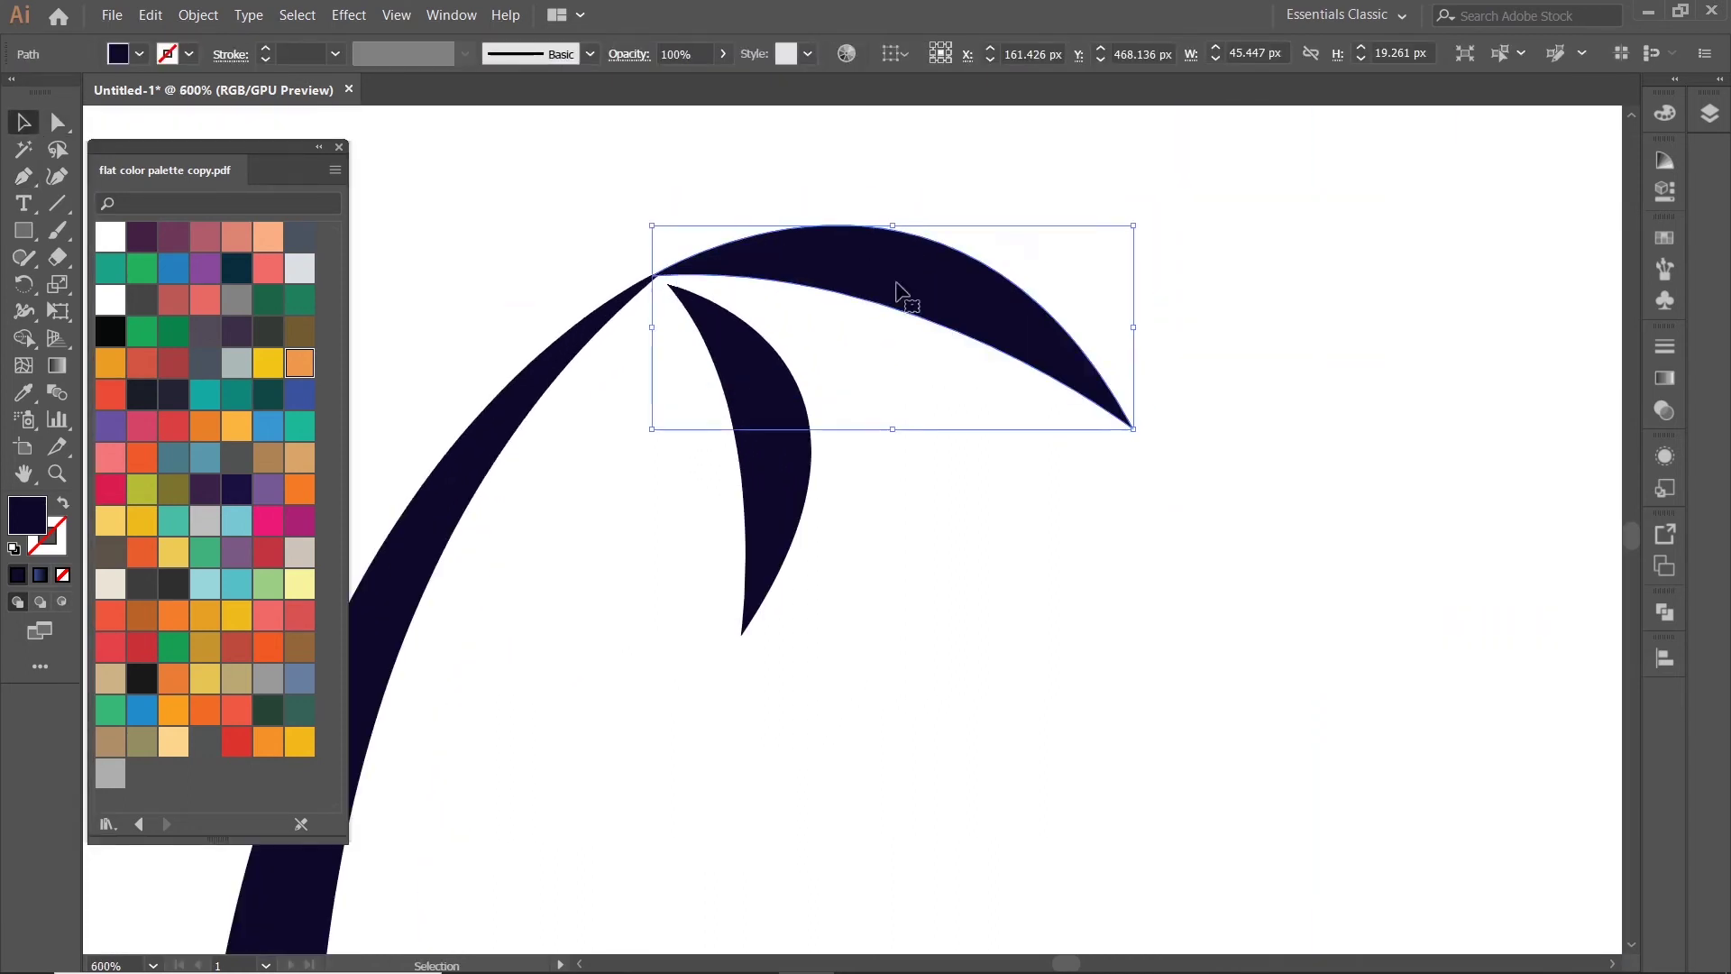
scroll(895, 285, "down", 3)
left_click(1156, 296)
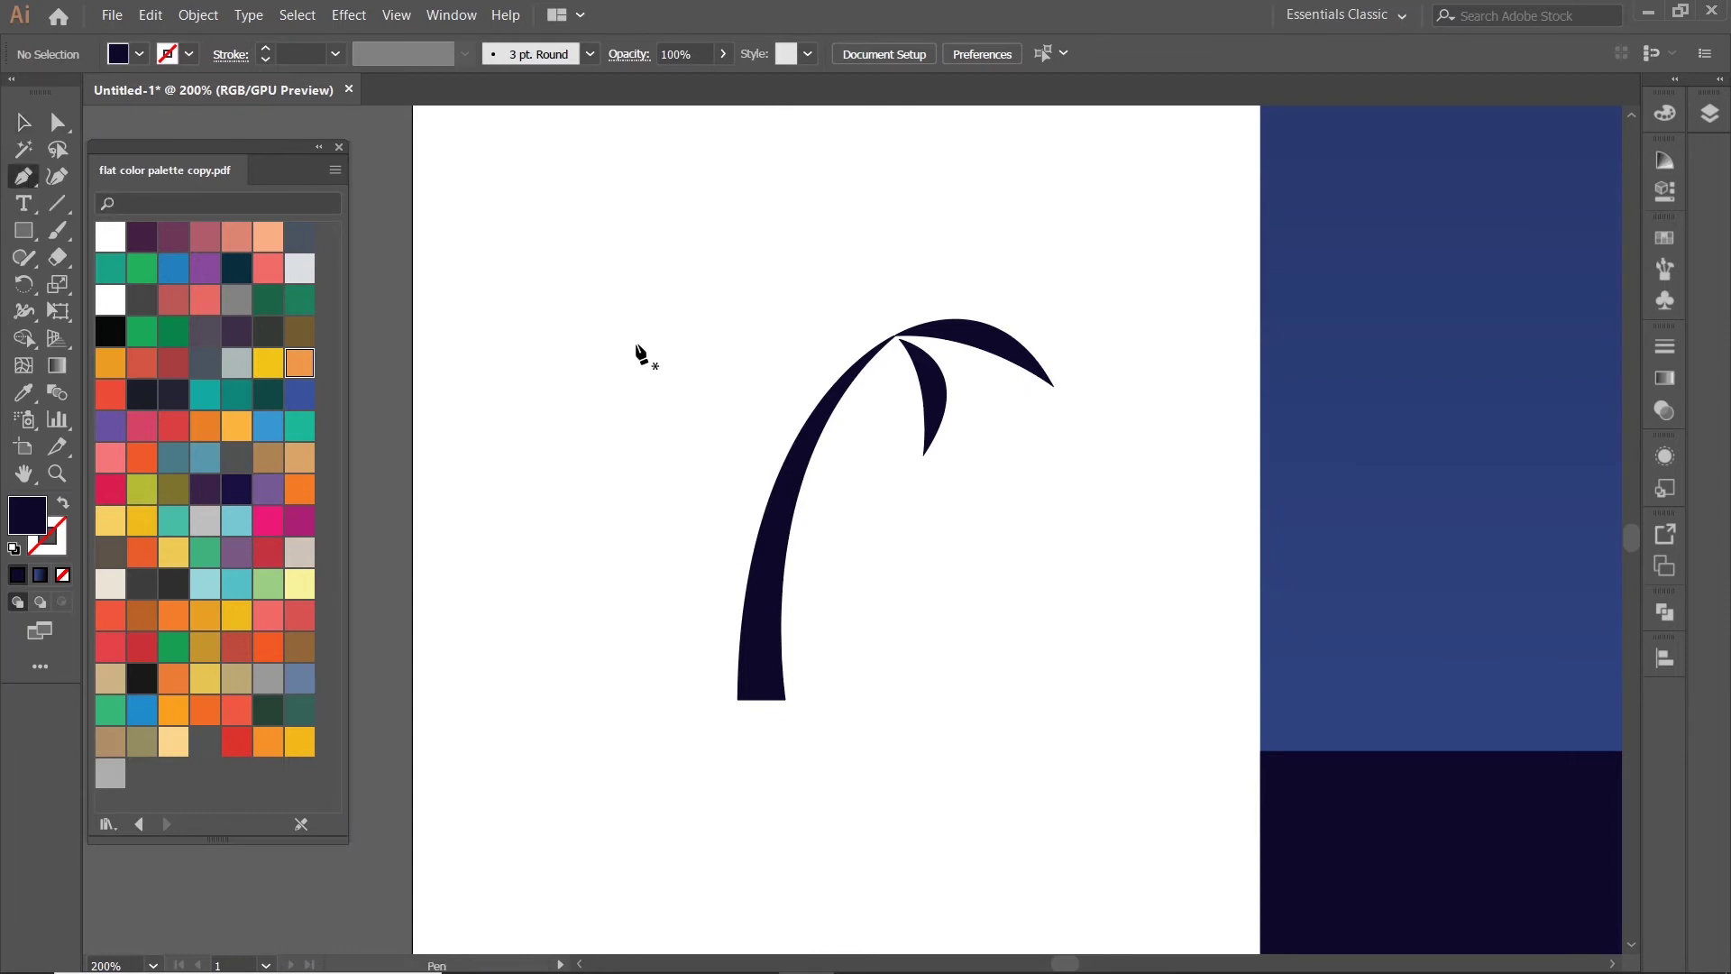
scroll(891, 341, "up", 2)
left_click(874, 334)
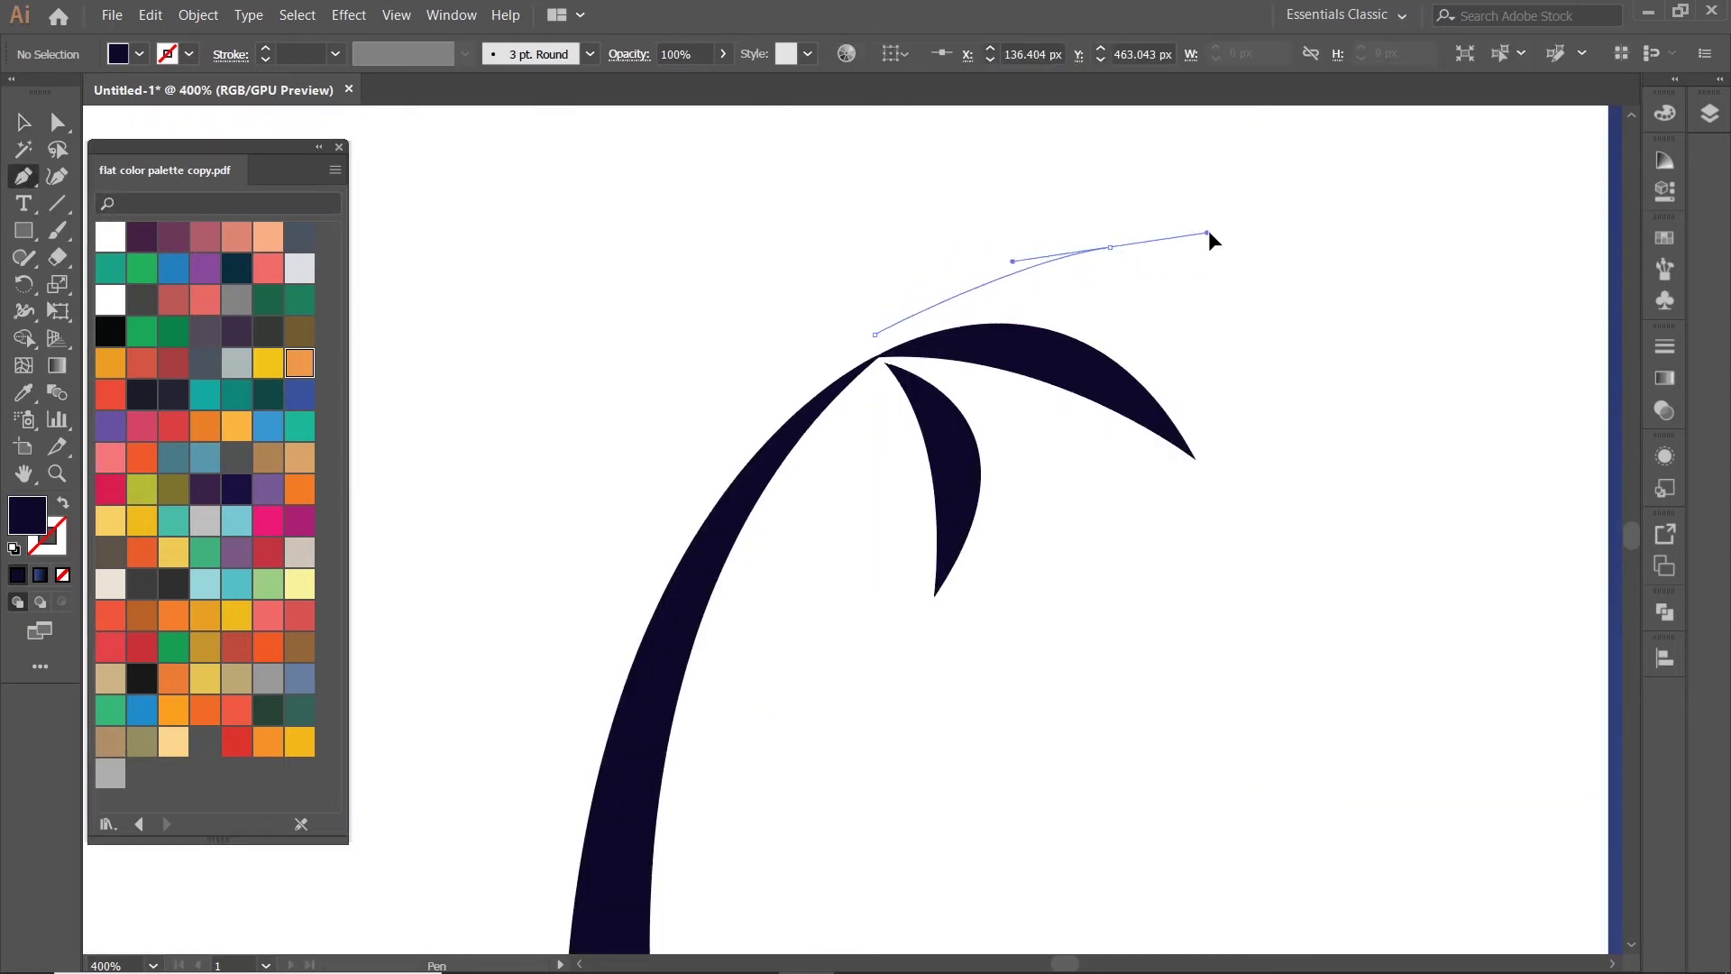
left_click_drag(1268, 279, 1279, 289)
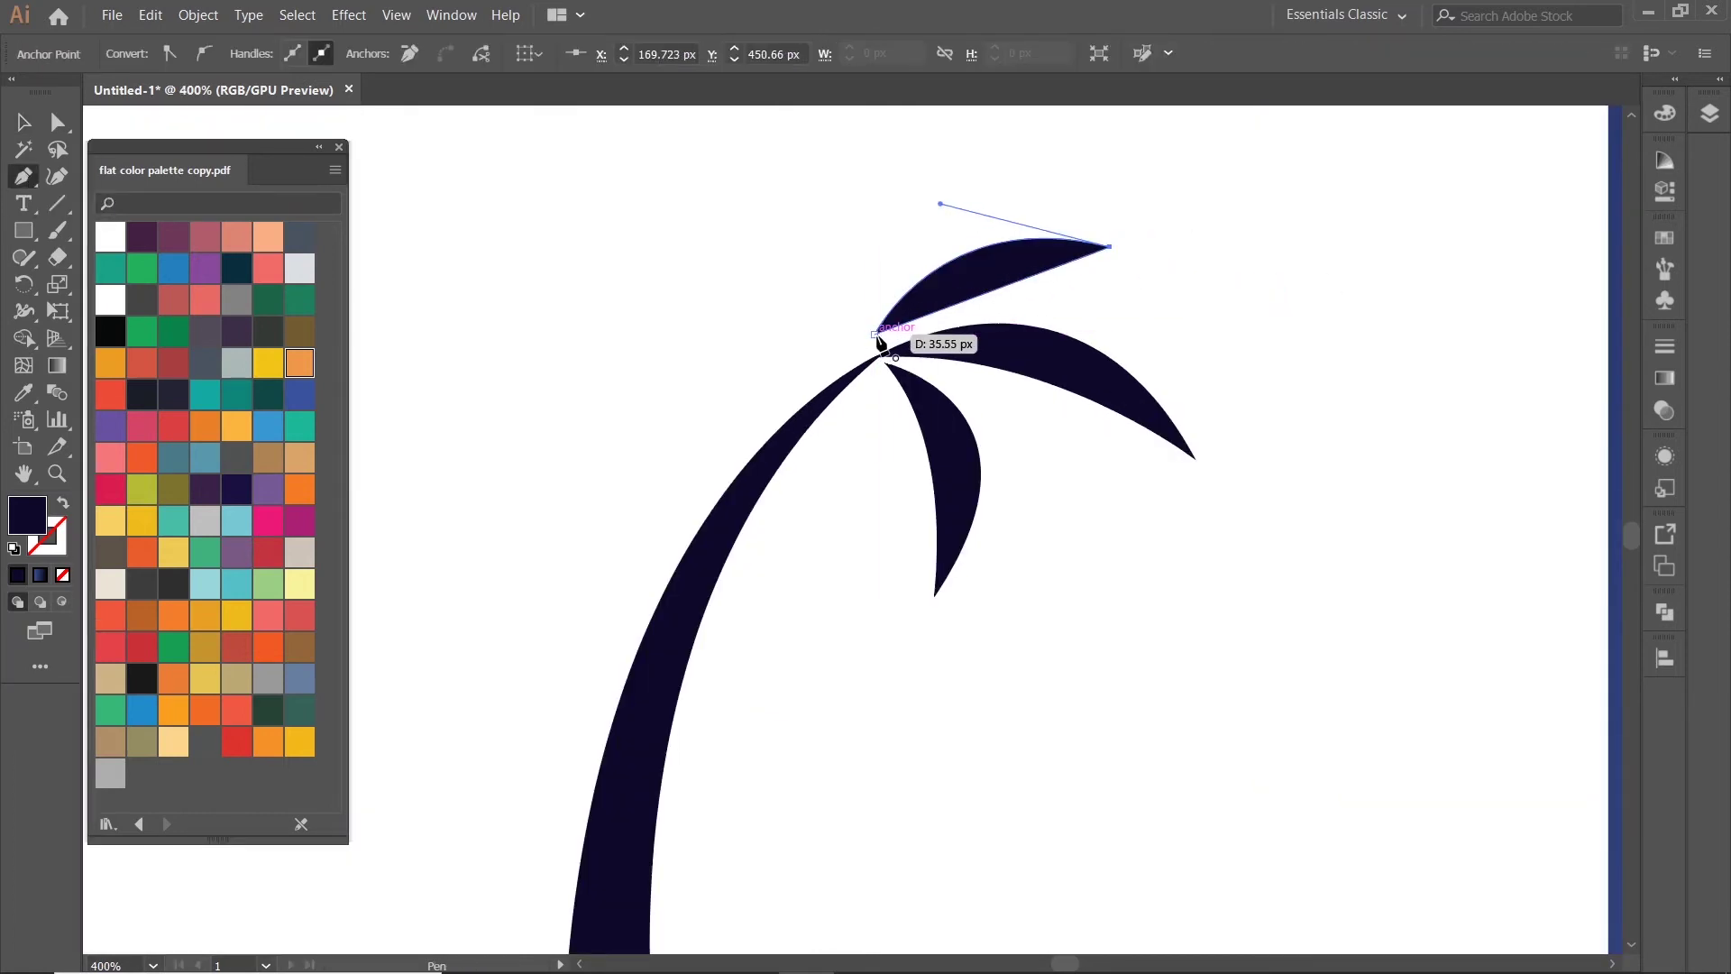
left_click_drag(876, 336, 772, 408)
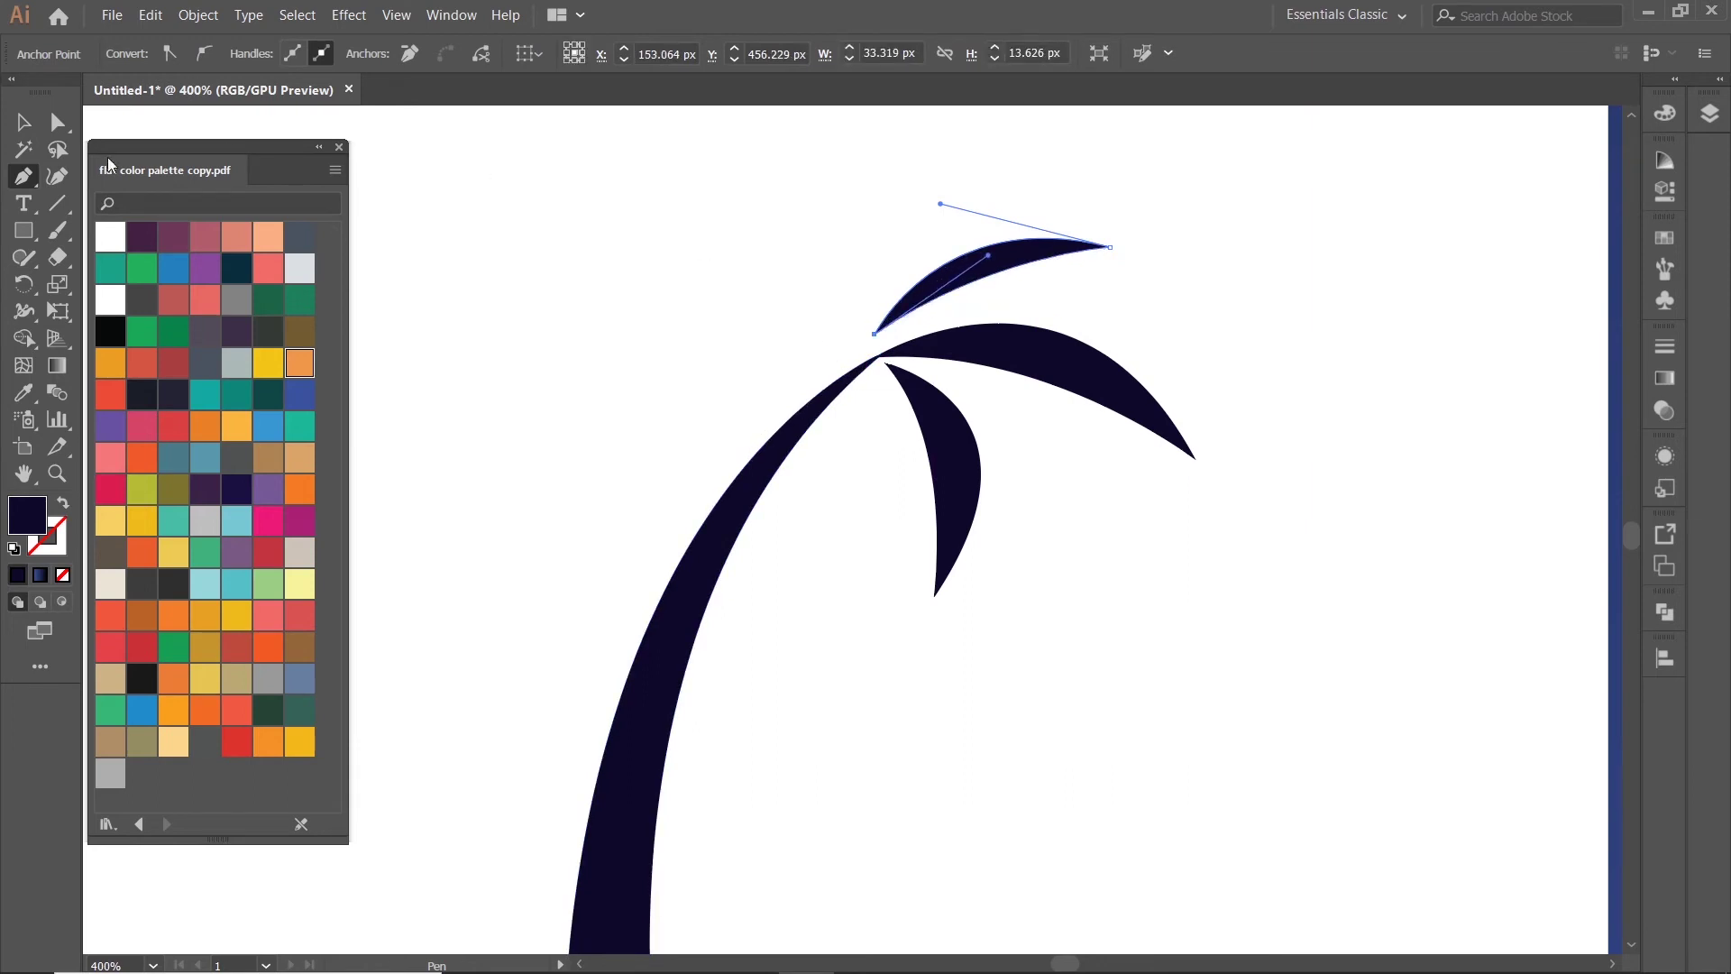
scroll(1160, 287, "up", 1)
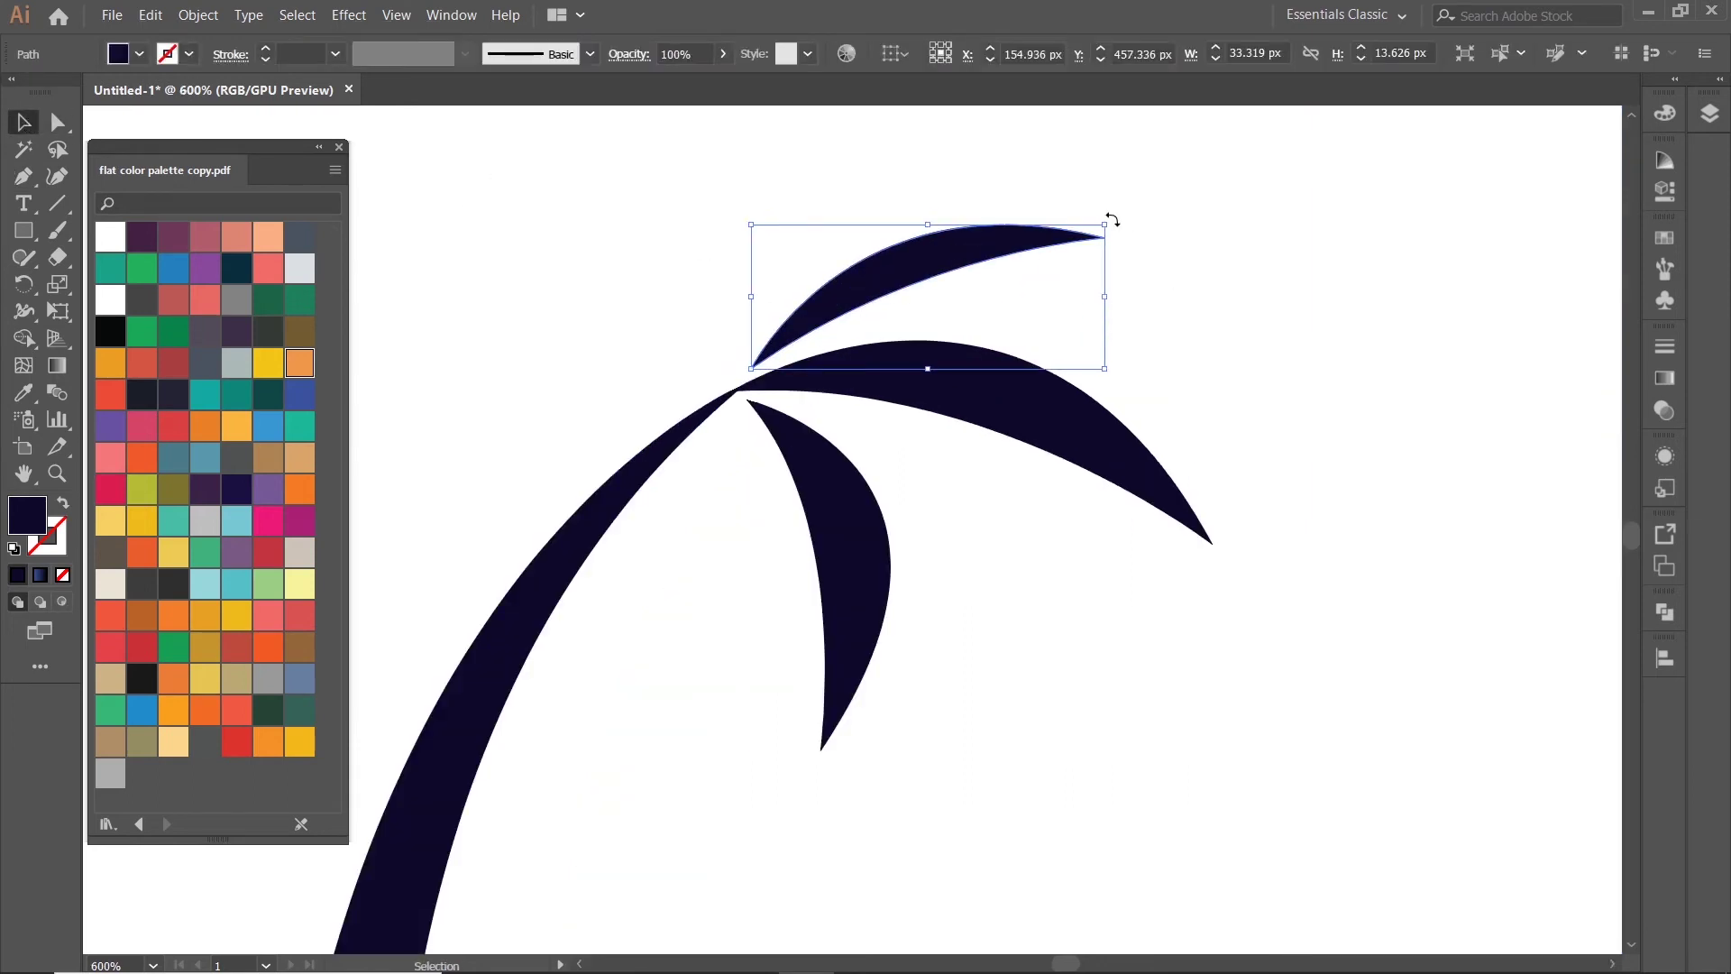
mouse_move(1110, 220)
left_mouse_down()
mouse_move(1082, 243)
mouse_move(1118, 230)
left_mouse_up()
left_click(1166, 214)
scroll(1177, 243, "down", 1)
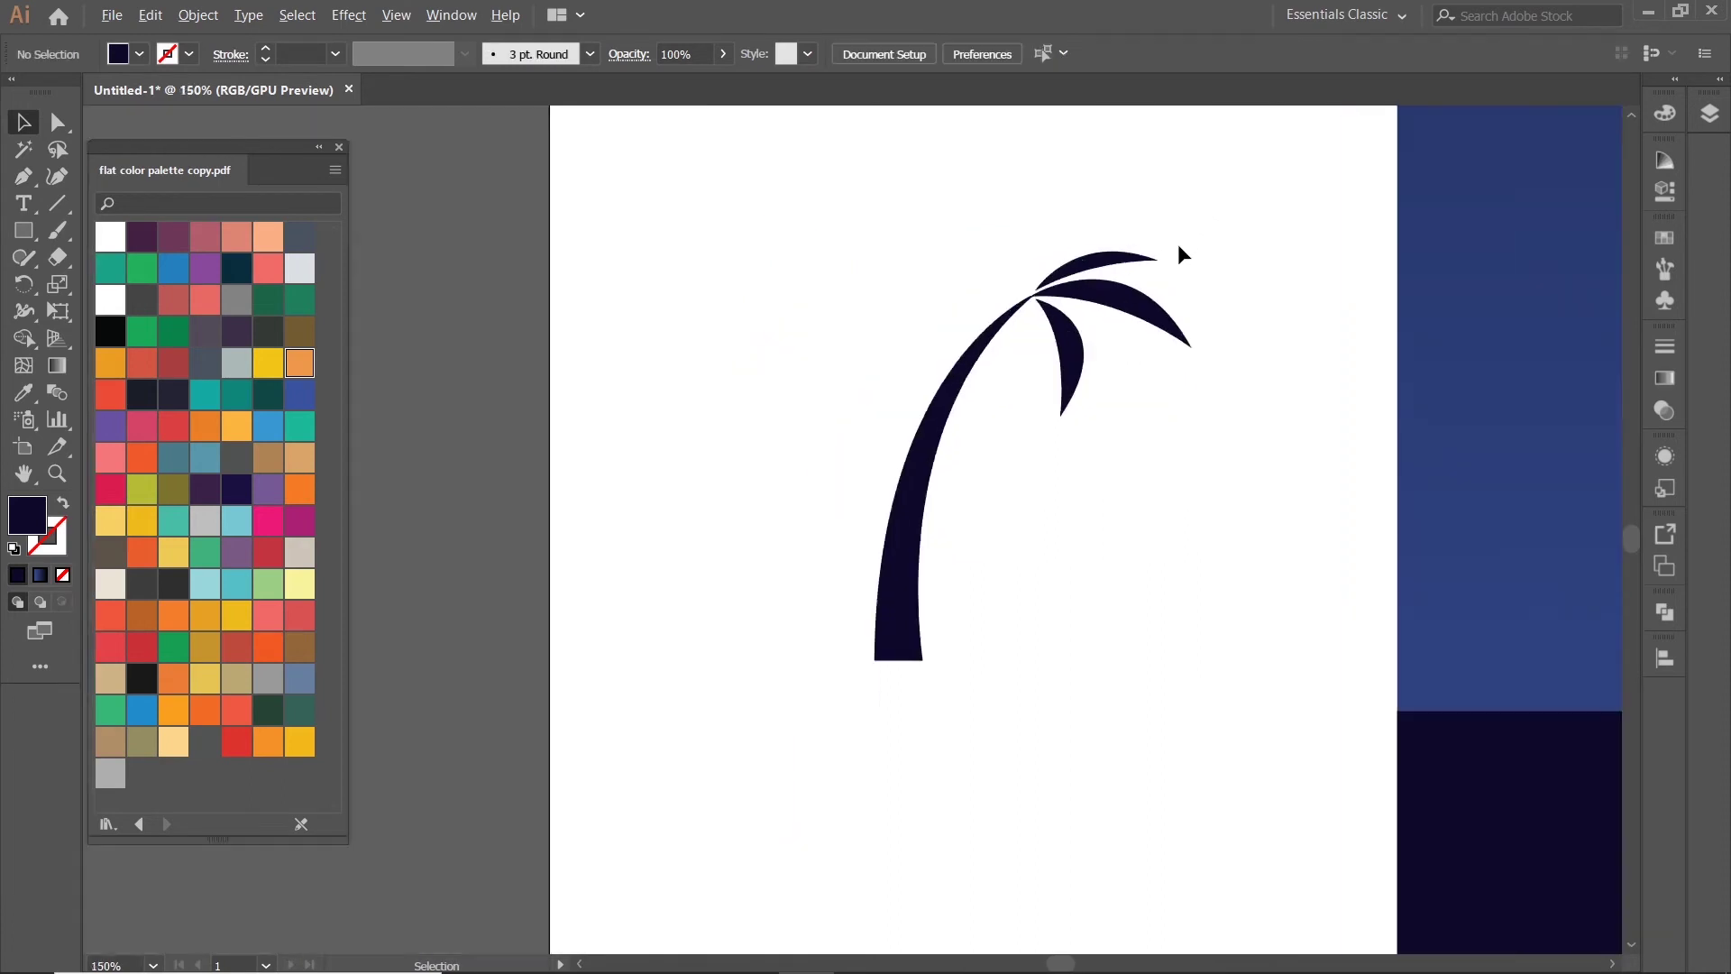
- Draw an upright leaf rising from the leaf junction with the Pen tool
left_click(24, 177)
scroll(884, 343, "up", 1)
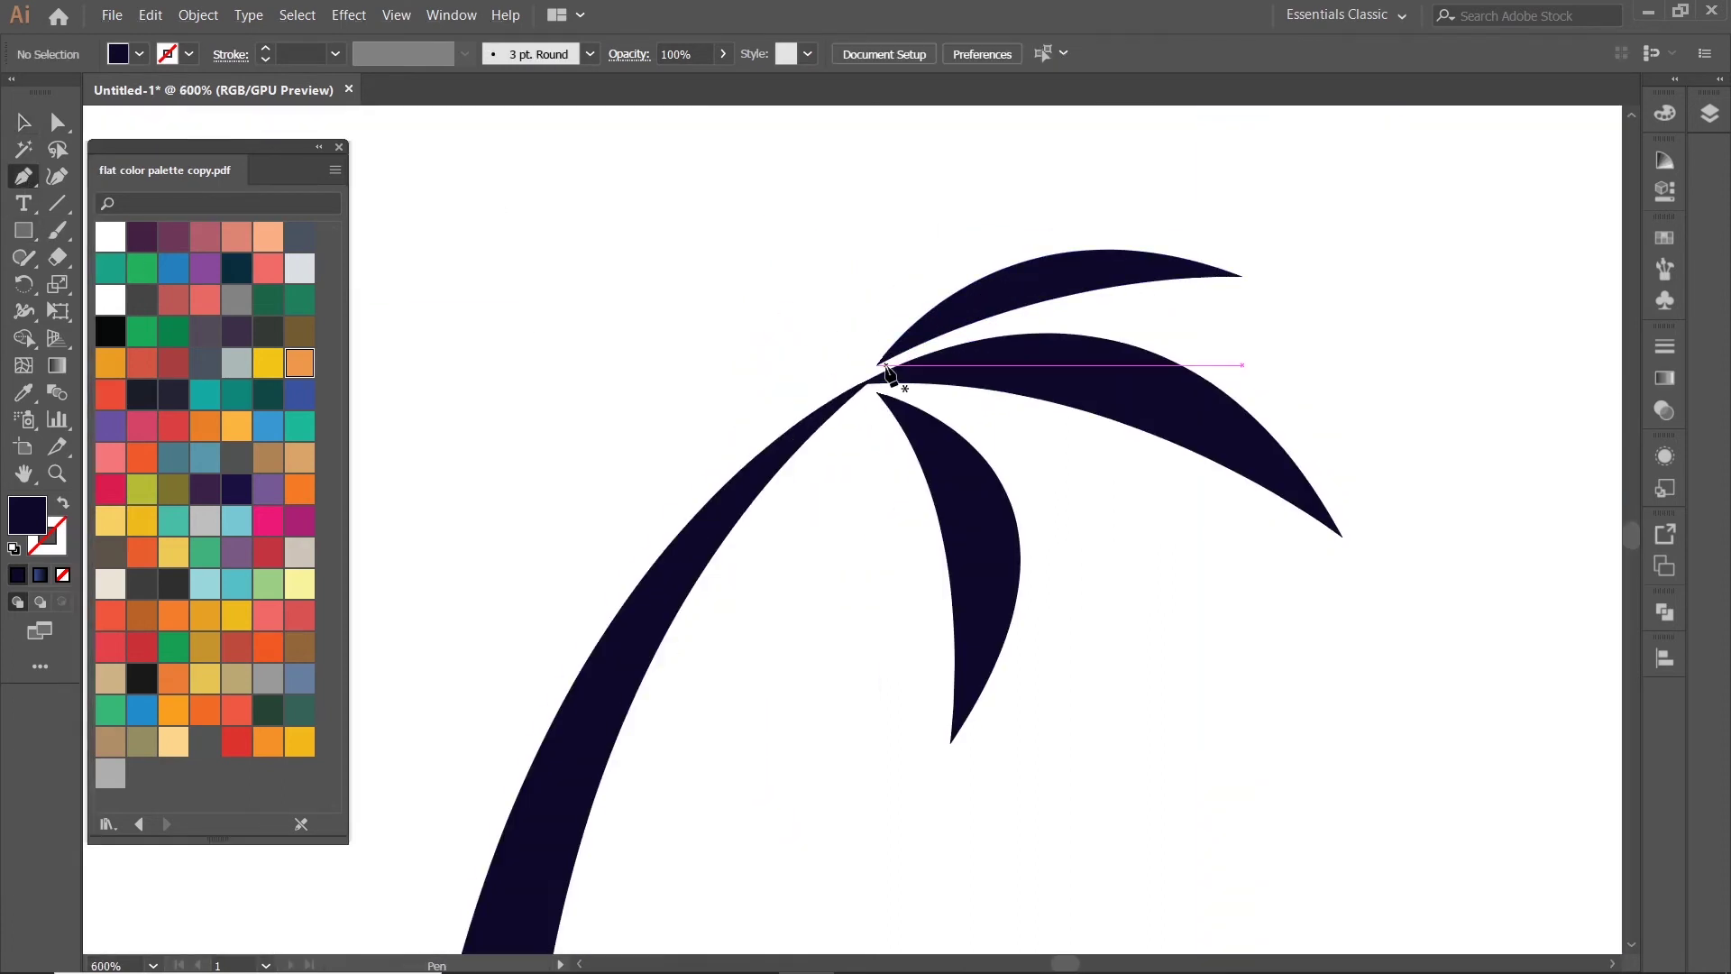
left_click(885, 365)
scroll(885, 366, "down", 3)
left_click_drag(888, 358, 882, 226)
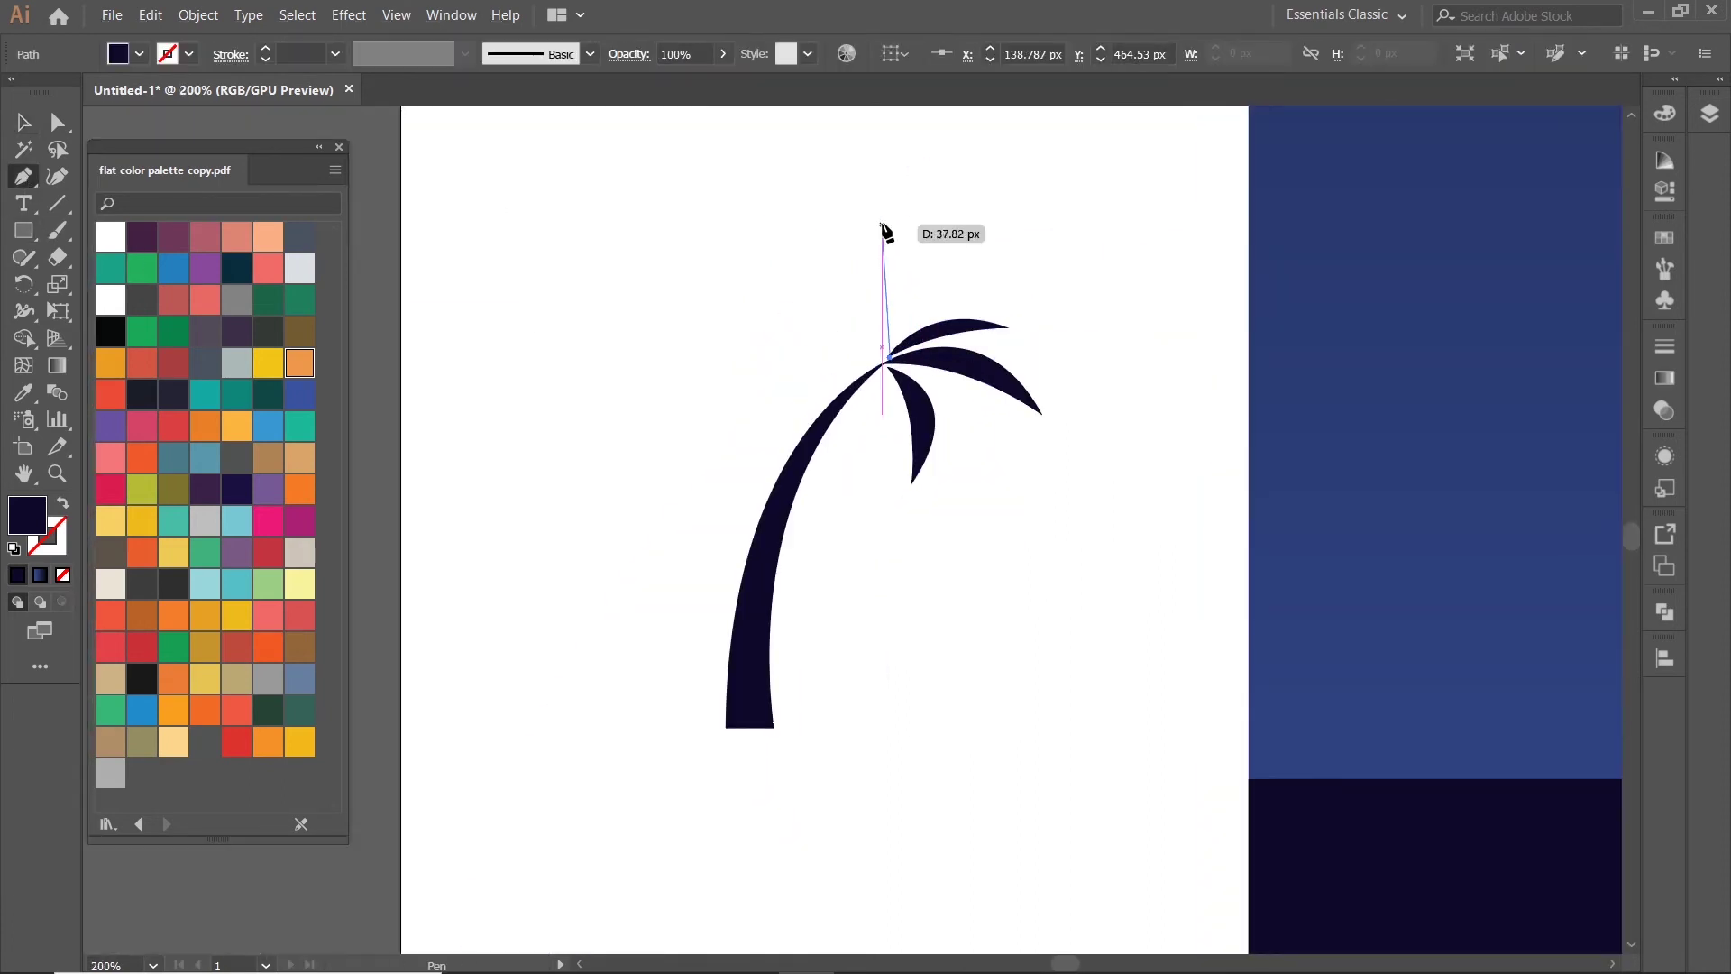
left_click_drag(803, 163, 795, 181)
left_click_drag(824, 394, 791, 402)
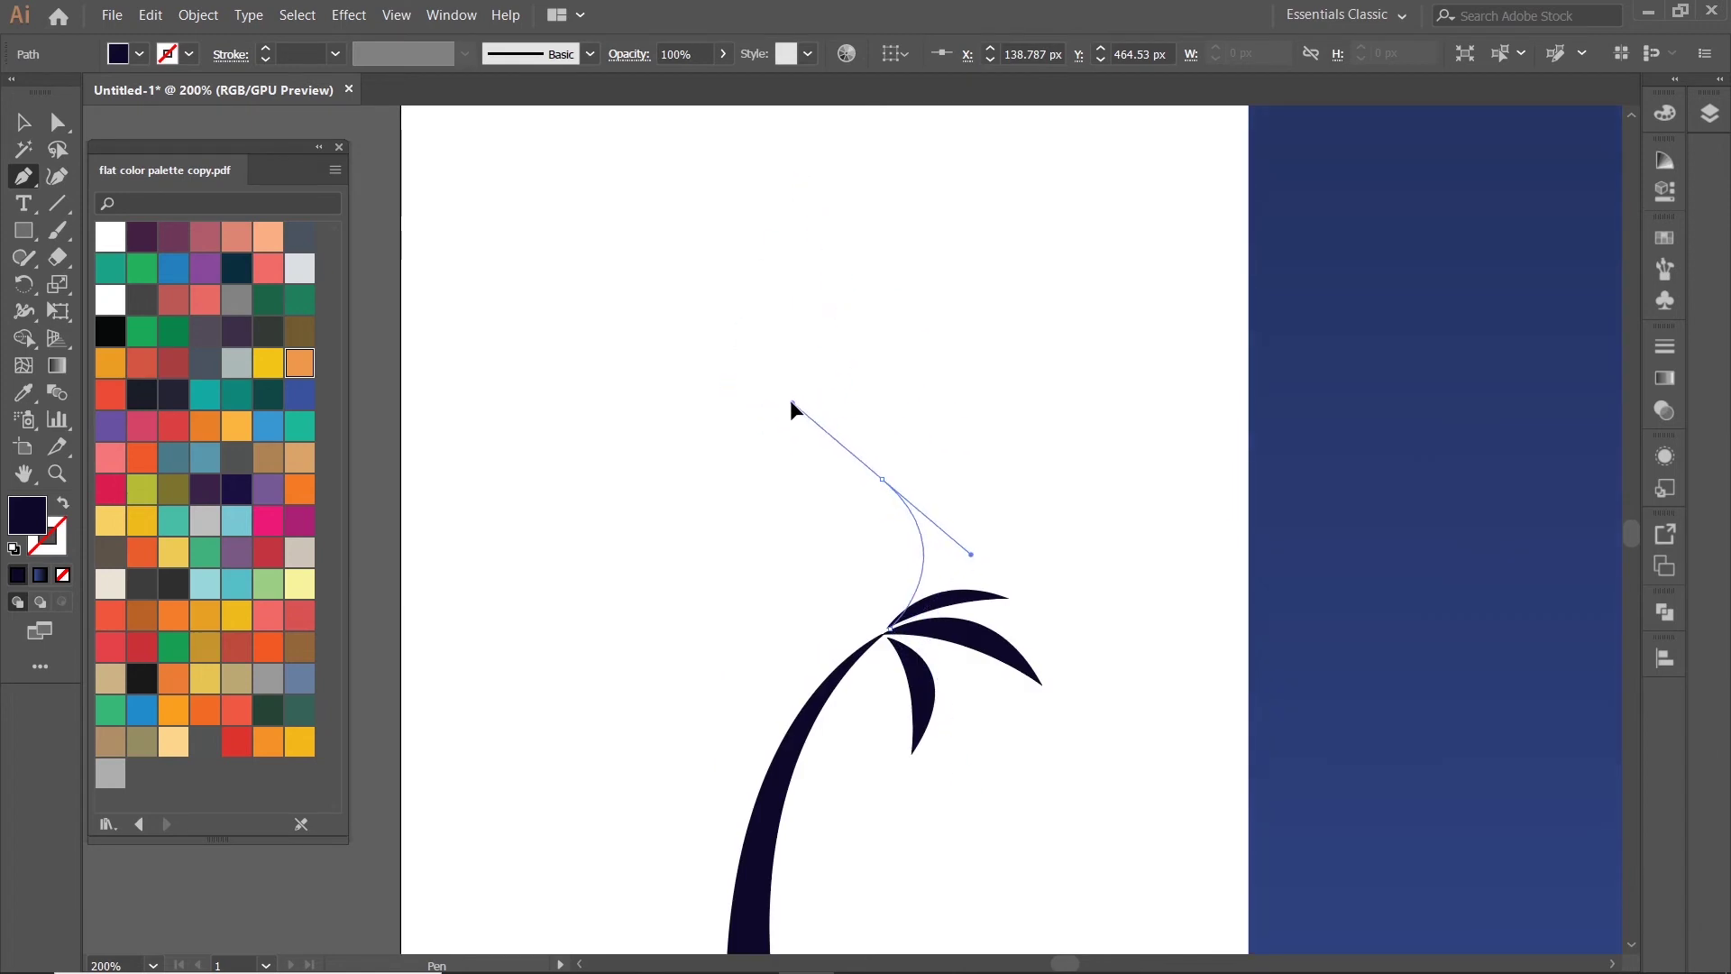
scroll(942, 390, "up", 1)
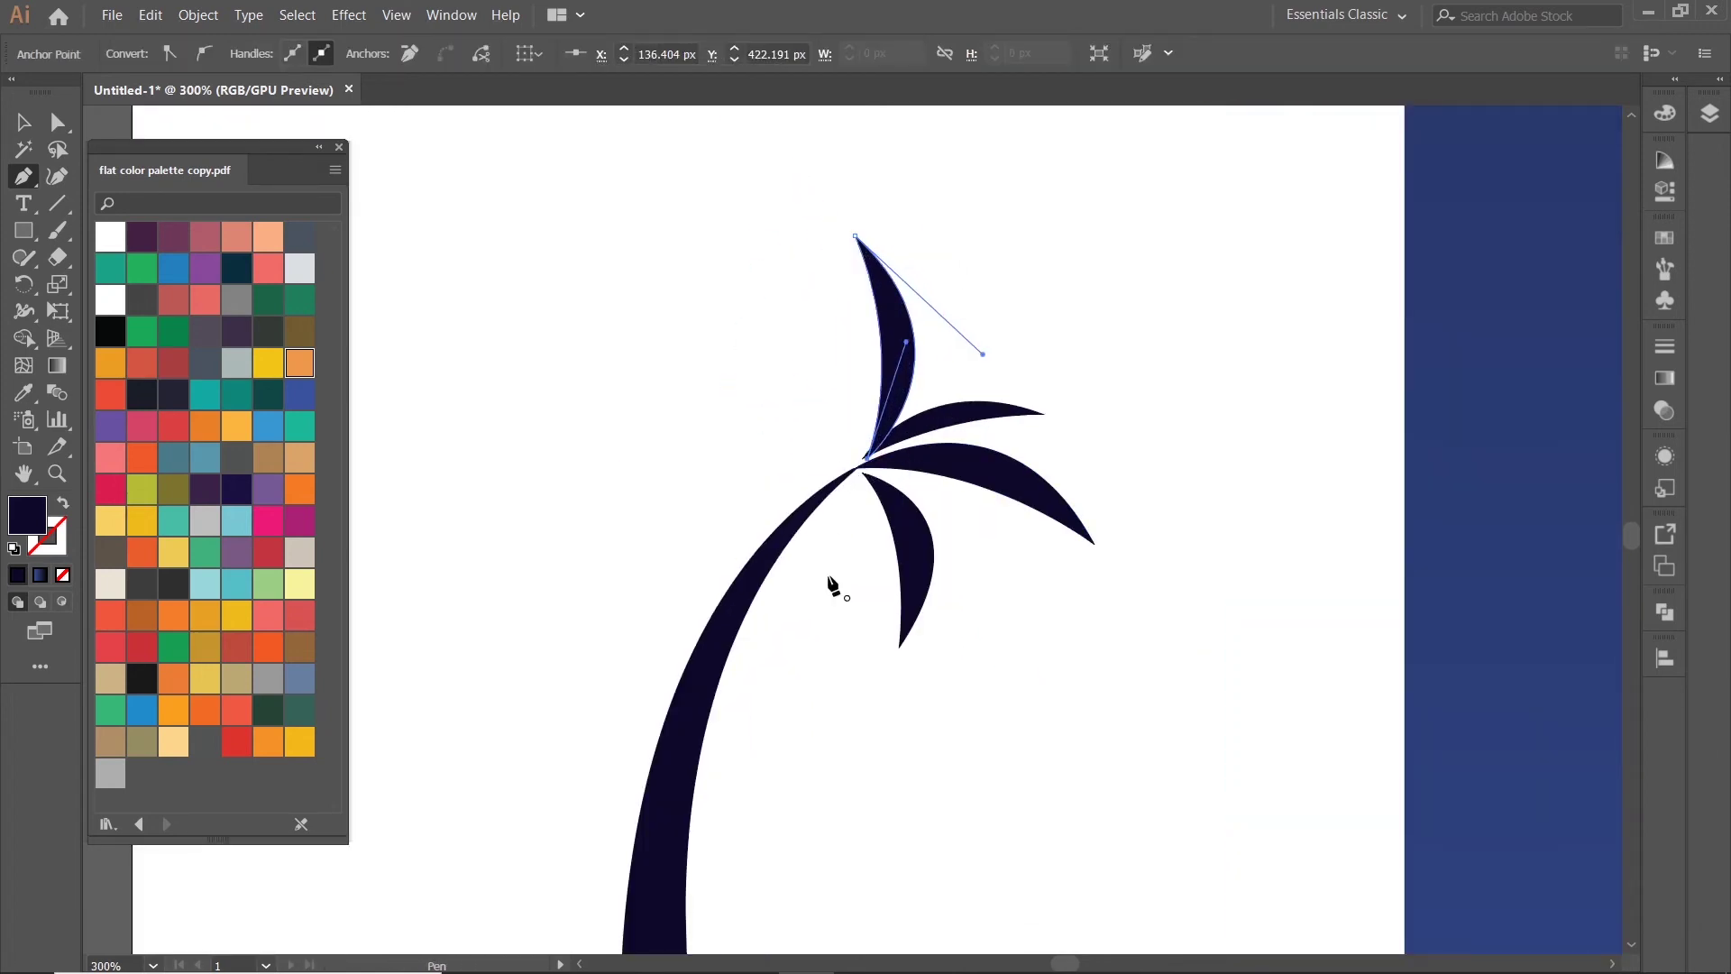
scroll(847, 494, "up", 2)
scroll(868, 446, "down", 2)
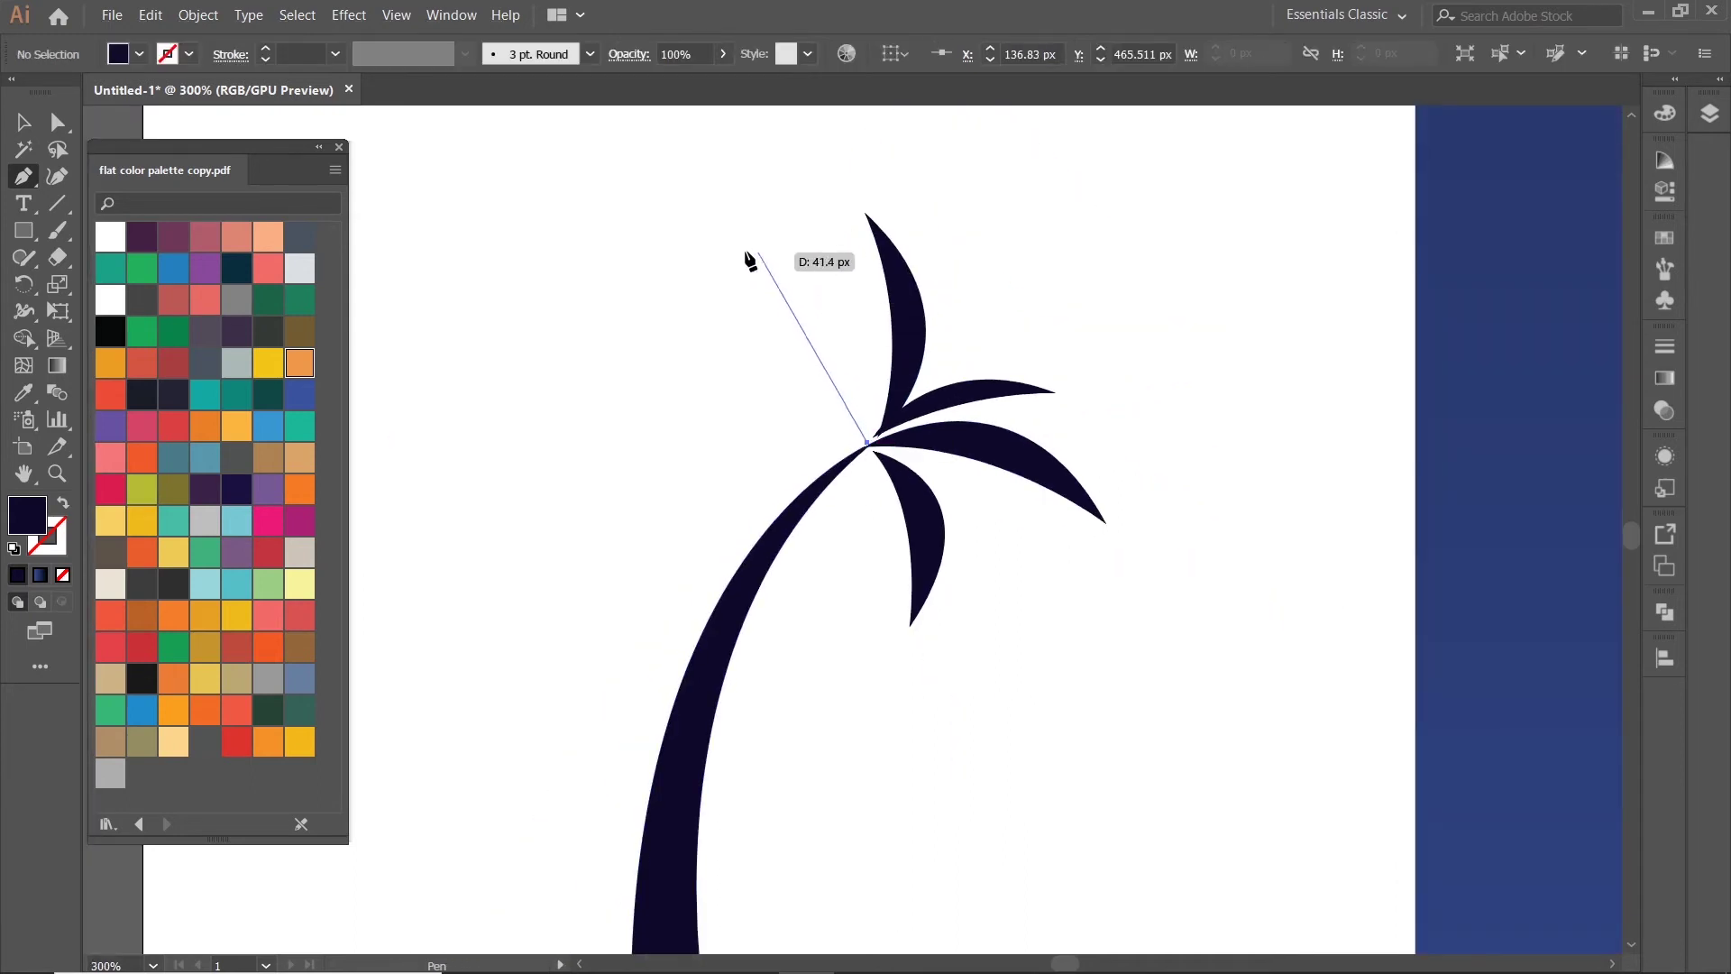
- Draw a curved leaf reaching to the upper left from the junction, then deselect it
left_click_drag(741, 258, 586, 240)
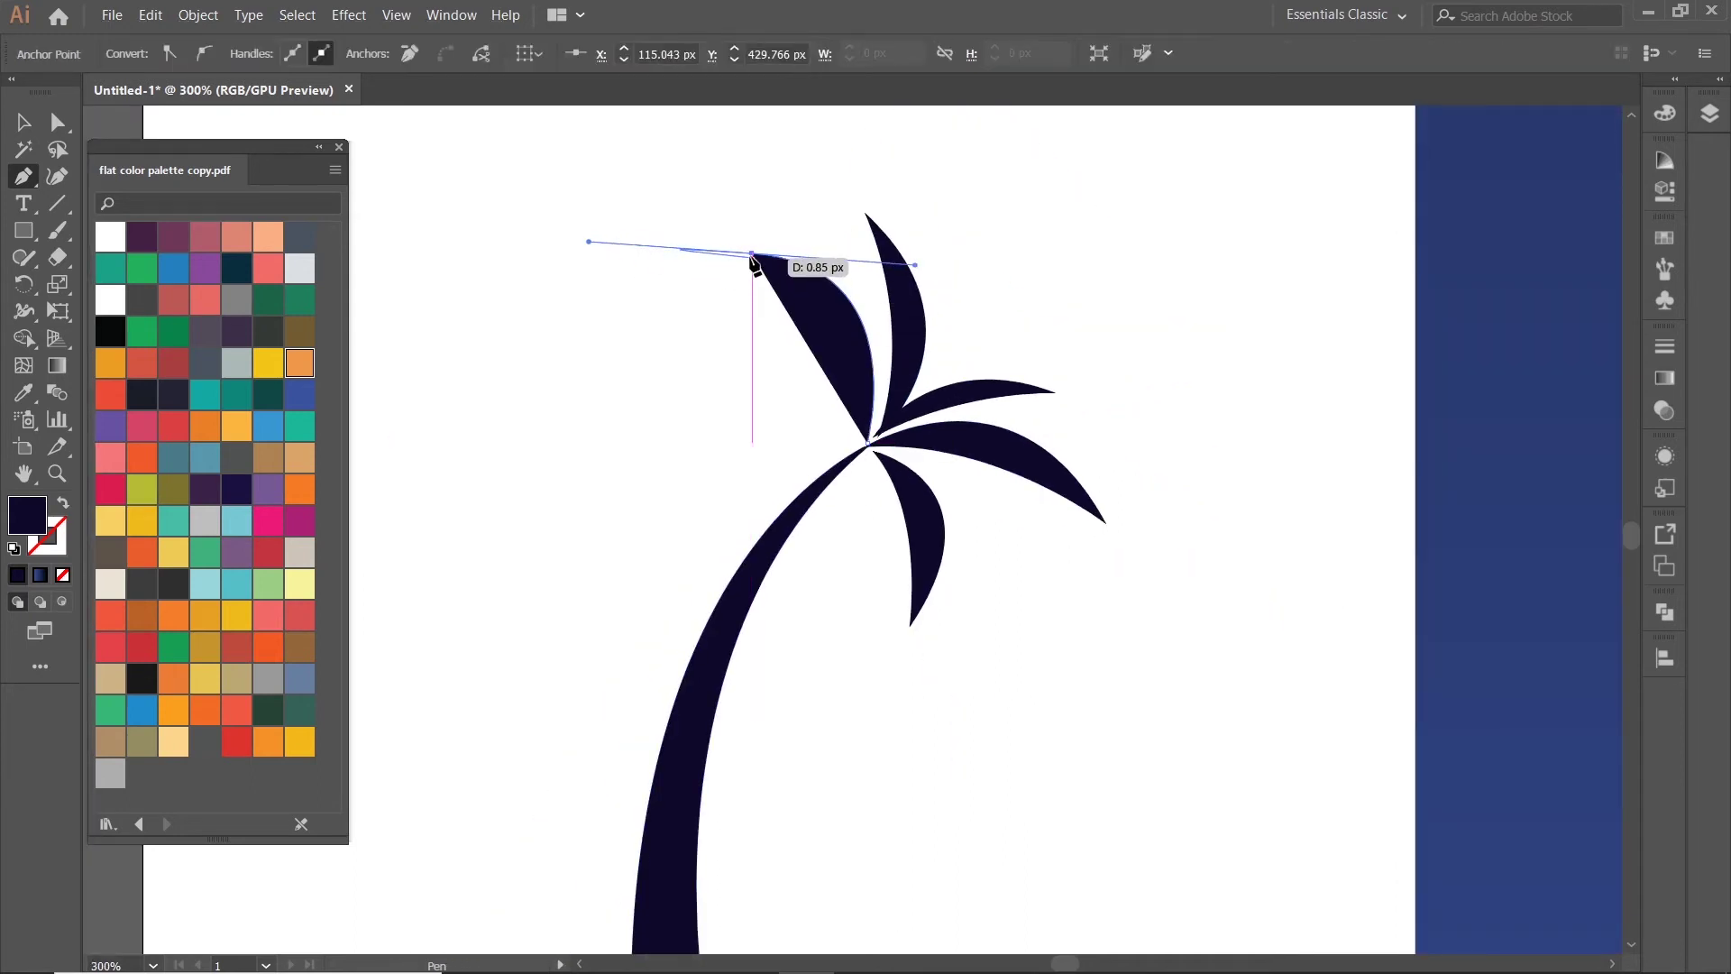
scroll(886, 463, "up", 1)
left_click_drag(861, 433, 879, 664)
scroll(880, 664, "up", 2)
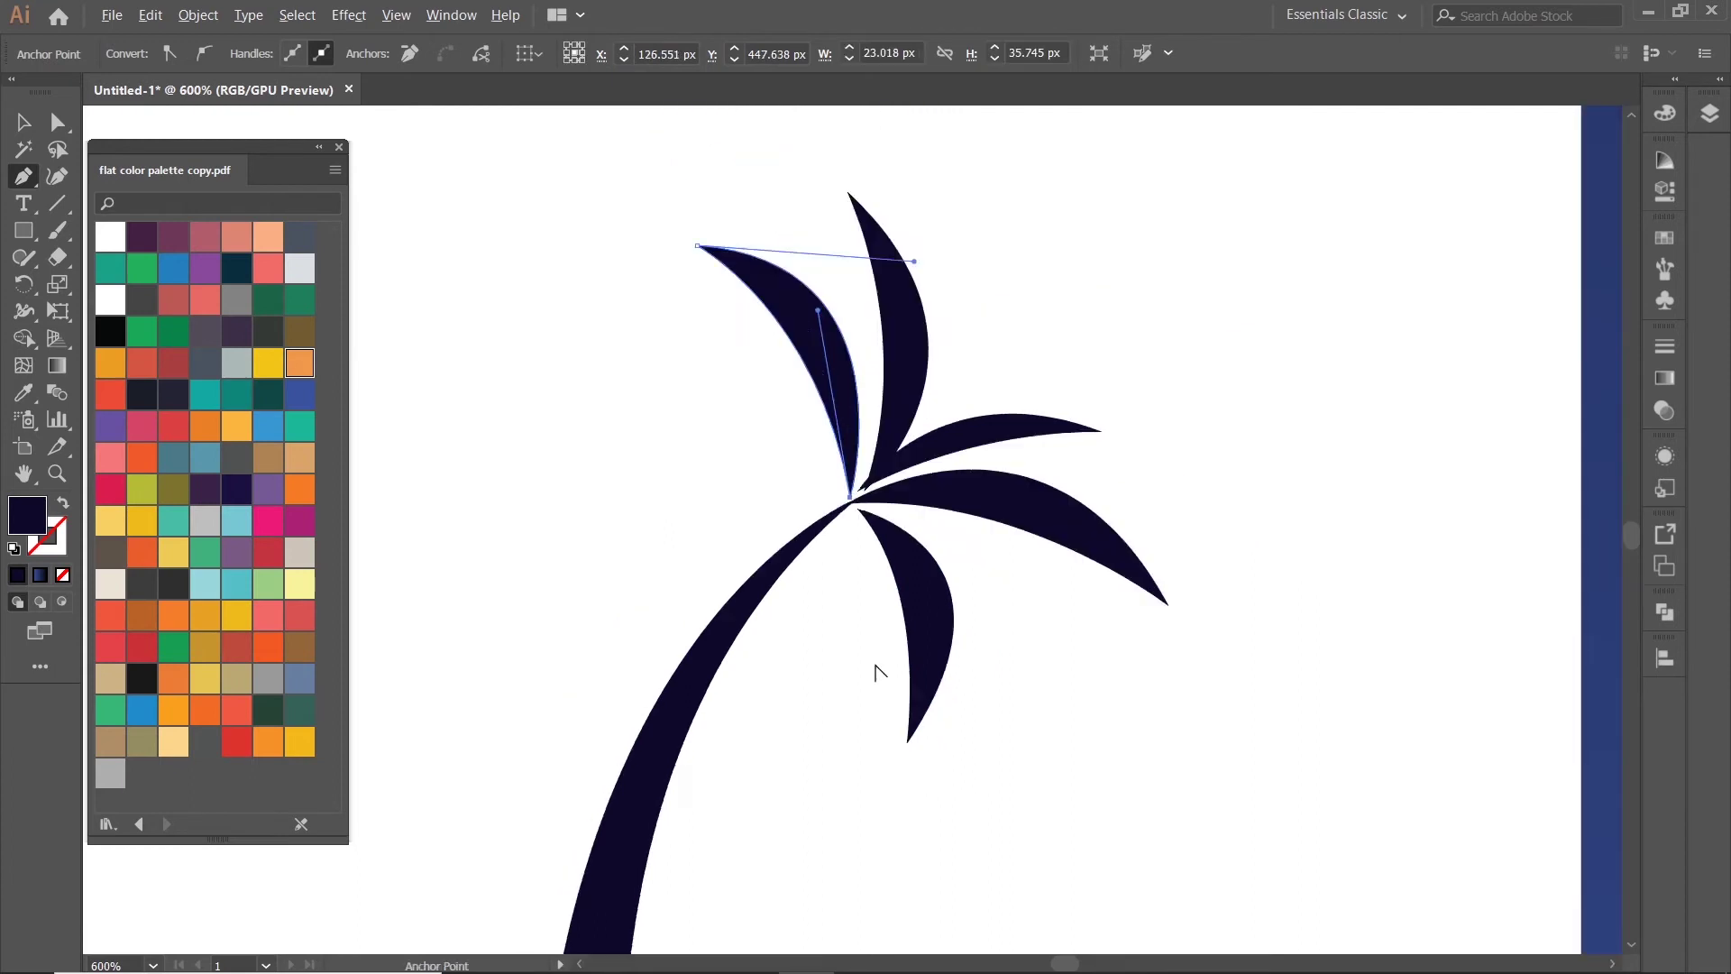
key("v")
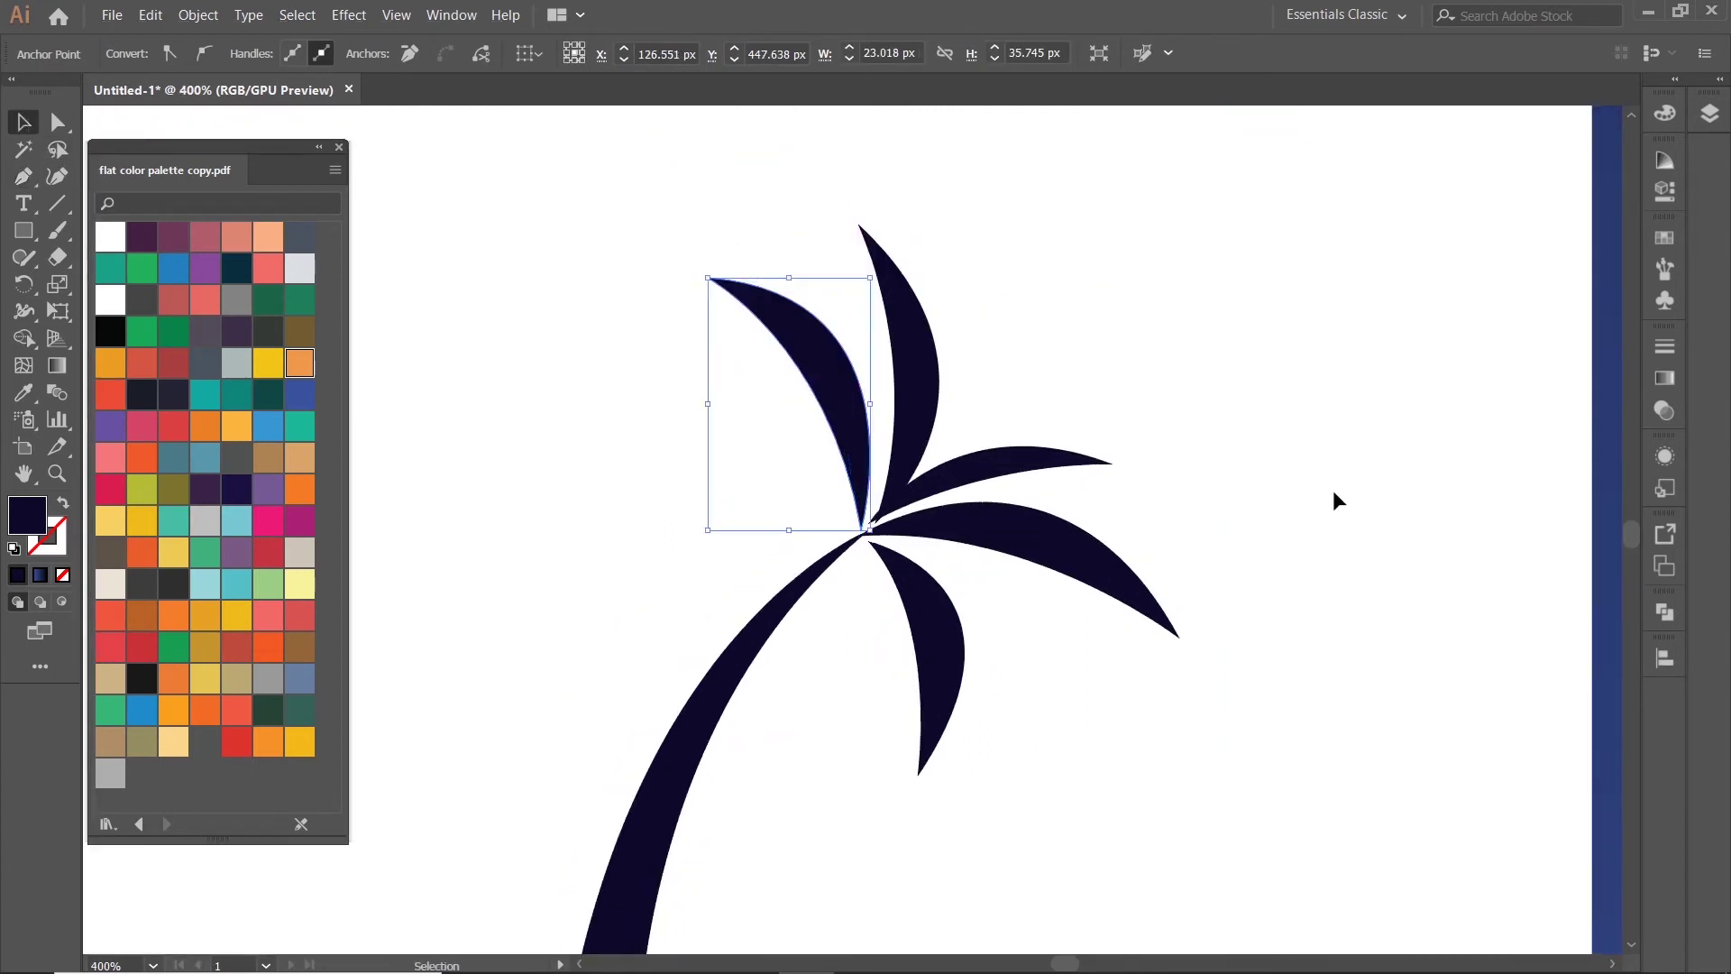
left_click(1332, 489)
- Make a vertically reflected copy of the lower leaf and attach it left of the trunk
left_click(939, 657)
right_click(933, 648)
mouse_move(992, 528)
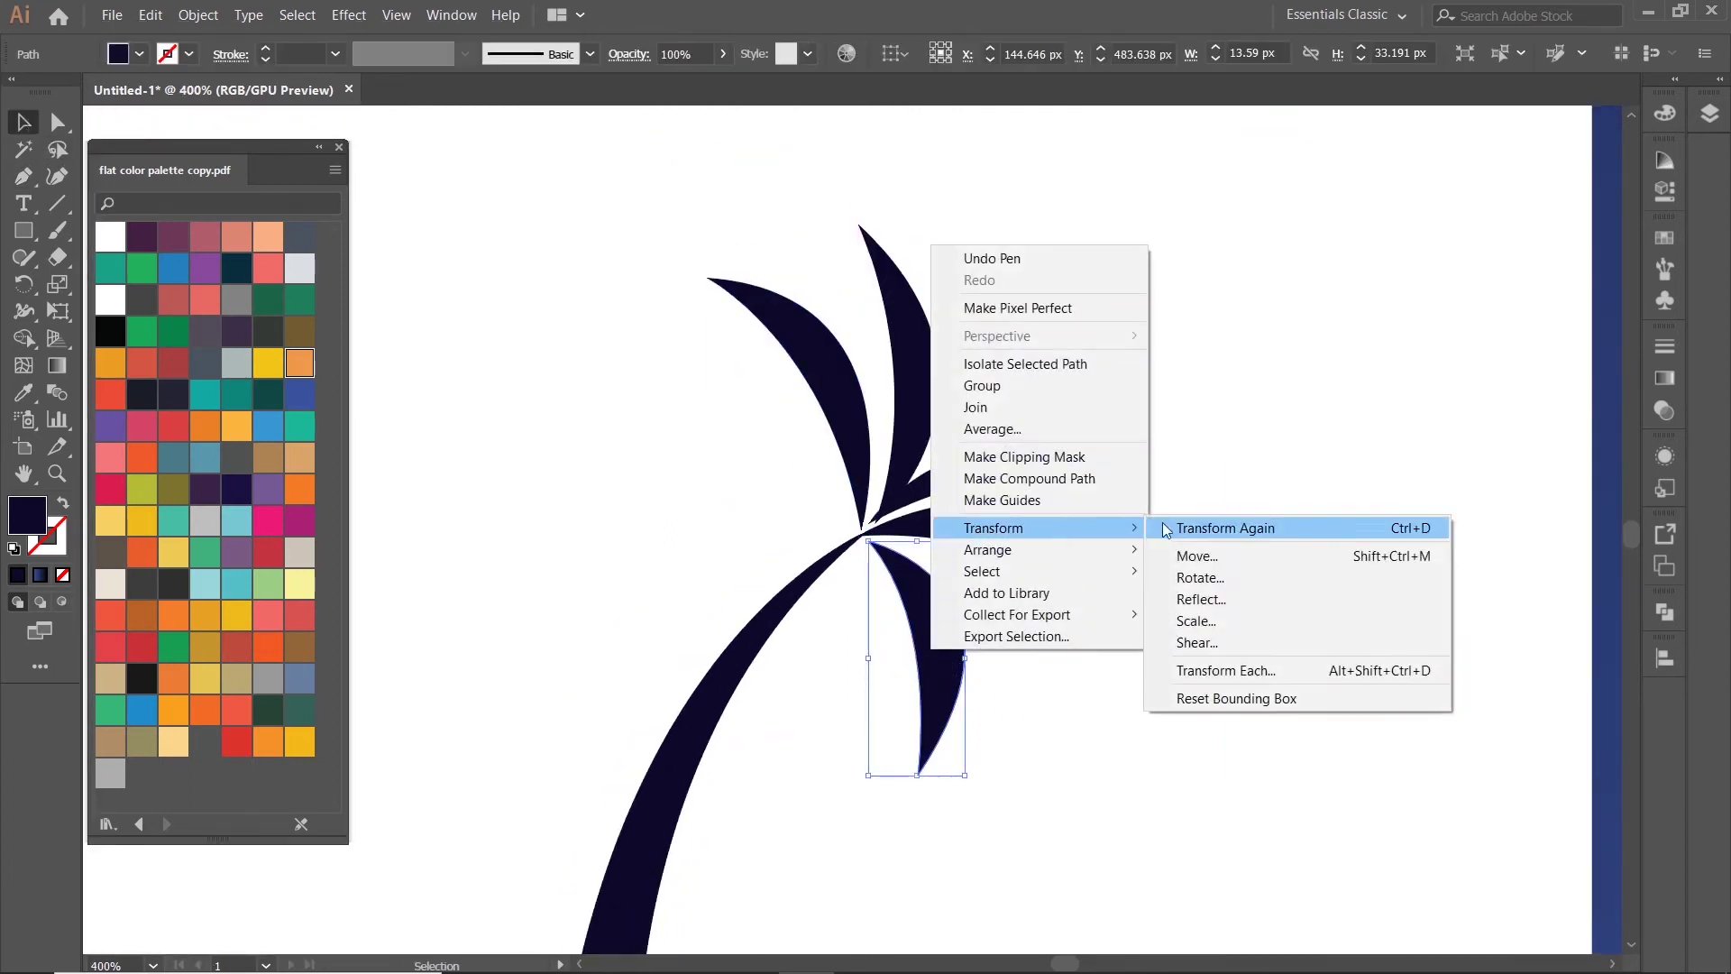
left_click(1235, 592)
left_click(946, 584)
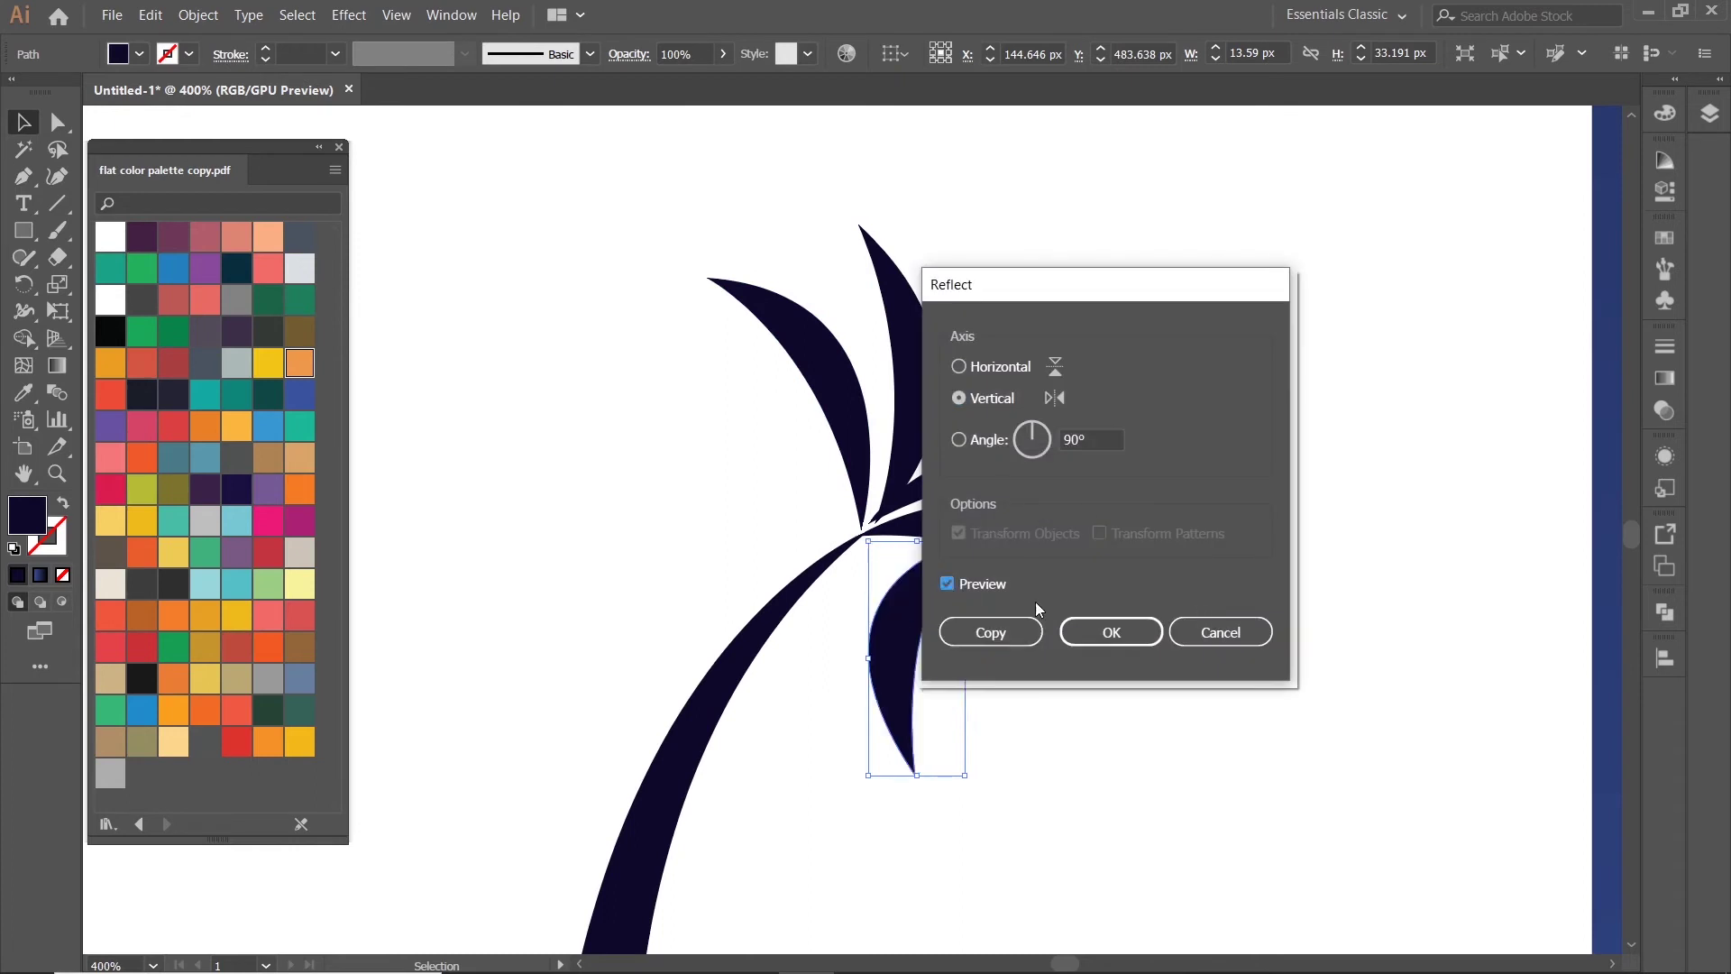
left_click(961, 368)
left_click(958, 399)
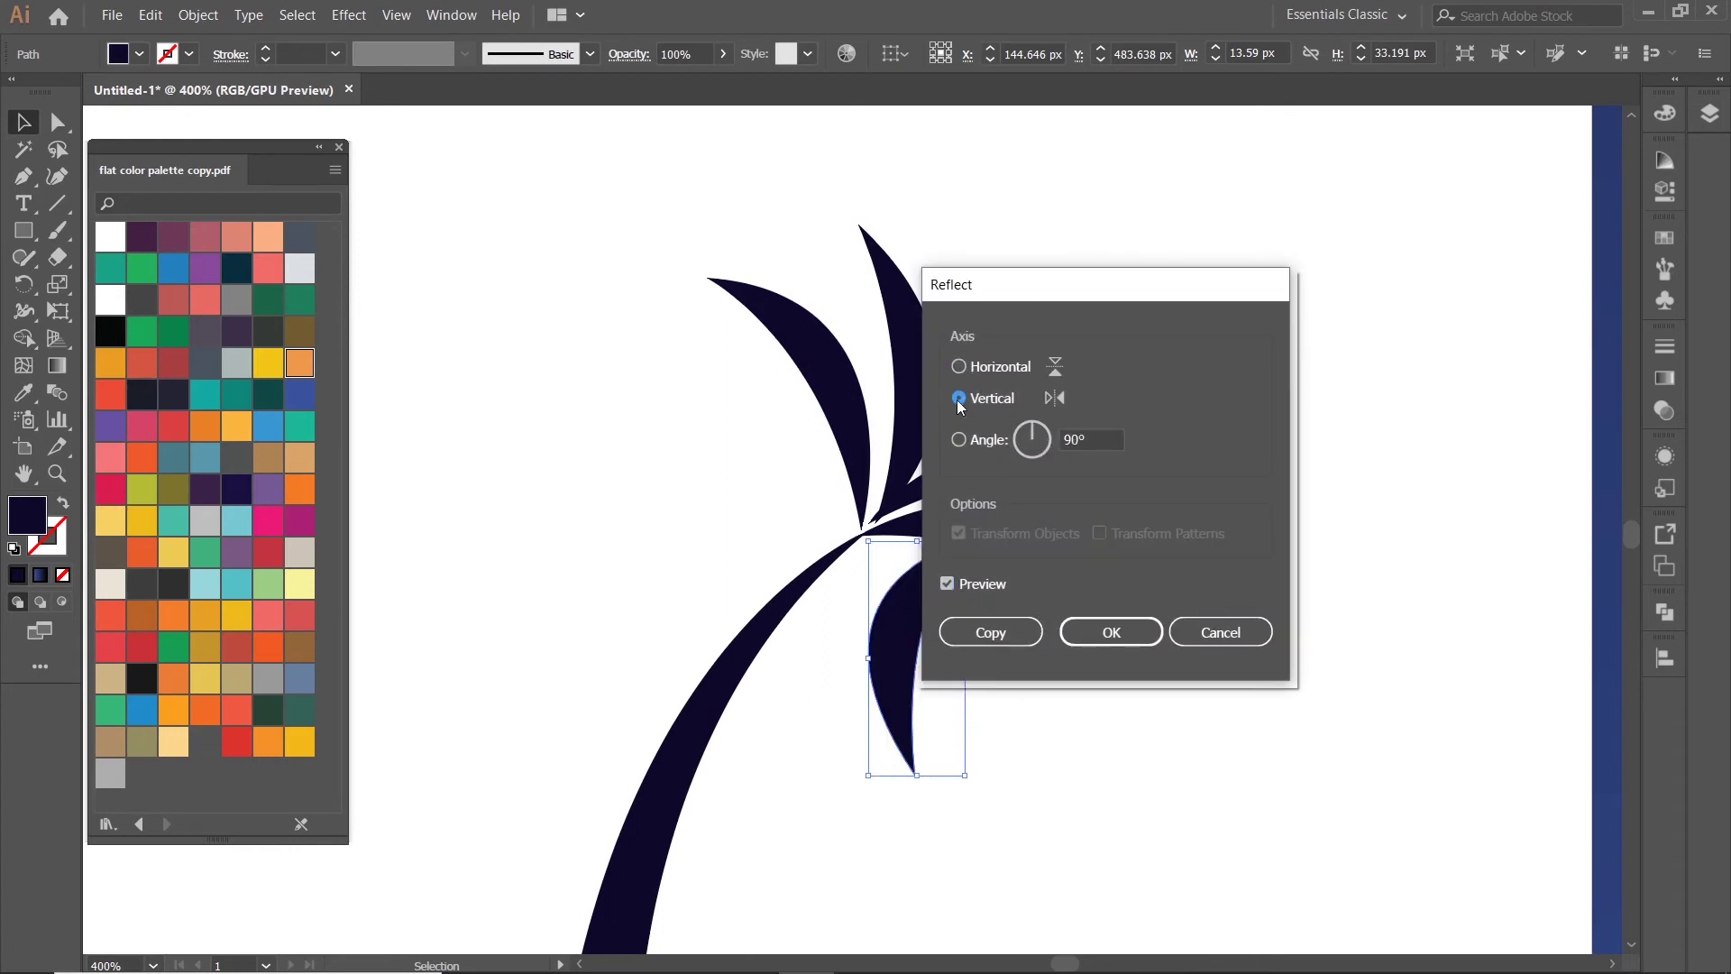
left_click(990, 632)
left_click_drag(893, 665, 635, 578)
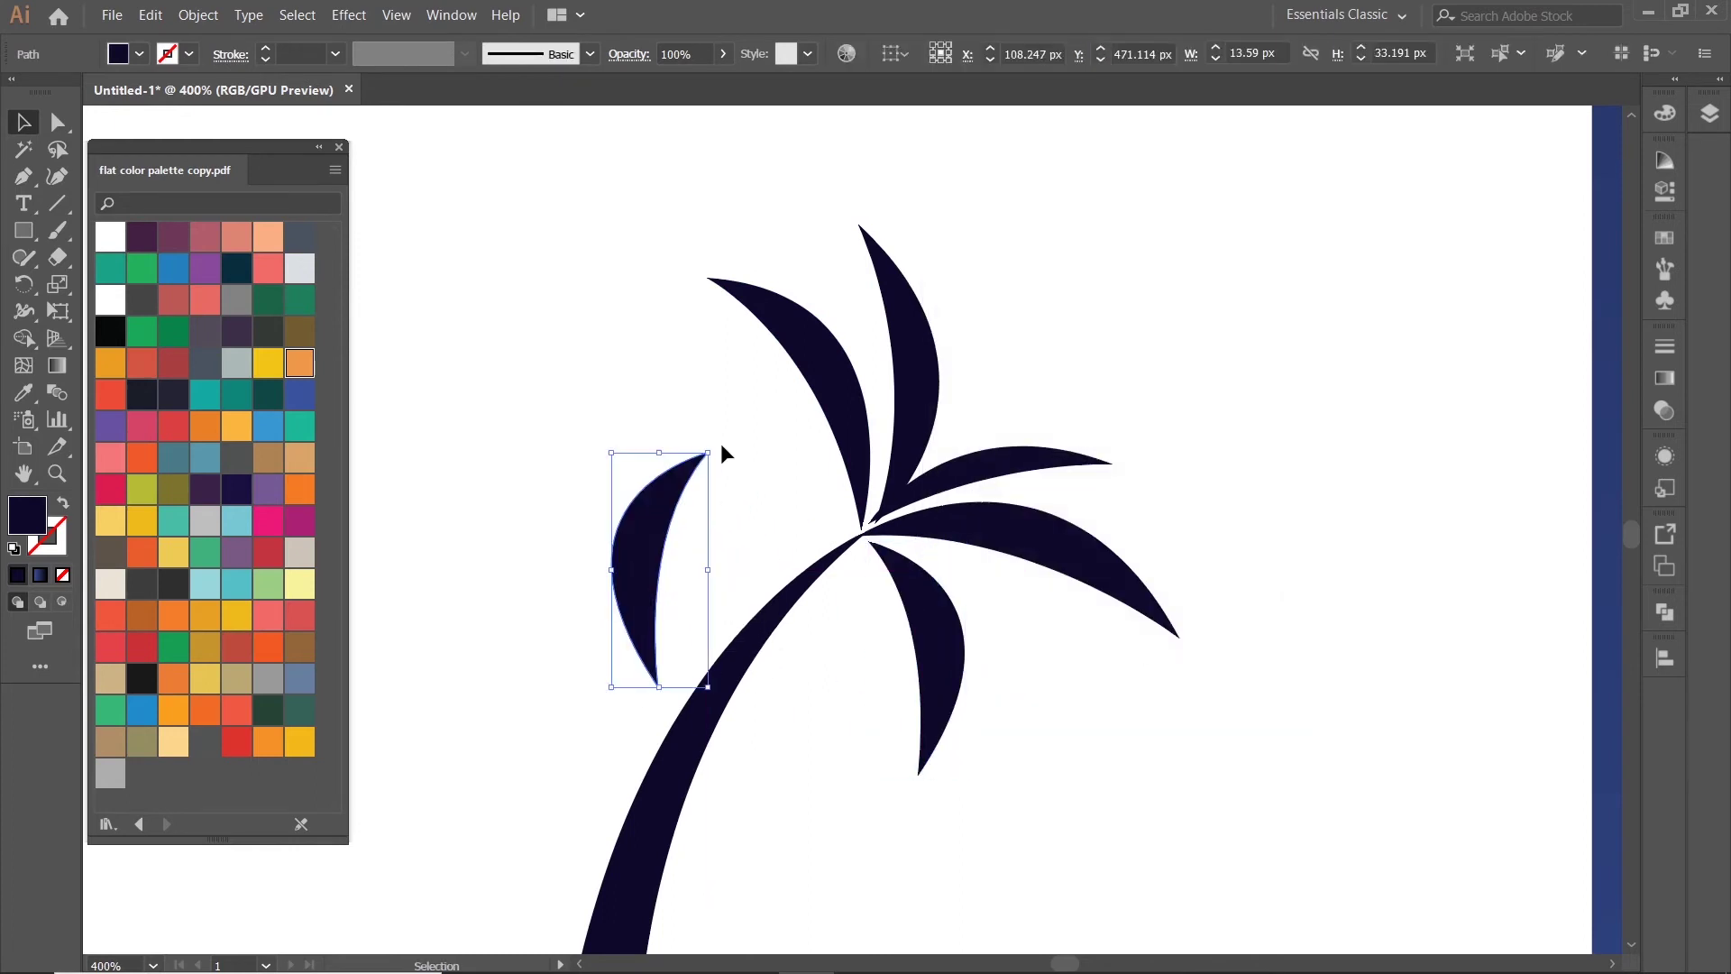
mouse_move(722, 451)
left_mouse_down()
mouse_move(775, 559)
mouse_move(802, 496)
left_mouse_up()
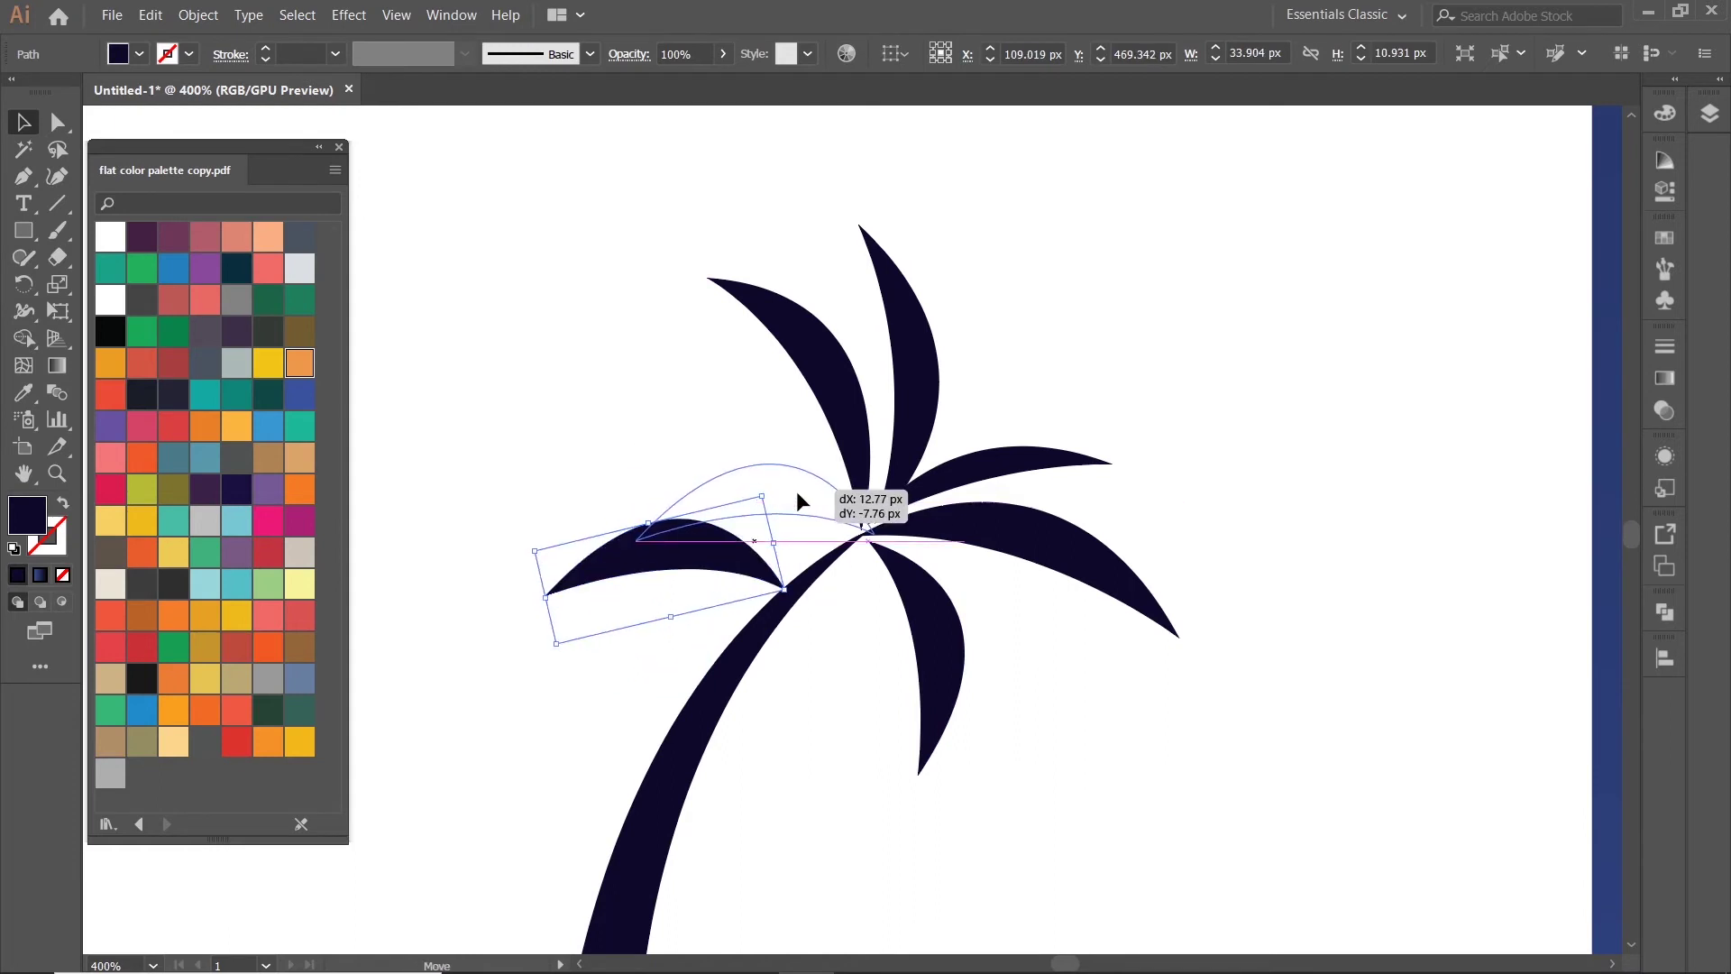
left_click(1188, 375)
- Nudge the left leaf onto the junction and reposition and rotate the lower and right leaves
scroll(938, 506, "up", 2)
left_click_drag(693, 503, 687, 517)
scroll(1421, 405, "down", 2)
left_click(1208, 448)
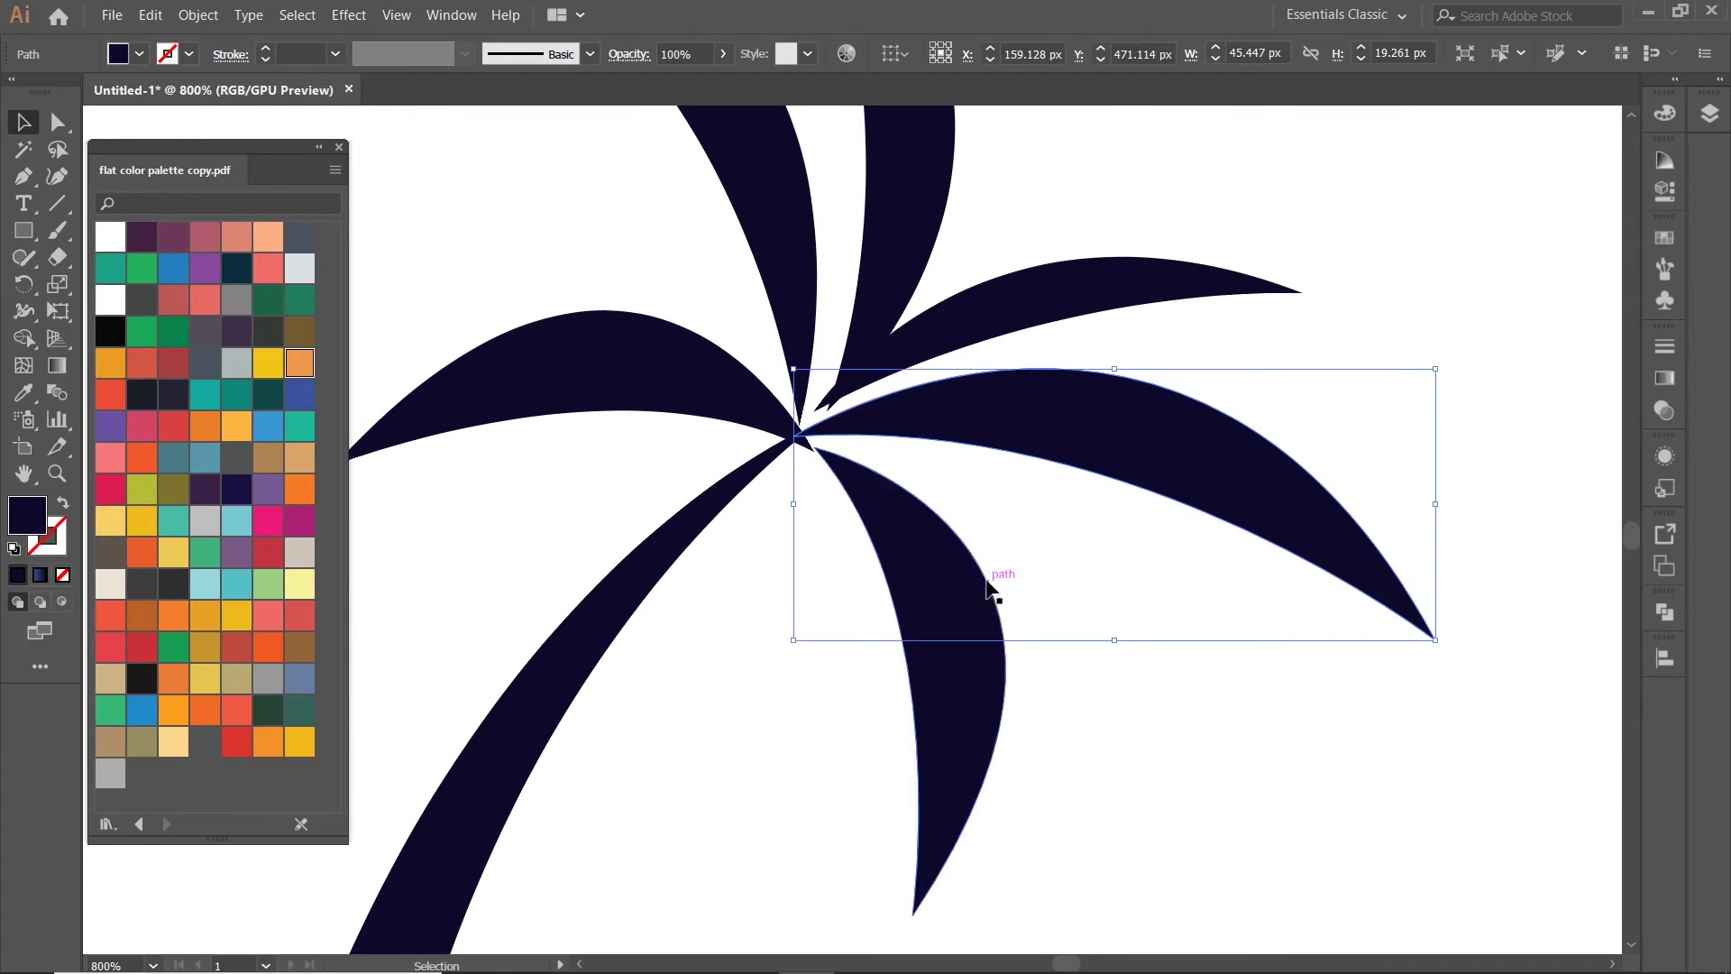
left_click_drag(988, 586, 934, 631)
left_click_drag(1186, 463, 1161, 464)
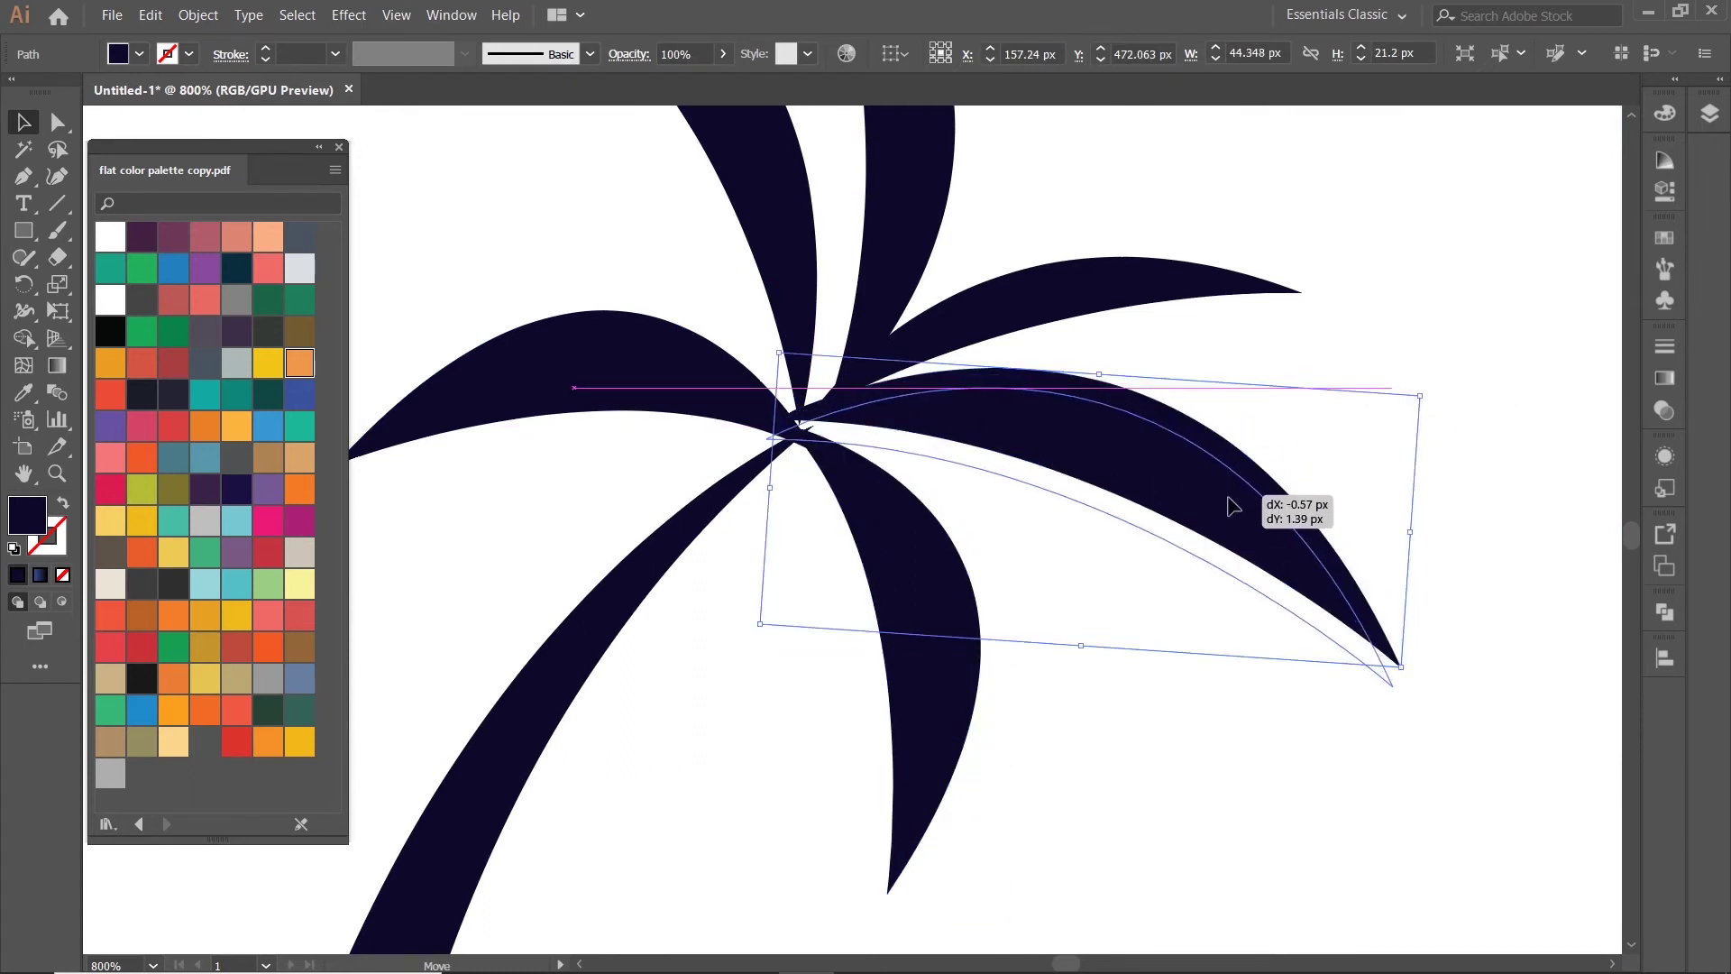
left_click_drag(1415, 368, 1228, 503)
left_click(1267, 351)
left_click_drag(1264, 343, 1144, 451)
- Align the upper-right, upper-left and top leaves with the crown junction
left_click(1055, 388)
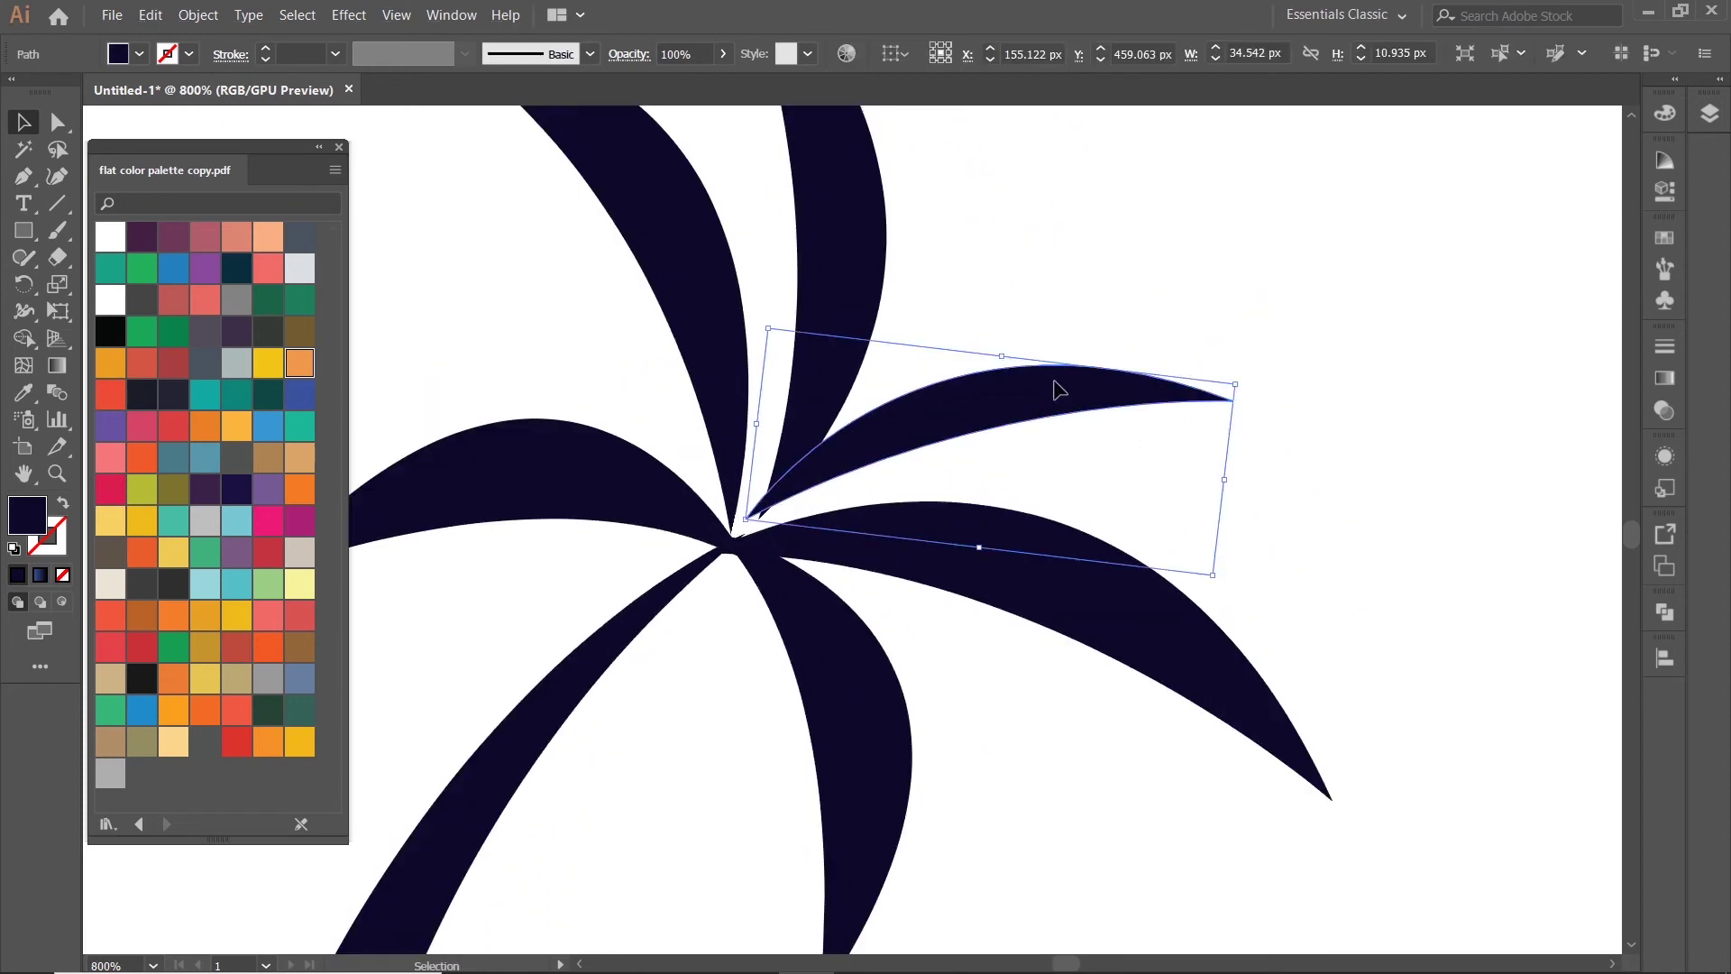
left_click_drag(1037, 398, 1036, 428)
scroll(1040, 284, "down", 1, "alt")
scroll(1052, 359, "left", 3)
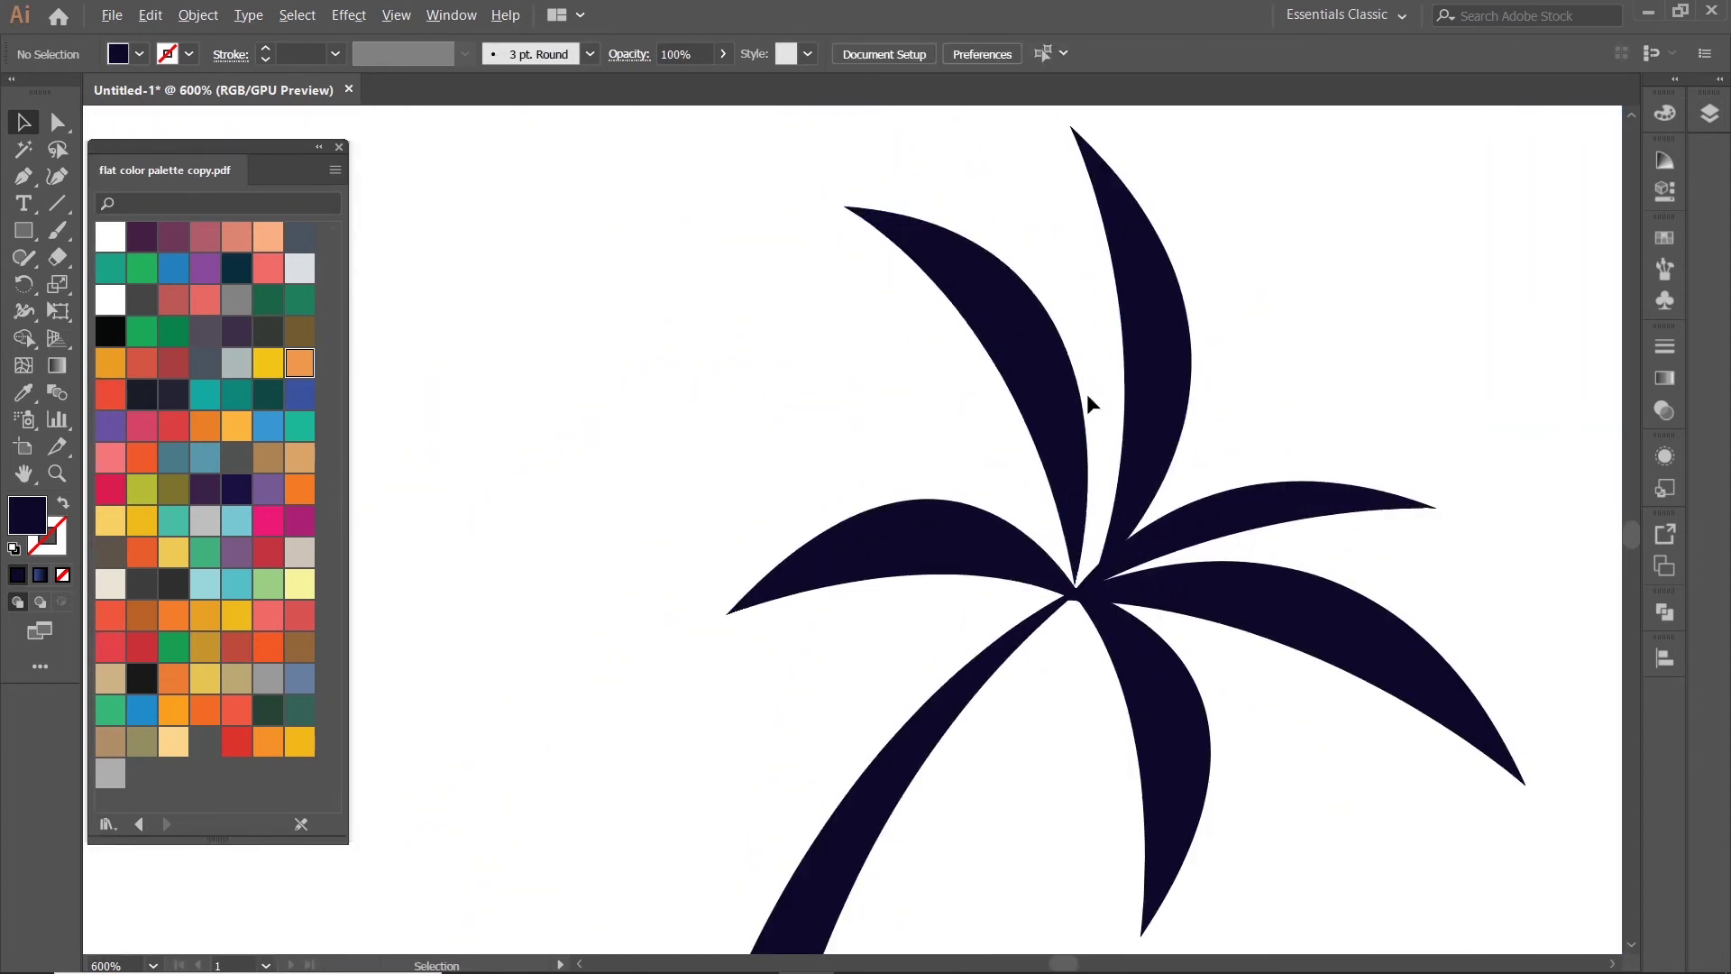
left_click(1055, 379)
left_click_drag(829, 206, 818, 224)
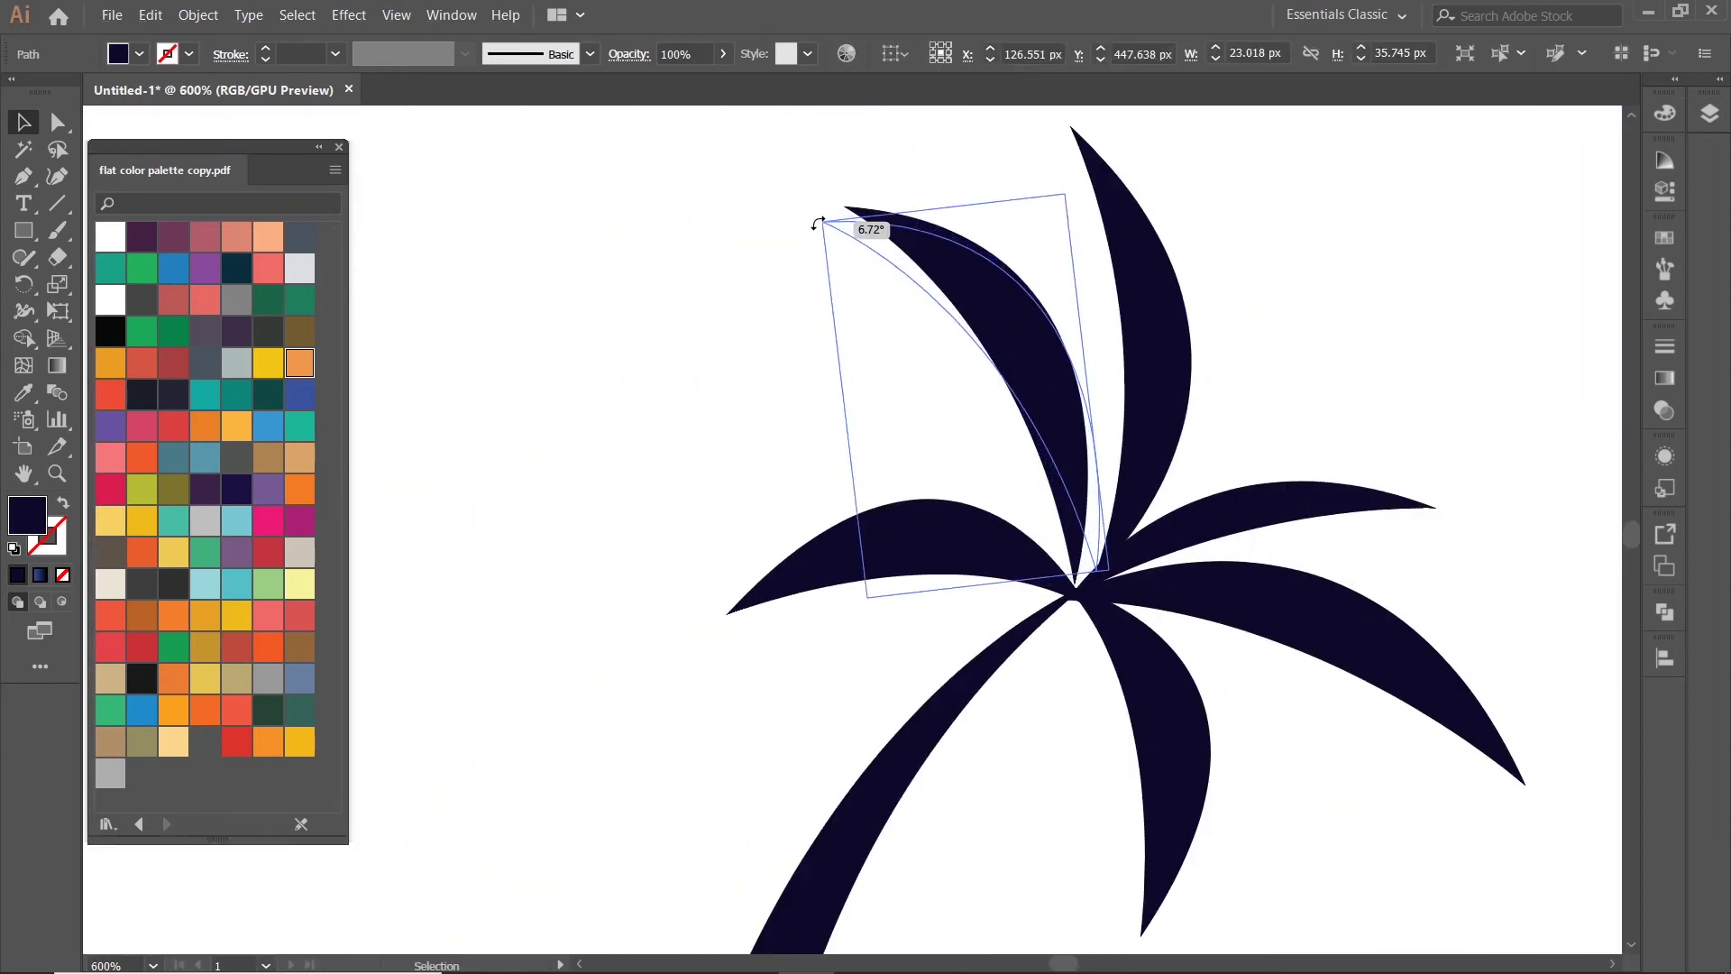
left_click_drag(1057, 418, 1045, 431)
left_click_drag(1151, 355, 1151, 378)
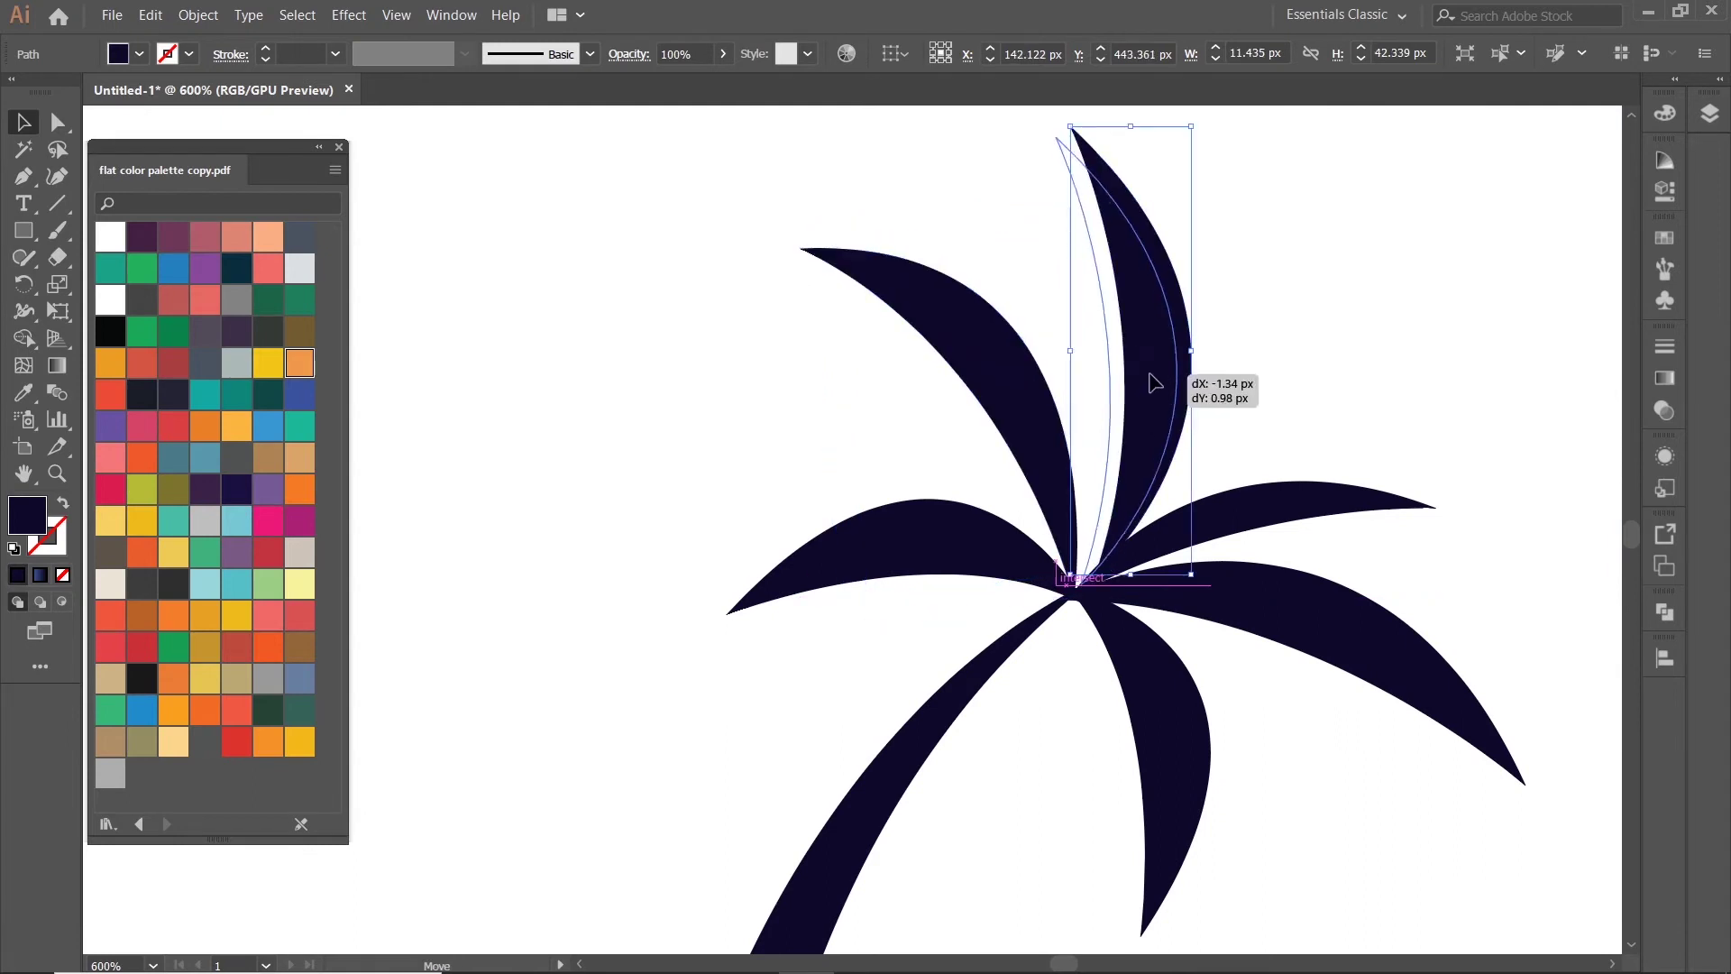
left_click(1199, 340)
- Group the palm tree parts and move the tree up and right beside the sky
key("ctrl+1")
scroll(1310, 370, "right", 5)
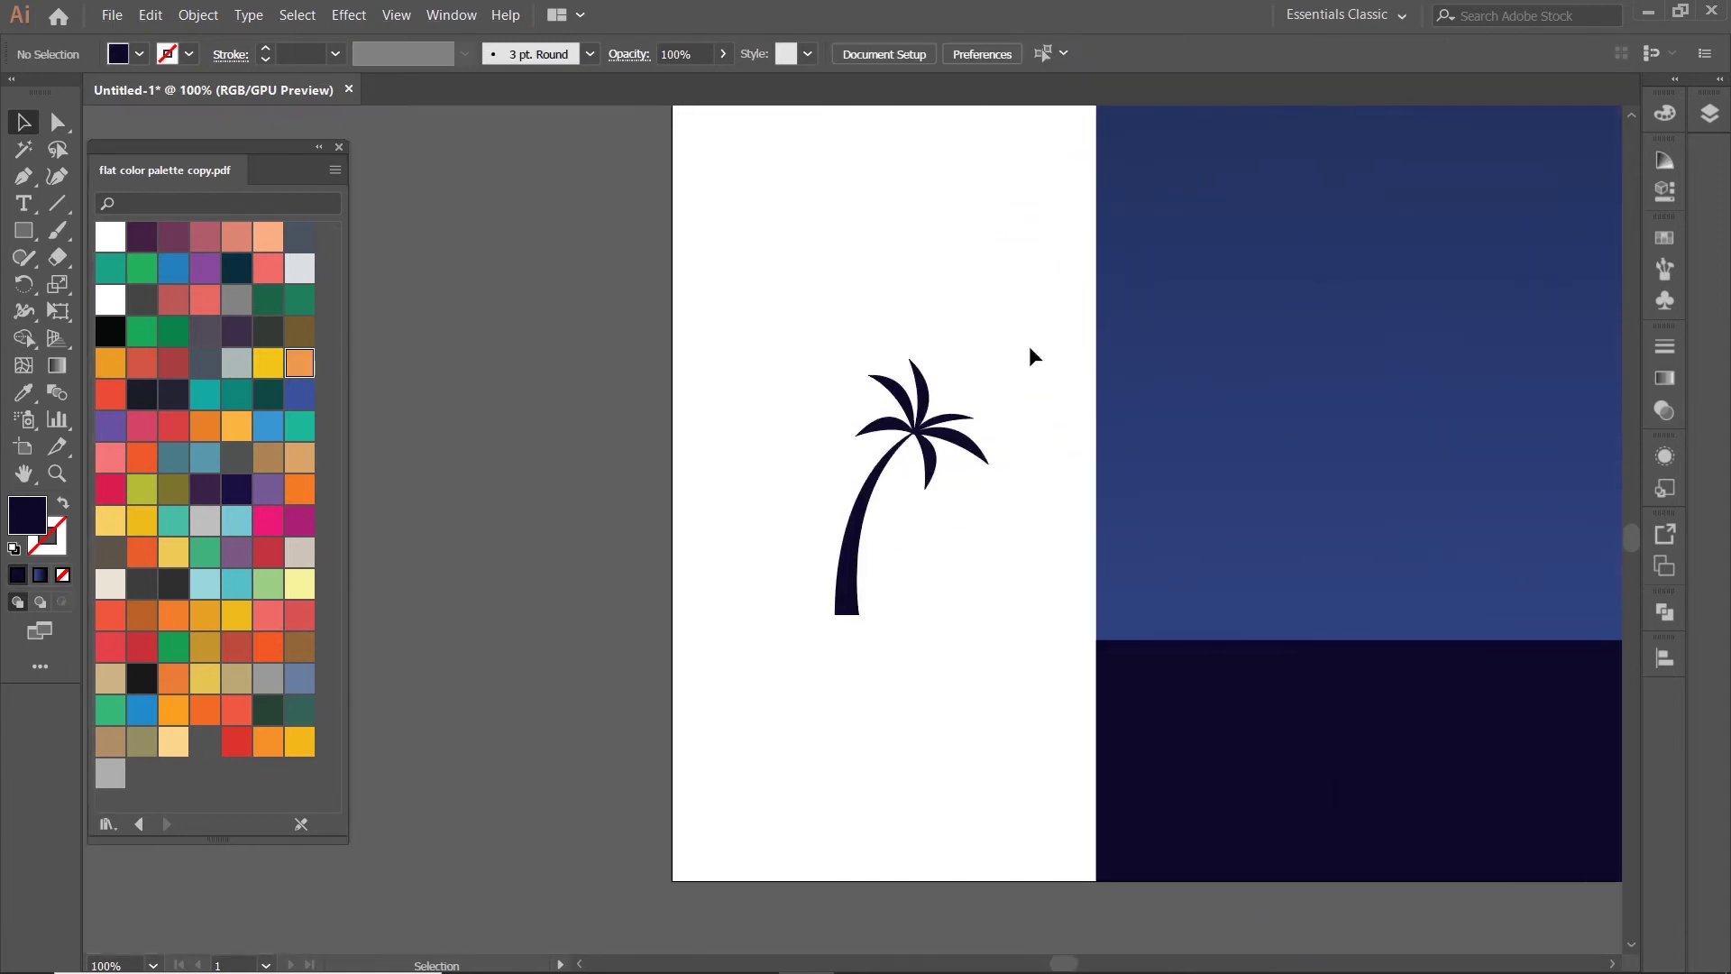
right_click(920, 397)
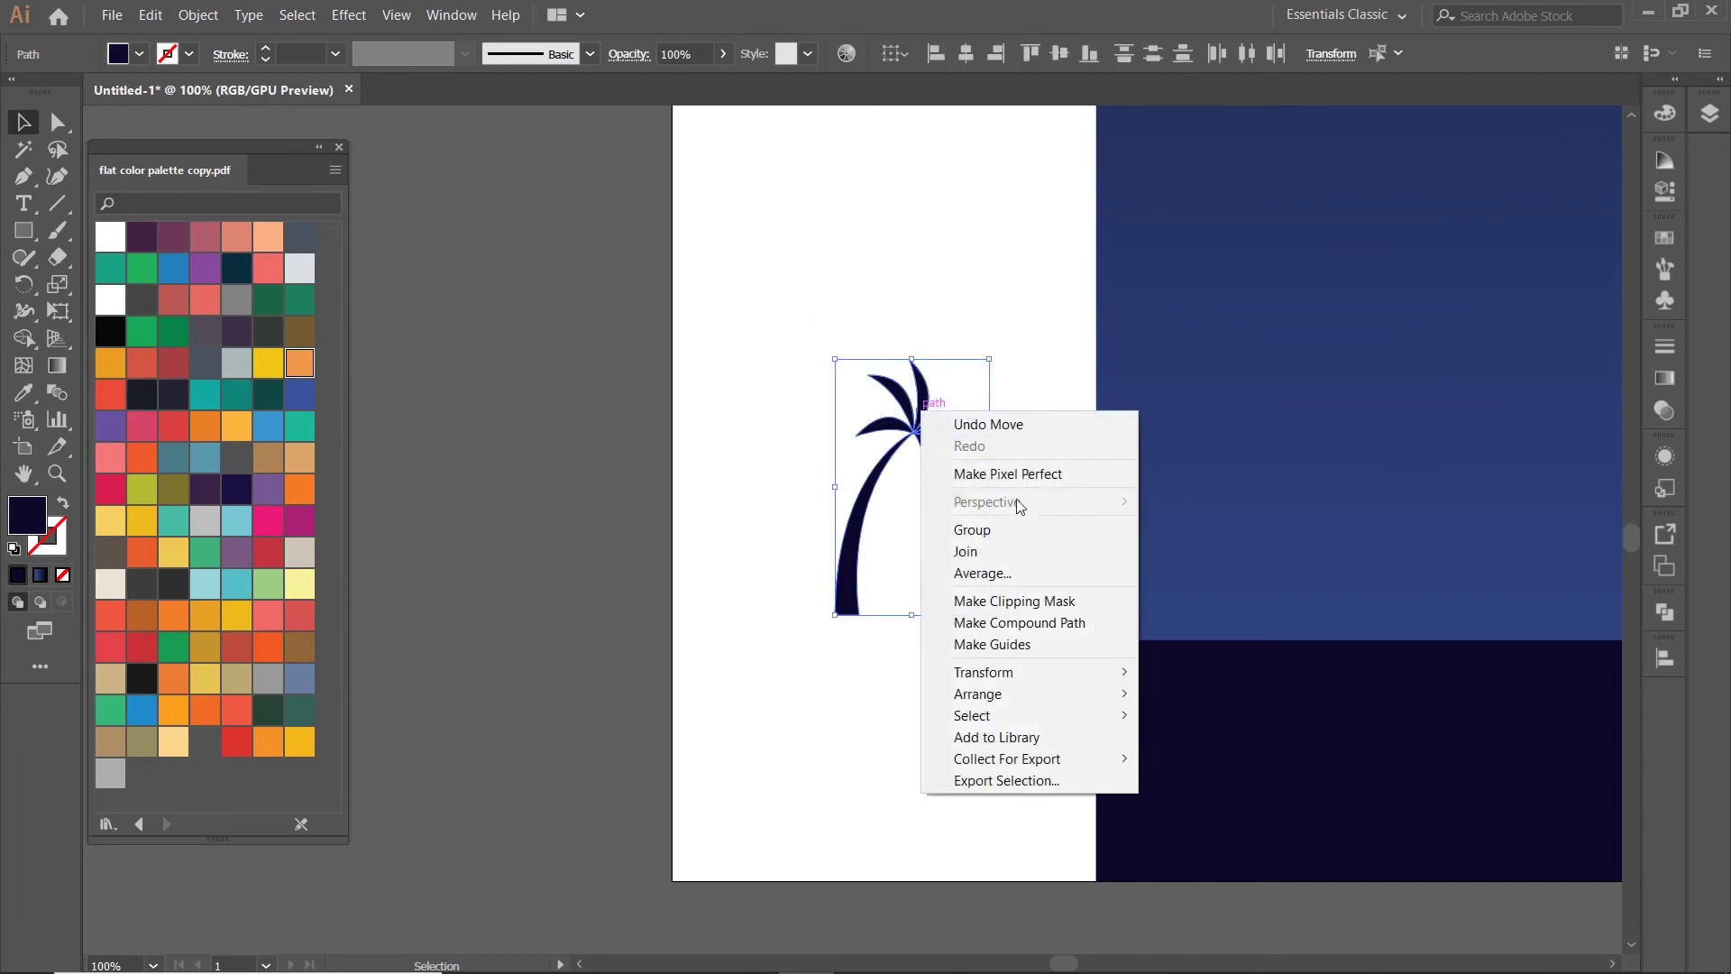
key("Escape")
left_click_drag(849, 556, 962, 405)
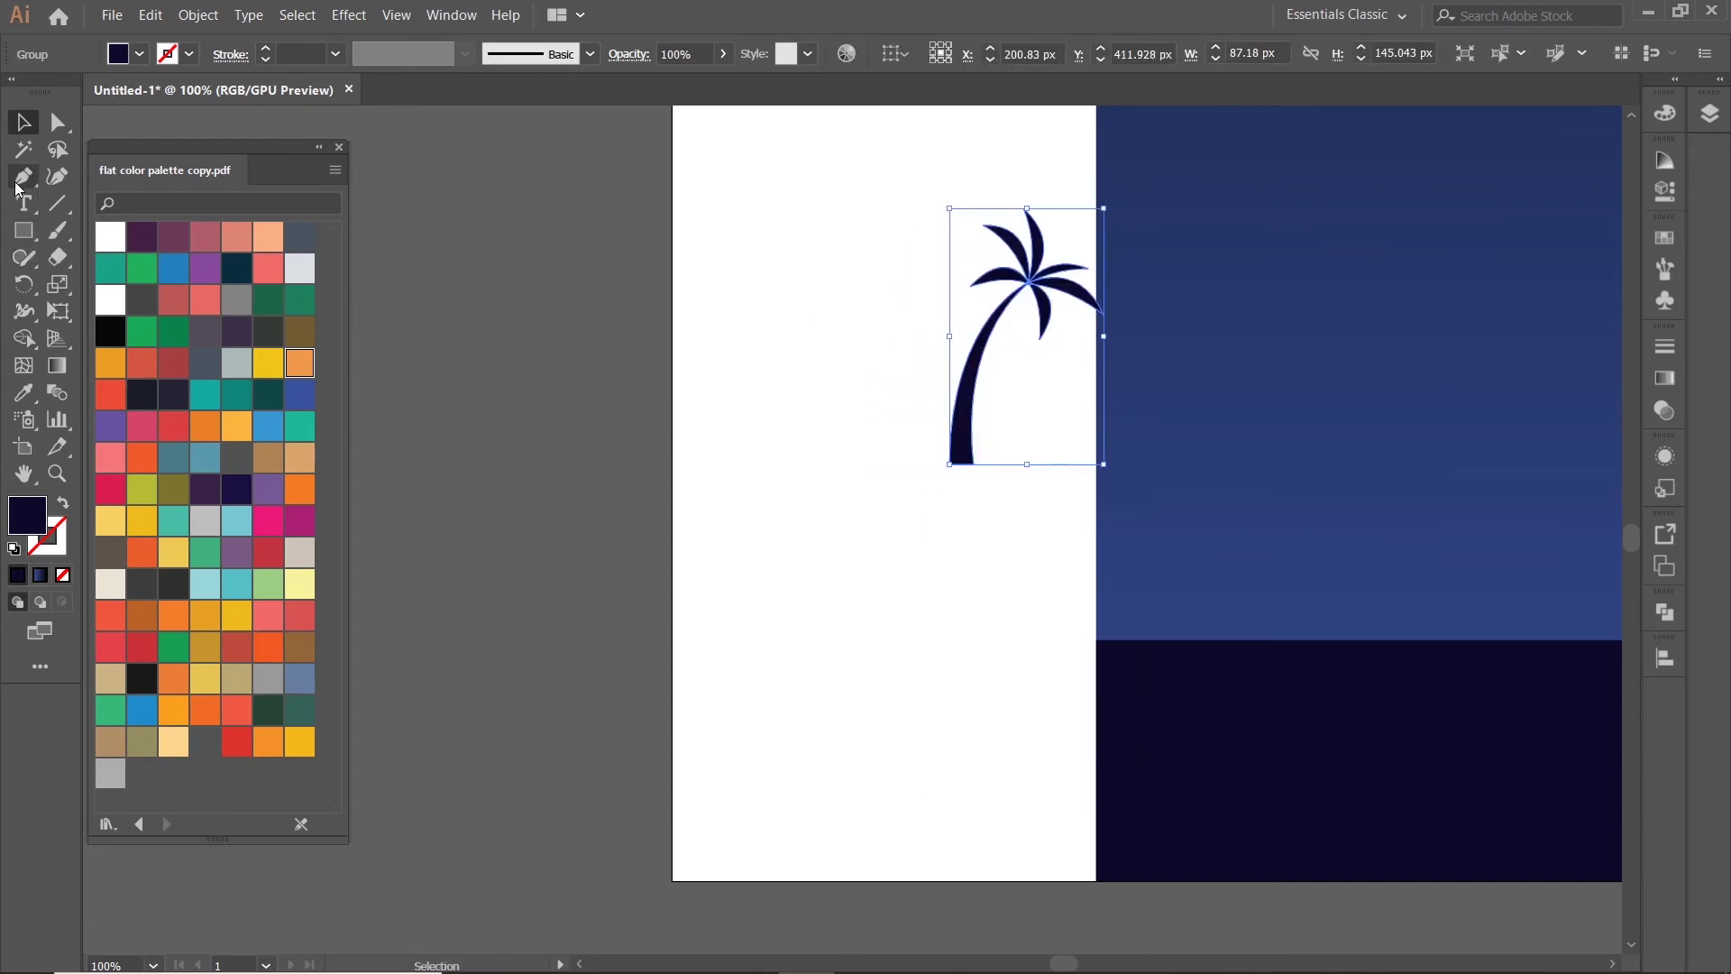
- Draw a curved trunk for a second palm and move it down and right
left_click(765, 605)
left_click(800, 606)
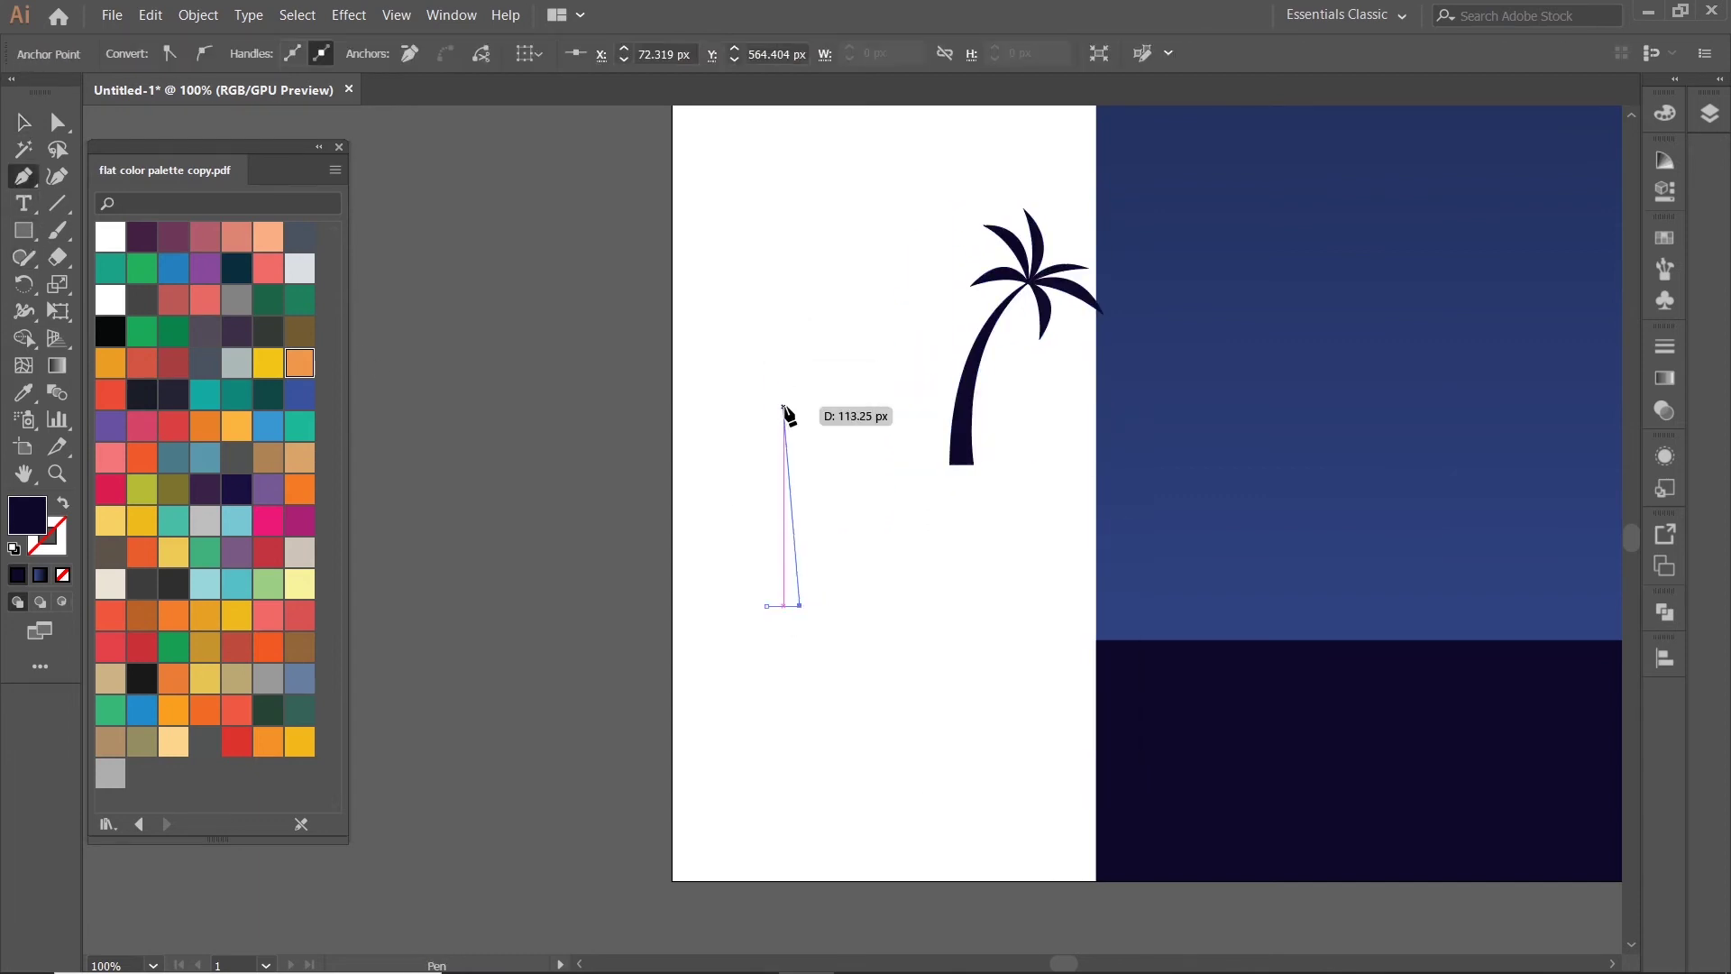
key("ctrl+z")
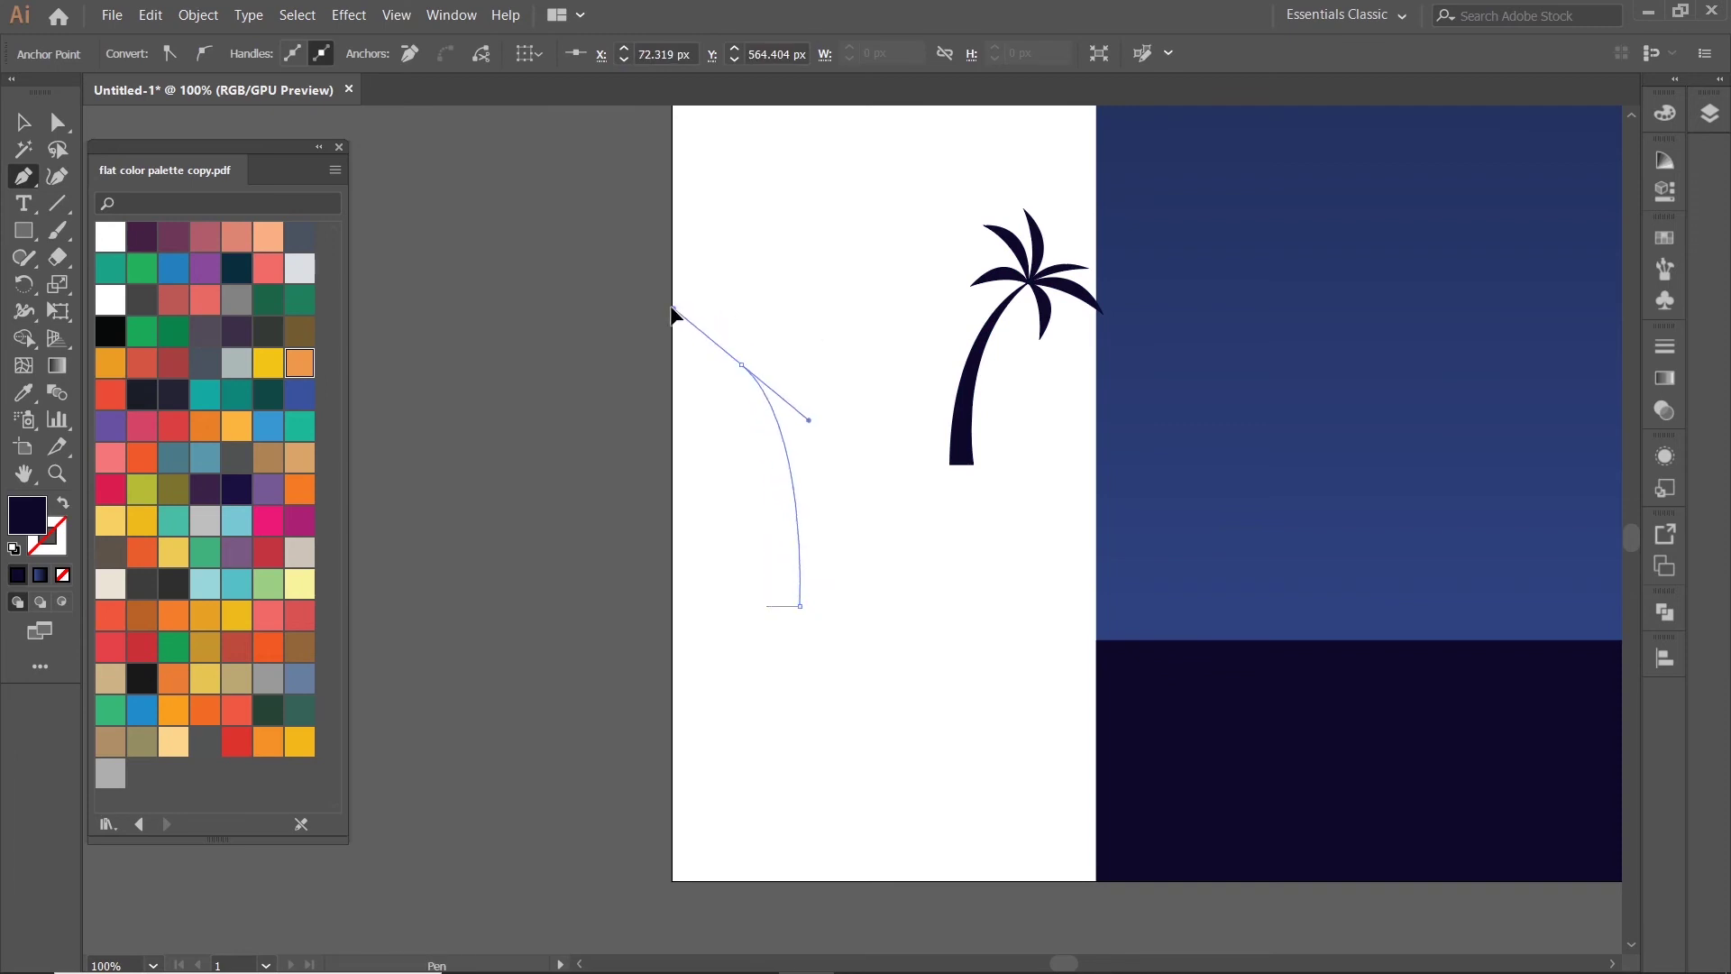
key("ctrl+z")
left_click_drag(687, 326, 655, 283)
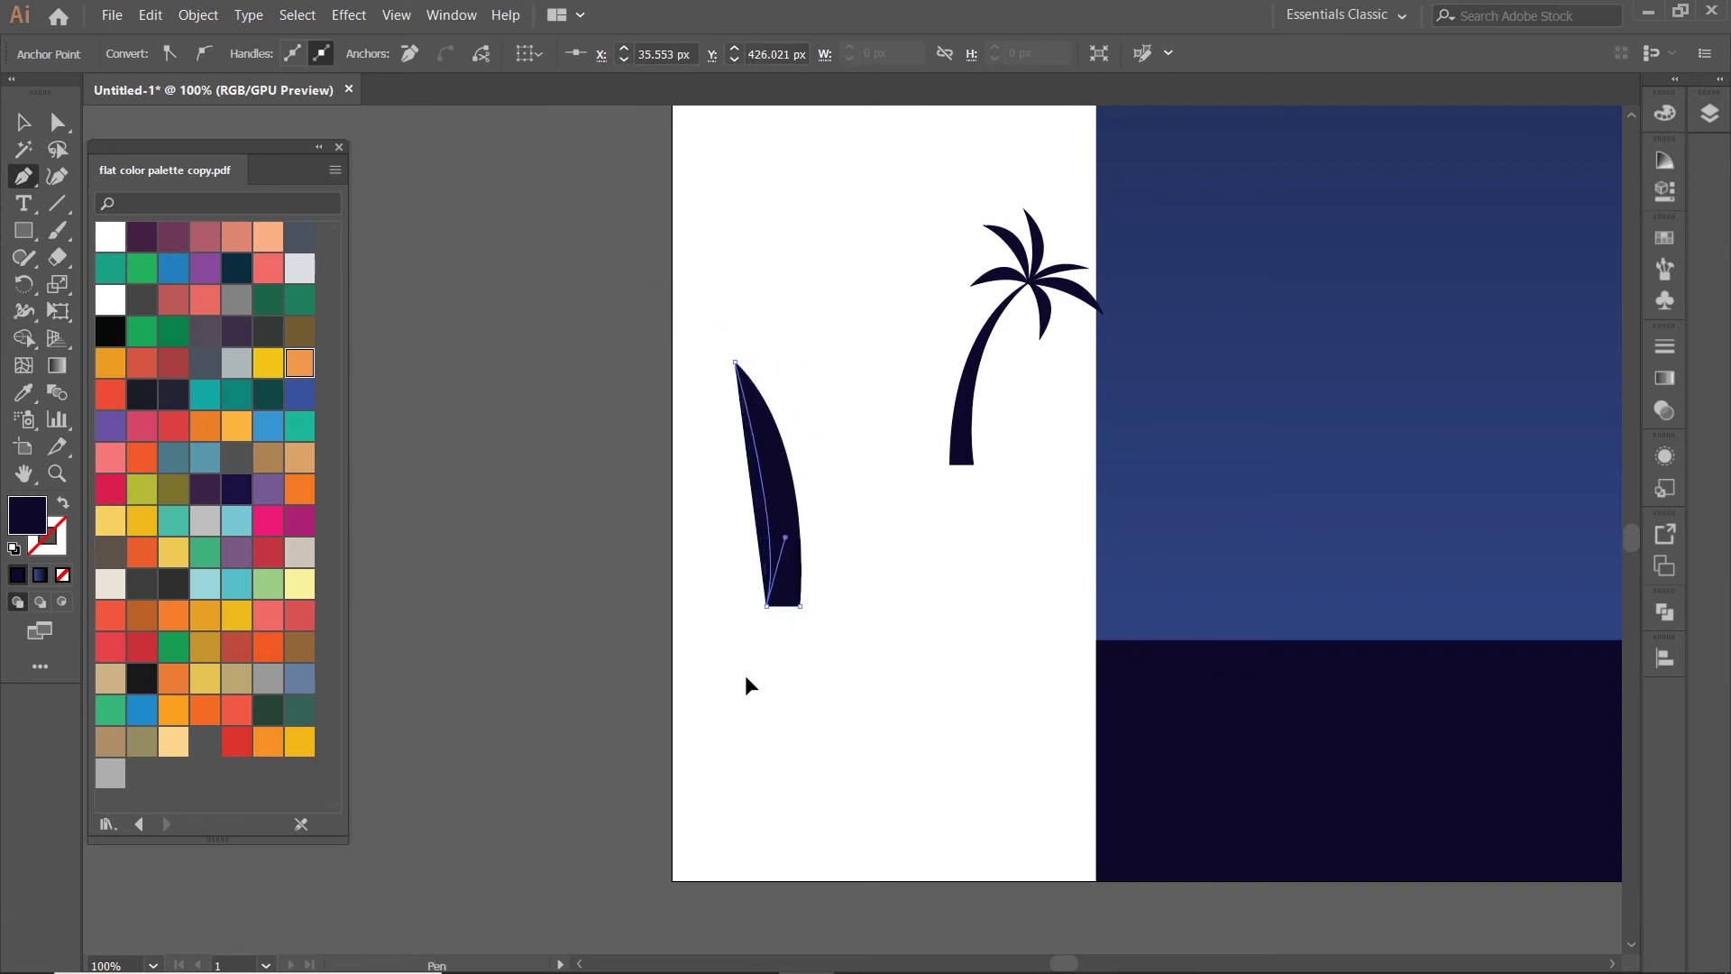
left_click_drag(728, 719, 749, 716)
left_click(25, 131)
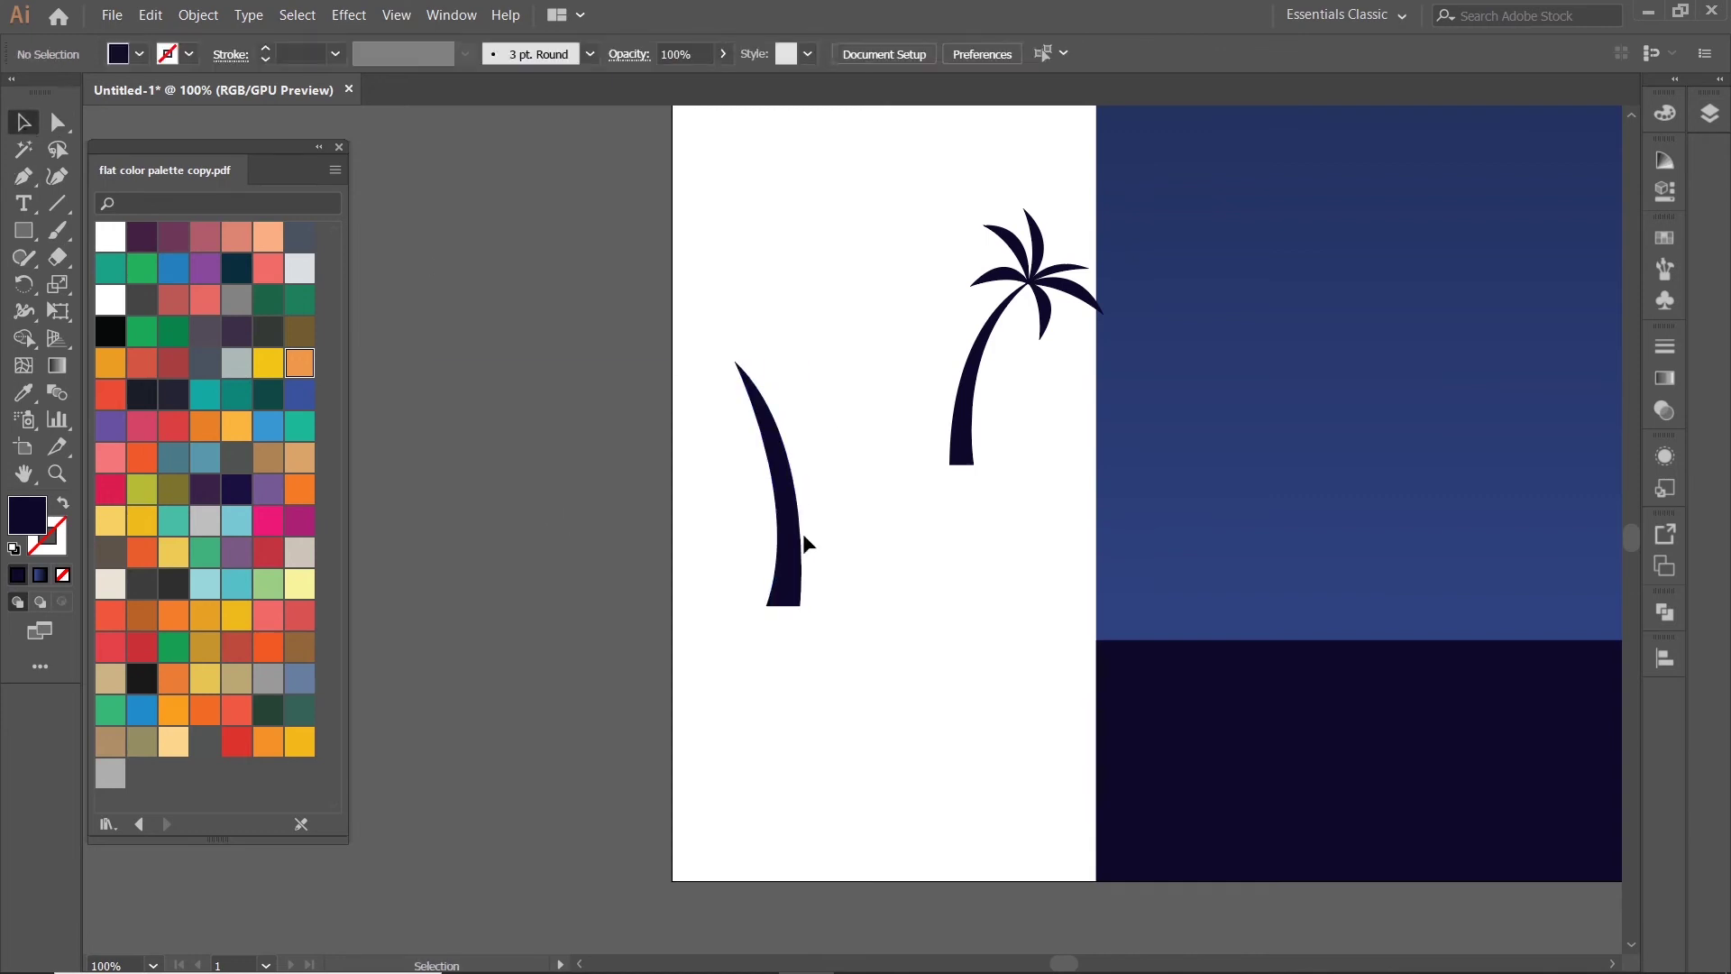
left_click_drag(802, 533, 858, 660)
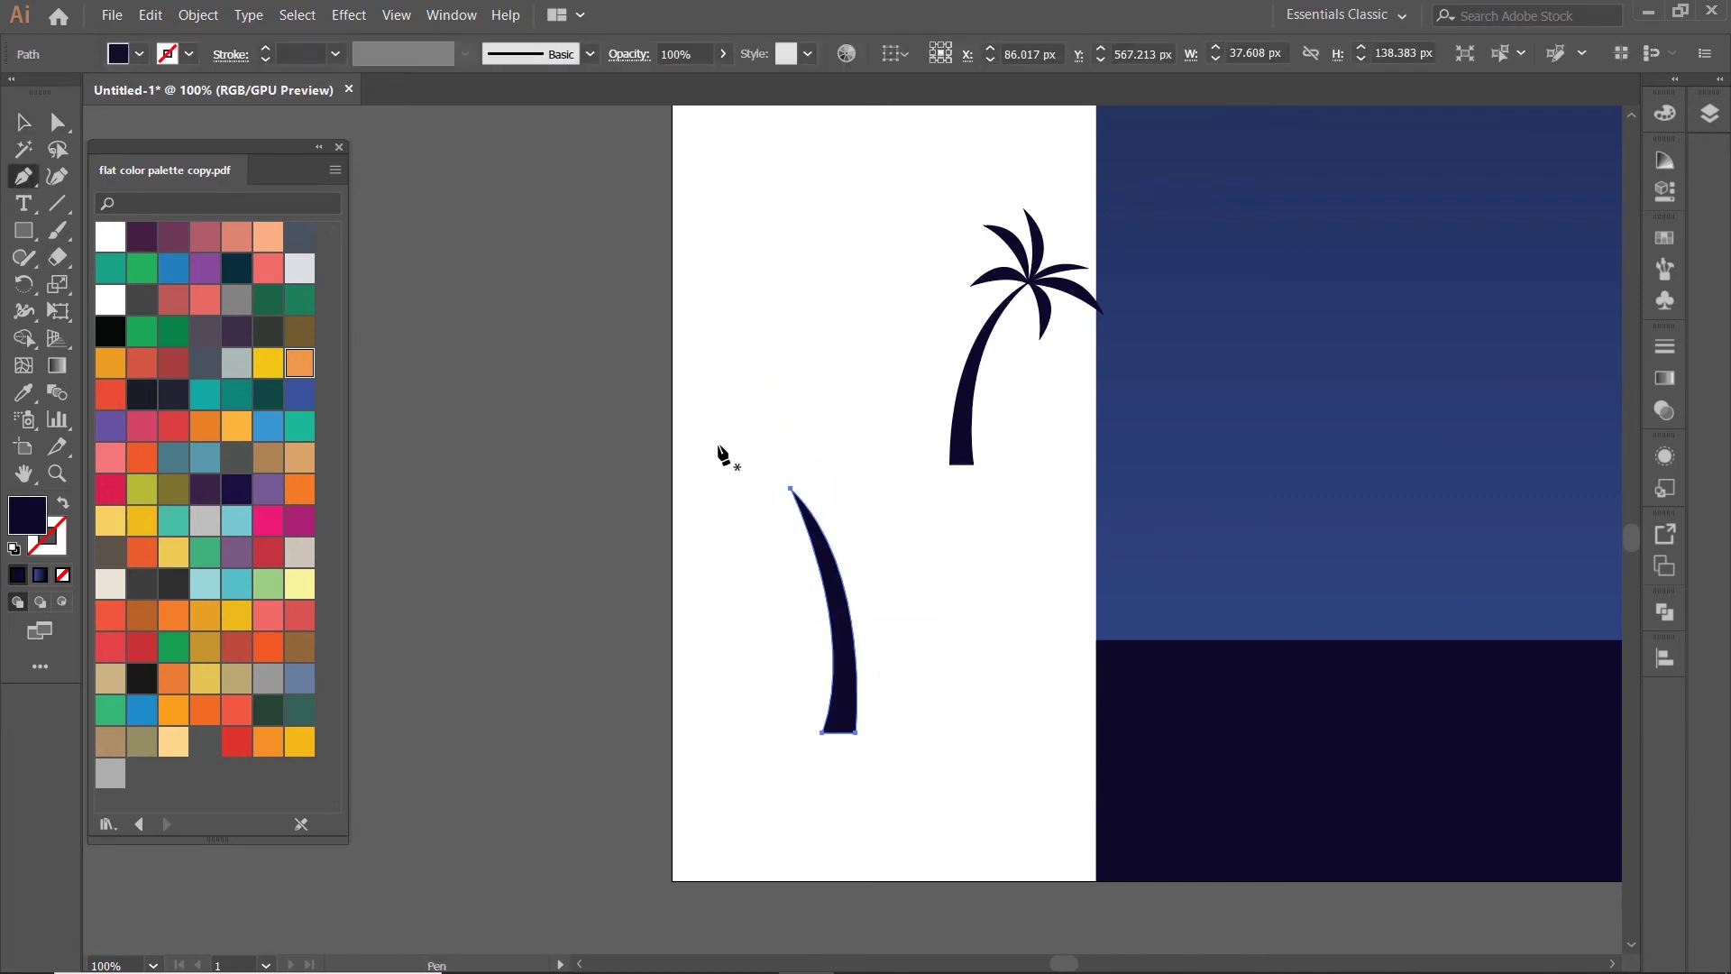
- Draw two curved leaves drooping left and right from the new trunk's top
scroll(765, 559, "up", 3)
left_click(842, 371)
left_click_drag(847, 622, 914, 777)
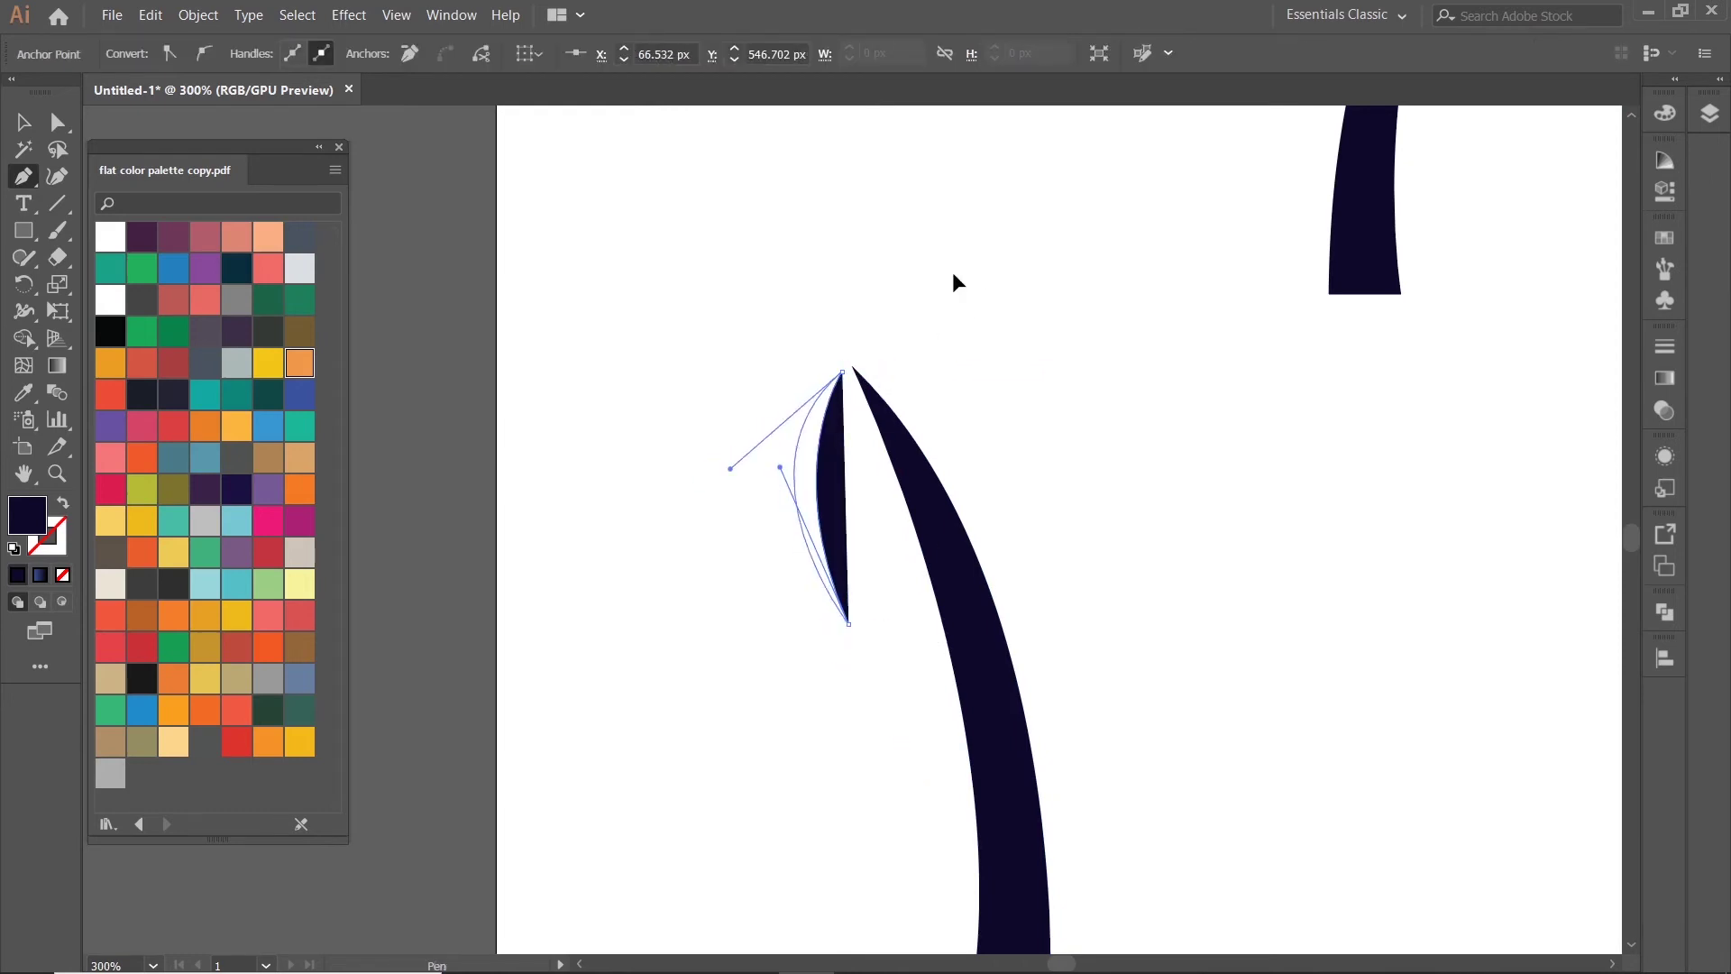
left_click_drag(842, 371, 1012, 268)
left_click(848, 357)
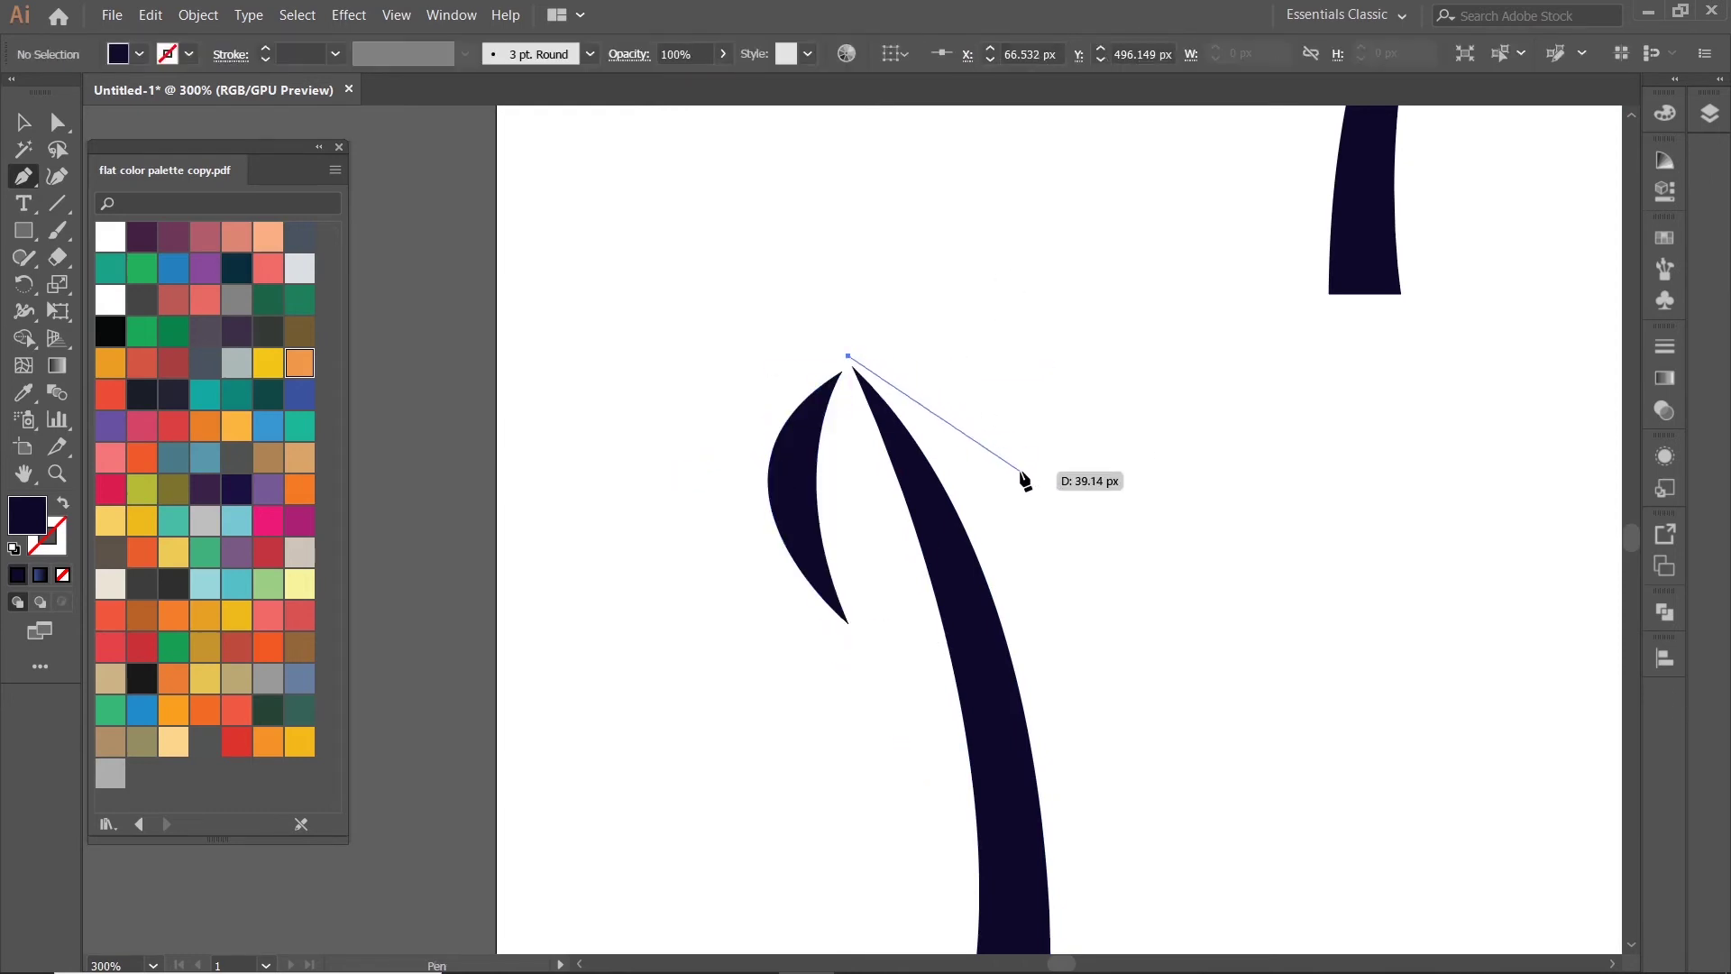
left_click_drag(1118, 416, 1259, 553)
left_click_drag(900, 363, 805, 439)
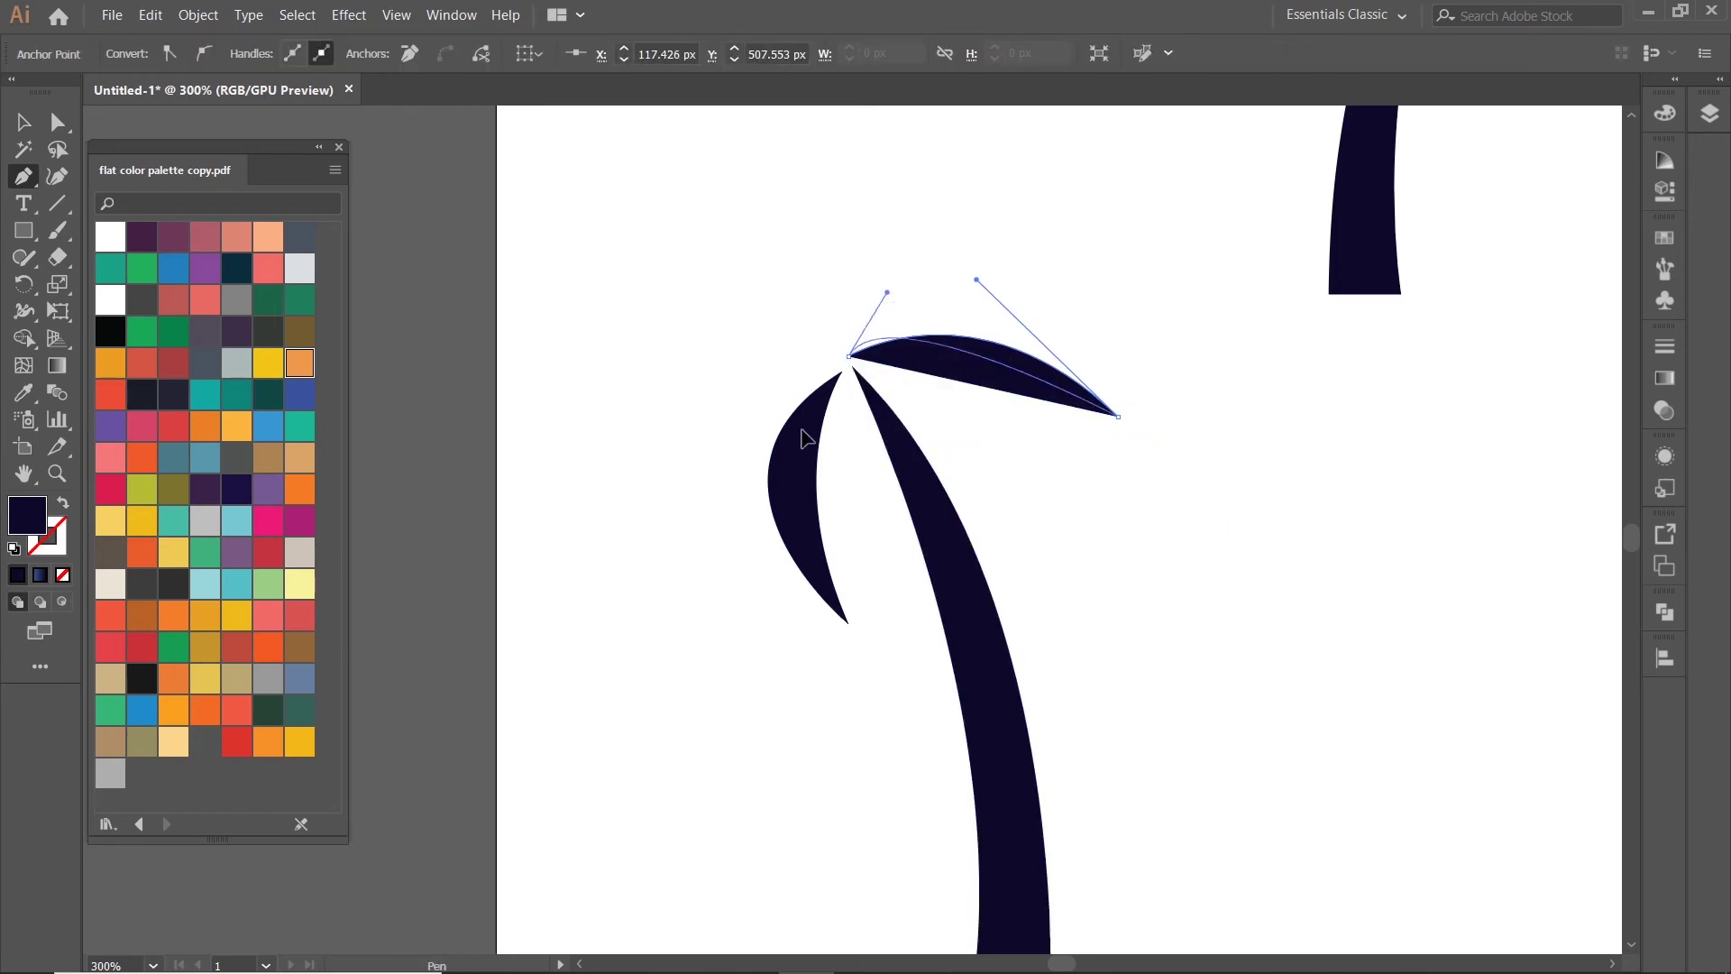
left_click_drag(711, 527, 752, 544)
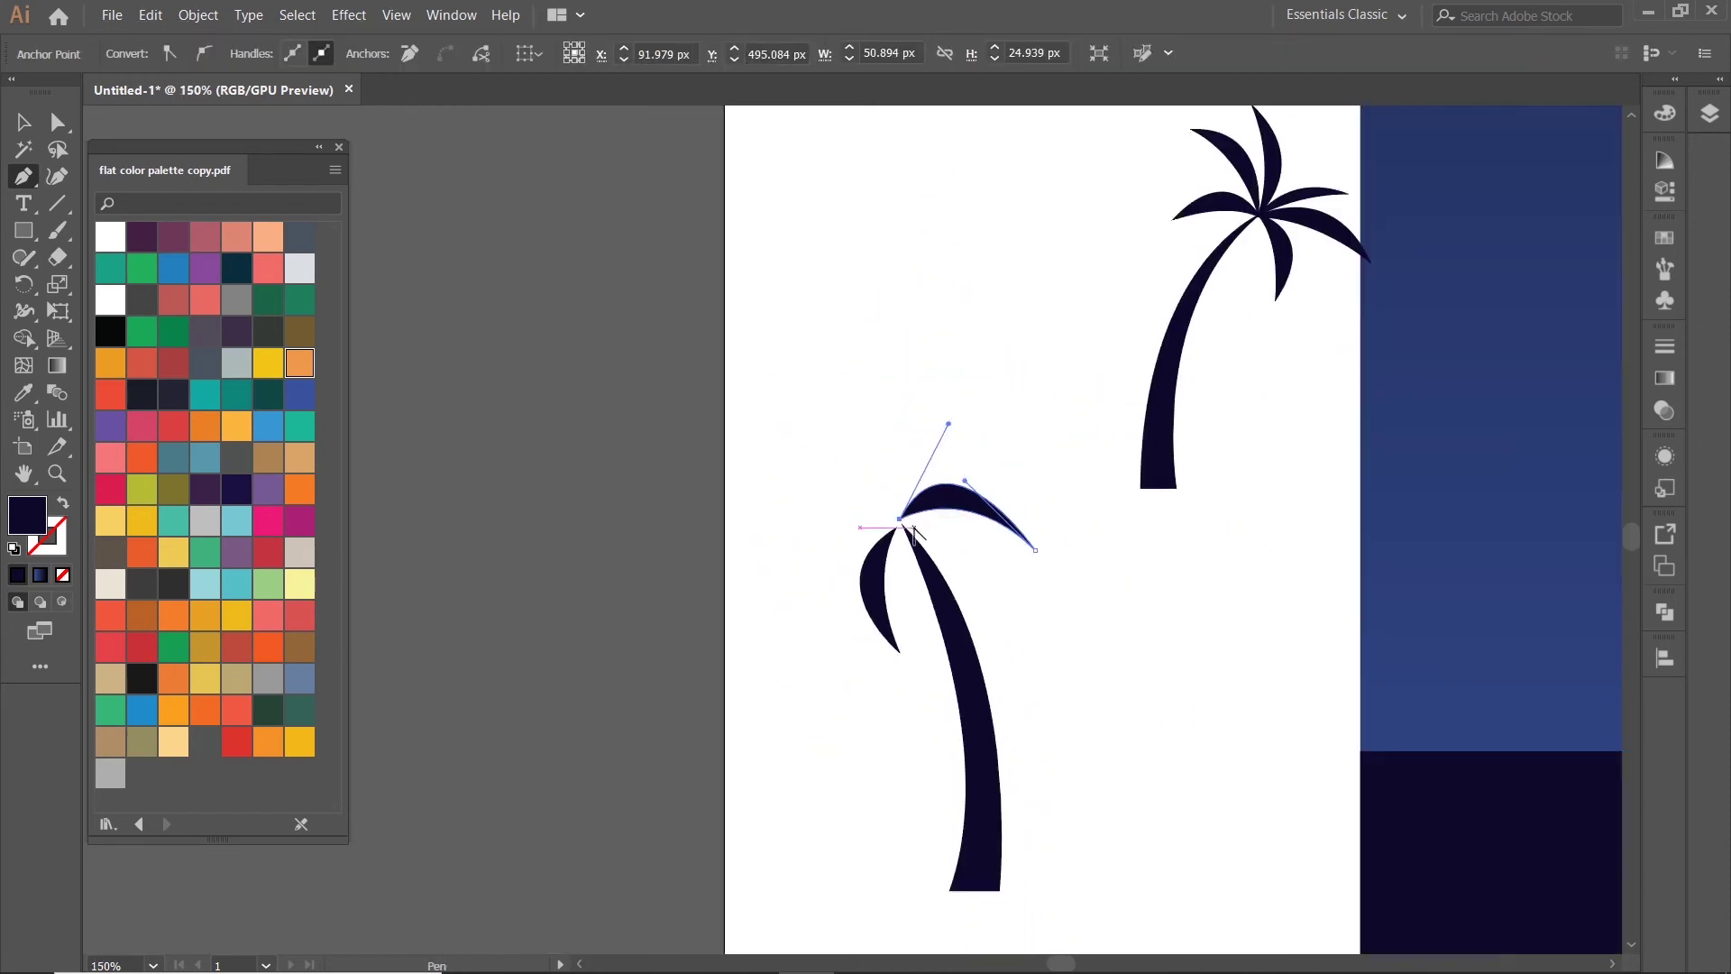
- Add an upward leaf and a left-reaching leaf from the crown centre, nudging the lower-left leaf
left_click_drag(876, 502, 937, 264)
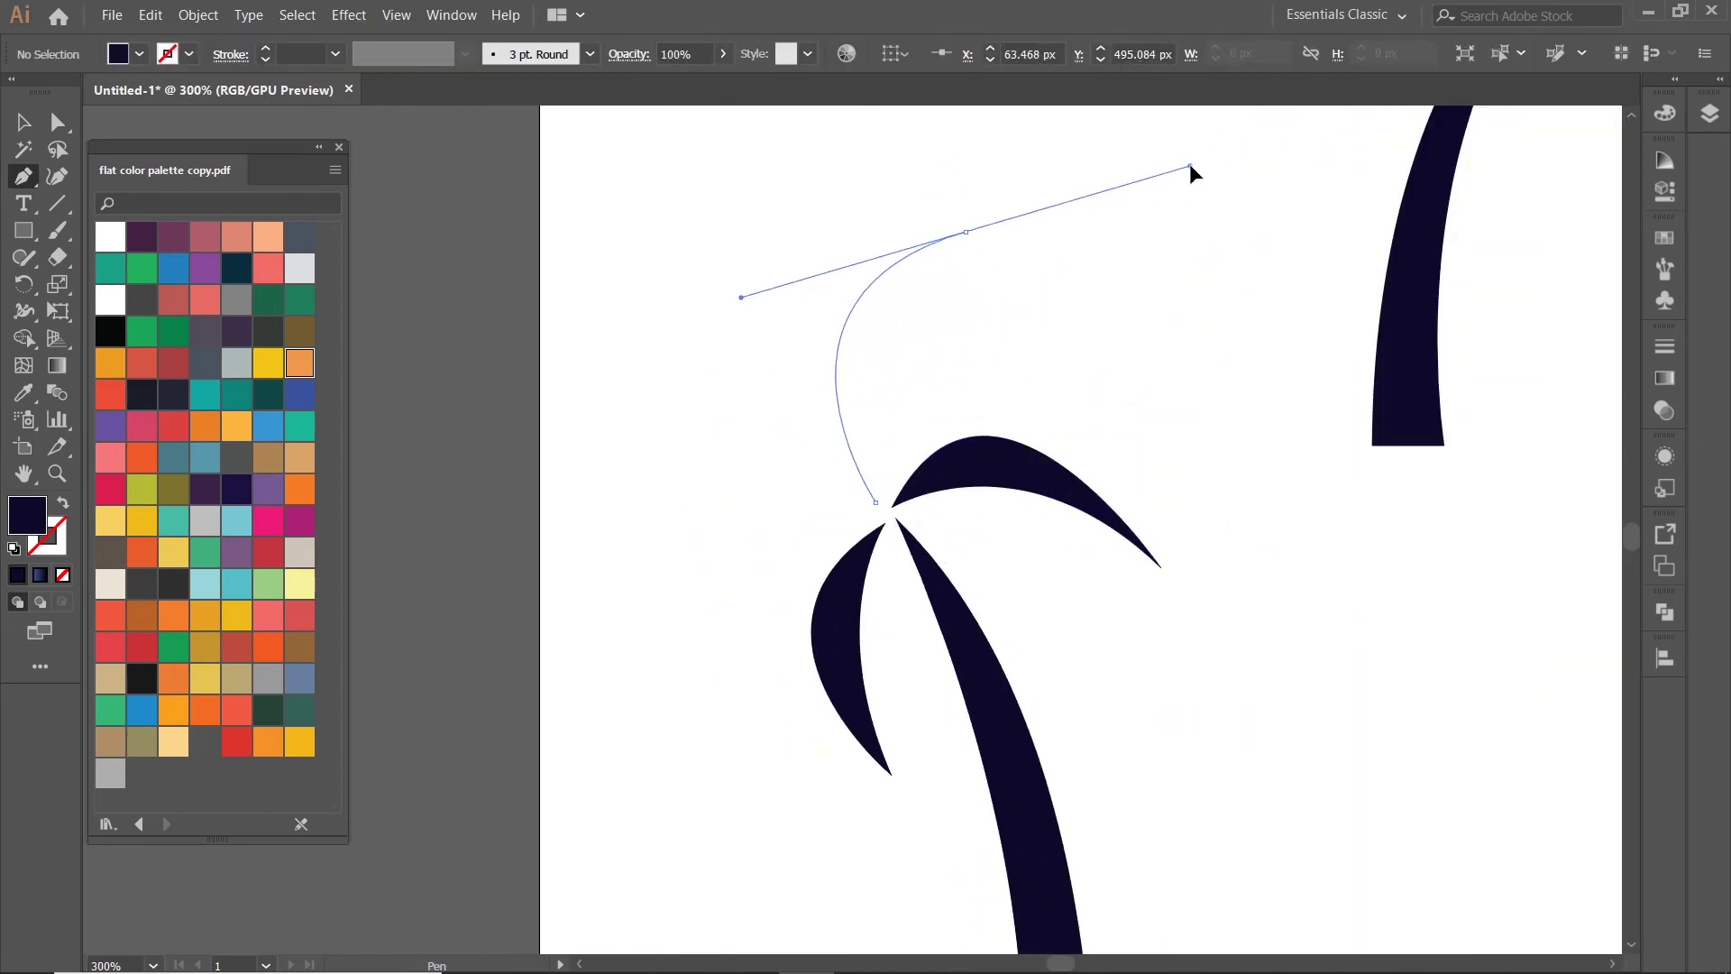
left_click(965, 232)
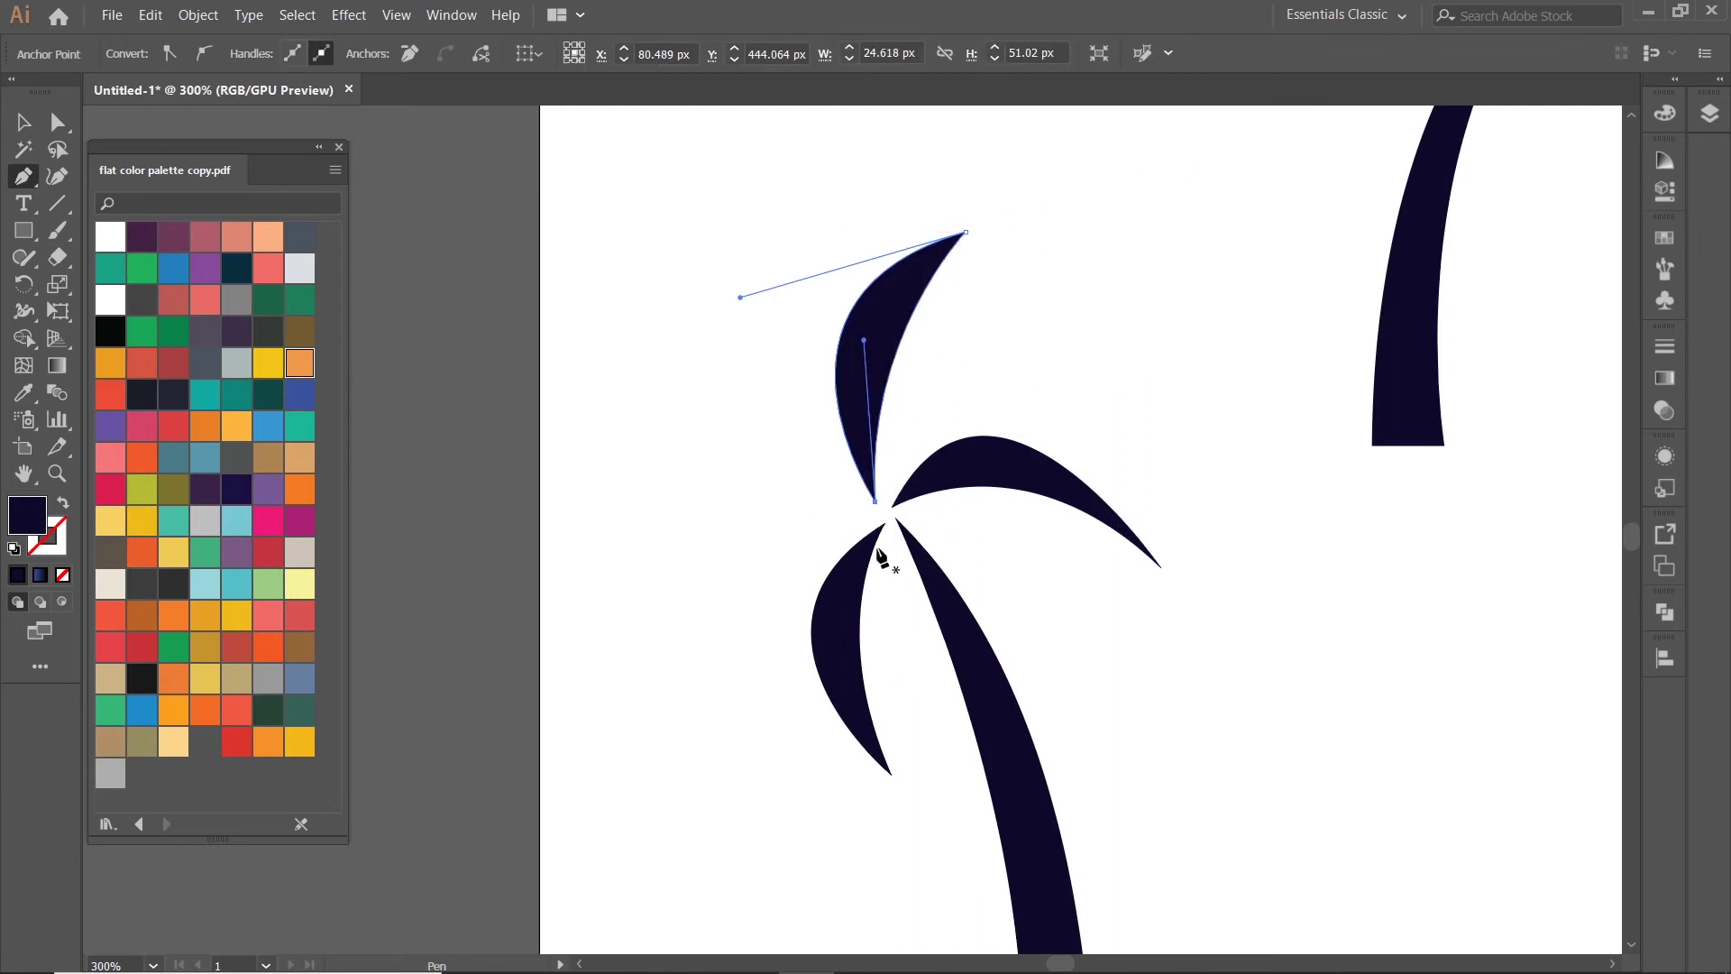
left_click(887, 506)
left_click_drag(649, 546, 583, 694)
left_click(649, 546)
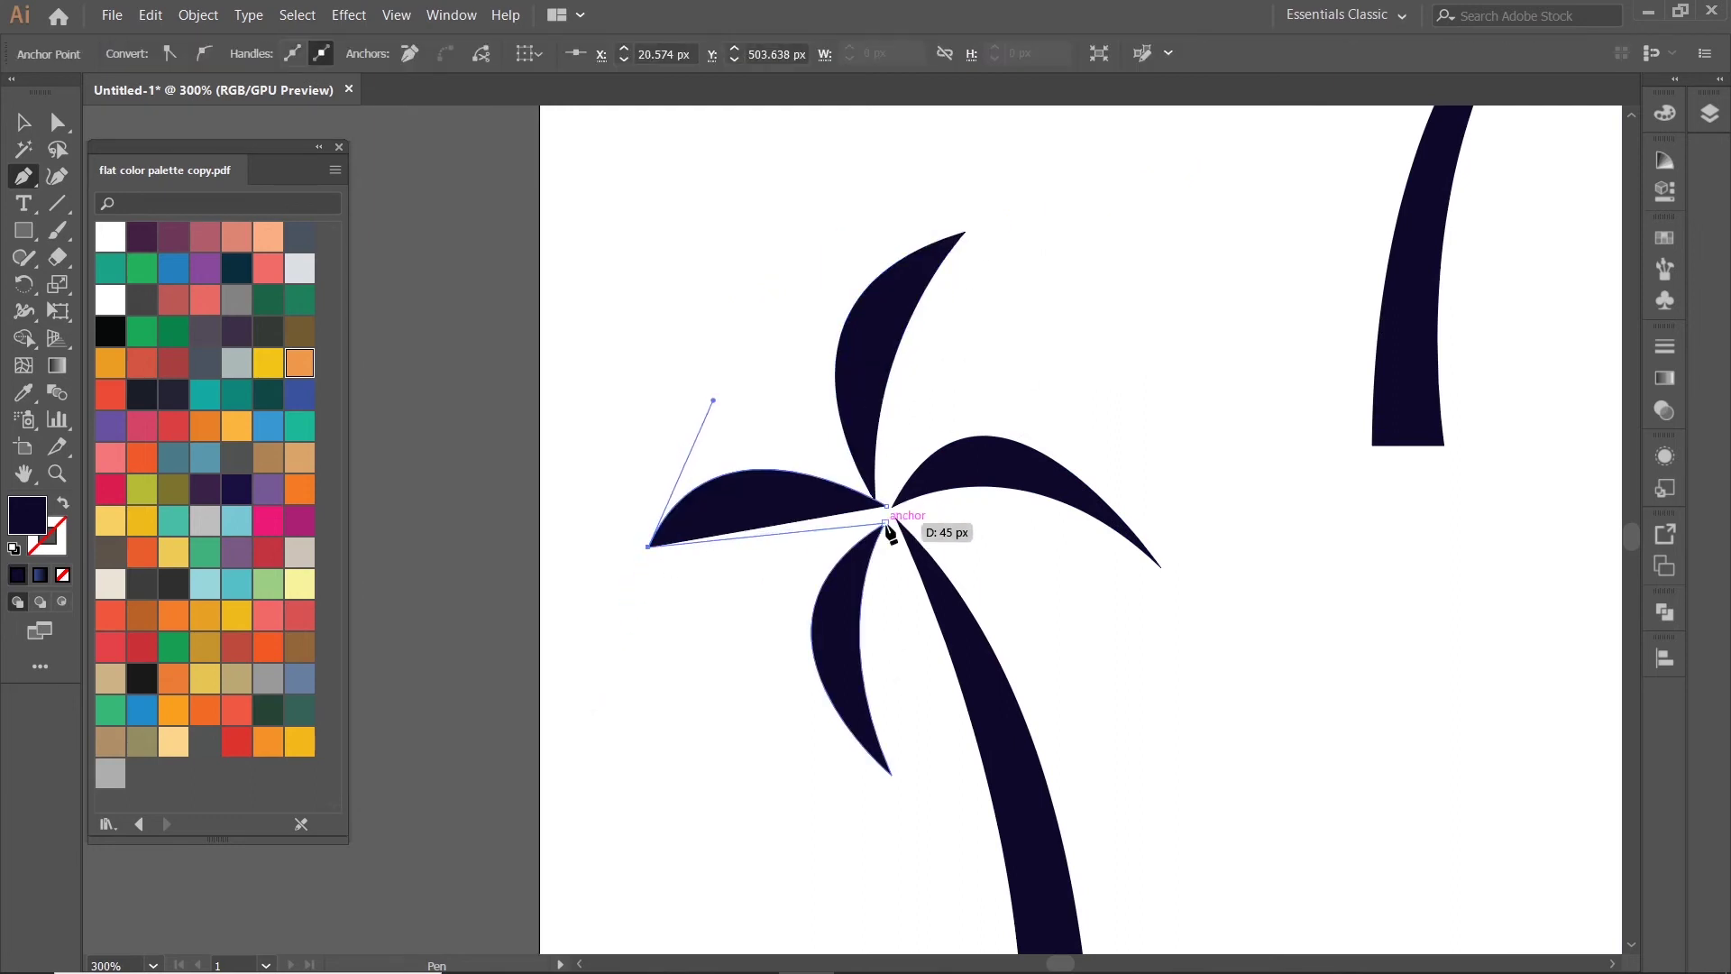
left_click_drag(891, 503, 966, 547)
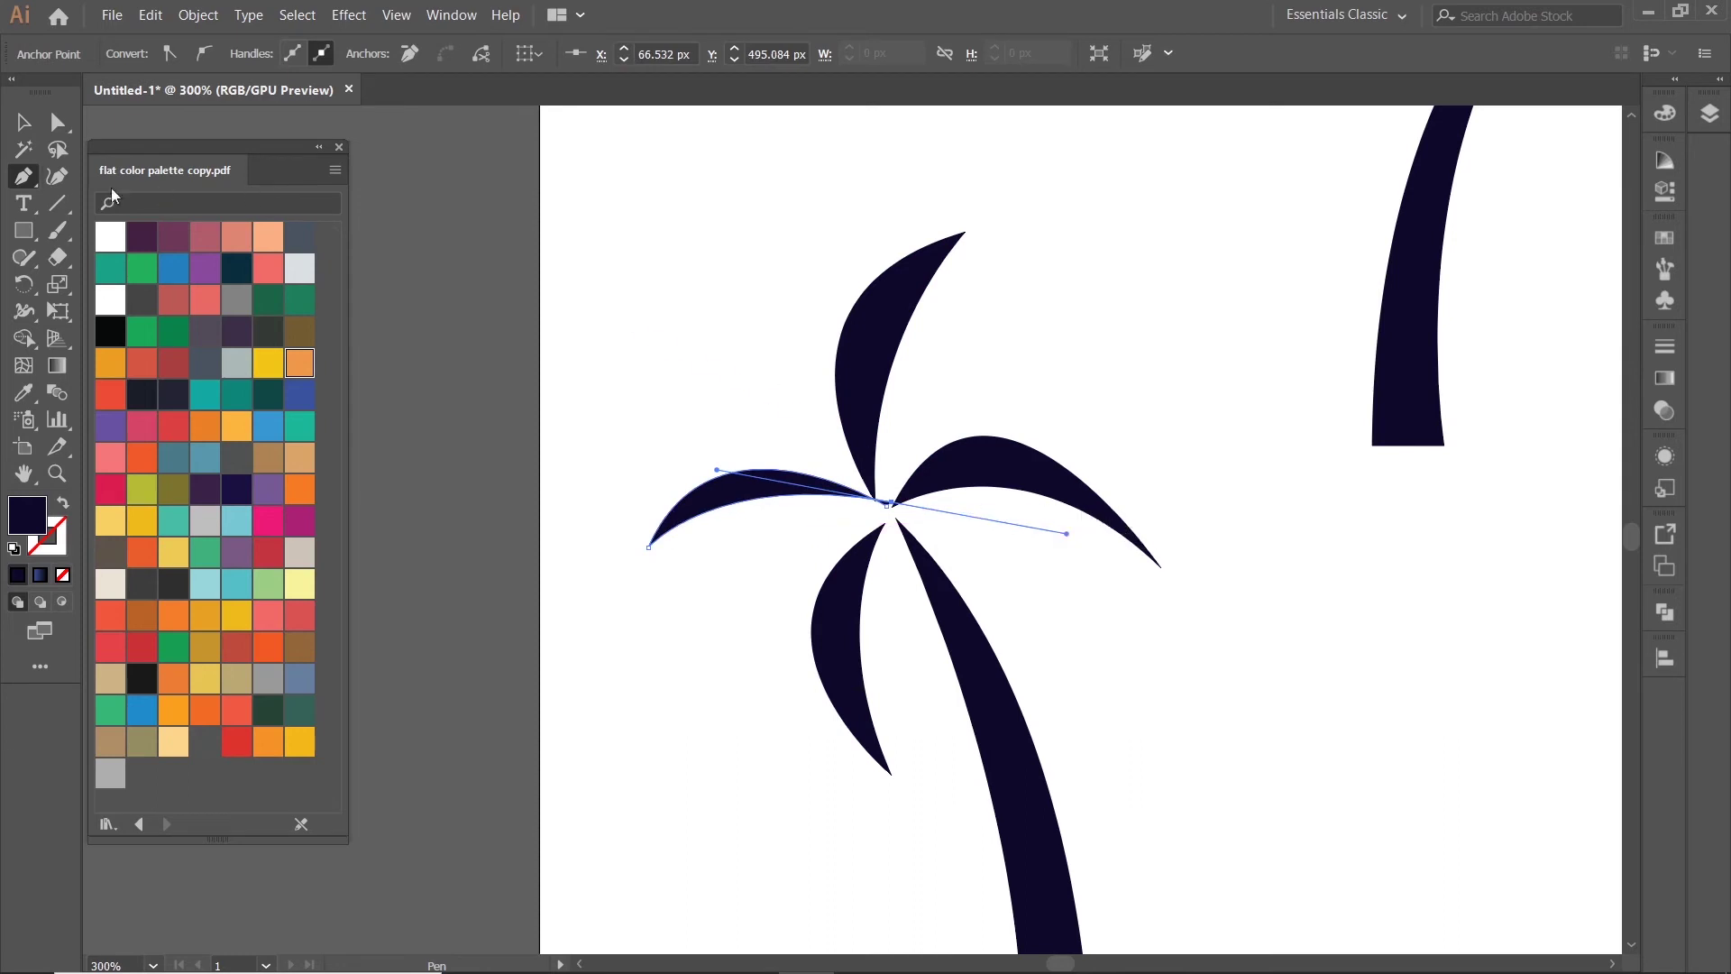
key("v")
scroll(902, 631, "up", 2)
left_click_drag(807, 577, 855, 581)
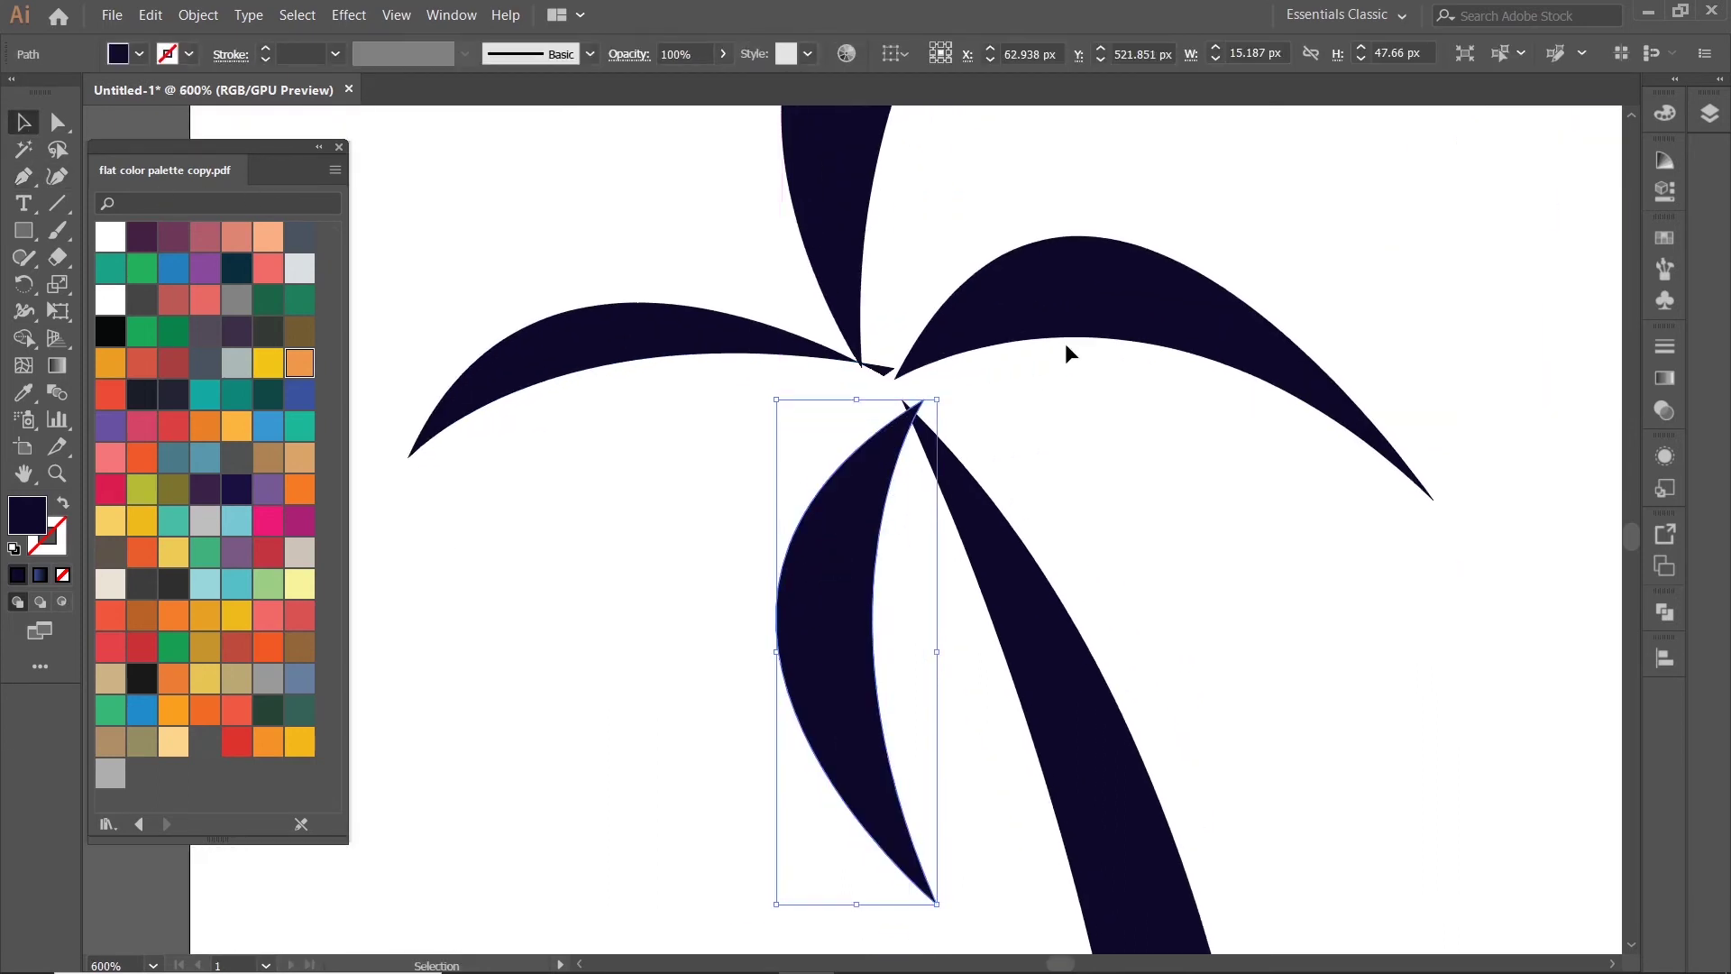
- Reposition the upper-right, top and left leaves, tilting the left leaf into its final place
left_click_drag(1064, 342, 1065, 388)
left_click_drag(861, 227, 896, 290)
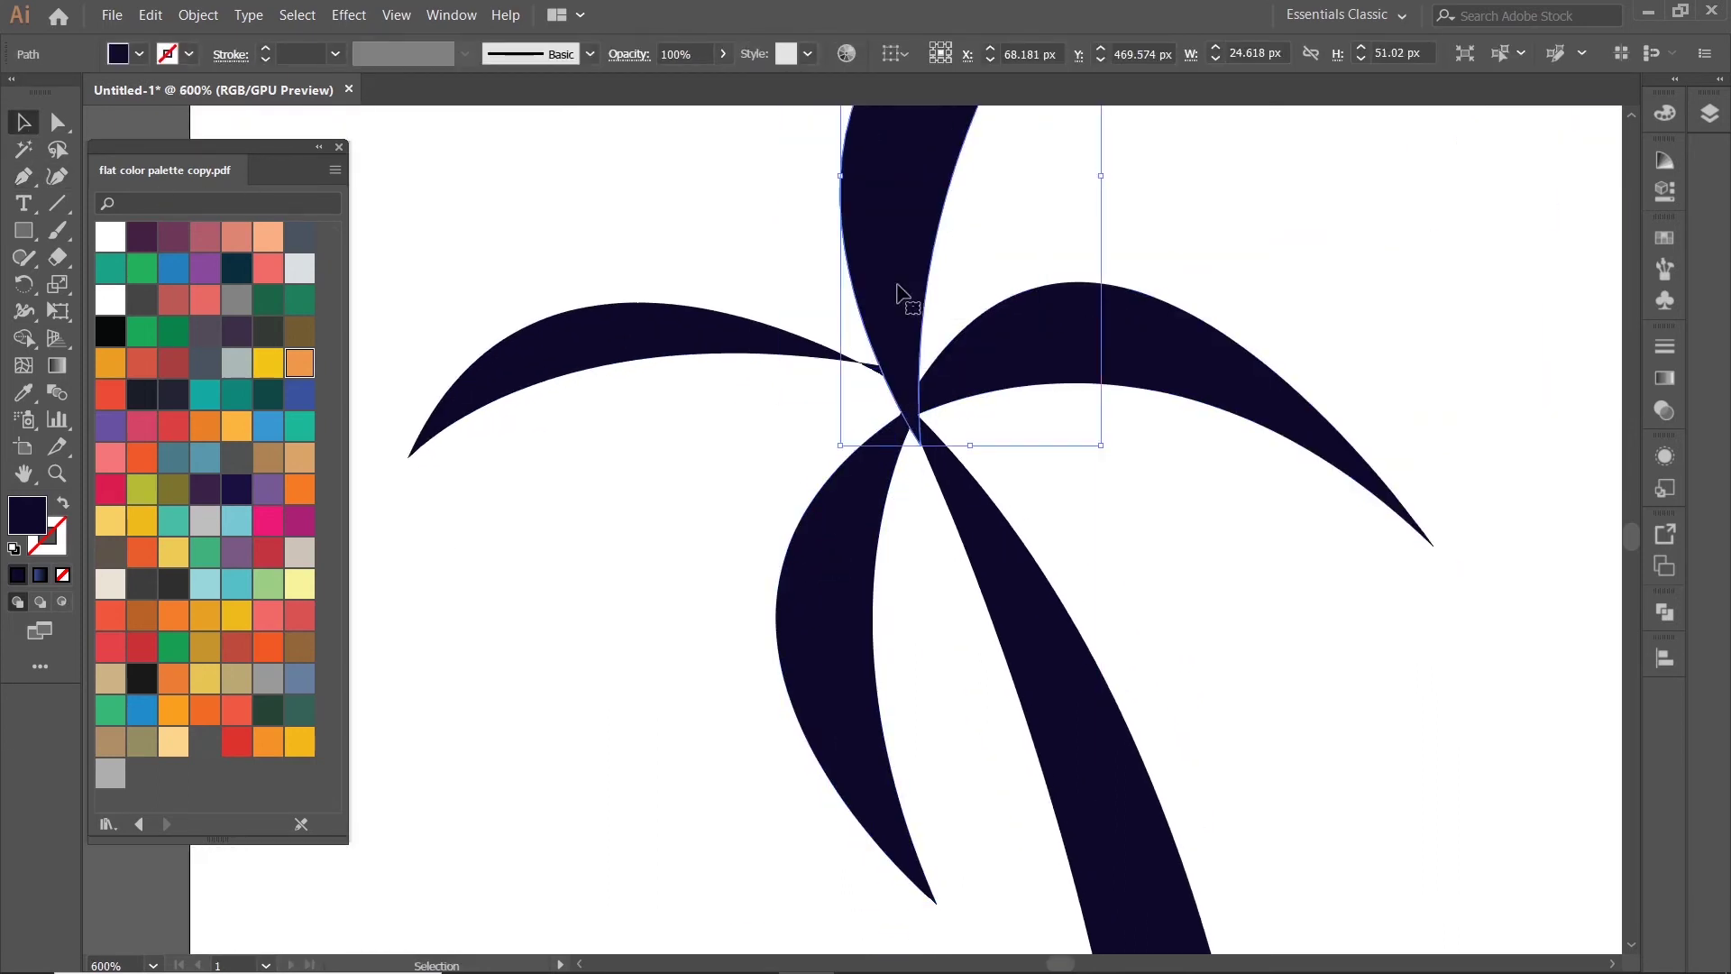
left_click_drag(738, 333, 768, 370)
key("ctrl+1")
scroll(780, 379, "up", 2)
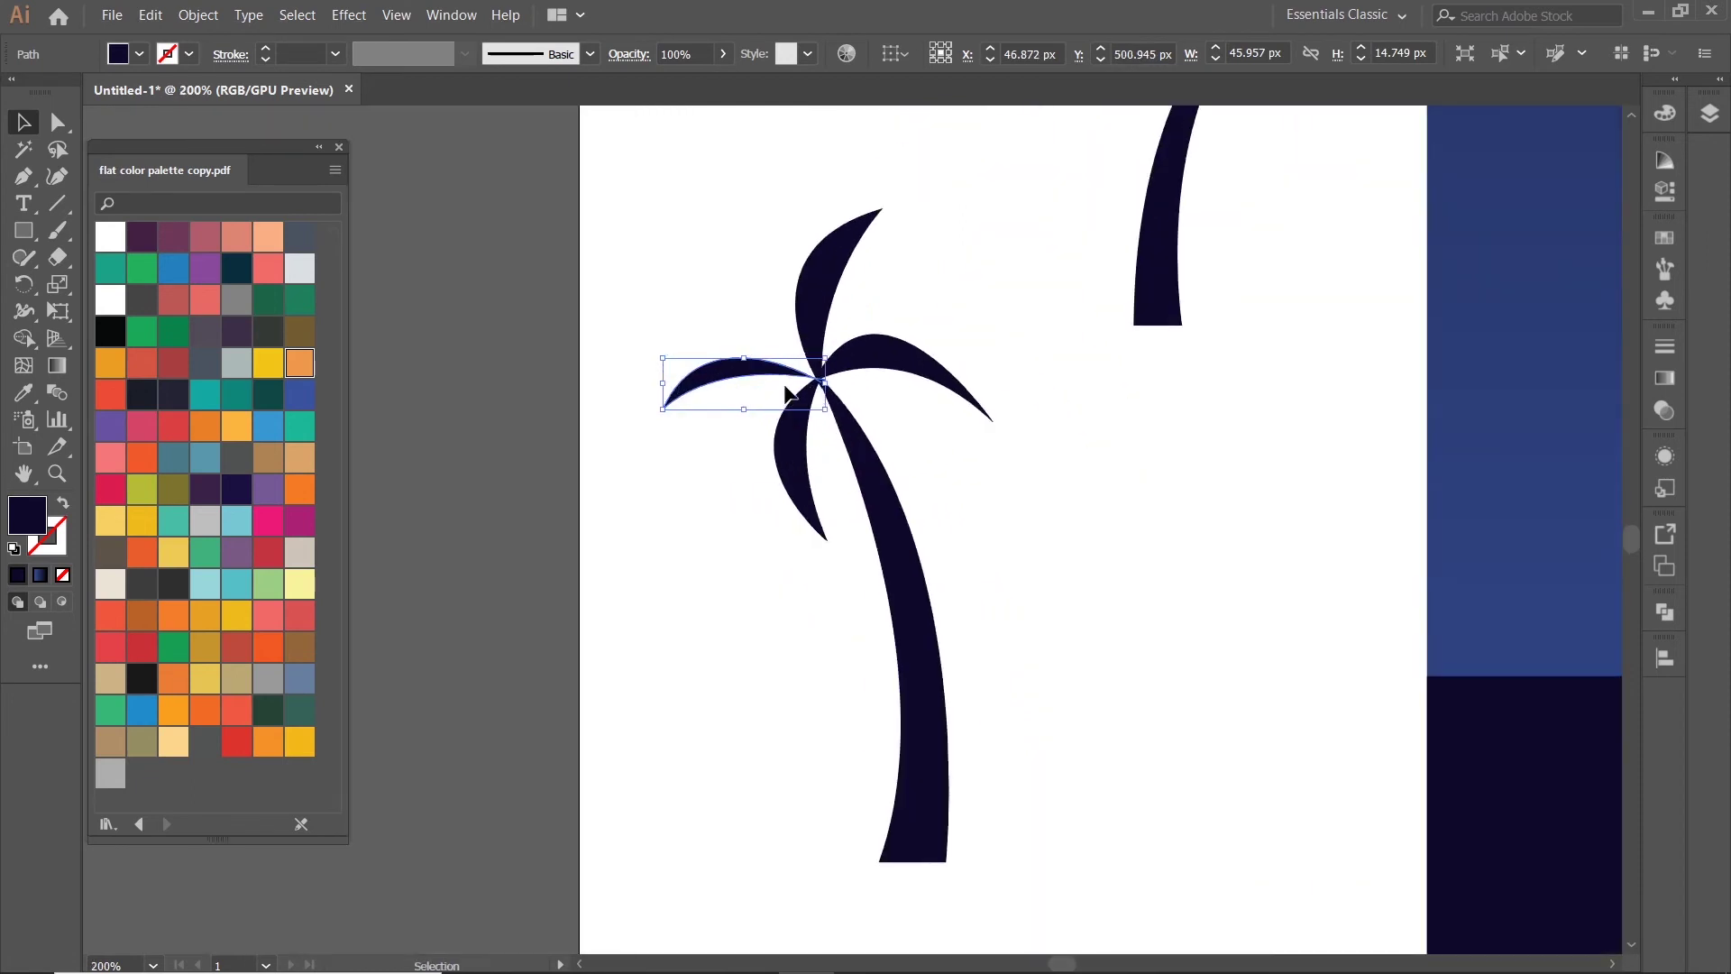
left_click(735, 366)
scroll(734, 365, "up", 2)
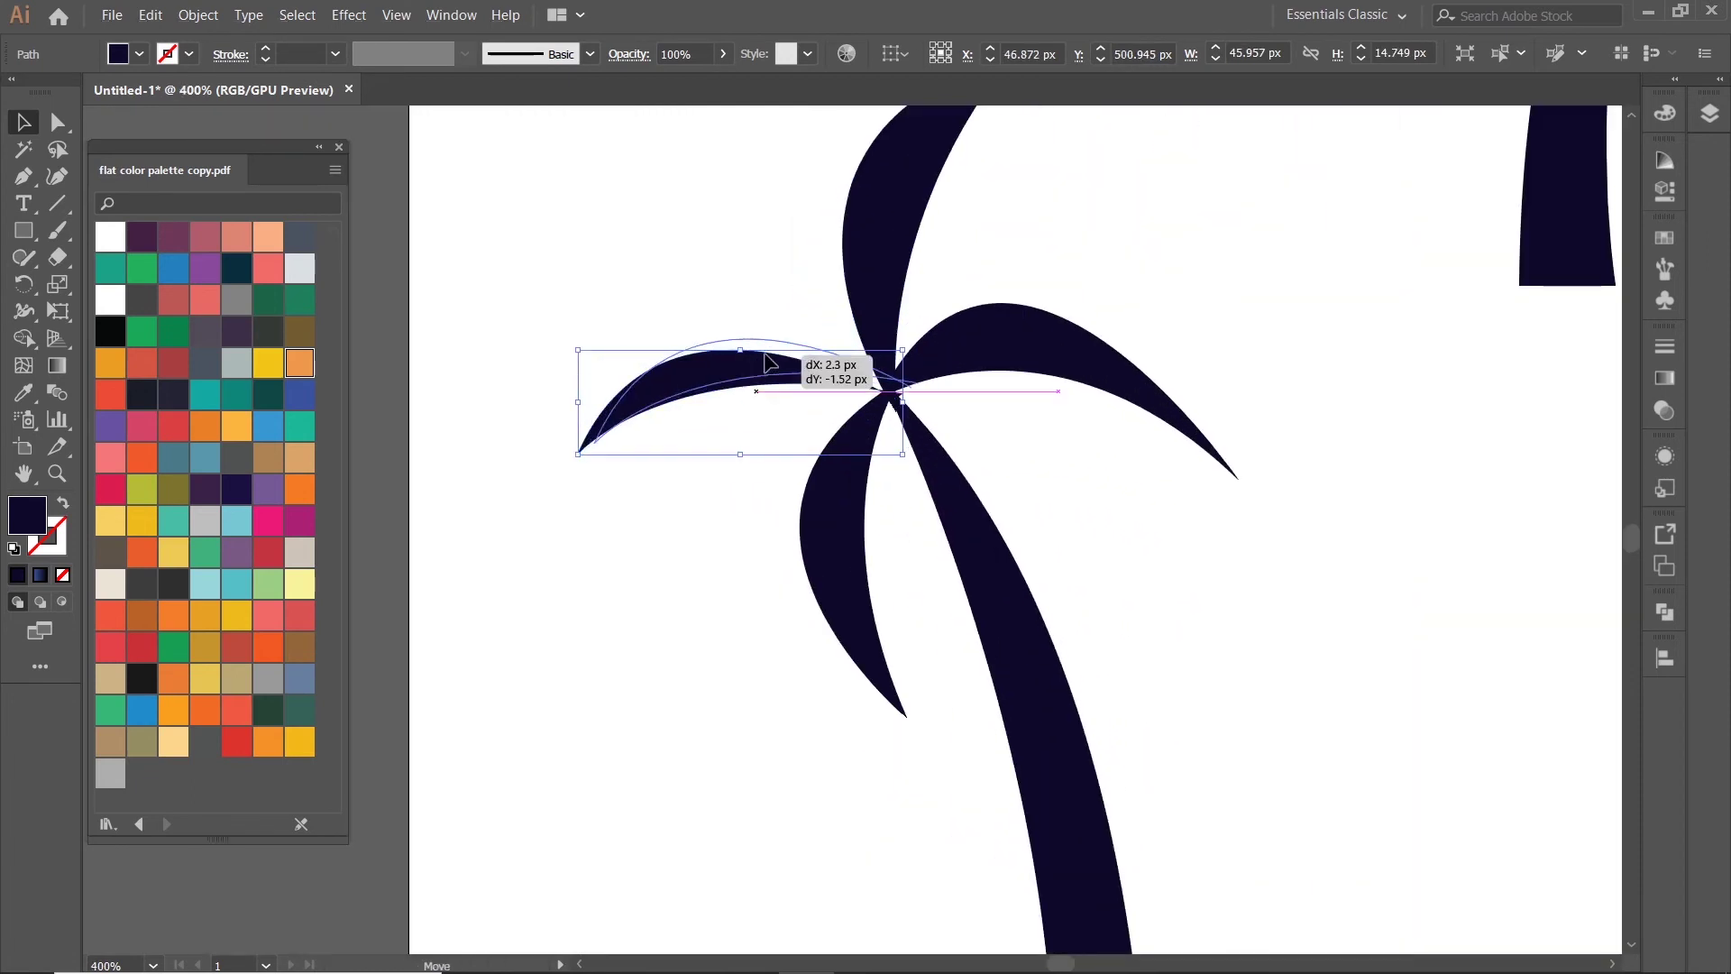
left_click_drag(575, 371, 571, 330)
left_click_drag(676, 375, 674, 364)
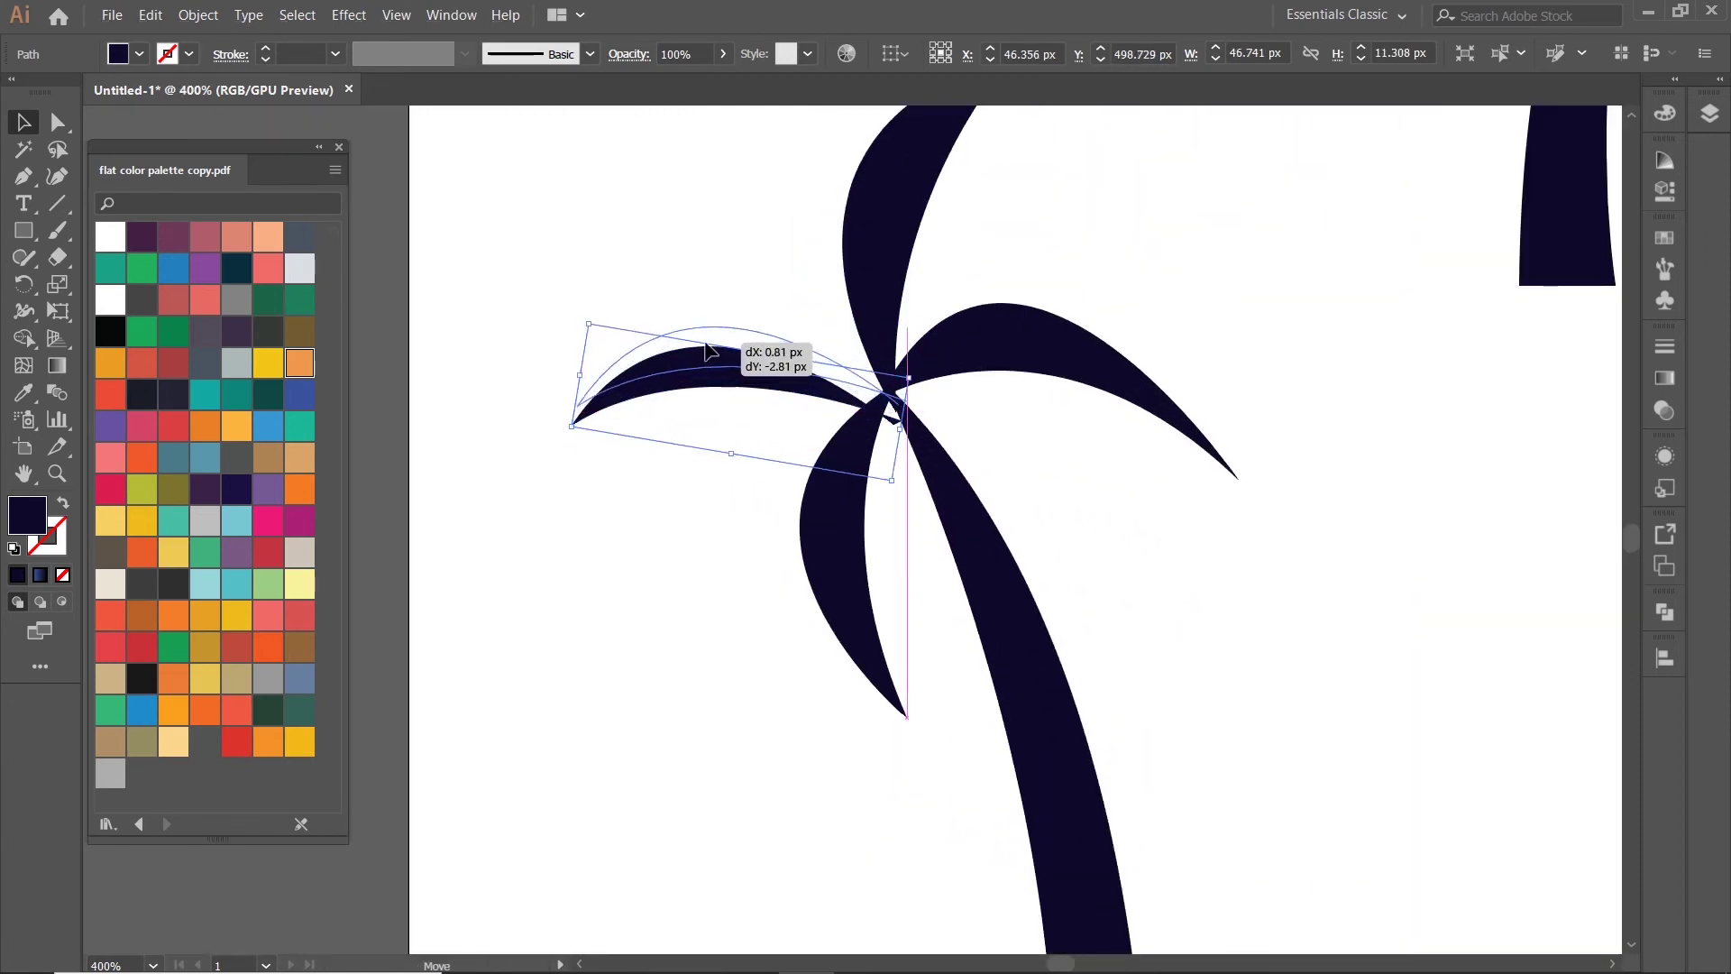
left_click_drag(588, 302, 588, 298)
left_click_drag(733, 359, 753, 328)
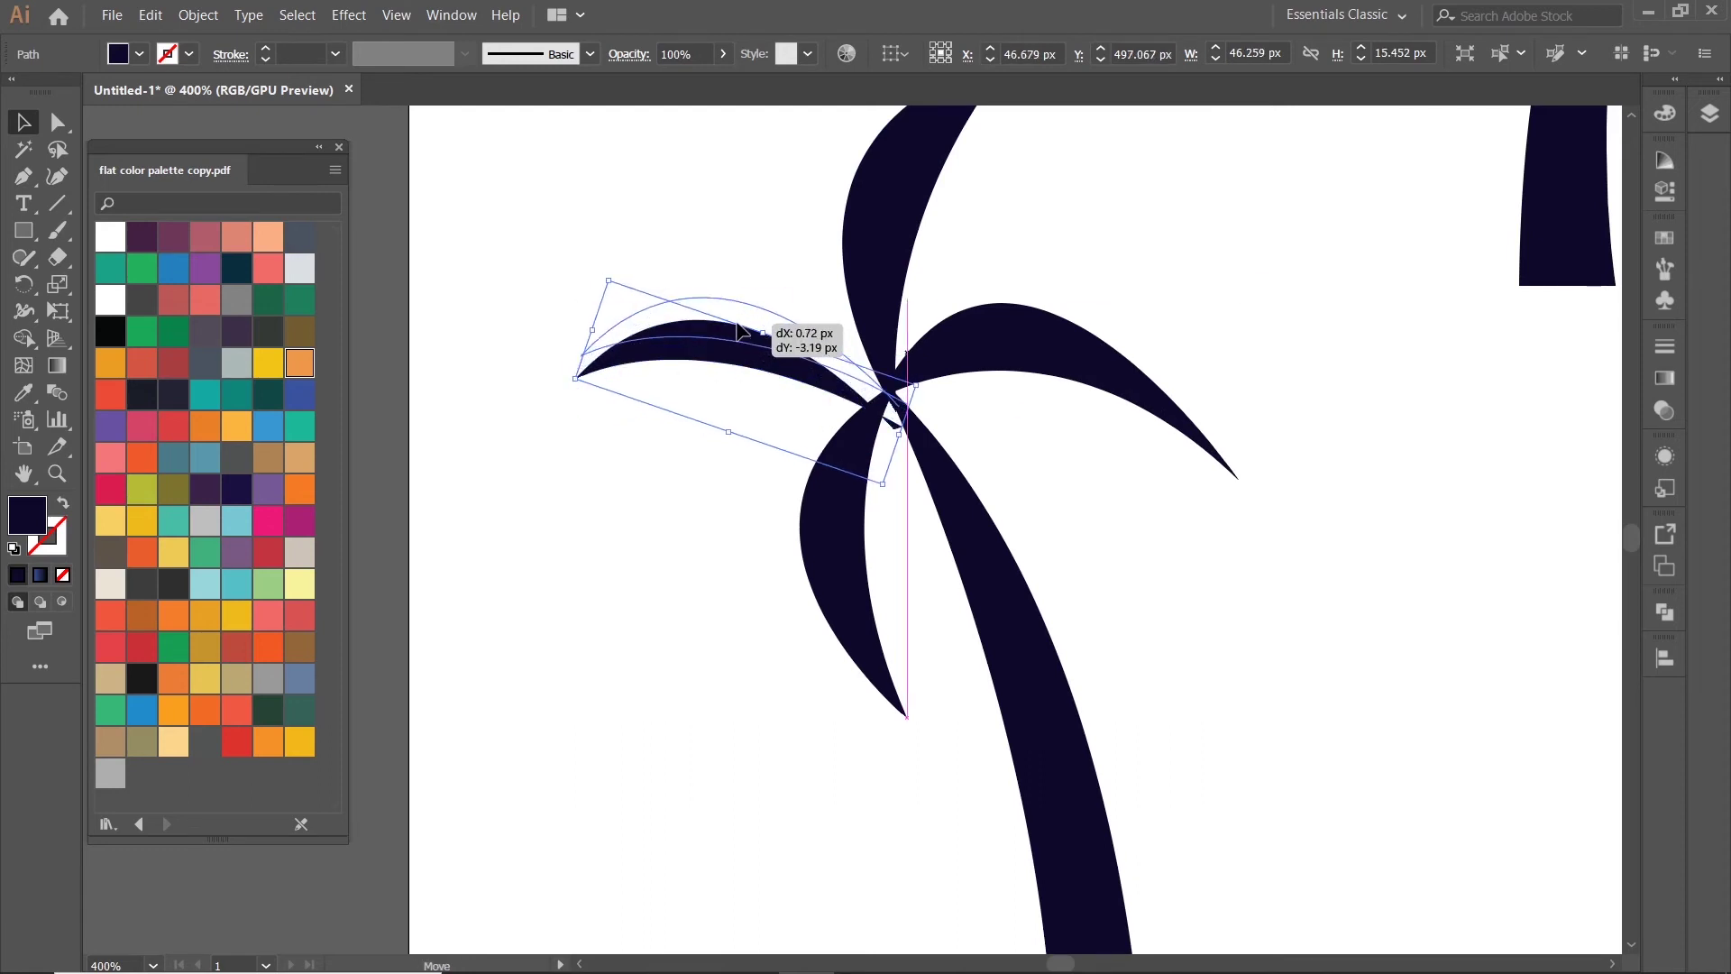
left_click(965, 230)
- Add a vertically reflected copy of the top leaf at the crown and tilt the vertical leaf
left_click(910, 225)
left_click_drag(911, 226, 527, 604)
right_click(530, 530)
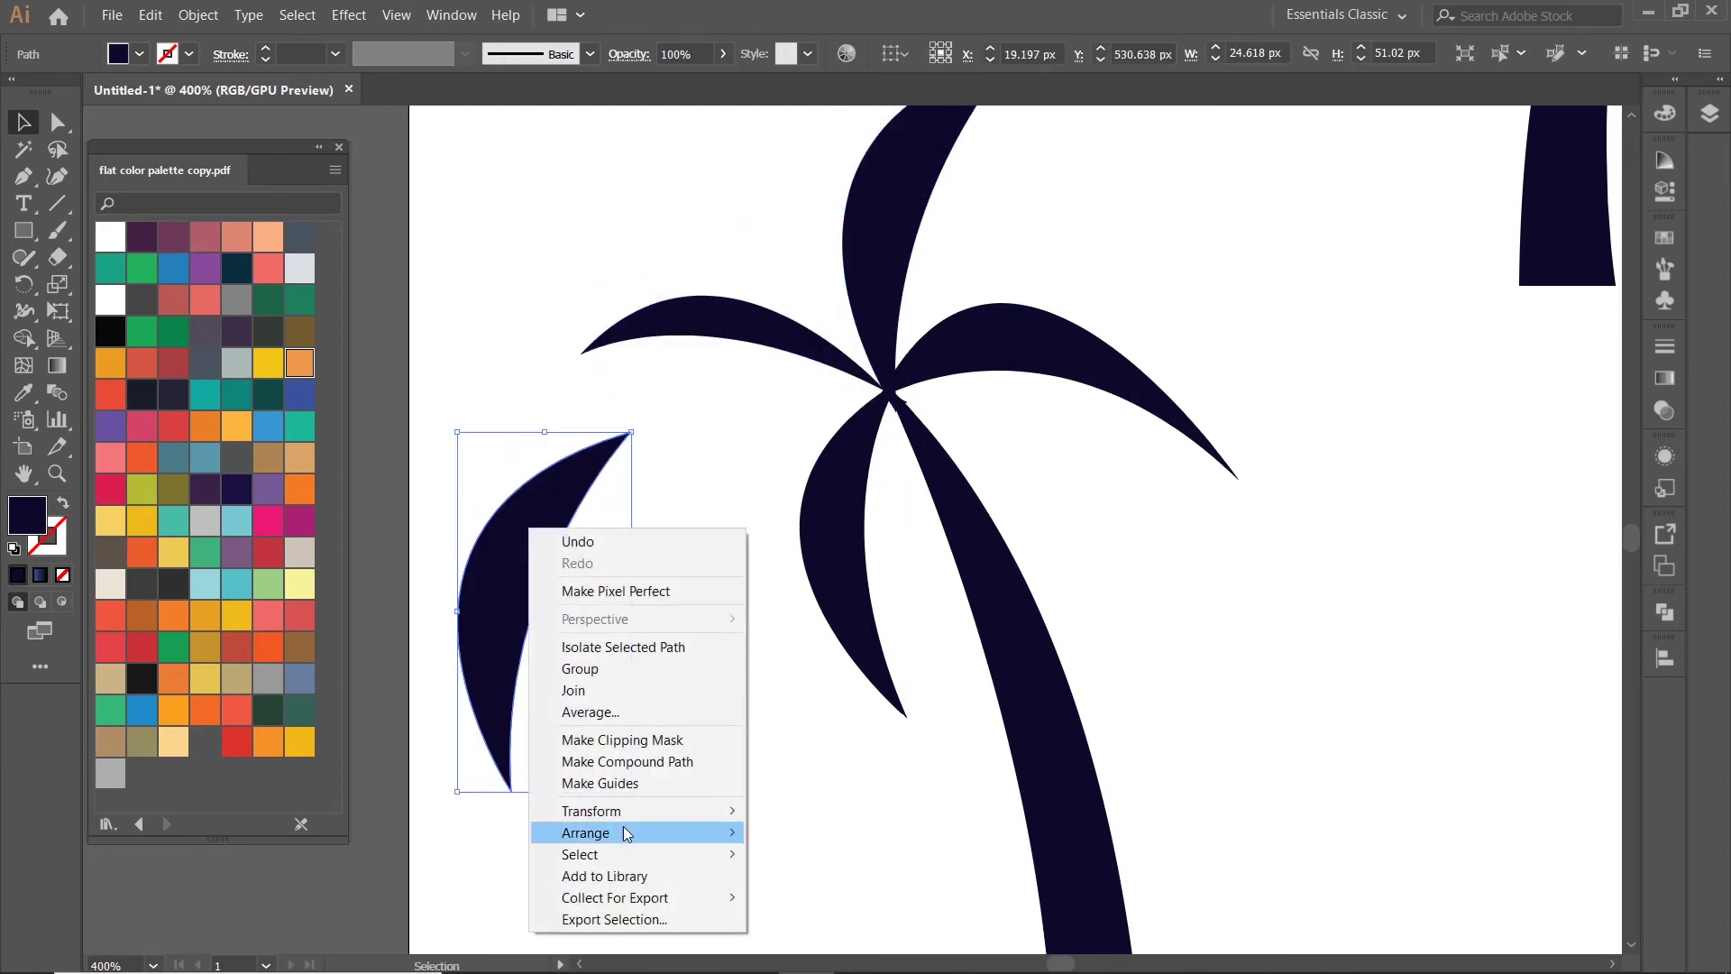
left_click(830, 711)
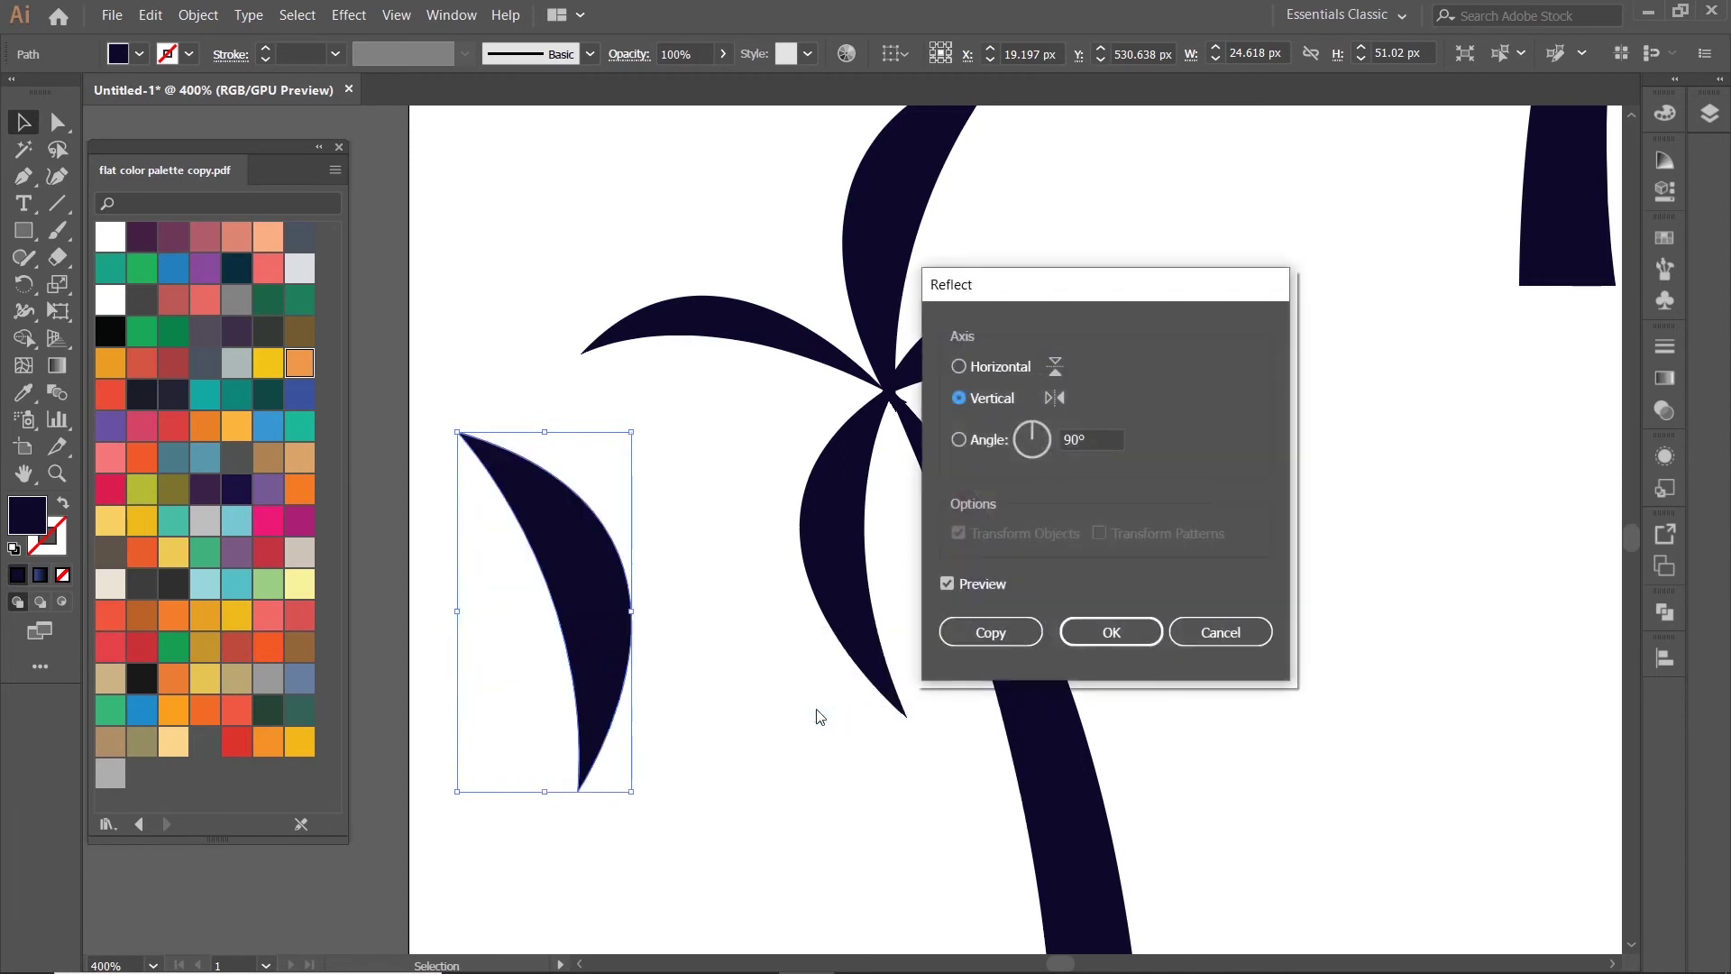
left_click(1112, 634)
left_click_drag(455, 424, 435, 538)
mouse_move(612, 498)
left_mouse_down()
mouse_move(699, 420)
mouse_move(764, 393)
left_mouse_up()
left_click(851, 604)
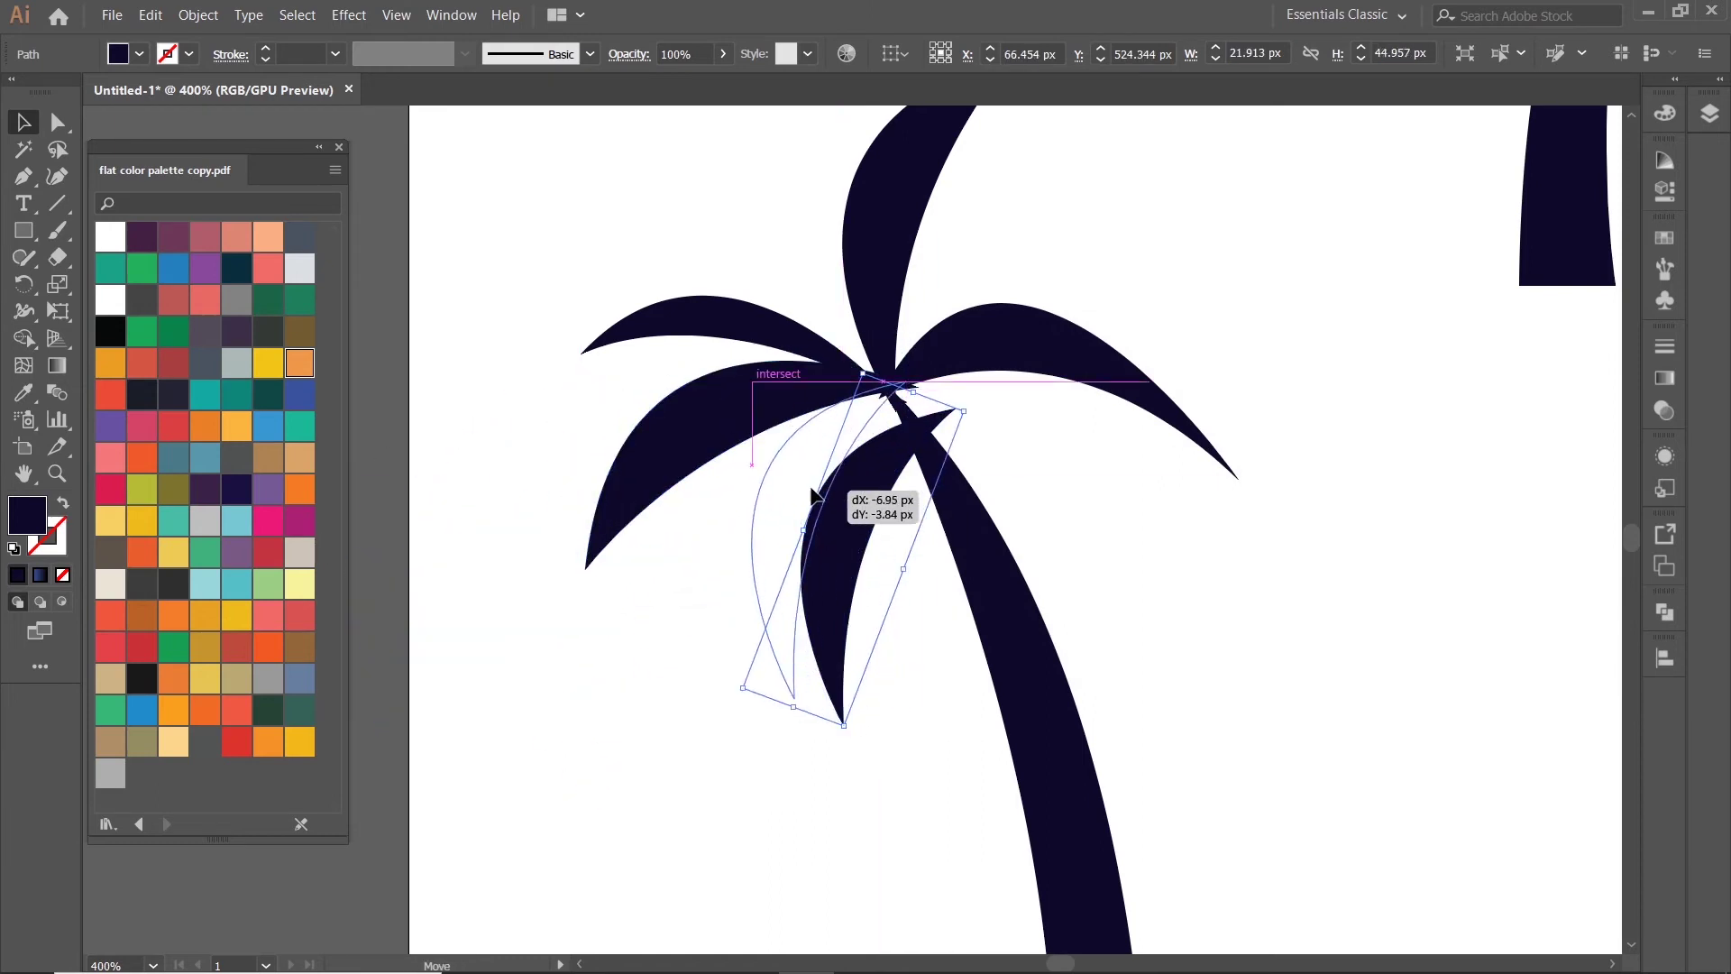
left_click_drag(913, 724, 842, 487)
- Move the lower palm's trunk down and right, then group its crown leaves
left_click(1068, 485)
scroll(1067, 485, "down", 5)
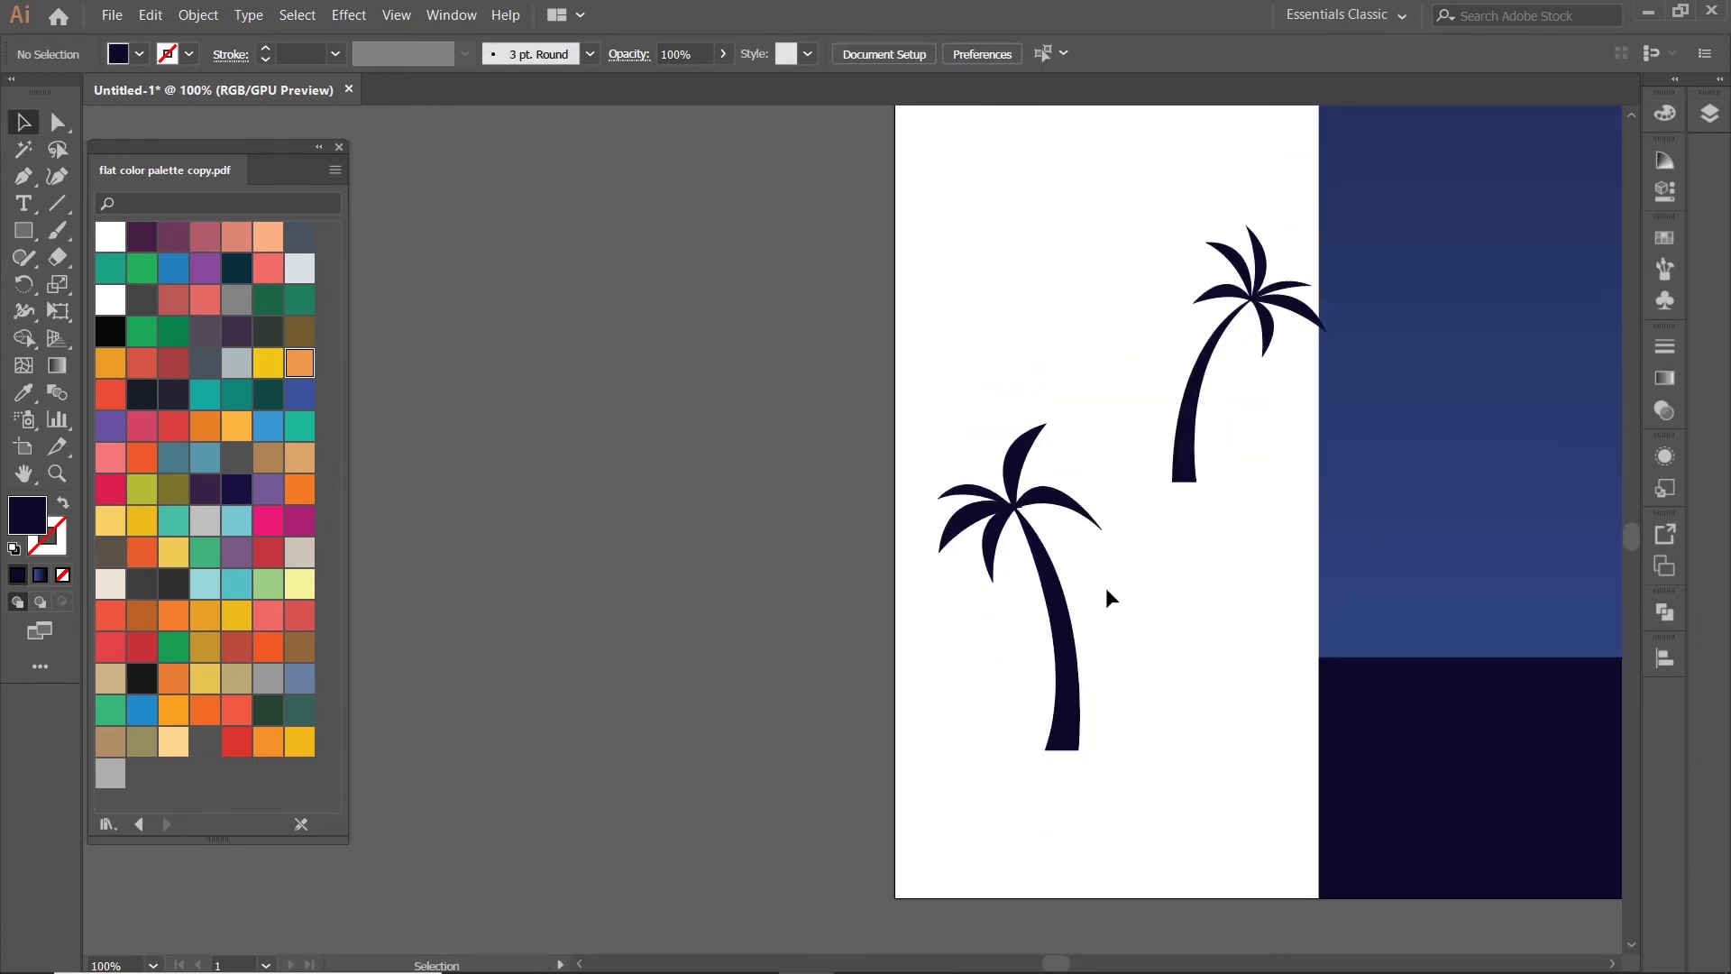
scroll(1105, 587, "up", 3)
left_click_drag(842, 468, 892, 633)
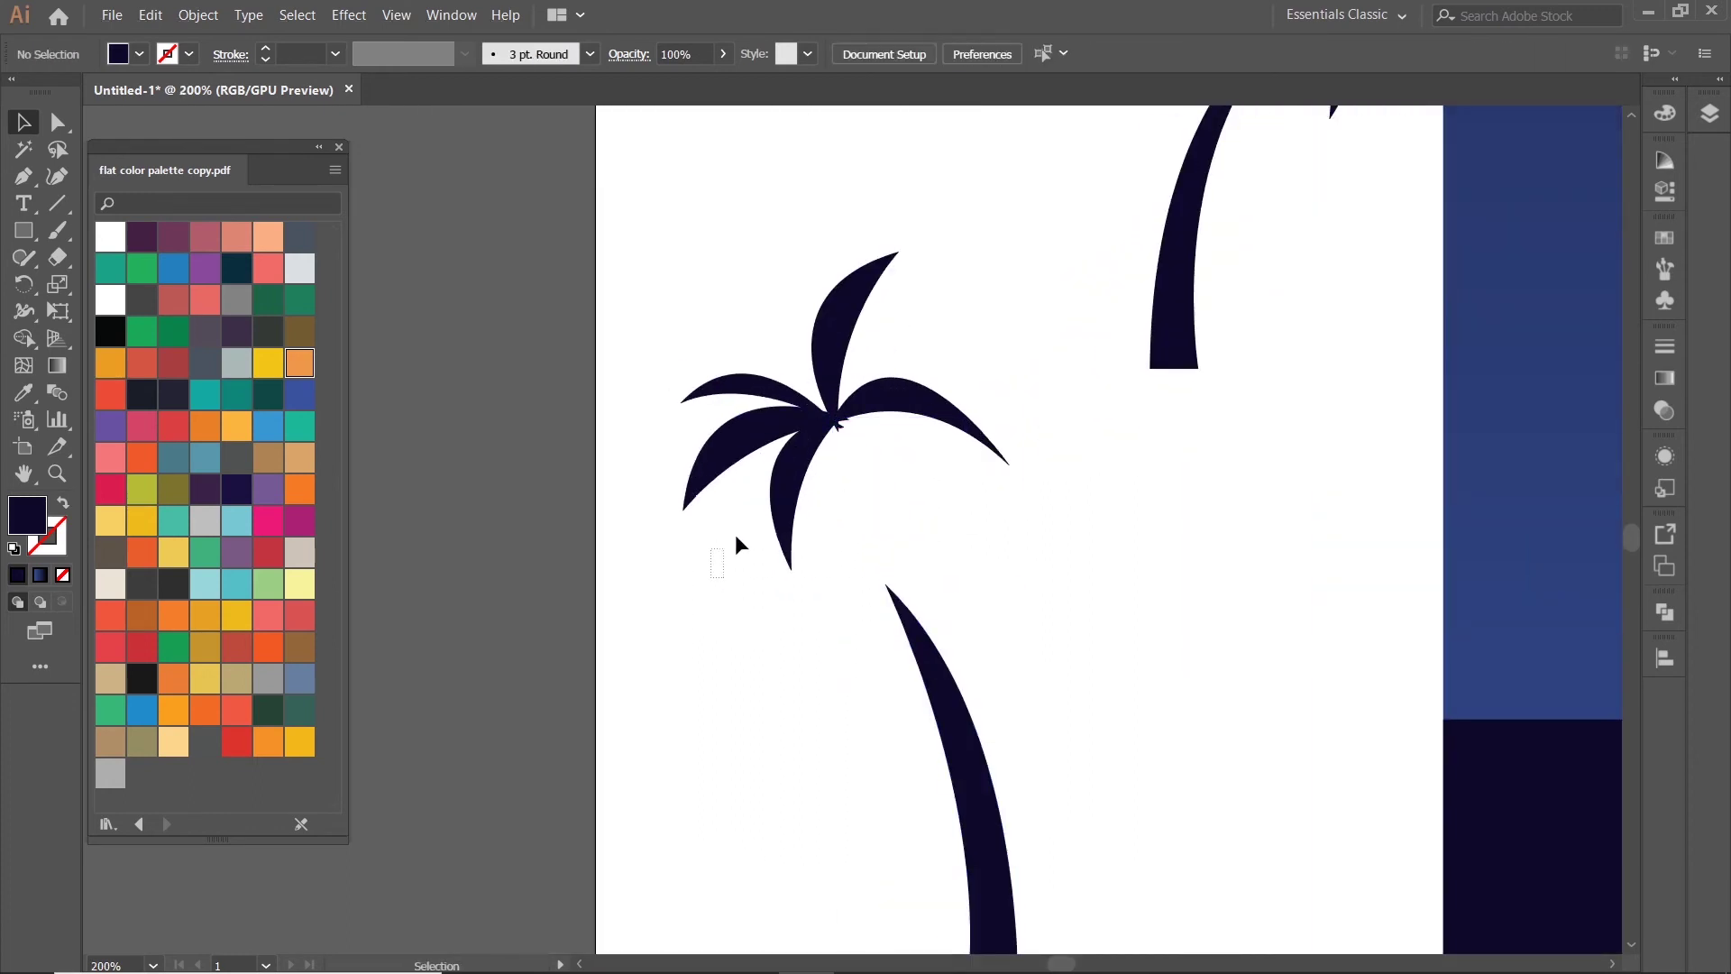
left_click_drag(734, 534, 851, 389)
right_click(852, 389)
left_click(938, 507)
- Enlarge the lower palm's leaf group, set it on the trunk, and reposition the palm
scroll(1089, 550, "down", 2)
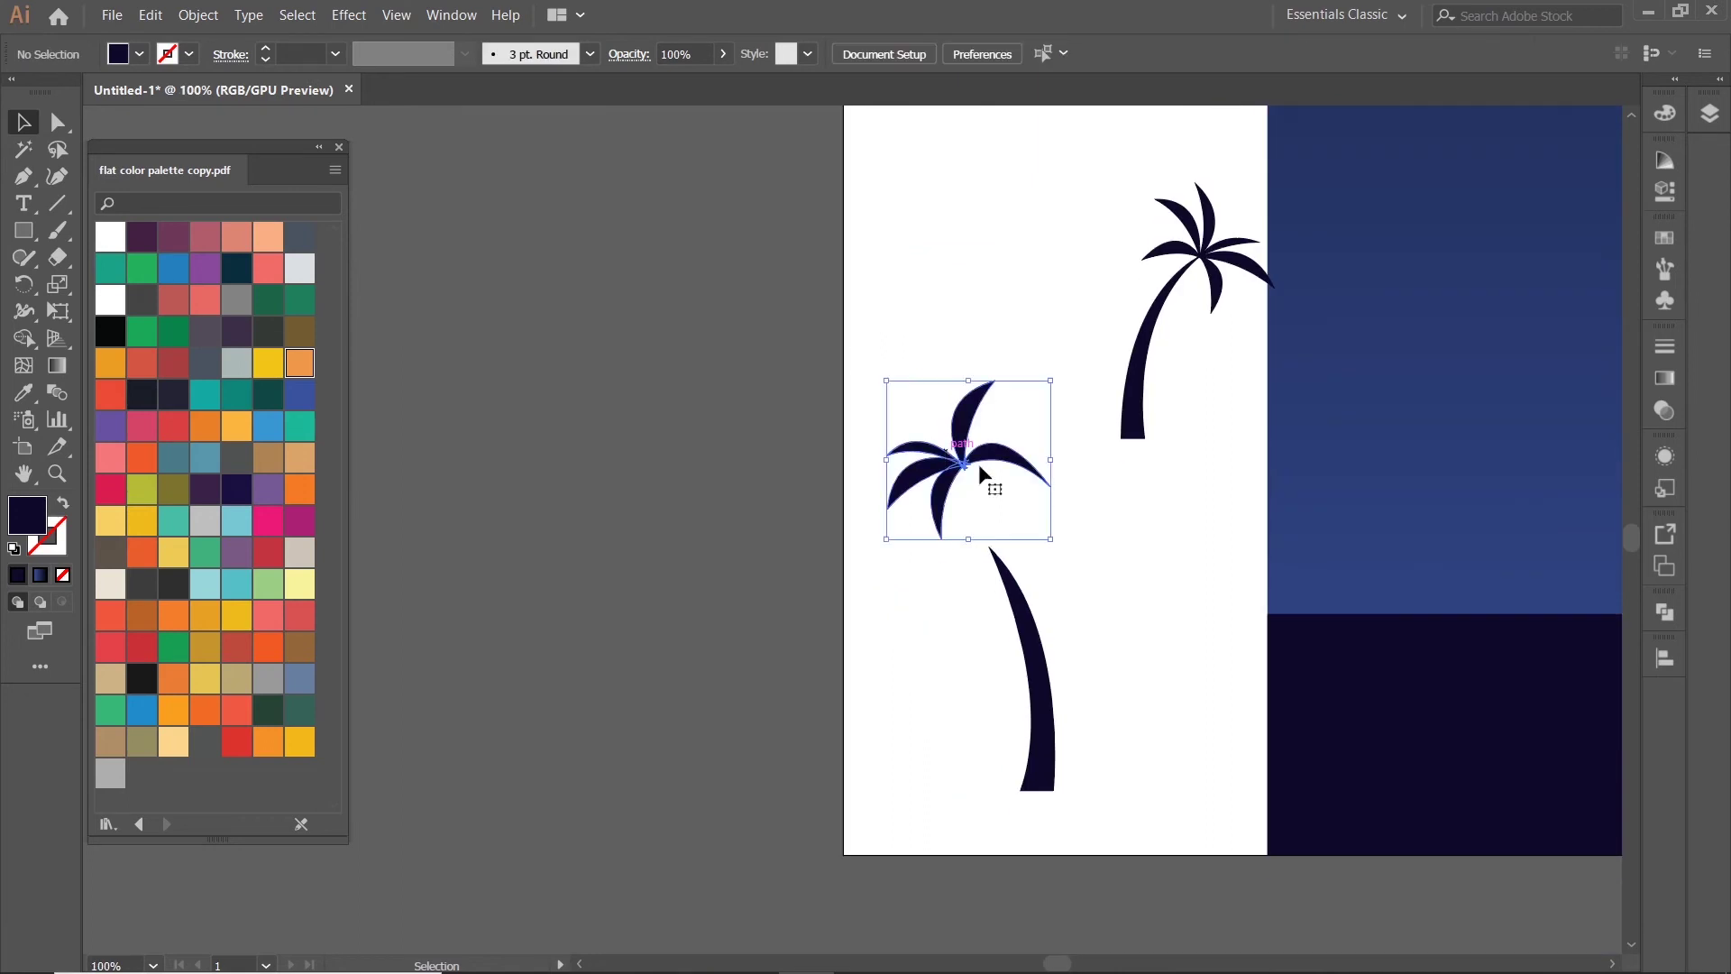
mouse_move(1051, 533)
left_mouse_down()
mouse_move(1079, 567)
mouse_move(1060, 596)
left_mouse_up()
scroll(866, 586, "right", 3)
scroll(865, 586, "up", 2)
left_click(865, 586)
mouse_move(865, 586)
left_mouse_down()
mouse_move(882, 595)
mouse_move(819, 538)
left_mouse_up()
scroll(857, 572, "up", 2)
scroll(948, 505, "down", 3)
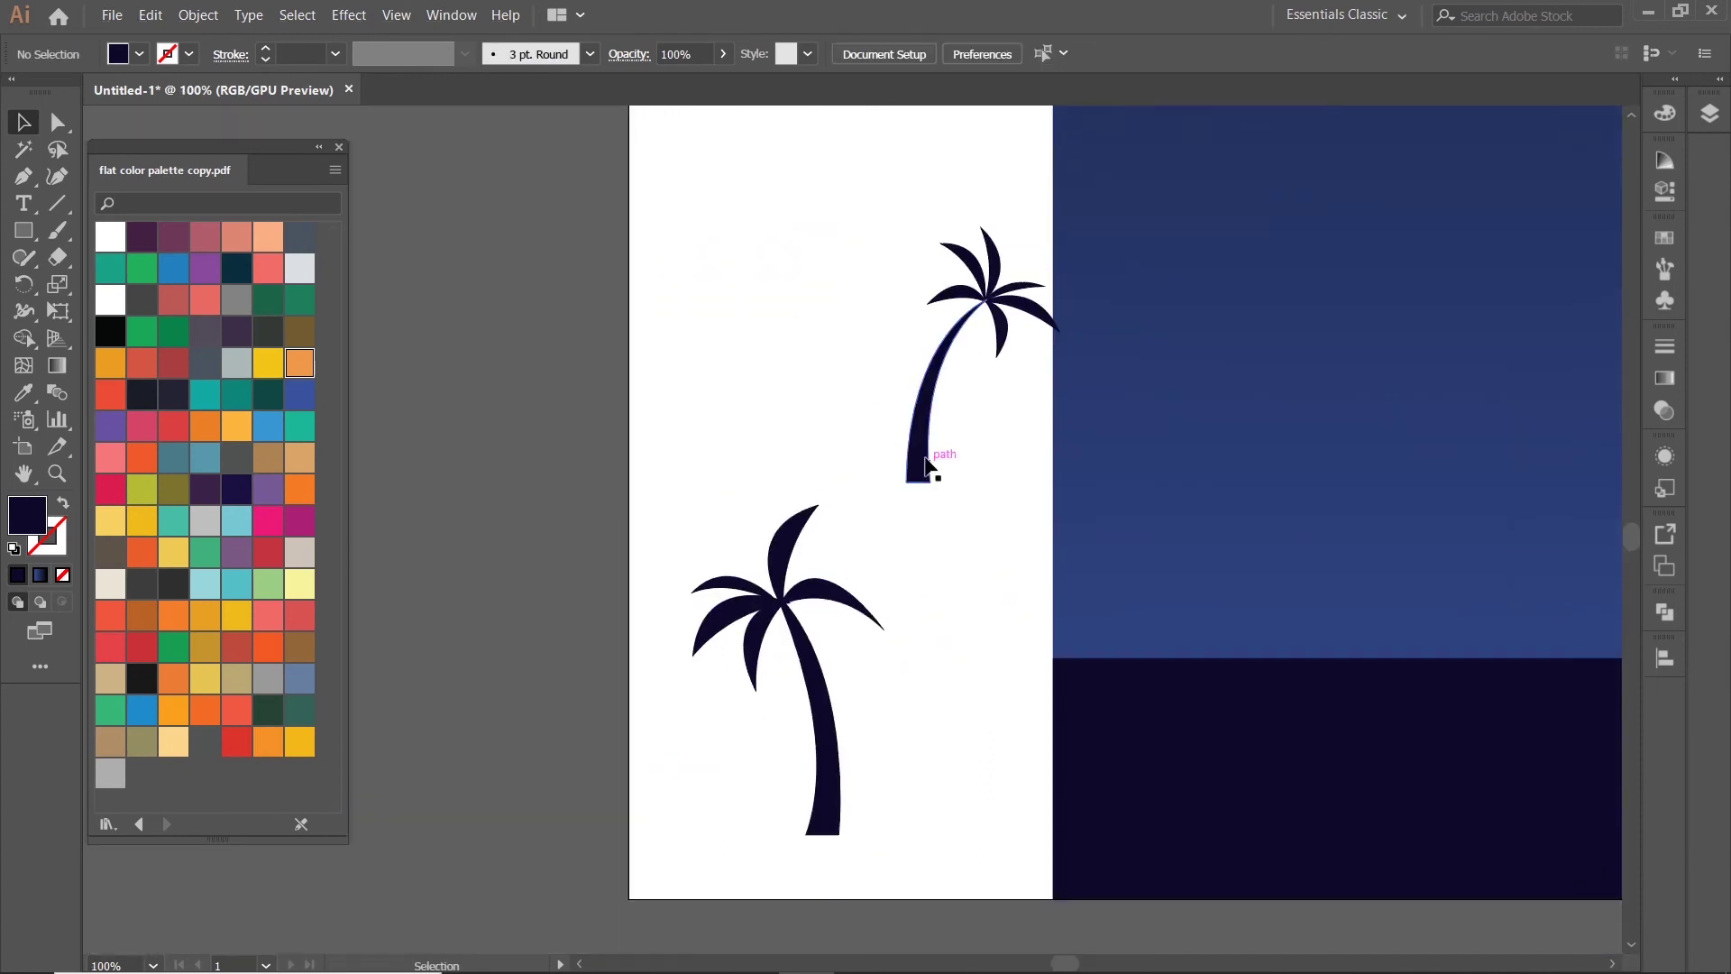
mouse_move(919, 420)
left_mouse_down()
mouse_move(902, 375)
mouse_move(926, 467)
left_mouse_up()
right_click(902, 375)
left_click(969, 533)
- Group the upper palm's leaves, scale them up and place them on the trunk top
left_click(882, 182)
left_click_drag(883, 189, 990, 233)
right_click(989, 232)
left_click(1036, 353)
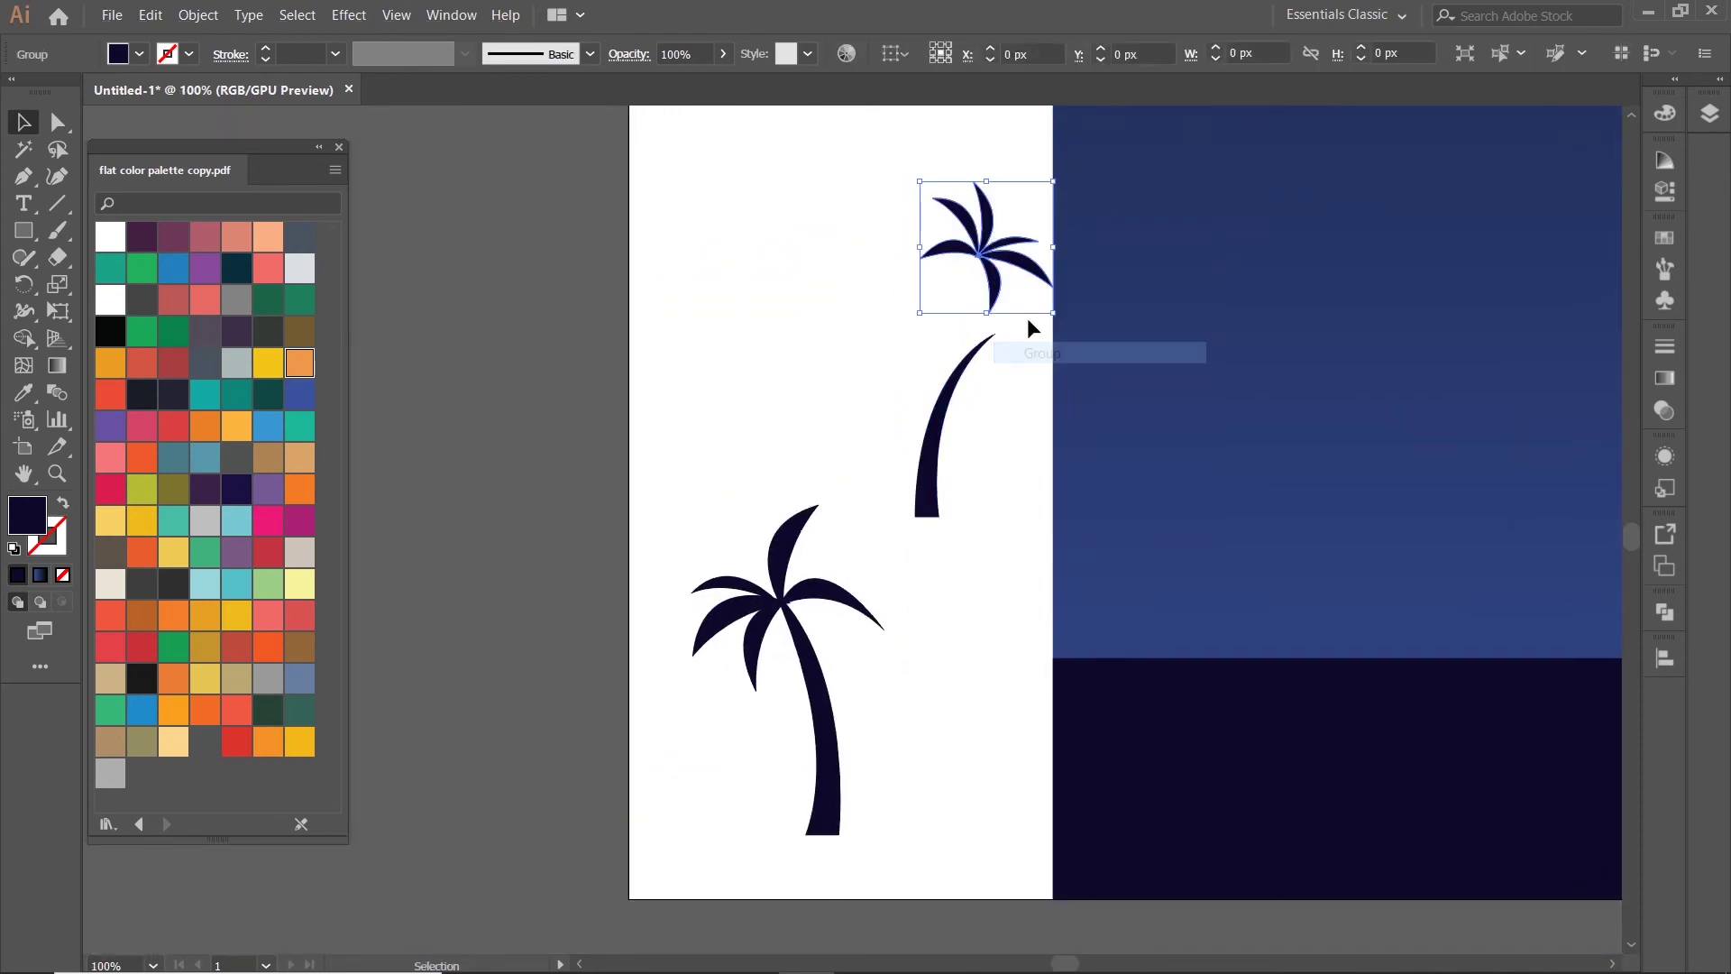
left_click_drag(1050, 313, 1084, 377)
left_click_drag(992, 263, 1007, 341)
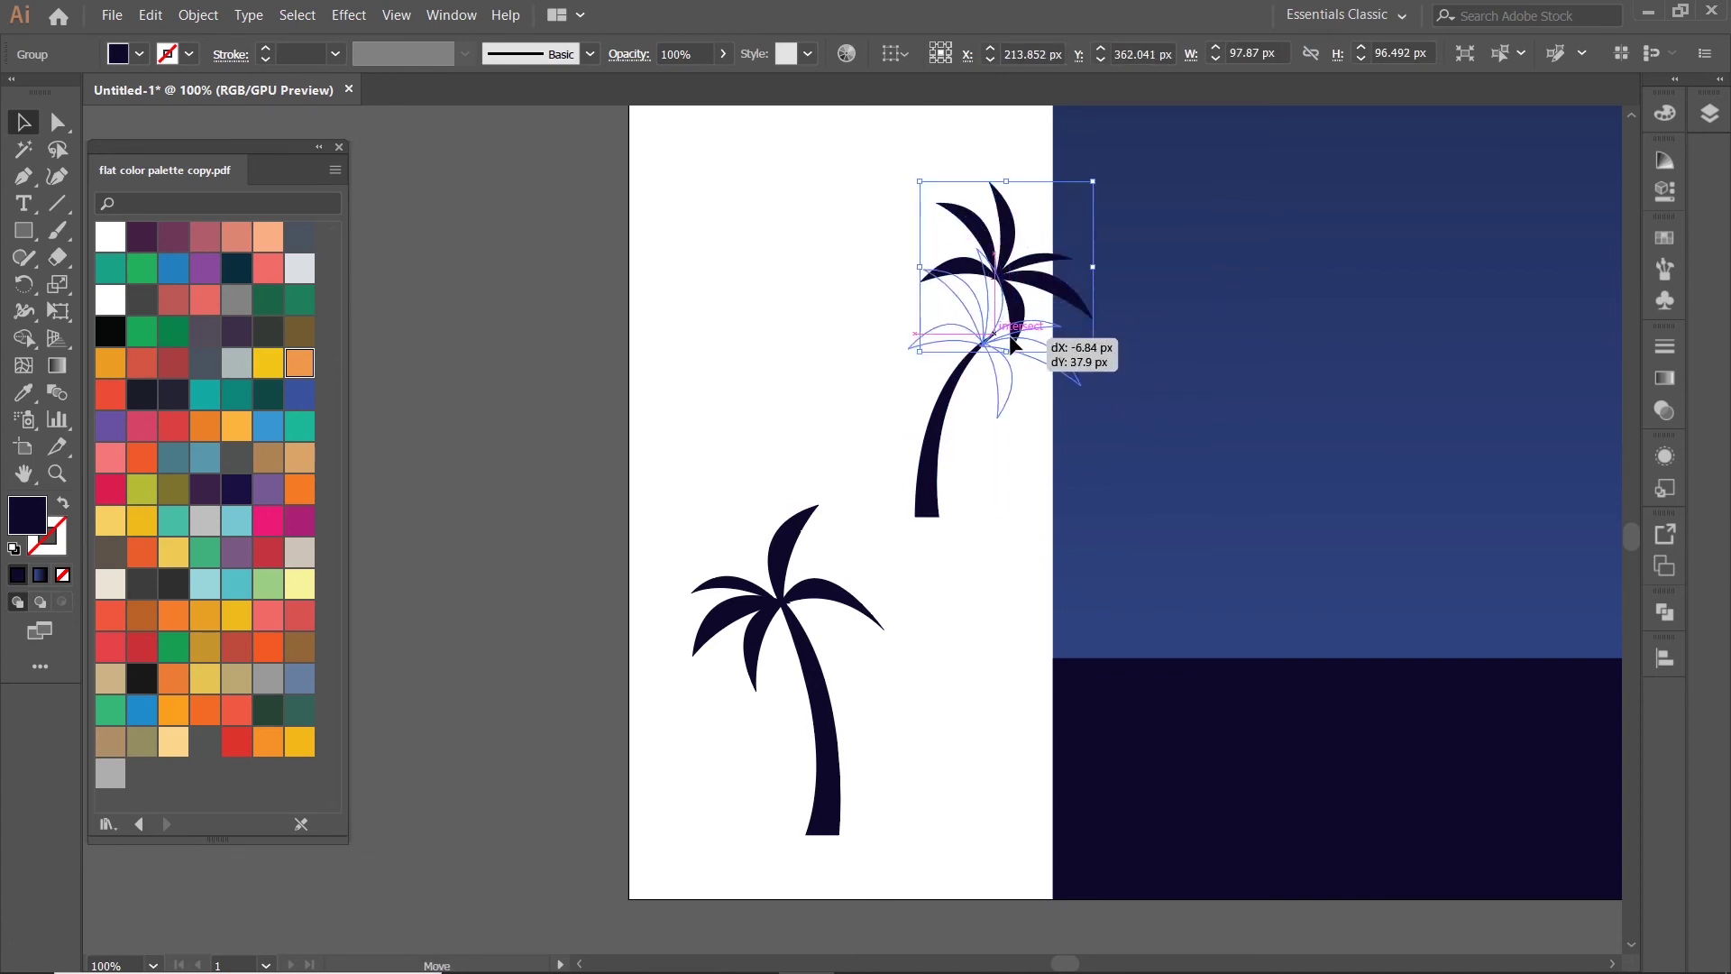
- Group the upper palm's leaves and trunk into one object
left_click(886, 304)
left_click_drag(886, 306, 955, 405)
right_click(1010, 311)
left_click(1037, 429)
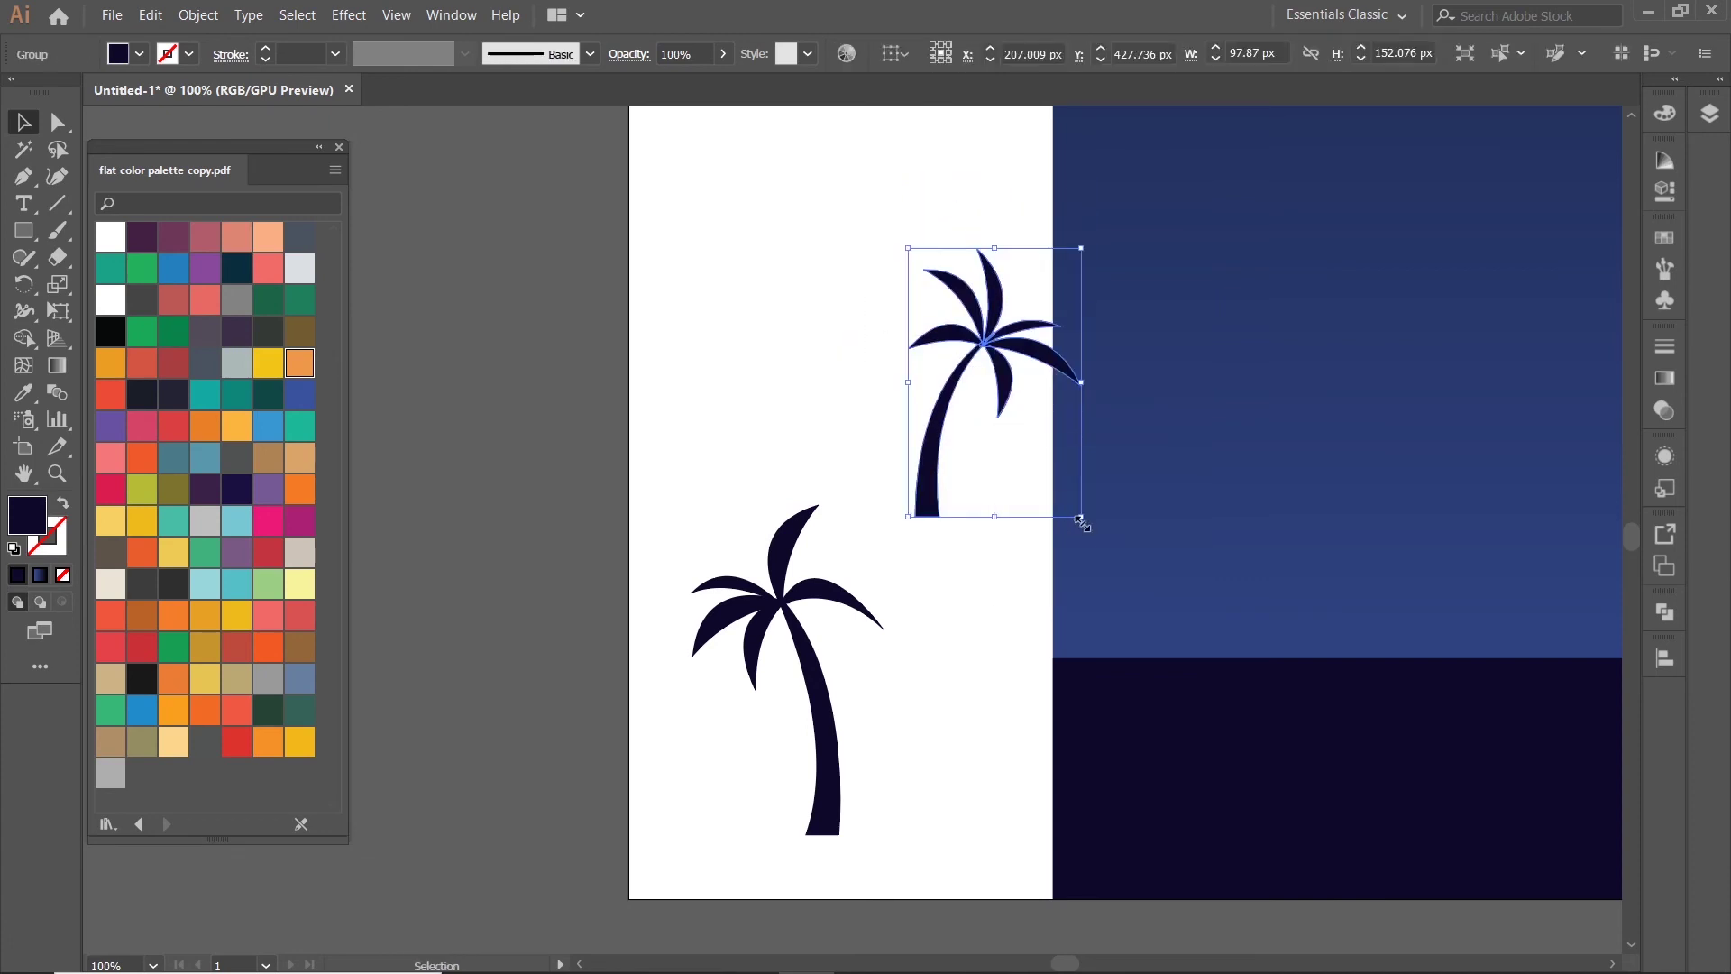
scroll(1085, 559, "down", 3)
left_click_drag(1085, 558, 942, 626)
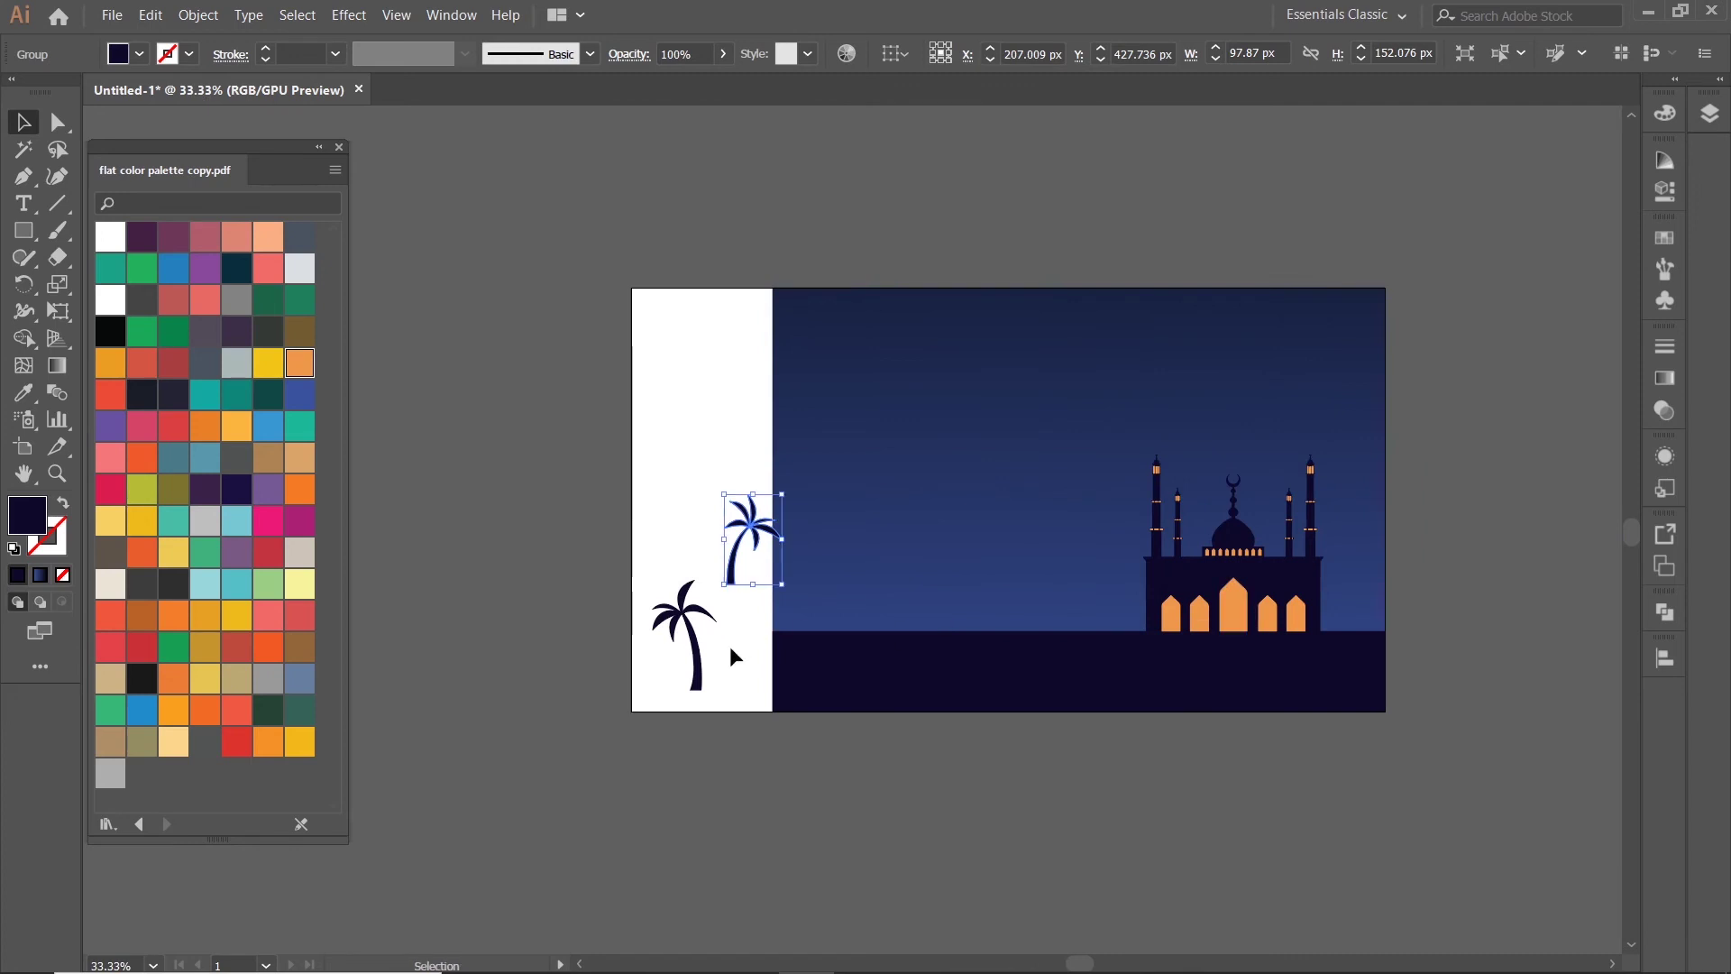
- Group the lower palm, move it onto the night sky scene and shrink it proportionally
scroll(728, 646, "up", 2)
right_click(637, 568)
left_click_drag(571, 517, 769, 830)
left_click(685, 690)
left_click_drag(705, 735, 1212, 507)
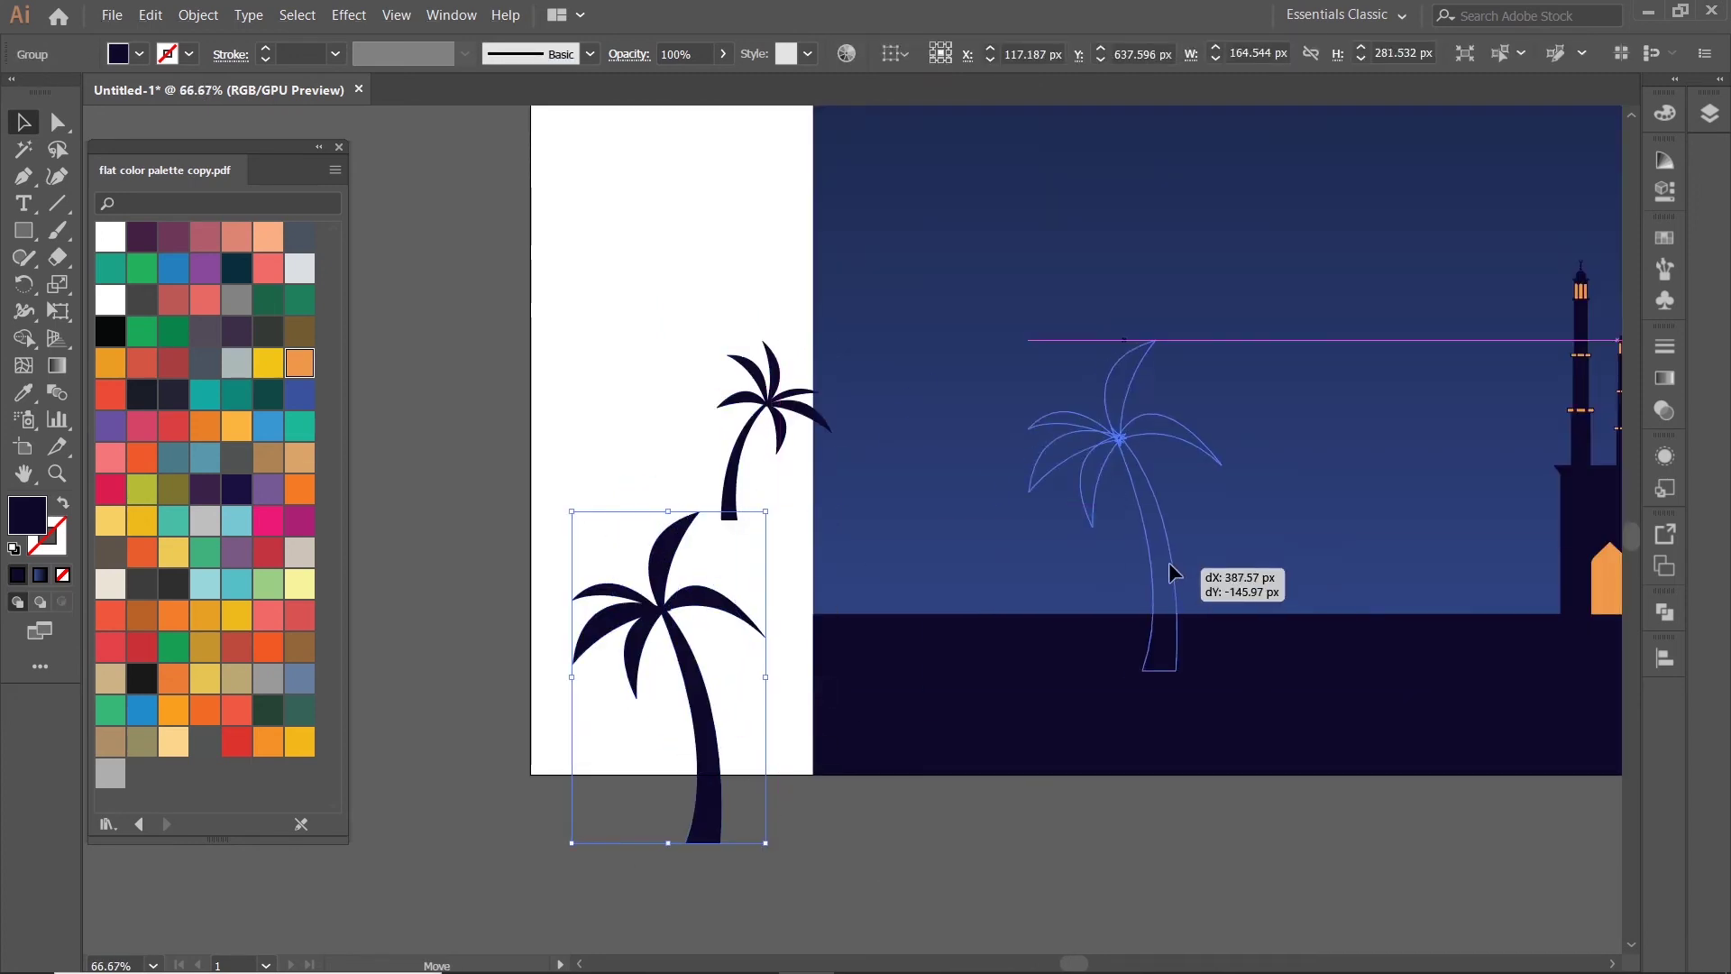
left_click_drag(1271, 282, 1237, 329)
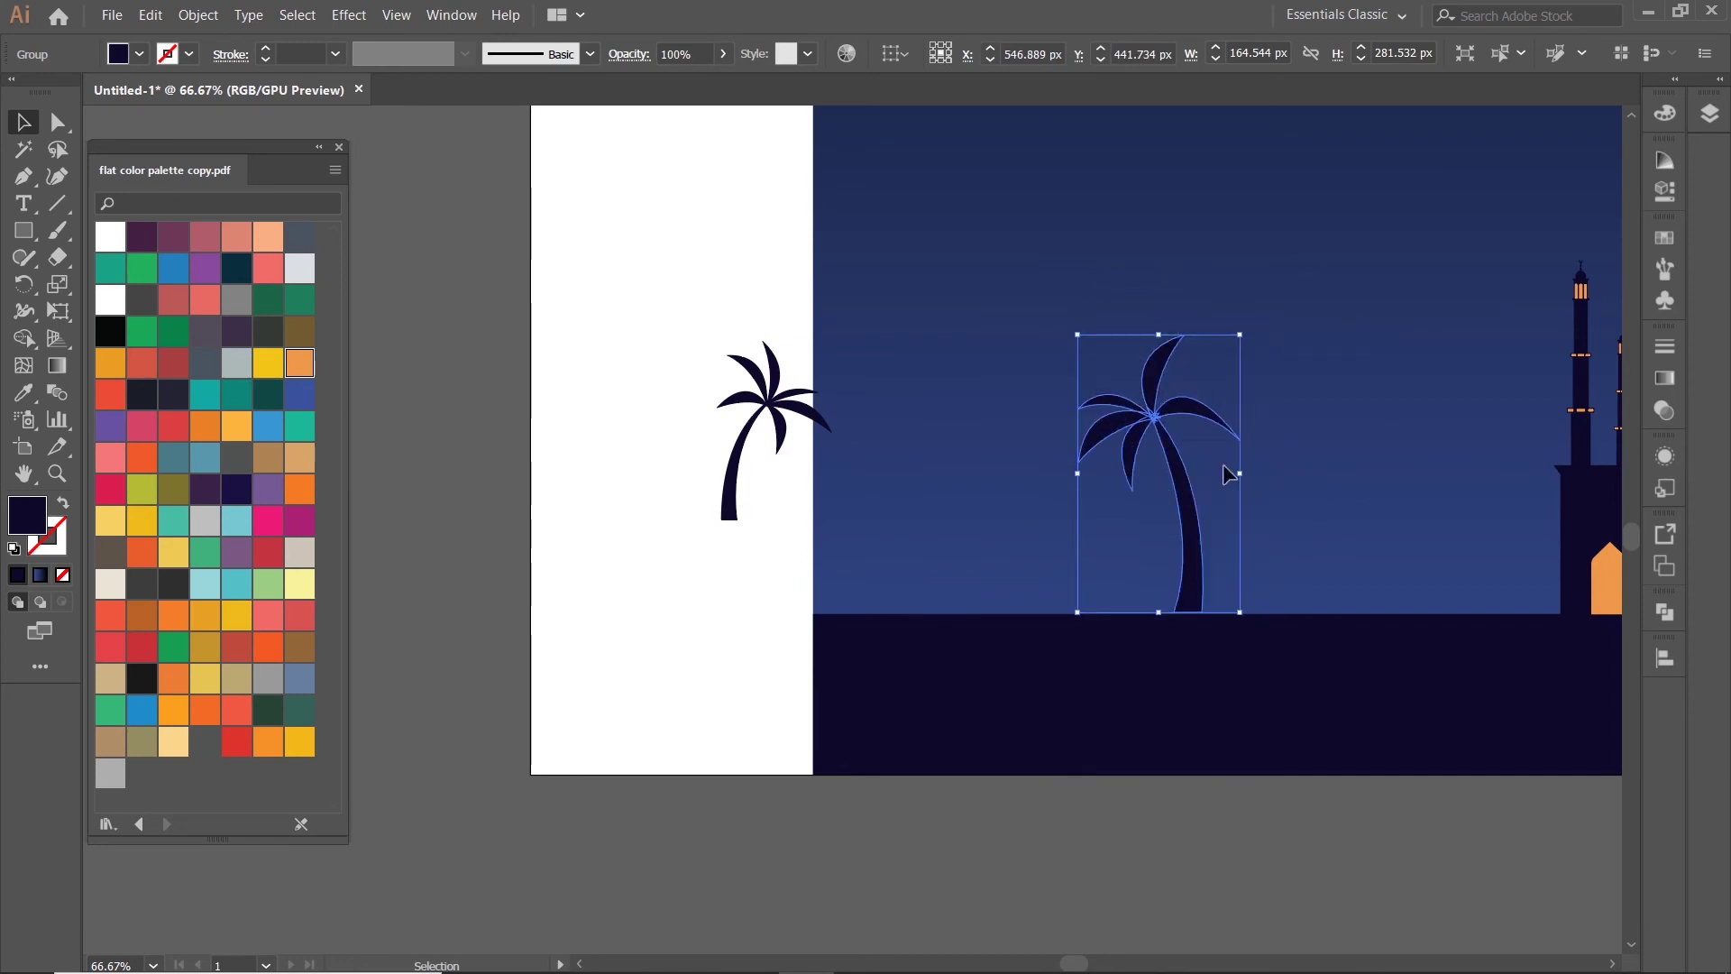
left_click_drag(1186, 506, 1282, 568)
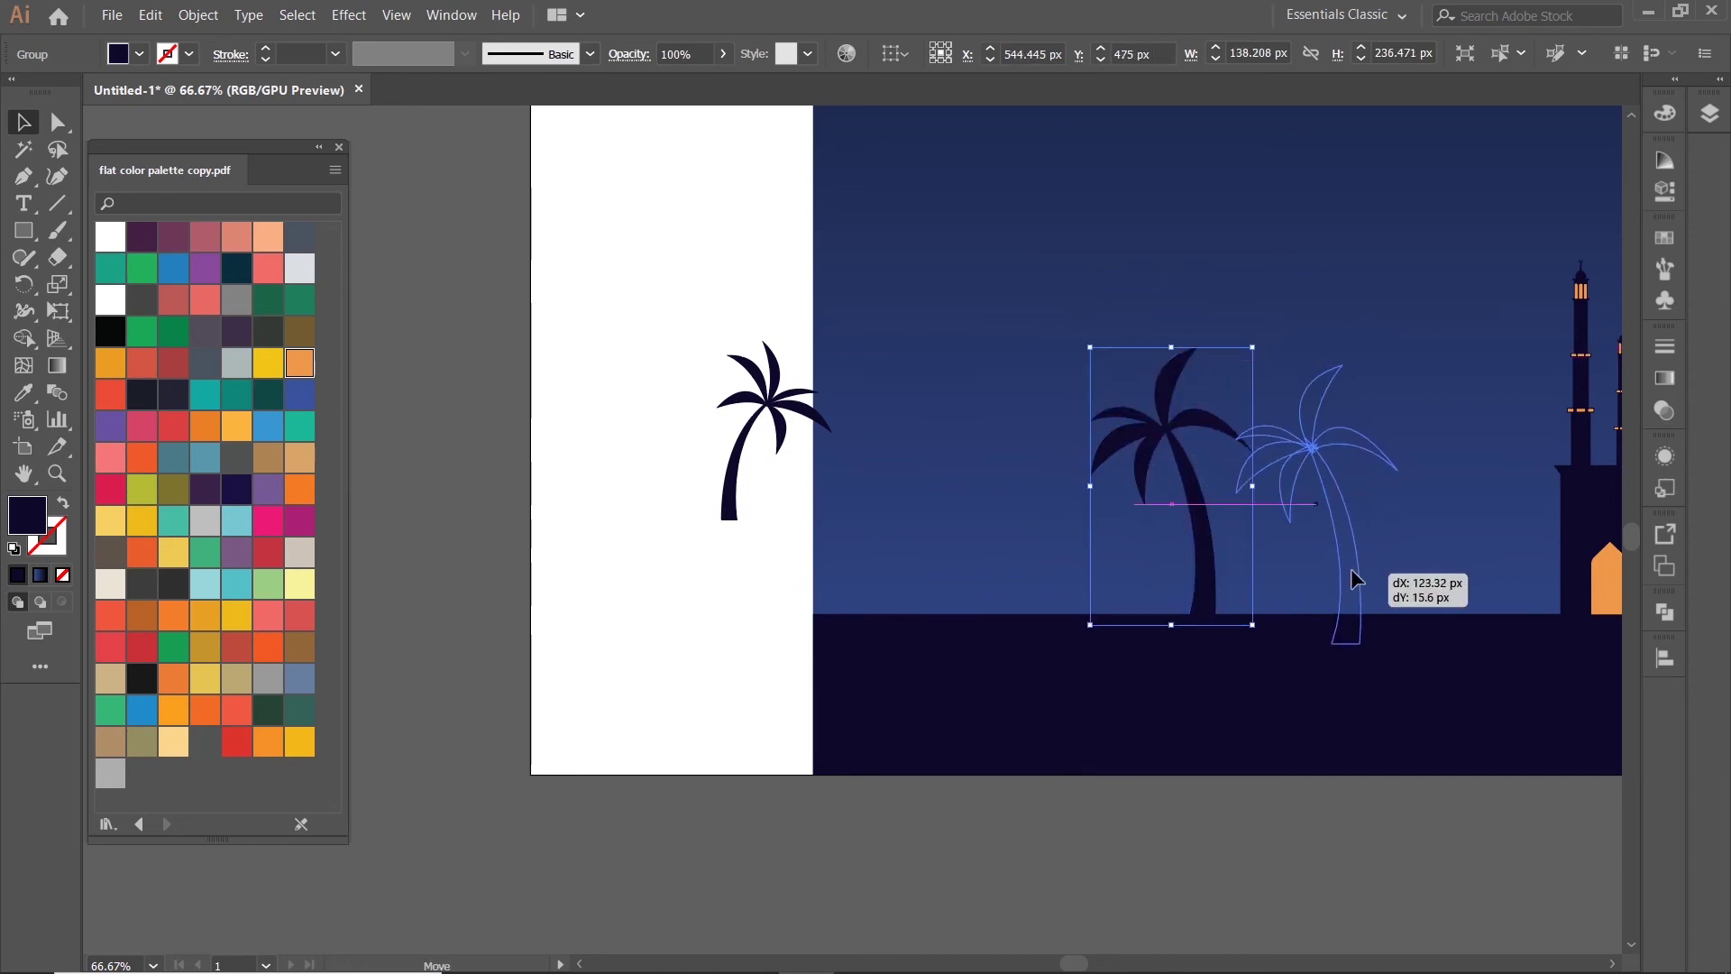
- Scale the palm down slightly and nudge it up and left beside the mosque
key("ctrl+minus")
key("ctrl+minus")
key("ctrl+minus")
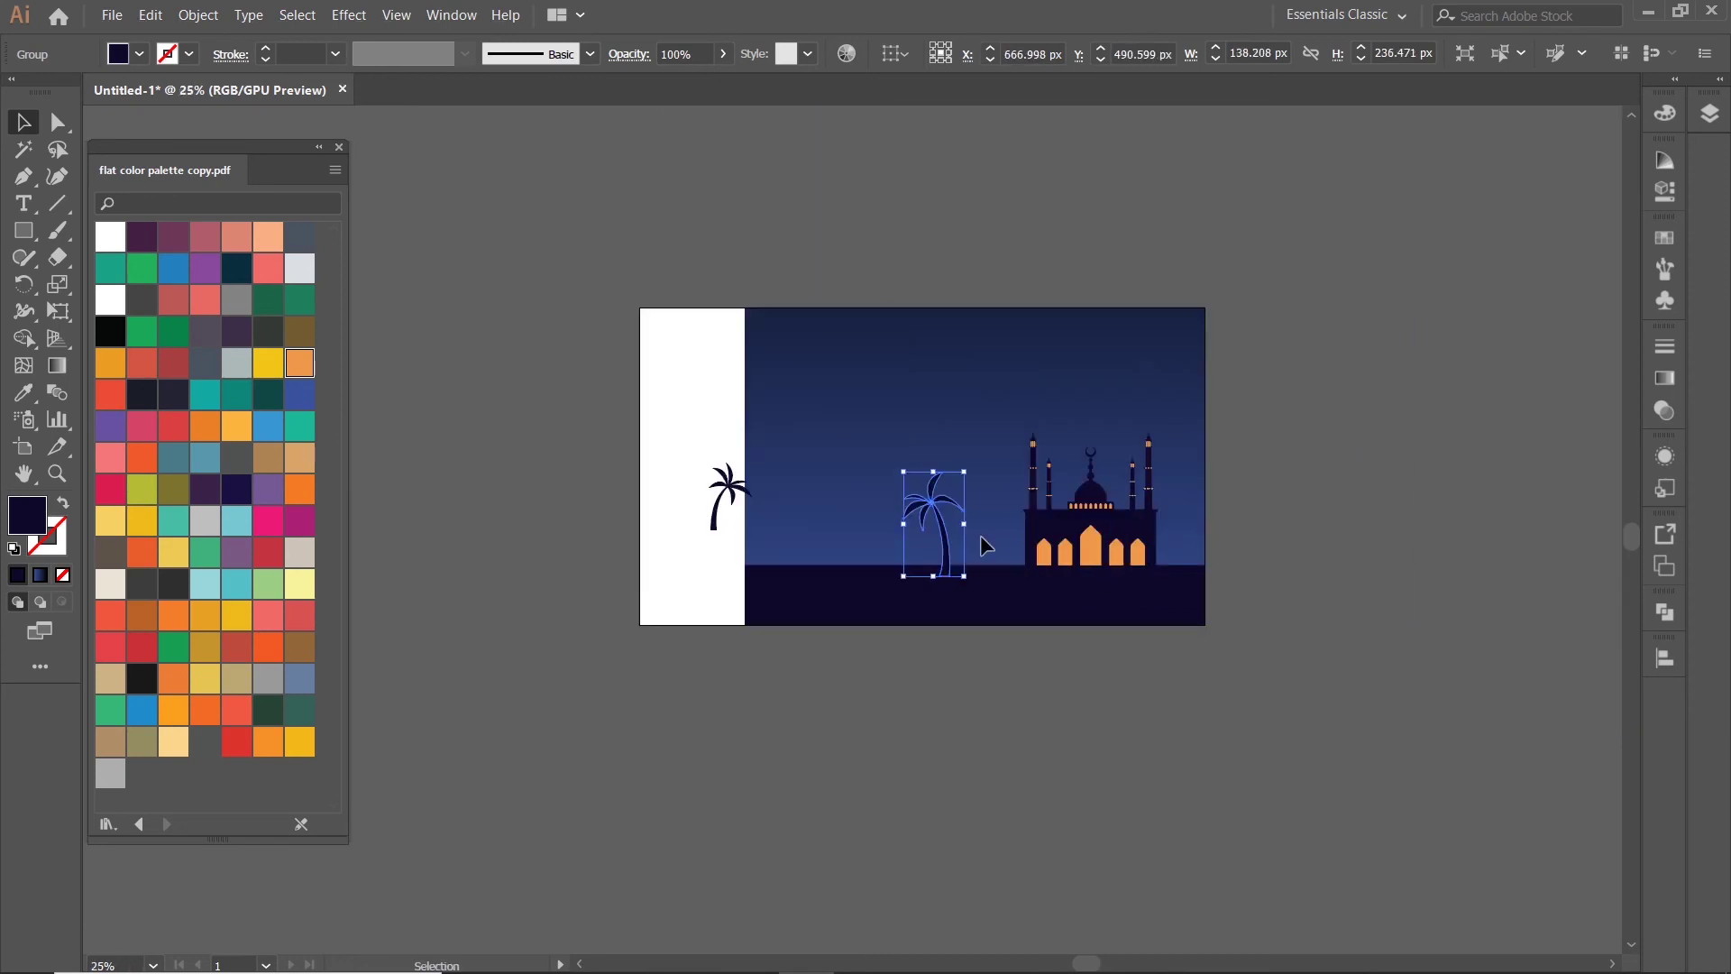
key("ctrl+plus")
key("ctrl+plus")
key("ctrl+plus")
key("ctrl+plus")
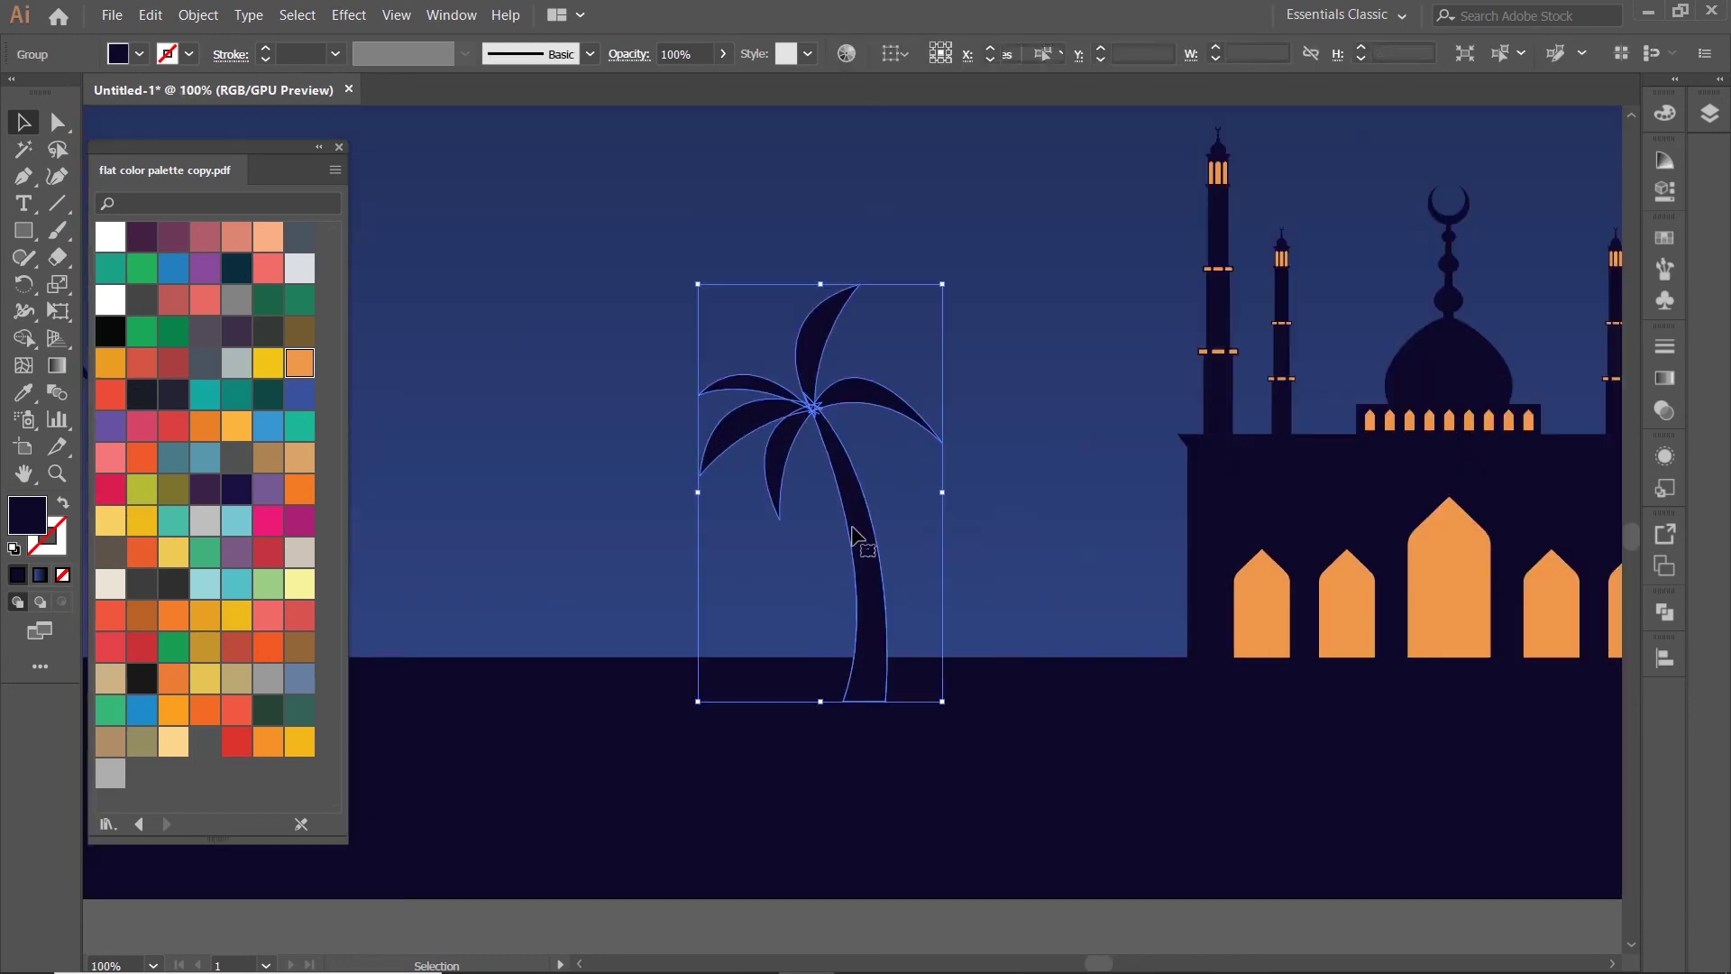
left_click_drag(942, 284, 910, 337)
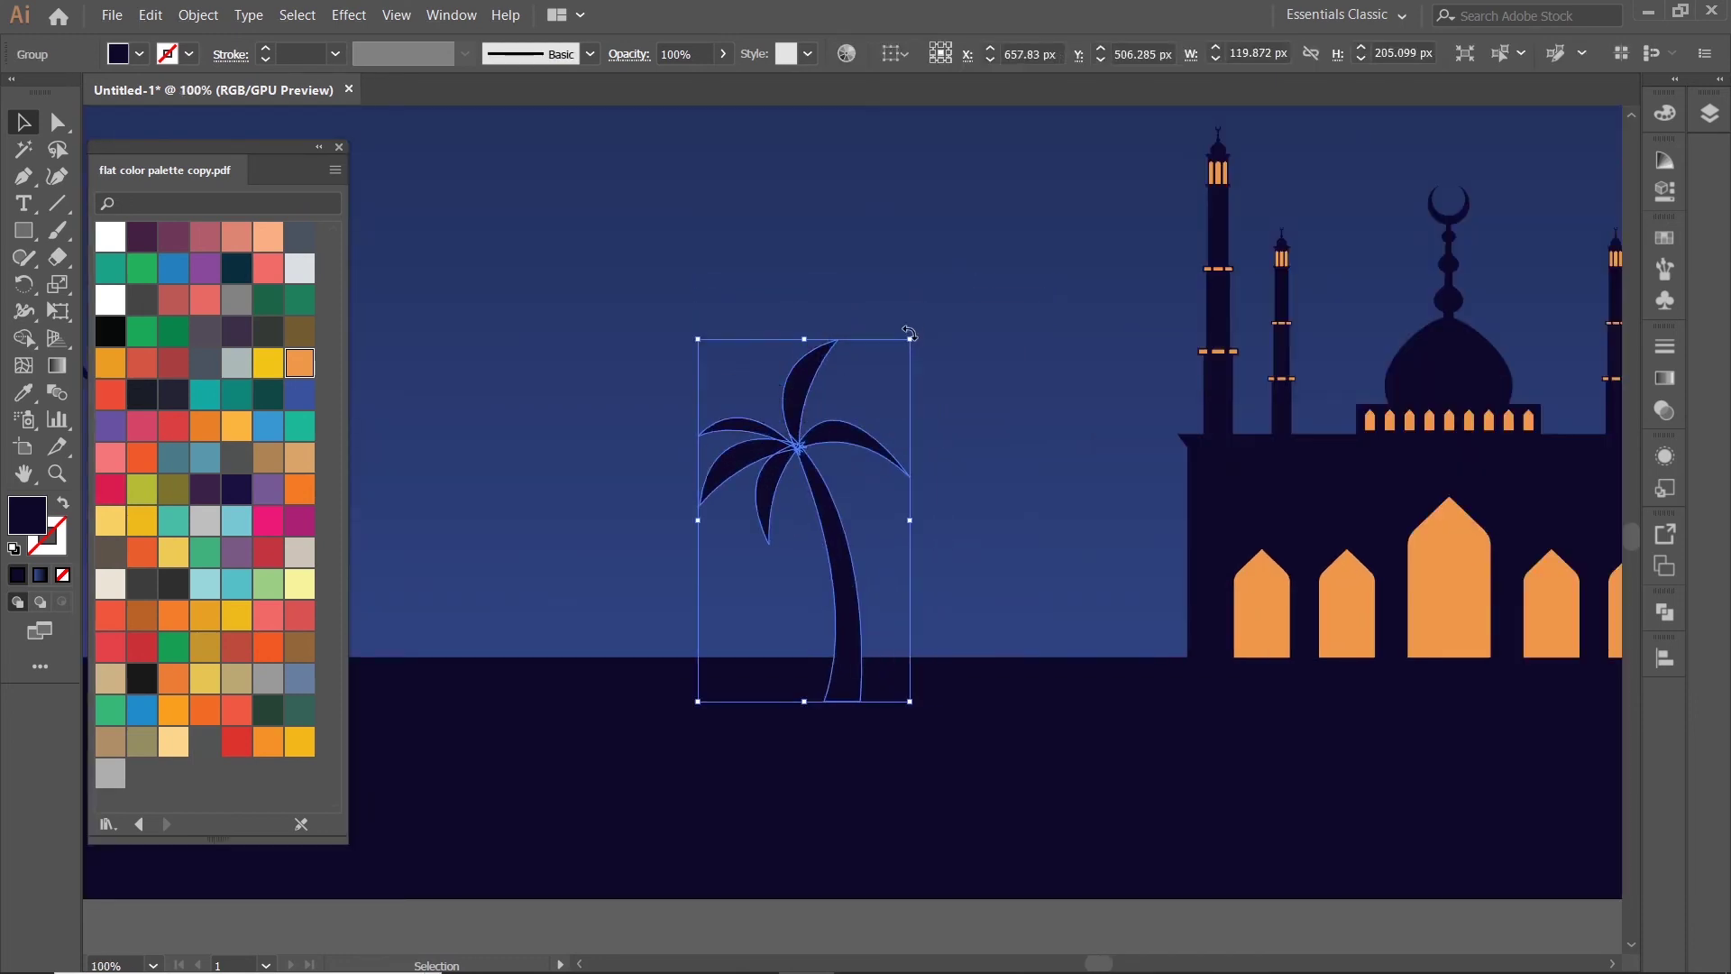
left_click_drag(831, 566, 813, 529)
key("ctrl+shift+a")
key("ctrl+minus")
key("ctrl+minus")
key("ctrl+minus")
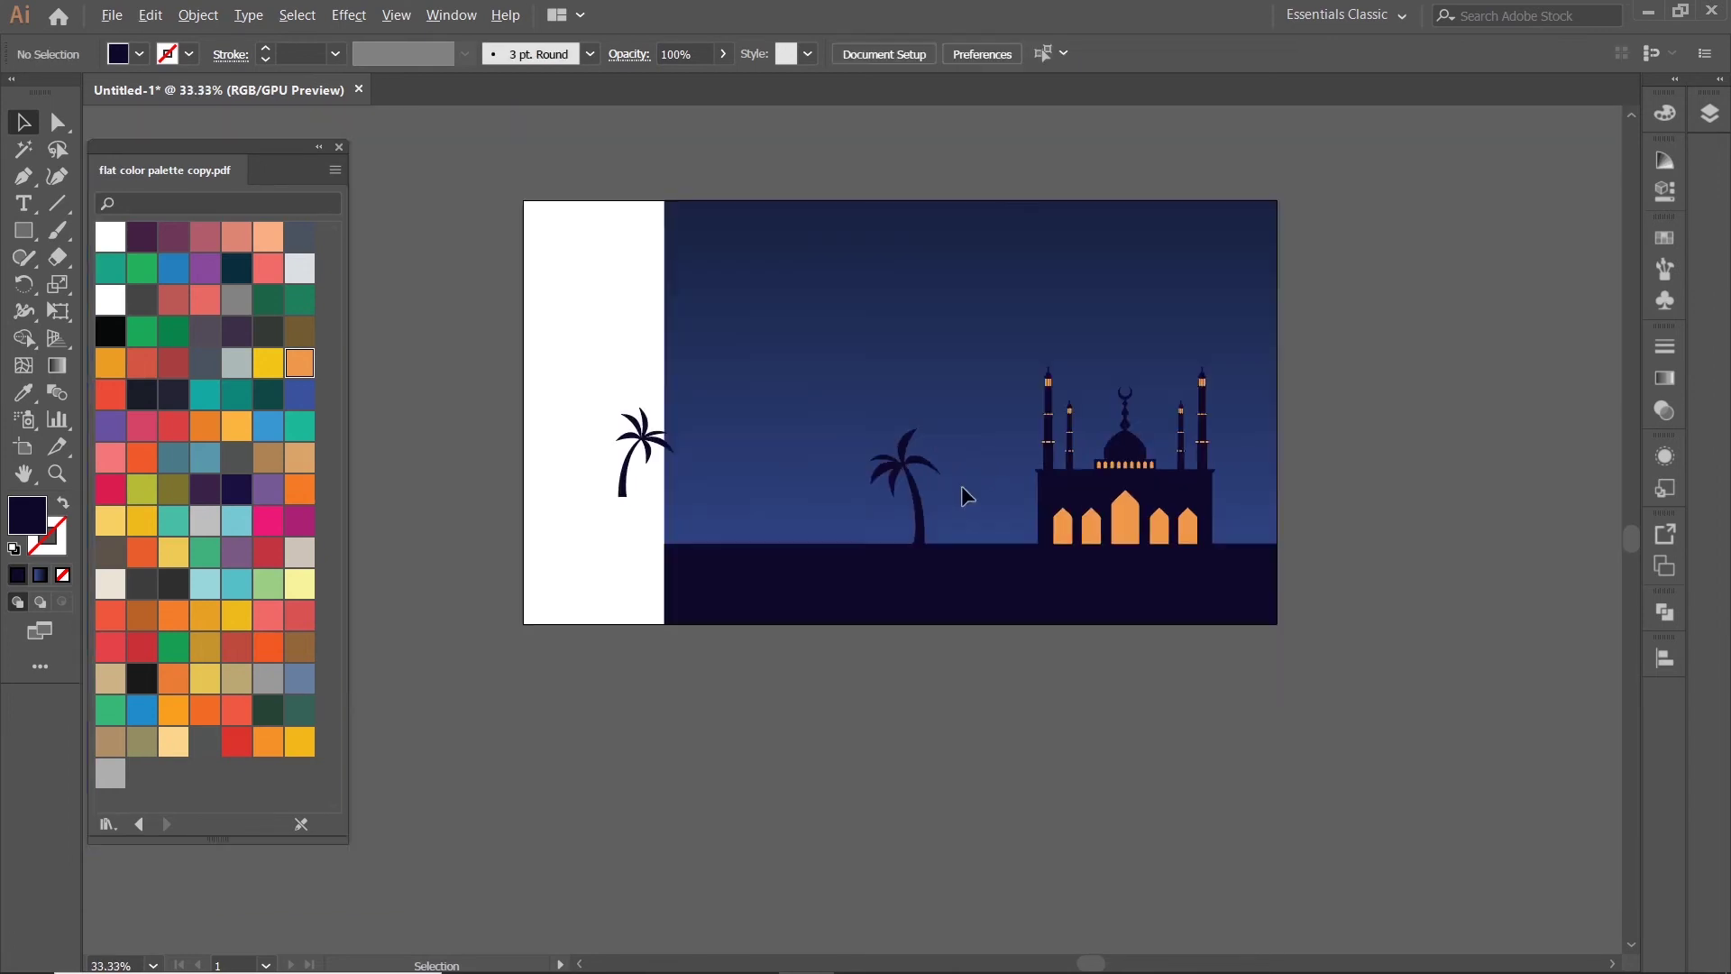
- Move the second, smaller palm next to the first and adjust both positions
left_click(634, 499)
scroll(634, 499, "up", 1)
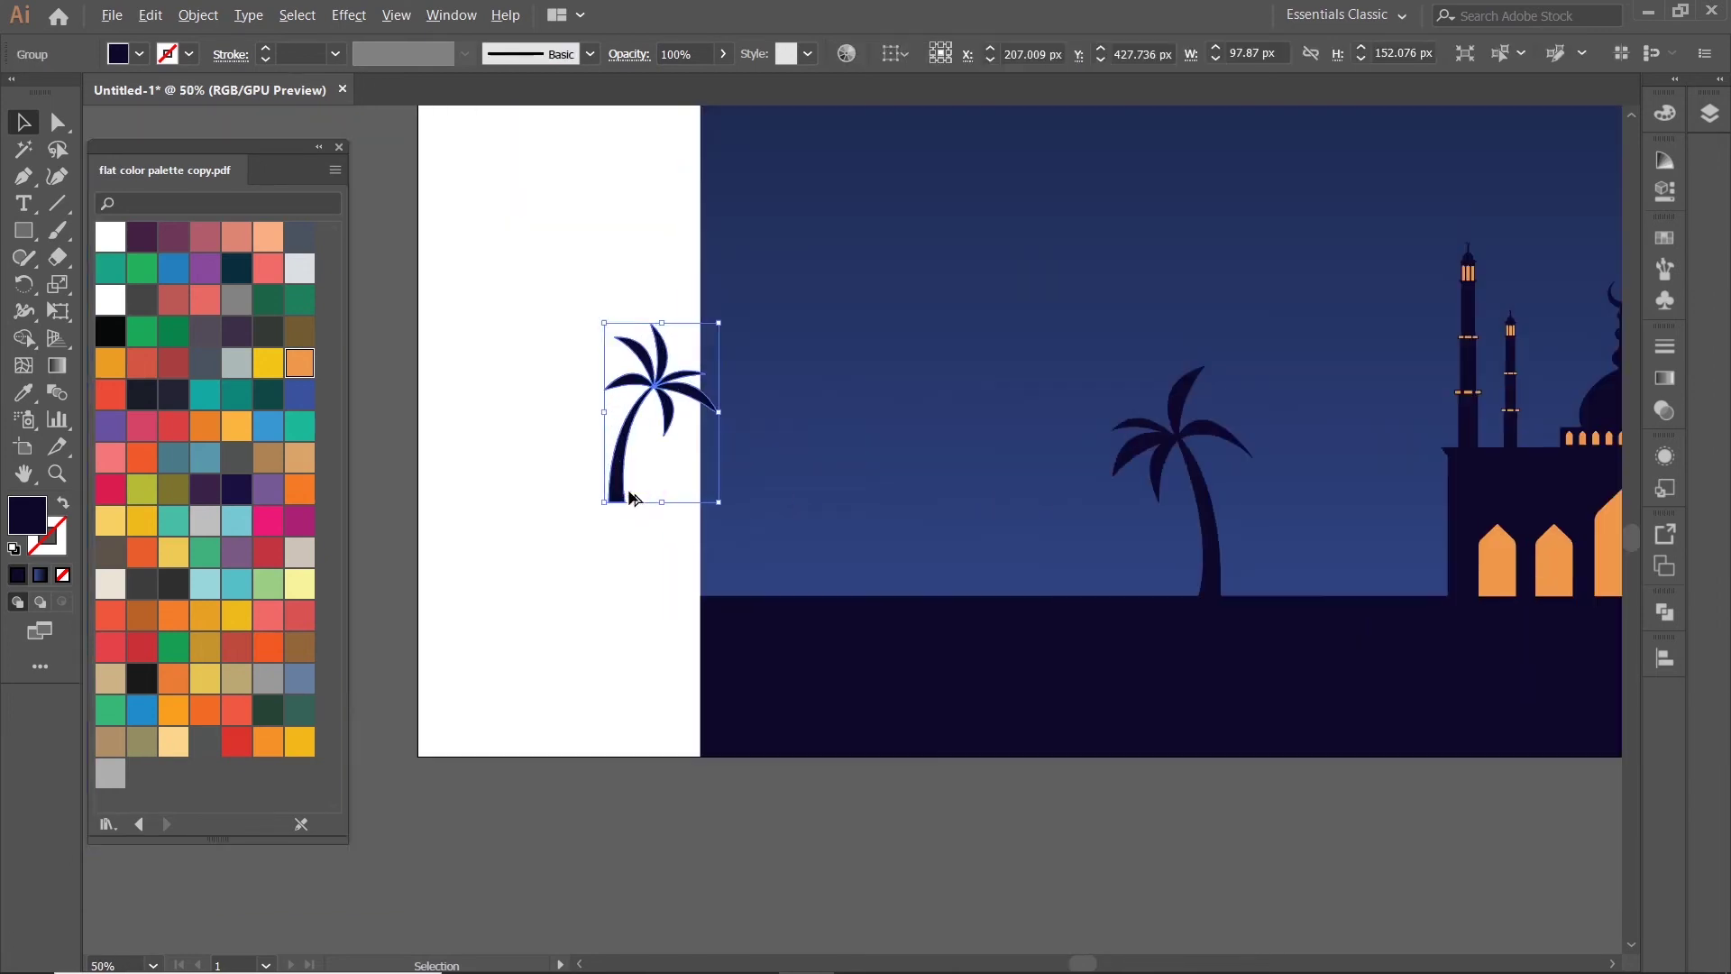
left_click_drag(618, 477, 1273, 571)
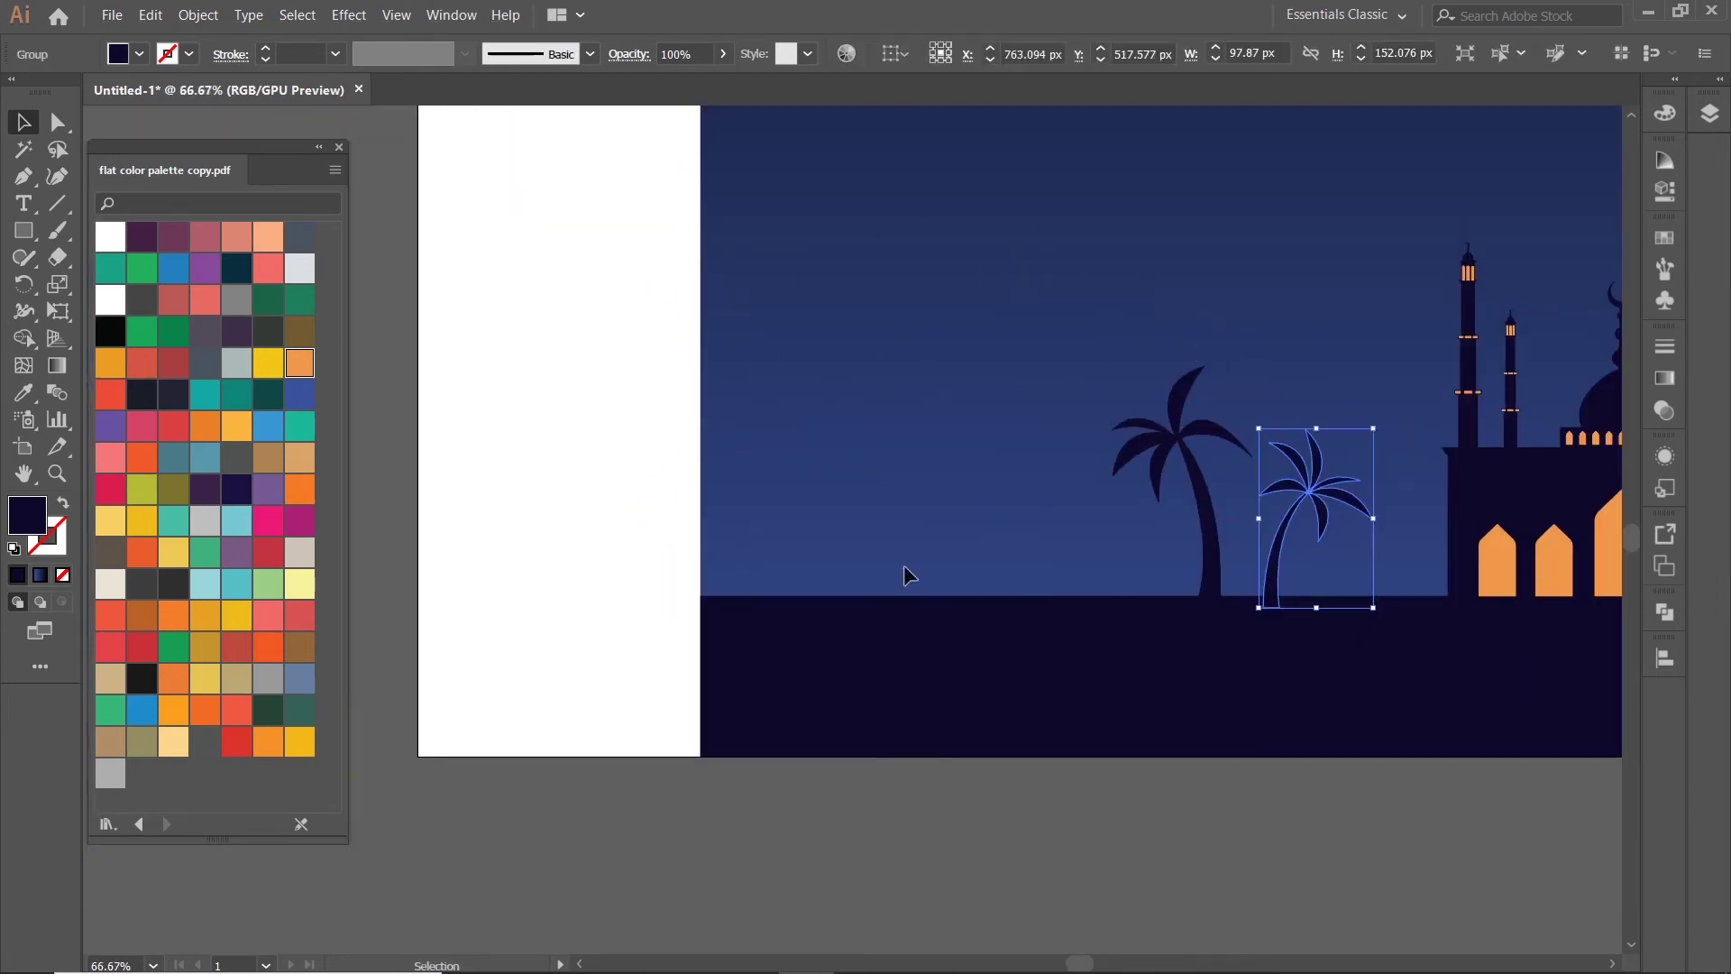
left_click(459, 543)
scroll(460, 544, "up", 1)
scroll(754, 598, "up", 2)
mouse_move(791, 475)
left_mouse_down()
mouse_move(858, 339)
mouse_move(883, 343)
left_mouse_up()
left_click_drag(700, 437, 726, 416)
scroll(726, 416, "down", 4)
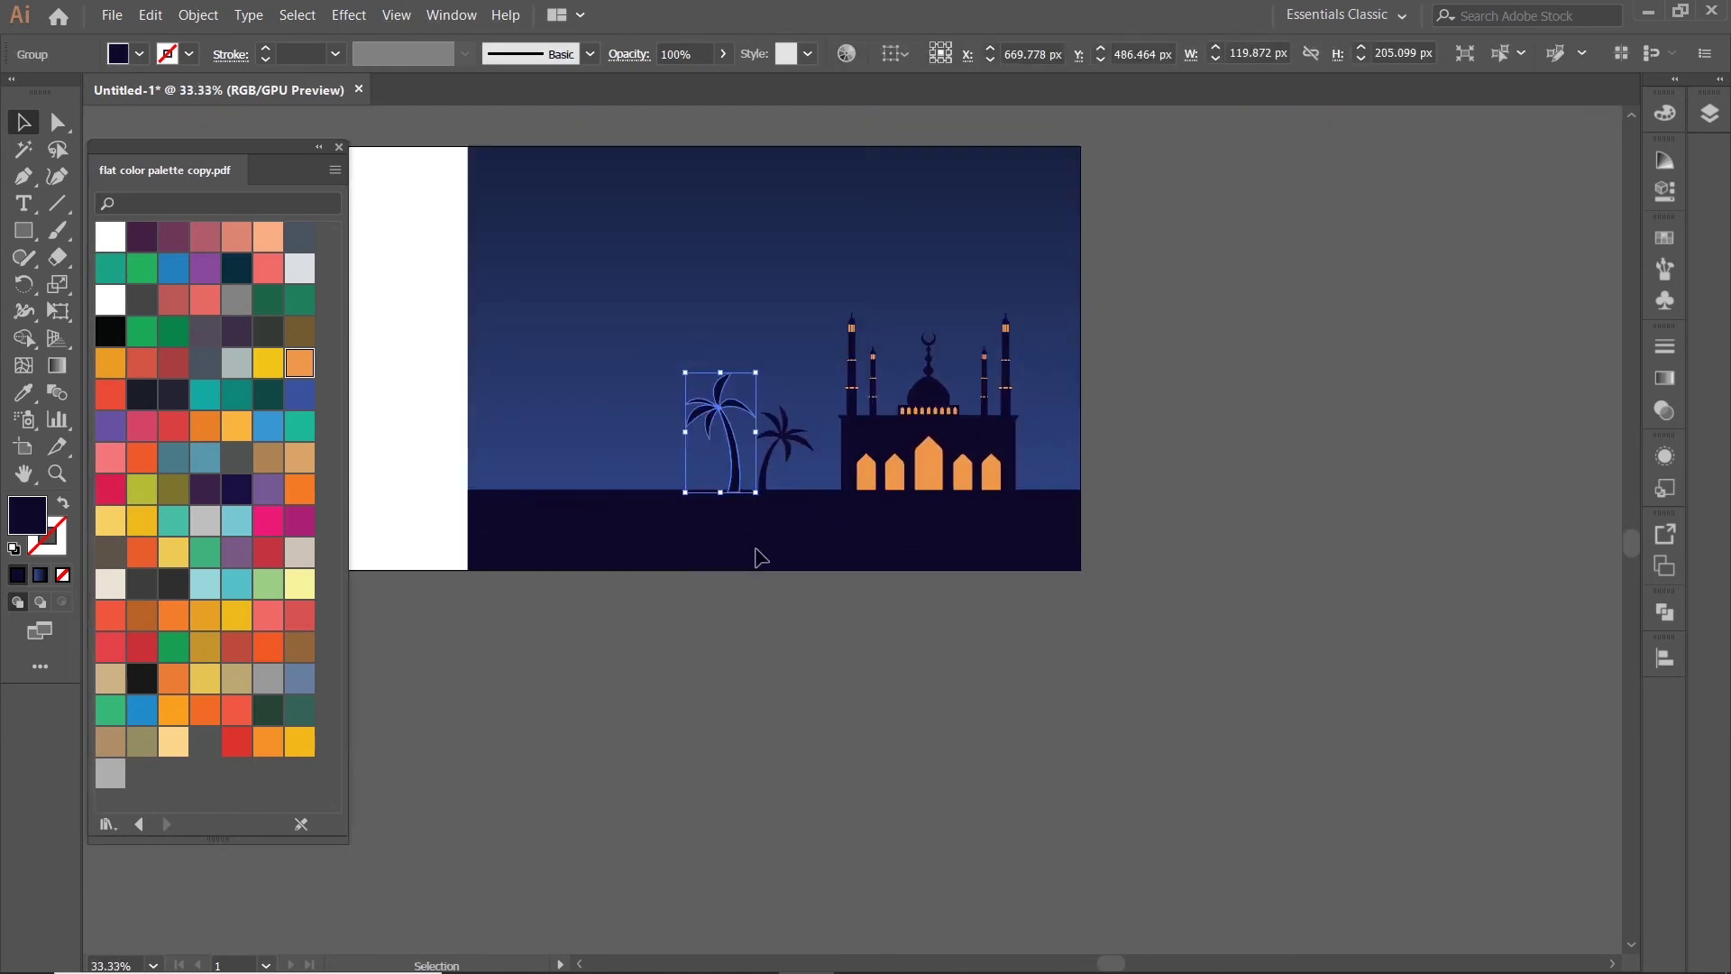
left_click(646, 611)
left_click_drag(645, 612, 927, 676)
- Create a 3-sided polygon triangle and enlarge it onto the artboard
left_click(24, 235)
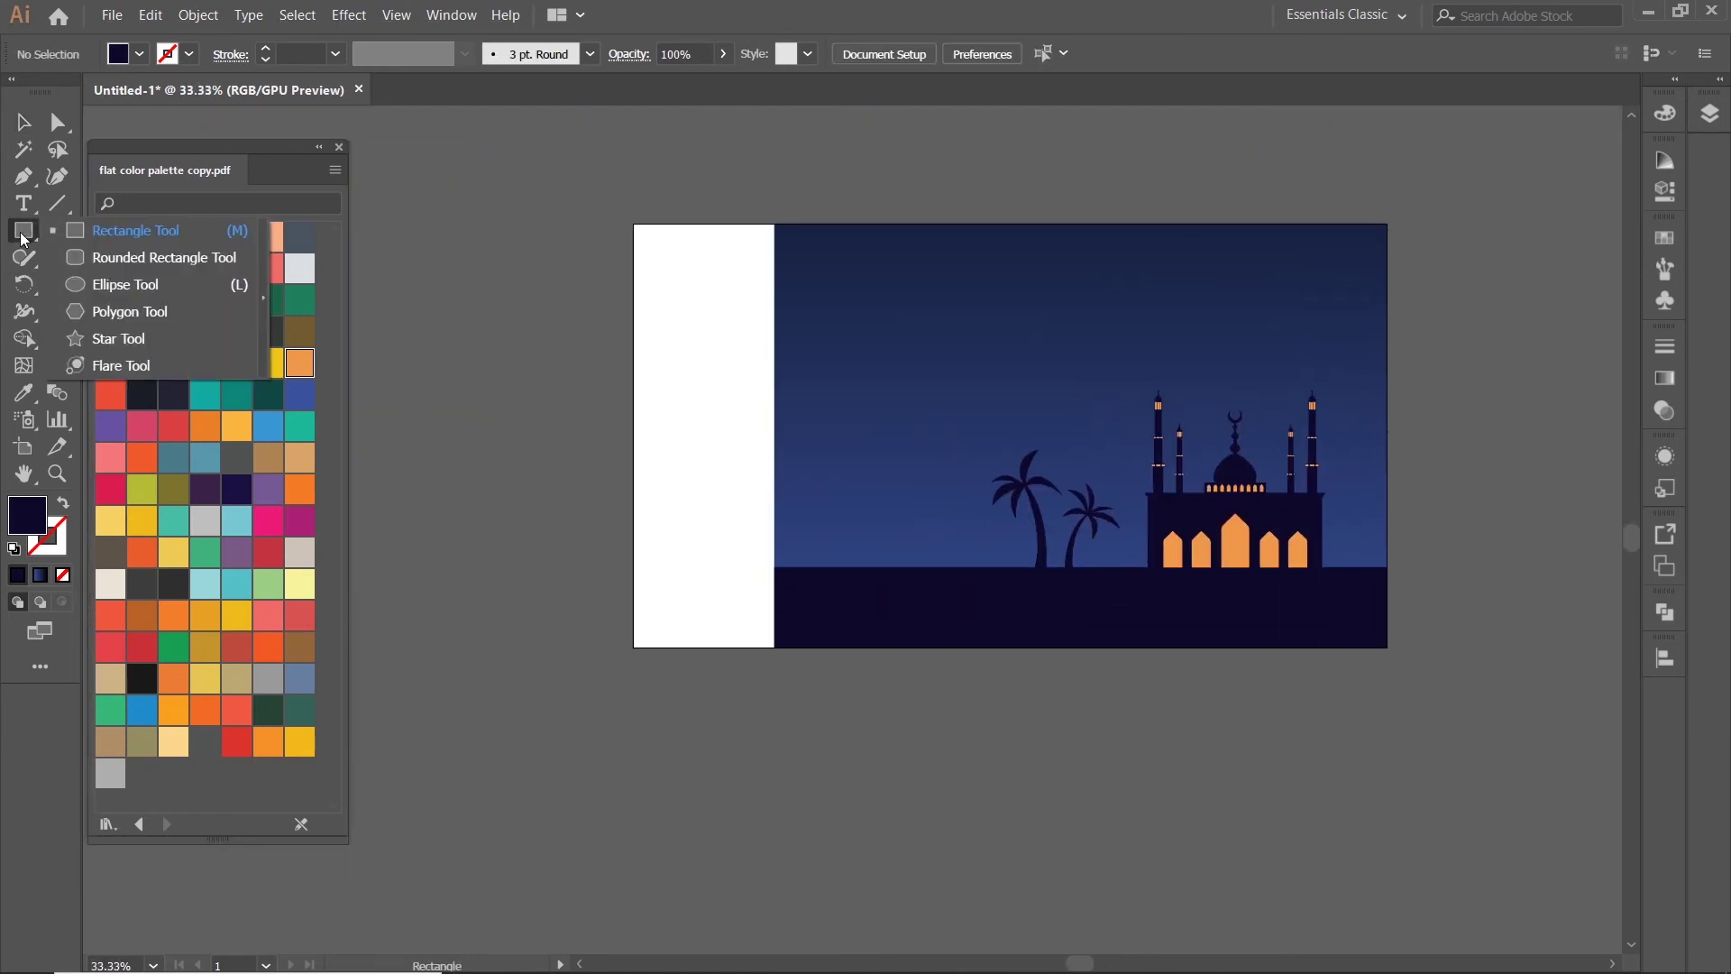
left_click(131, 311)
left_click(425, 324)
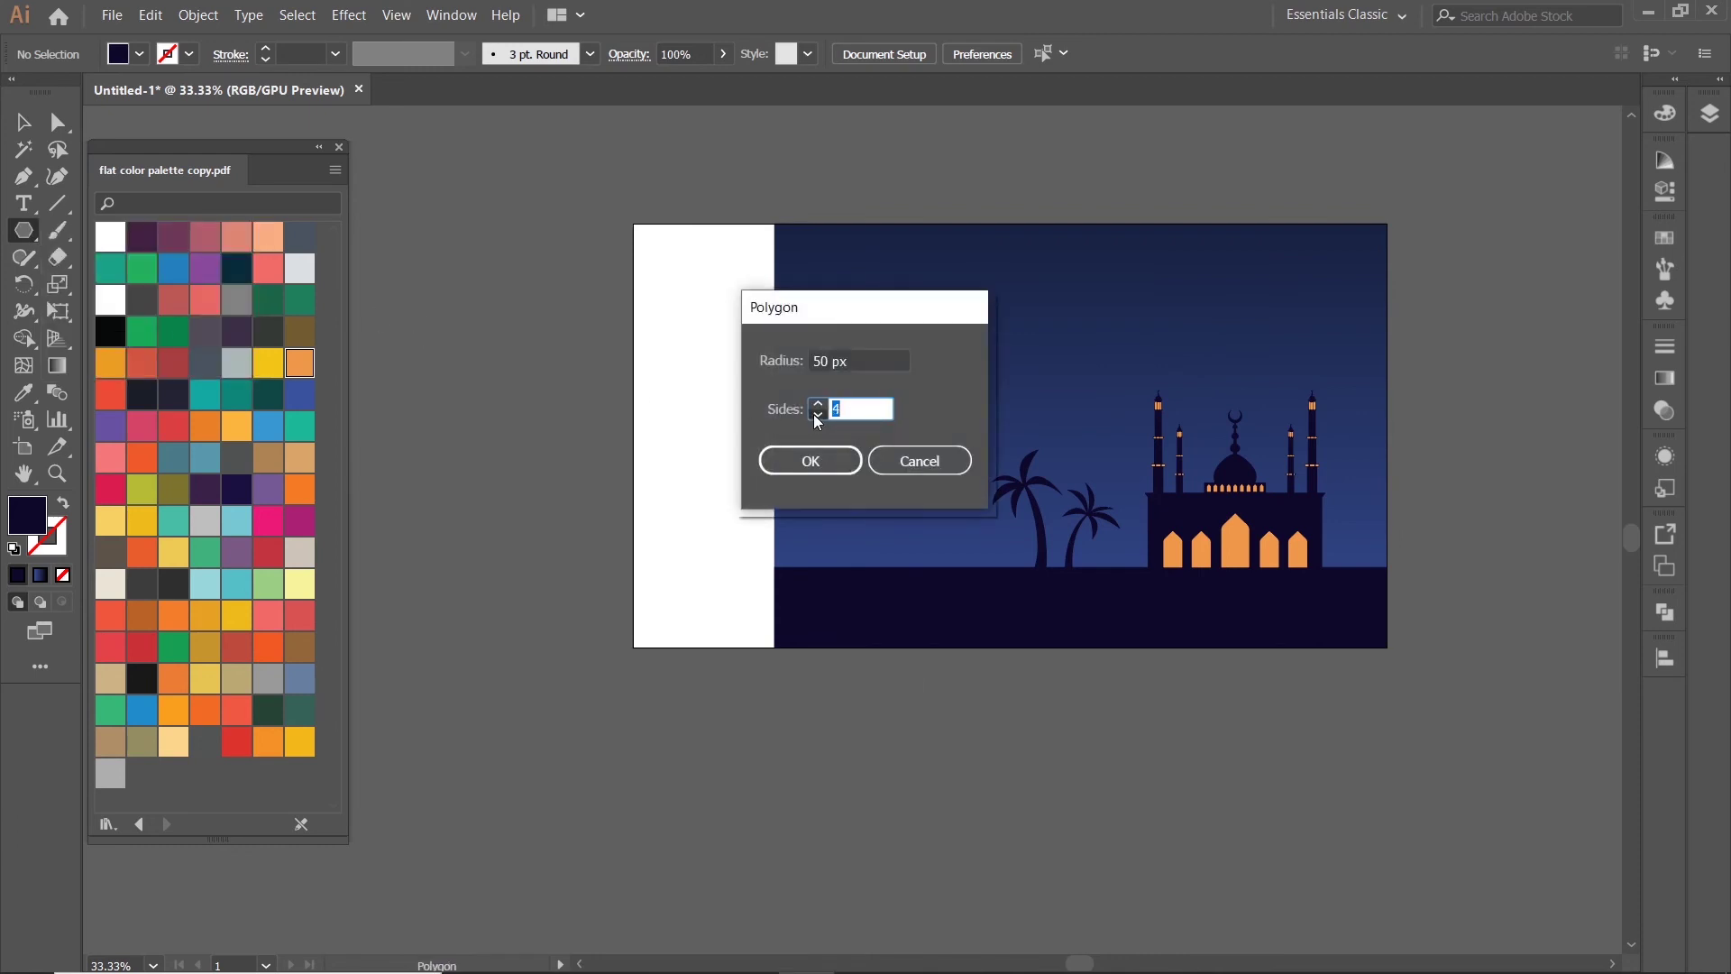
left_click(812, 469)
key("v")
mouse_move(453, 344)
left_mouse_down()
mouse_move(553, 435)
mouse_move(898, 538)
mouse_move(926, 526)
left_mouse_up()
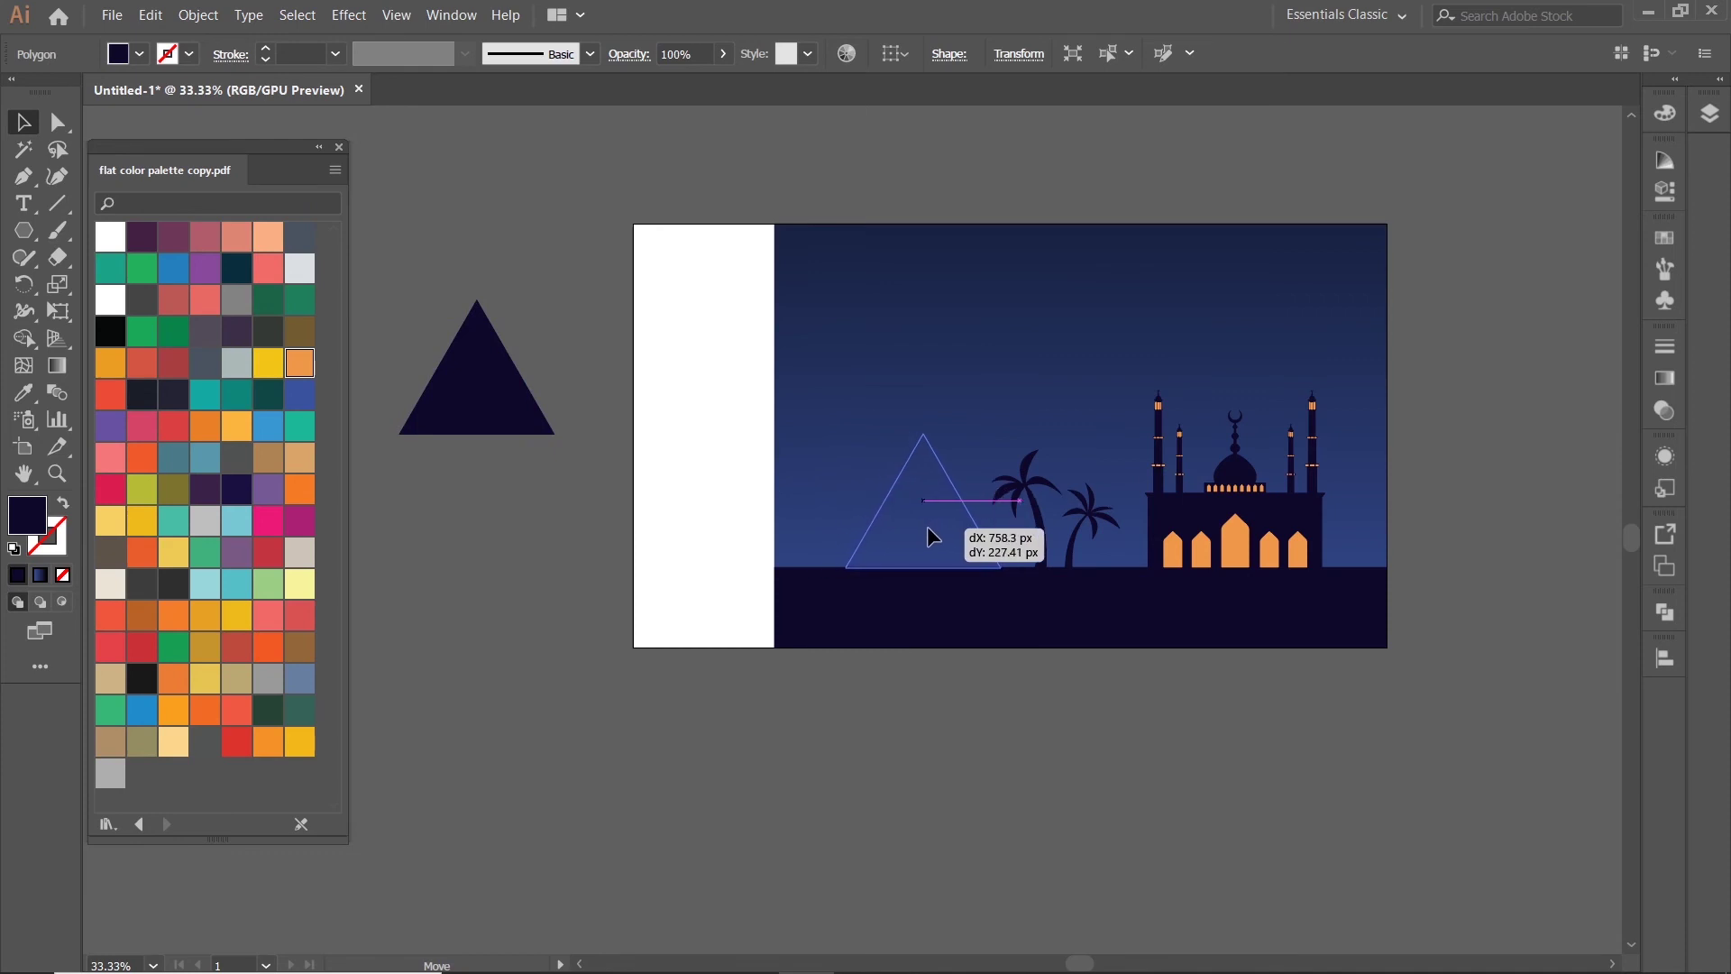
- Narrow and shrink the triangle into a pyramid, nudging it into place
scroll(952, 532, "up", 2)
left_click_drag(739, 470, 794, 479)
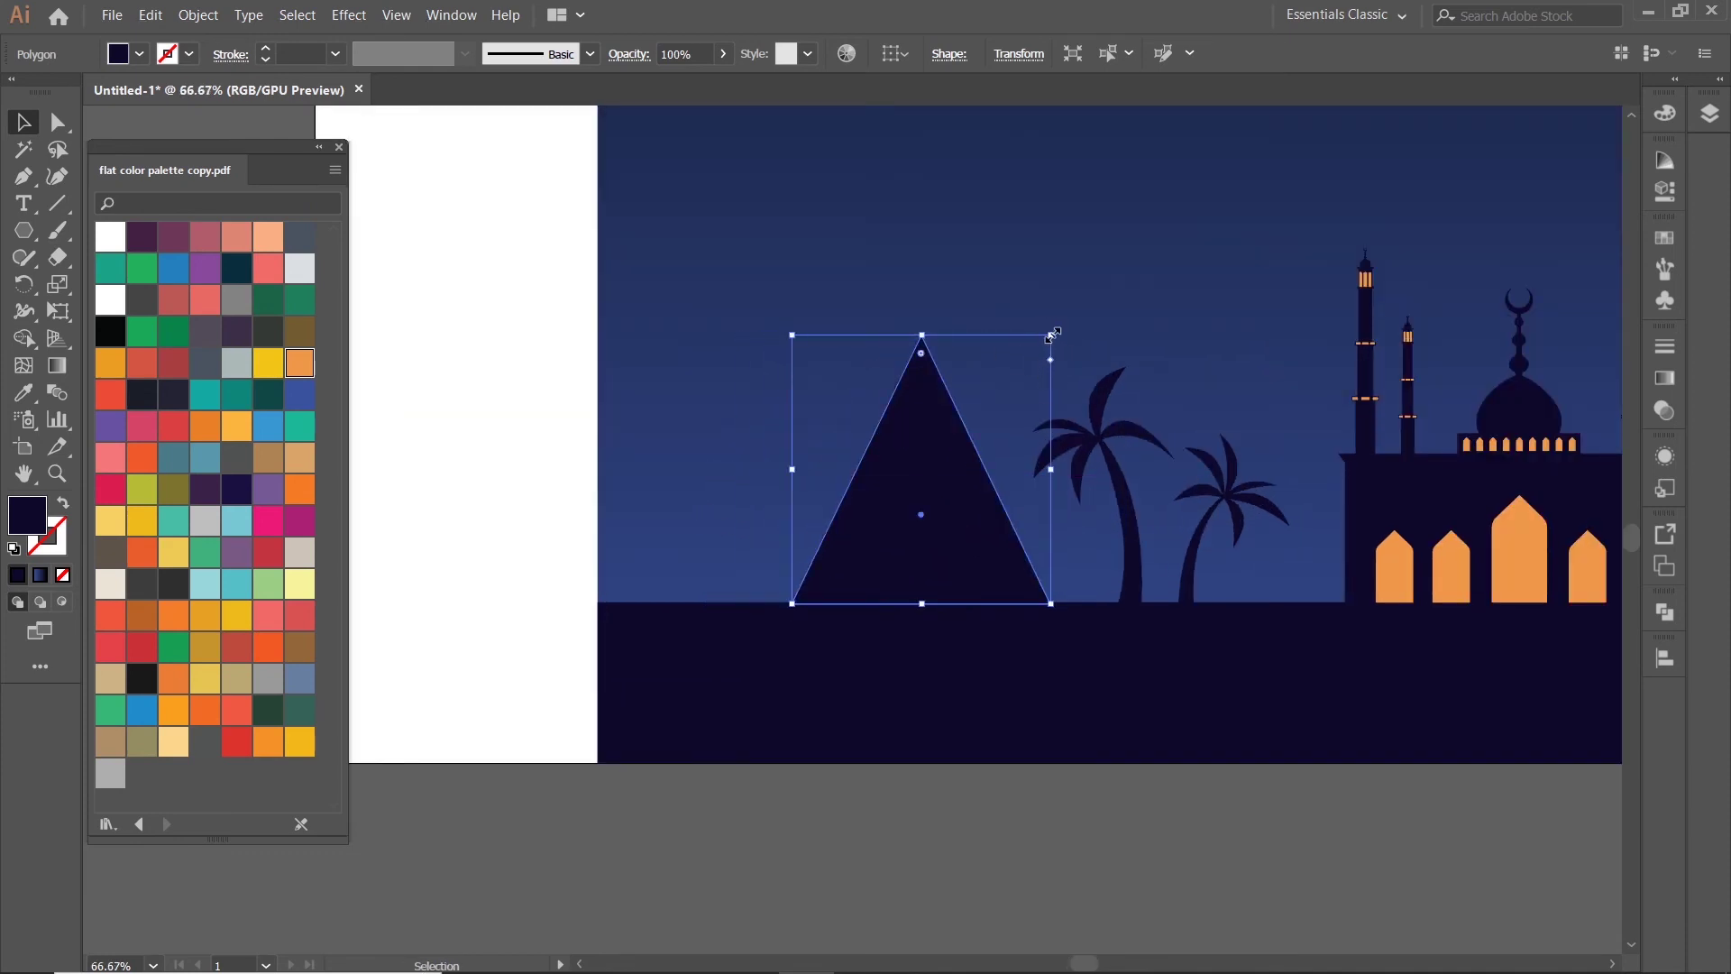
left_click_drag(1051, 335, 1008, 379)
mouse_move(896, 513)
left_mouse_down()
mouse_move(910, 516)
mouse_move(790, 366)
left_mouse_up()
- Alt-drag a smaller pyramid copy and place it on the ground beside the large one
left_click_drag(867, 425, 811, 361)
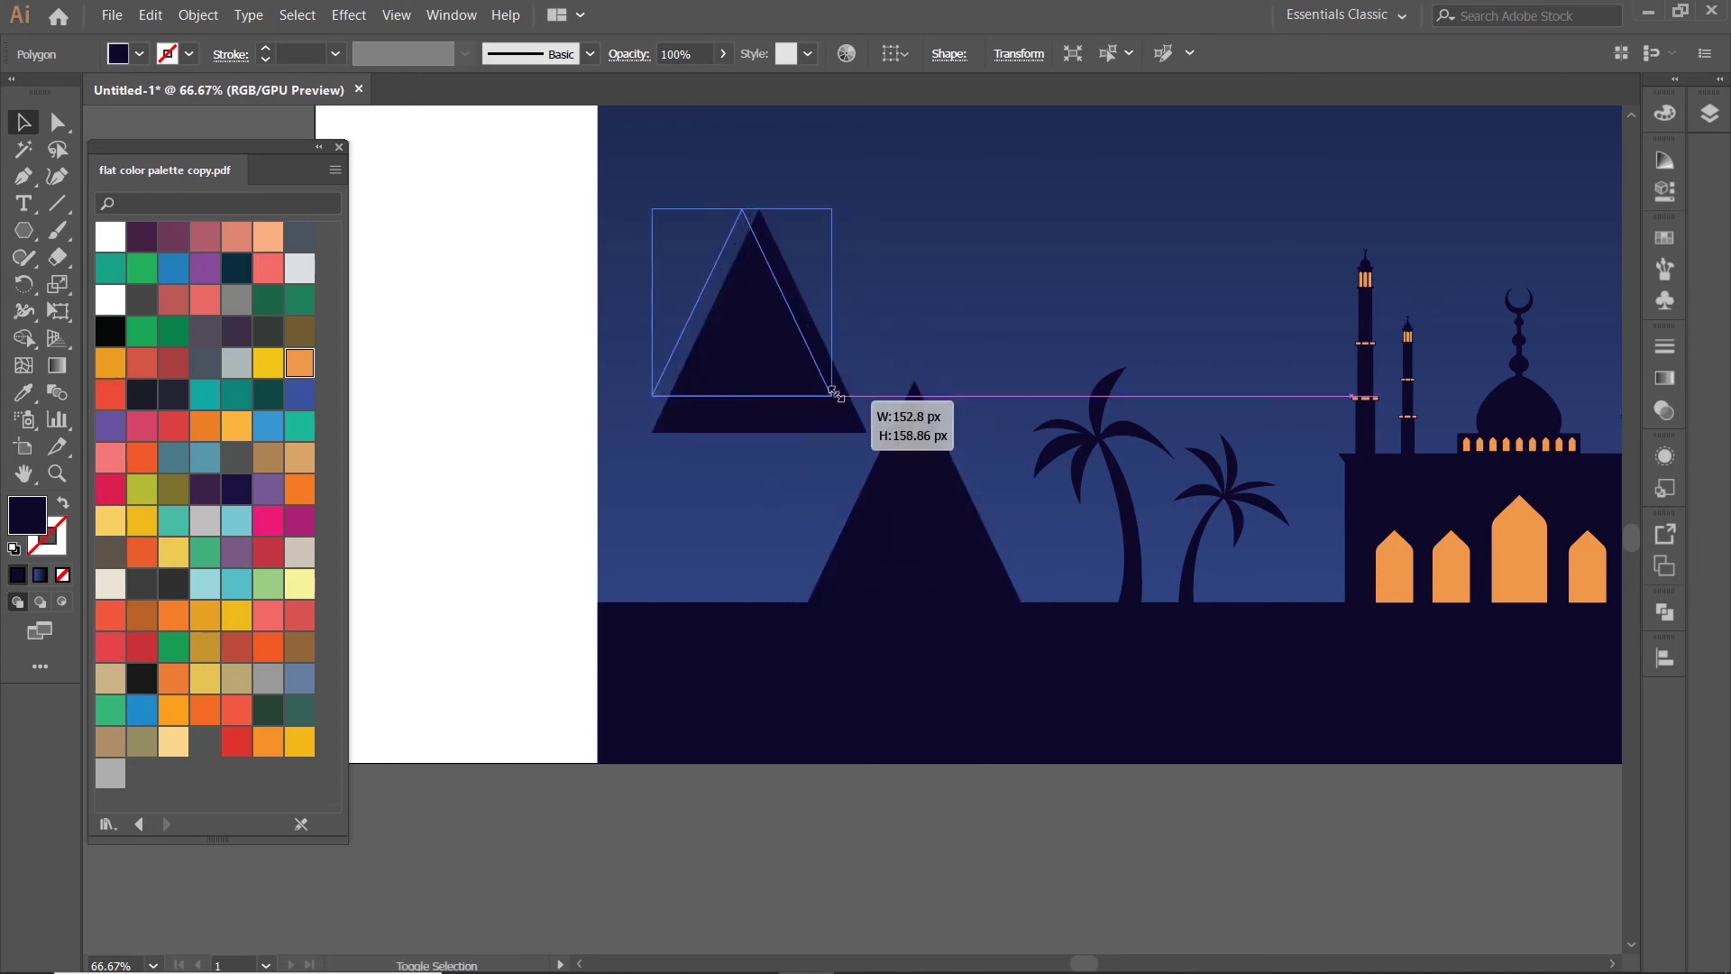
left_click_drag(746, 311, 789, 549)
key("ctrl+minus")
key("ctrl+minus")
key("ctrl+minus")
left_click(804, 835)
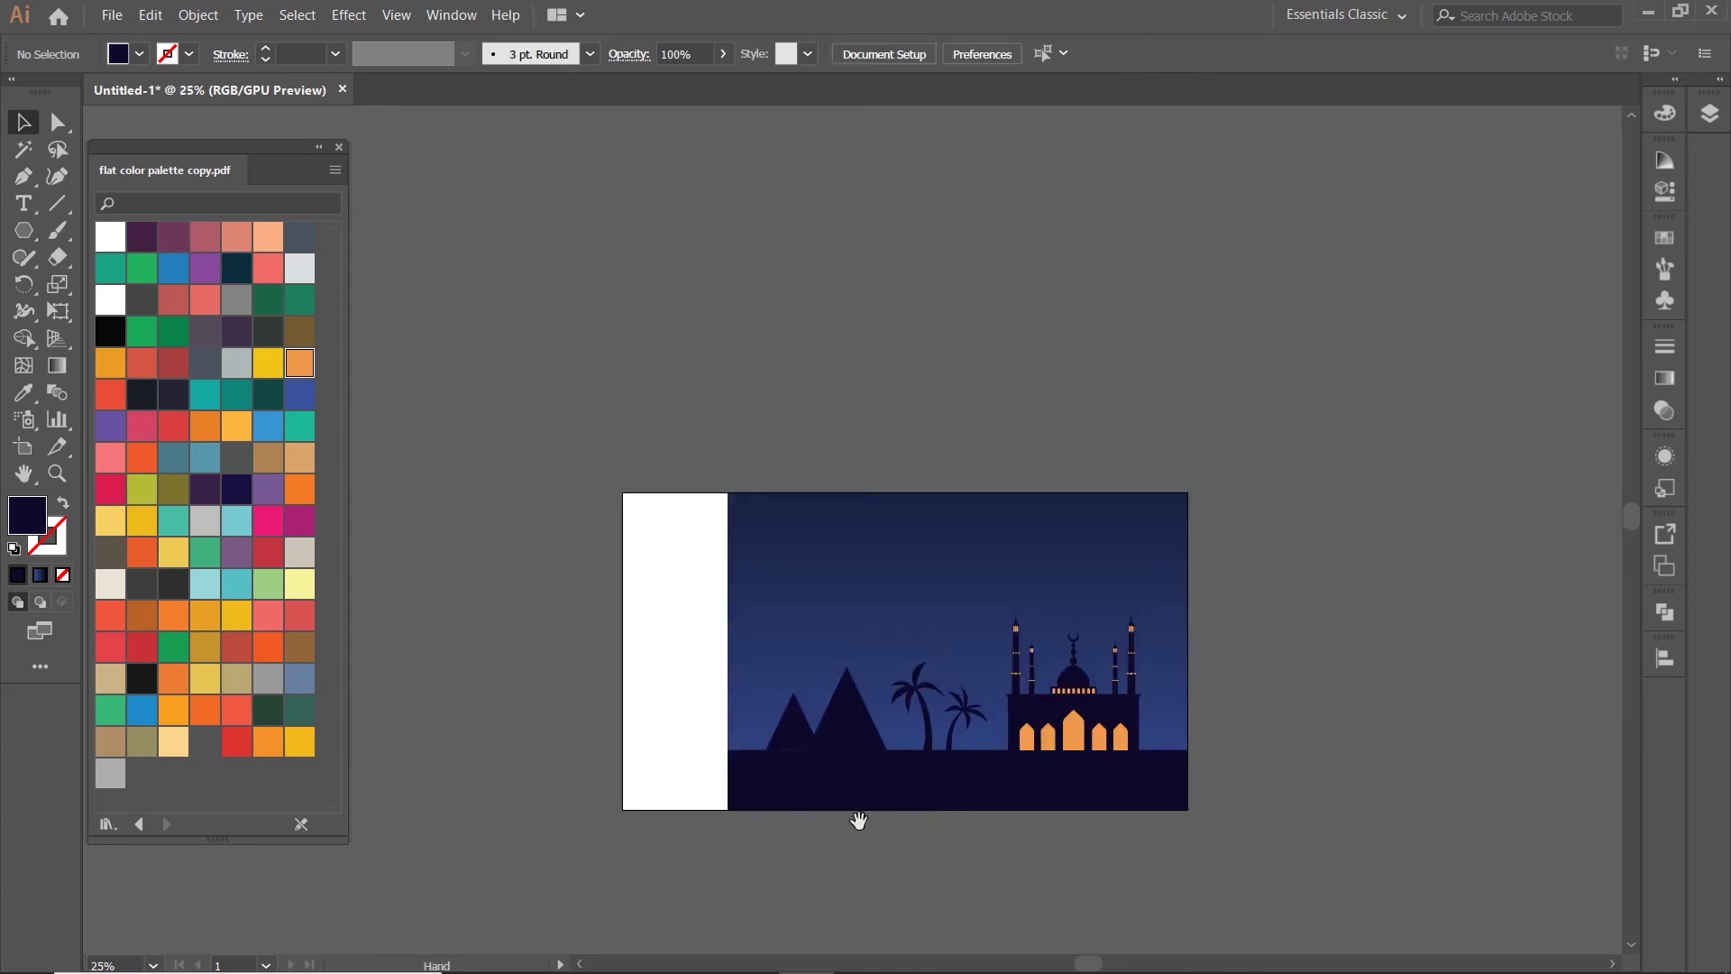
key("ctrl+plus")
key("ctrl+plus")
key("ctrl+plus")
- Group both pyramids and make the group slightly shorter
left_click(722, 619)
key("ctrl+plus")
key("ctrl+plus")
key("ctrl+plus")
key("ctrl+minus")
key("ctrl+minus")
key("ctrl+minus")
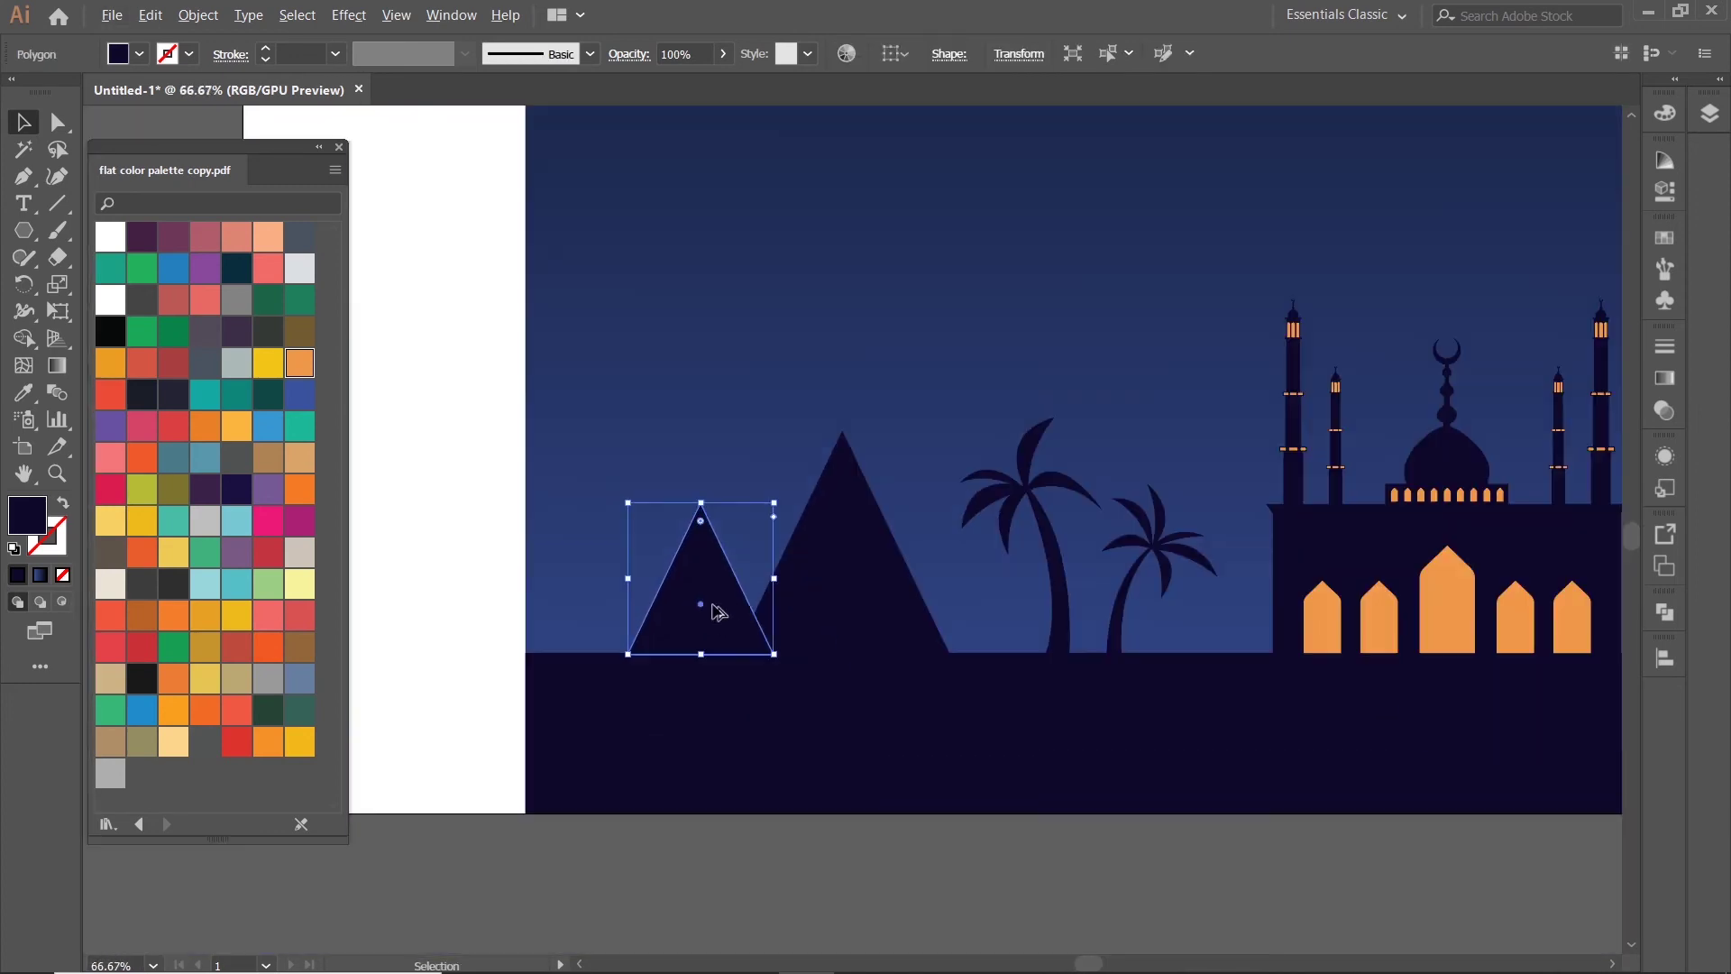
left_click_drag(713, 494, 847, 536)
right_click(842, 528)
left_click(892, 647)
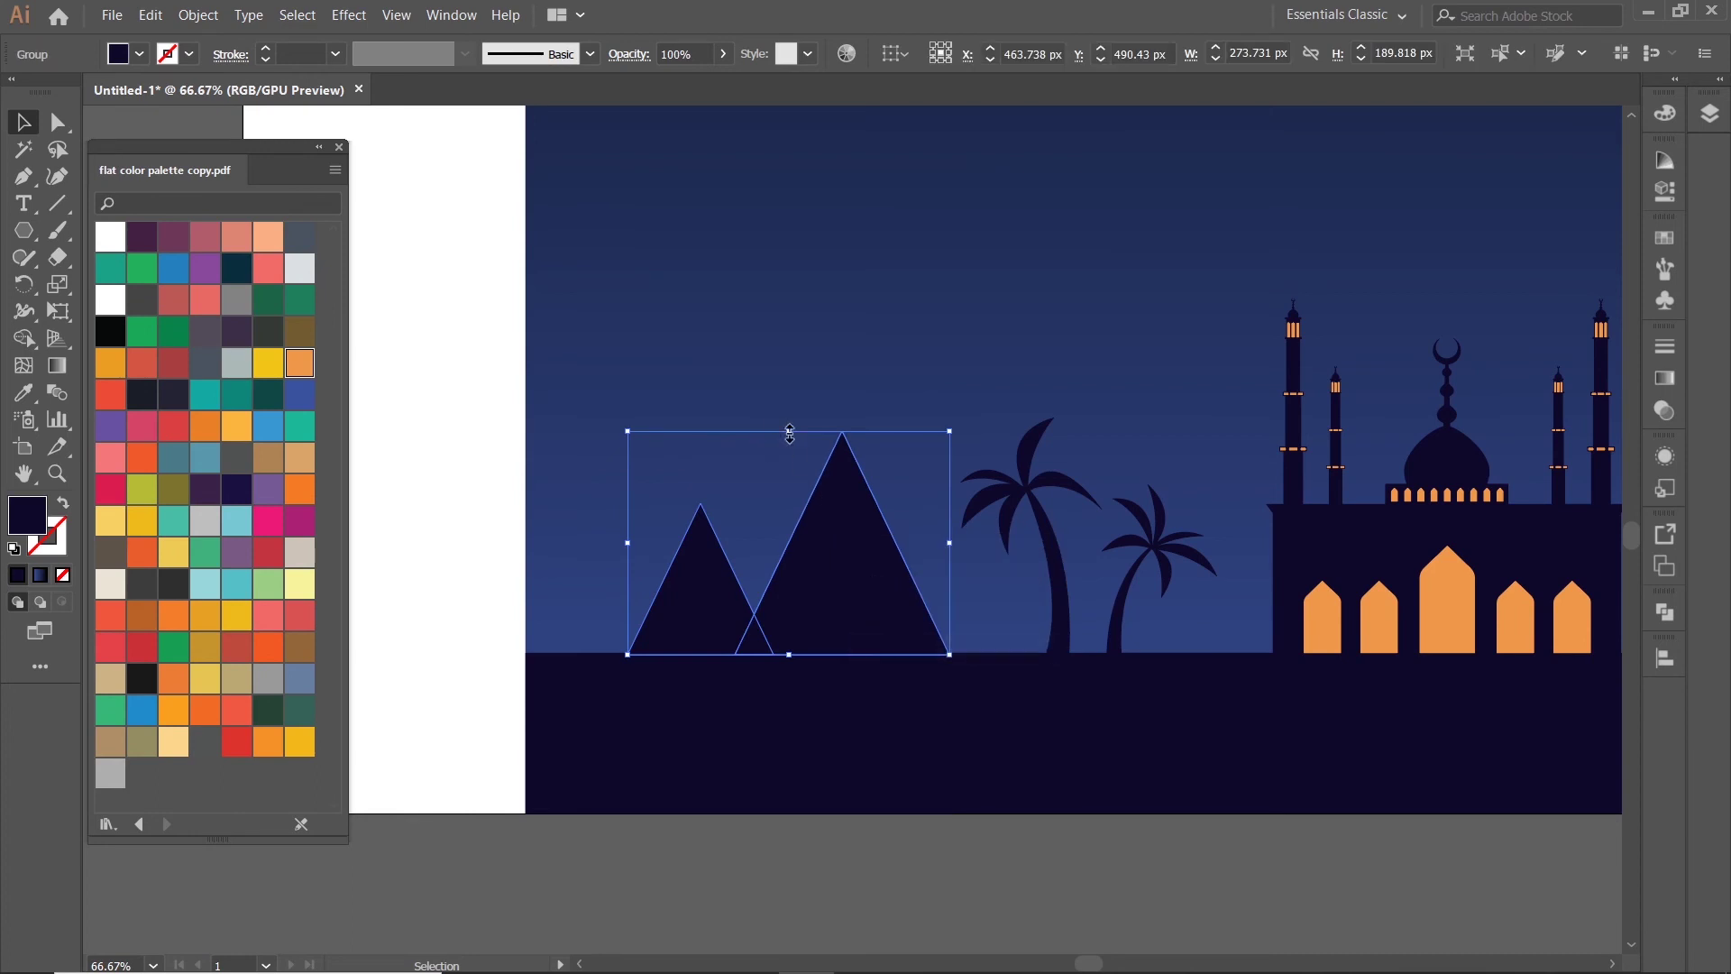
left_click_drag(789, 433, 790, 447)
key("ctrl+minus")
key("ctrl+minus")
key("ctrl+minus")
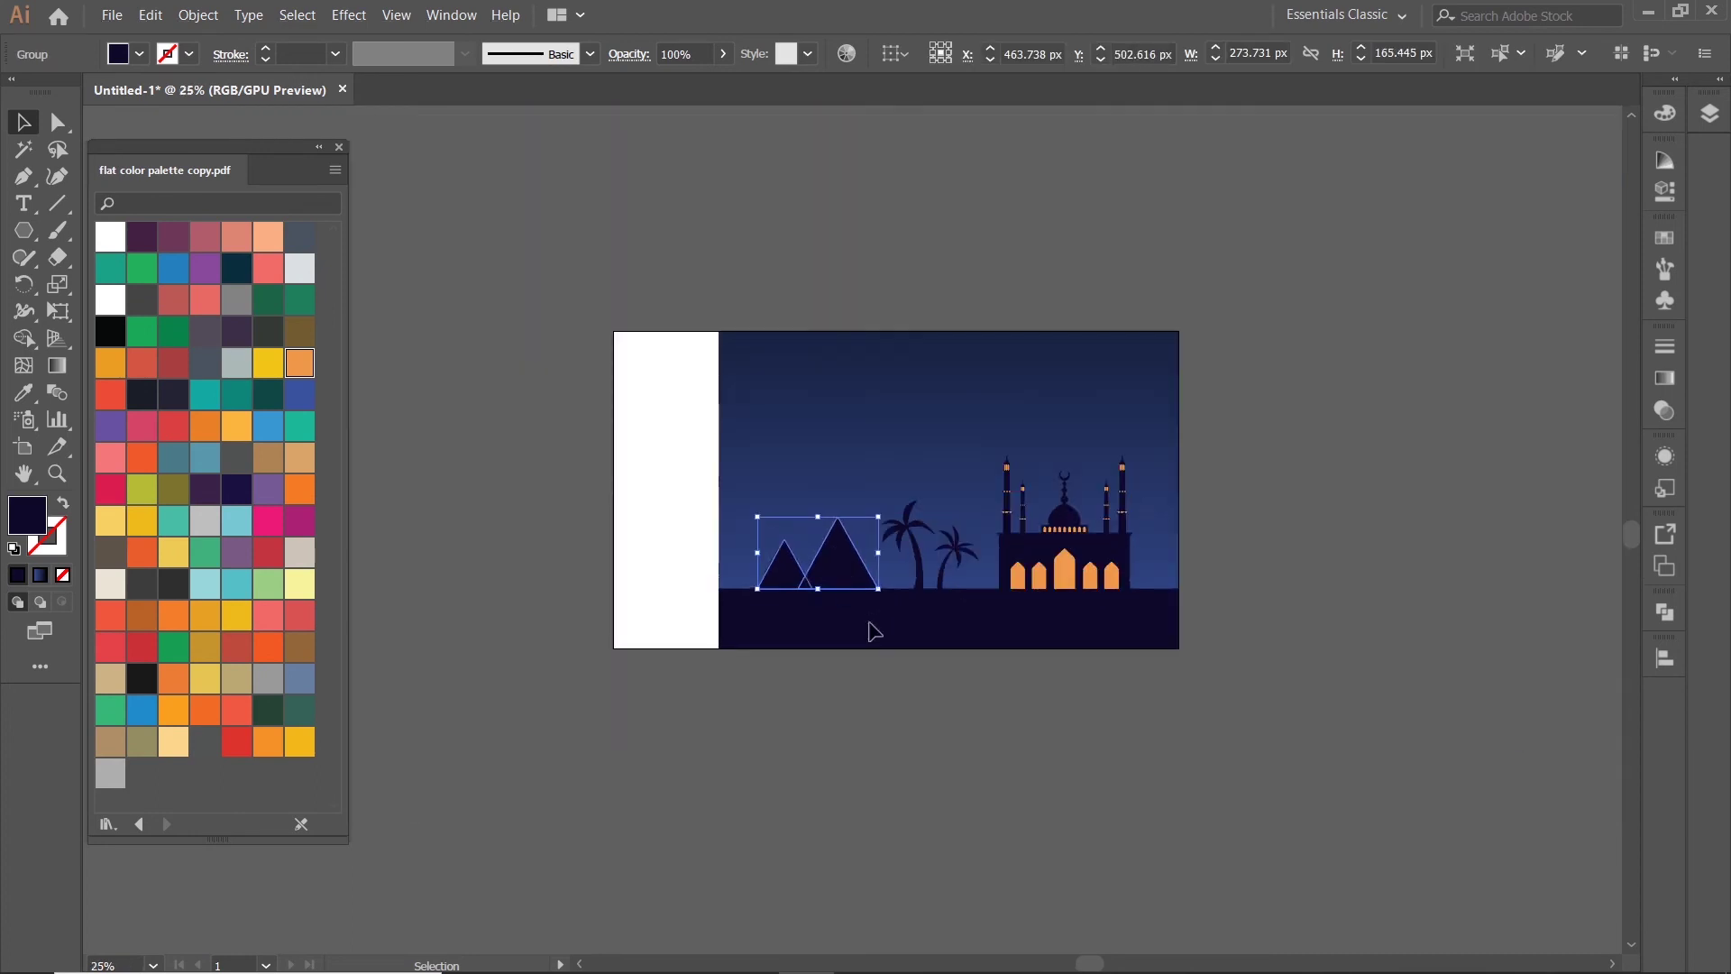
left_click(939, 687)
- Move the large palm left and the small palm left and down
key("ctrl+plus")
key("ctrl+plus")
key("ctrl+plus")
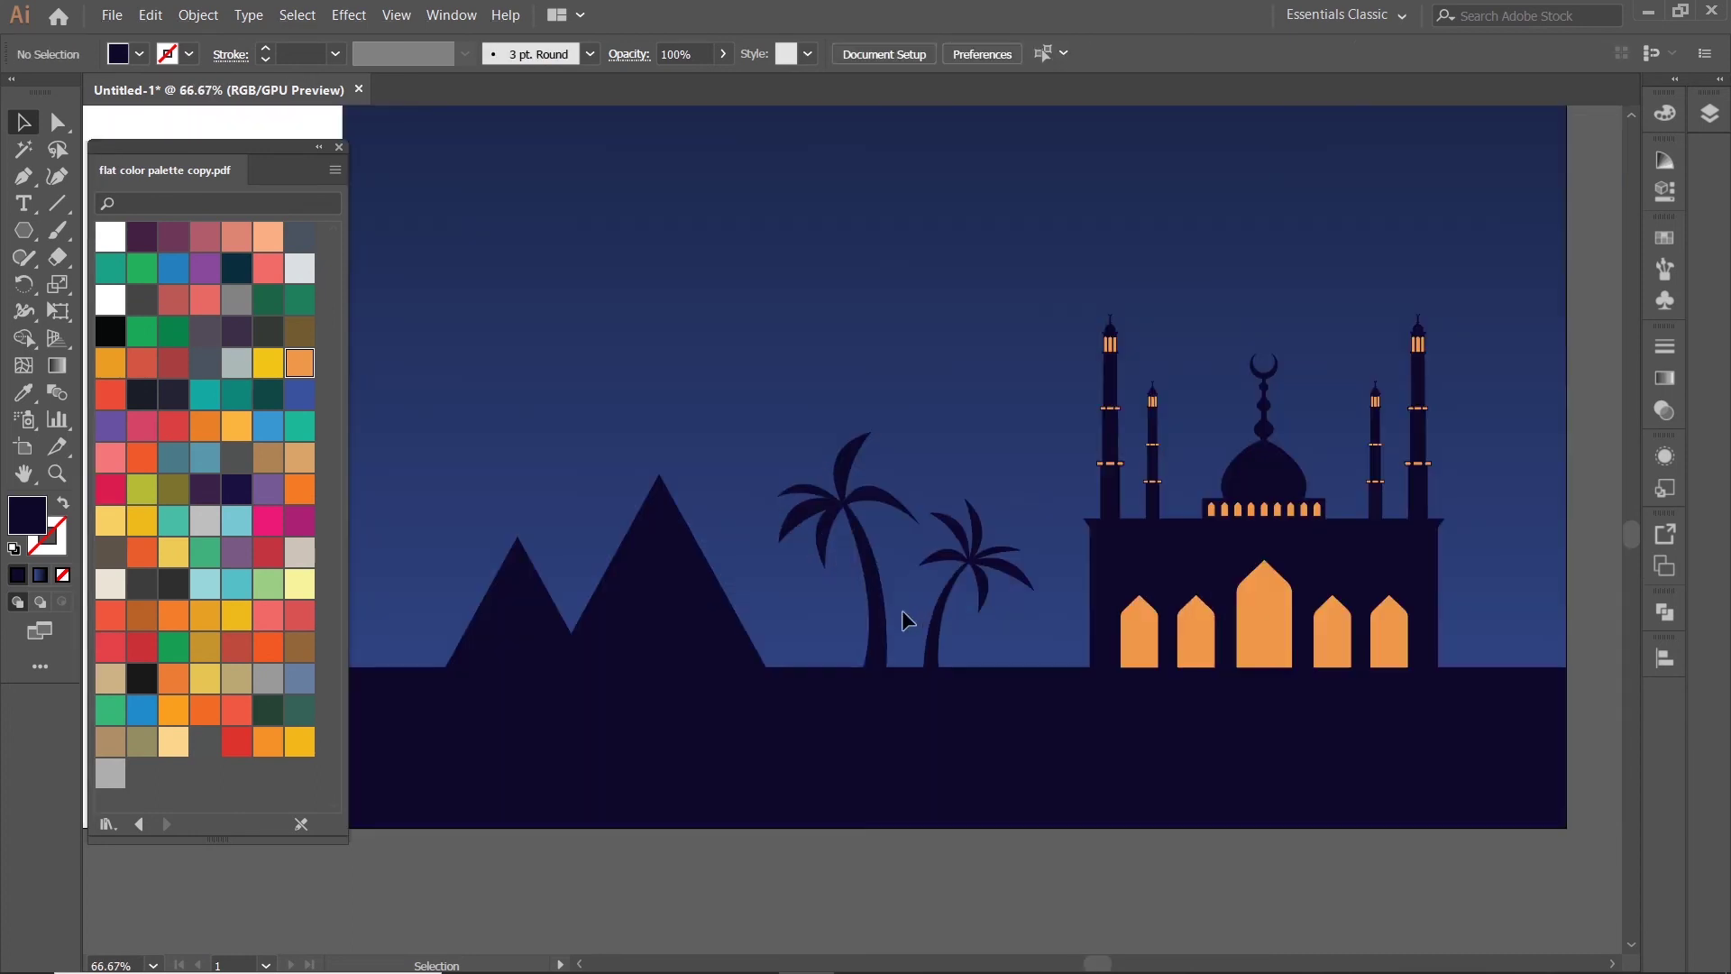
left_click_drag(852, 621, 825, 618)
scroll(954, 637, "up", 3)
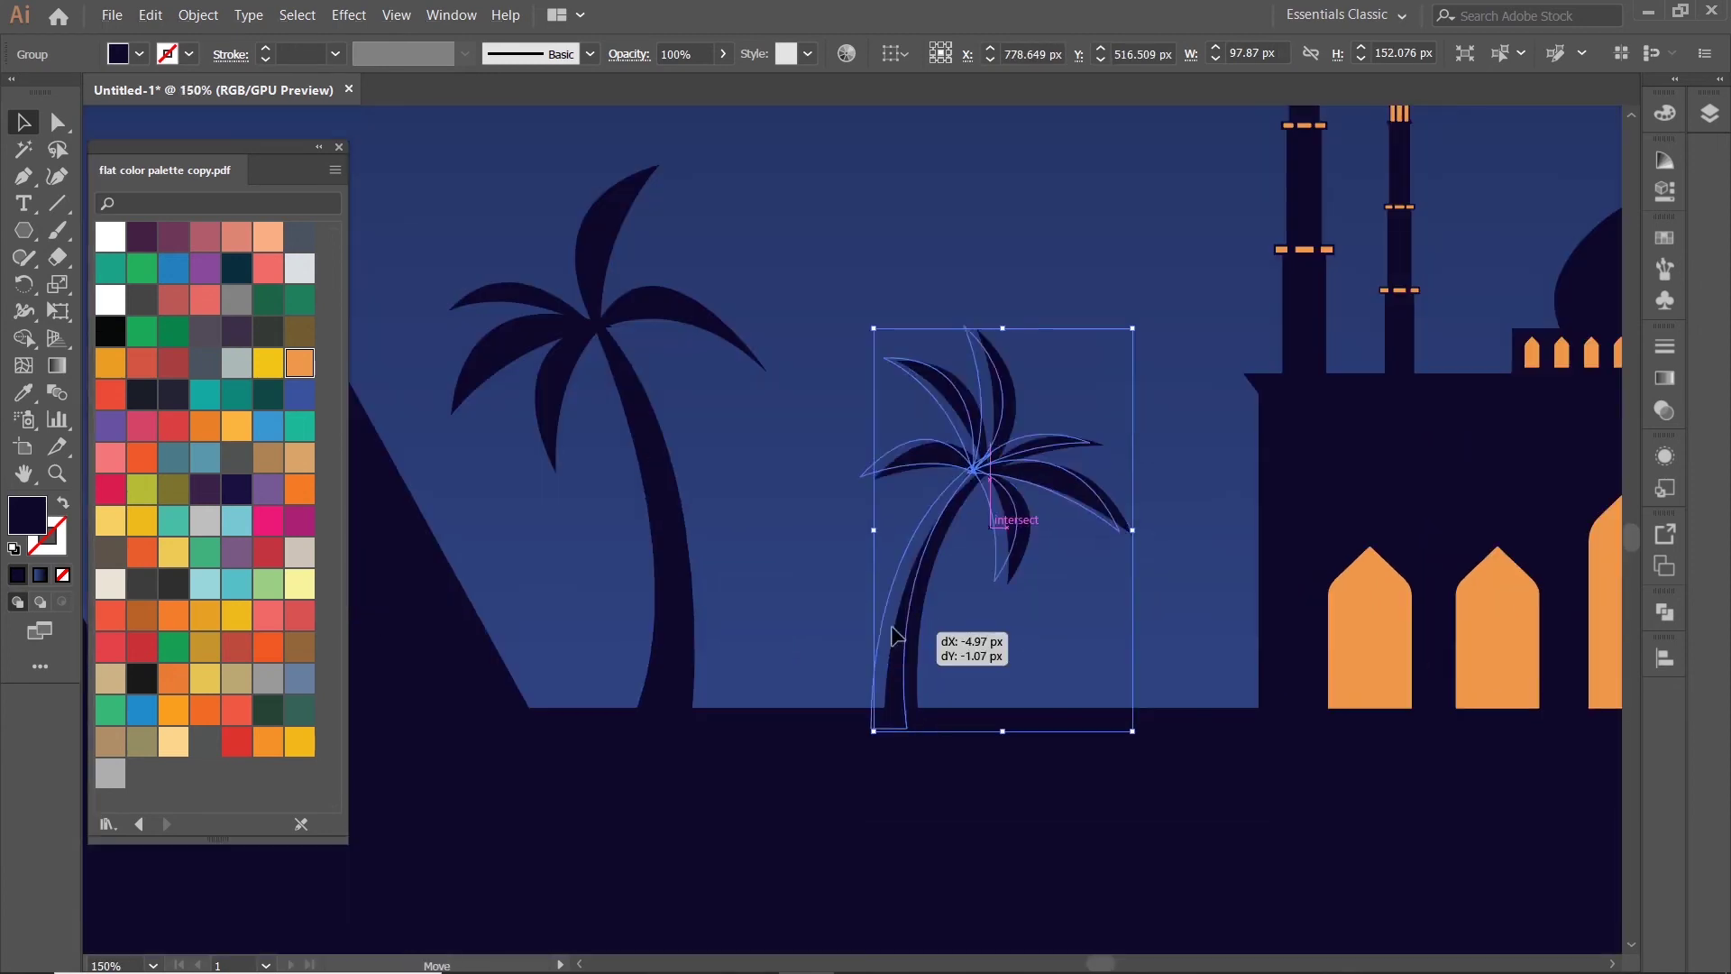
left_click_drag(953, 638, 784, 688)
scroll(784, 688, "down", 4)
left_click(1031, 773)
- Fine-tune the small palm tree's position next to the large one
scroll(1018, 789, "down", 2)
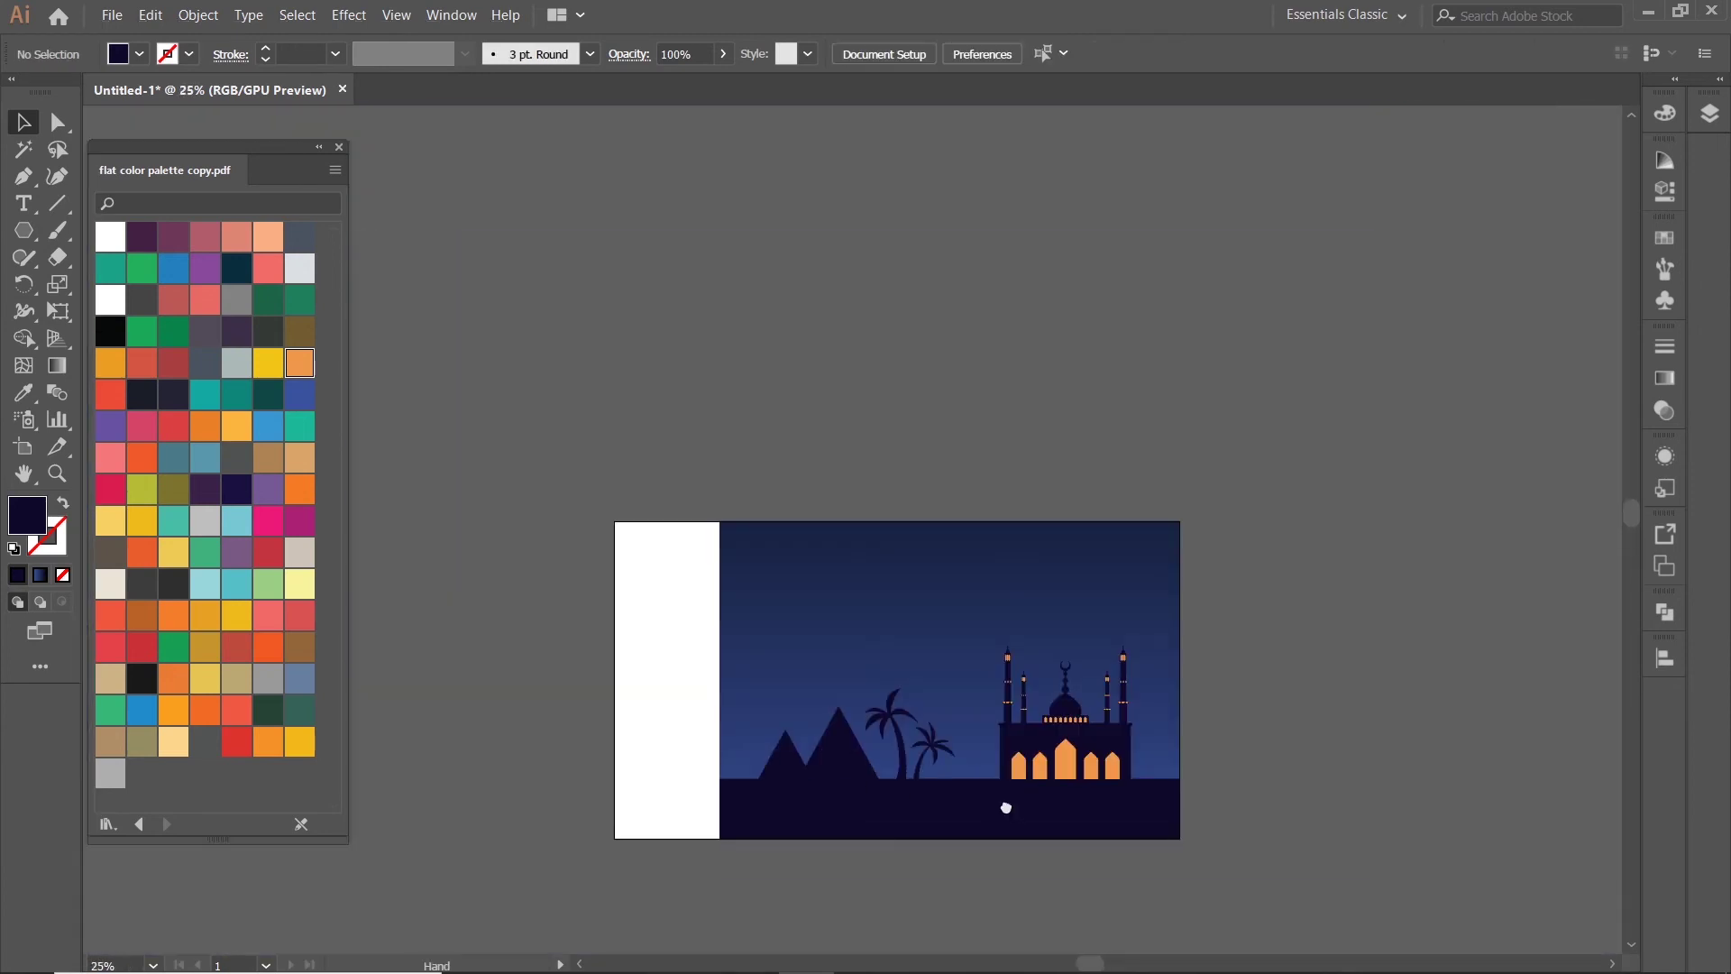
scroll(897, 754, "up", 2)
scroll(902, 716, "up", 1)
mouse_move(875, 699)
left_mouse_down()
mouse_move(845, 642)
mouse_move(873, 641)
left_mouse_up()
left_click(928, 602)
scroll(928, 603, "down", 2)
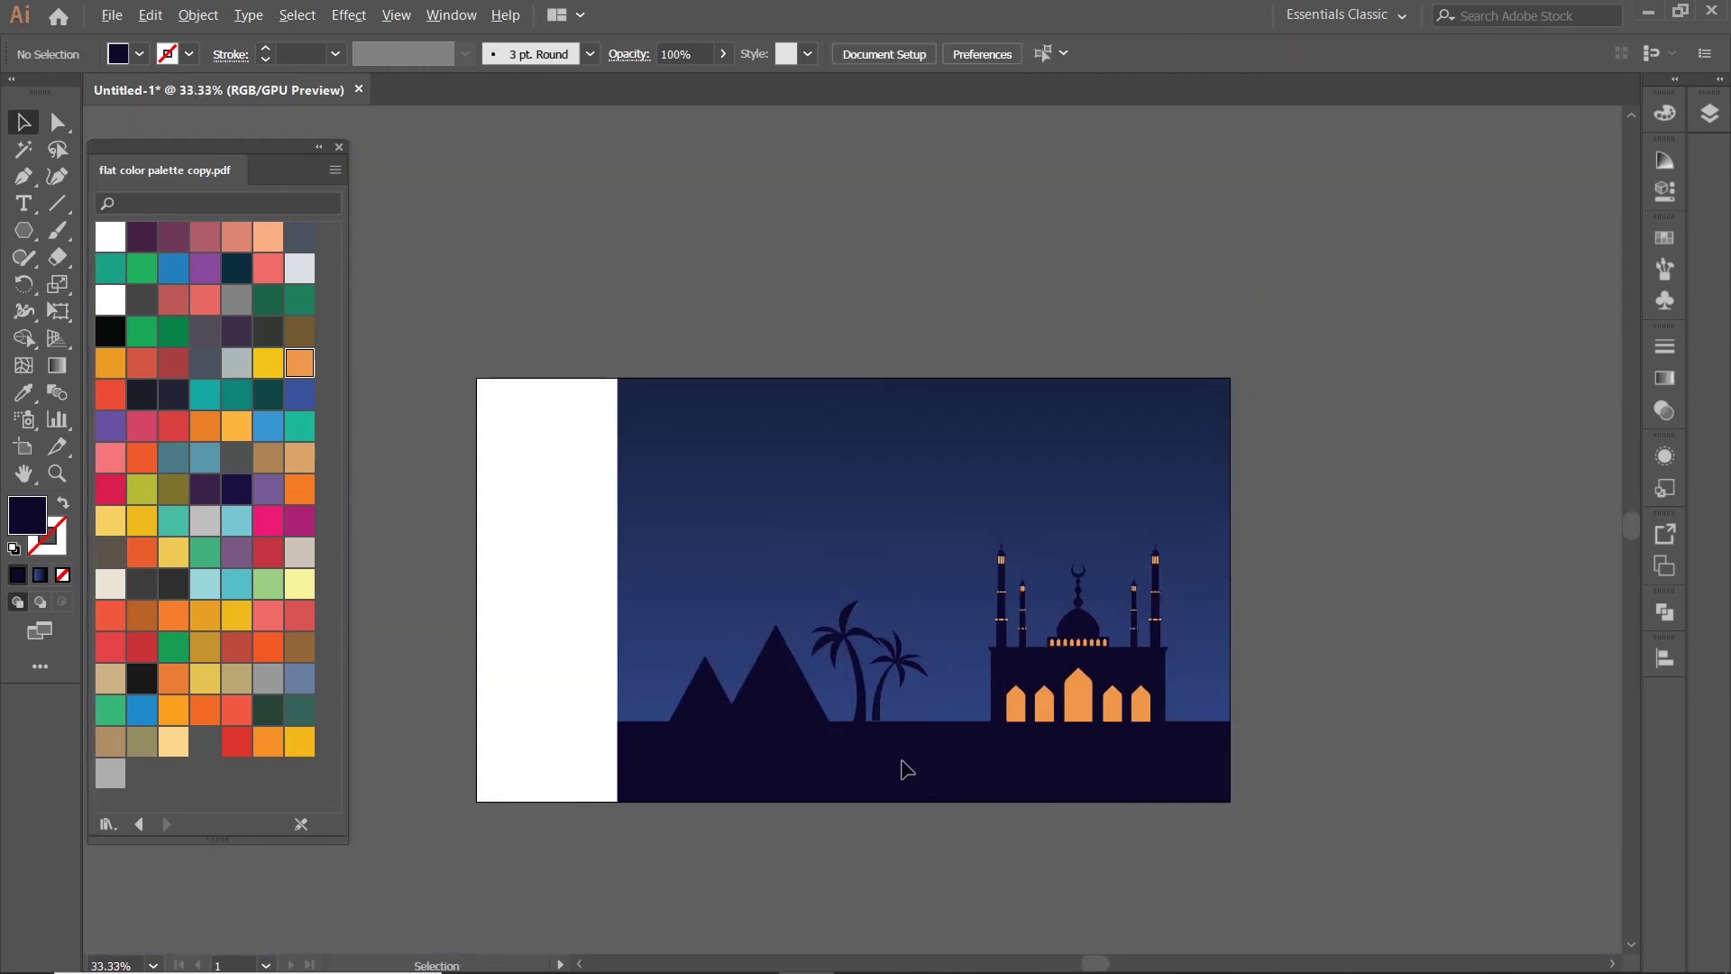
scroll(955, 631, "up", 3)
left_click_drag(838, 578, 853, 586)
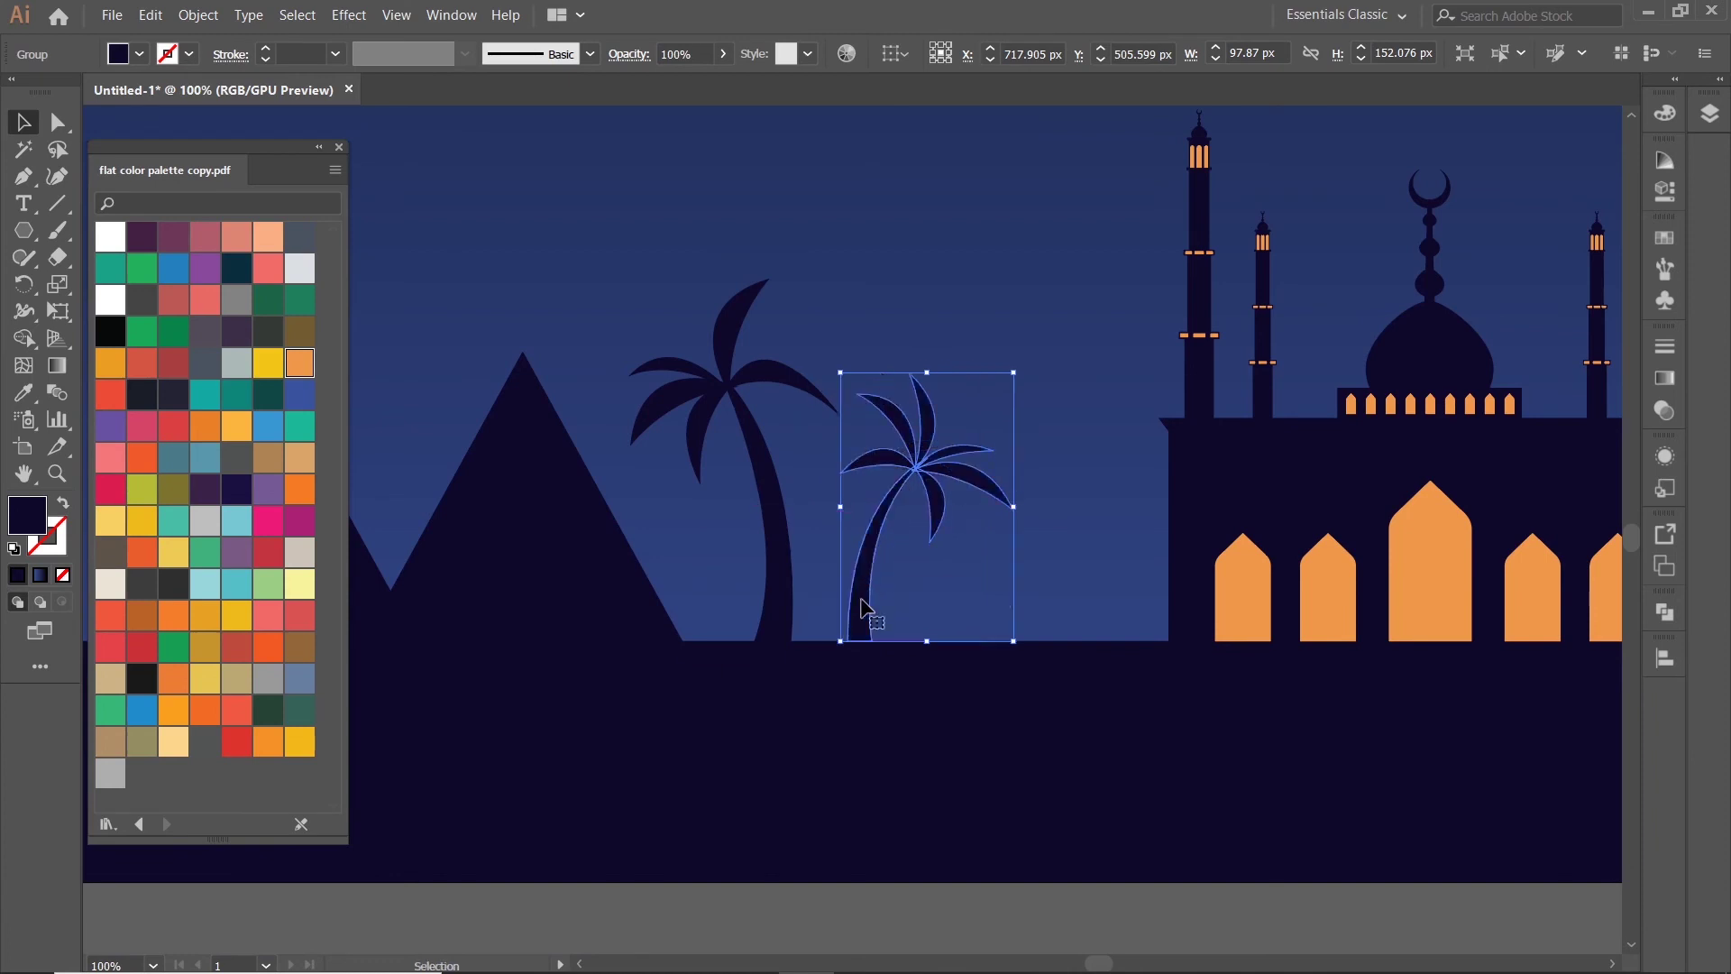
left_click(851, 767)
scroll(850, 767, "down", 4)
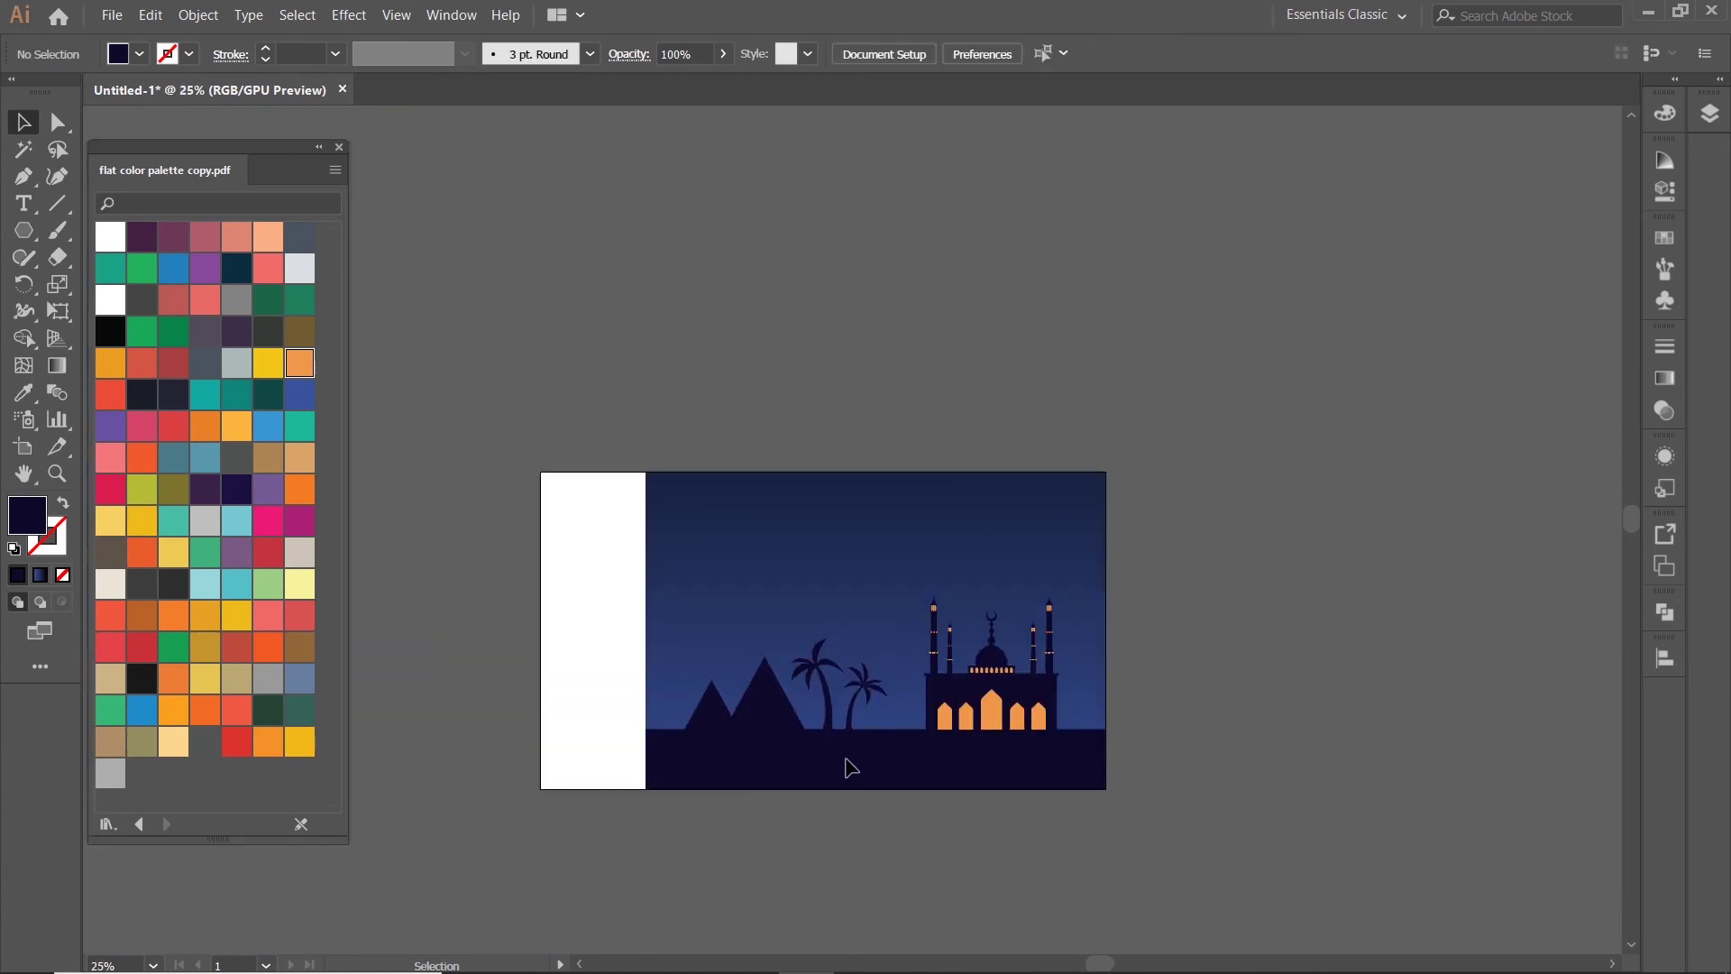
scroll(855, 777, "up", 2)
- Widen the pyramid group from its left side and nudge it slightly left
left_click(730, 655)
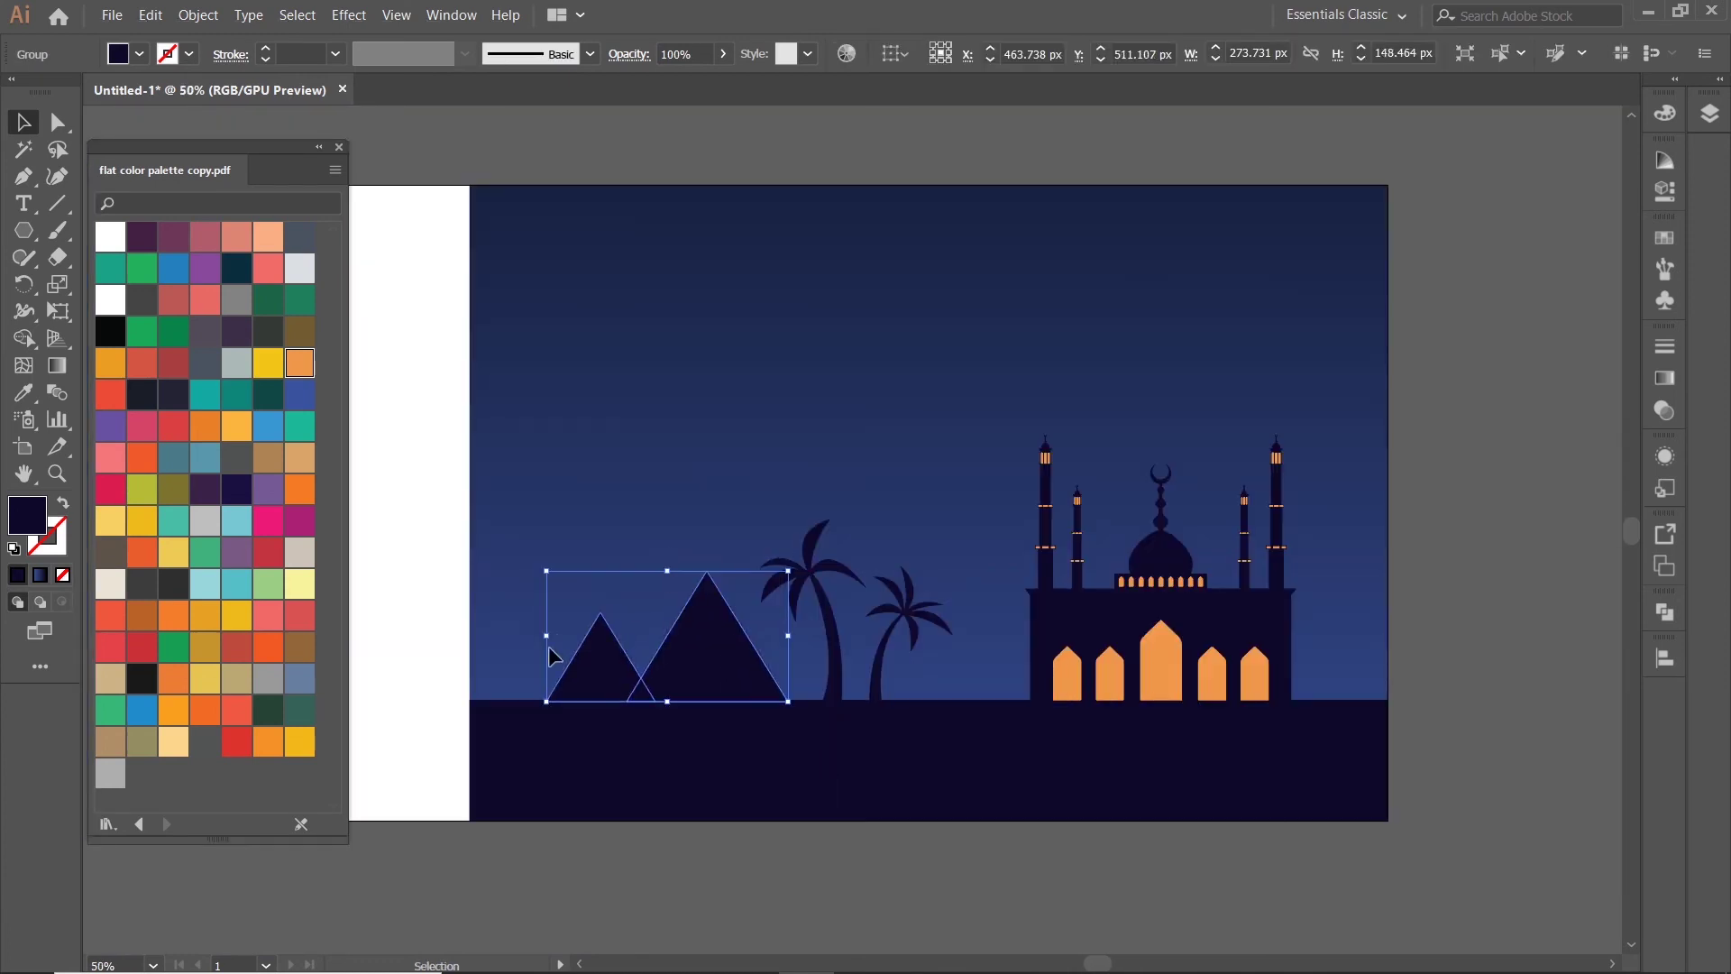
left_click_drag(543, 636, 520, 639)
left_click_drag(694, 668, 701, 671)
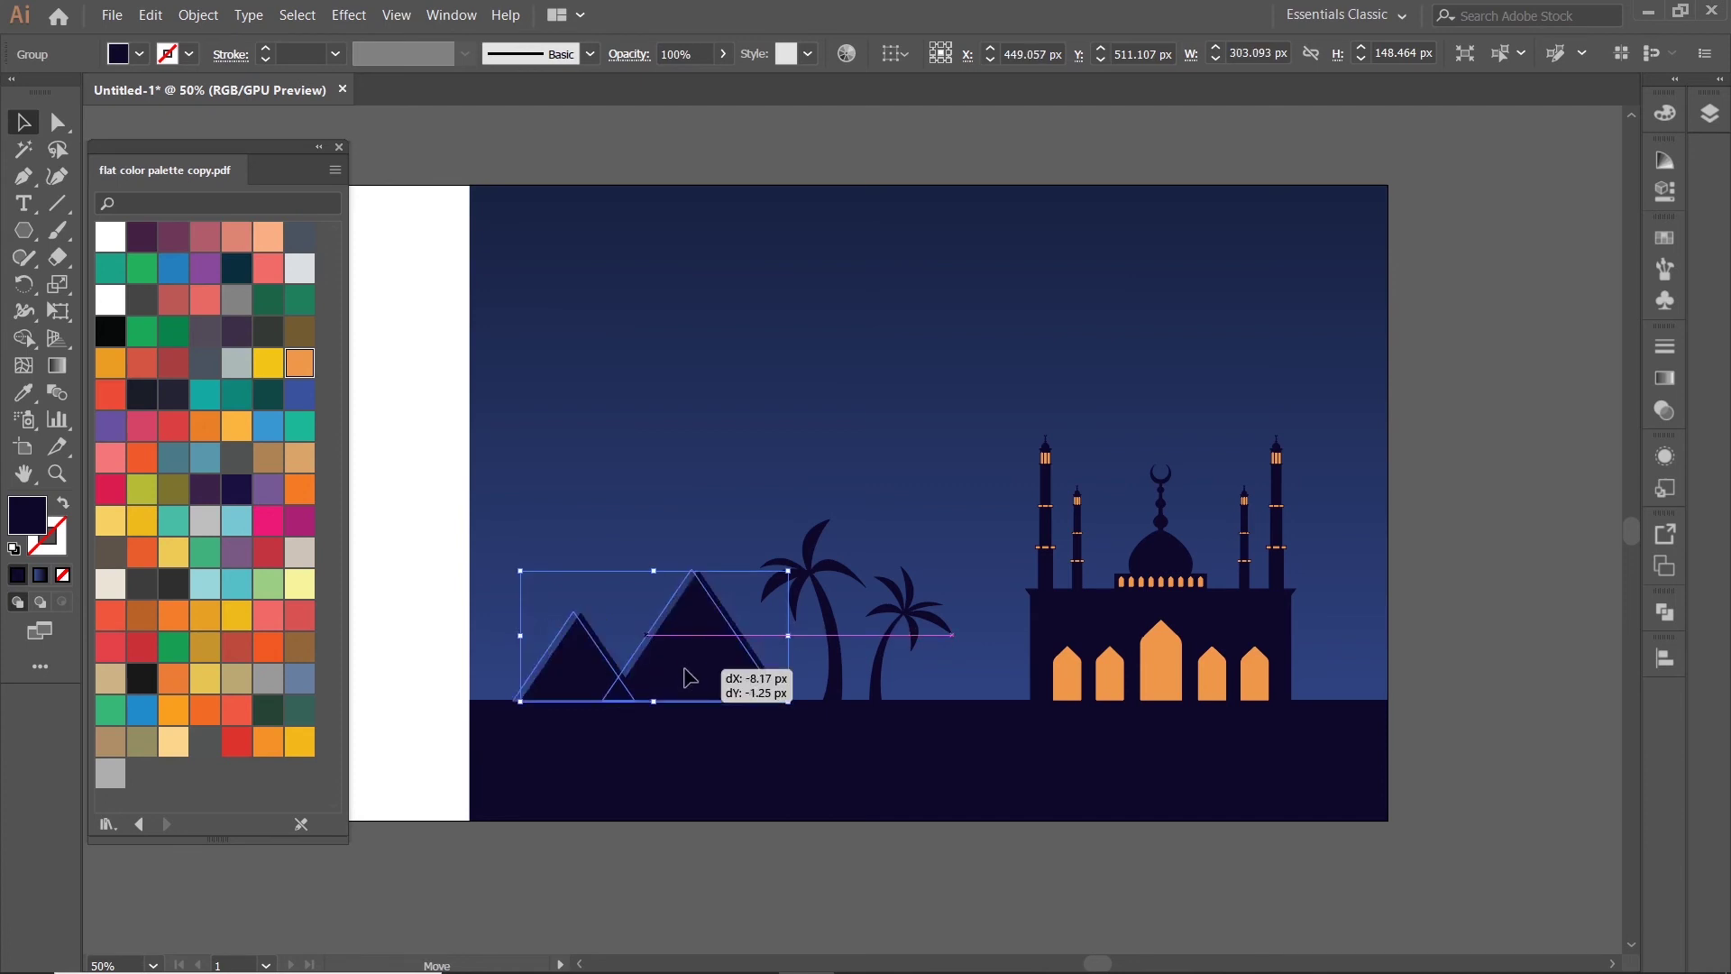
right_click(699, 667)
- Reflect the pyramid group vertically so the taller pyramid is on the left
left_click(974, 746)
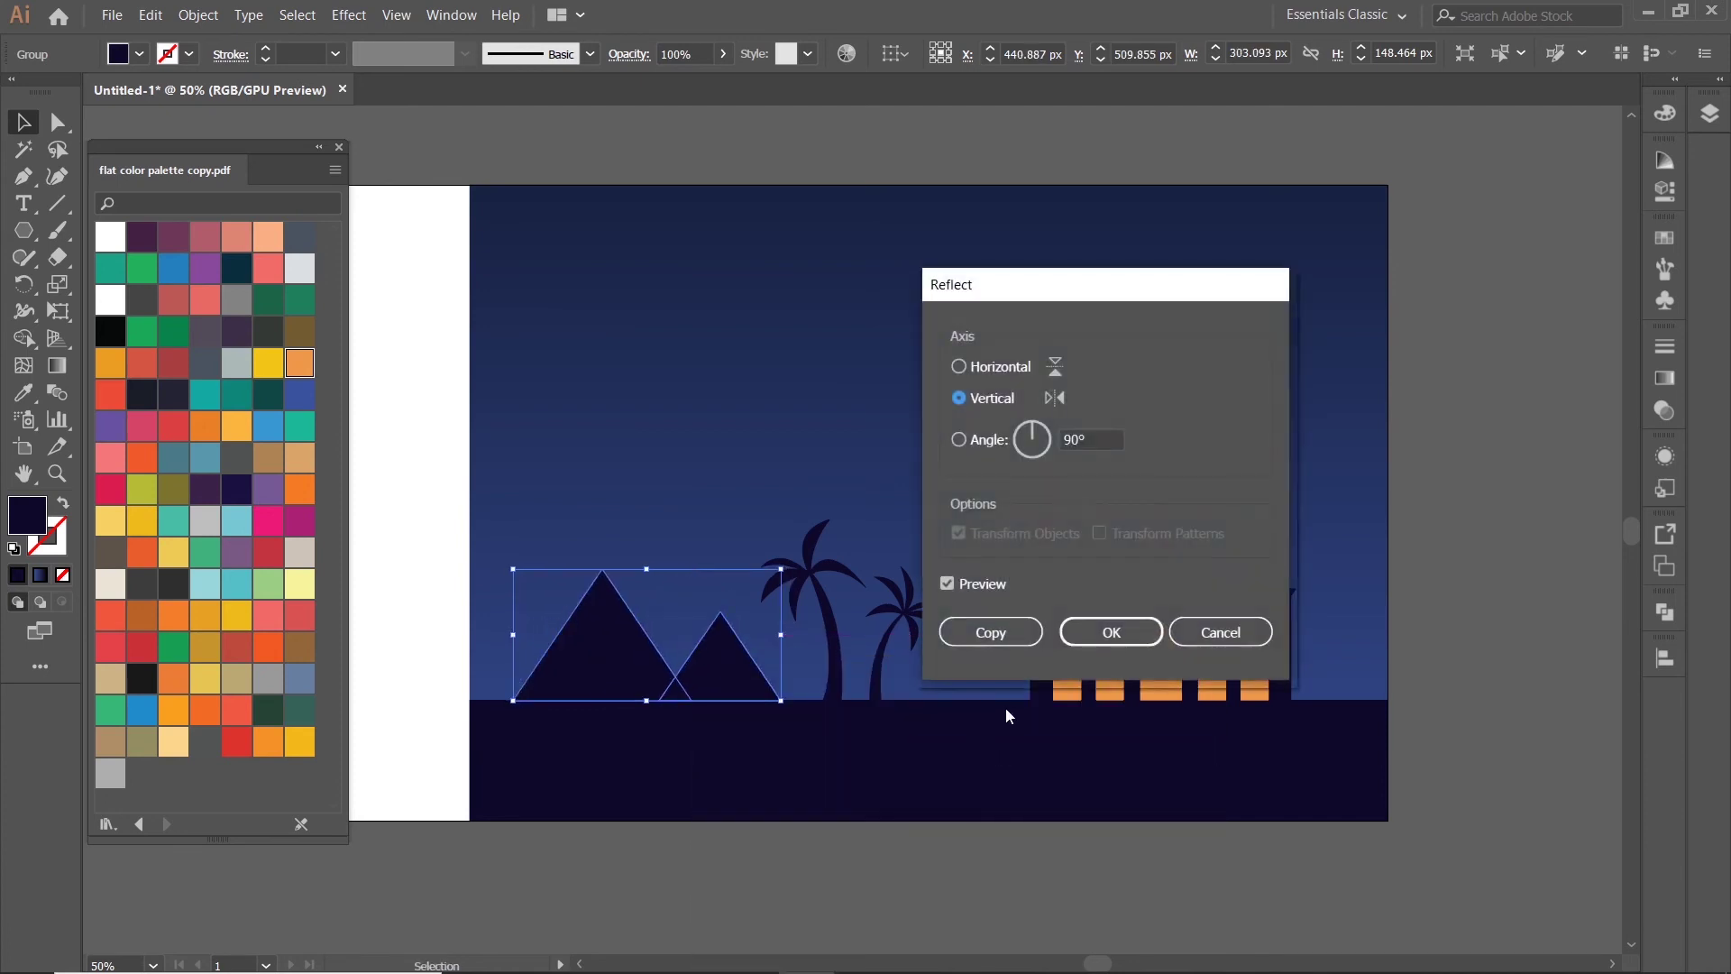
key("Return")
scroll(1082, 839, "down", 2)
scroll(1050, 703, "up", 2)
scroll(1042, 631, "up", 2)
- Nudge the small palm left and tilt the large palm slightly
left_click_drag(1039, 607, 1108, 620)
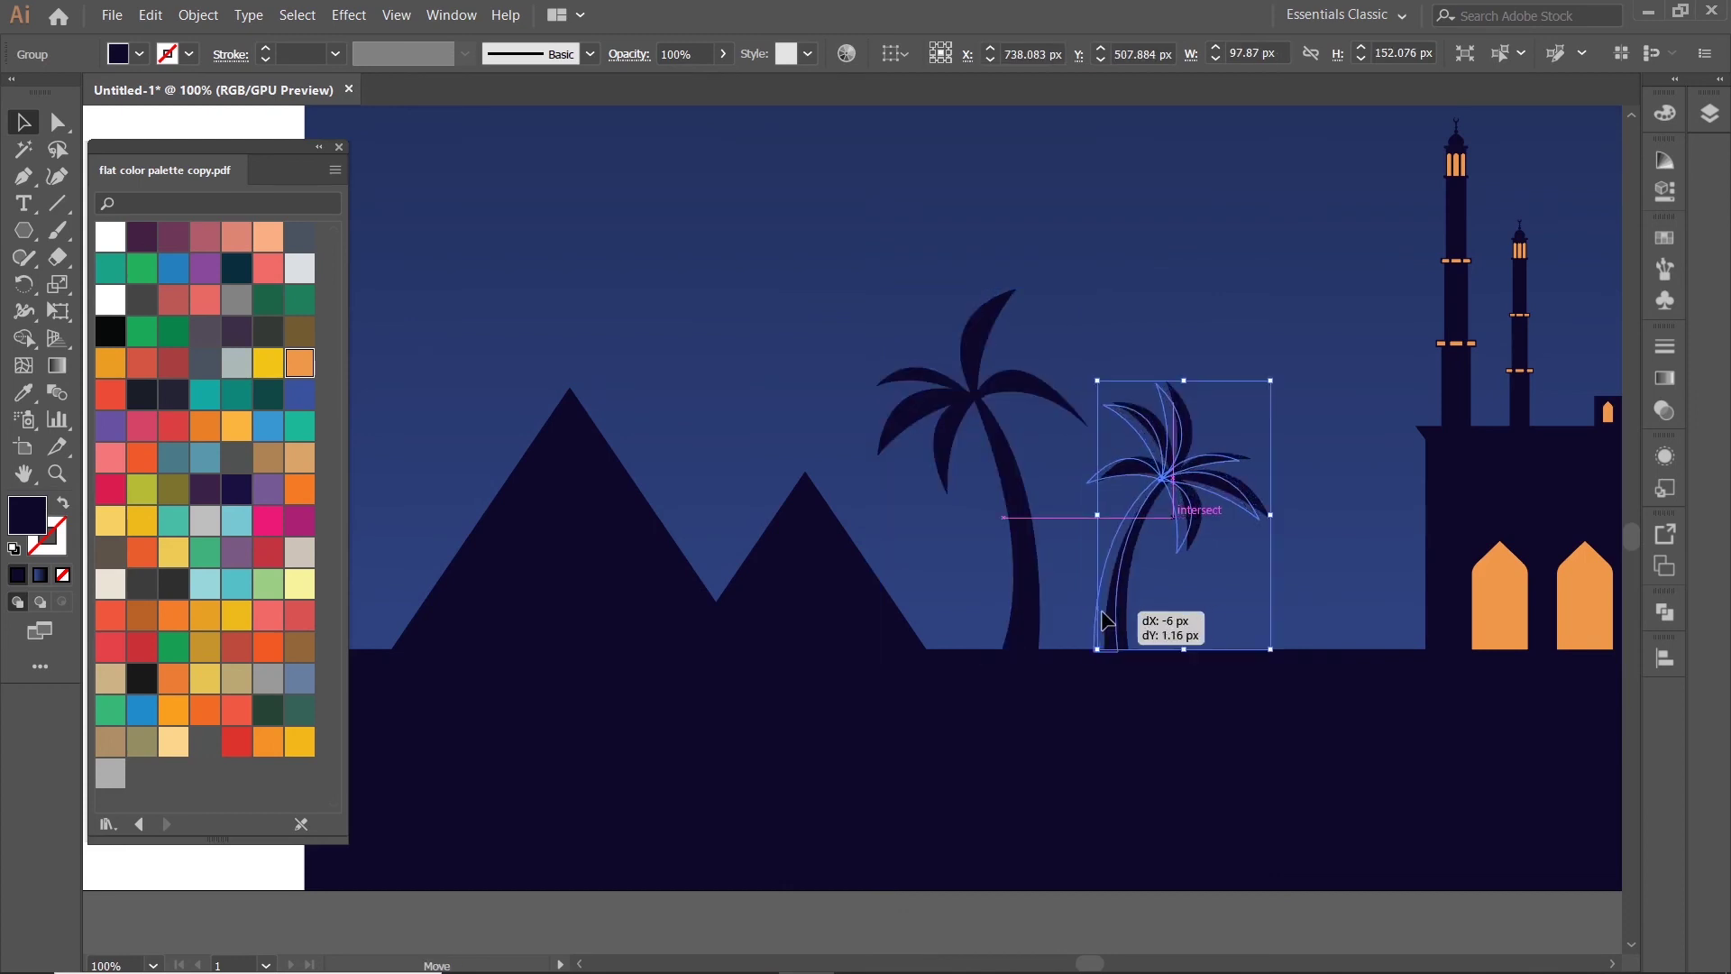
scroll(1046, 774, "down", 3)
left_click(1046, 876)
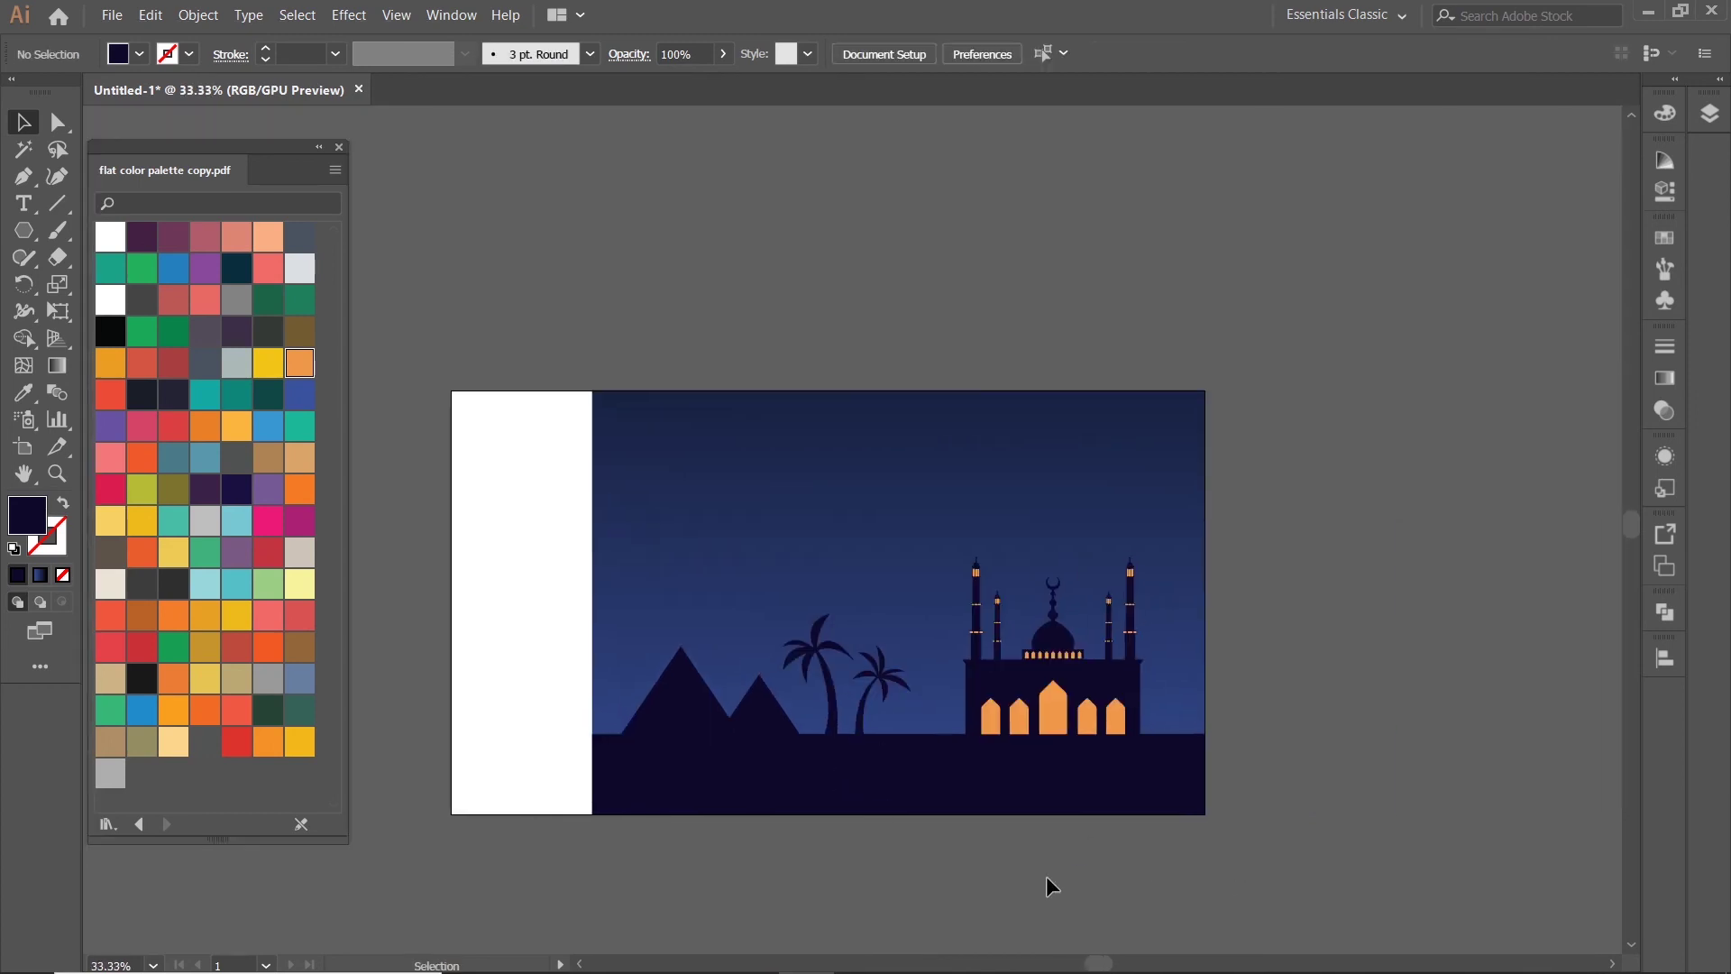
scroll(831, 720, "up", 2)
left_click(831, 719)
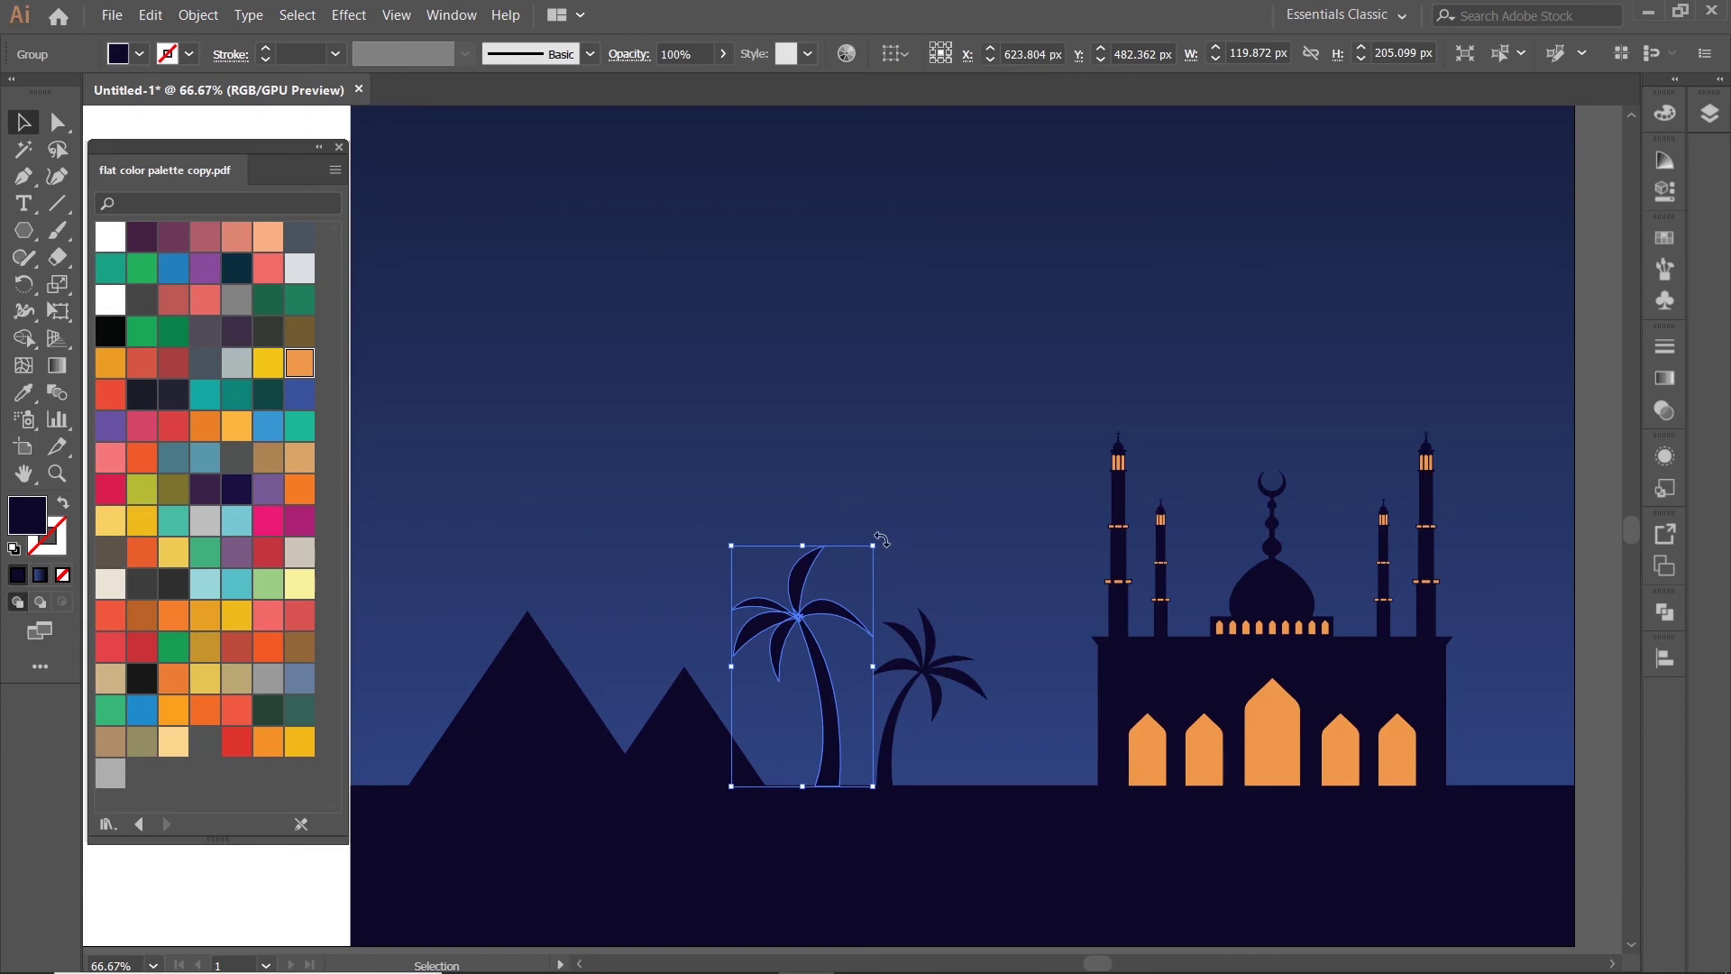
left_click_drag(883, 539, 891, 549)
- Rotate the small palm slightly counterclockwise and settle both palm bases onto the ground
scroll(889, 639, "up", 2)
scroll(879, 431, "down", 3)
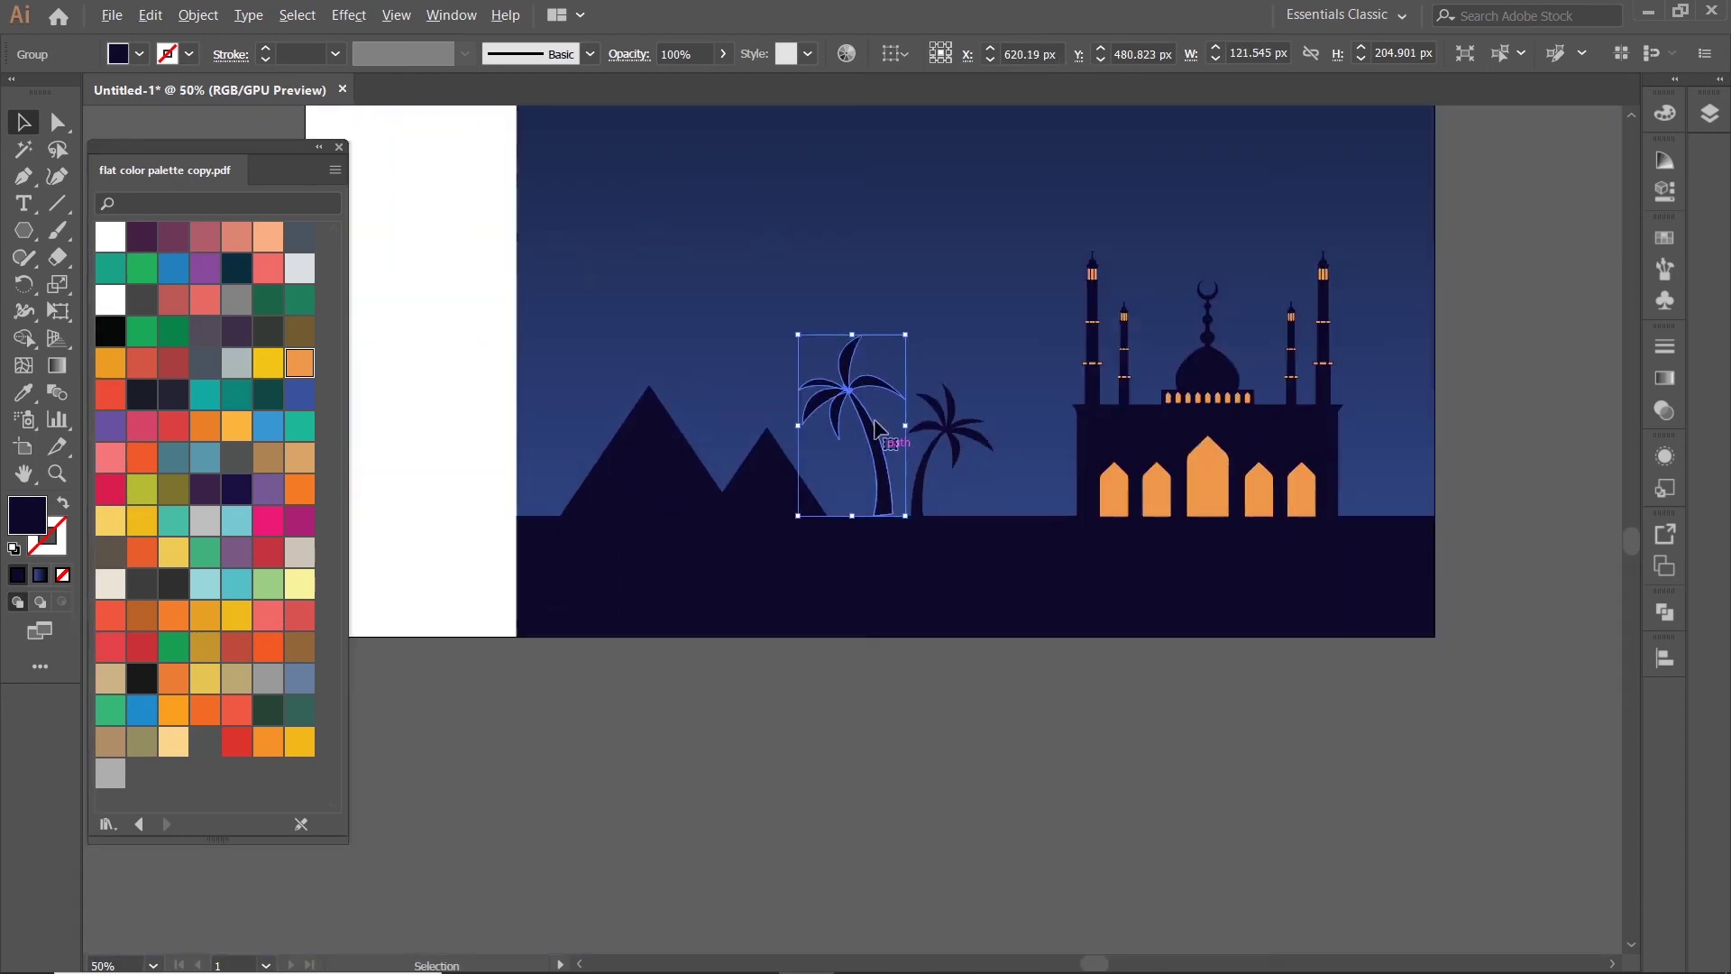
scroll(893, 511, "up", 3)
left_click(1190, 302)
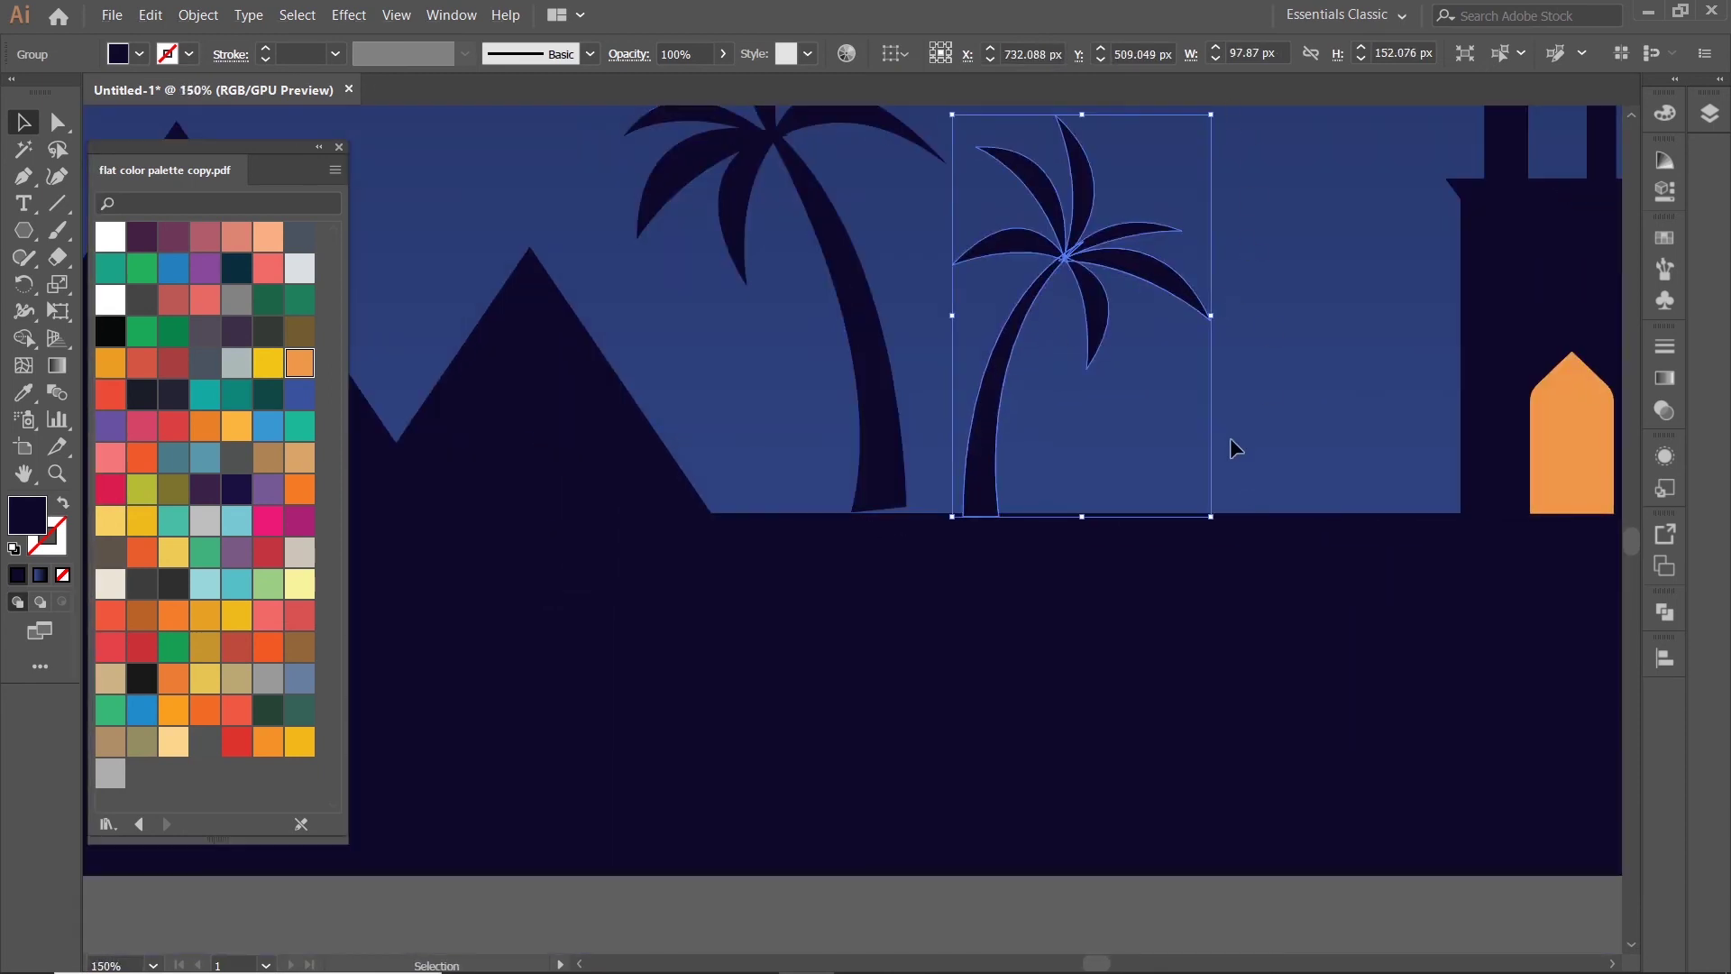
left_click_drag(1213, 527, 1172, 554)
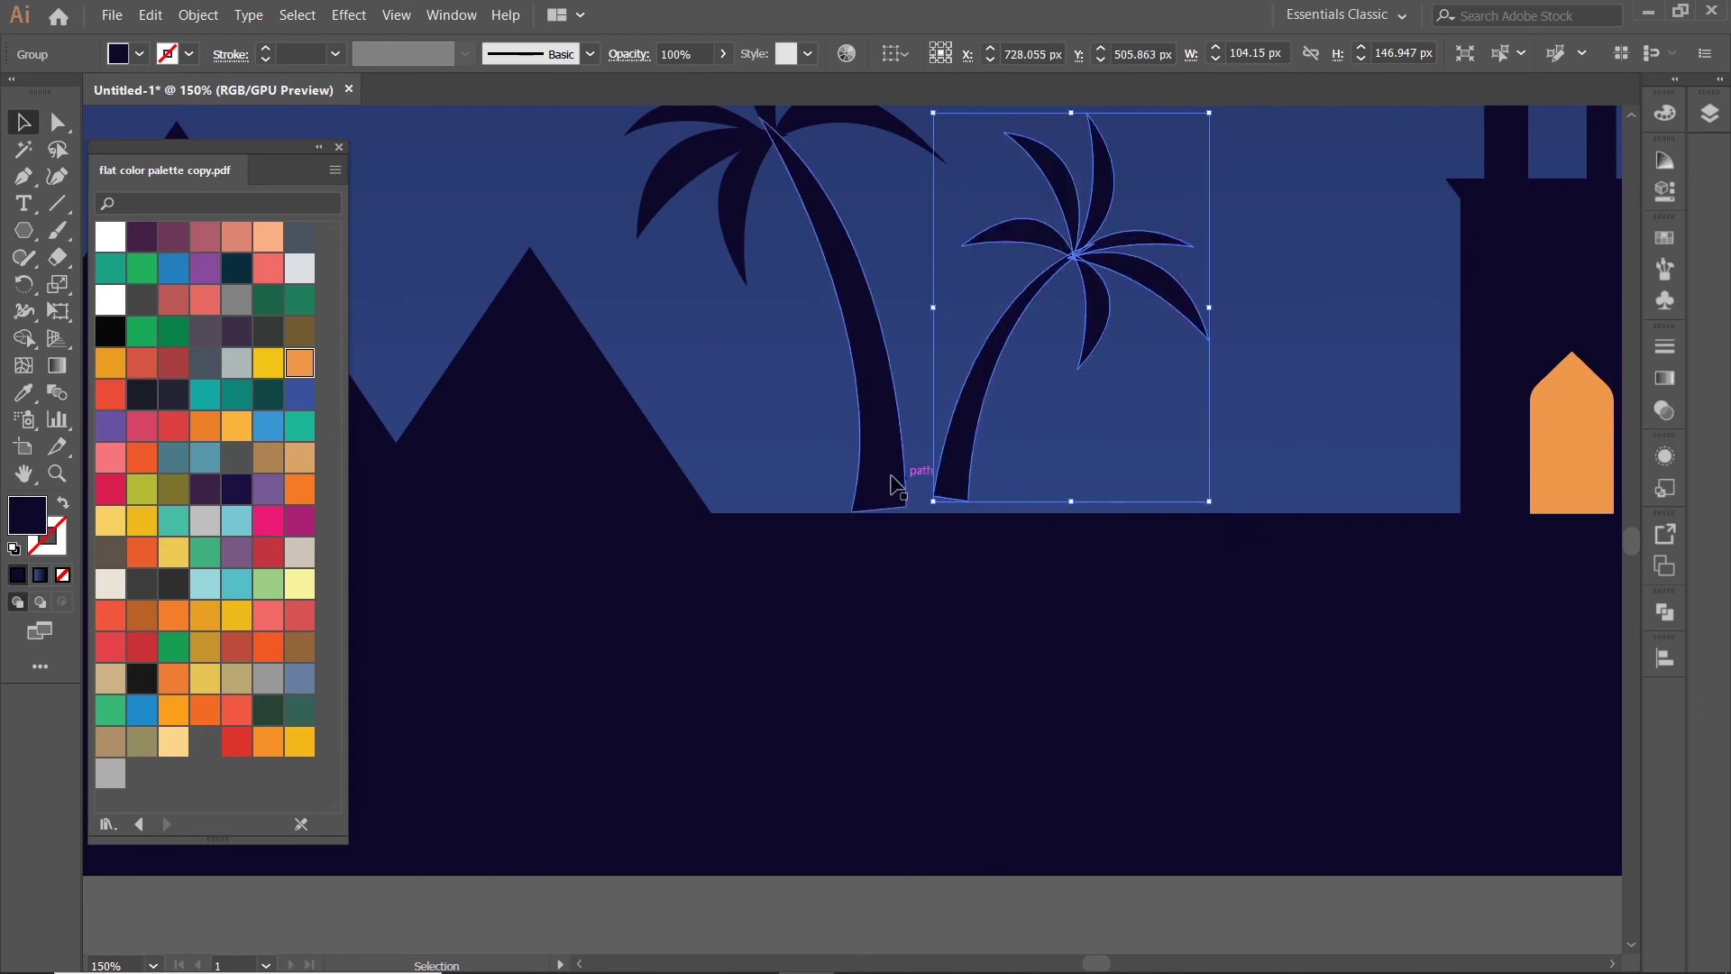
mouse_move(892, 485)
left_mouse_down()
mouse_move(905, 500)
mouse_move(970, 469)
left_mouse_up()
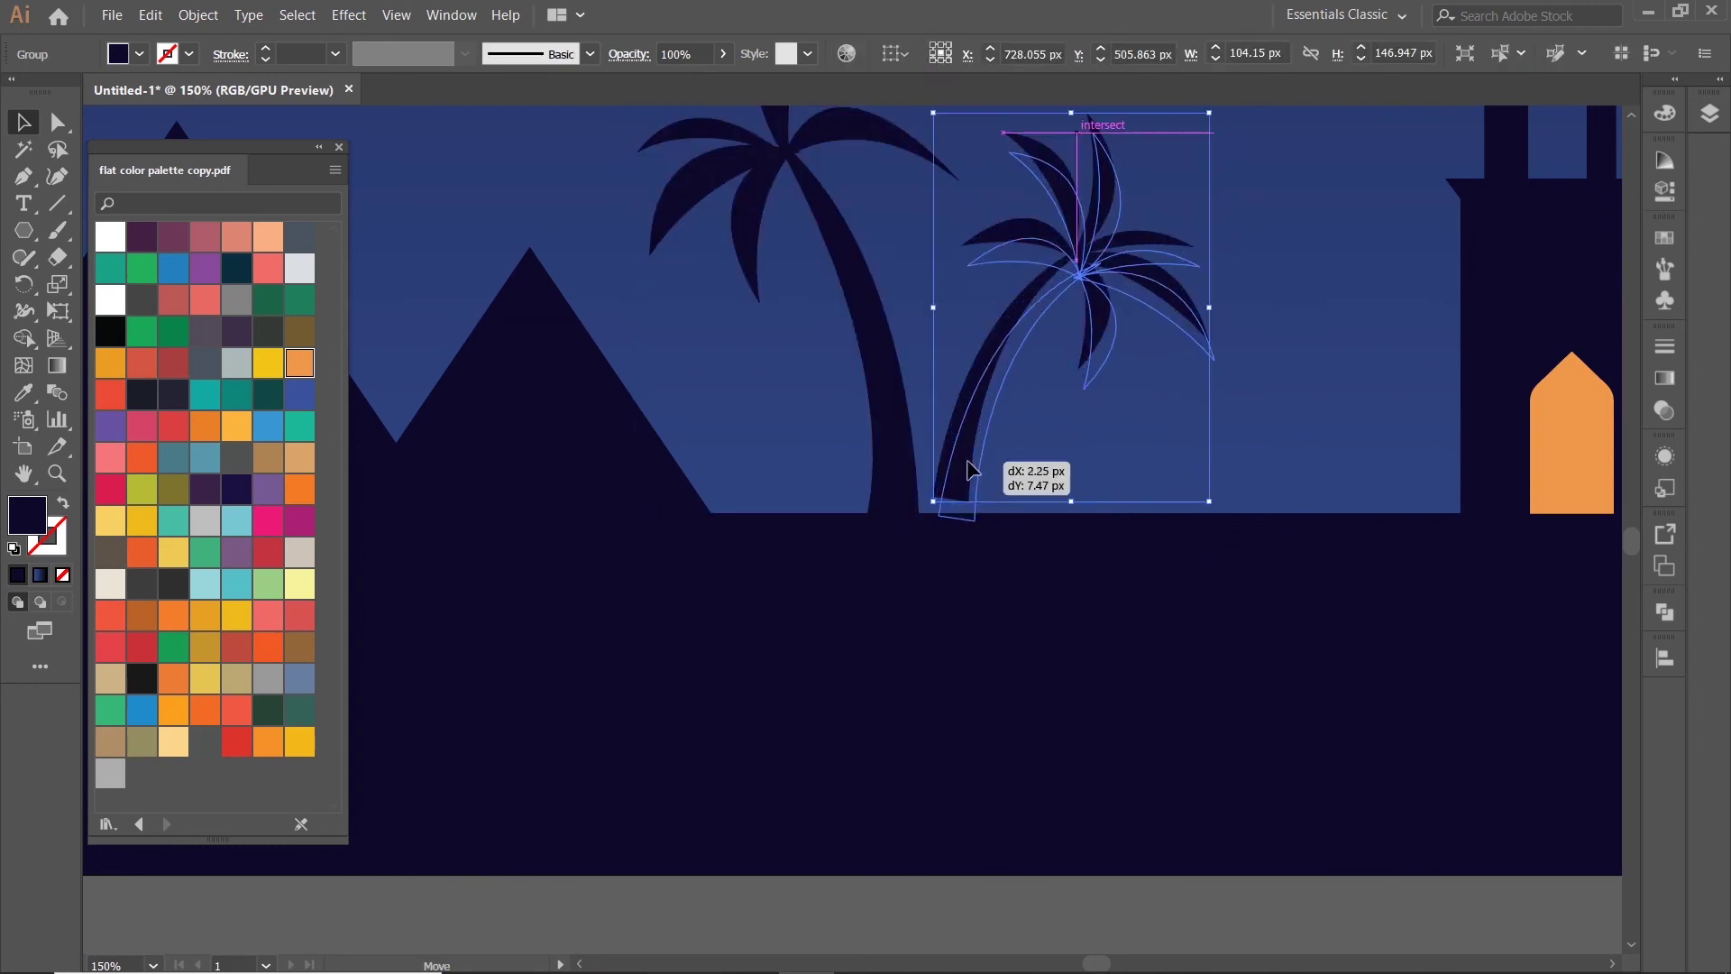
key("ctrl+shift+a")
scroll(996, 514, "down", 4)
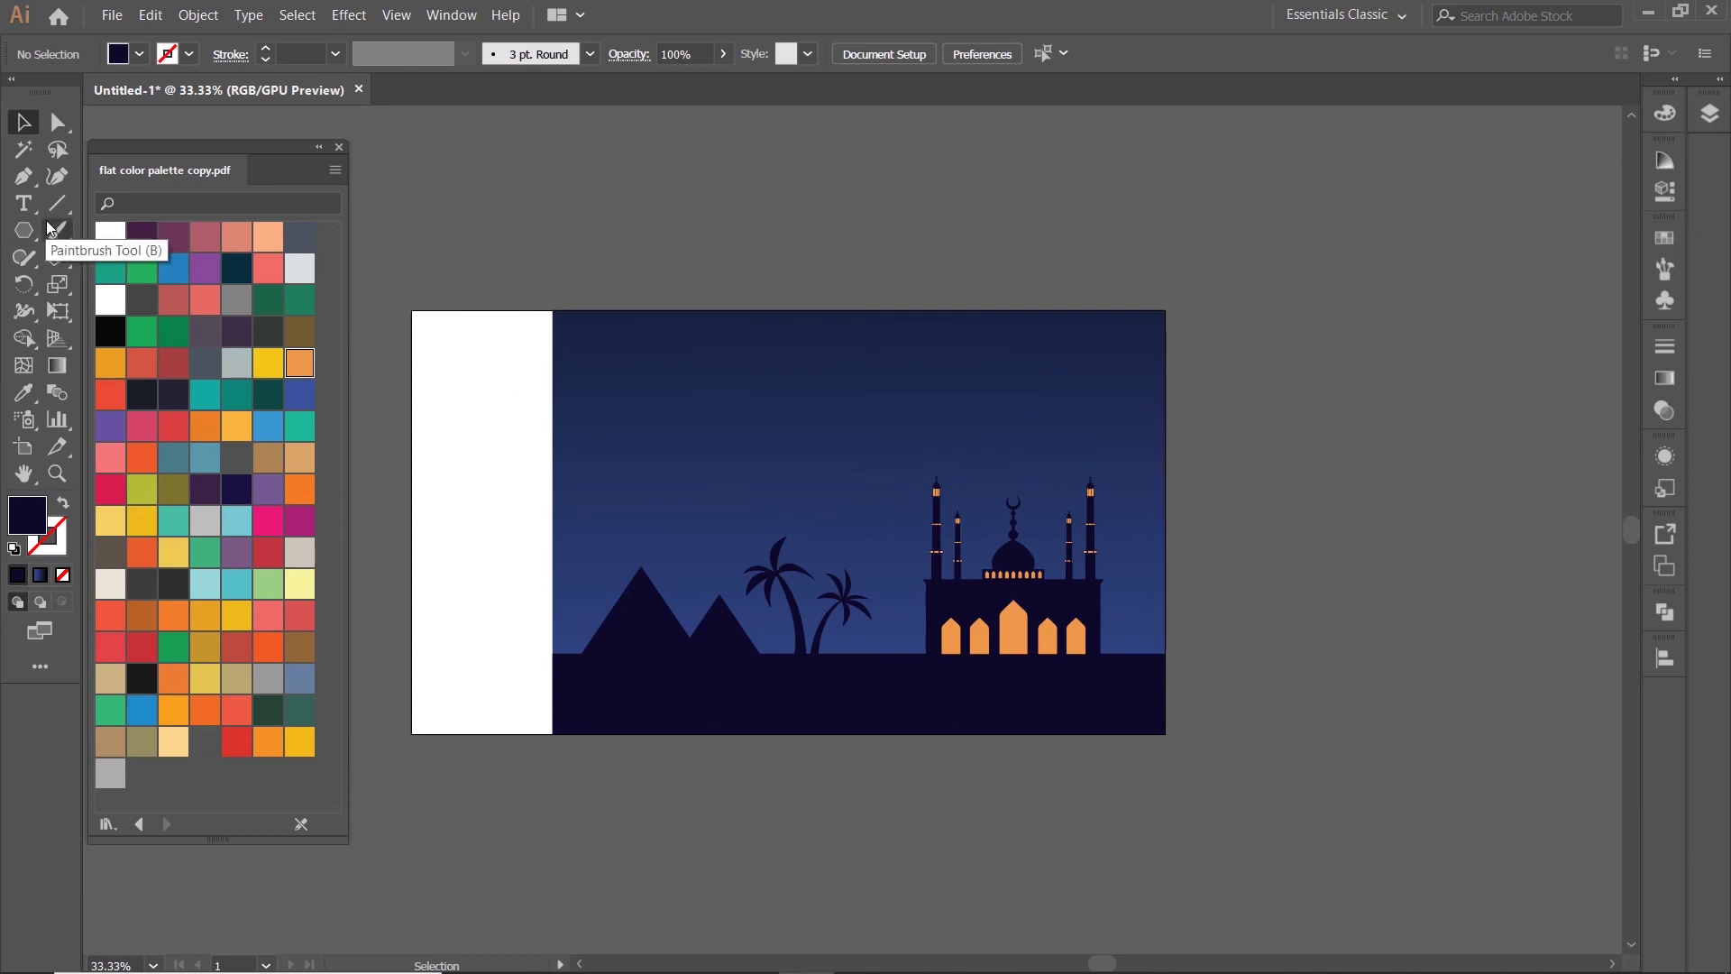
- Draw a yellow circle overlapping the dark circle above the artboard
left_click_drag(24, 230, 91, 285)
mouse_move(851, 176)
left_mouse_down()
mouse_move(957, 282)
mouse_move(836, 268)
left_mouse_up()
left_click(264, 372)
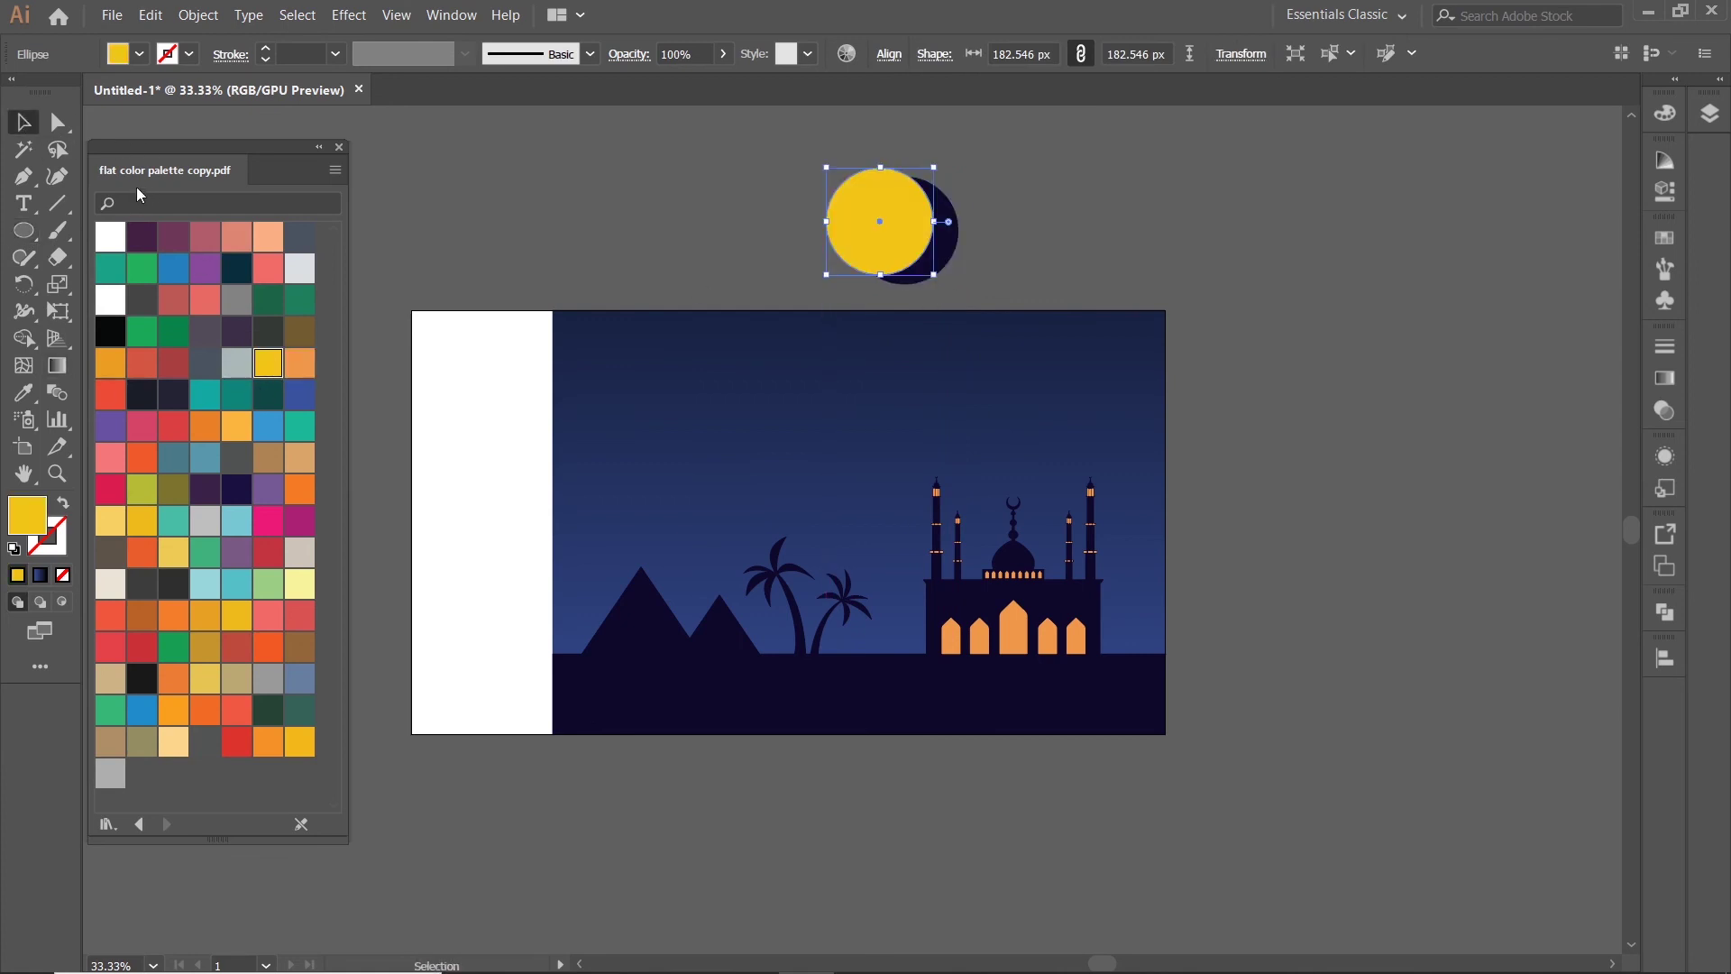
scroll(997, 246, "up", 2)
left_click_drag(811, 252, 879, 290)
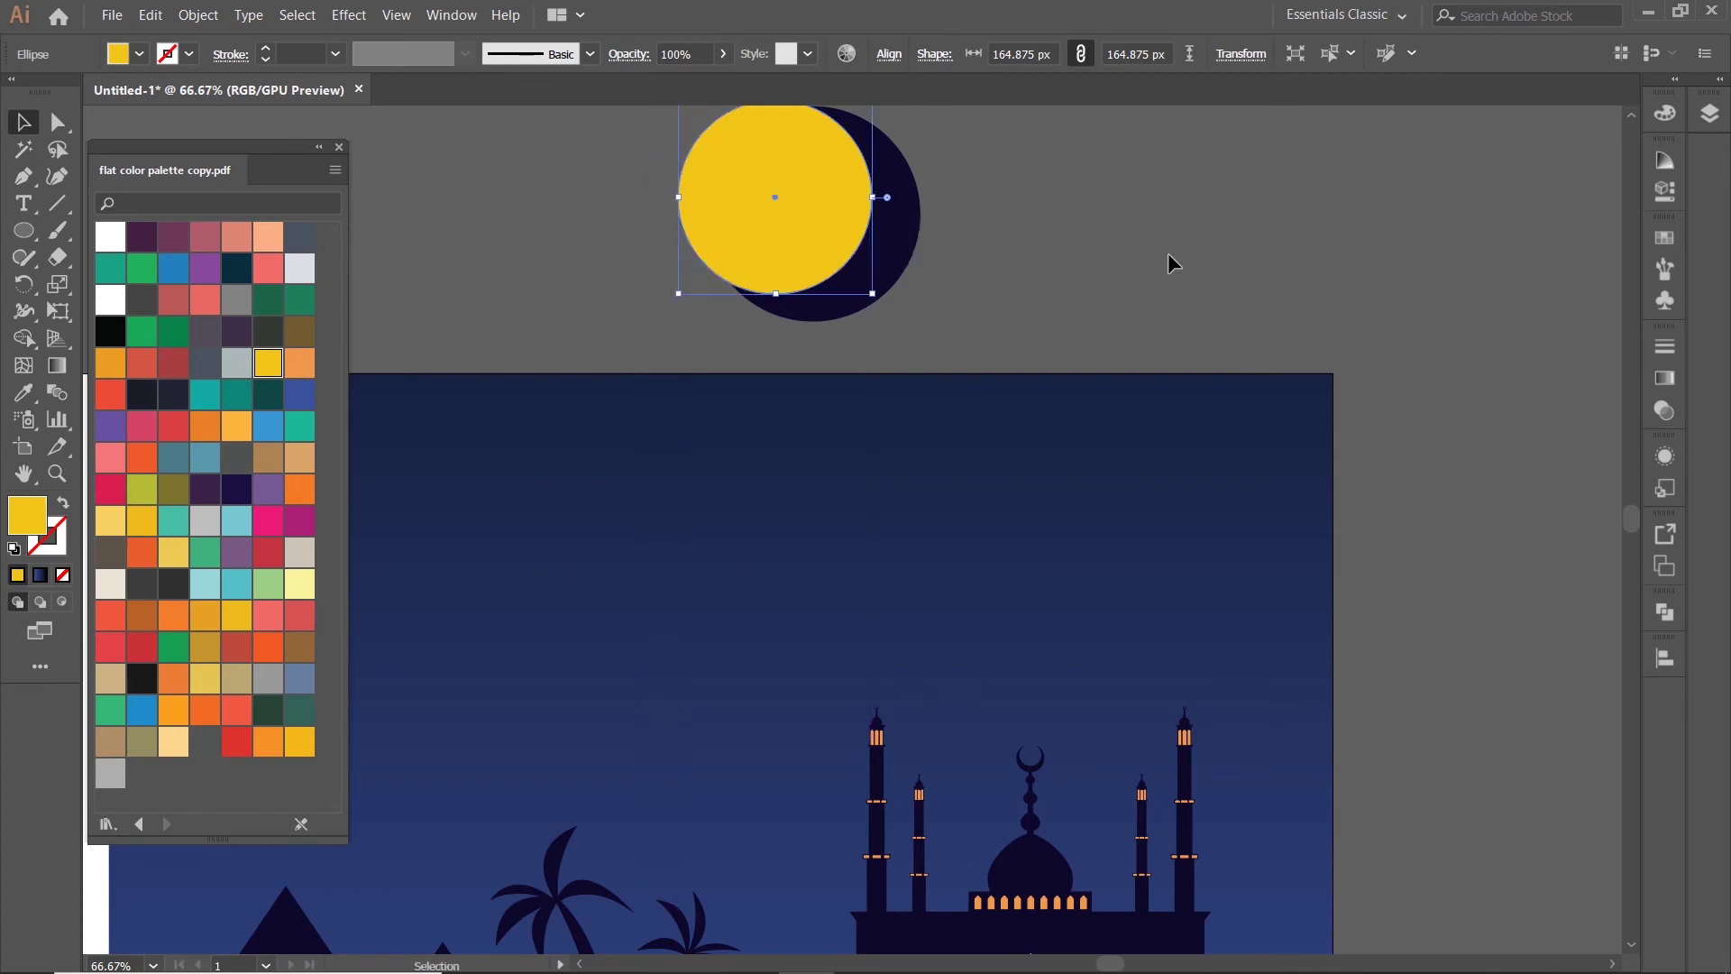
- Use Shape Builder on both circles to remove the yellow regions, leaving a crescent
left_click(1167, 252)
scroll(1119, 271, "down", 2)
scroll(1071, 248, "up", 2)
left_click_drag(992, 207, 698, 307)
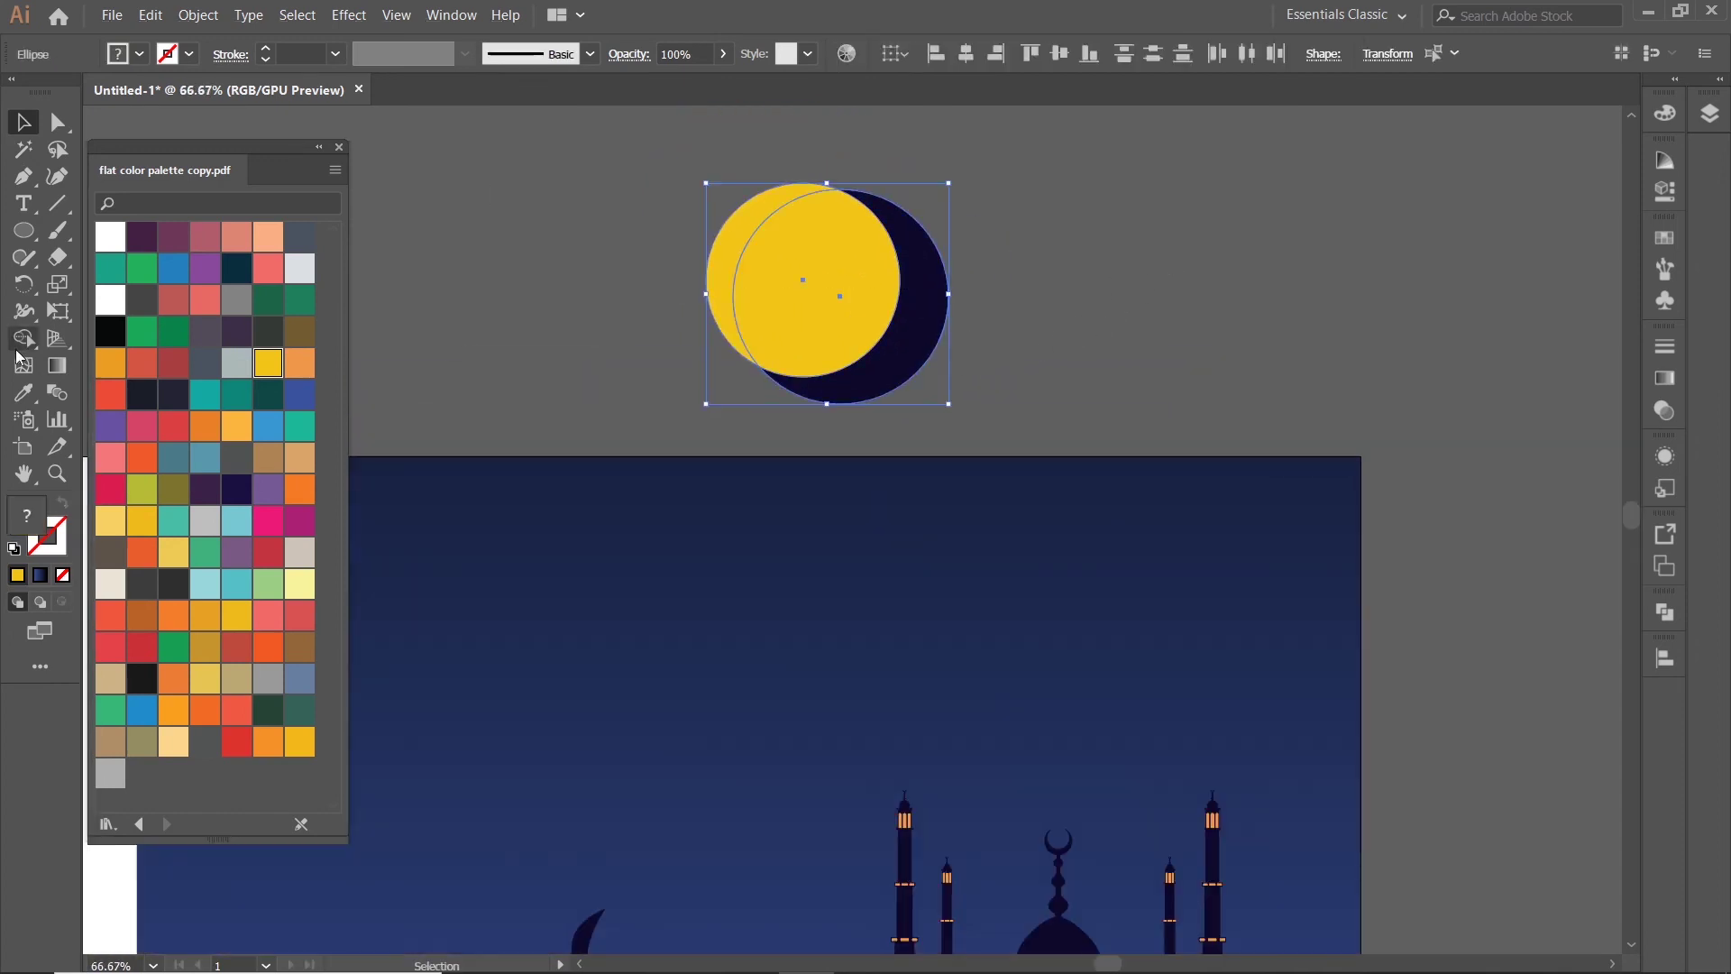
key("shift+m")
left_click(816, 289, "alt")
left_click(719, 288, "alt")
scroll(502, 224, "down", 3)
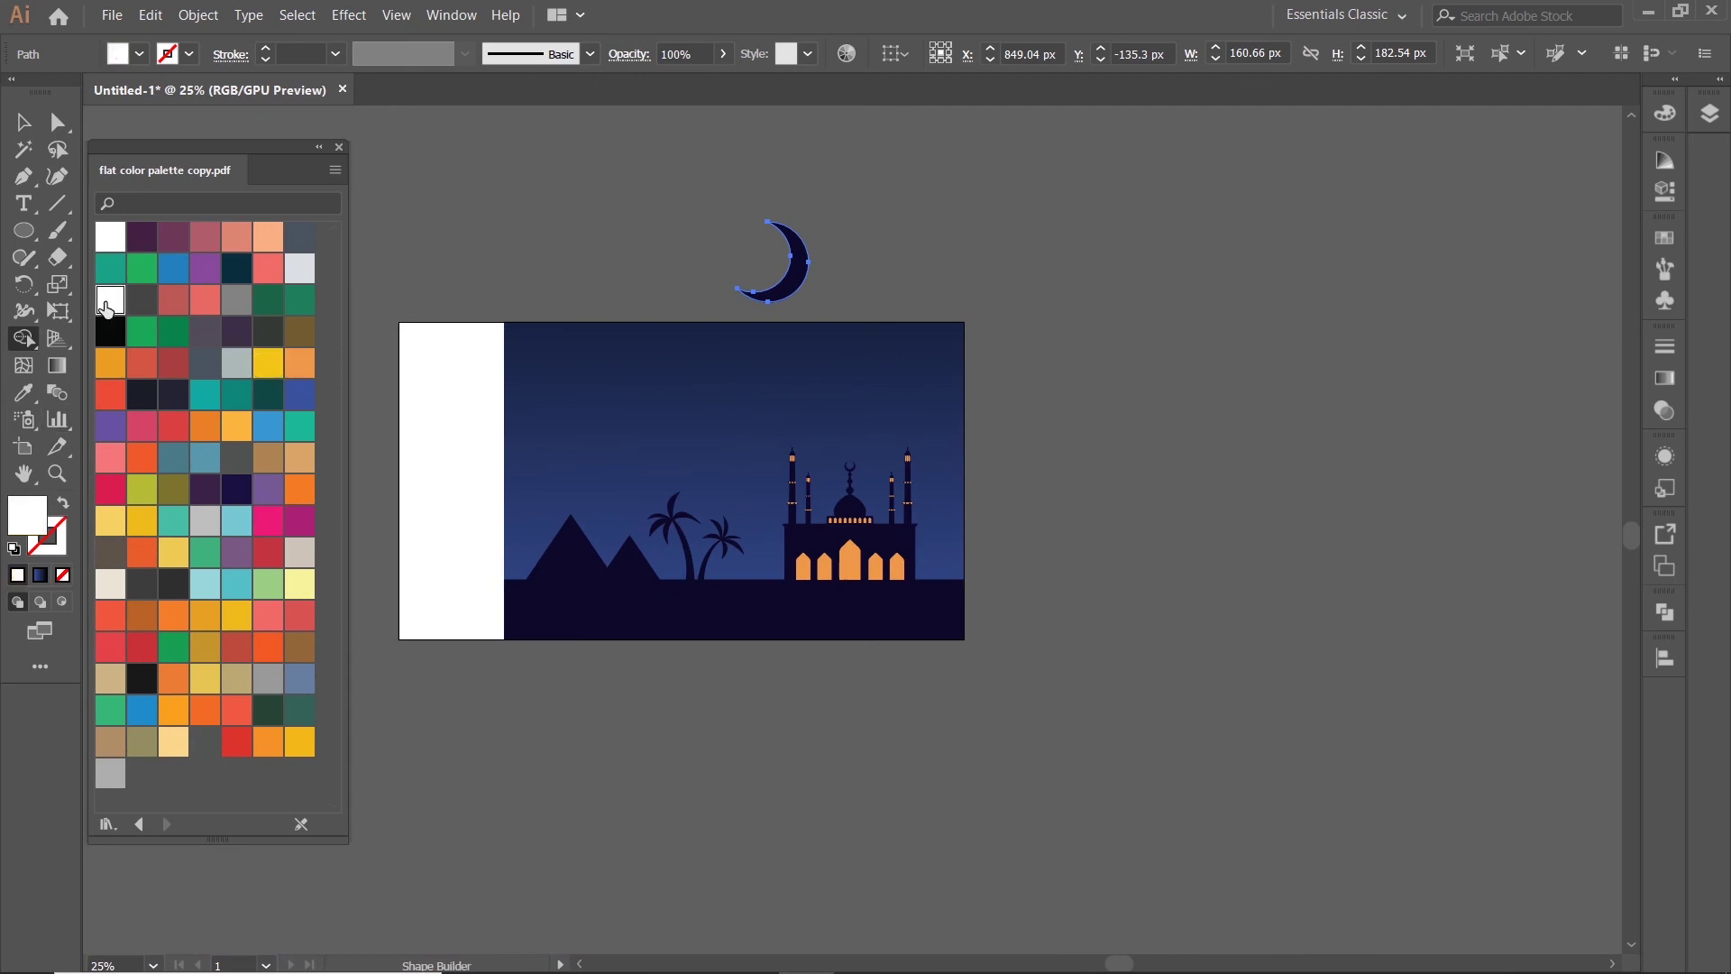
- Fill the crescent moon with white
left_click(23, 121)
left_click(516, 267)
left_click(801, 272)
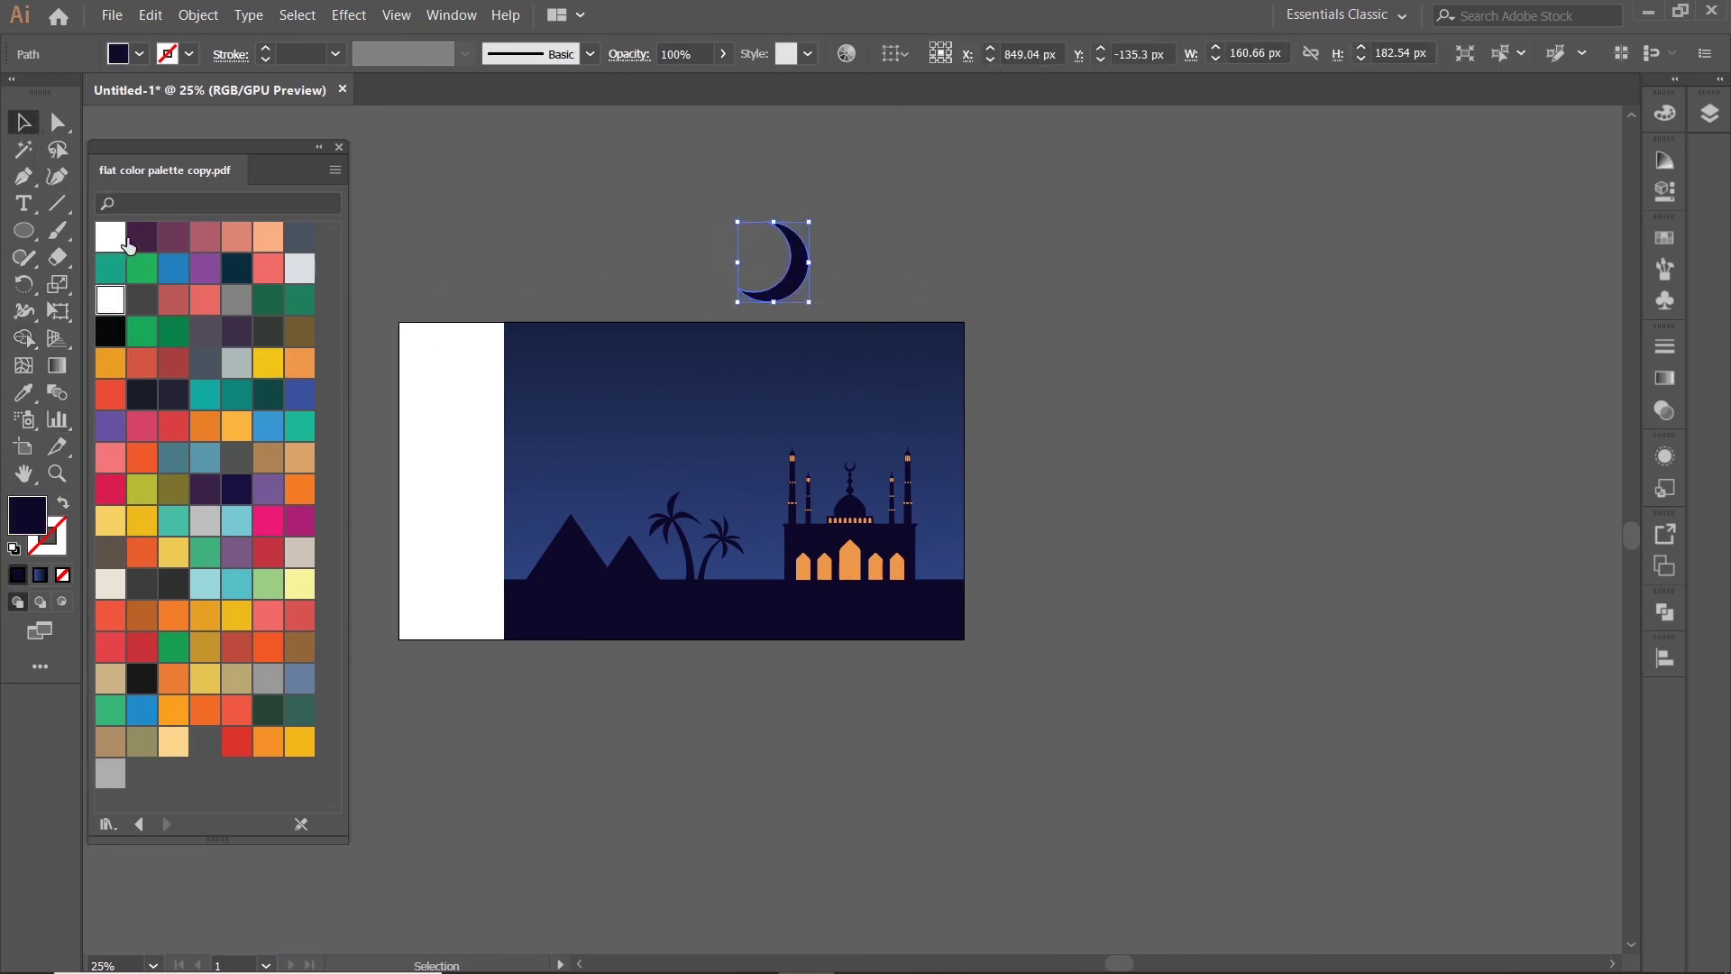
left_click(113, 239)
- Move the crescent into the upper-left sky and scale it down
left_click(755, 307)
scroll(756, 307, "up", 2)
left_click_drag(819, 225, 559, 518)
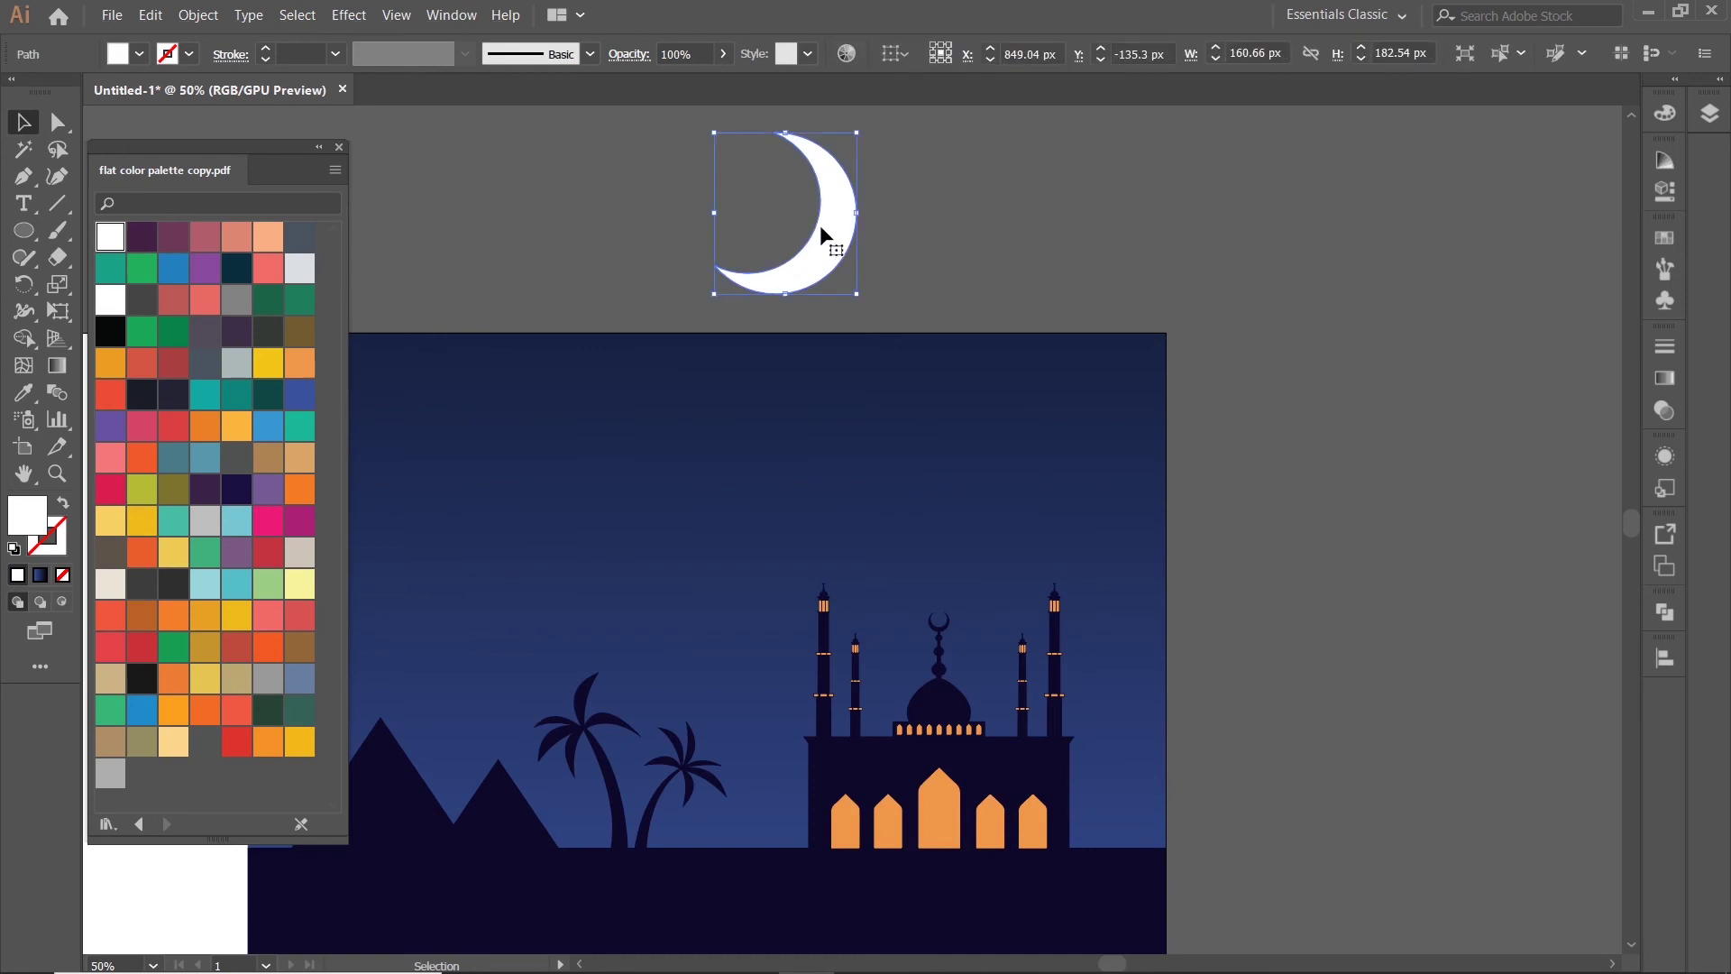
scroll(769, 494, "down", 1)
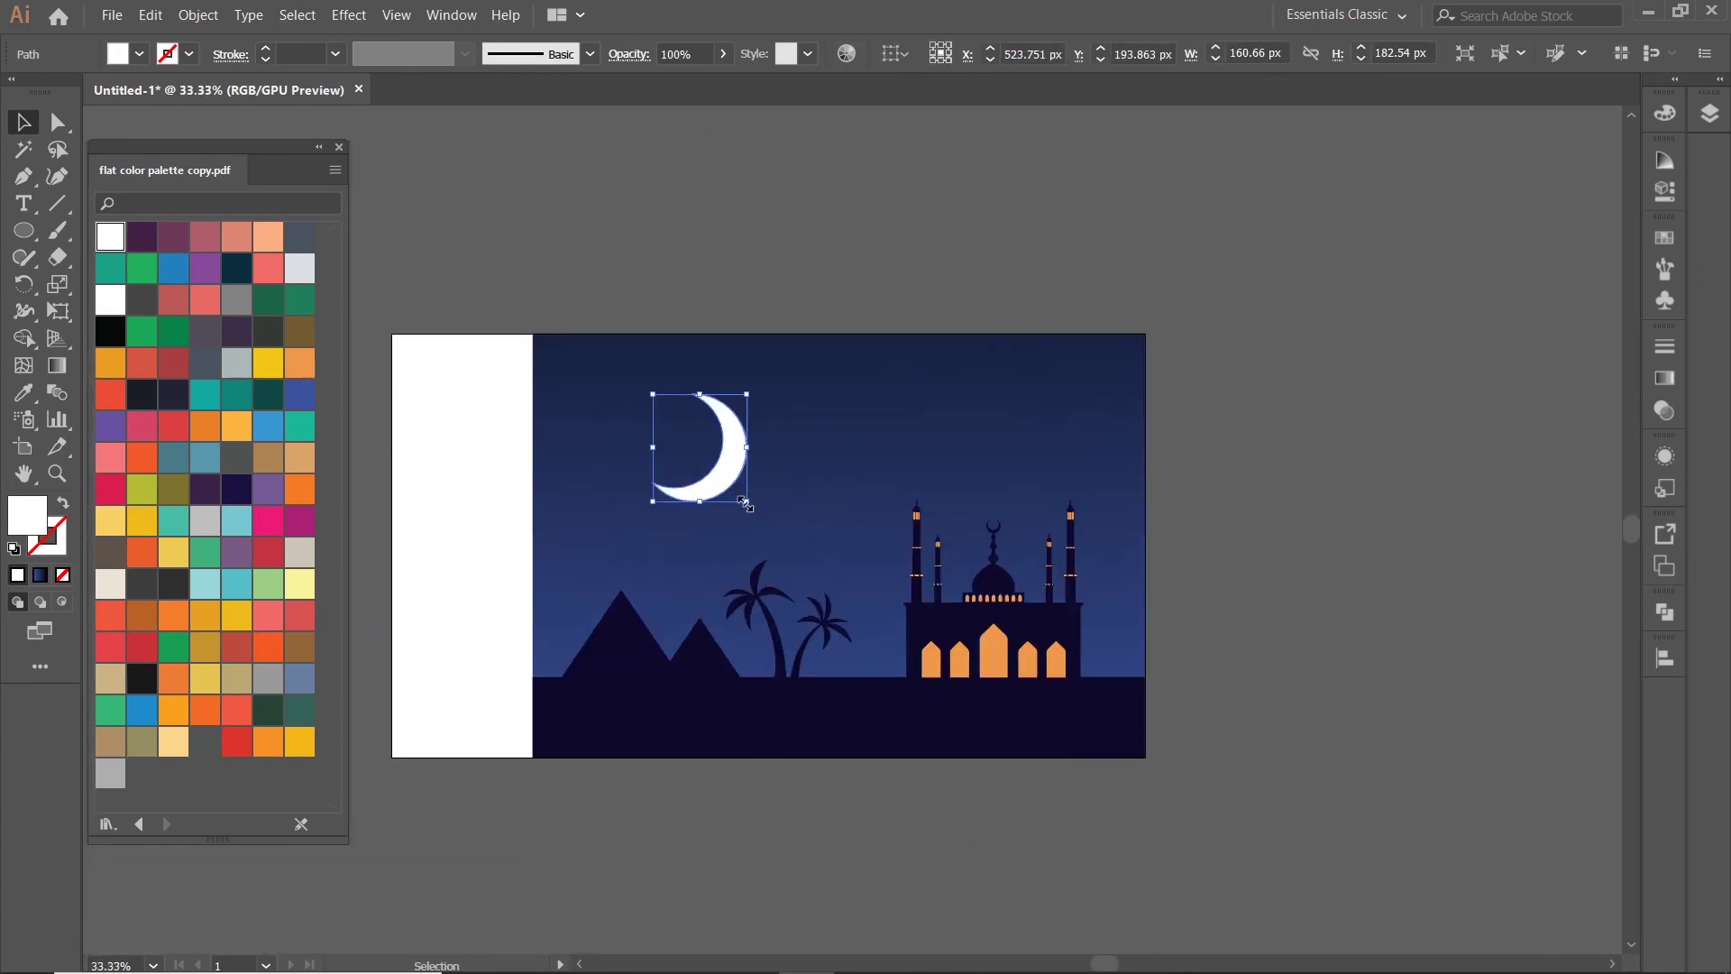
left_click_drag(749, 502, 718, 463)
scroll(718, 464, "up", 3)
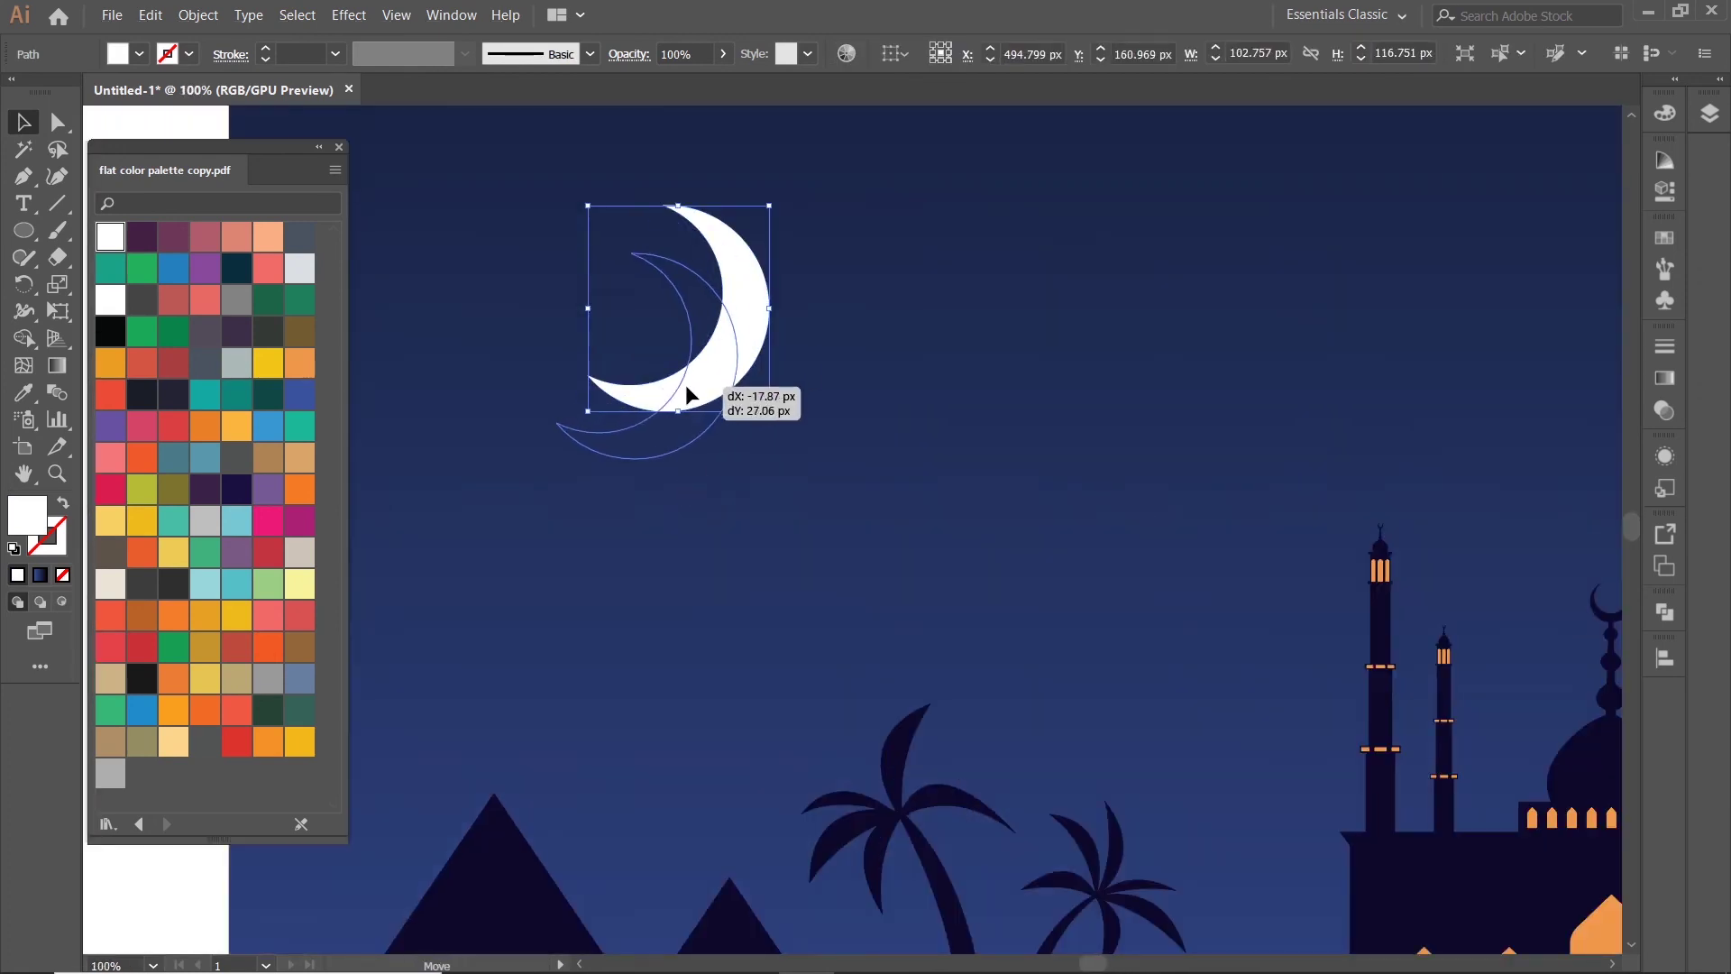
scroll(695, 387, "down", 2)
left_click_drag(797, 397, 793, 389)
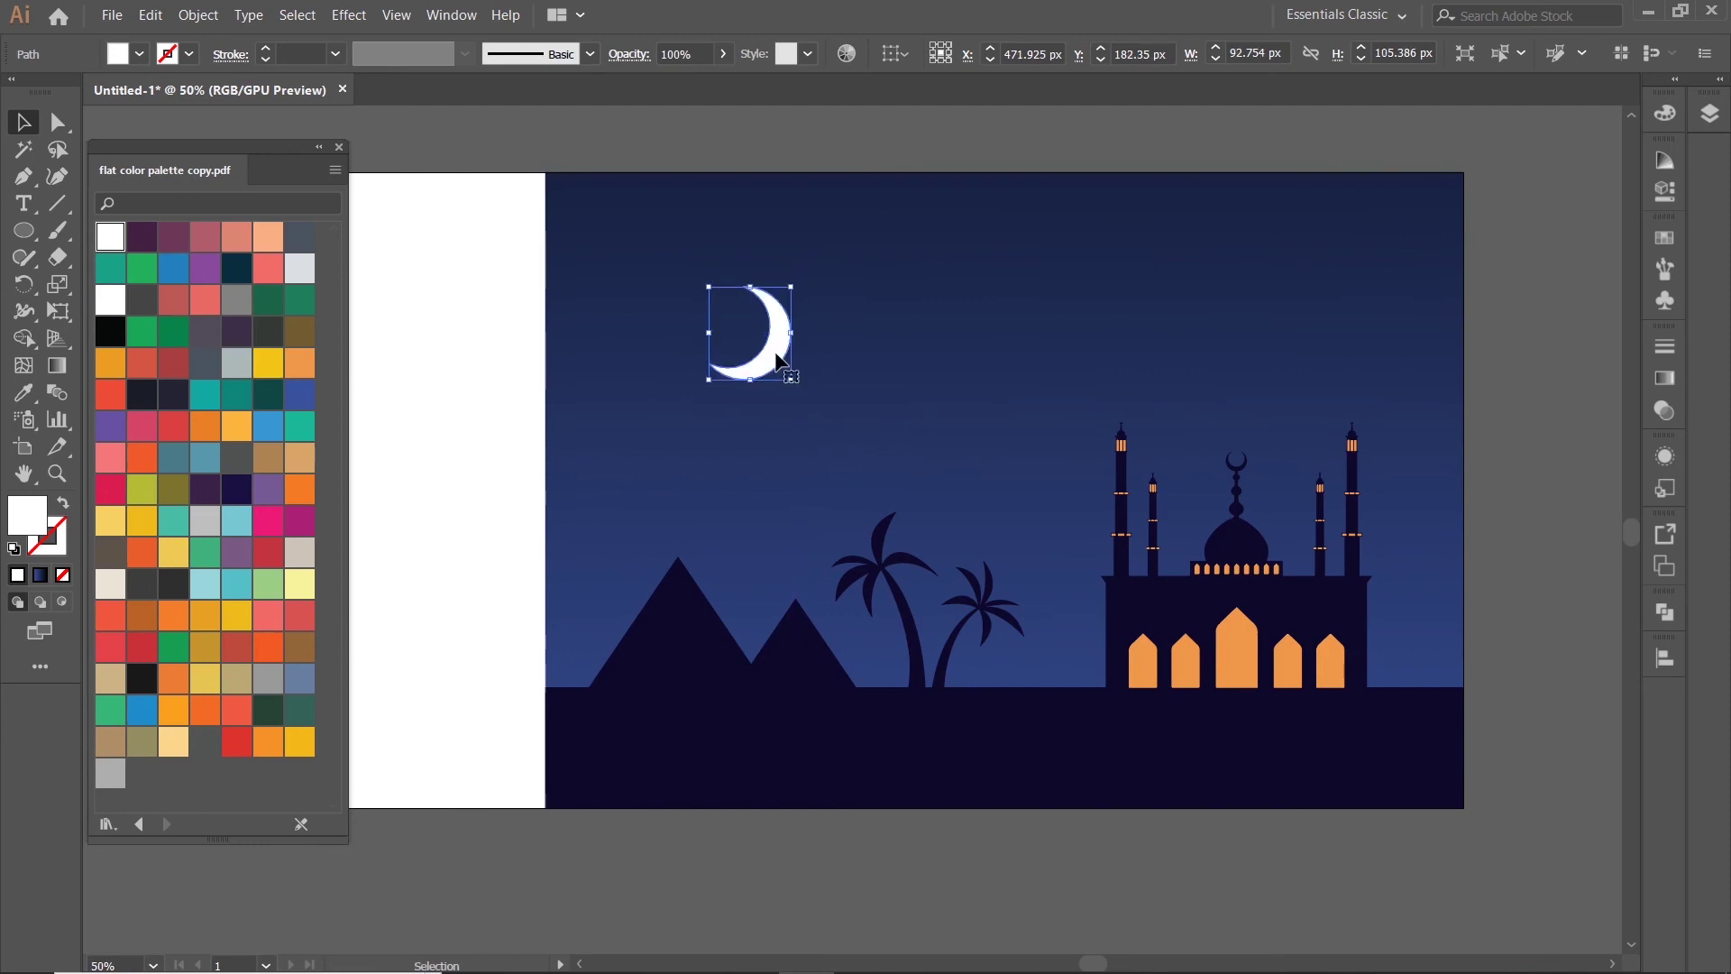
scroll(781, 368, "down", 3)
- Rotate the crescent moon to a slight tilt
left_click(932, 260)
left_click_drag(932, 261, 965, 321)
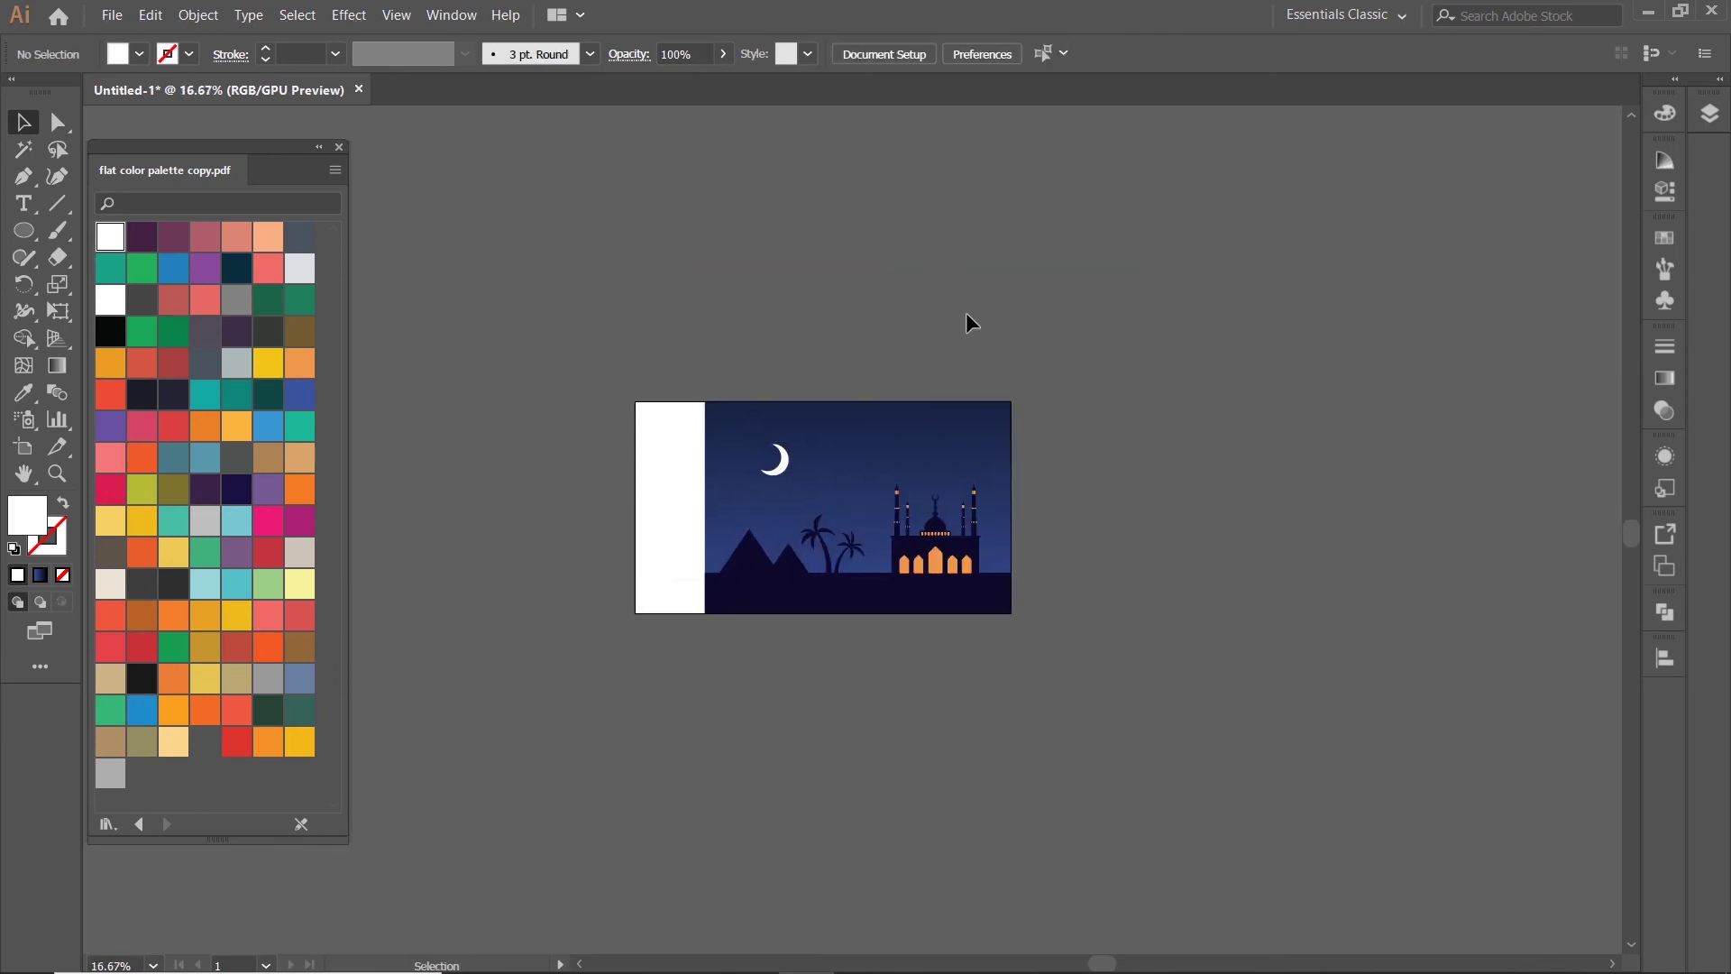
left_click(777, 461)
scroll(794, 474, "up", 5)
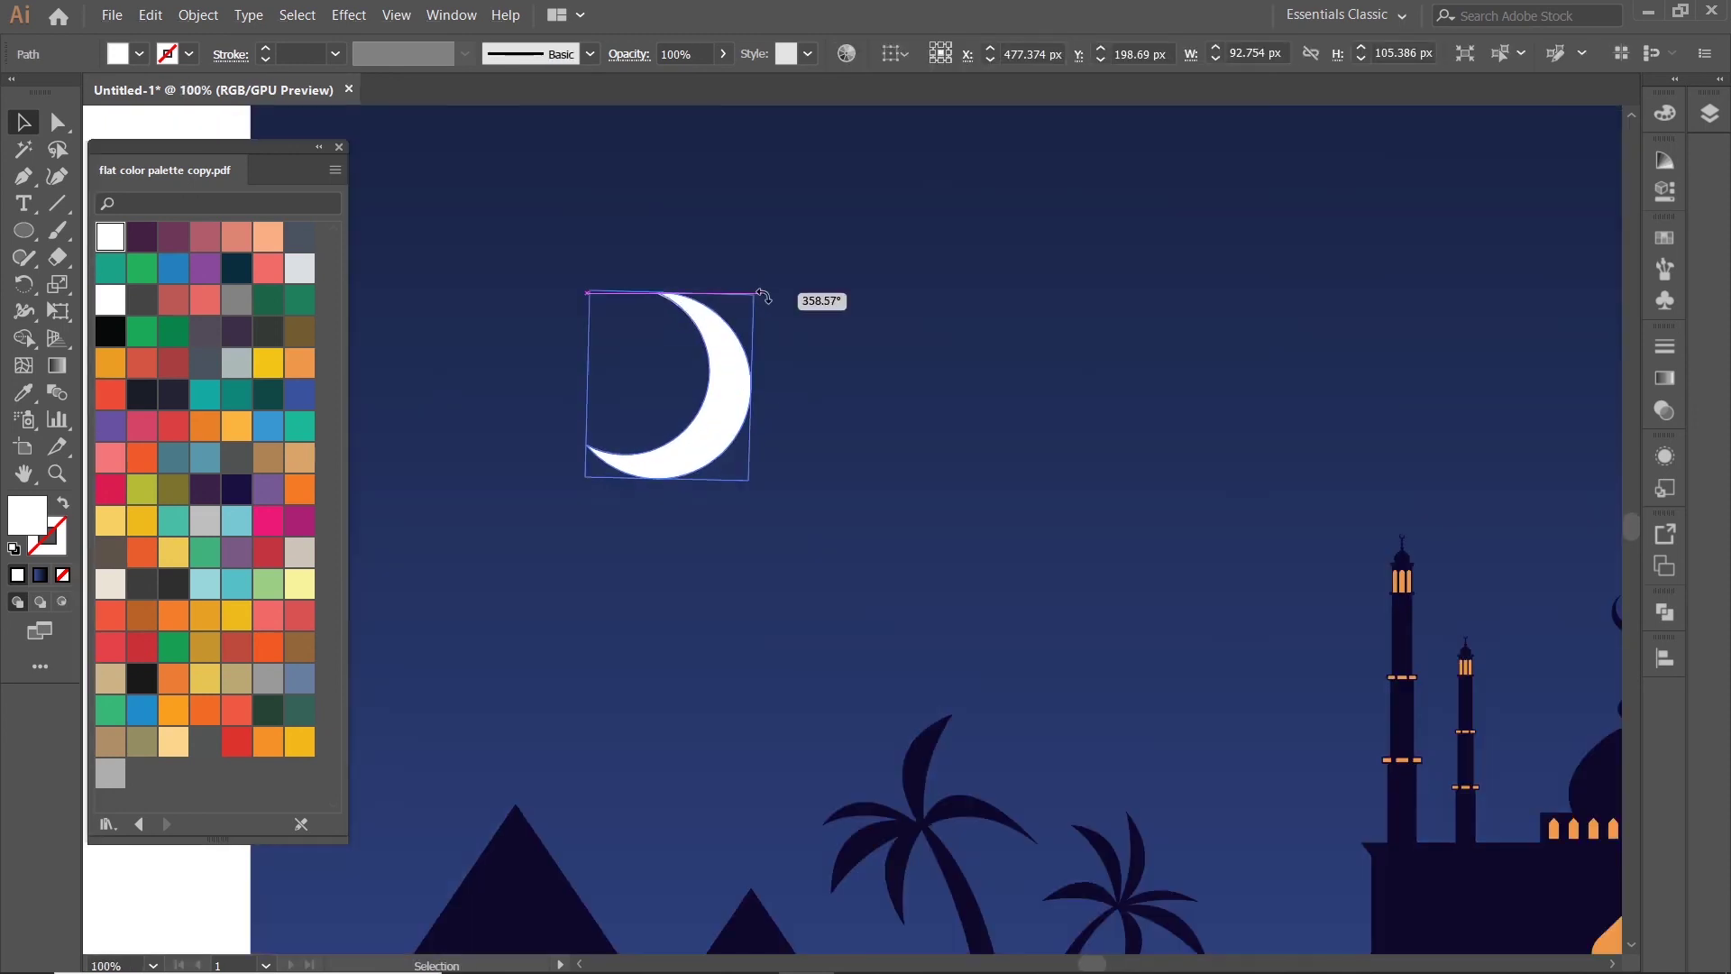
left_click_drag(762, 296, 777, 311)
scroll(777, 311, "down", 2)
scroll(794, 373, "up", 1)
scroll(807, 295, "down", 3)
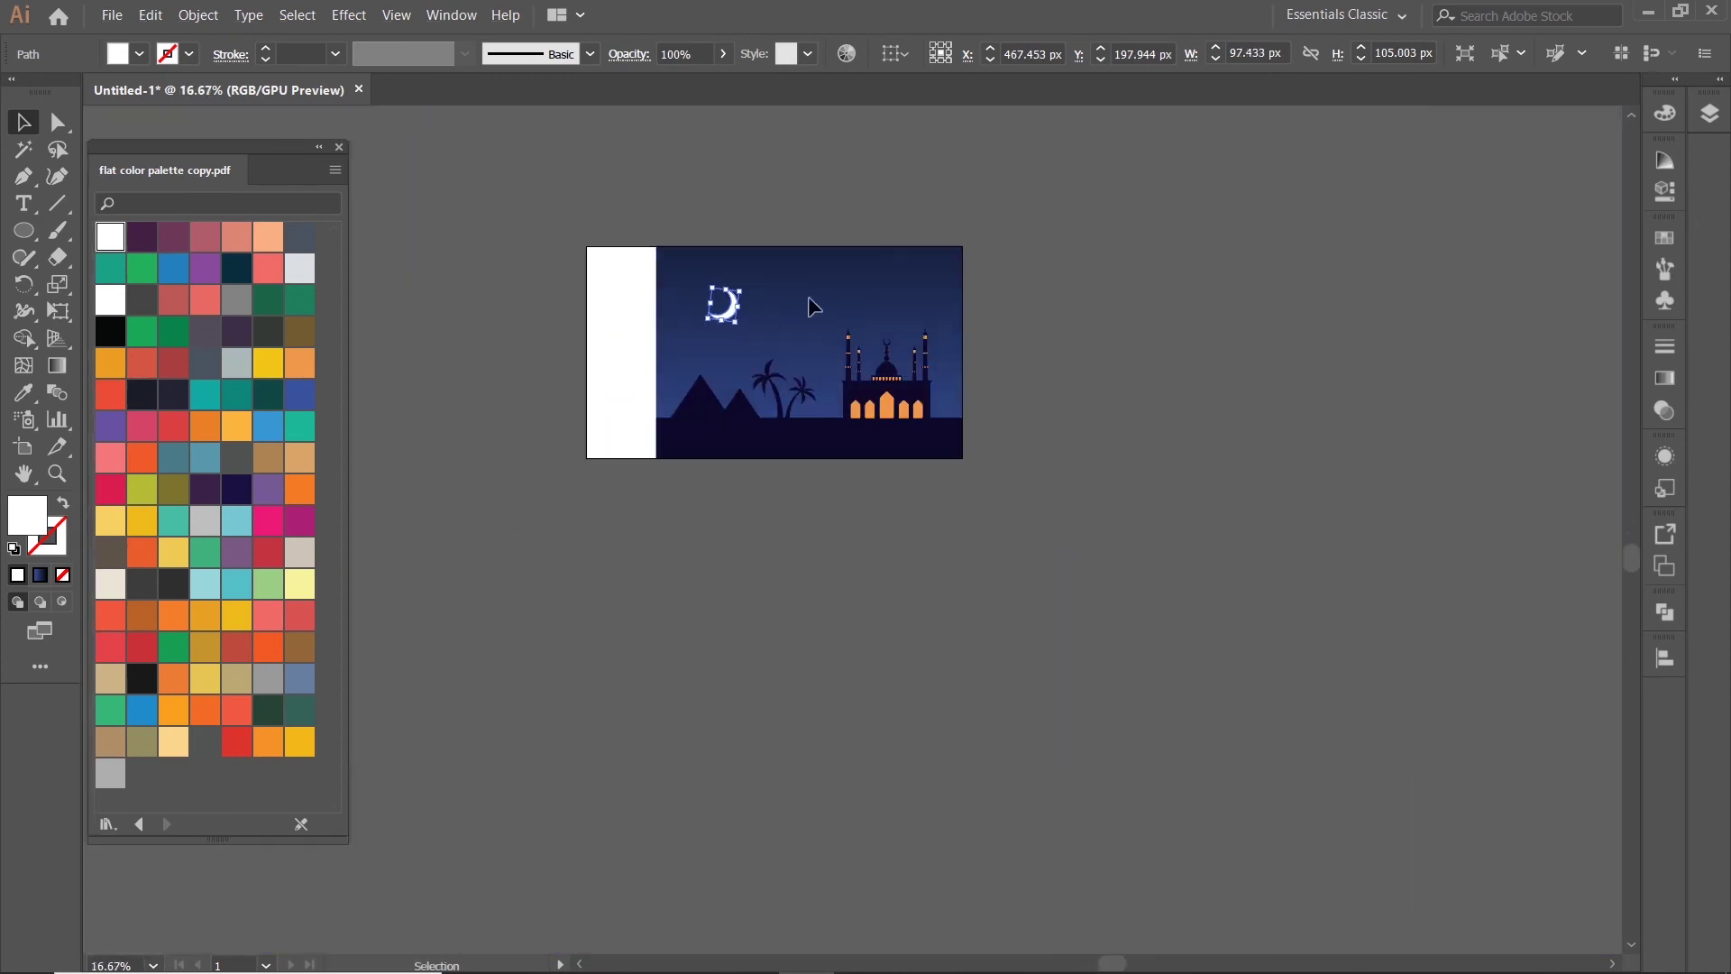
left_click(1041, 257)
scroll(743, 258, "up", 1)
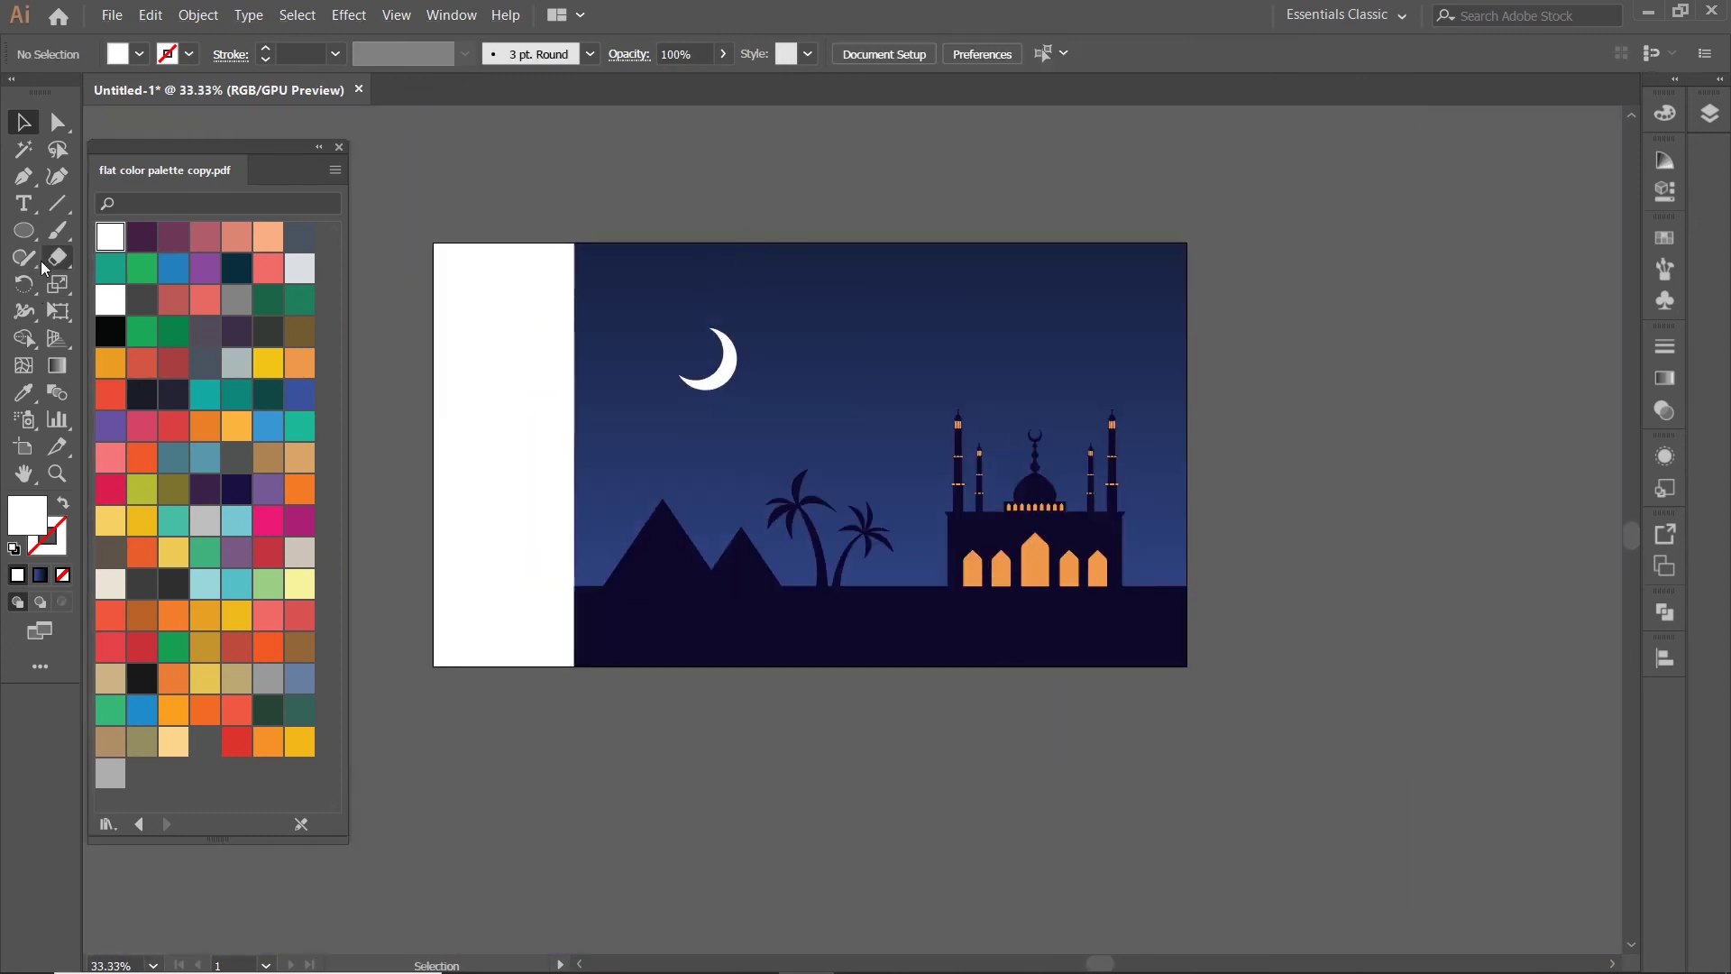
- Try an 8-point star with the Star tool, then undo it
left_click_drag(27, 241, 135, 340)
scroll(968, 266, "up", 2)
left_click(1016, 168)
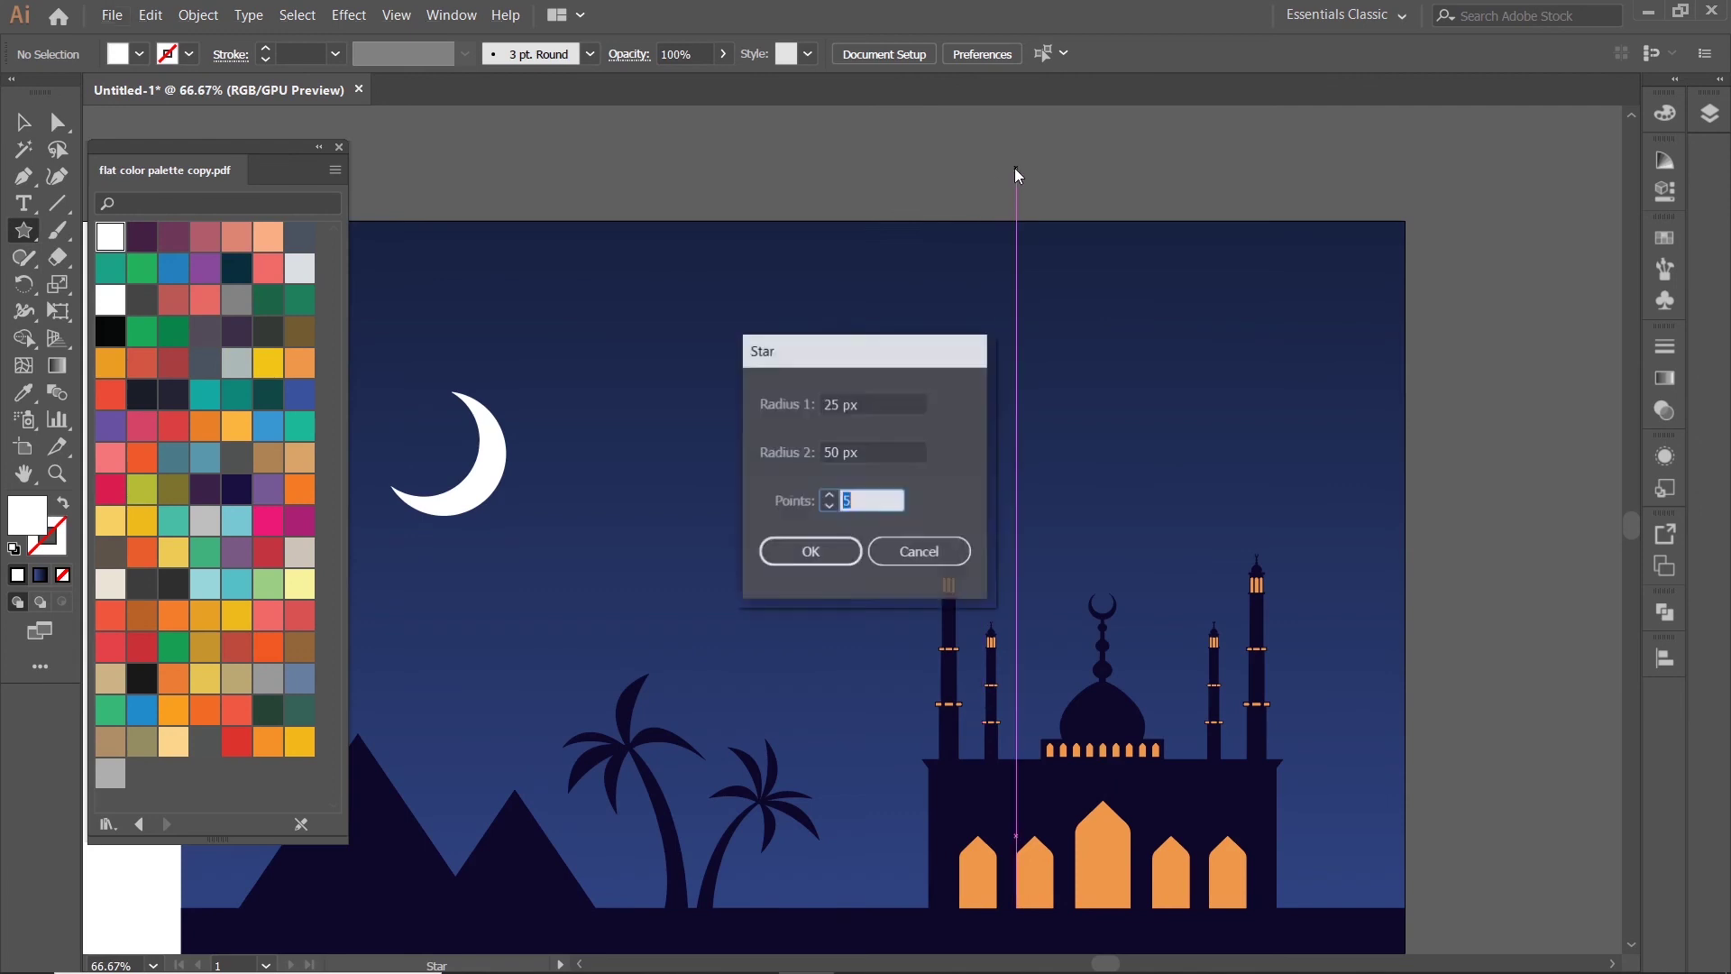
type("8")
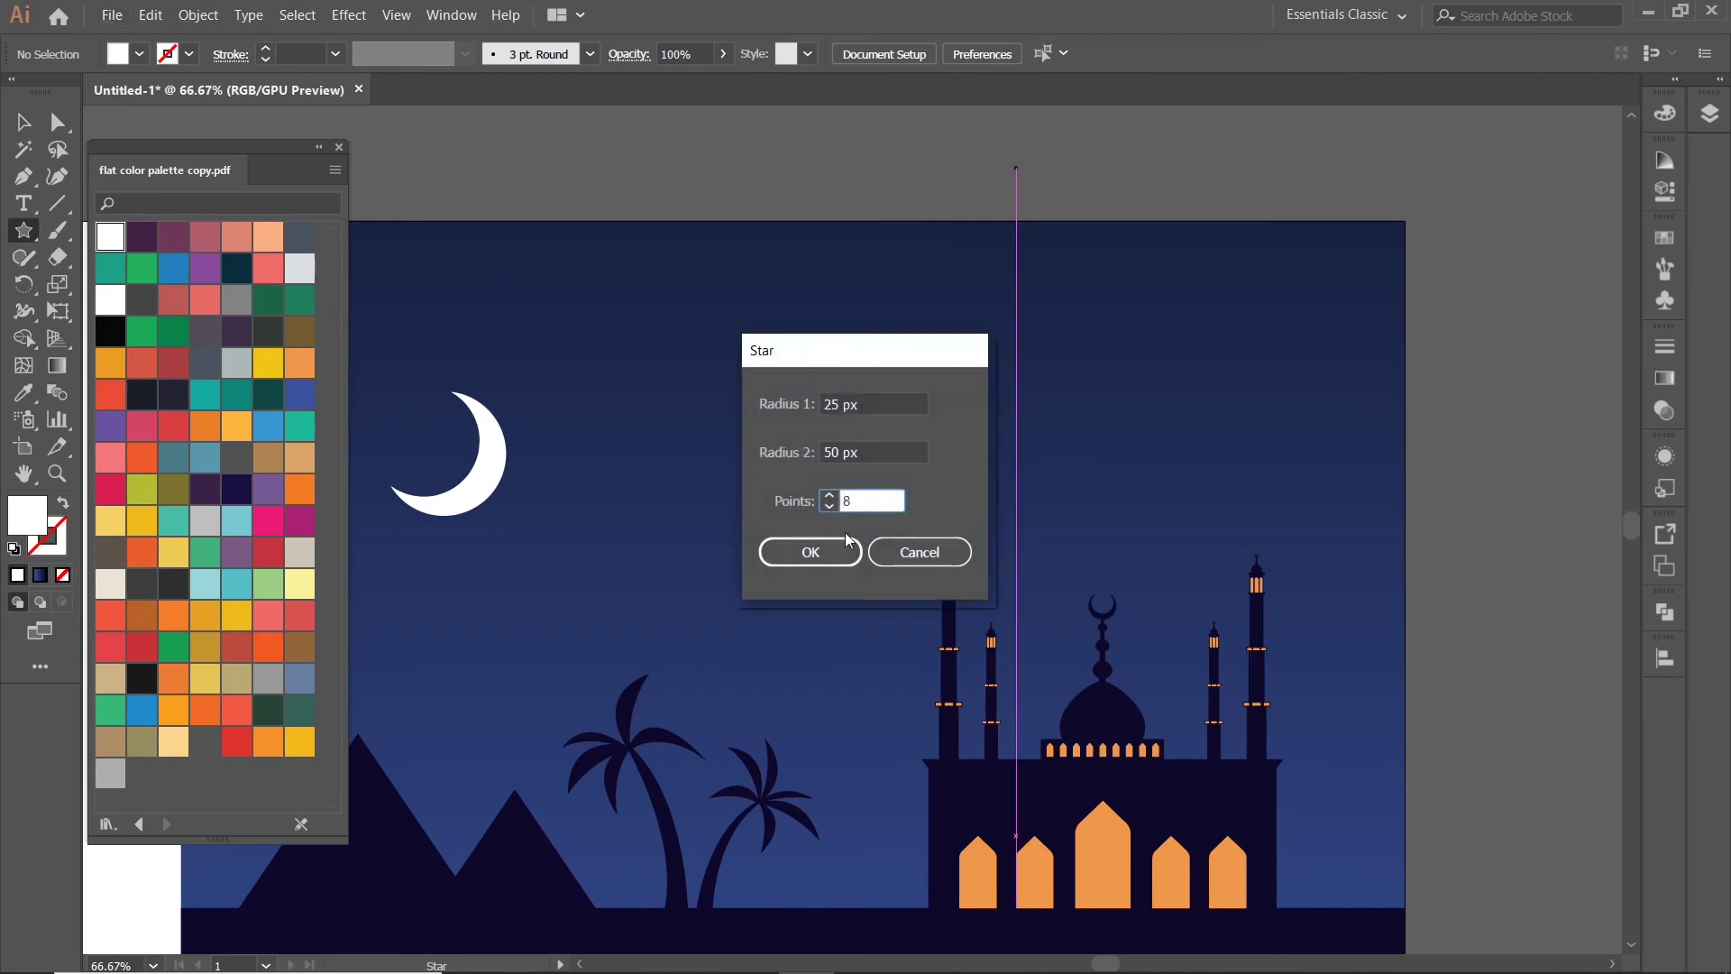
left_click(835, 552)
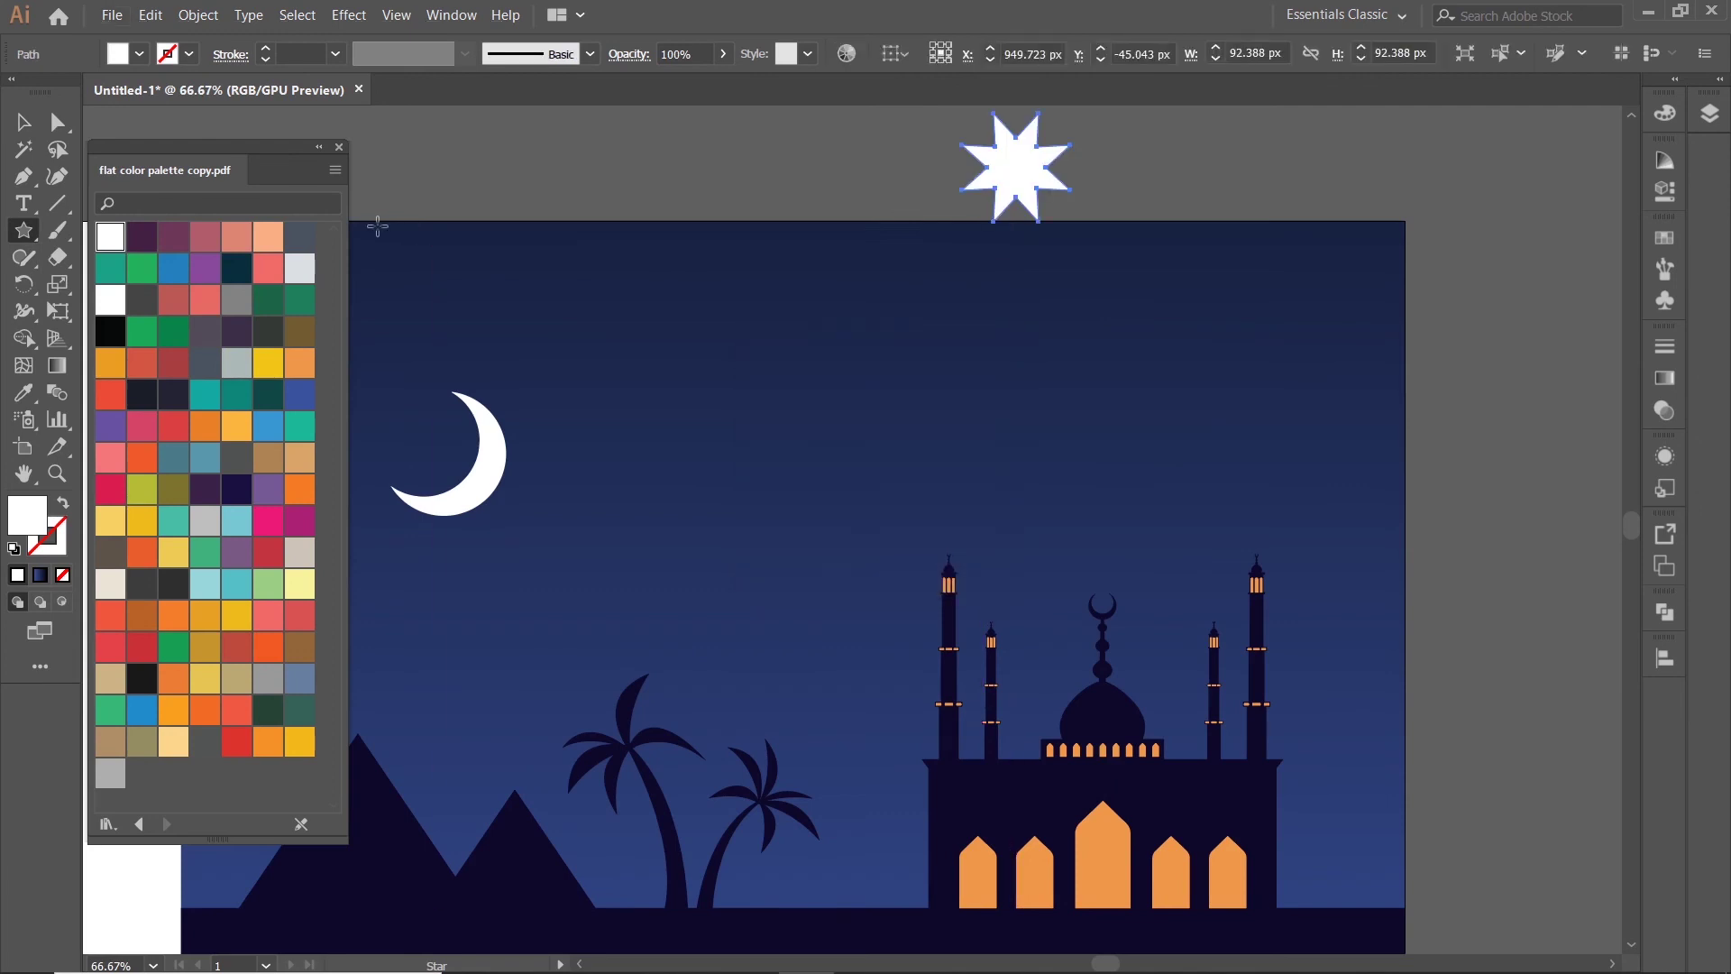
key("ctrl+z")
- Create a 10-point star, shrink it and move it into the sky
left_click(826, 183)
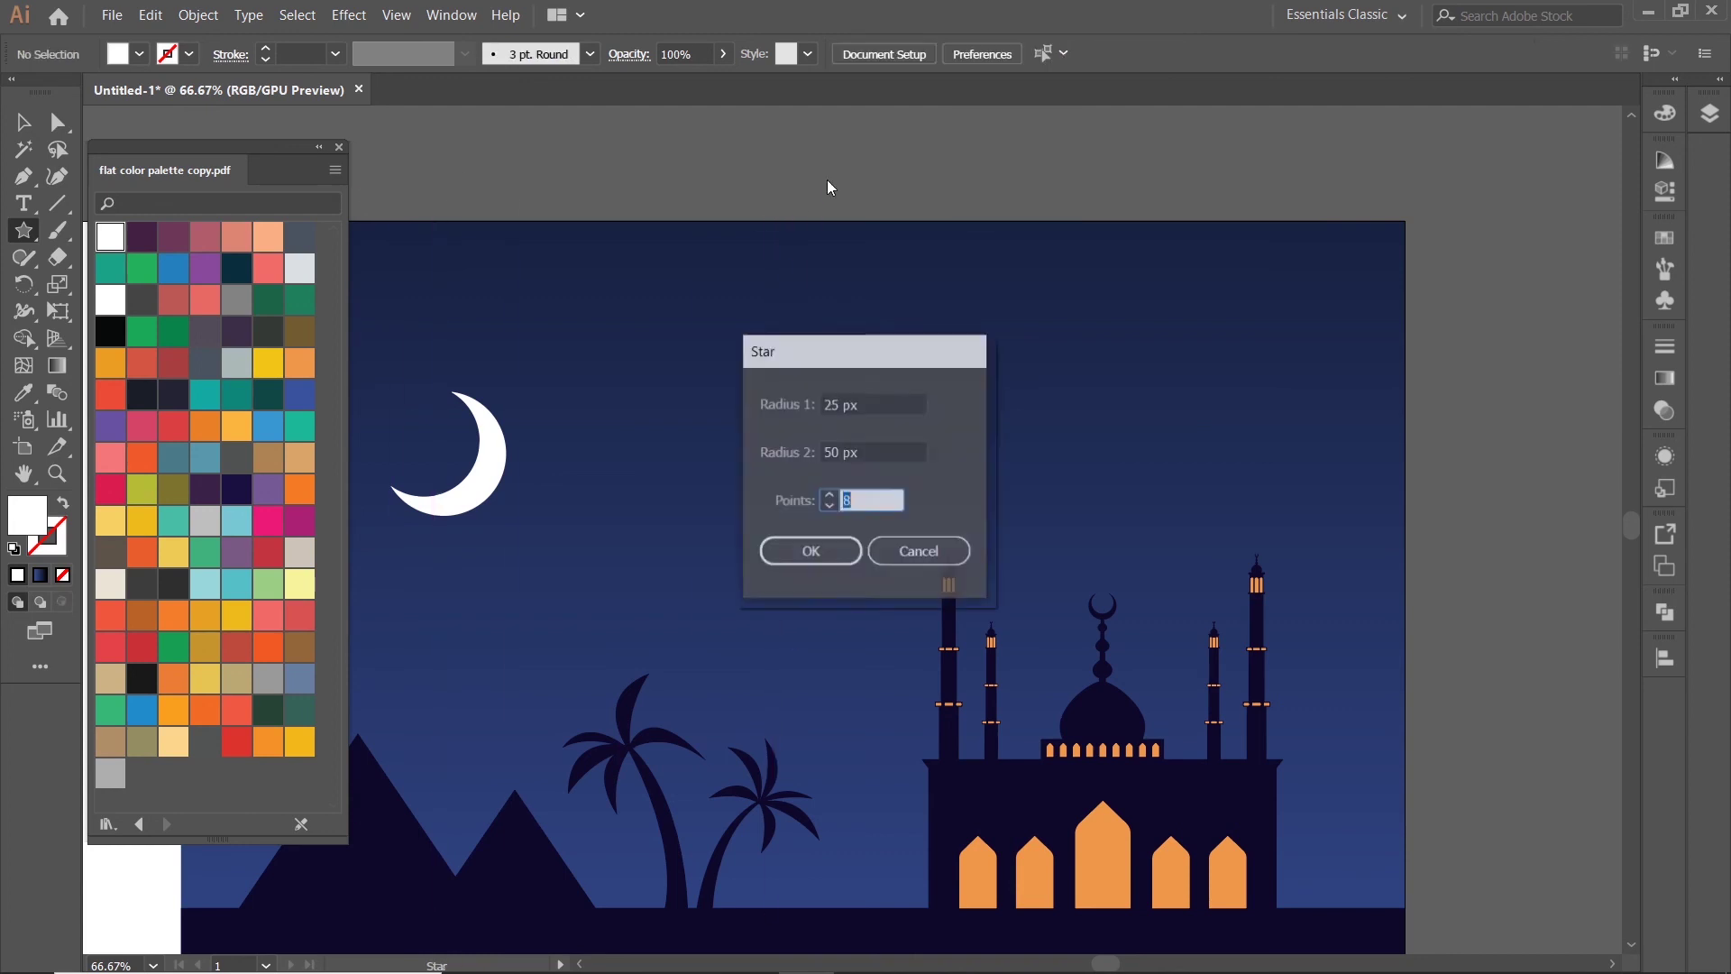
left_click(820, 550)
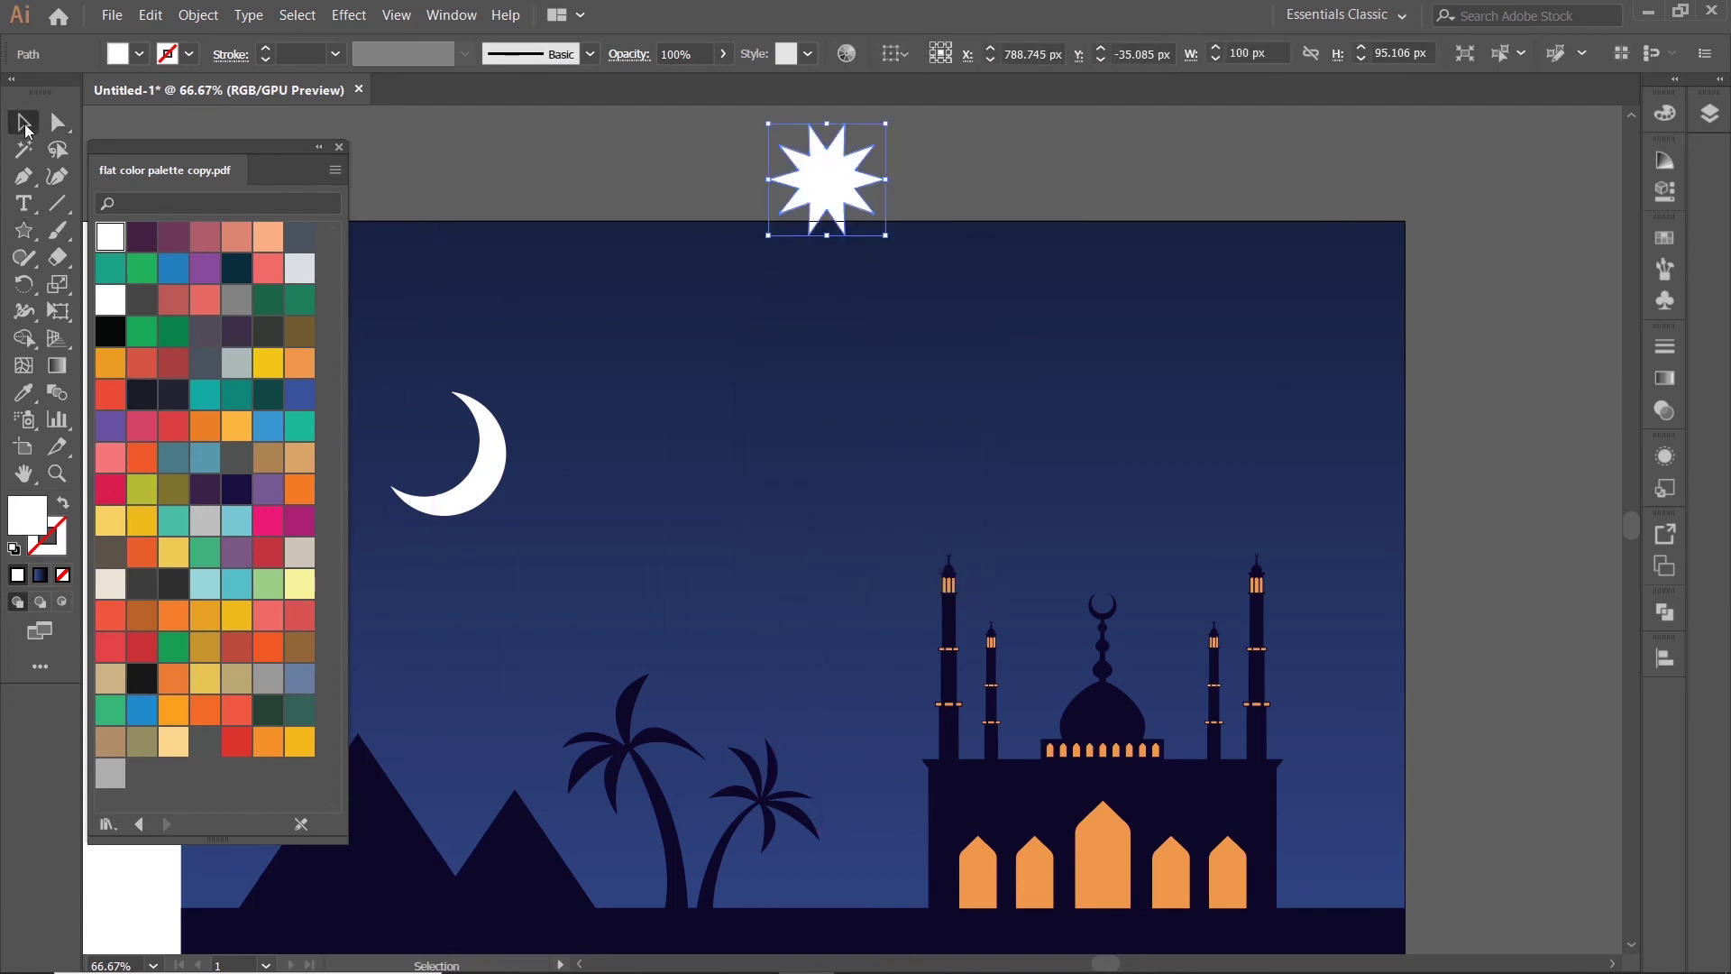
mouse_move(882, 237)
left_mouse_down()
mouse_move(815, 171)
mouse_move(837, 433)
left_mouse_up()
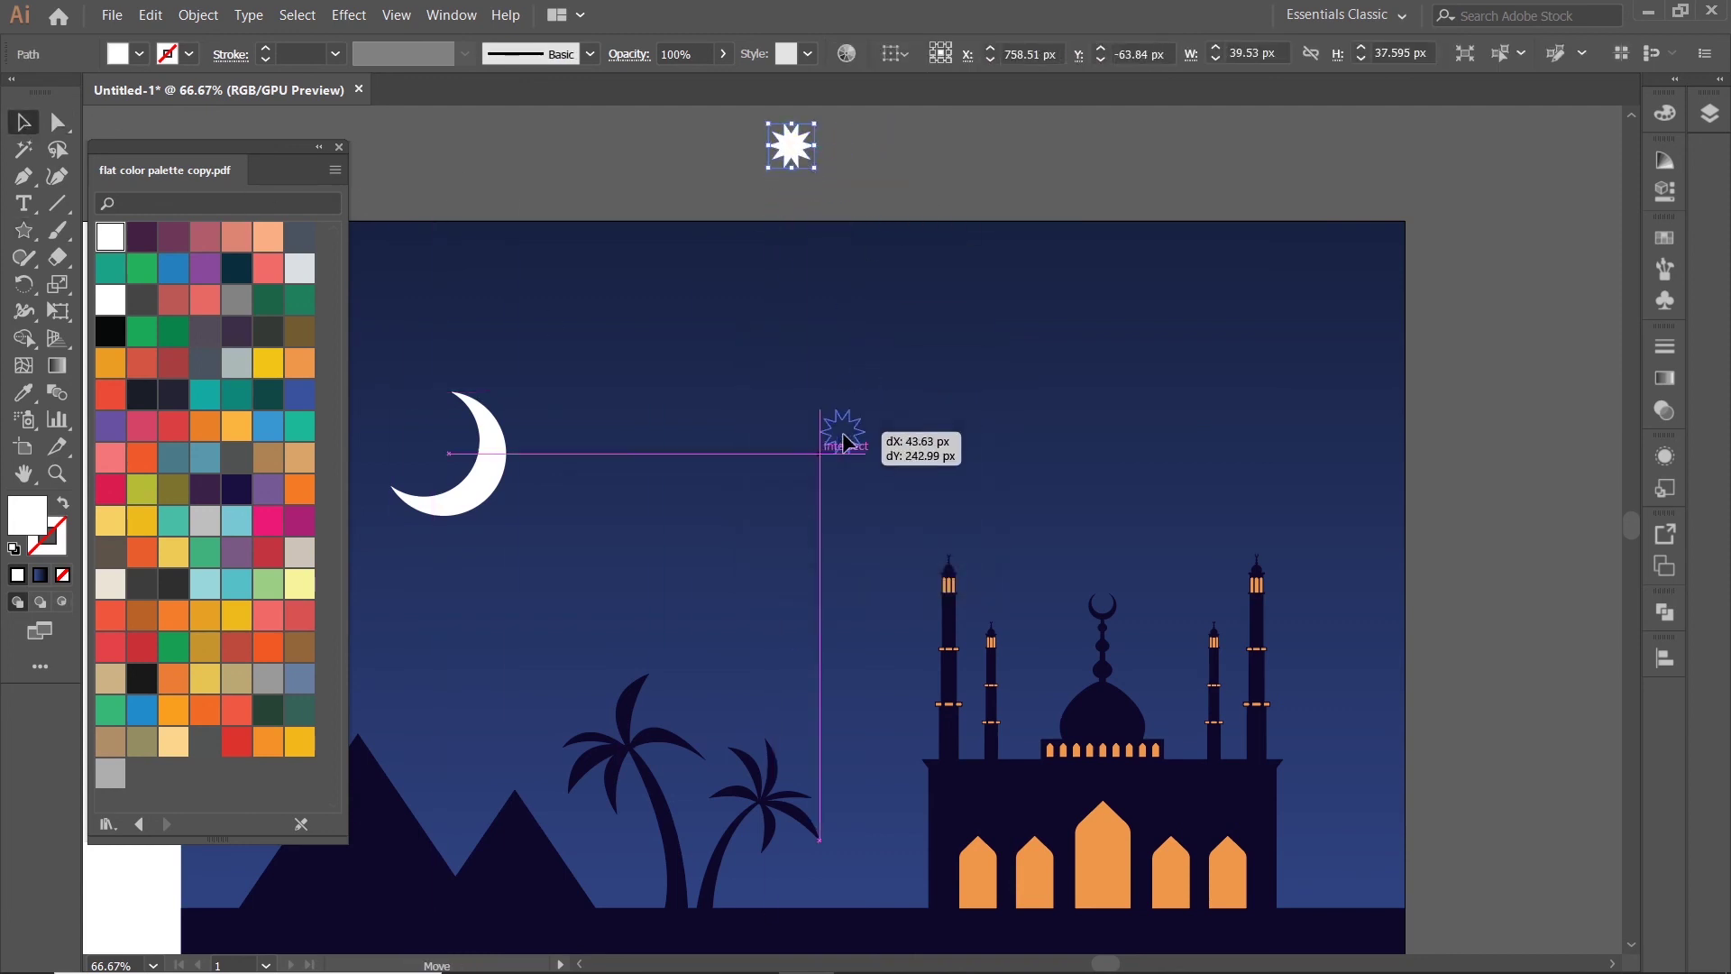
left_click(1096, 339)
scroll(1096, 338, "down", 2)
scroll(957, 413, "up", 4)
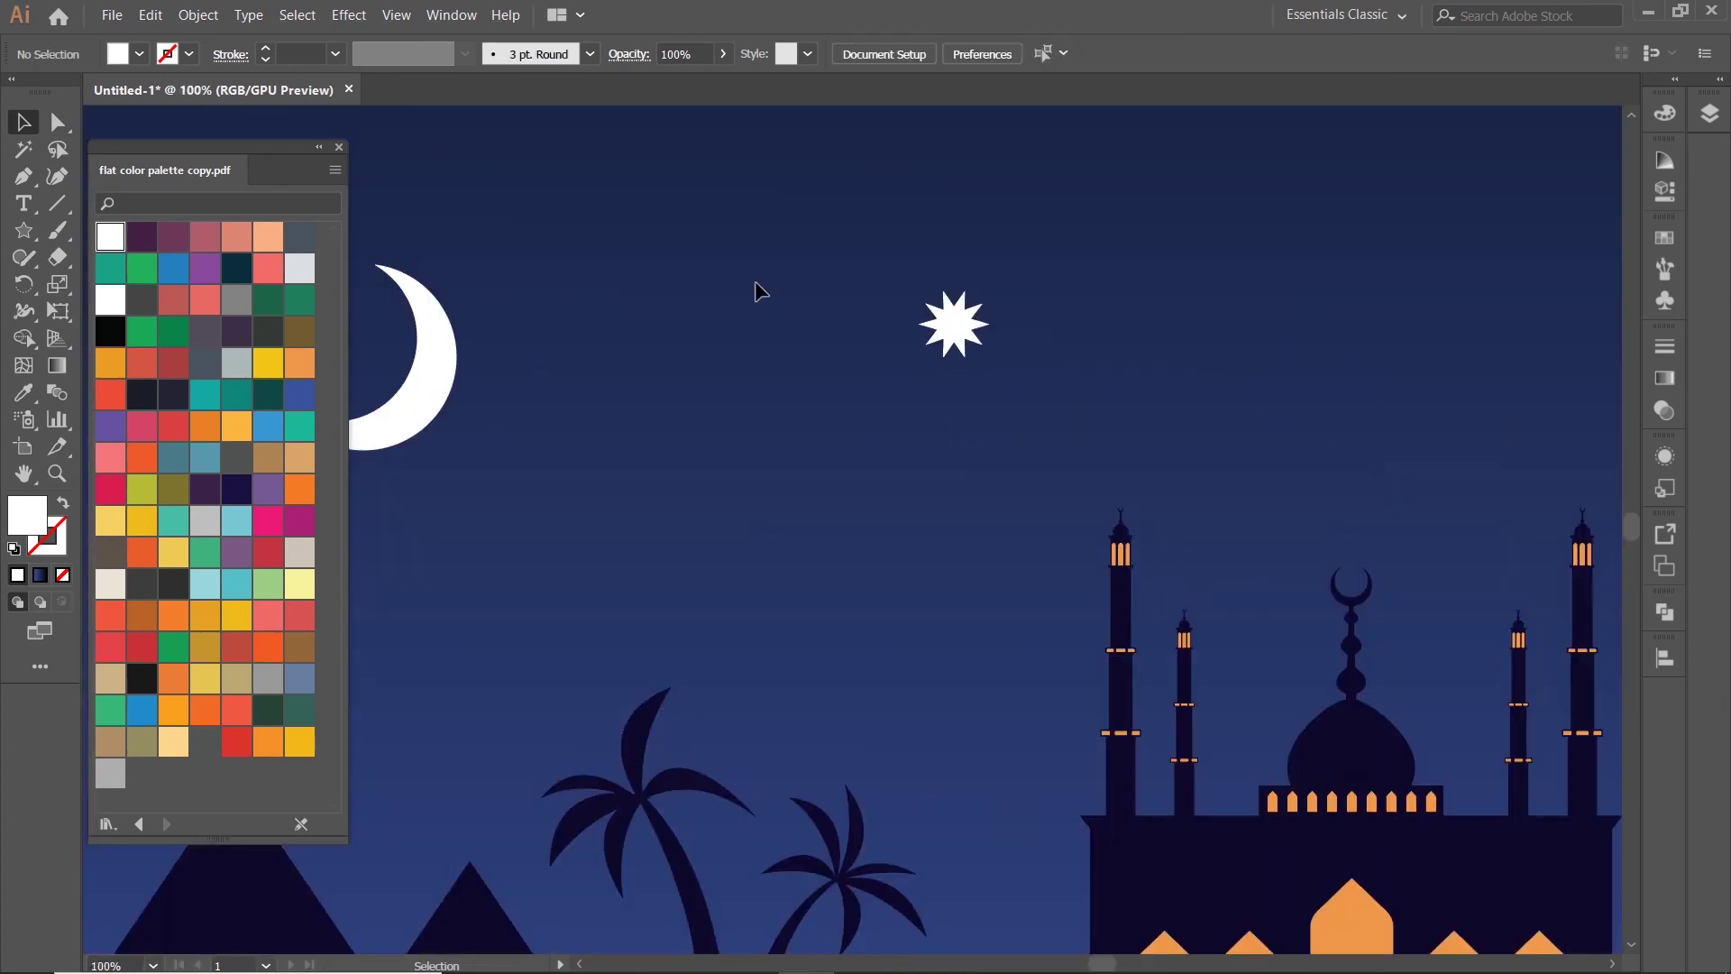
- Create a tiny five-point star and delete the burst-shaped star
left_click(763, 286)
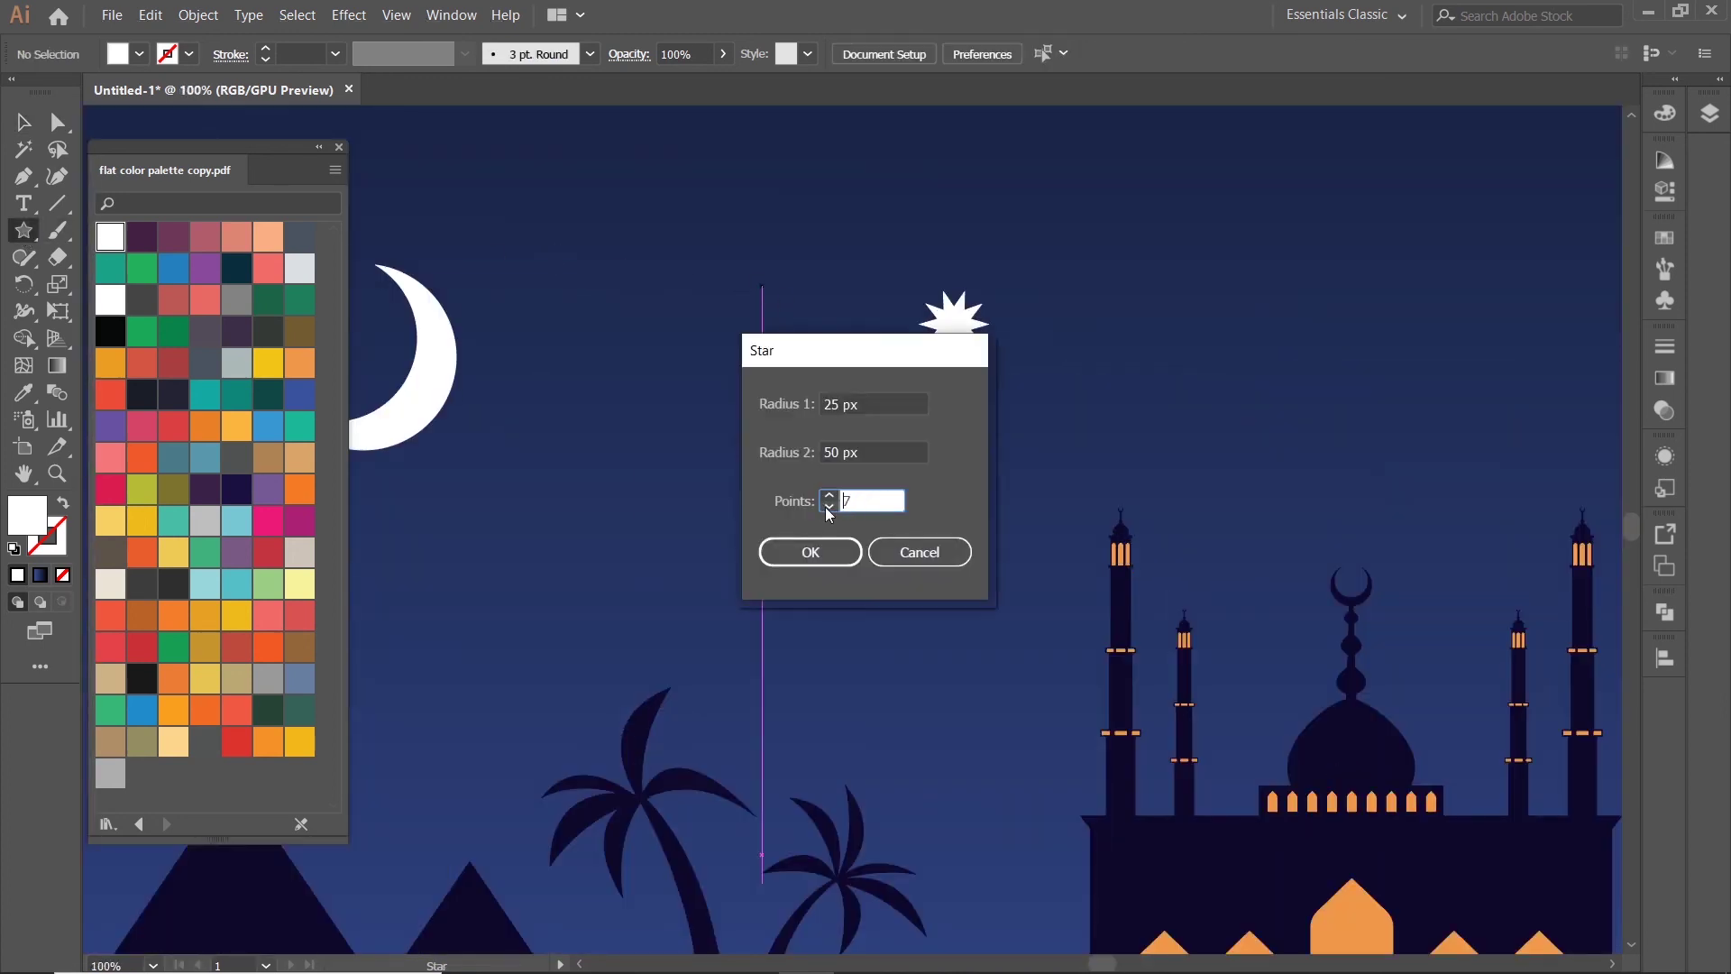
left_click(821, 546)
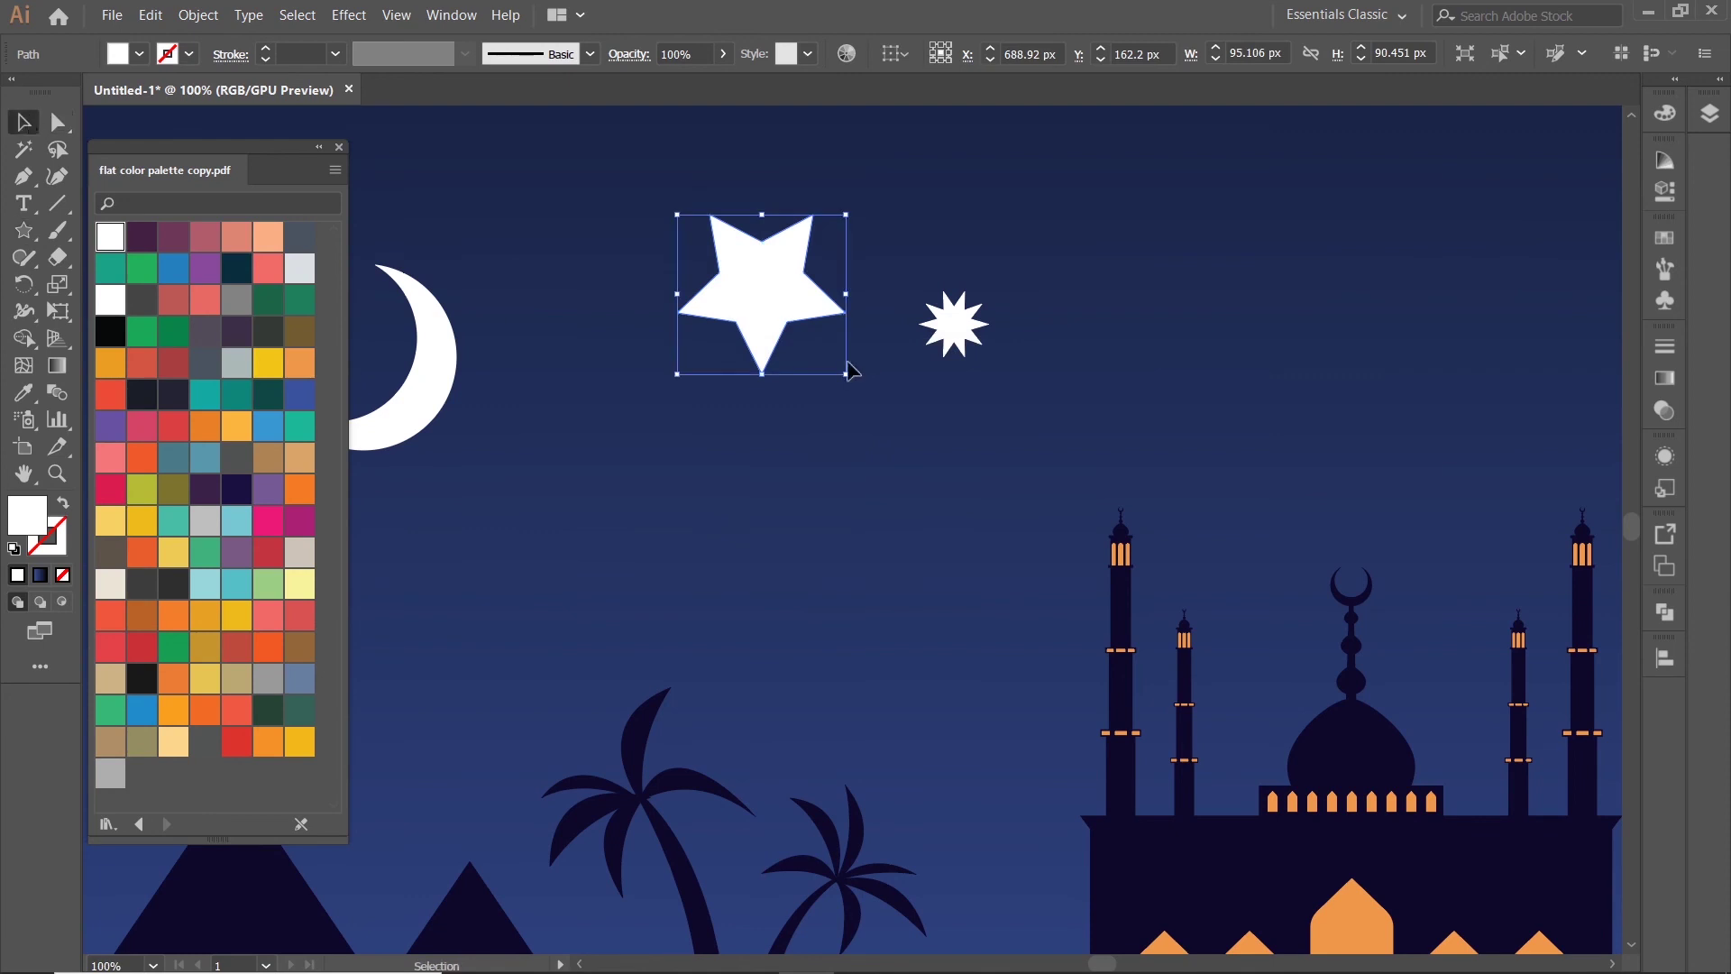
left_click_drag(848, 374, 696, 228)
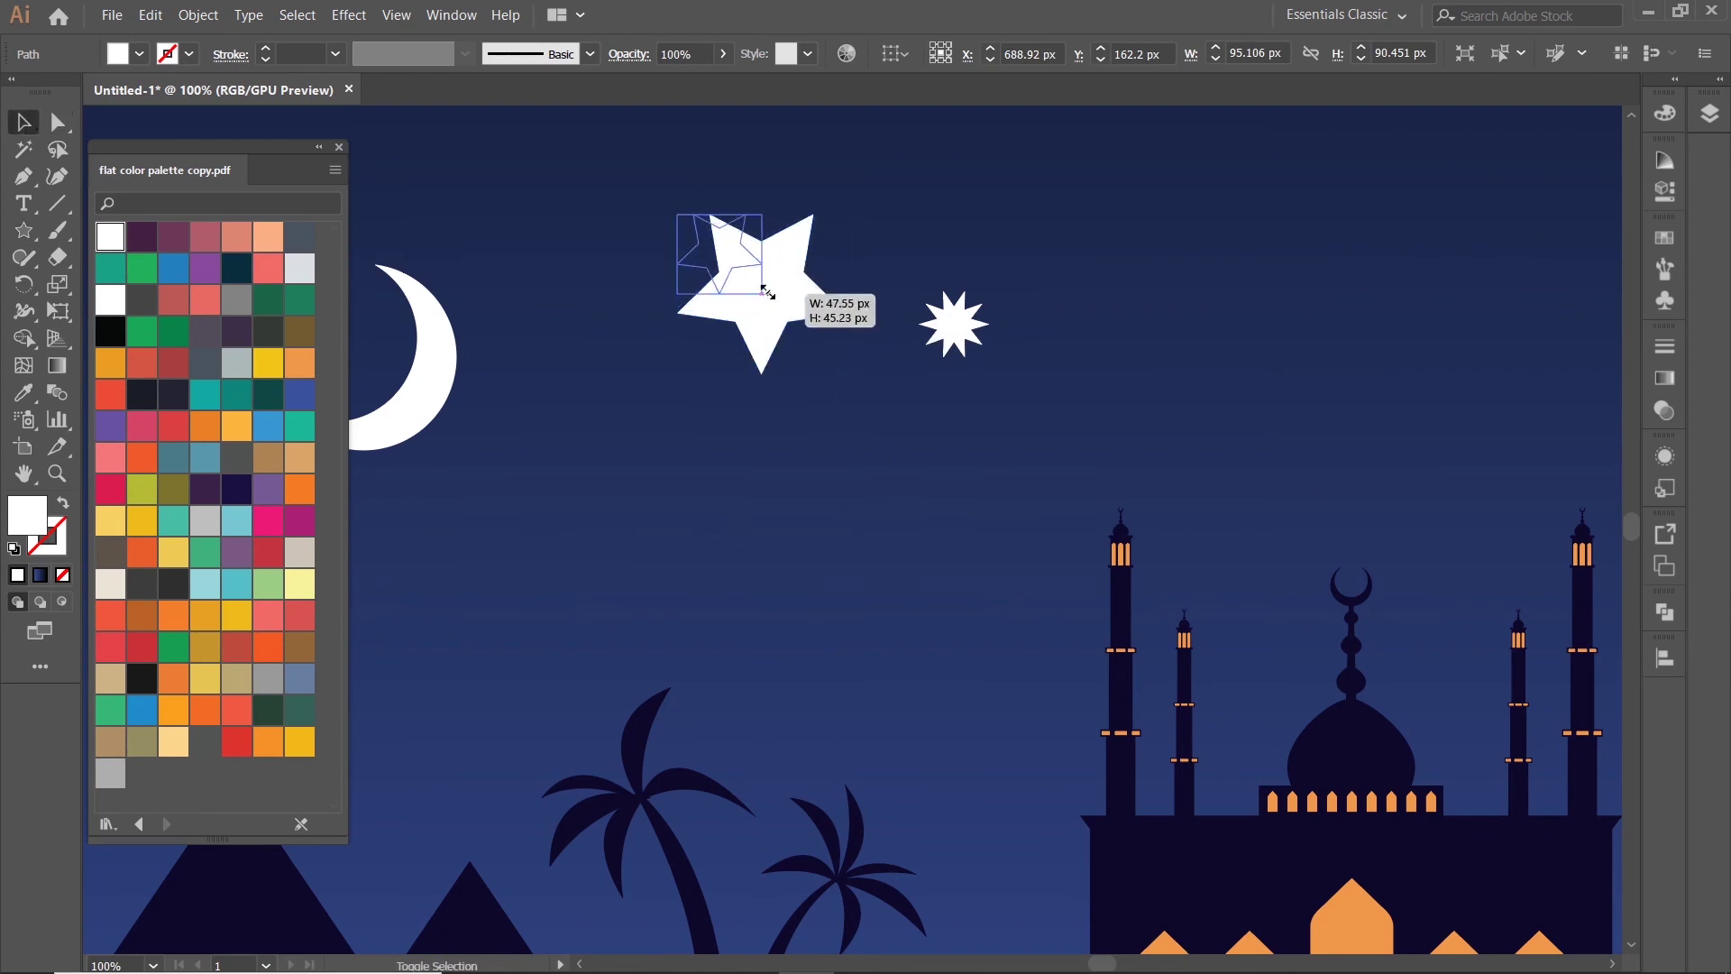
left_click(869, 252)
scroll(849, 343, "down", 3)
scroll(853, 345, "up", 2)
left_click(903, 319)
key("Delete")
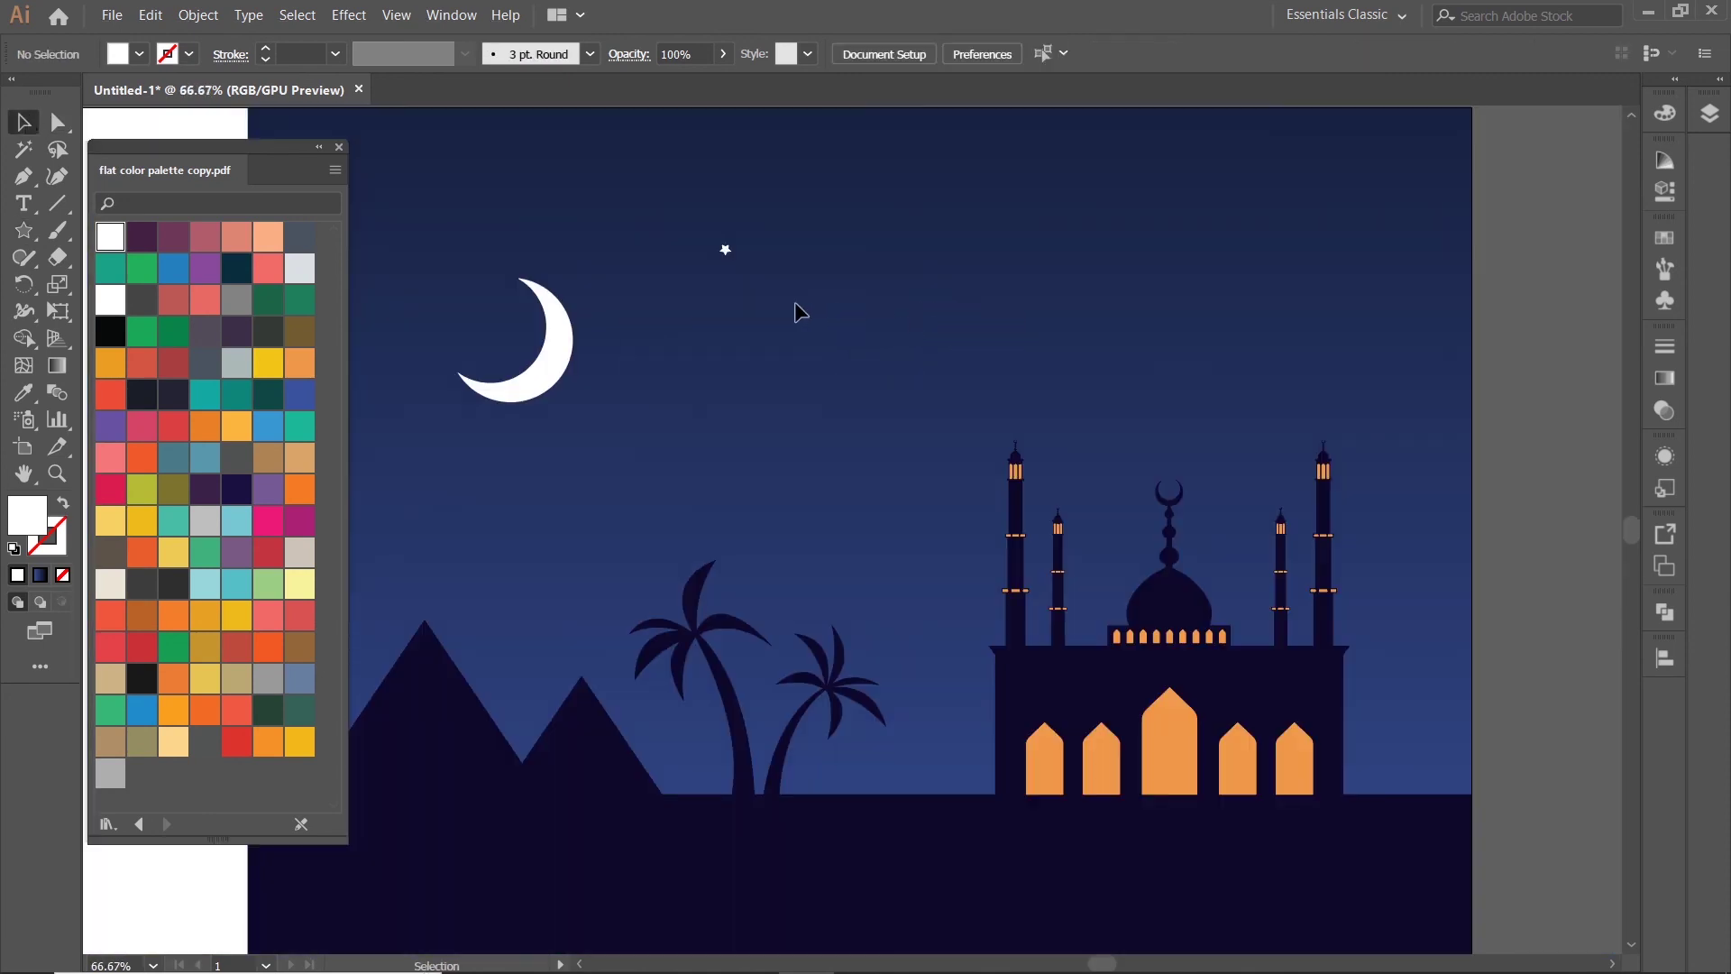
scroll(782, 194, "up", 3)
- Shrink the small five-point star further
left_click_drag(656, 332, 880, 260)
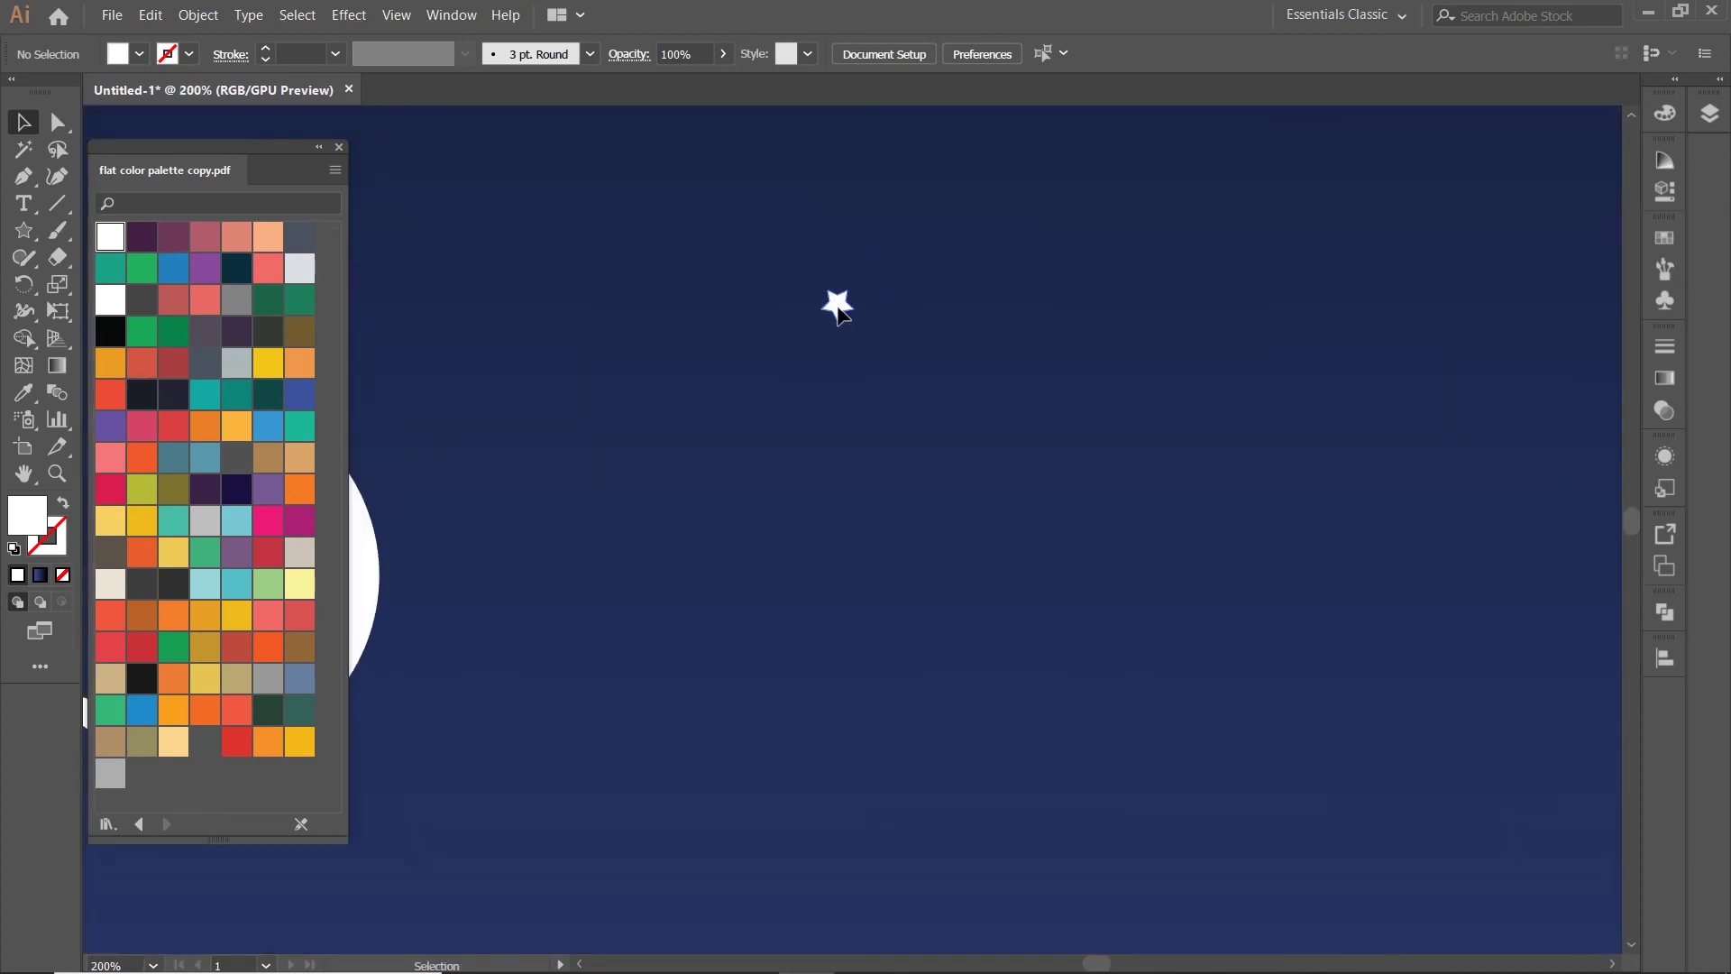
left_click(837, 304)
mouse_move(852, 320)
left_mouse_down()
mouse_move(830, 336)
mouse_move(939, 244)
mouse_move(1248, 162)
mouse_move(1097, 649)
left_mouse_up()
scroll(854, 327, "up", 2)
scroll(793, 631, "down", 3)
- Group the three small stars together
left_click_drag(750, 704, 1066, 375)
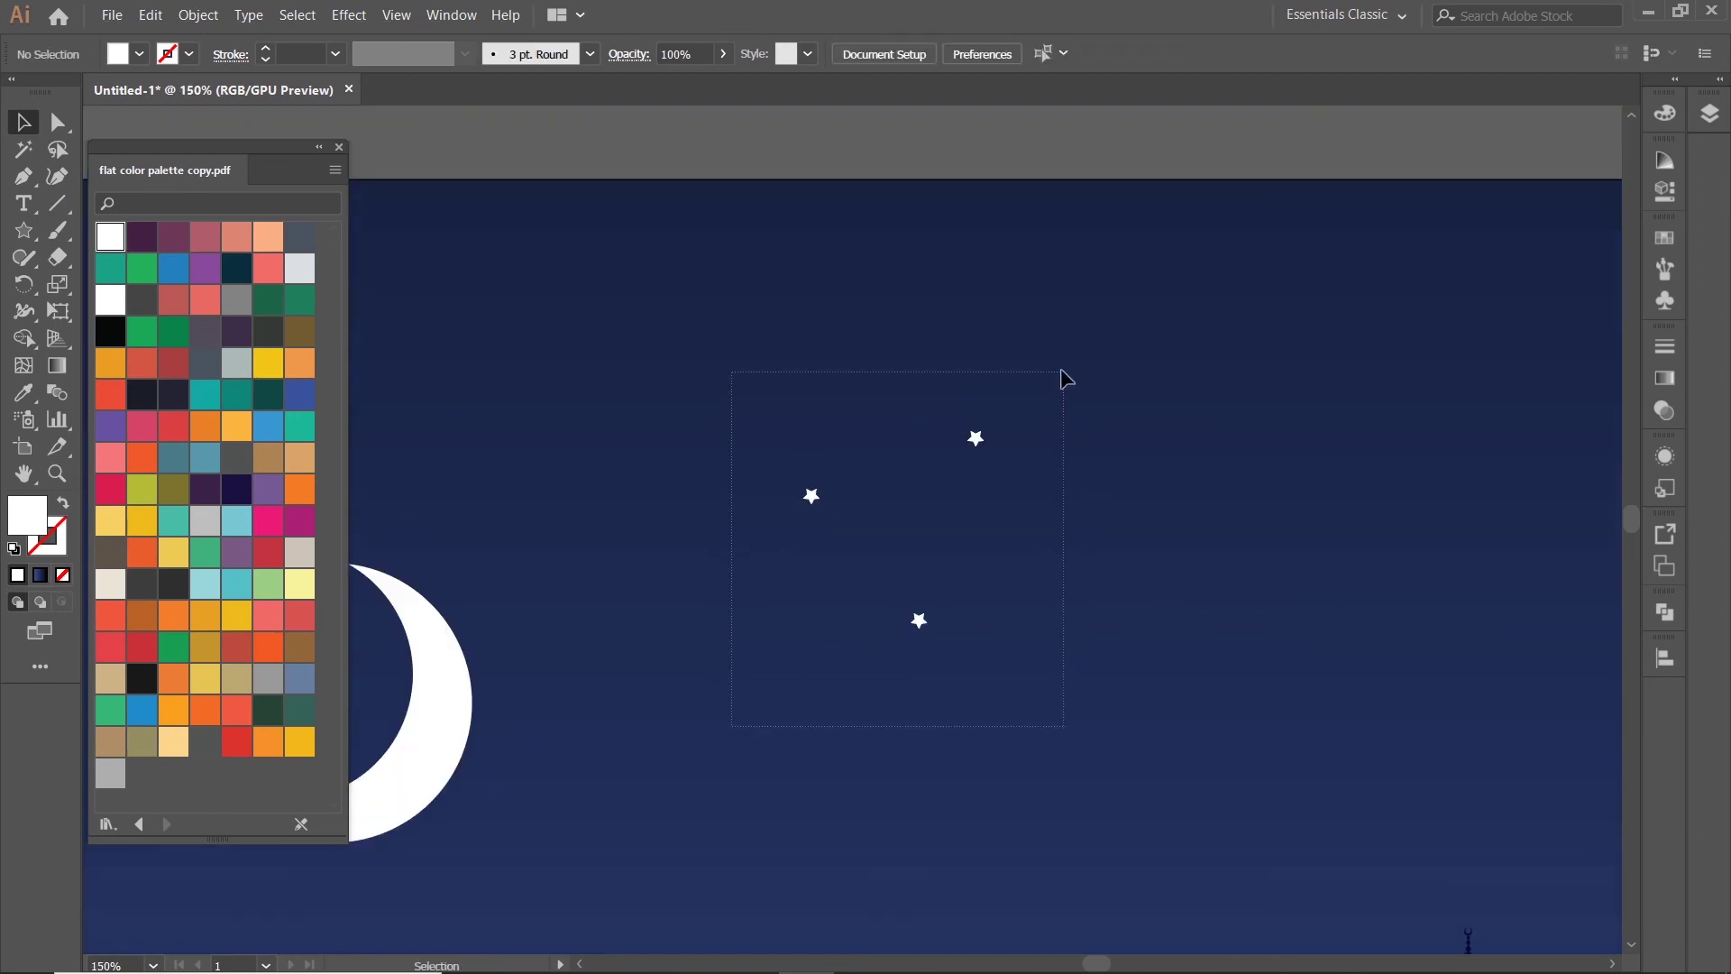
right_click(975, 441)
left_click(1018, 560)
scroll(1081, 444, "down", 4)
scroll(1080, 444, "up", 1)
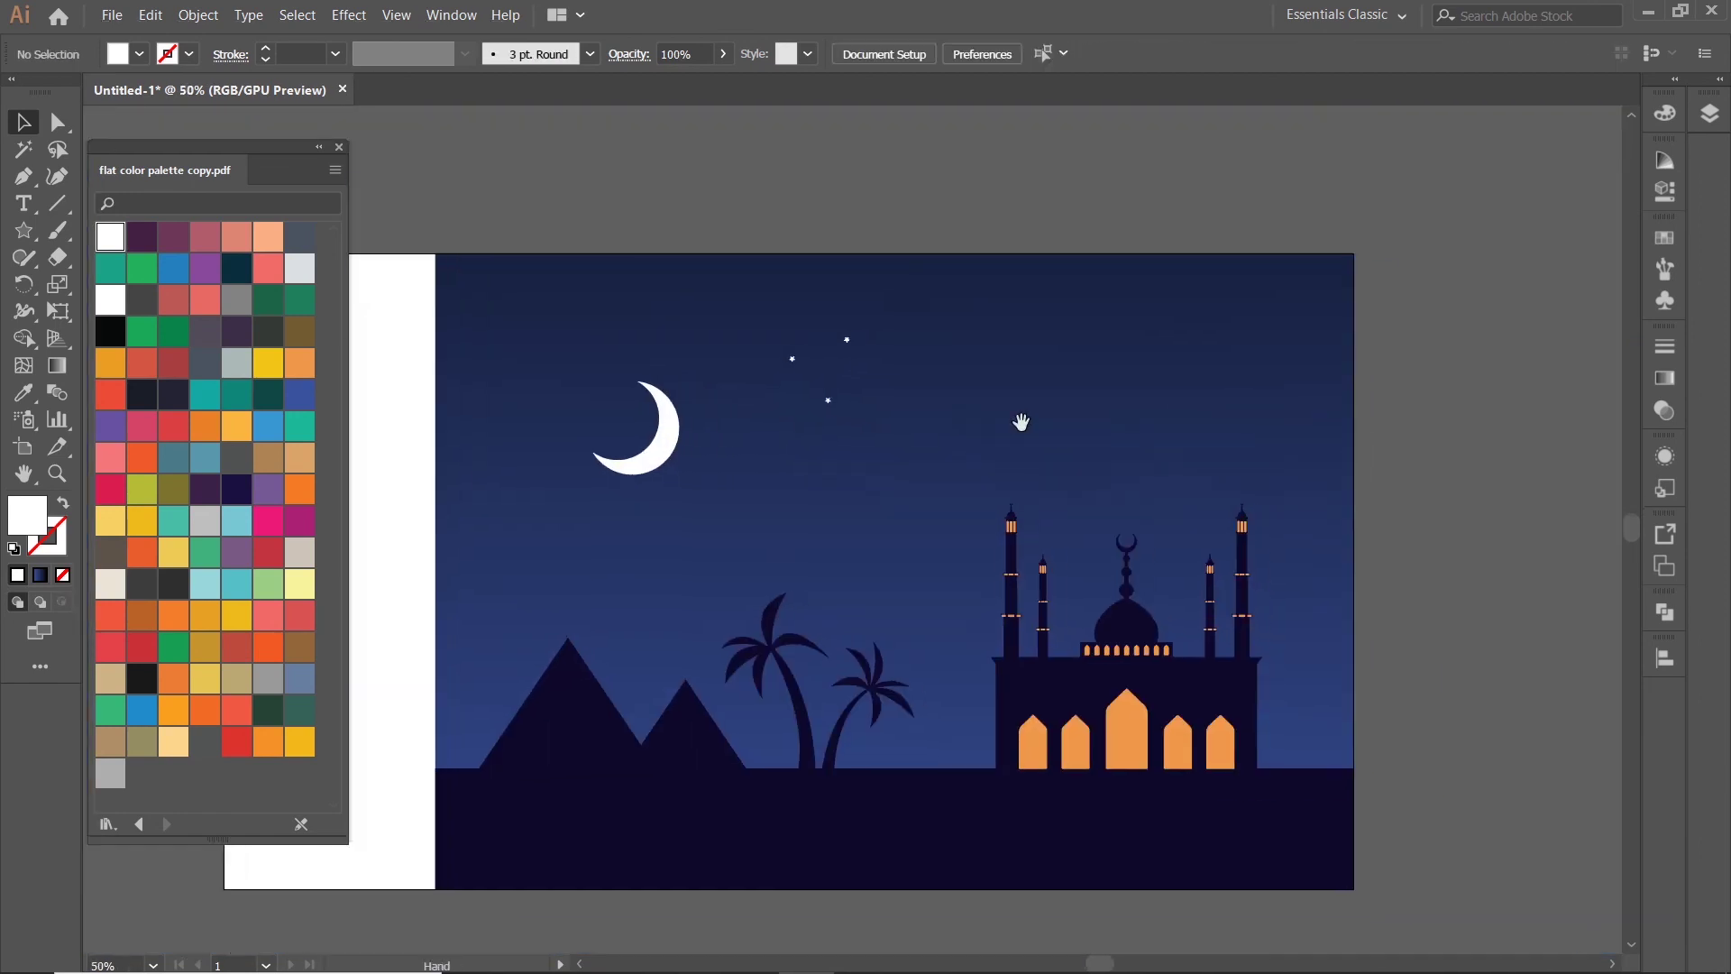
- Place two copies of the star group in the upper-right sky
left_click_drag(849, 341, 1280, 297)
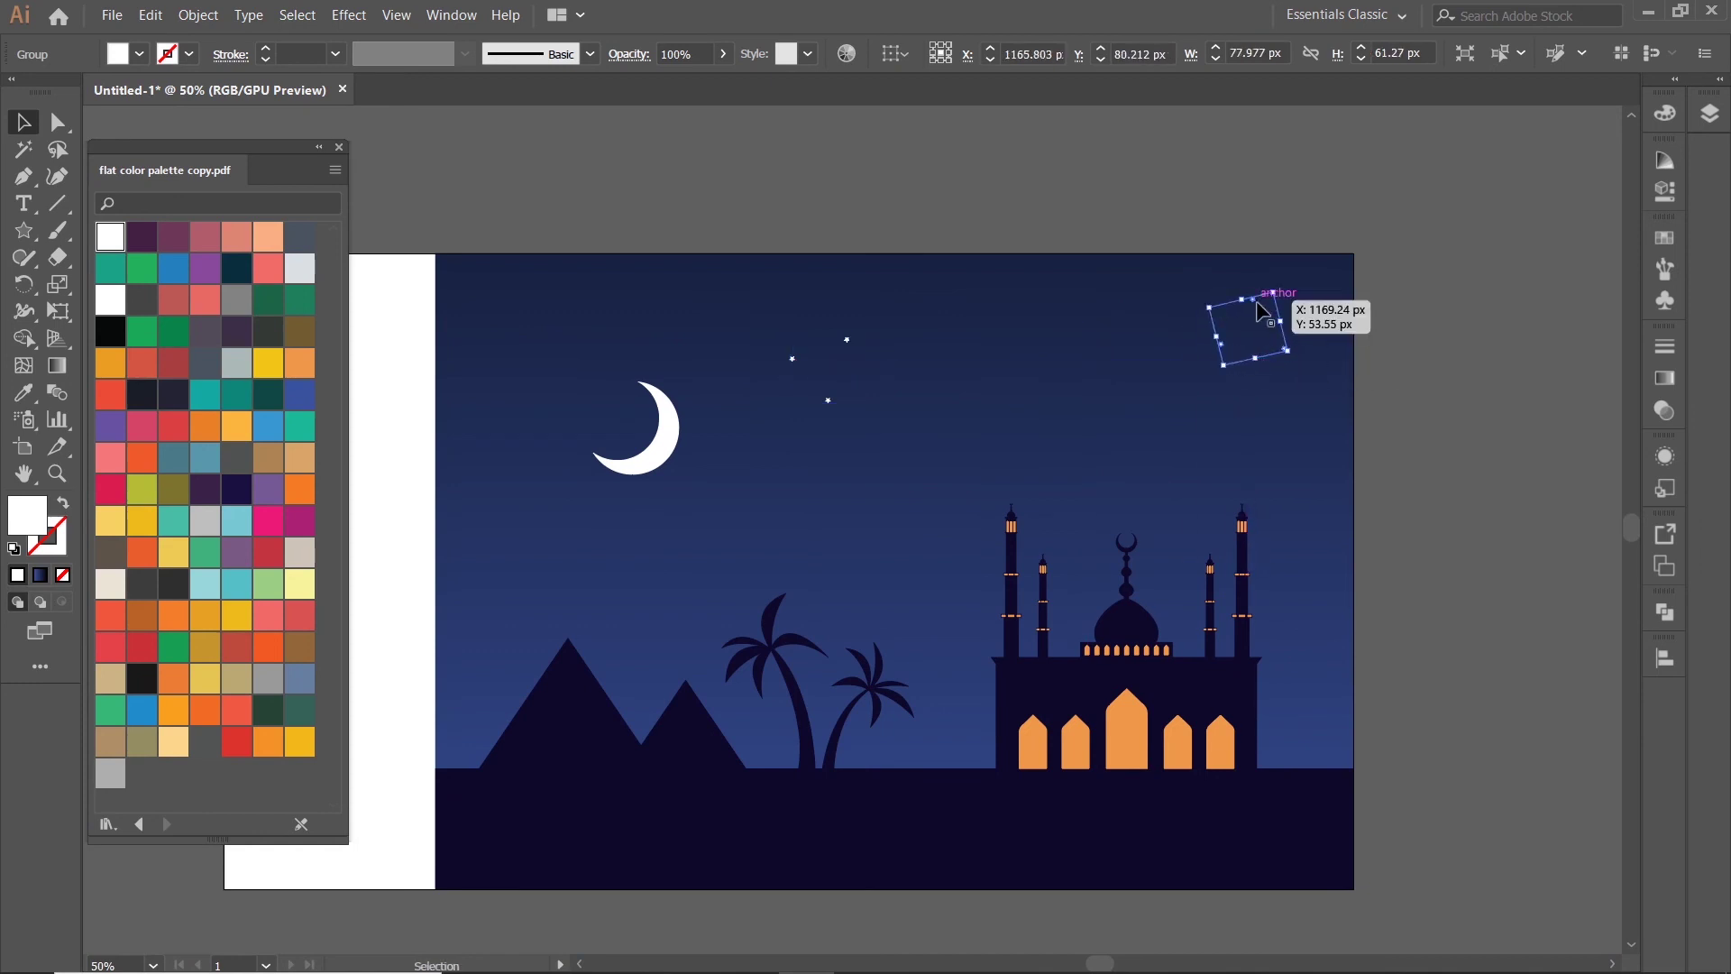
mouse_move(1261, 311)
left_mouse_down()
mouse_move(1228, 416)
mouse_move(1122, 302)
mouse_move(1196, 405)
mouse_move(1257, 436)
left_mouse_up()
left_click(1437, 407)
scroll(1437, 407, "down", 1)
scroll(1396, 412, "up", 2)
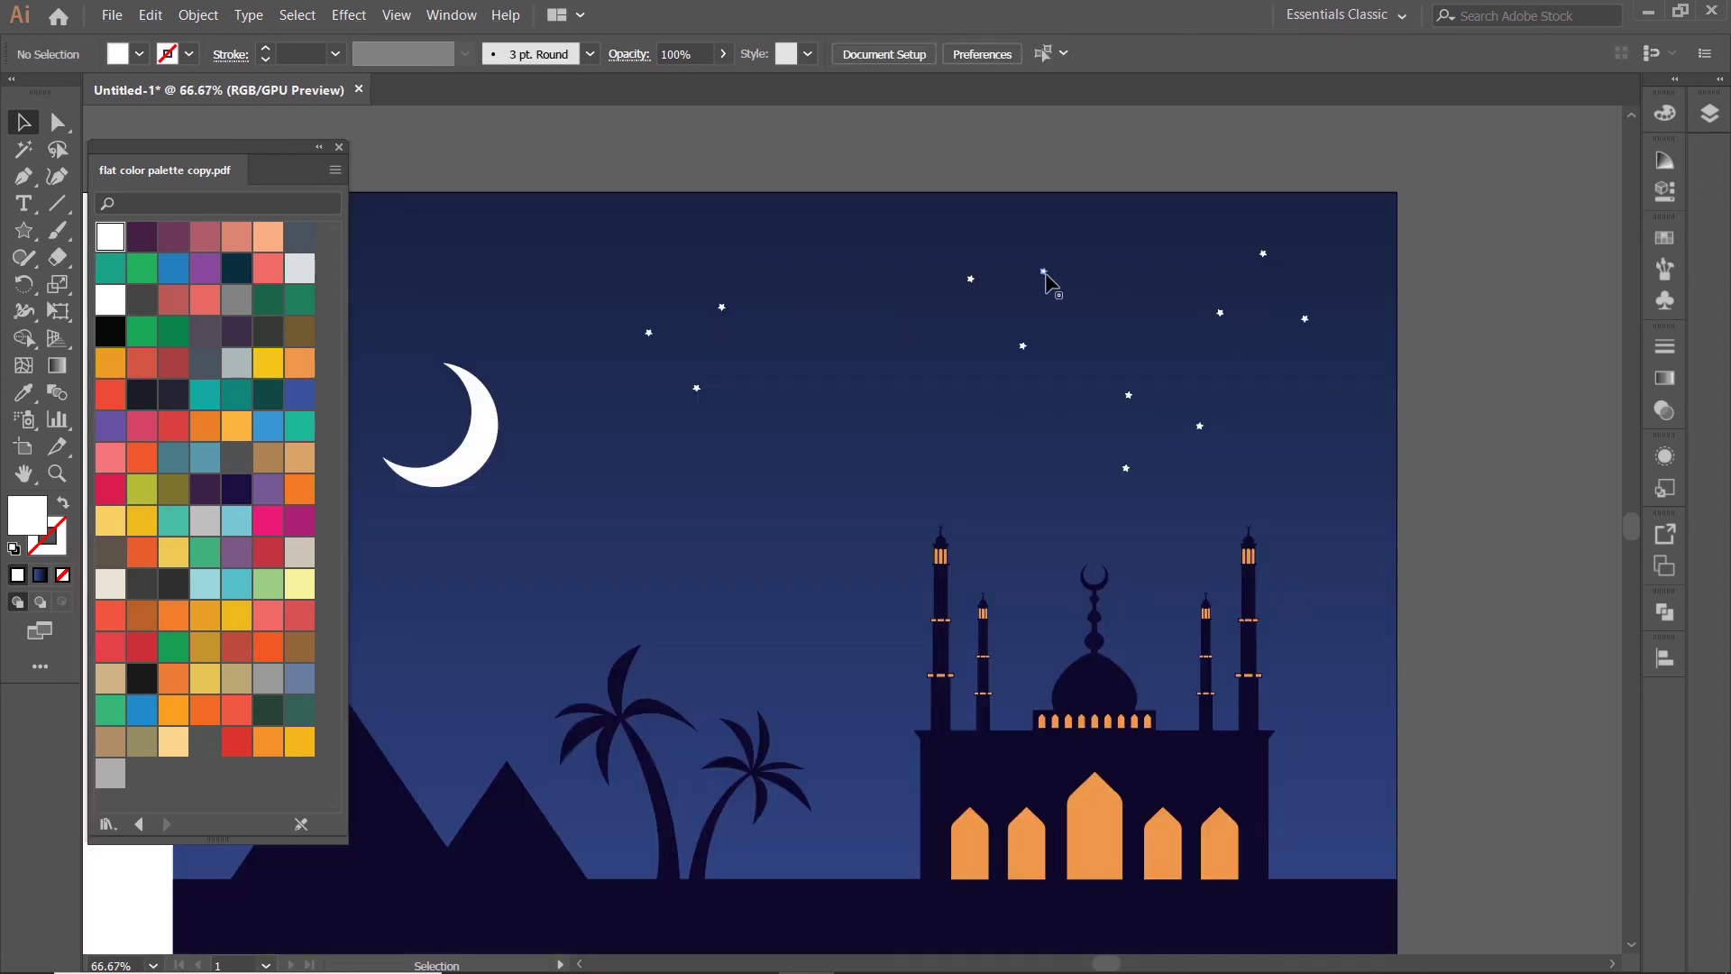
- Shift one star group slightly right and down
left_click(1046, 282)
scroll(1045, 282, "up", 1)
left_click_drag(1046, 289, 1139, 328)
left_click(1079, 424)
scroll(1079, 424, "down", 2)
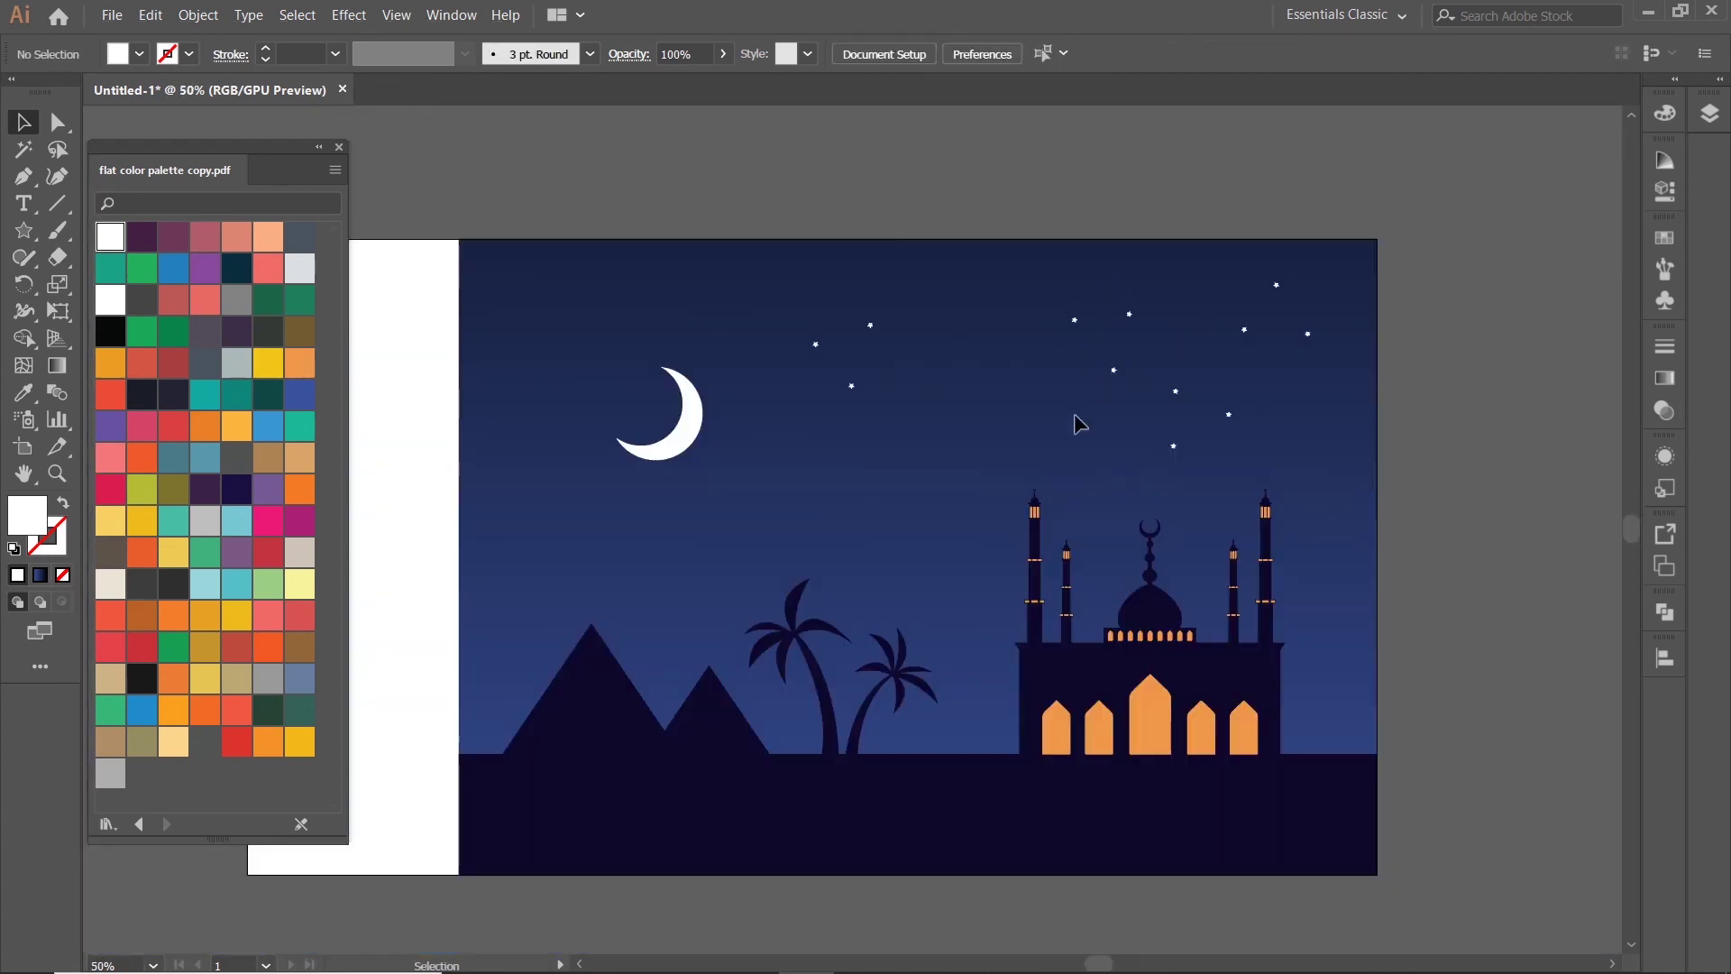
right_click(1176, 390)
key("Escape")
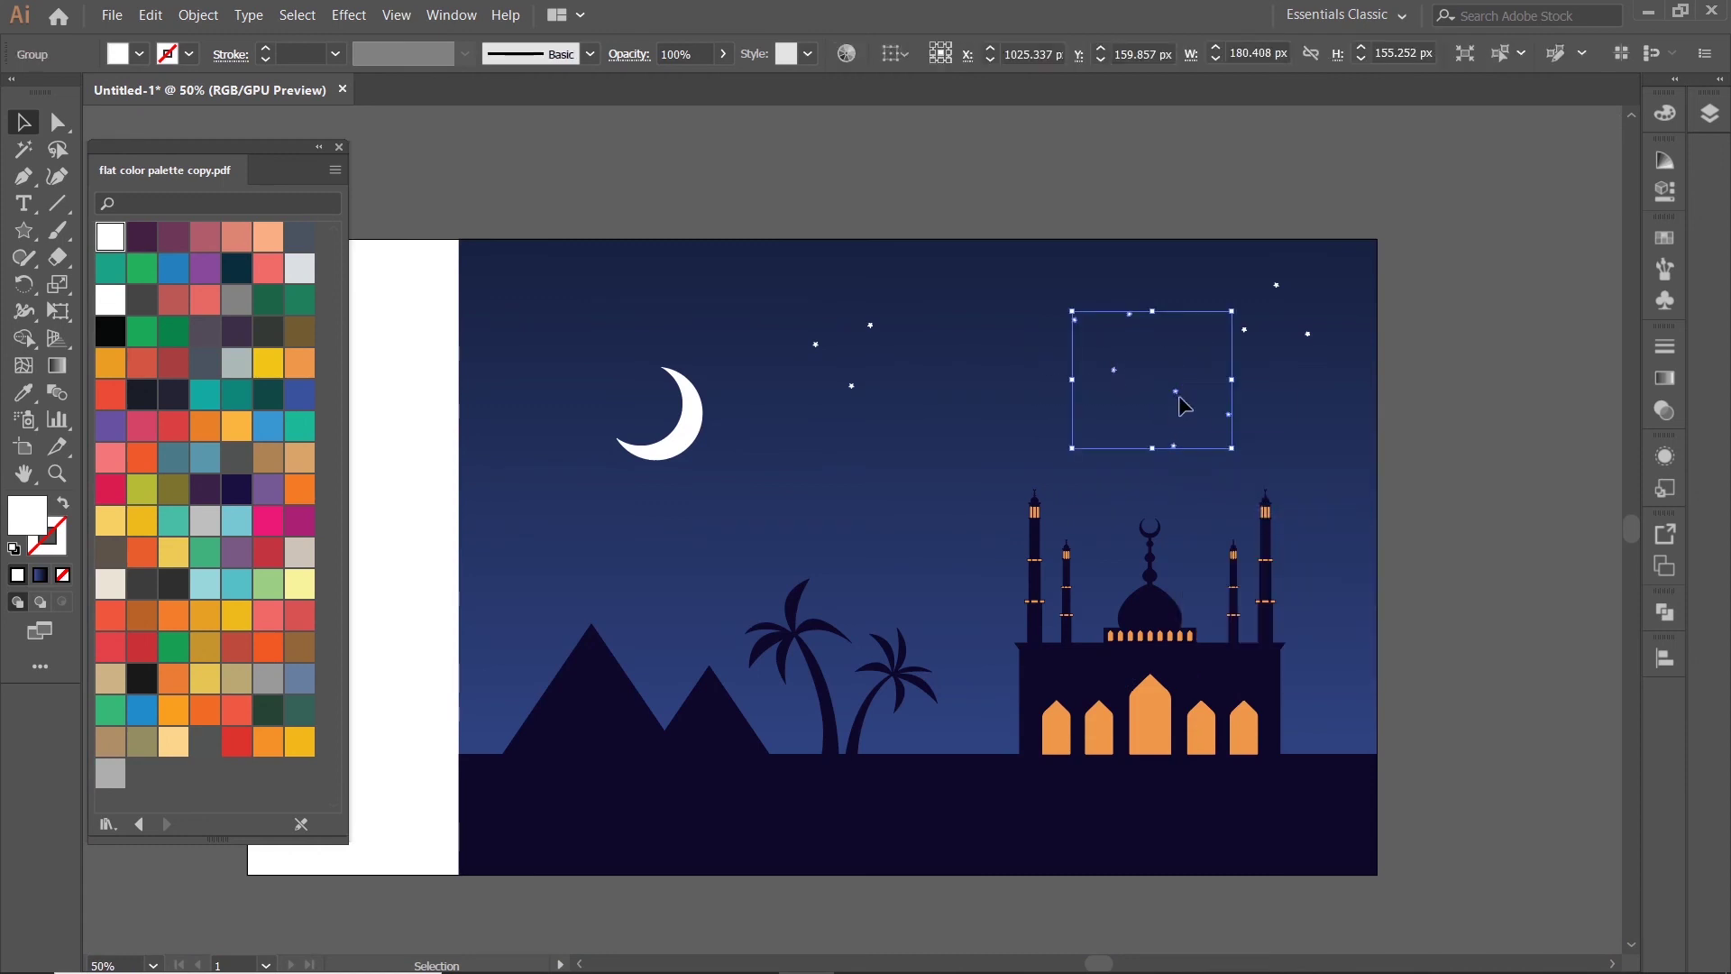
- Place a smaller, rotated star group copy in the upper-left sky near the moon
mouse_move(1177, 391)
left_mouse_down()
mouse_move(1101, 340)
mouse_move(587, 338)
left_mouse_up()
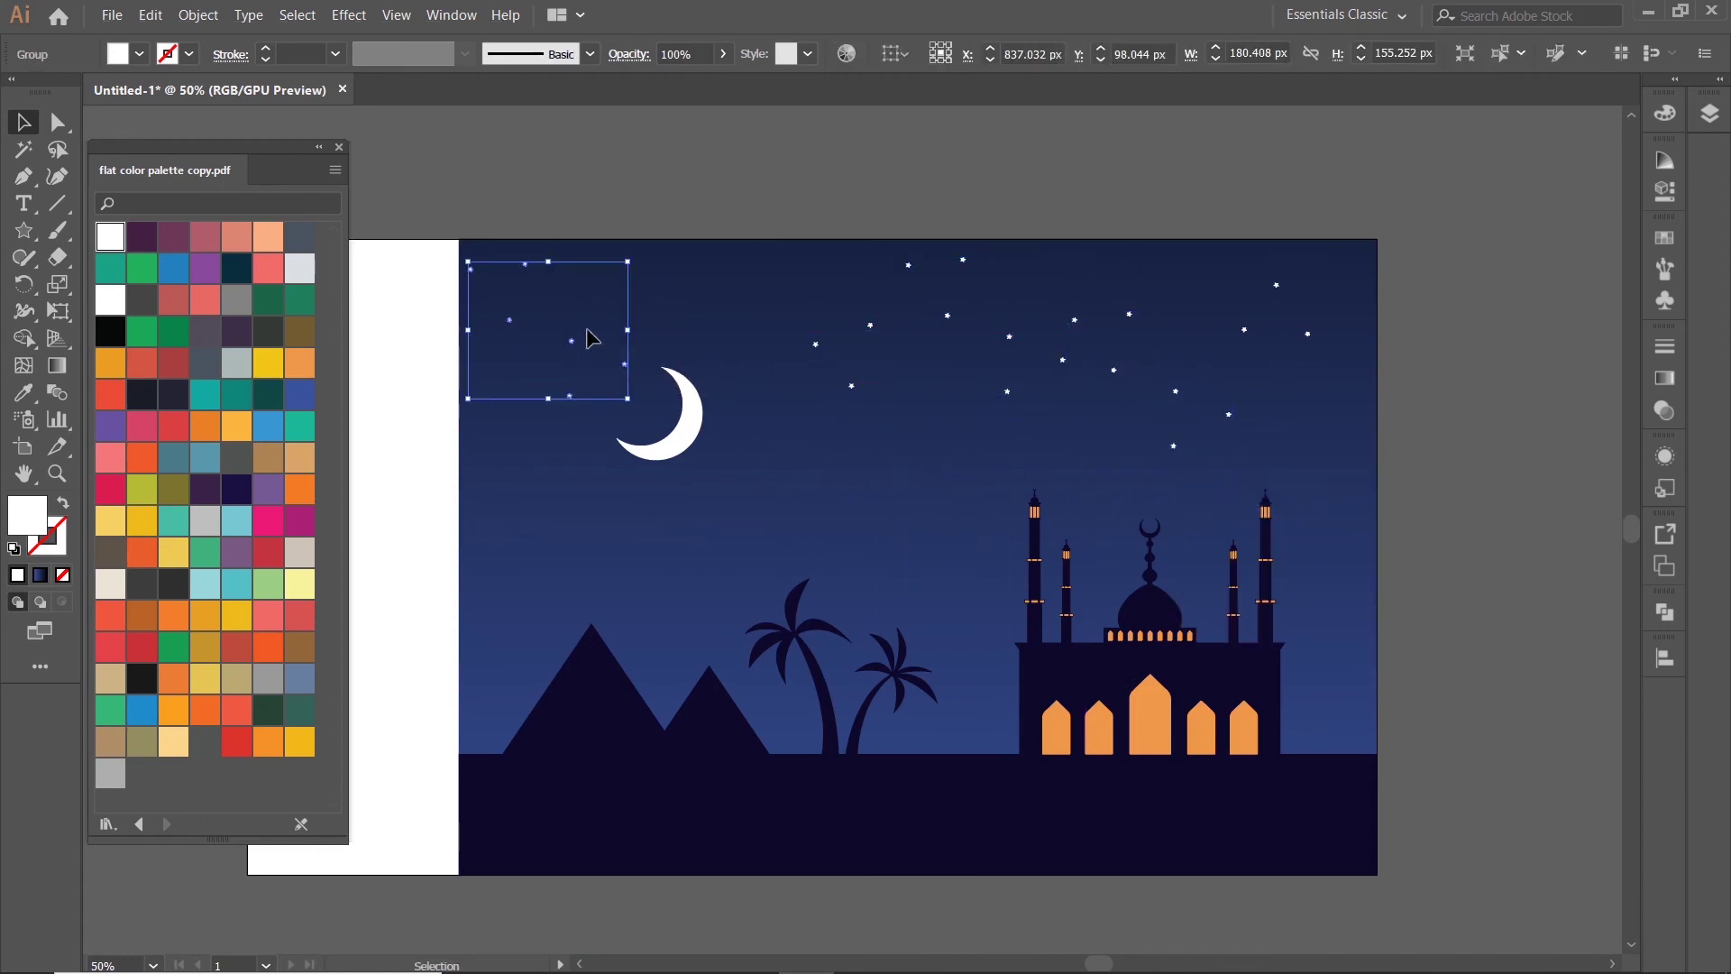
mouse_move(631, 260)
left_mouse_down()
mouse_move(619, 379)
mouse_move(574, 391)
left_mouse_up()
left_click_drag(531, 293, 895, 353)
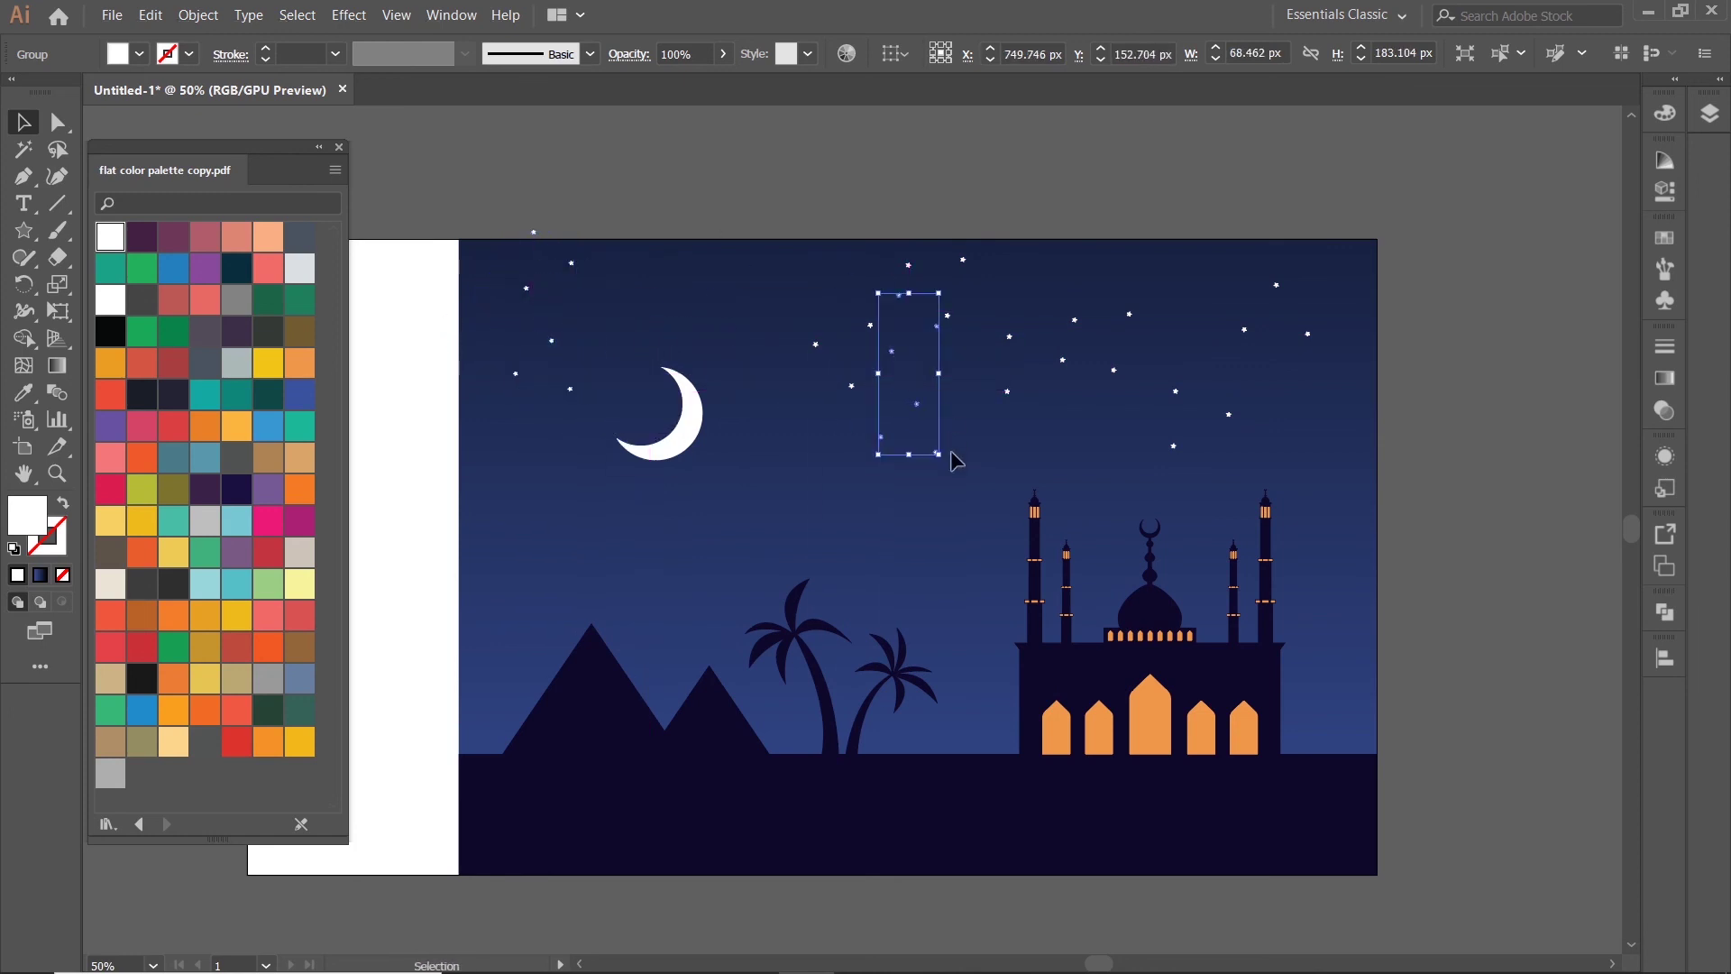
mouse_move(938, 452)
left_mouse_down()
mouse_move(914, 388)
mouse_move(951, 407)
mouse_move(953, 391)
mouse_move(752, 350)
left_mouse_up()
left_click(1043, 347)
- Rotate a star cluster and place two more copies down-left and up-left
left_click_drag(815, 260, 766, 225)
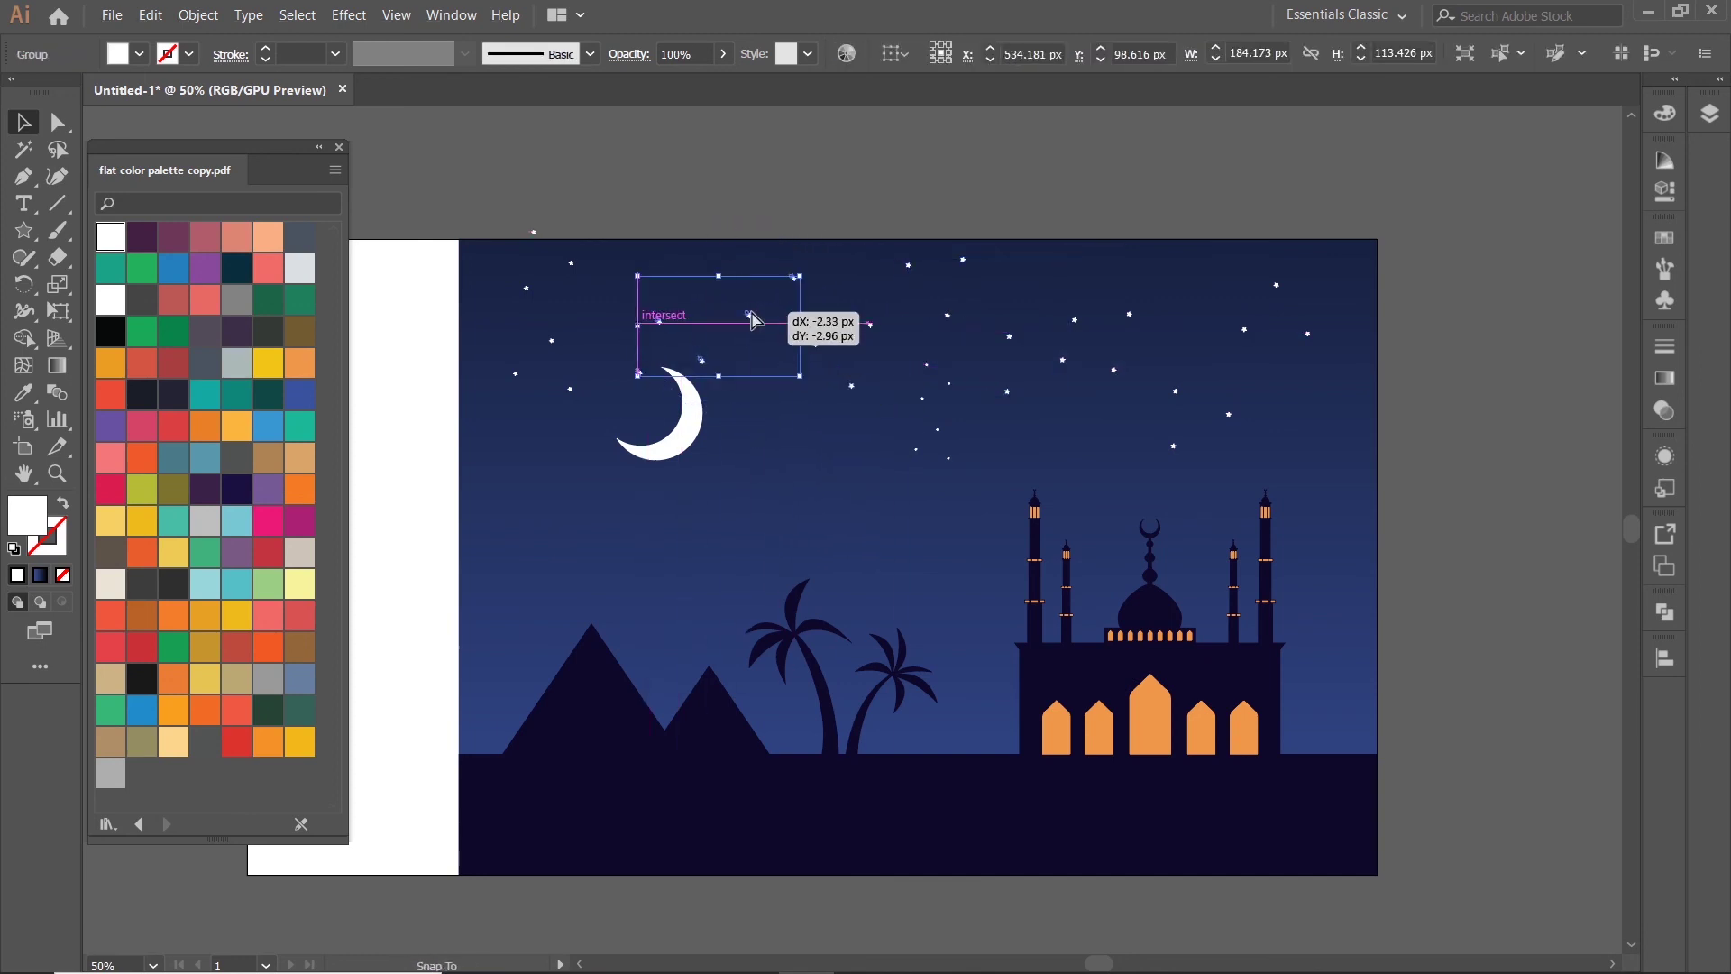
mouse_move(757, 303)
left_mouse_down()
mouse_move(575, 506)
mouse_move(817, 494)
left_mouse_up()
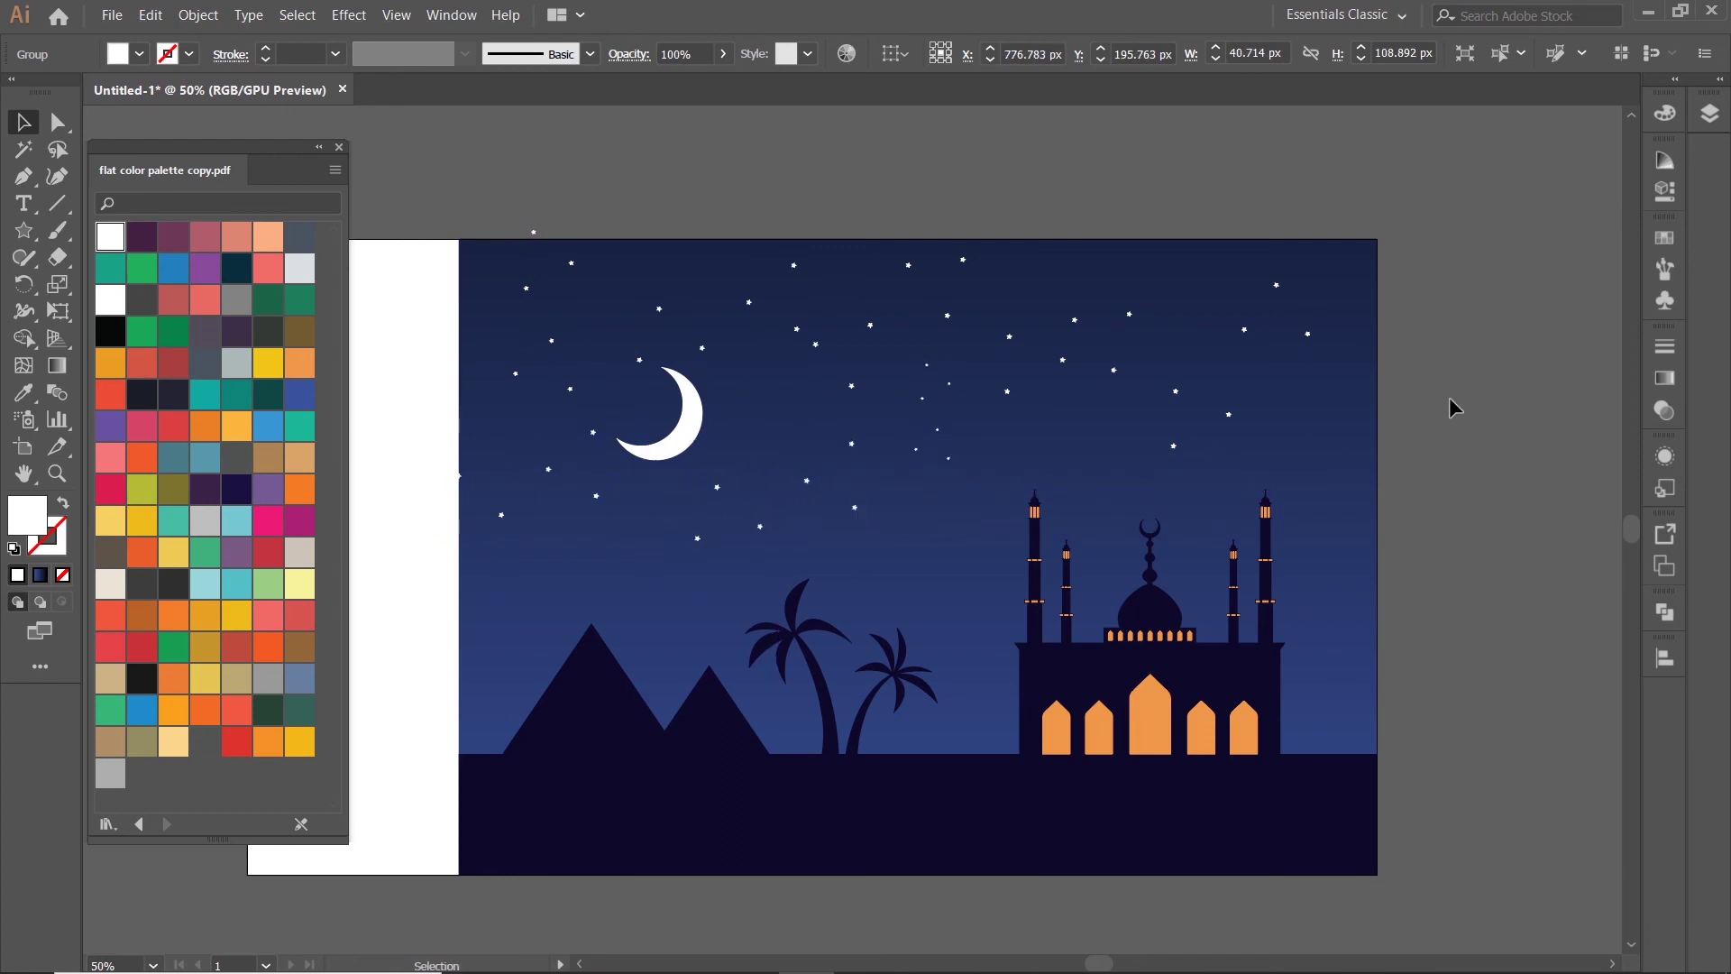
scroll(1346, 394, "down", 3)
scroll(1056, 445, "up", 4)
left_click_drag(1056, 440, 850, 452)
scroll(1327, 359, "down", 4)
left_click(1337, 371)
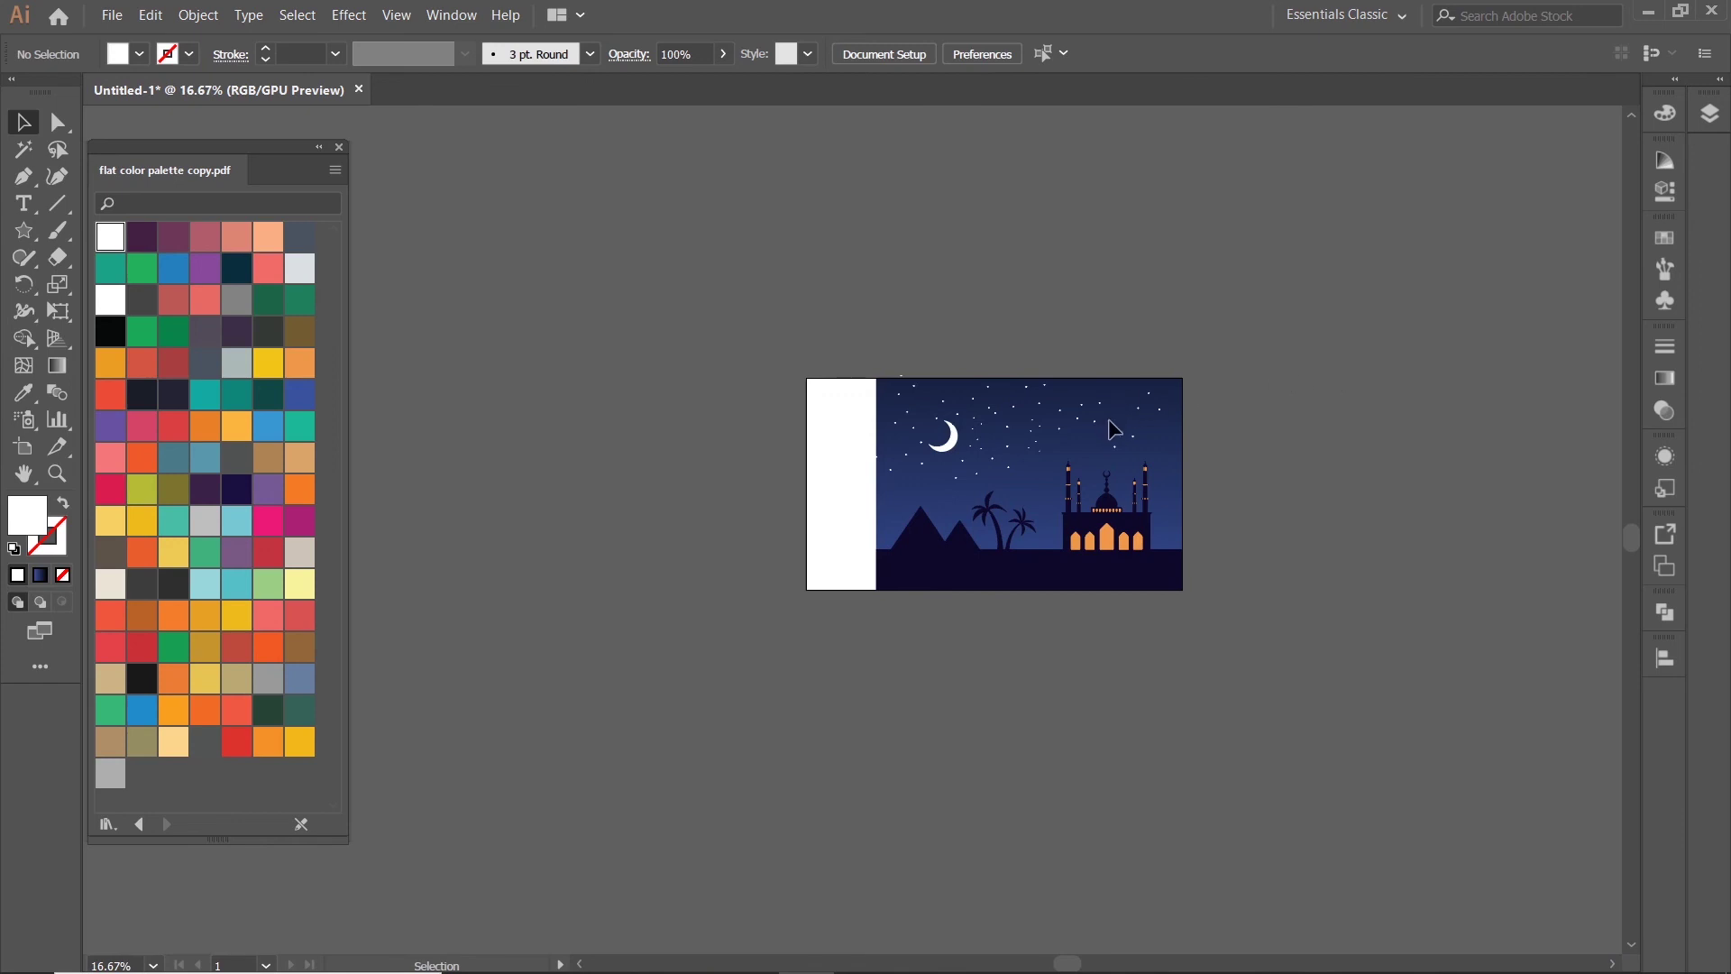
- Tilt the crescent moon slightly
scroll(994, 433, "up", 3)
left_click(856, 442)
left_click_drag(889, 412, 897, 410)
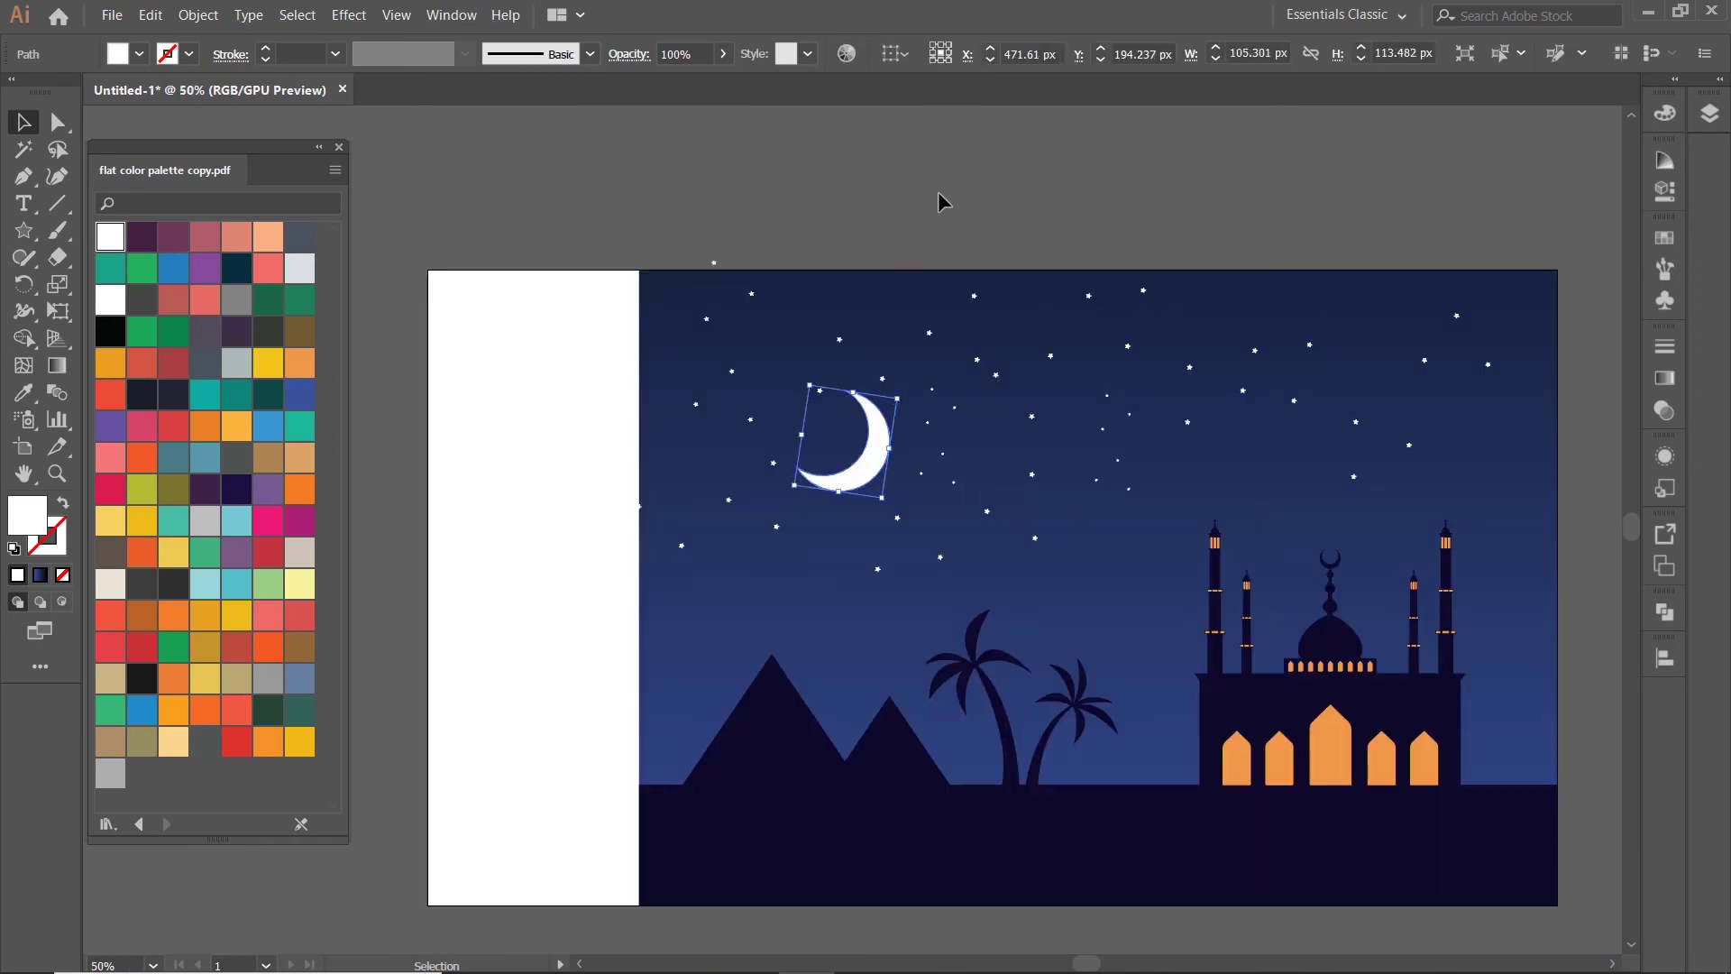
left_click(1073, 320)
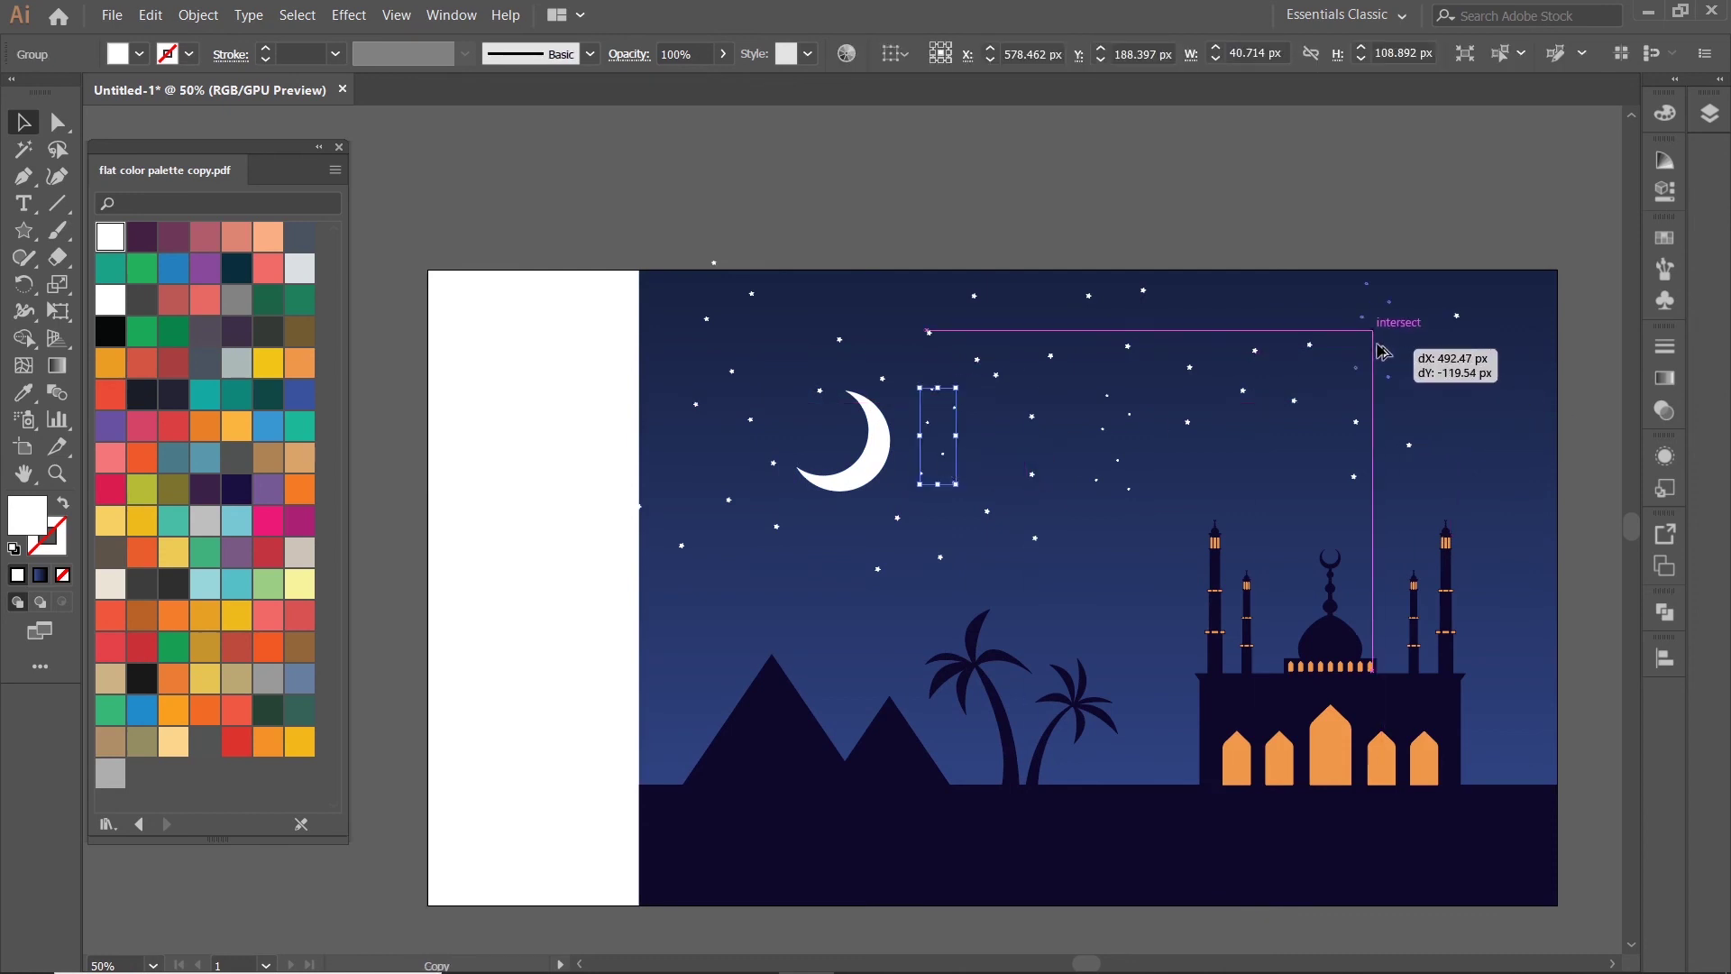
- Copy a star cluster into the upper-right sky
mouse_move(949, 462)
left_mouse_down()
mouse_move(1375, 340)
mouse_move(1517, 486)
mouse_move(1284, 497)
left_mouse_up()
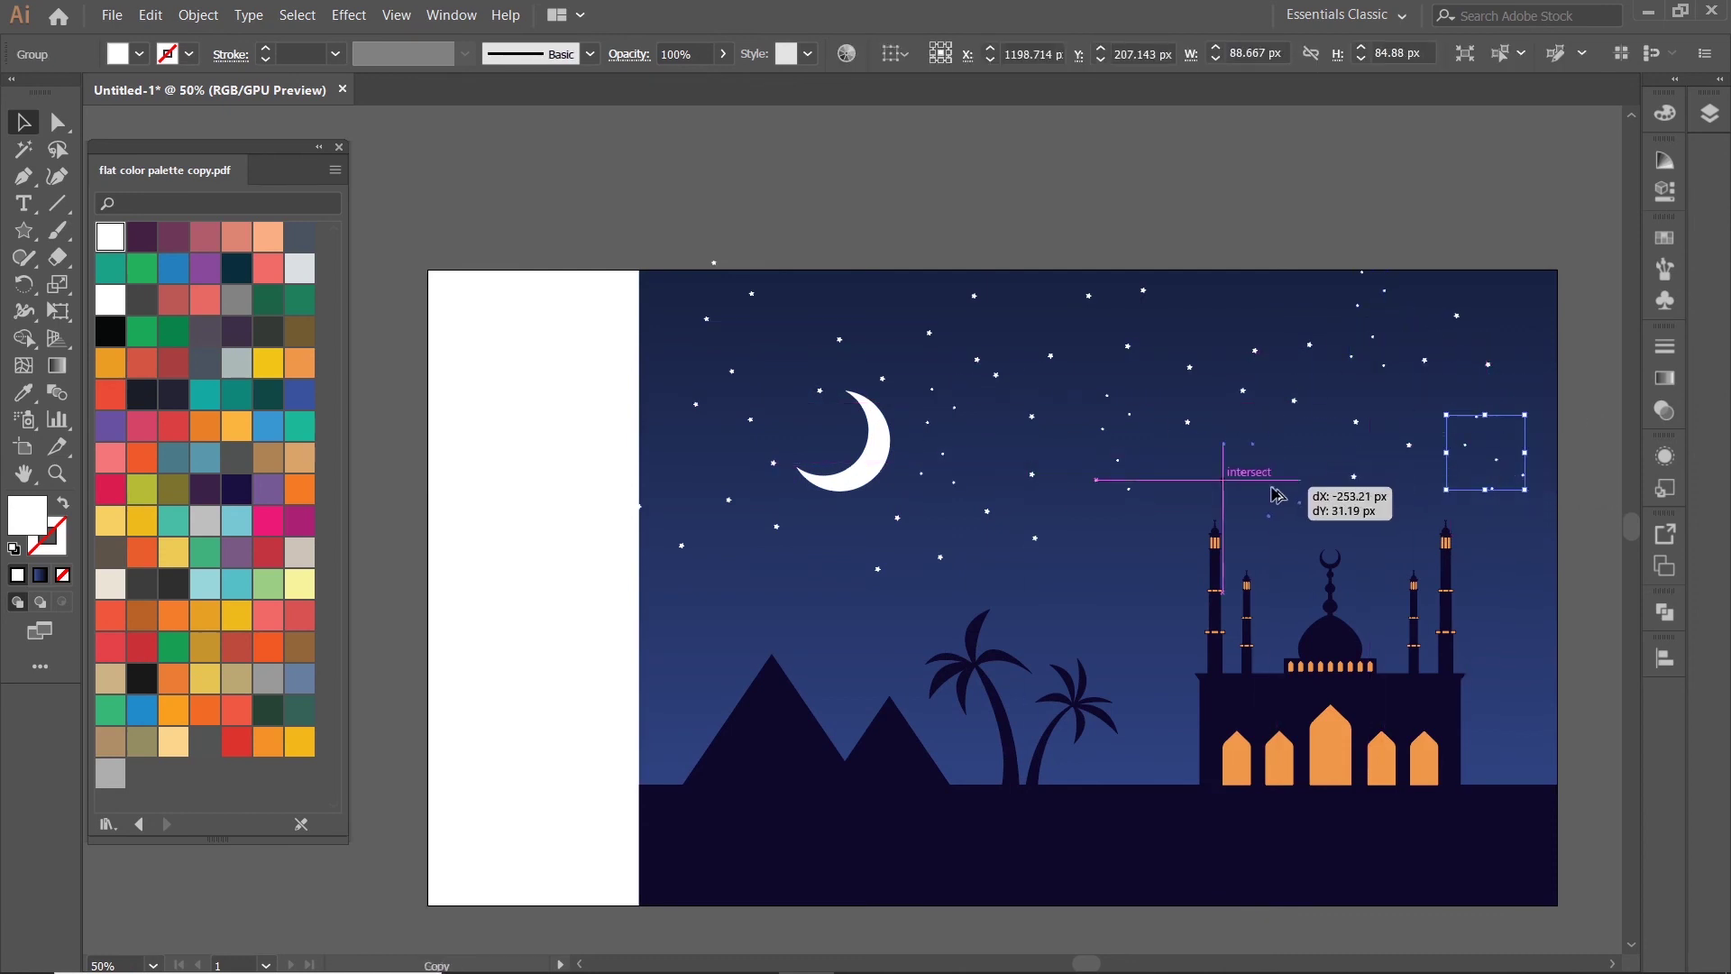
left_click(1348, 176)
scroll(1368, 270, "down", 3)
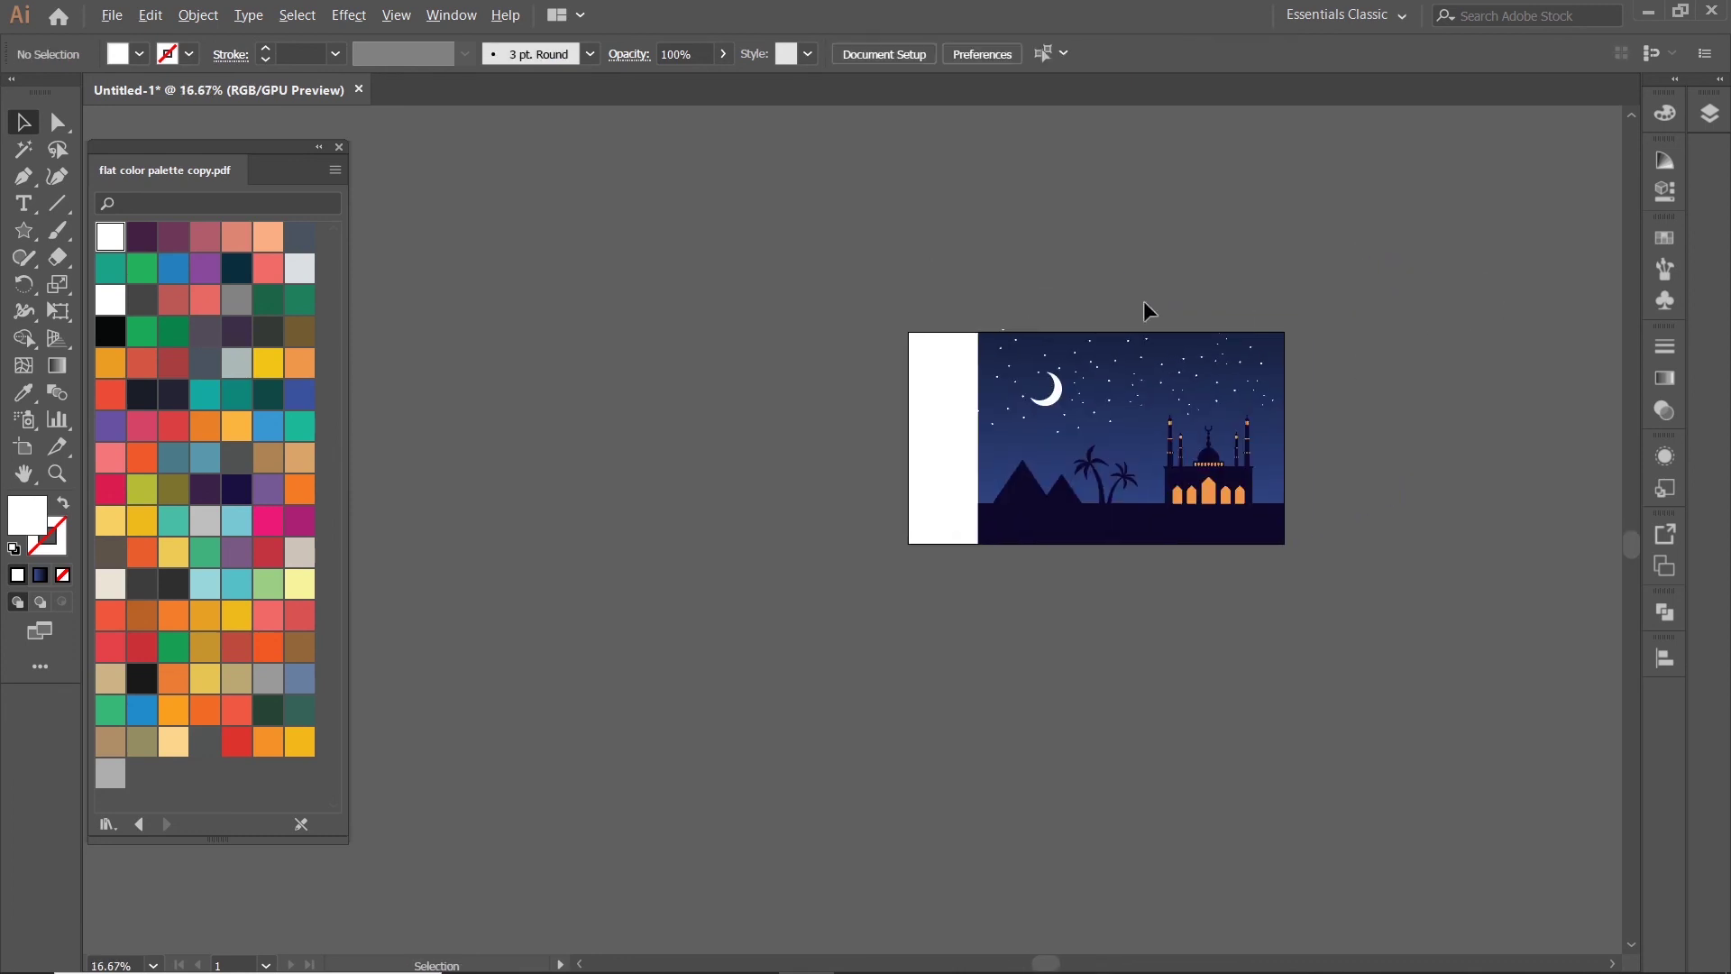
scroll(1142, 300, "up", 3)
- Select the top-left star cluster, try Shape Builder, and zoom to check the sky
left_click_drag(882, 388, 701, 297)
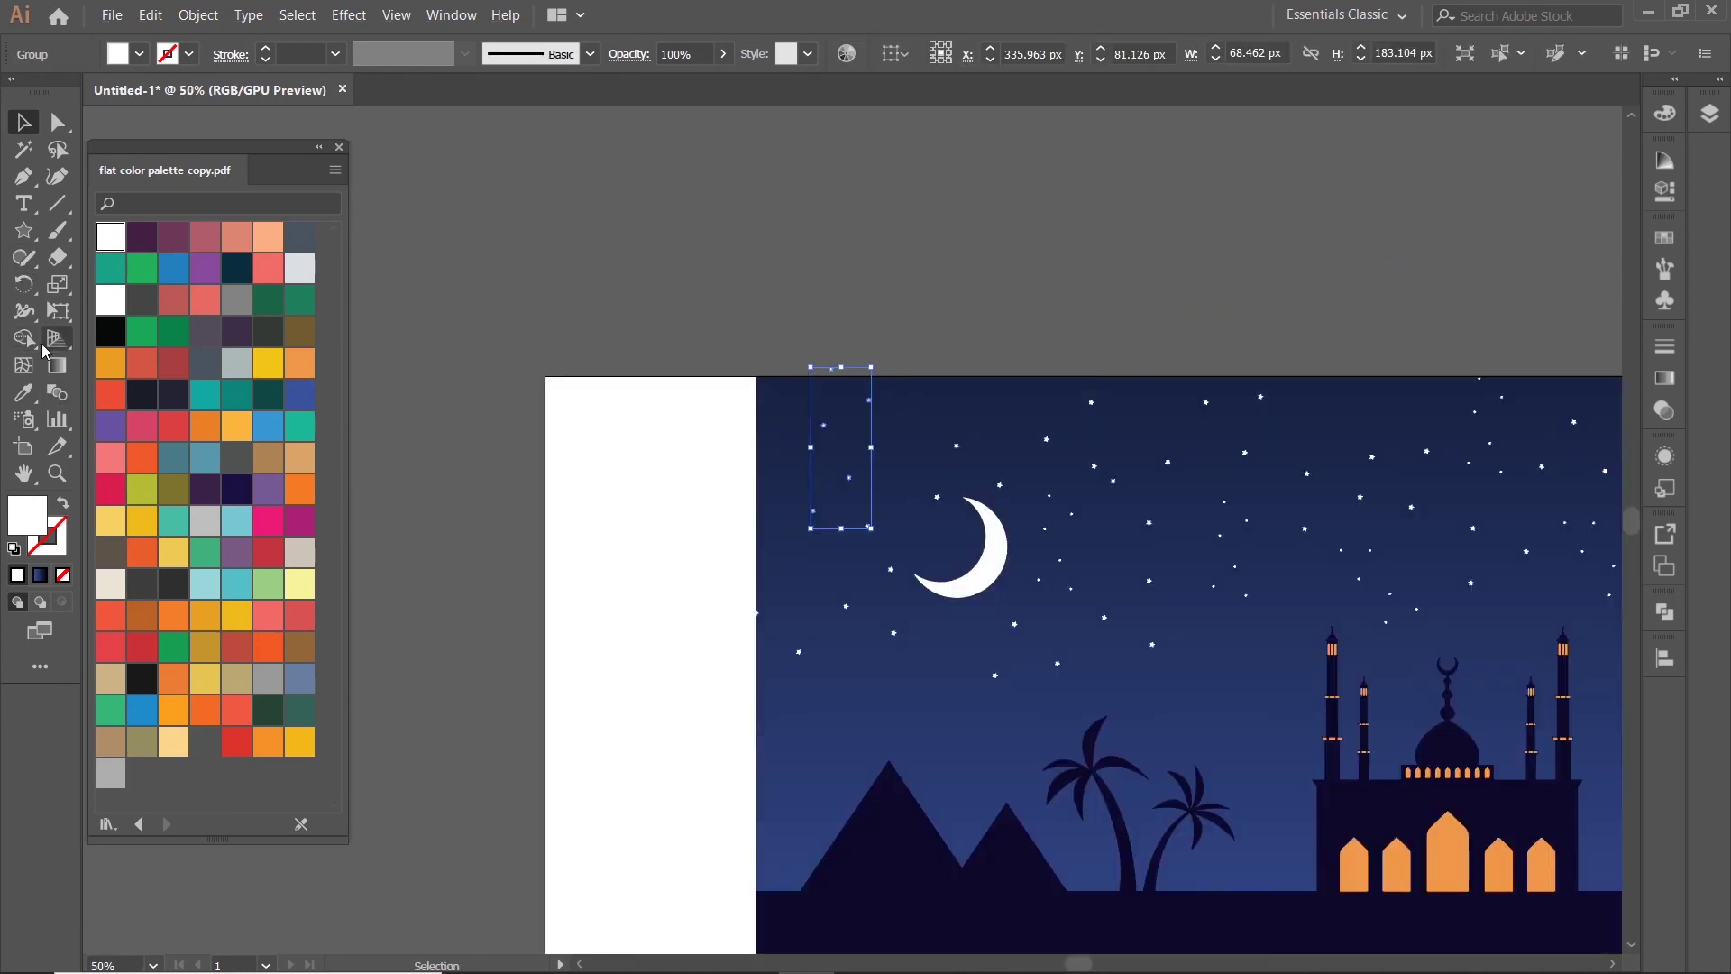
left_click(42, 345)
scroll(717, 386, "up", 4)
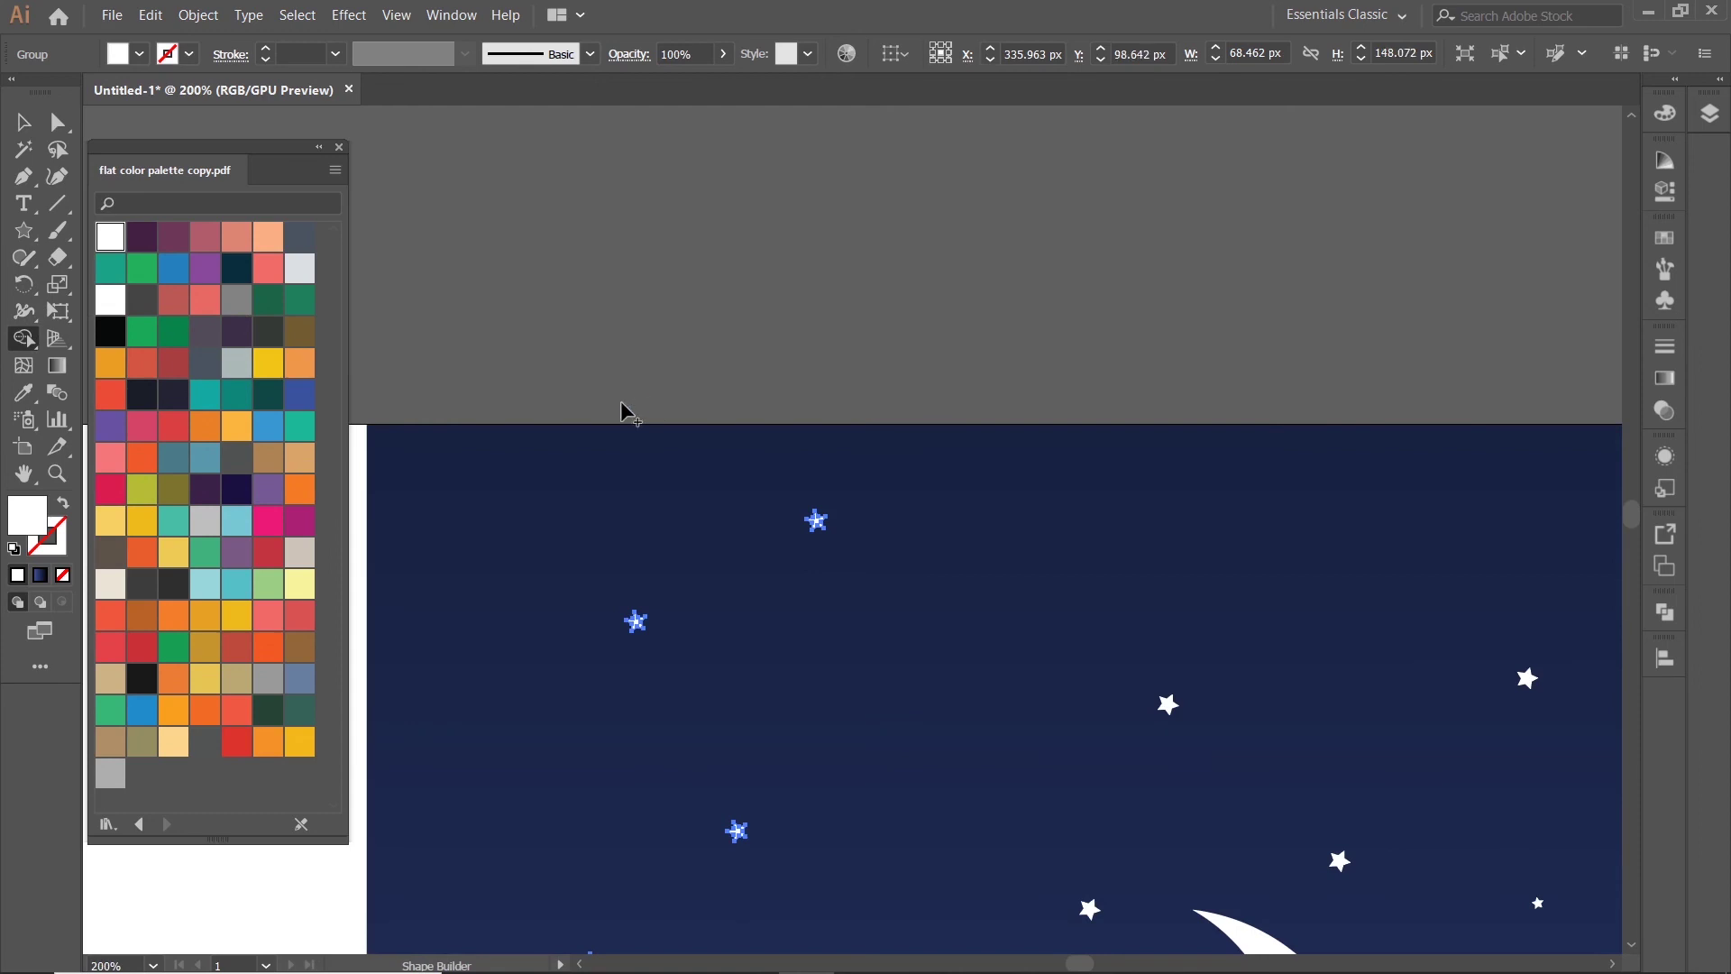
scroll(628, 414, "down", 1)
scroll(702, 496, "down", 1)
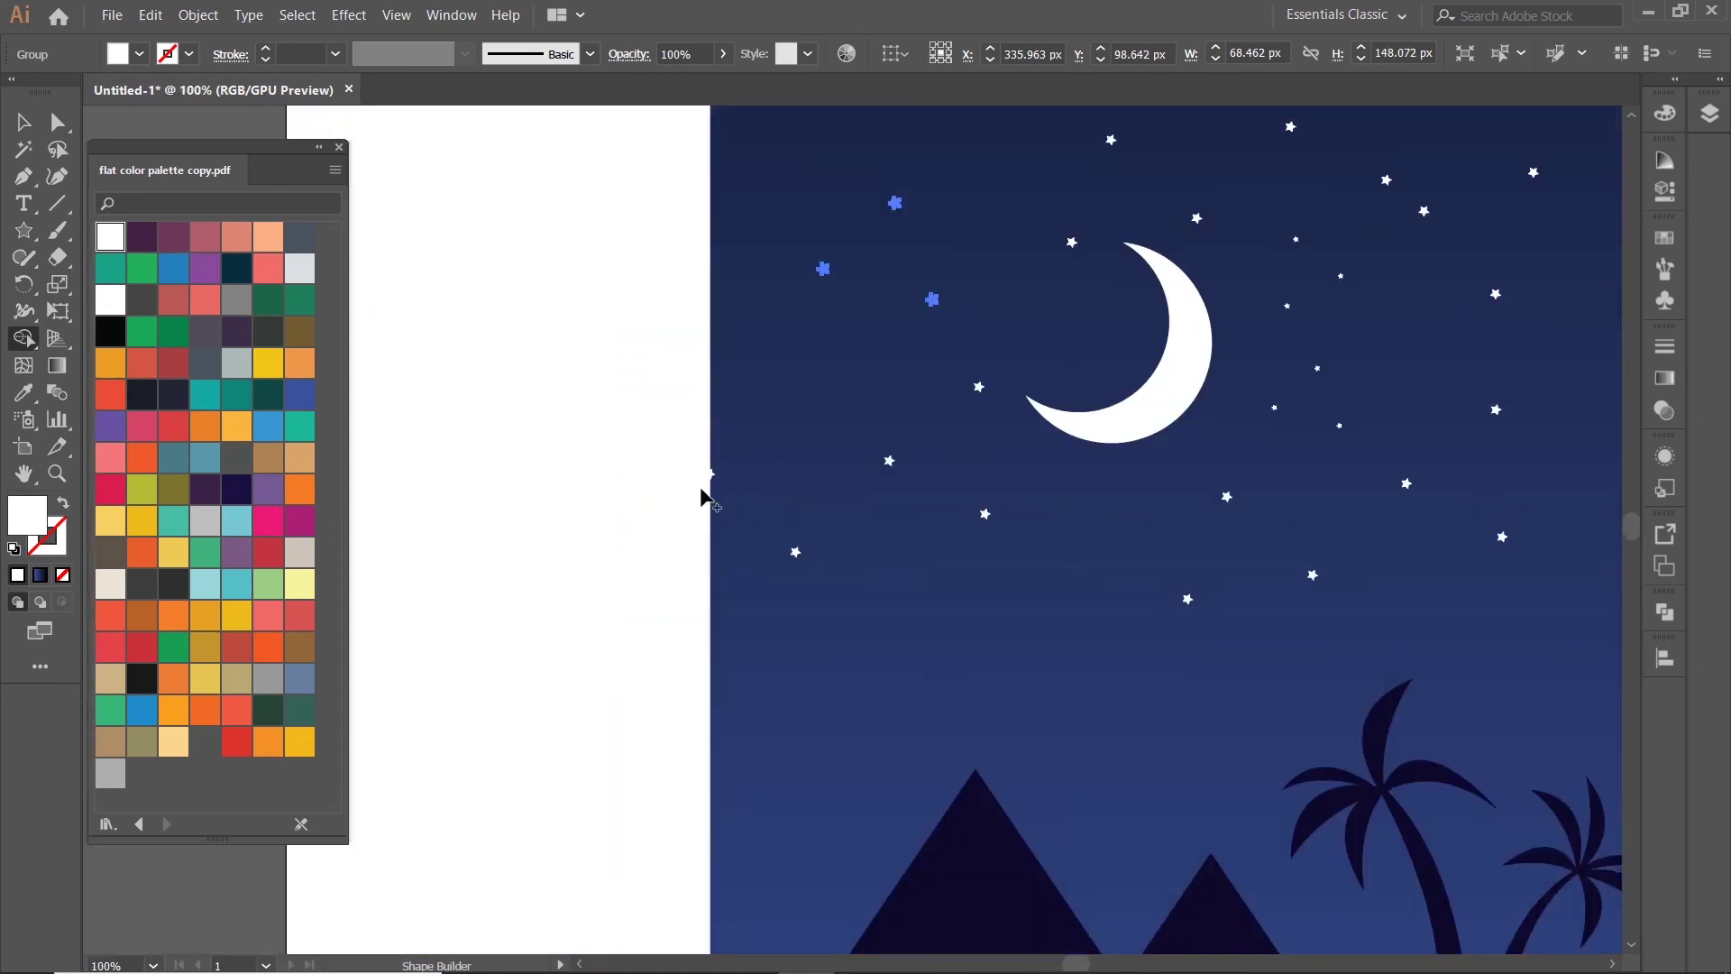
scroll(1333, 343, "down", 2)
left_click(1332, 343)
scroll(1129, 198, "up", 2)
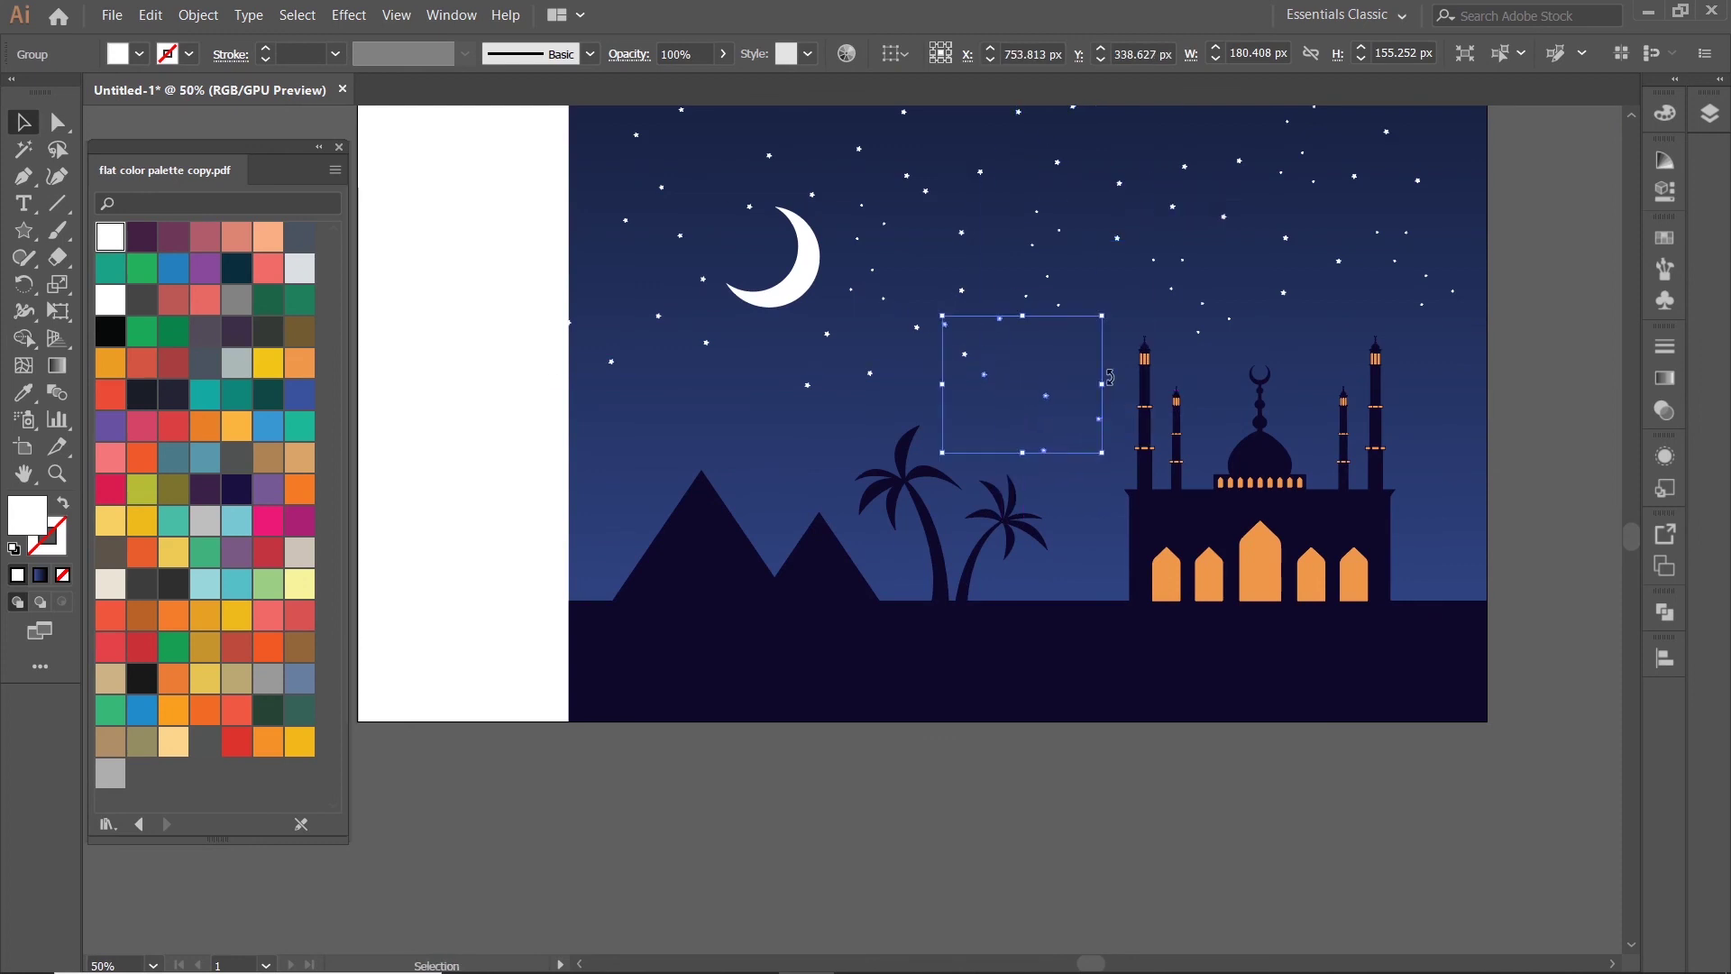
scroll(1110, 338, "down", 1)
scroll(1237, 377, "up", 1)
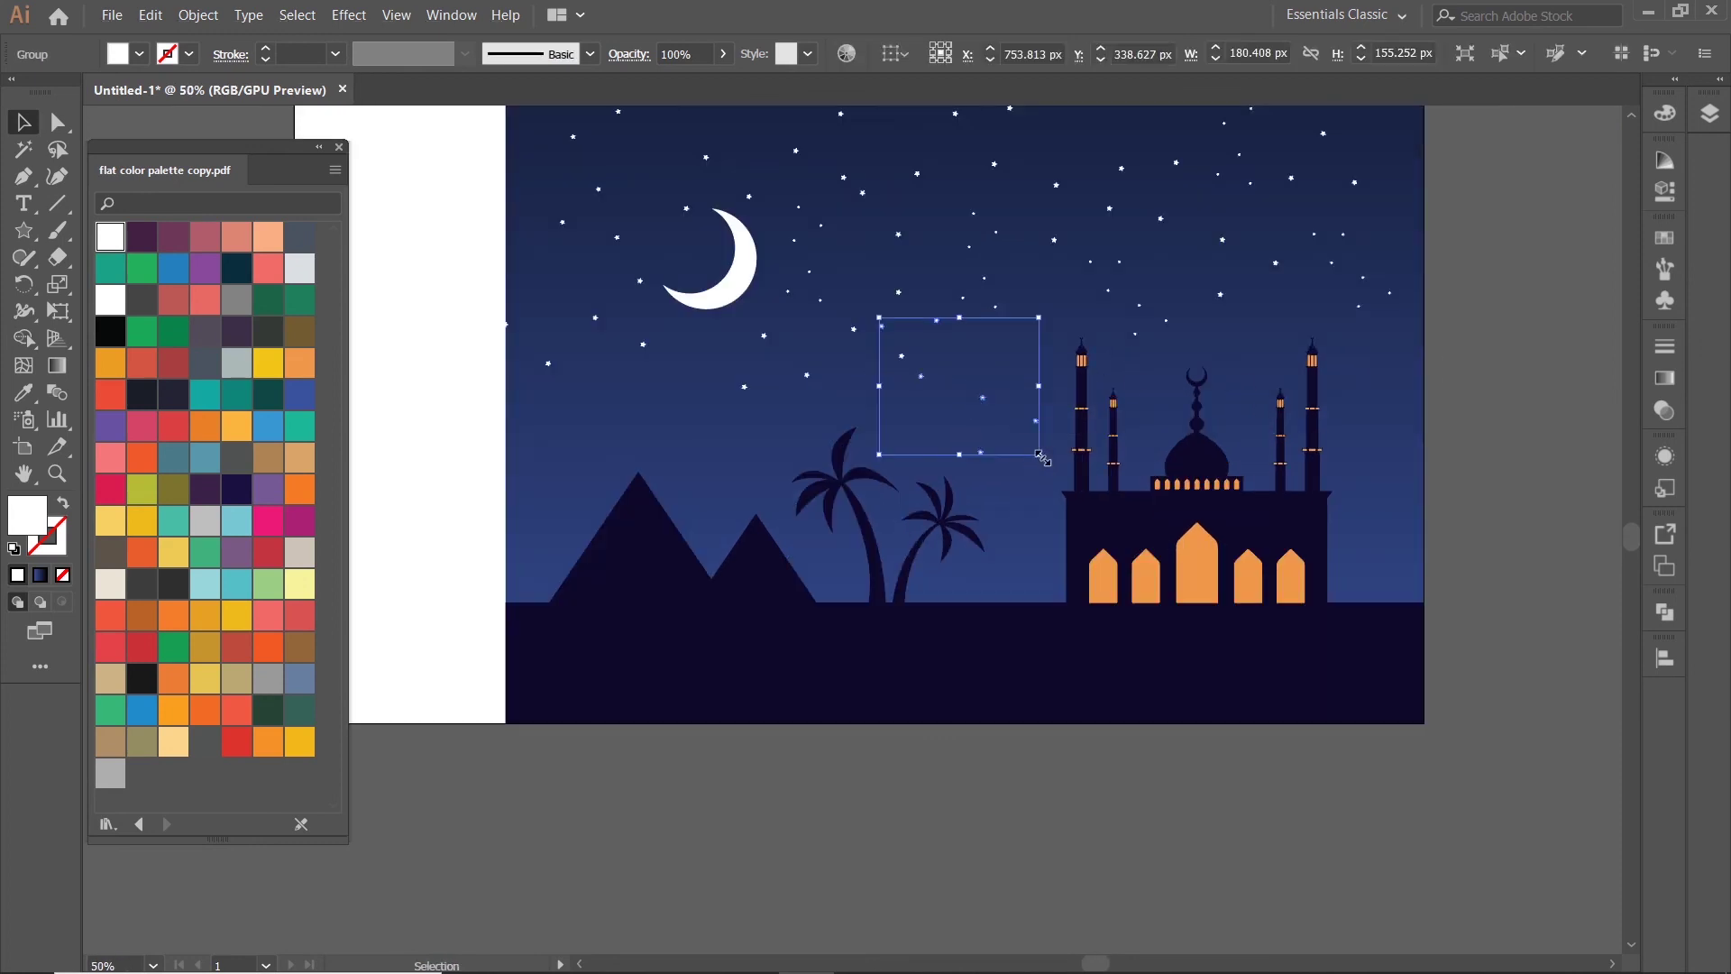
scroll(1503, 350, "down", 4)
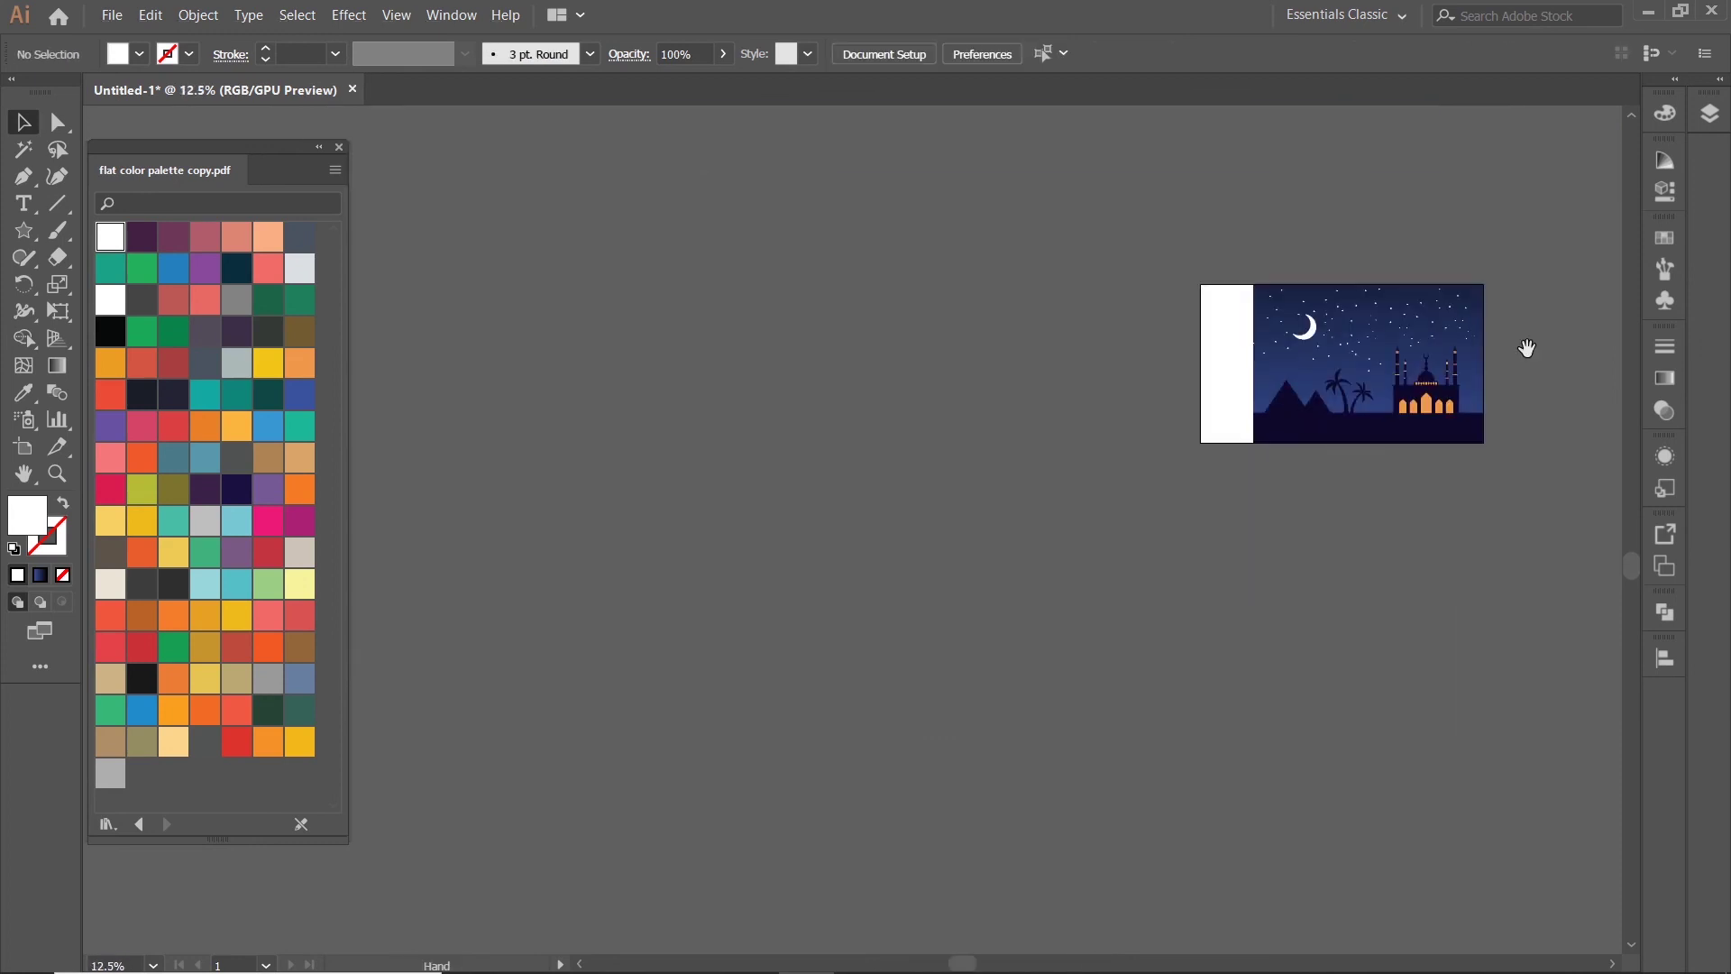
scroll(1213, 316, "up", 2)
scroll(1213, 316, "up", 1)
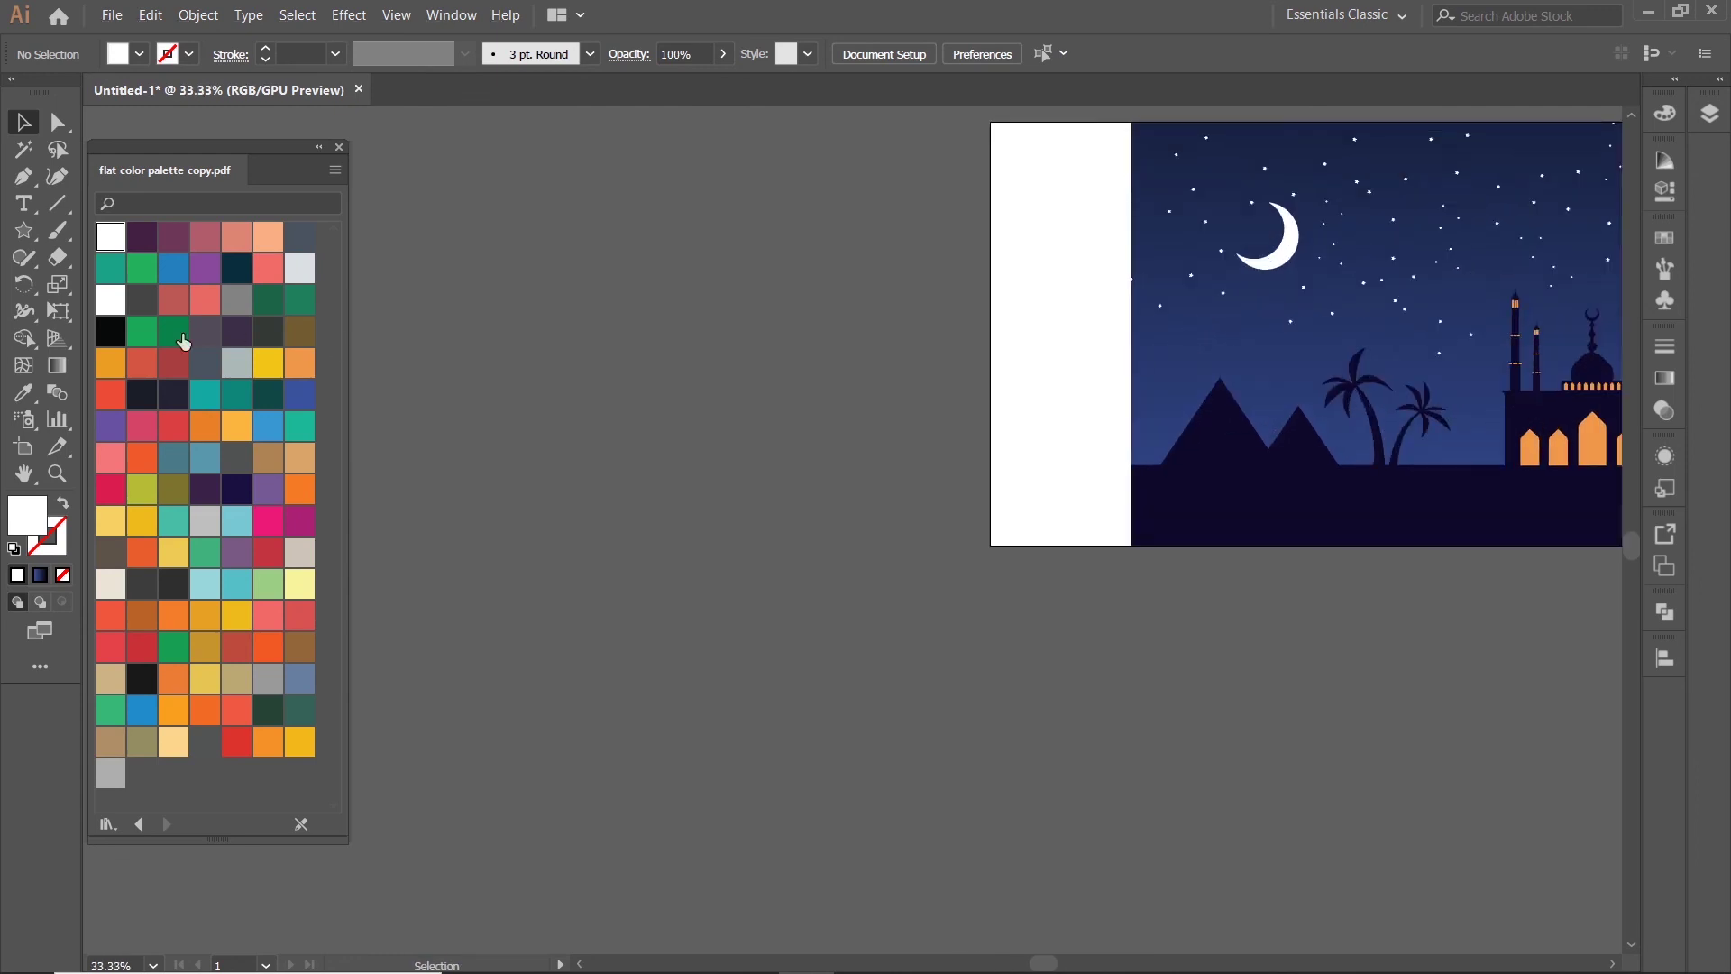
- Create a new five-point star and shrink it to a tiny size
left_click(25, 242)
scroll(1235, 451, "up", 4)
left_click(907, 198)
key("Return")
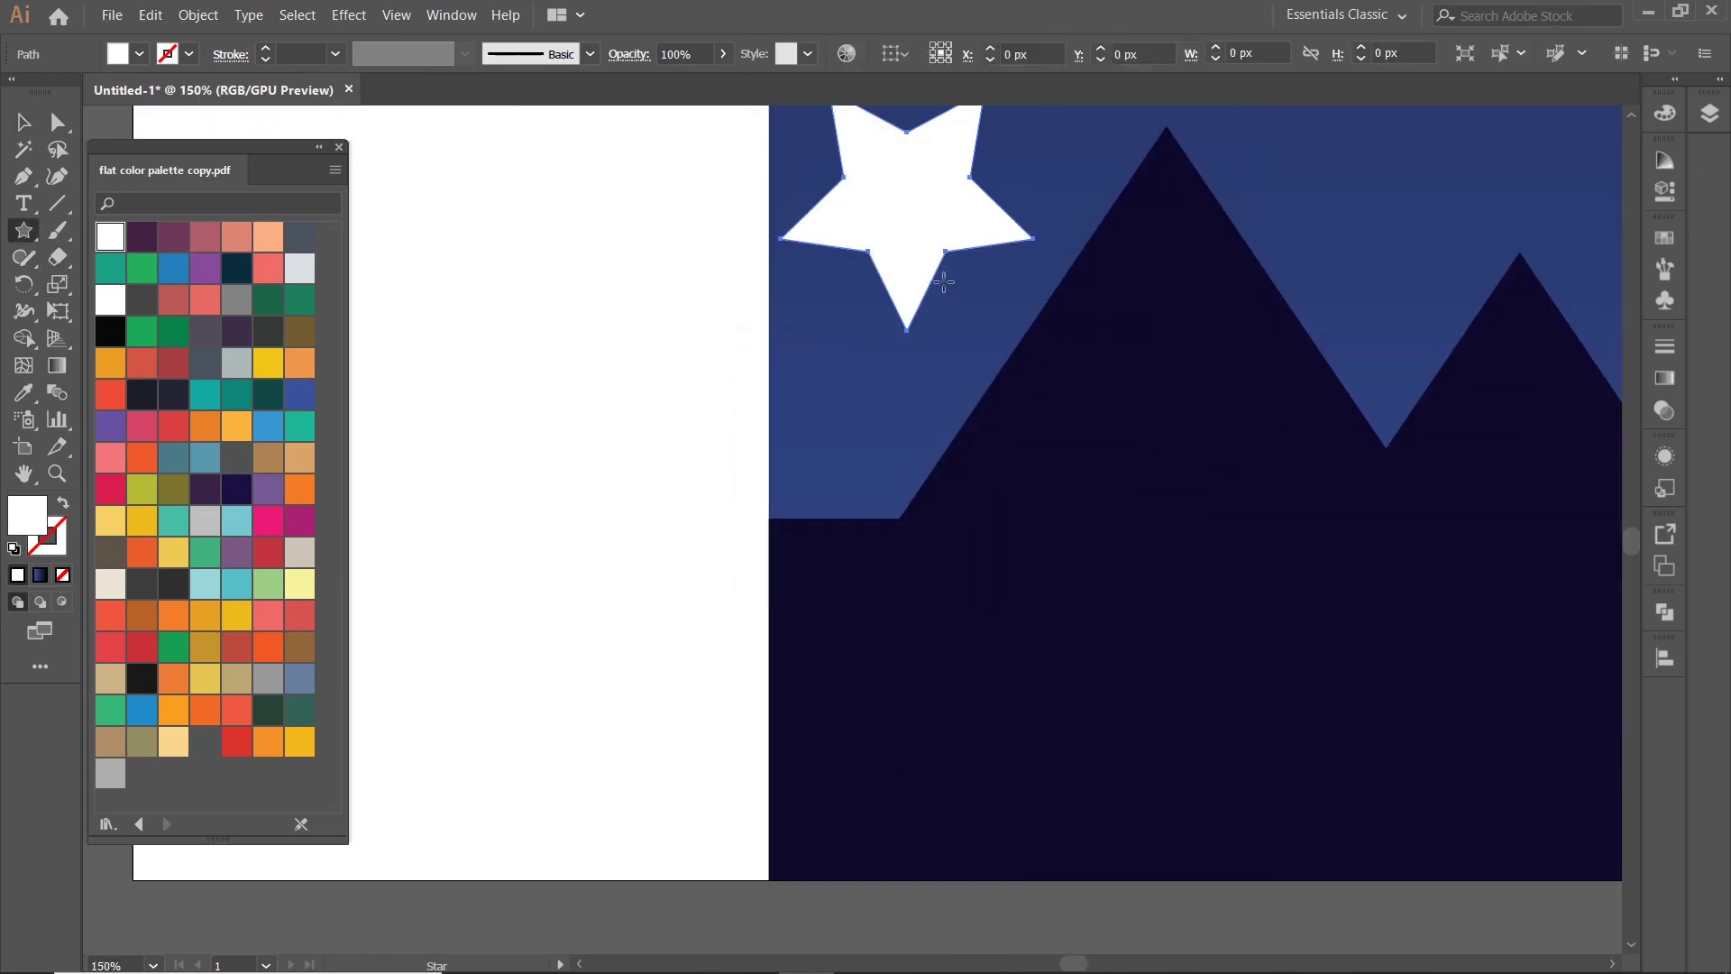
left_click(15, 129)
scroll(1236, 387, "down", 2)
scroll(1090, 541, "up", 1)
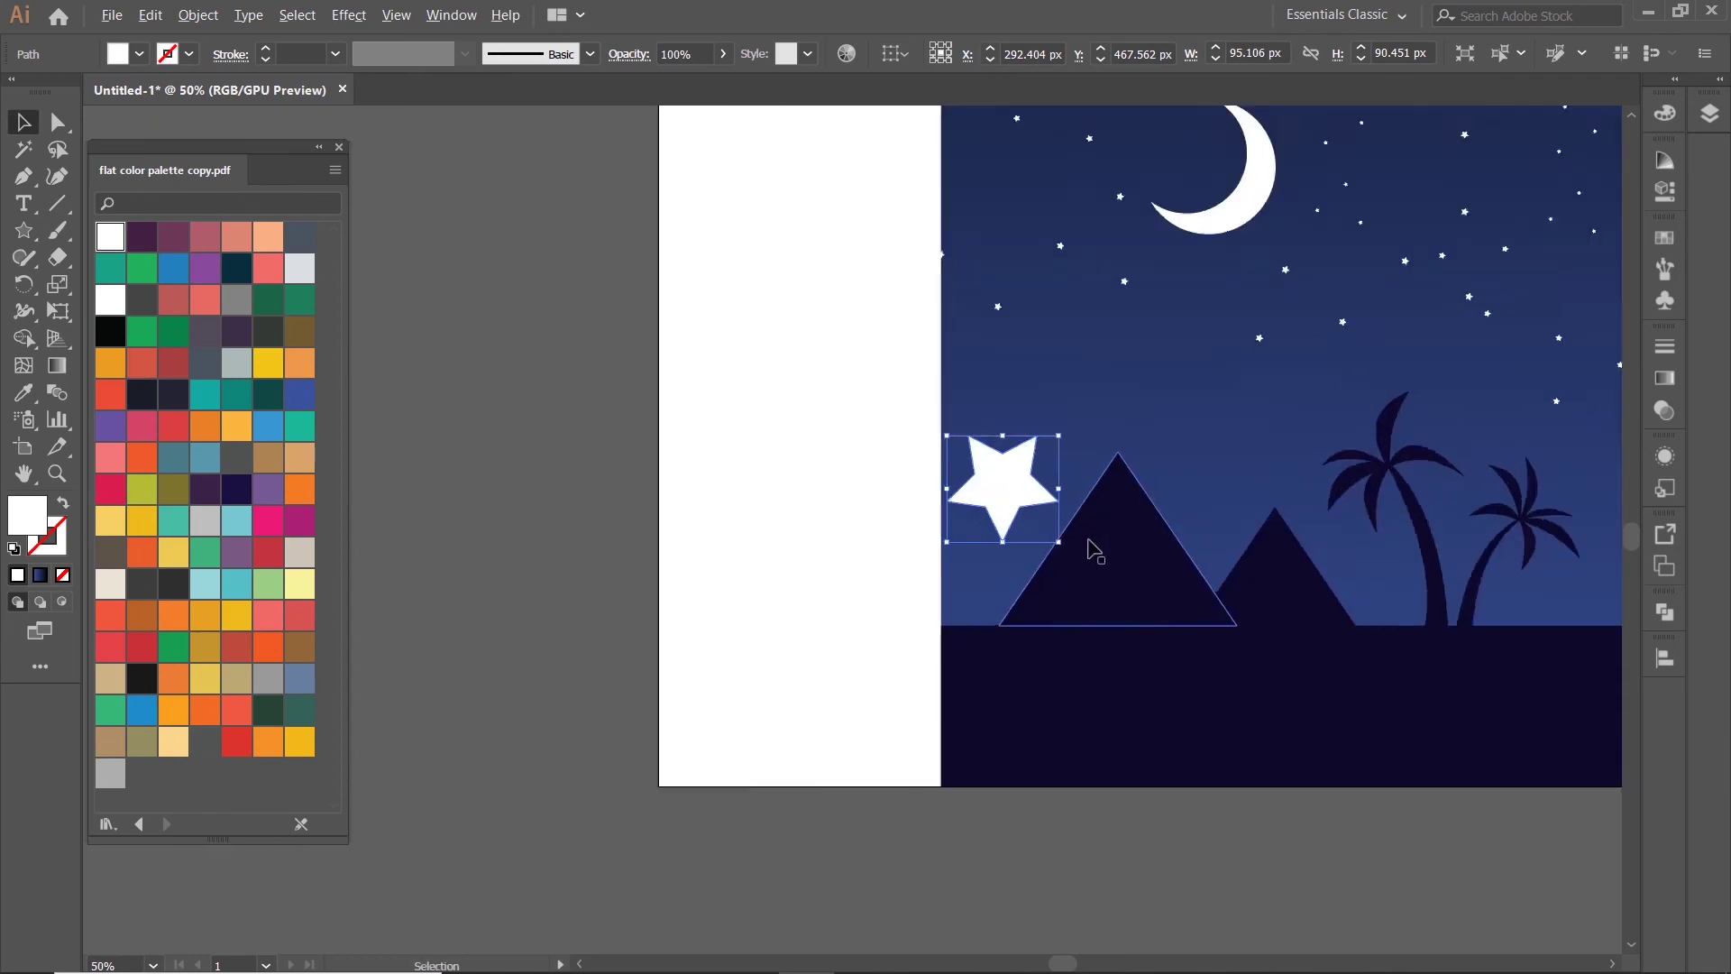
scroll(1024, 541, "up", 1)
mouse_move(1024, 540)
left_mouse_down()
mouse_move(776, 311)
mouse_move(1017, 420)
left_mouse_up()
scroll(779, 318, "up", 2)
left_click(978, 529)
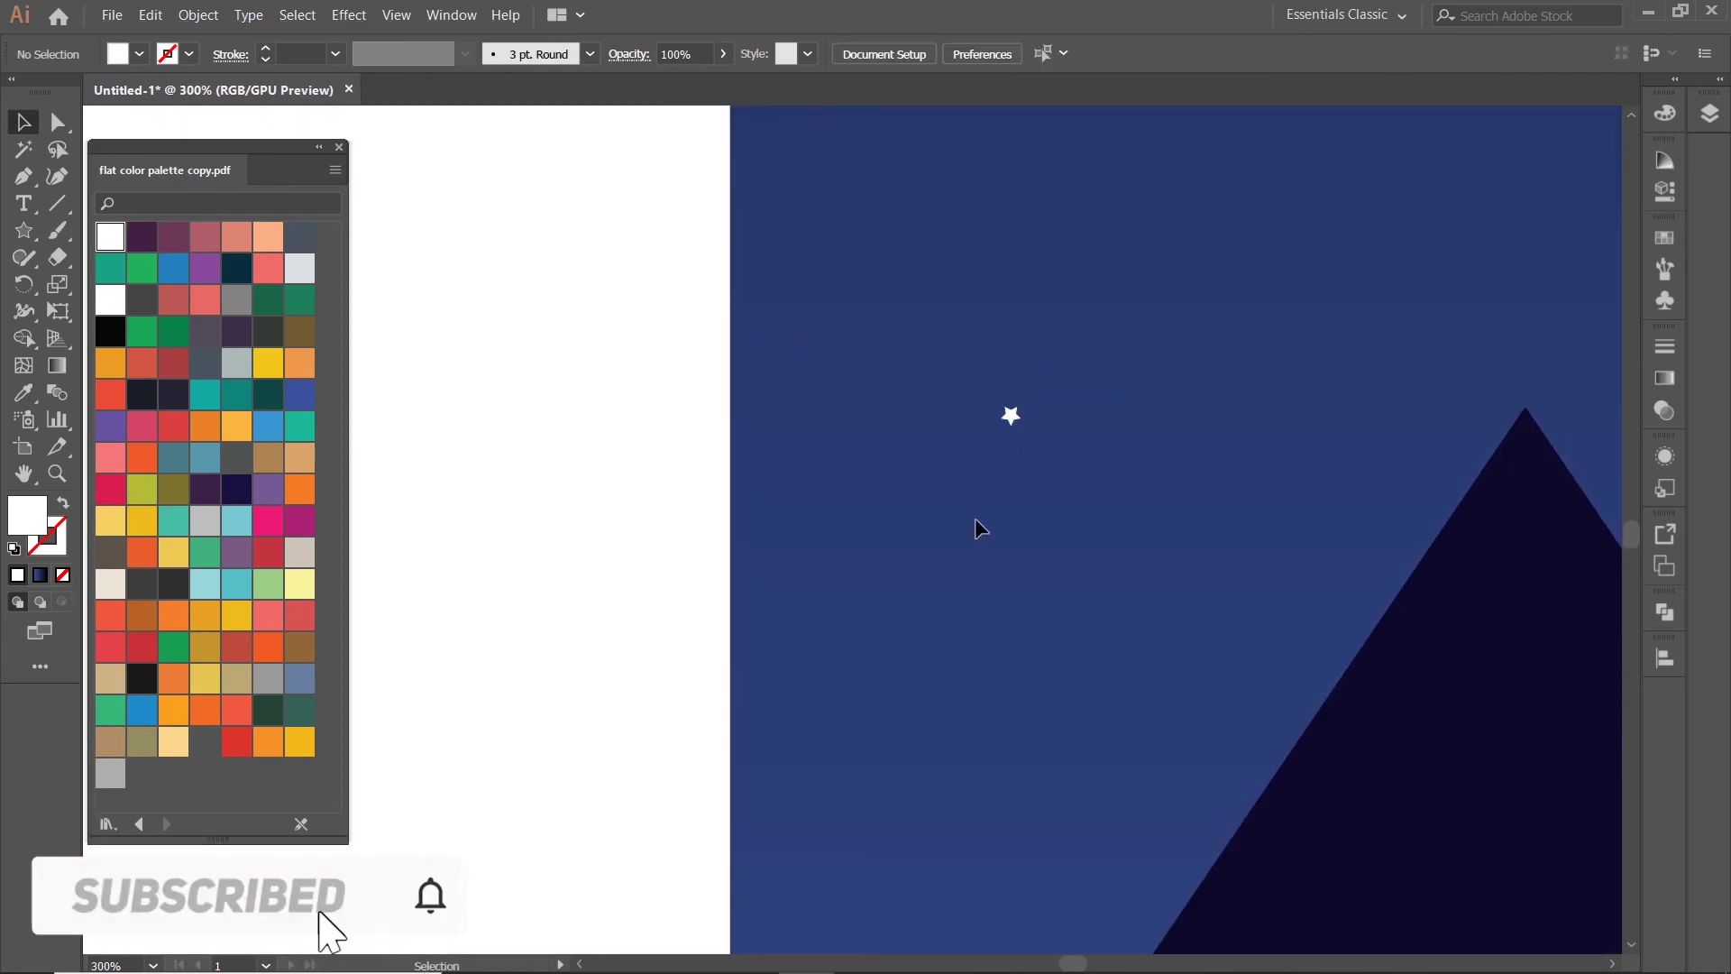
- Fit the whole scene in view and ungroup the star group
key("ctrl+0")
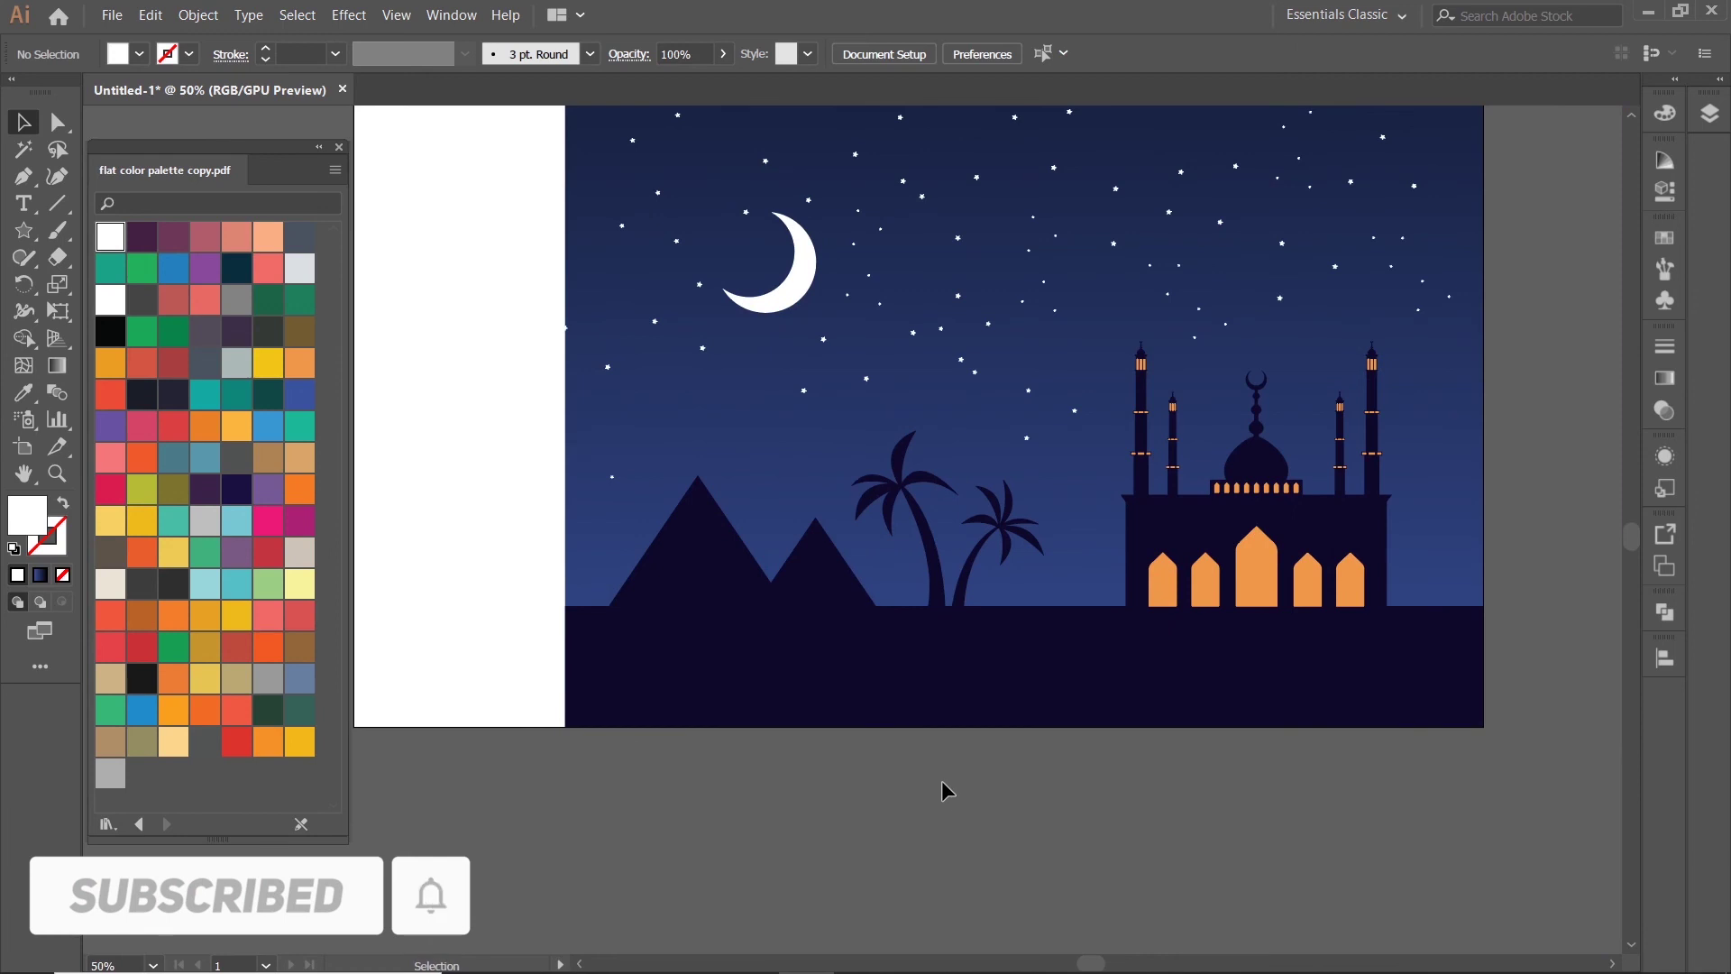
scroll(1235, 441, "up", 2)
right_click(1174, 222)
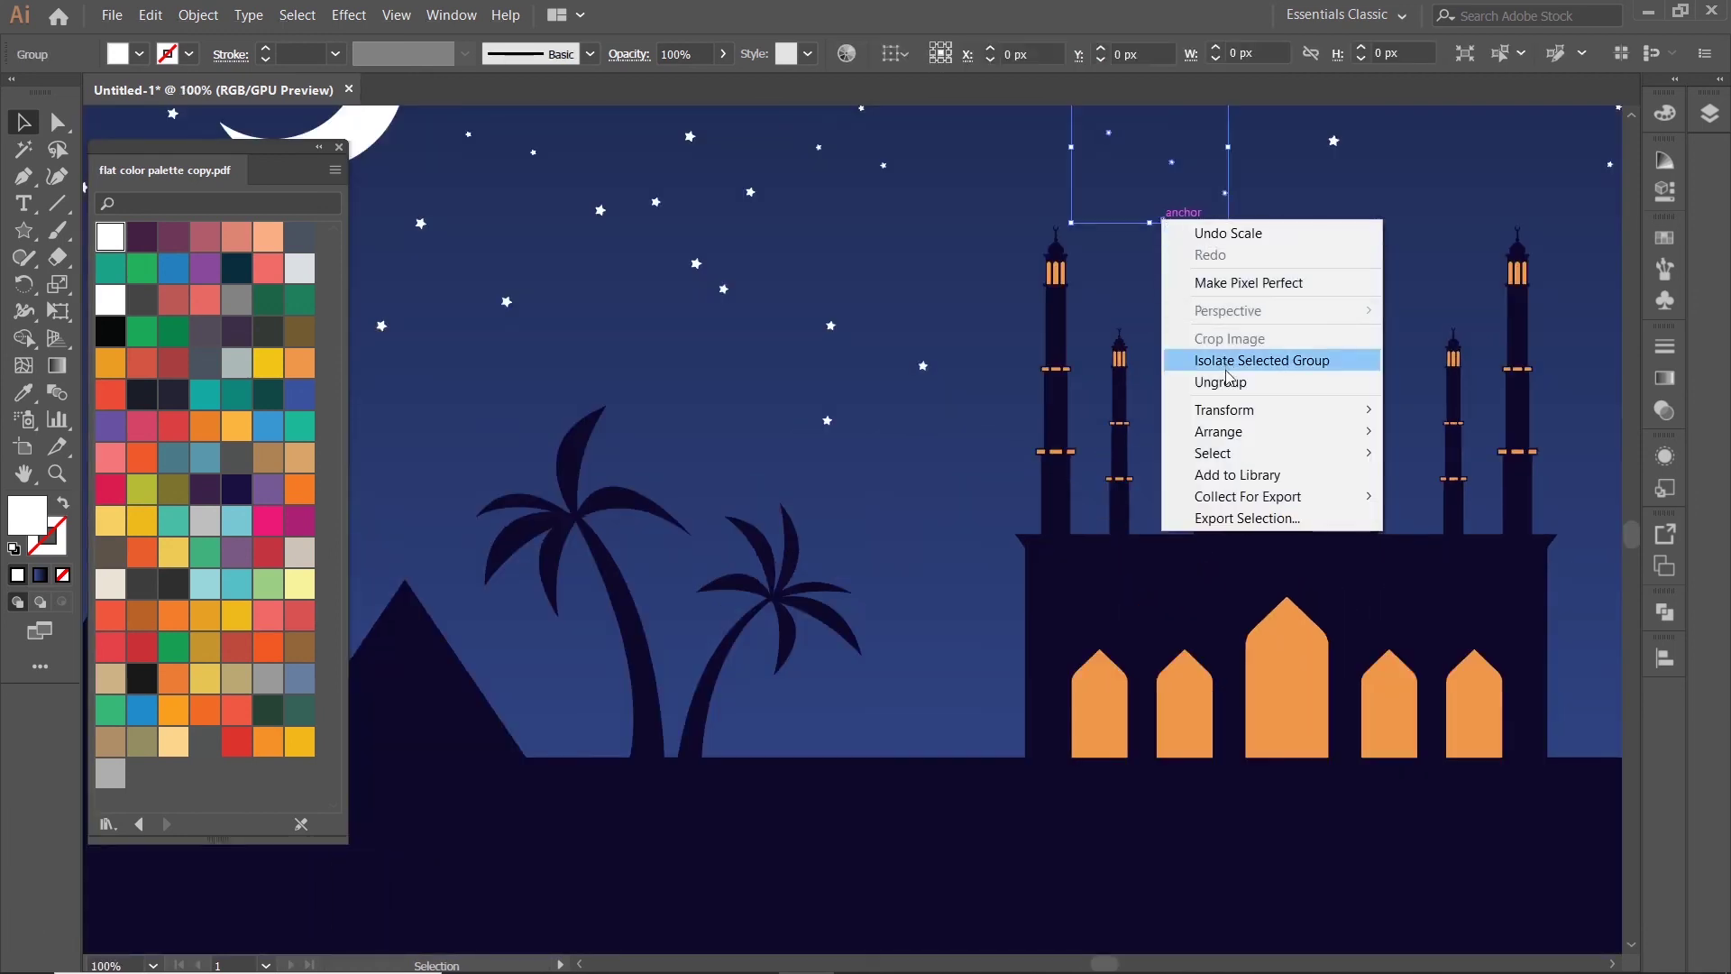
key("Escape")
scroll(1184, 245, "up", 2)
right_click(1122, 189)
left_click(1162, 338)
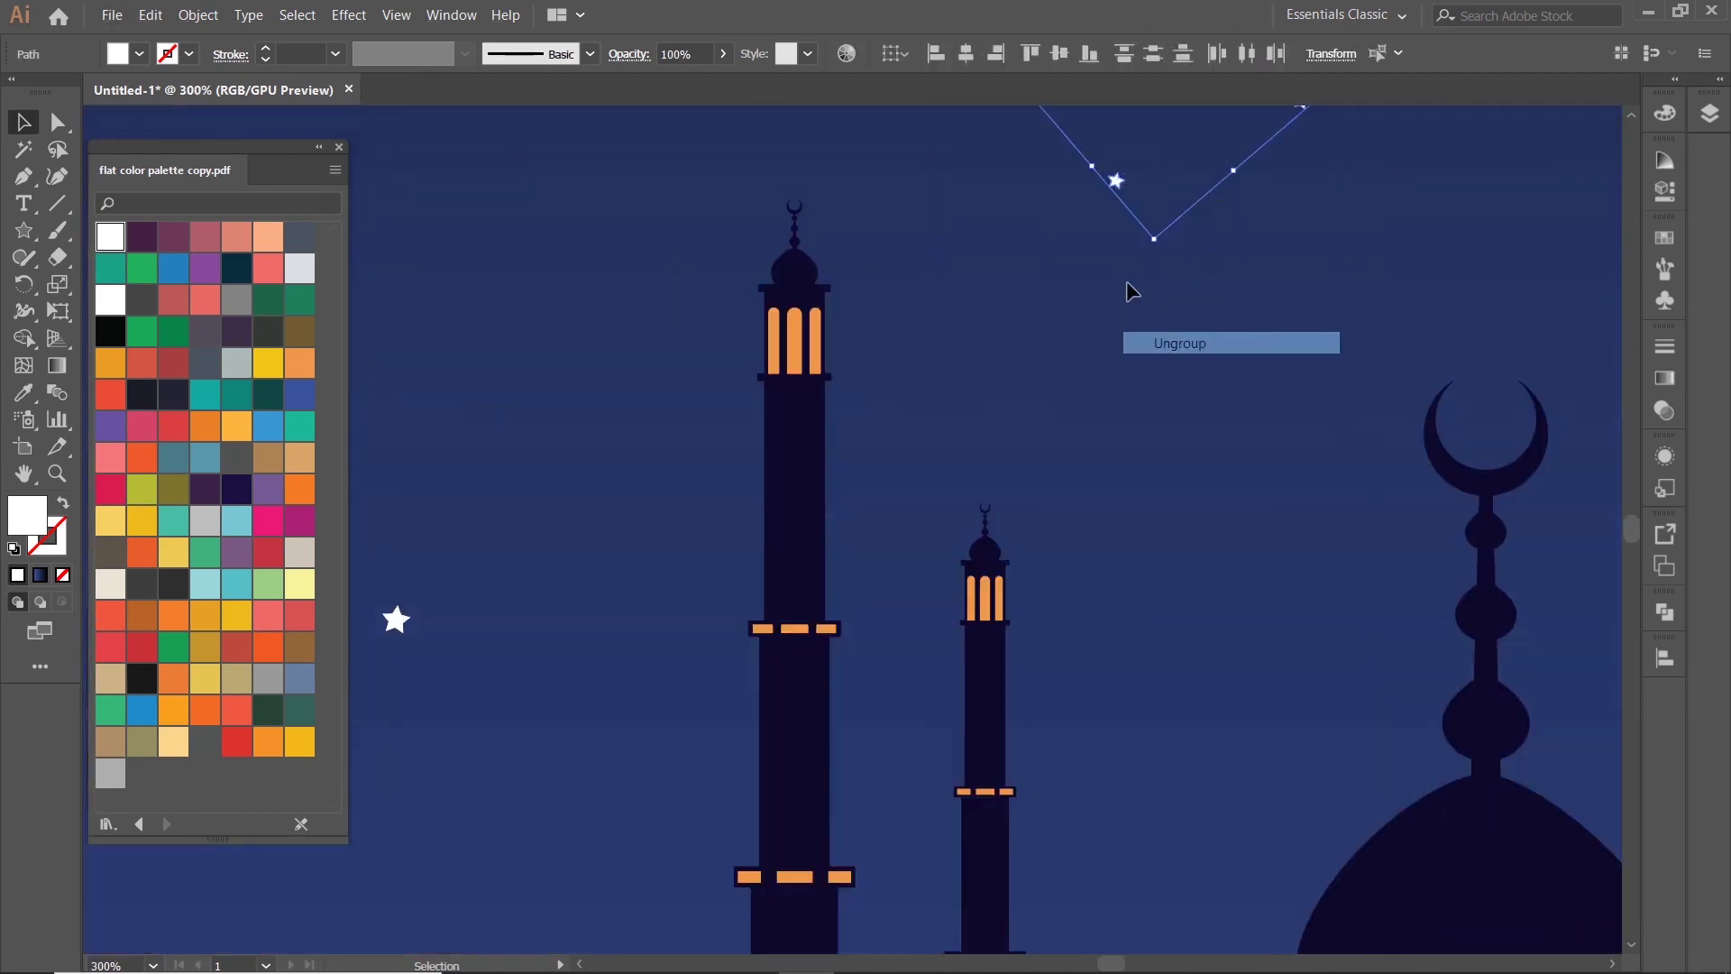
- Place a copy of the star above the mosque
left_click_drag(1120, 184, 1147, 879)
scroll(1412, 835, "down", 7)
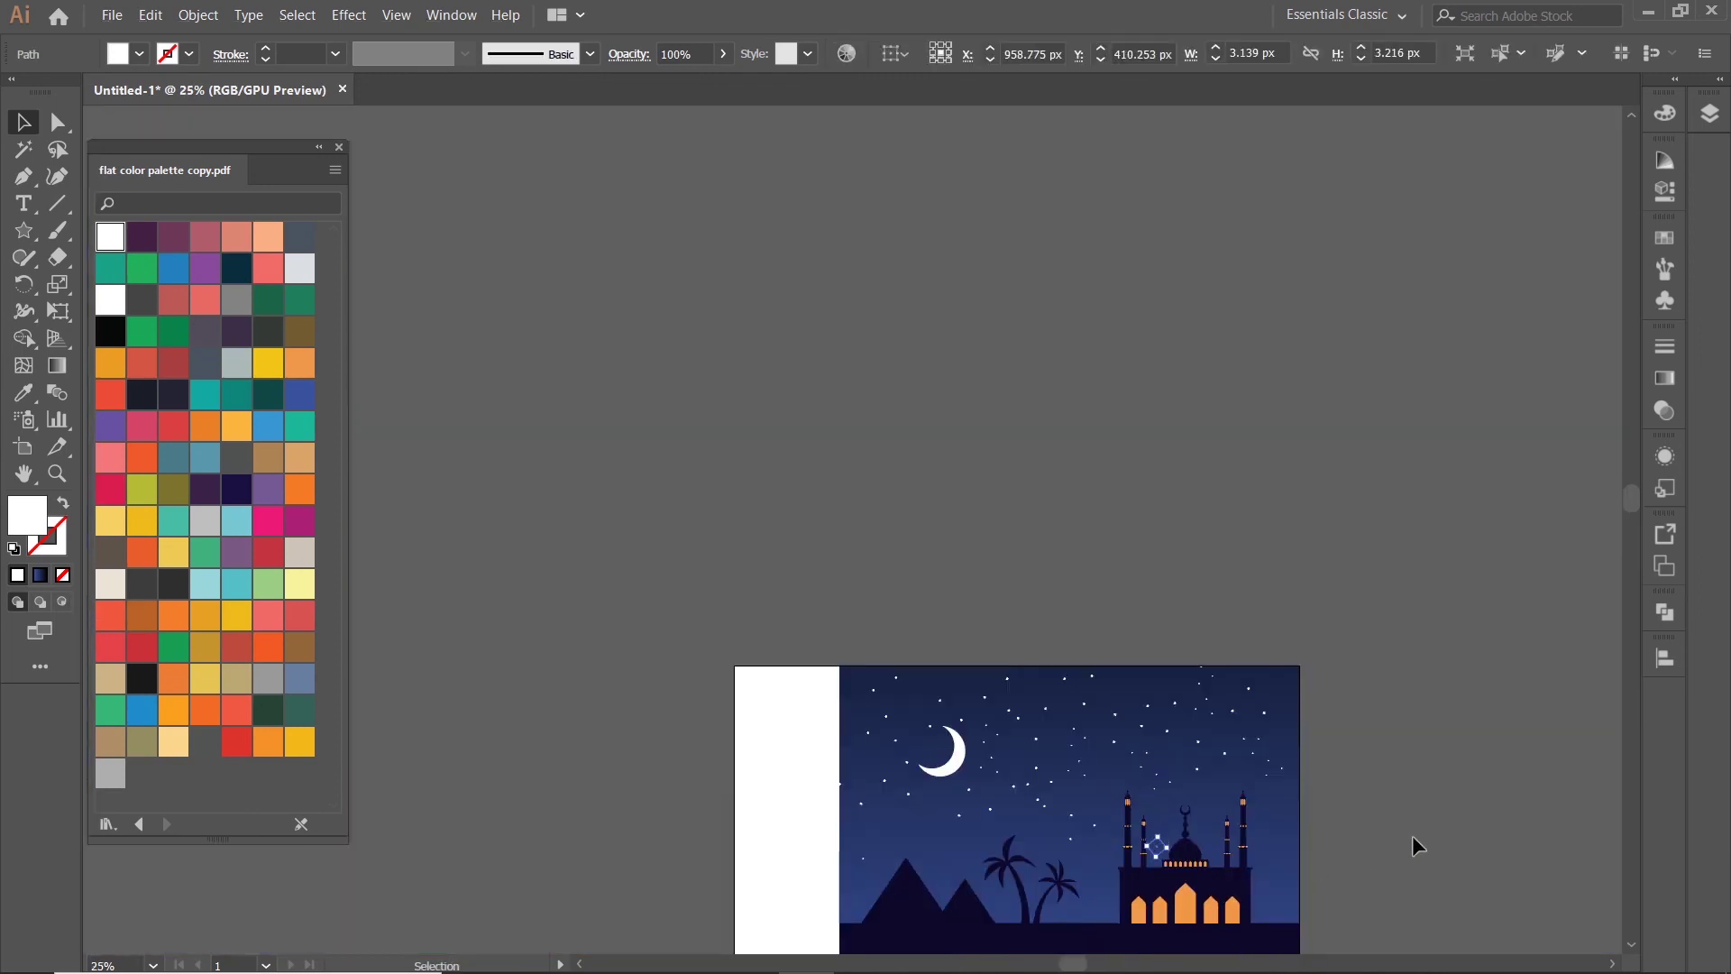
left_click(1412, 834)
scroll(1383, 667, "down", 1)
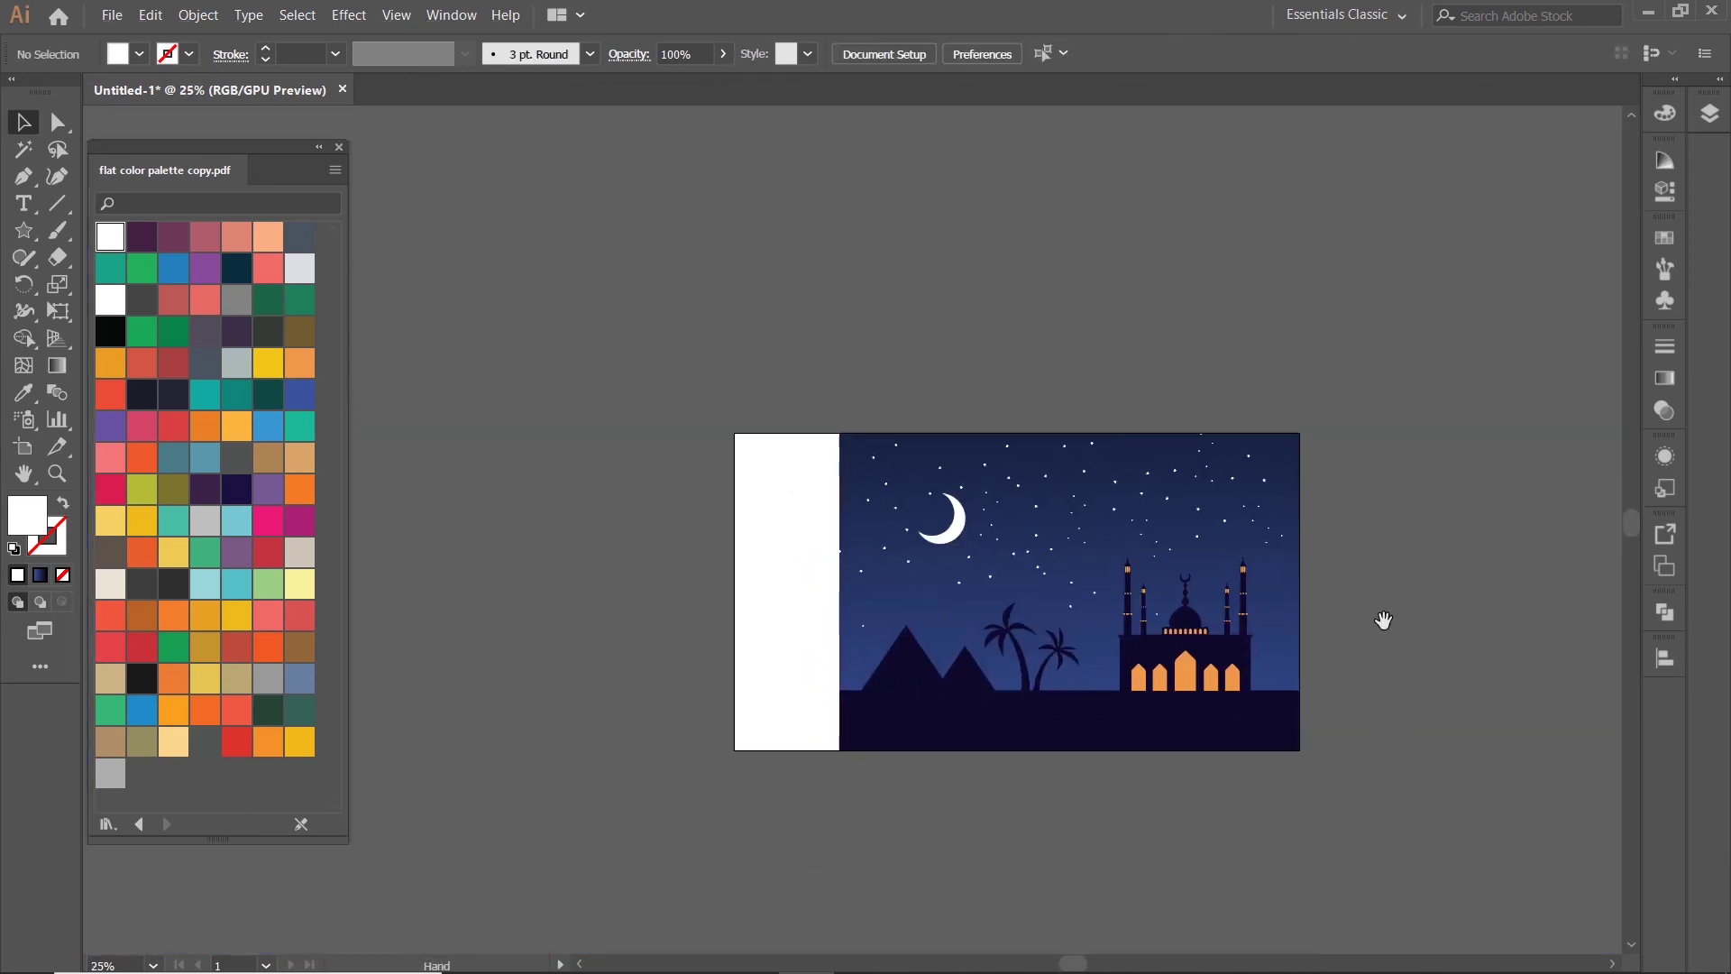
scroll(1382, 618, "up", 1)
scroll(1339, 640, "up", 1)
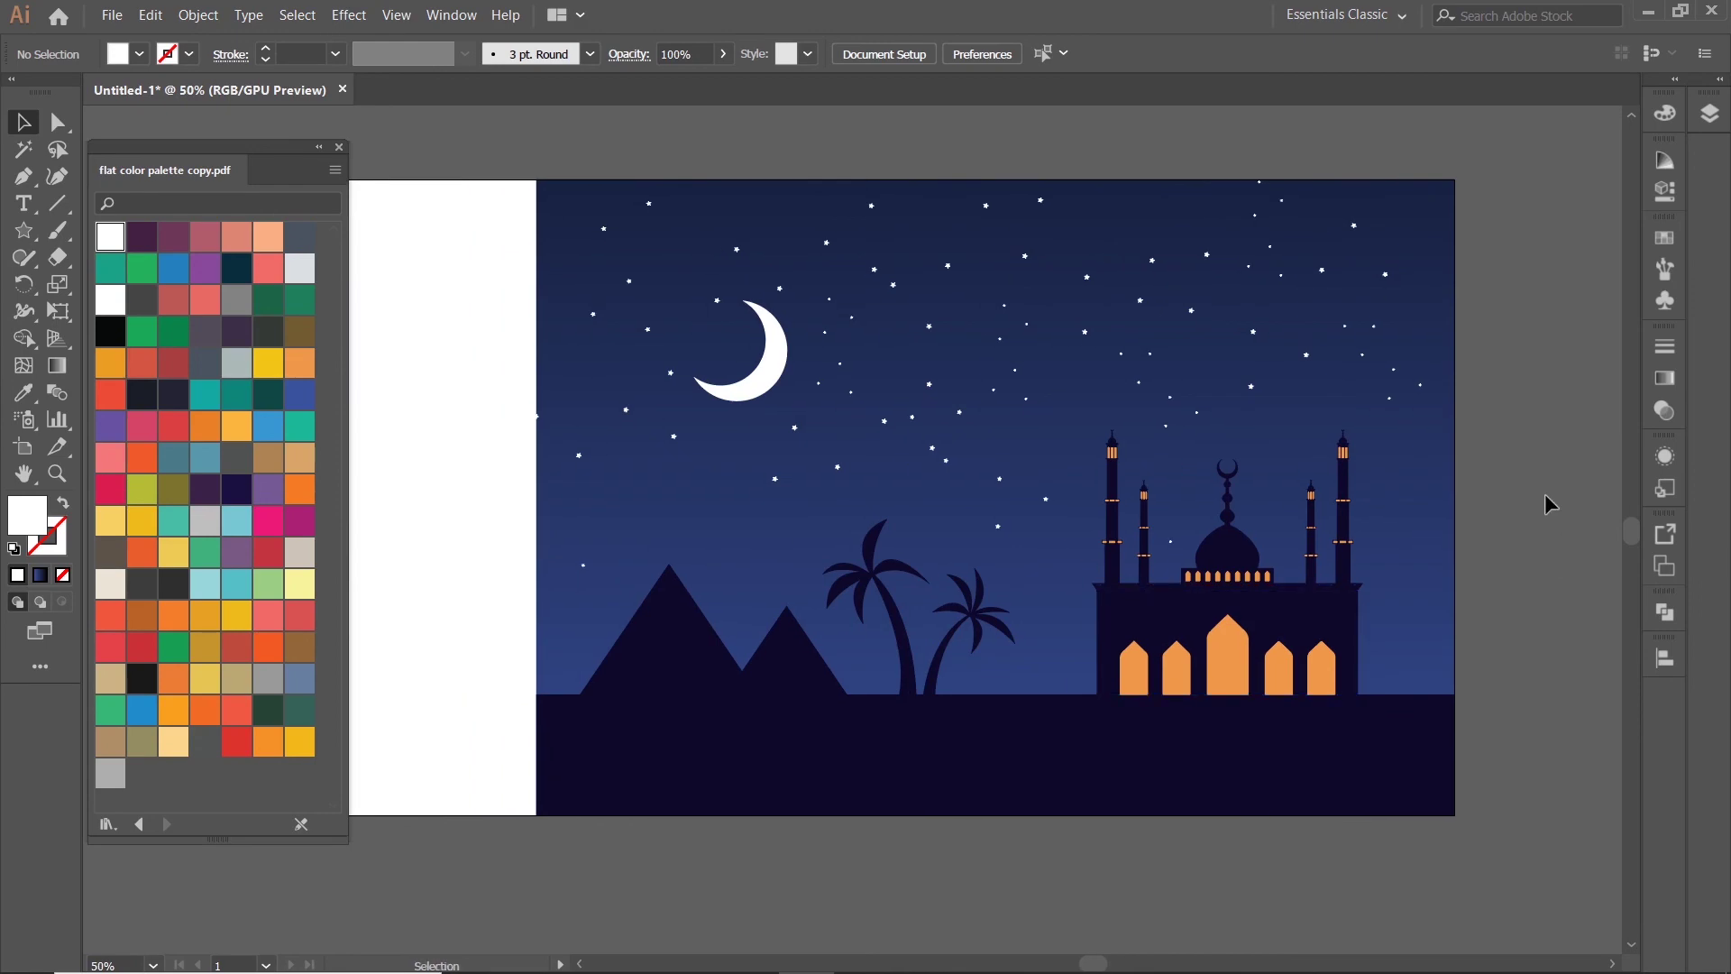
left_click_drag(1482, 468, 1510, 524)
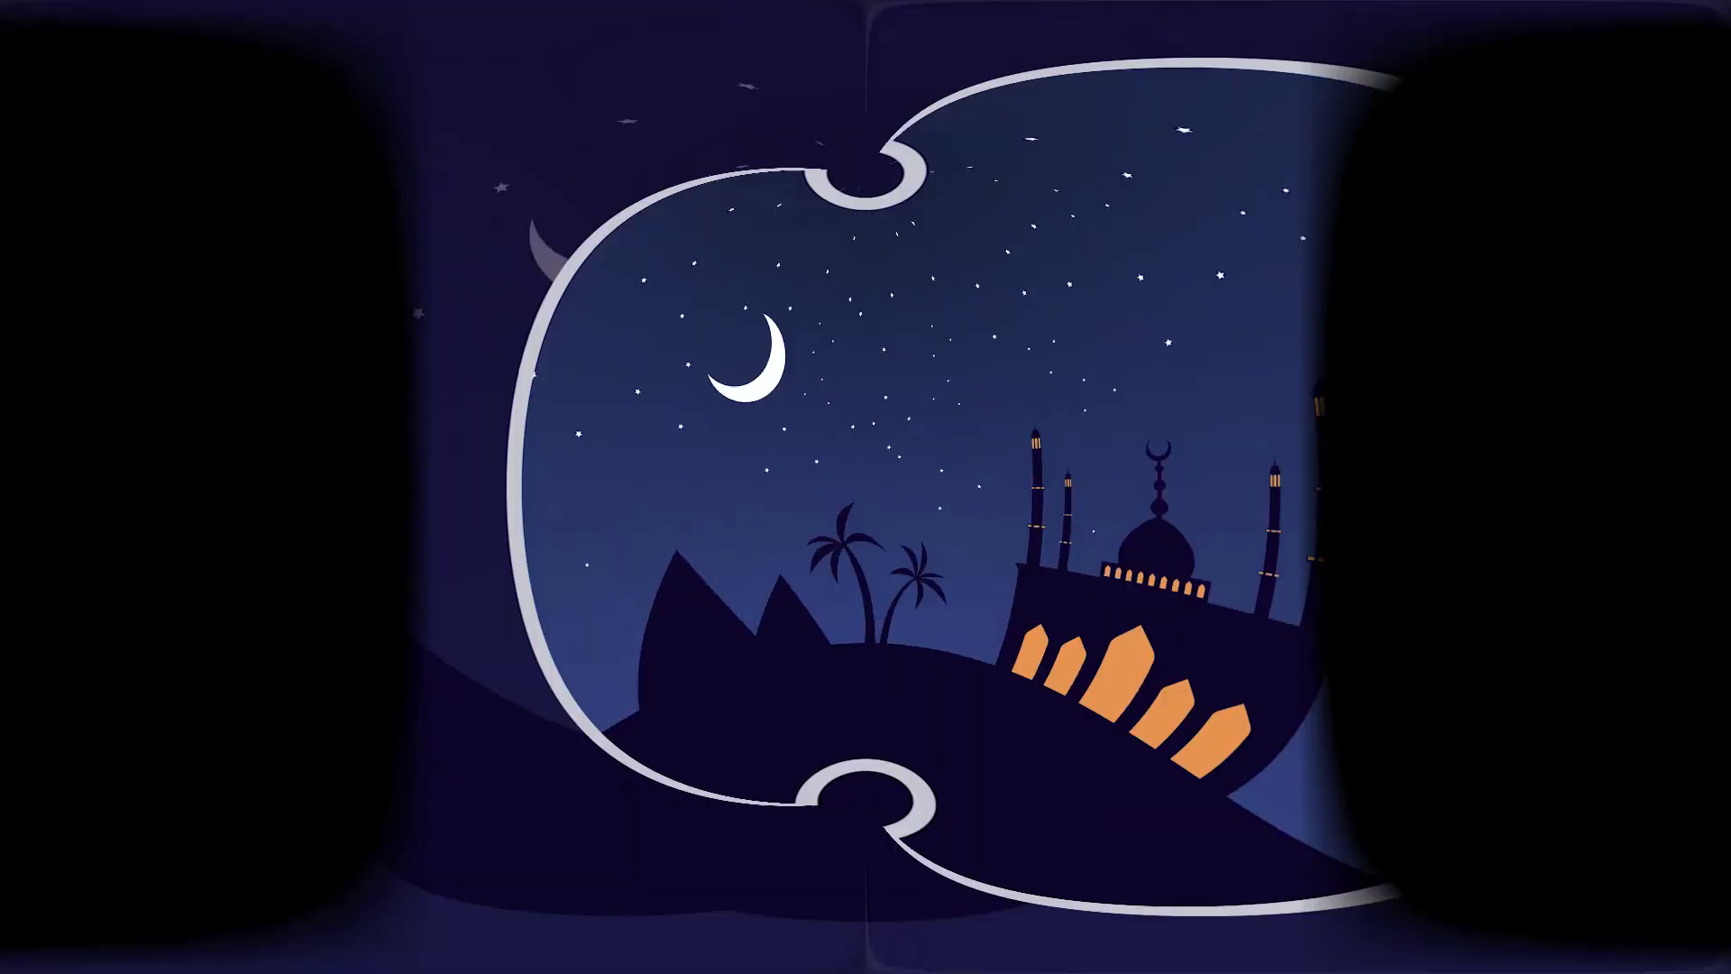